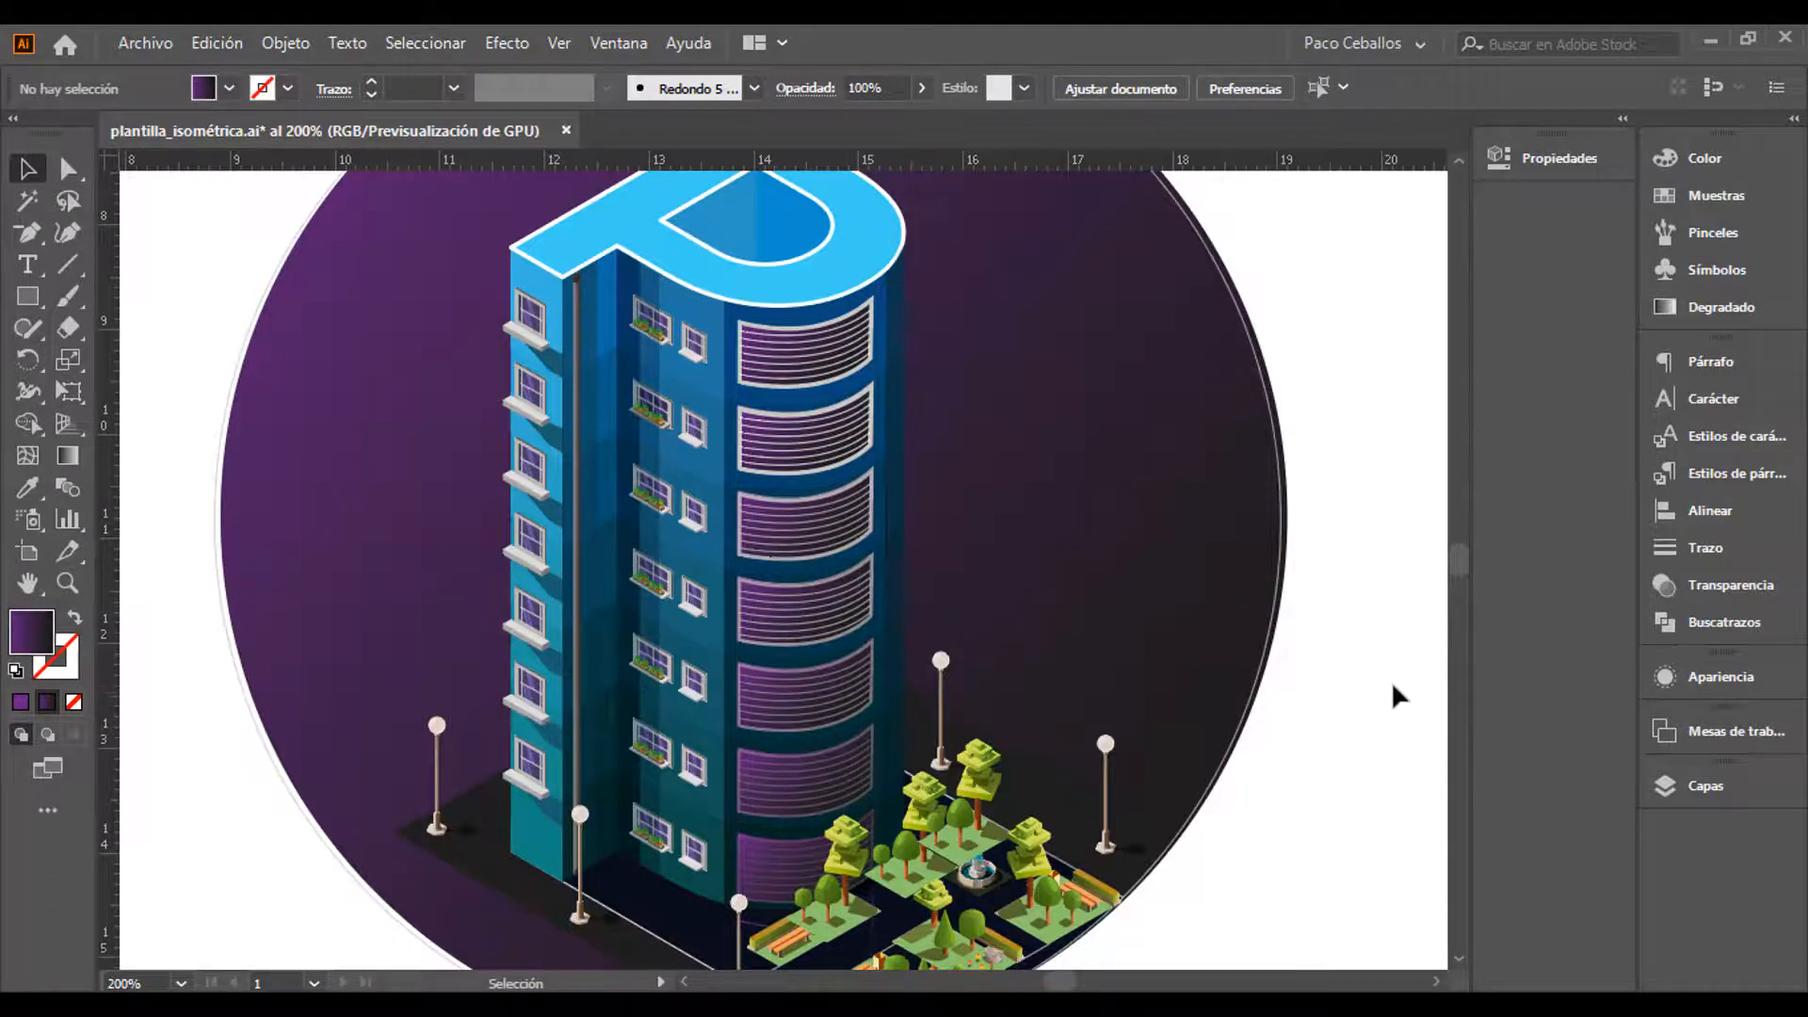
Show the isometric guide grid over the finished P-shaped building, examine how the artwork follows it, and hide the grid again
{"action": "key", "text": "ctrl+semicolon"}
{"action": "key", "text": "space"}
{"action": "mouse_move", "coordinate": [1119, 603]}
{"action": "left_mouse_down"}
{"action": "mouse_move", "coordinate": [1134, 496]}
{"action": "mouse_move", "coordinate": [1102, 496]}
{"action": "mouse_move", "coordinate": [1100, 629]}
{"action": "left_mouse_up"}
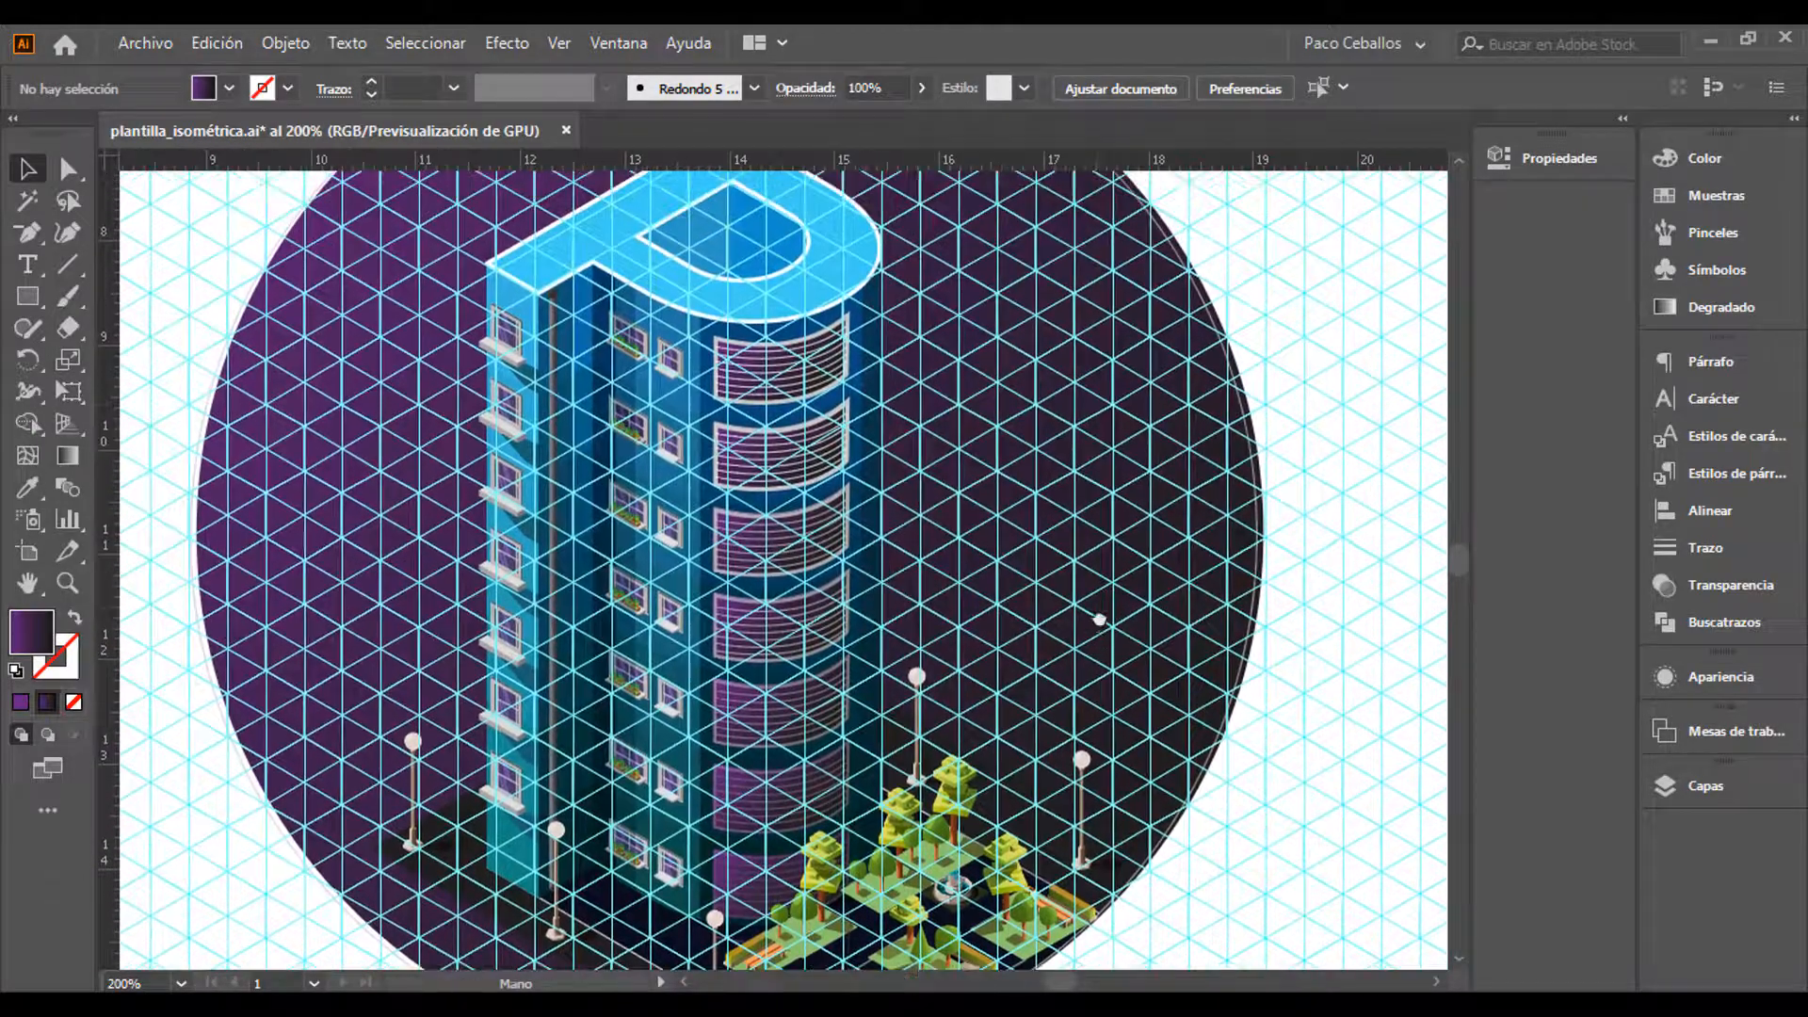
{"action": "key", "text": "space"}
{"action": "left_click_drag", "start_coordinate": [776, 390], "coordinate": [832, 446]}
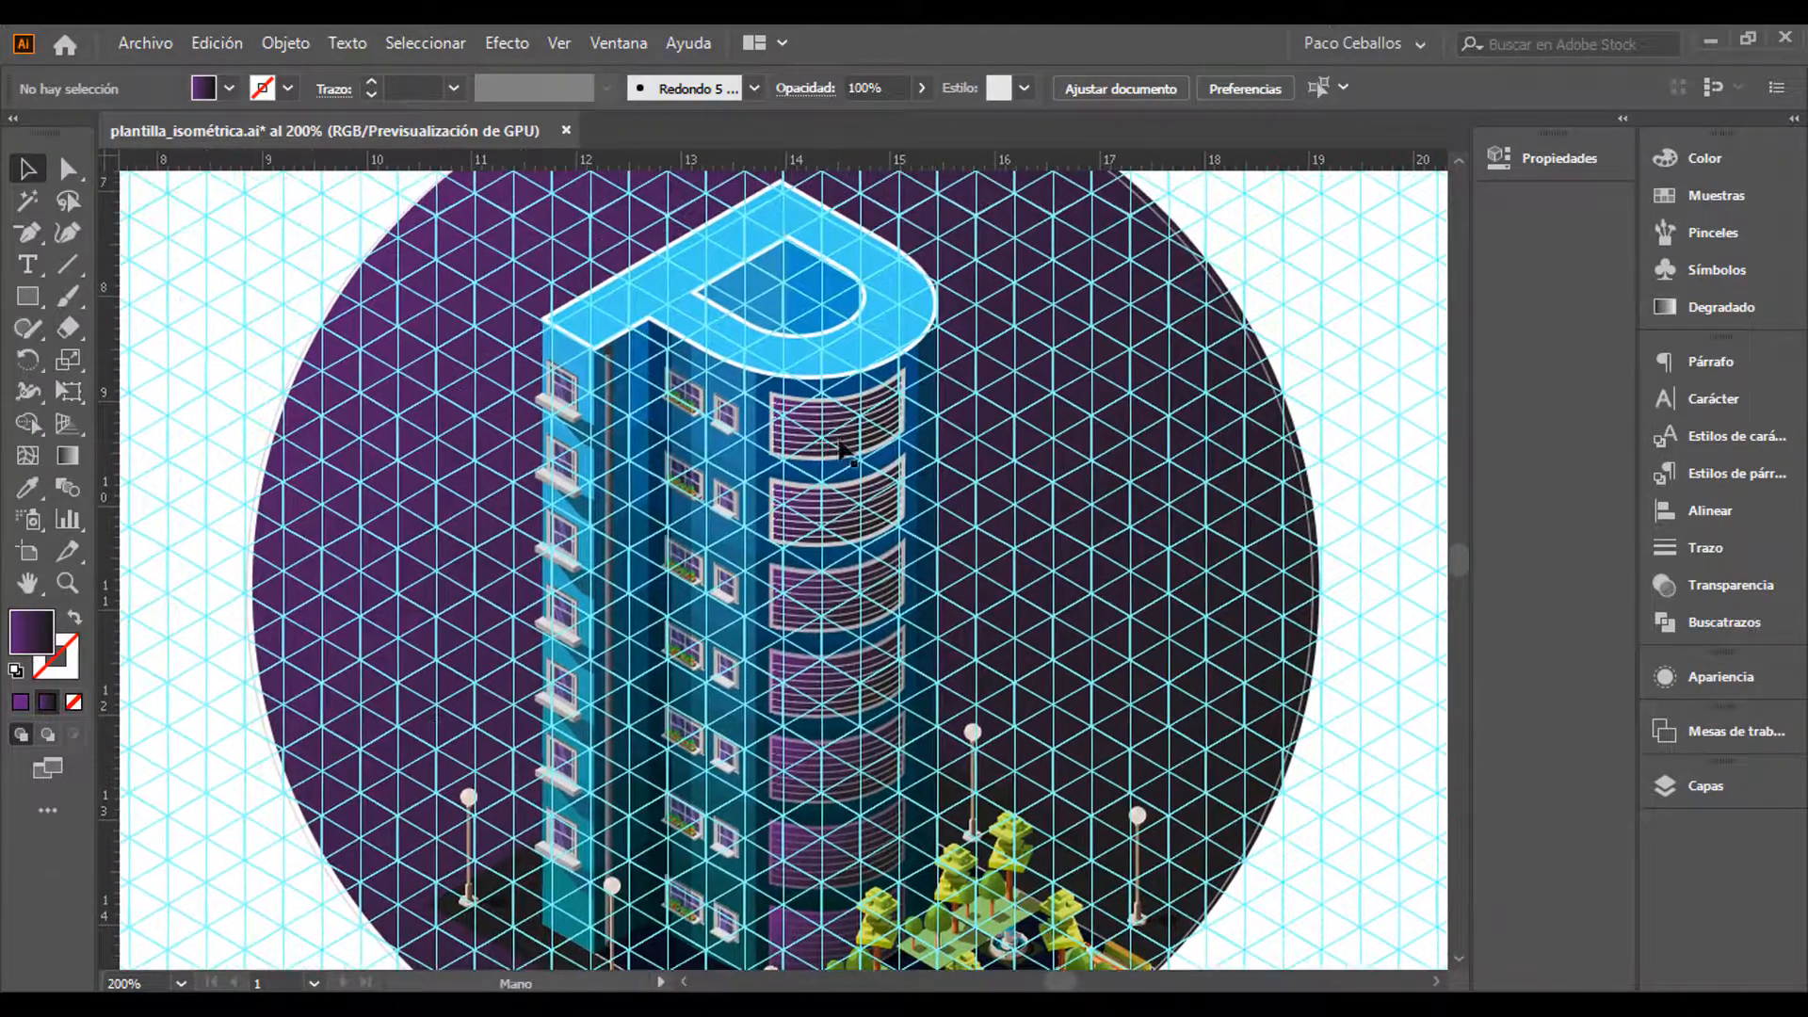
{"action": "key", "text": "space"}
{"action": "left_click_drag", "start_coordinate": [1066, 547], "coordinate": [983, 558]}
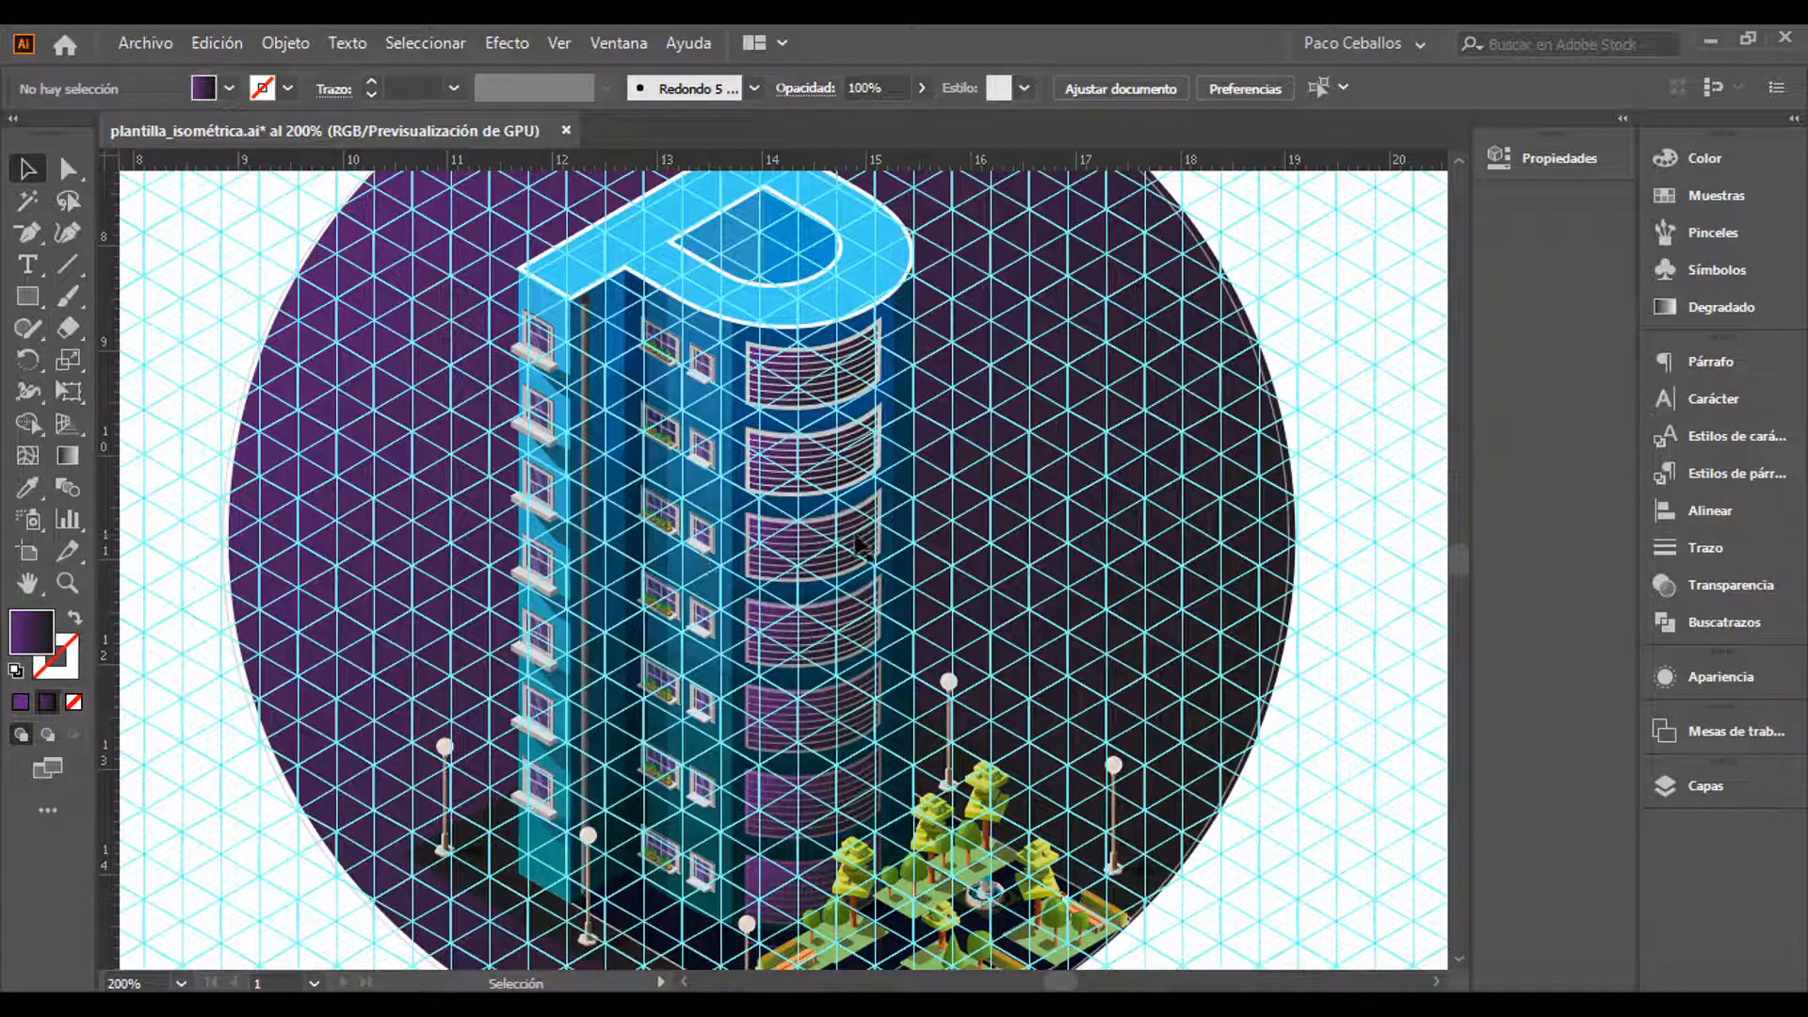
{"action": "key", "text": "ctrl+semicolon"}
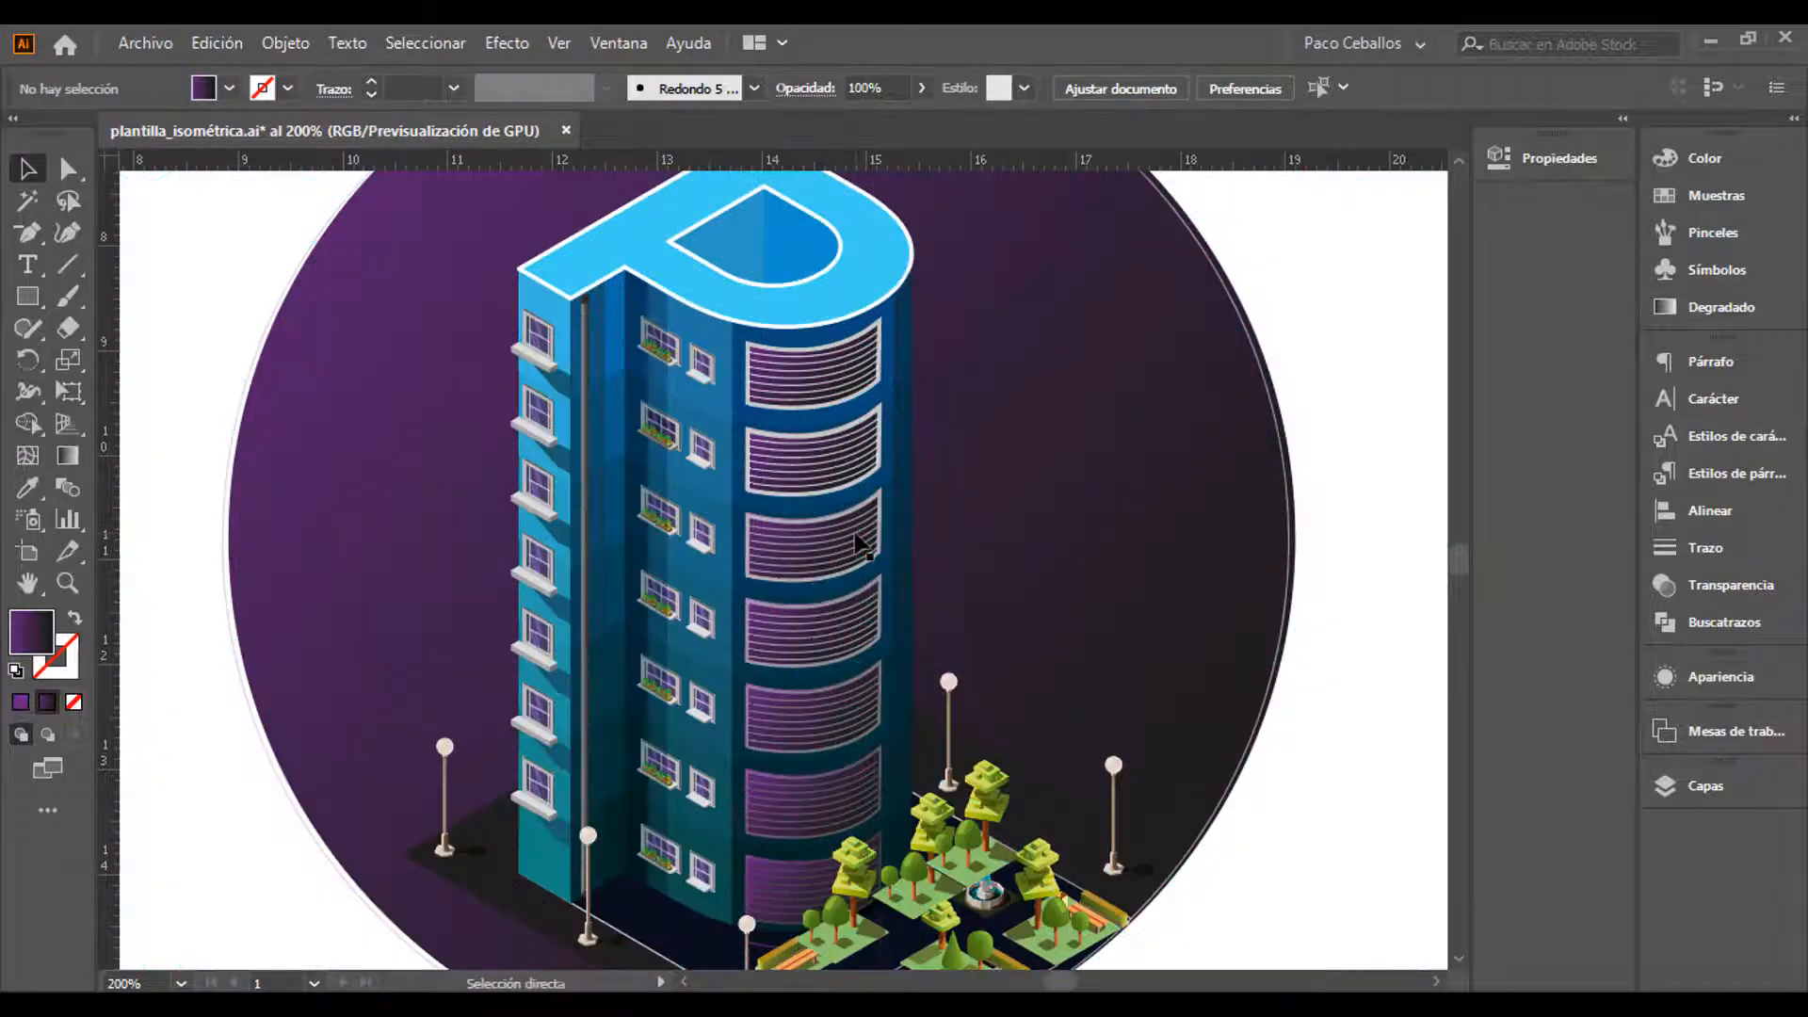
{"action": "key", "text": "ctrl+plus"}
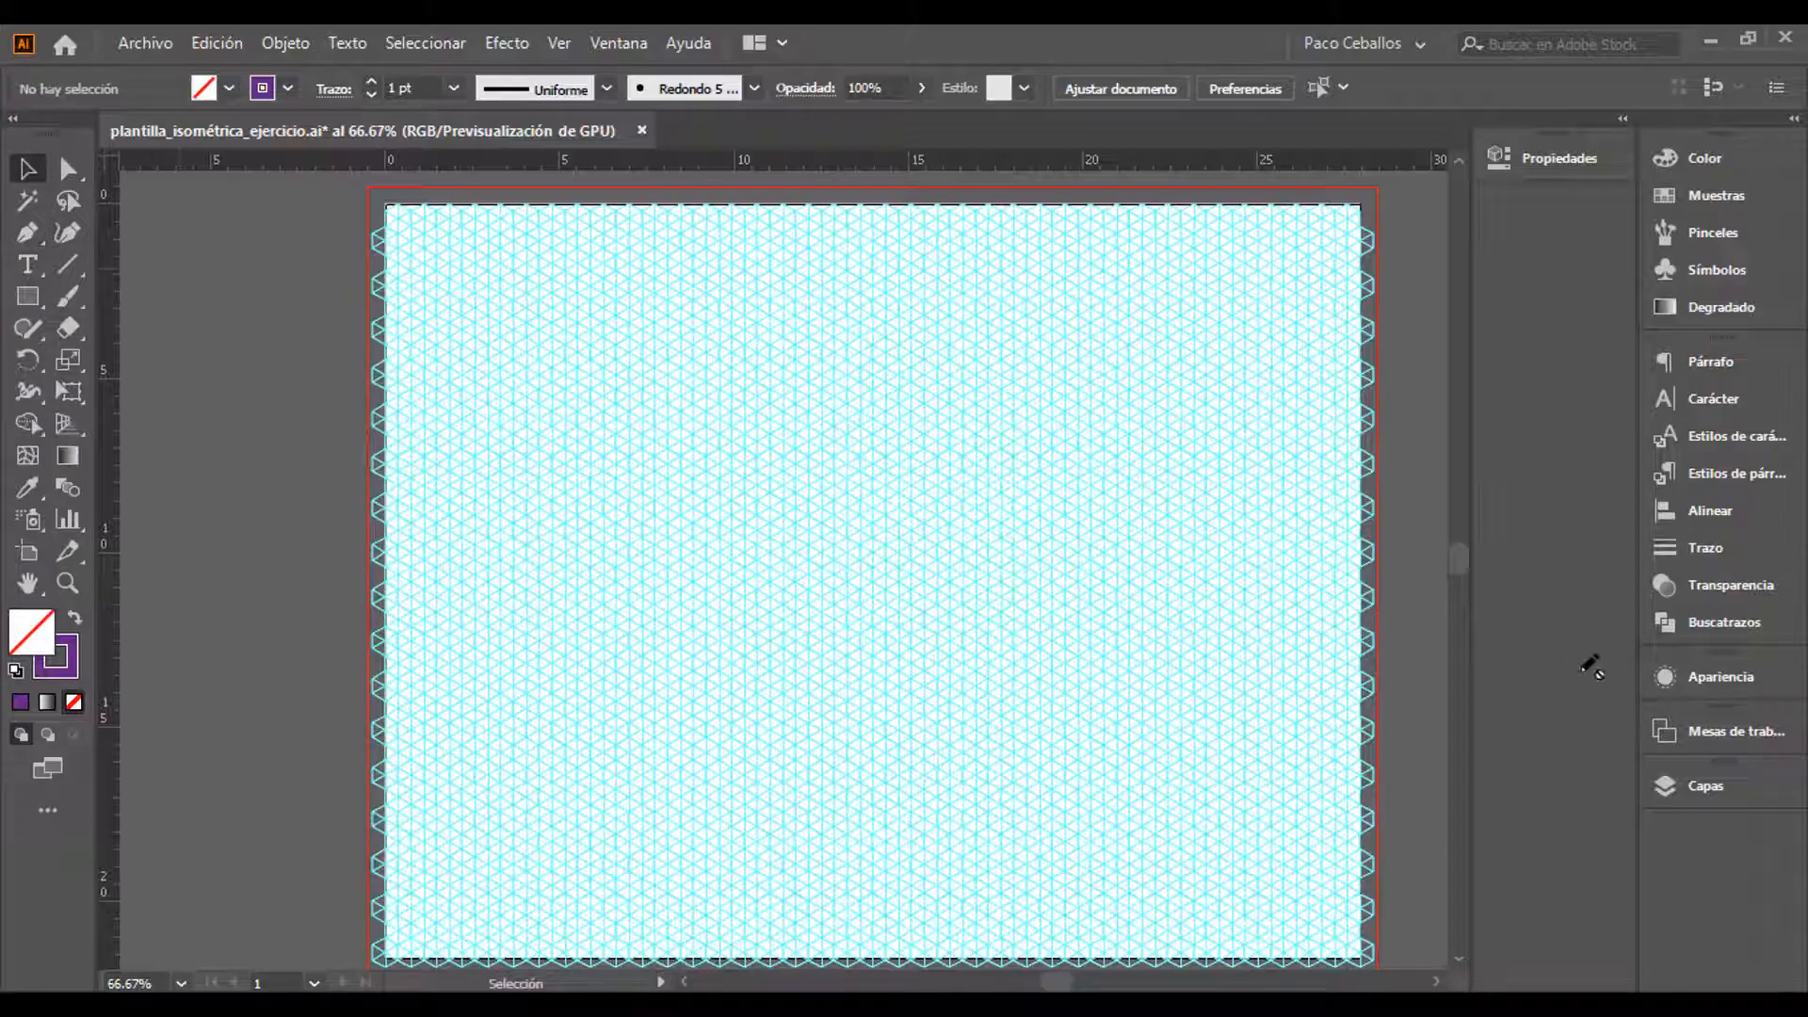
Add a new layer named Colores above the locked Guía layer in the exercise document
{"action": "left_click", "coordinate": [1719, 787]}
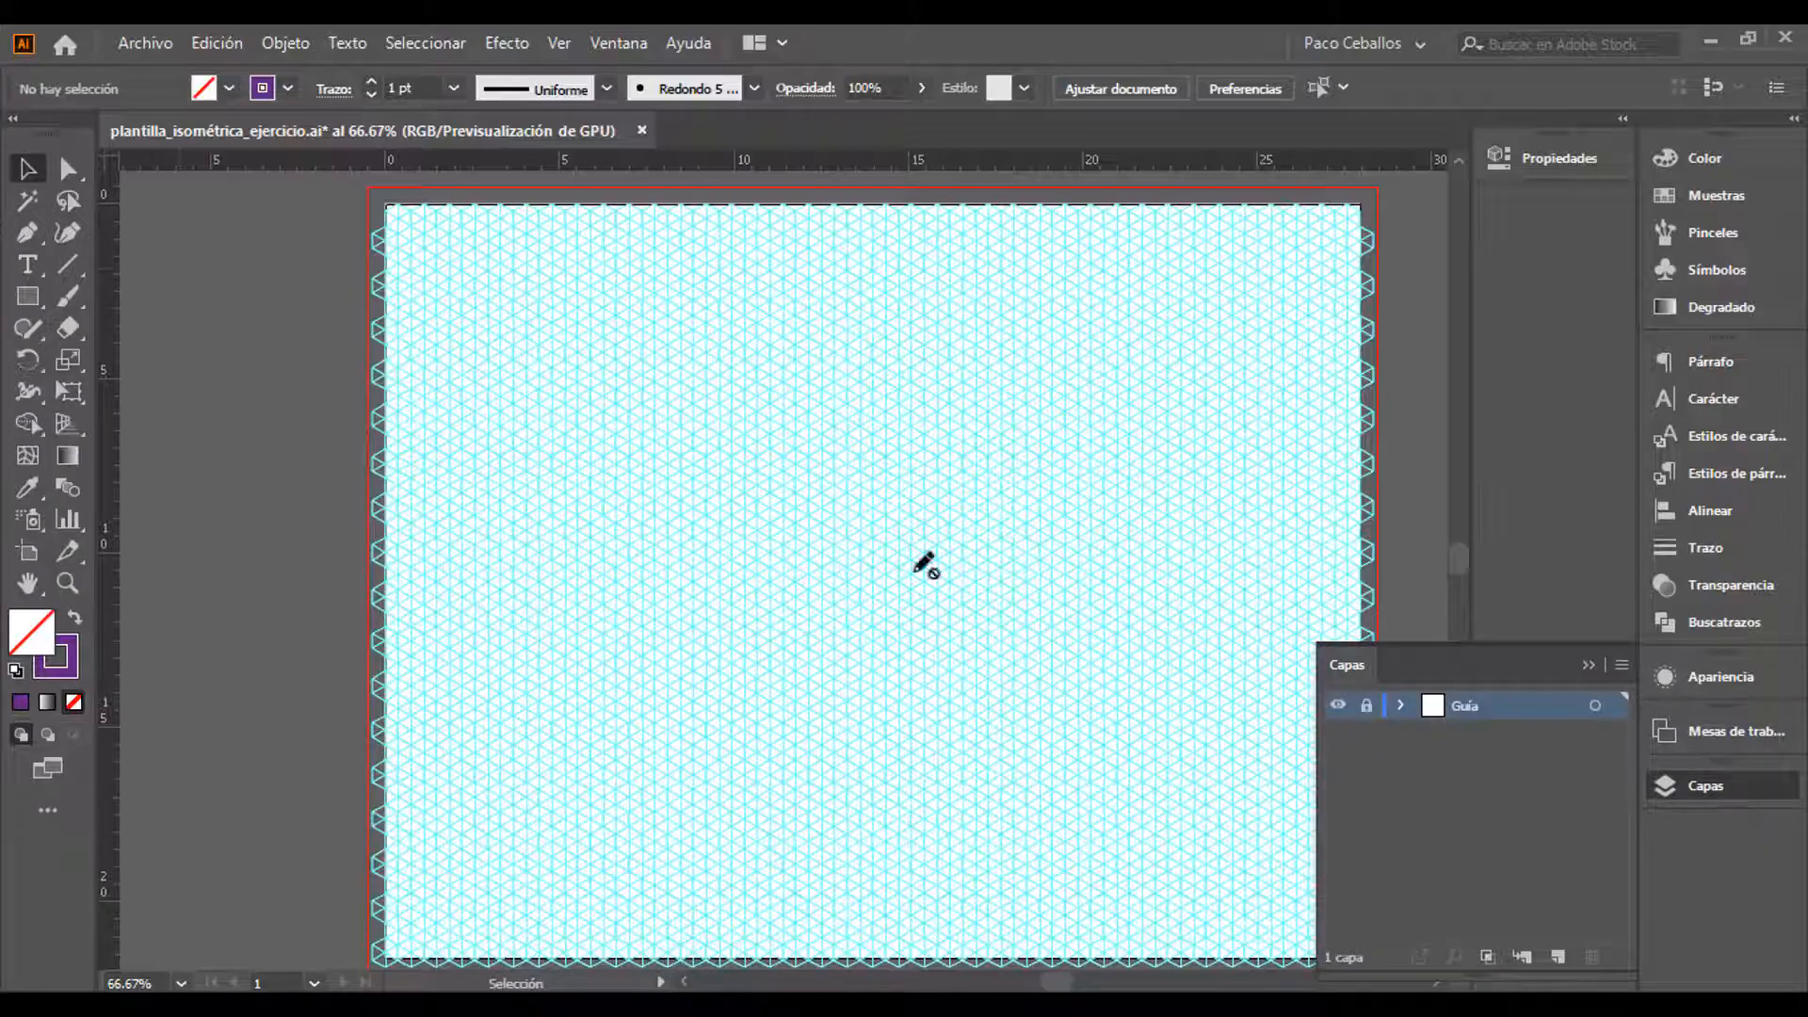
{"action": "key", "text": "ctrl+plus"}
{"action": "key", "text": "ctrl+plus"}
{"action": "key", "text": "ctrl+plus"}
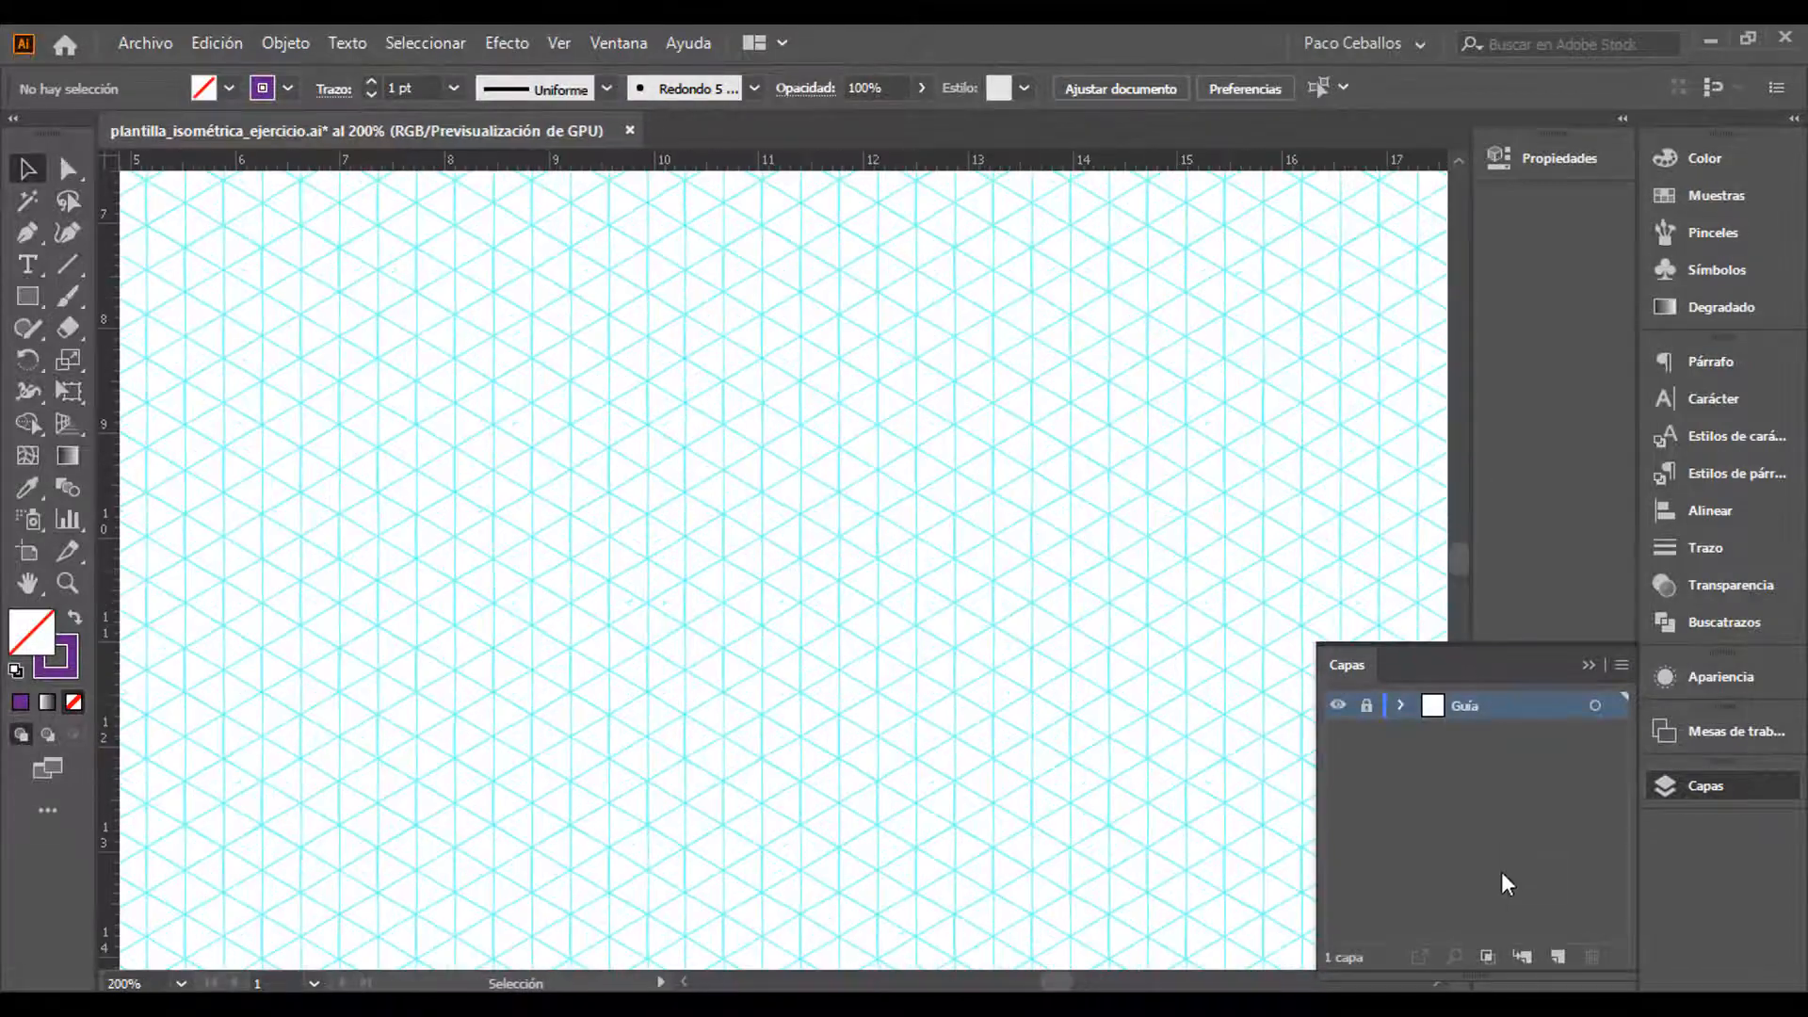
{"action": "left_click", "coordinate": [1558, 957]}
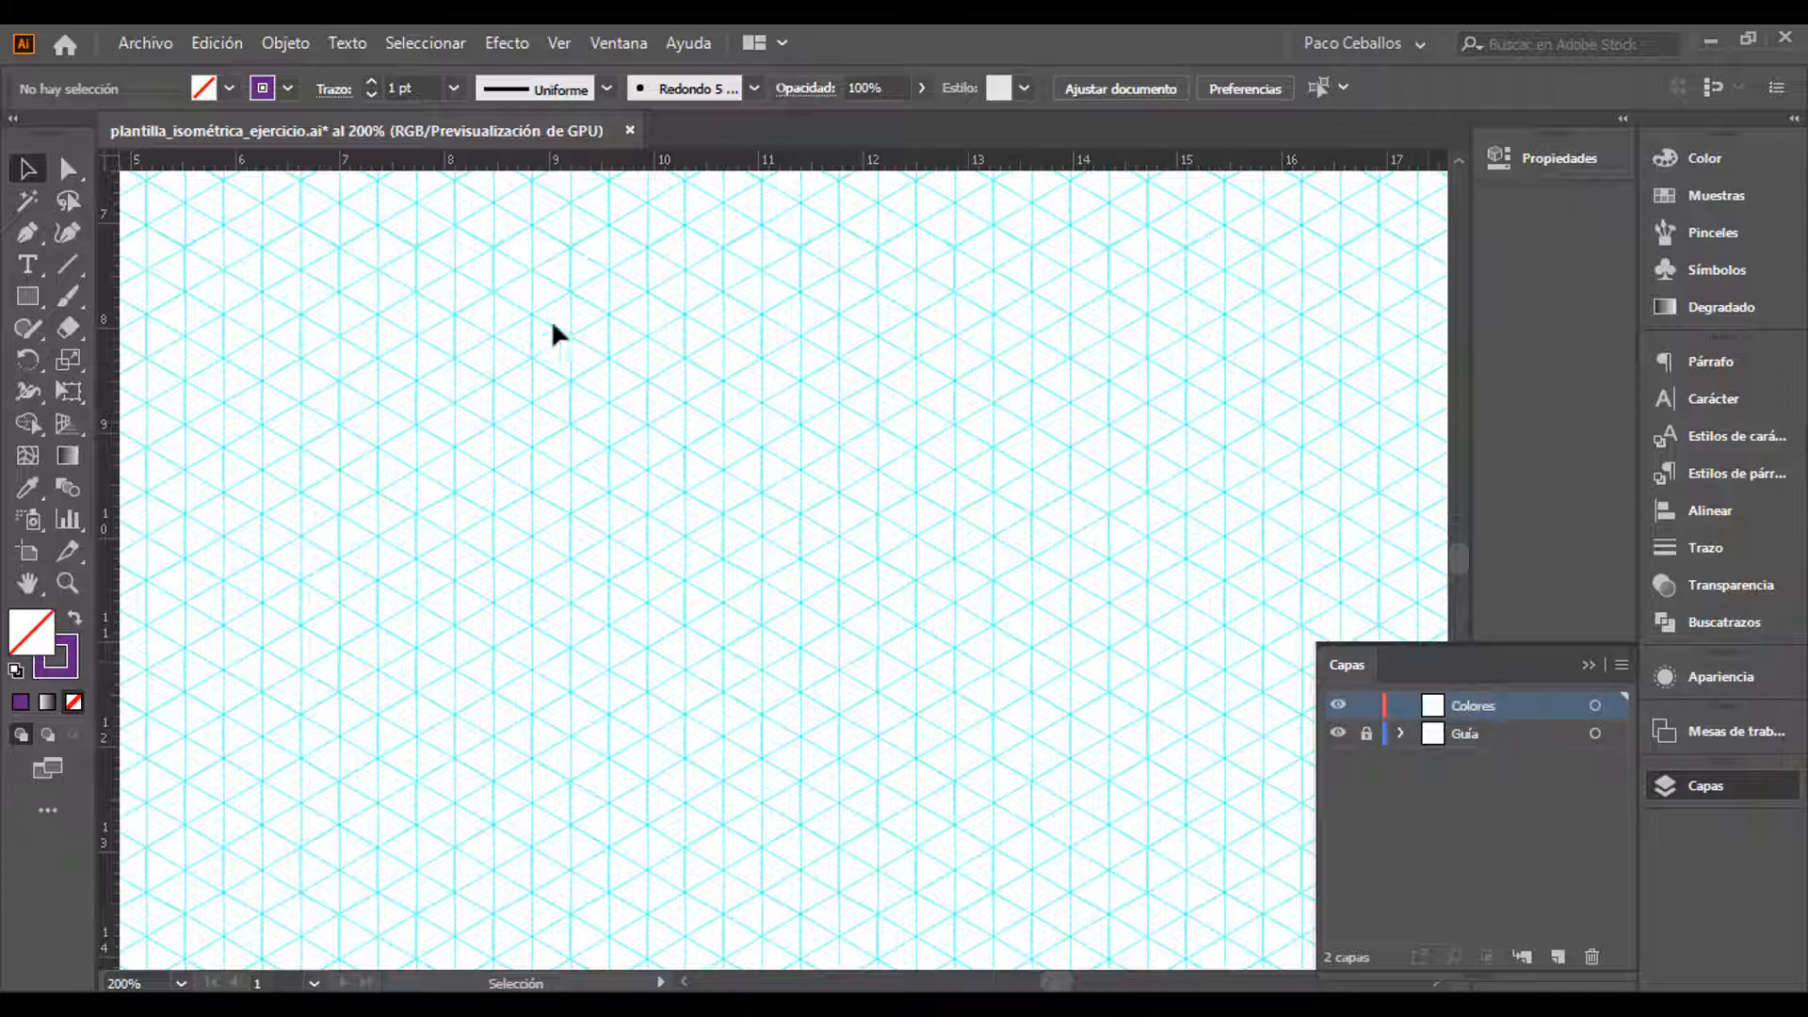
Draw the cube's left face with the Pen tool as a closed four-sided path one grid unit per side, following the isometric guides
{"action": "left_click", "coordinate": [36, 241]}
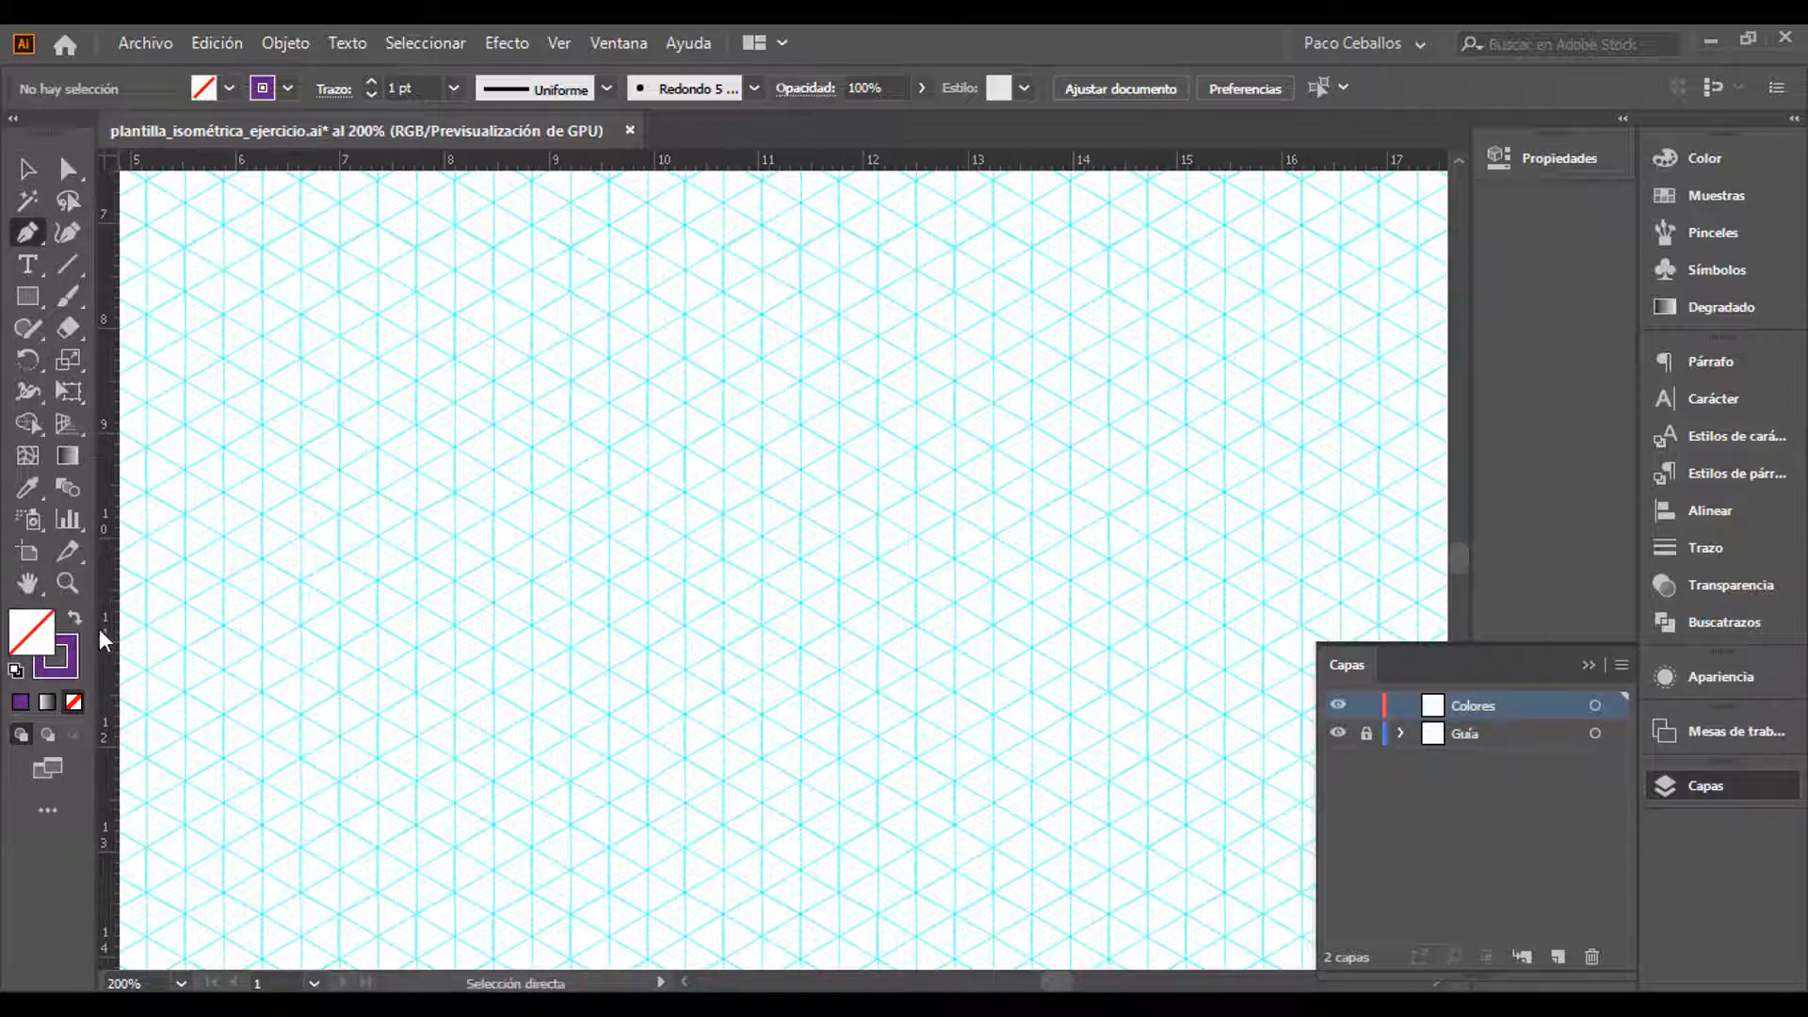
{"action": "scroll", "coordinate": [346, 654], "scroll_direction": "up", "scroll_amount": 6}
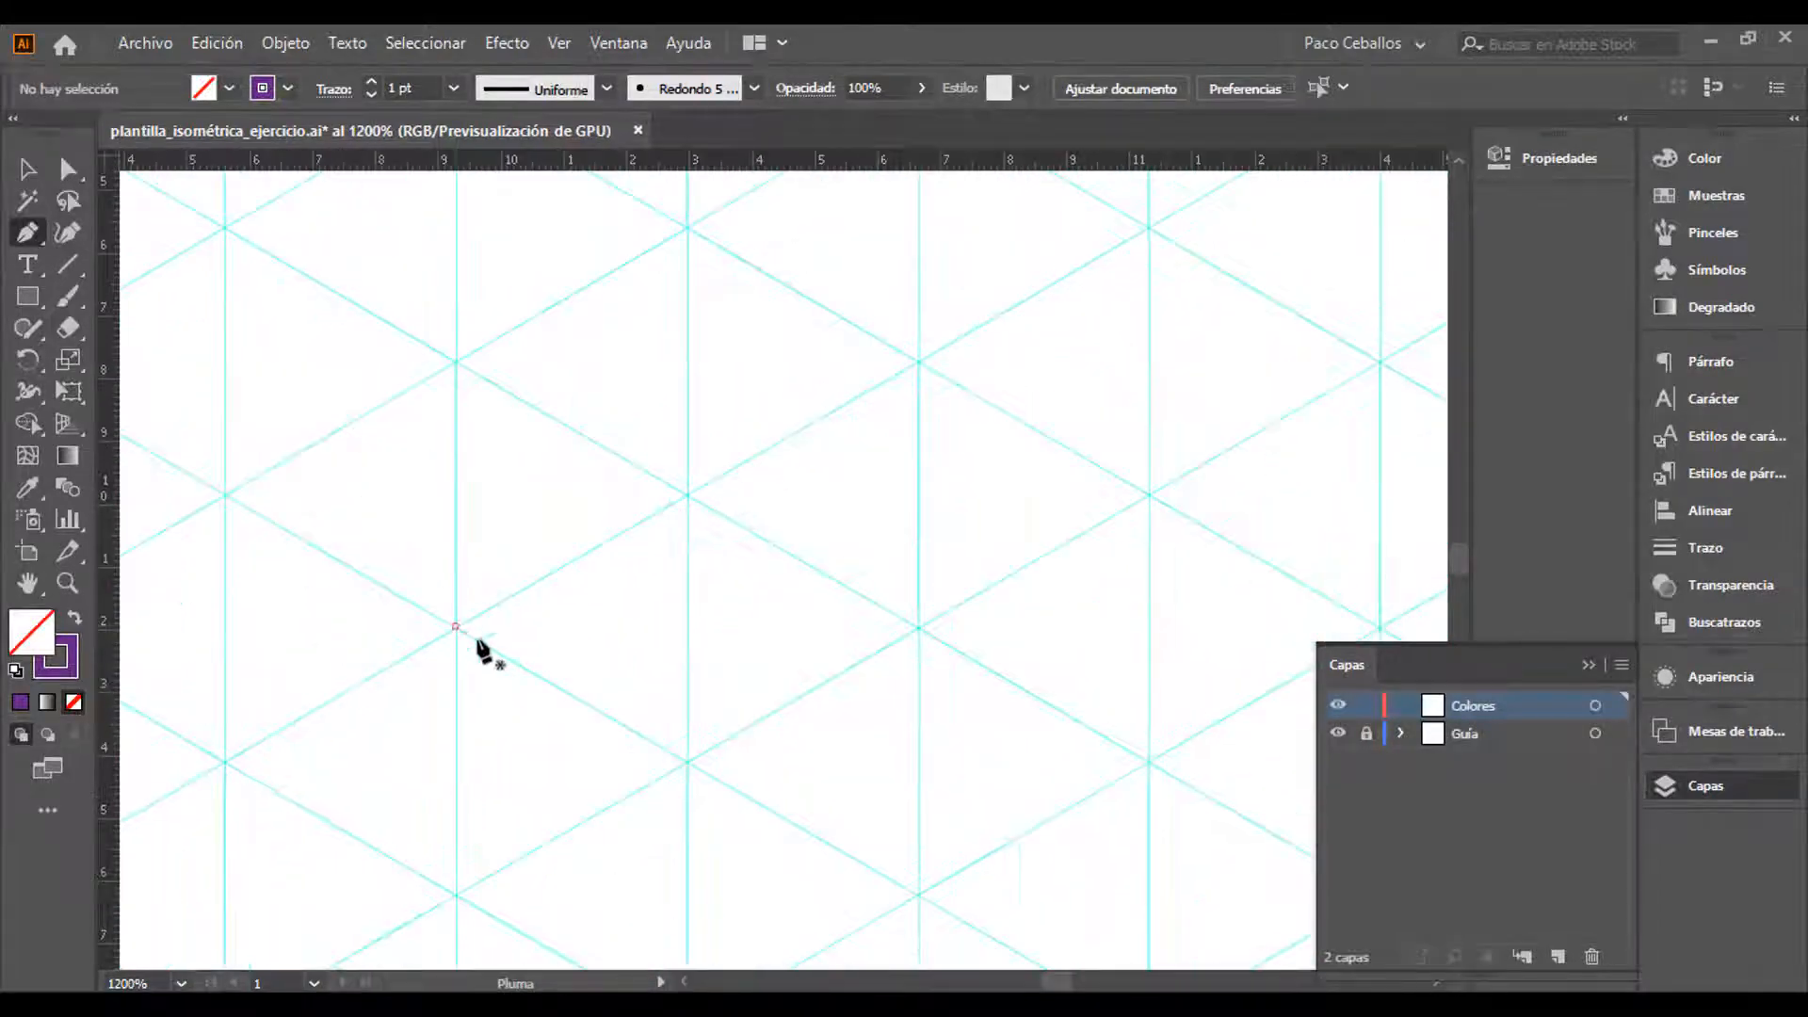
{"action": "left_click", "coordinate": [688, 759]}
{"action": "left_click", "coordinate": [688, 494]}
{"action": "left_click", "coordinate": [456, 361]}
{"action": "left_click", "coordinate": [456, 626]}
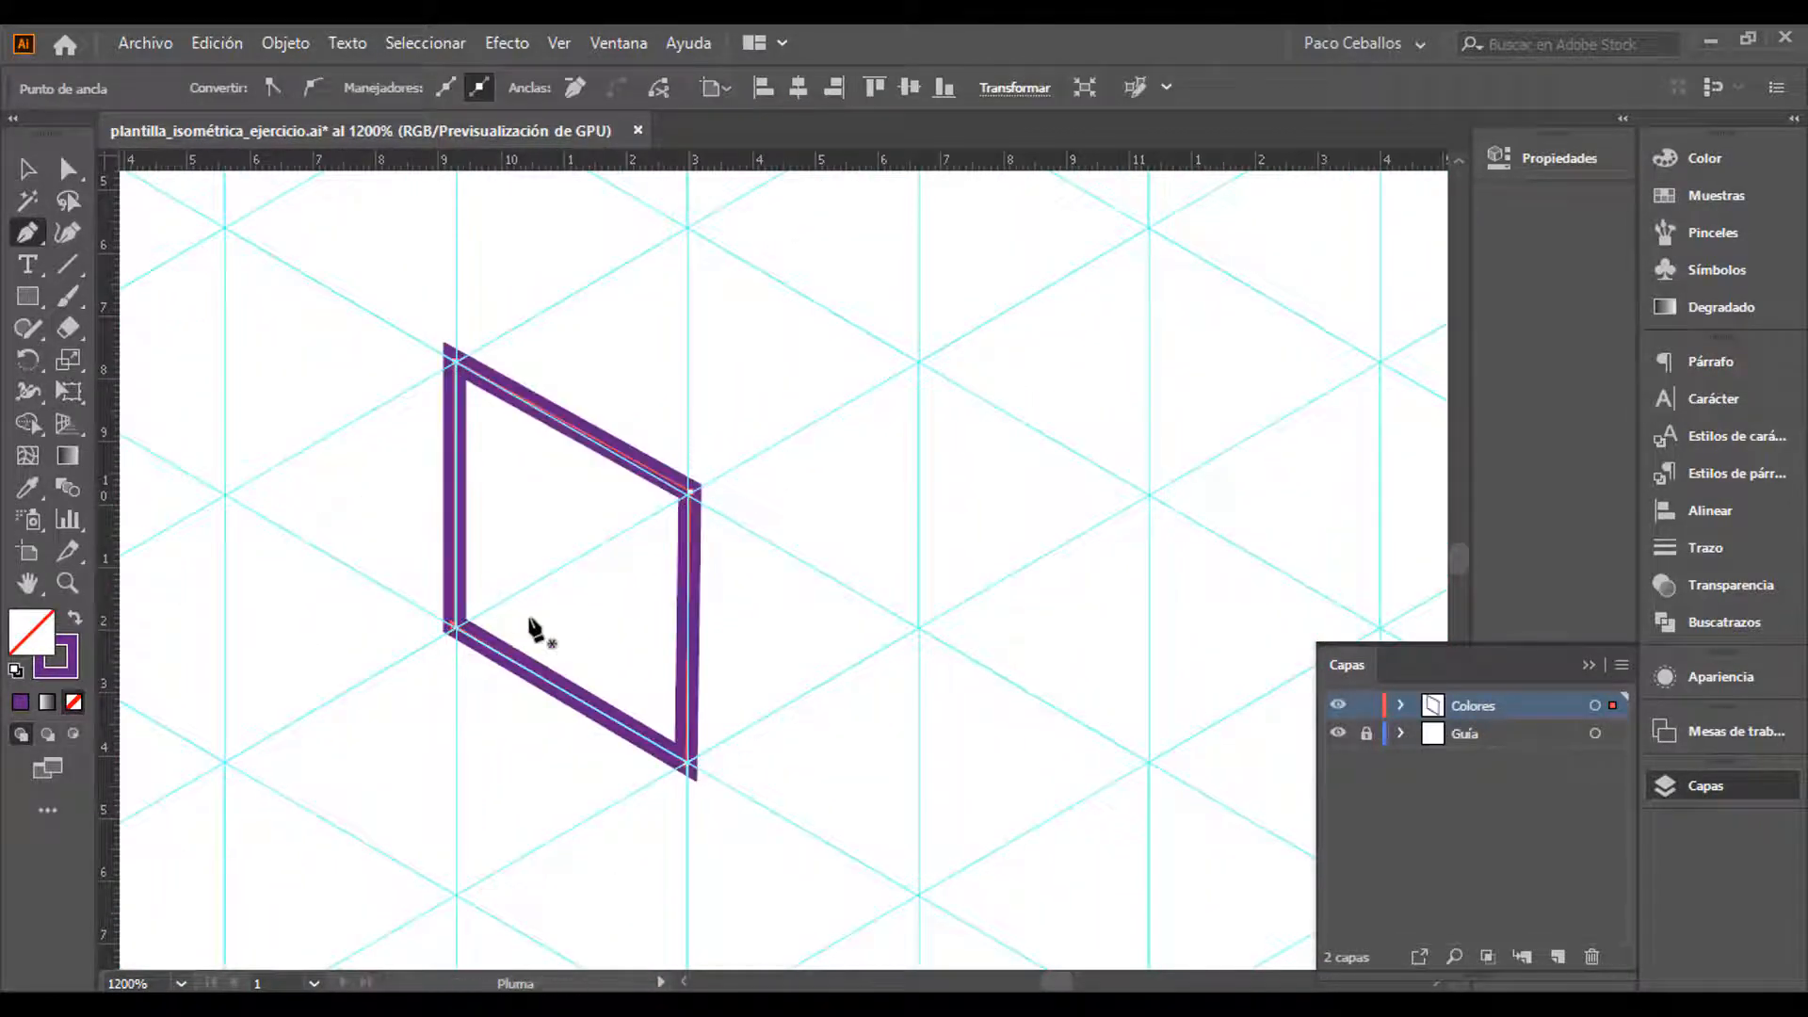
Set the left face's stroke weight to 0.25 pt and deselect the path
{"action": "left_click", "coordinate": [1706, 547]}
{"action": "left_click", "coordinate": [1523, 389]}
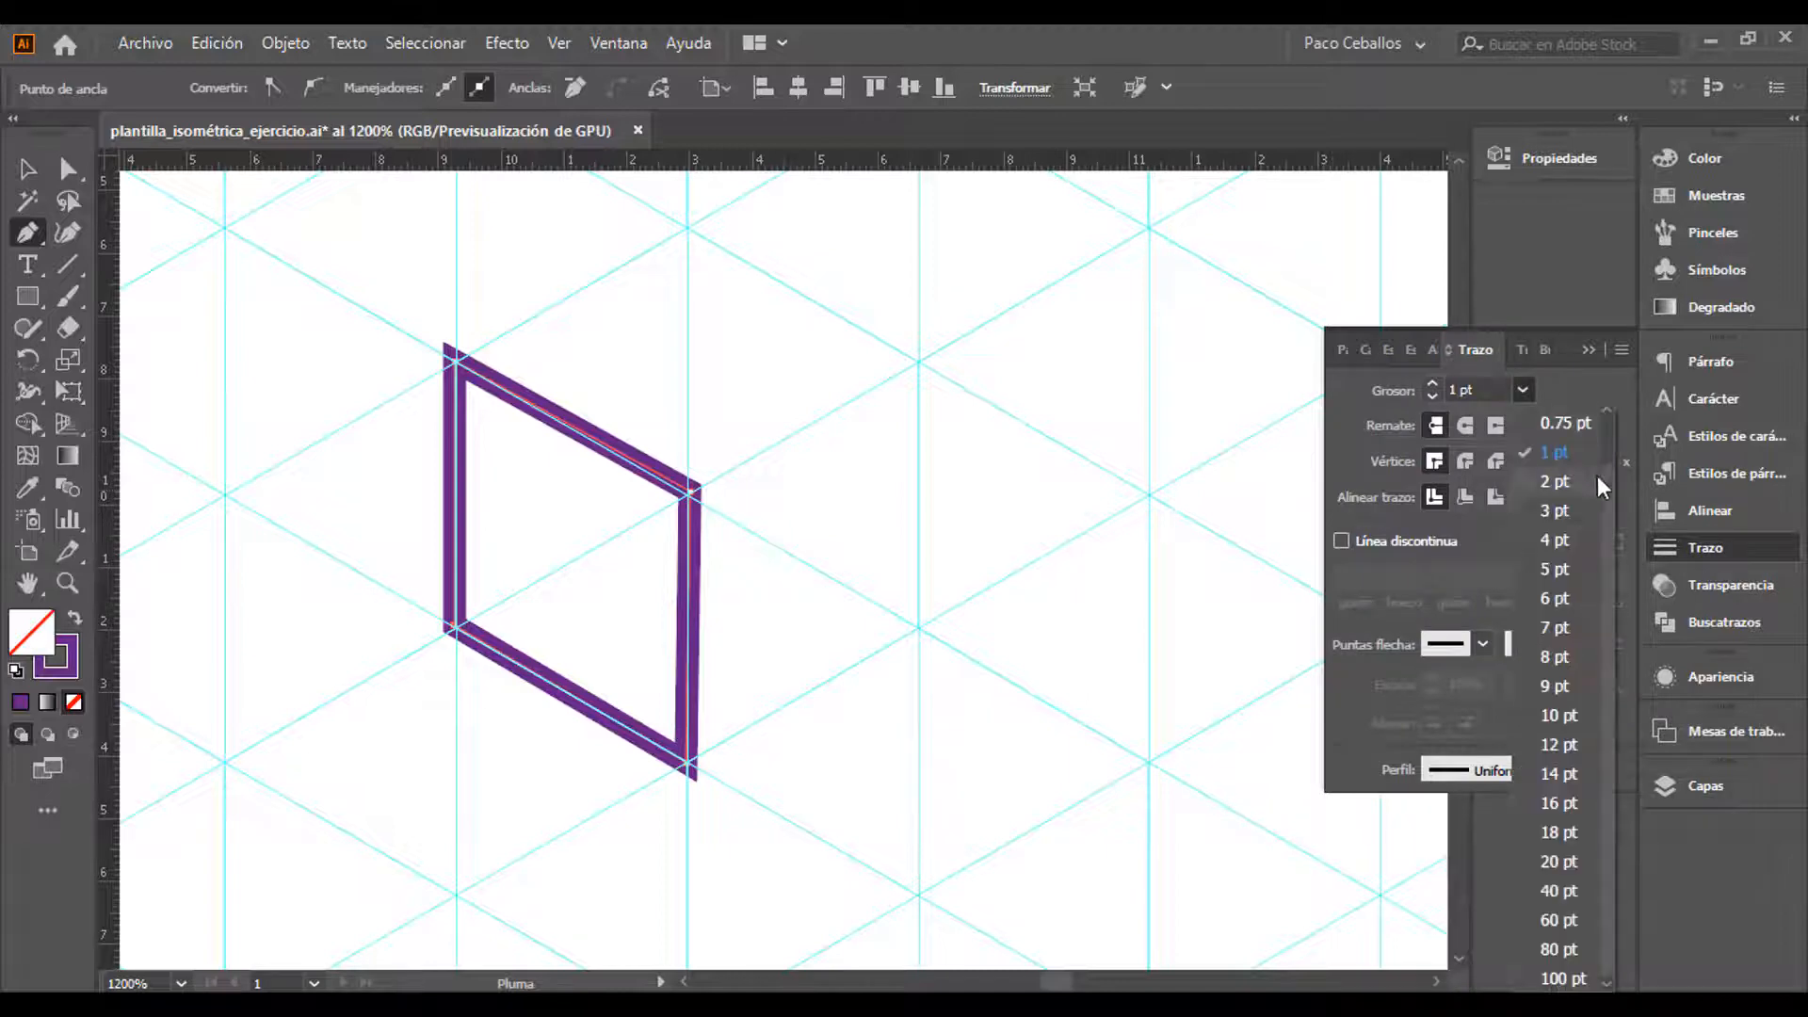
{"action": "left_click_drag", "start_coordinate": [1605, 482], "coordinate": [1606, 428]}
{"action": "left_click", "coordinate": [1564, 423]}
{"action": "left_click", "coordinate": [1591, 349]}
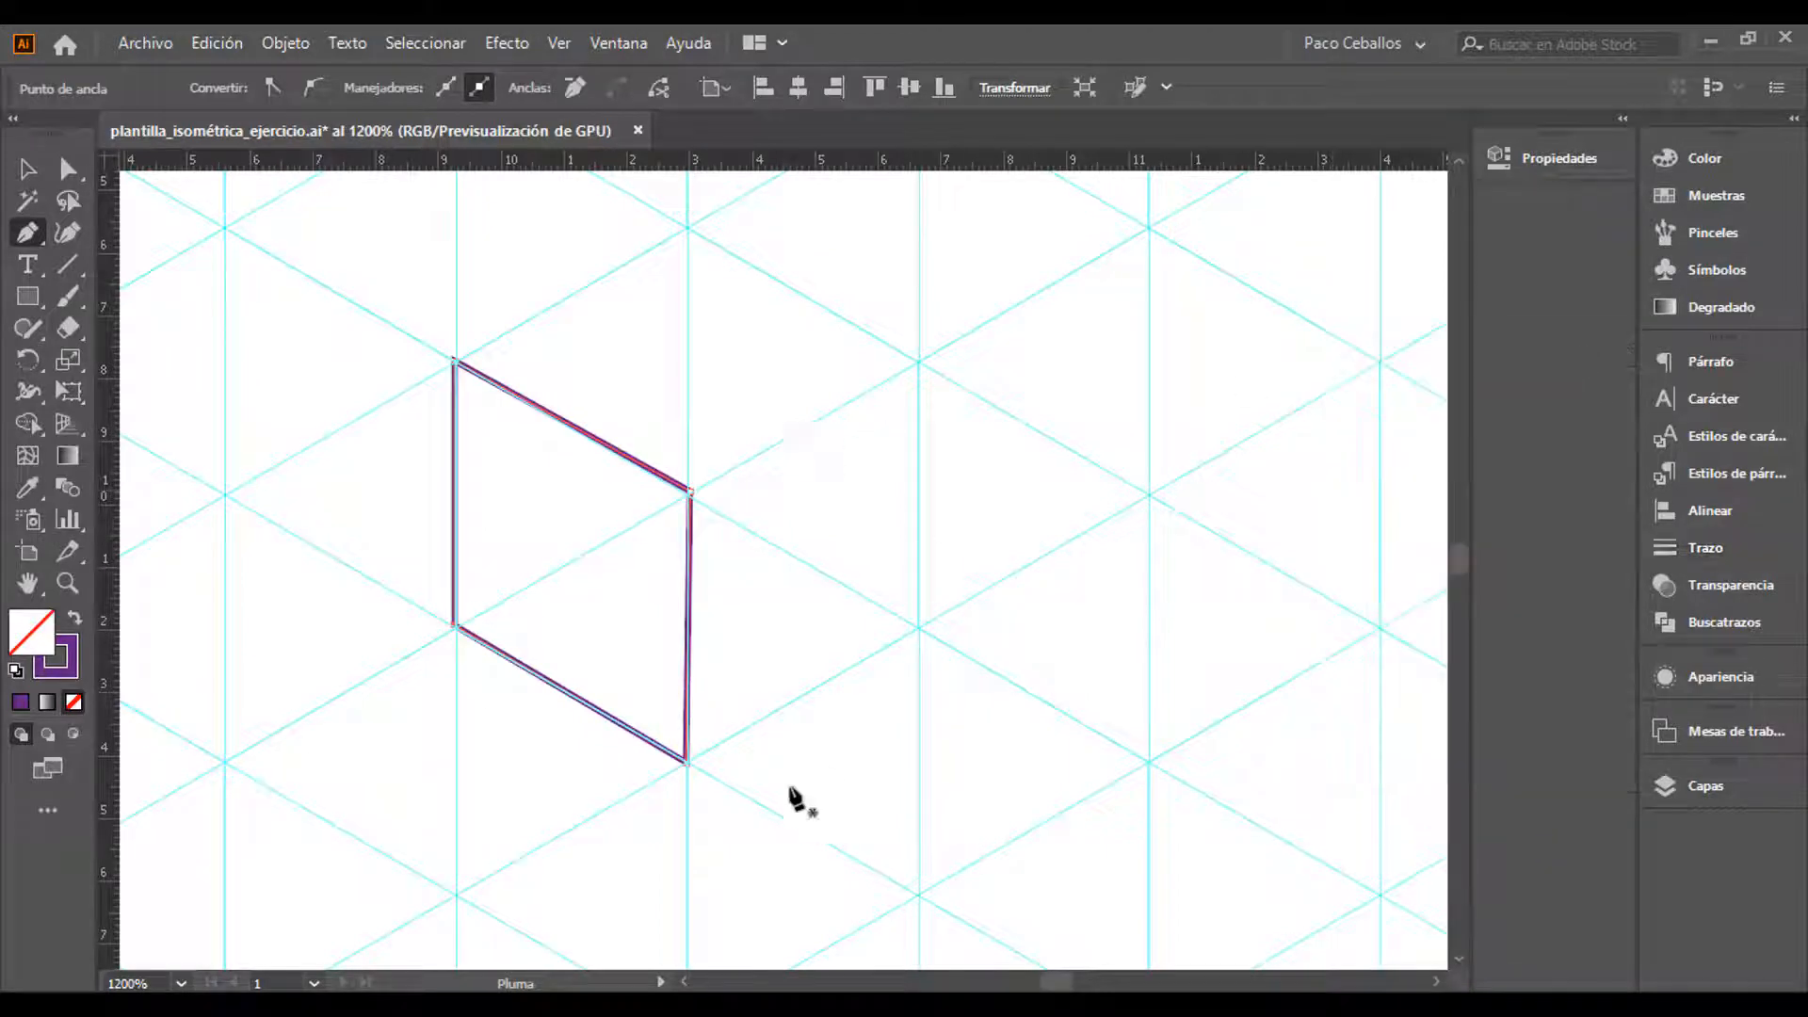
{"action": "left_click", "coordinate": [993, 659], "text": "ctrl"}
Draw the cube's right face with the Pen tool as a closed four-sided path sharing the left face's inner vertical edge
{"action": "left_click", "coordinate": [687, 759]}
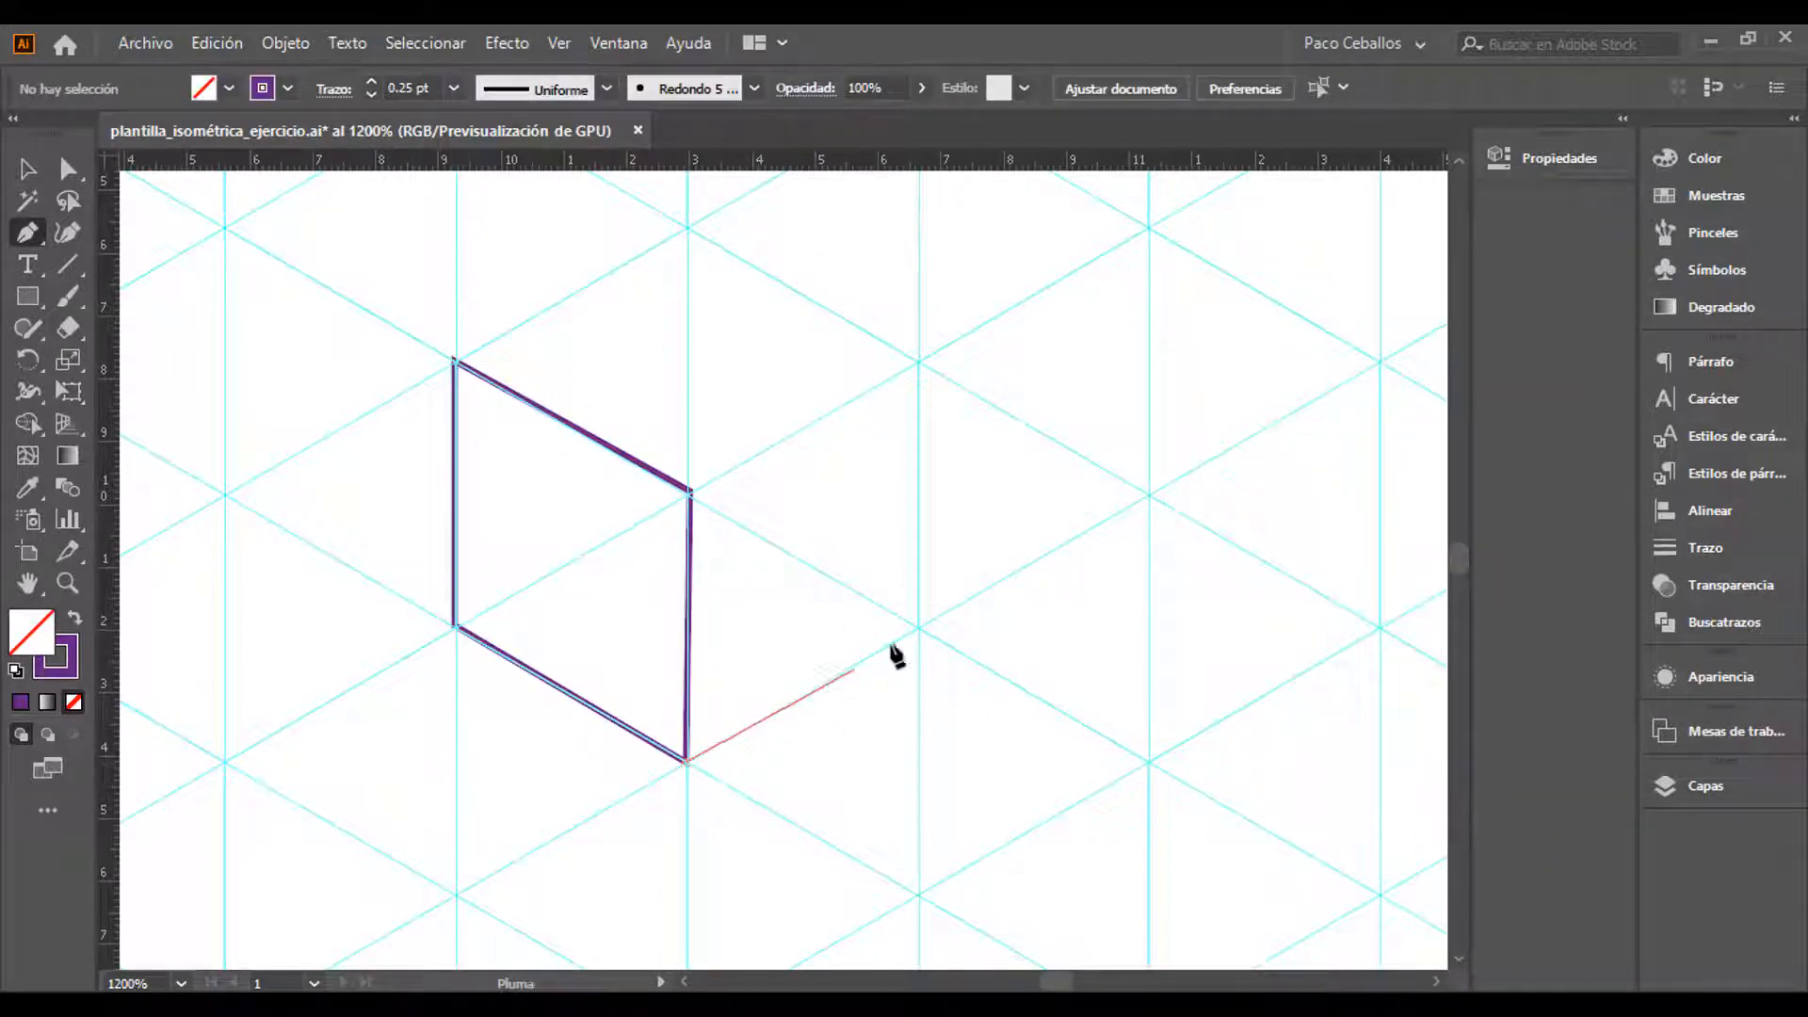
{"action": "left_click", "coordinate": [919, 628]}
{"action": "left_click", "coordinate": [919, 359]}
{"action": "left_click", "coordinate": [690, 491]}
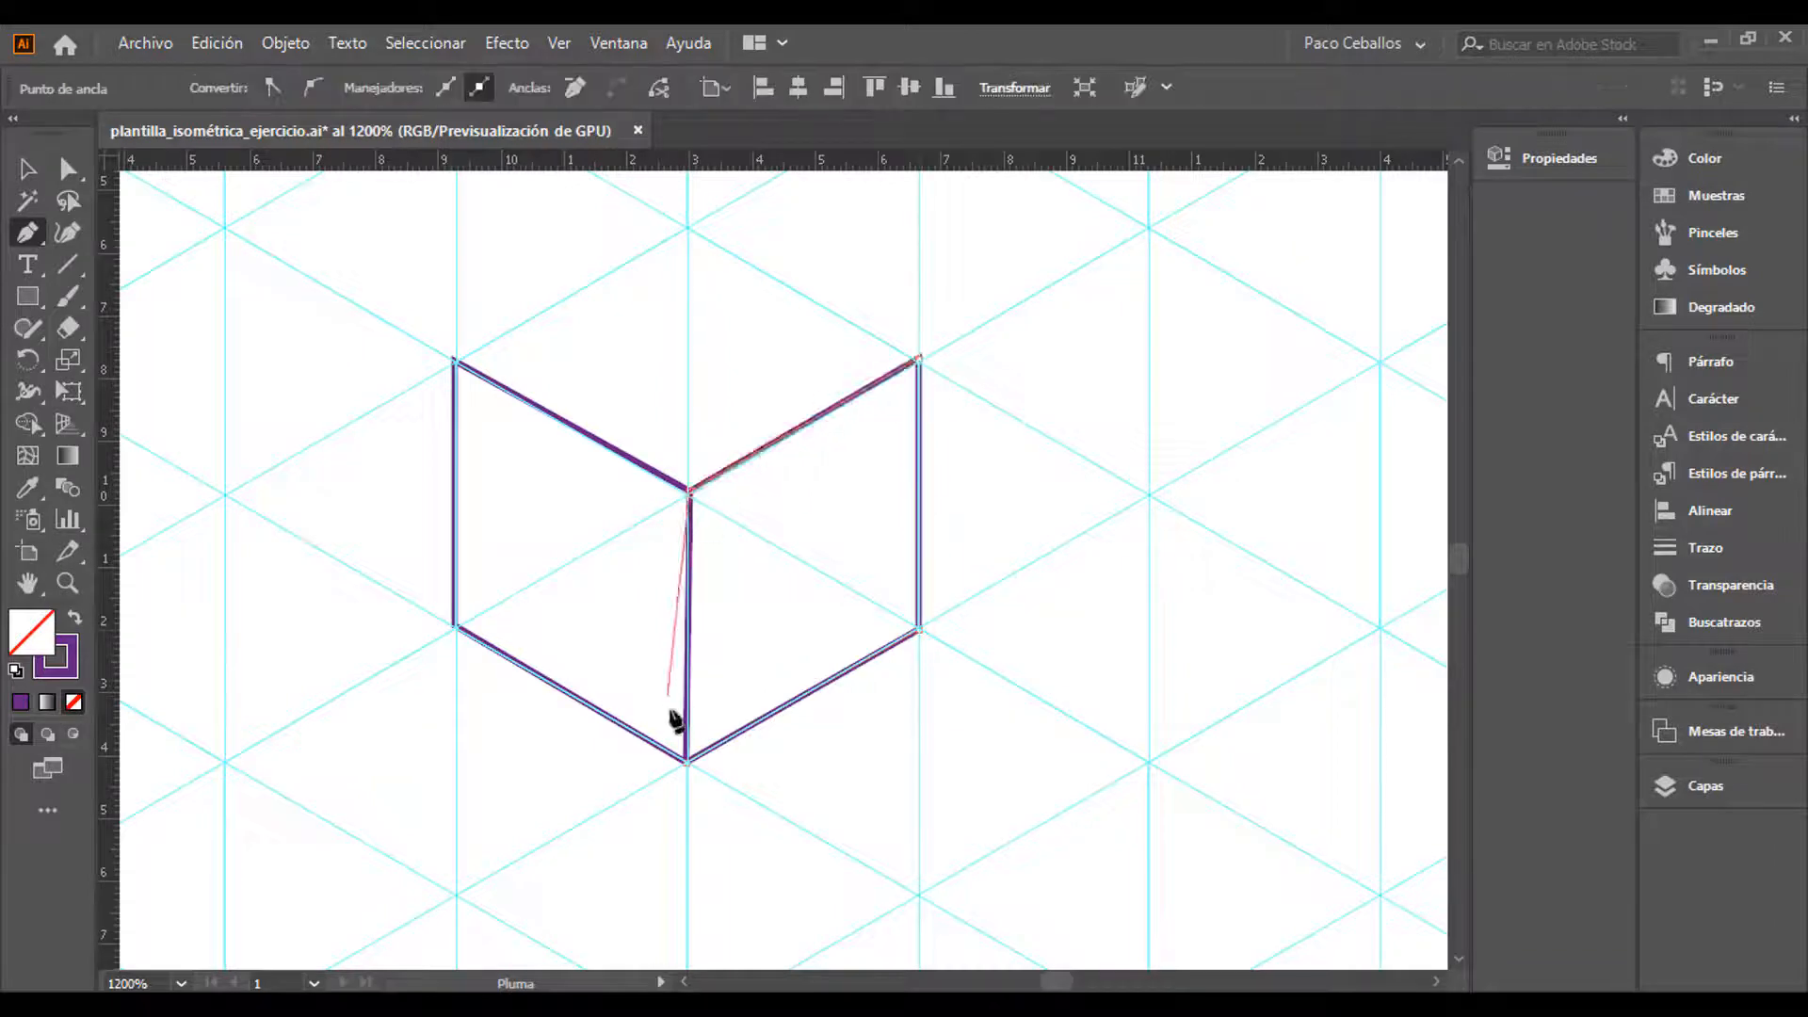
{"action": "left_click", "coordinate": [688, 759]}
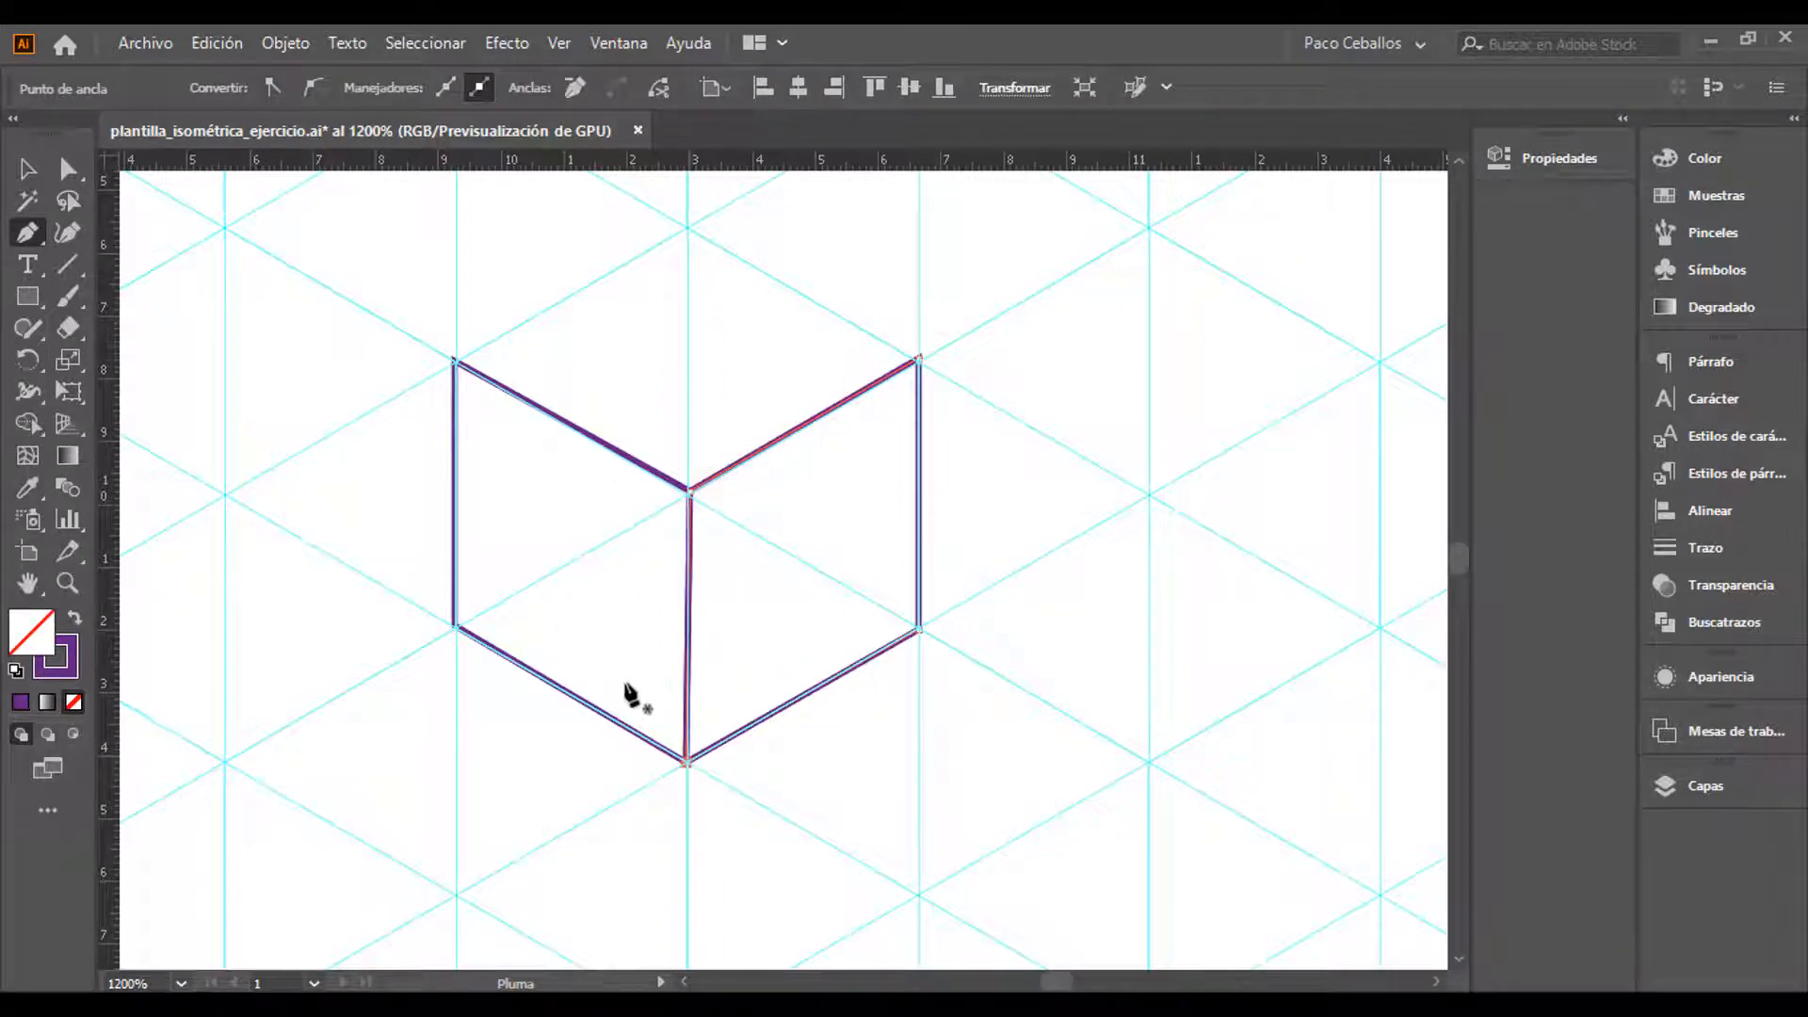
Draw the cube's top face as a closed rhombus joining the upper edges of both side faces, and deselect it
{"action": "left_click", "coordinate": [688, 228]}
{"action": "left_click", "coordinate": [919, 359]}
{"action": "left_click", "coordinate": [690, 490]}
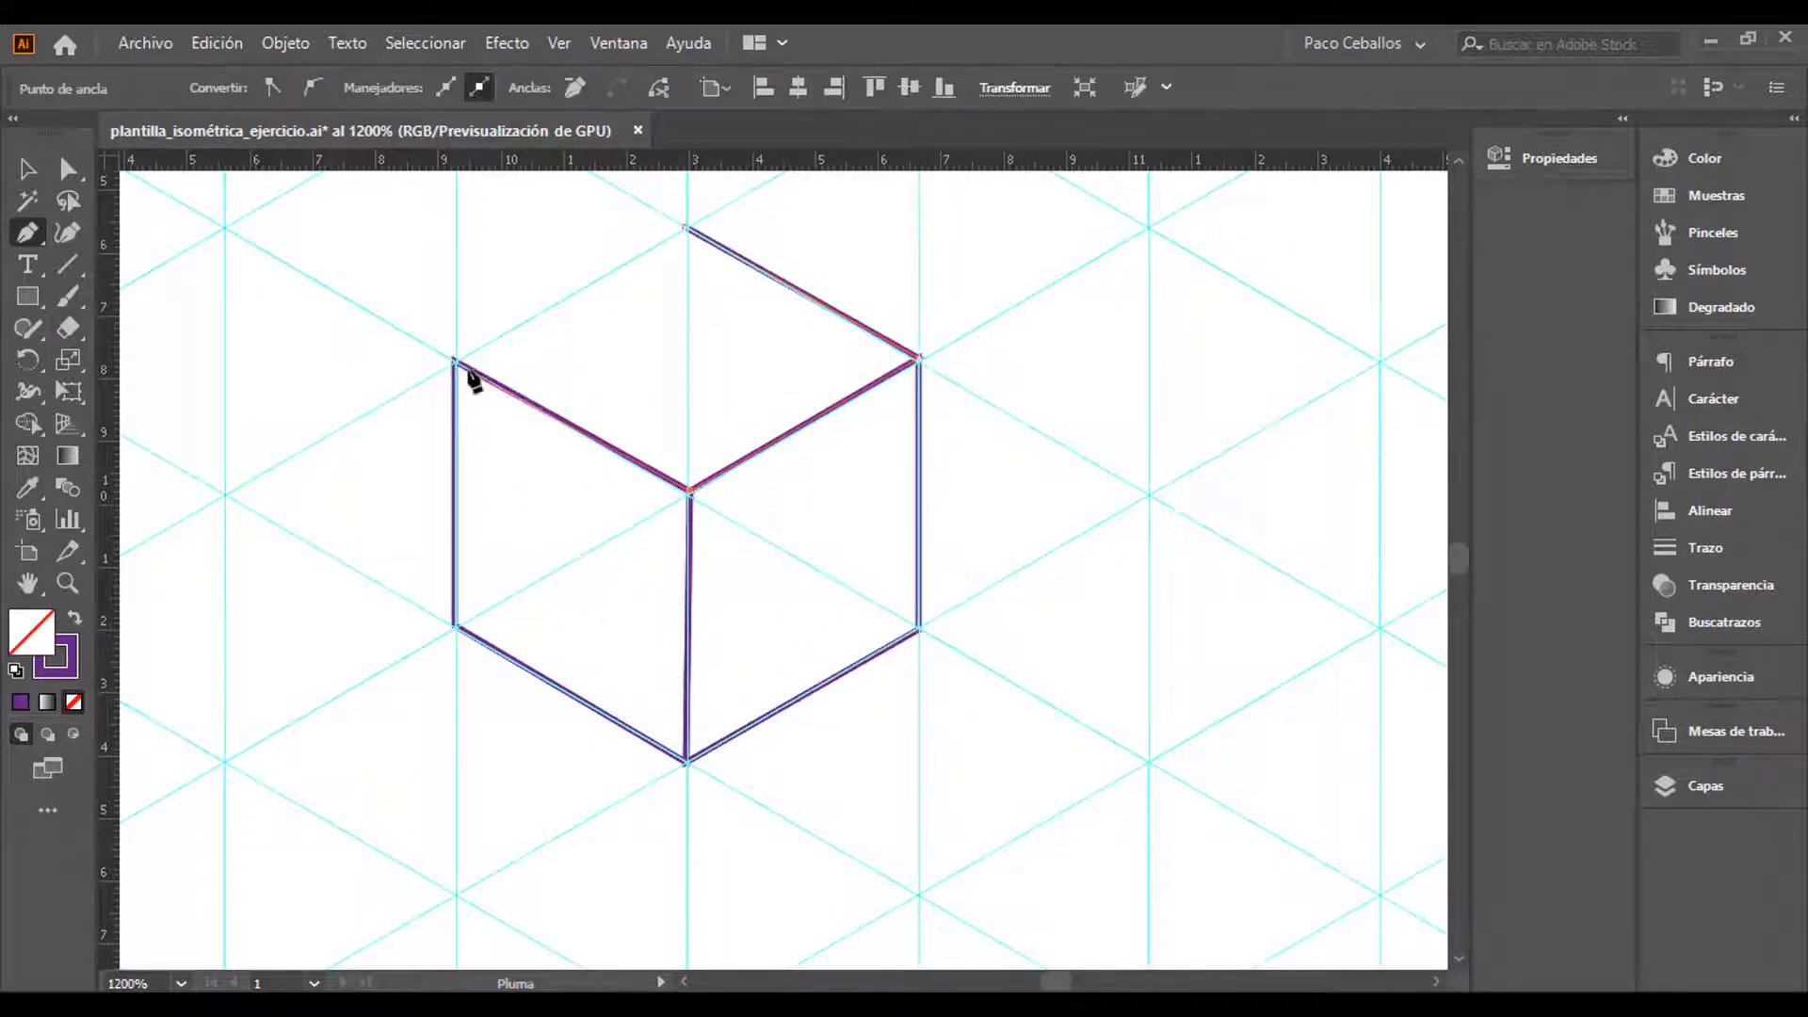
{"action": "left_click", "coordinate": [453, 361]}
{"action": "left_click", "coordinate": [687, 229]}
{"action": "key", "text": "v"}
{"action": "left_click", "coordinate": [1132, 372]}
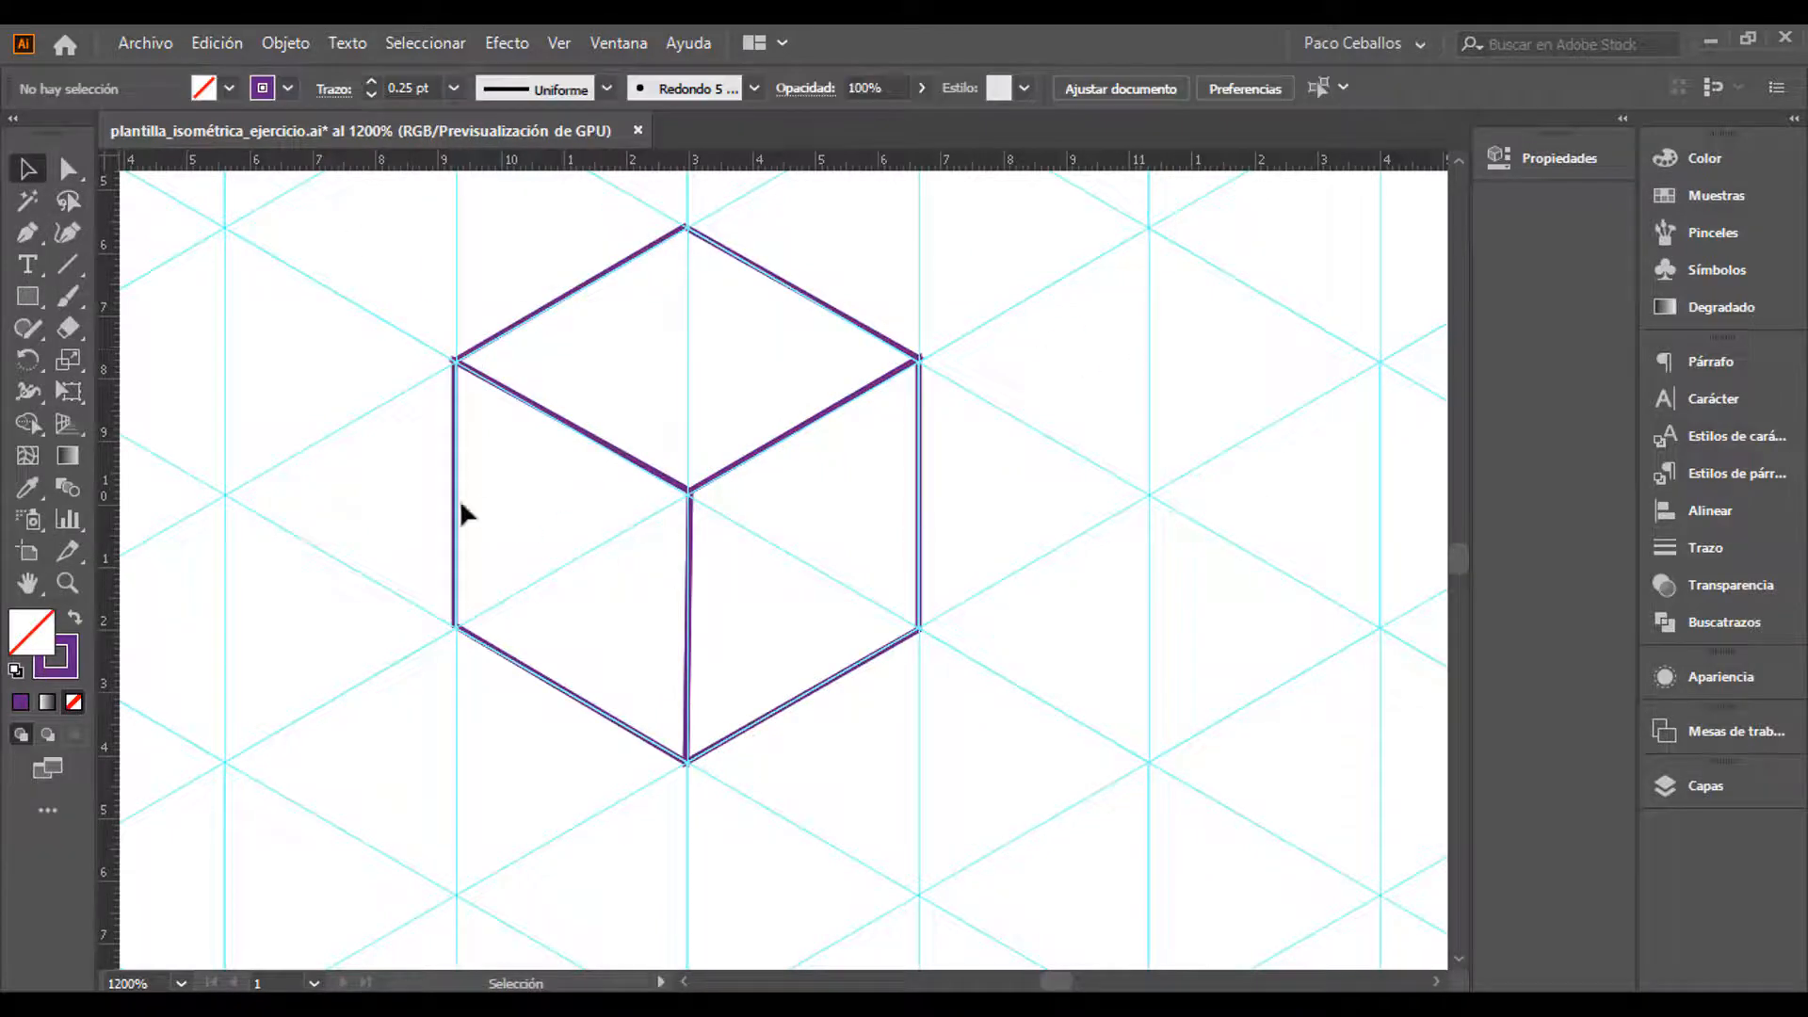
Swap fill and stroke on all three cube faces to make them solid purple without outlines, and hide the guides
{"action": "left_click", "coordinate": [457, 507]}
{"action": "left_click", "coordinate": [921, 466], "text": "shift"}
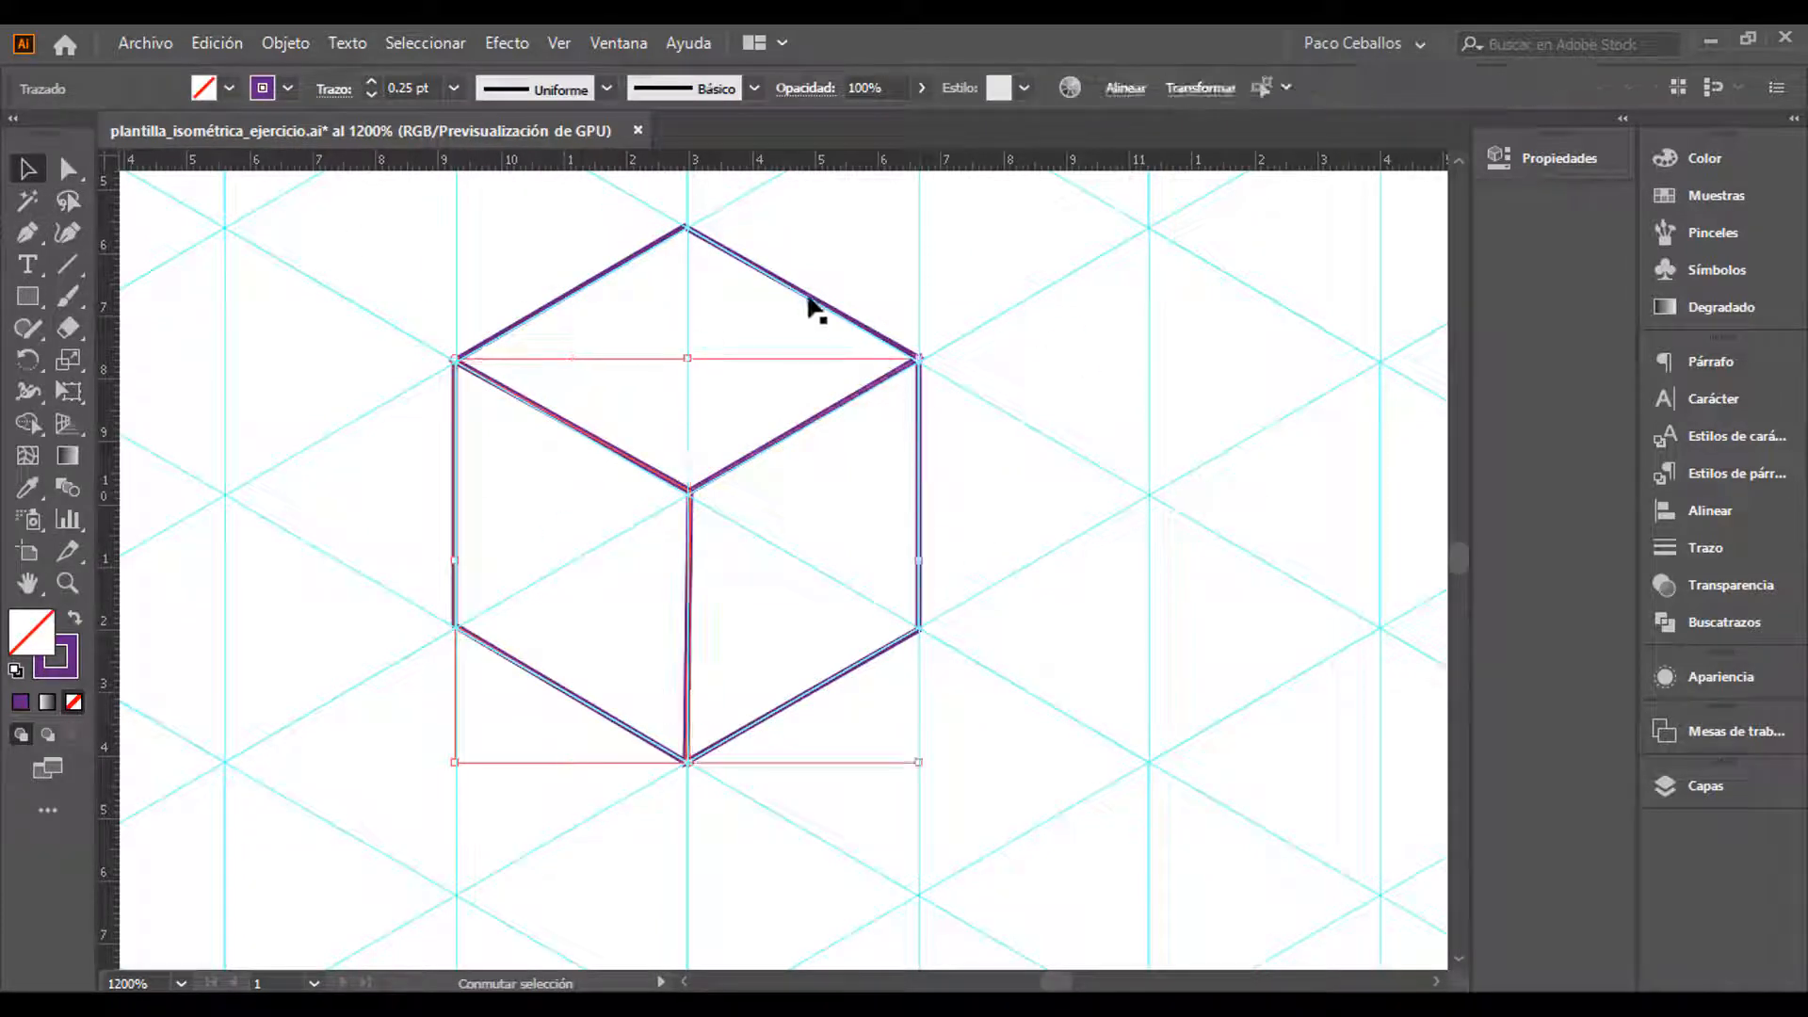
{"action": "left_click", "coordinate": [807, 296], "text": "shift"}
{"action": "key", "text": "shift+x"}
{"action": "left_click", "coordinate": [1048, 450]}
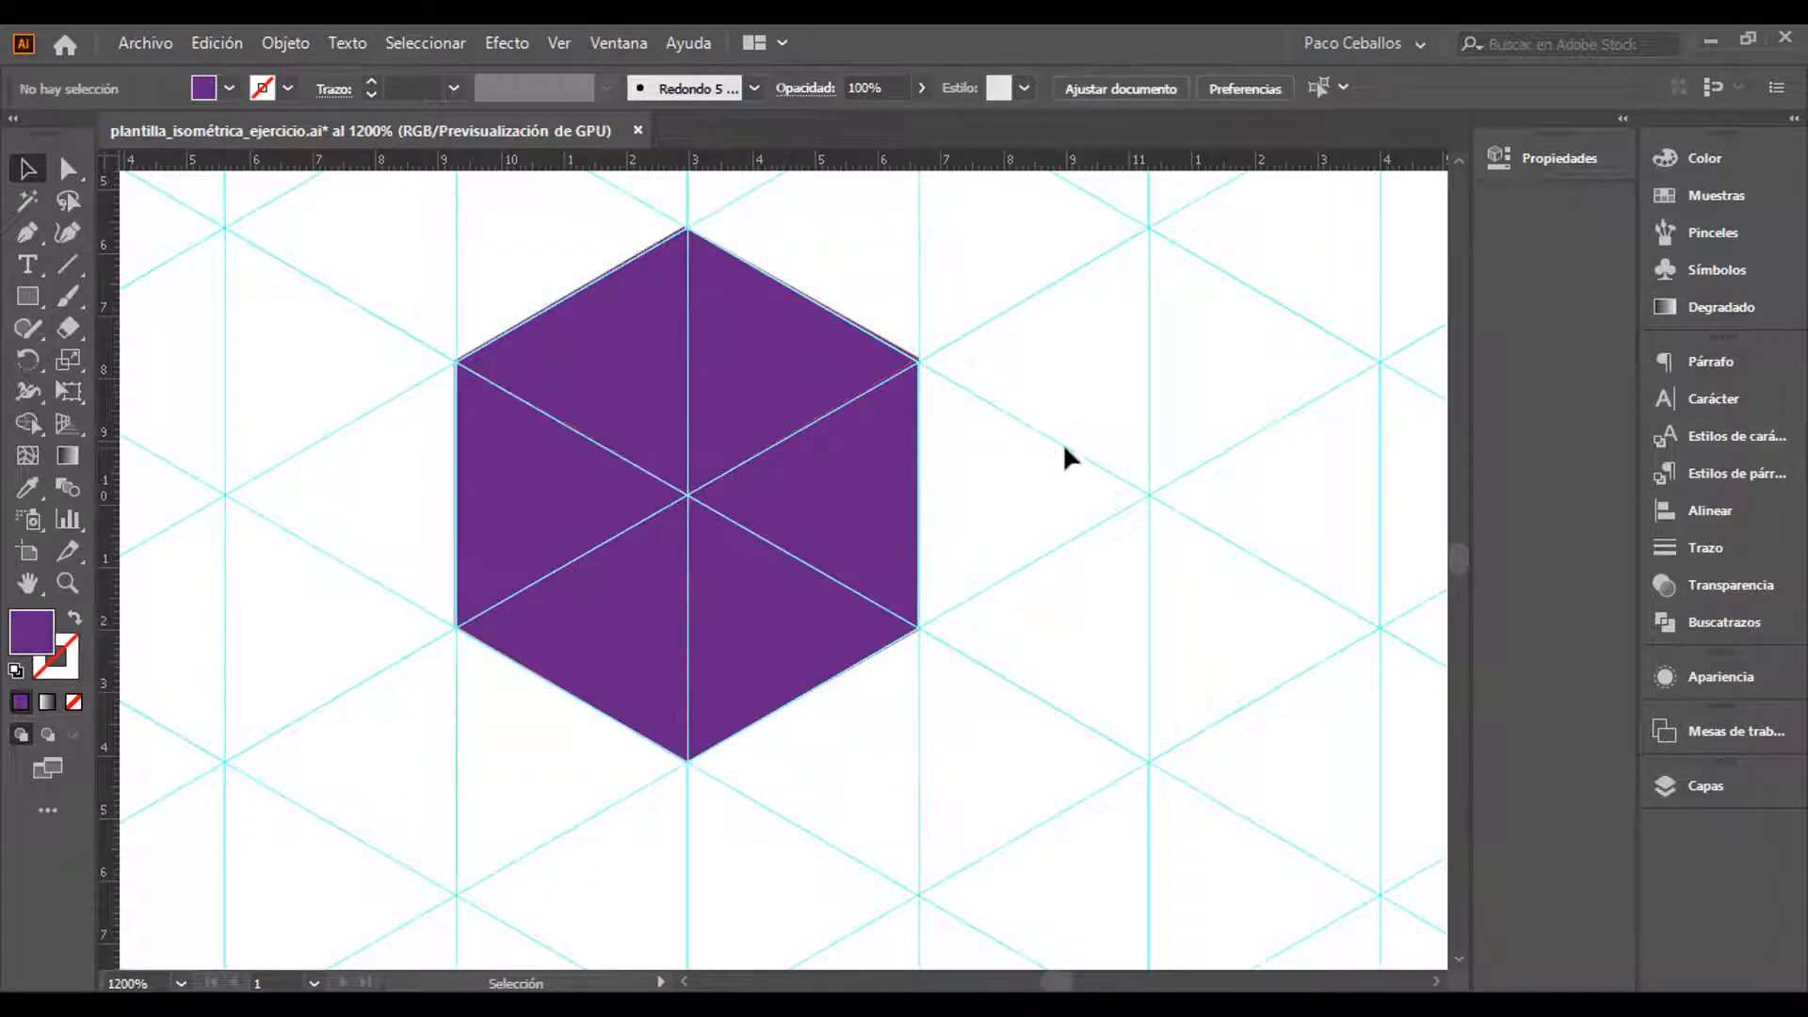
{"action": "key", "text": "ctrl+semicolon"}
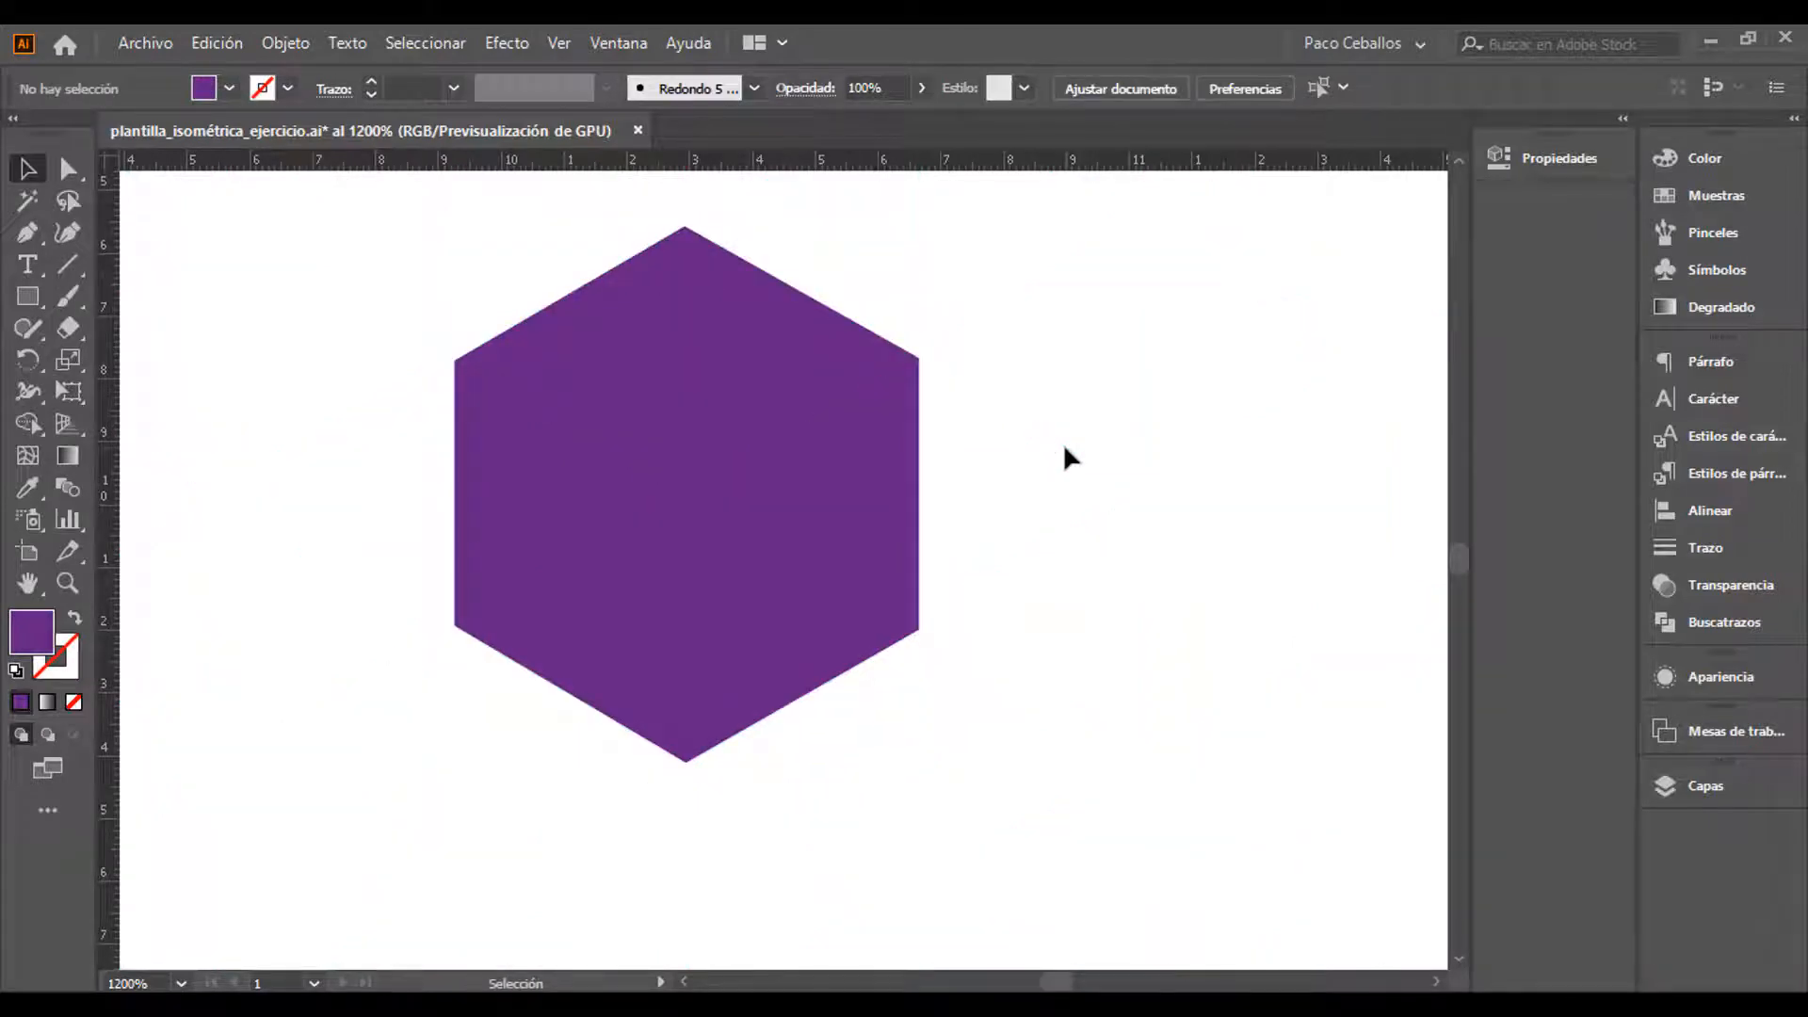
Place three equal purple squares in an evenly spaced row above and to the right of the cube
{"action": "left_click_drag", "start_coordinate": [983, 319], "coordinate": [978, 318]}
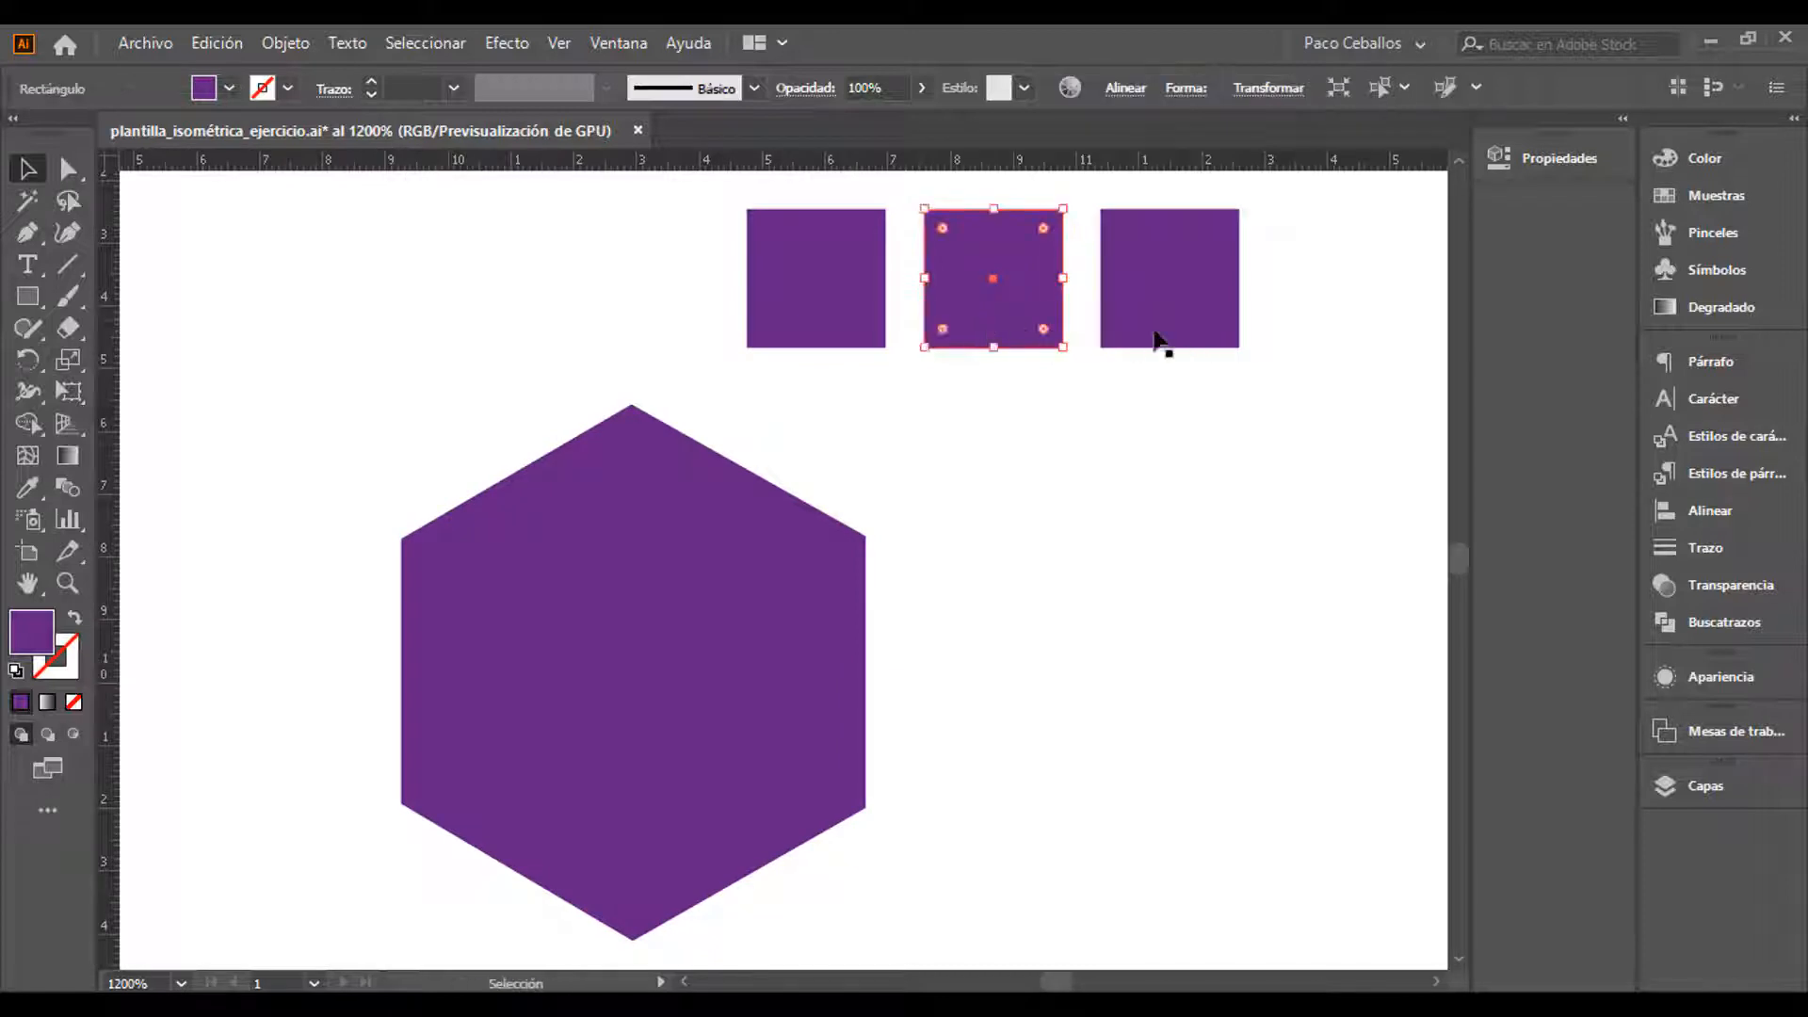
{"action": "left_click", "coordinate": [1137, 407]}
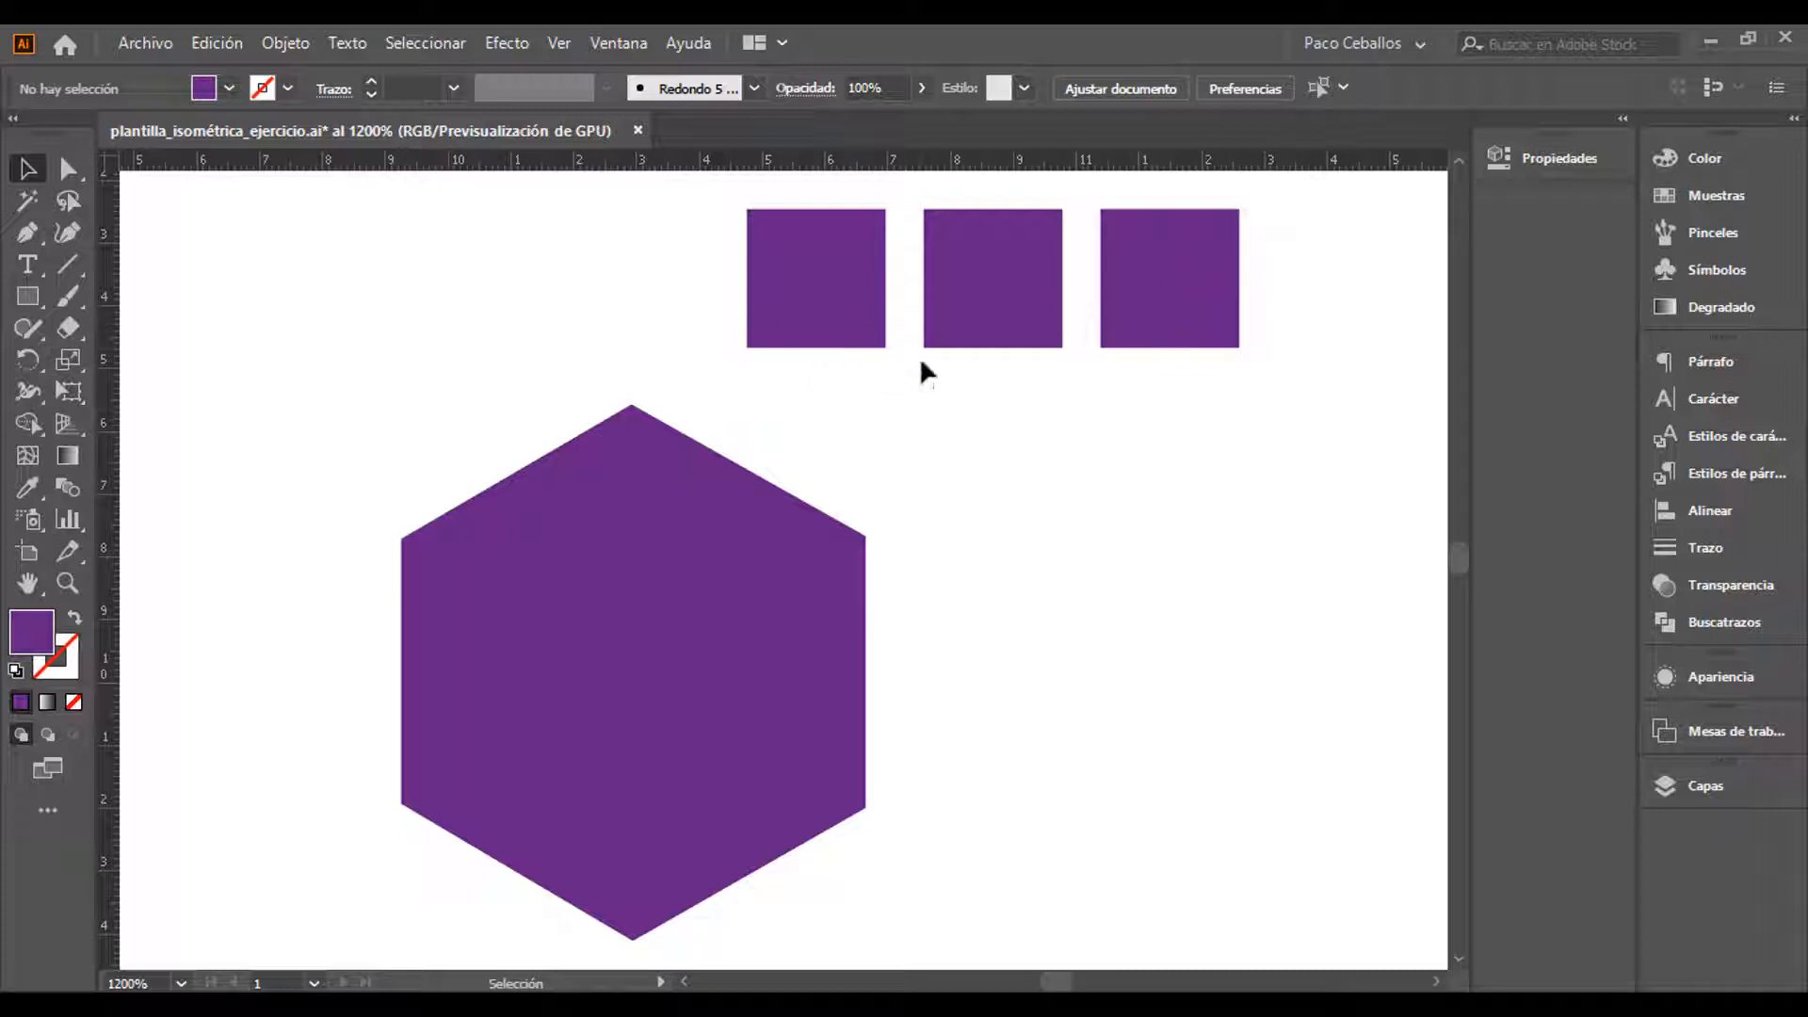
{"action": "key", "text": "space"}
{"action": "left_click_drag", "start_coordinate": [967, 391], "coordinate": [936, 464]}
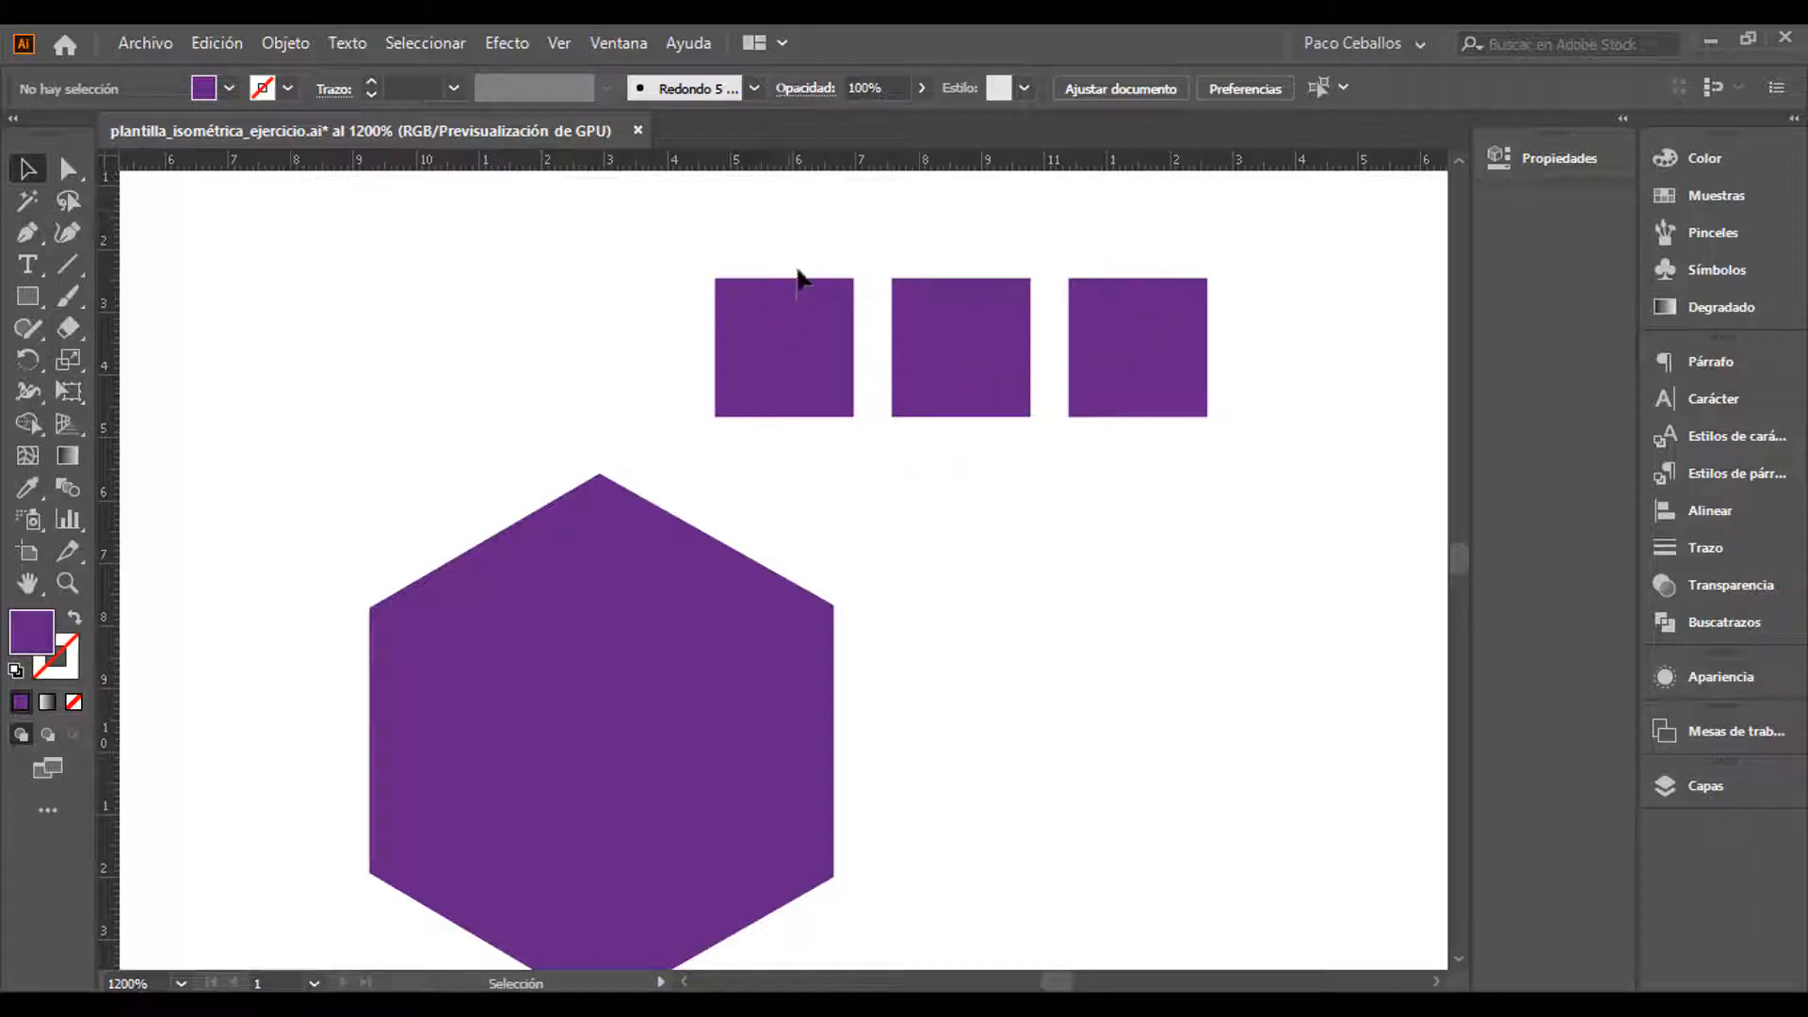
Recolour the left square of the row with a lighter, brighter shade of the same purple
{"action": "left_click", "coordinate": [769, 362]}
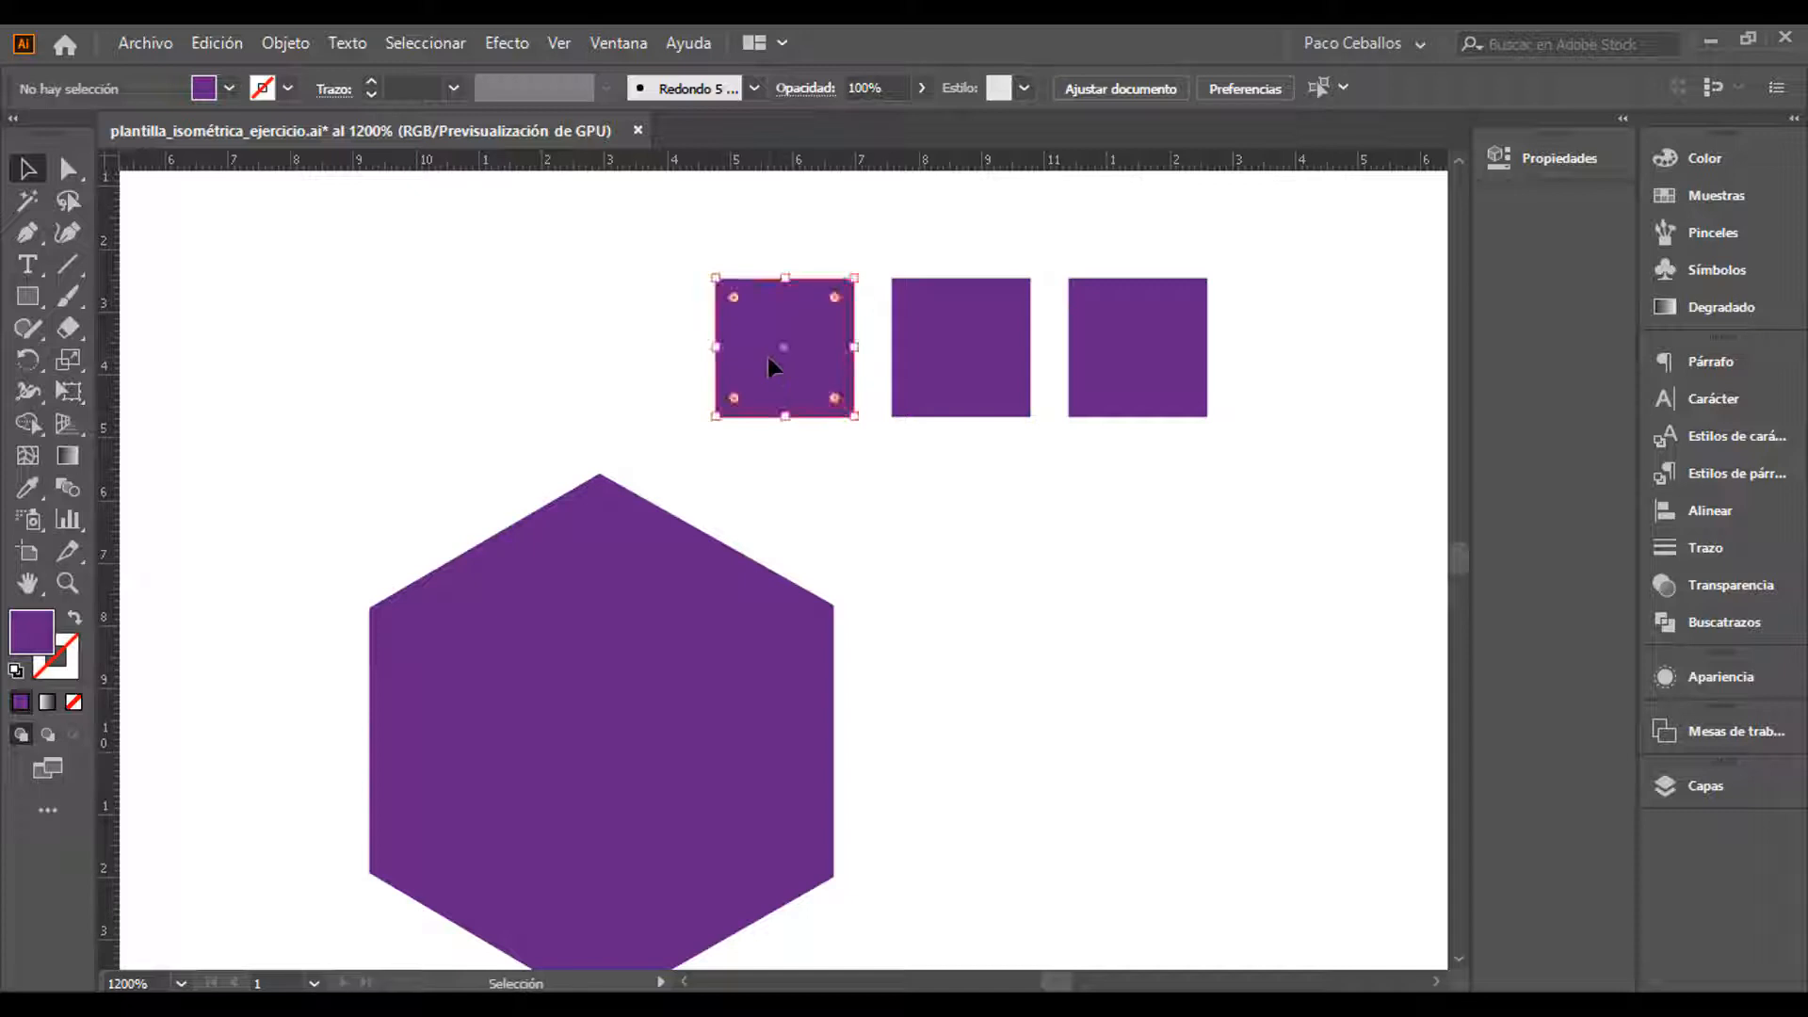
{"action": "double_click", "coordinate": [35, 652]}
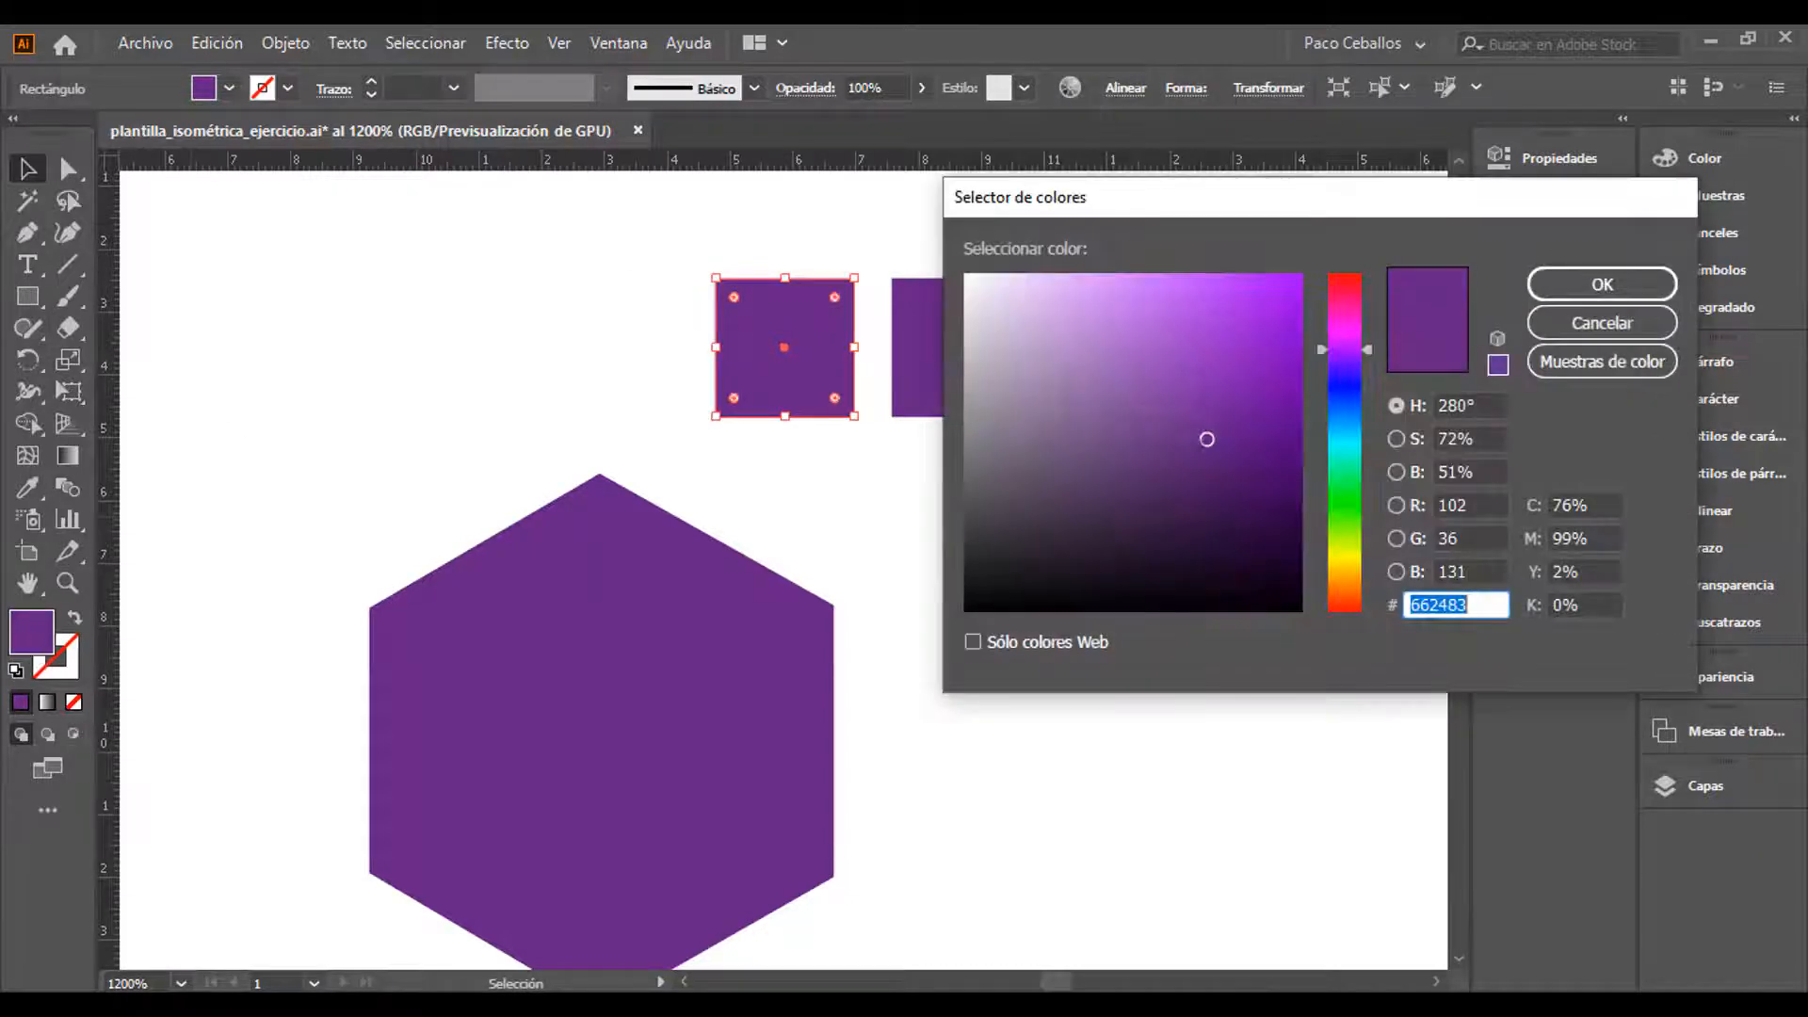
{"action": "left_click", "coordinate": [1212, 328]}
{"action": "left_click", "coordinate": [1602, 284]}
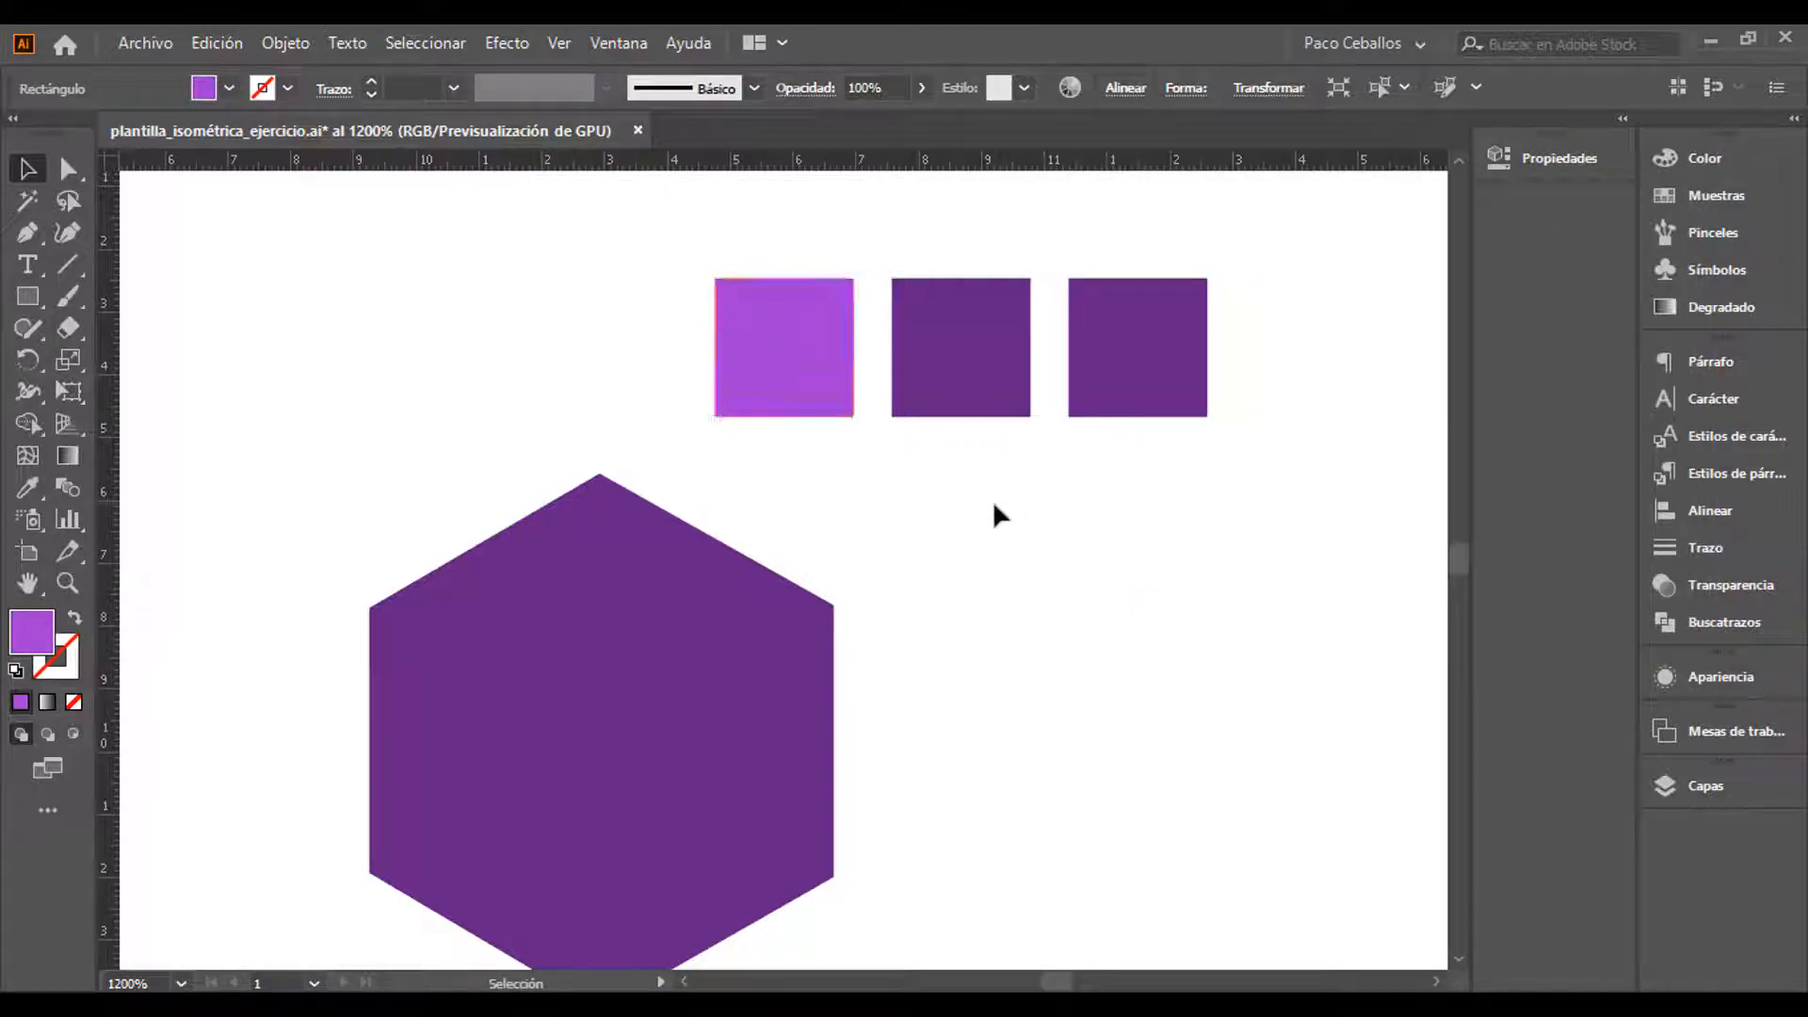
{"action": "left_click", "coordinate": [995, 514]}
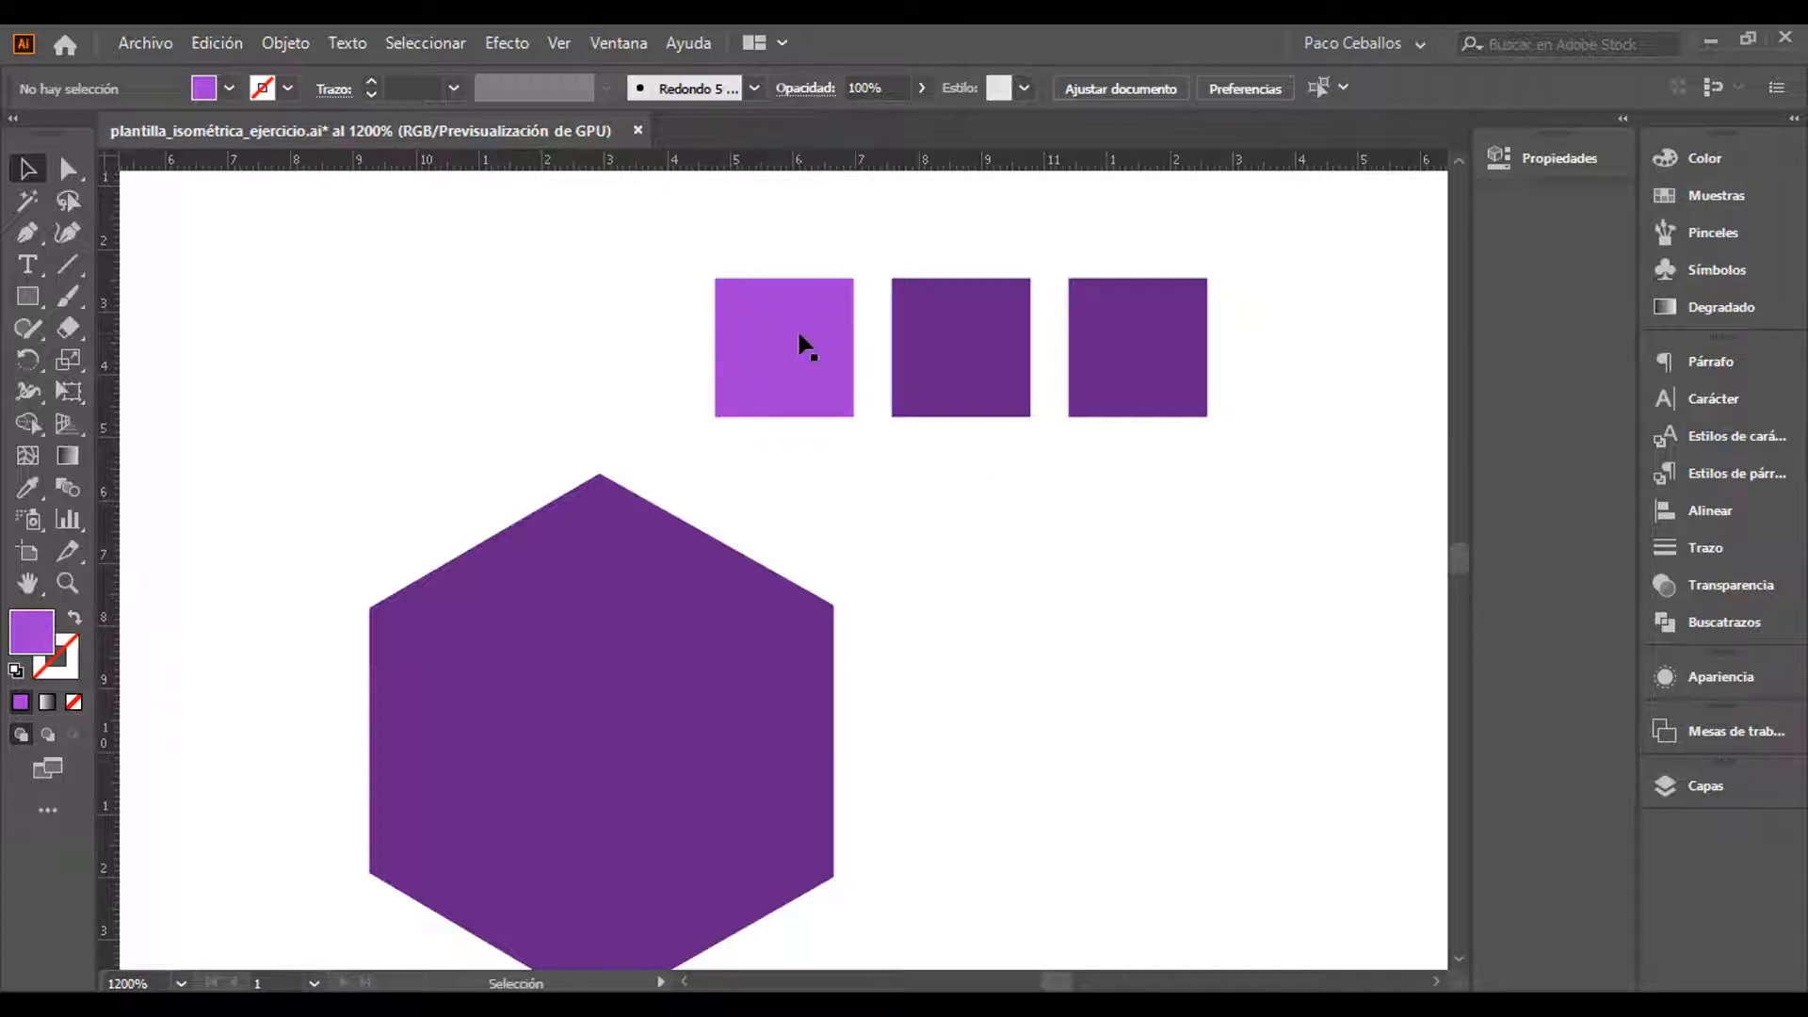
Recolour the right square of the row with the dark purple #3D1751
{"action": "left_click", "coordinate": [958, 332]}
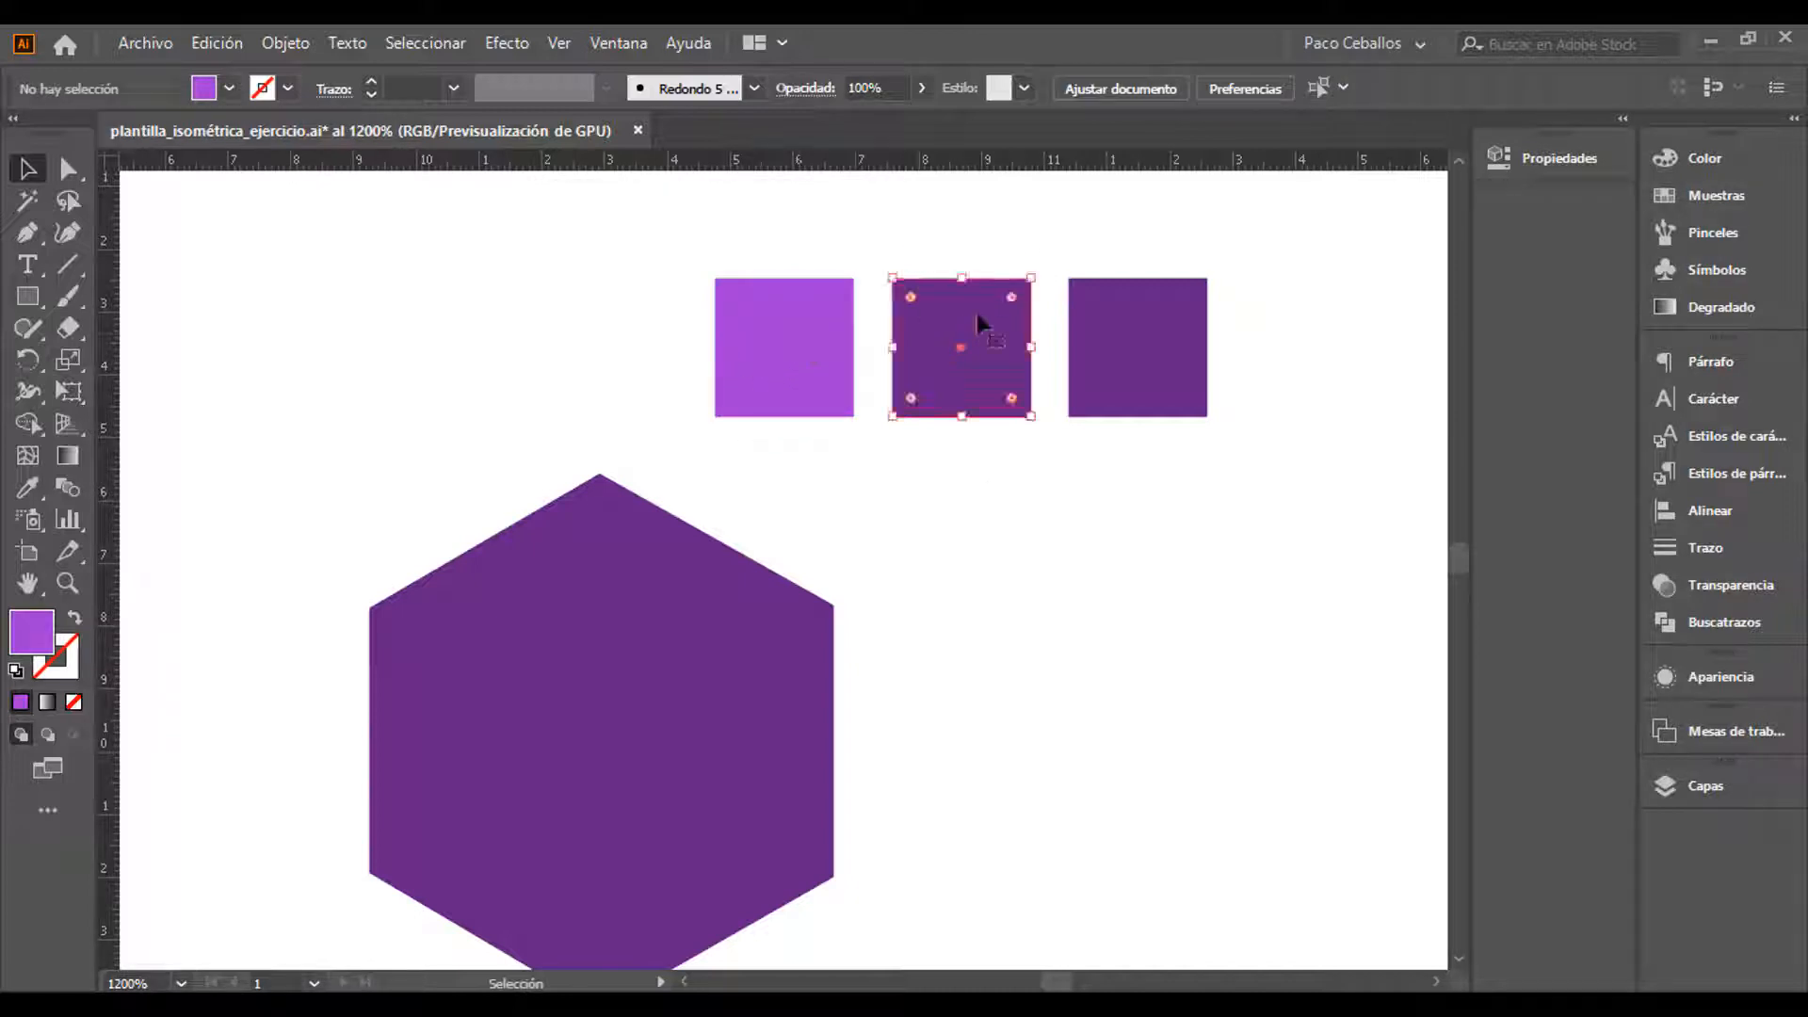
{"action": "left_click", "coordinate": [1164, 367]}
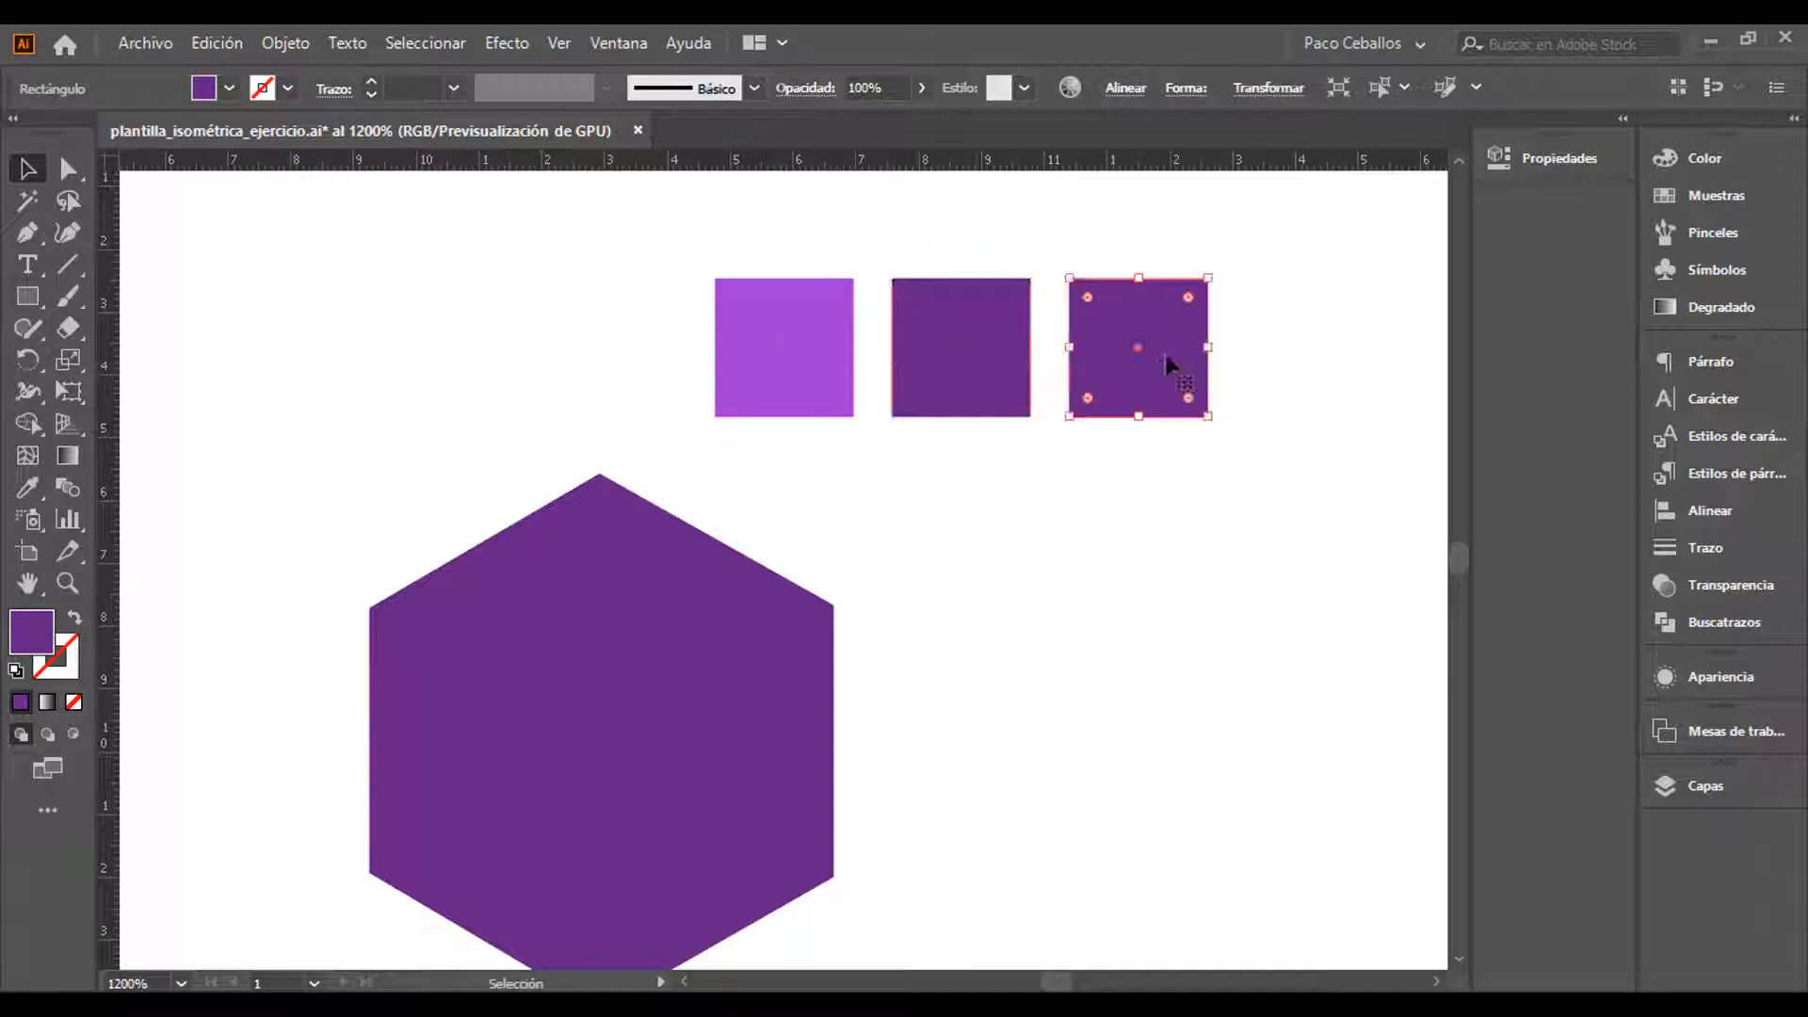
{"action": "double_click", "coordinate": [32, 633]}
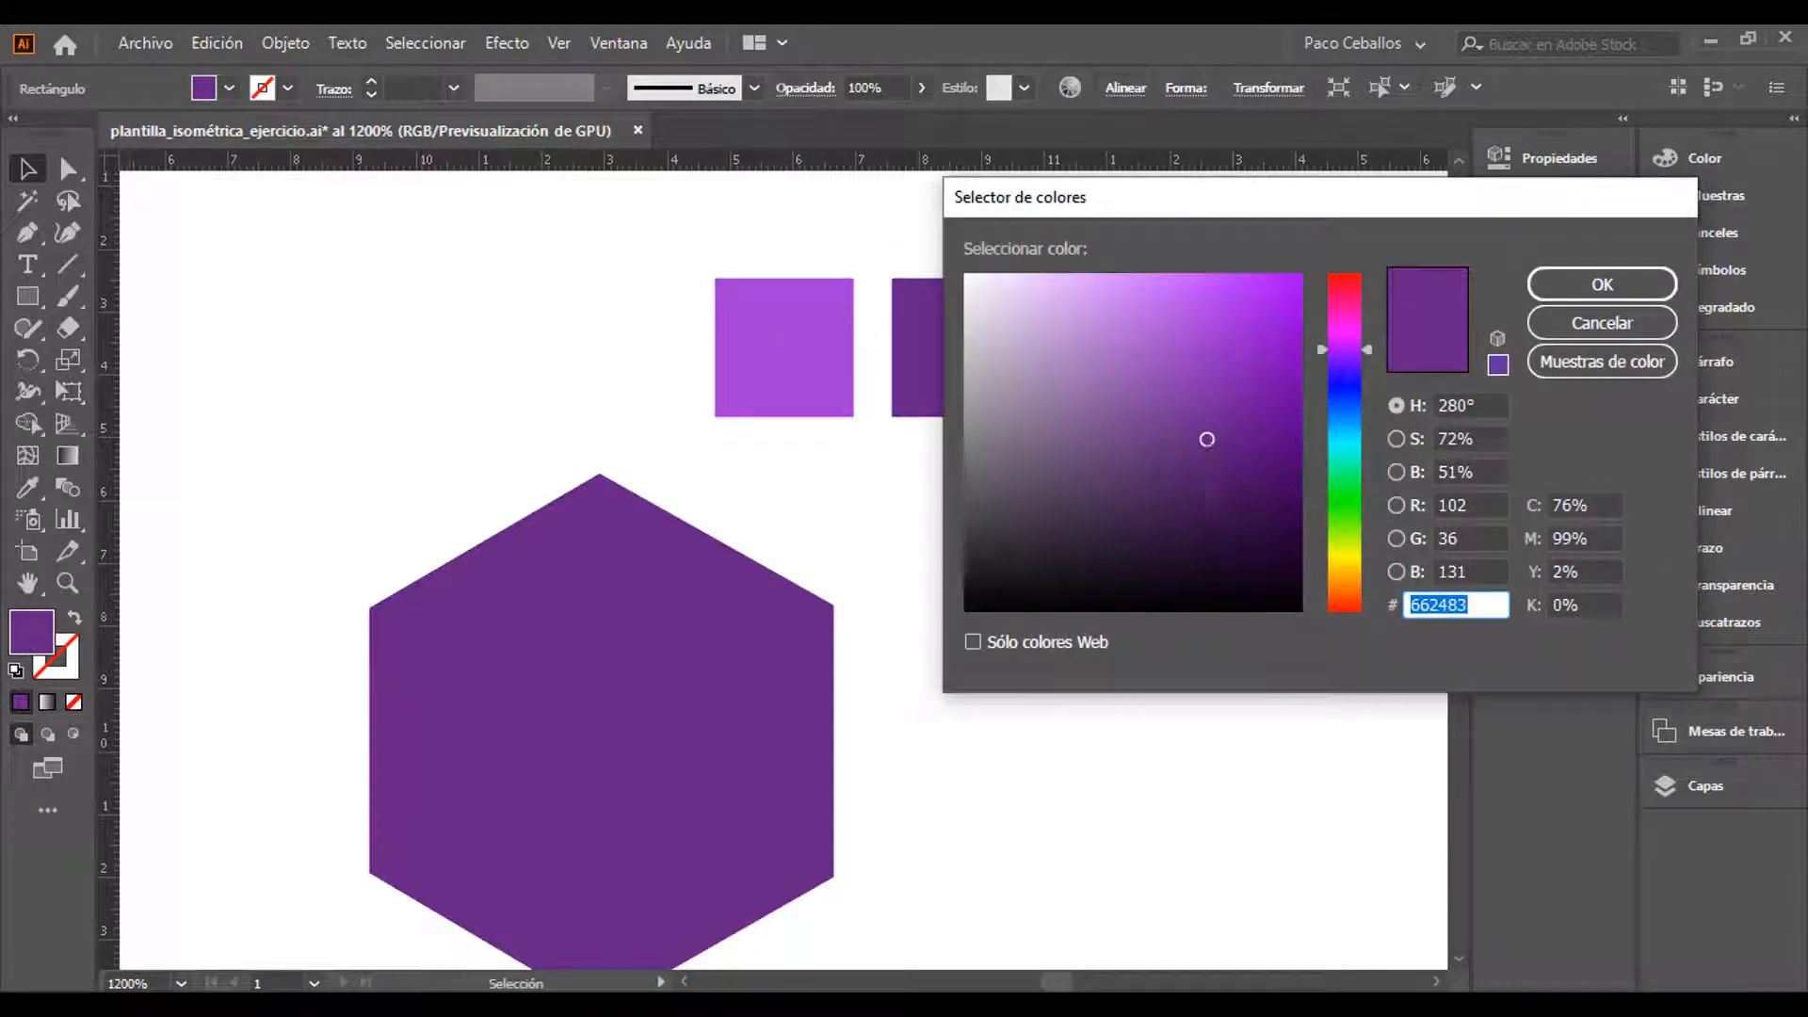
{"action": "left_click", "coordinate": [1208, 502]}
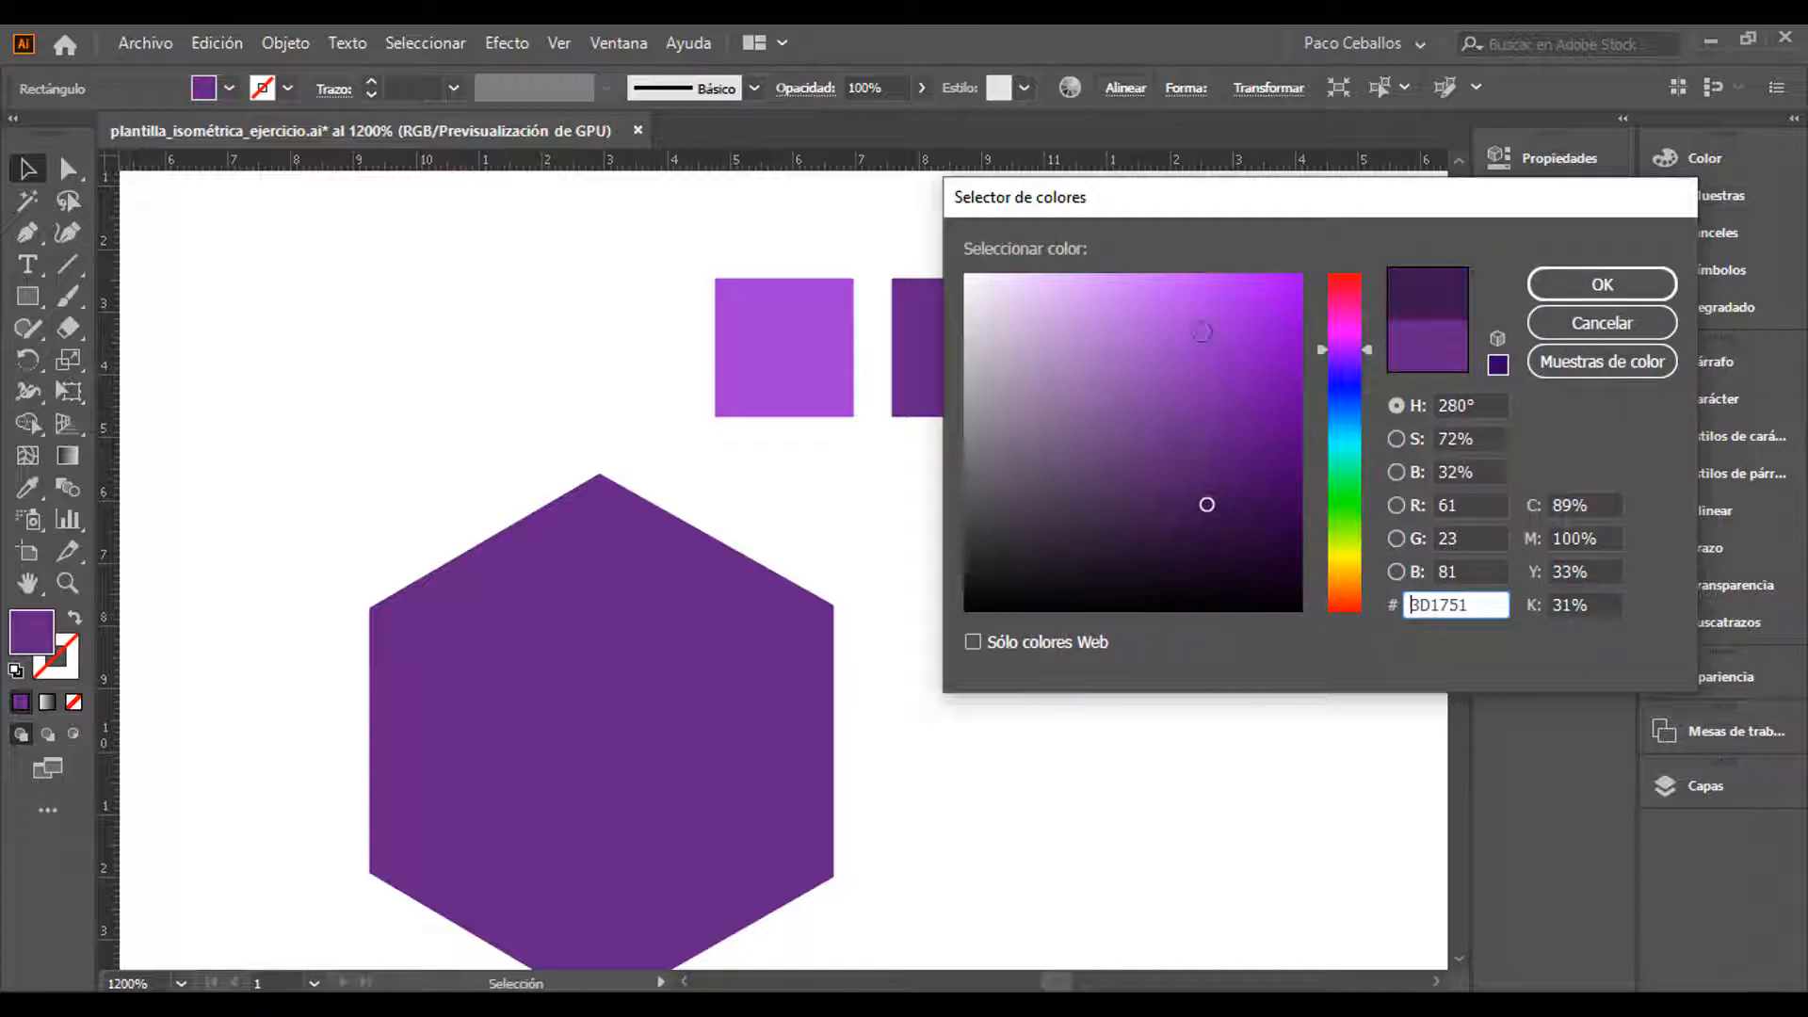
{"action": "left_click", "coordinate": [1602, 284]}
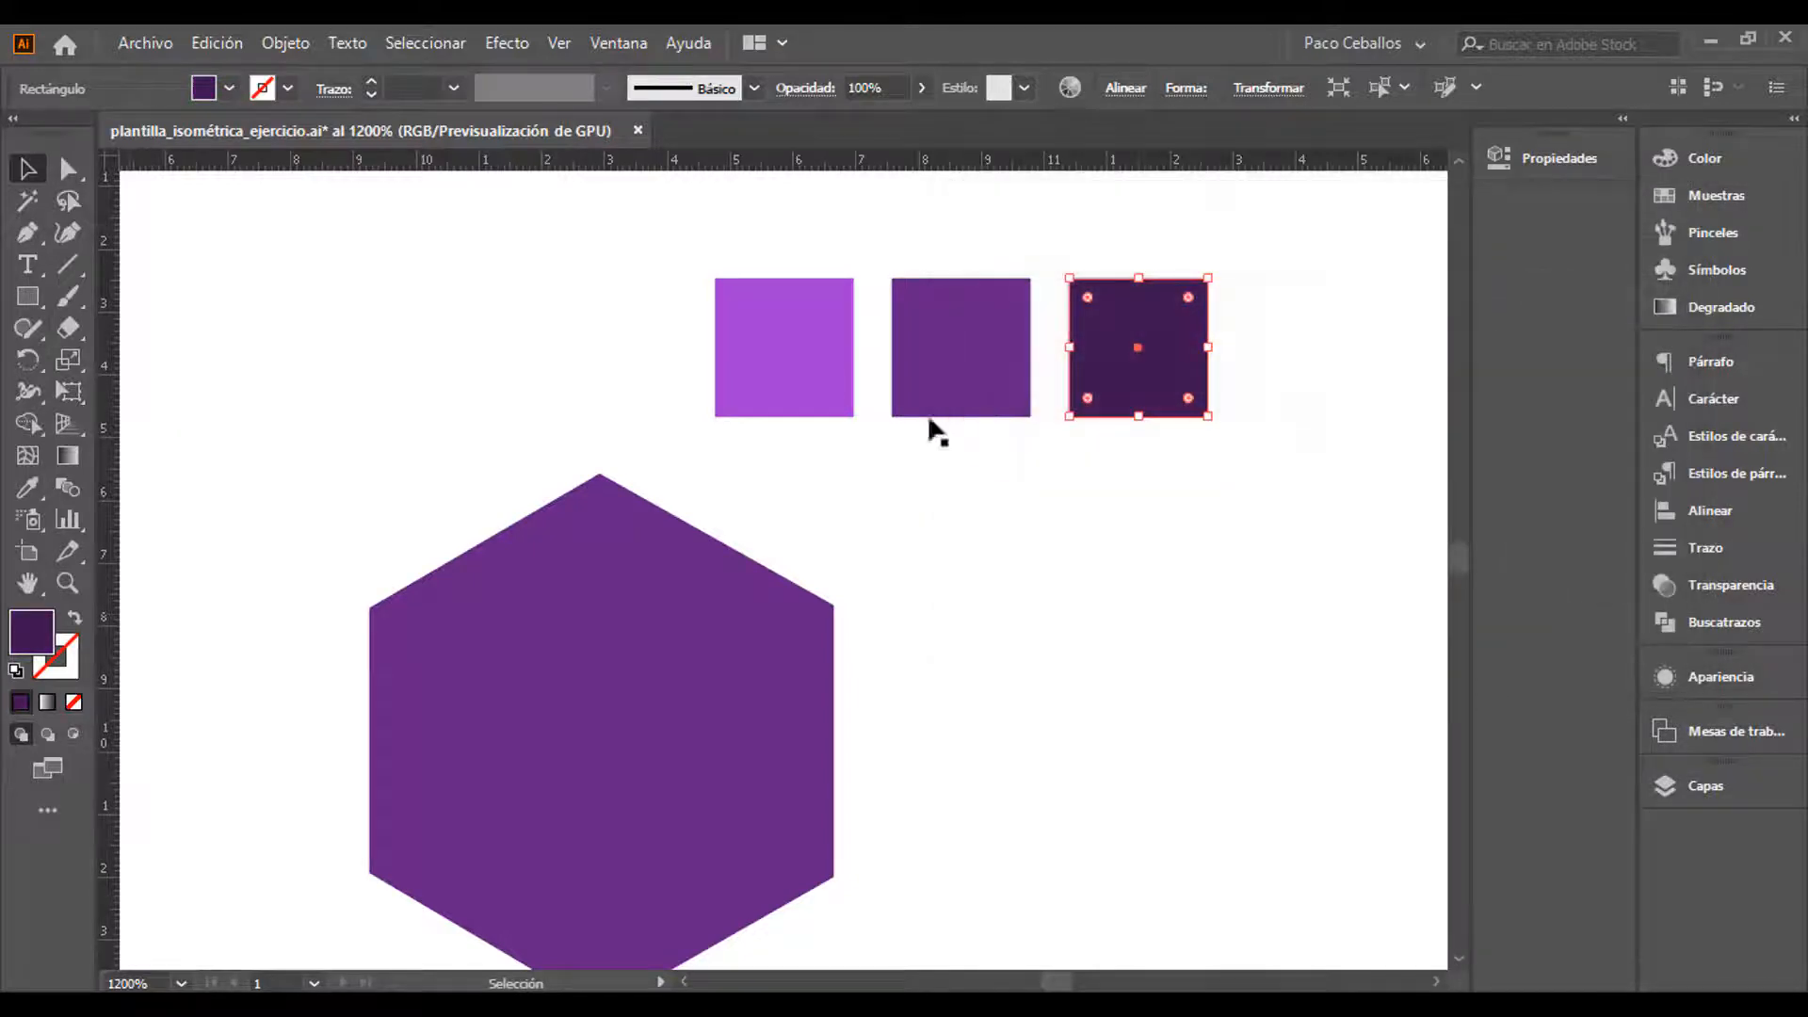
{"action": "left_click", "coordinate": [961, 658]}
Draw a circle above and to the left of the cube to represent a light source
{"action": "left_click_drag", "start_coordinate": [960, 659], "coordinate": [996, 593]}
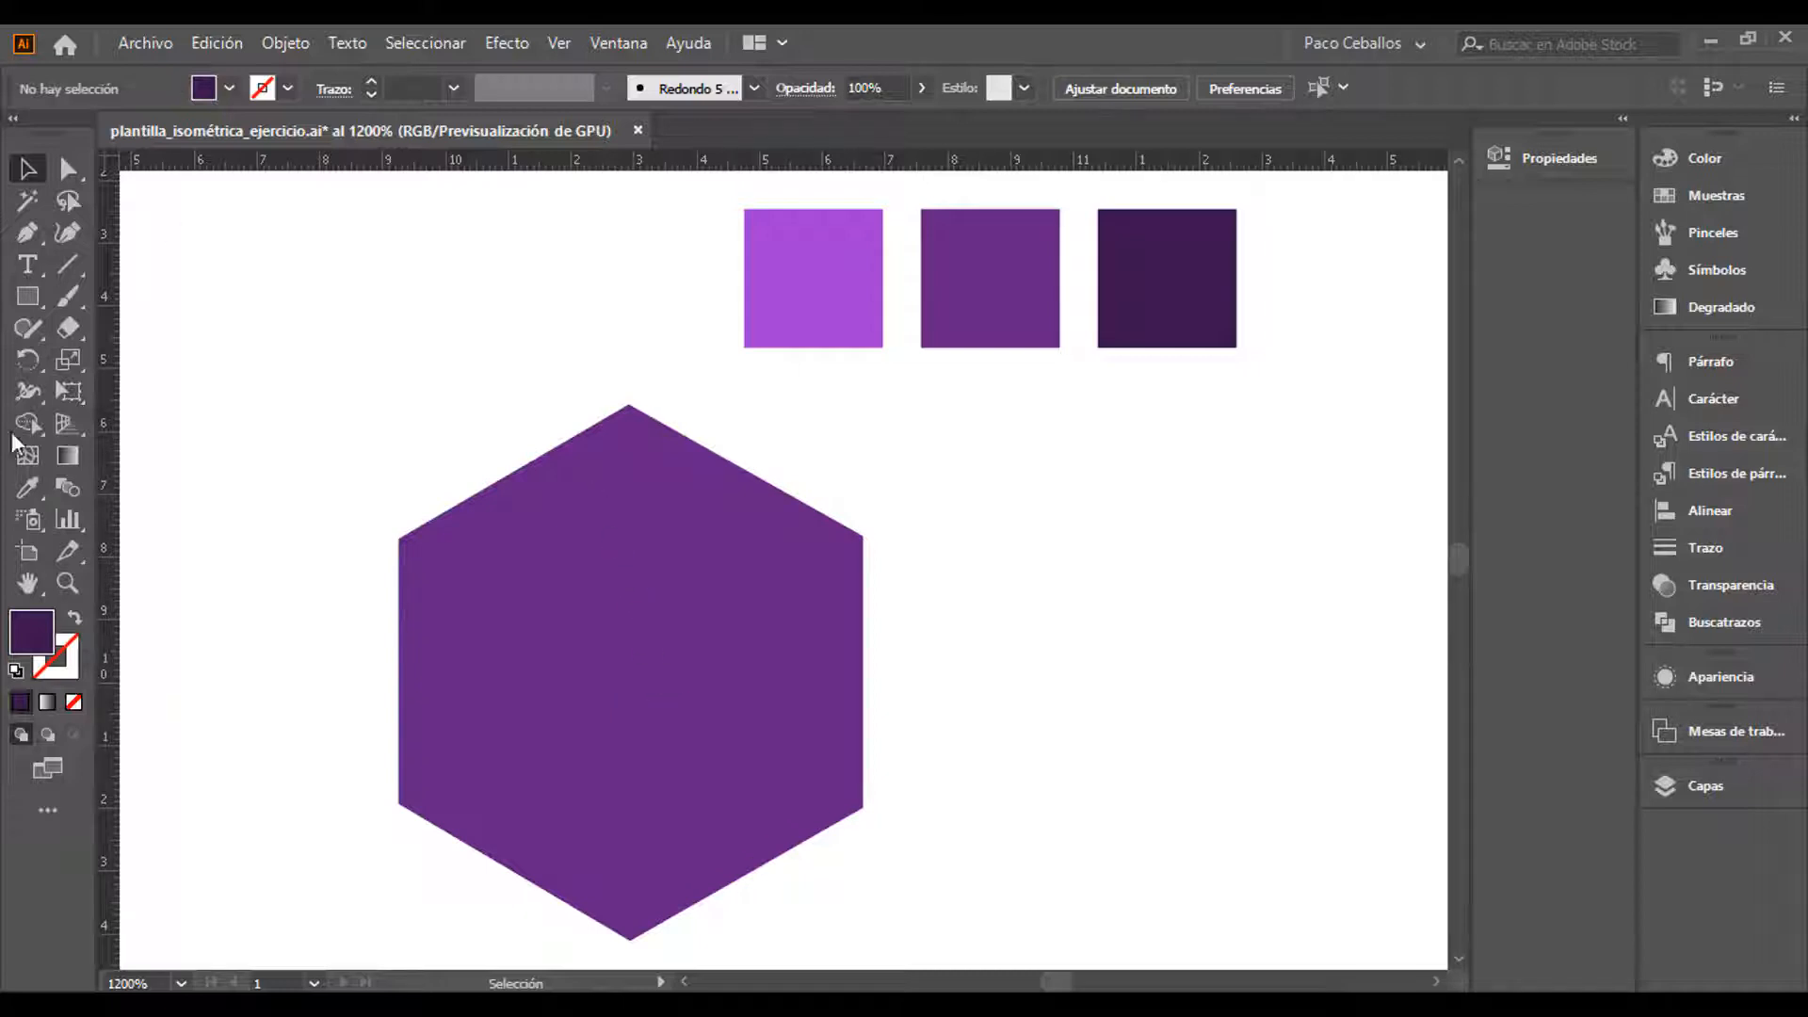
{"action": "left_click", "coordinate": [28, 296]}
{"action": "left_click", "coordinate": [169, 359]}
{"action": "left_click_drag", "start_coordinate": [157, 179], "coordinate": [338, 359]}
Fill the circle with bright yellow #D7F216 and shift it slightly downward
{"action": "double_click", "coordinate": [31, 631]}
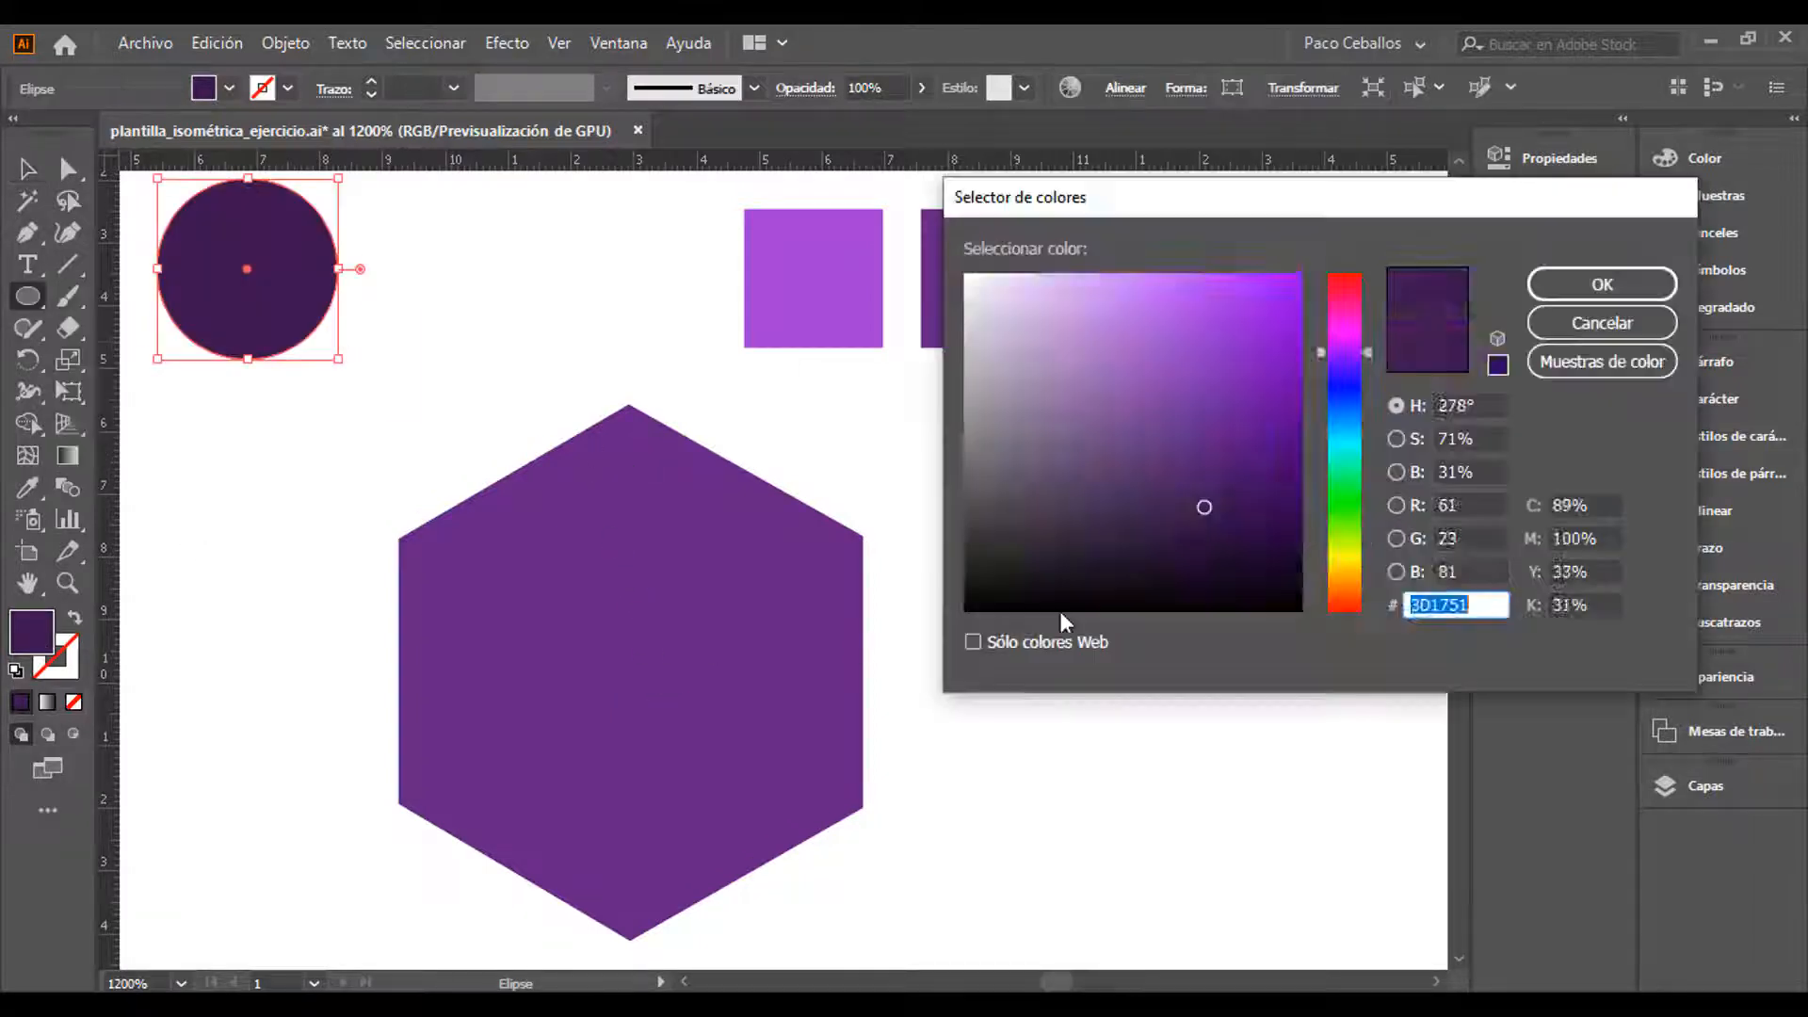
{"action": "left_click", "coordinate": [1344, 552]}
{"action": "left_click", "coordinate": [1292, 315]}
{"action": "left_click", "coordinate": [1601, 285]}
{"action": "key", "text": "ctrl+x"}
{"action": "key", "text": "ctrl+f"}
{"action": "key", "text": "v"}
{"action": "left_click_drag", "start_coordinate": [258, 190], "coordinate": [273, 232]}
Draw three parallel diagonal light rays from the circle to the cube with a 1 pt yellow #D7F216 stroke
{"action": "key", "text": "backslash"}
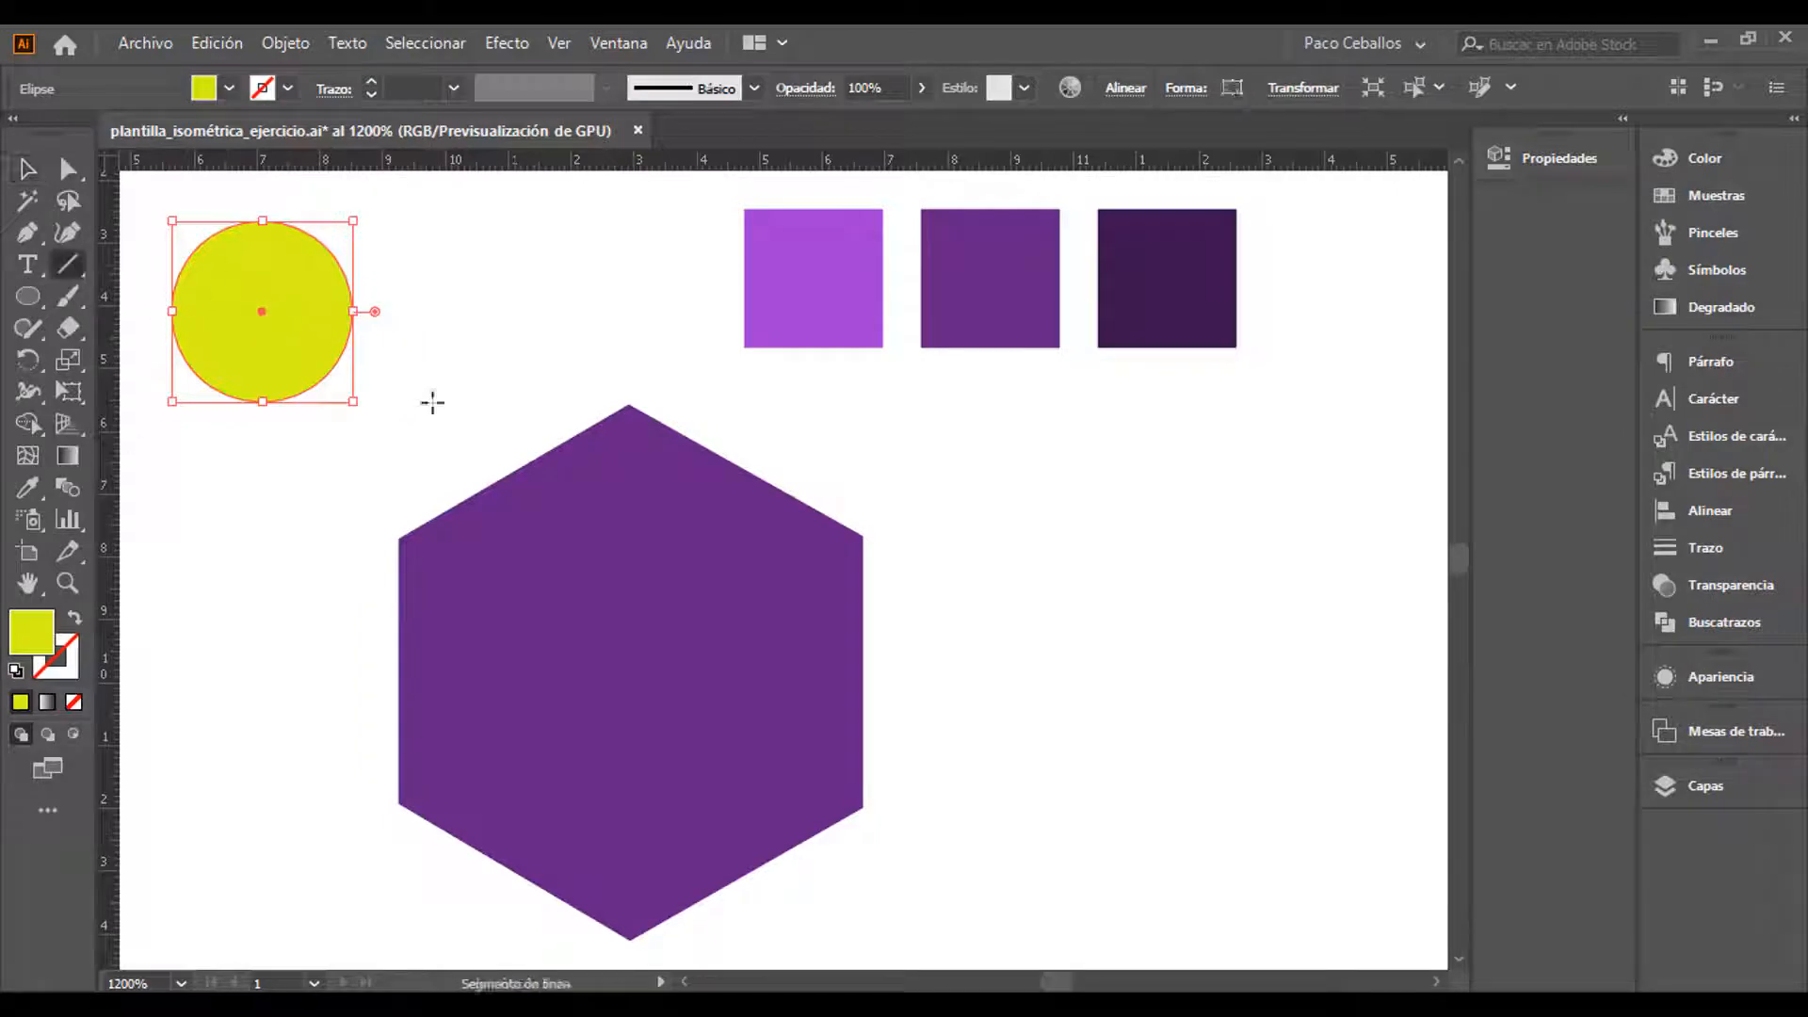
{"action": "left_click_drag", "start_coordinate": [372, 353], "coordinate": [571, 513]}
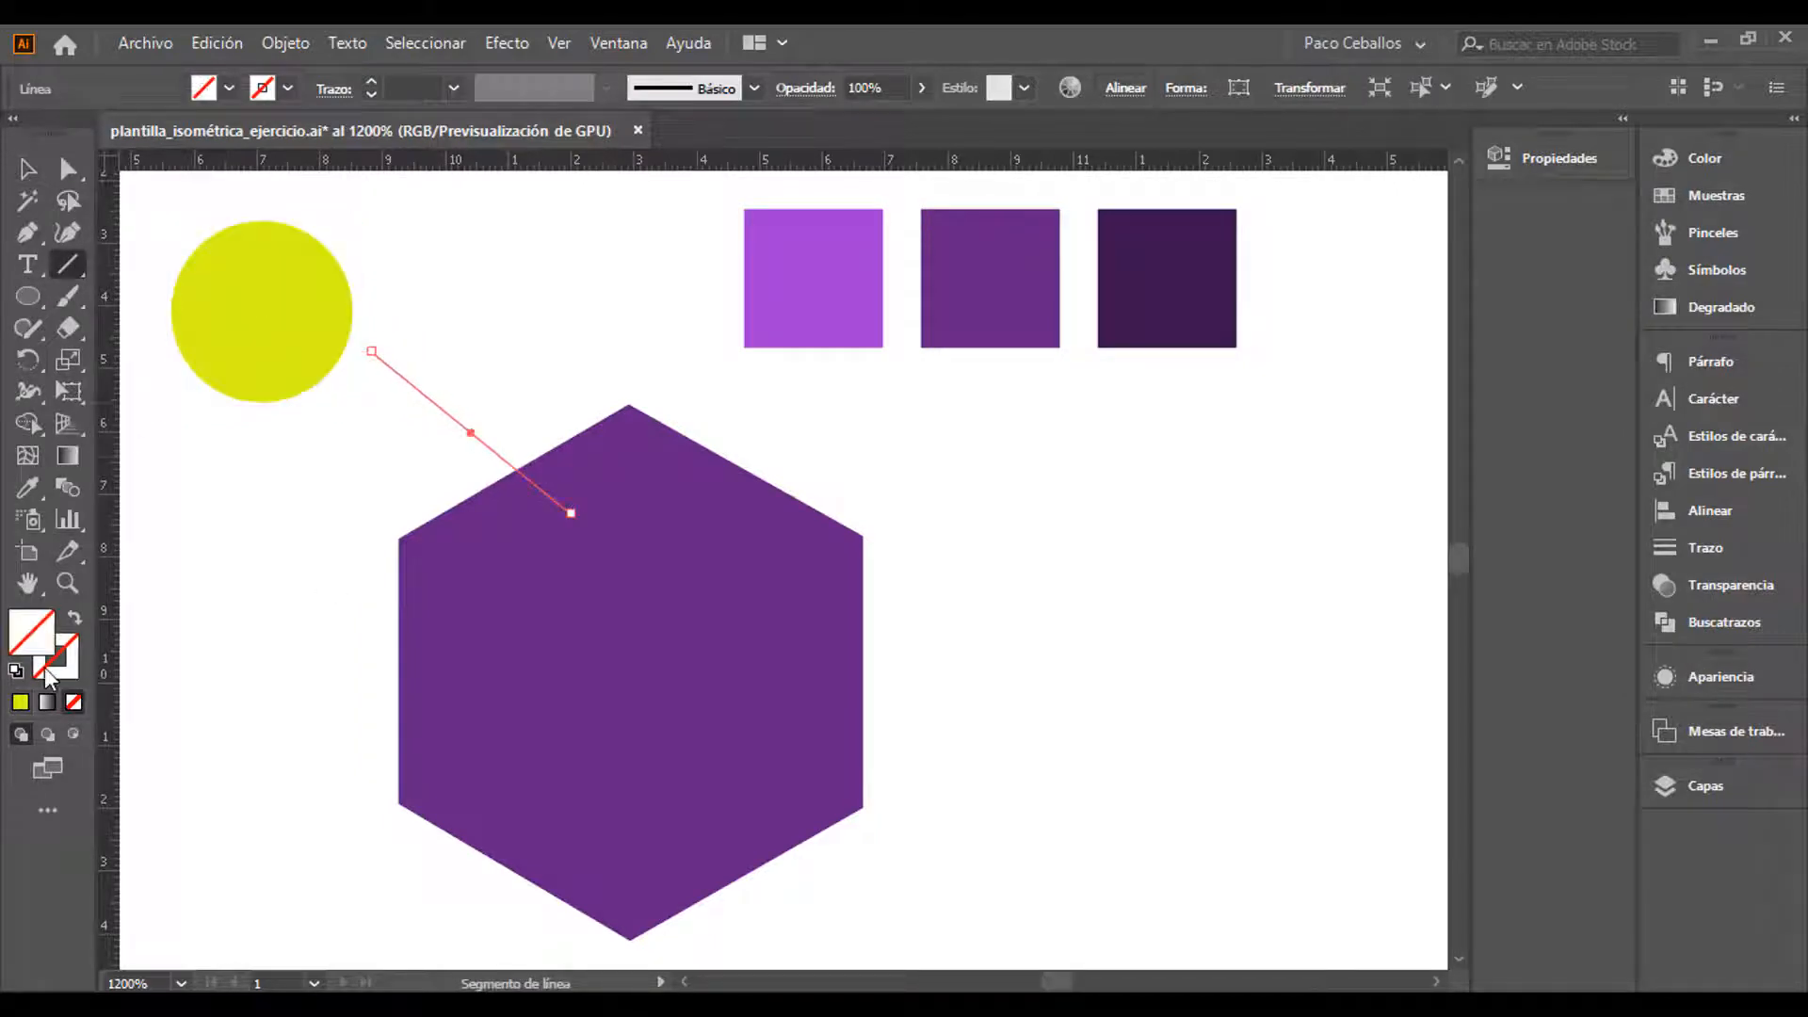
{"action": "left_click", "coordinate": [57, 659]}
{"action": "left_click", "coordinate": [75, 619]}
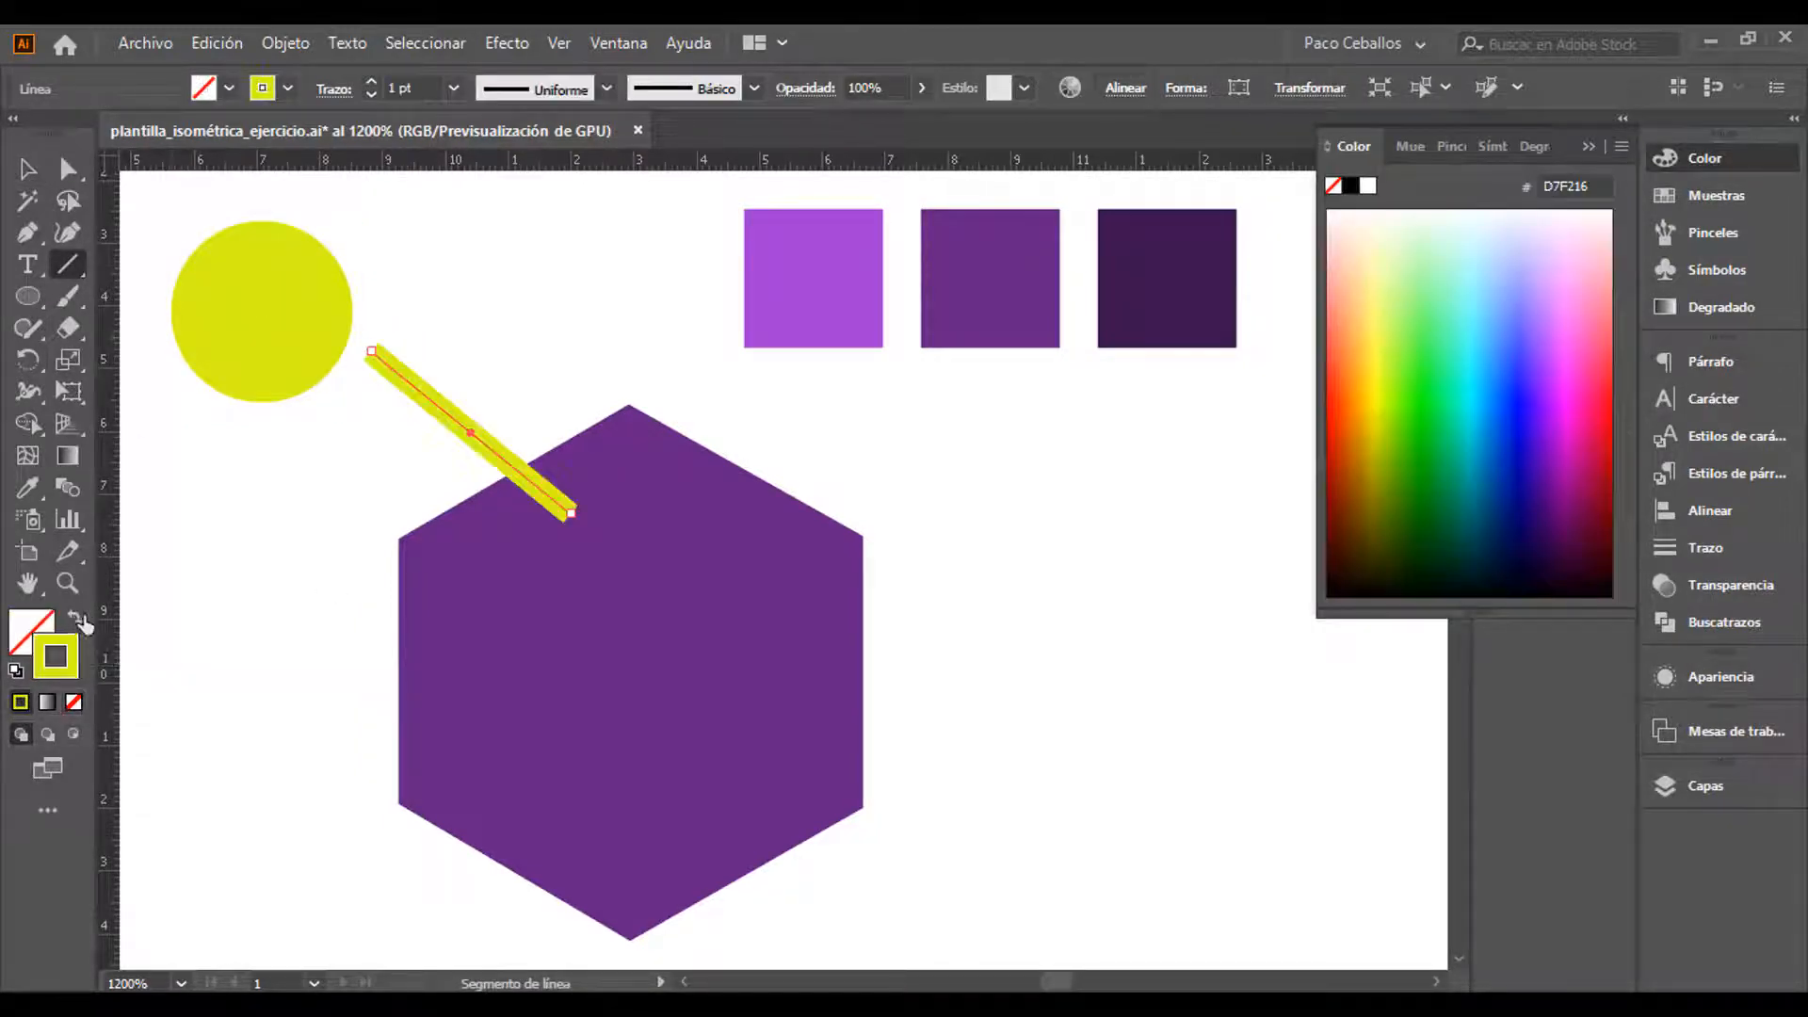
{"action": "left_click_drag", "start_coordinate": [225, 421], "coordinate": [449, 613]}
{"action": "mouse_move", "coordinate": [384, 290]}
{"action": "left_mouse_down"}
{"action": "mouse_move", "coordinate": [676, 481]}
{"action": "mouse_move", "coordinate": [612, 482]}
{"action": "left_mouse_up"}
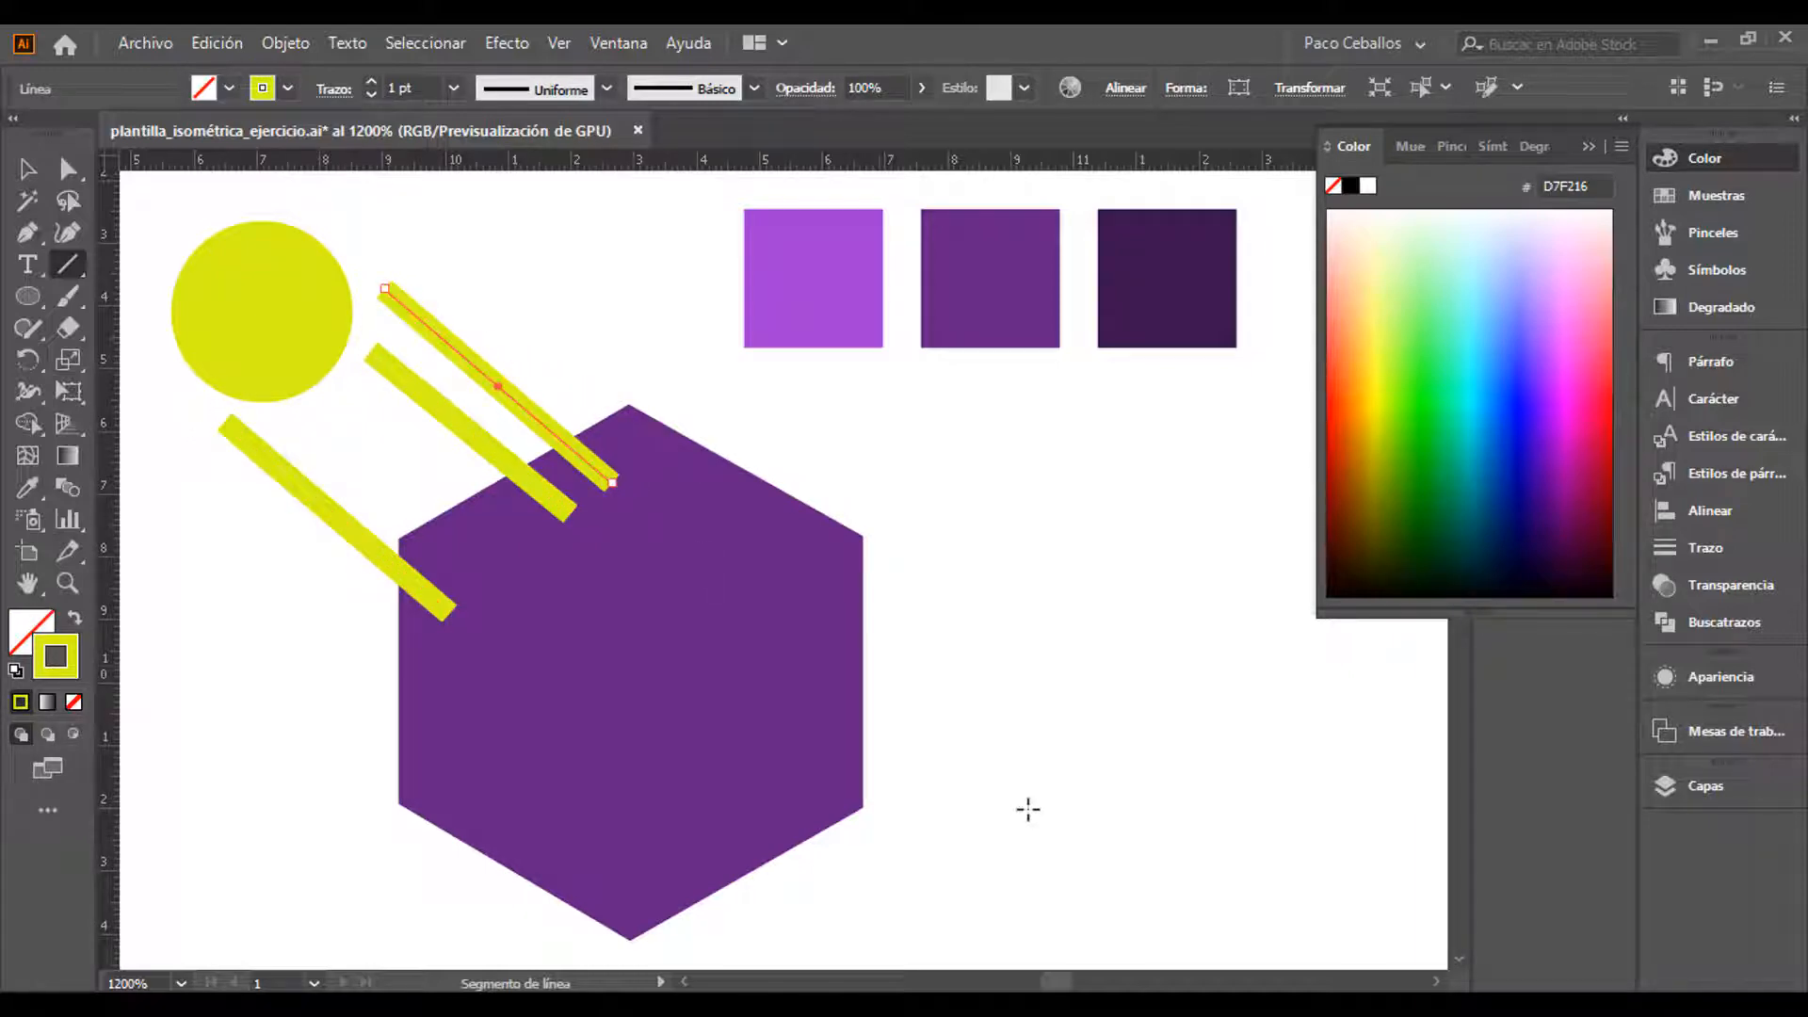
Select the cube's top, left and right faces in turn to compare how the light reaches each one
{"action": "key", "text": "v"}
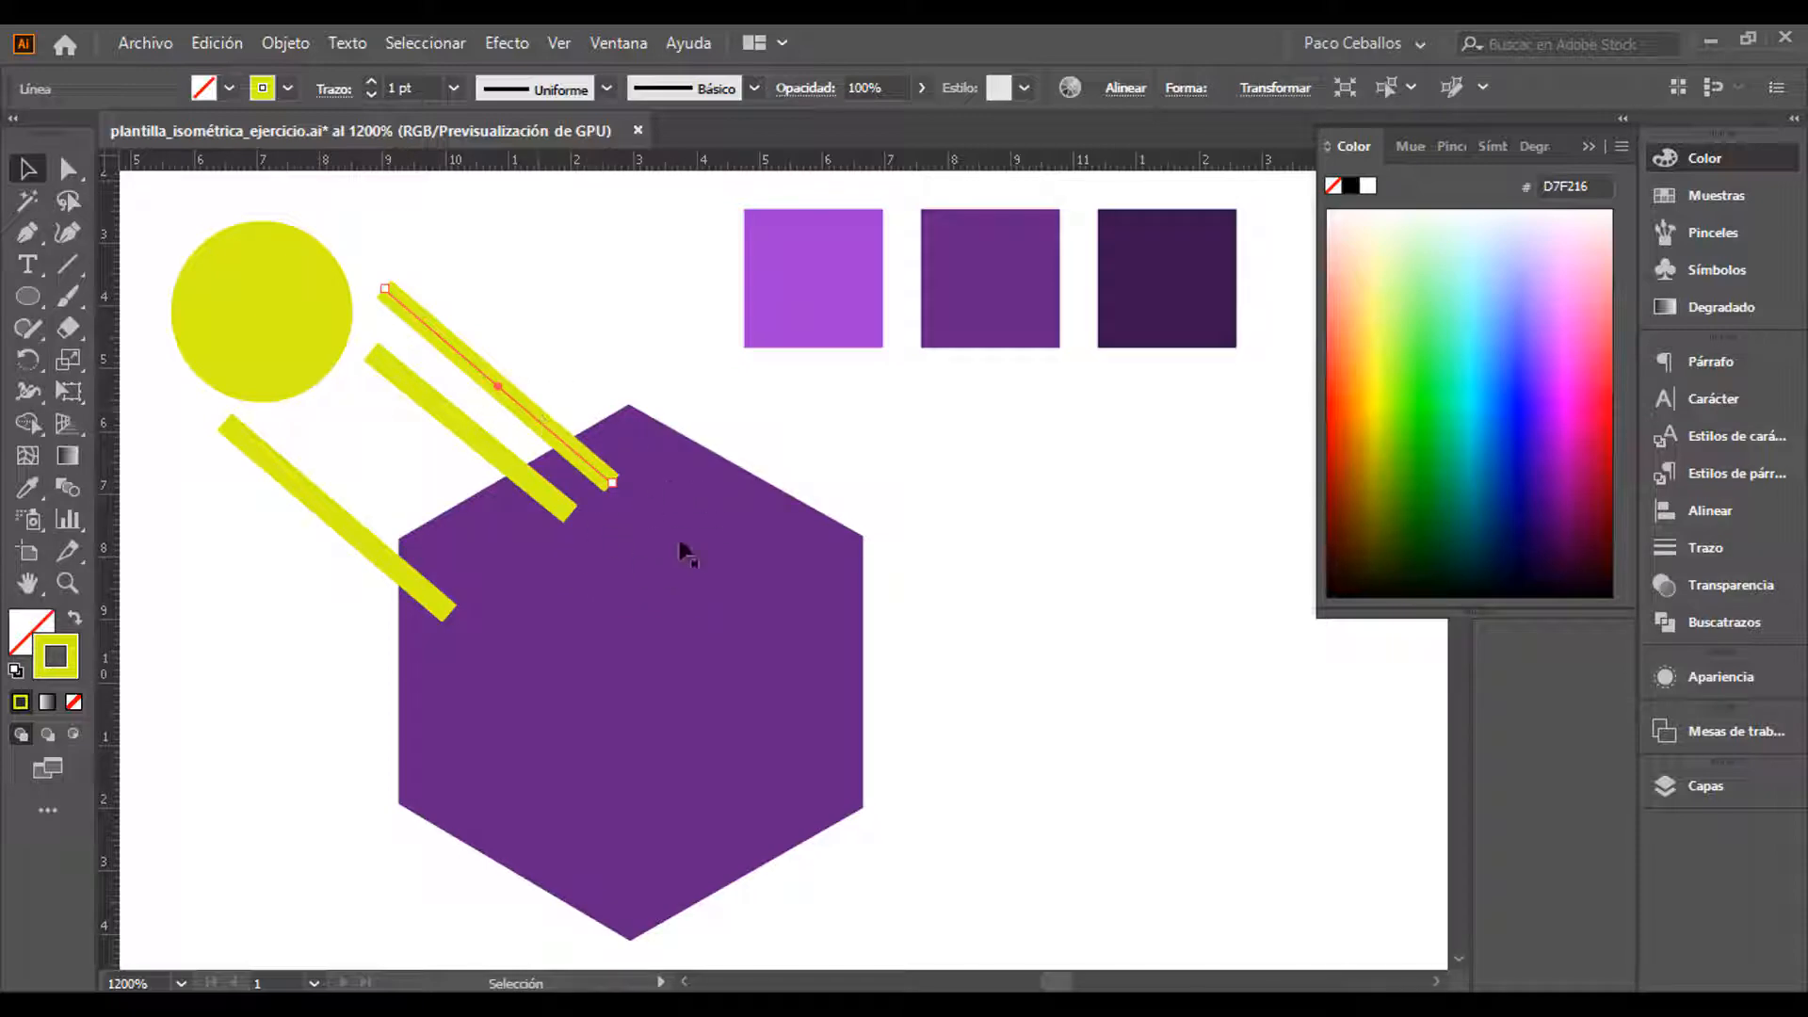
{"action": "left_click", "coordinate": [654, 544]}
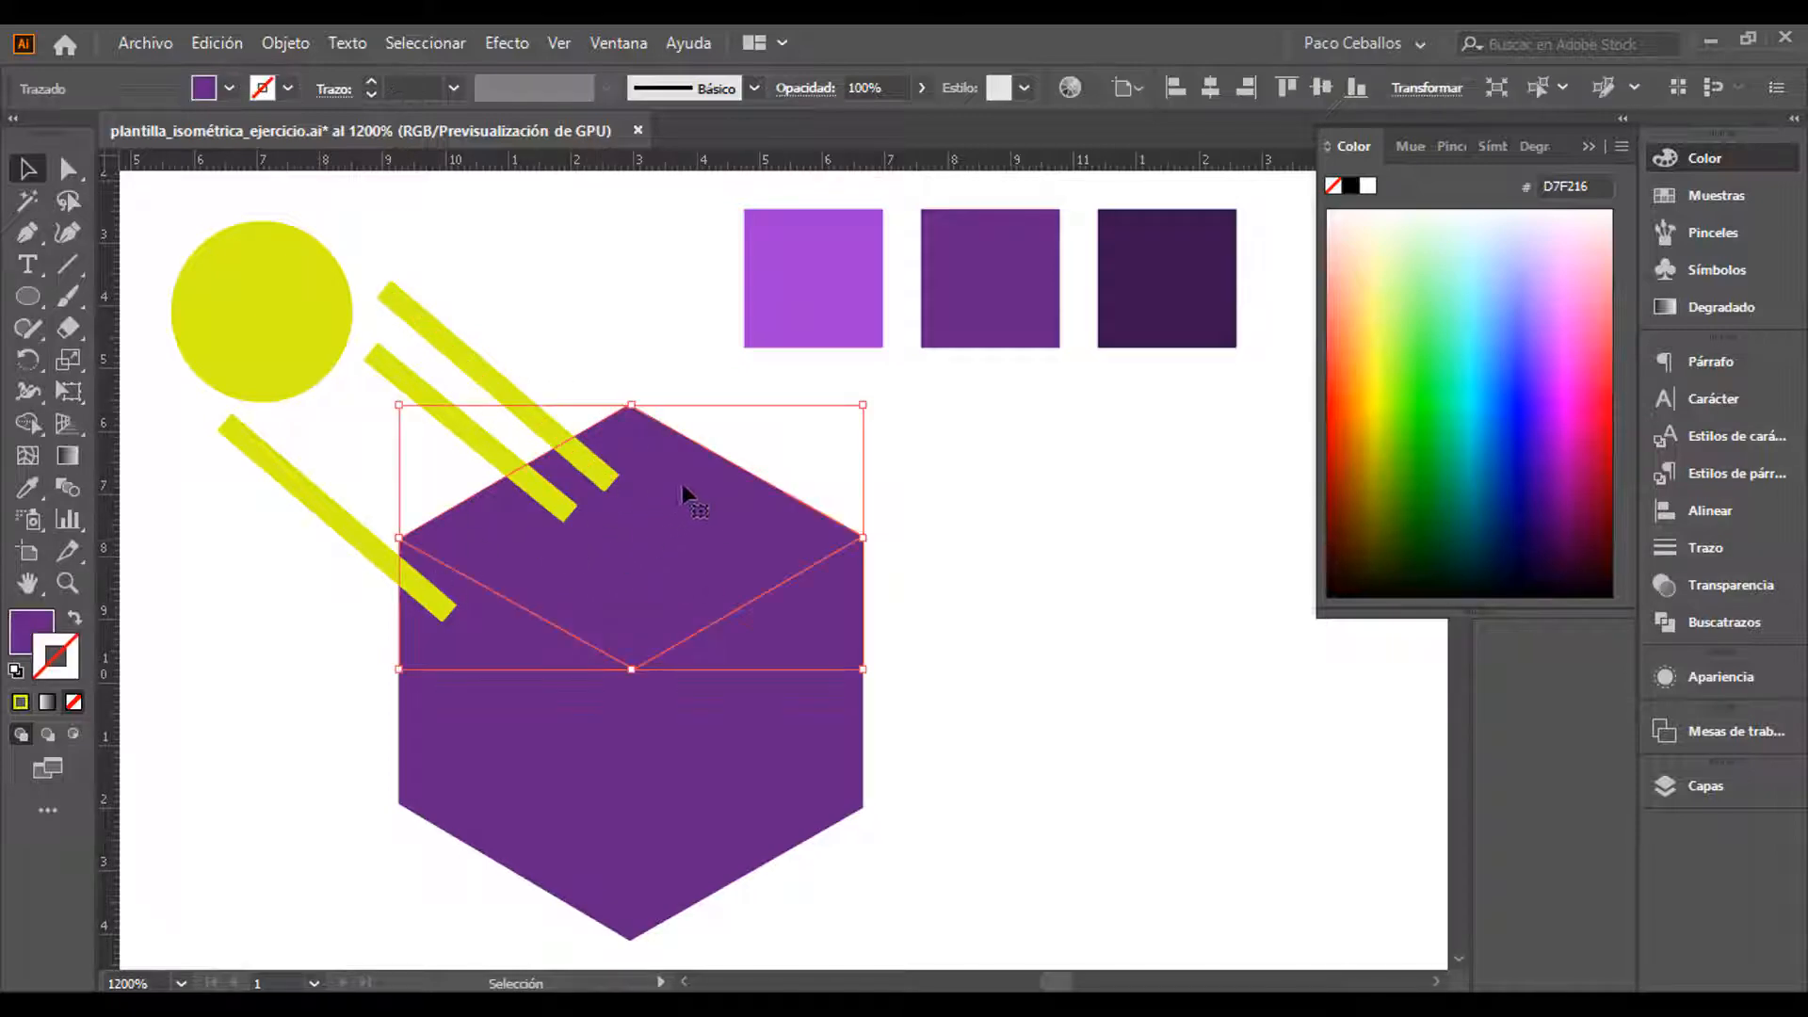
{"action": "left_click", "coordinate": [494, 736]}
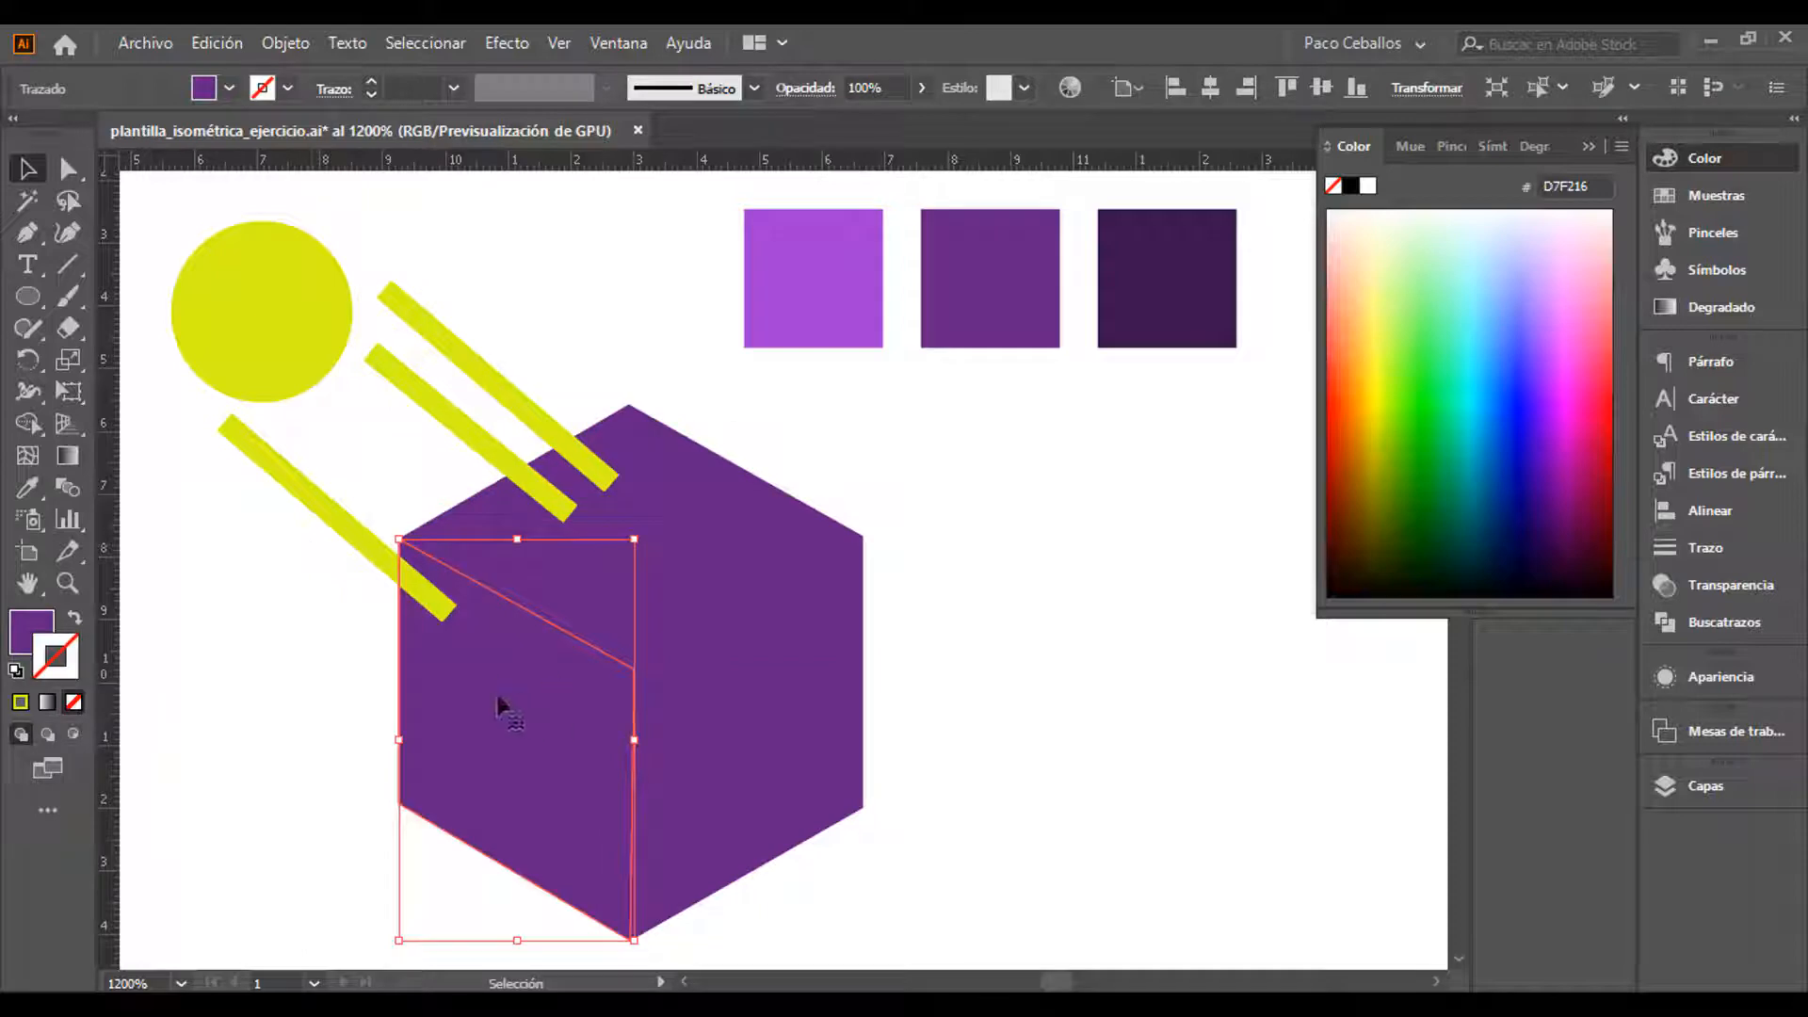
{"action": "left_click", "coordinate": [793, 692]}
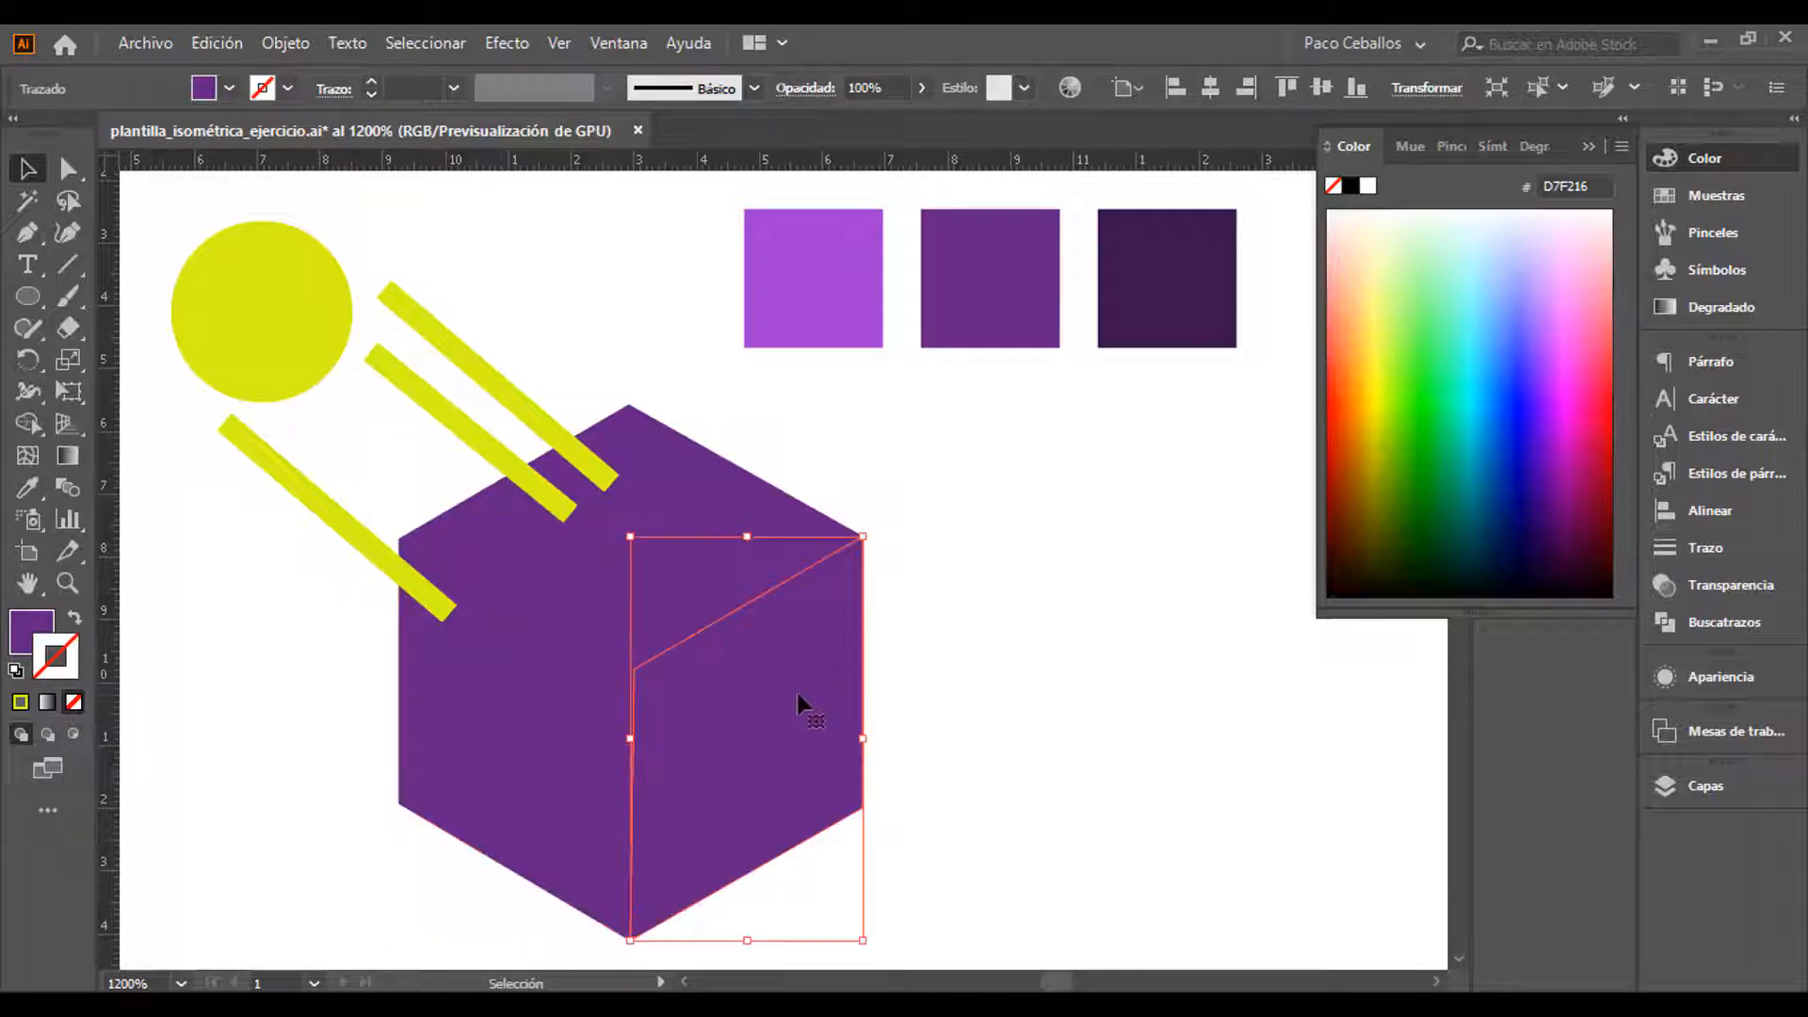
Delete the yellow circle and its three light rays
{"action": "left_click", "coordinate": [297, 336]}
{"action": "key", "text": "Delete"}
{"action": "left_click", "coordinate": [444, 416]}
{"action": "left_click", "coordinate": [493, 391], "text": "shift"}
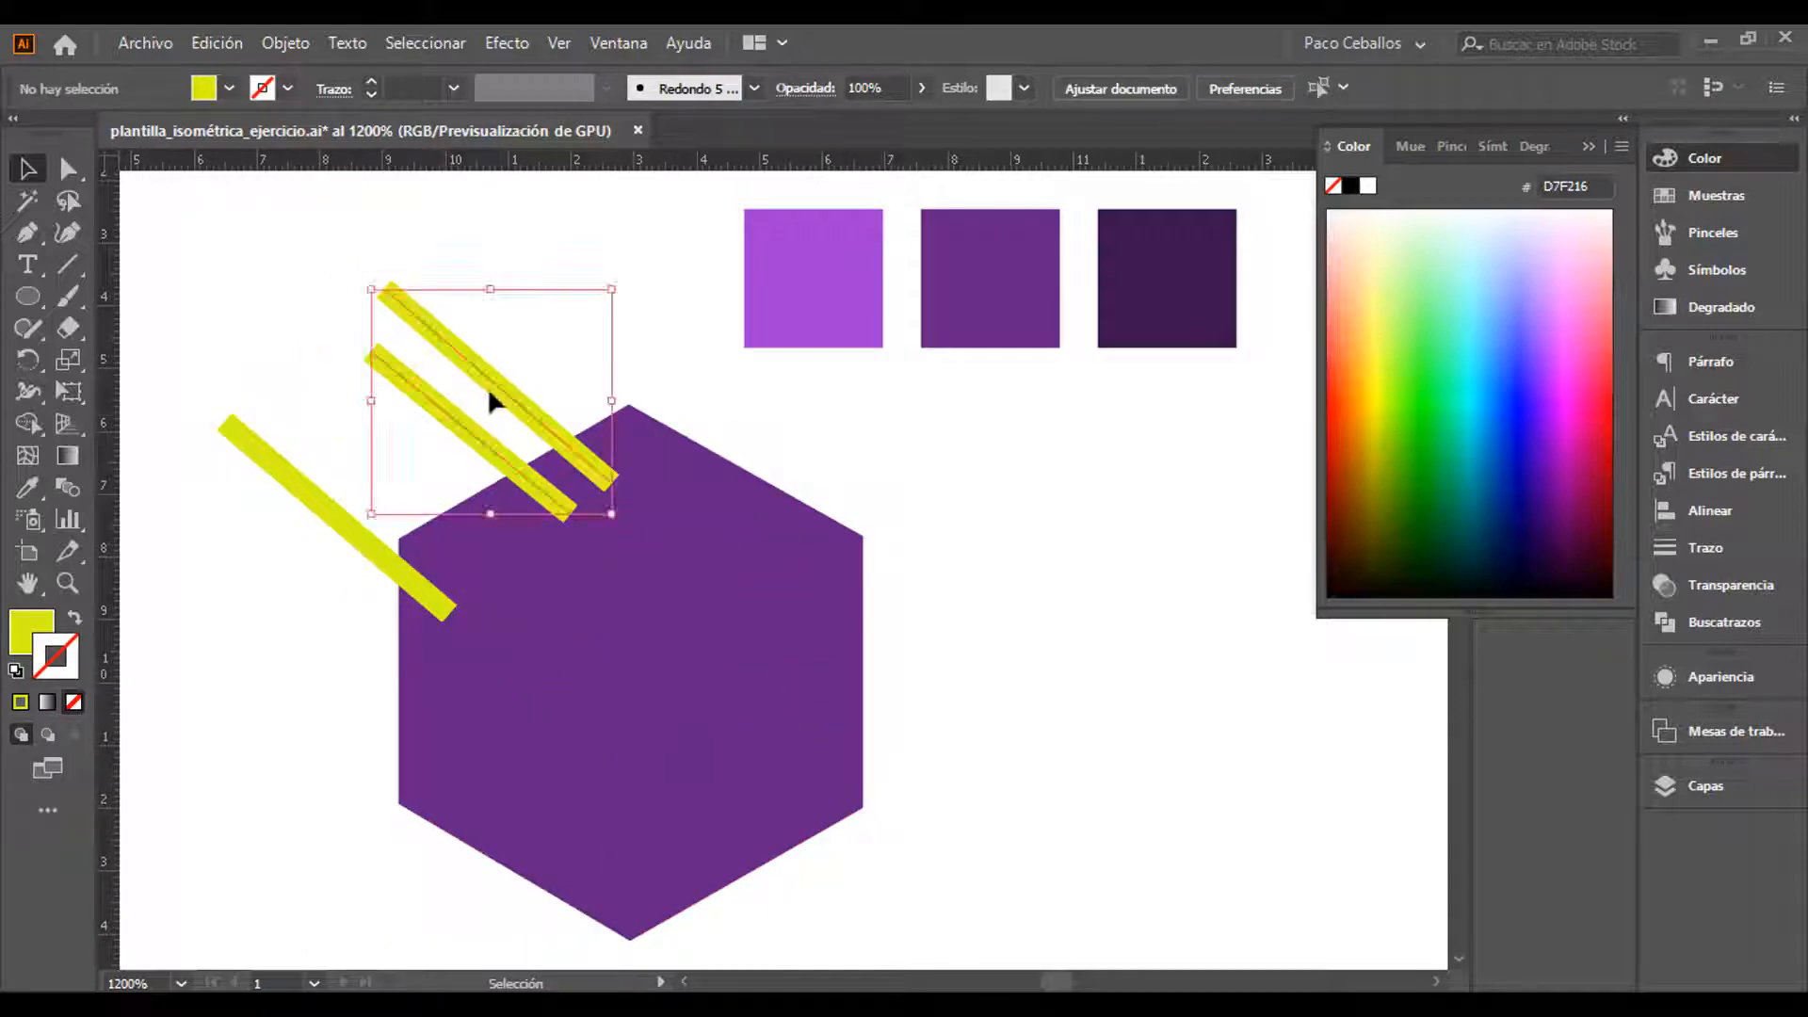
{"action": "key", "text": "Delete"}
{"action": "left_click", "coordinate": [283, 485]}
{"action": "key", "text": "Delete"}
Fill the cube's top face with the light purple sampled from the left square of the row
{"action": "left_click", "coordinate": [663, 511]}
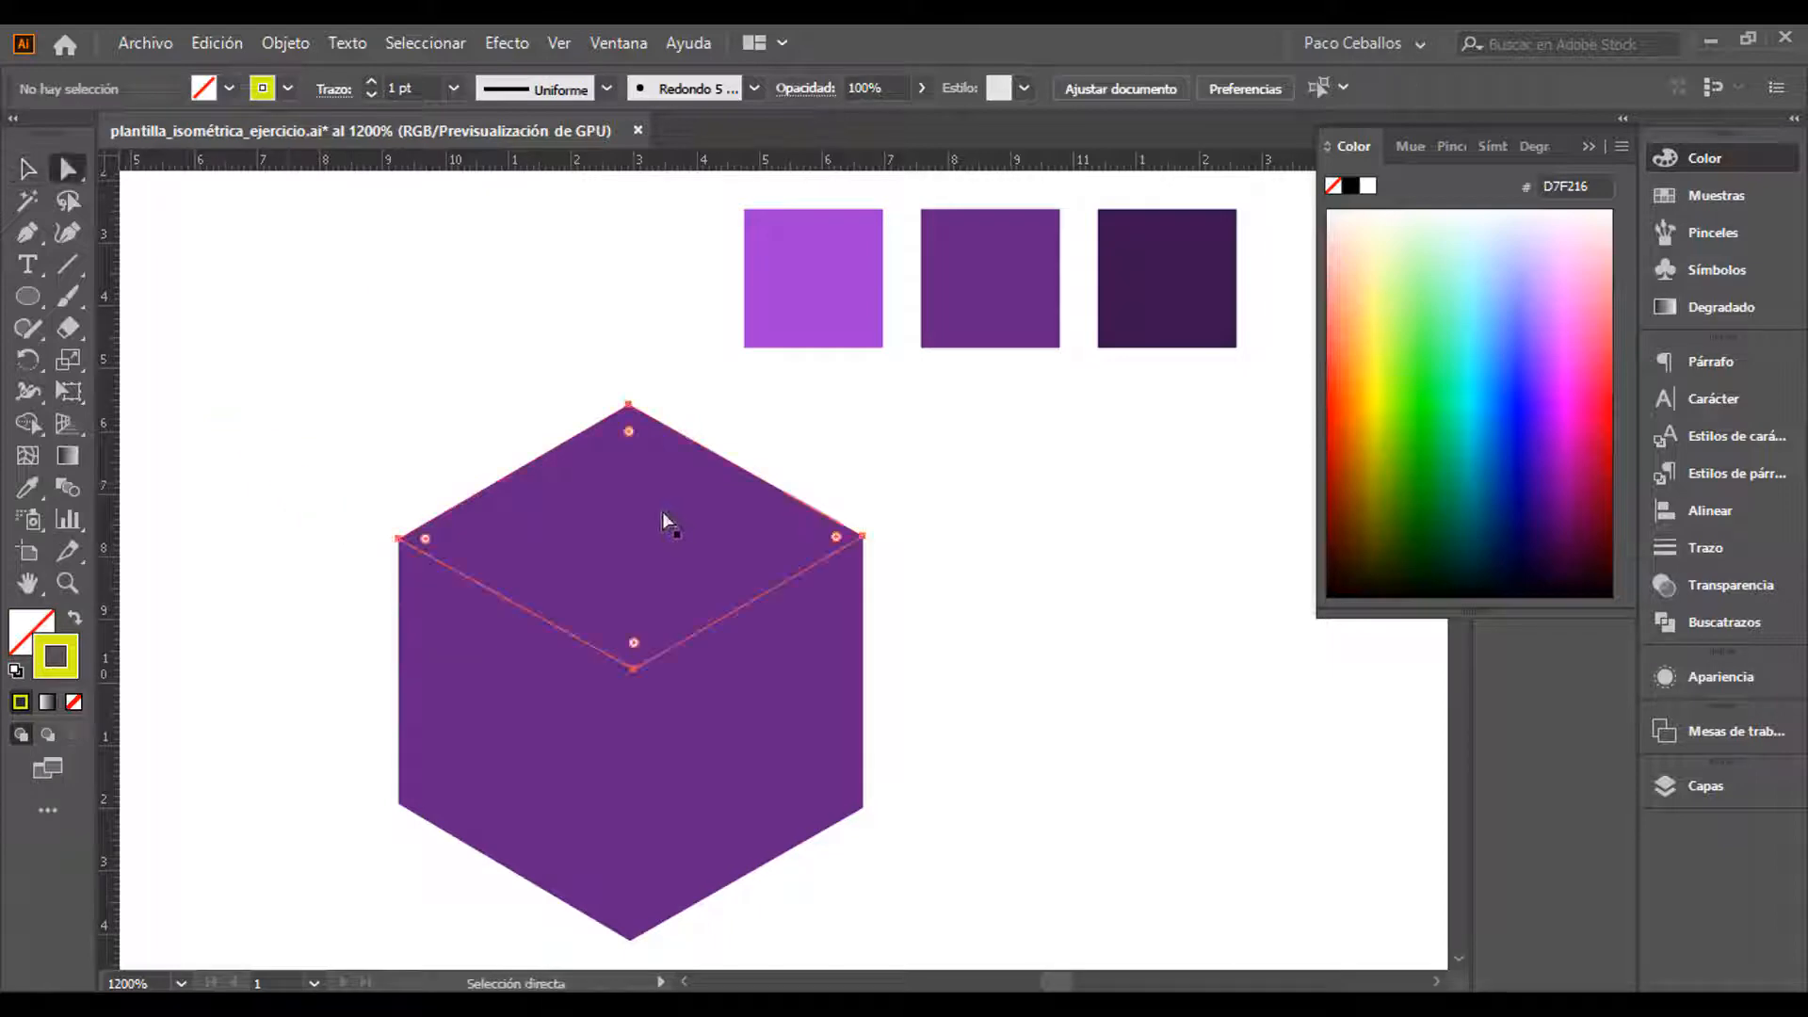
{"action": "key", "text": "i"}
{"action": "left_click", "coordinate": [824, 301]}
{"action": "left_click", "coordinate": [28, 170]}
{"action": "left_click", "coordinate": [68, 170]}
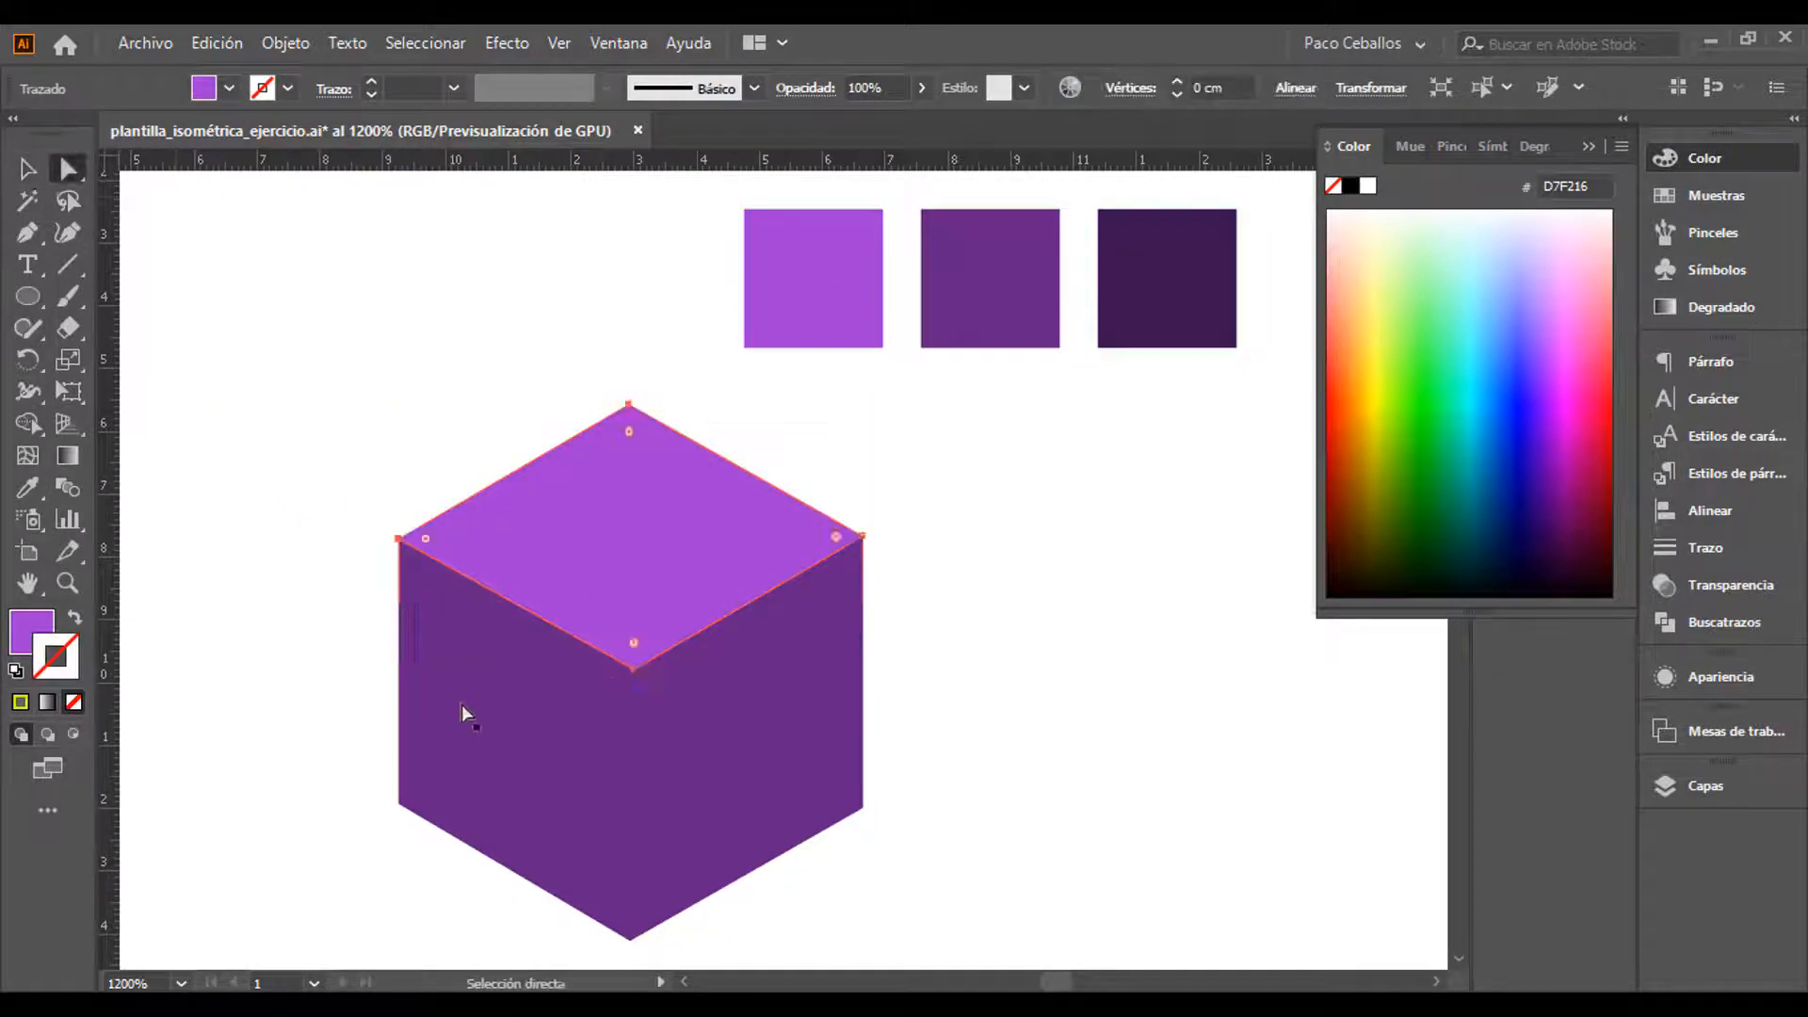
Fill the cube's right face with the dark purple sampled from the right square of the row, and deselect it
{"action": "left_click", "coordinate": [461, 705]}
{"action": "key", "text": "i"}
{"action": "left_click", "coordinate": [808, 767], "text": "ctrl"}
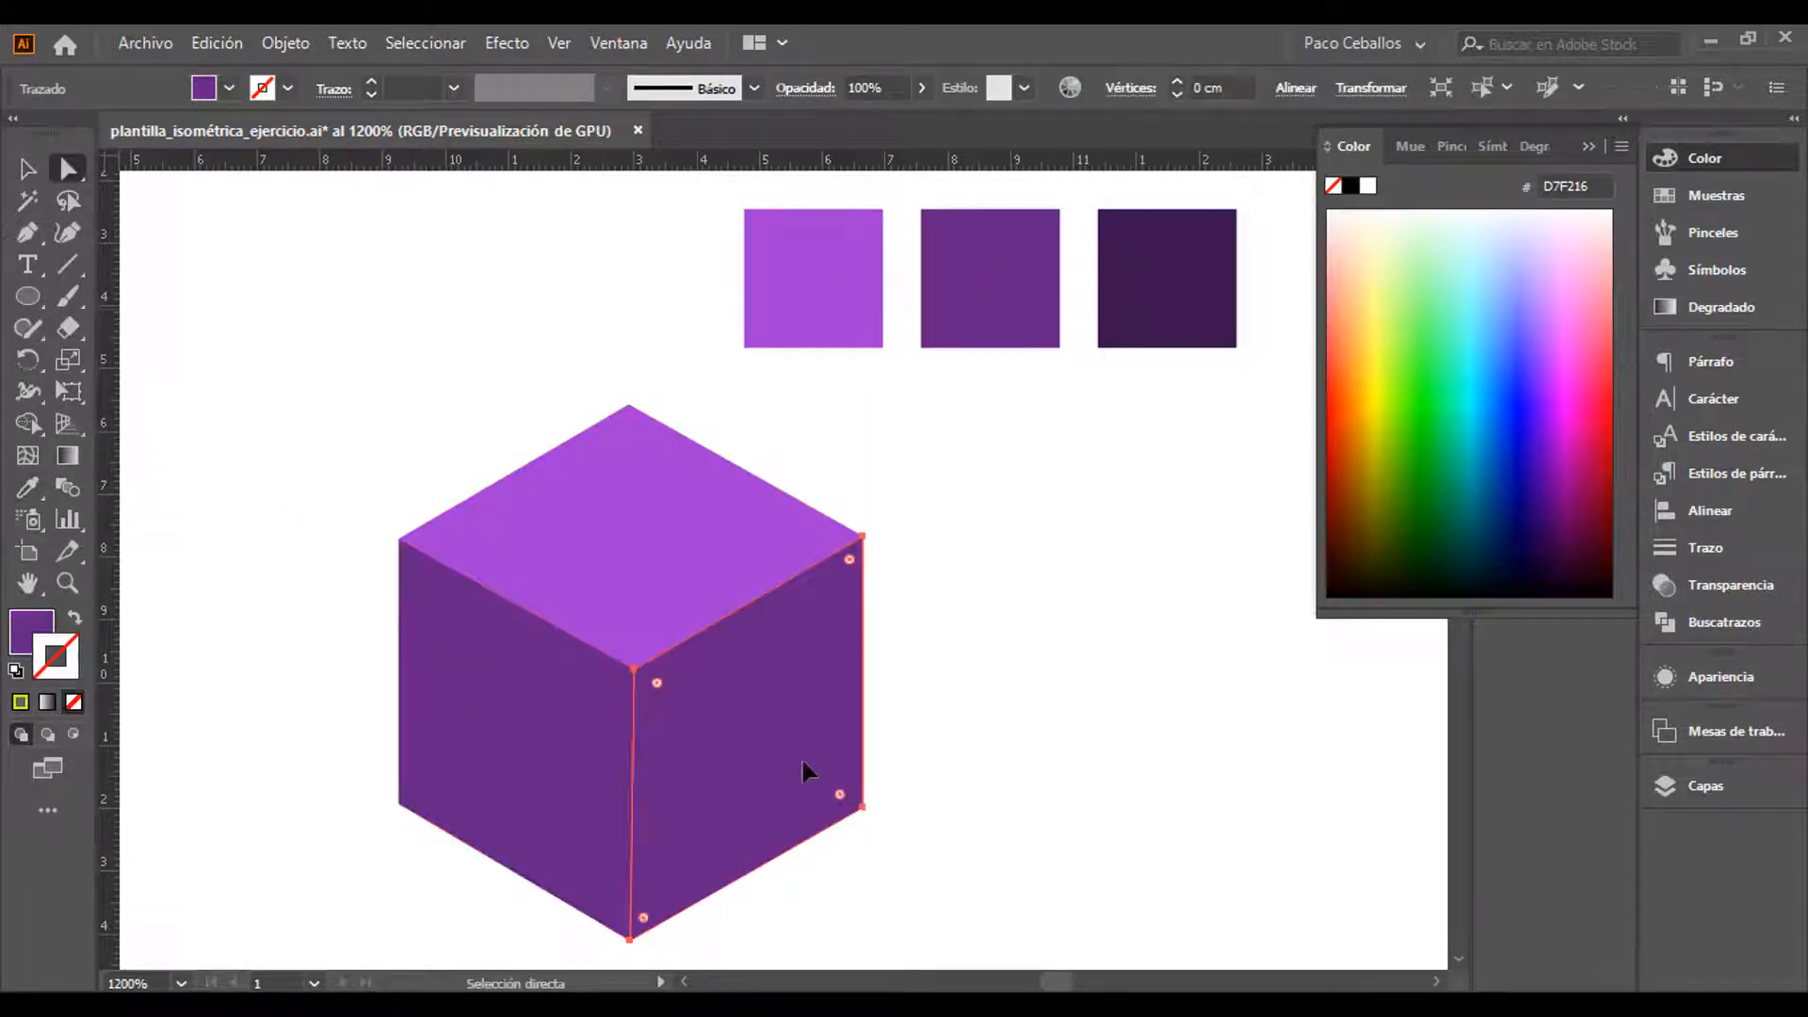
{"action": "left_click", "coordinate": [1171, 299]}
{"action": "key", "text": "v"}
{"action": "left_click", "coordinate": [1020, 669]}
Show the guides and align the face corners at the cube's right and centre vertices with the guide intersections
{"action": "left_click_drag", "start_coordinate": [1022, 675], "coordinate": [1053, 629]}
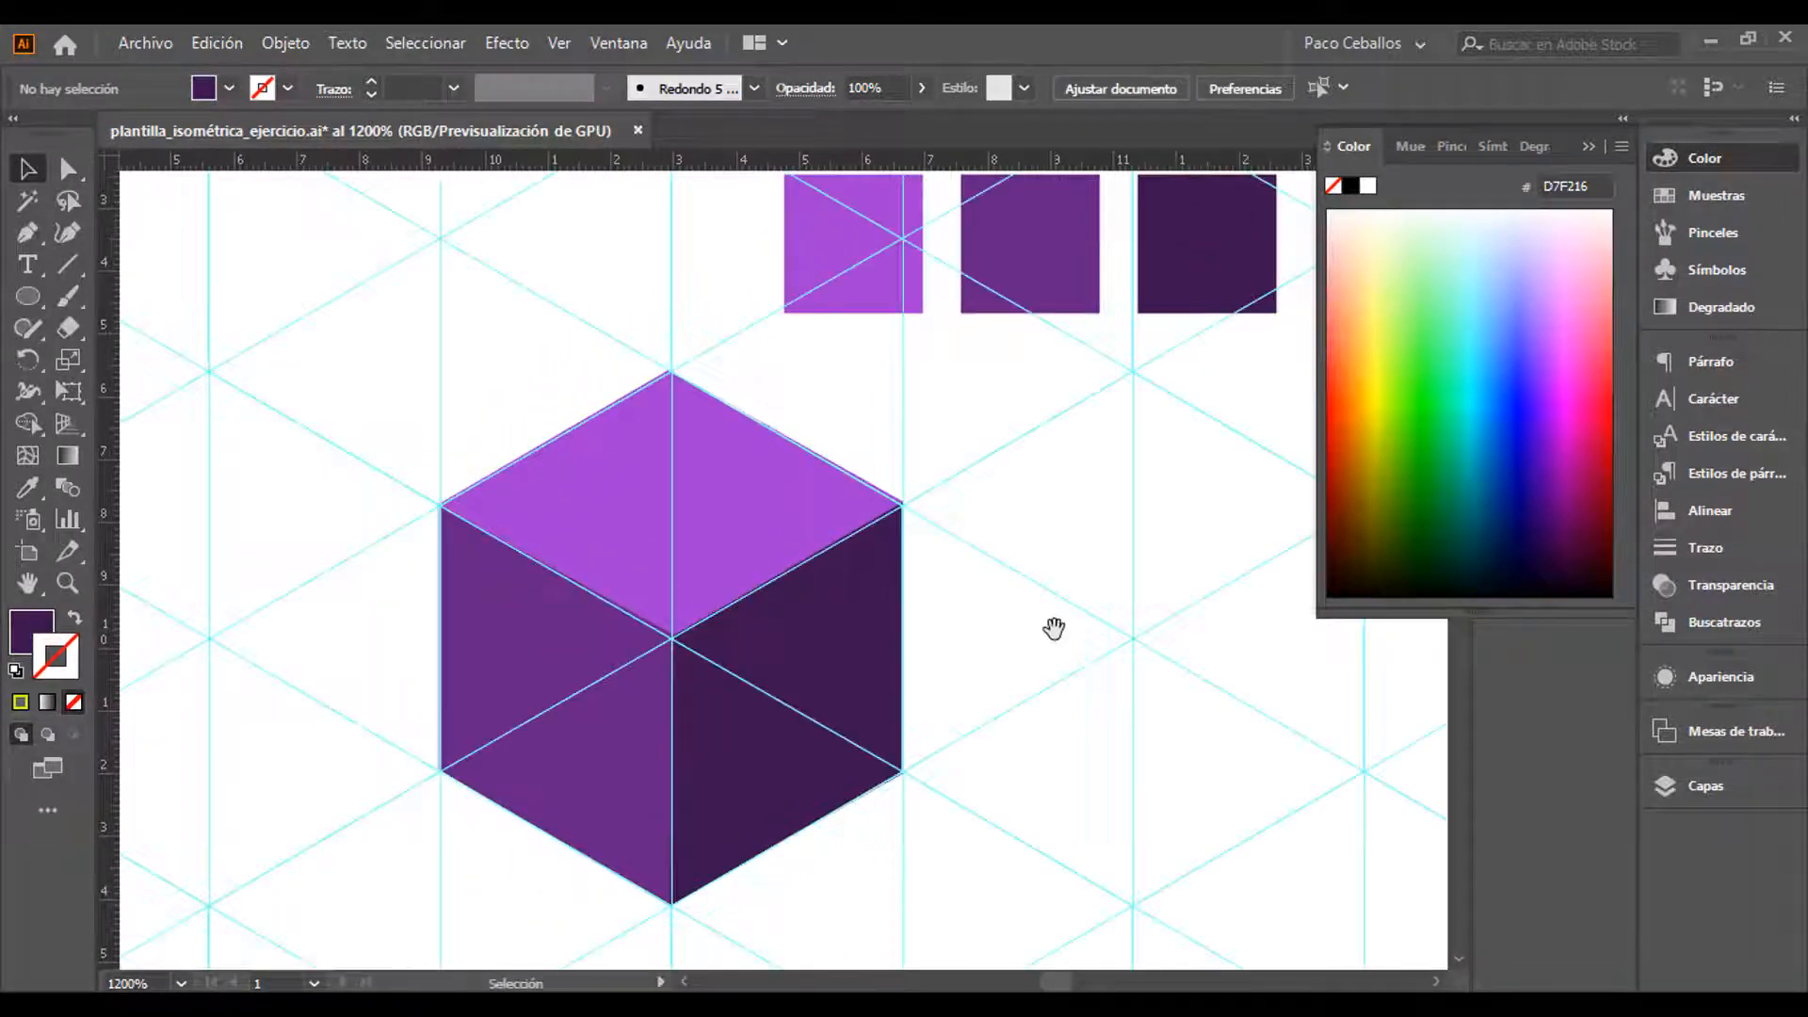
{"action": "key", "text": "ctrl+plus"}
{"action": "key", "text": "ctrl+plus"}
{"action": "key", "text": "ctrl+plus"}
{"action": "key", "text": "ctrl+plus"}
{"action": "left_click_drag", "start_coordinate": [1050, 626], "coordinate": [779, 828]}
{"action": "key", "text": "a"}
{"action": "key", "text": "ctrl+plus"}
{"action": "key", "text": "ctrl+plus"}
{"action": "left_click", "coordinate": [919, 480]}
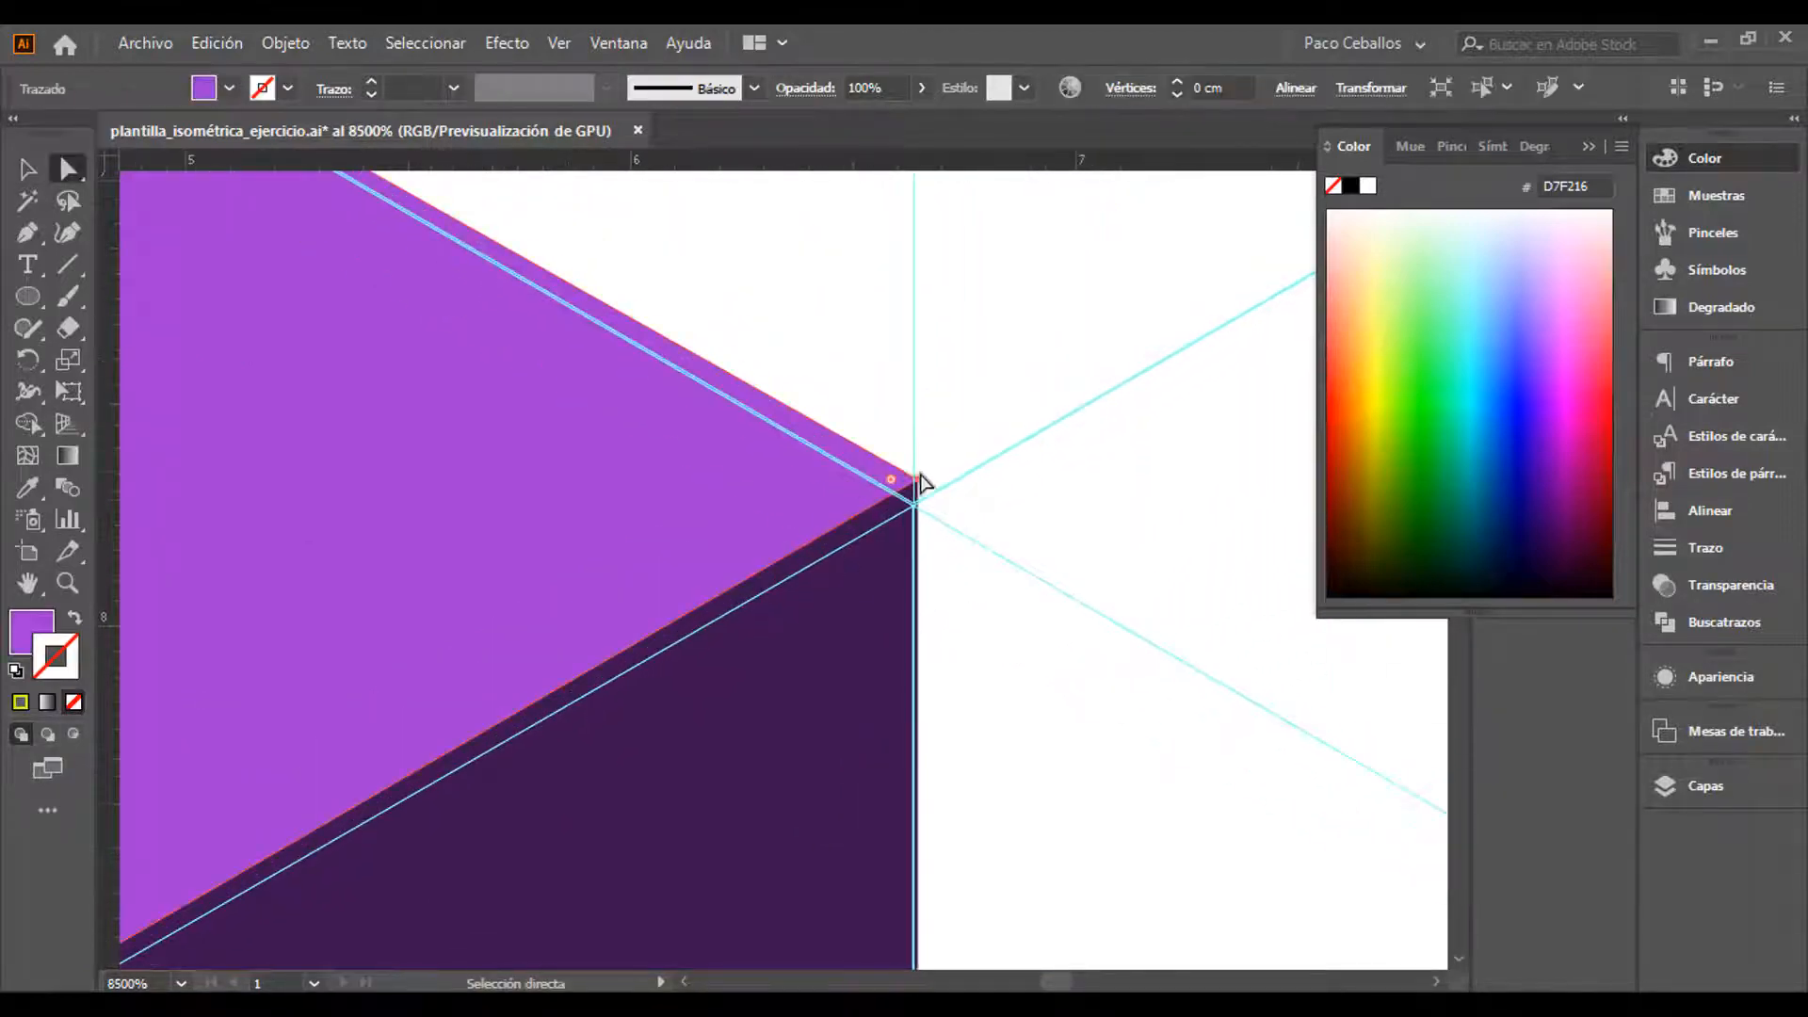
{"action": "left_click_drag", "start_coordinate": [919, 481], "coordinate": [1409, 259]}
{"action": "left_click_drag", "start_coordinate": [282, 880], "coordinate": [818, 480]}
{"action": "left_click", "coordinate": [848, 518]}
Move the face corner at the cube's bottom vertex onto the guide intersection
{"action": "scroll", "coordinate": [945, 492], "scroll_direction": "down", "scroll_amount": 10}
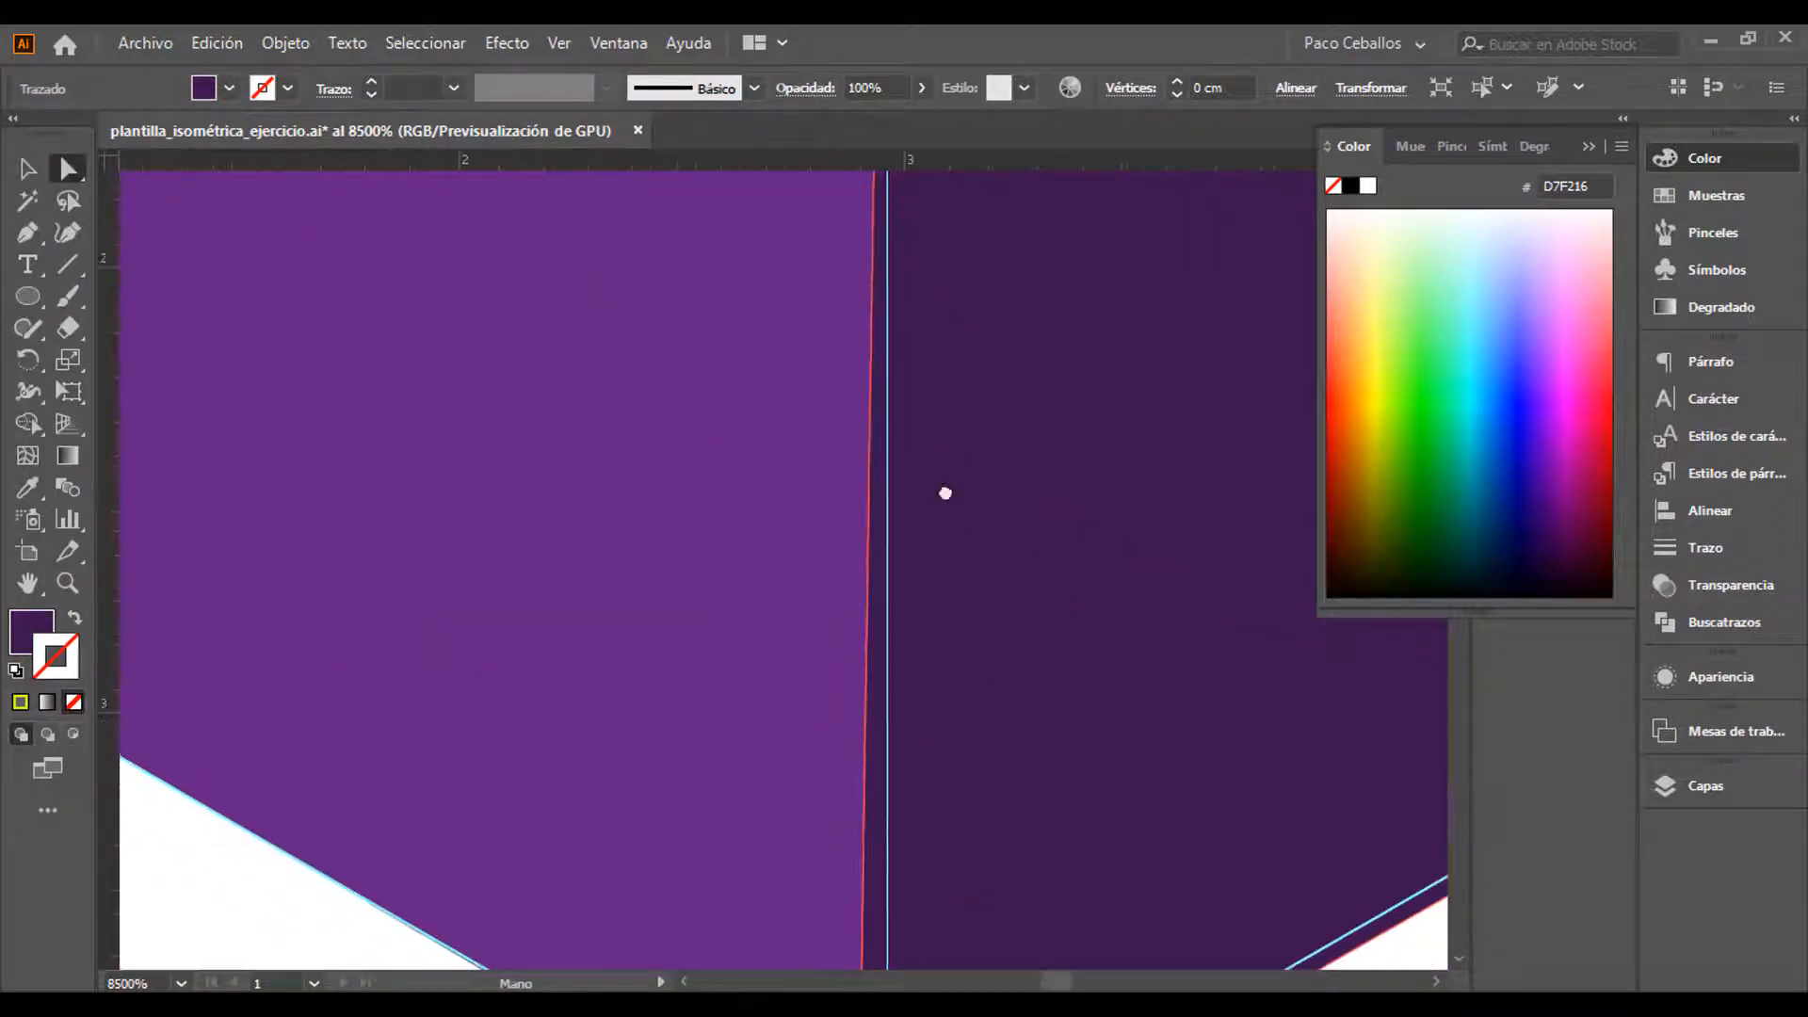
{"action": "left_click_drag", "start_coordinate": [870, 767], "coordinate": [902, 734]}
{"action": "left_click", "coordinate": [846, 686]}
{"action": "key", "text": "ctrl+z"}
{"action": "left_click", "coordinate": [846, 631]}
Snap the left face's lower outer corner to the guide intersection
{"action": "left_click_drag", "start_coordinate": [580, 460], "coordinate": [1394, 932]}
{"action": "left_click_drag", "start_coordinate": [285, 302], "coordinate": [654, 437]}
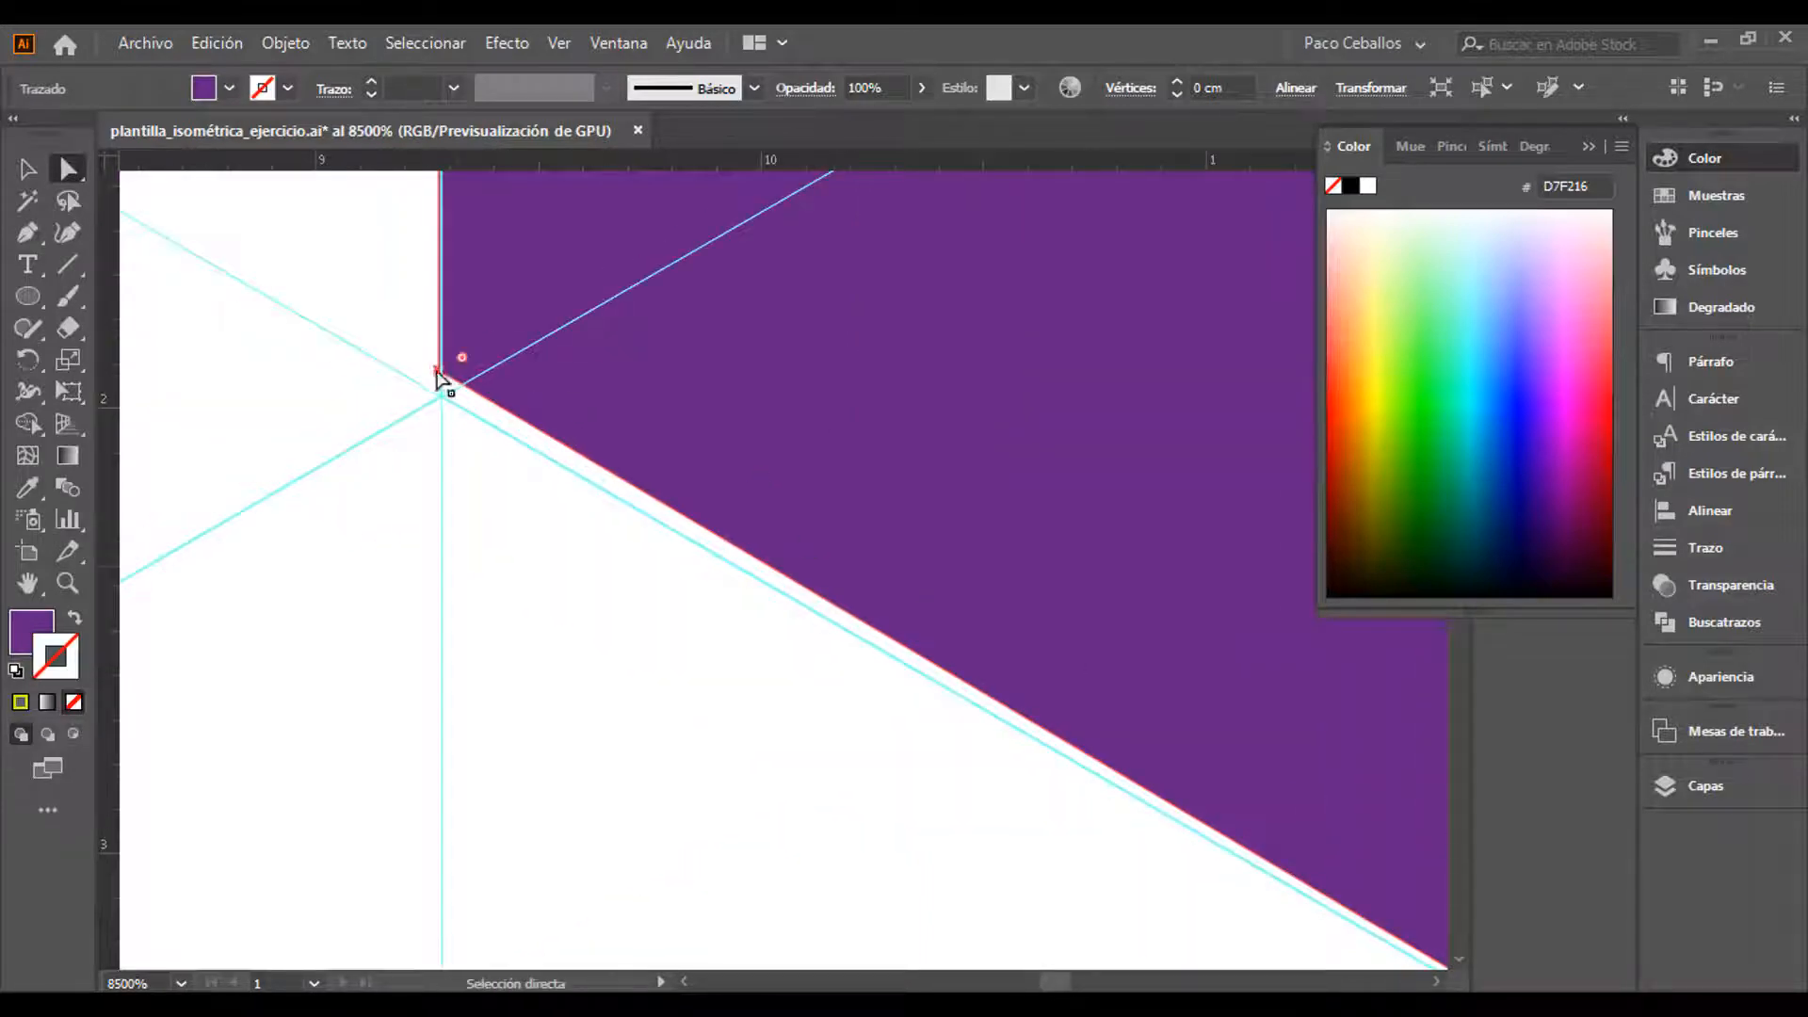
{"action": "left_click_drag", "start_coordinate": [437, 371], "coordinate": [443, 397]}
Snap the left face's upper outer corner and the top face's left corner to their shared guide intersection
{"action": "left_click_drag", "start_coordinate": [569, 322], "coordinate": [612, 671]}
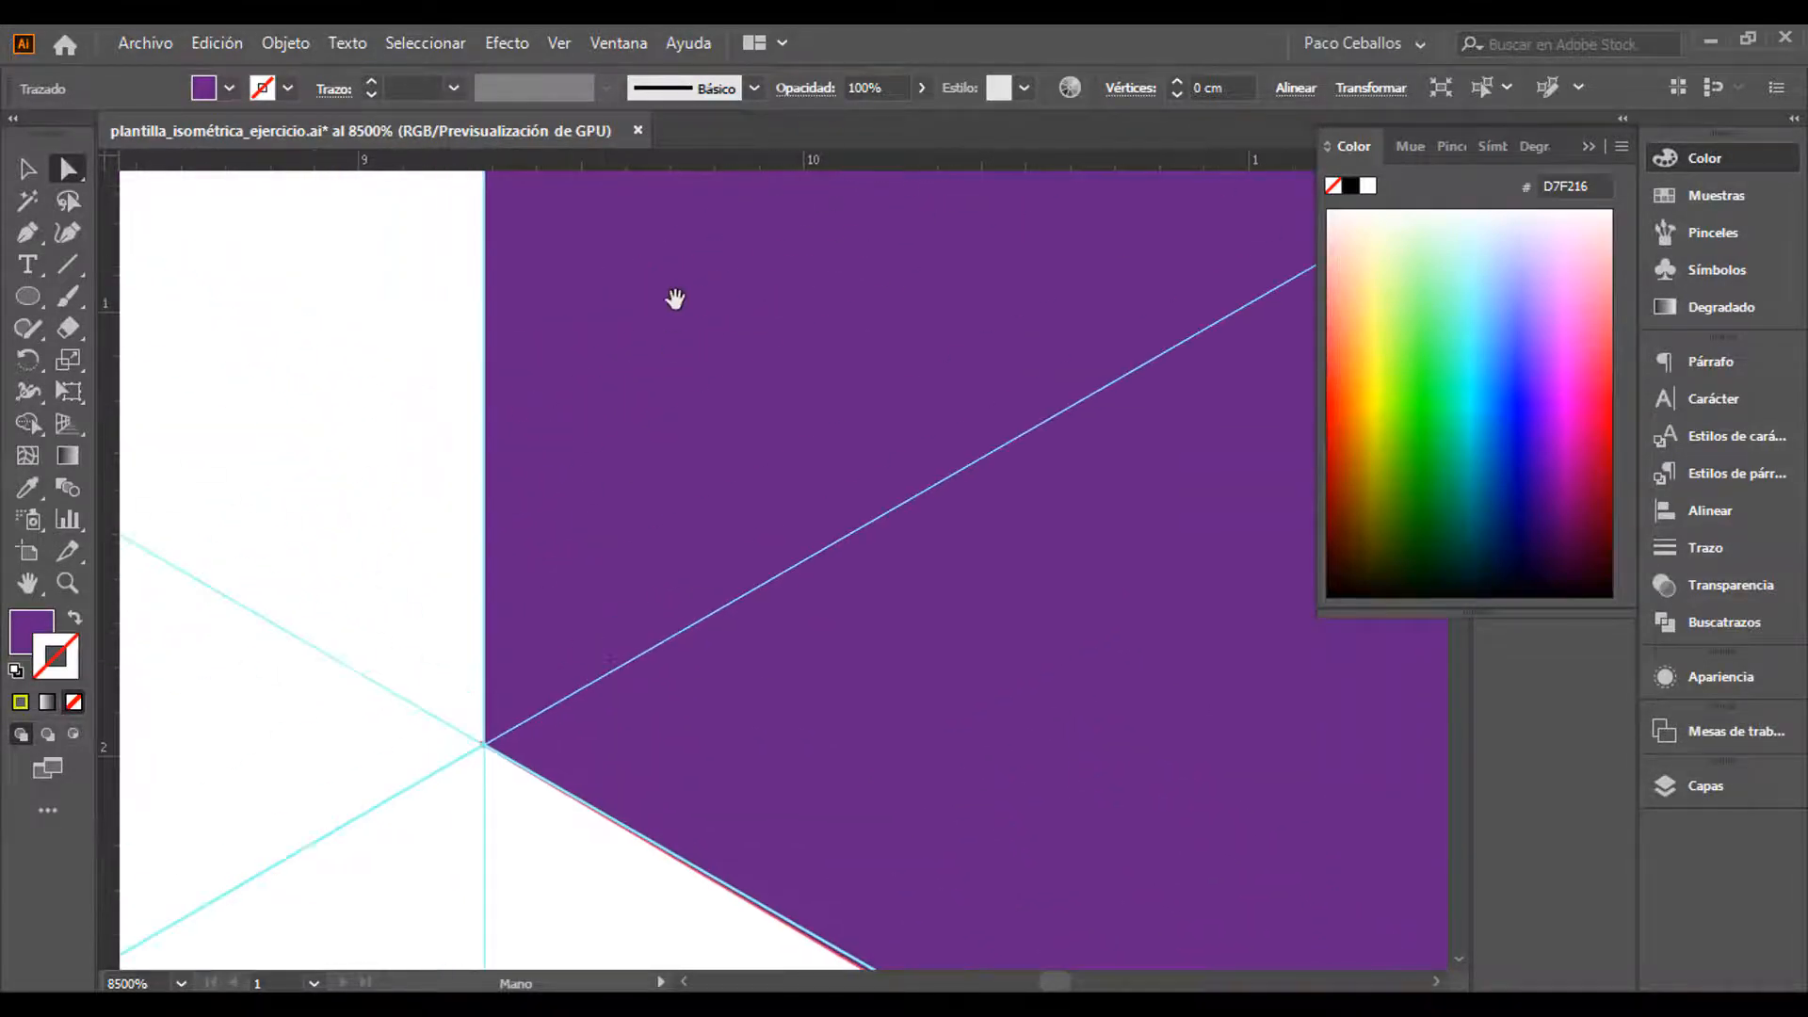
{"action": "left_click_drag", "start_coordinate": [675, 299], "coordinate": [655, 922]}
{"action": "left_click_drag", "start_coordinate": [636, 188], "coordinate": [647, 885]}
{"action": "left_click_drag", "start_coordinate": [671, 405], "coordinate": [706, 891]}
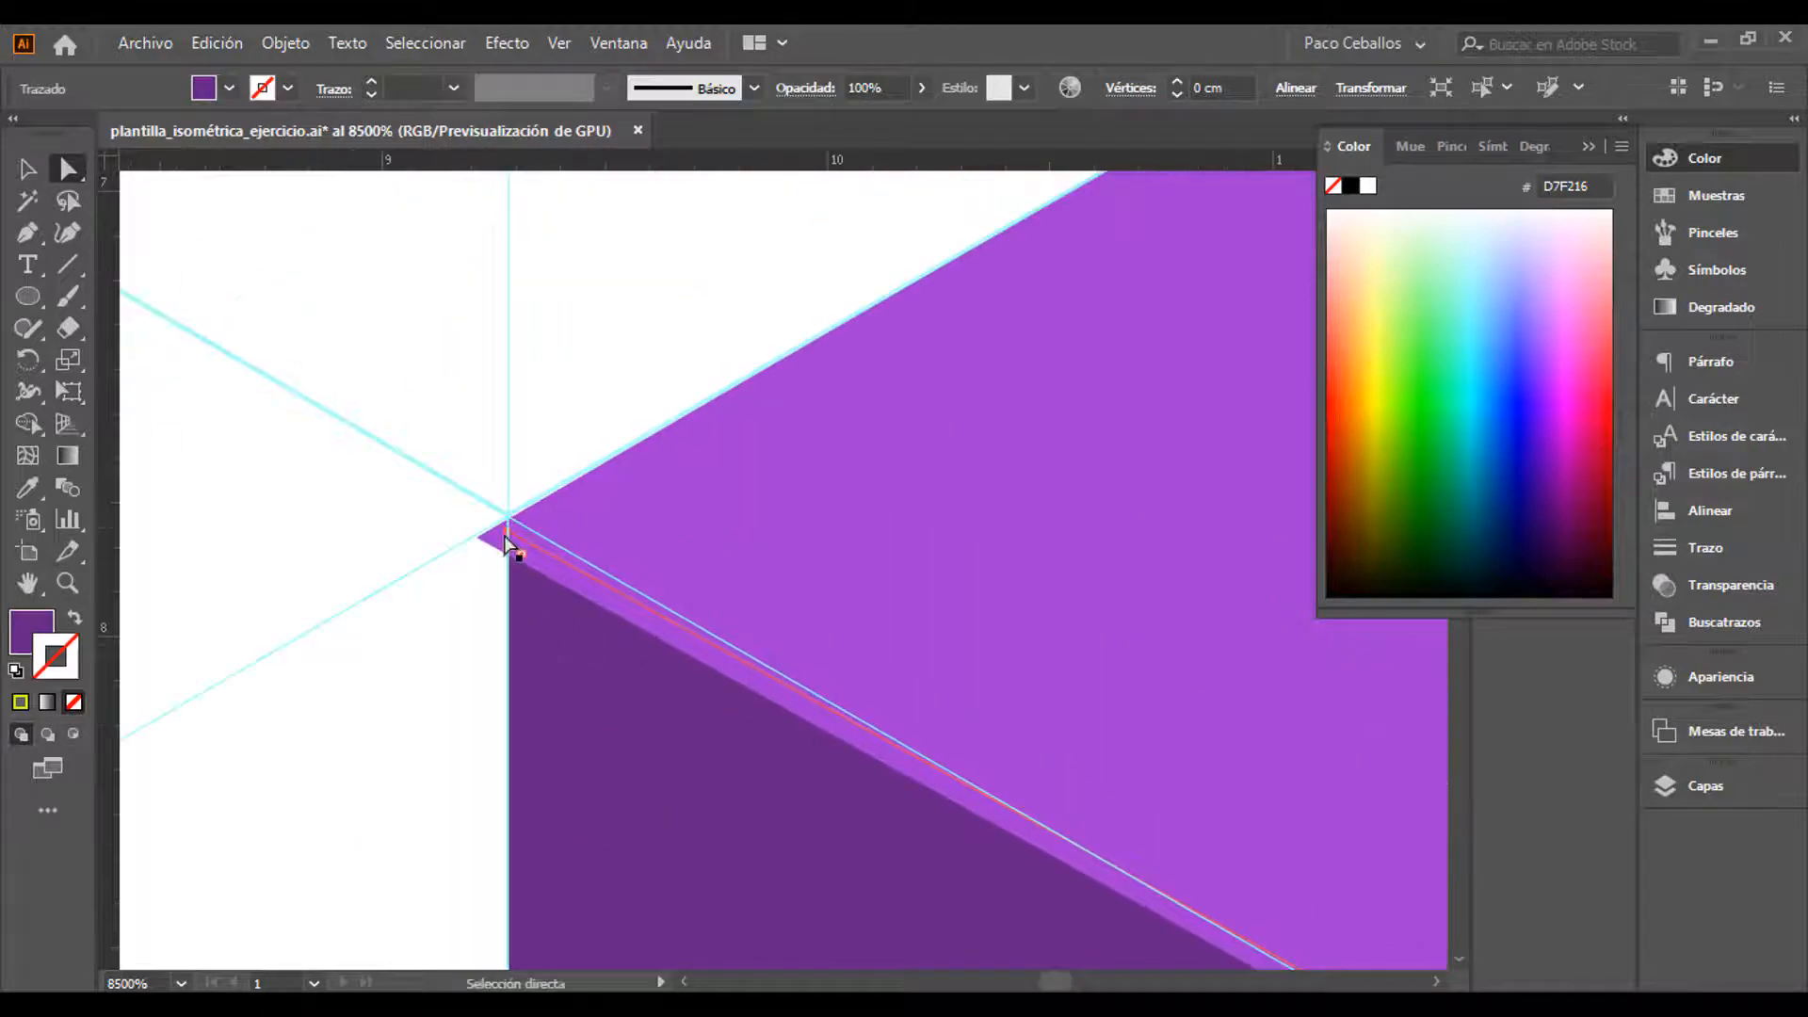
{"action": "left_click", "coordinate": [603, 533]}
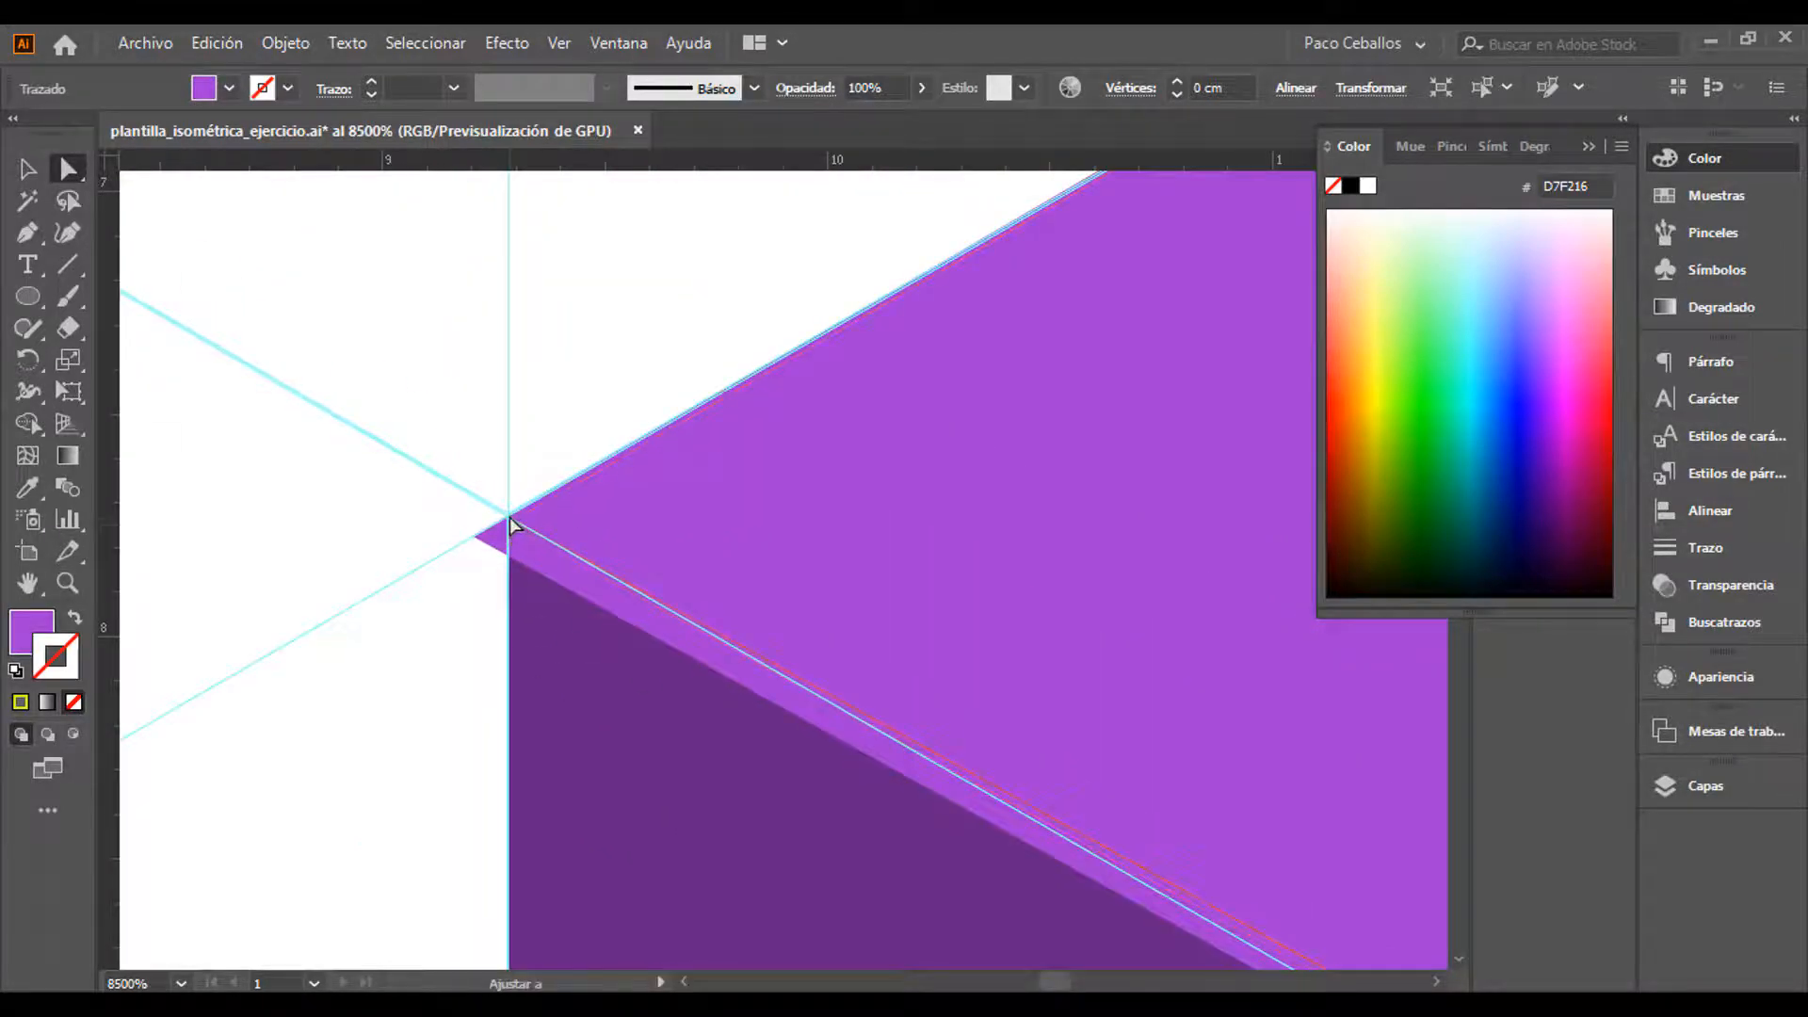
{"action": "left_click_drag", "start_coordinate": [509, 517], "coordinate": [508, 516]}
{"action": "left_click", "coordinate": [534, 567]}
Align the top face's uppermost and right corners with their guide intersections, and deselect the face
{"action": "left_click_drag", "start_coordinate": [1021, 332], "coordinate": [236, 923]}
{"action": "left_click_drag", "start_coordinate": [1138, 432], "coordinate": [520, 791]}
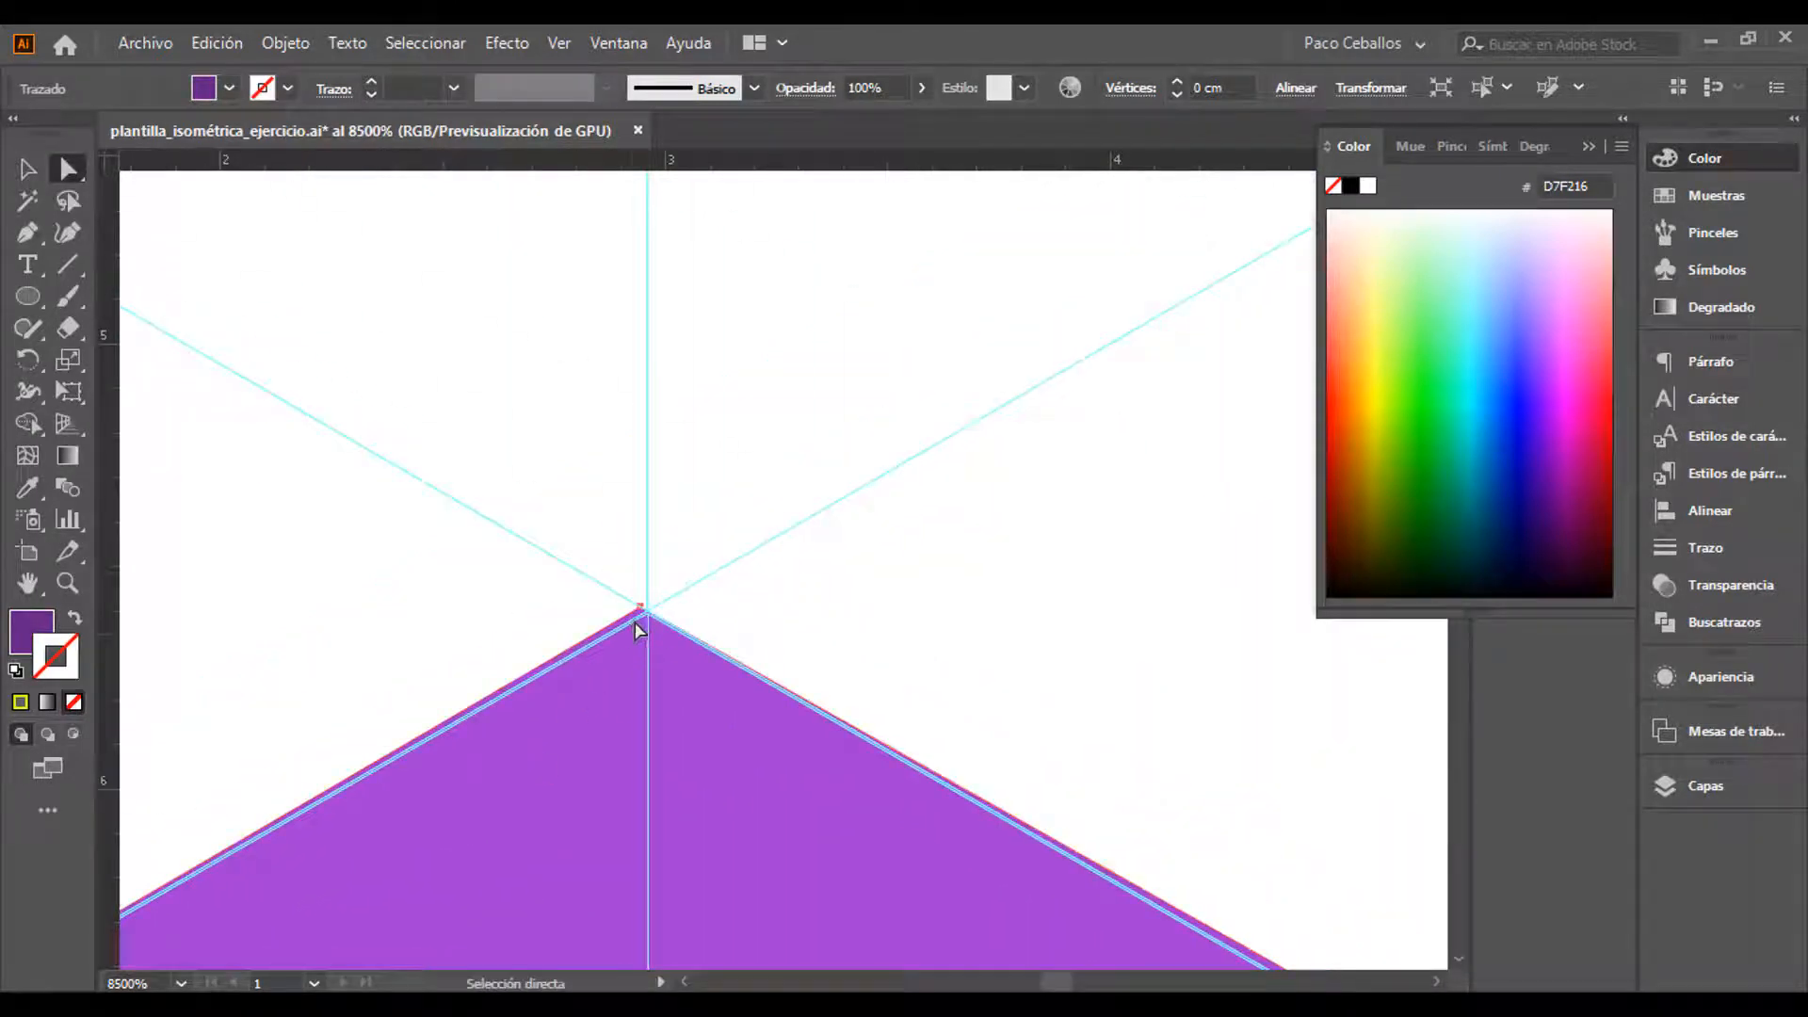
{"action": "left_click", "coordinate": [646, 621]}
{"action": "scroll", "coordinate": [989, 796], "scroll_direction": "down", "scroll_amount": 10}
{"action": "scroll", "coordinate": [989, 796], "scroll_direction": "right", "scroll_amount": 15}
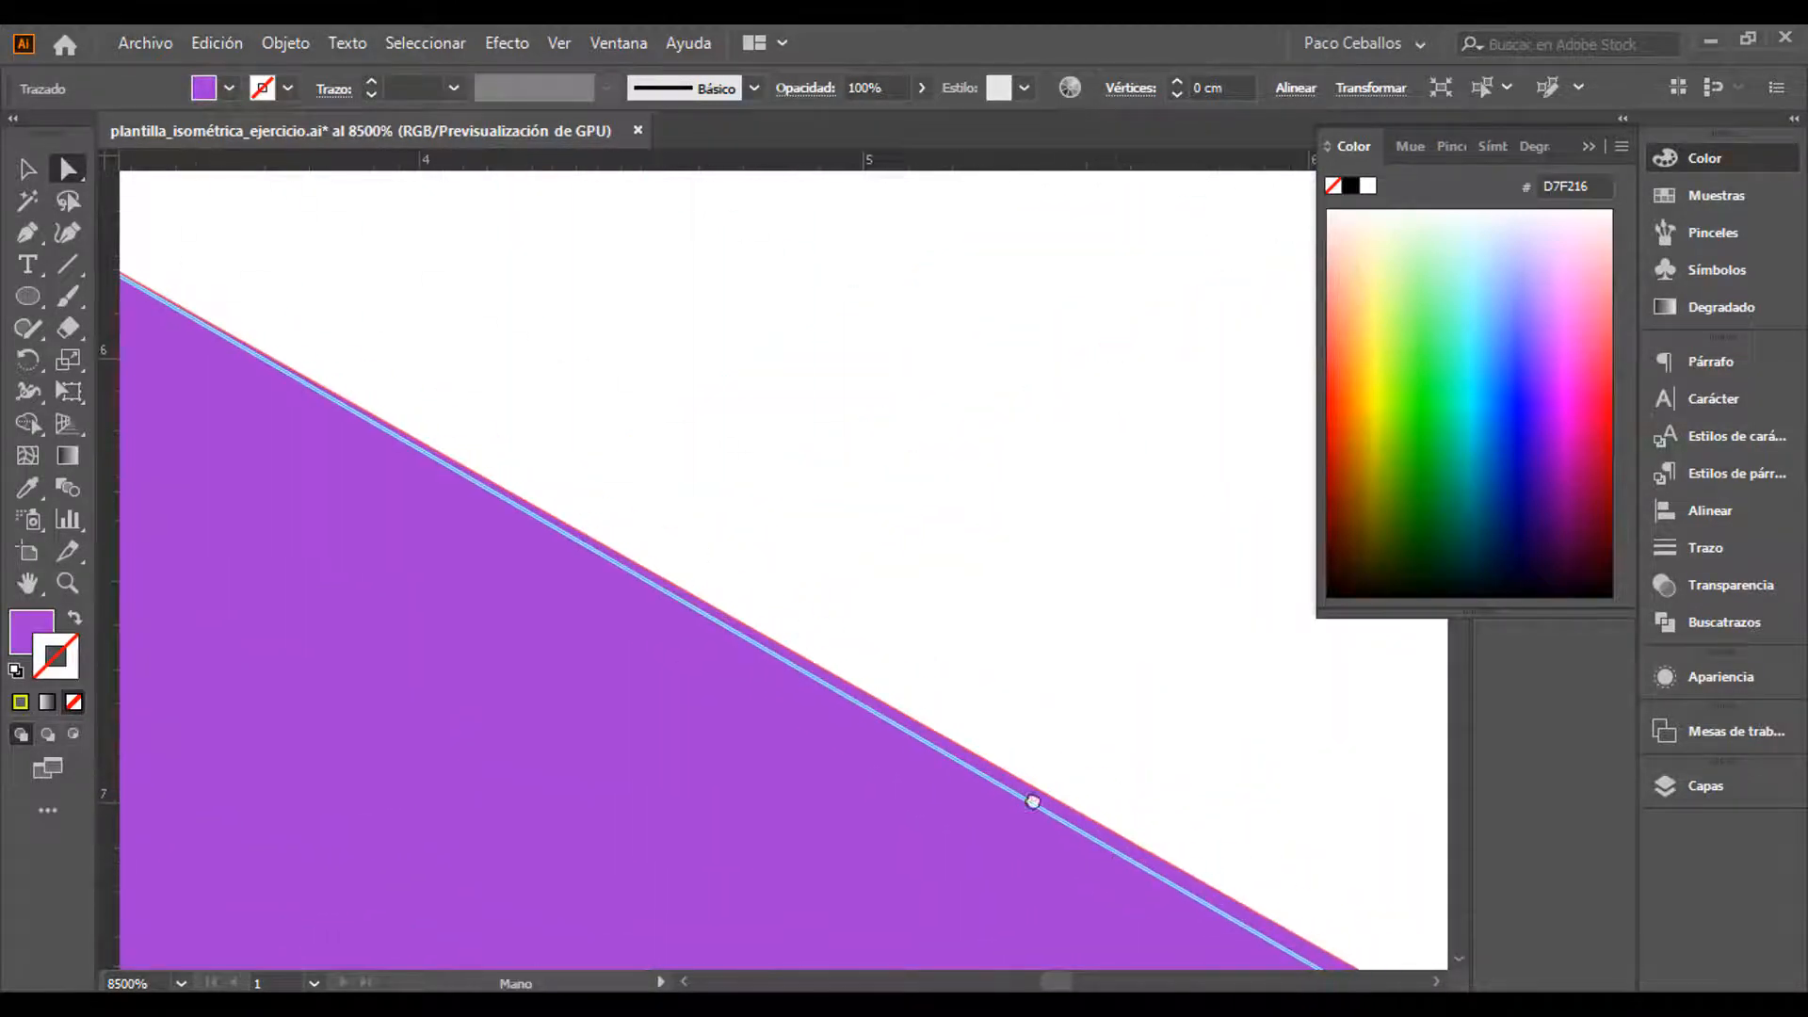
{"action": "mouse_move", "coordinate": [1006, 706]}
{"action": "left_mouse_down"}
{"action": "mouse_move", "coordinate": [884, 726]}
{"action": "mouse_move", "coordinate": [973, 708]}
{"action": "left_mouse_up"}
{"action": "left_click", "coordinate": [987, 708]}
{"action": "left_click", "coordinate": [984, 680]}
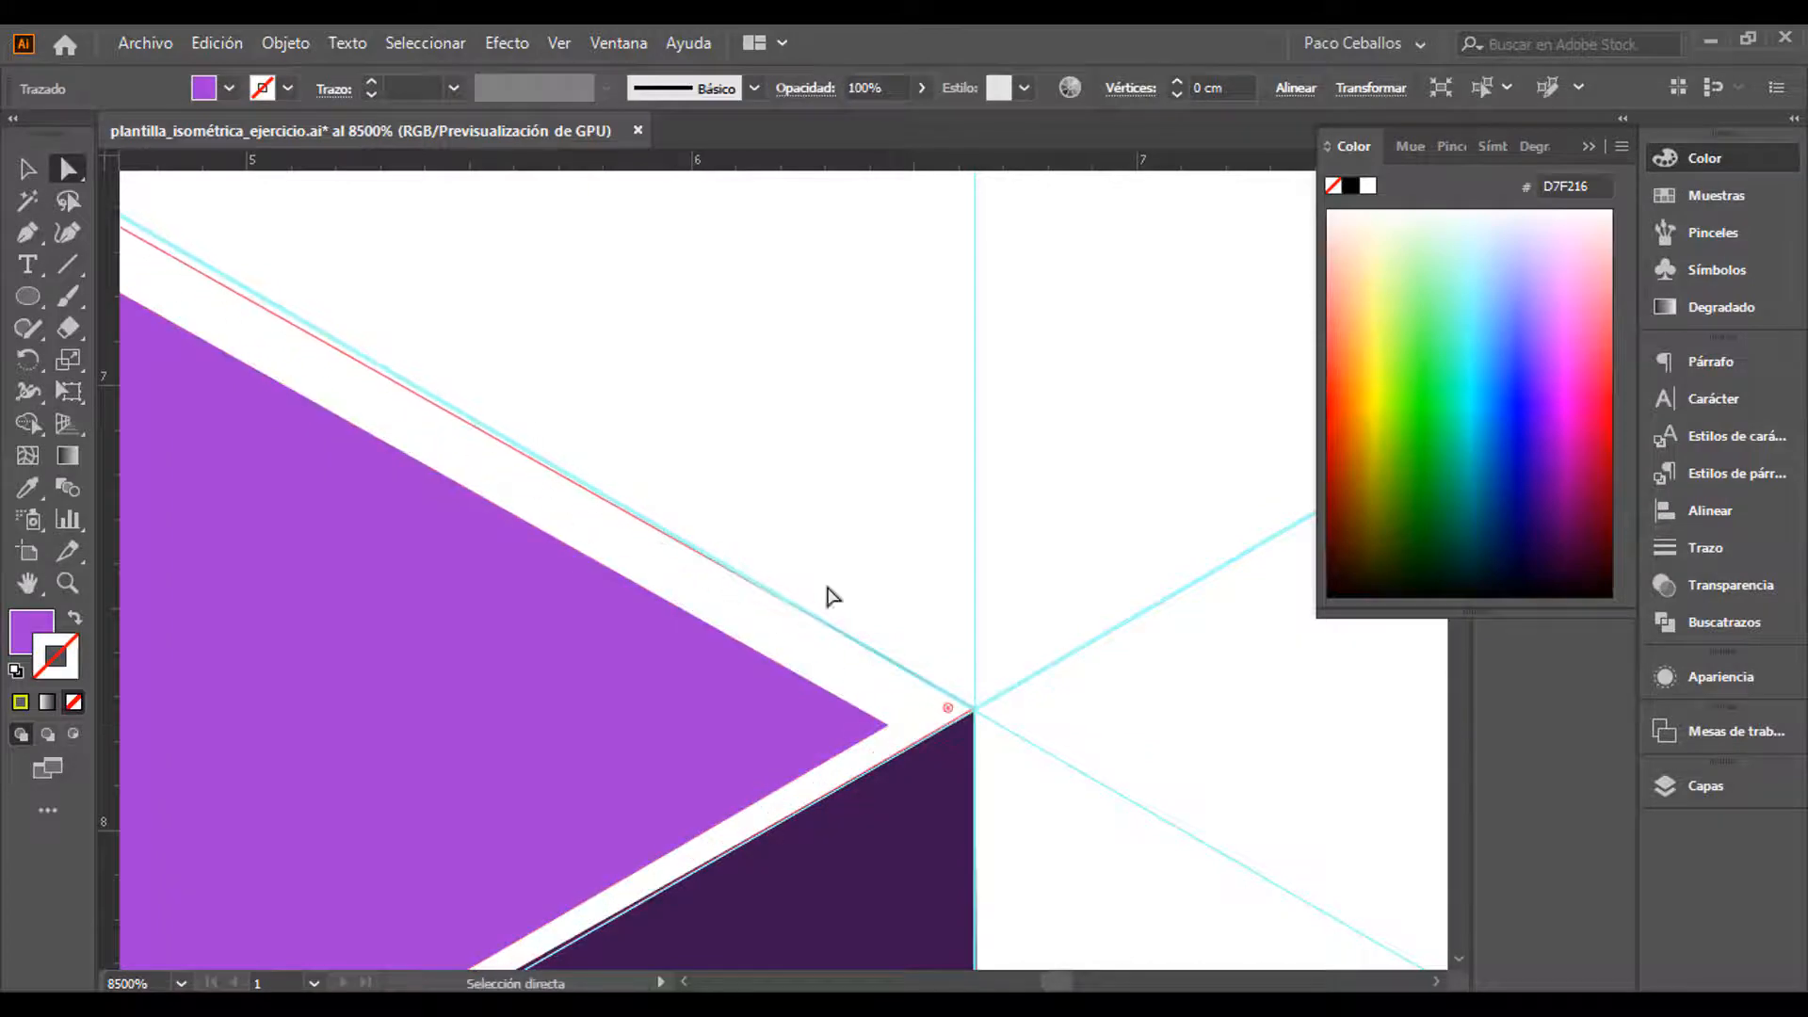
{"action": "key", "text": "ctrl+minus"}
{"action": "key", "text": "ctrl+minus"}
{"action": "key", "text": "v"}
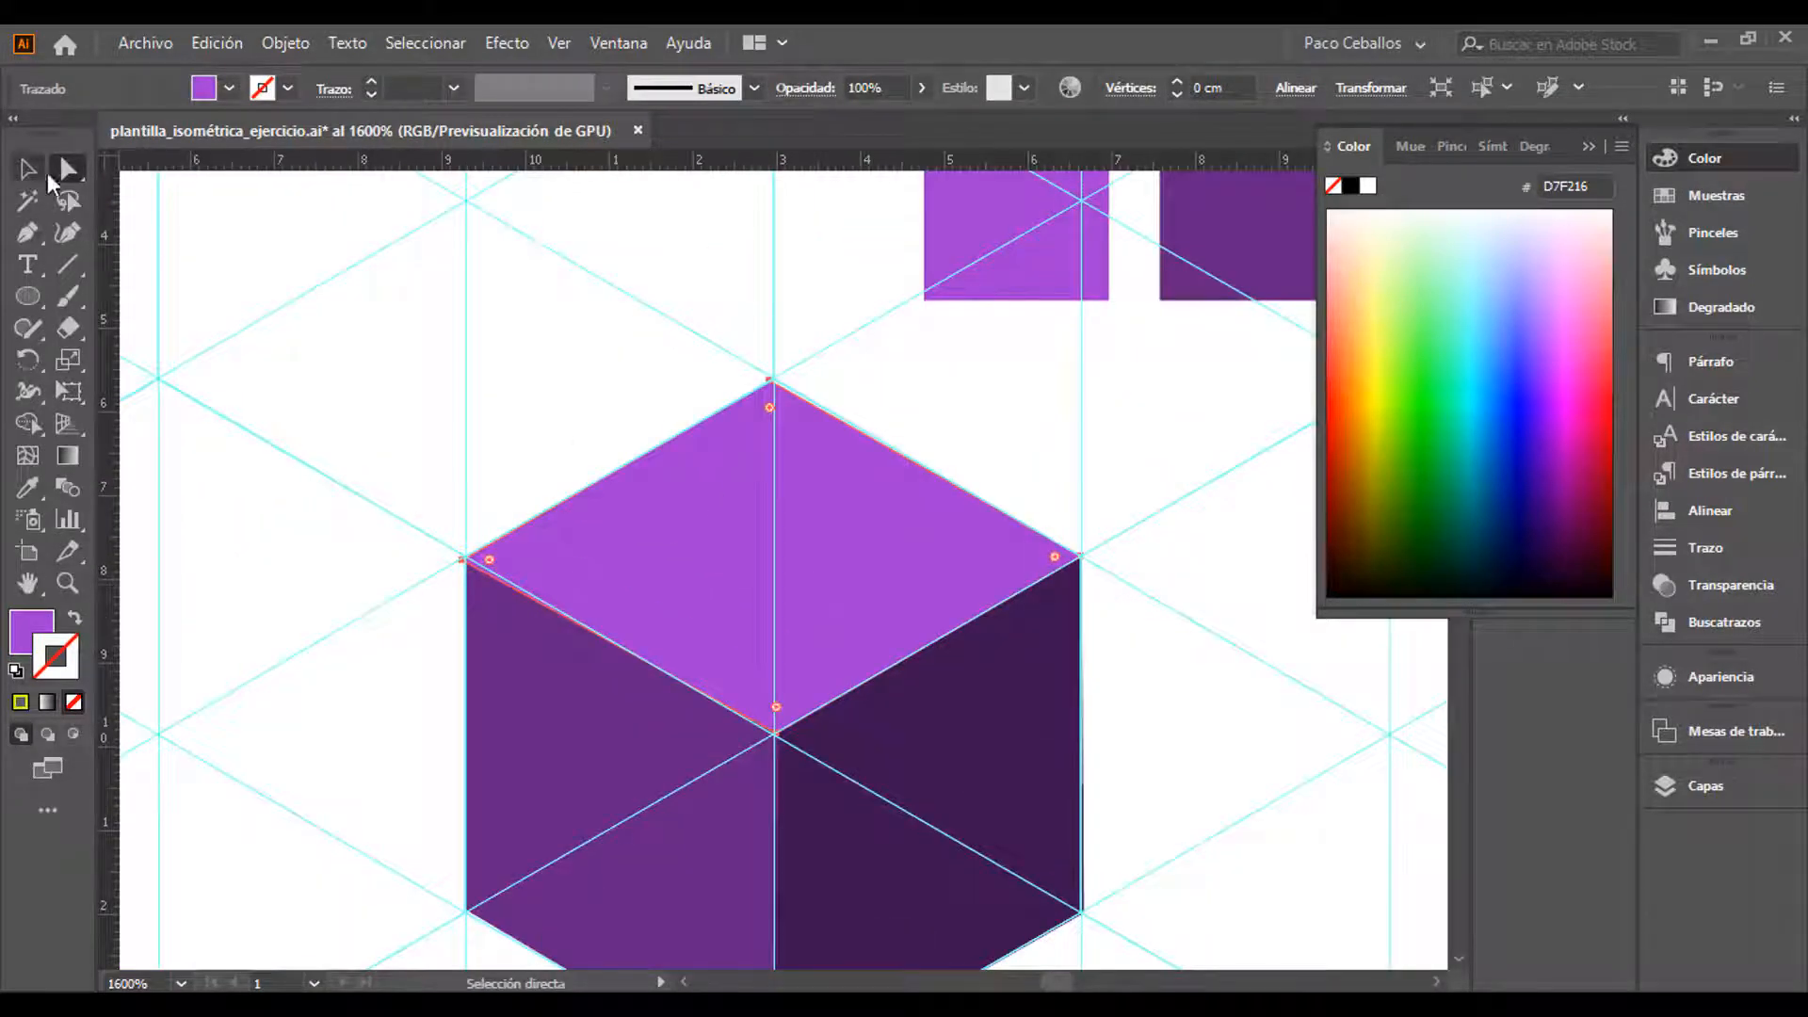
{"action": "left_click", "coordinate": [1150, 731]}
Hide the guides around the shaded cube
{"action": "left_click_drag", "start_coordinate": [1150, 731], "coordinate": [1014, 626]}
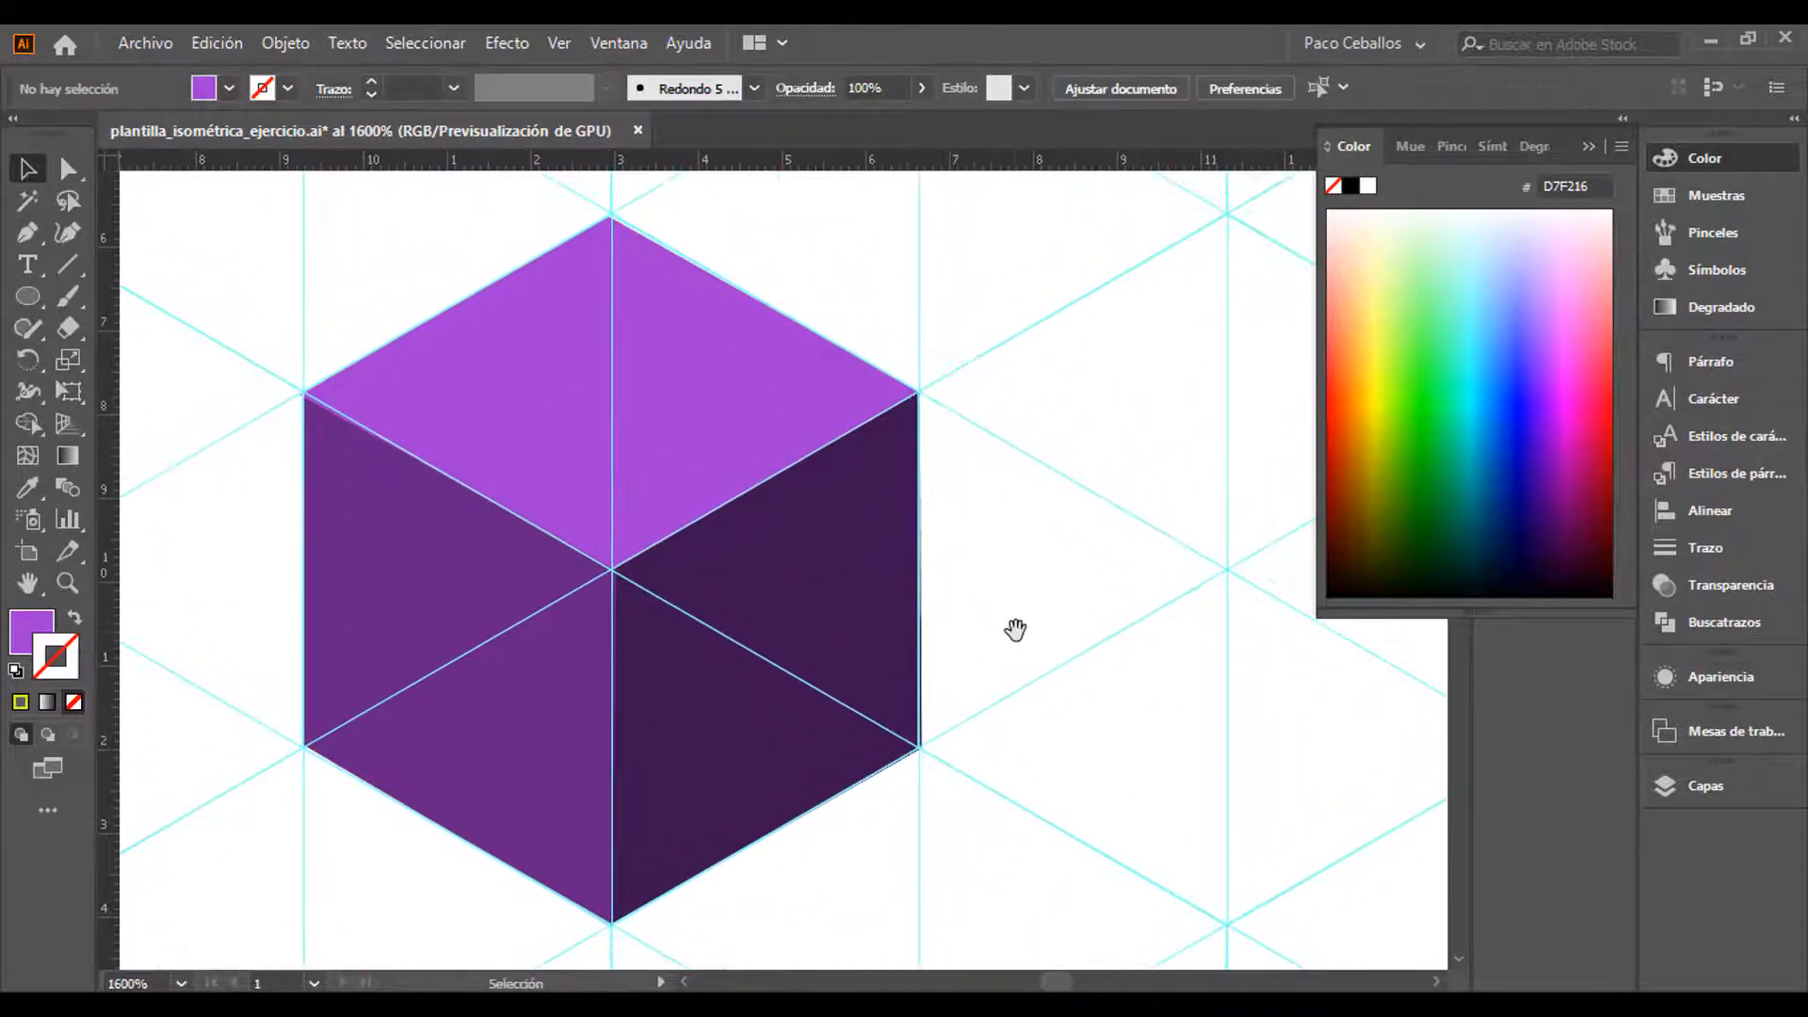
{"action": "key", "text": "ctrl+semicolon"}
{"action": "key", "text": "ctrl+minus"}
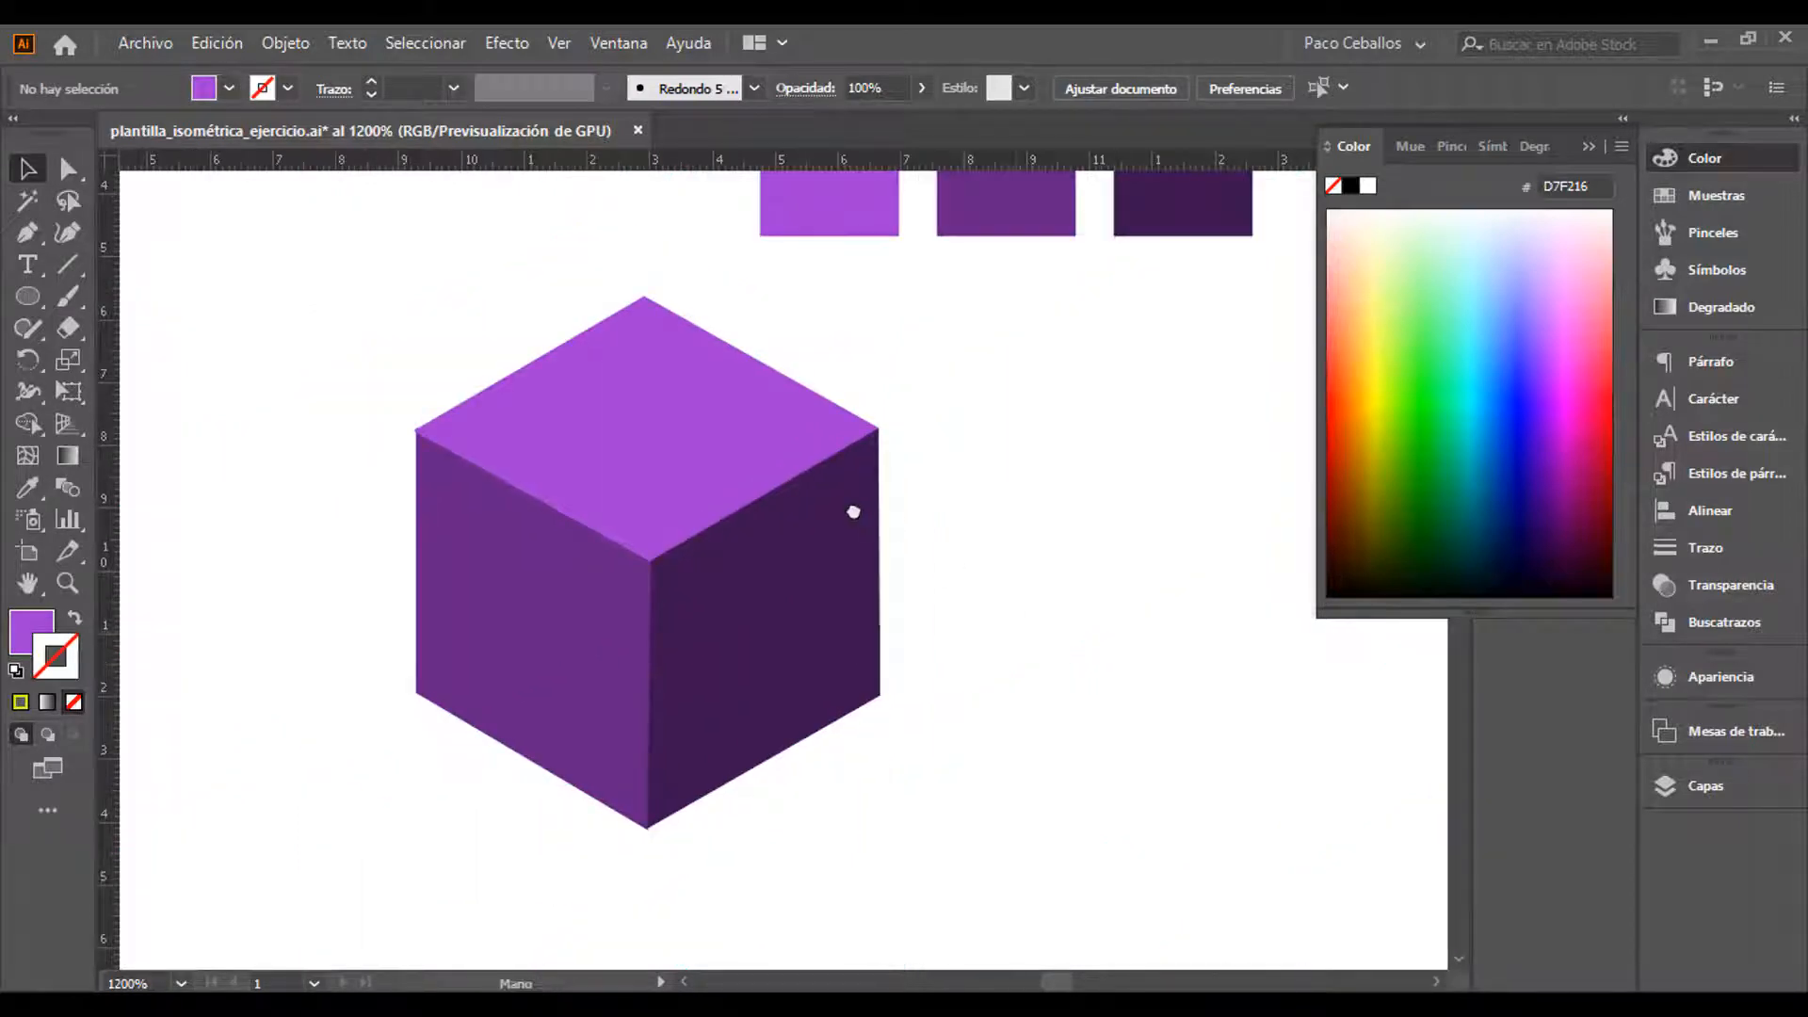
Examine the alignment at the cube's right corner up close with the guides shown, and view the whole cube without them
{"action": "left_click_drag", "start_coordinate": [852, 513], "coordinate": [389, 602]}
{"action": "key", "text": "ctrl+semicolon"}
{"action": "key", "text": "ctrl+plus"}
{"action": "key", "text": "ctrl+plus"}
{"action": "key", "text": "ctrl+plus"}
{"action": "key", "text": "ctrl+plus"}
{"action": "key", "text": "ctrl+plus"}
{"action": "key", "text": "ctrl+minus"}
{"action": "key", "text": "ctrl+minus"}
{"action": "key", "text": "ctrl+minus"}
{"action": "key", "text": "ctrl+minus"}
{"action": "key", "text": "ctrl+minus"}
{"action": "key", "text": "ctrl+minus"}
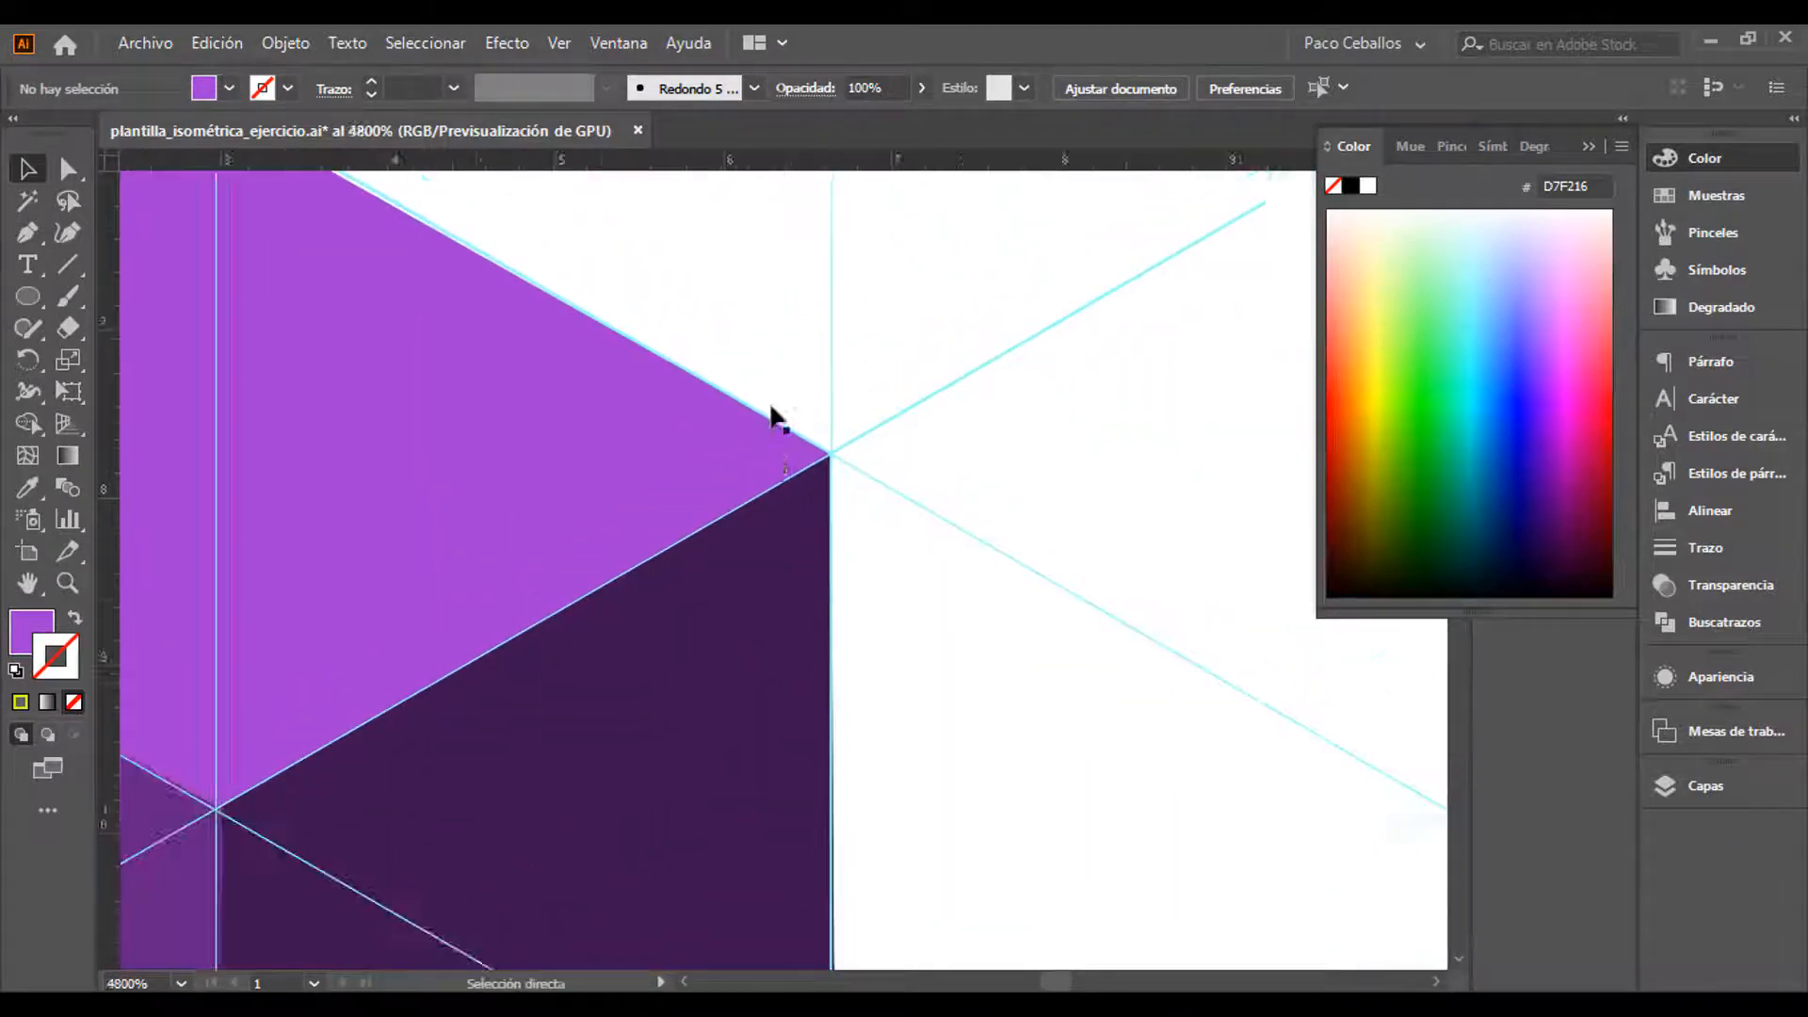
{"action": "key", "text": "ctrl+semicolon"}
{"action": "left_click_drag", "start_coordinate": [898, 460], "coordinate": [932, 448]}
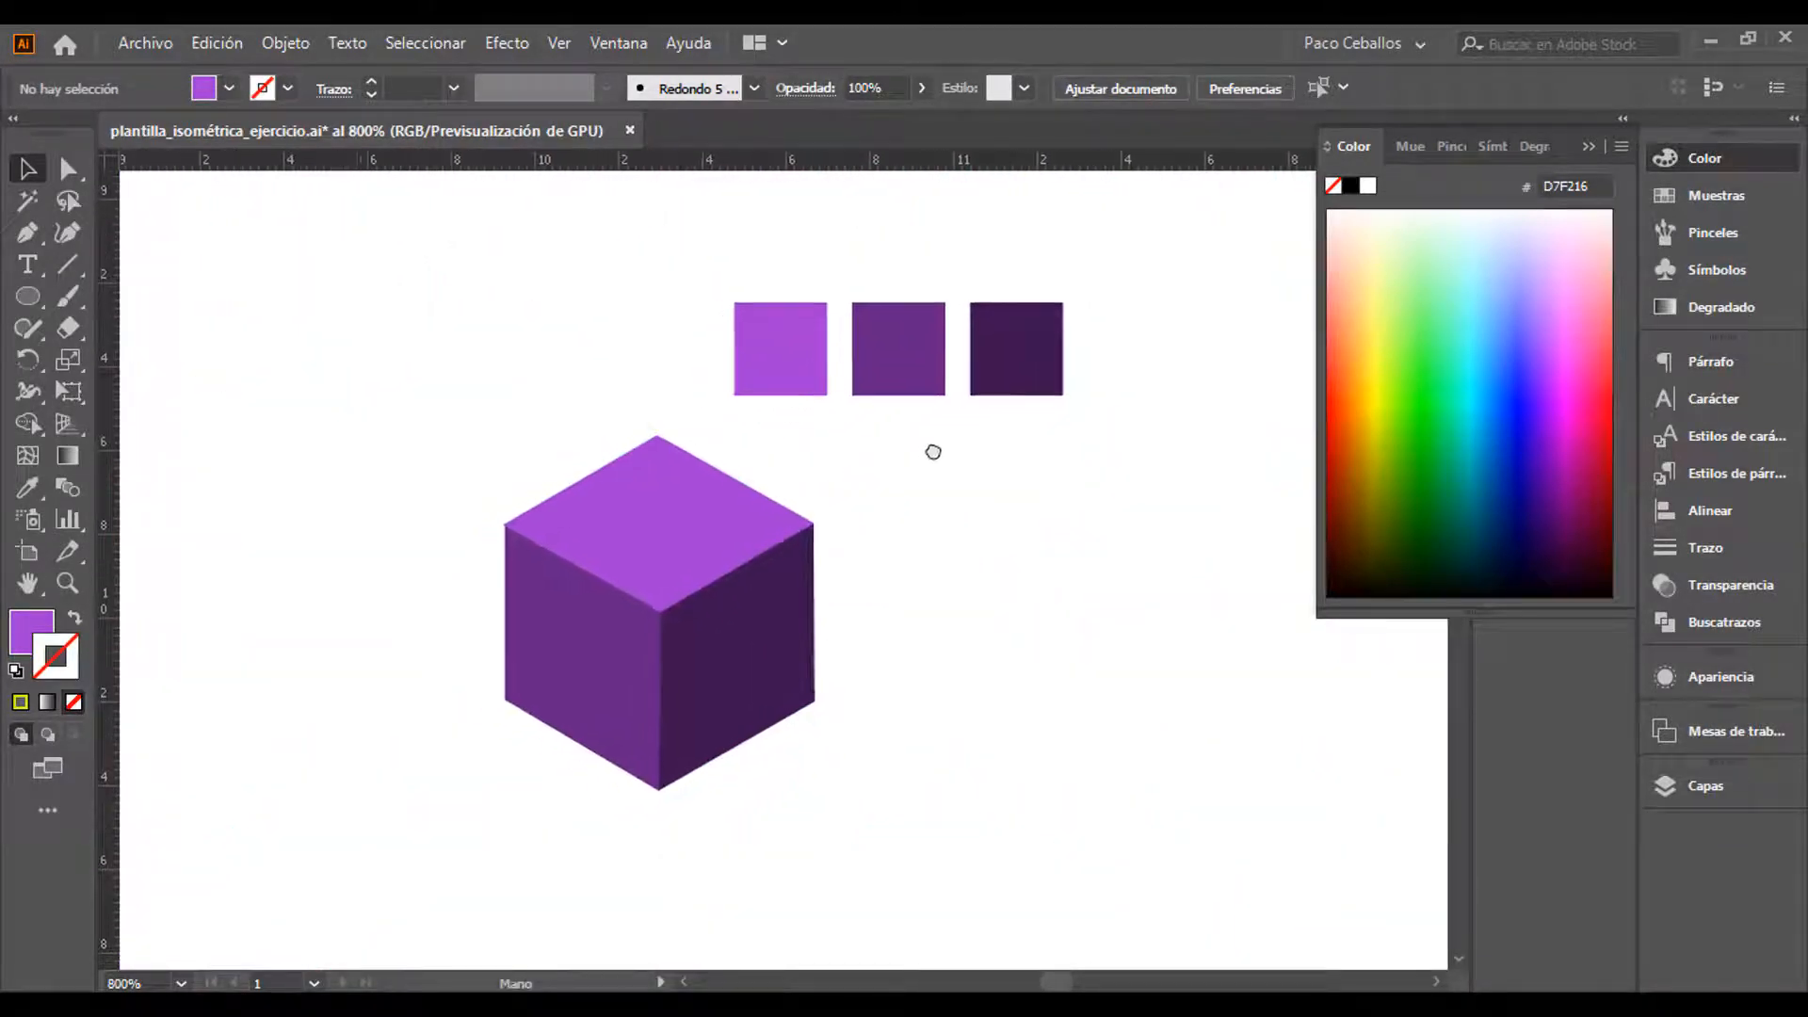
Select the light, medium and dark squares in turn to compare their tones with the cube's faces
{"action": "left_click", "coordinate": [789, 378]}
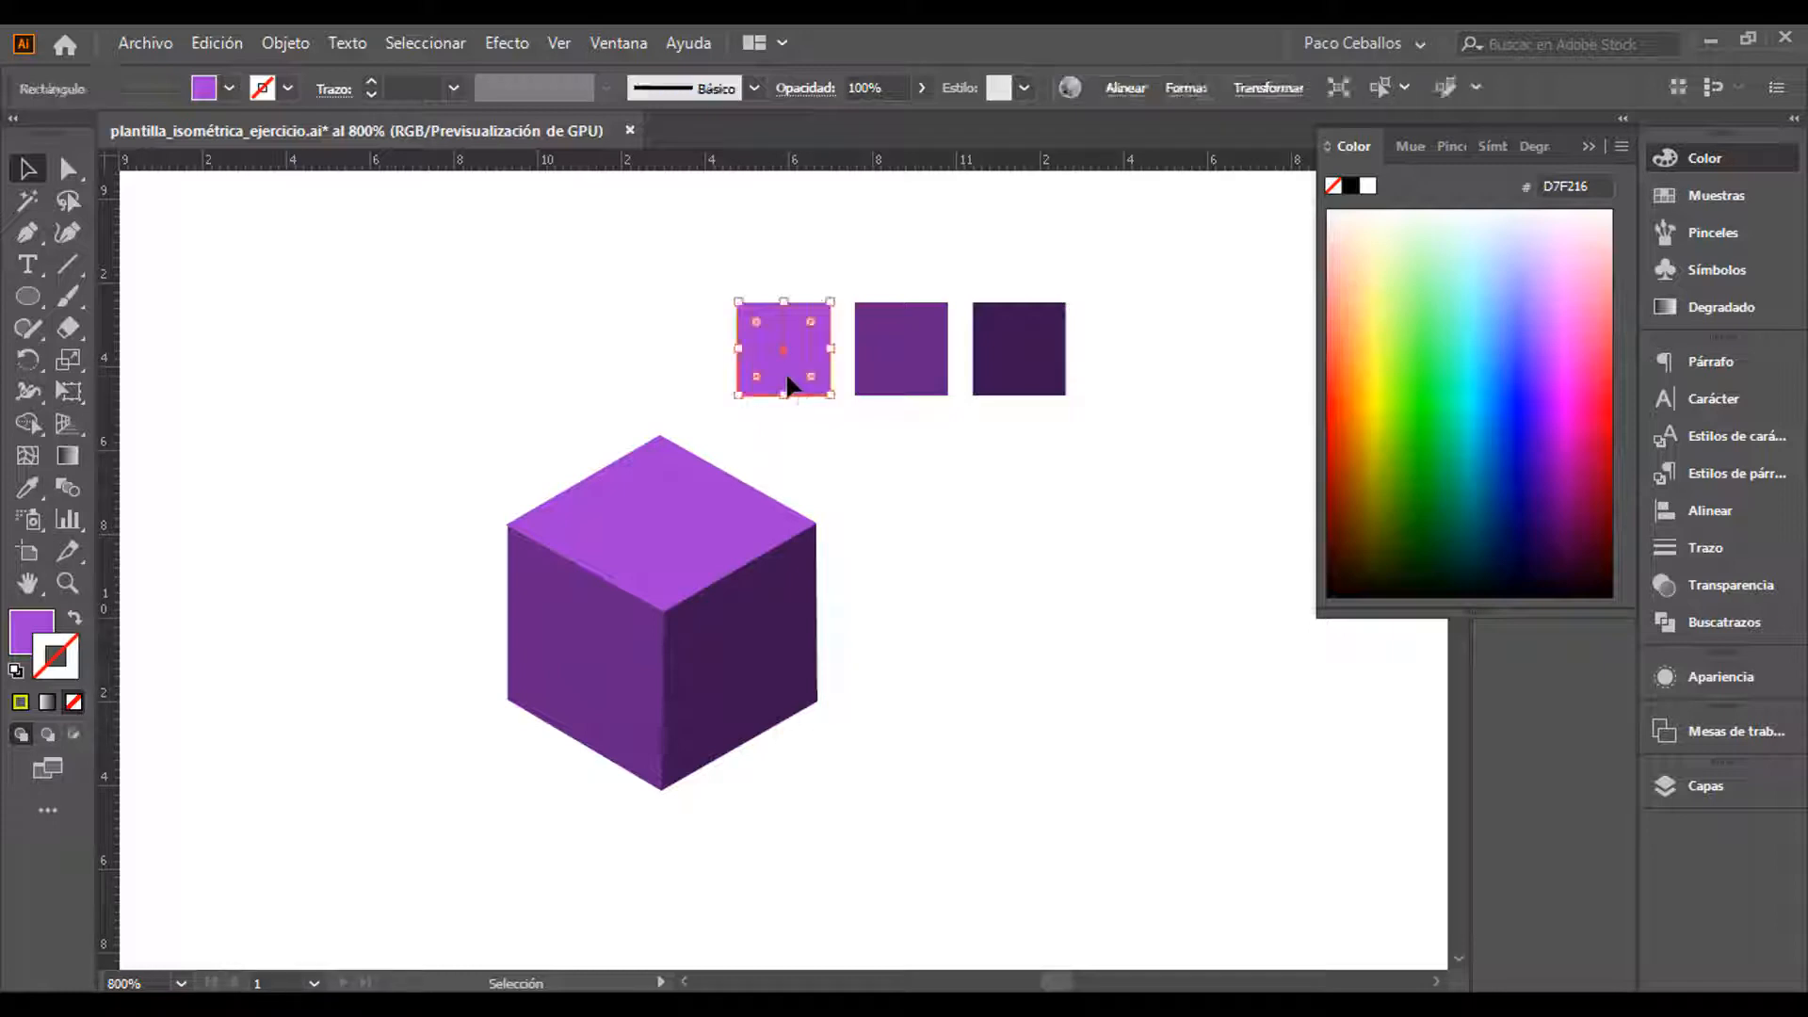
{"action": "left_click", "coordinate": [904, 371]}
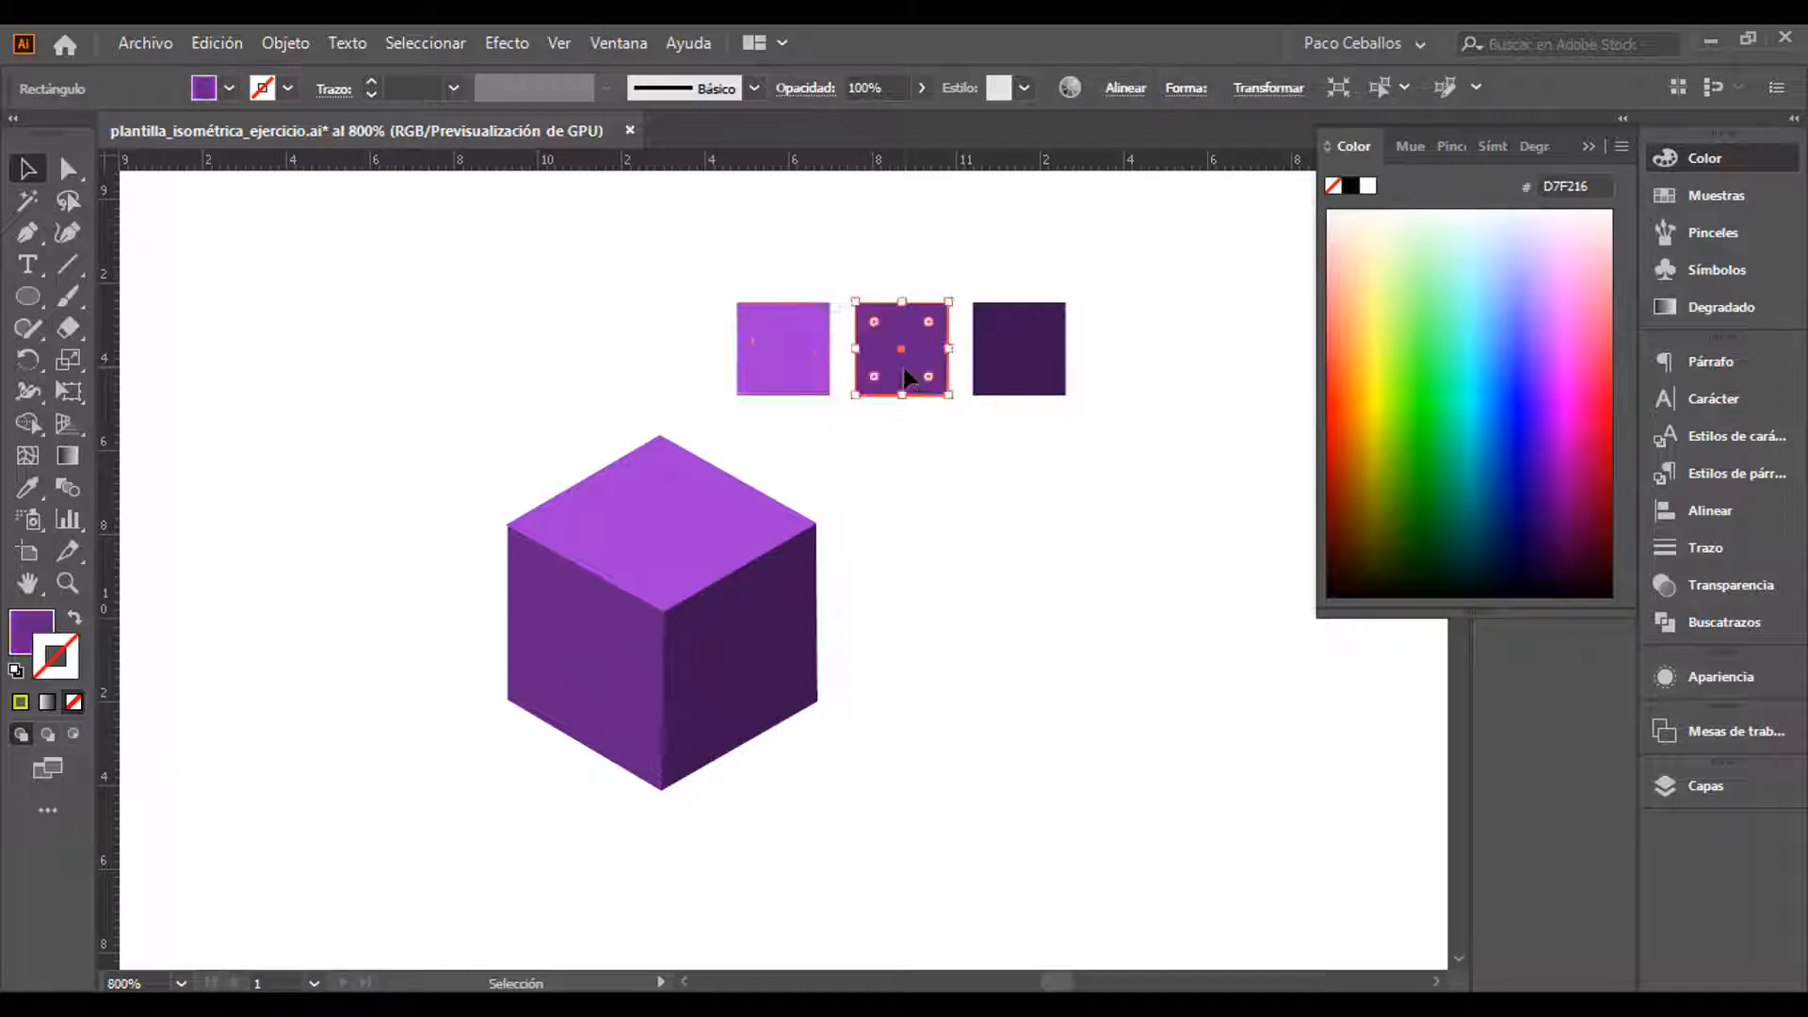
{"action": "left_click", "coordinate": [1022, 377]}
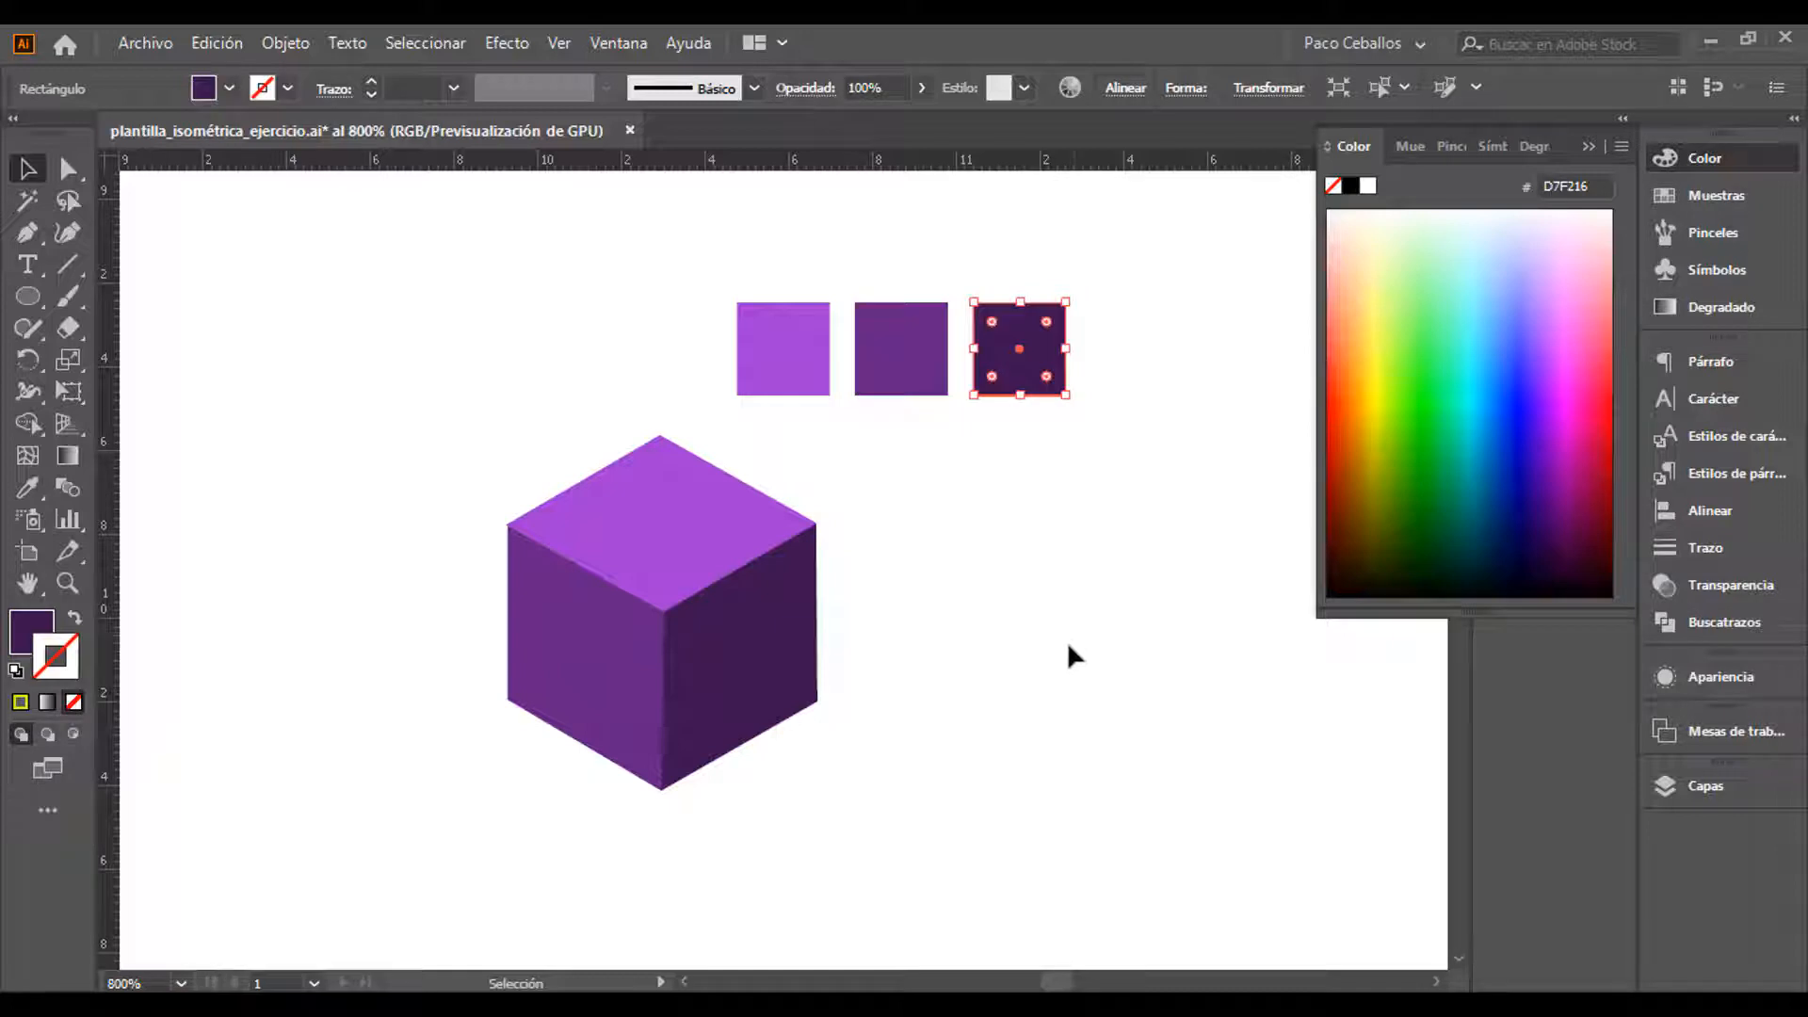
{"action": "left_click", "coordinate": [1066, 641]}
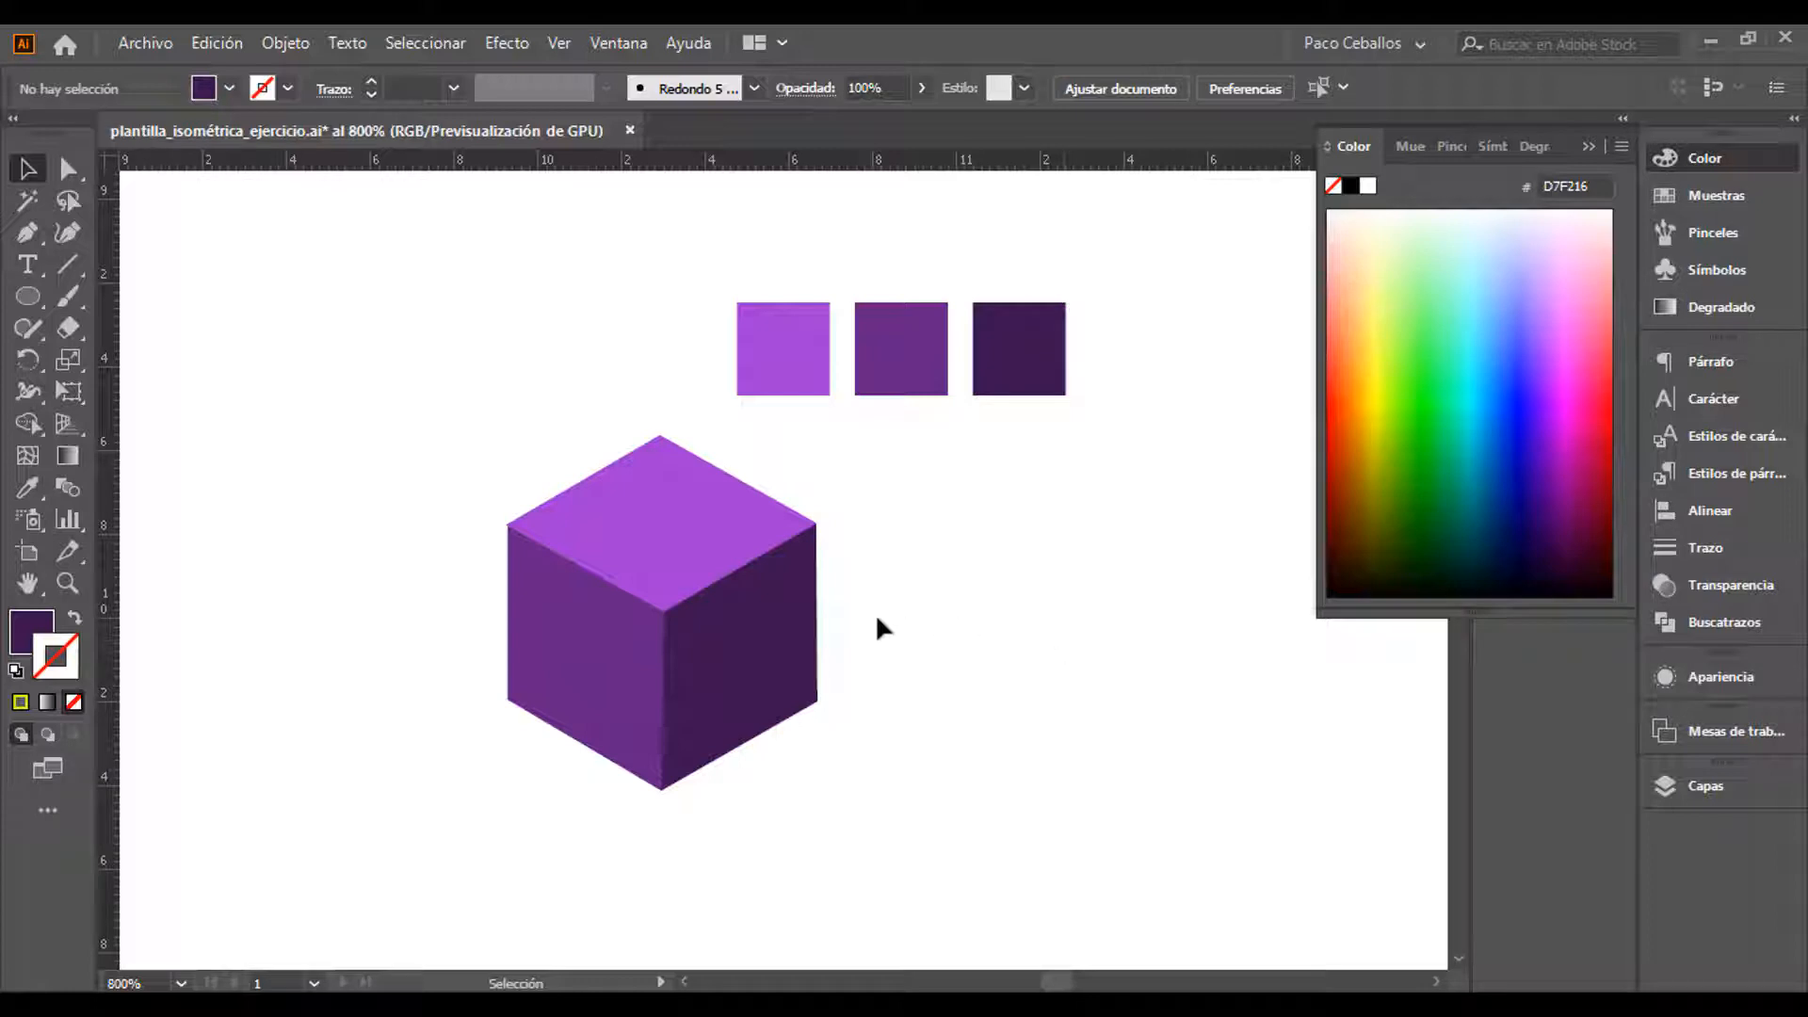
Draw a large light purple square without outline in the empty area below and to the right of the three colour squares
{"action": "mouse_move", "coordinate": [874, 613]}
{"action": "left_mouse_down"}
{"action": "mouse_move", "coordinate": [941, 556]}
{"action": "mouse_move", "coordinate": [859, 643]}
{"action": "left_mouse_up"}
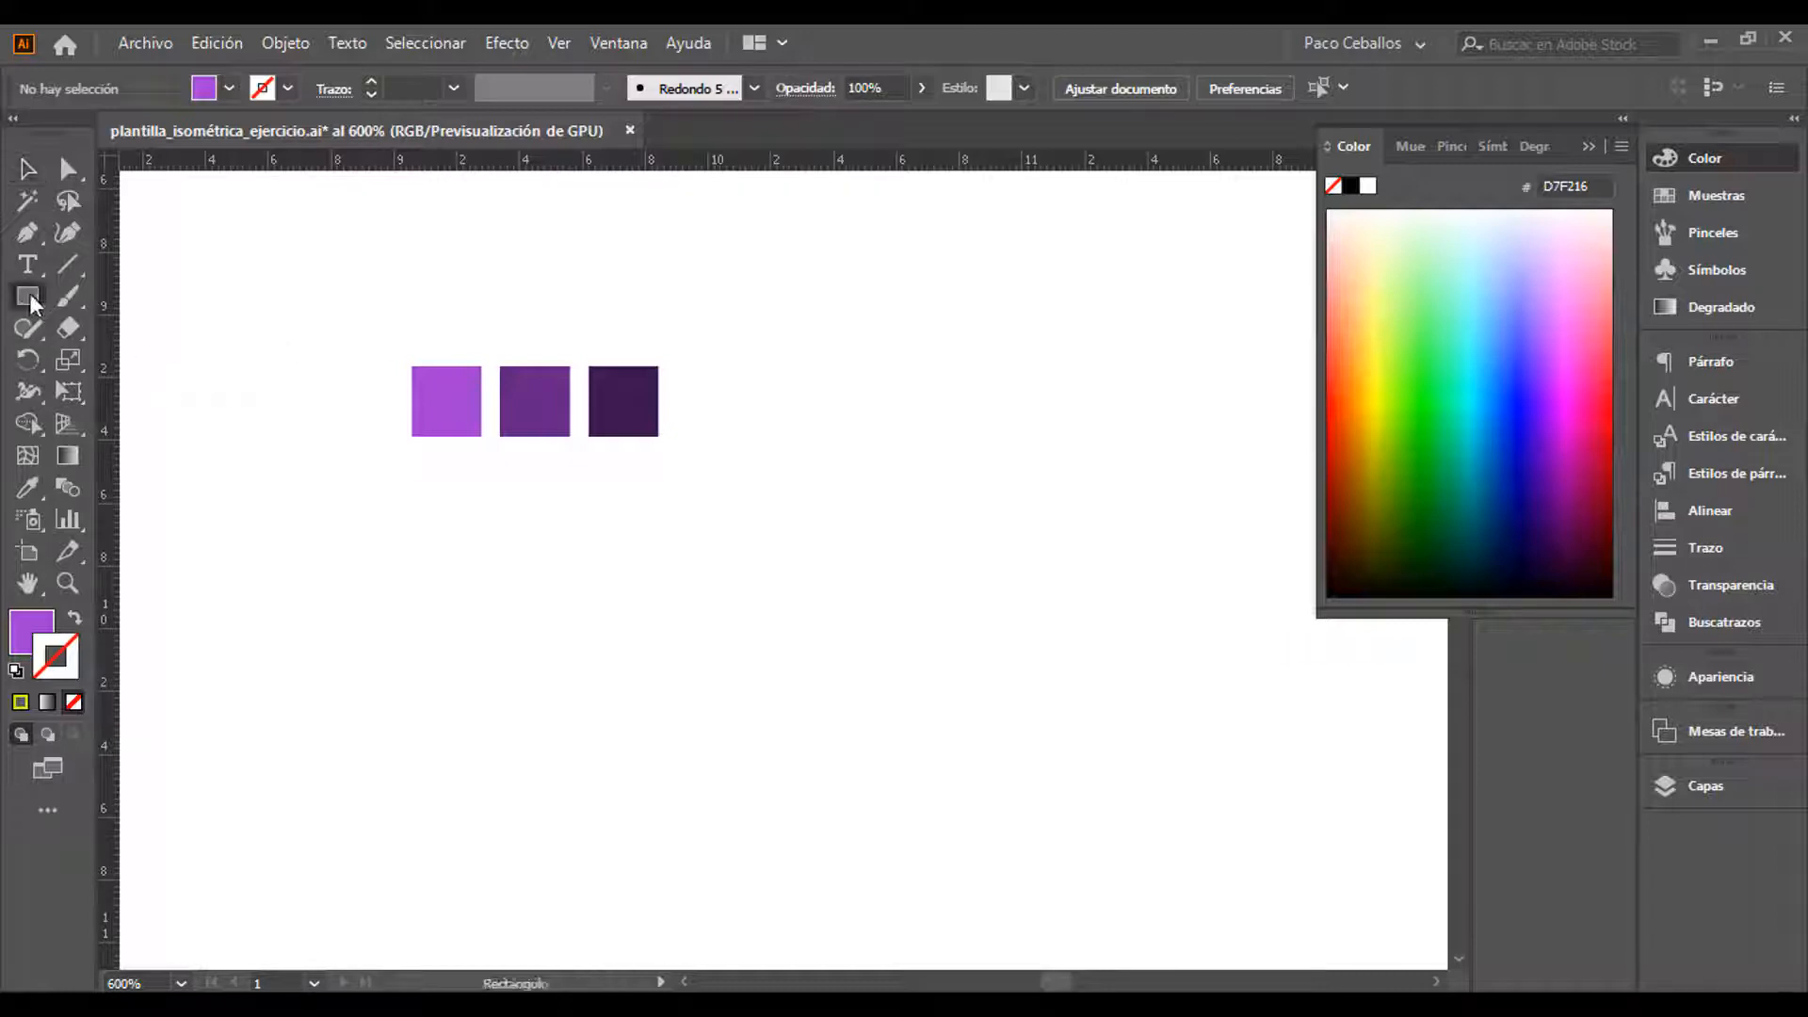
{"action": "left_click_drag", "start_coordinate": [28, 296], "coordinate": [200, 294]}
{"action": "left_click_drag", "start_coordinate": [896, 607], "coordinate": [1076, 788]}
{"action": "left_click", "coordinate": [33, 174]}
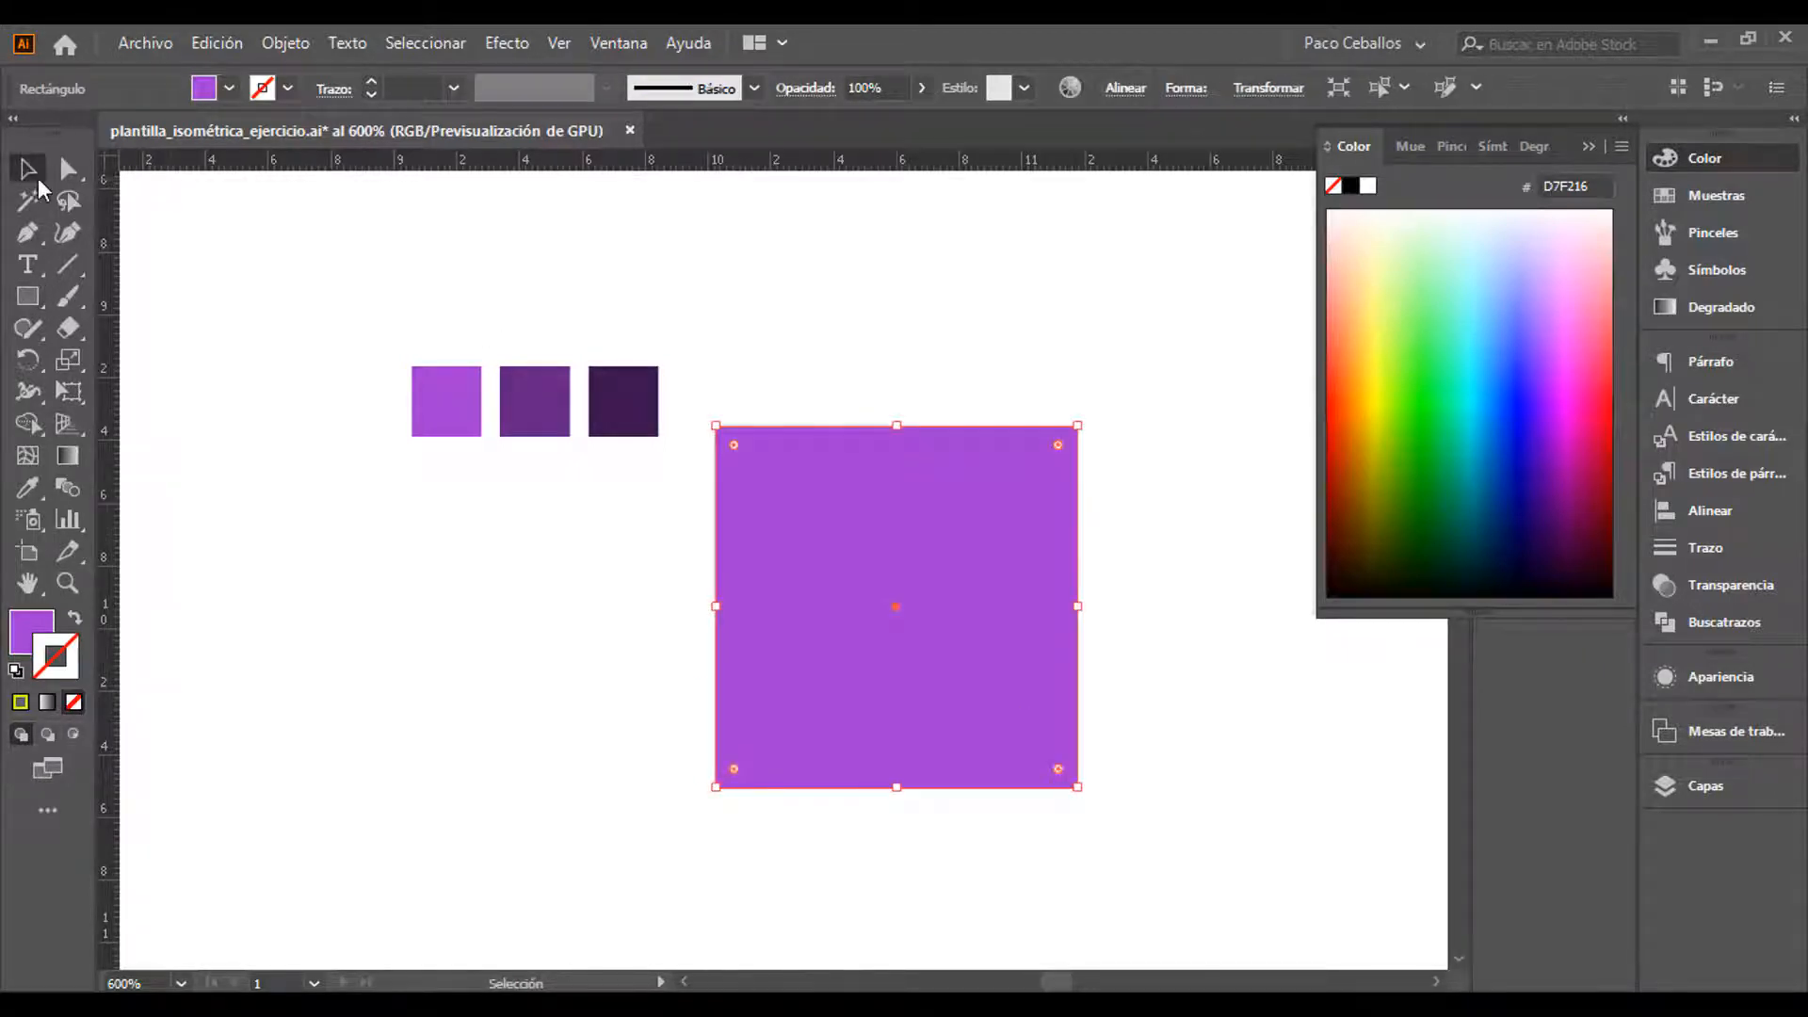
Move the large light purple square a little farther away from the three colour squares
{"action": "key", "text": "space"}
{"action": "left_click_drag", "start_coordinate": [782, 494], "coordinate": [553, 479]}
{"action": "left_click_drag", "start_coordinate": [171, 315], "coordinate": [420, 439]}
{"action": "left_click_drag", "start_coordinate": [405, 401], "coordinate": [377, 280]}
{"action": "left_click_drag", "start_coordinate": [666, 587], "coordinate": [714, 497]}
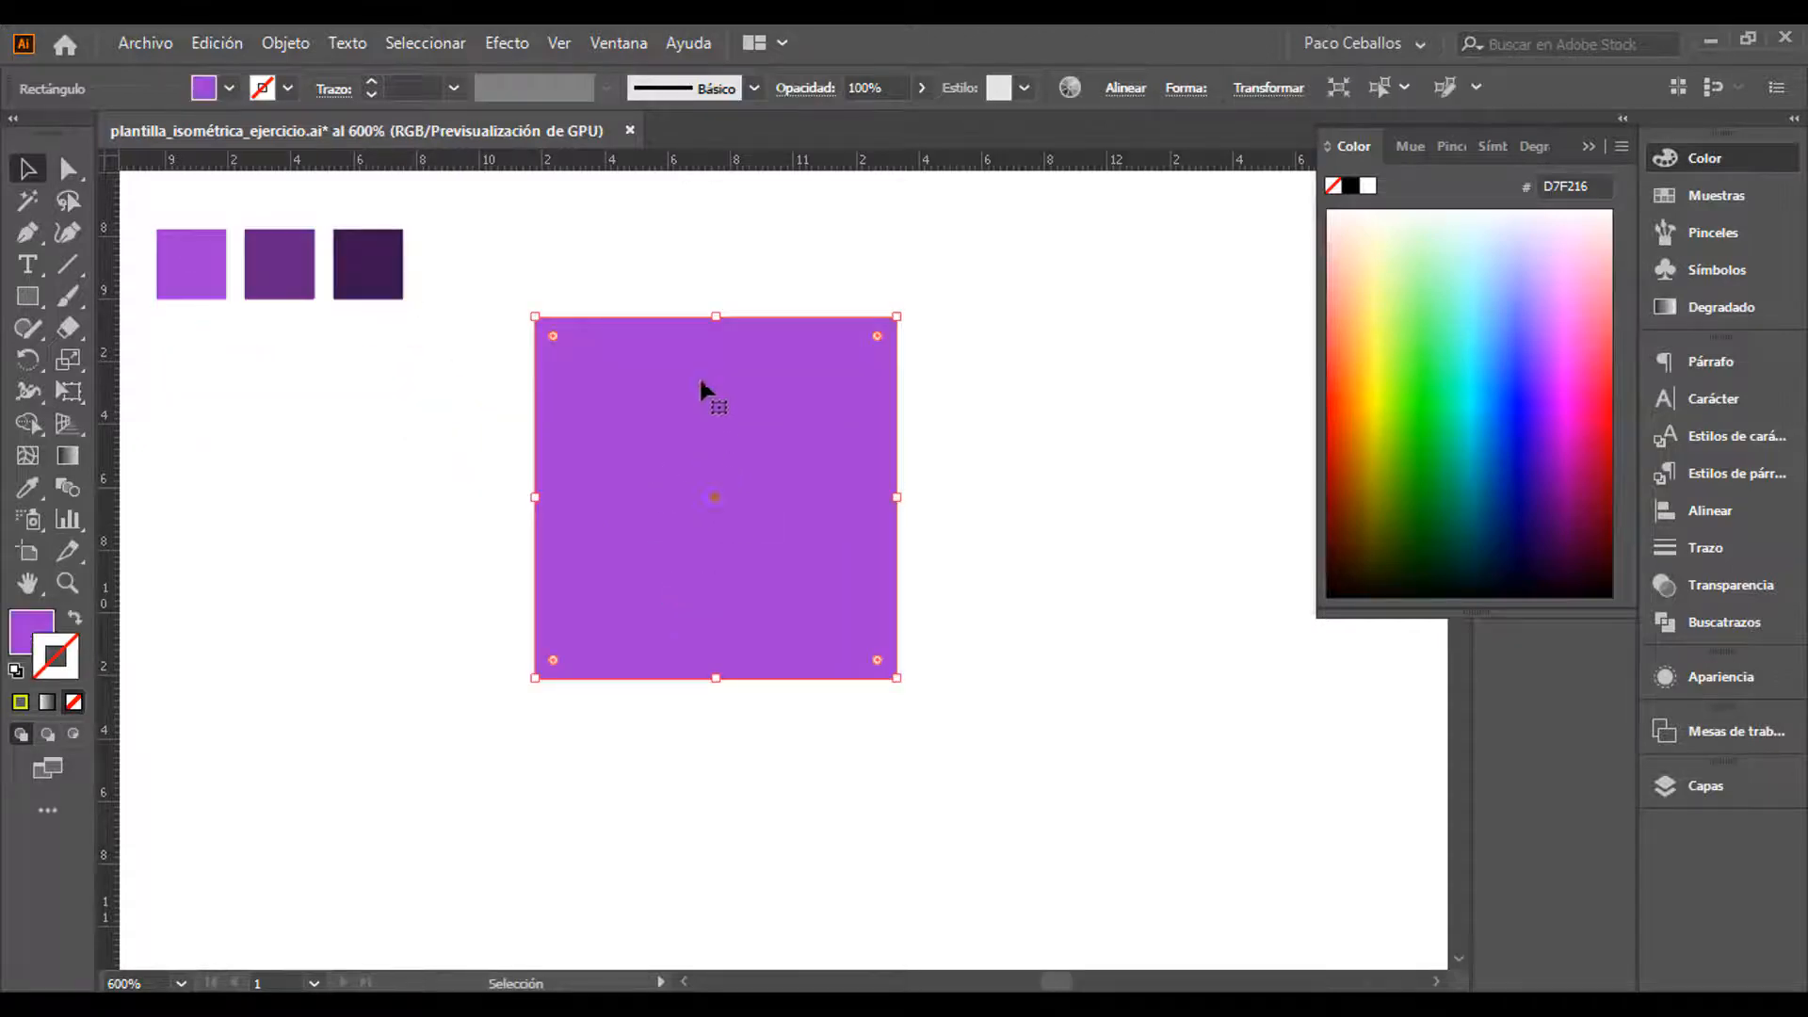
Try the 3D Rotate effect on the large square with the Isométrica arriba position and a preview
{"action": "left_click", "coordinate": [506, 43]}
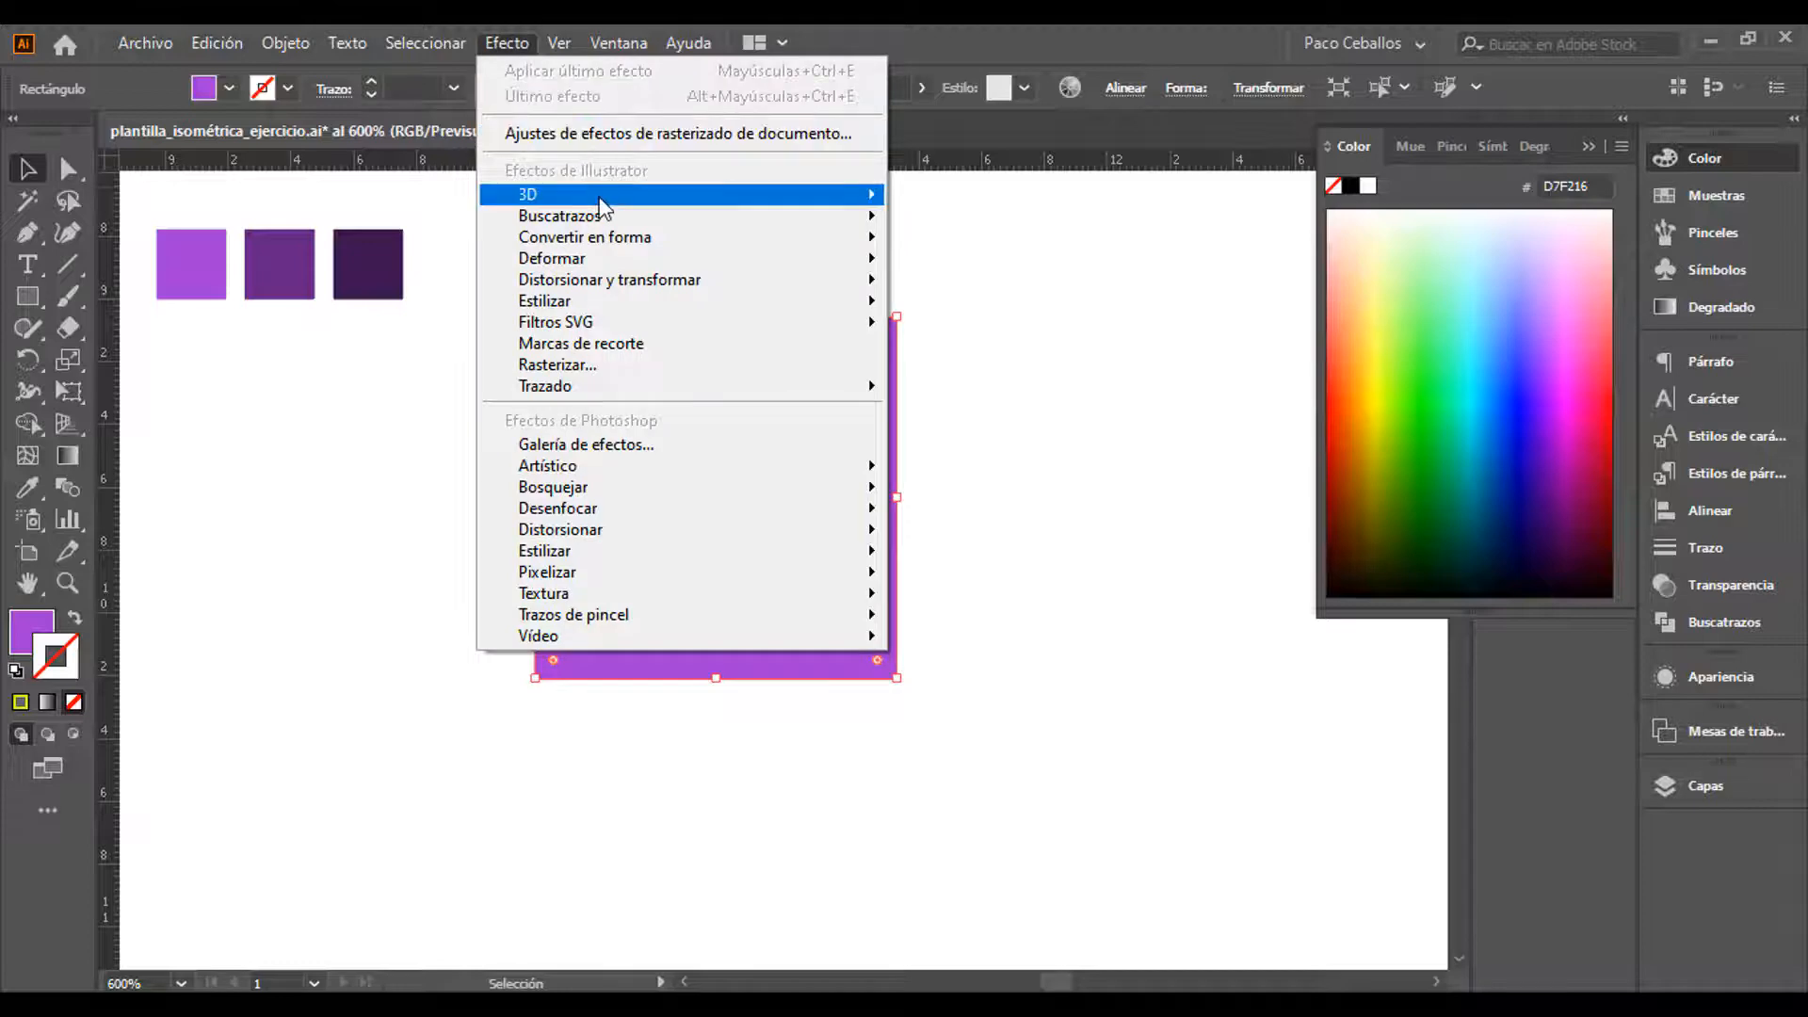
{"action": "mouse_move", "coordinate": [599, 195]}
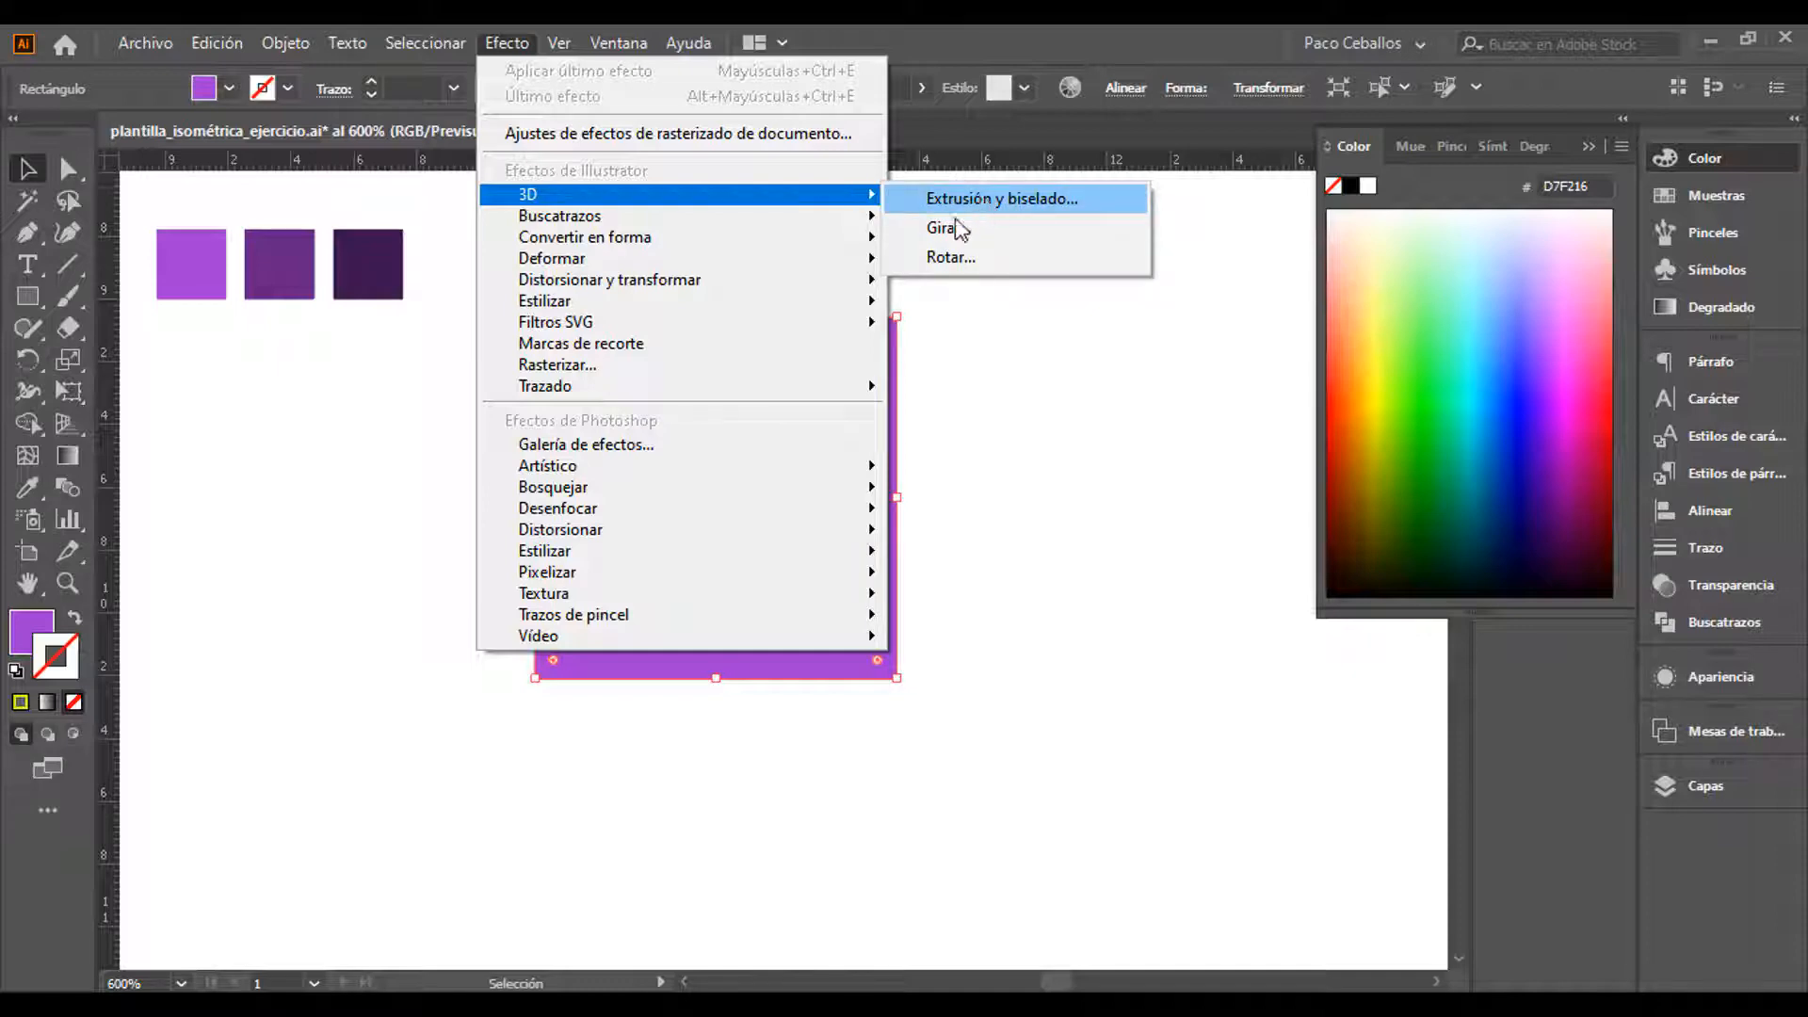
{"action": "left_click", "coordinate": [948, 259]}
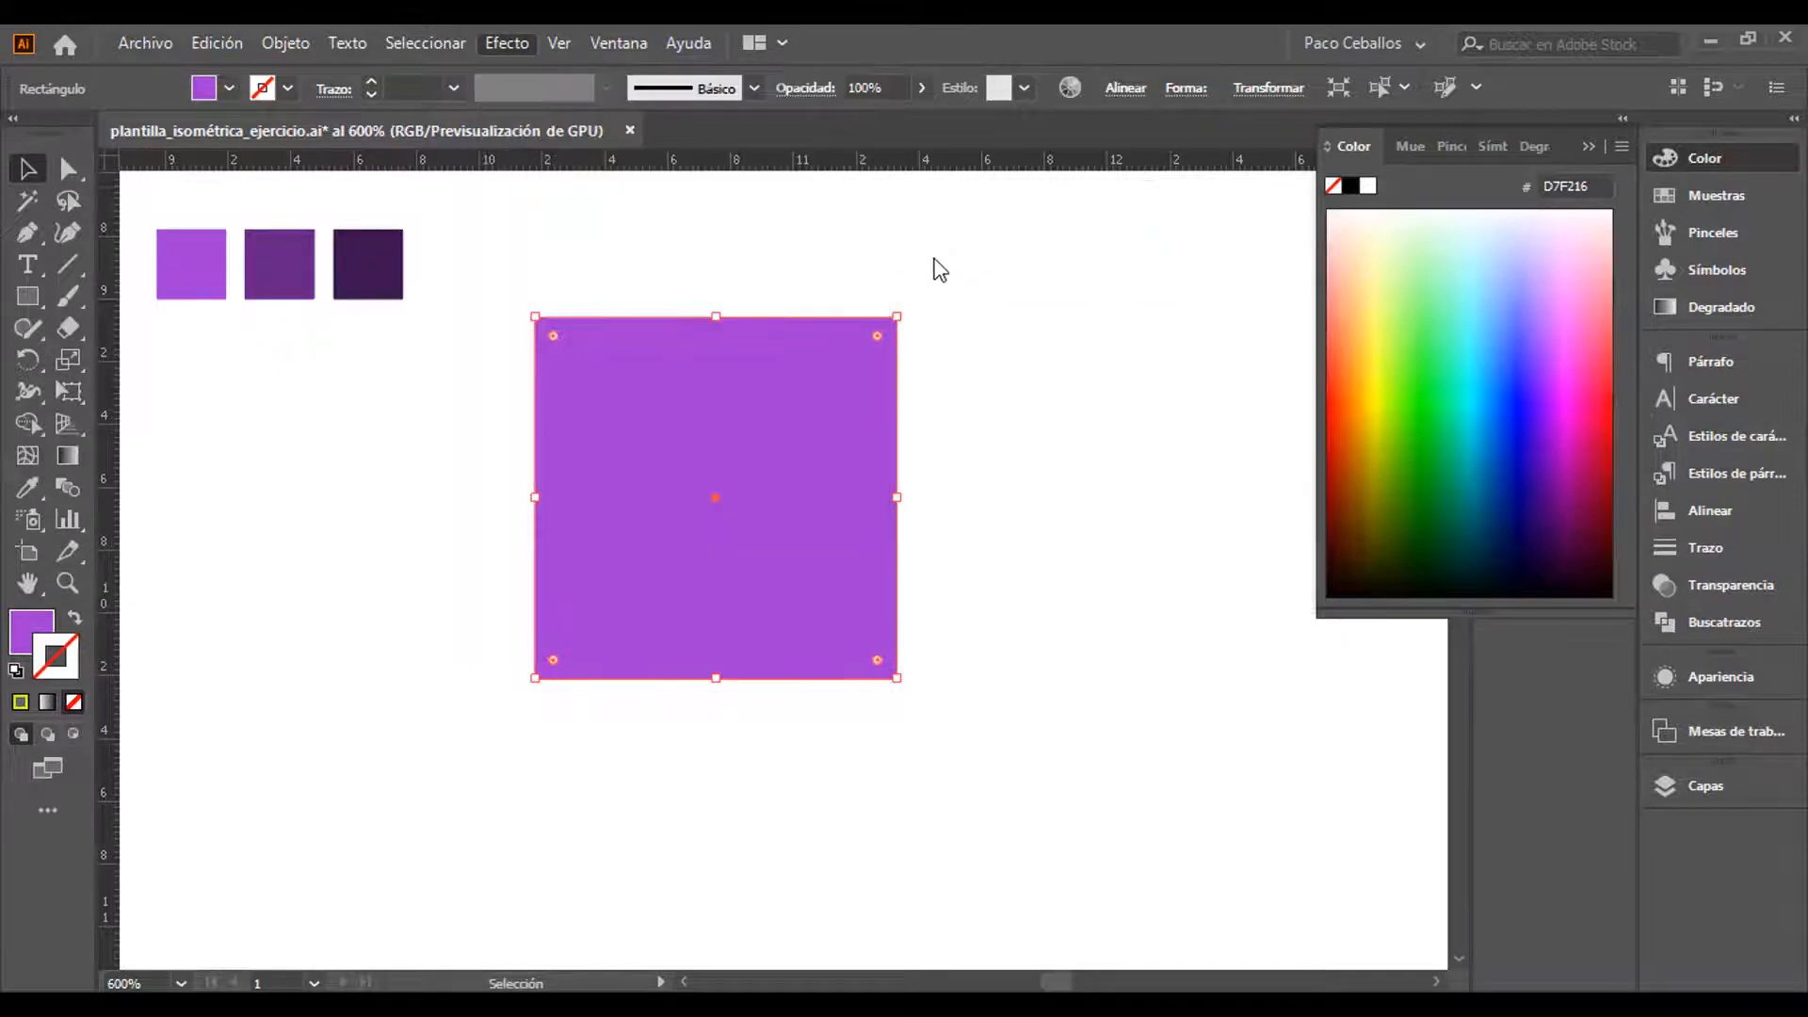
{"action": "left_click_drag", "start_coordinate": [1316, 247], "coordinate": [1240, 211]}
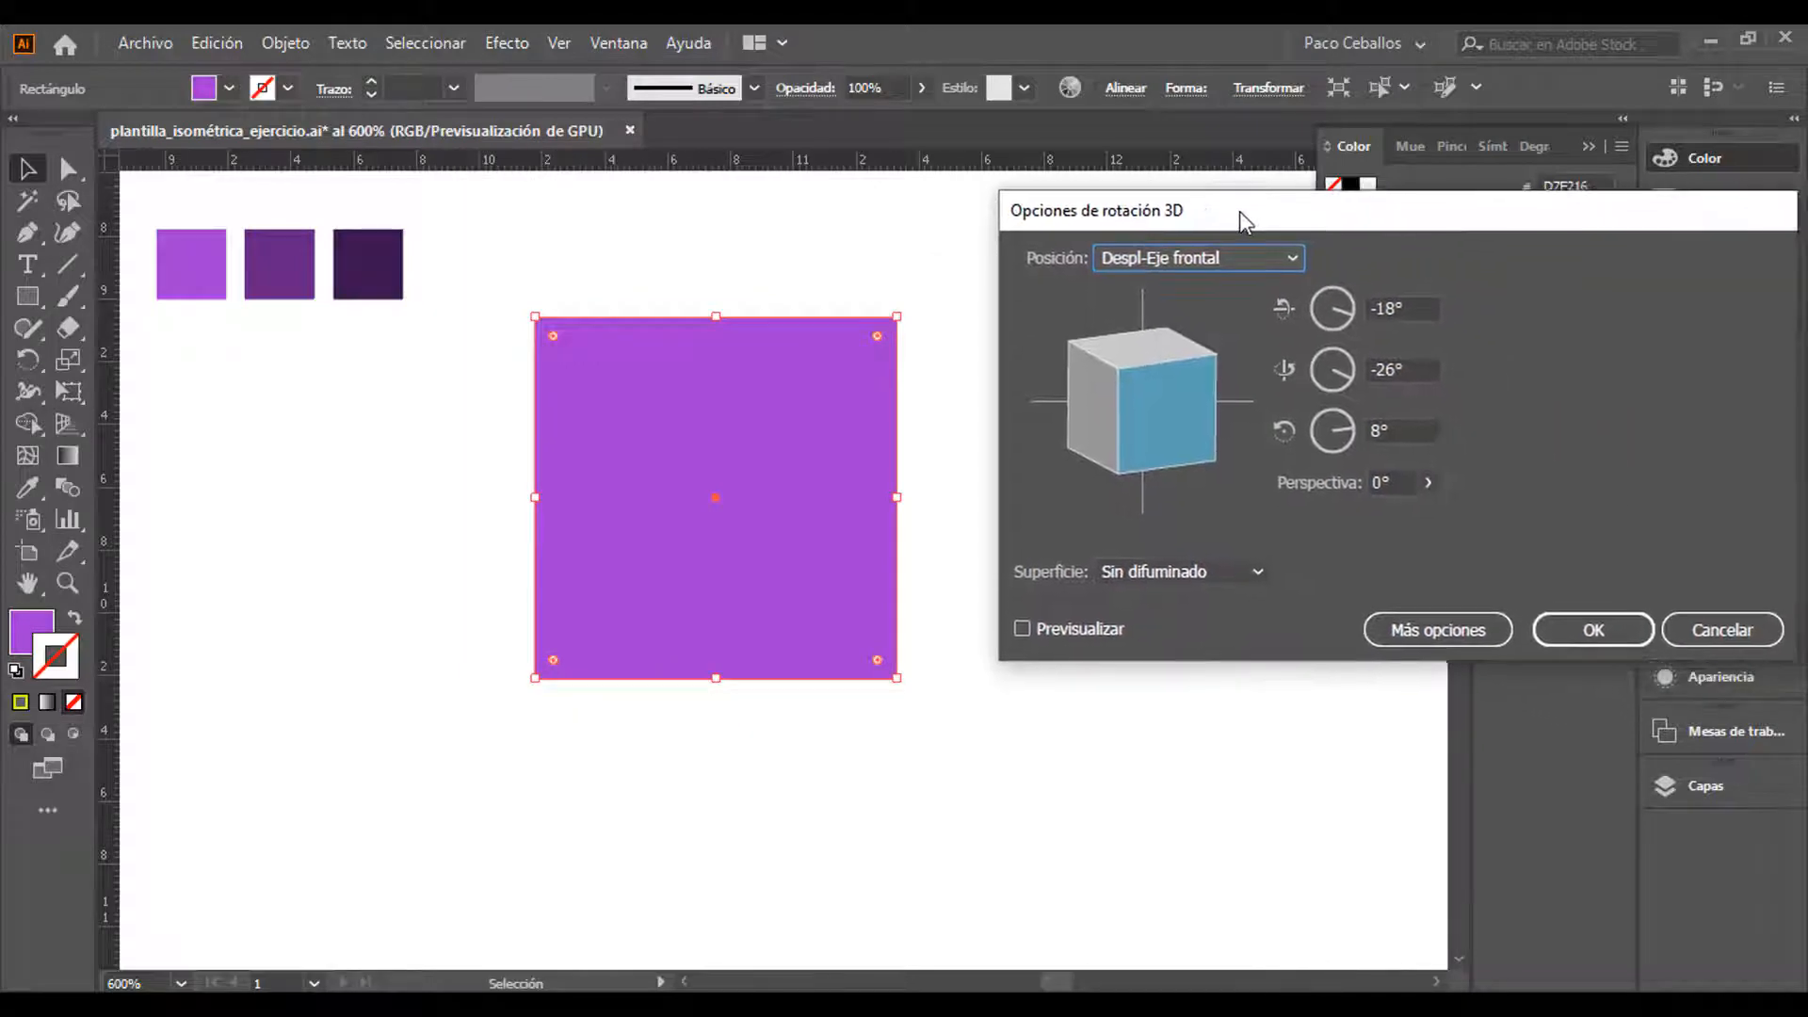
{"action": "left_click", "coordinate": [1288, 252]}
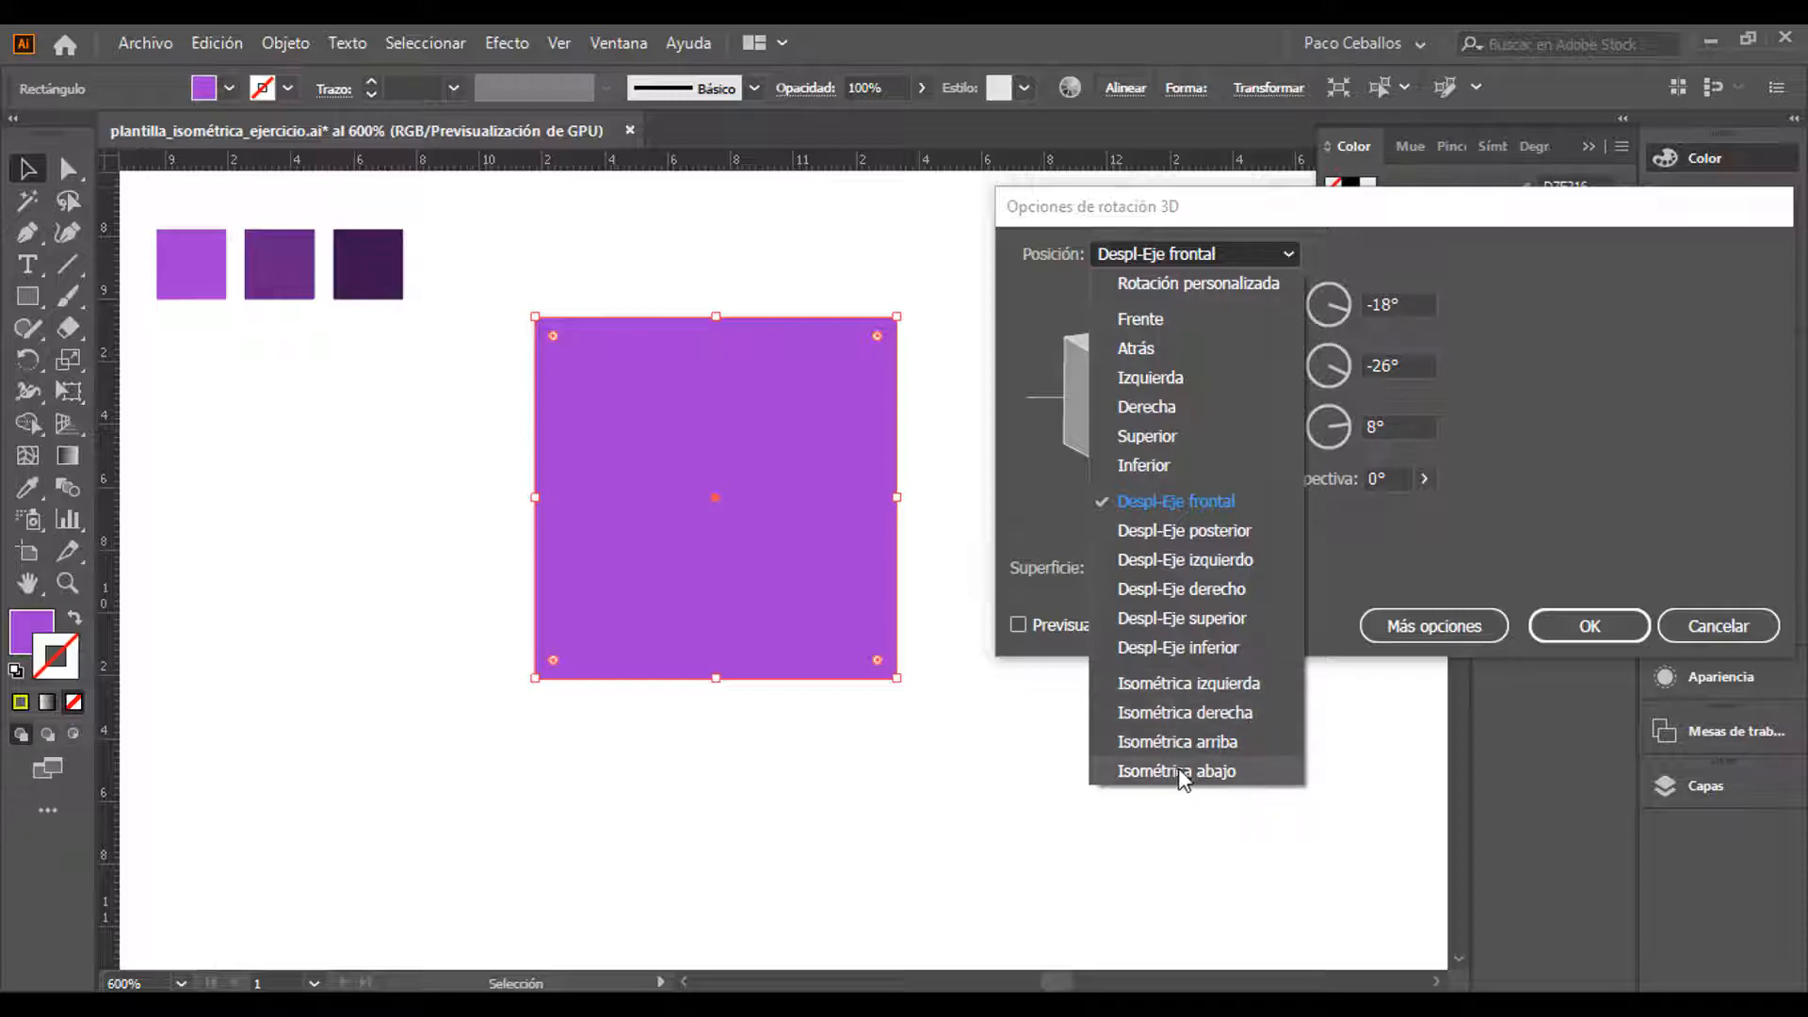
{"action": "left_click", "coordinate": [1190, 740]}
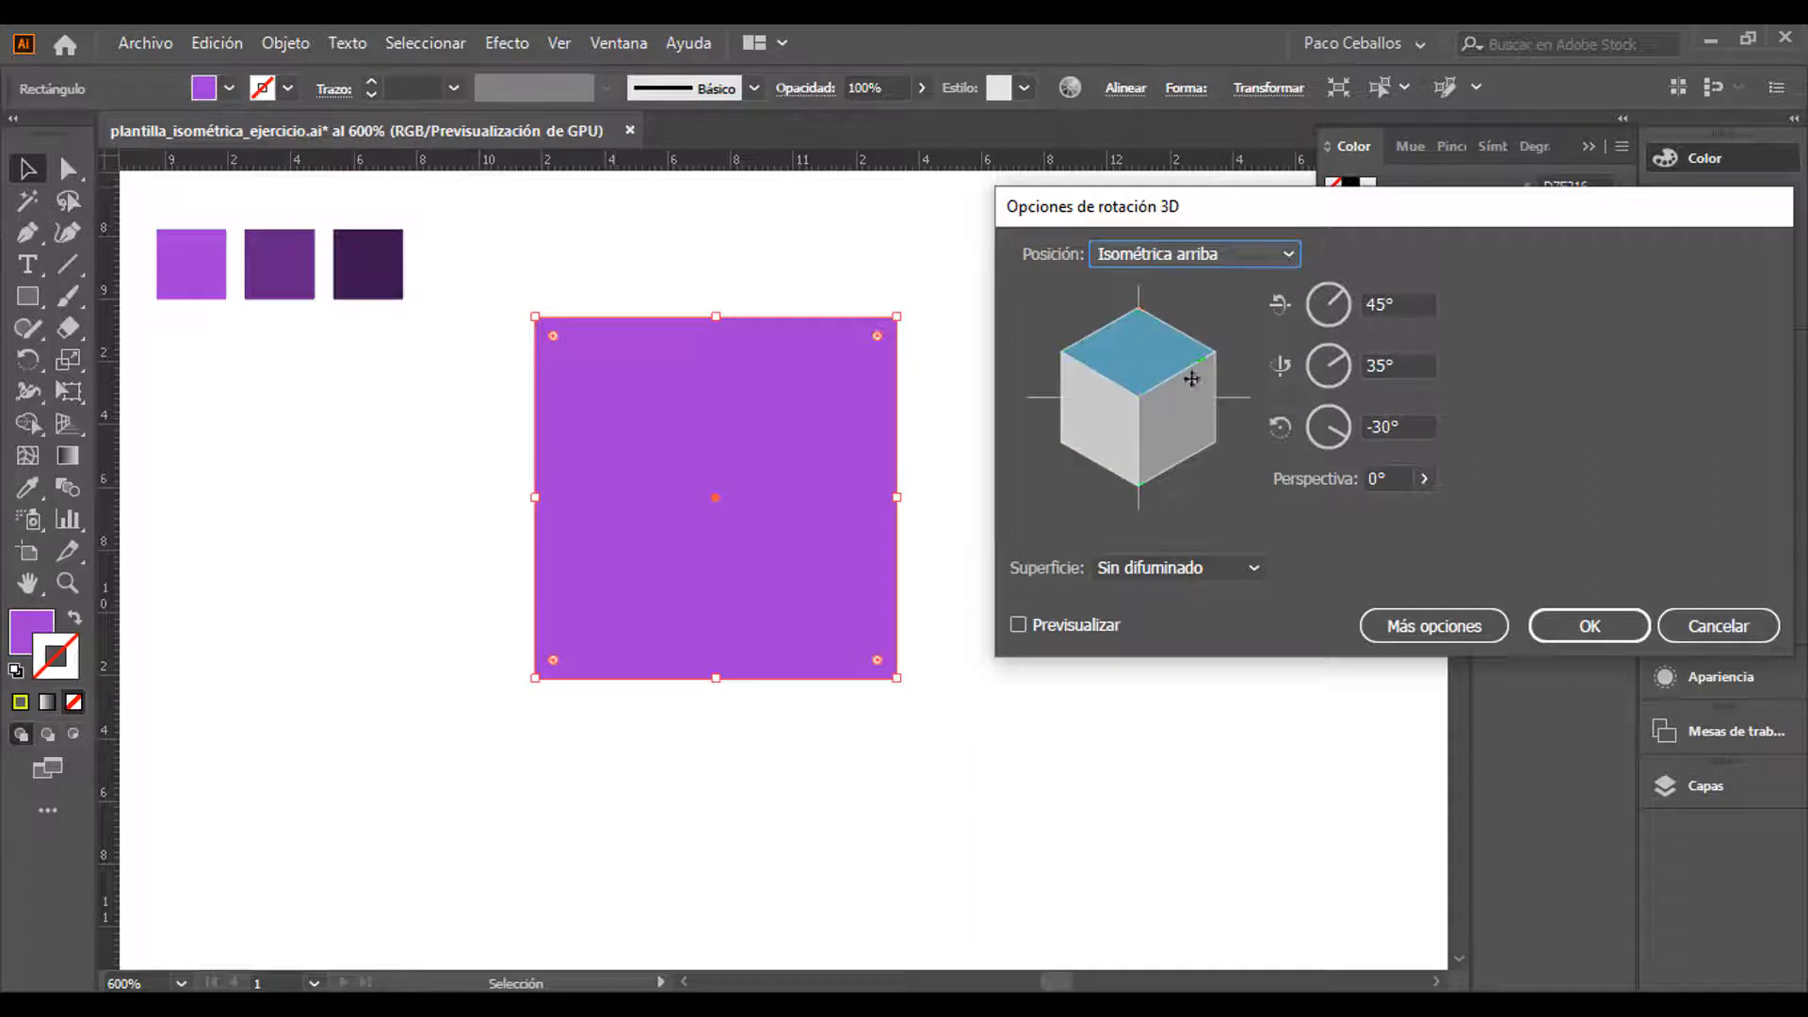
{"action": "left_click", "coordinate": [1018, 625]}
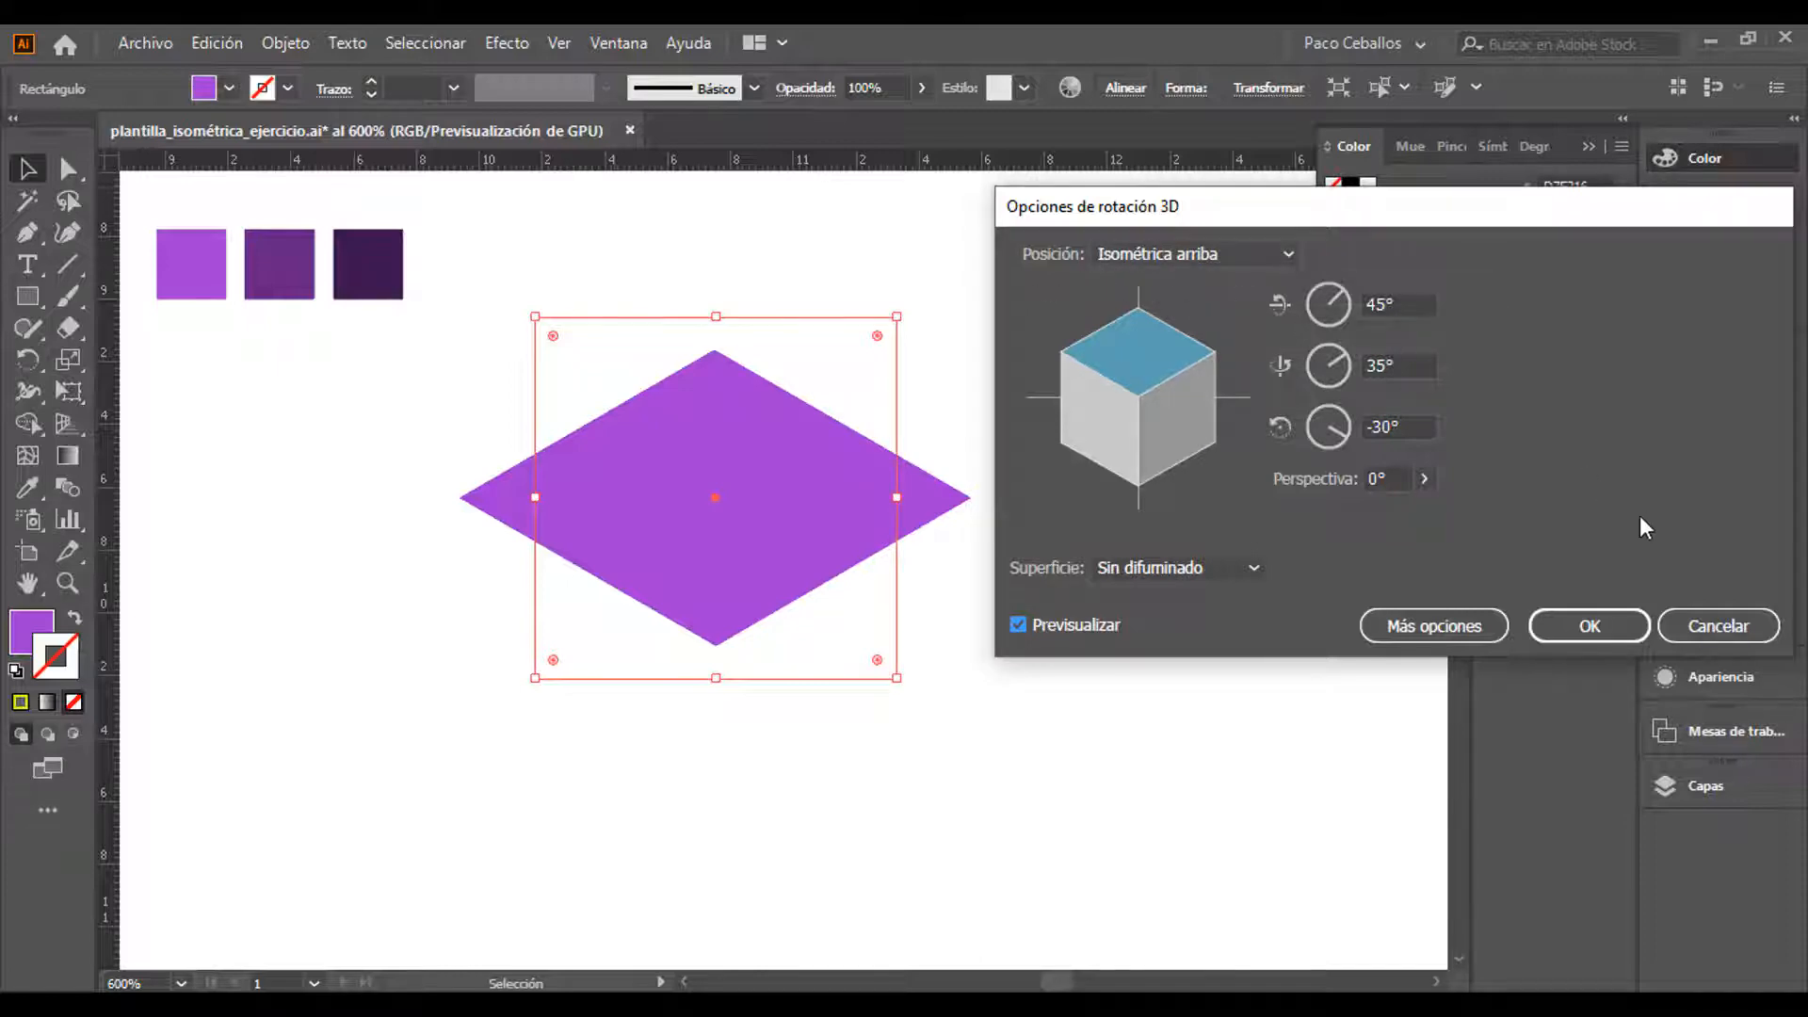
{"action": "left_click", "coordinate": [1695, 627]}
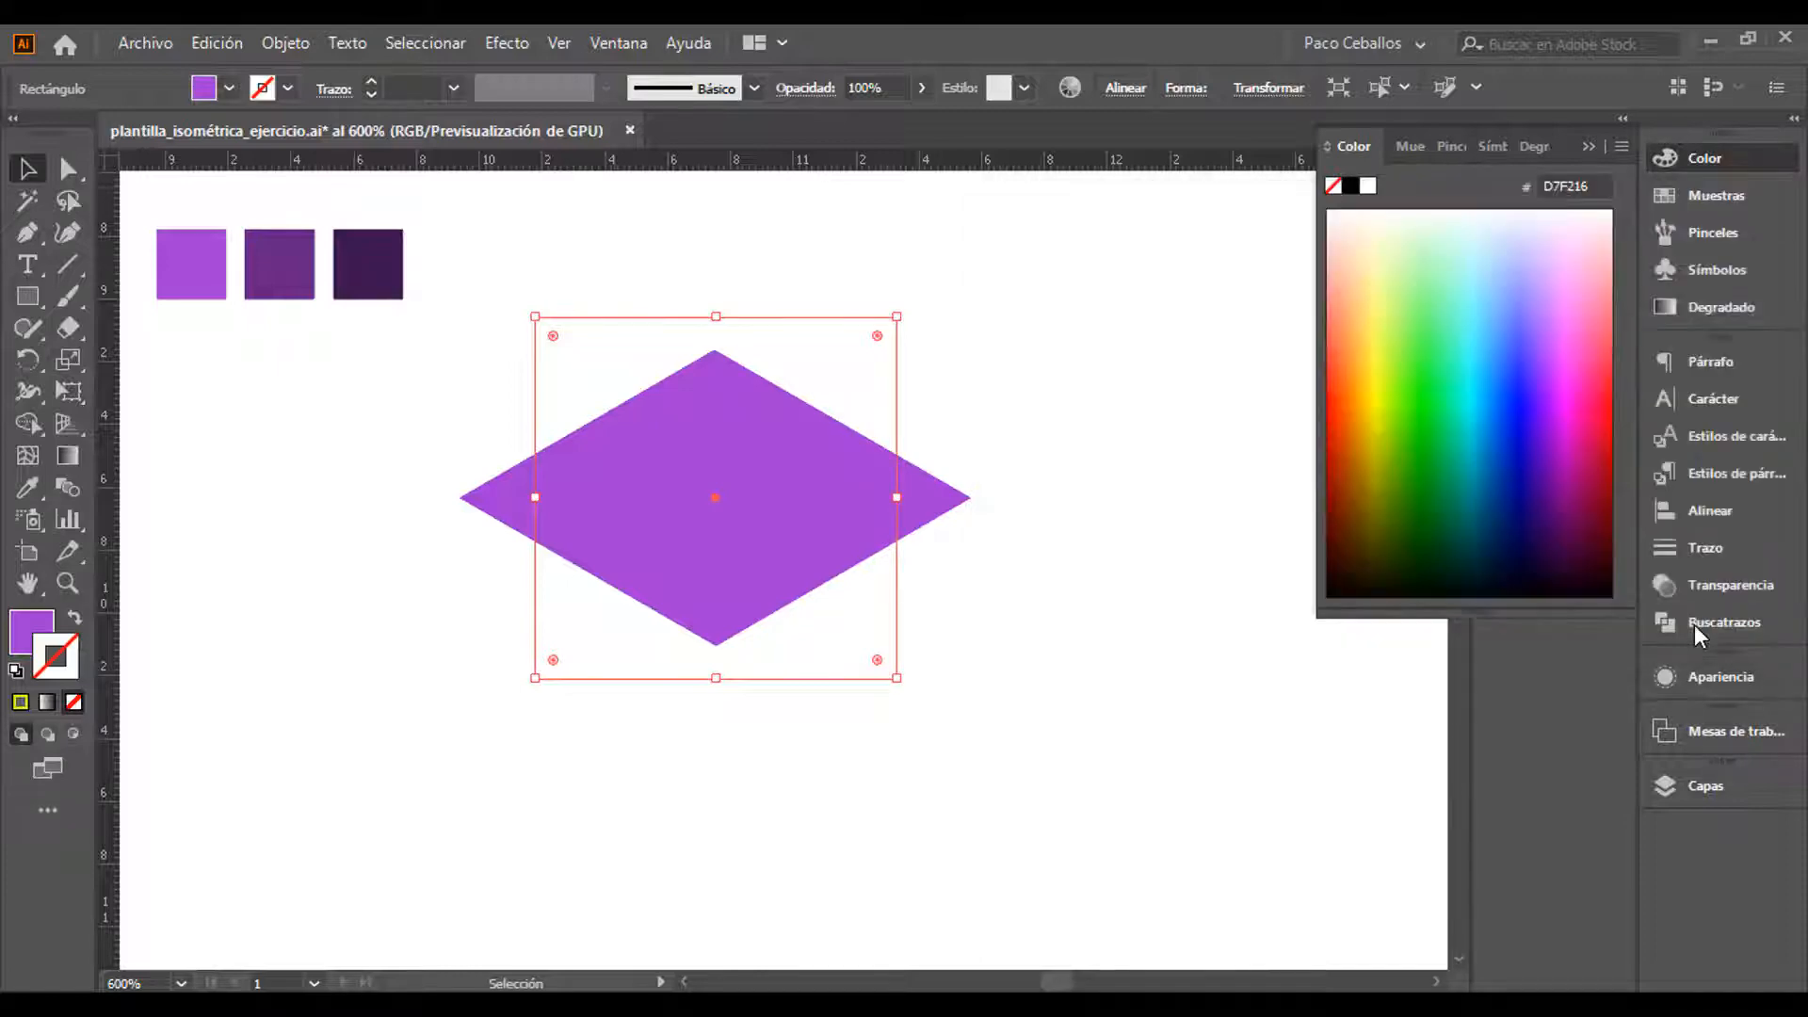
{"action": "key", "text": "ctrl+z"}
Reposition the large square slightly and preview a 3D Extrude & Bevel effect on it with the Isométrica izquierda position
{"action": "left_click_drag", "start_coordinate": [707, 618], "coordinate": [782, 557]}
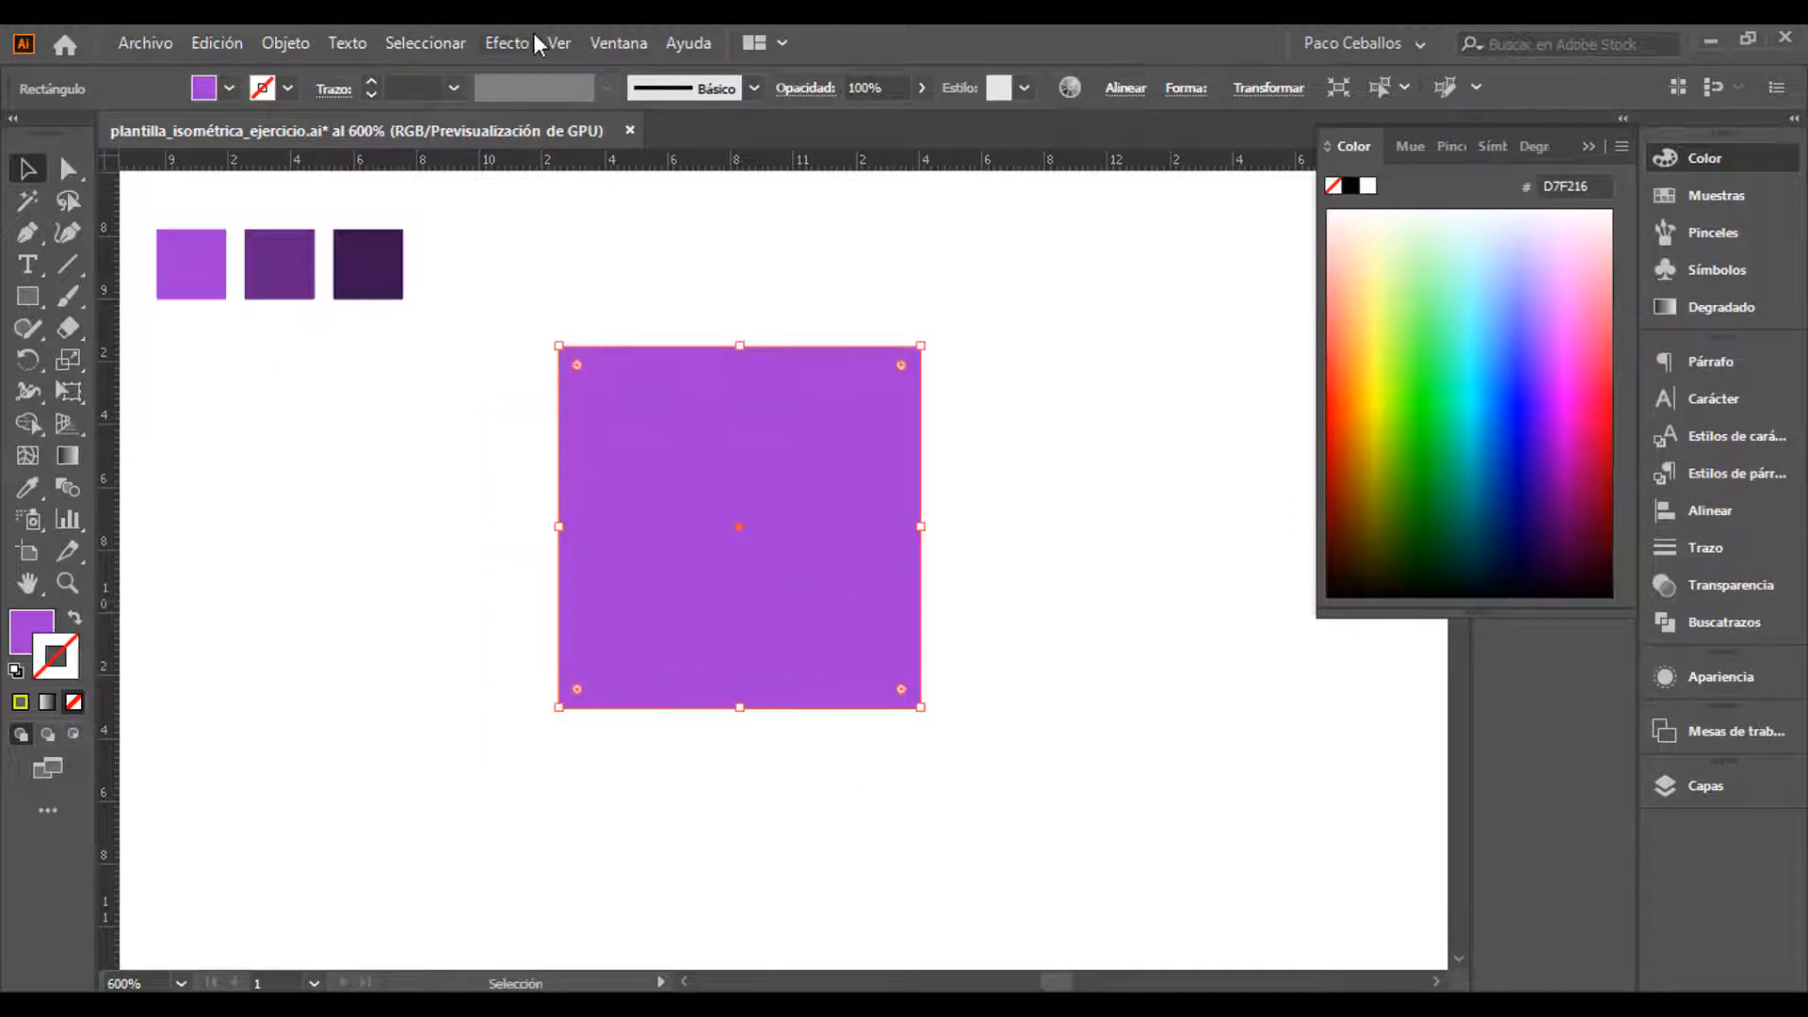
{"action": "left_click", "coordinate": [534, 43]}
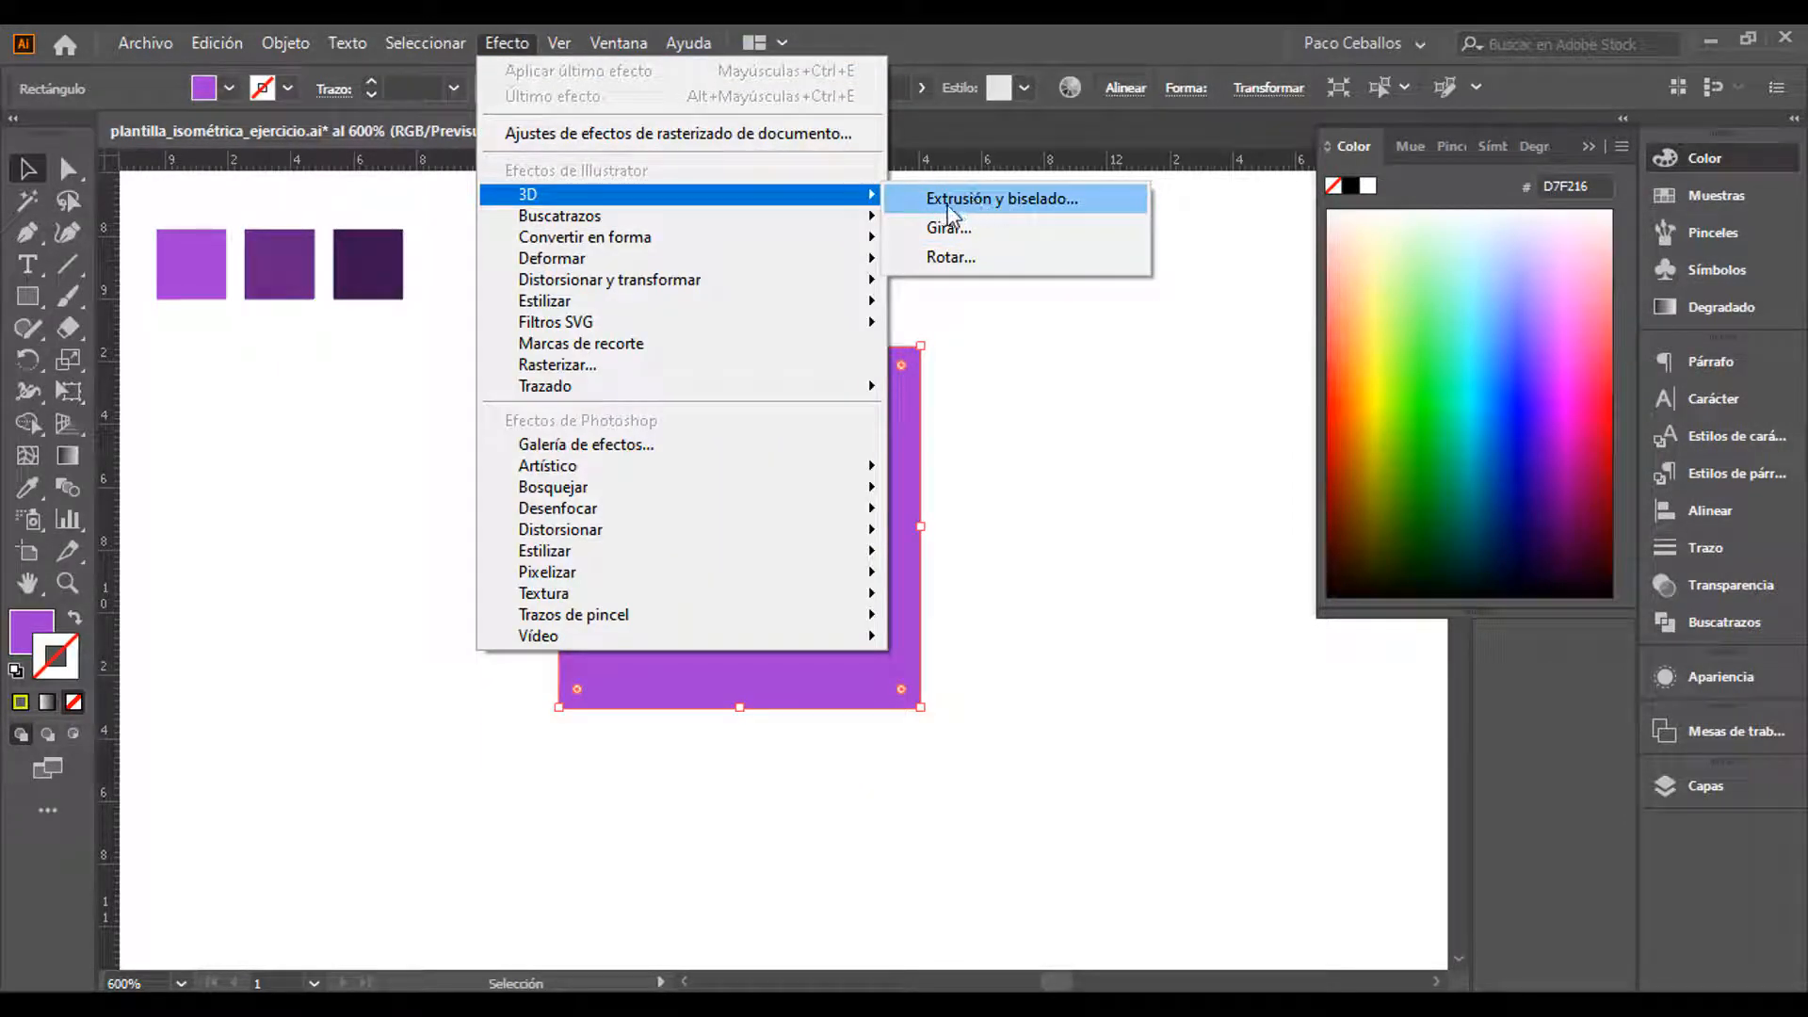
{"action": "left_click", "coordinate": [945, 200]}
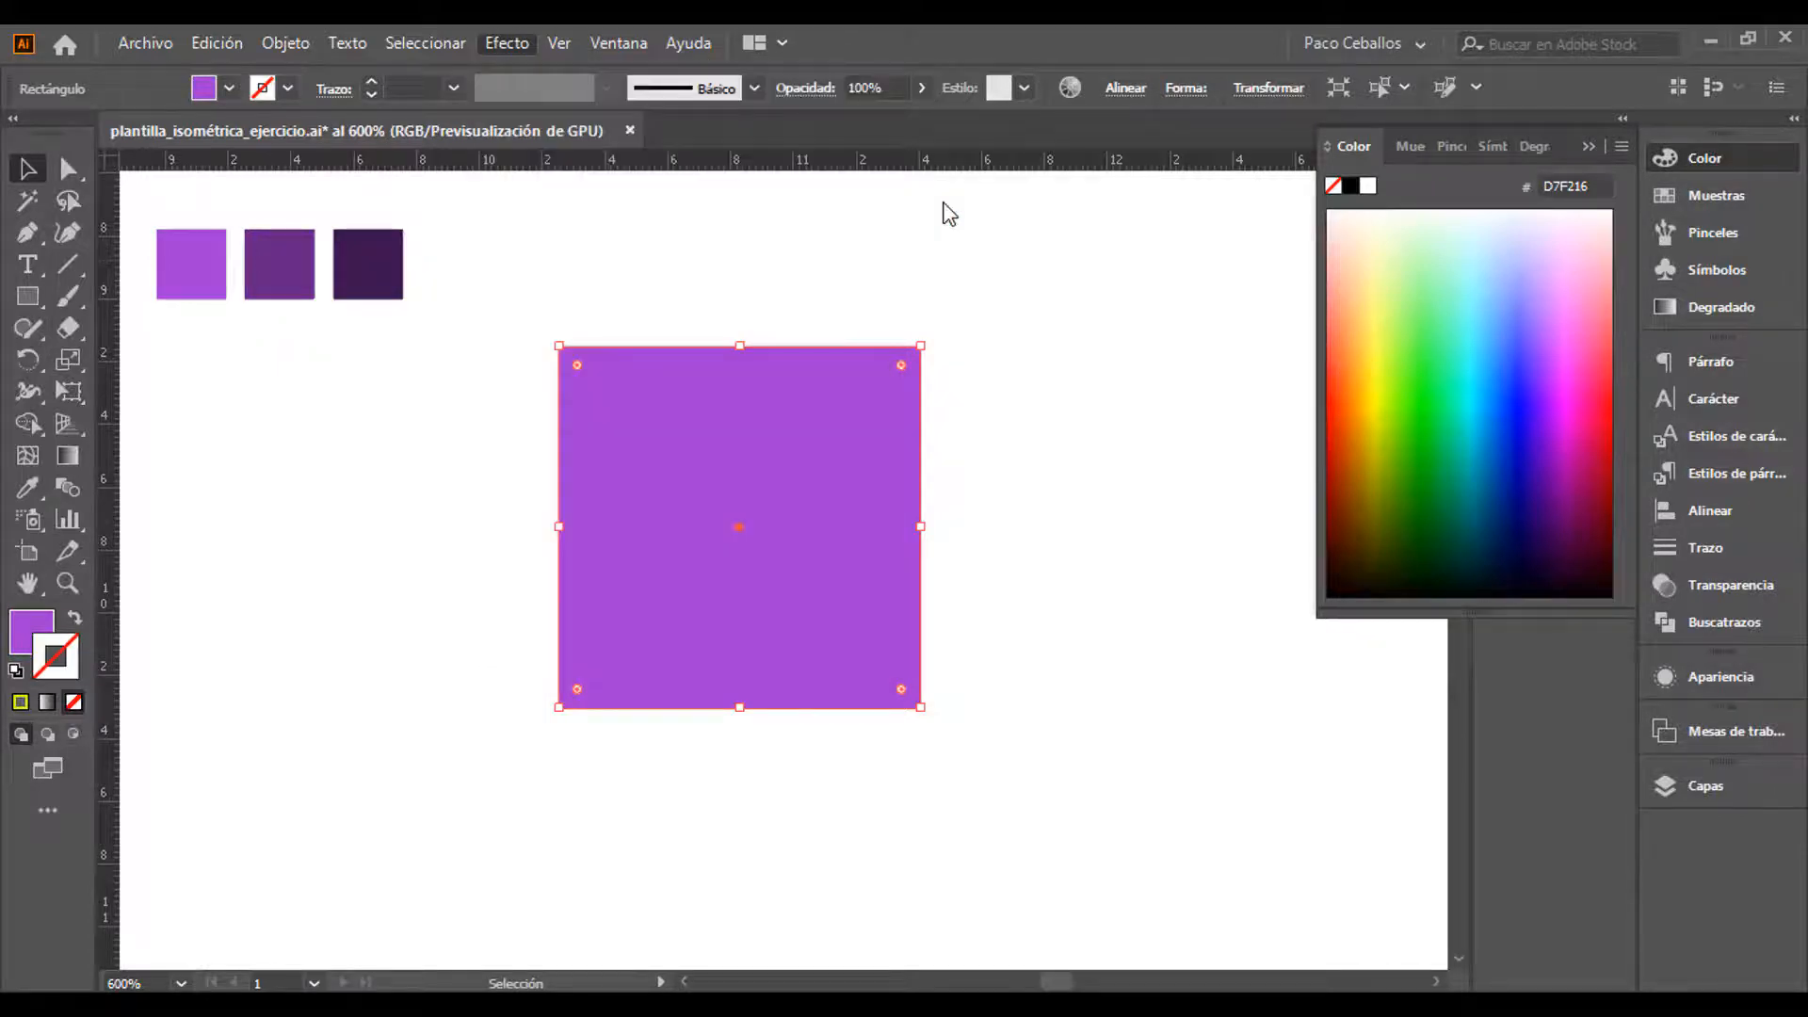
{"action": "left_click", "coordinate": [1291, 254]}
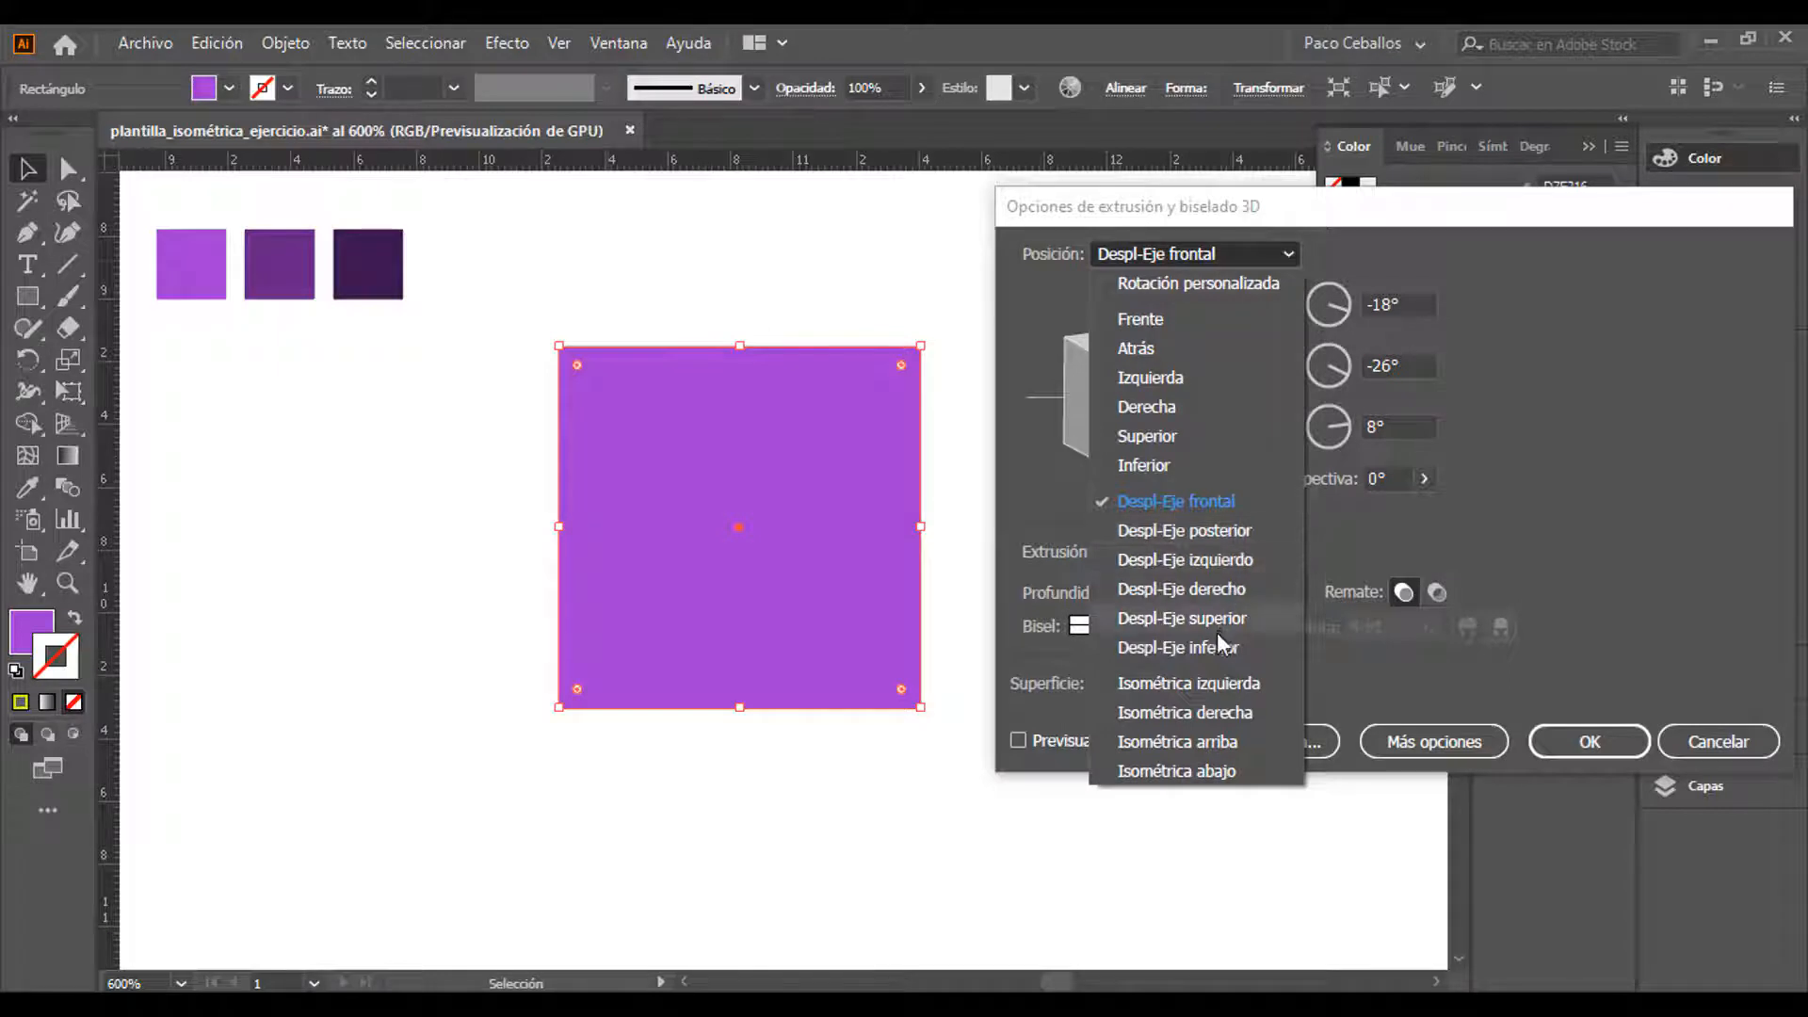
{"action": "left_click", "coordinate": [1134, 686]}
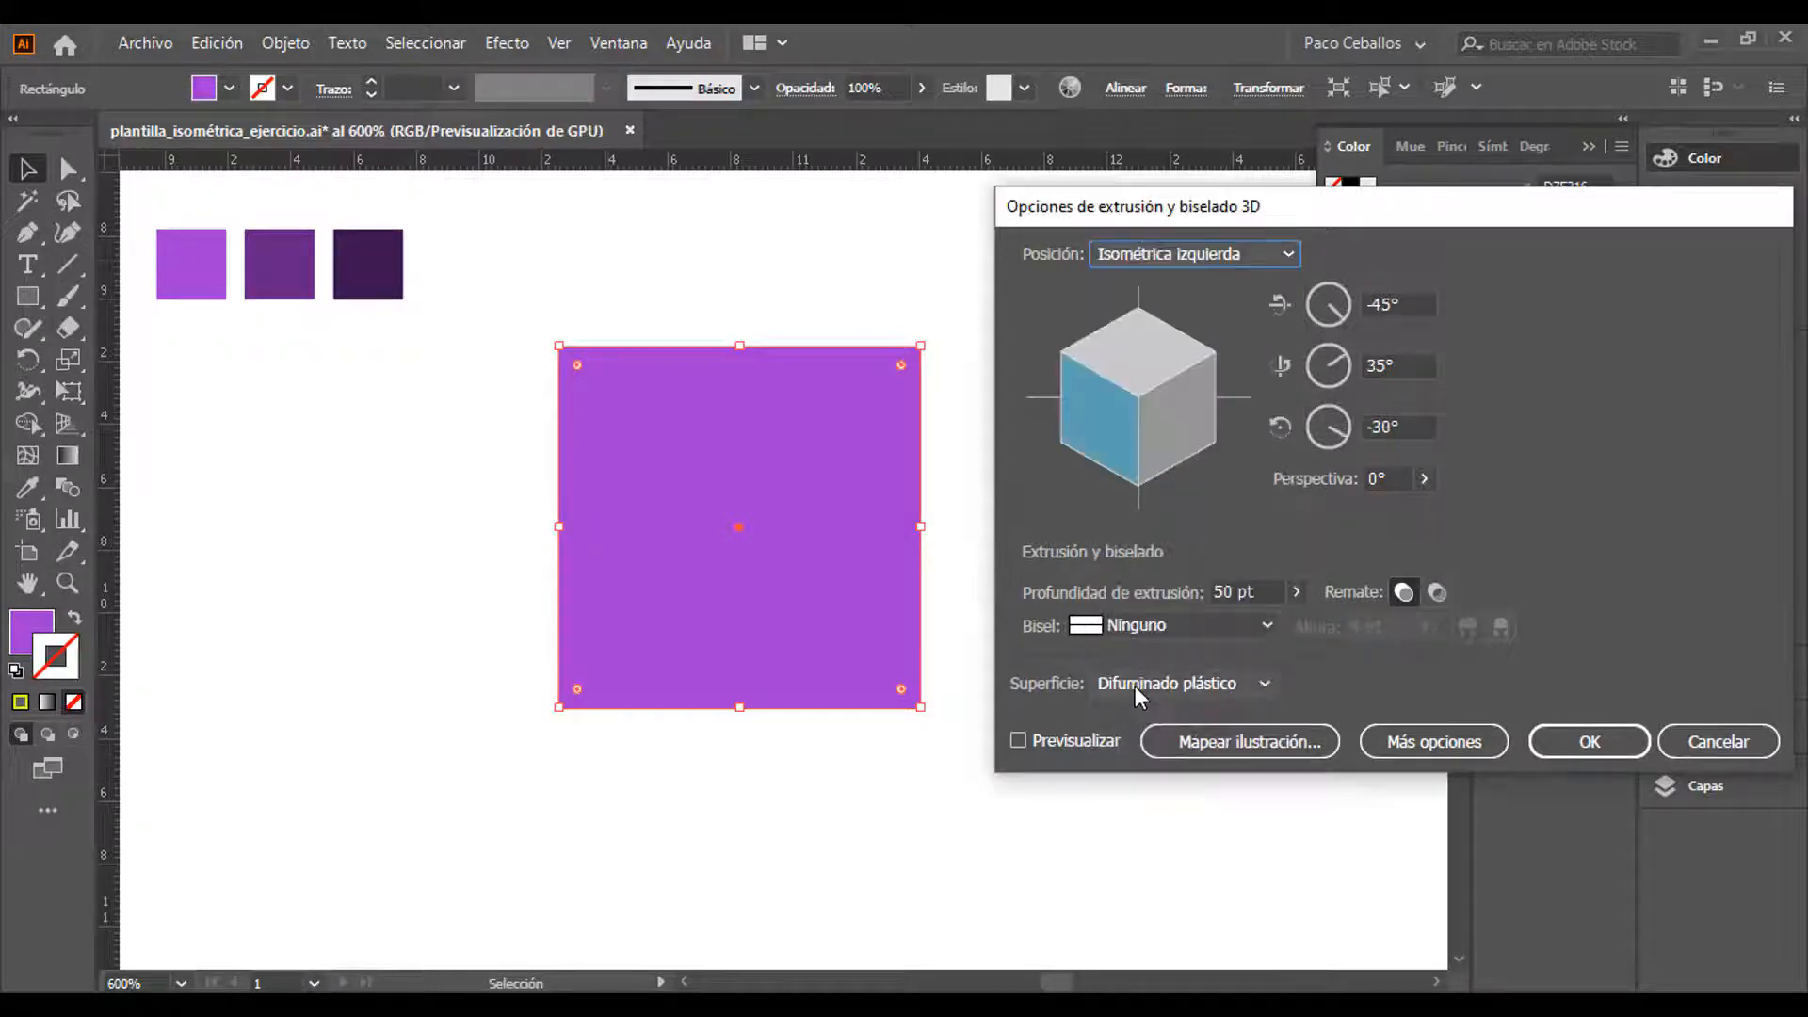
{"action": "left_click", "coordinate": [1018, 740]}
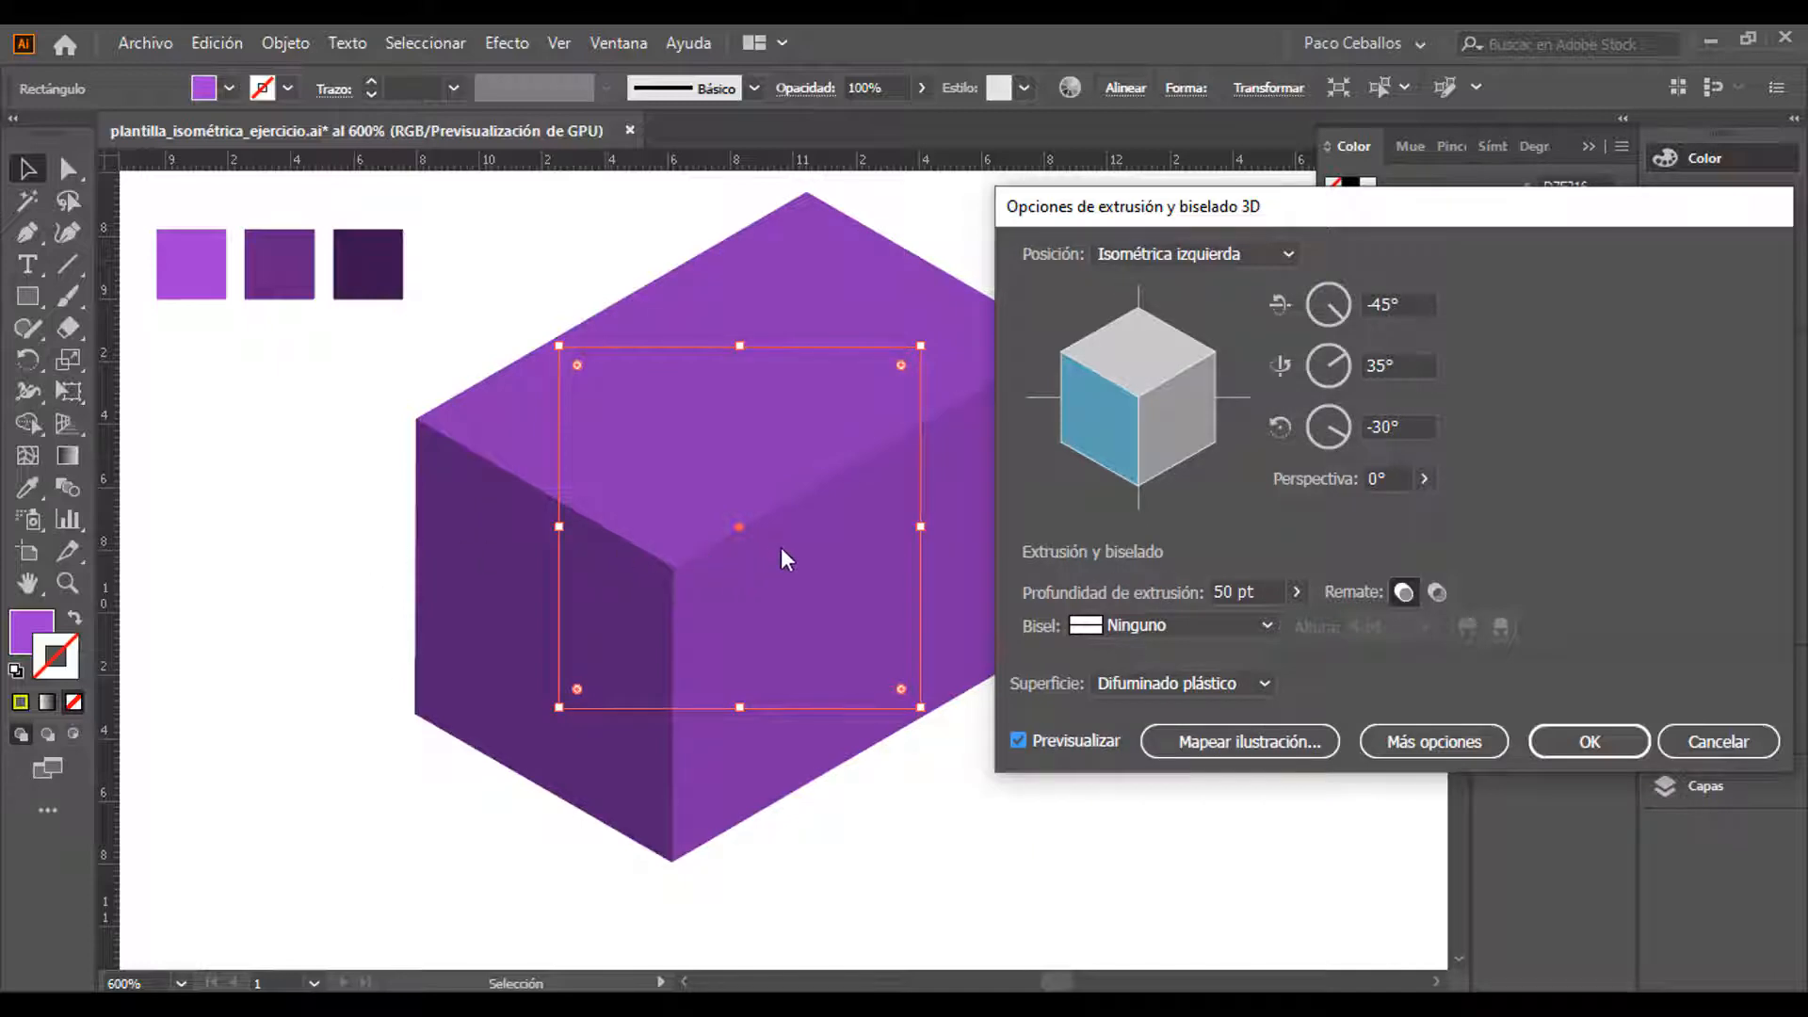
{"action": "left_click_drag", "start_coordinate": [1247, 206], "coordinate": [1343, 230]}
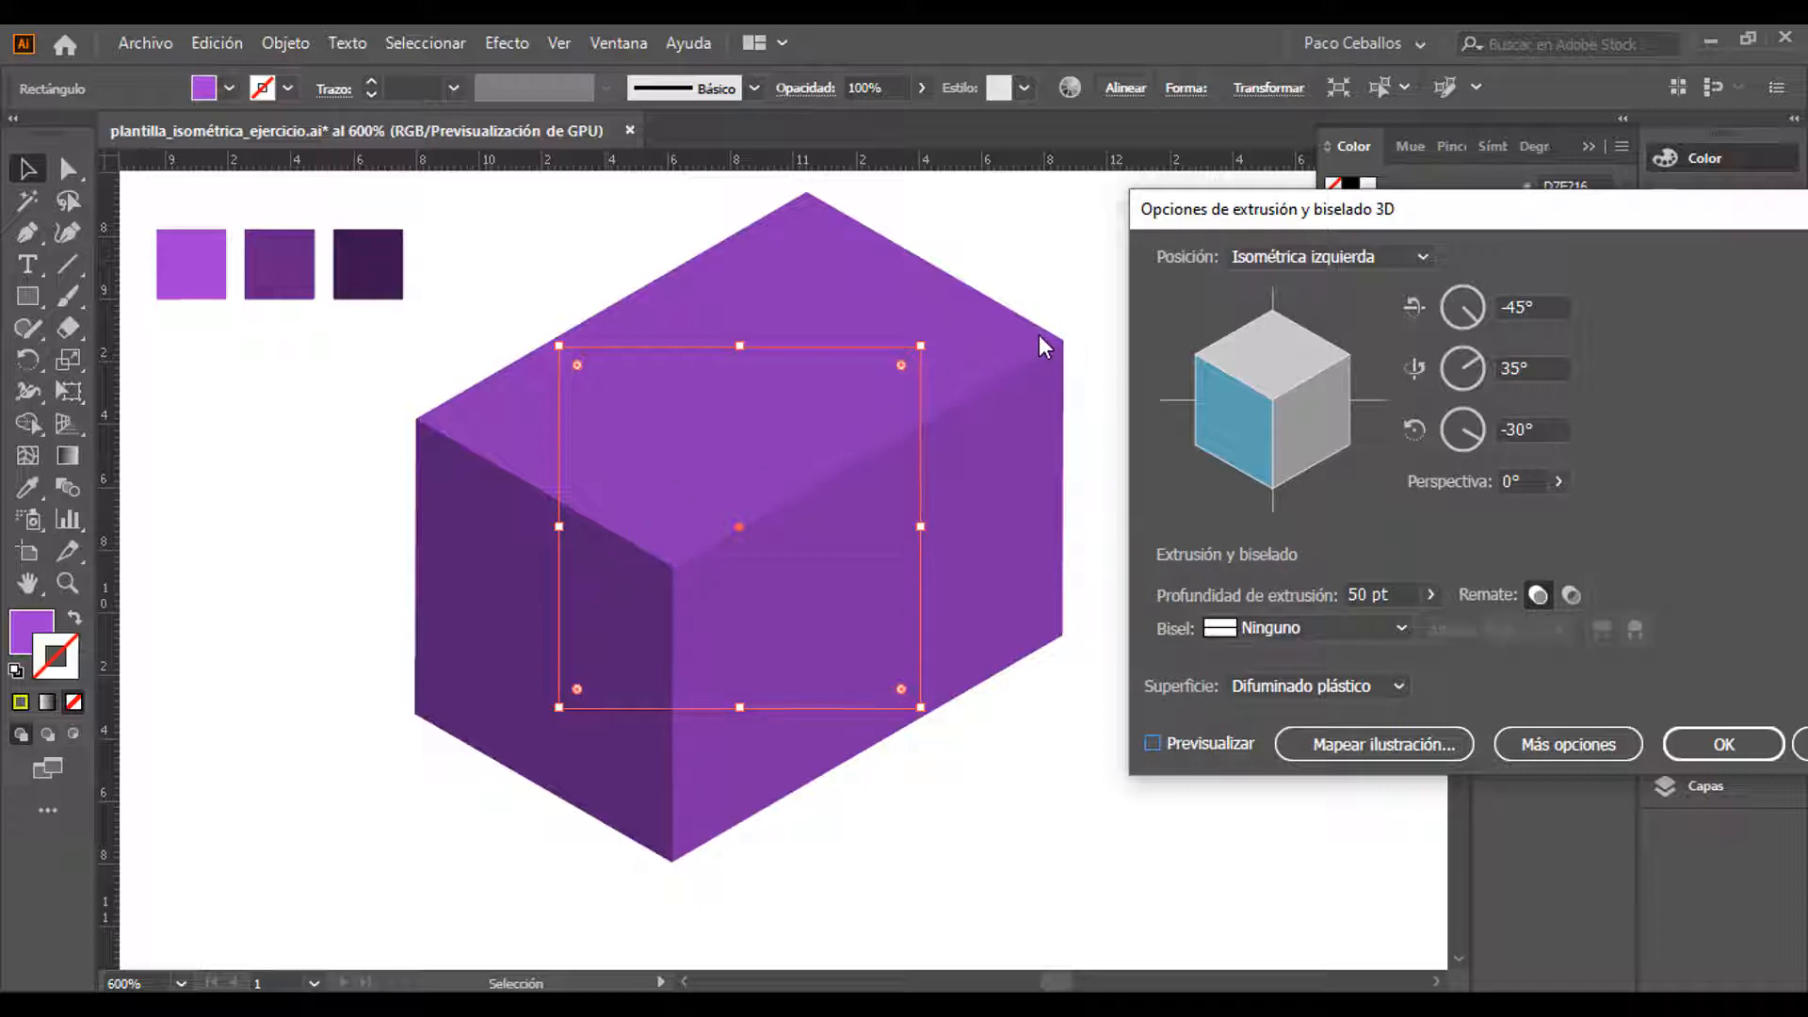
Try extrusion depths of 189 pt and 25 pt for the square with the preview on
{"action": "left_click", "coordinate": [1431, 595]}
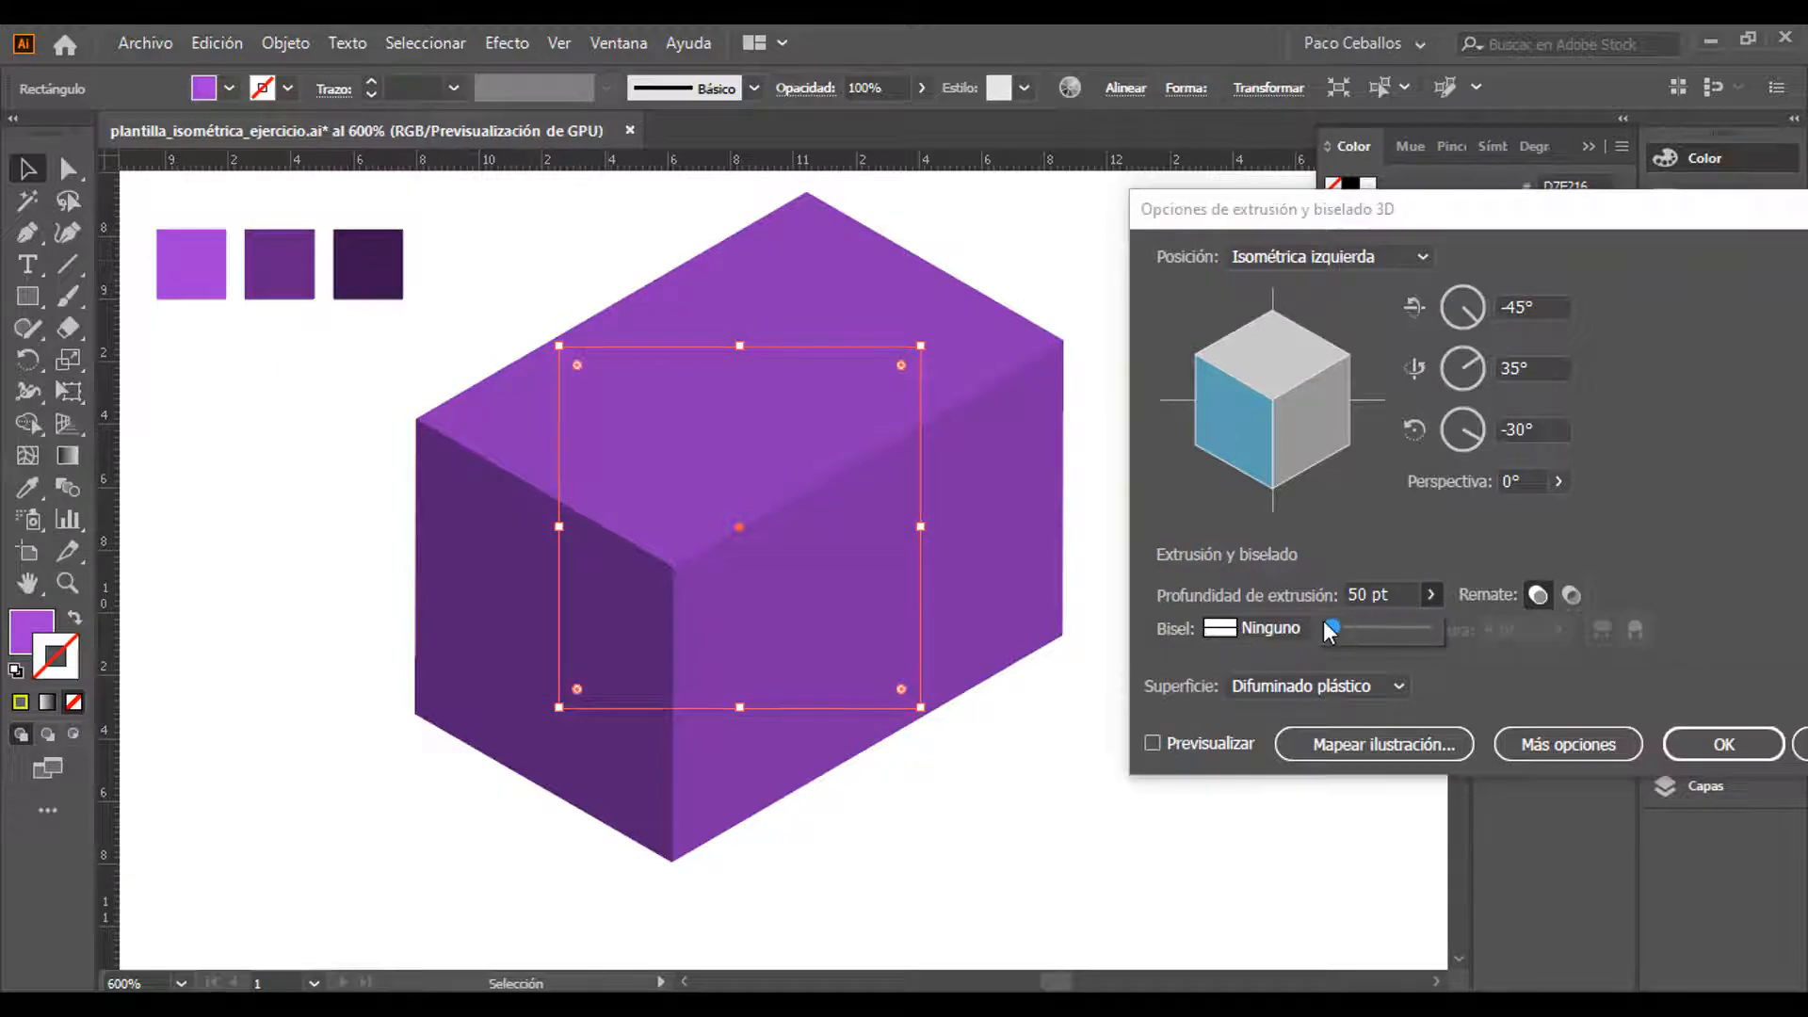
{"action": "left_click", "coordinate": [1152, 743]}
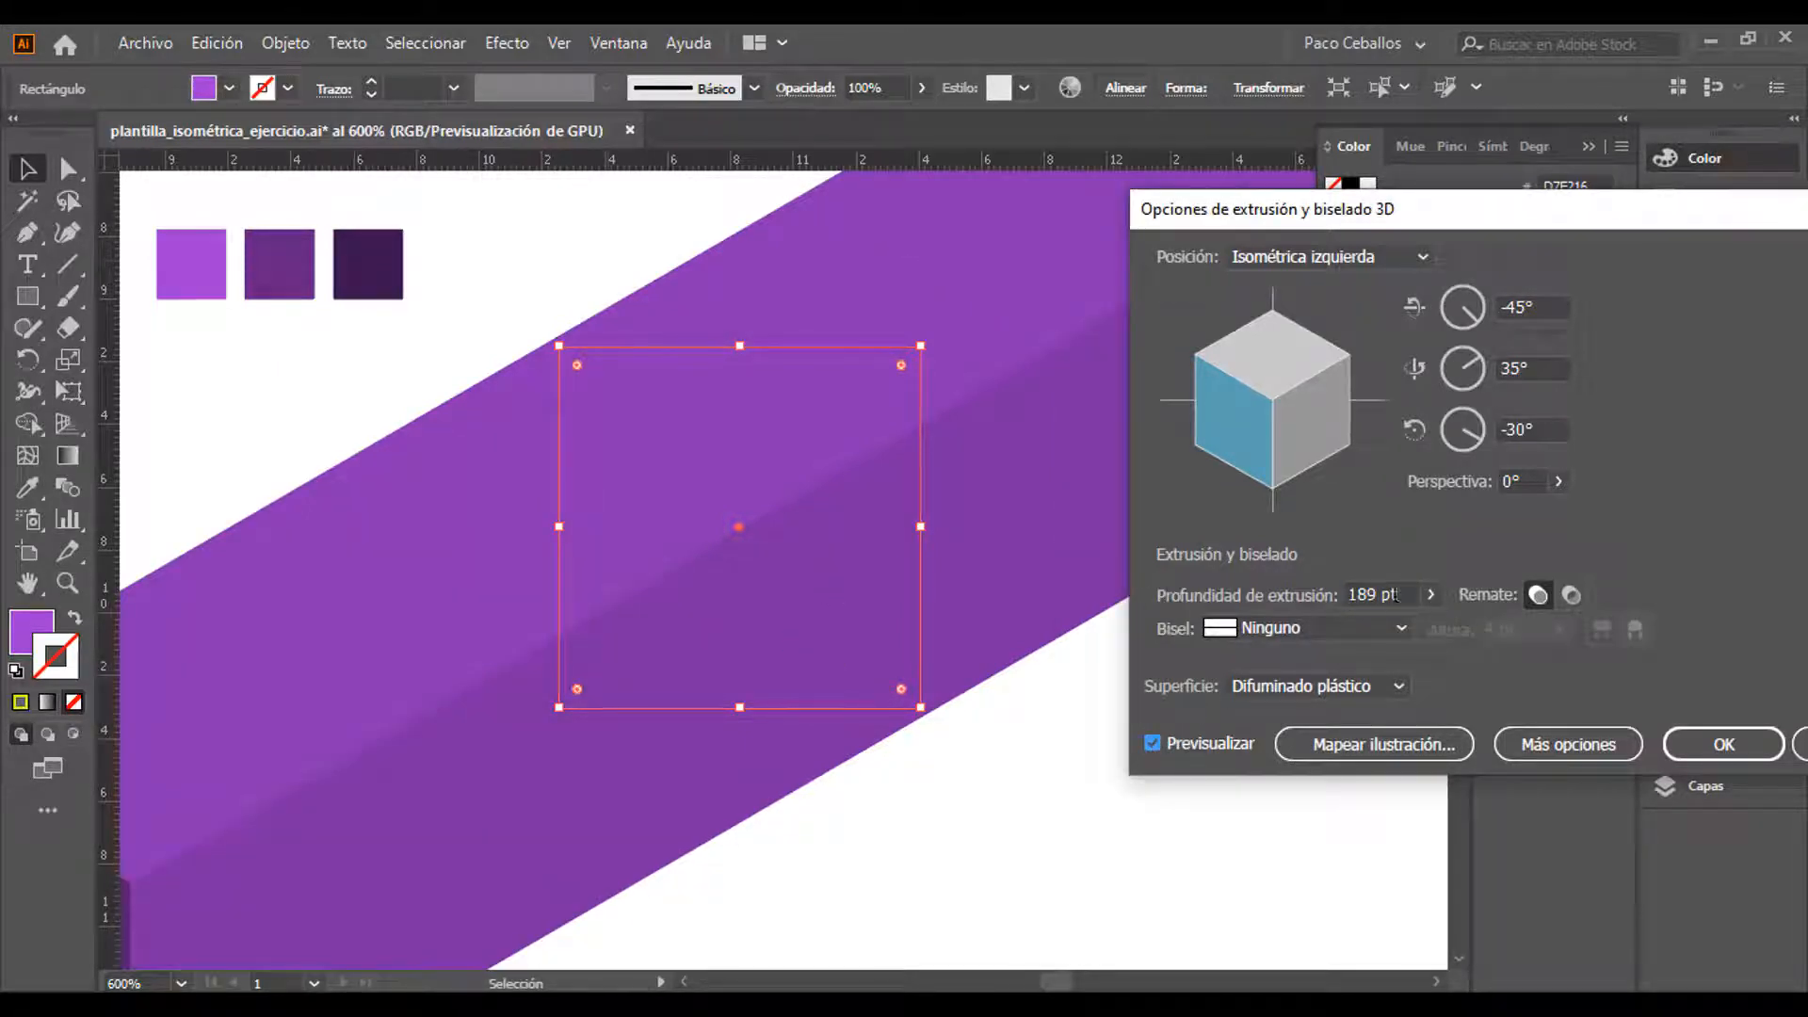
{"action": "double_click", "coordinate": [1370, 594]}
{"action": "type", "text": "25"}
{"action": "key", "text": "Tab"}
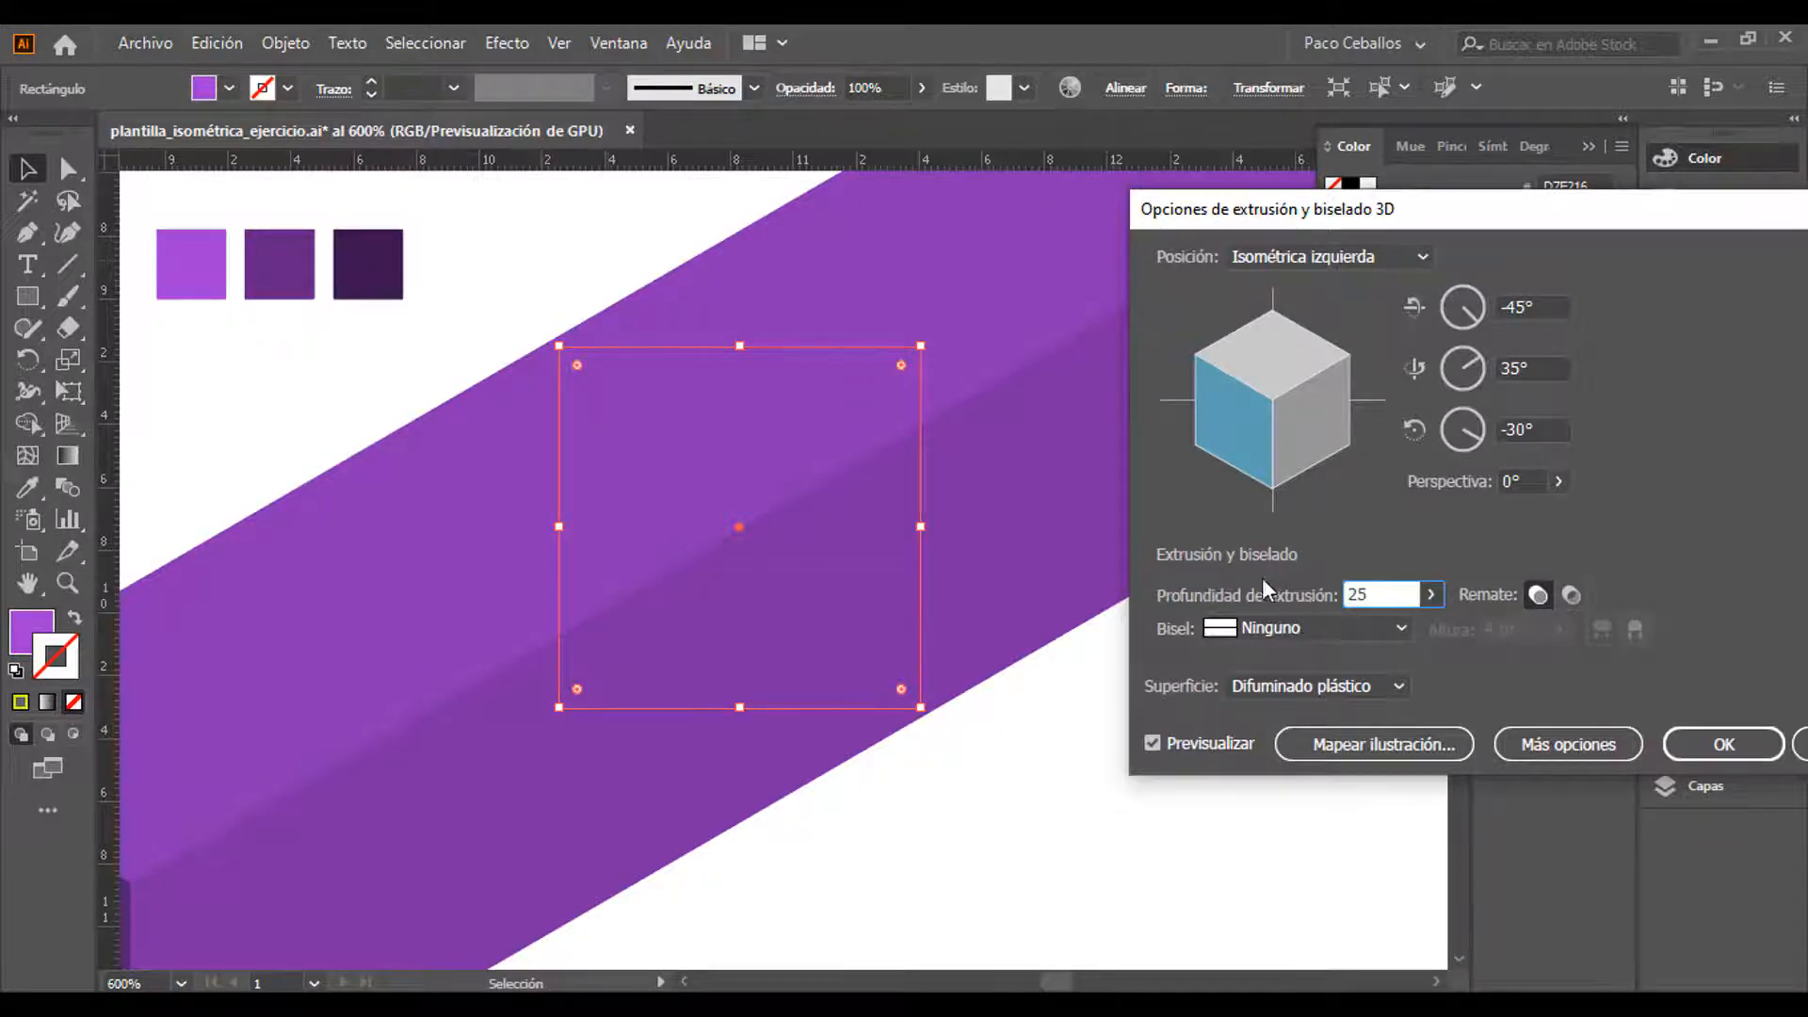
Set the extrusion depth to 30 pt and apply the 3D effect to form a cube
{"action": "double_click", "coordinate": [1399, 591]}
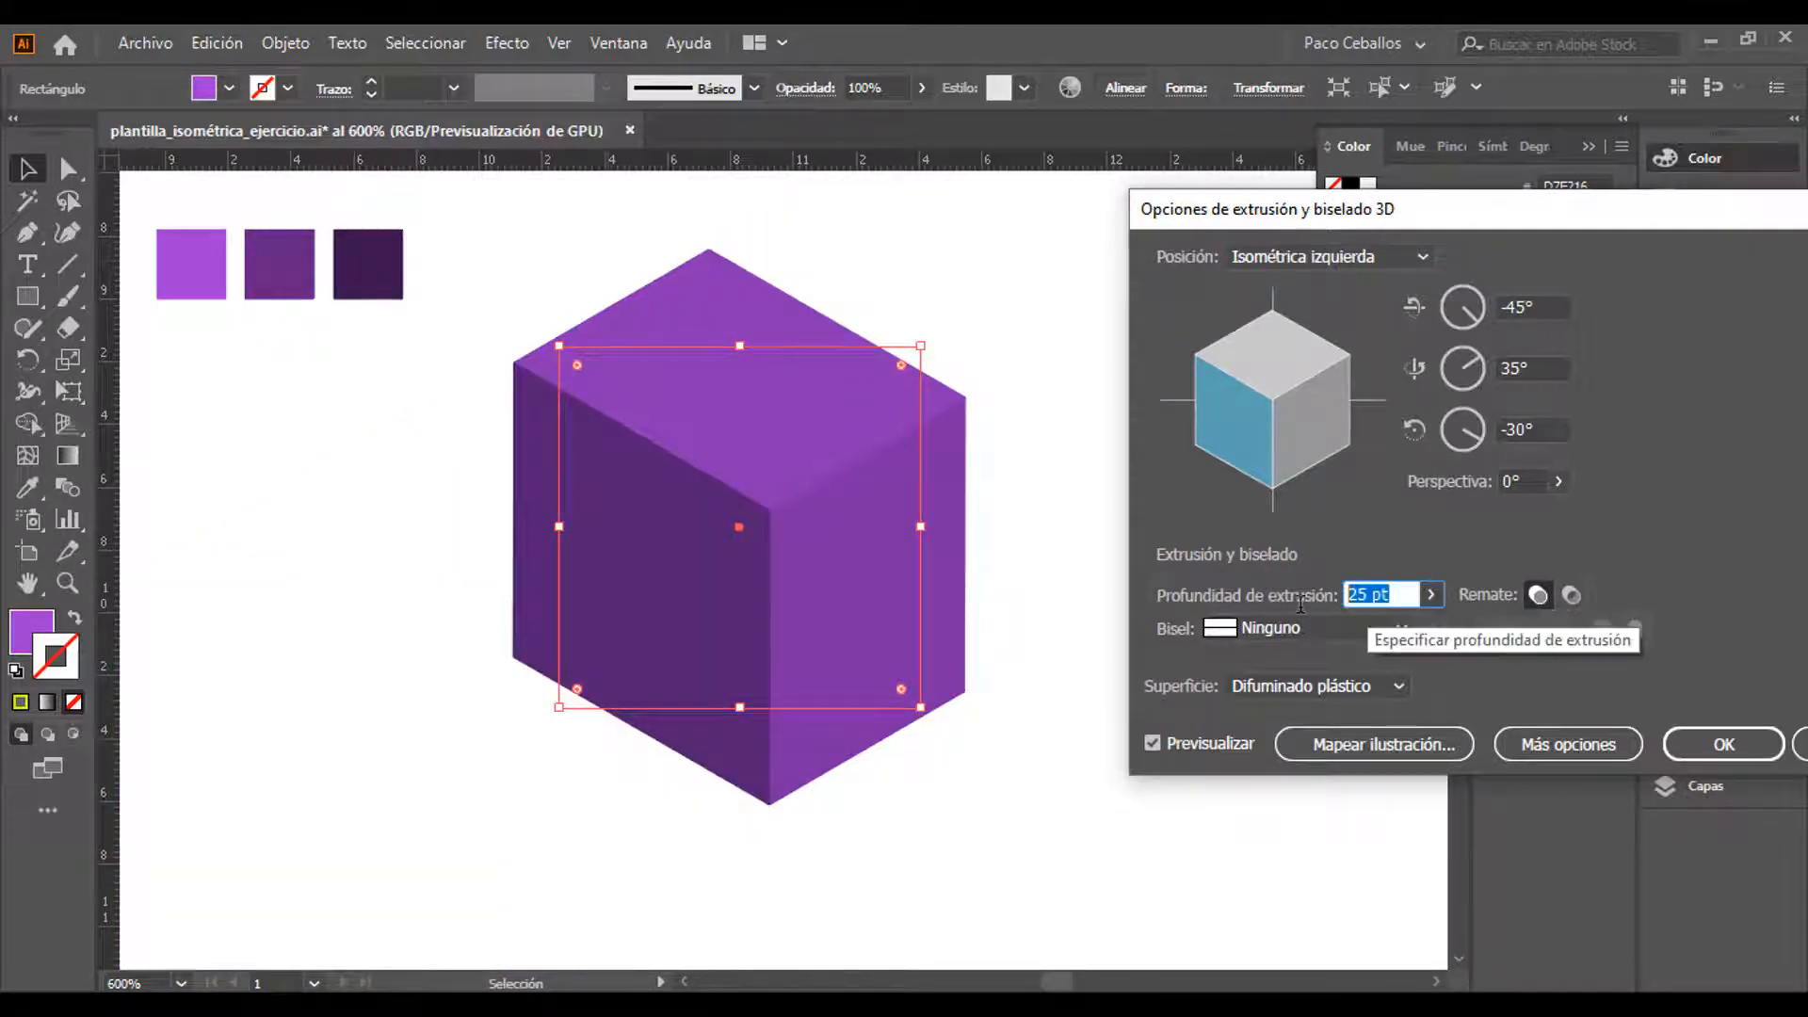
{"action": "type", "text": "30"}
{"action": "key", "text": "Tab"}
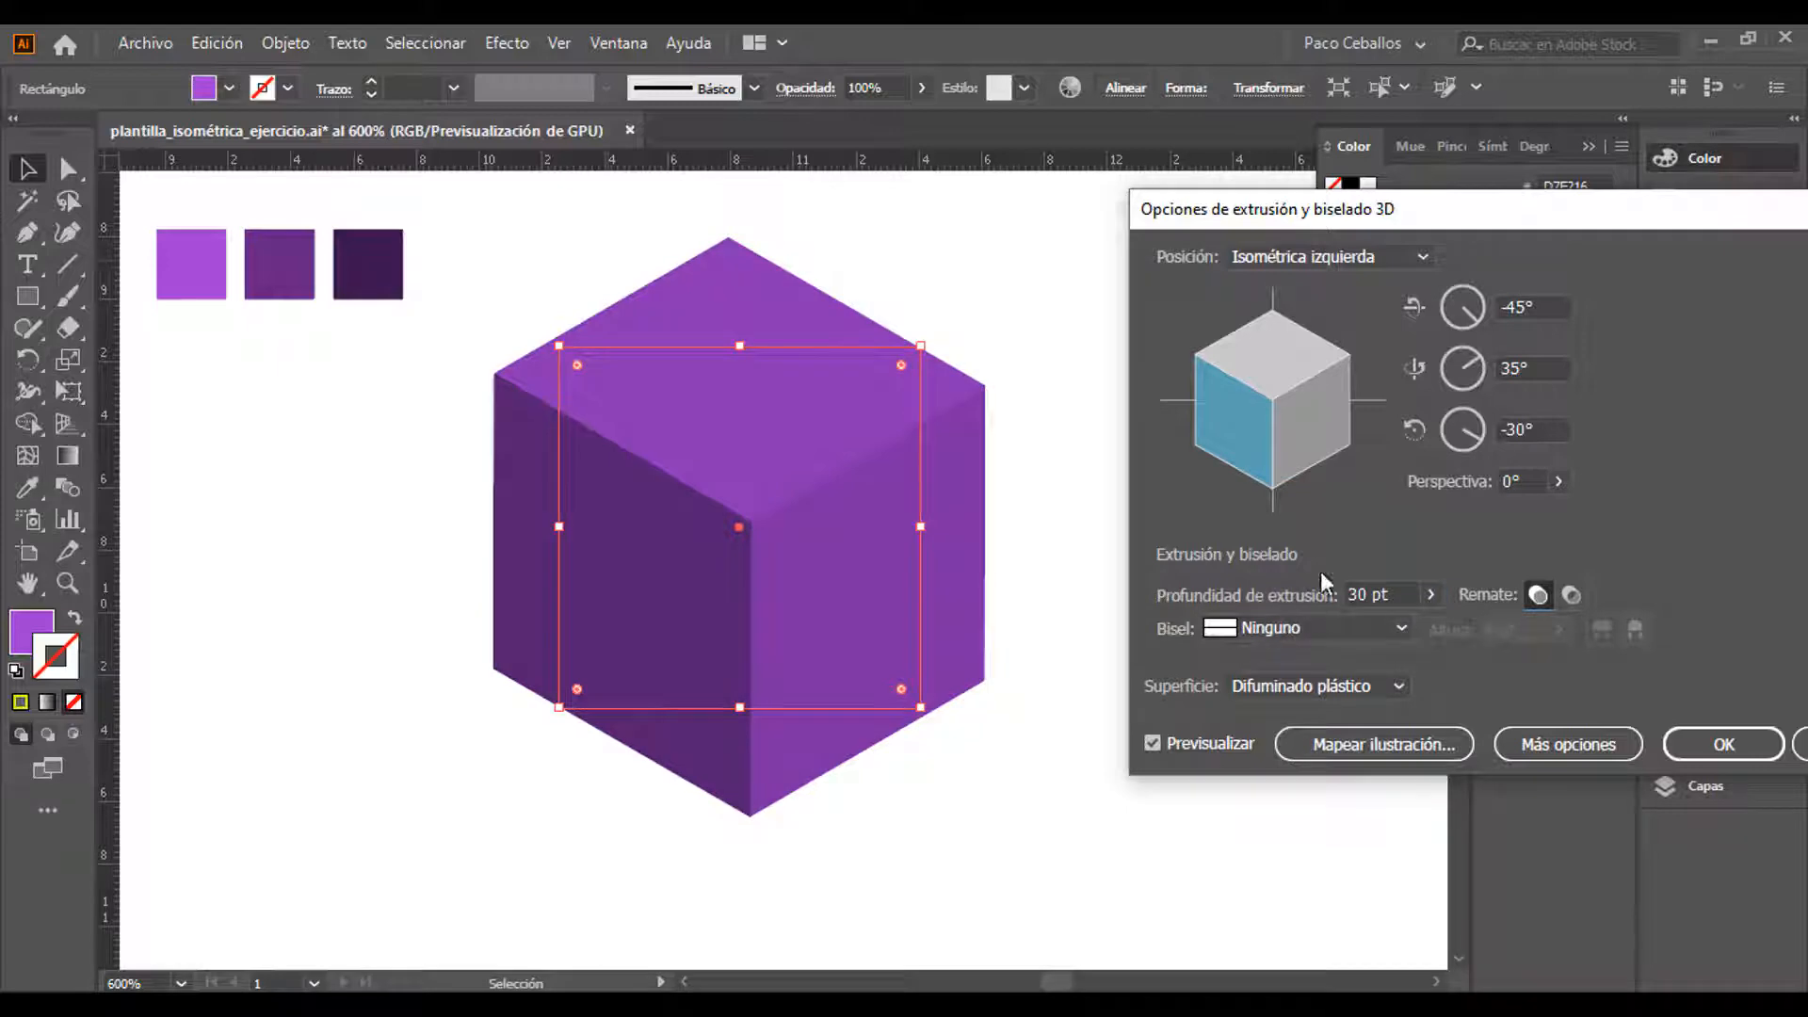
{"action": "left_click_drag", "start_coordinate": [1476, 205], "coordinate": [1376, 130]}
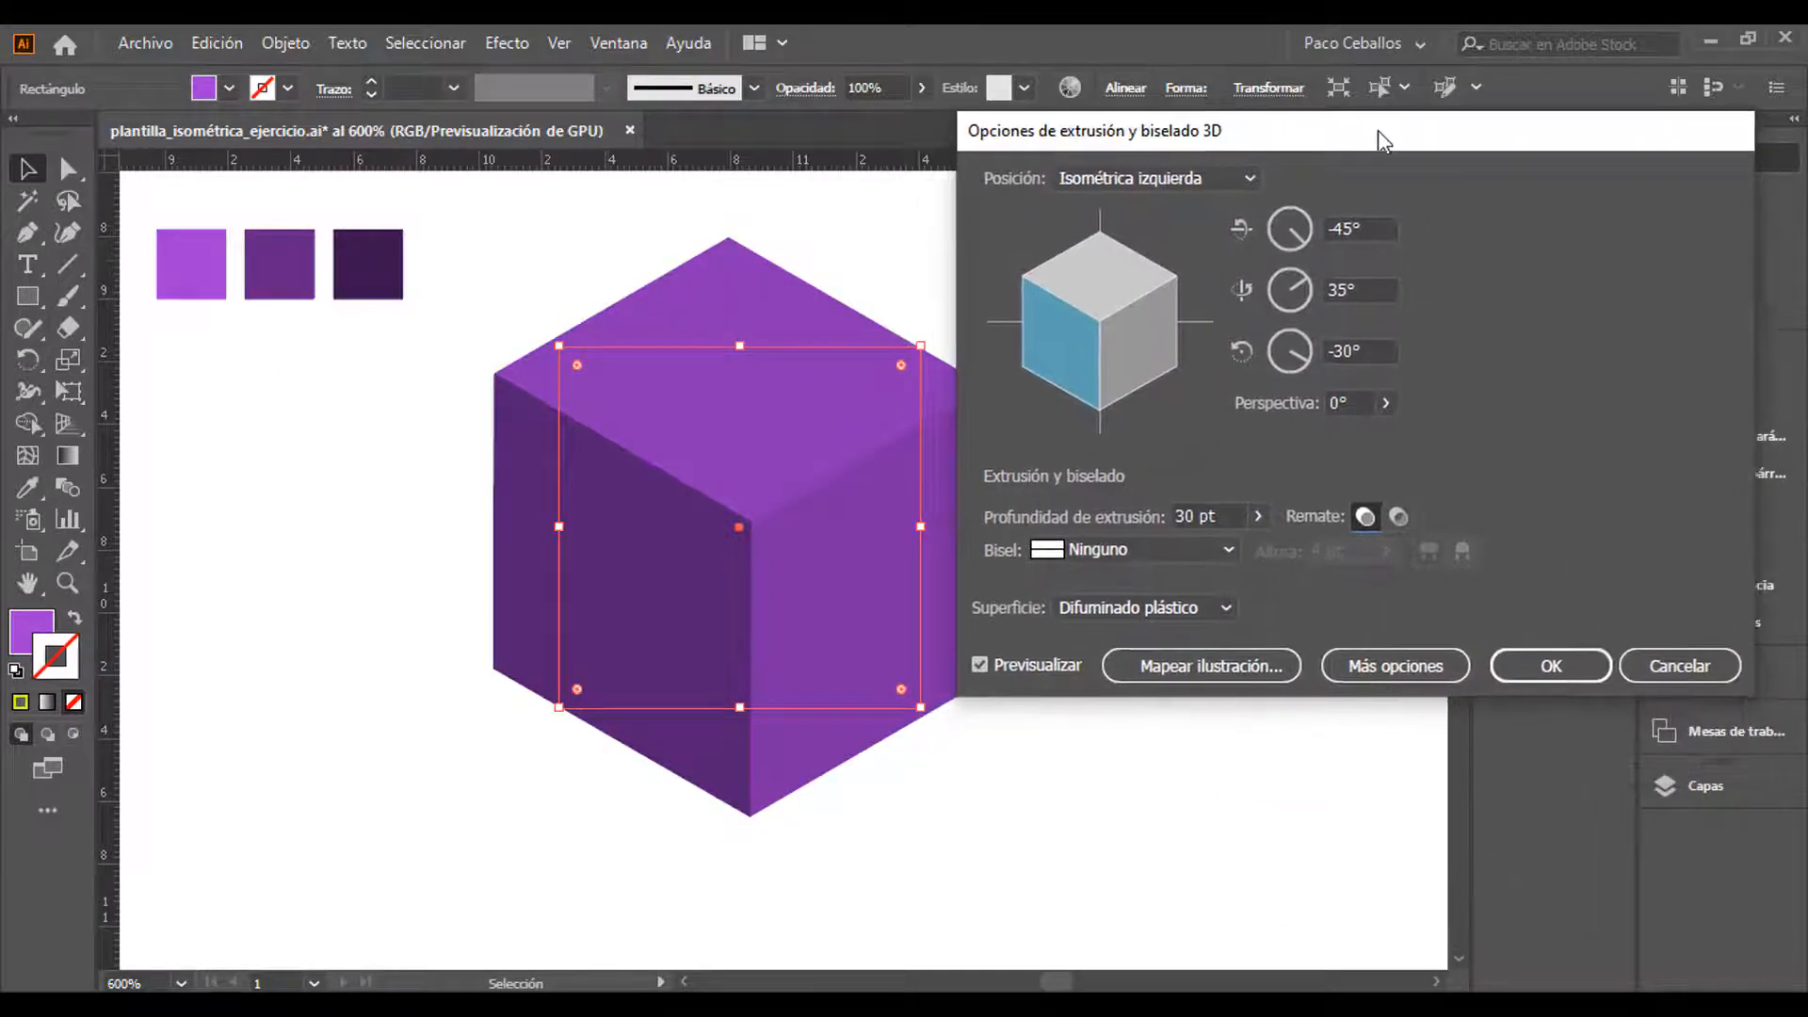
{"action": "left_click", "coordinate": [1535, 671]}
Show the isometric guides and shift the extruded cube so its right edge lies on a vertical guide
{"action": "left_click", "coordinate": [1072, 737]}
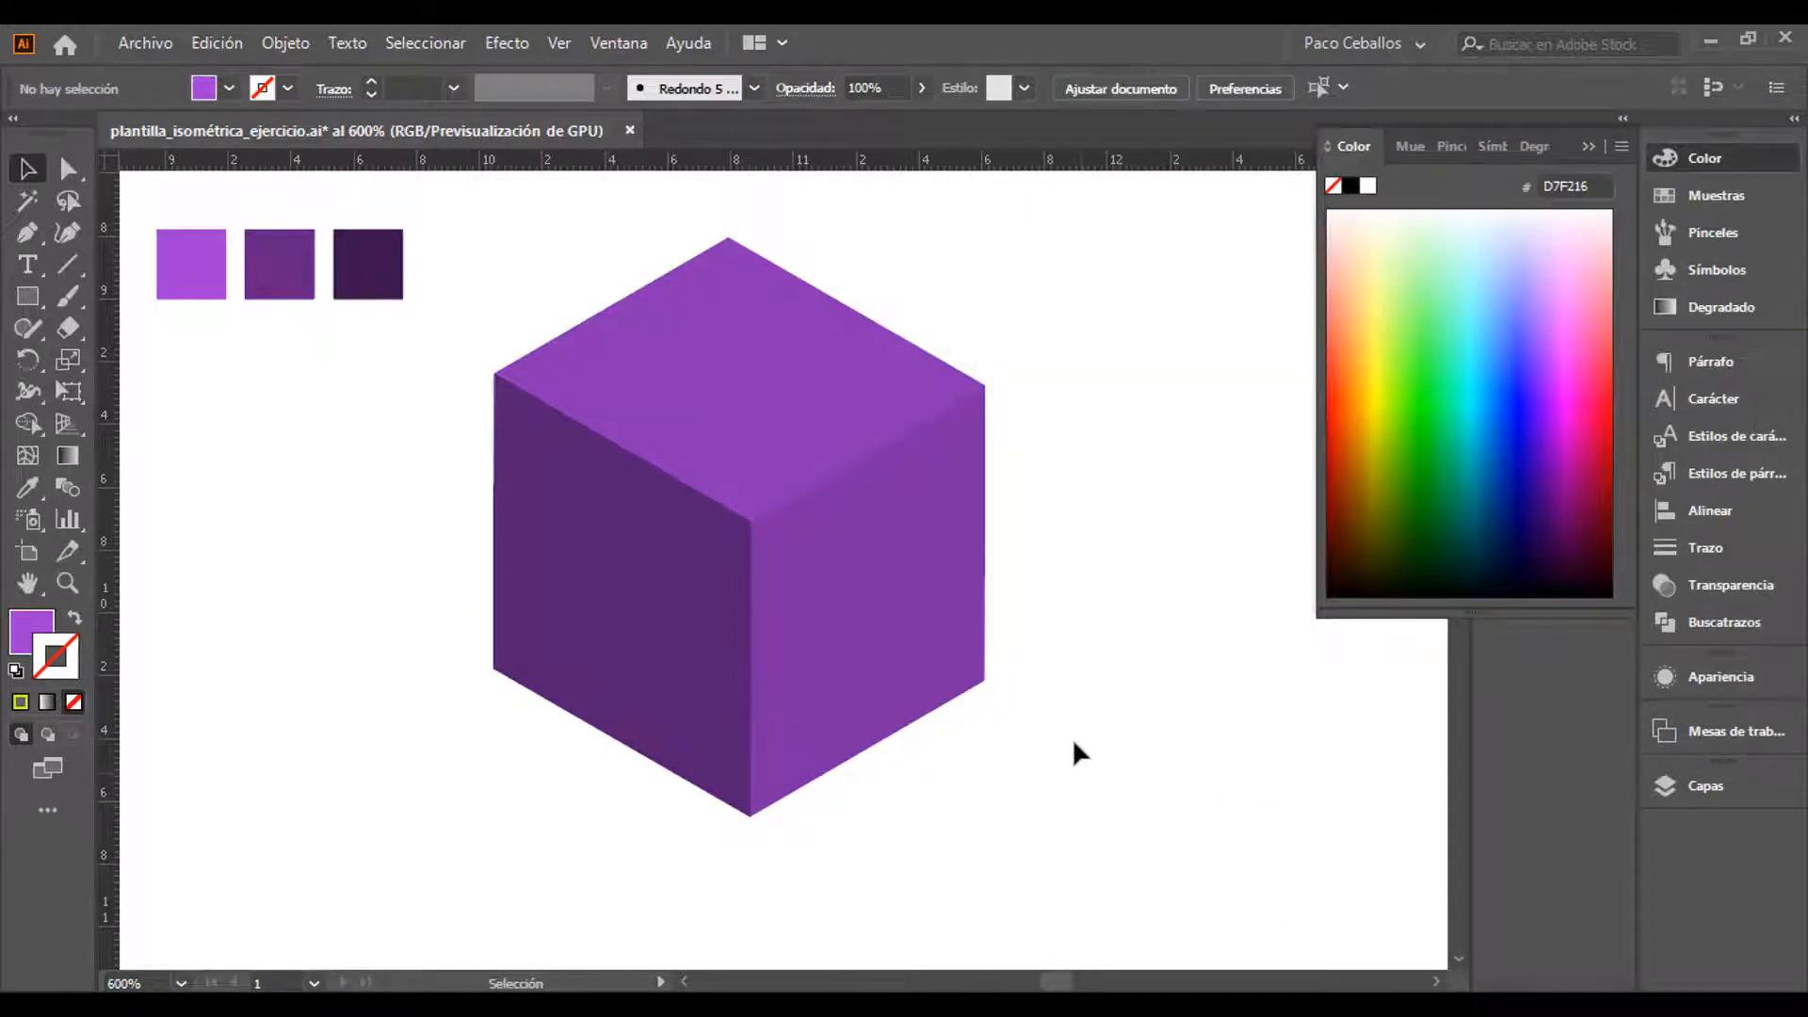
{"action": "key", "text": "ctrl+semicolon"}
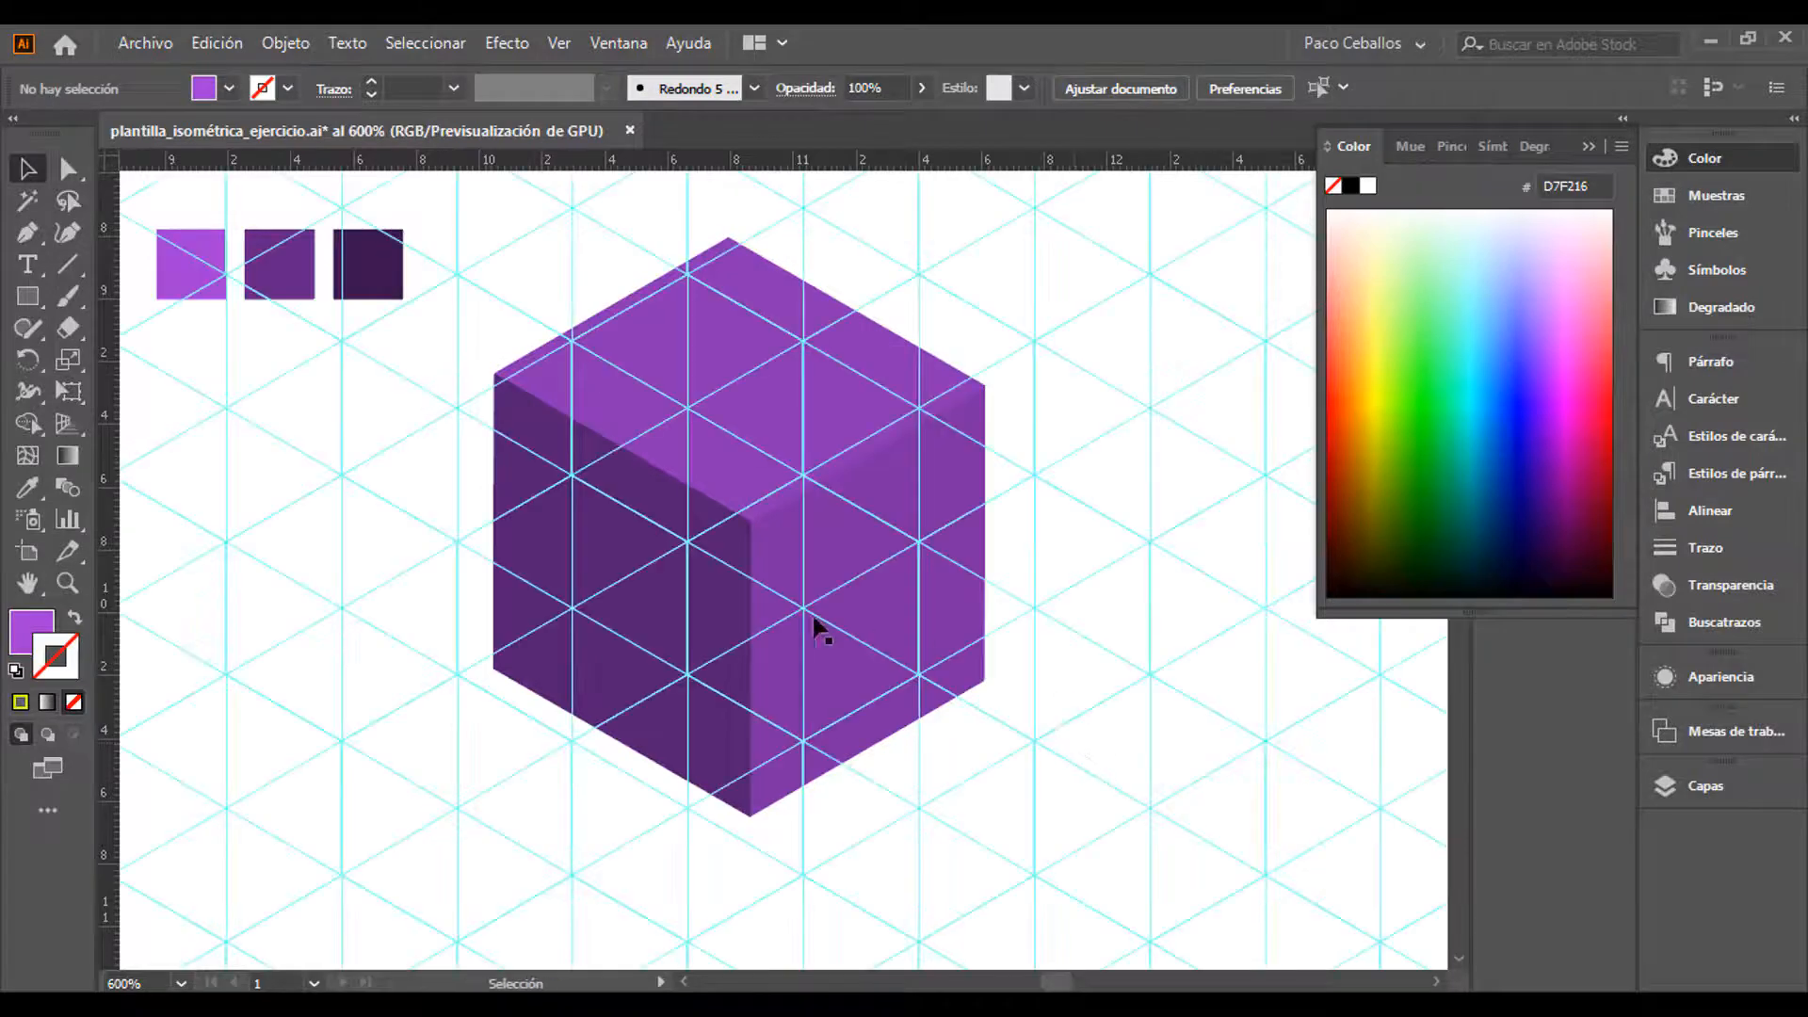
{"action": "left_click_drag", "start_coordinate": [819, 526], "coordinate": [820, 590]}
Expand the cube's 3D appearance and expand the resulting group into editable face shapes
{"action": "left_click", "coordinate": [285, 43]}
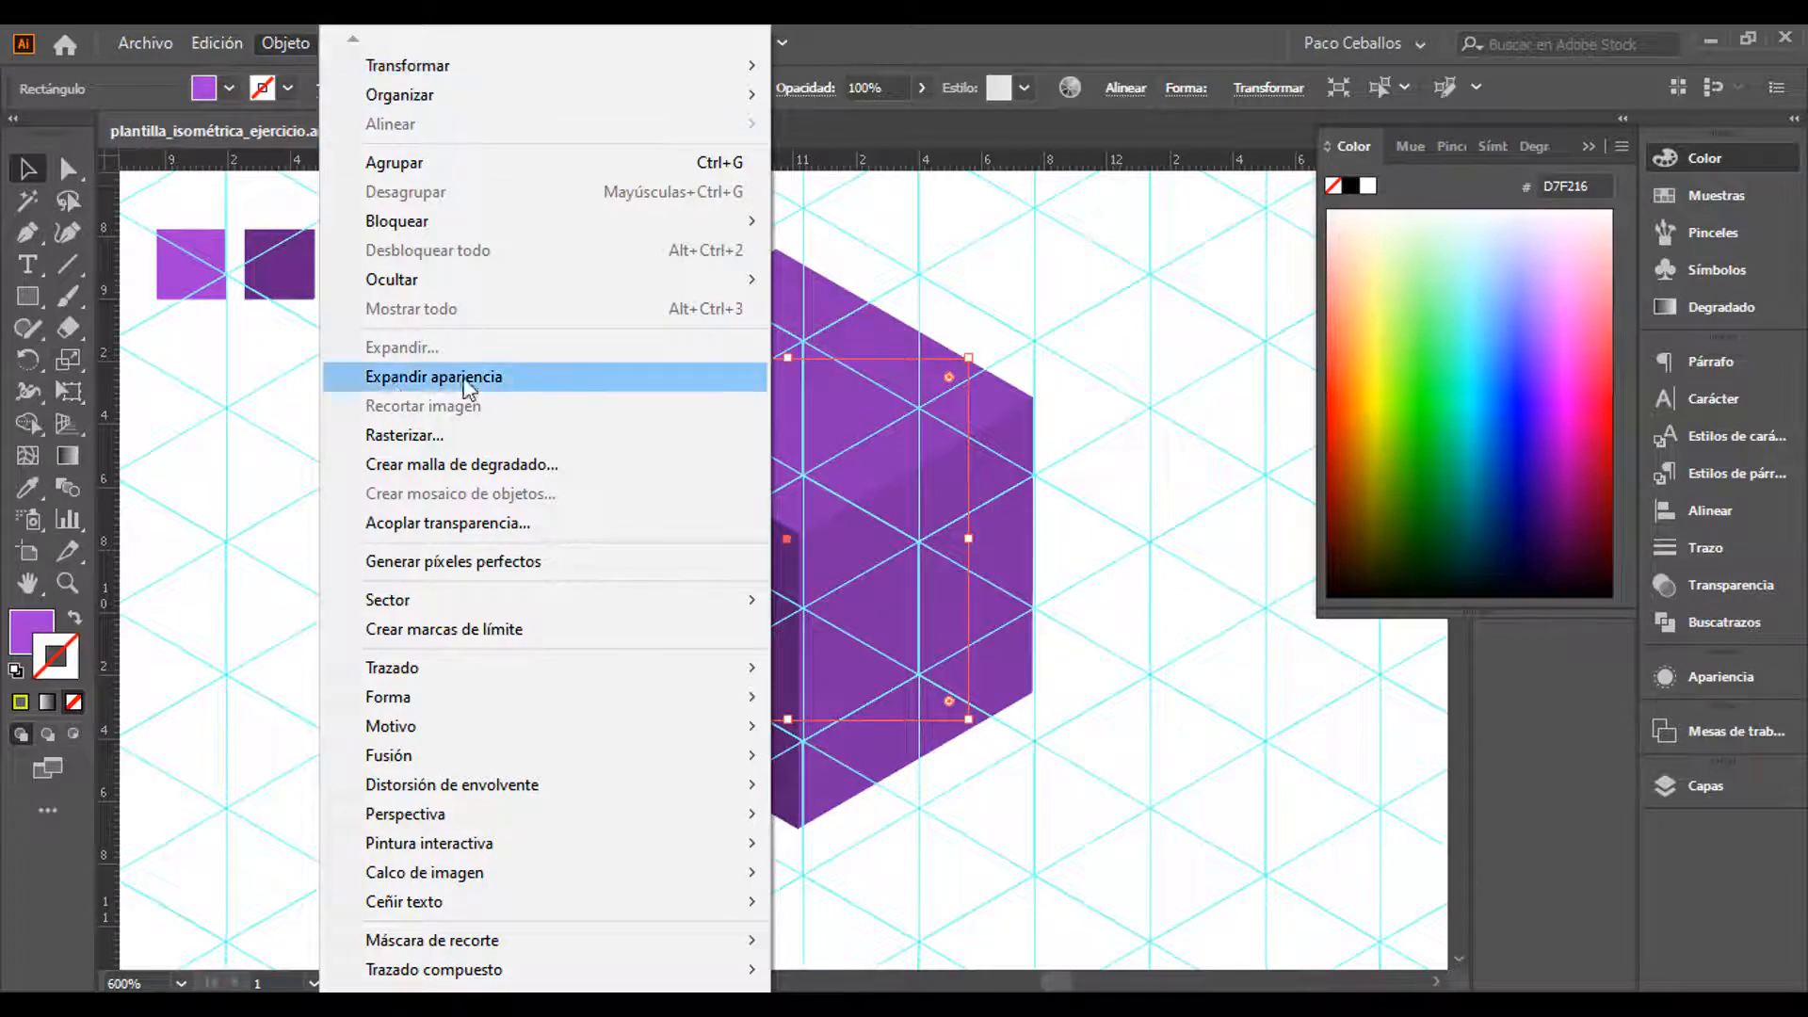
{"action": "left_click", "coordinate": [381, 376]}
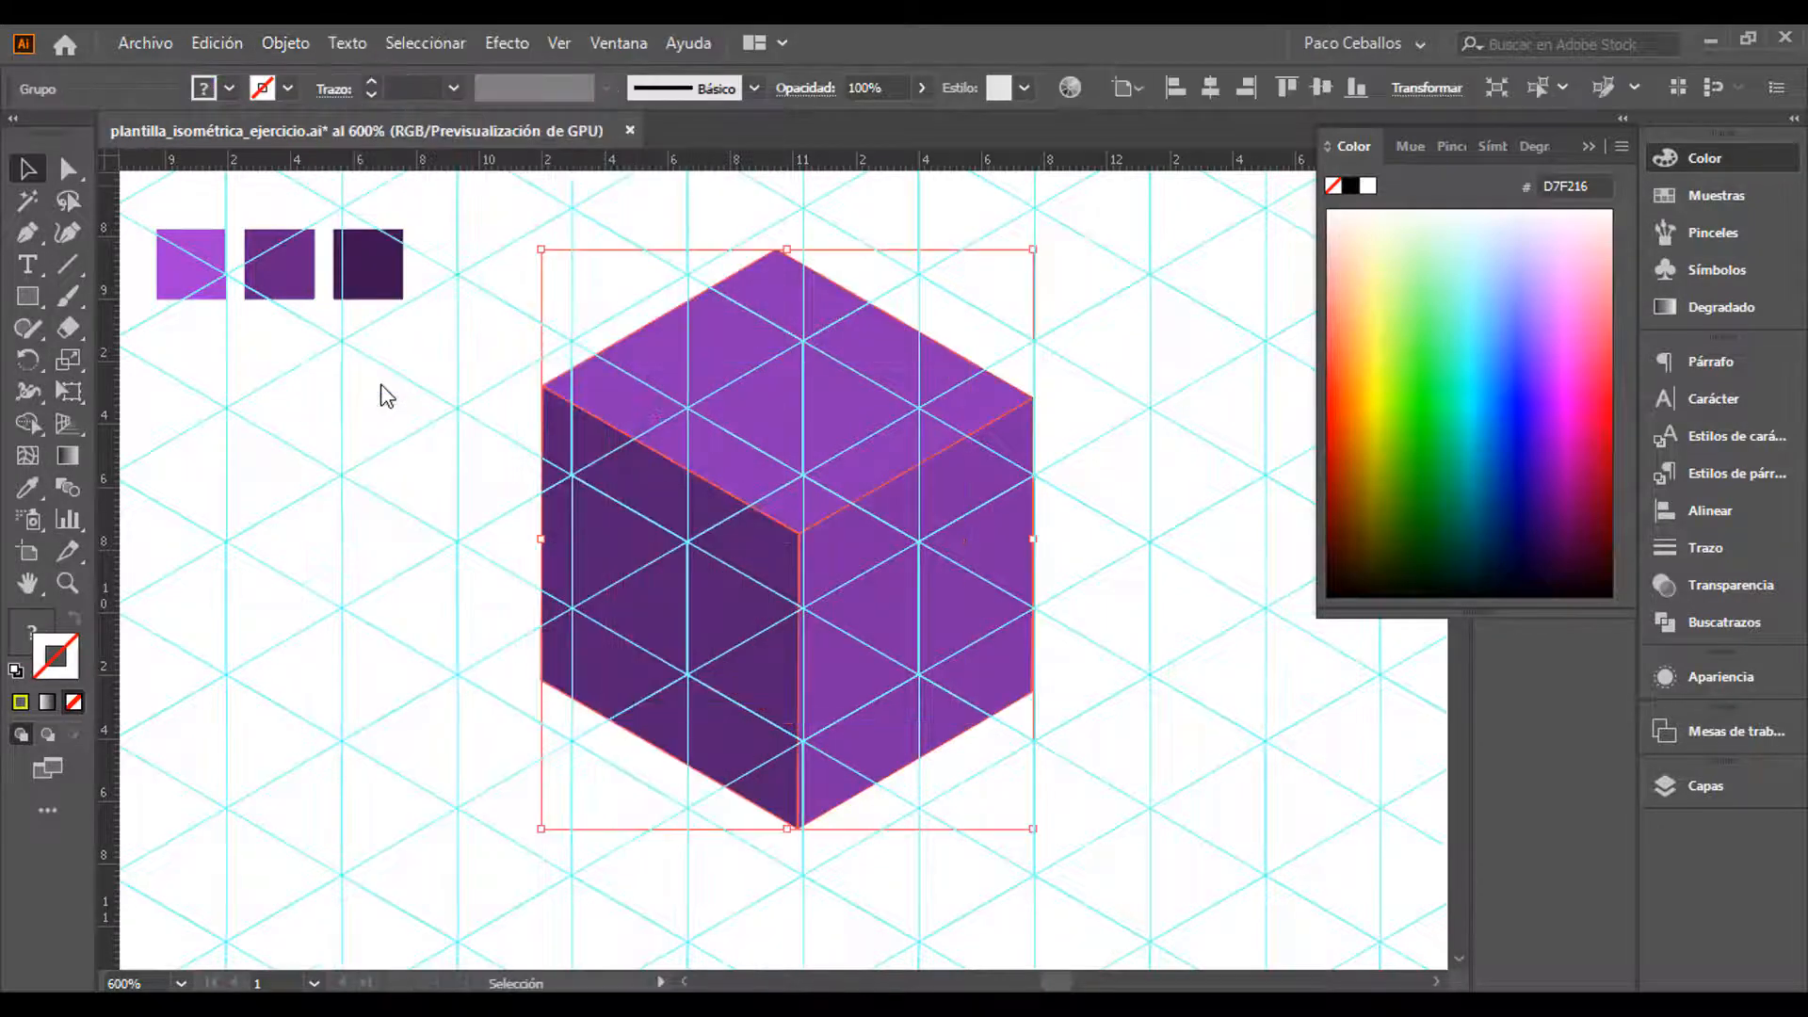
{"action": "left_click", "coordinate": [297, 49]}
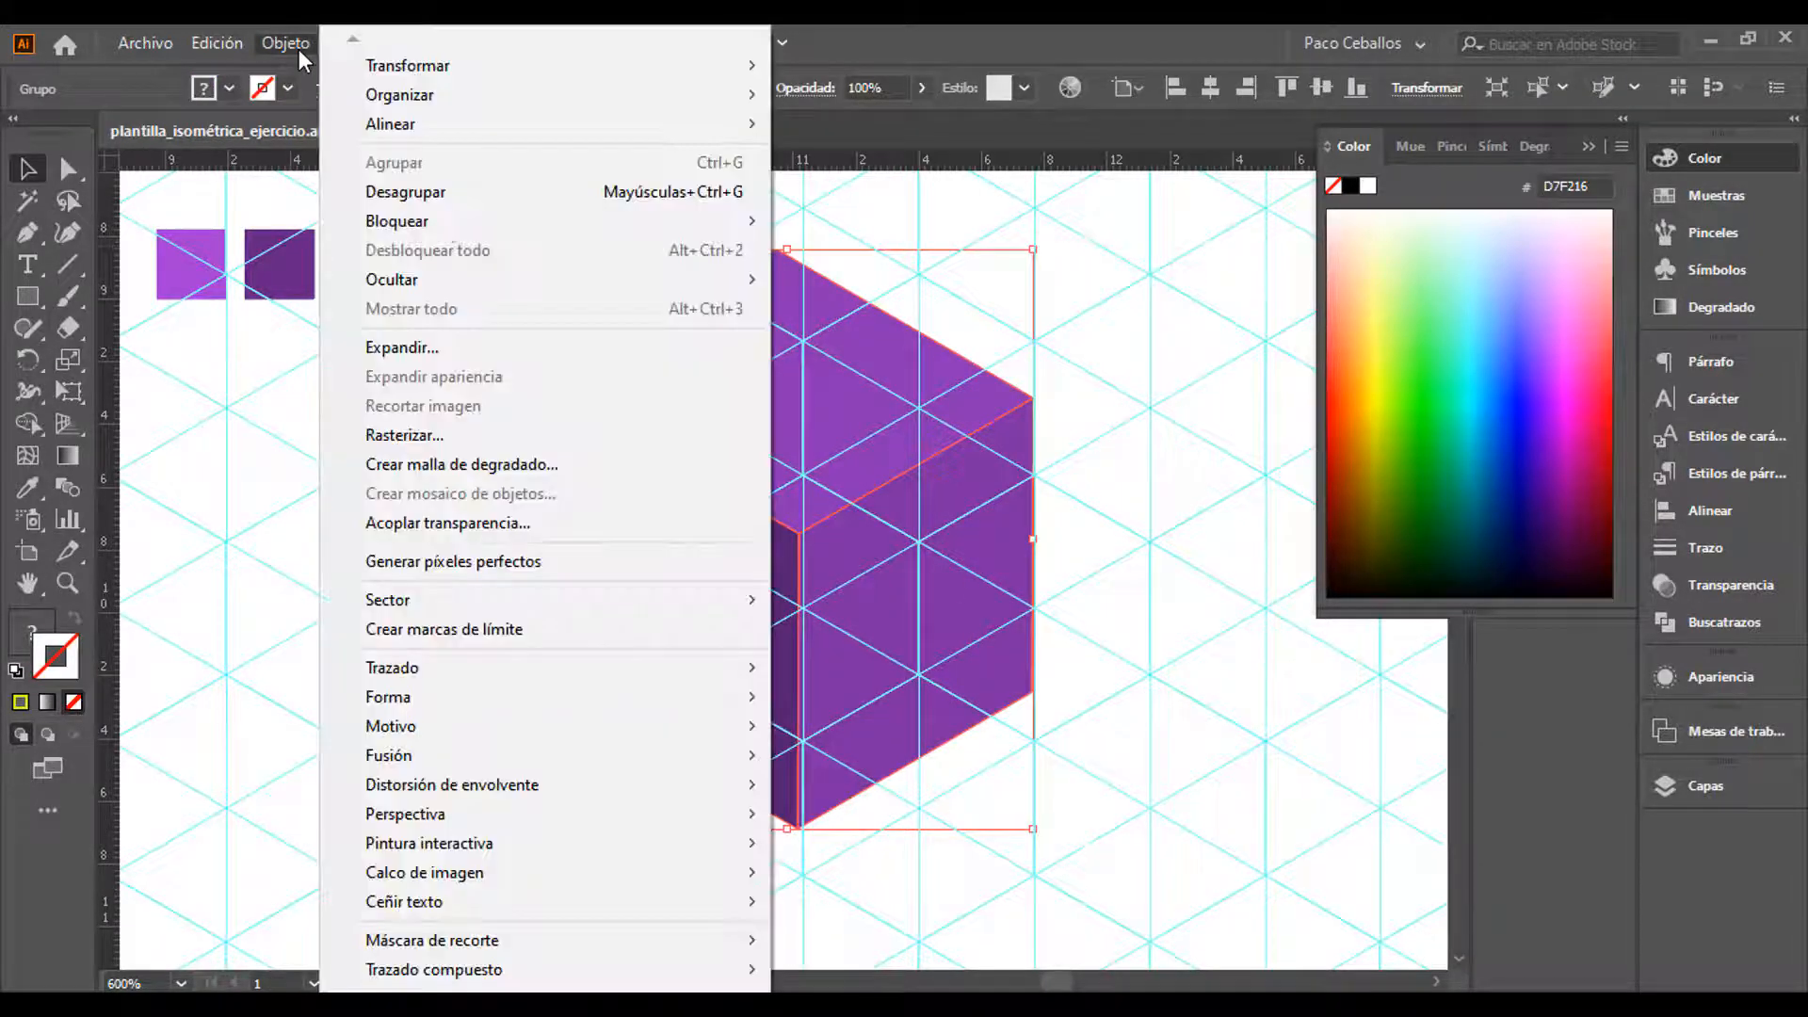
{"action": "left_click", "coordinate": [472, 352]}
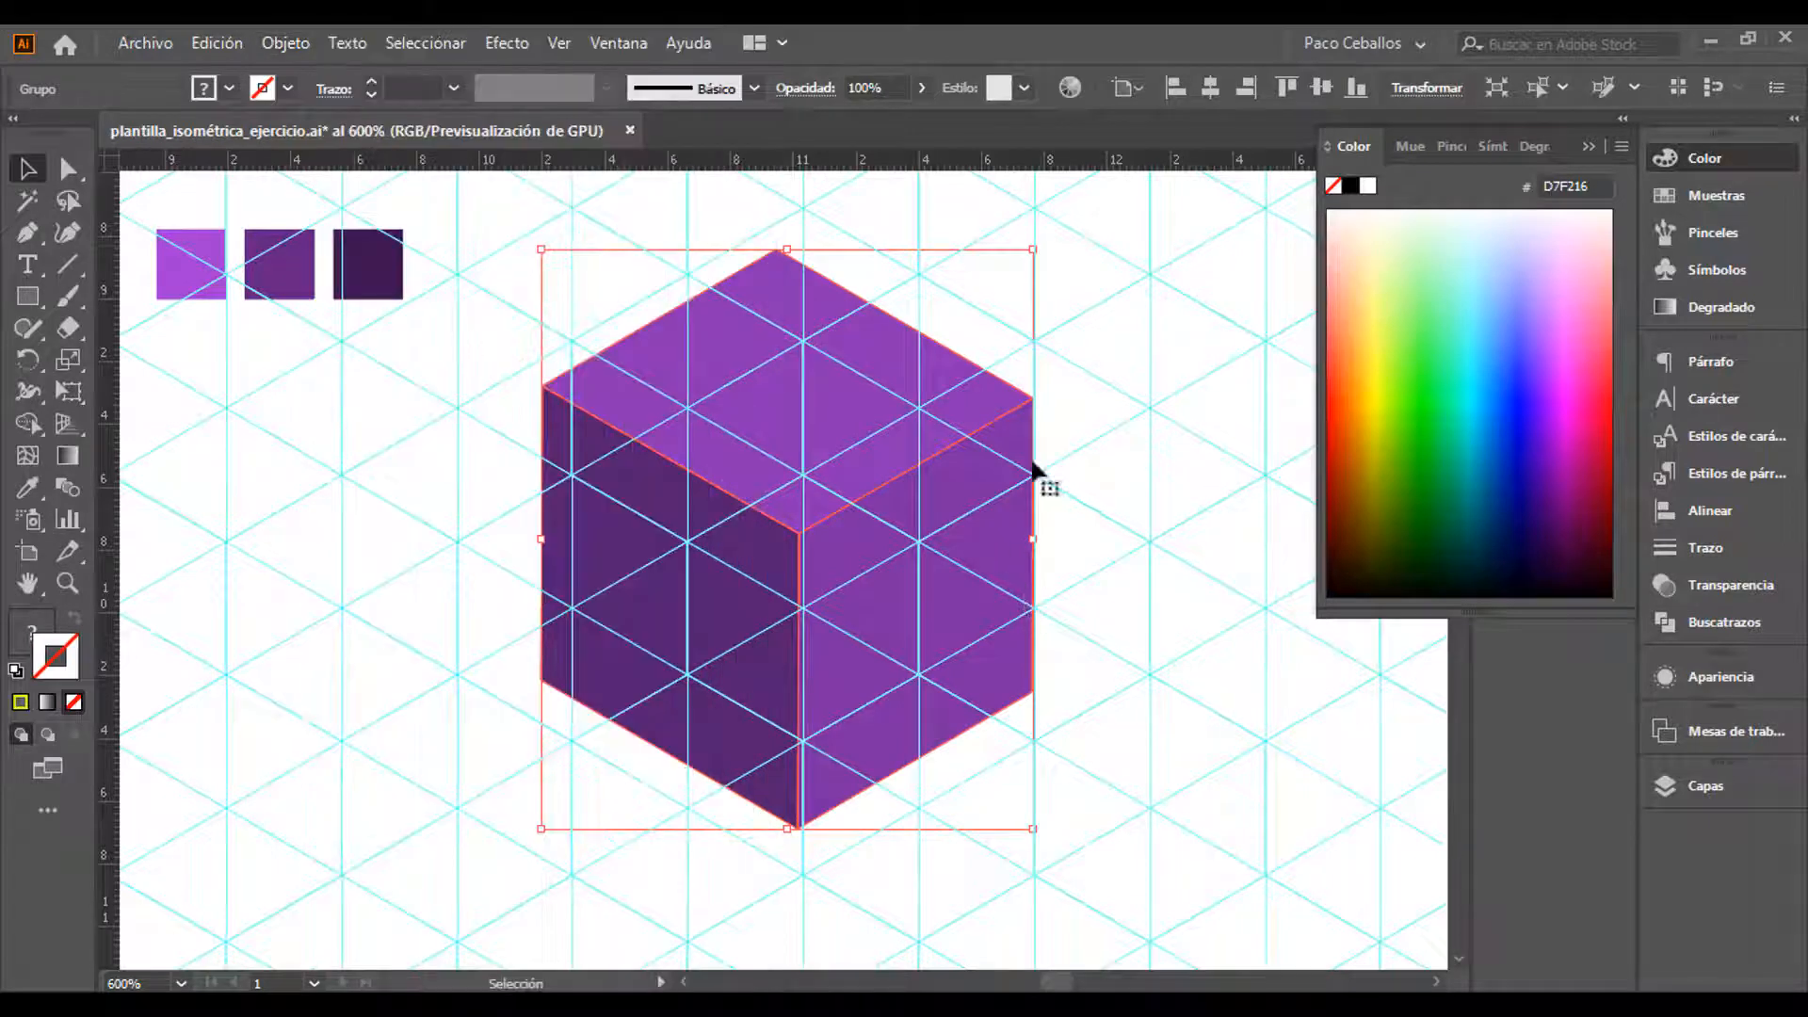
Try to unite the expanded cube's faces into a single shape with Pathfinder
{"action": "left_click", "coordinate": [1705, 623]}
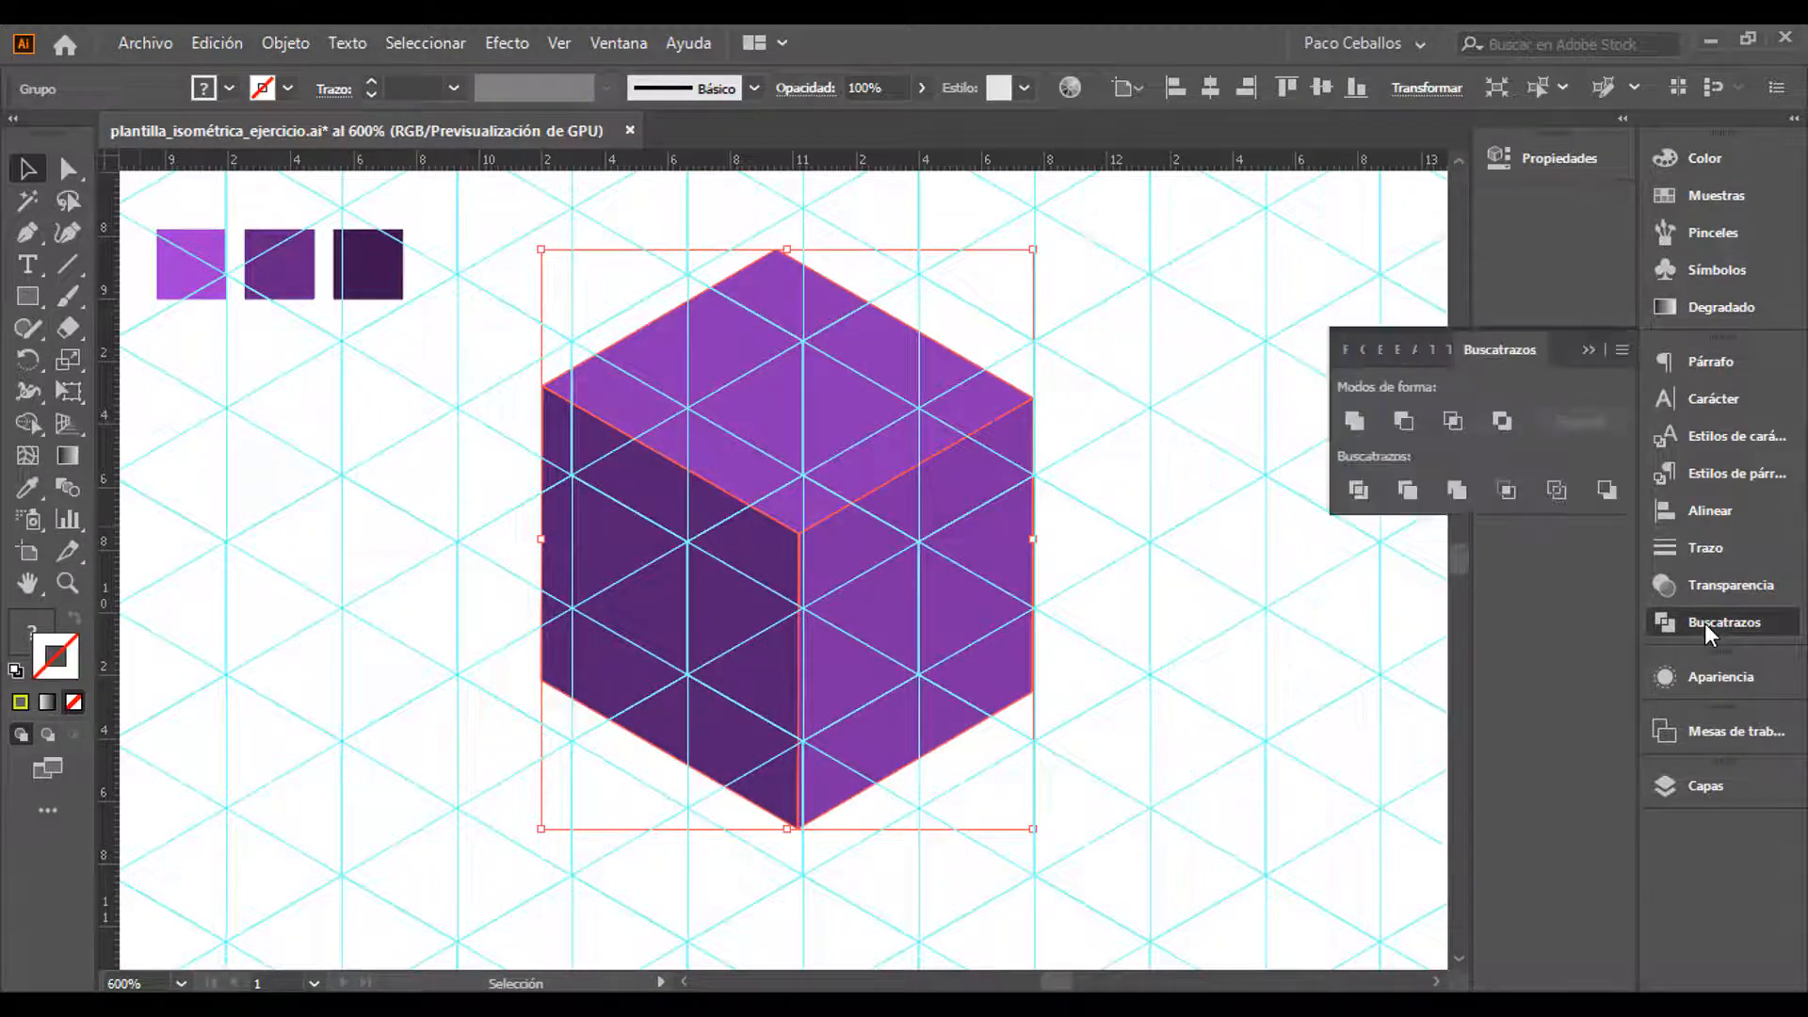
{"action": "left_click", "coordinate": [1355, 420]}
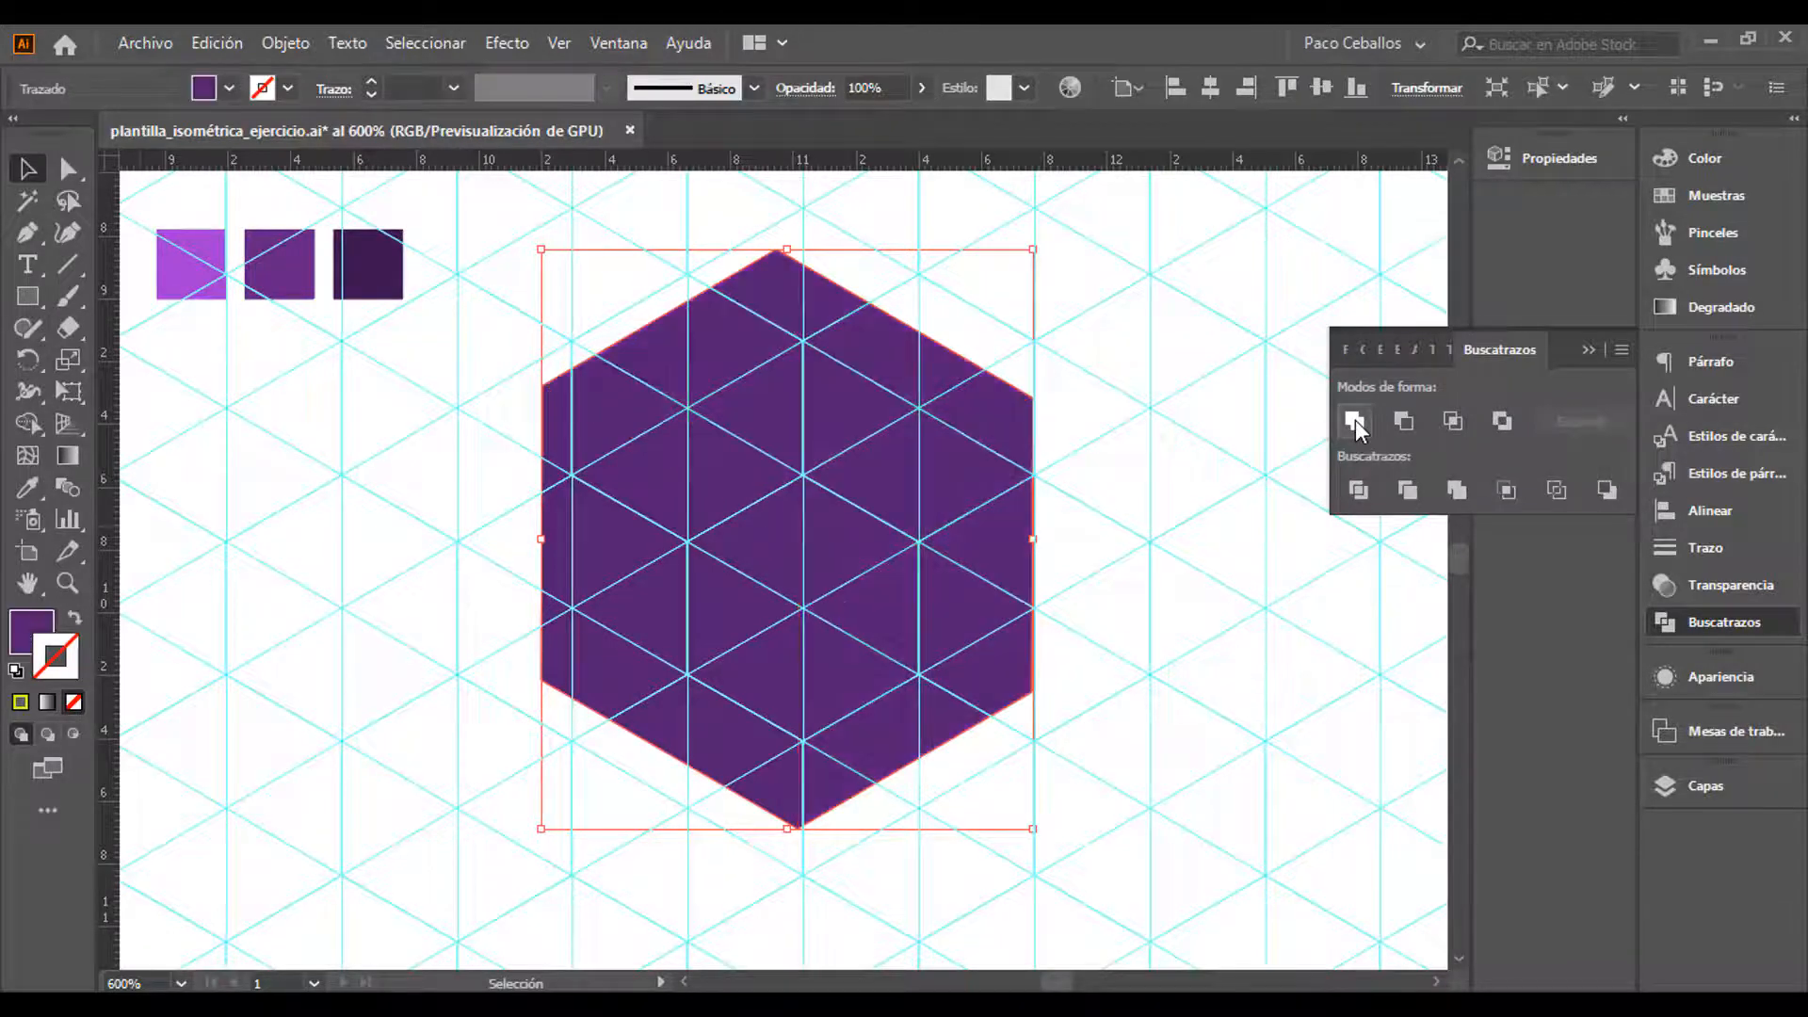
{"action": "key", "text": "ctrl+z"}
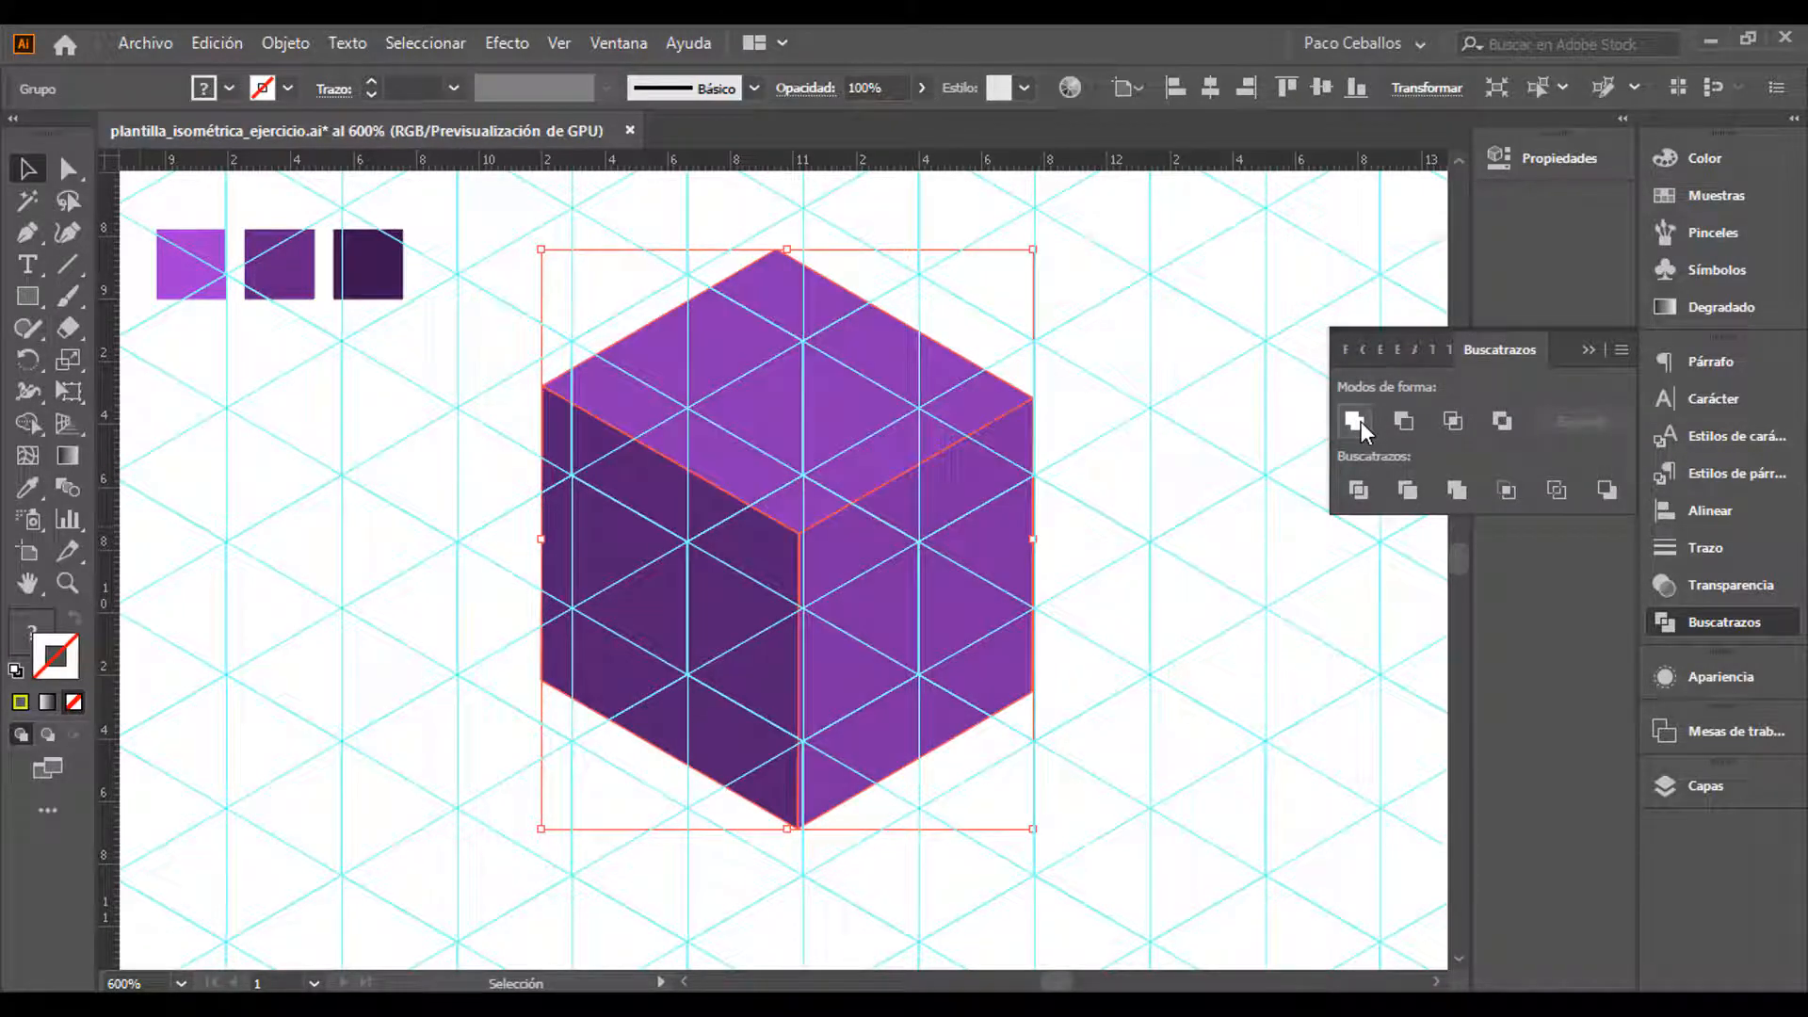
Apply the Pathfinder Merge operation to the cube's faces, then deselect the cube
{"action": "left_click", "coordinate": [1458, 492]}
{"action": "left_click", "coordinate": [1189, 631]}
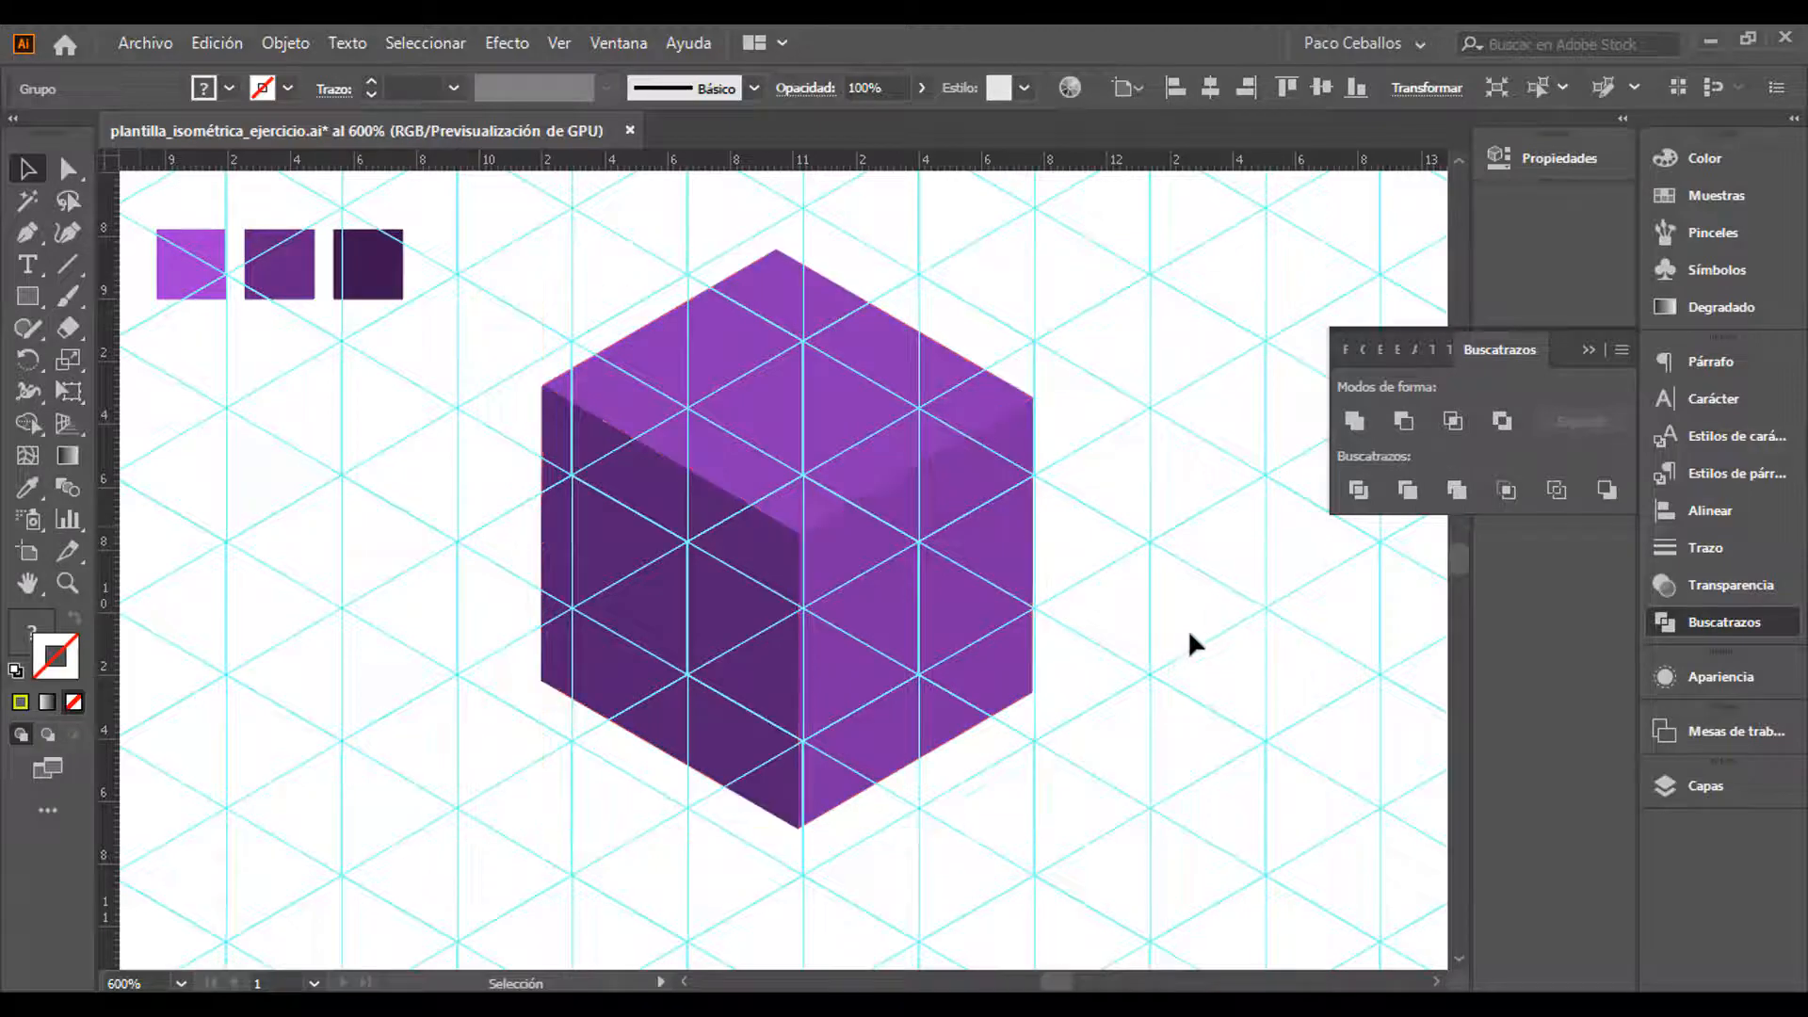
{"action": "left_click", "coordinate": [1588, 351]}
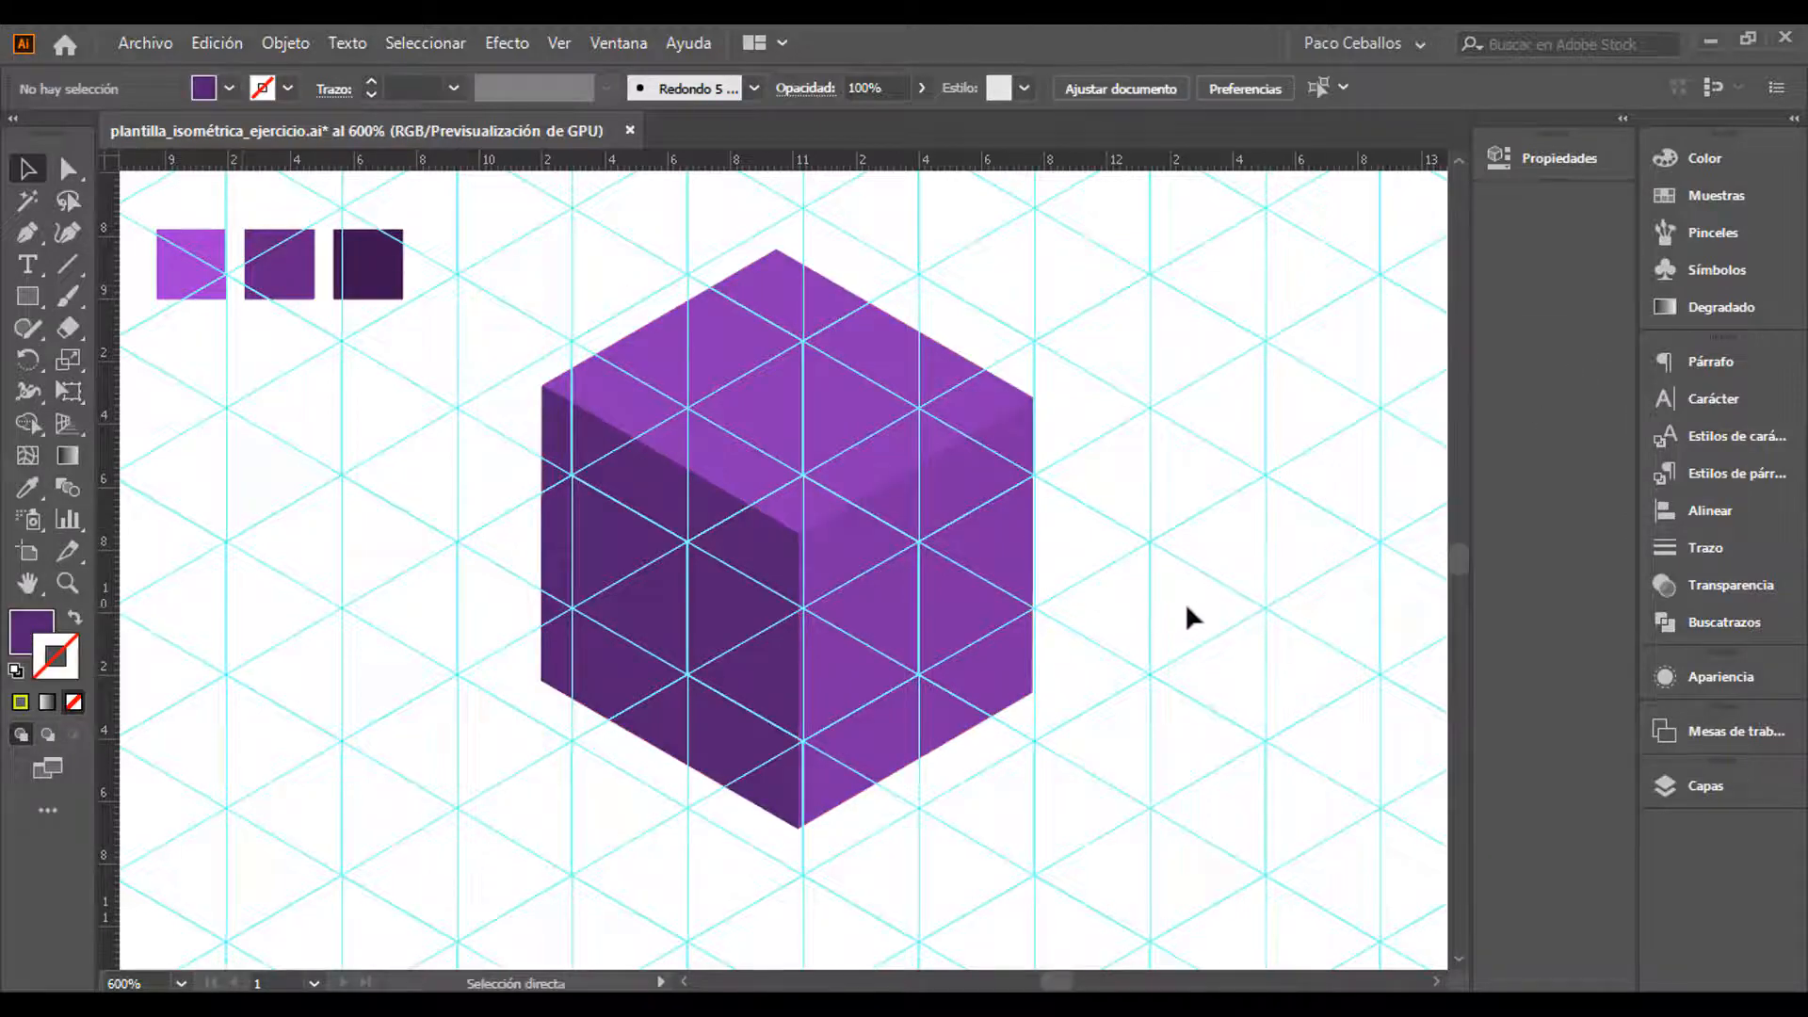
Hide the guides and view the artwork as outlines to check the merged cube's paths
{"action": "key", "text": "ctrl+semicolon"}
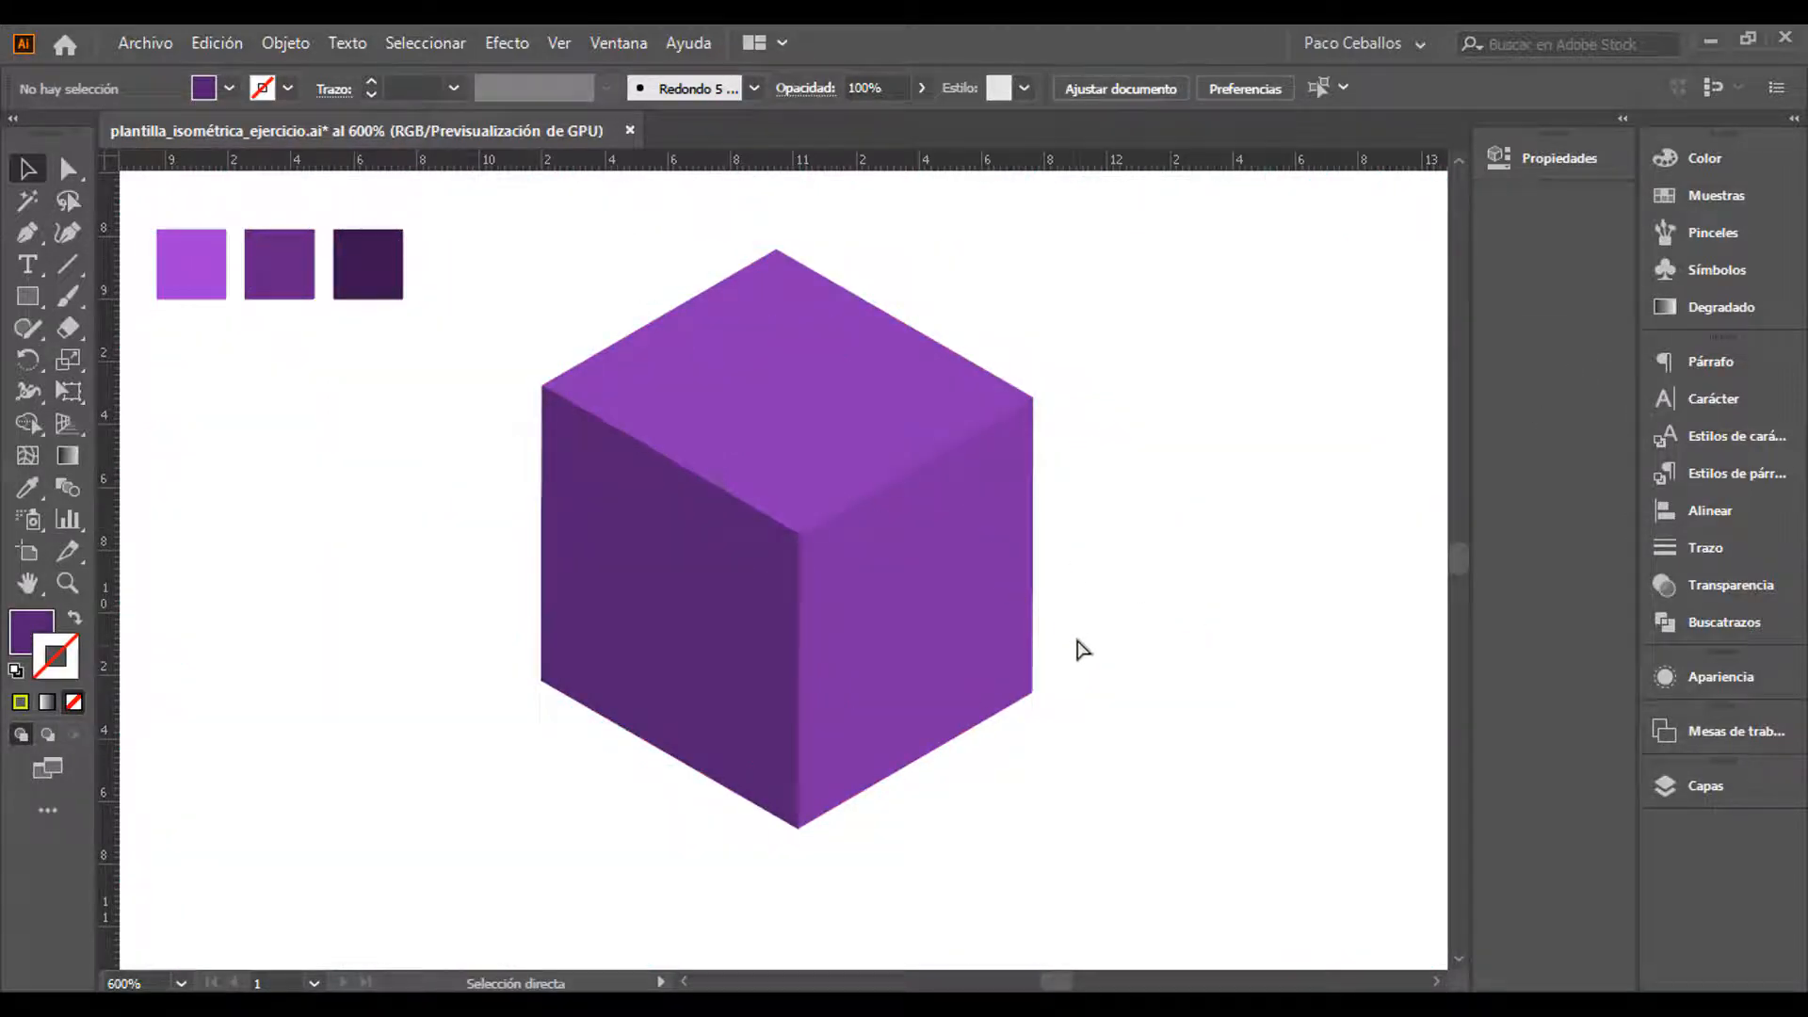
{"action": "key", "text": "ctrl+y"}
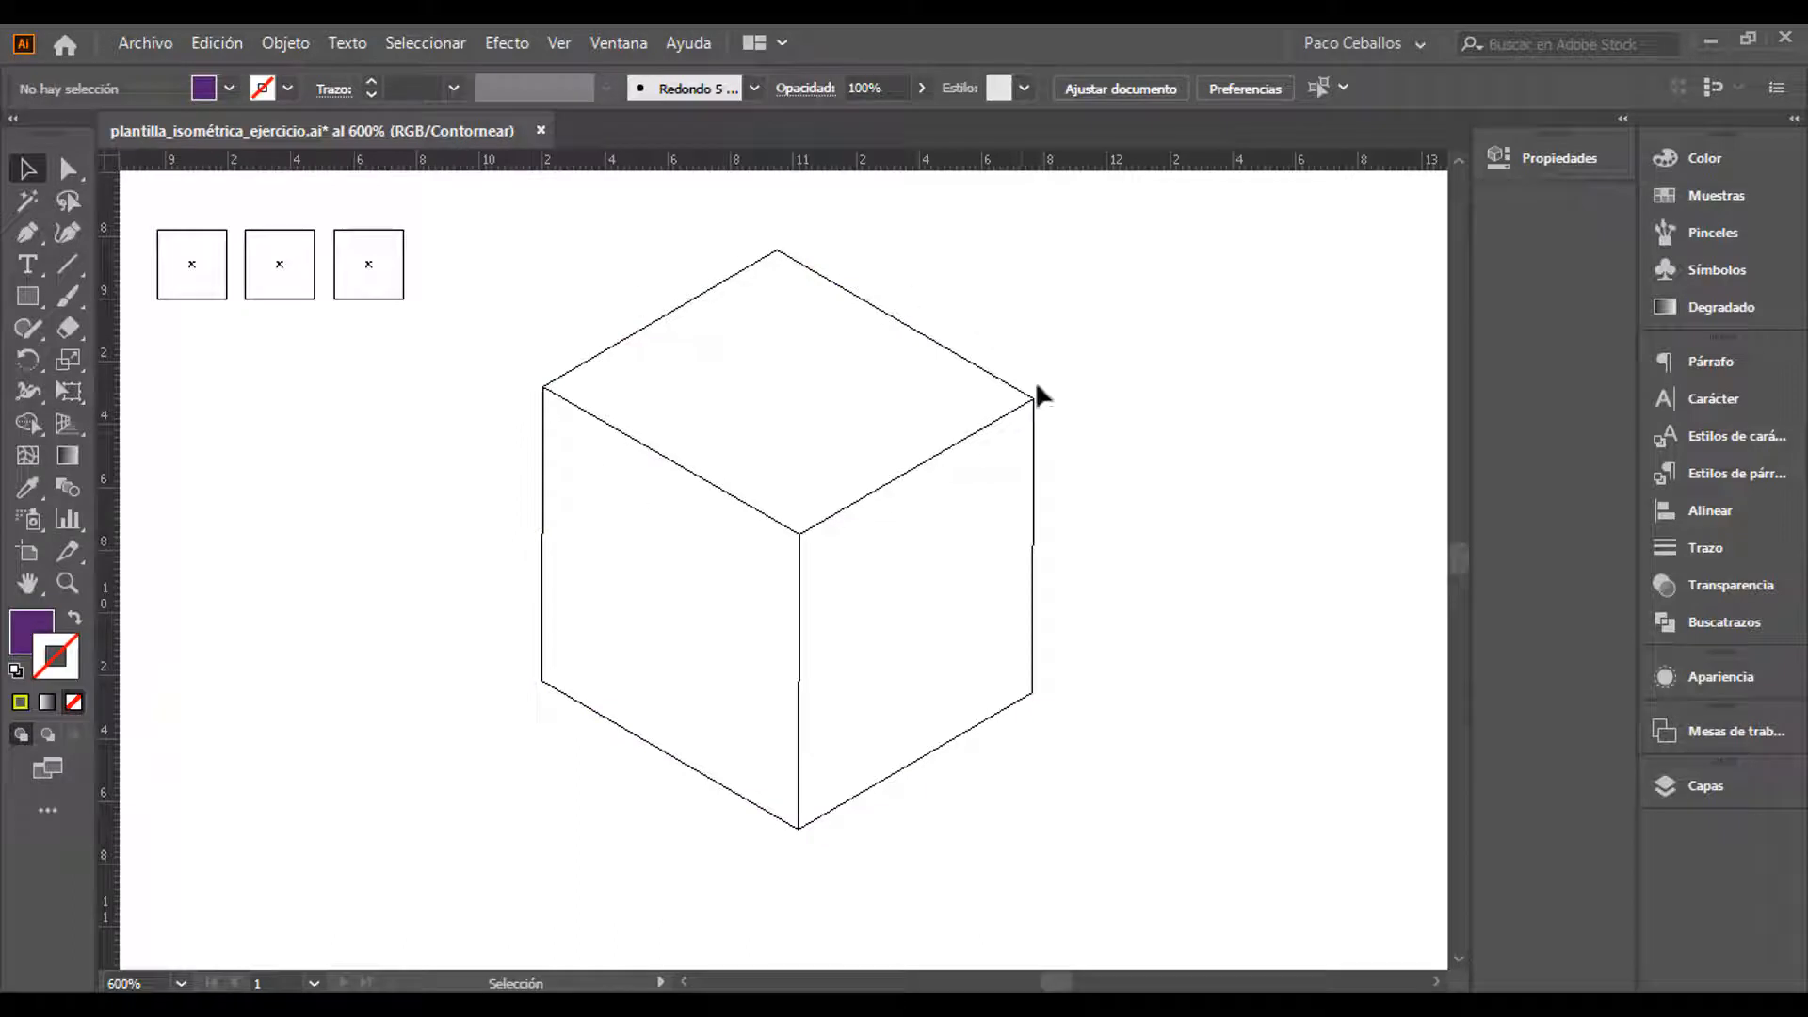
Move the cube slightly down and left and check its paths in outline view before returning to the colour preview
{"action": "key", "text": "ctrl+y"}
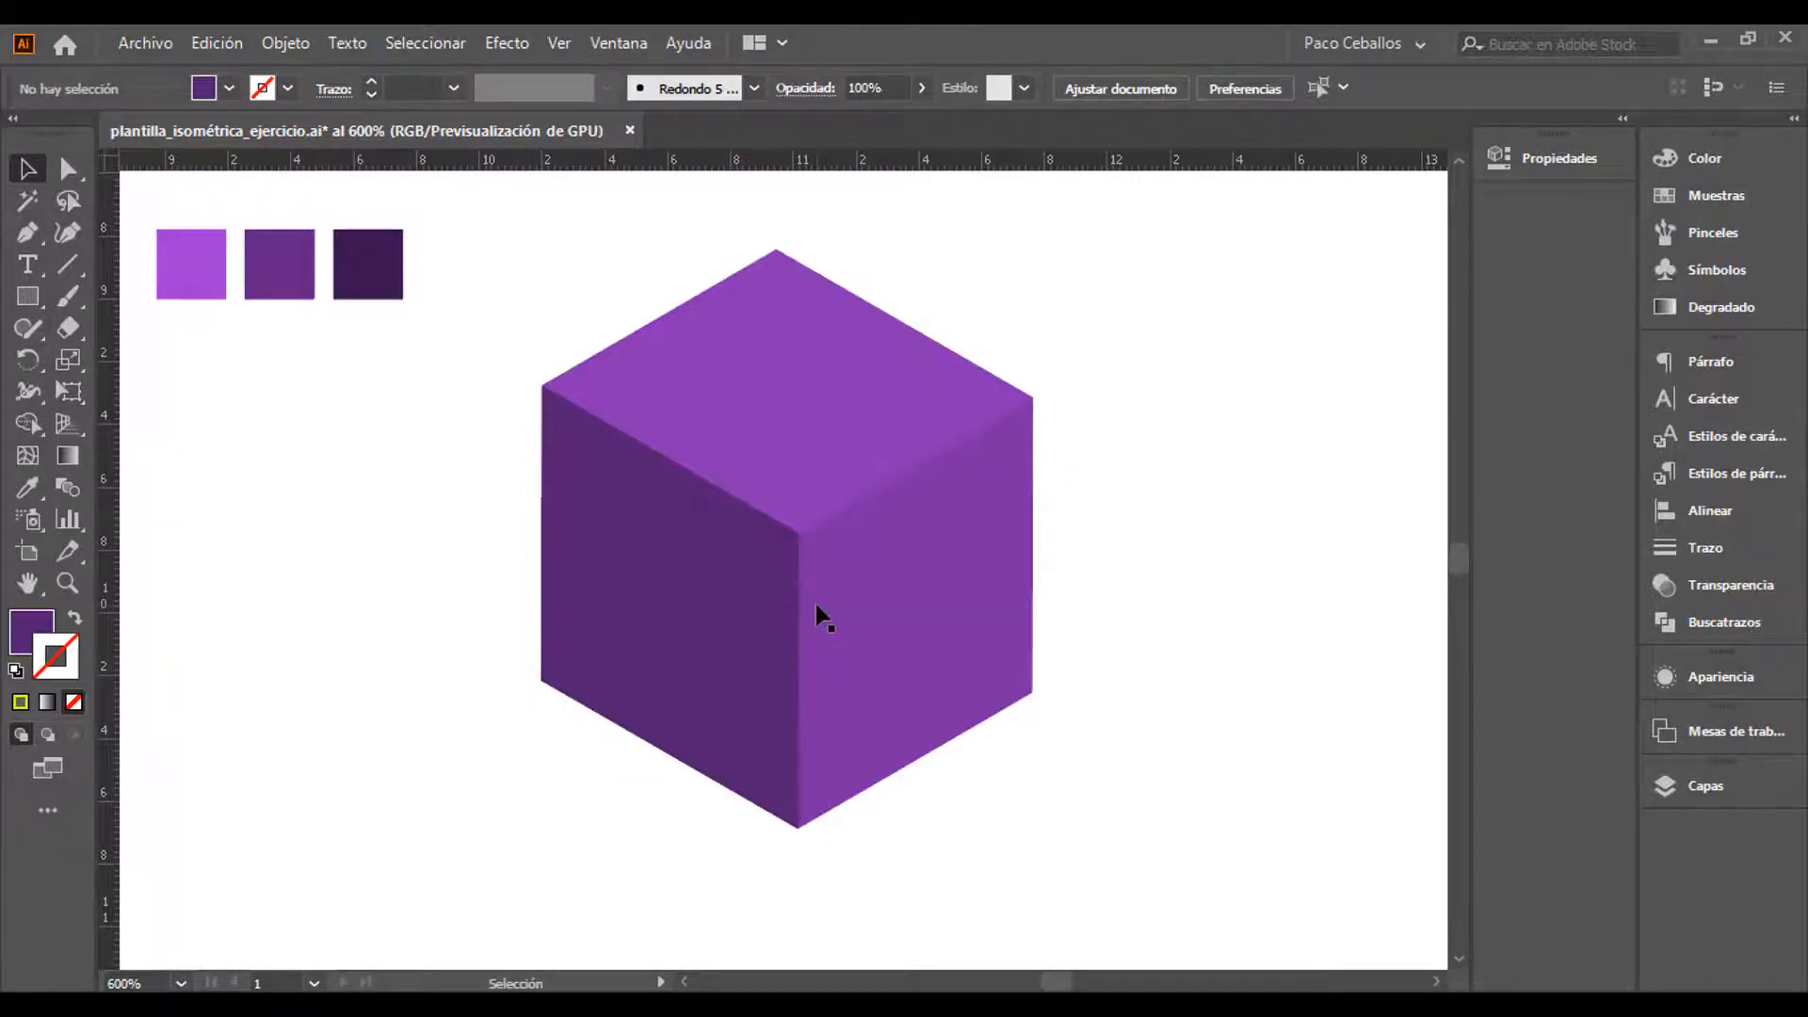
{"action": "left_click_drag", "start_coordinate": [824, 617], "coordinate": [823, 691]}
{"action": "key", "text": "ctrl+y"}
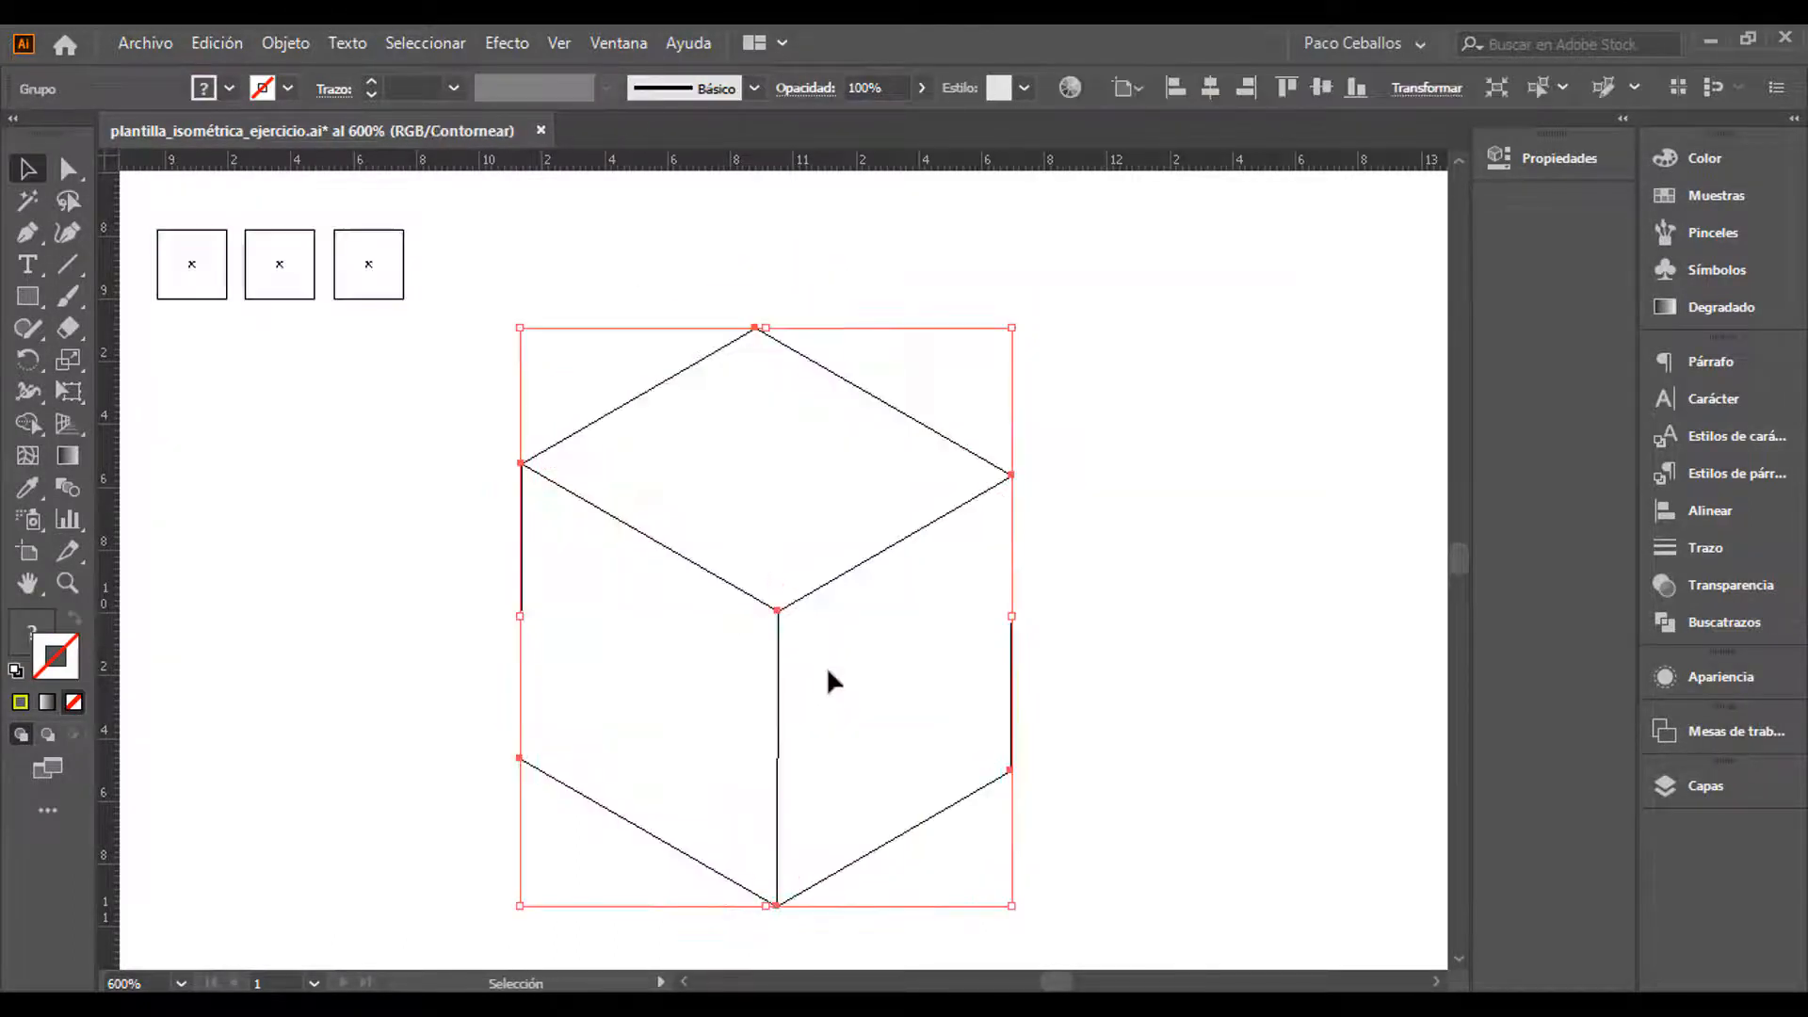
{"action": "key", "text": "ctrl+y"}
Ungroup the cube and pull its right, left and top faces apart as separate shapes
{"action": "right_click", "coordinate": [880, 678]}
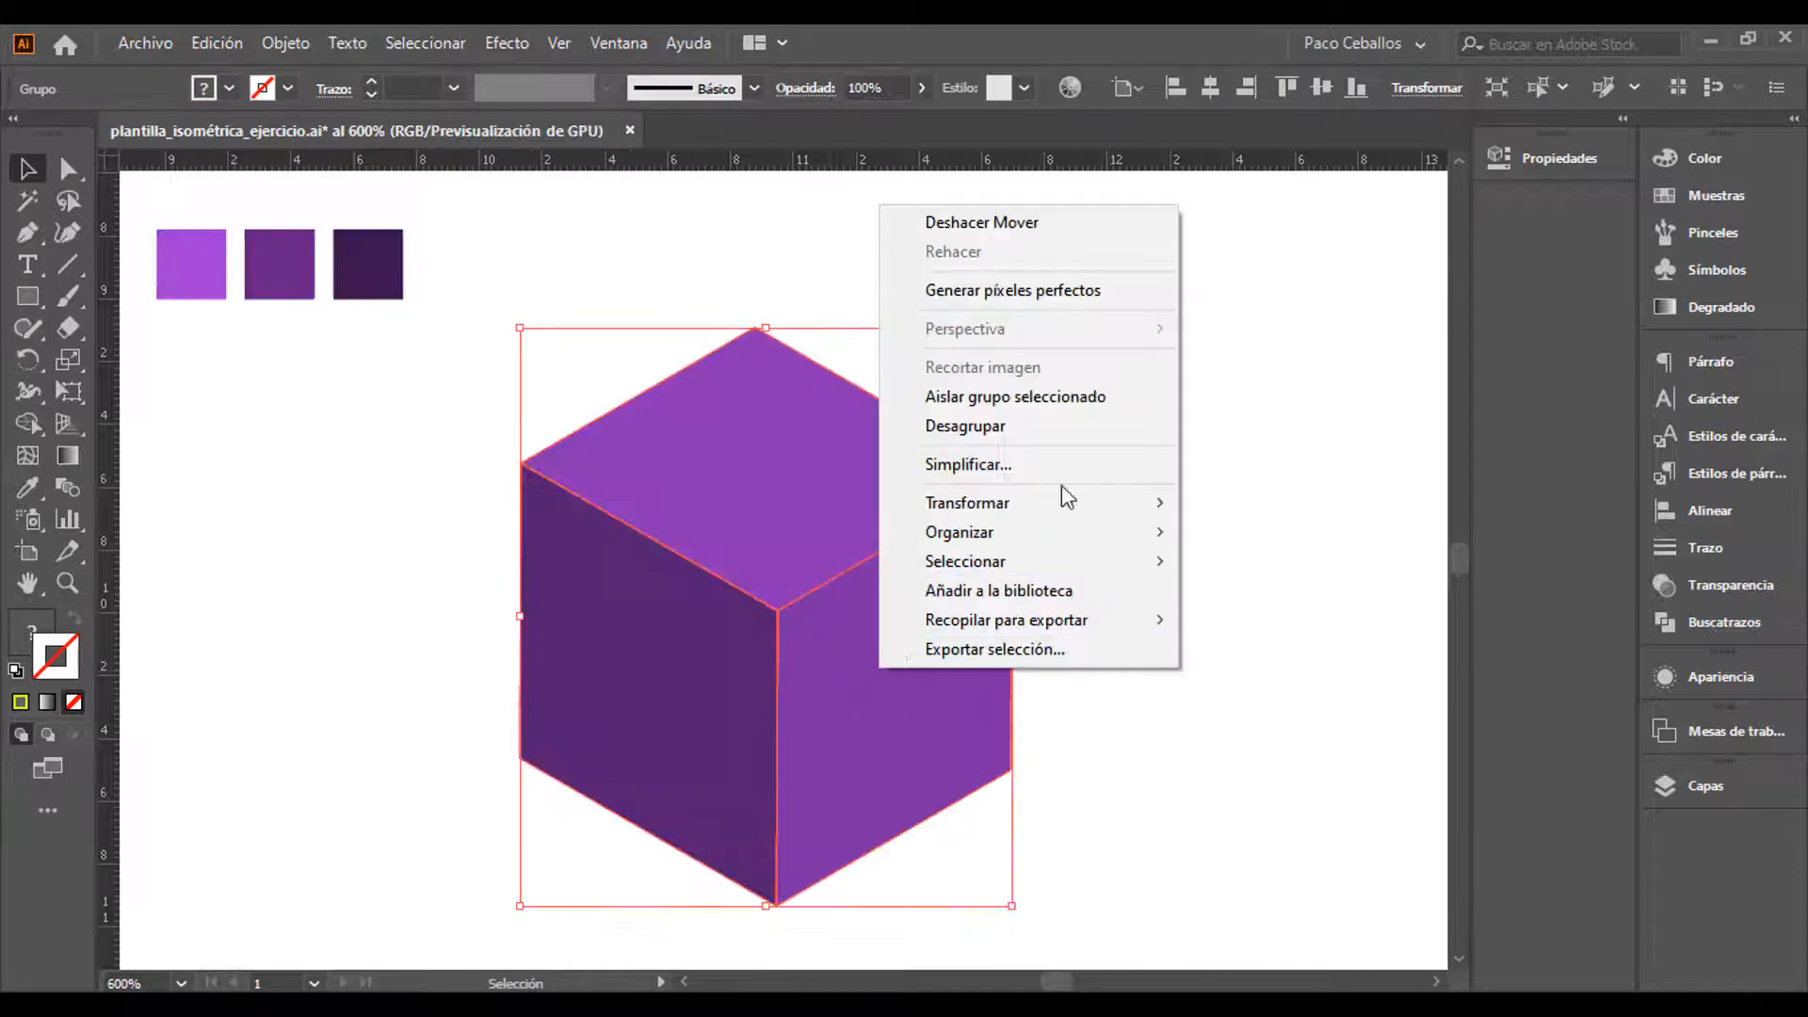
{"action": "left_click", "coordinate": [982, 428]}
{"action": "left_click", "coordinate": [987, 422]}
{"action": "left_click_drag", "start_coordinate": [939, 620], "coordinate": [1061, 763]}
{"action": "left_click_drag", "start_coordinate": [632, 659], "coordinate": [492, 736]}
{"action": "left_click_drag", "start_coordinate": [783, 549], "coordinate": [882, 369]}
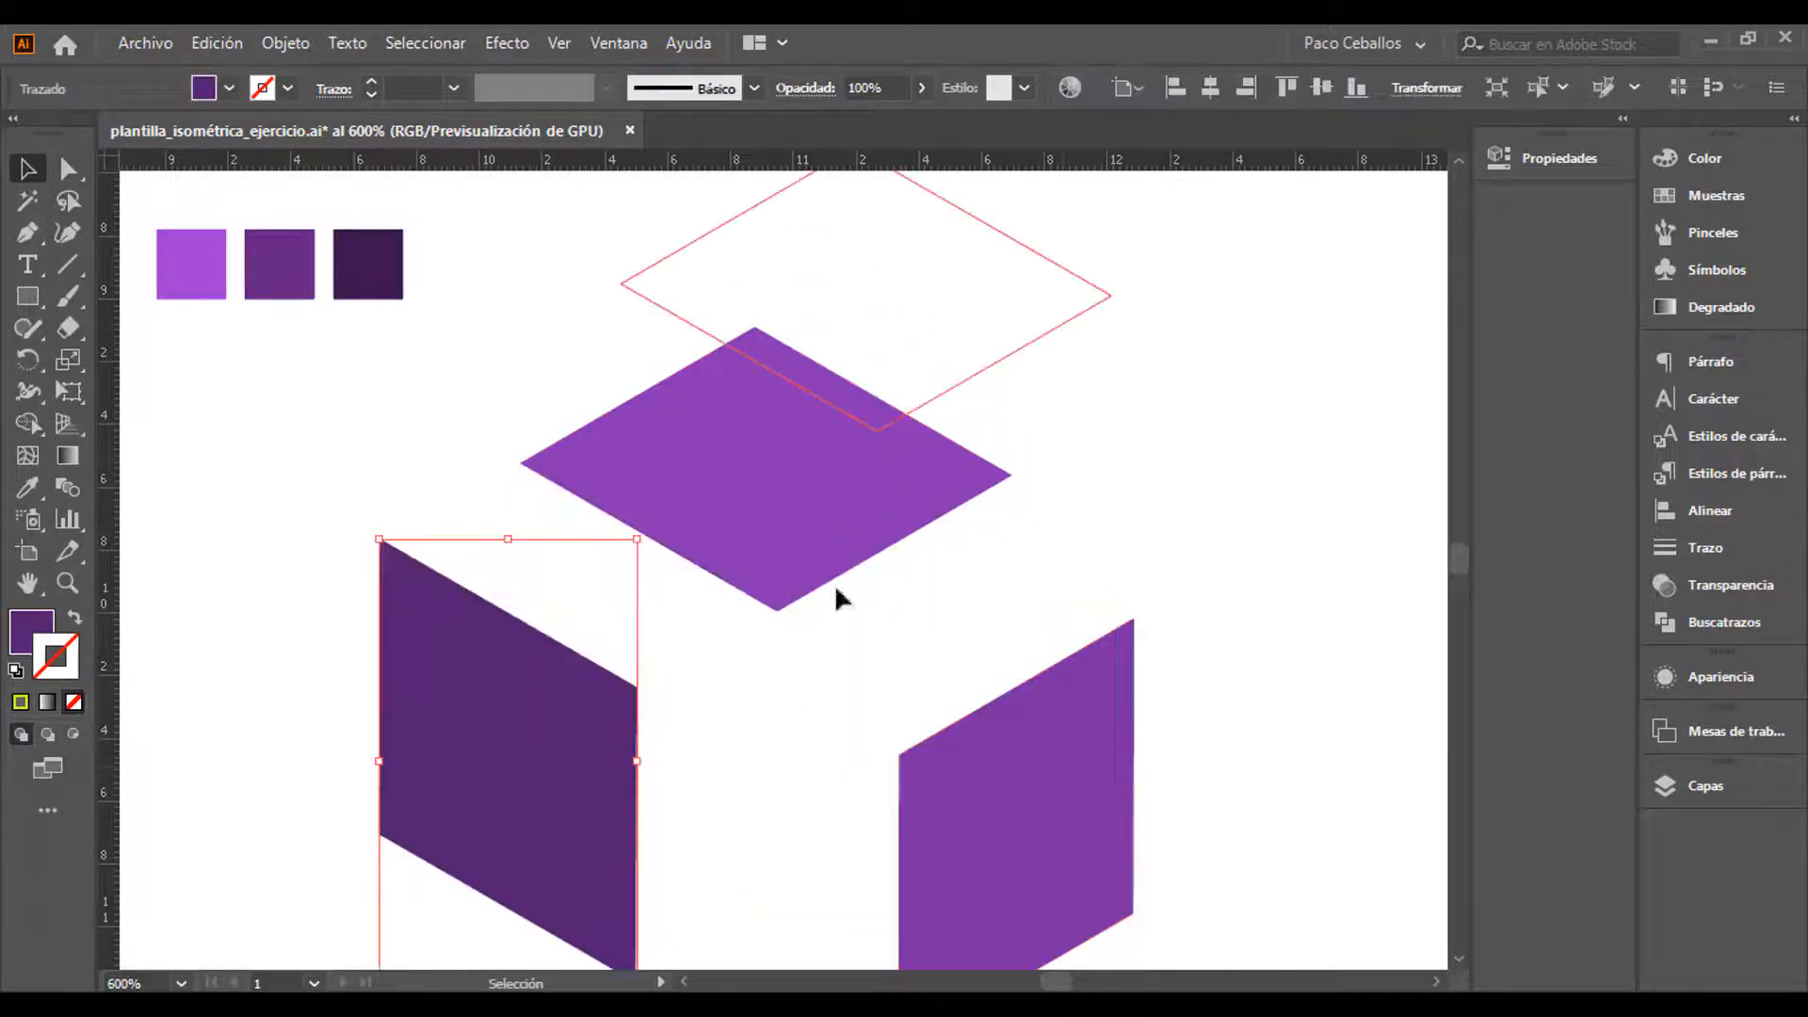
Undo the face moves to bring the cube's separated faces back together
{"action": "scroll", "coordinate": [816, 517], "scroll_direction": "down", "scroll_amount": 2}
{"action": "scroll", "coordinate": [808, 646], "scroll_direction": "up", "scroll_amount": 1}
{"action": "key", "text": "ctrl+z"}
{"action": "key", "text": "ctrl+z"}
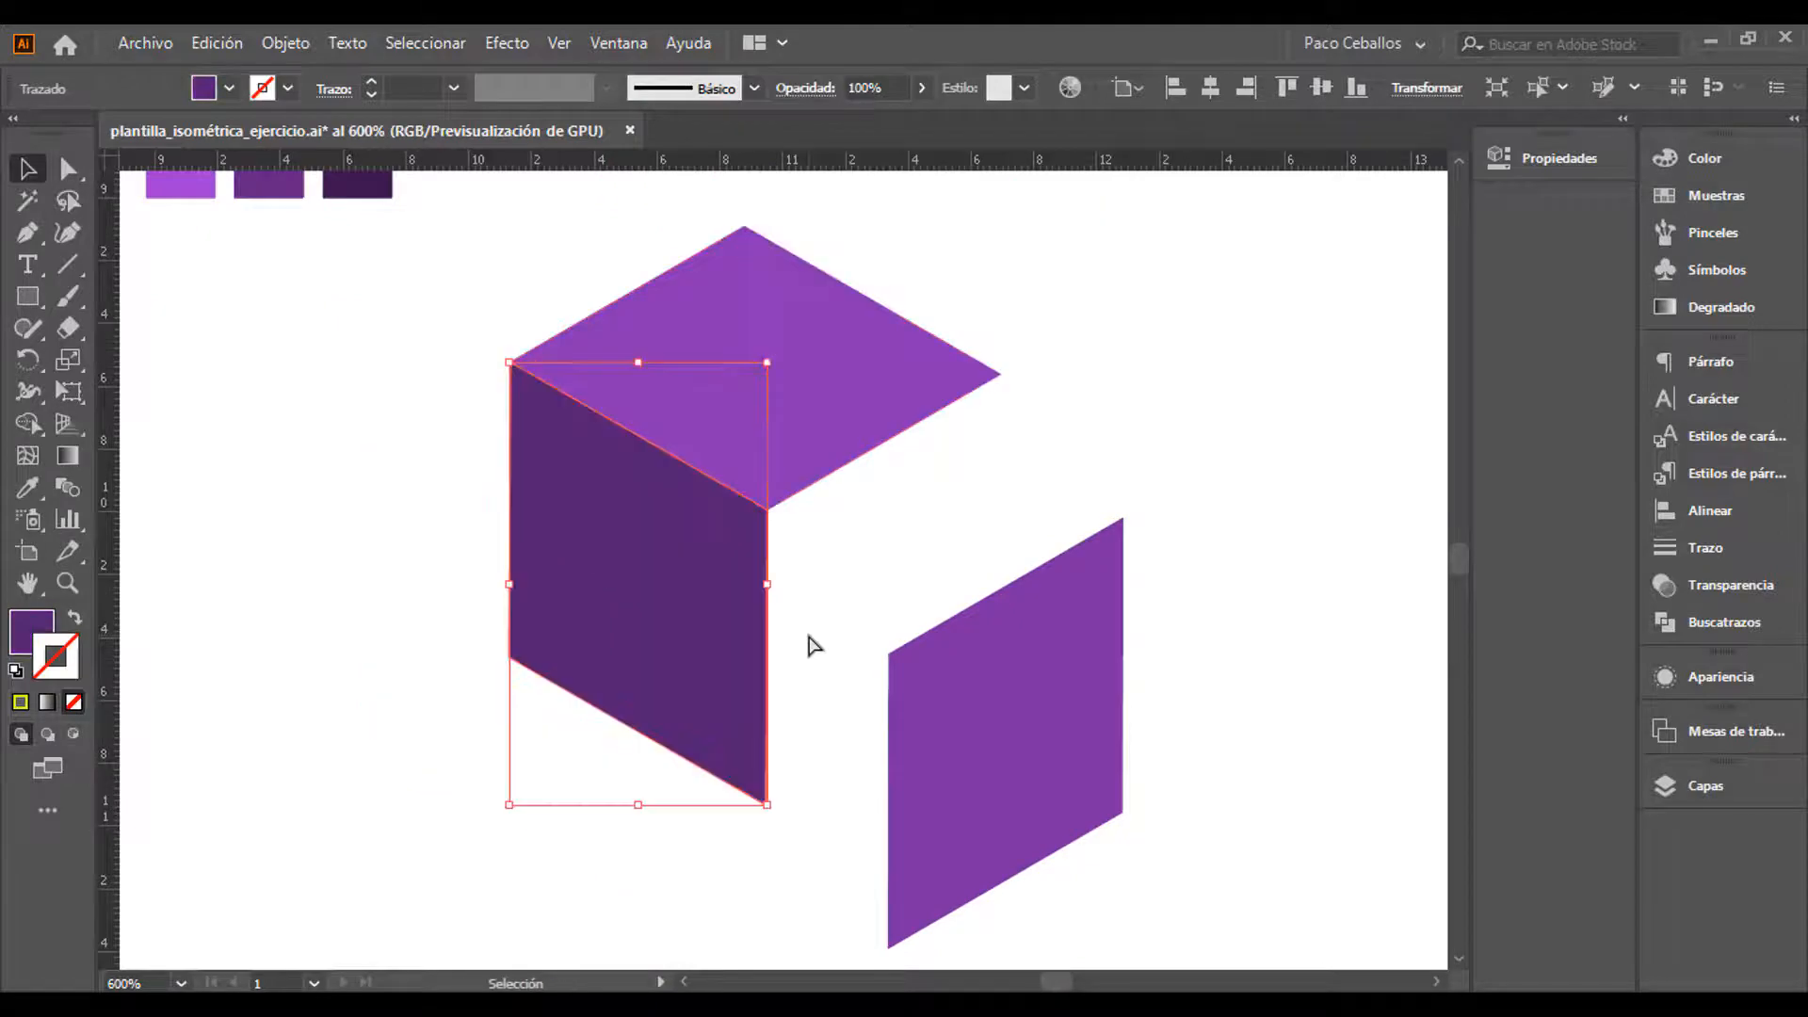
{"action": "key", "text": "ctrl+z"}
Show the isometric guides and scale the grouped cube down to less than half its size
{"action": "key", "text": "ctrl+semicolon"}
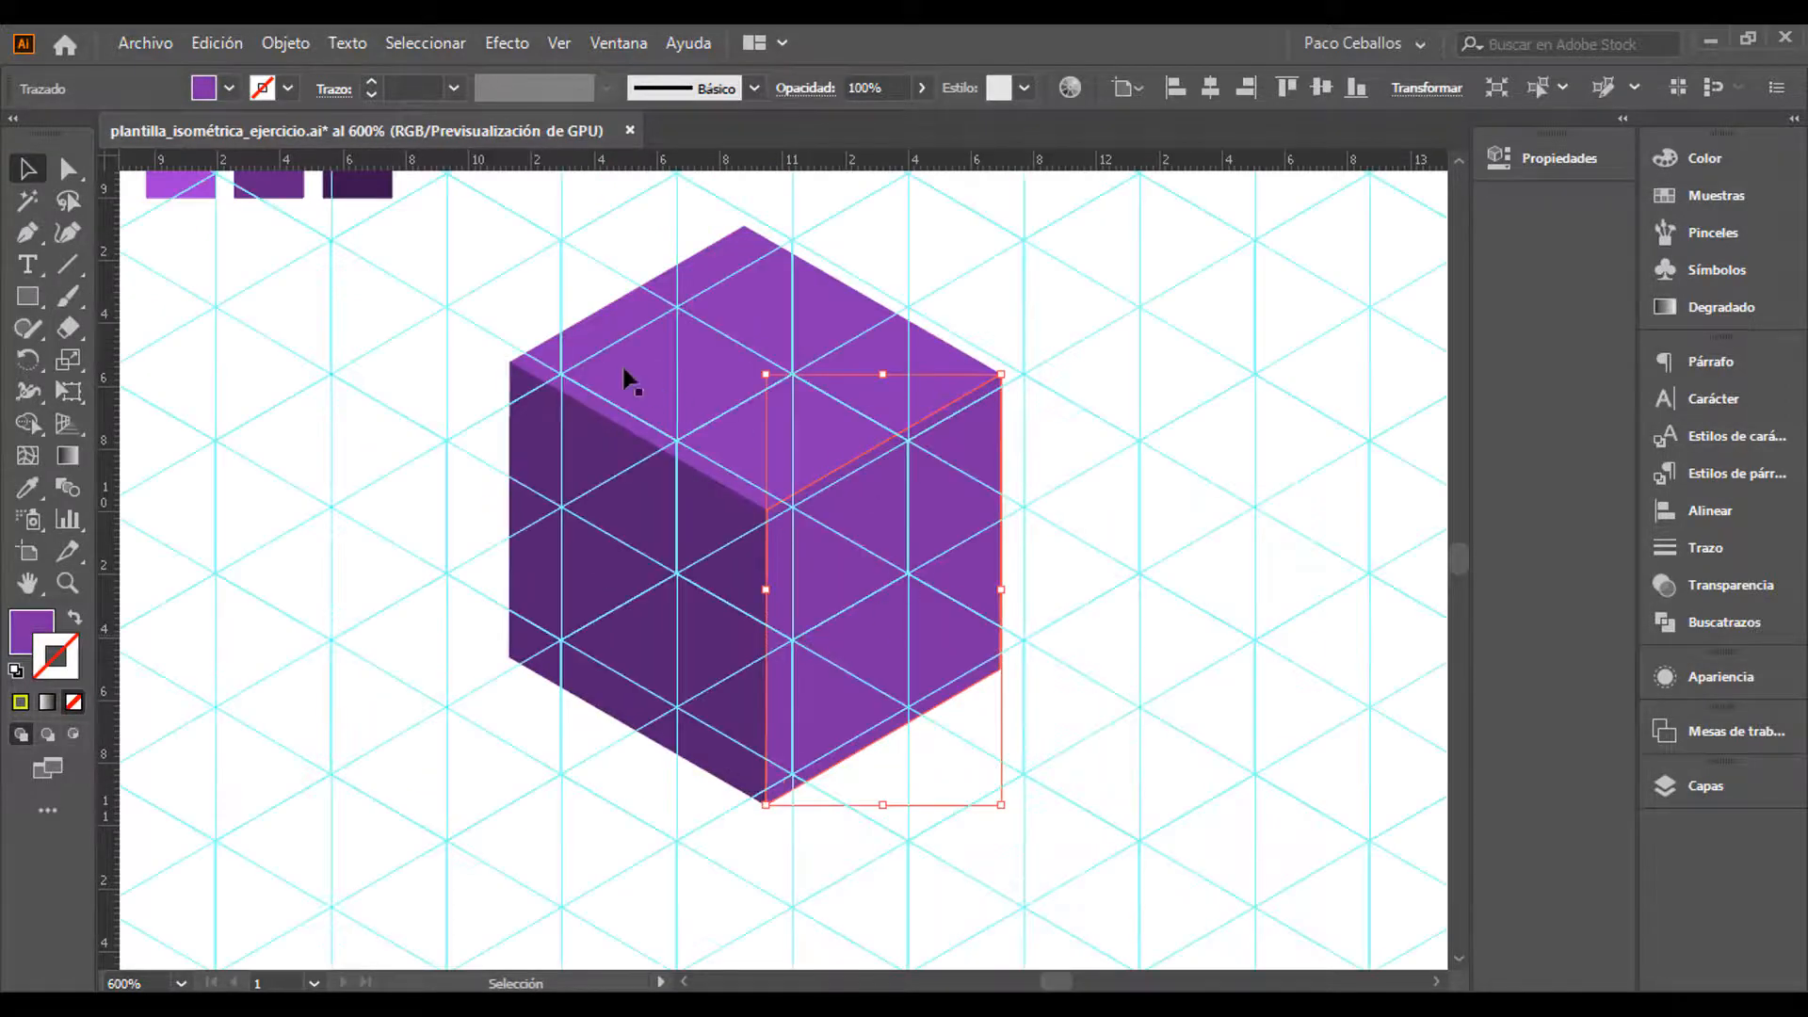
{"action": "left_click", "coordinate": [969, 589]}
{"action": "key", "text": "ctrl+shift+b"}
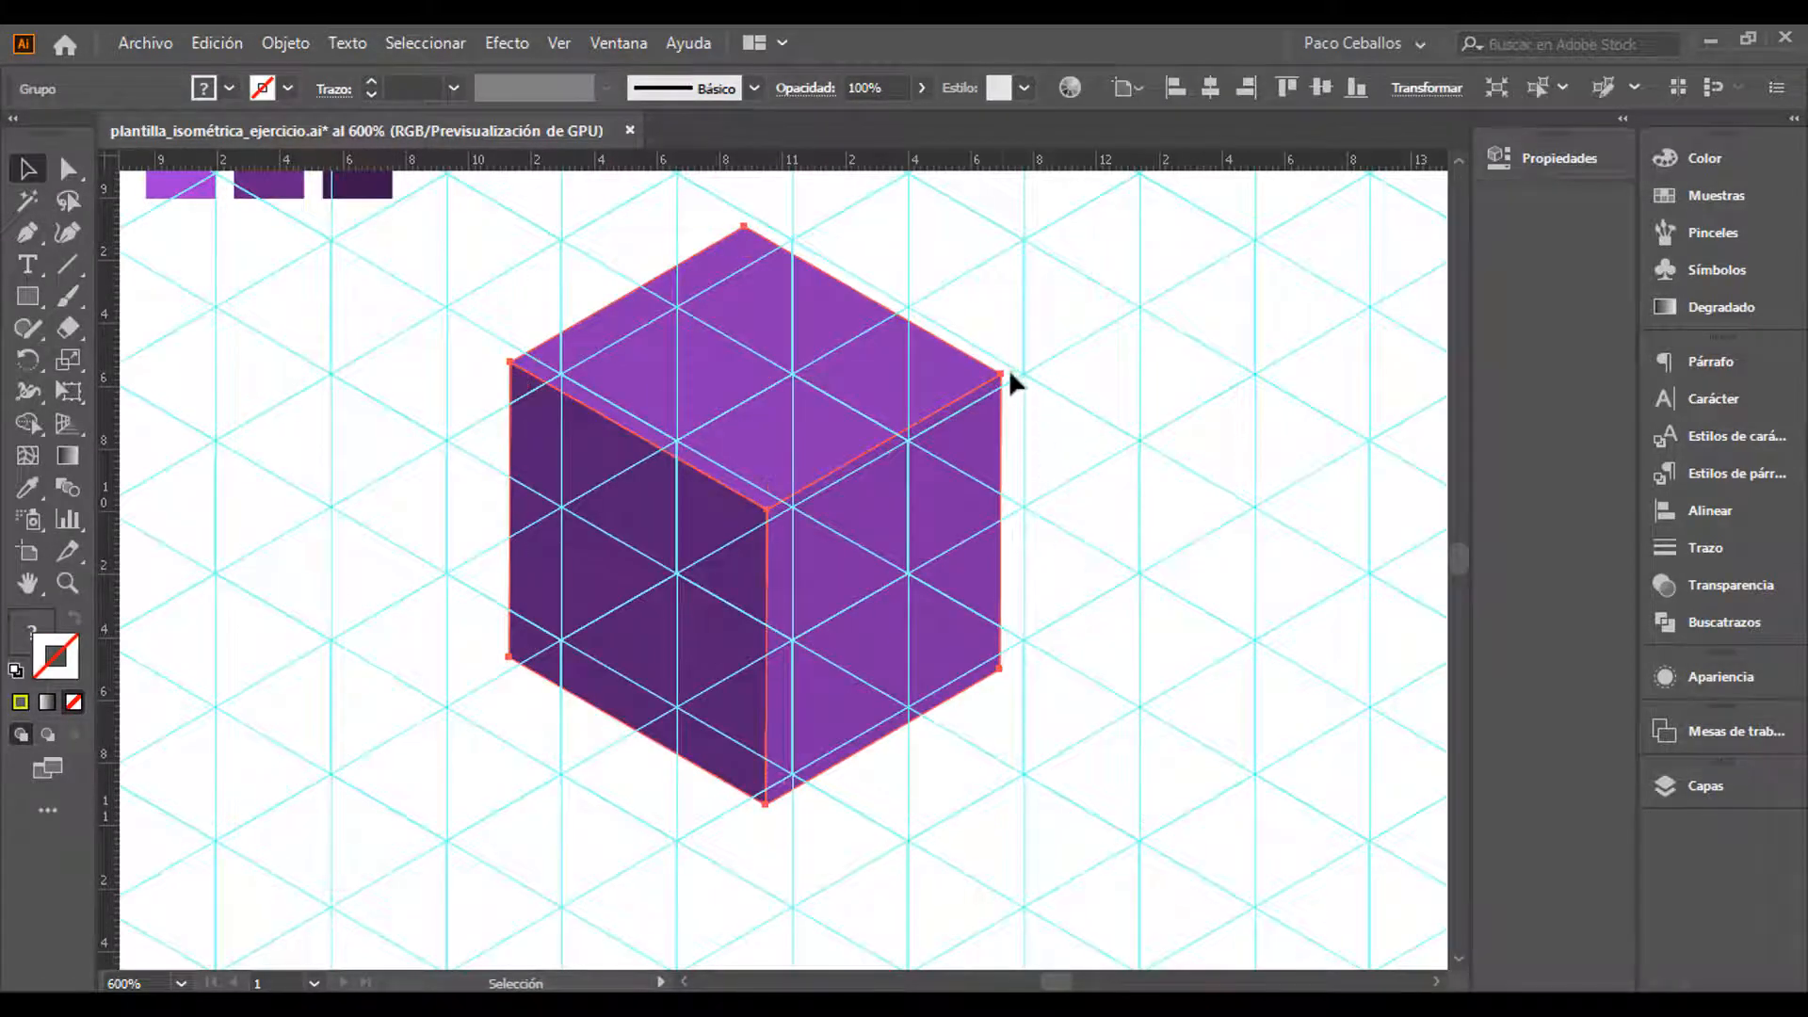
{"action": "key", "text": "ctrl+shift+b"}
{"action": "left_click_drag", "start_coordinate": [999, 229], "coordinate": [856, 355]}
Place the cube on a guide intersection, enlarge it toward the surrounding grid hexagon, and shift it to the hexagon's right side
{"action": "key", "text": "ctrl+plus"}
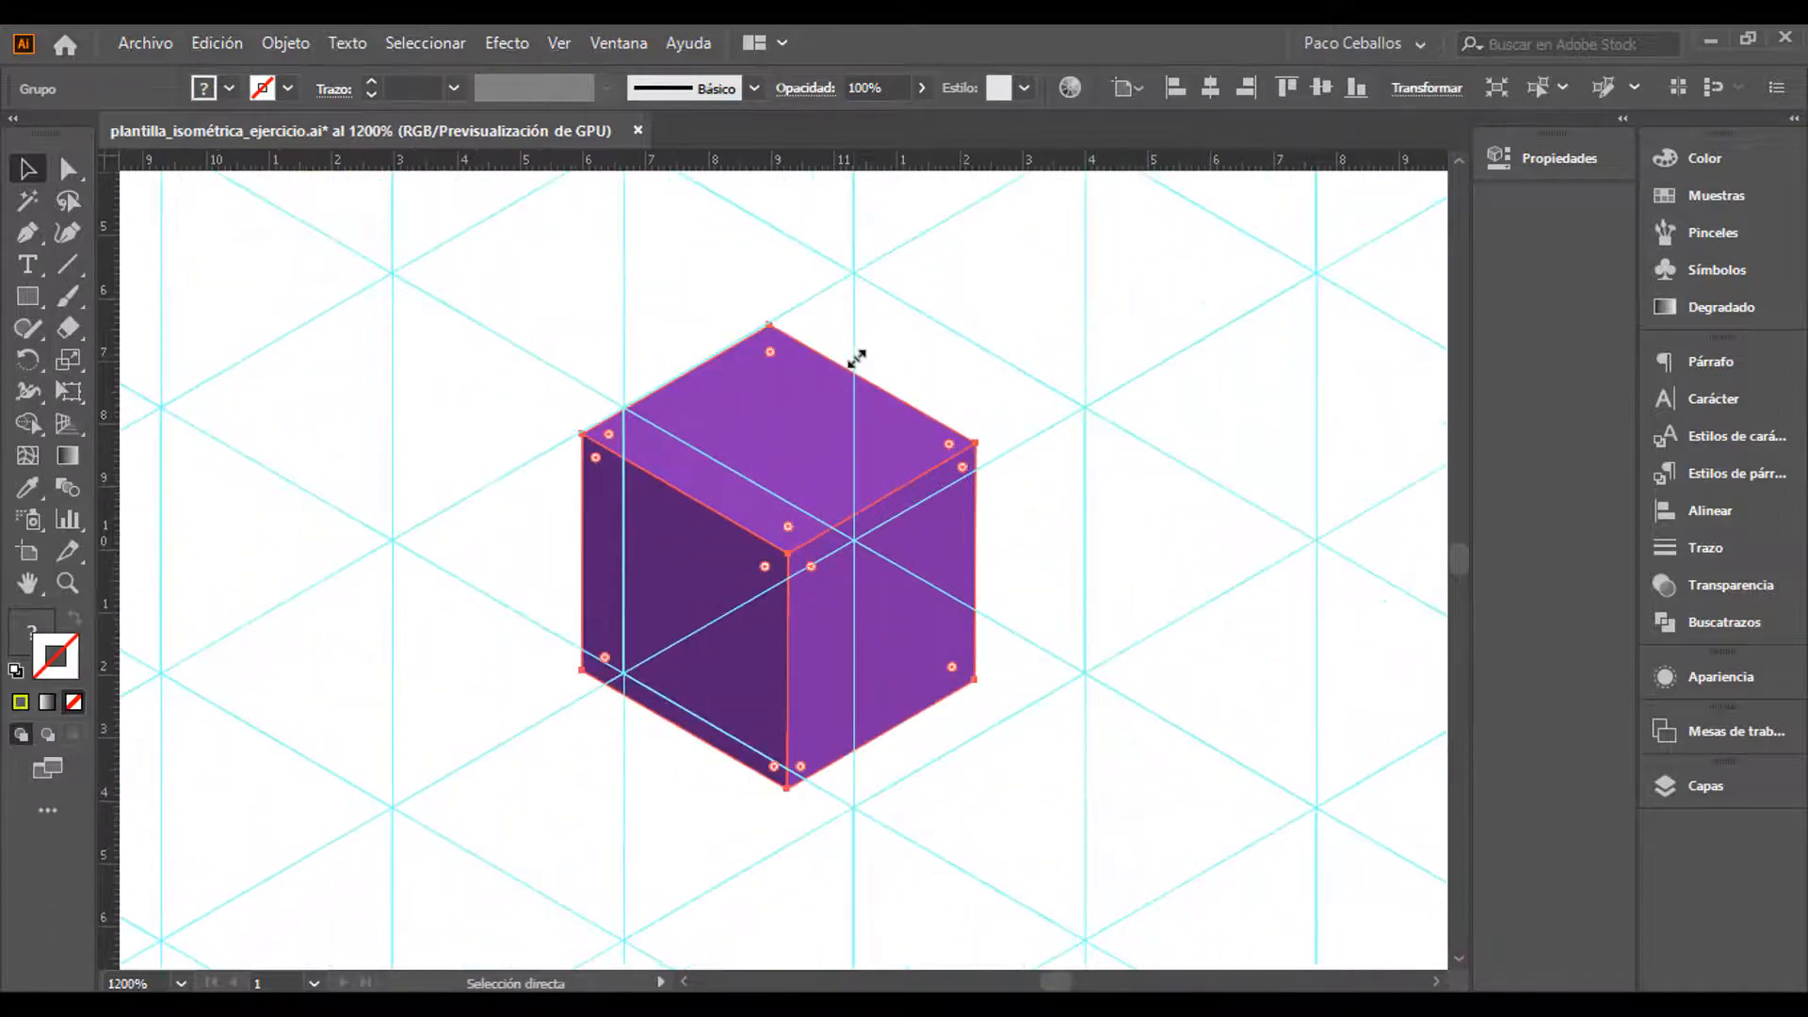
{"action": "key", "text": "ctrl+plus"}
{"action": "left_click_drag", "start_coordinate": [807, 432], "coordinate": [897, 449]}
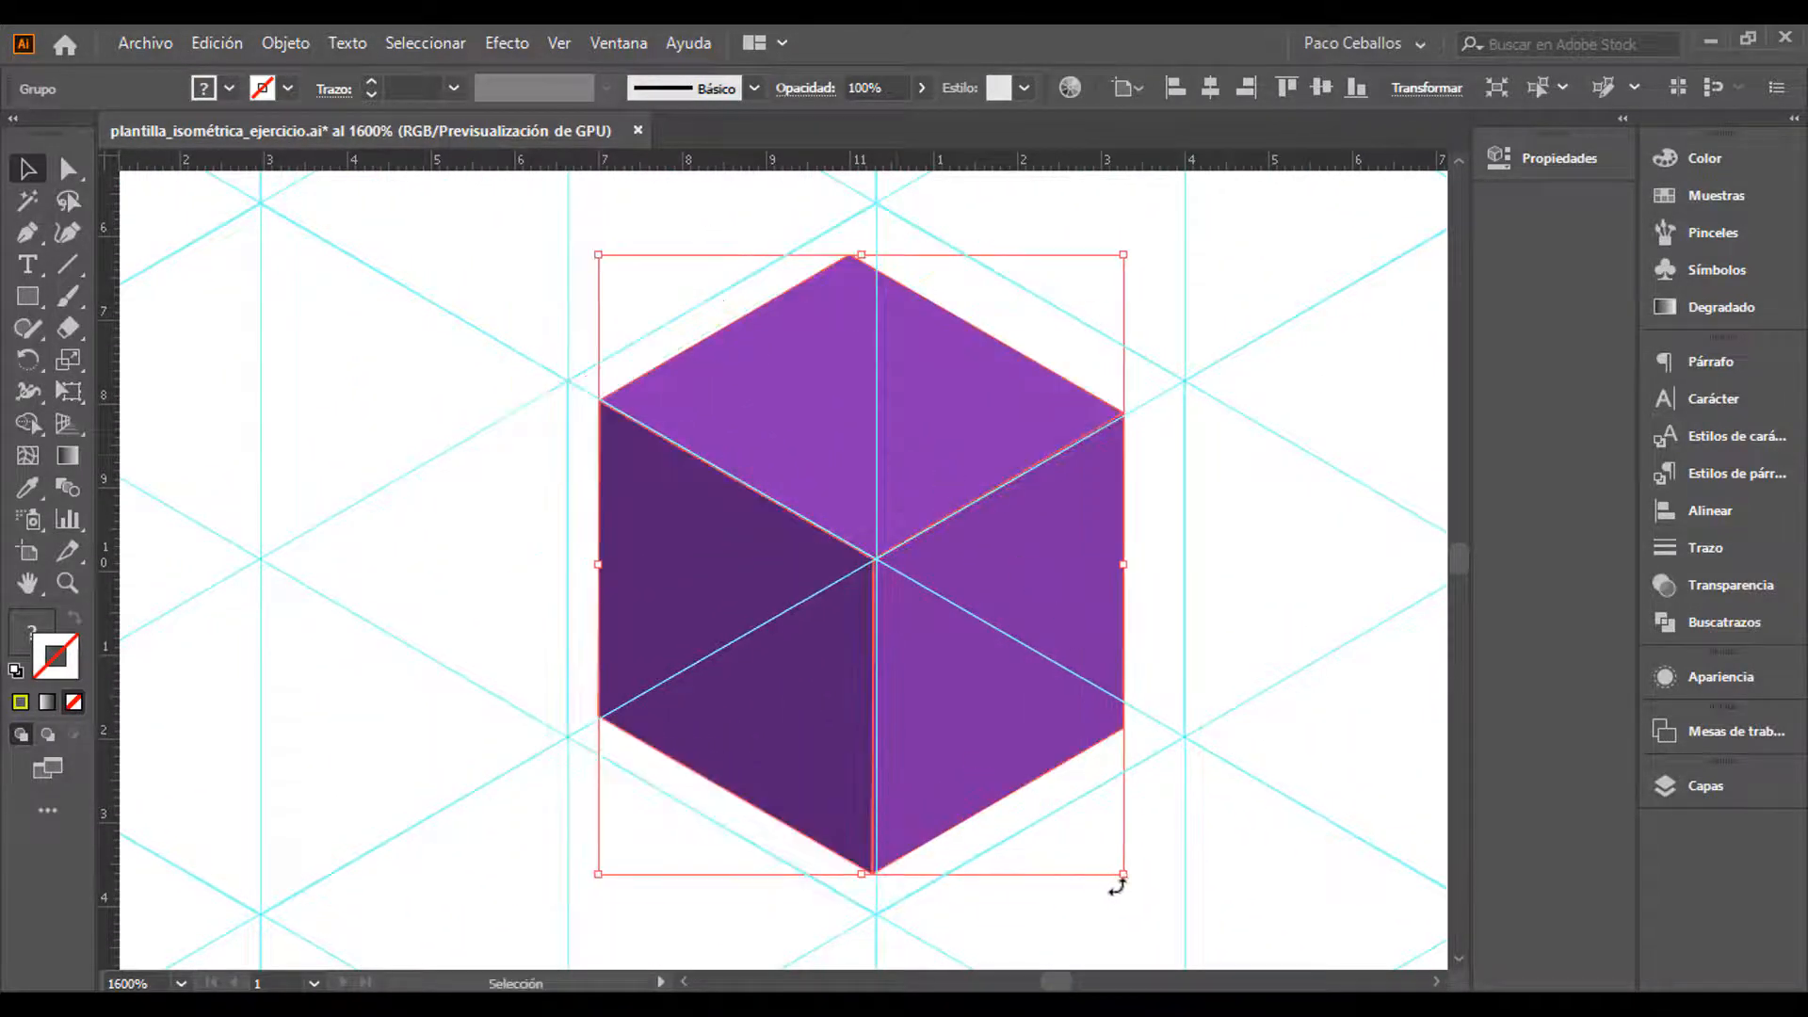
{"action": "left_click_drag", "start_coordinate": [1122, 874], "coordinate": [1161, 911]}
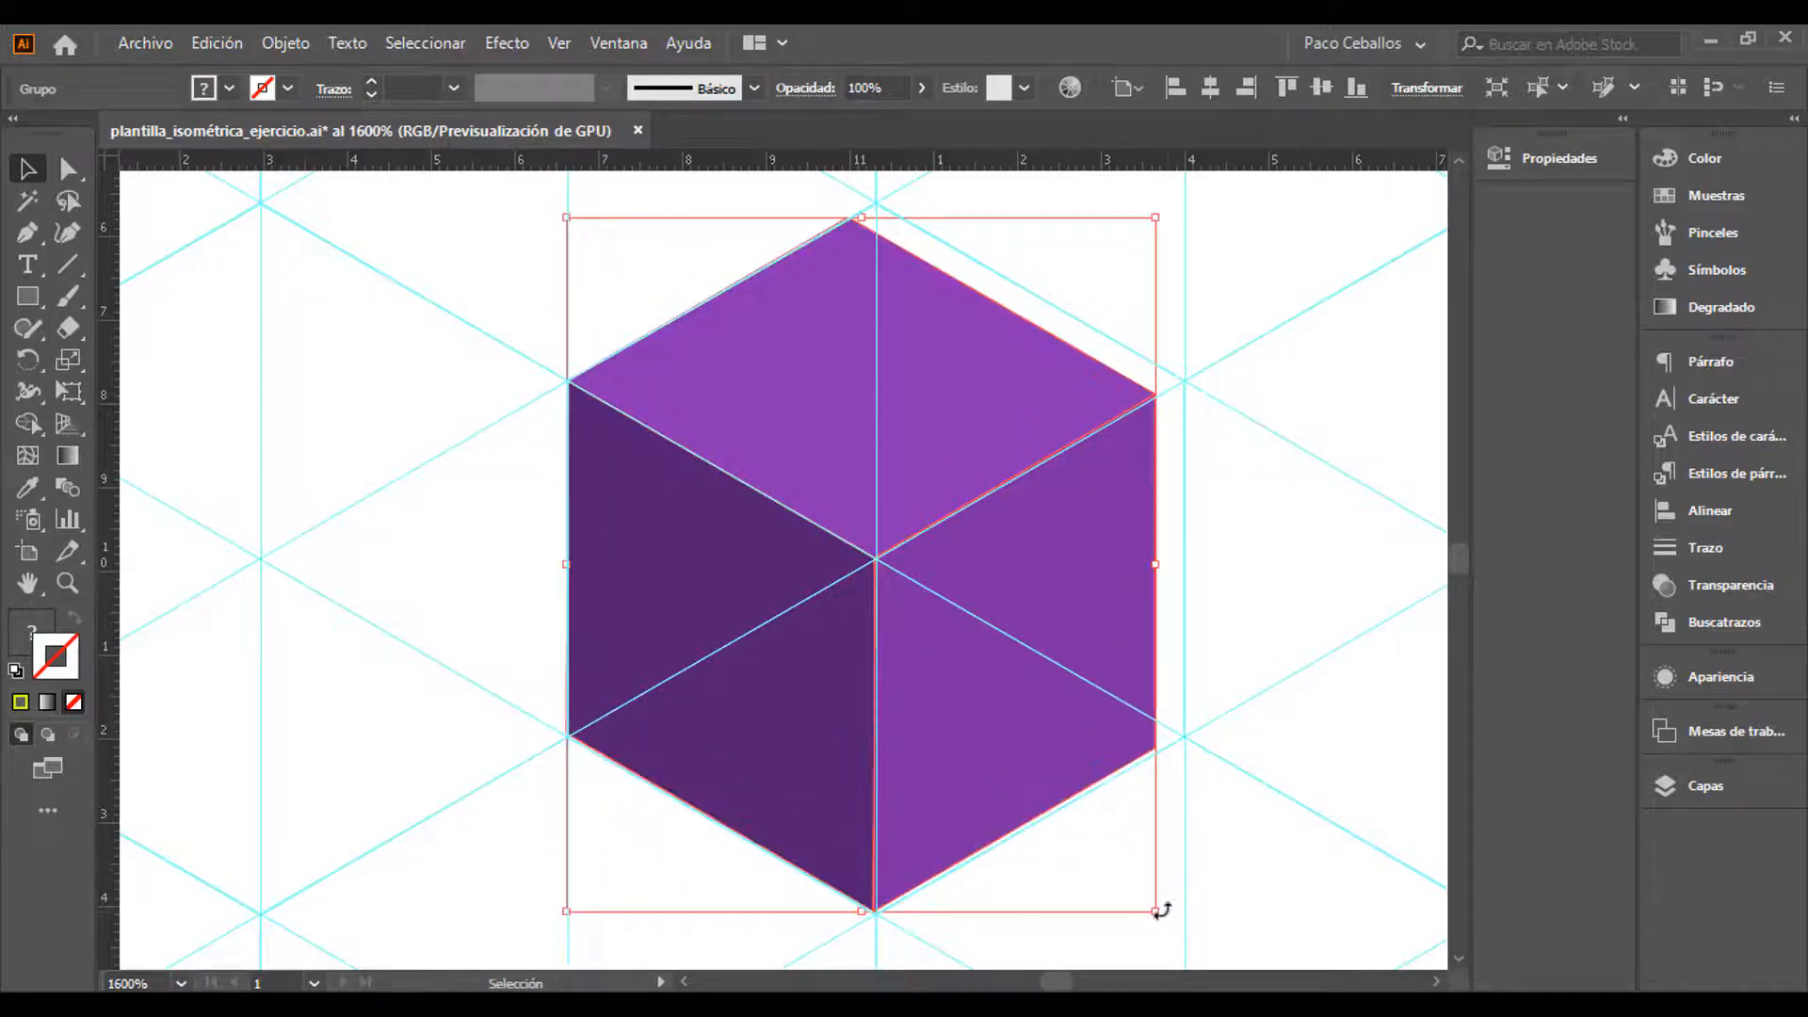
{"action": "left_click_drag", "start_coordinate": [970, 695], "coordinate": [997, 682]}
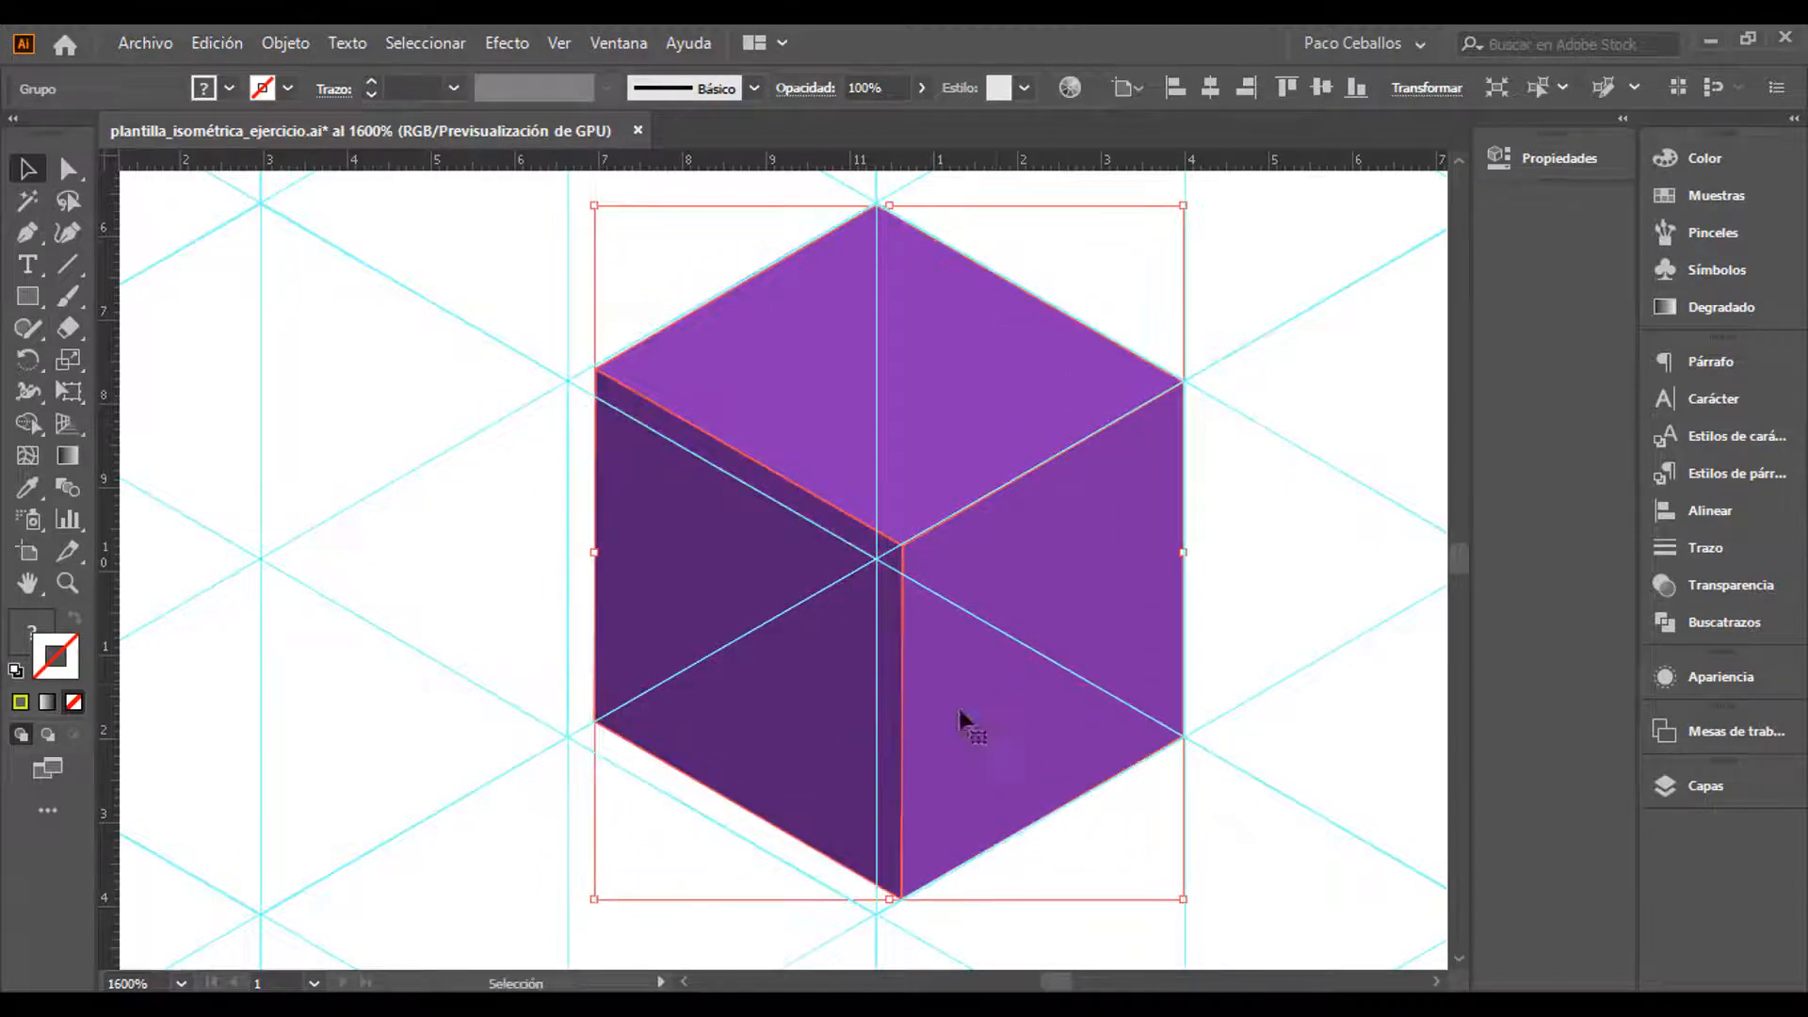
Fine-tune the cube's position so its top and right corners meet the guide intersections
{"action": "left_click", "coordinate": [1217, 657]}
{"action": "key", "text": "ctrl+plus"}
{"action": "left_click_drag", "start_coordinate": [1228, 537], "coordinate": [1061, 715]}
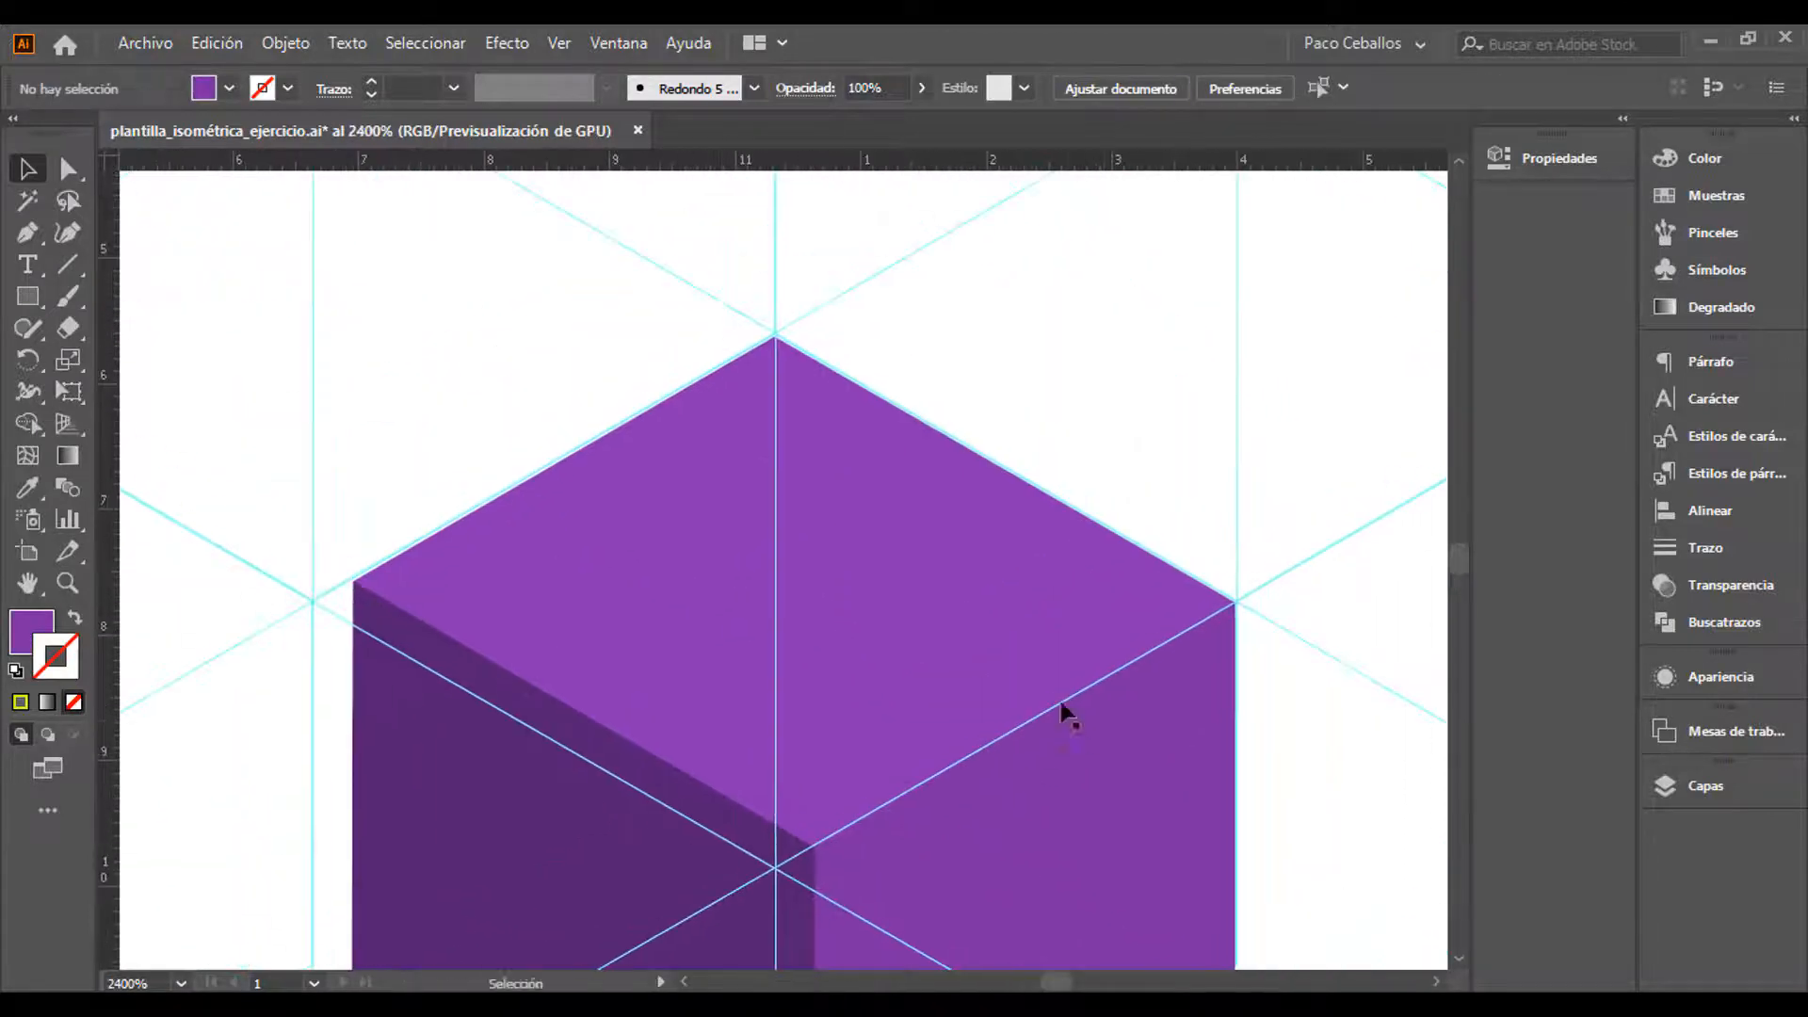
{"action": "key", "text": "ctrl+plus"}
{"action": "key", "text": "ctrl+plus"}
{"action": "left_click_drag", "start_coordinate": [889, 361], "coordinate": [866, 552]}
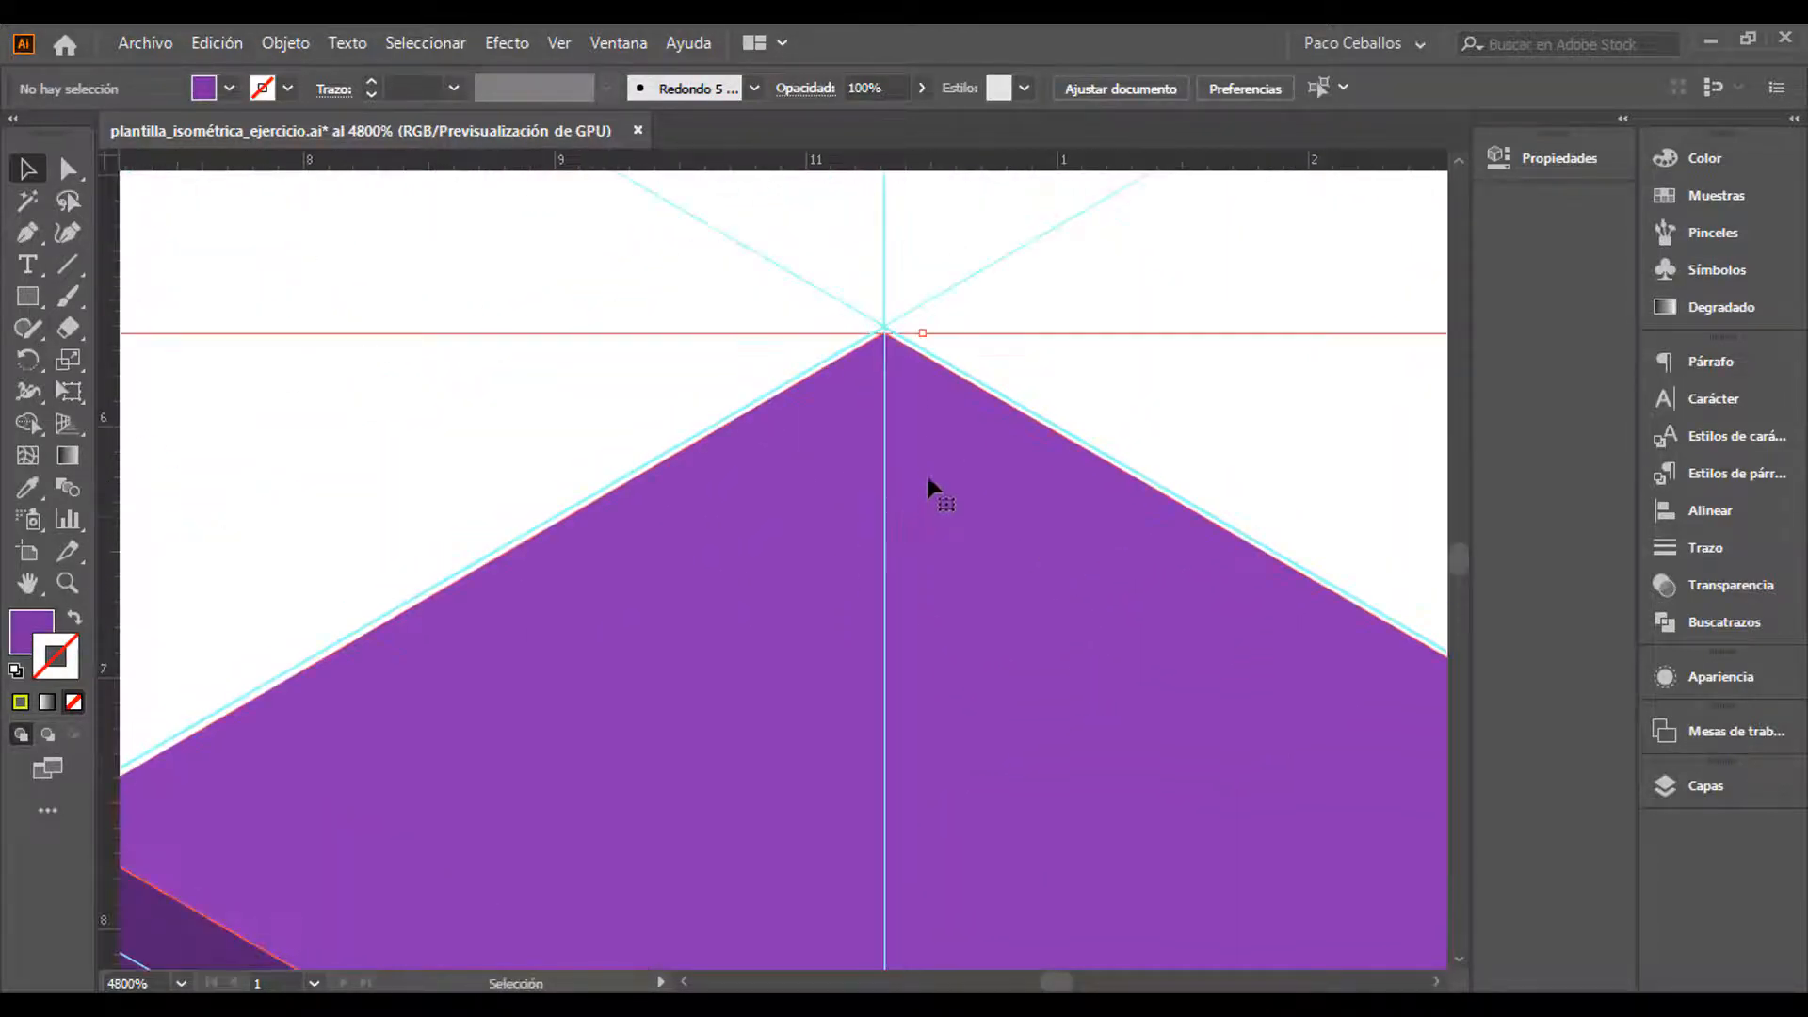
{"action": "left_click", "coordinate": [912, 444]}
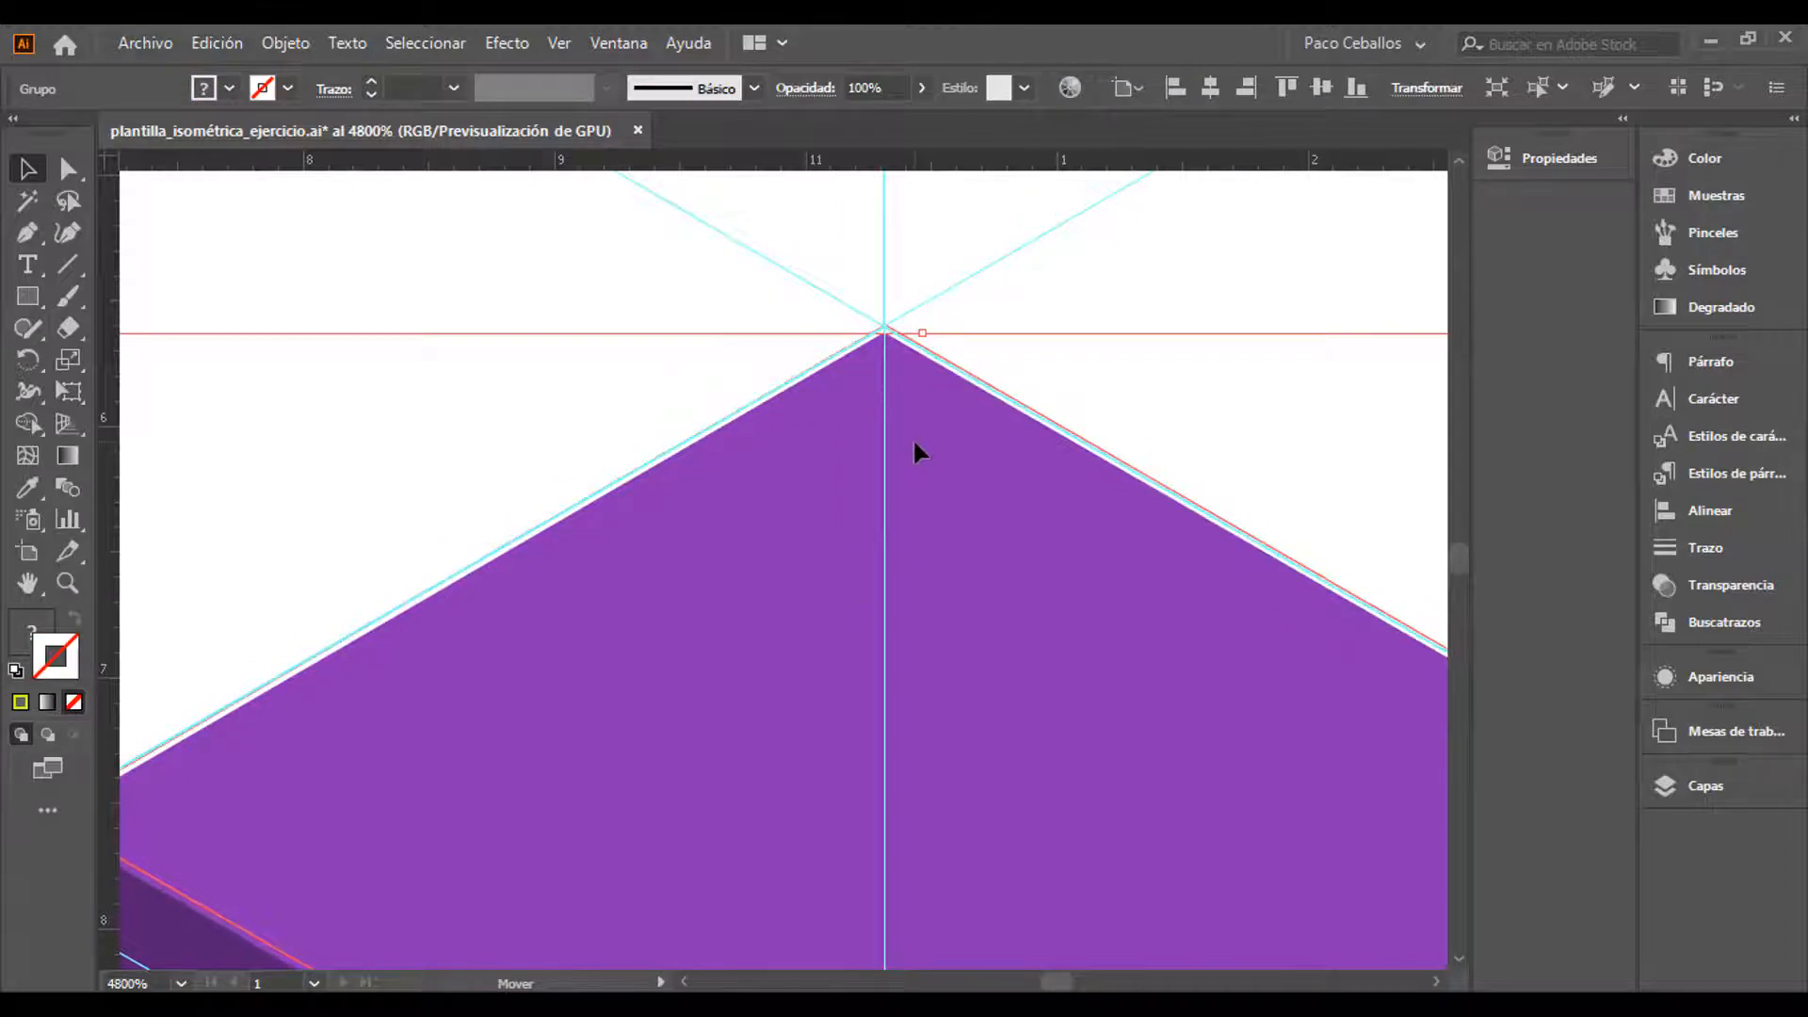
{"action": "left_click_drag", "start_coordinate": [1232, 772], "coordinate": [659, 489]}
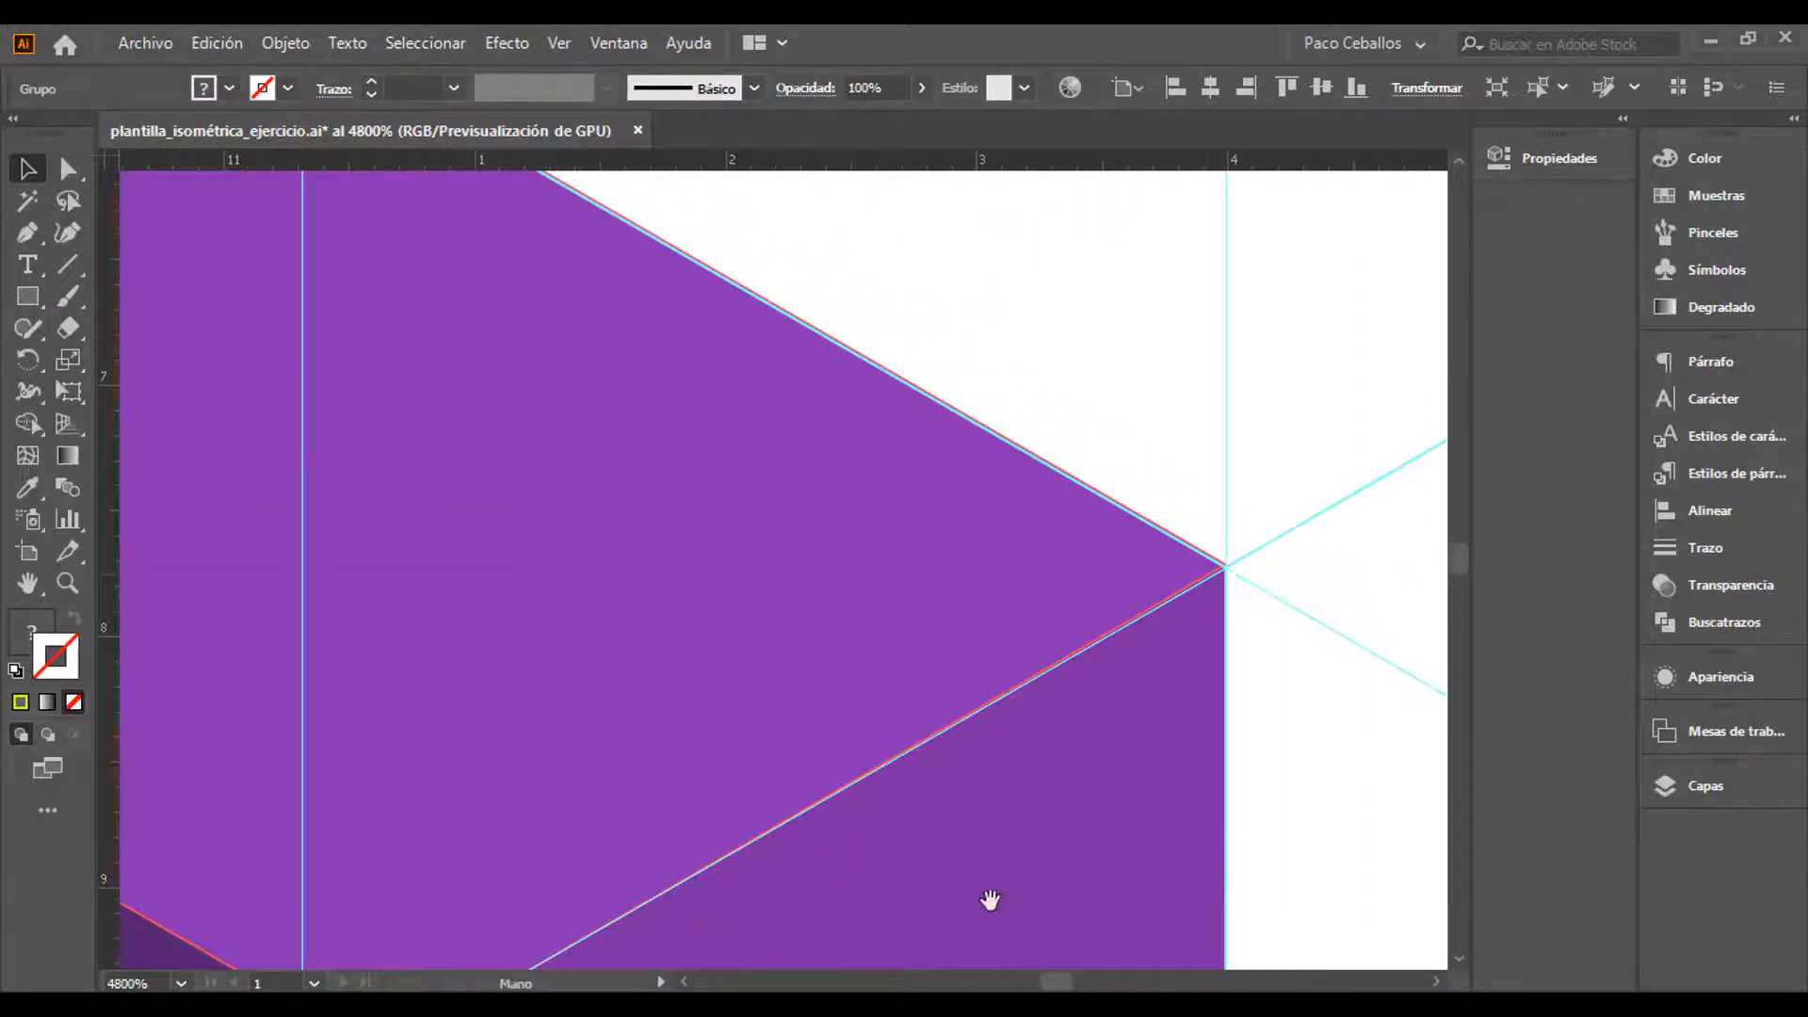
{"action": "left_click_drag", "start_coordinate": [988, 901], "coordinate": [1138, 441]}
{"action": "left_click_drag", "start_coordinate": [989, 771], "coordinate": [1247, 303]}
{"action": "key", "text": "ctrl+minus"}
{"action": "key", "text": "ctrl+minus"}
{"action": "key", "text": "ctrl+minus"}
{"action": "key", "text": "ctrl+minus"}
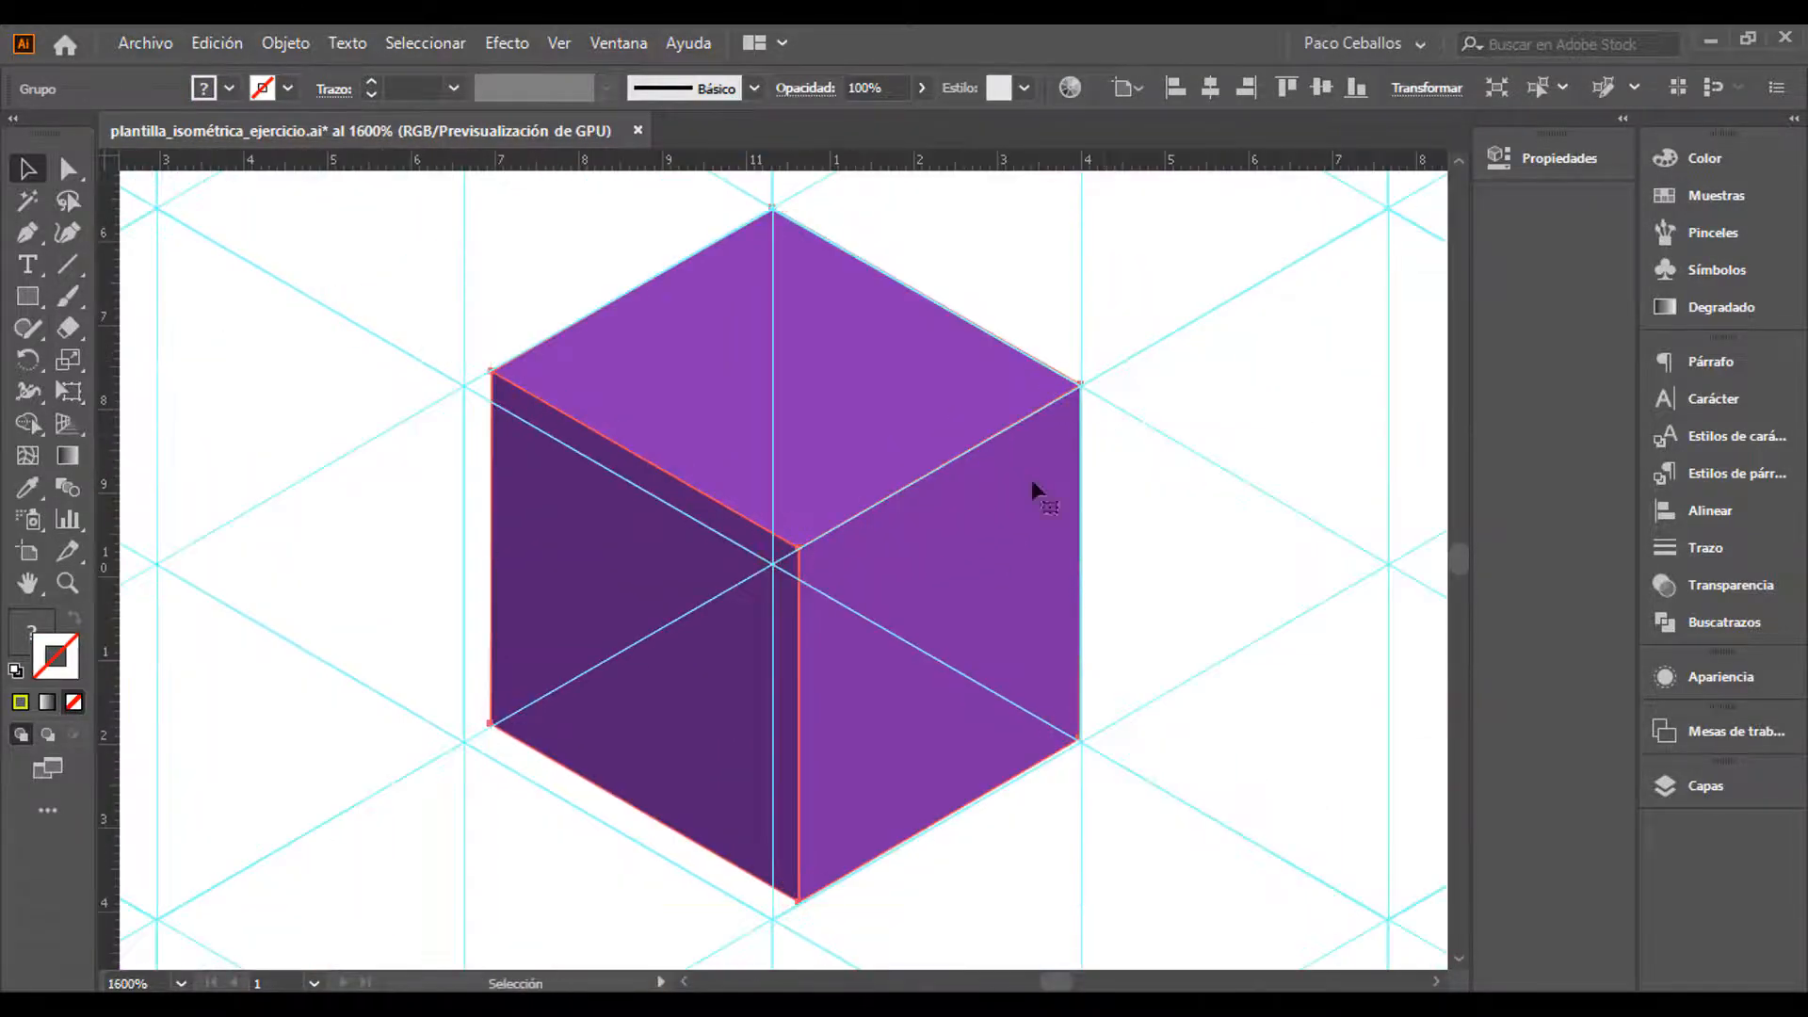
Ungroup the cube's faces and deselect them
{"action": "right_click", "coordinate": [949, 517]}
{"action": "left_click", "coordinate": [1085, 742]}
{"action": "left_click", "coordinate": [753, 885]}
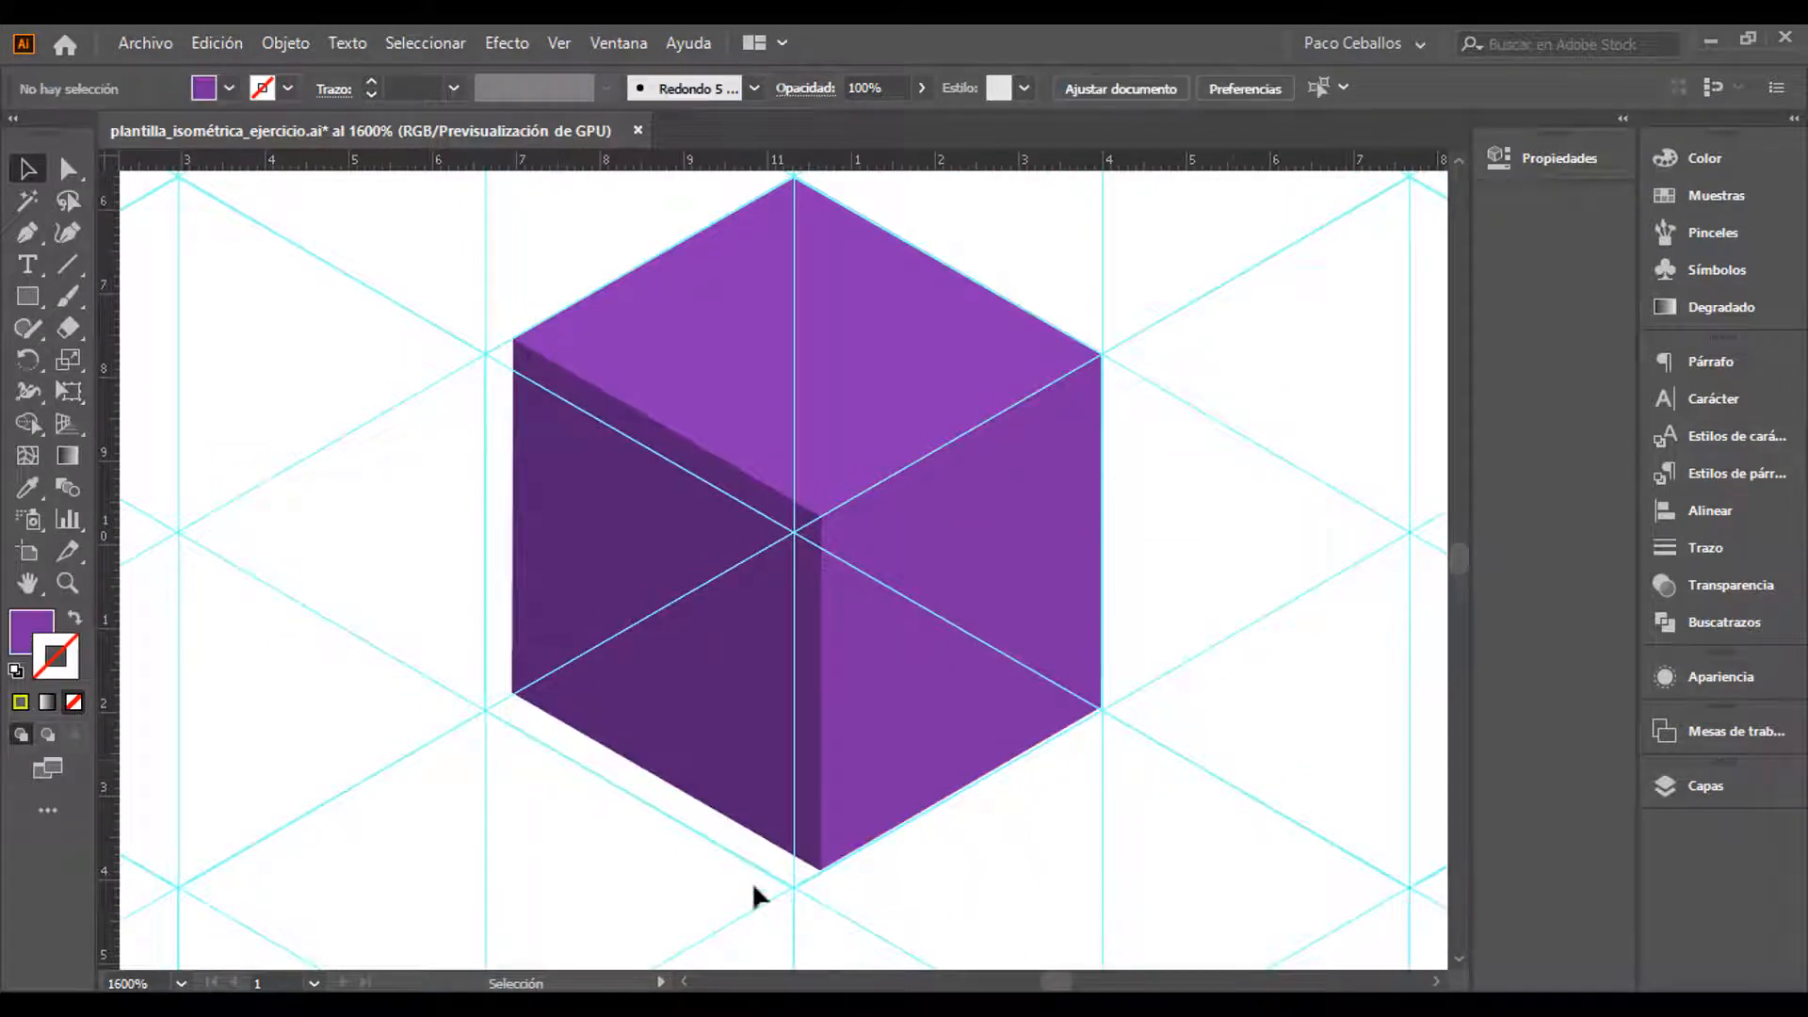
Snap the cube's bottom, lower-left and upper-left corner anchors to the nearest guide intersections with Direct Selection
{"action": "key", "text": "a"}
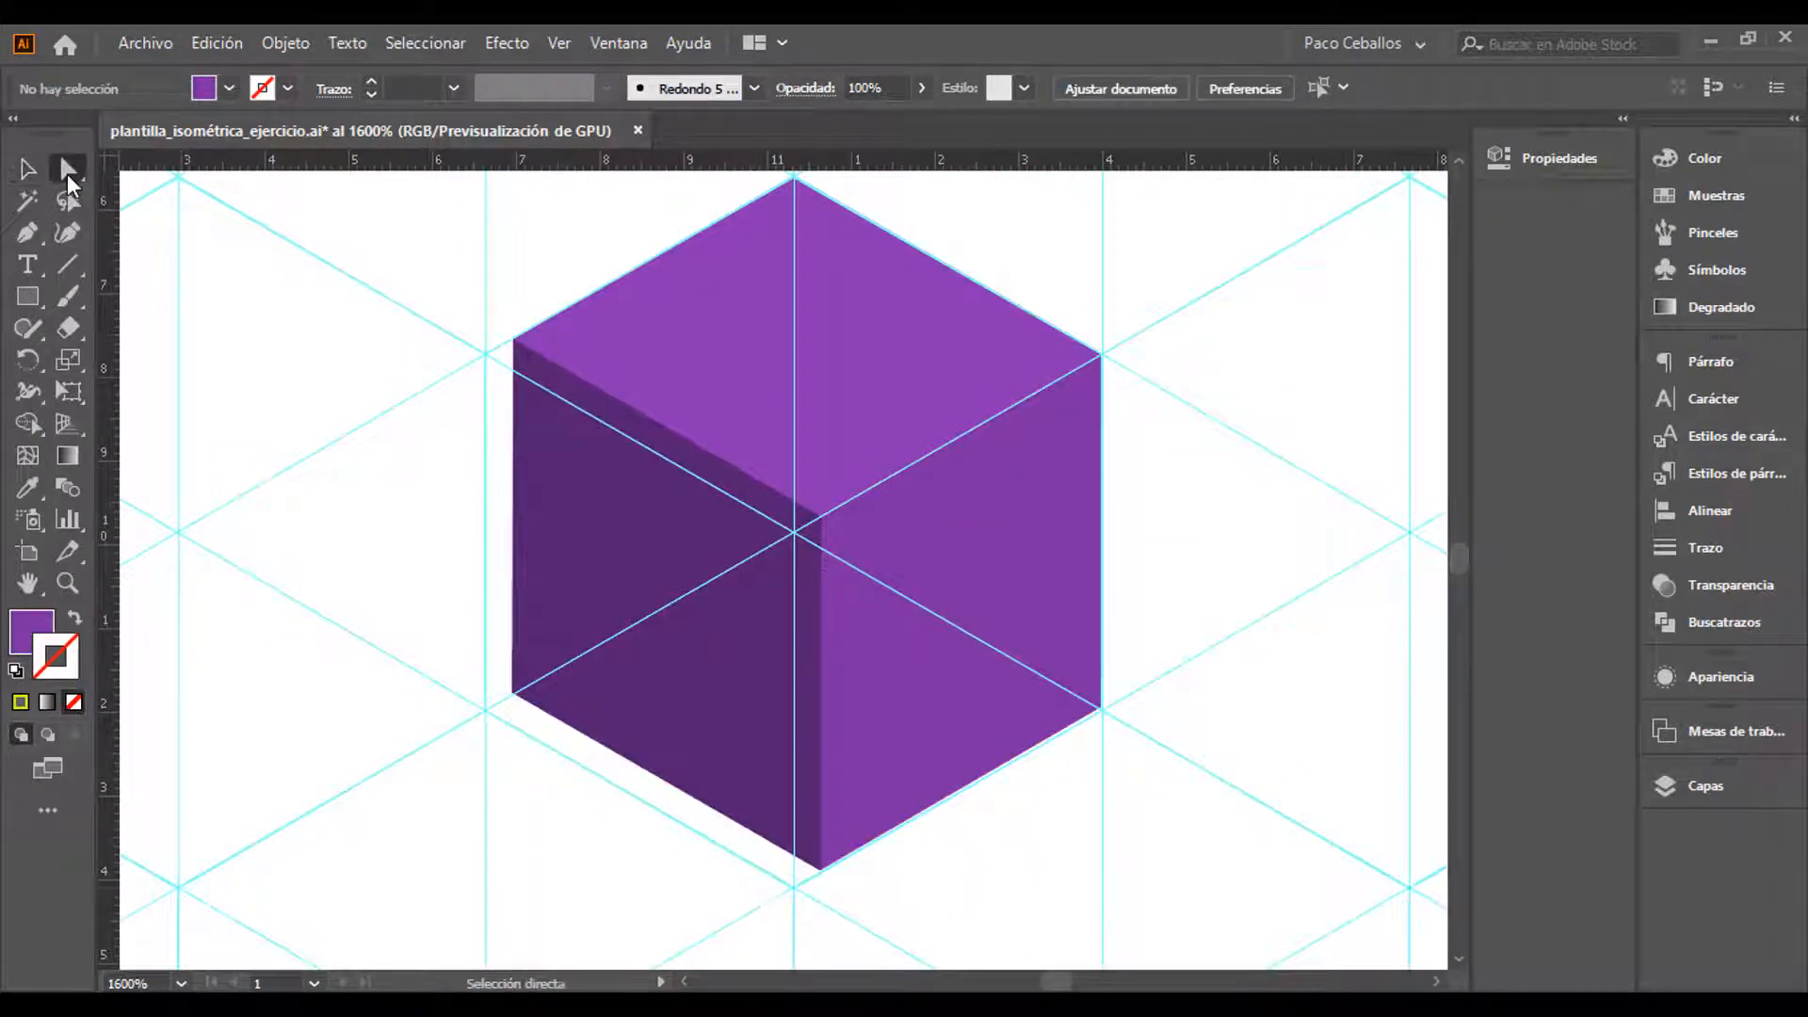
{"action": "left_click", "coordinate": [820, 868]}
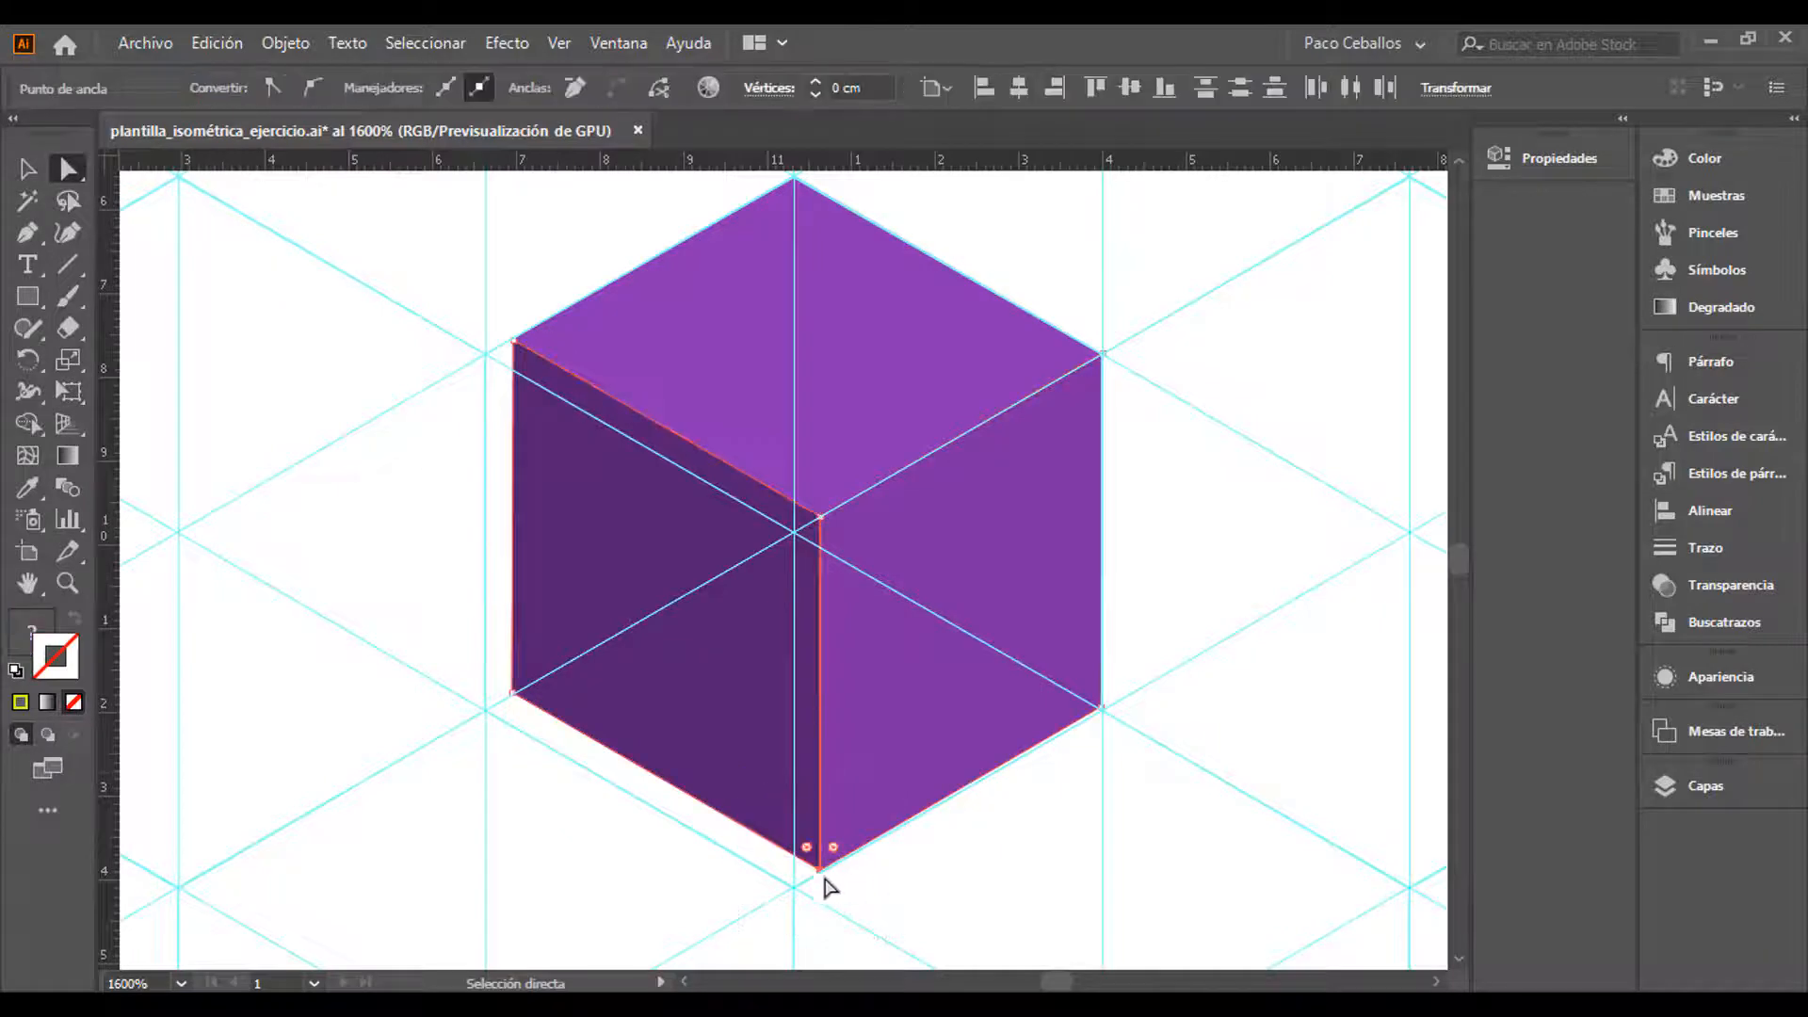
{"action": "left_click_drag", "start_coordinate": [820, 868], "coordinate": [796, 886]}
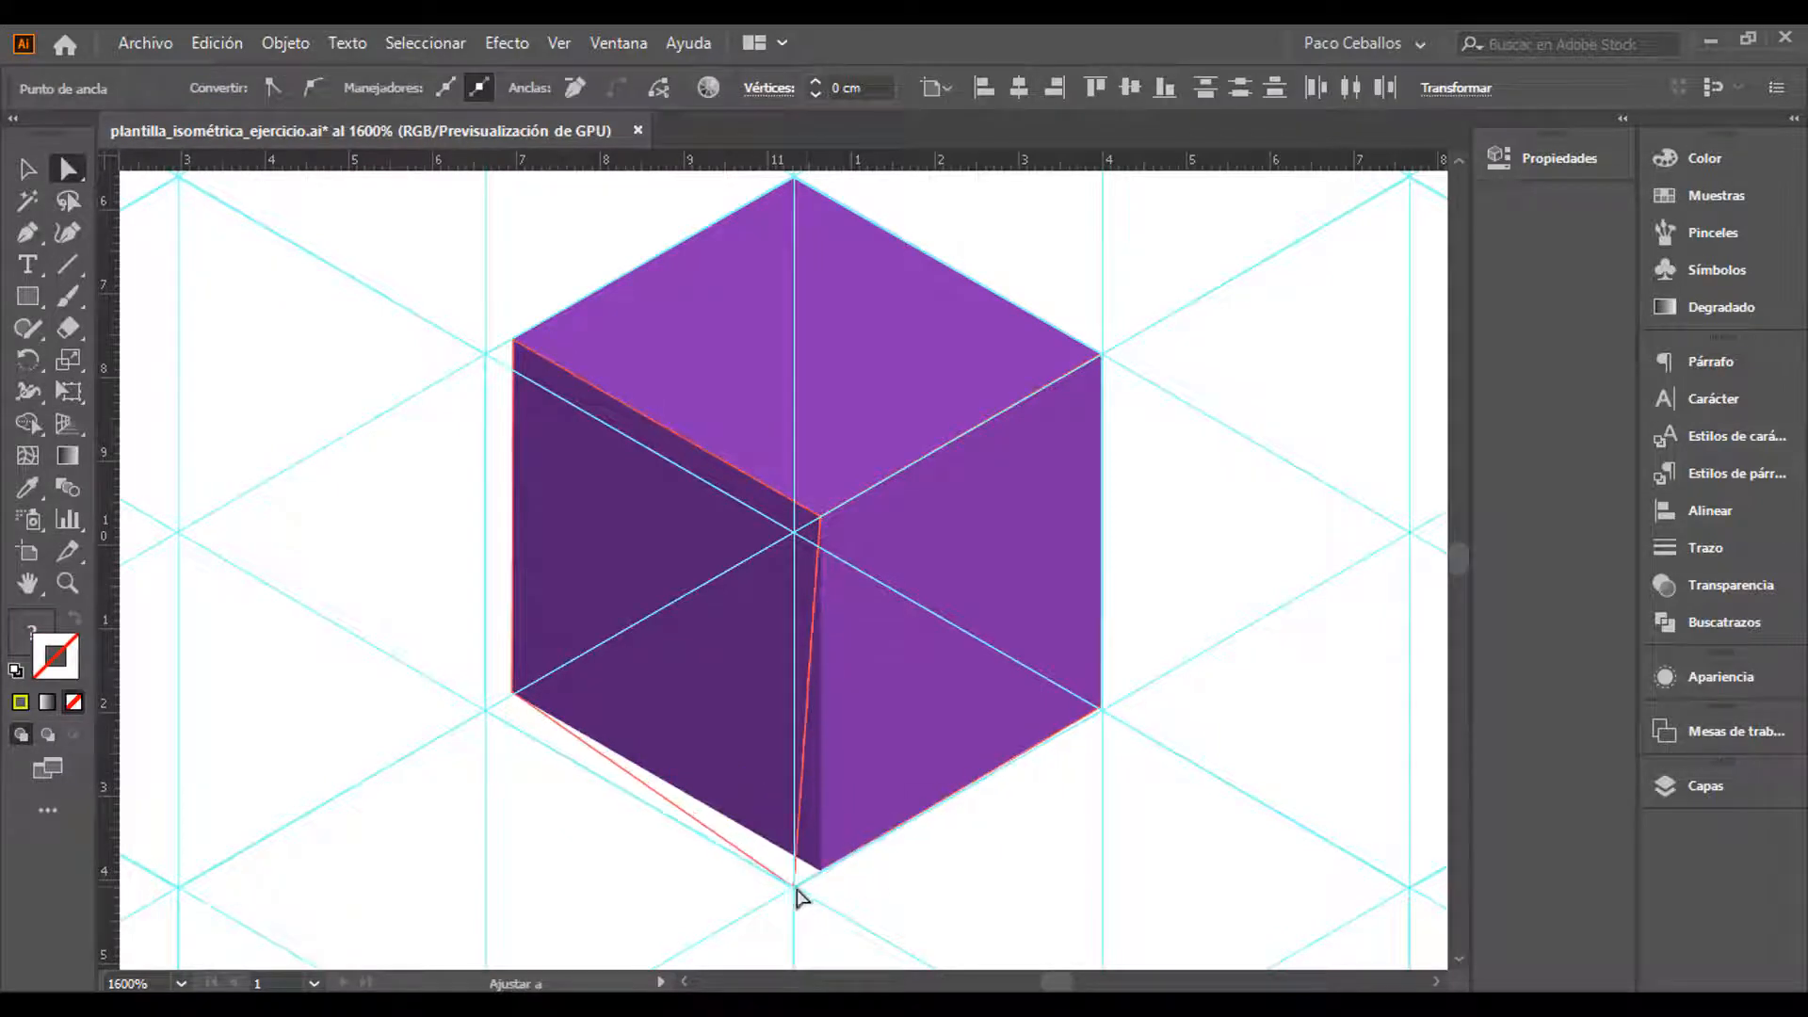
{"action": "left_click", "coordinate": [516, 692]}
{"action": "left_click_drag", "start_coordinate": [517, 692], "coordinate": [486, 711]}
{"action": "left_click", "coordinate": [516, 343]}
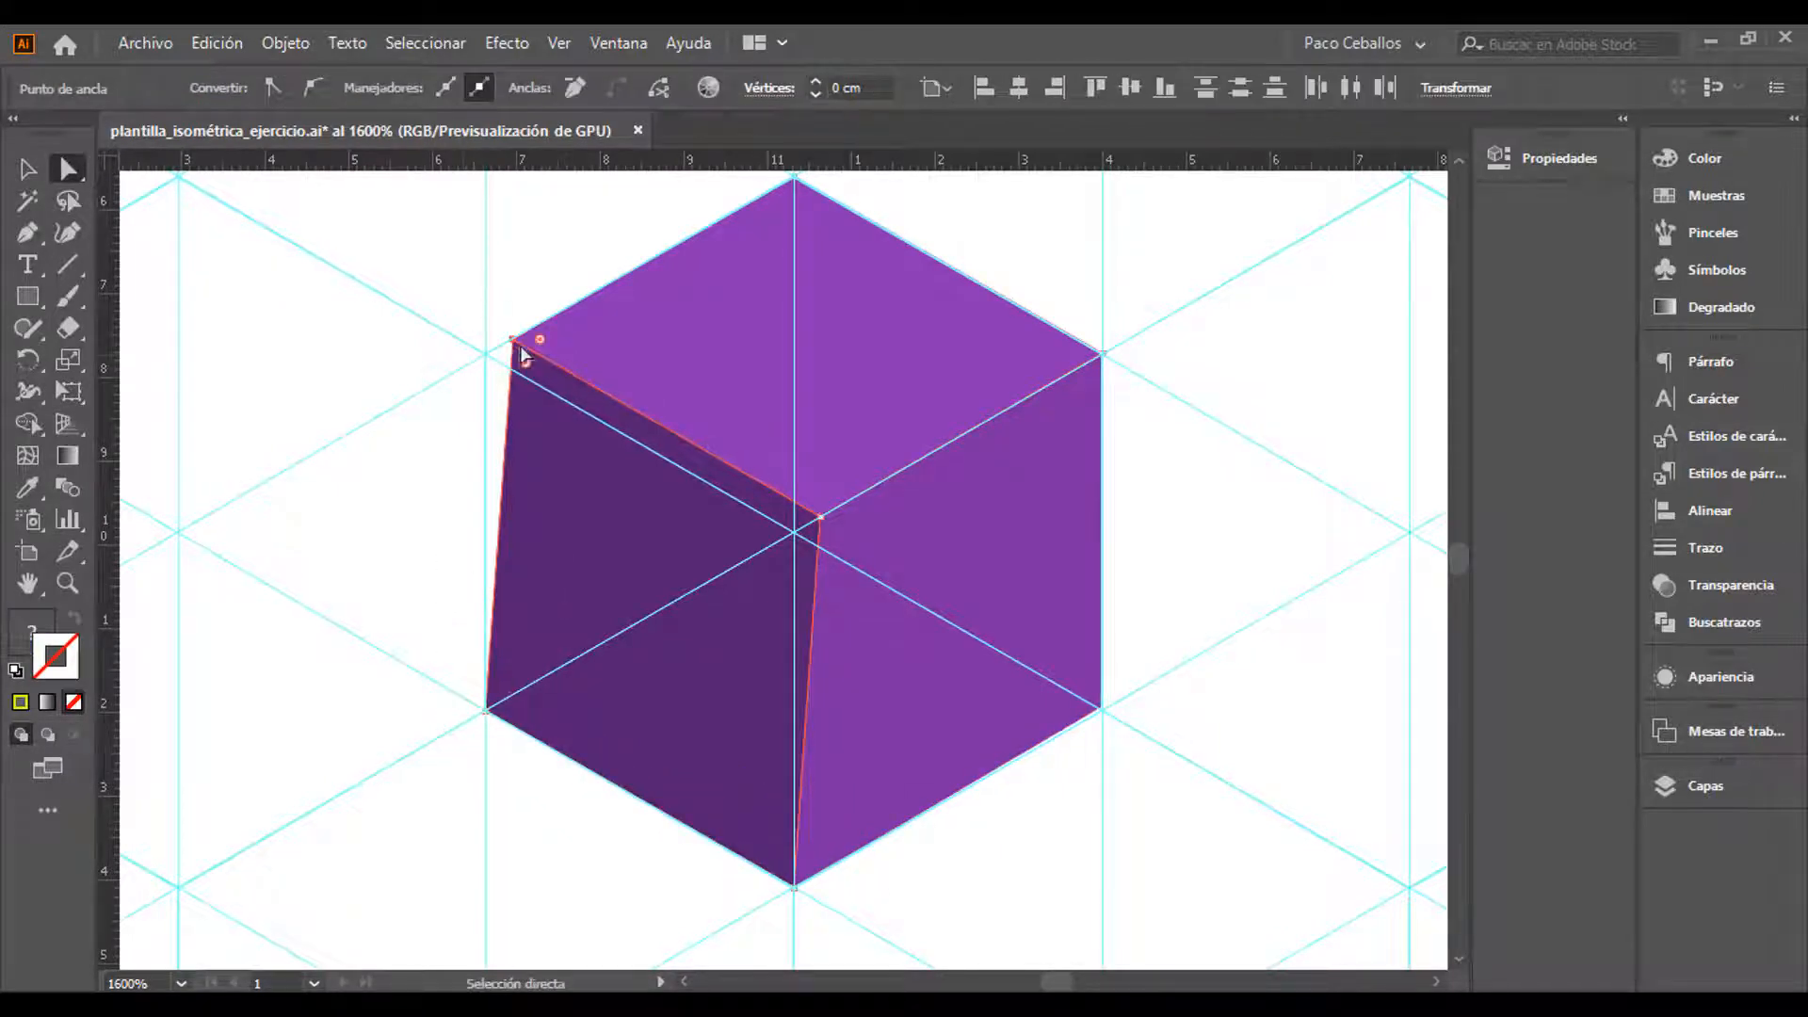
{"action": "left_click_drag", "start_coordinate": [516, 341], "coordinate": [486, 356]}
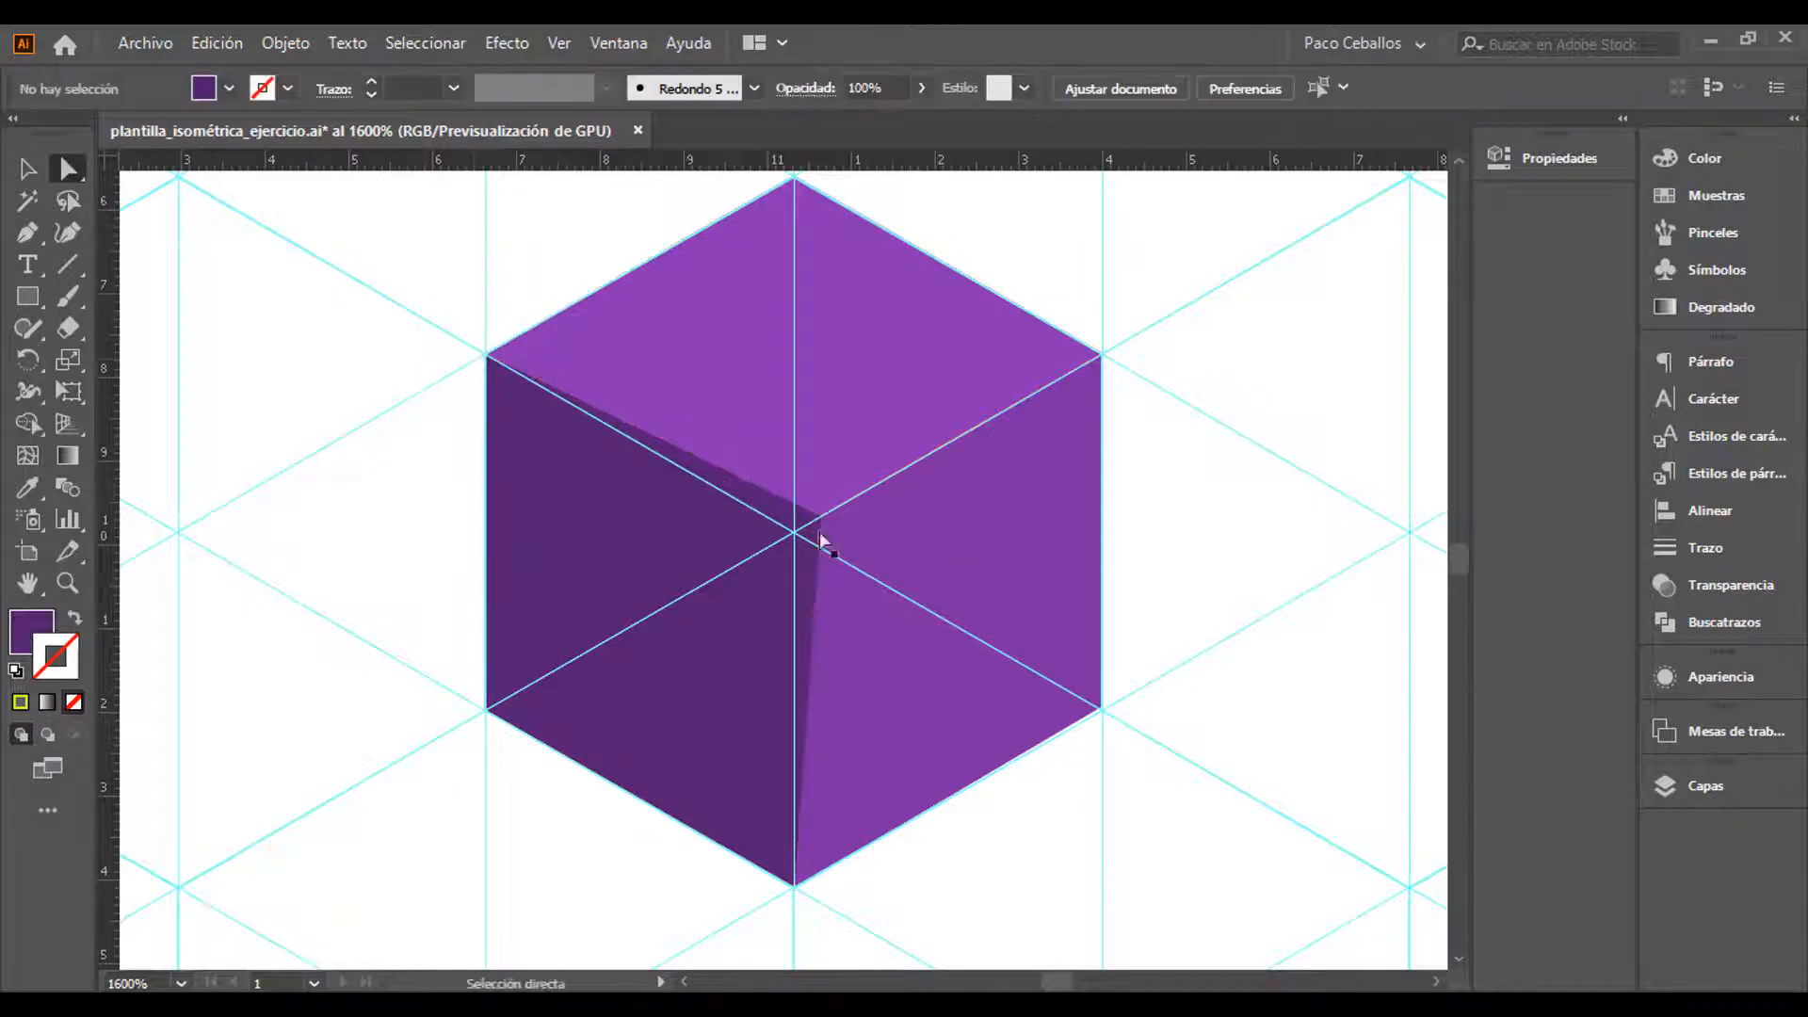
Snap the inner corner anchors shared by the cube's faces to the central guide intersection, then deselect
{"action": "left_click_drag", "start_coordinate": [820, 518], "coordinate": [794, 533]}
{"action": "left_click_drag", "start_coordinate": [820, 515], "coordinate": [794, 534]}
{"action": "mouse_move", "coordinate": [820, 521]}
{"action": "left_mouse_down"}
{"action": "mouse_move", "coordinate": [800, 534]}
{"action": "mouse_move", "coordinate": [820, 520]}
{"action": "left_mouse_up"}
{"action": "left_click_drag", "start_coordinate": [819, 518], "coordinate": [1013, 632]}
{"action": "left_click", "coordinate": [1153, 543]}
Inspect the adjusted cube corners up close against the grid, then hide the guides
{"action": "key", "text": "ctrl+plus"}
{"action": "key", "text": "ctrl+plus"}
{"action": "key", "text": "ctrl+plus"}
{"action": "key", "text": "ctrl+minus"}
{"action": "key", "text": "ctrl+minus"}
{"action": "key", "text": "ctrl+semicolon"}
Move the light, medium and dark purple swatch squares beside one another above the cube's right side
{"action": "key", "text": "ctrl+minus"}
{"action": "key", "text": "ctrl+minus"}
{"action": "key", "text": "ctrl+minus"}
{"action": "left_click_drag", "start_coordinate": [190, 219], "coordinate": [1200, 417]}
{"action": "left_click_drag", "start_coordinate": [299, 218], "coordinate": [1288, 406]}
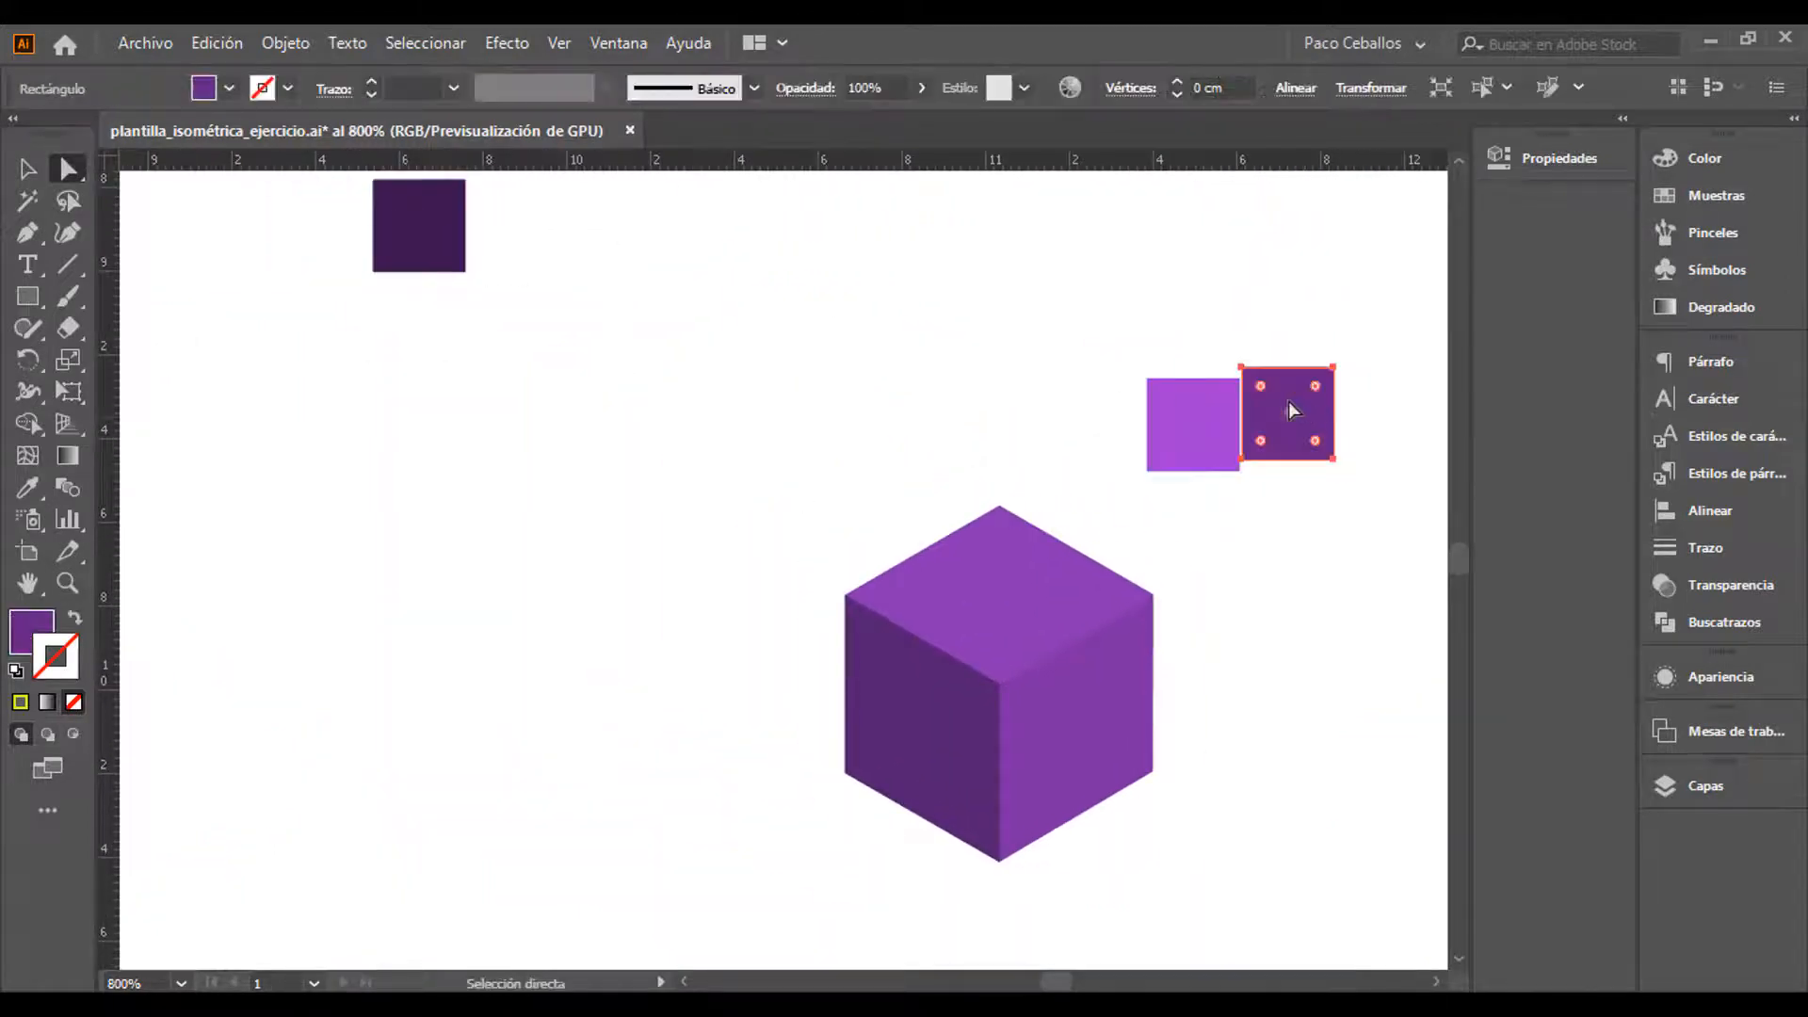
{"action": "left_click_drag", "start_coordinate": [427, 231], "coordinate": [1397, 412]}
{"action": "key", "text": "ctrl+plus"}
{"action": "left_click_drag", "start_coordinate": [1162, 489], "coordinate": [1595, 259]}
Recolour the cube with the Eyedropper: light purple on the top face, medium on the left, dark on the right
{"action": "left_click", "coordinate": [605, 603]}
{"action": "key", "text": "i"}
{"action": "left_click", "coordinate": [895, 349]}
{"action": "left_click", "coordinate": [490, 772], "text": "ctrl"}
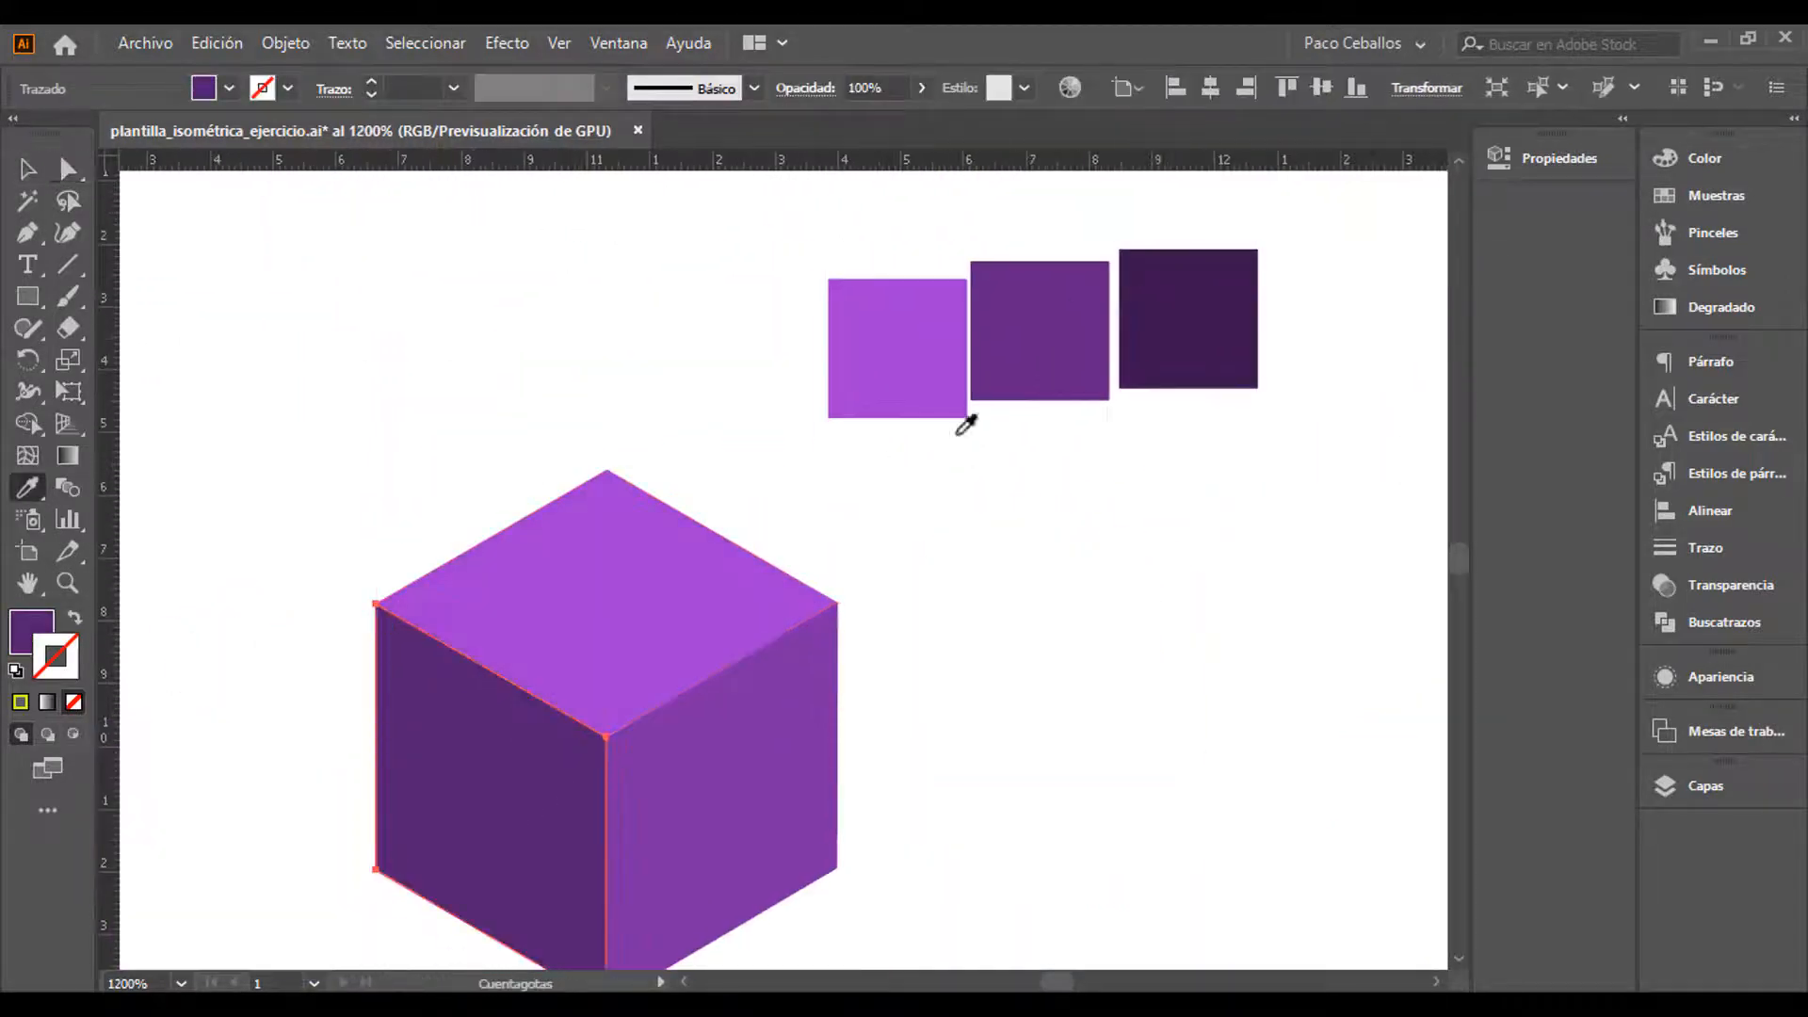
{"action": "left_click", "coordinate": [1036, 343]}
{"action": "left_click", "coordinate": [756, 774], "text": "ctrl"}
{"action": "left_click", "coordinate": [1189, 351]}
{"action": "left_click", "coordinate": [28, 168]}
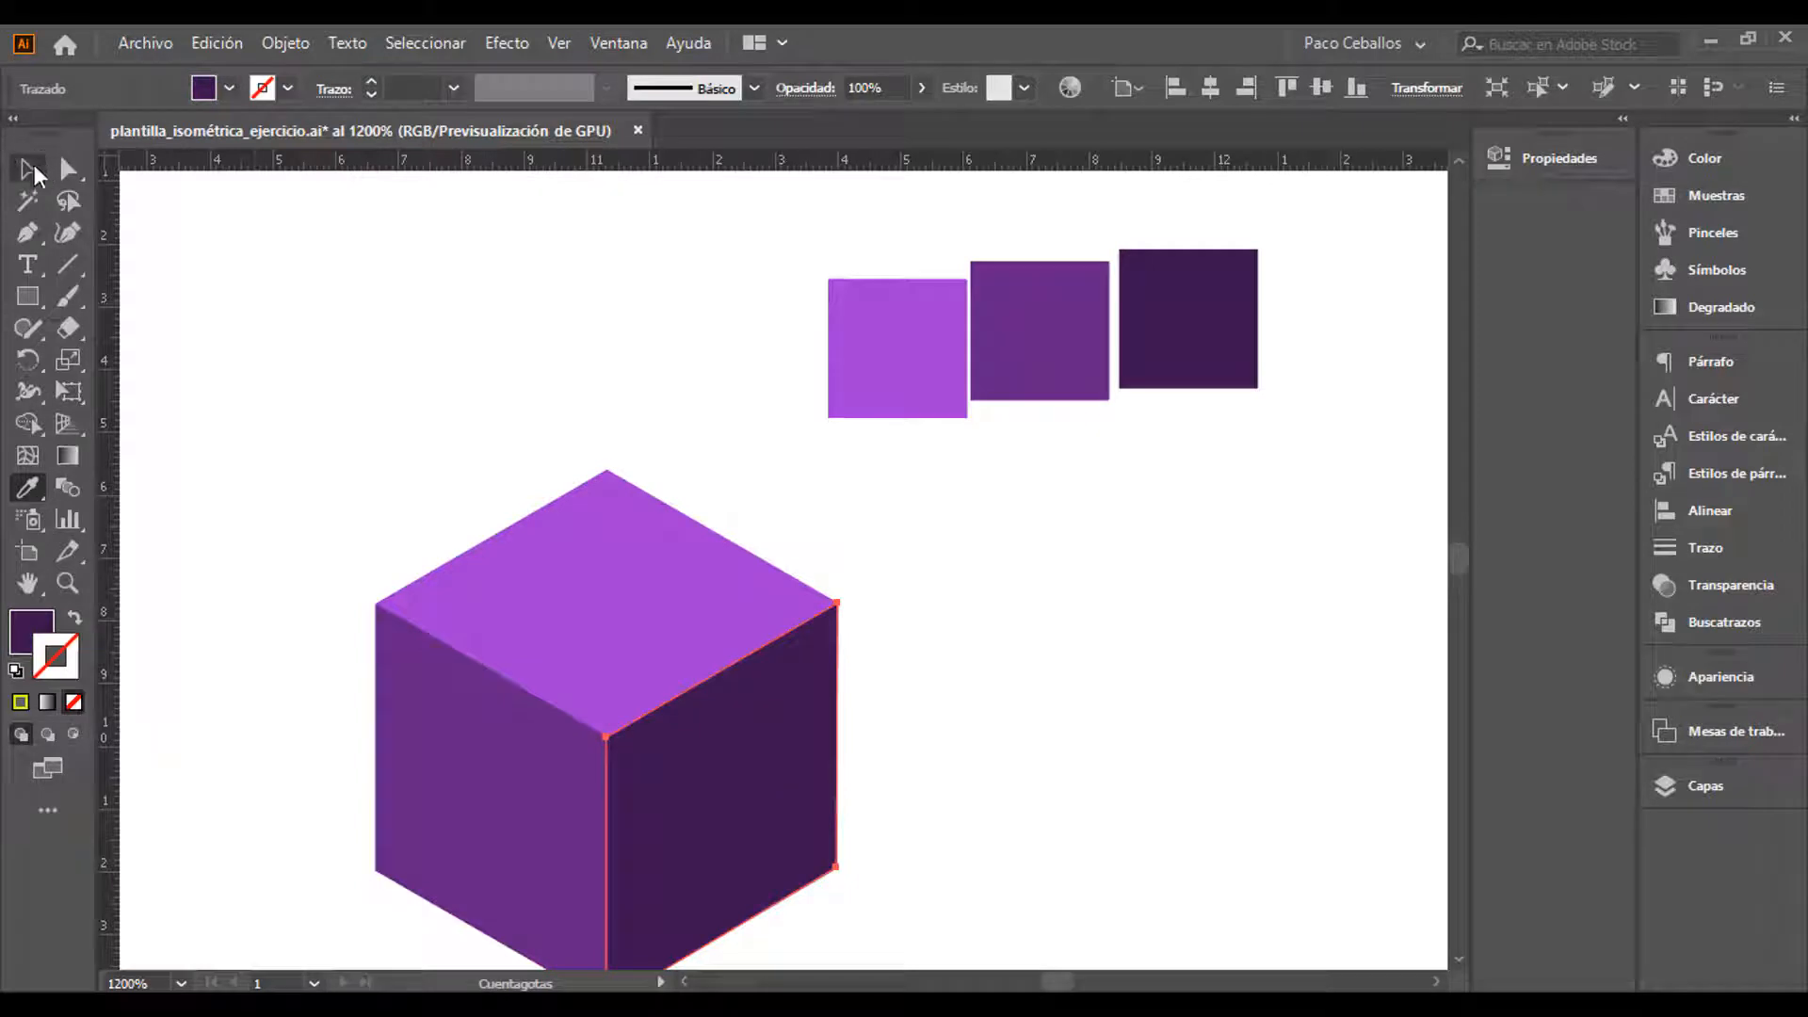
{"action": "left_click", "coordinate": [336, 349]}
Show the isometric guides and shift the medium and dark purple swatch squares upward
{"action": "key", "text": "ctrl+minus"}
{"action": "scroll", "coordinate": [521, 379], "scroll_direction": "down", "scroll_amount": 1}
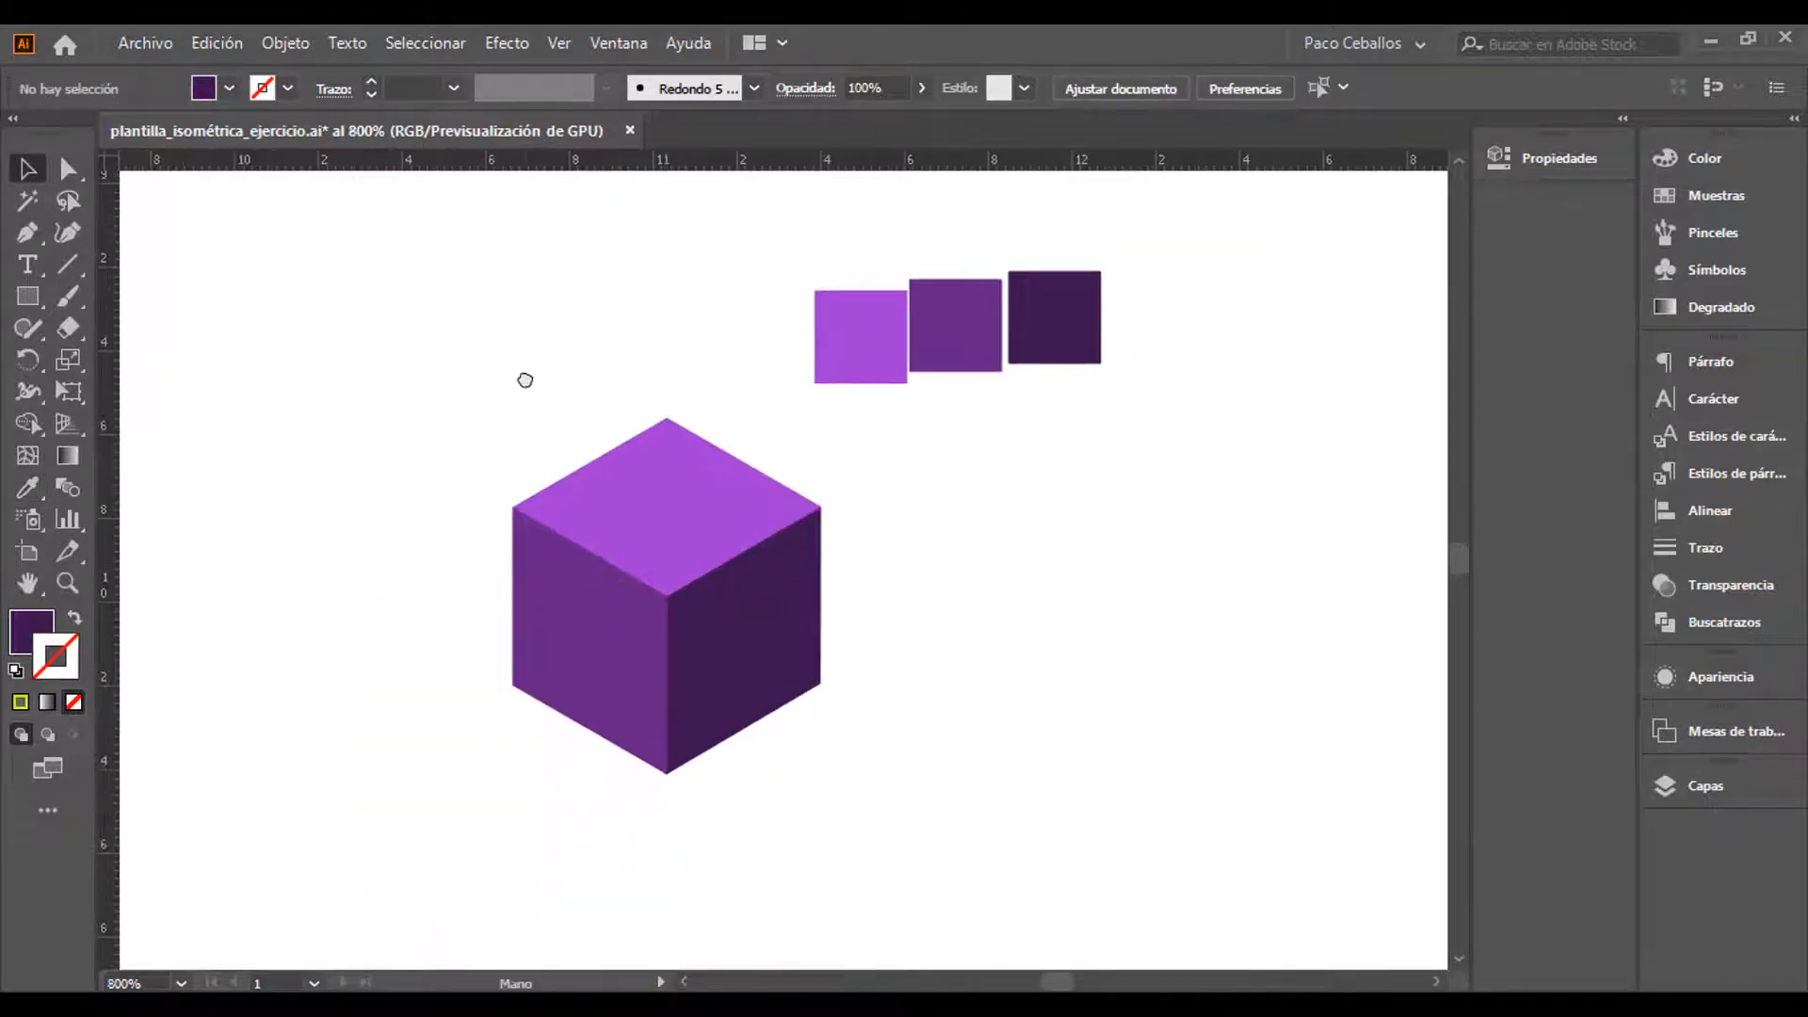
{"action": "key", "text": "ctrl+semicolon"}
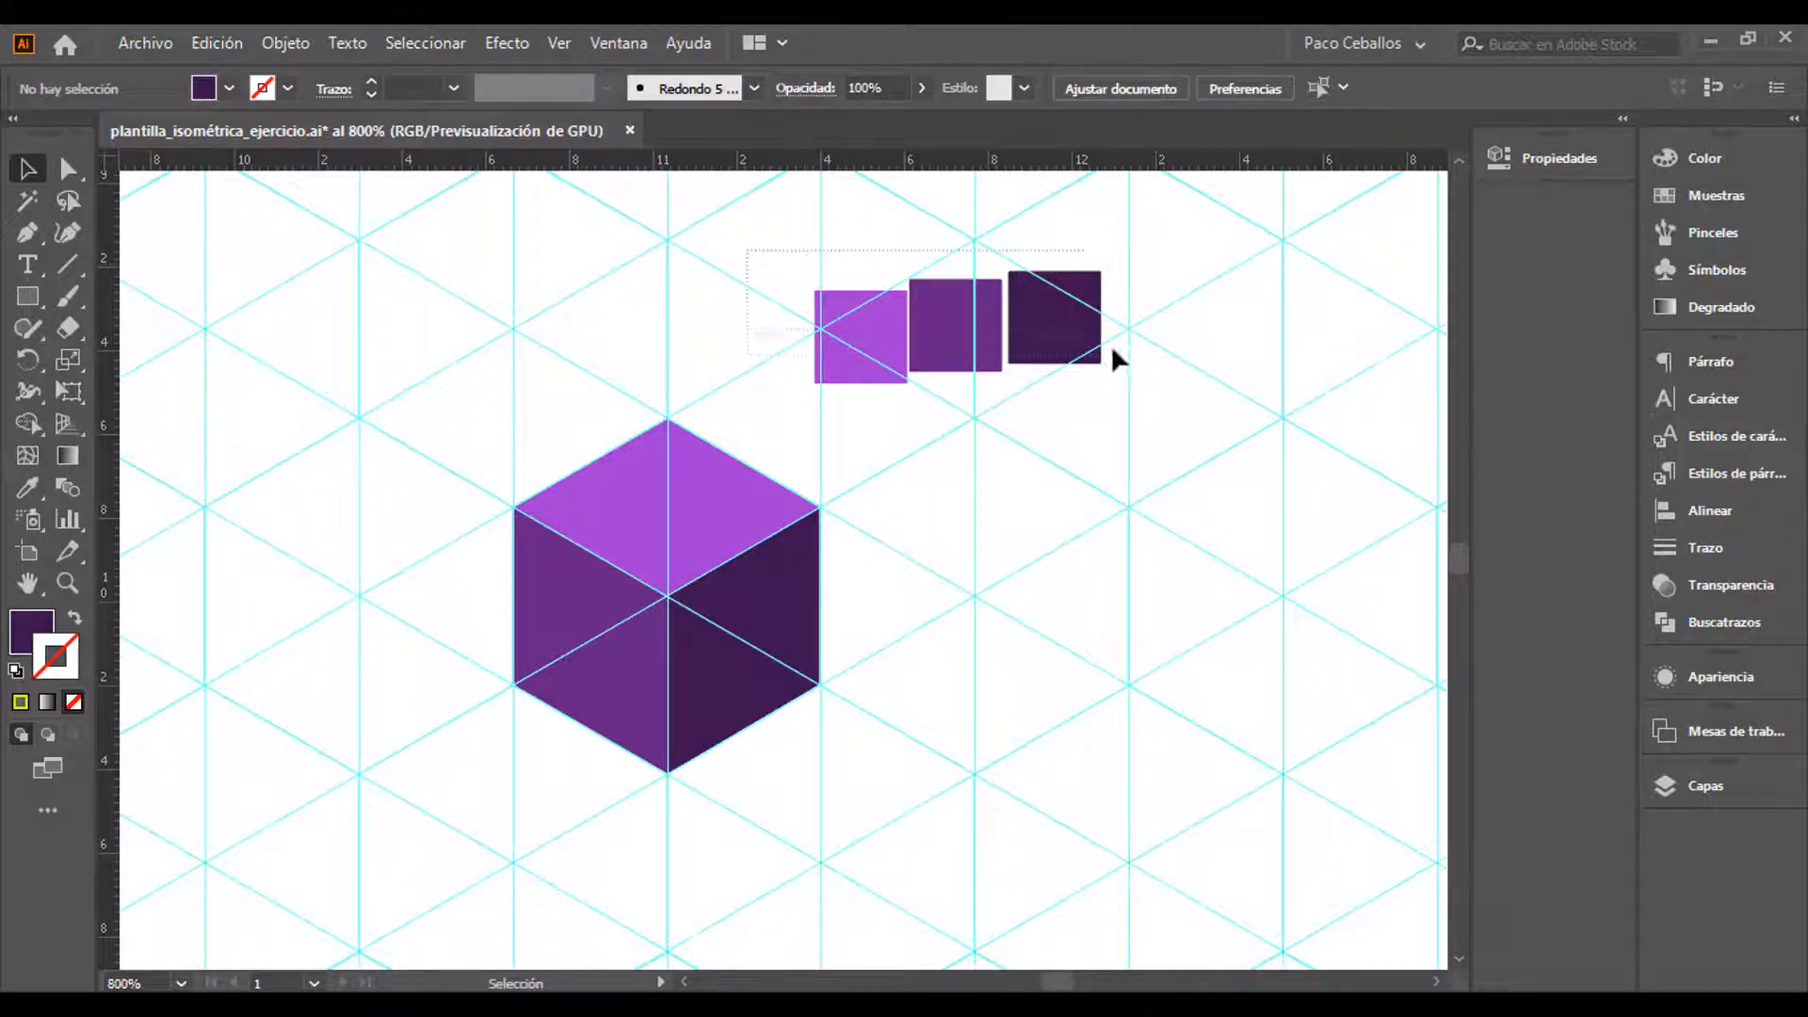
{"action": "left_click_drag", "start_coordinate": [1098, 370], "coordinate": [1098, 369]}
{"action": "left_click", "coordinate": [981, 420]}
{"action": "left_click", "coordinate": [957, 362]}
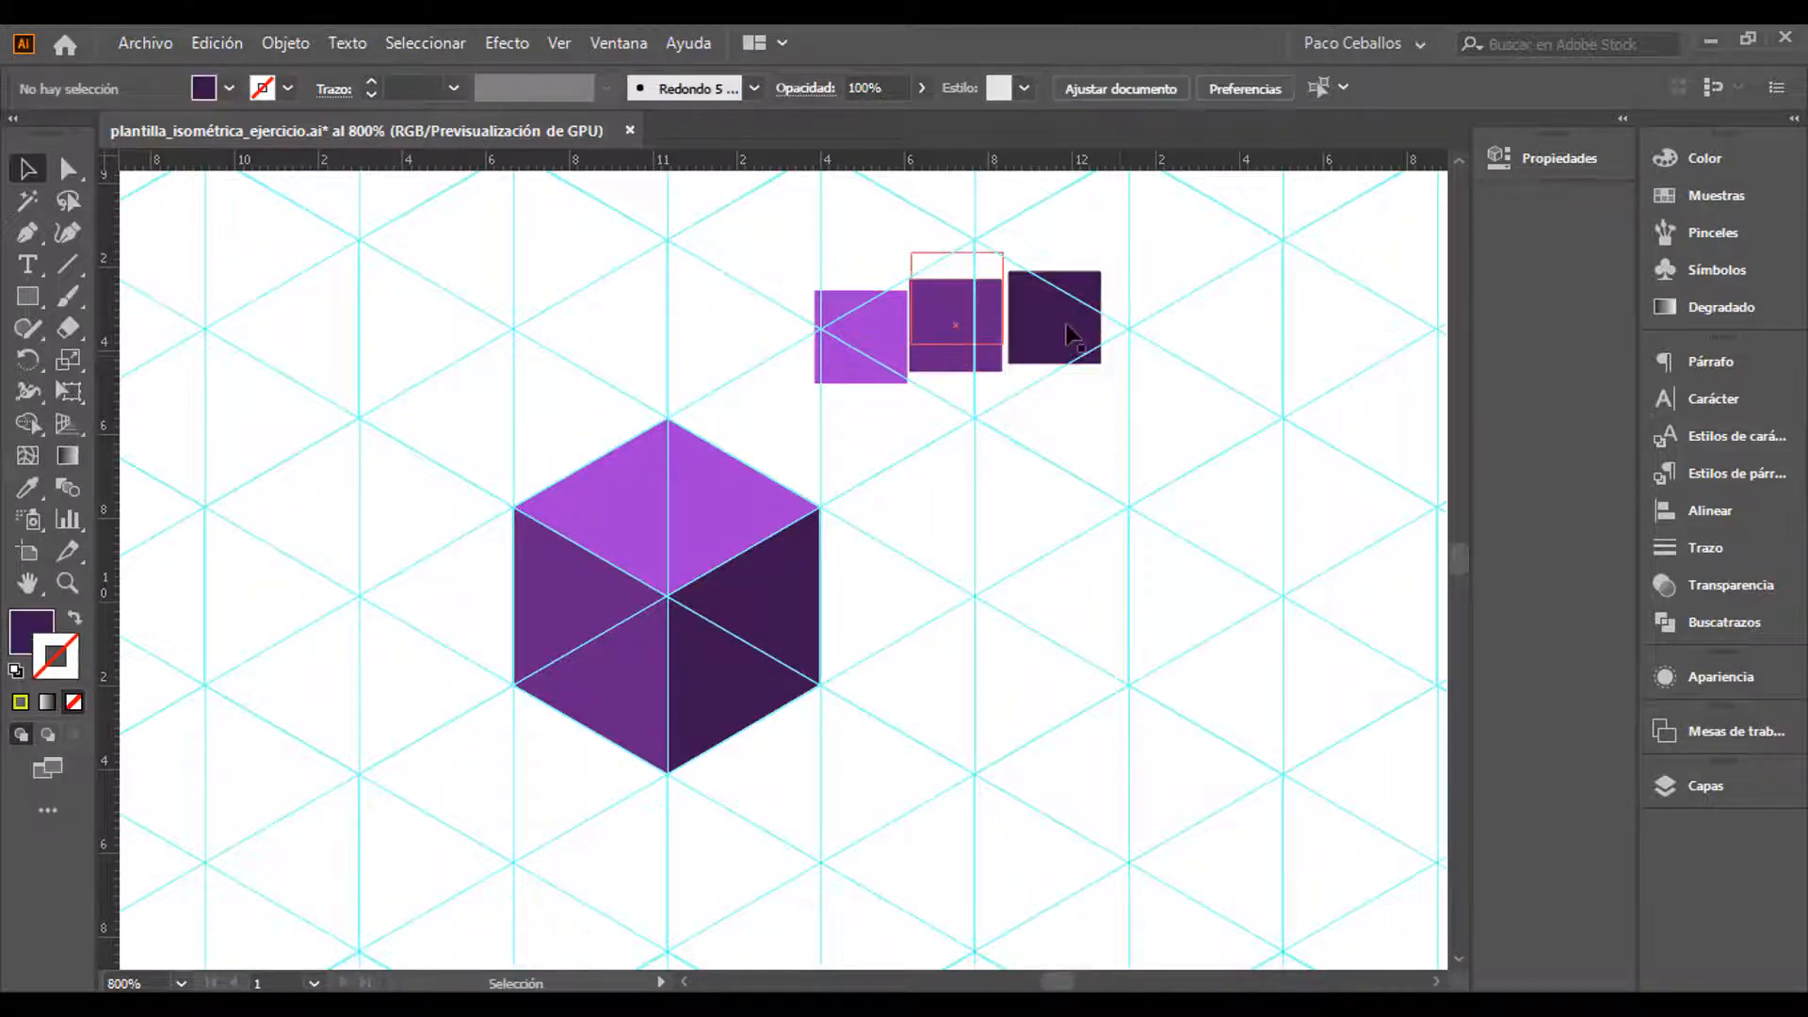
{"action": "left_click_drag", "start_coordinate": [1070, 295], "coordinate": [1071, 238]}
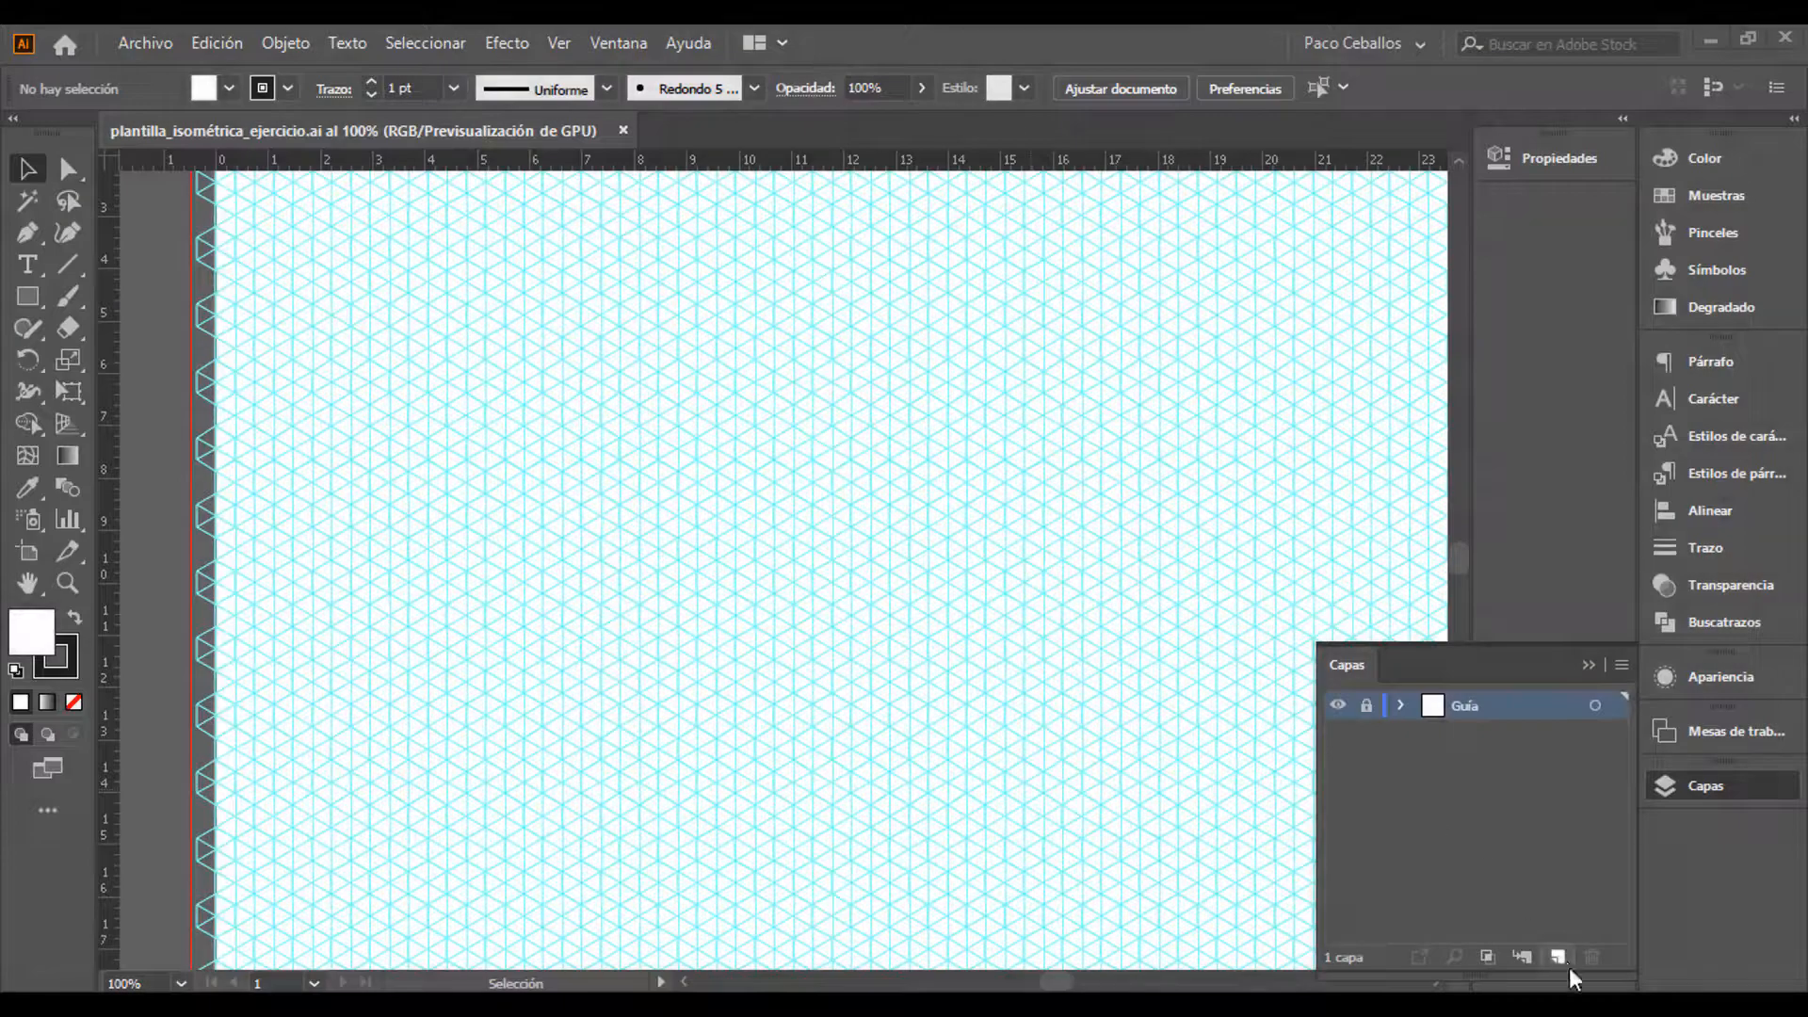
Create a new layer above the Guía layer and name it Edificio
{"action": "left_click", "coordinate": [1558, 957]}
{"action": "double_click", "coordinate": [1483, 706]}
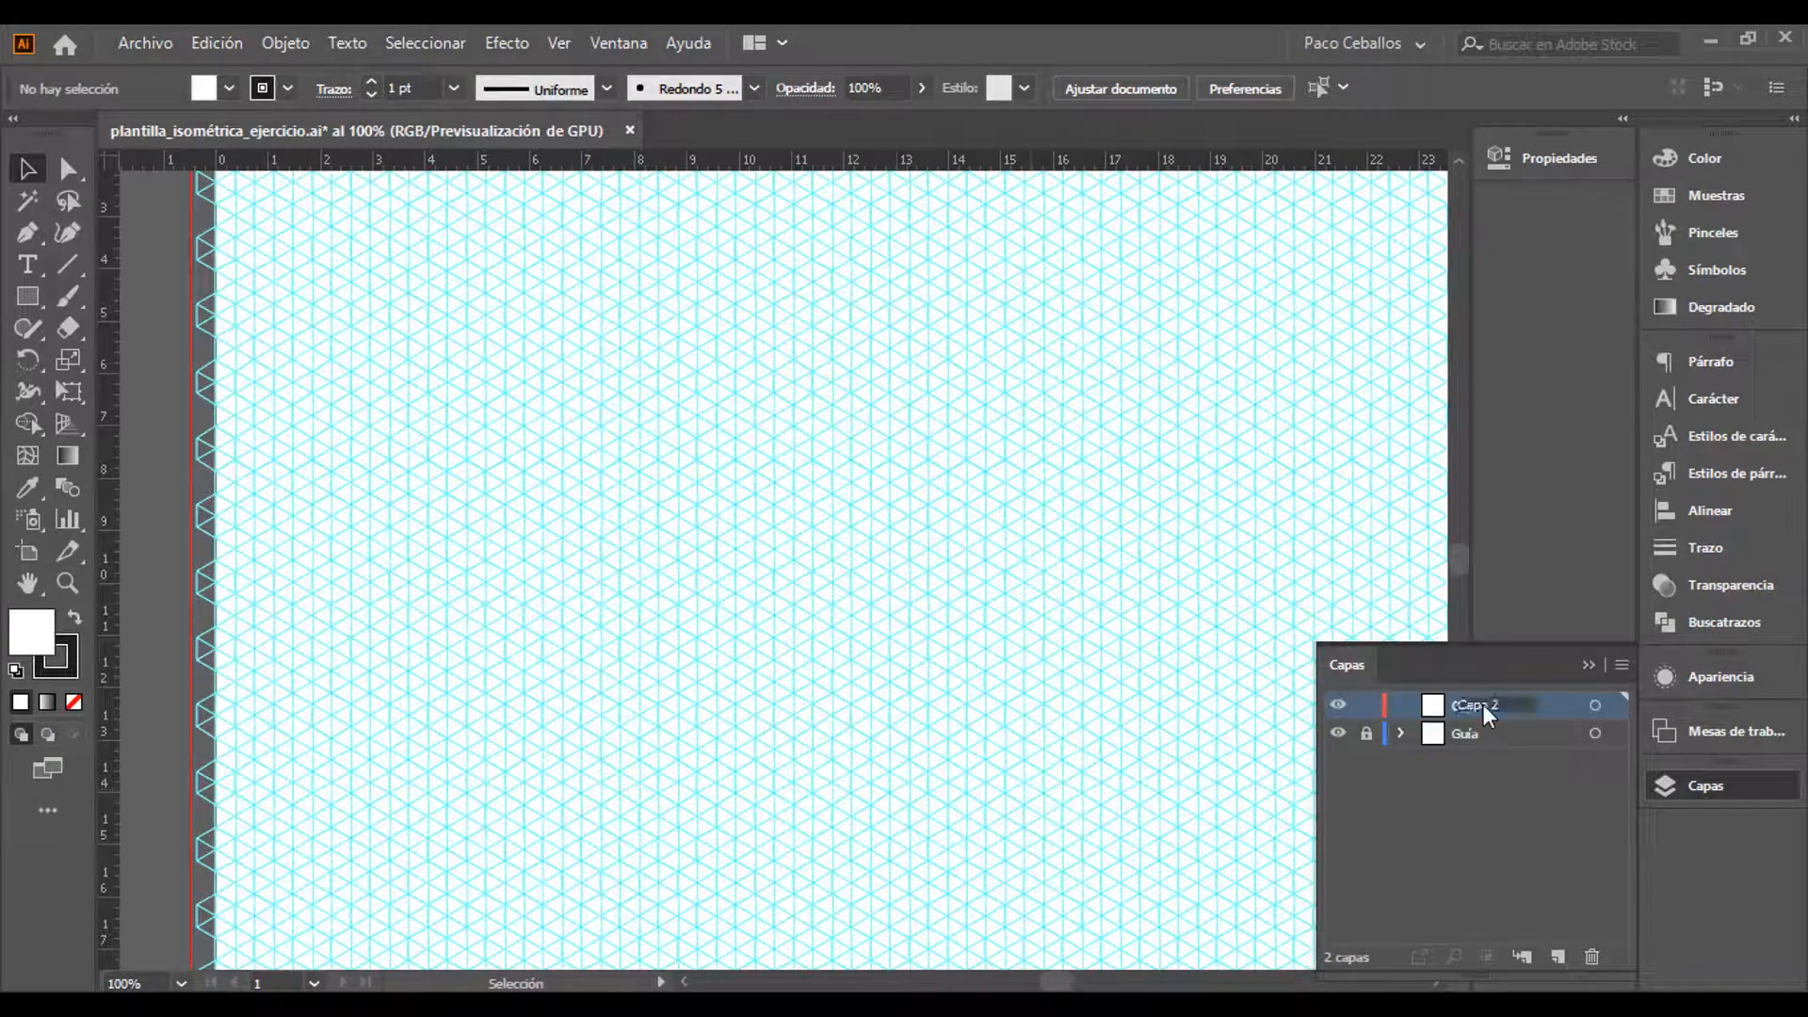
{"action": "double_click", "coordinate": [1483, 705]}
{"action": "type", "text": "Edificio"}
{"action": "key", "text": "Return"}
Activate the Type tool and set a black fill with no stroke for the text
{"action": "left_click", "coordinate": [38, 264]}
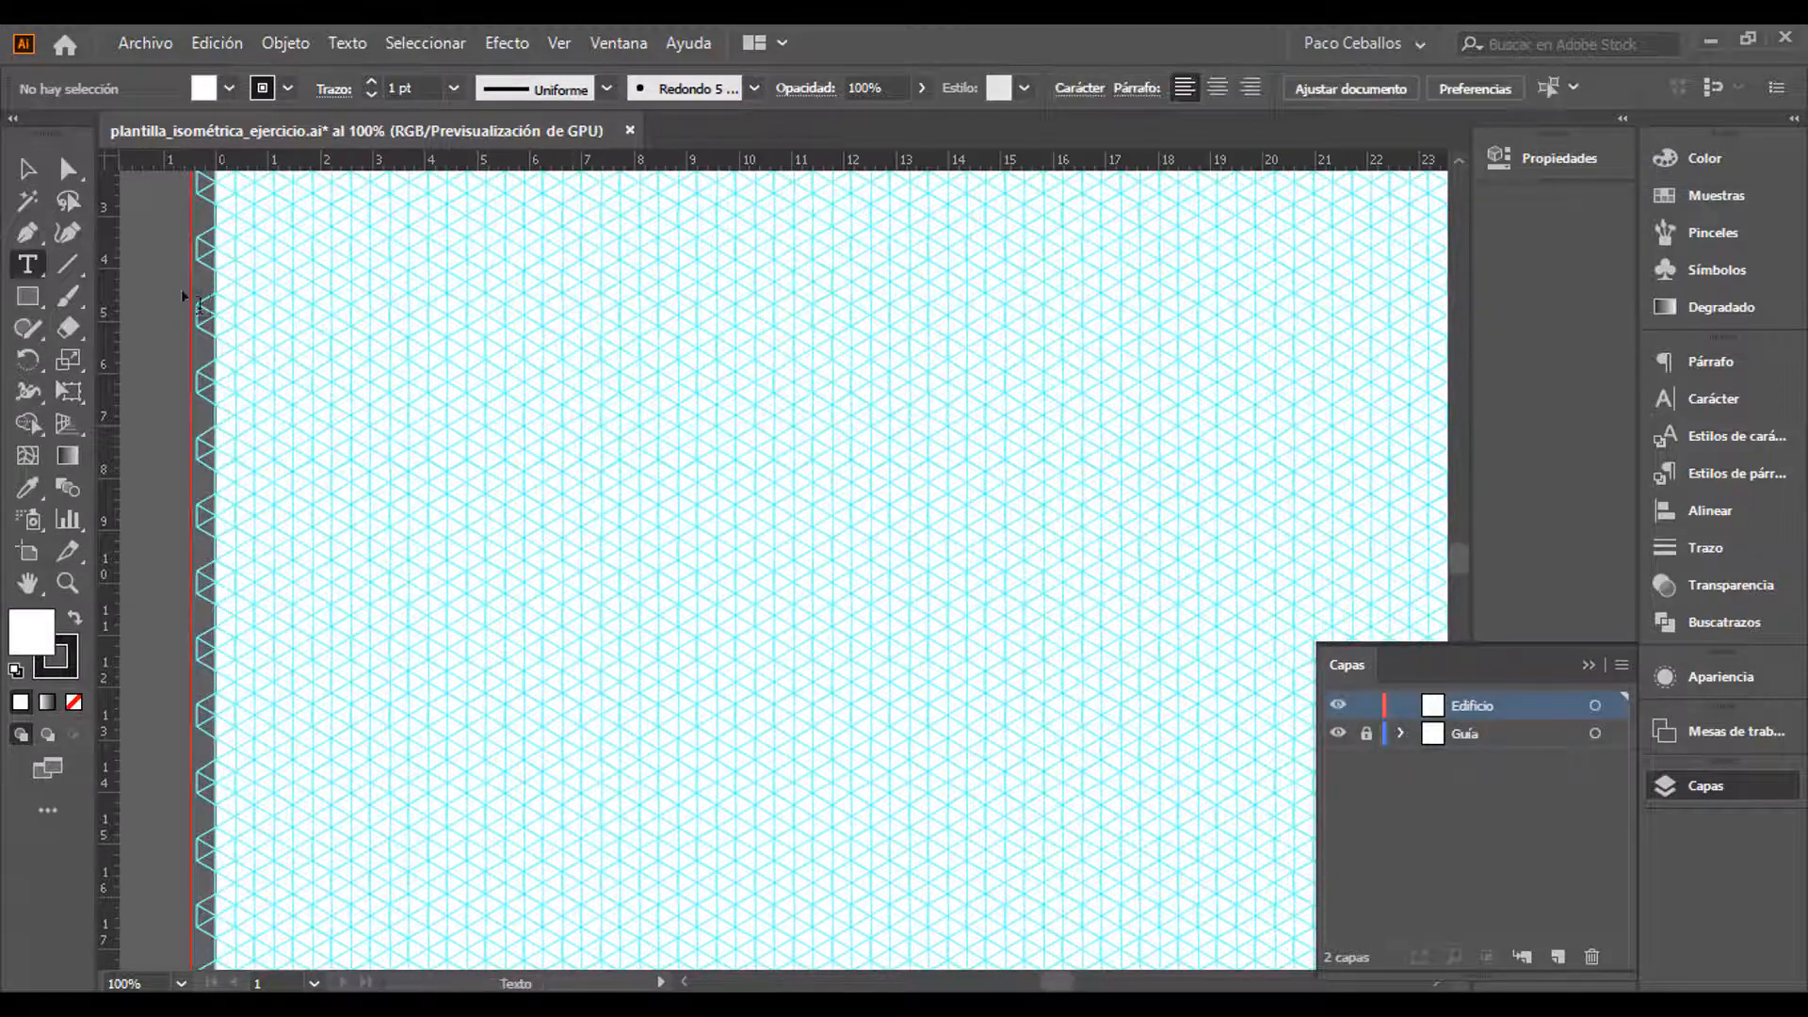
{"action": "left_click", "coordinate": [73, 703]}
{"action": "left_click", "coordinate": [74, 618]}
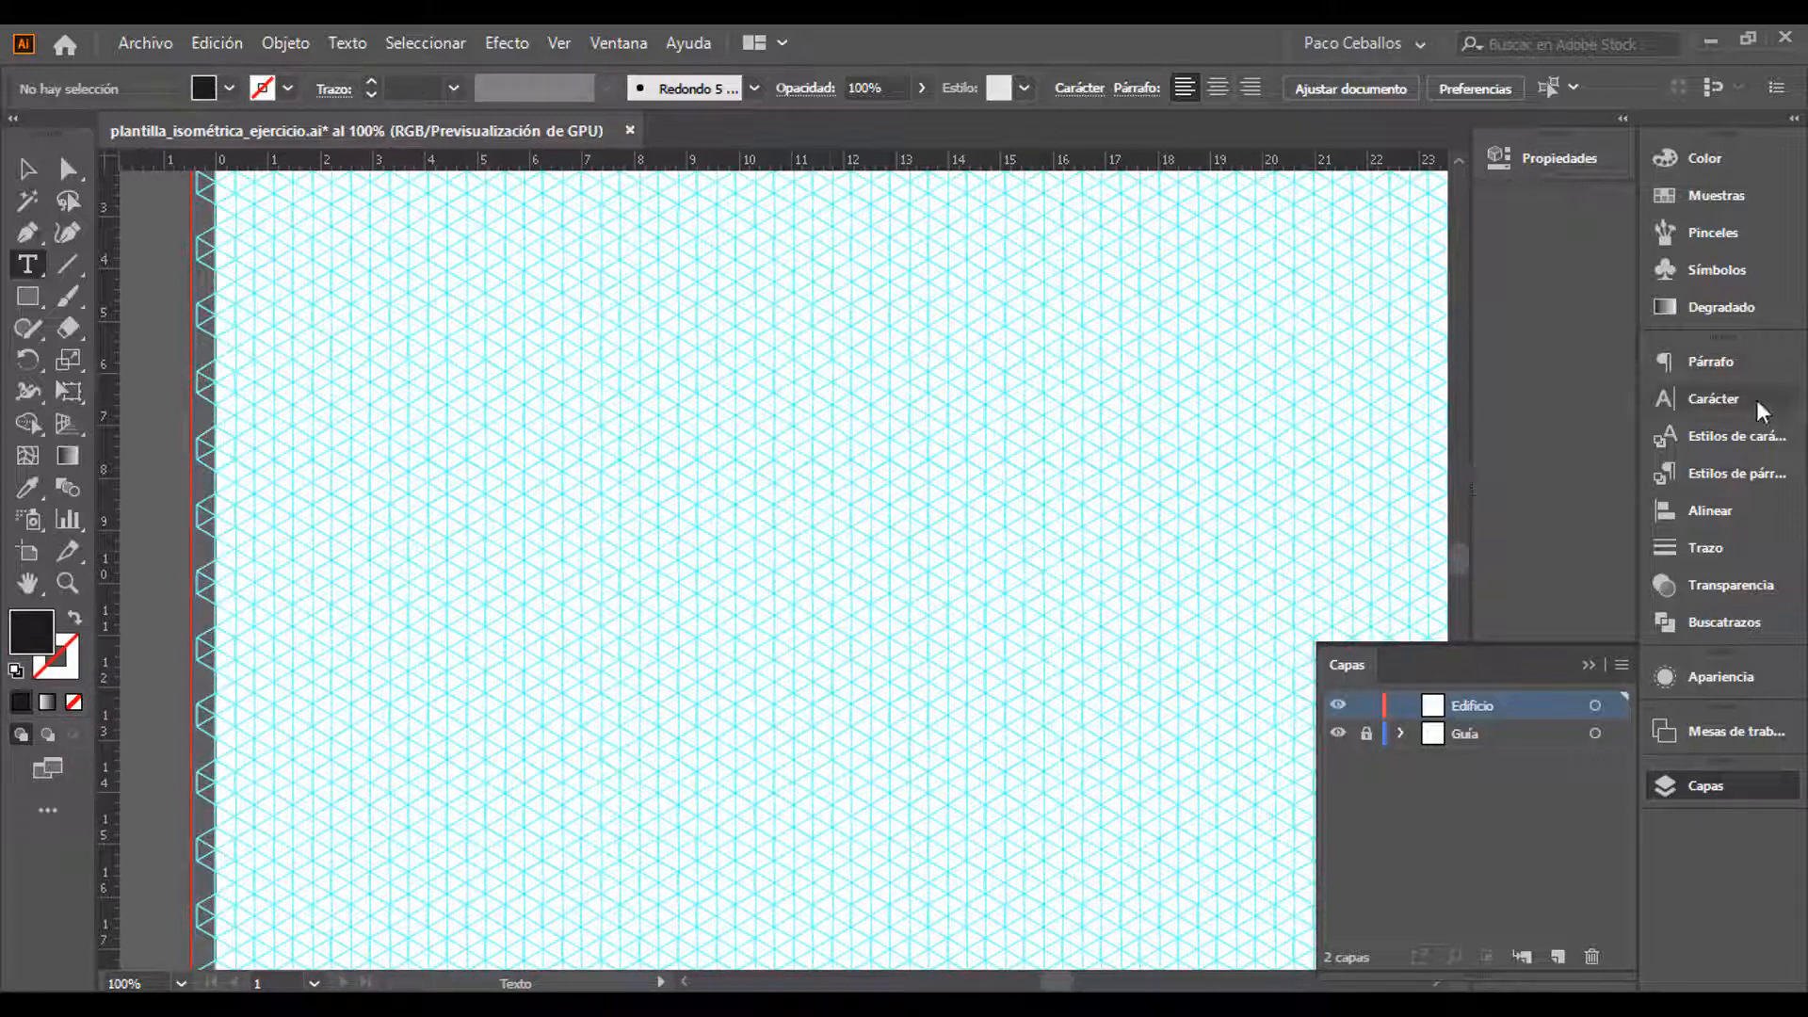
Set the text font to Gotham Bold by searching the font list for "gotha"
{"action": "left_click", "coordinate": [1702, 401]}
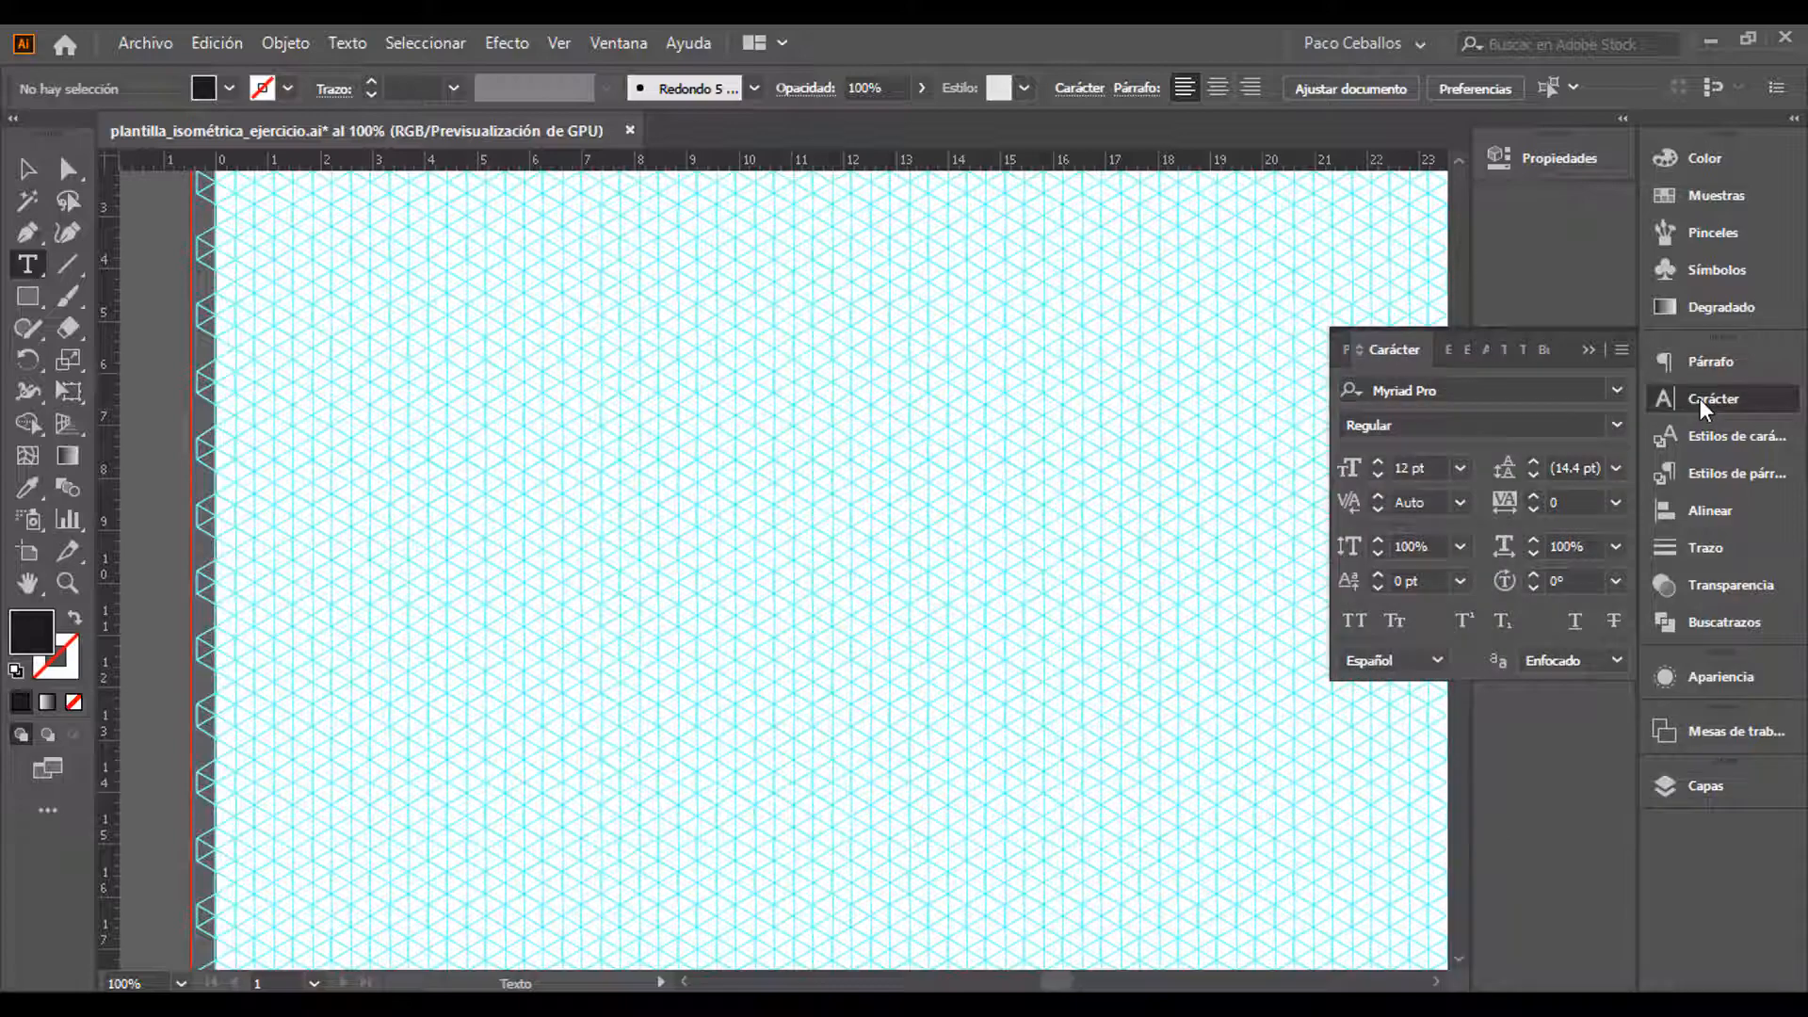
{"action": "left_click", "coordinate": [1623, 393]}
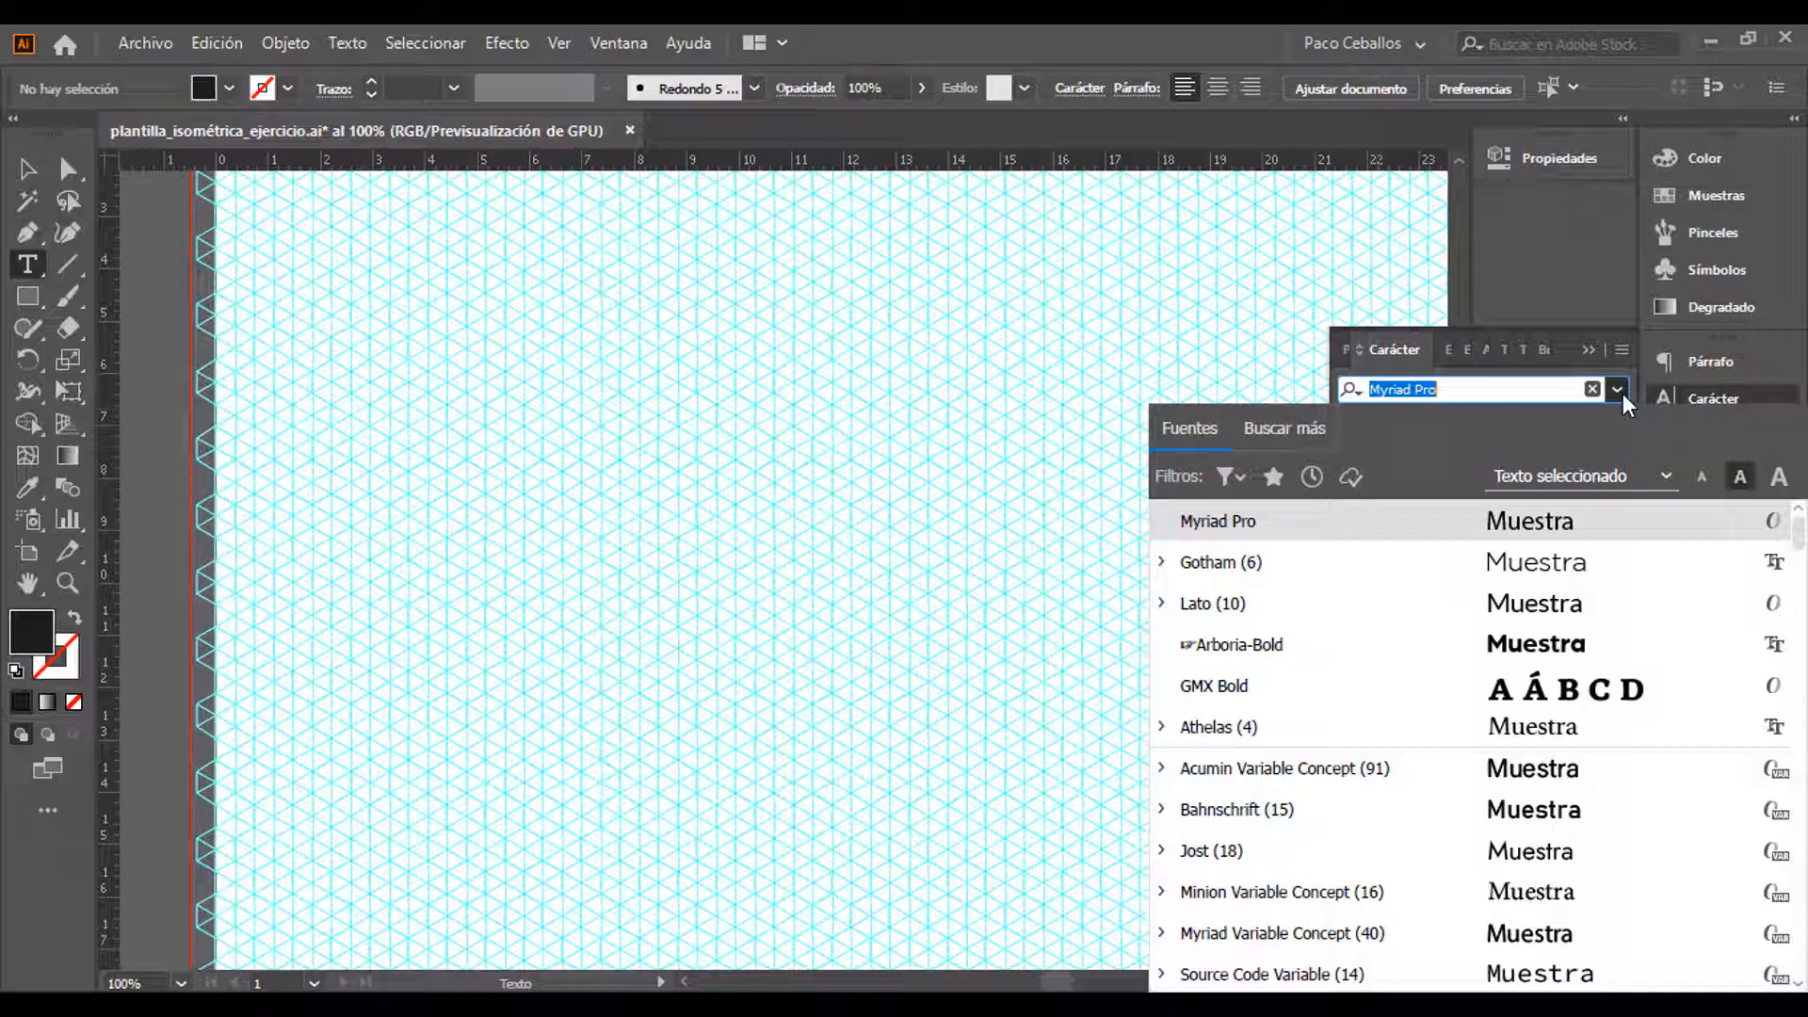
{"action": "type", "text": "go"}
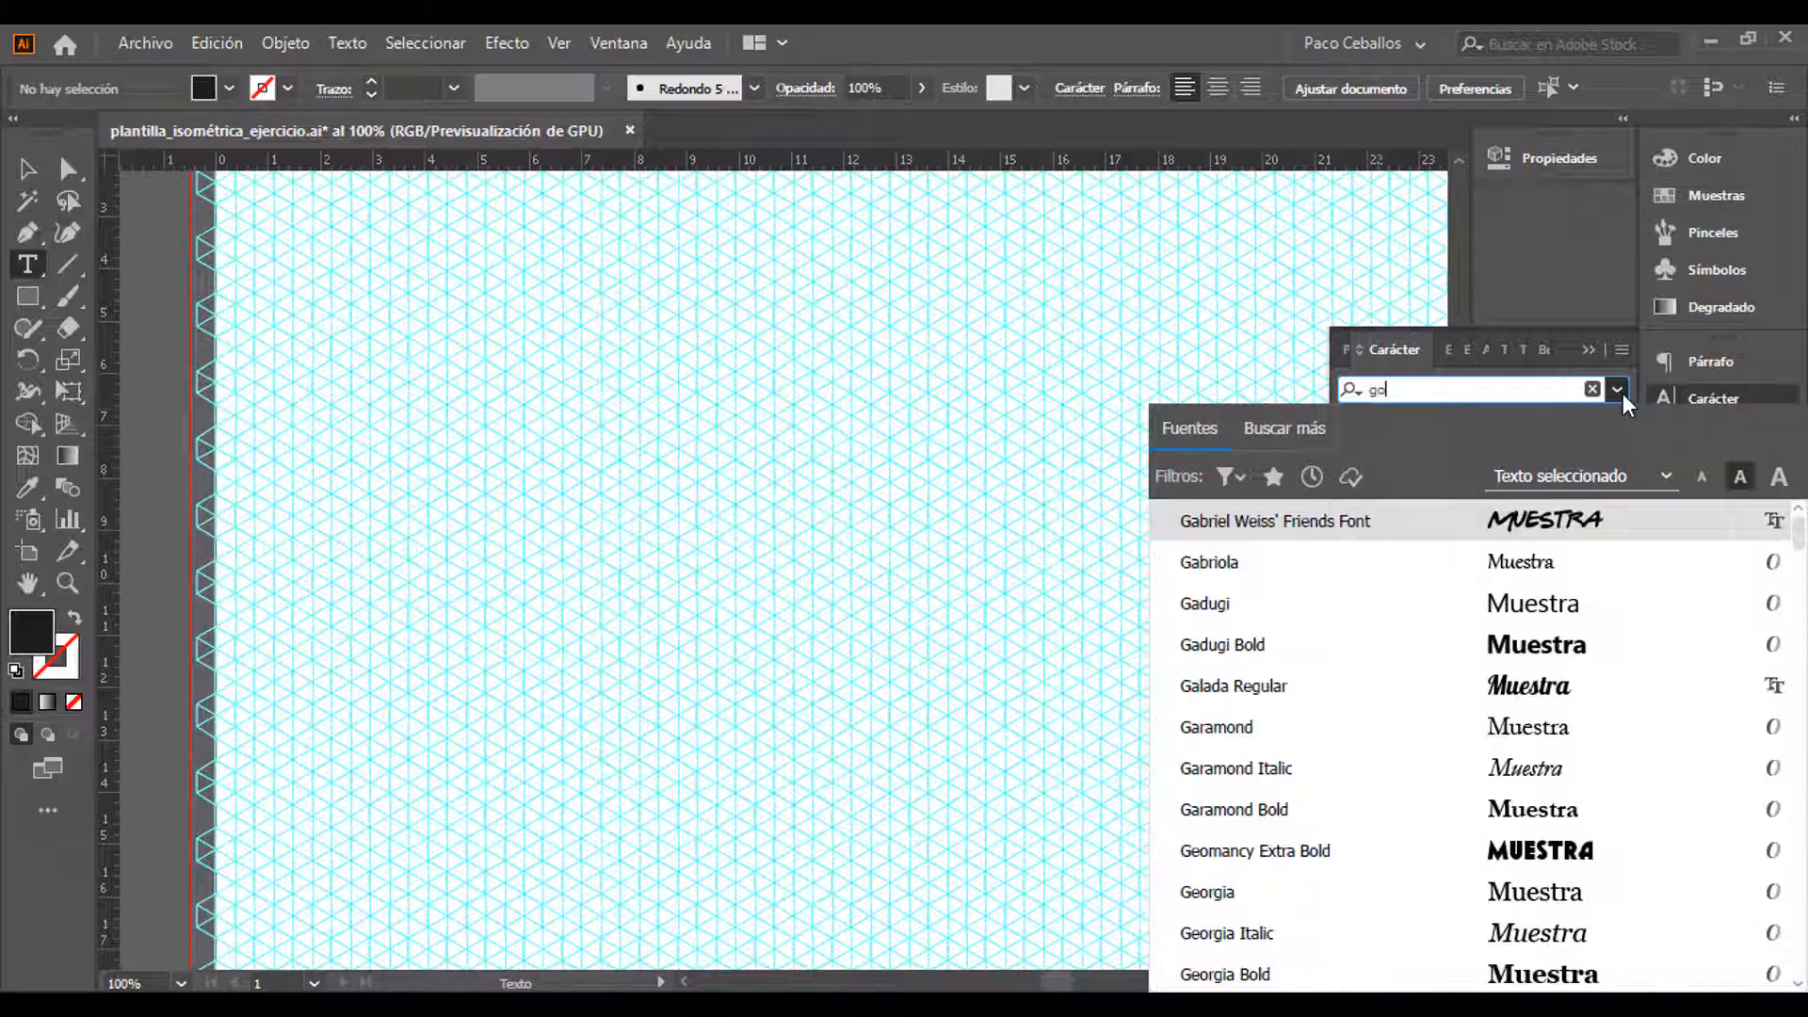
{"action": "type", "text": "tha"}
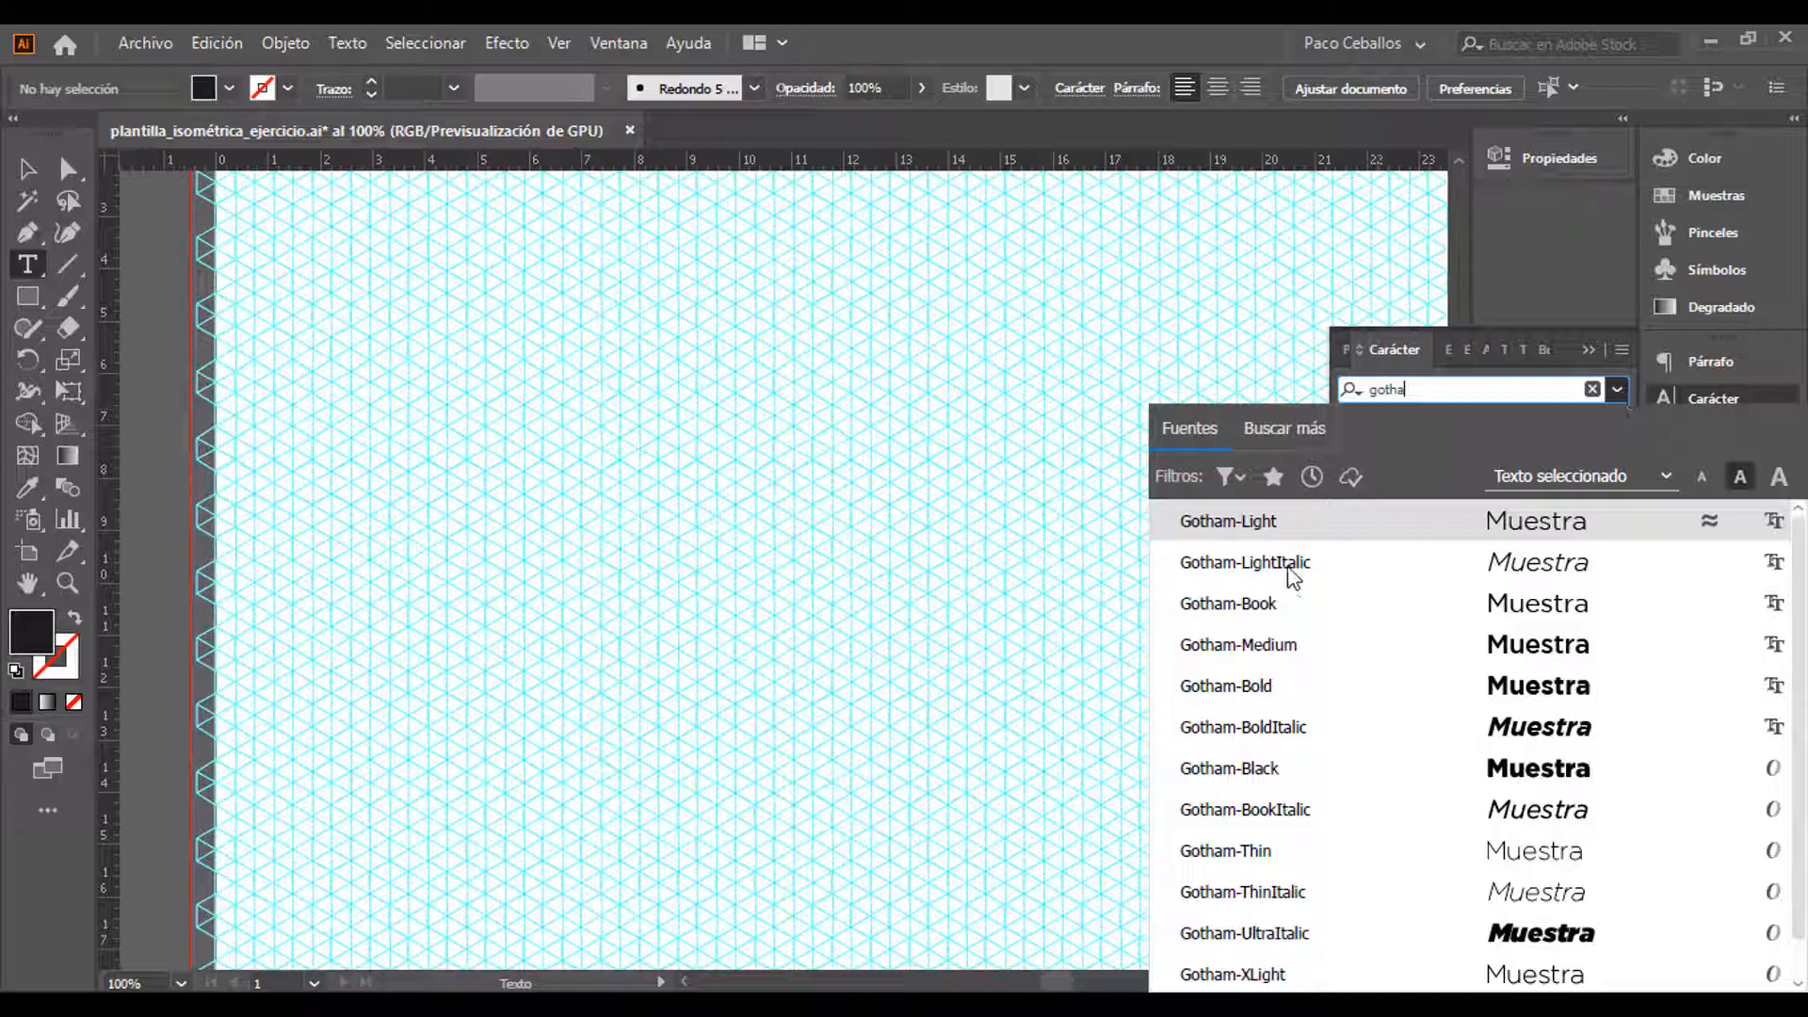
{"action": "left_click", "coordinate": [1268, 688]}
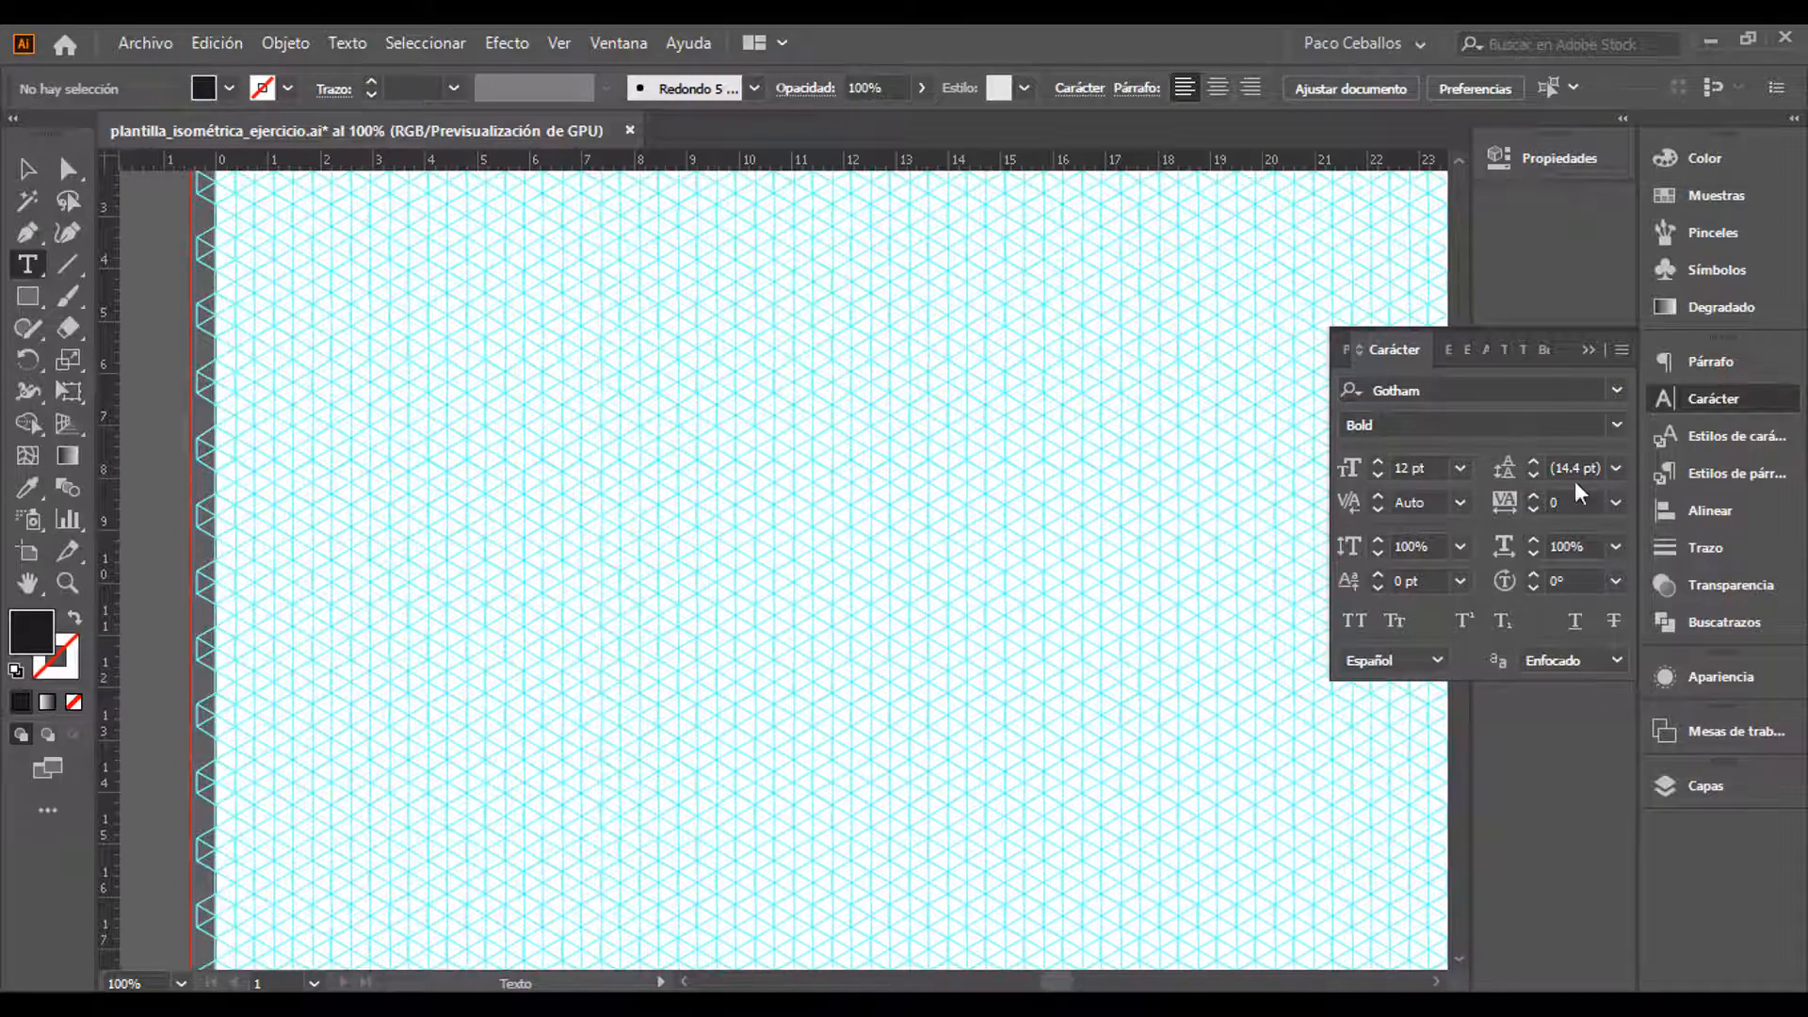
Place a point text on the artboard and replace its placeholder with the single letter P
{"action": "left_click", "coordinate": [706, 456]}
{"action": "left_click", "coordinate": [28, 170]}
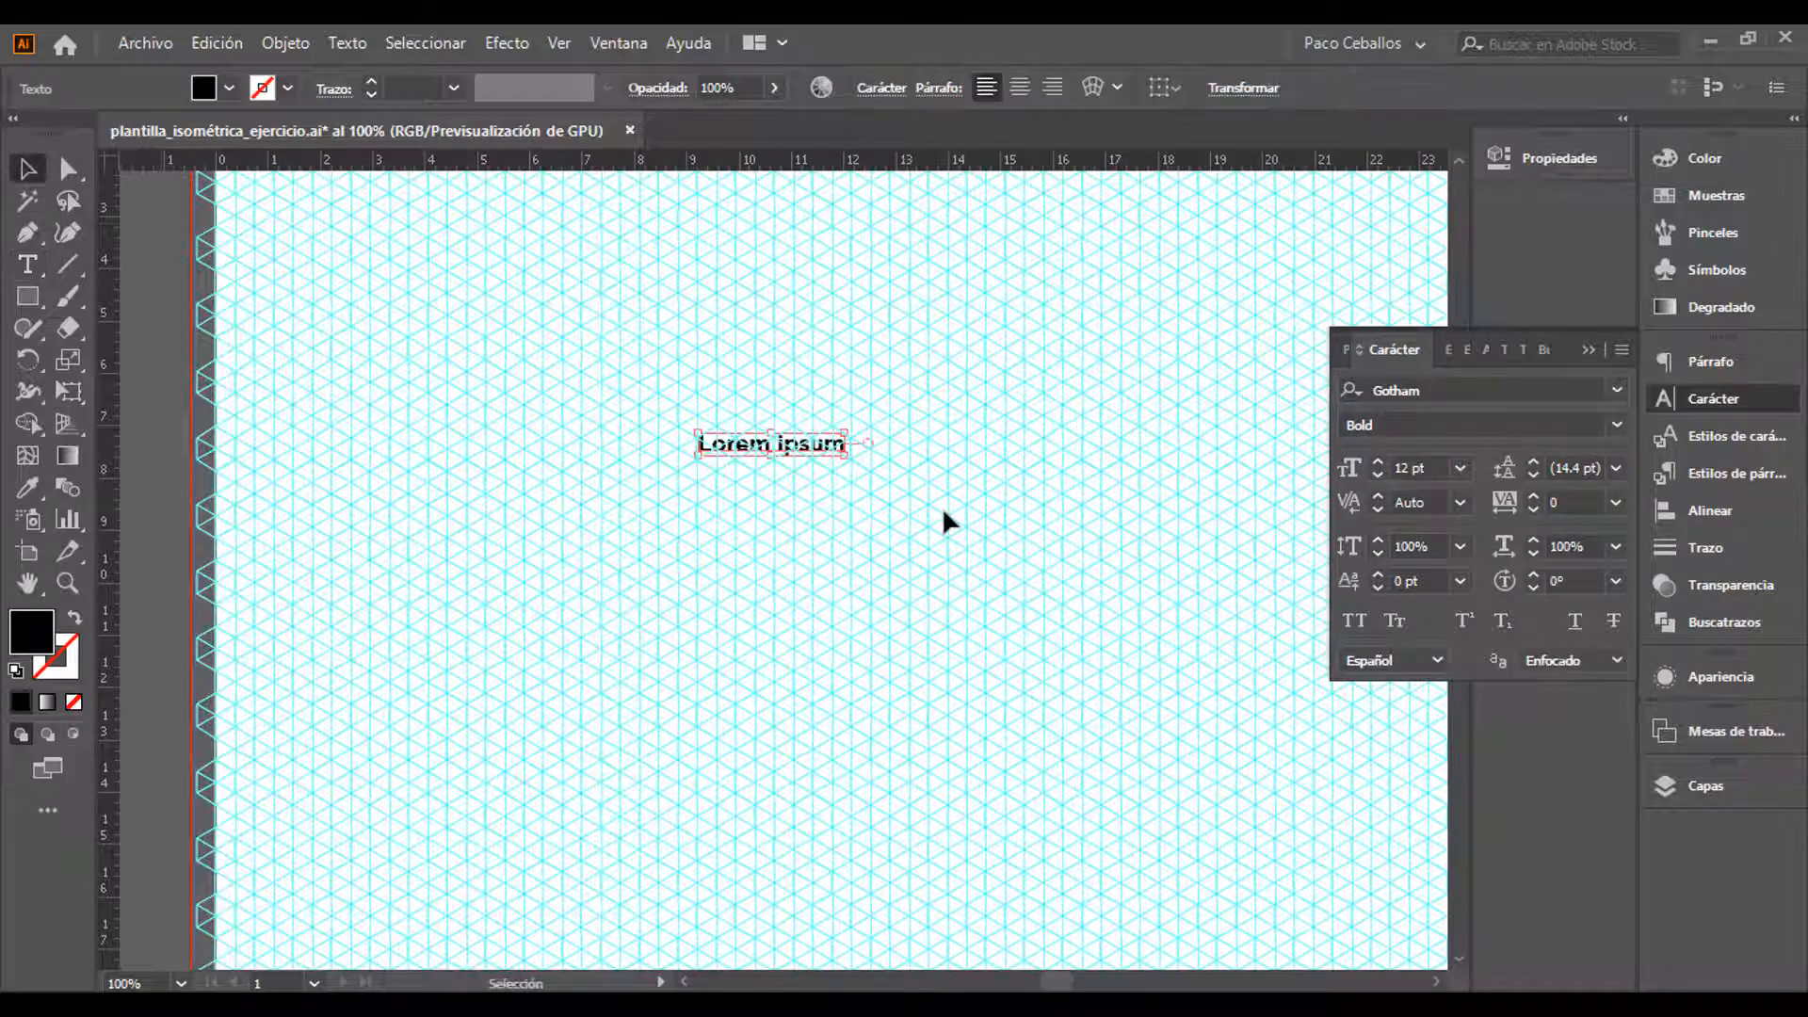
{"action": "double_click", "coordinate": [825, 453]}
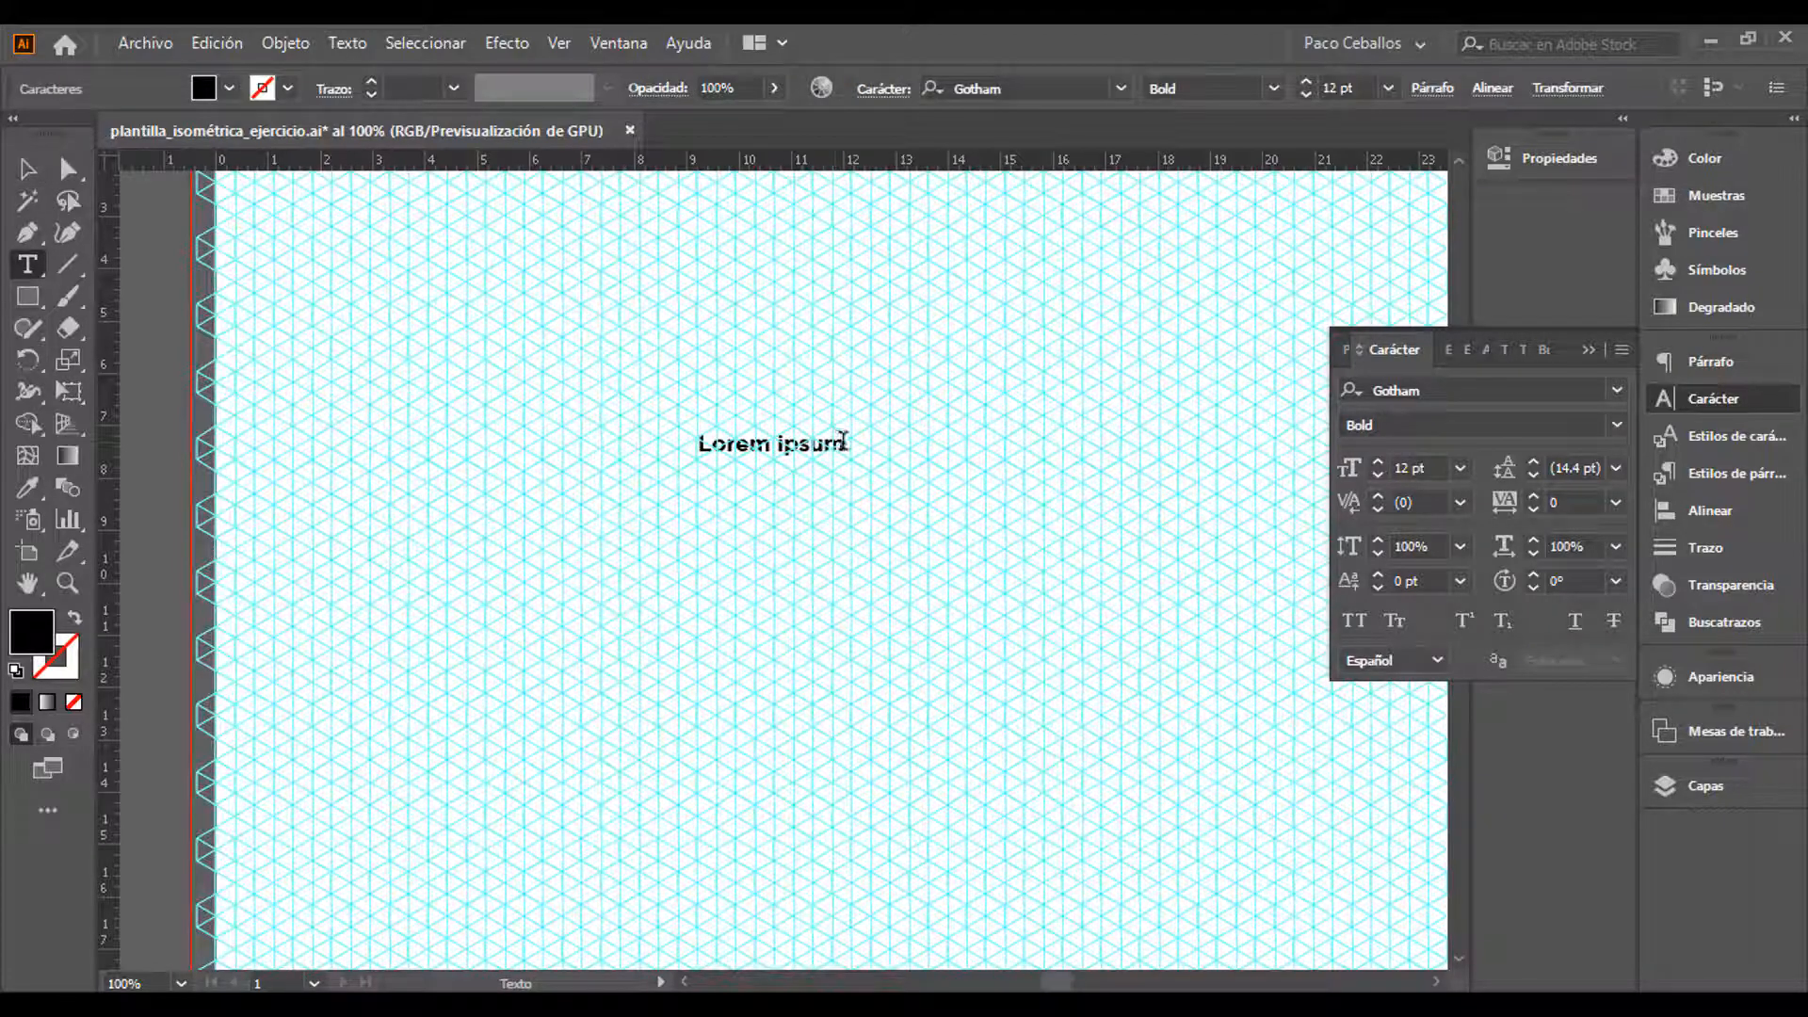
{"action": "key", "text": "ctrl+a"}
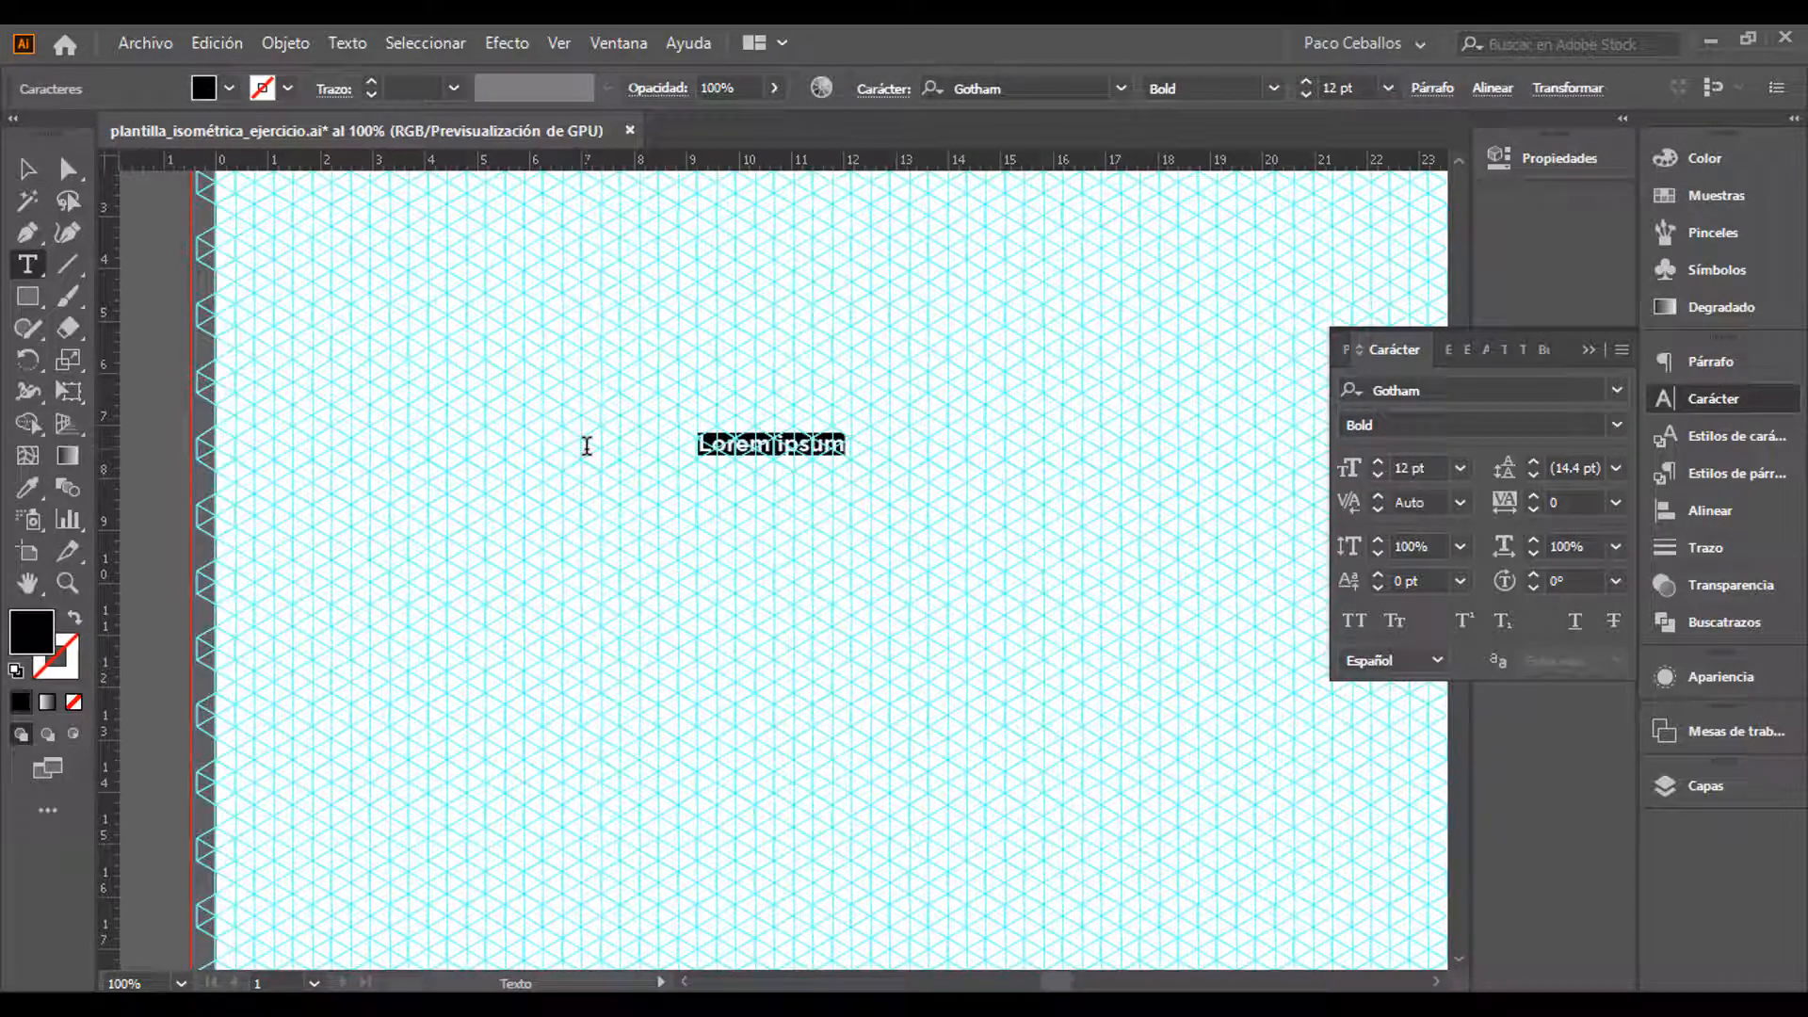
{"action": "type", "text": "P"}
{"action": "left_click", "coordinate": [26, 168]}
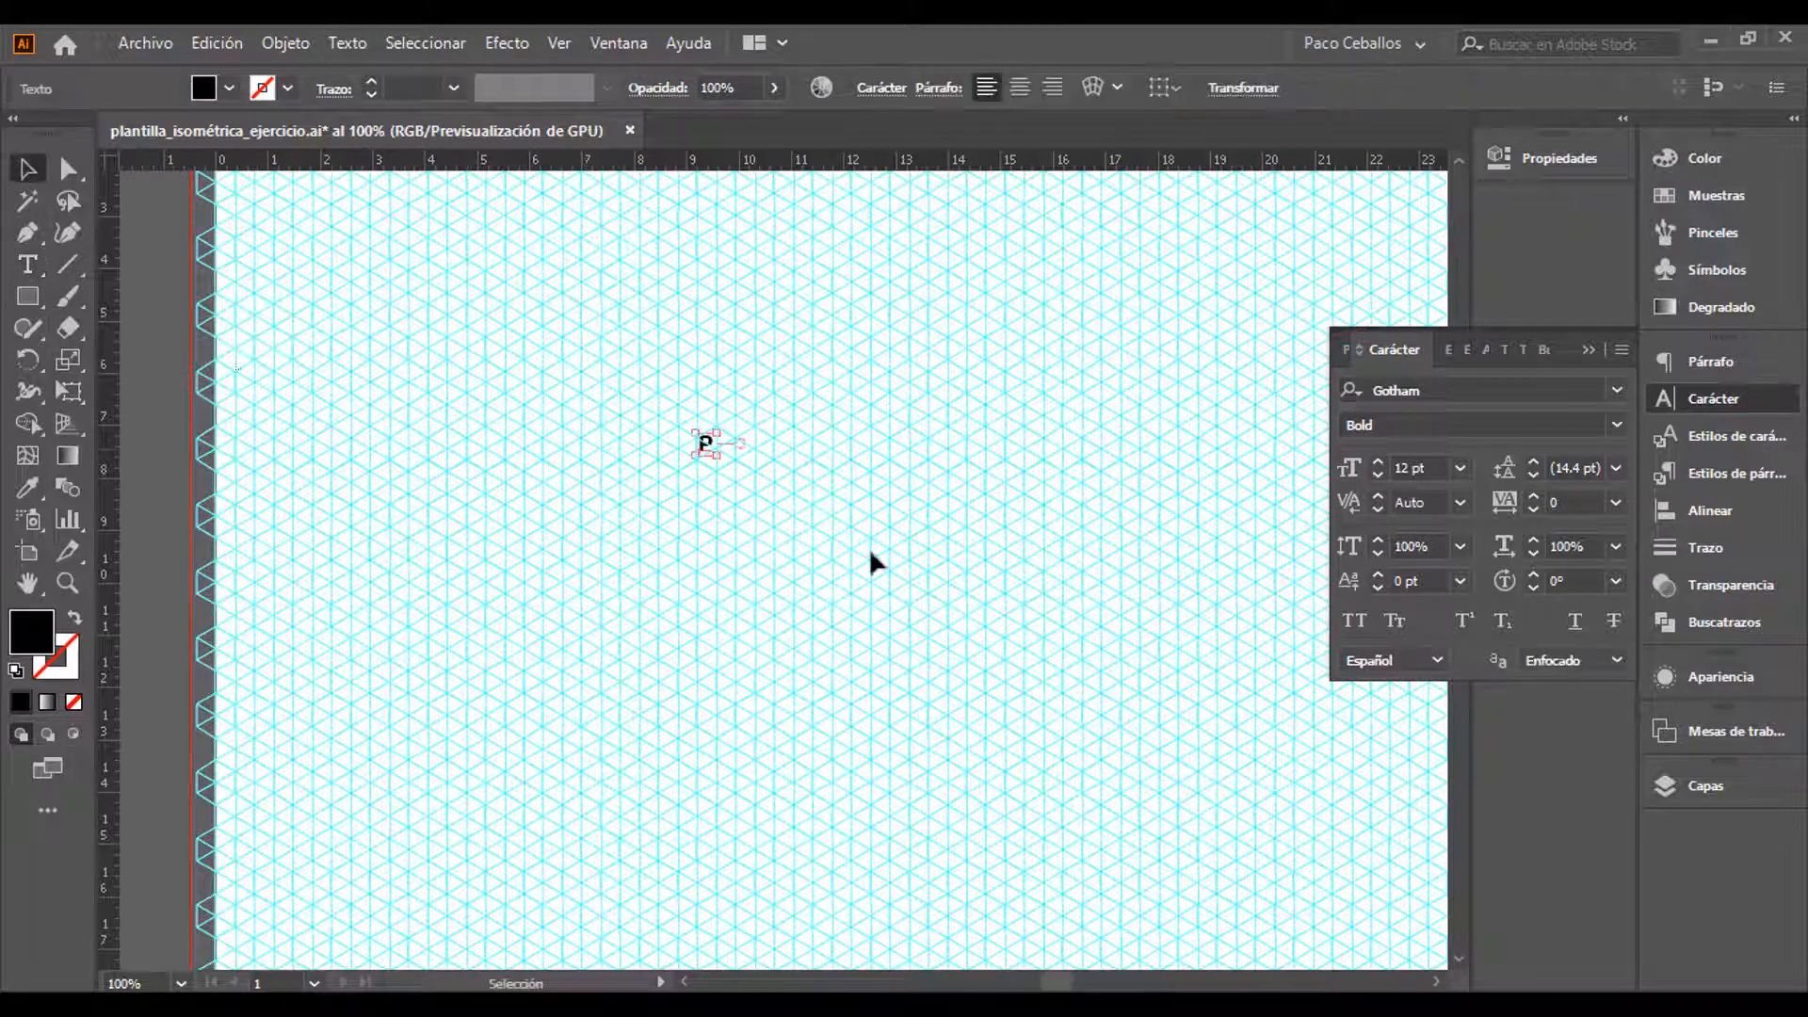
Enlarge the letter P to about 285 pt, move it to the middle of the canvas, and hide the isometric guides
{"action": "left_click_drag", "start_coordinate": [725, 459], "coordinate": [882, 713]}
{"action": "left_click_drag", "start_coordinate": [818, 427], "coordinate": [981, 529]}
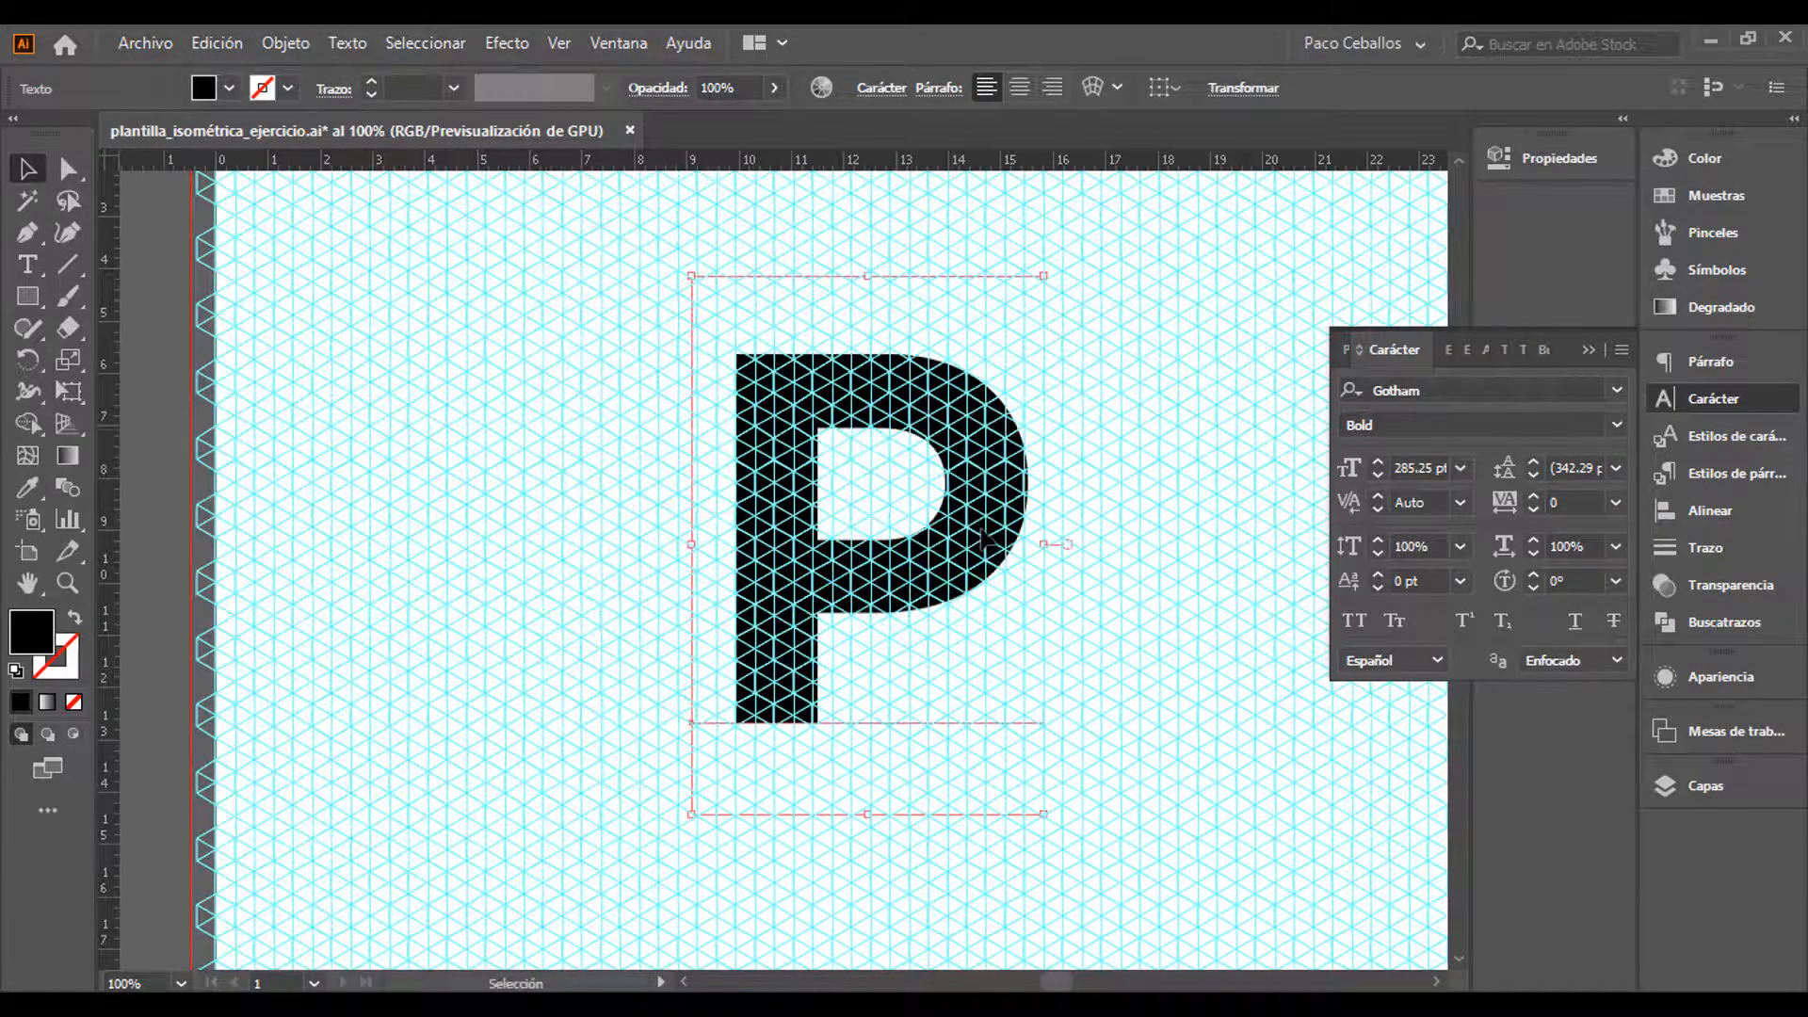
{"action": "key", "text": "ctrl+;"}
{"action": "key", "text": "space"}
{"action": "left_click_drag", "start_coordinate": [1152, 532], "coordinate": [1124, 534]}
{"action": "key", "text": "ctrl+plus"}
{"action": "key", "text": "space"}
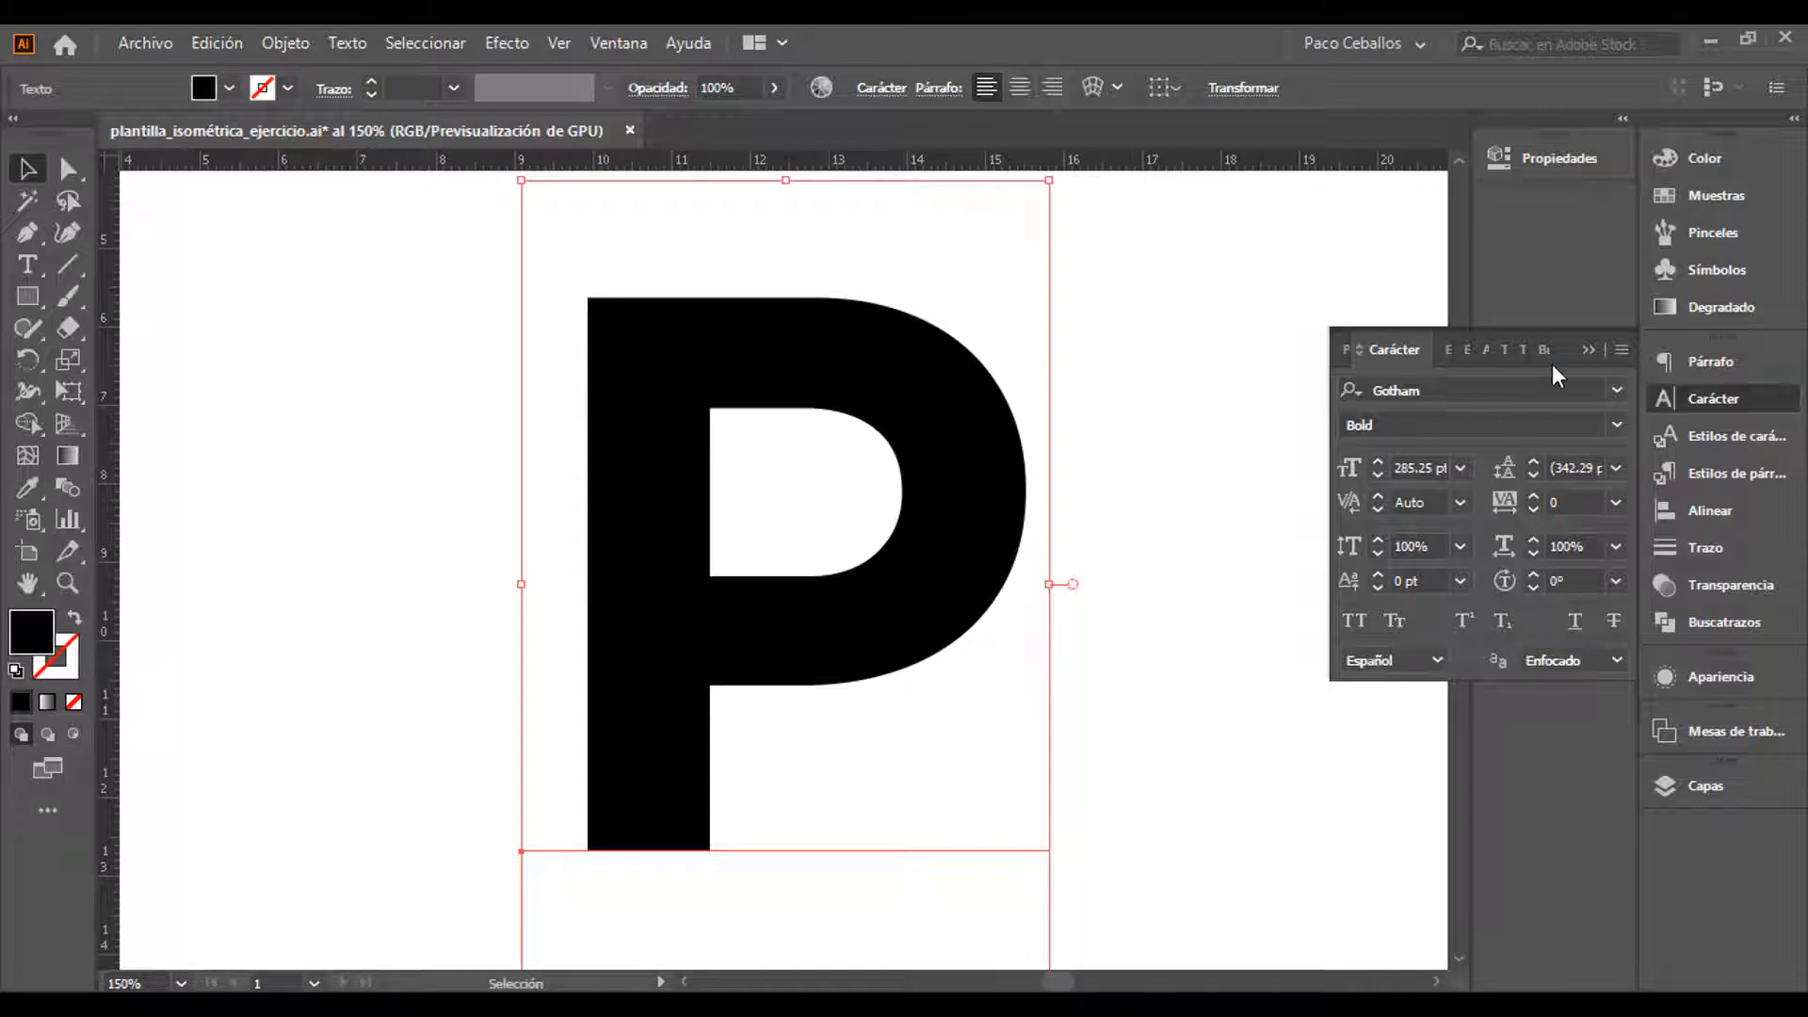
{"action": "left_click", "coordinate": [1584, 354]}
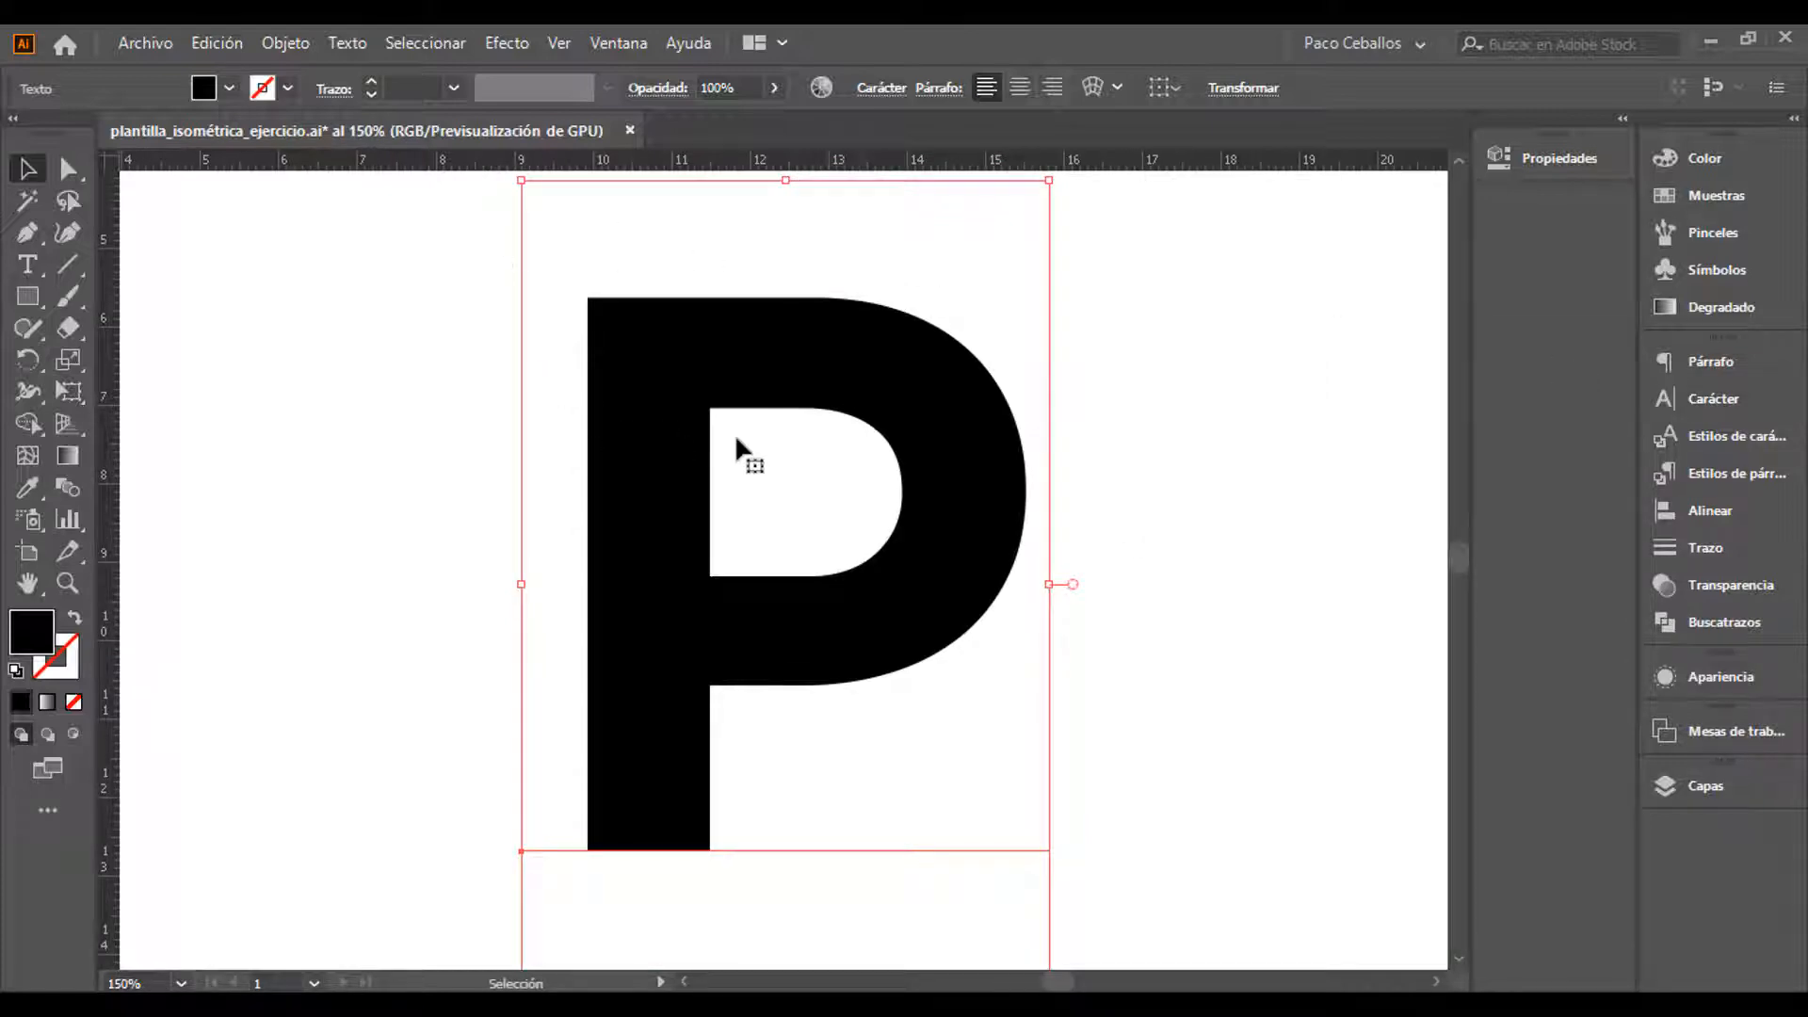
{"action": "key", "text": "ctrl+minus"}
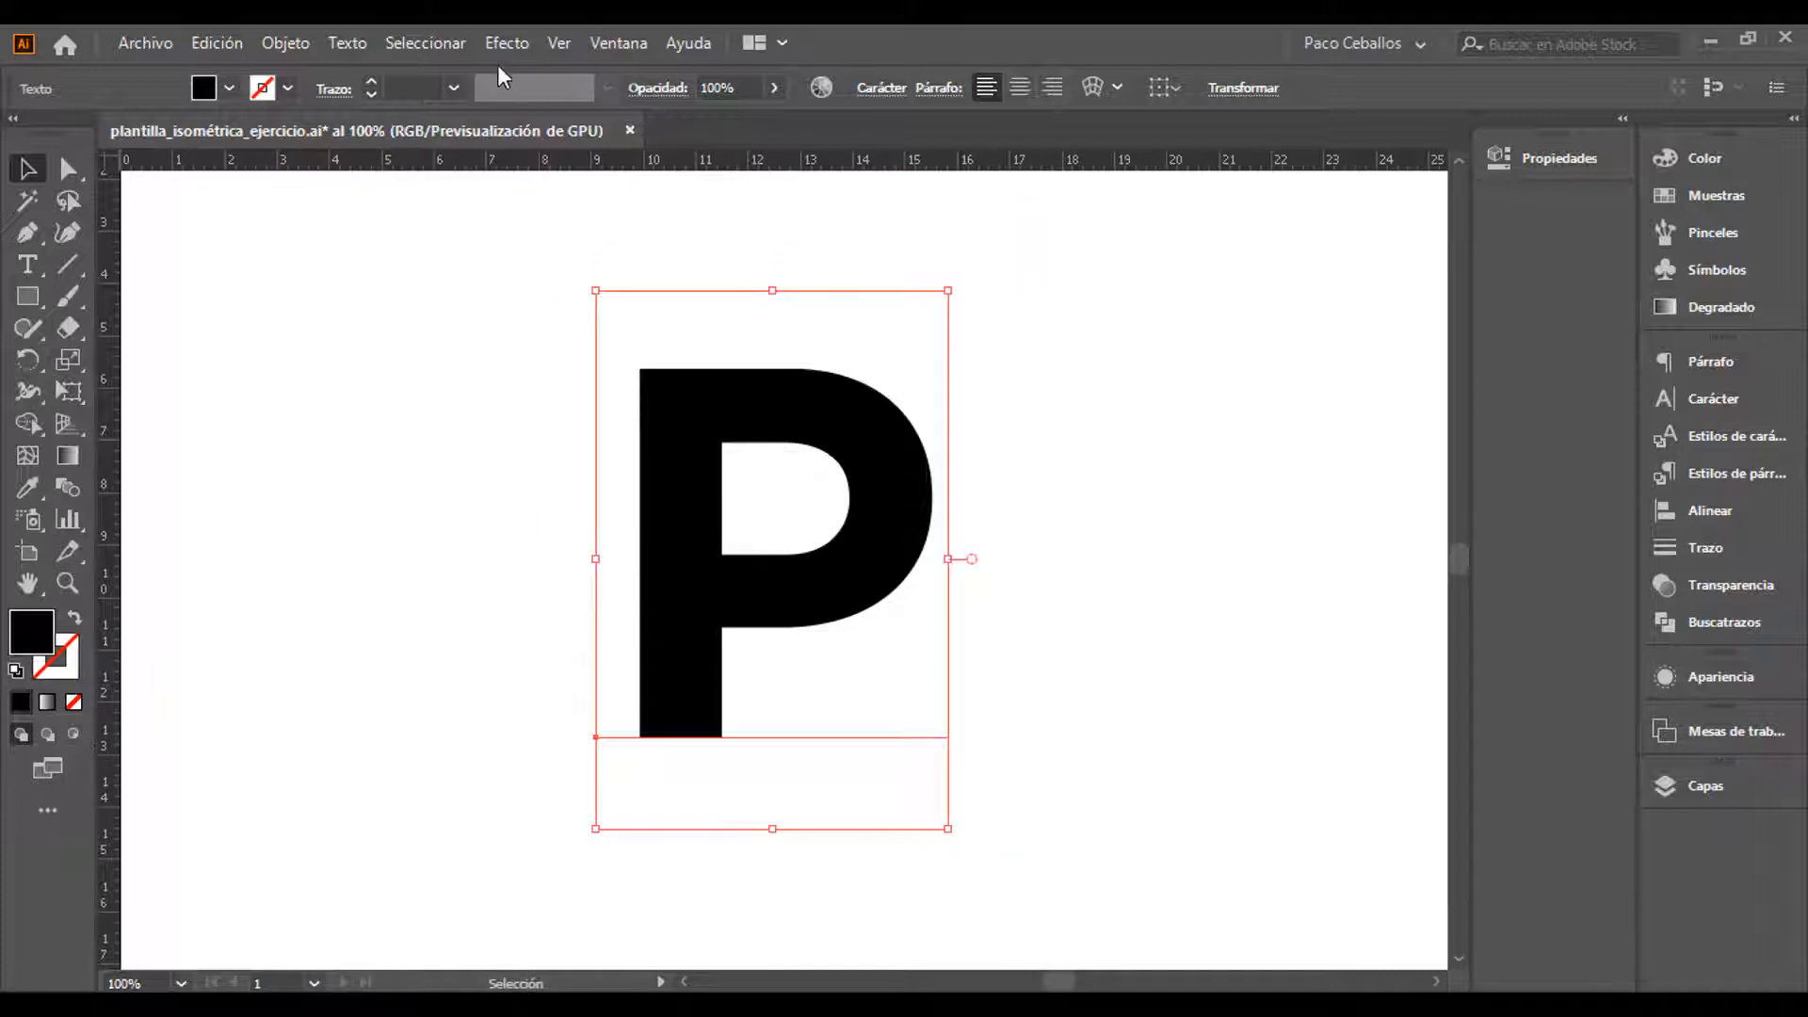
Apply the 3D Extrude & Bevel effect (Extrusión y biselado) to the P with the Isométrica arriba position and preview enabled
{"action": "left_click", "coordinate": [505, 49]}
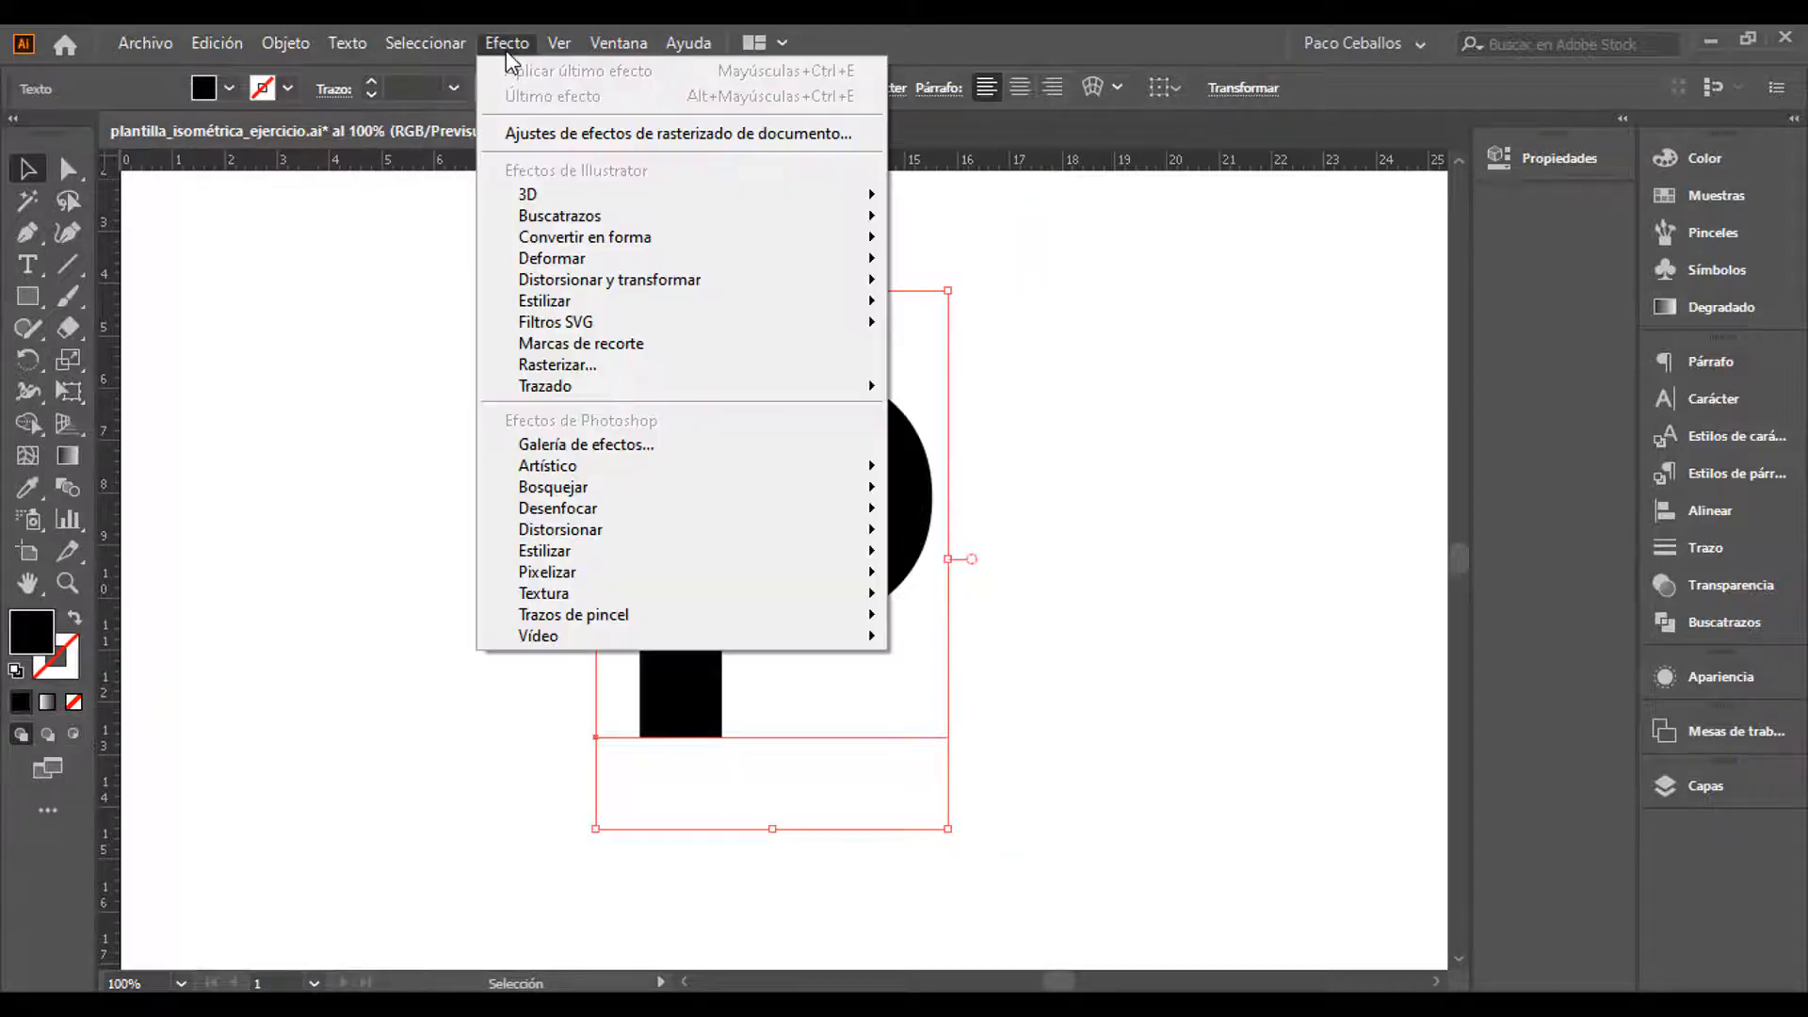
{"action": "mouse_move", "coordinate": [603, 201]}
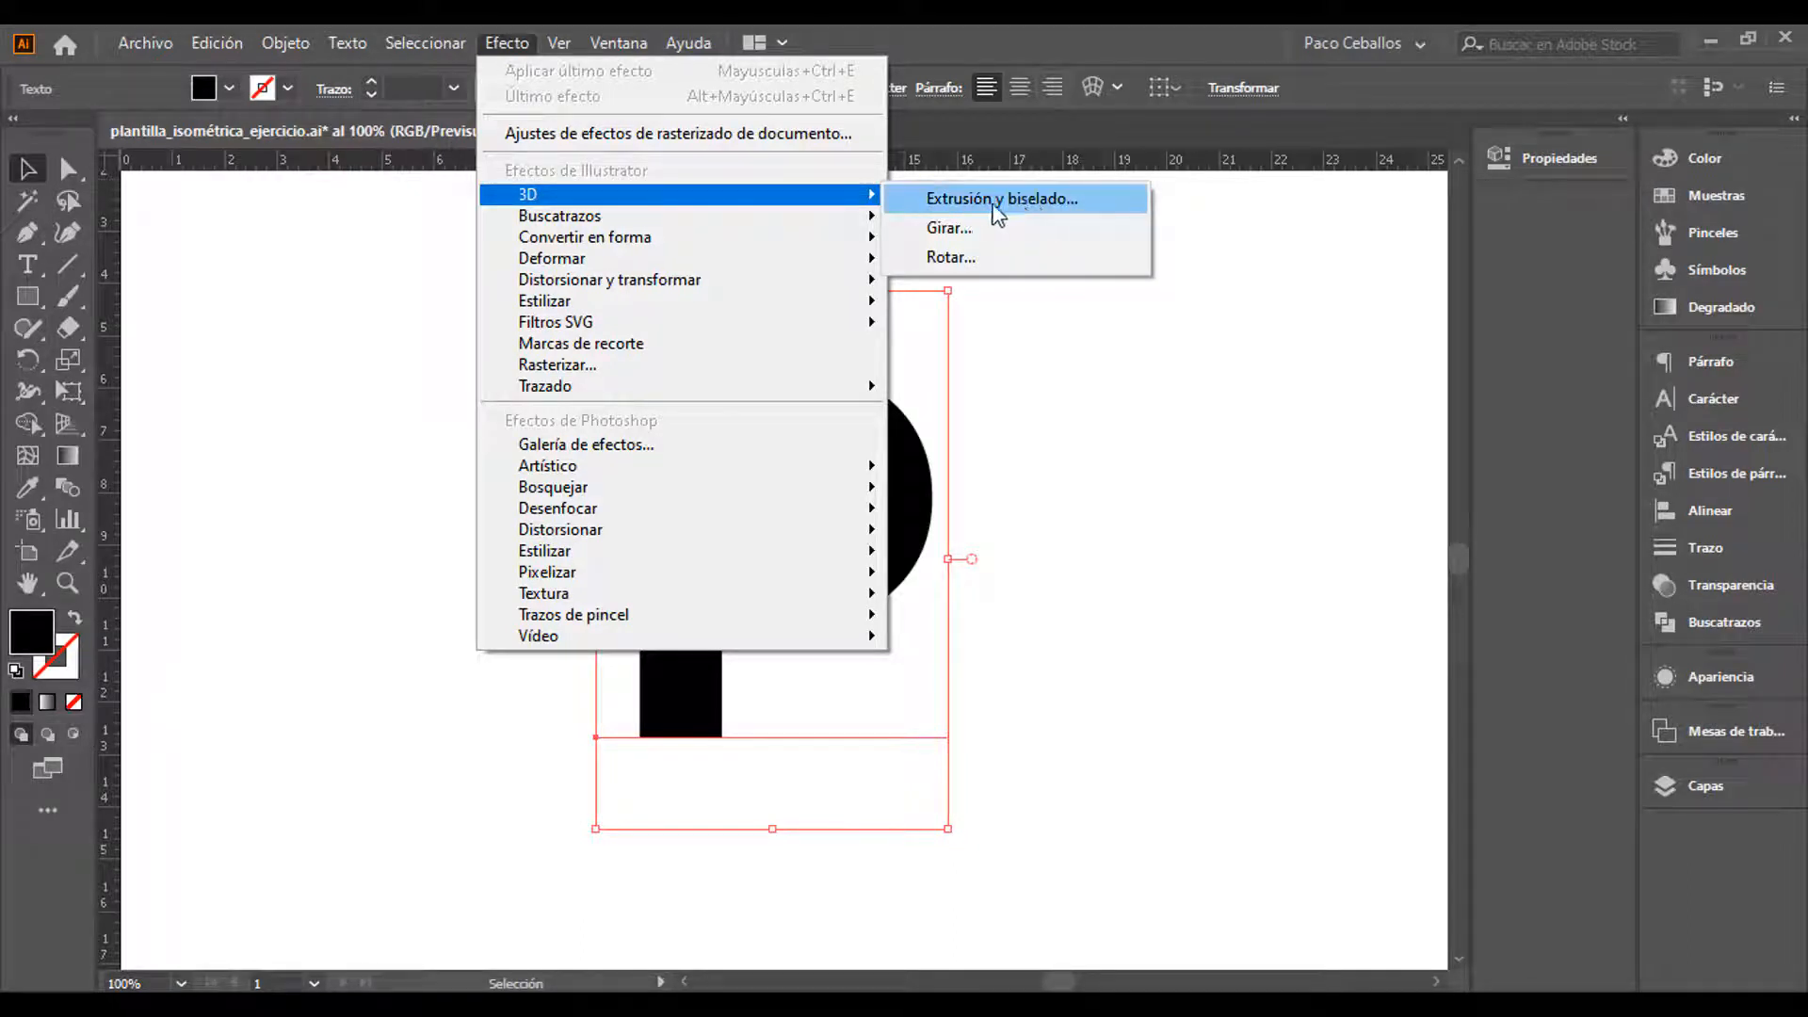
{"action": "left_click", "coordinate": [991, 203]}
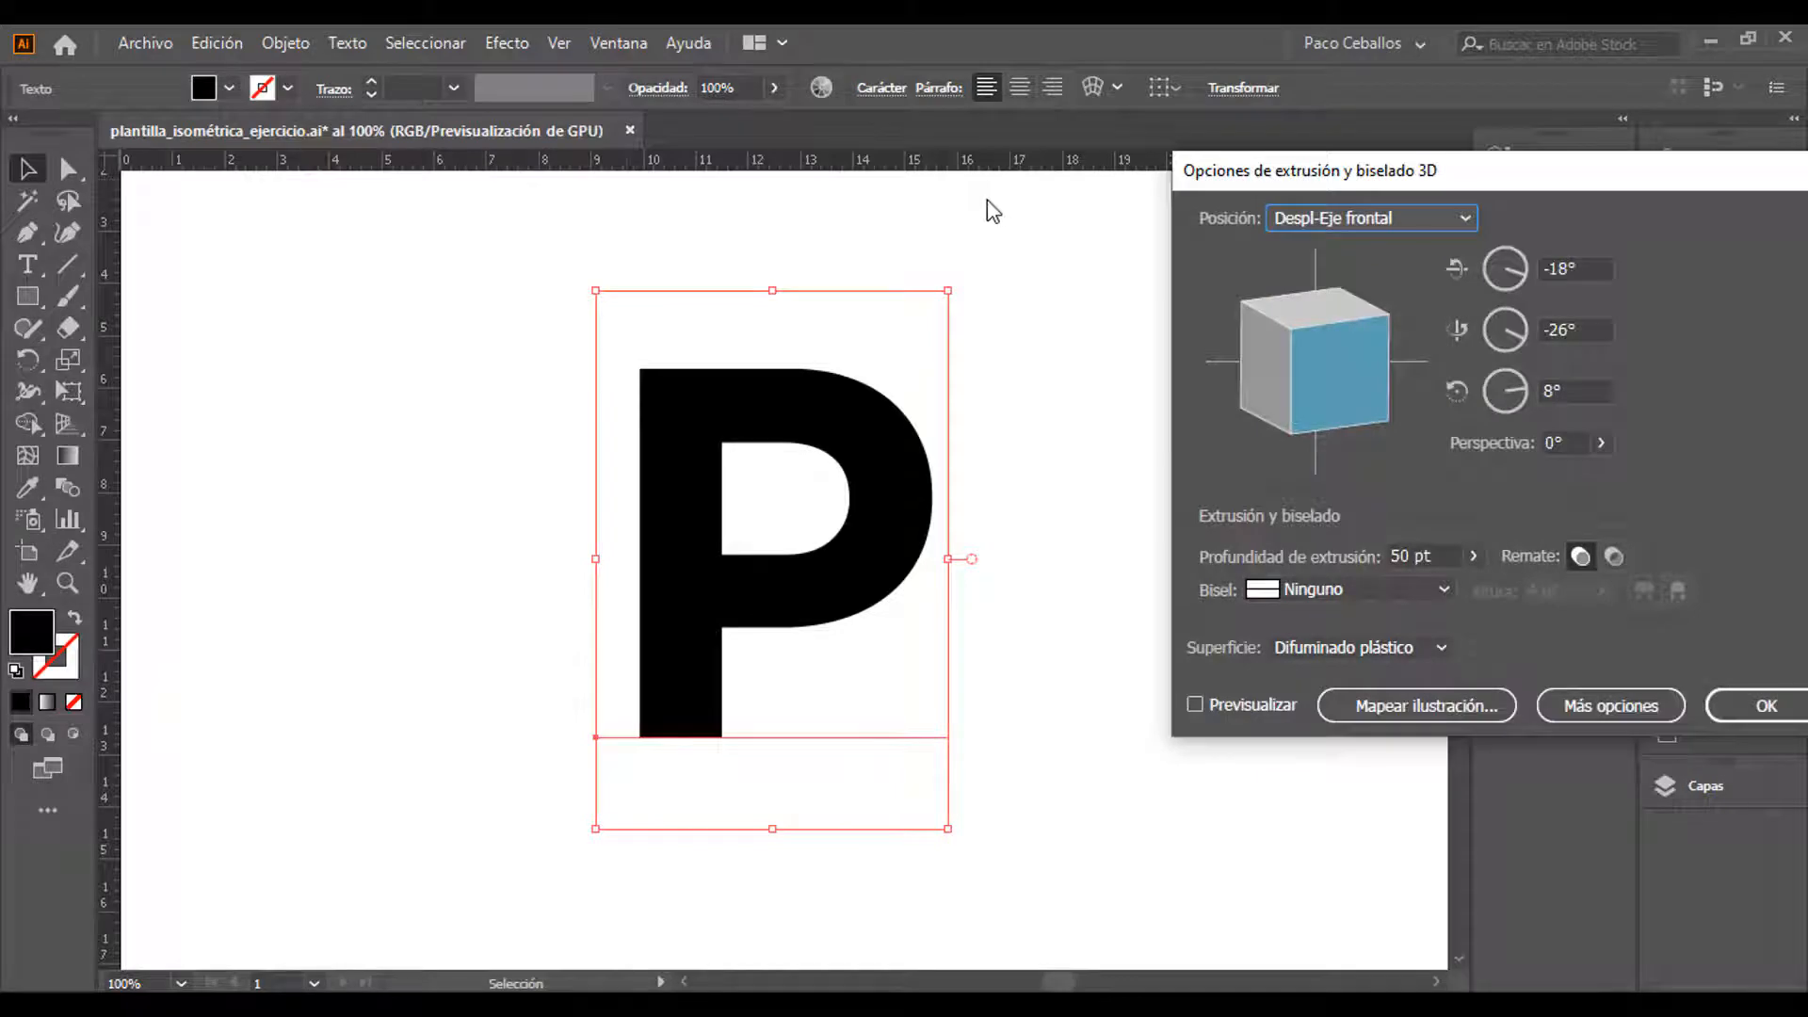
{"action": "left_click", "coordinate": [1466, 218]}
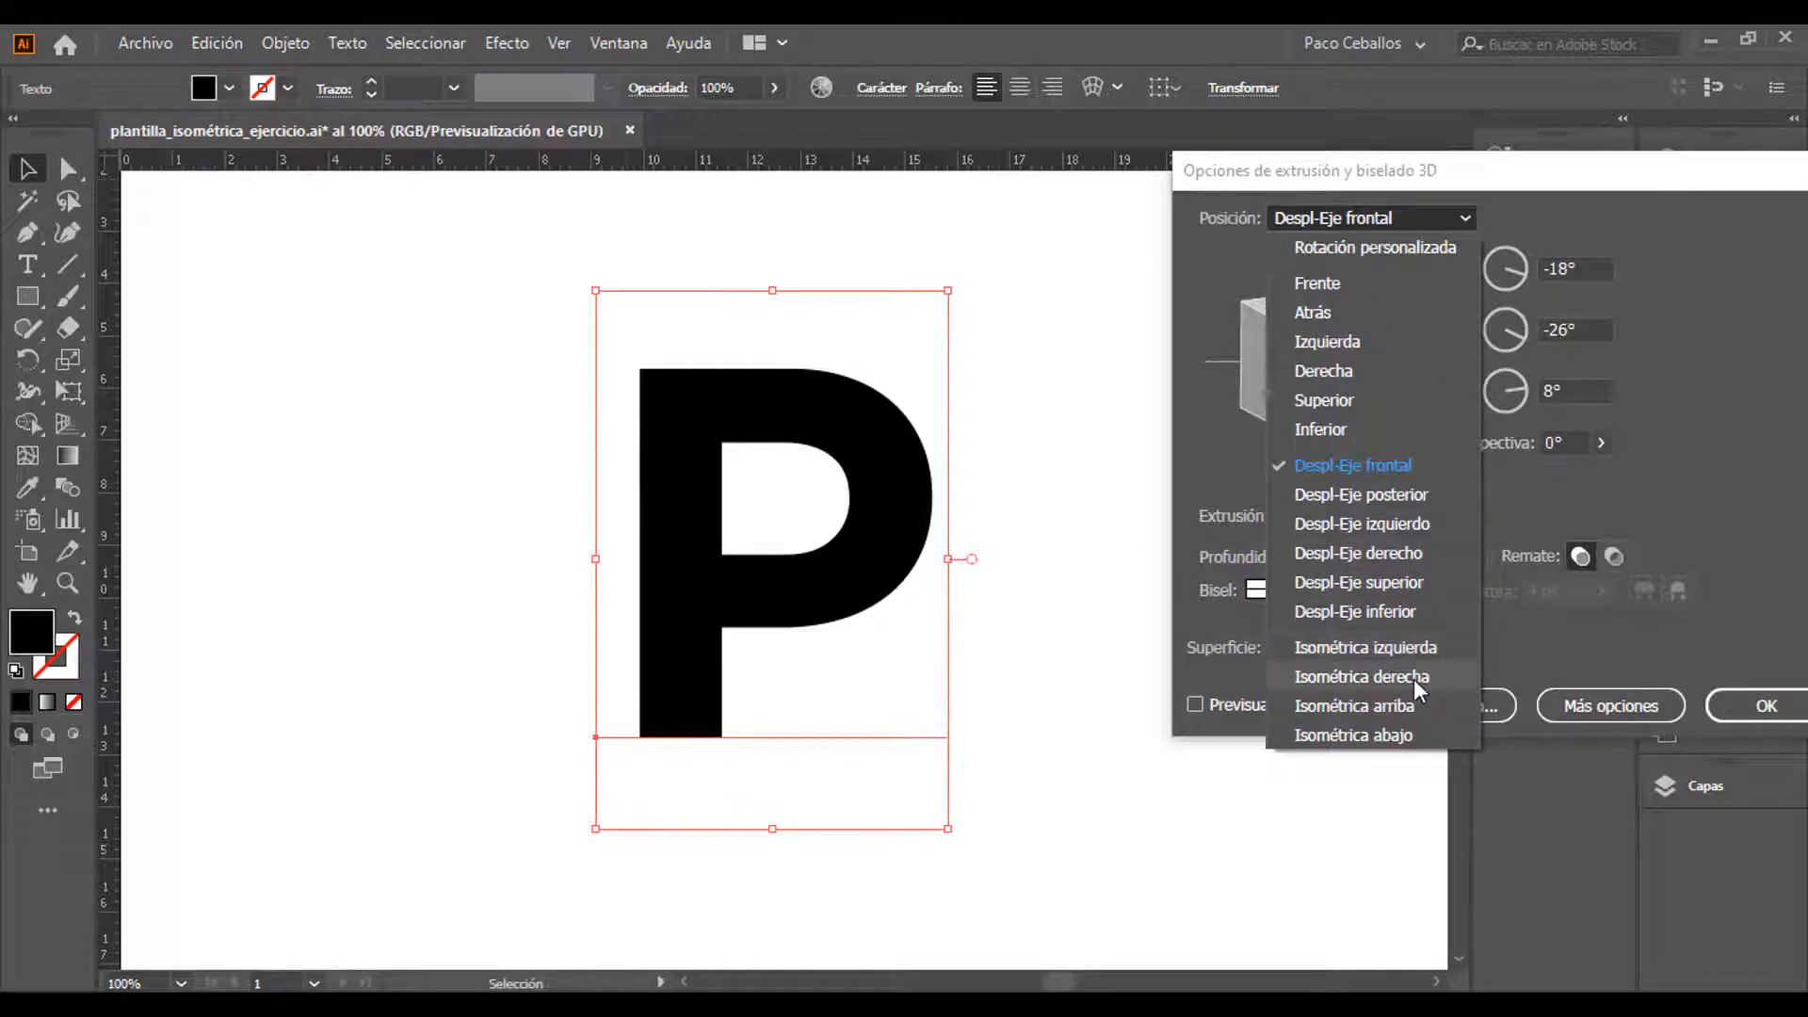
{"action": "left_click", "coordinate": [1353, 704]}
{"action": "left_click", "coordinate": [1191, 705]}
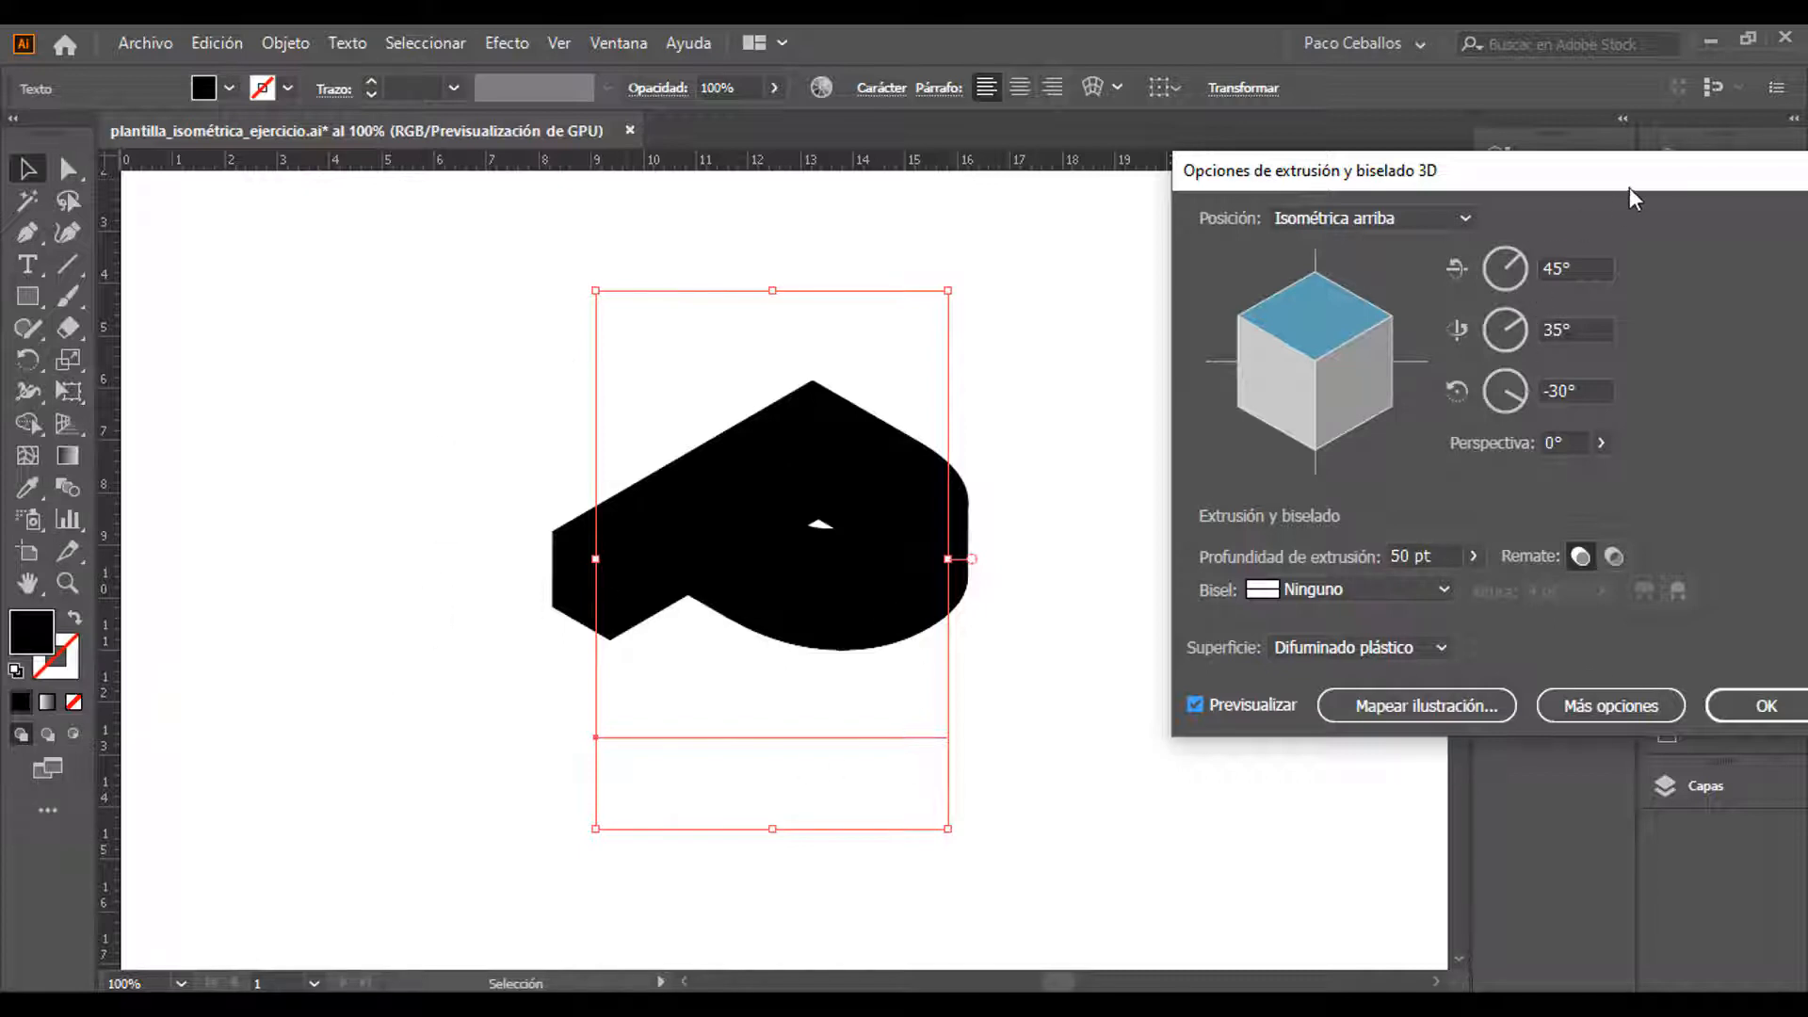
{"action": "left_click_drag", "start_coordinate": [1629, 188], "coordinate": [1316, 215]}
{"action": "left_click", "coordinate": [1465, 729]}
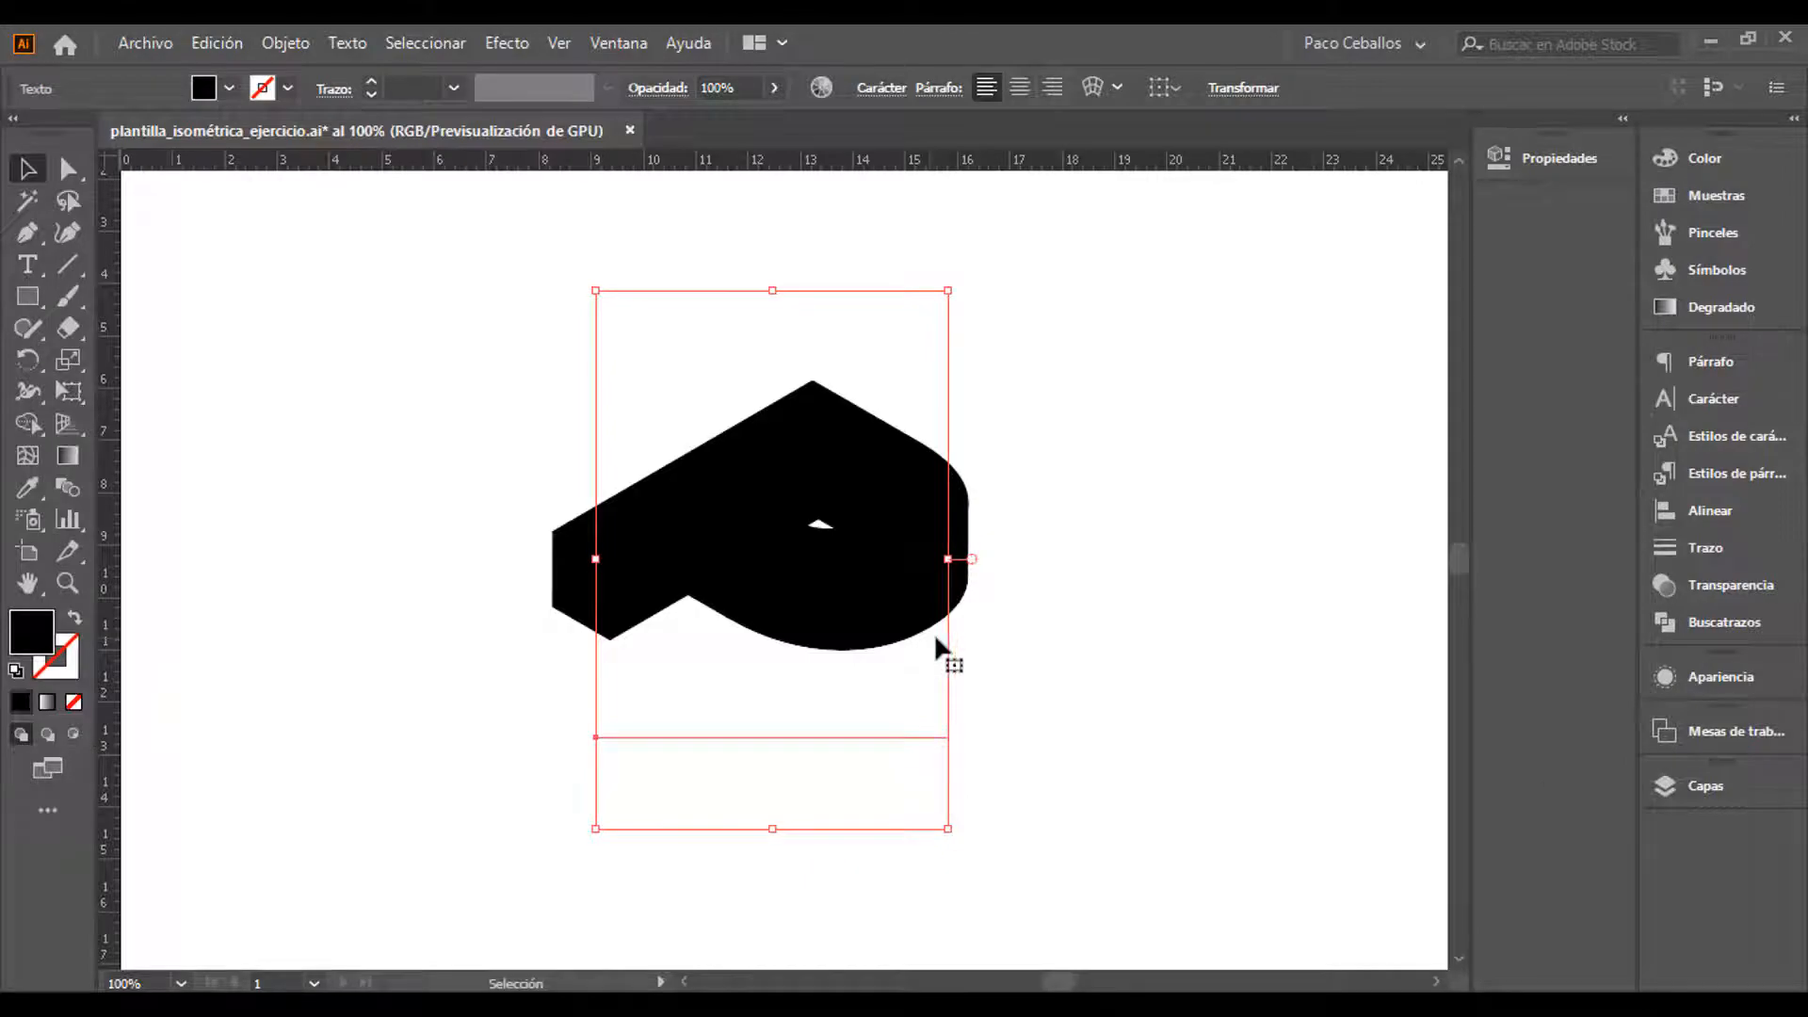
Show the isometric guides and nudge the extruded P slightly so that its edges line up with the grid
{"action": "key", "text": "ctrl+semicolon"}
{"action": "key", "text": "ctrl+plus"}
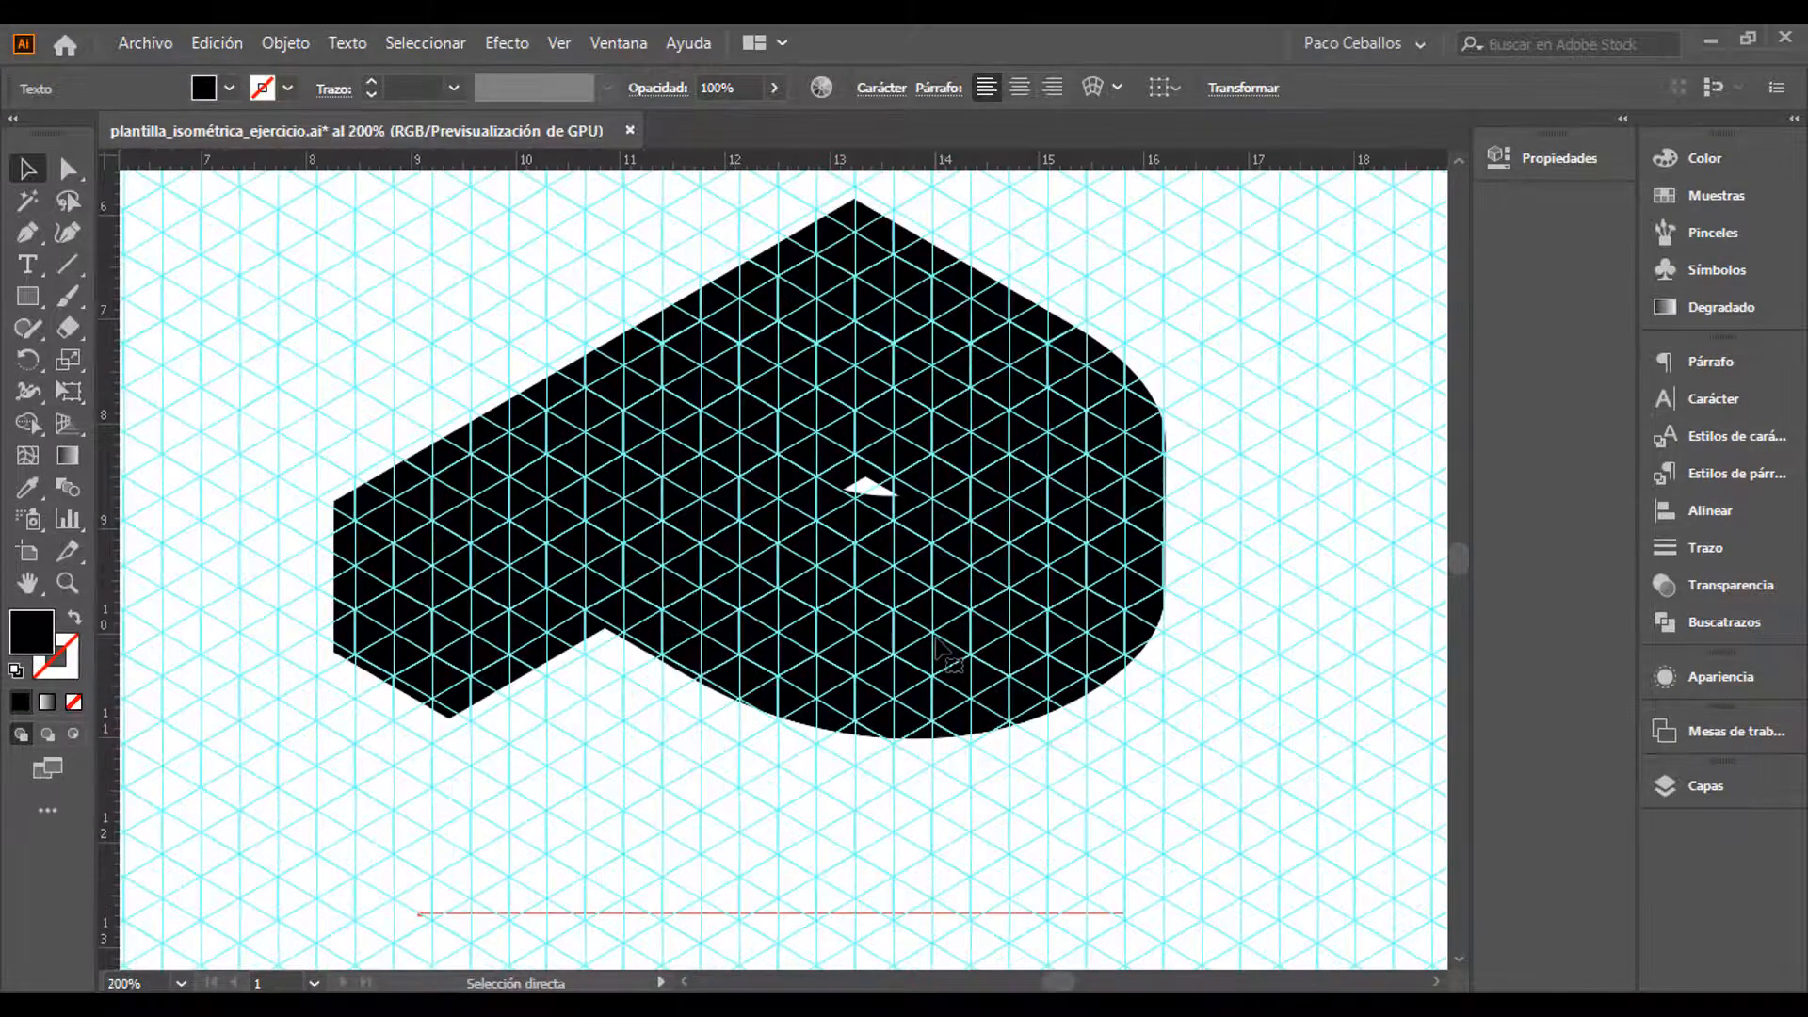
{"action": "key", "text": "ctrl+plus"}
{"action": "left_click_drag", "start_coordinate": [861, 590], "coordinate": [1318, 524]}
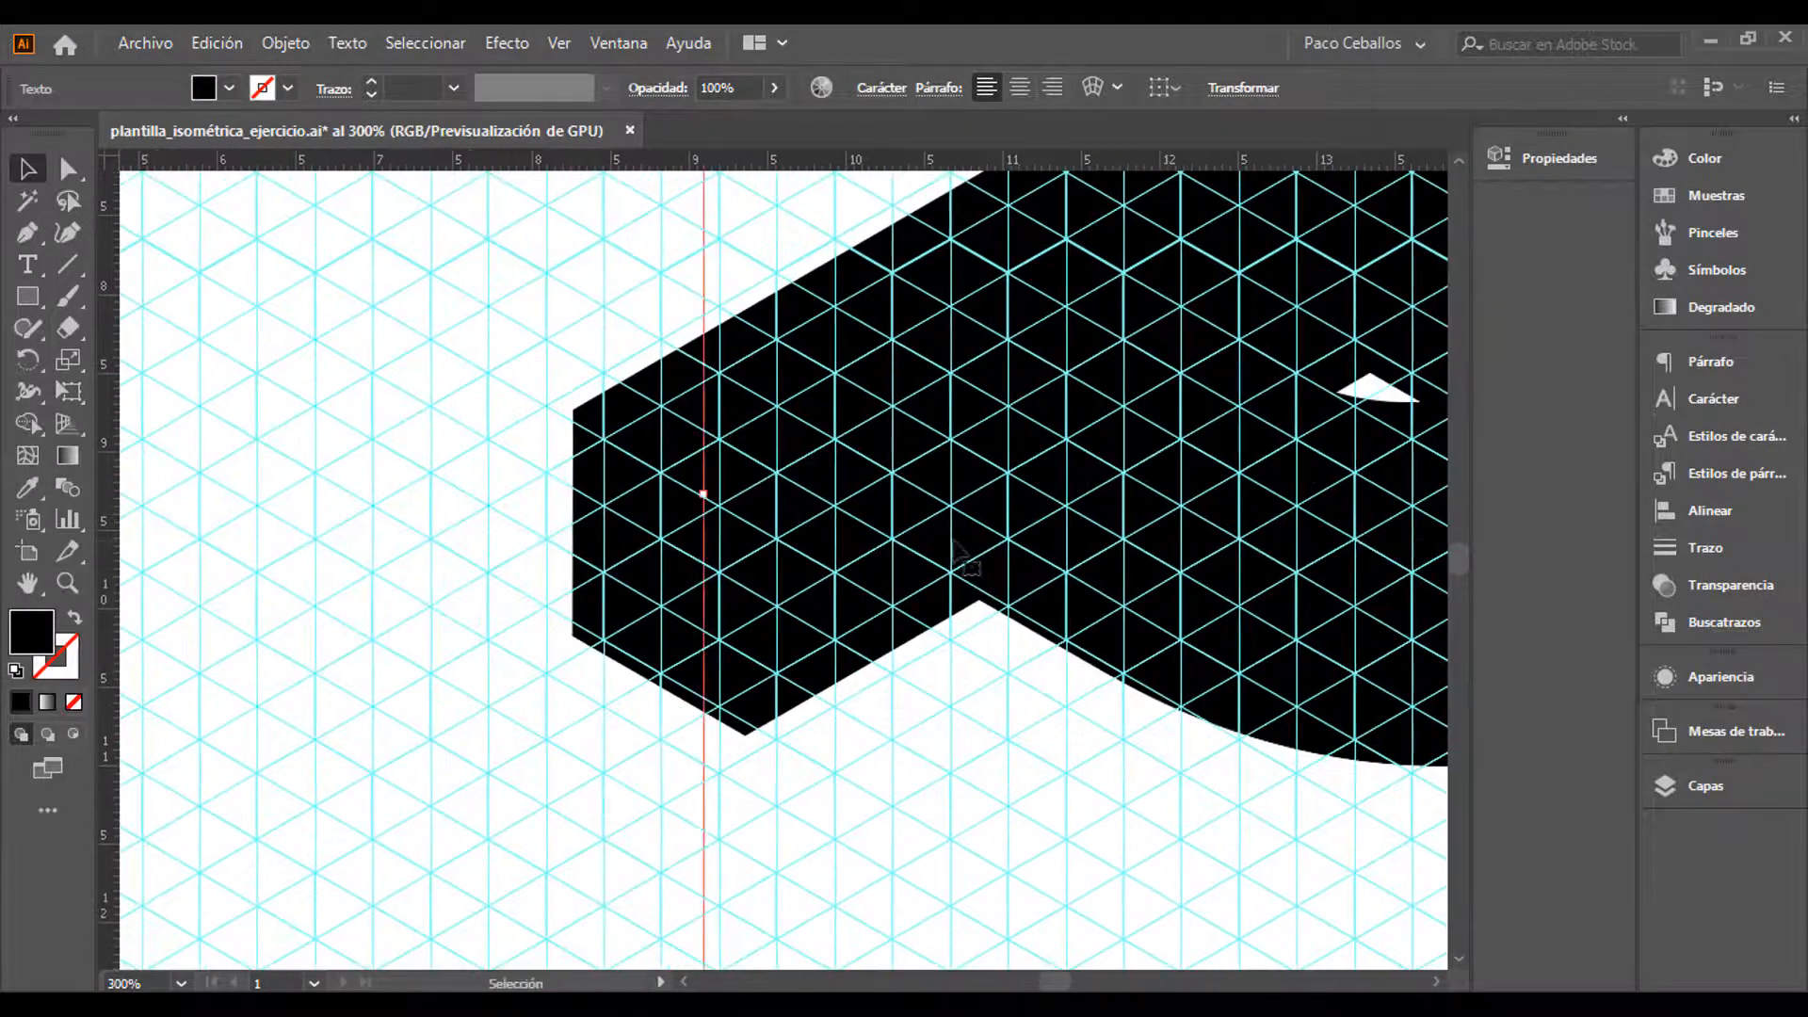
{"action": "left_click_drag", "start_coordinate": [872, 527], "coordinate": [845, 504]}
{"action": "key", "text": "ctrl+minus"}
{"action": "key", "text": "ctrl+minus"}
{"action": "key", "text": "ctrl+minus"}
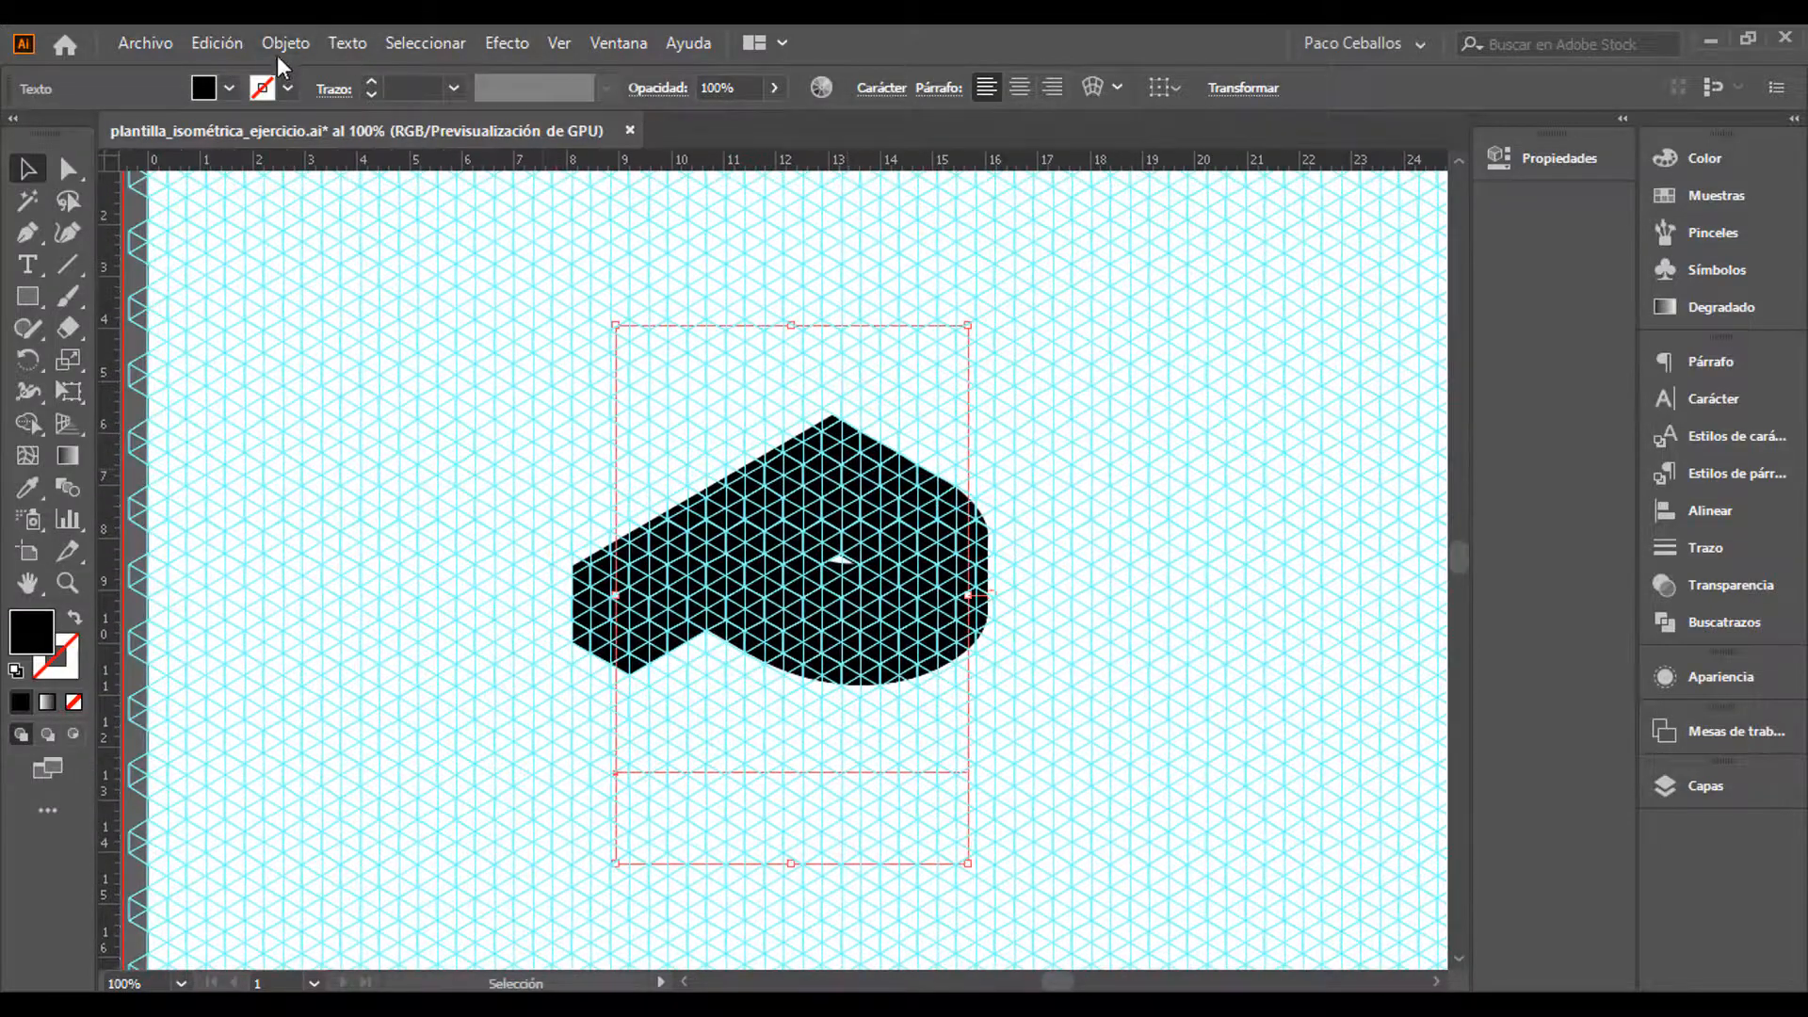
Expand the appearance of the extruded P into editable shapes and hide the isometric guides
{"action": "left_click", "coordinate": [279, 52]}
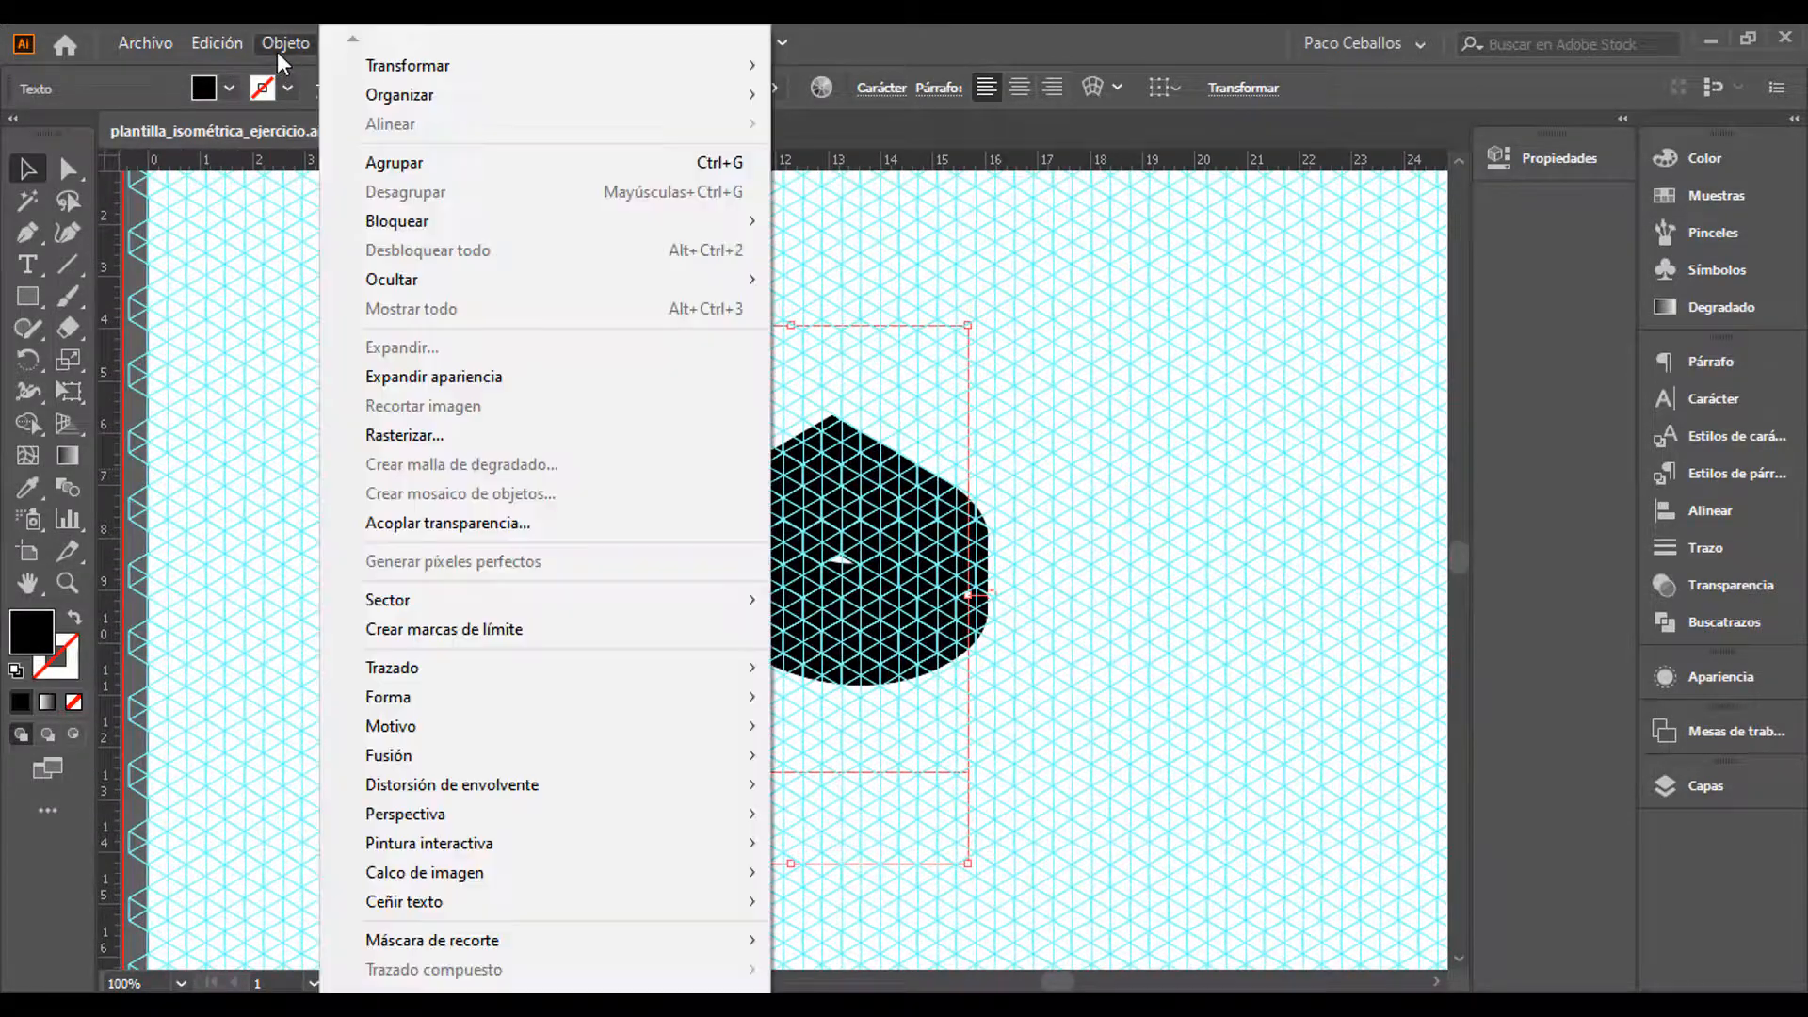
{"action": "left_click", "coordinate": [450, 379]}
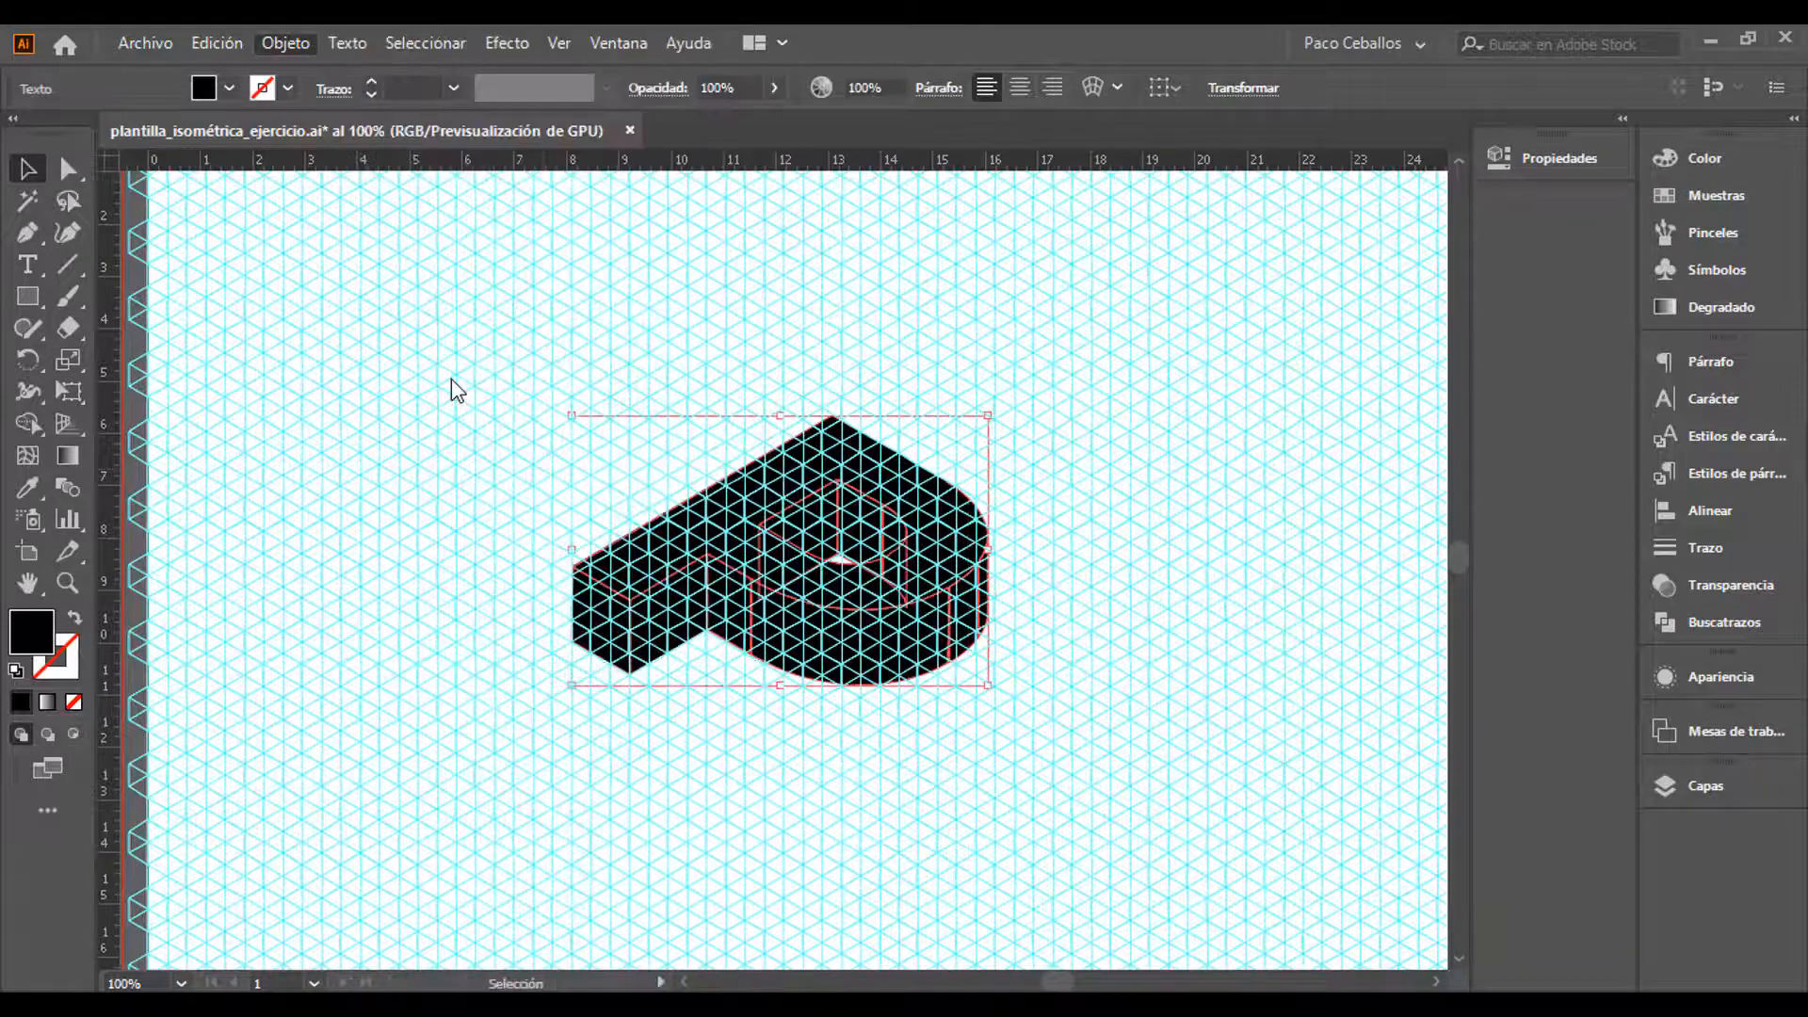
{"action": "key", "text": "ctrl+semicolon"}
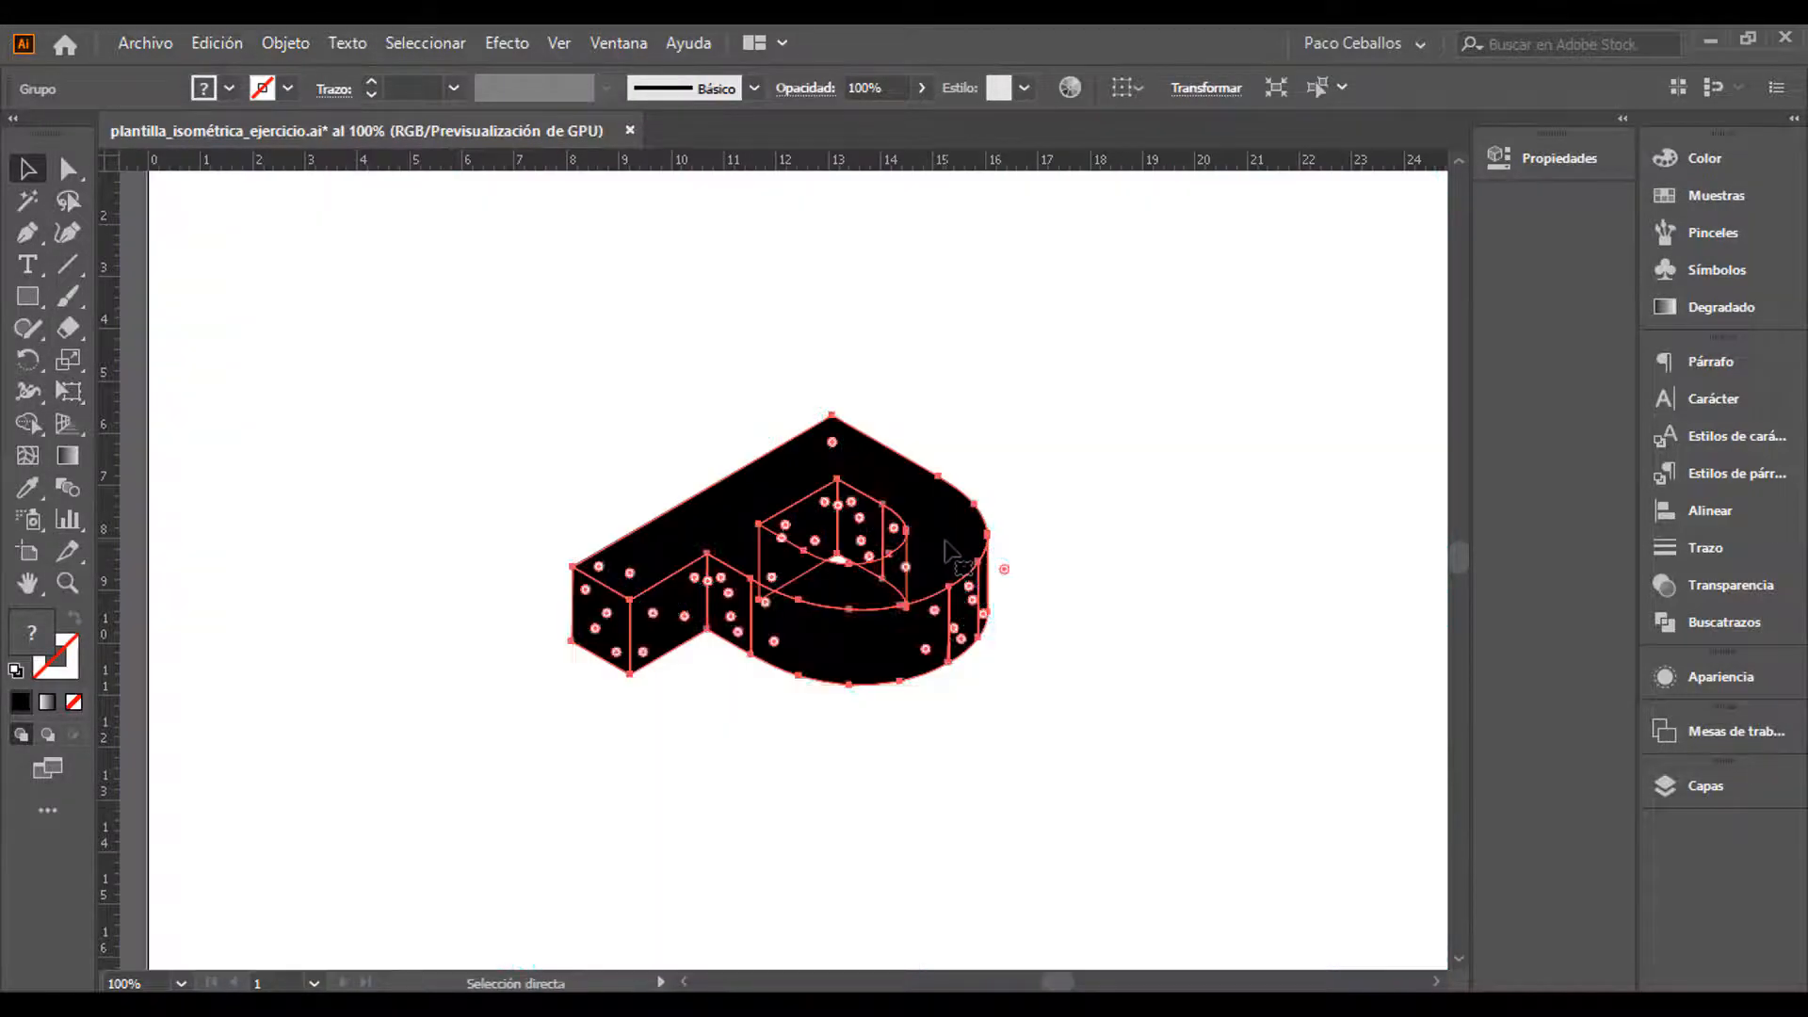
{"action": "key", "text": "ctrl+plus"}
{"action": "scroll", "coordinate": [947, 547], "scroll_direction": "down", "scroll_amount": 1}
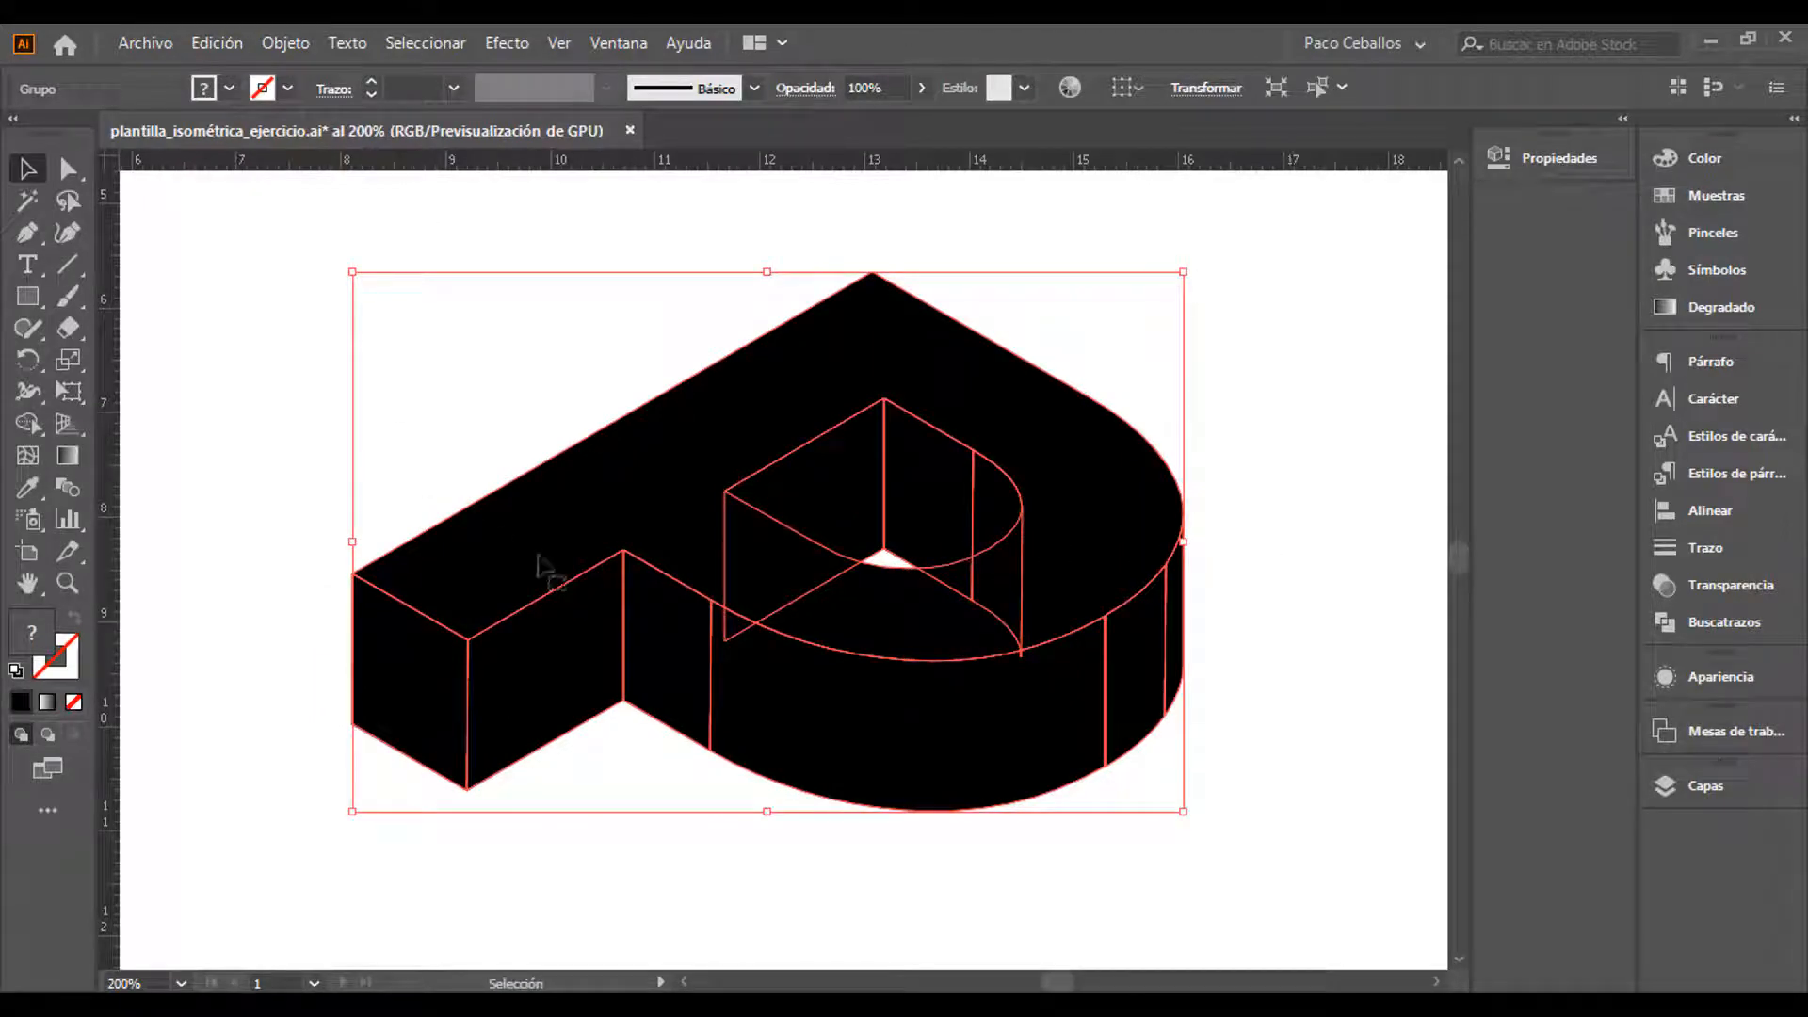
Ungroup the expanded P twice to separate its faces, undoing the trial move made between the two ungroupings
{"action": "left_click", "coordinate": [812, 815]}
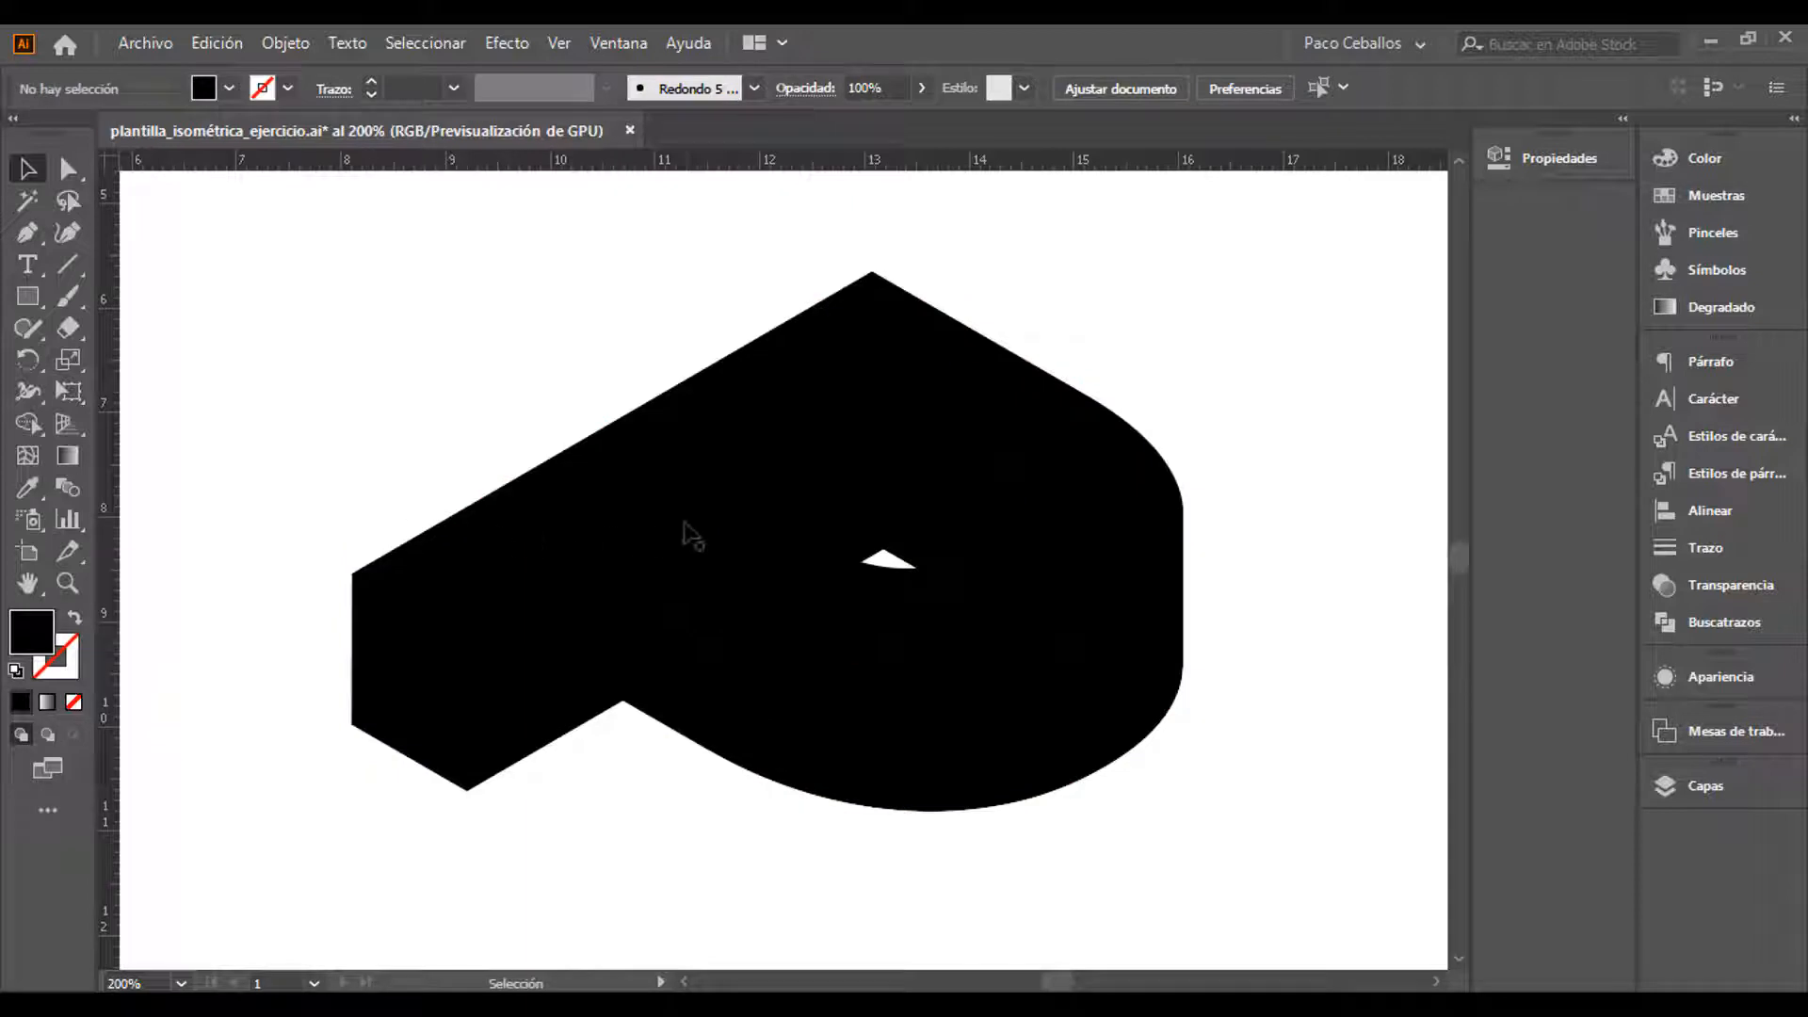
{"action": "left_click_drag", "start_coordinate": [381, 266], "coordinate": [1231, 754]}
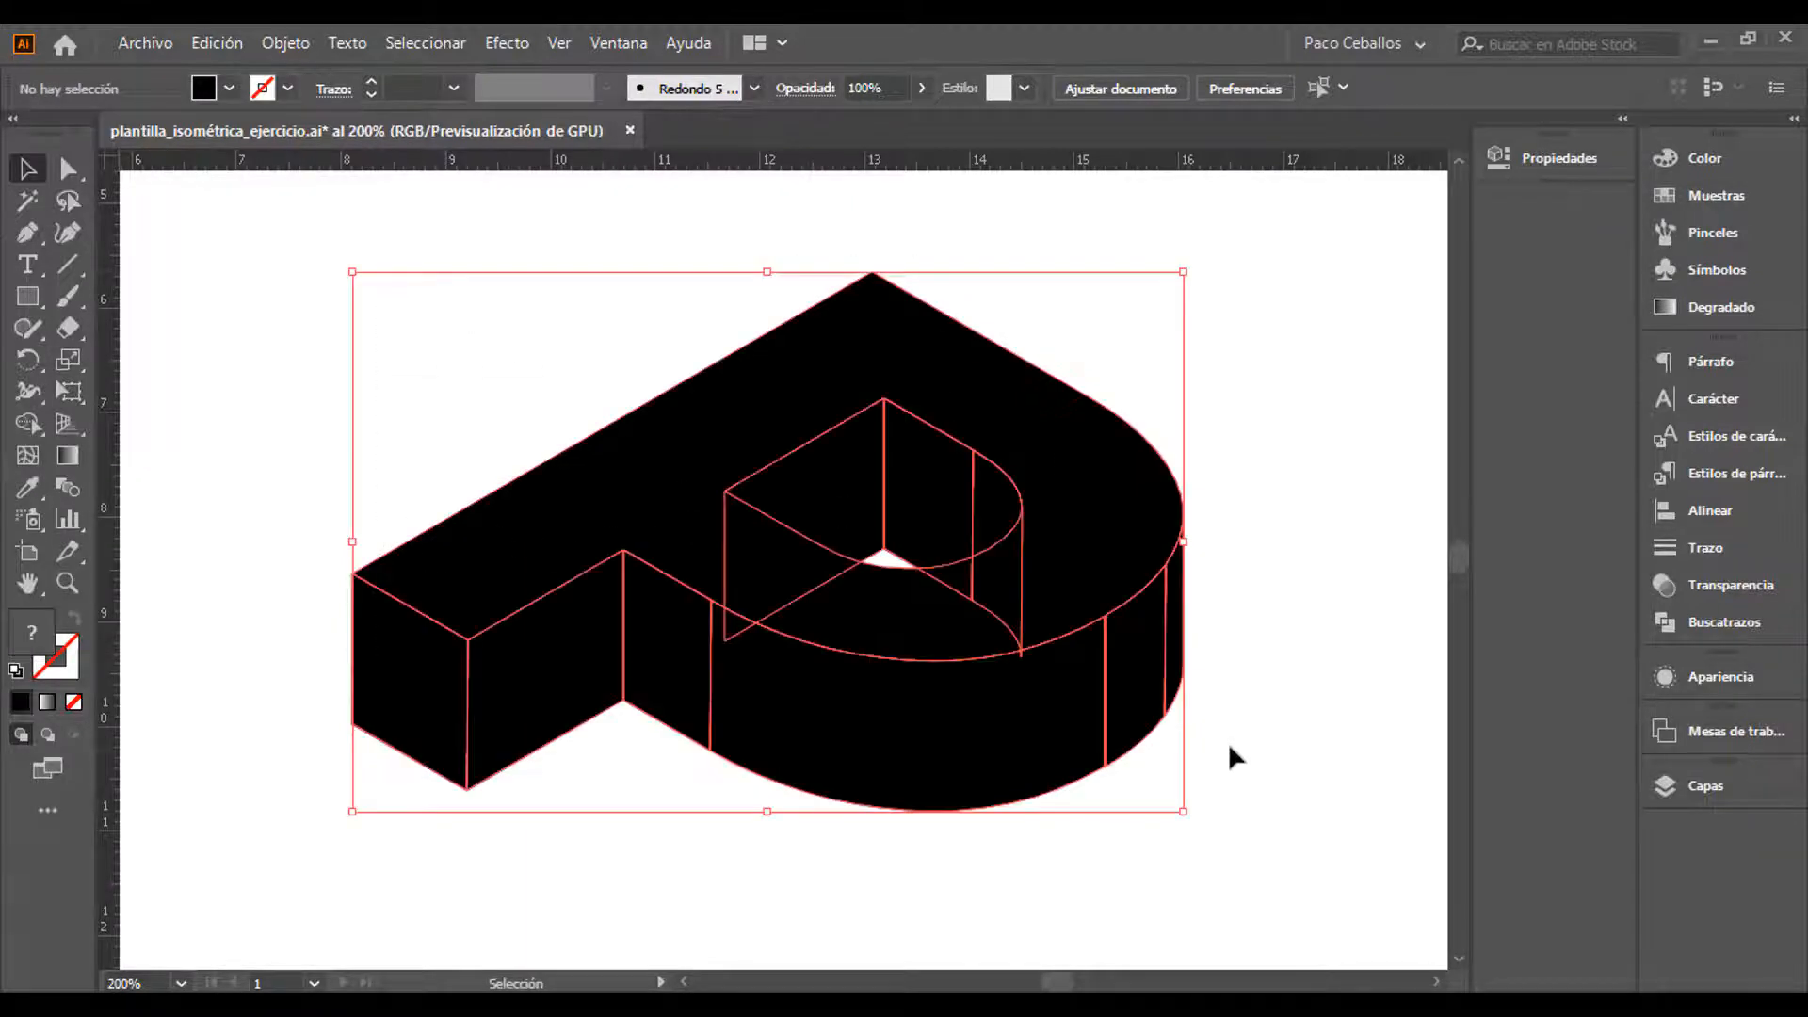
{"action": "right_click", "coordinate": [1085, 563]}
{"action": "left_click", "coordinate": [1170, 317]}
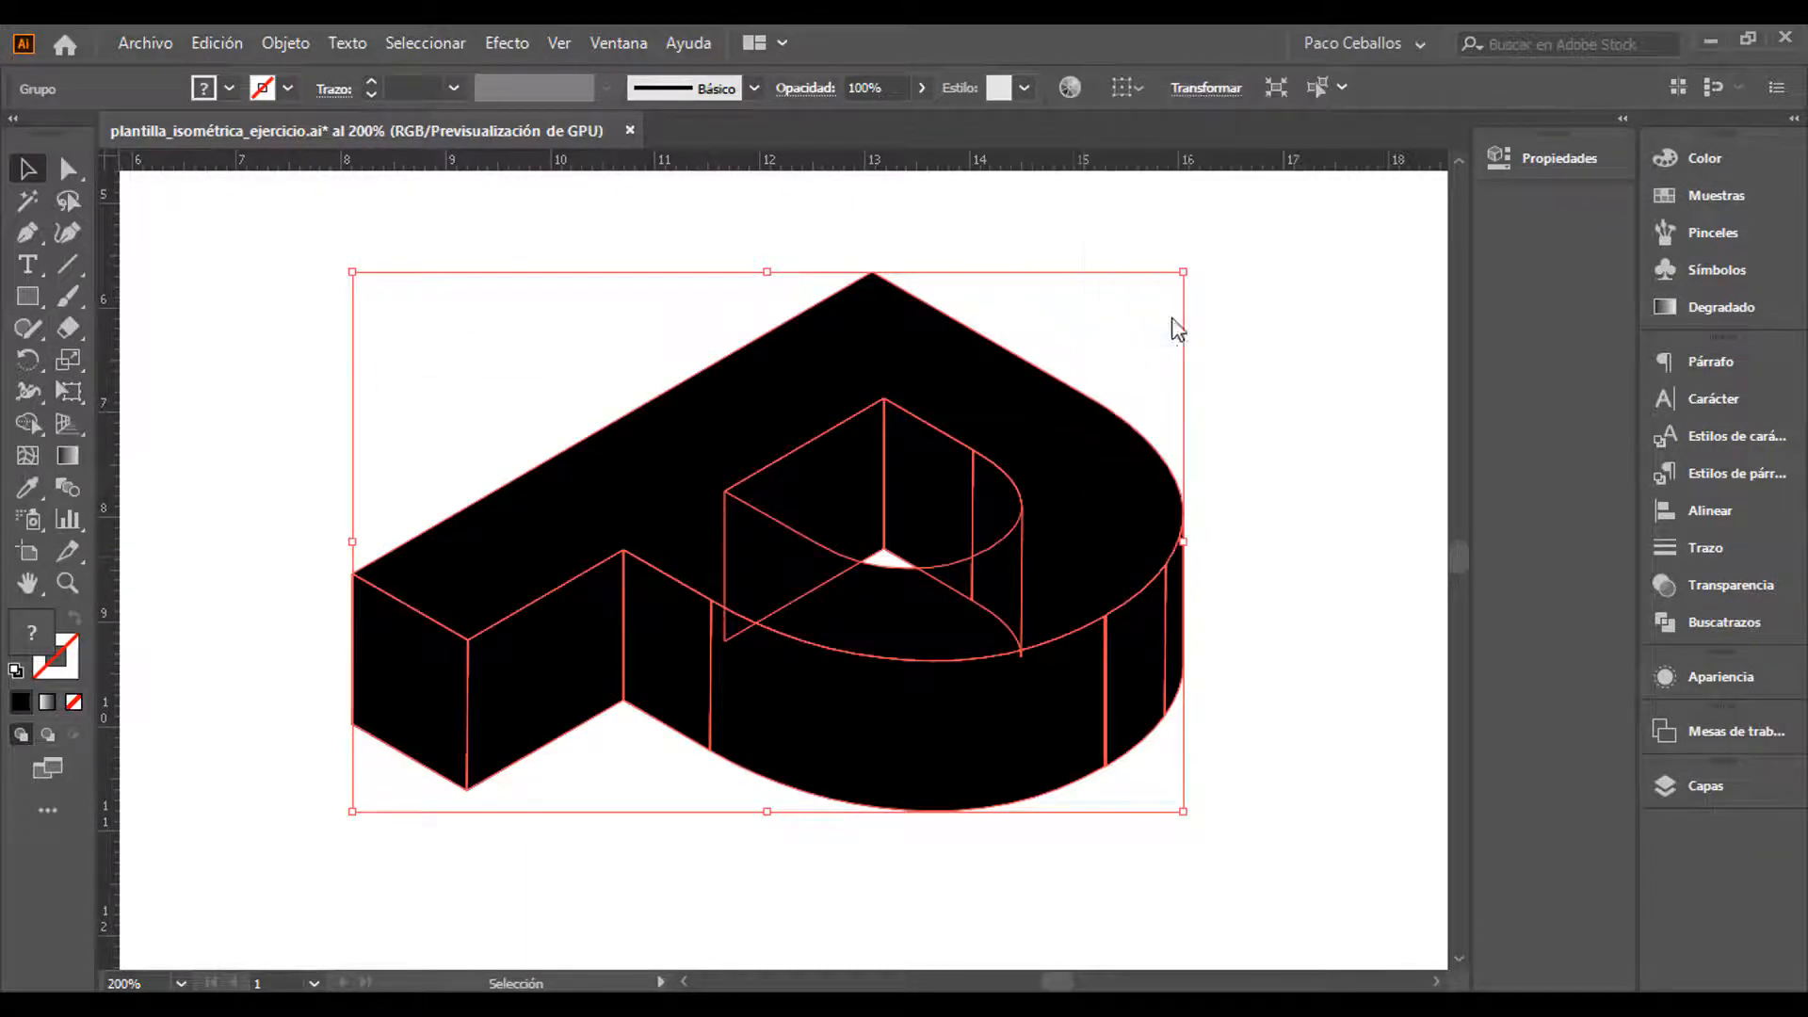
{"action": "left_click", "coordinate": [1284, 497]}
{"action": "left_click_drag", "start_coordinate": [1097, 565], "coordinate": [828, 494]}
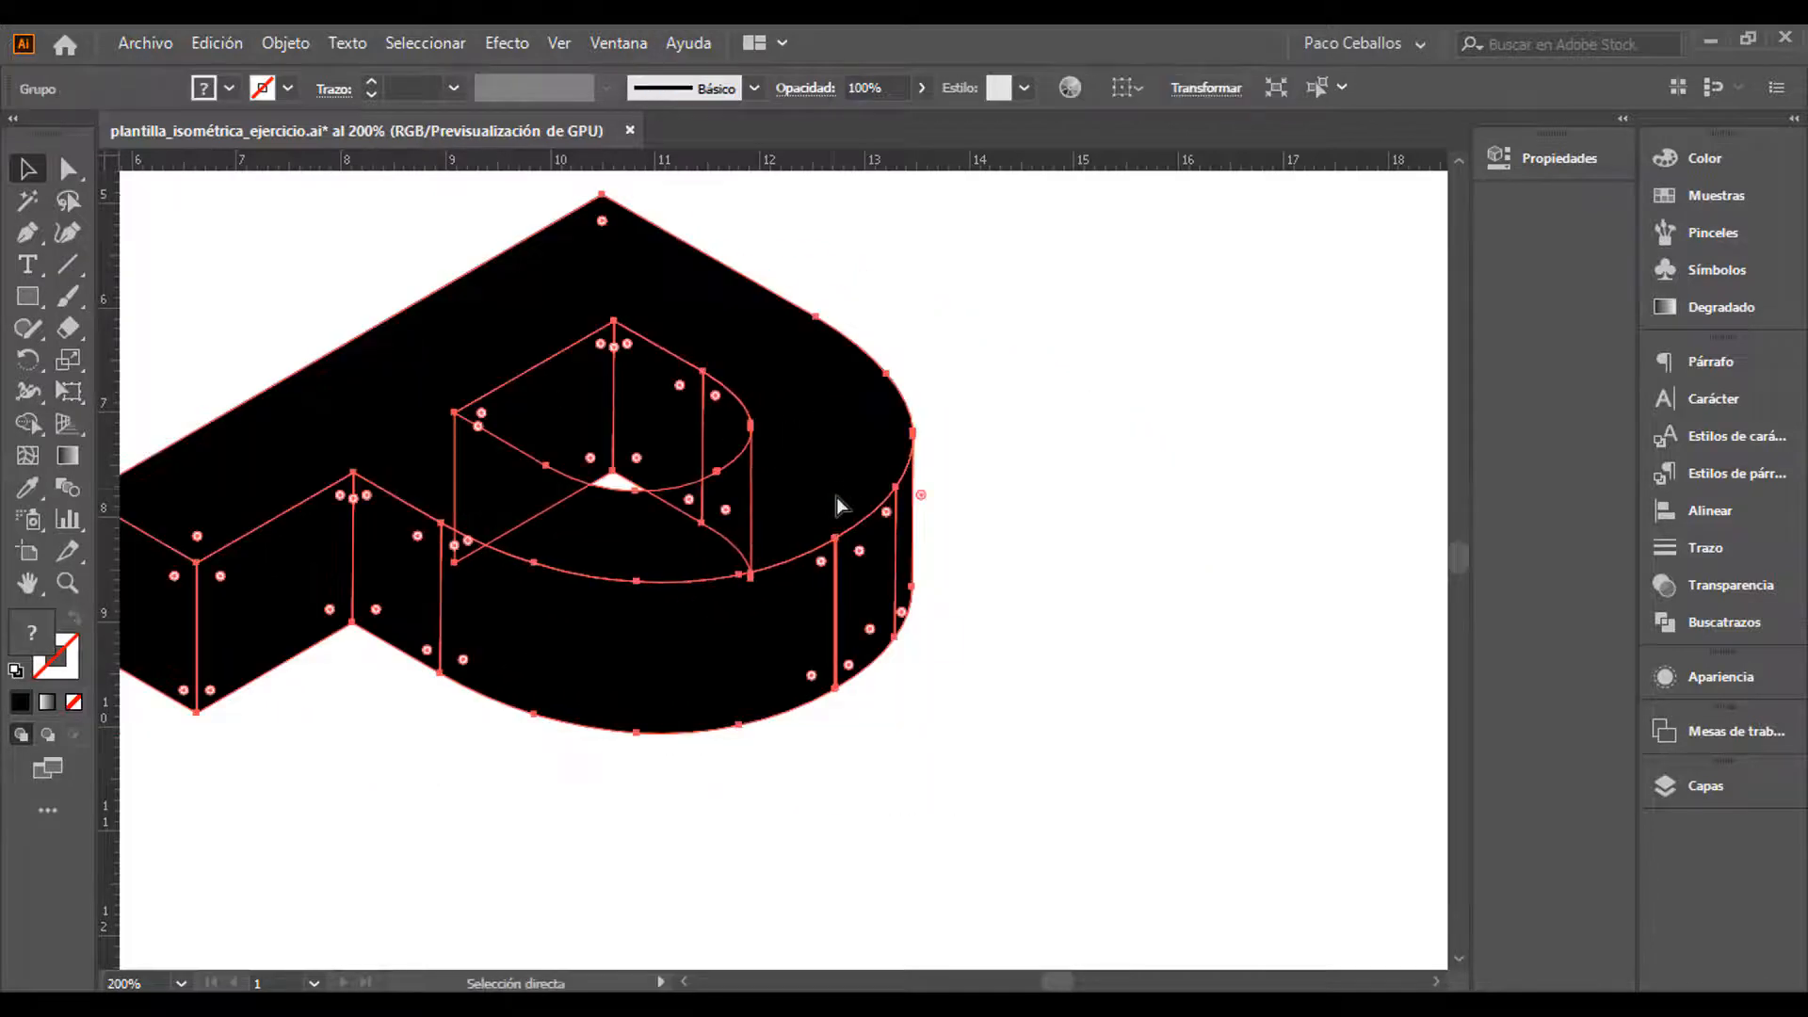
{"action": "key", "text": "ctrl+z"}
{"action": "right_click", "coordinate": [1058, 501]}
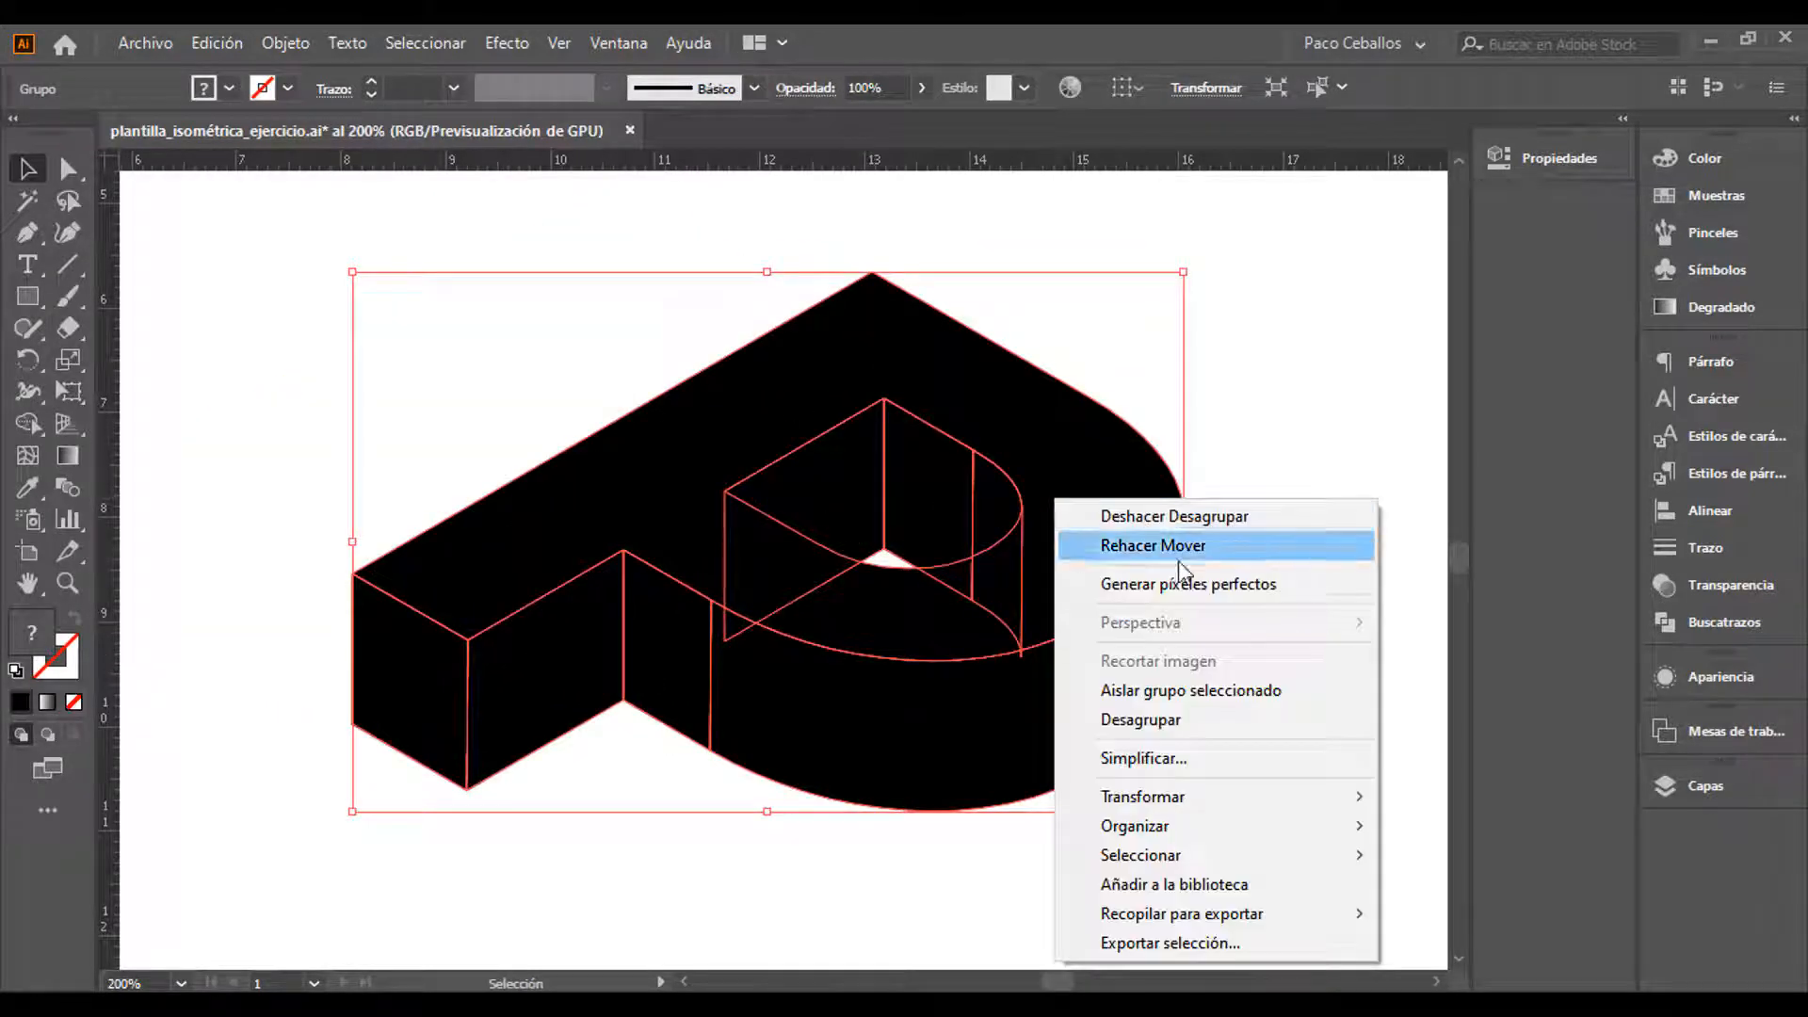
{"action": "left_click", "coordinate": [1184, 723]}
{"action": "left_click", "coordinate": [1279, 624]}
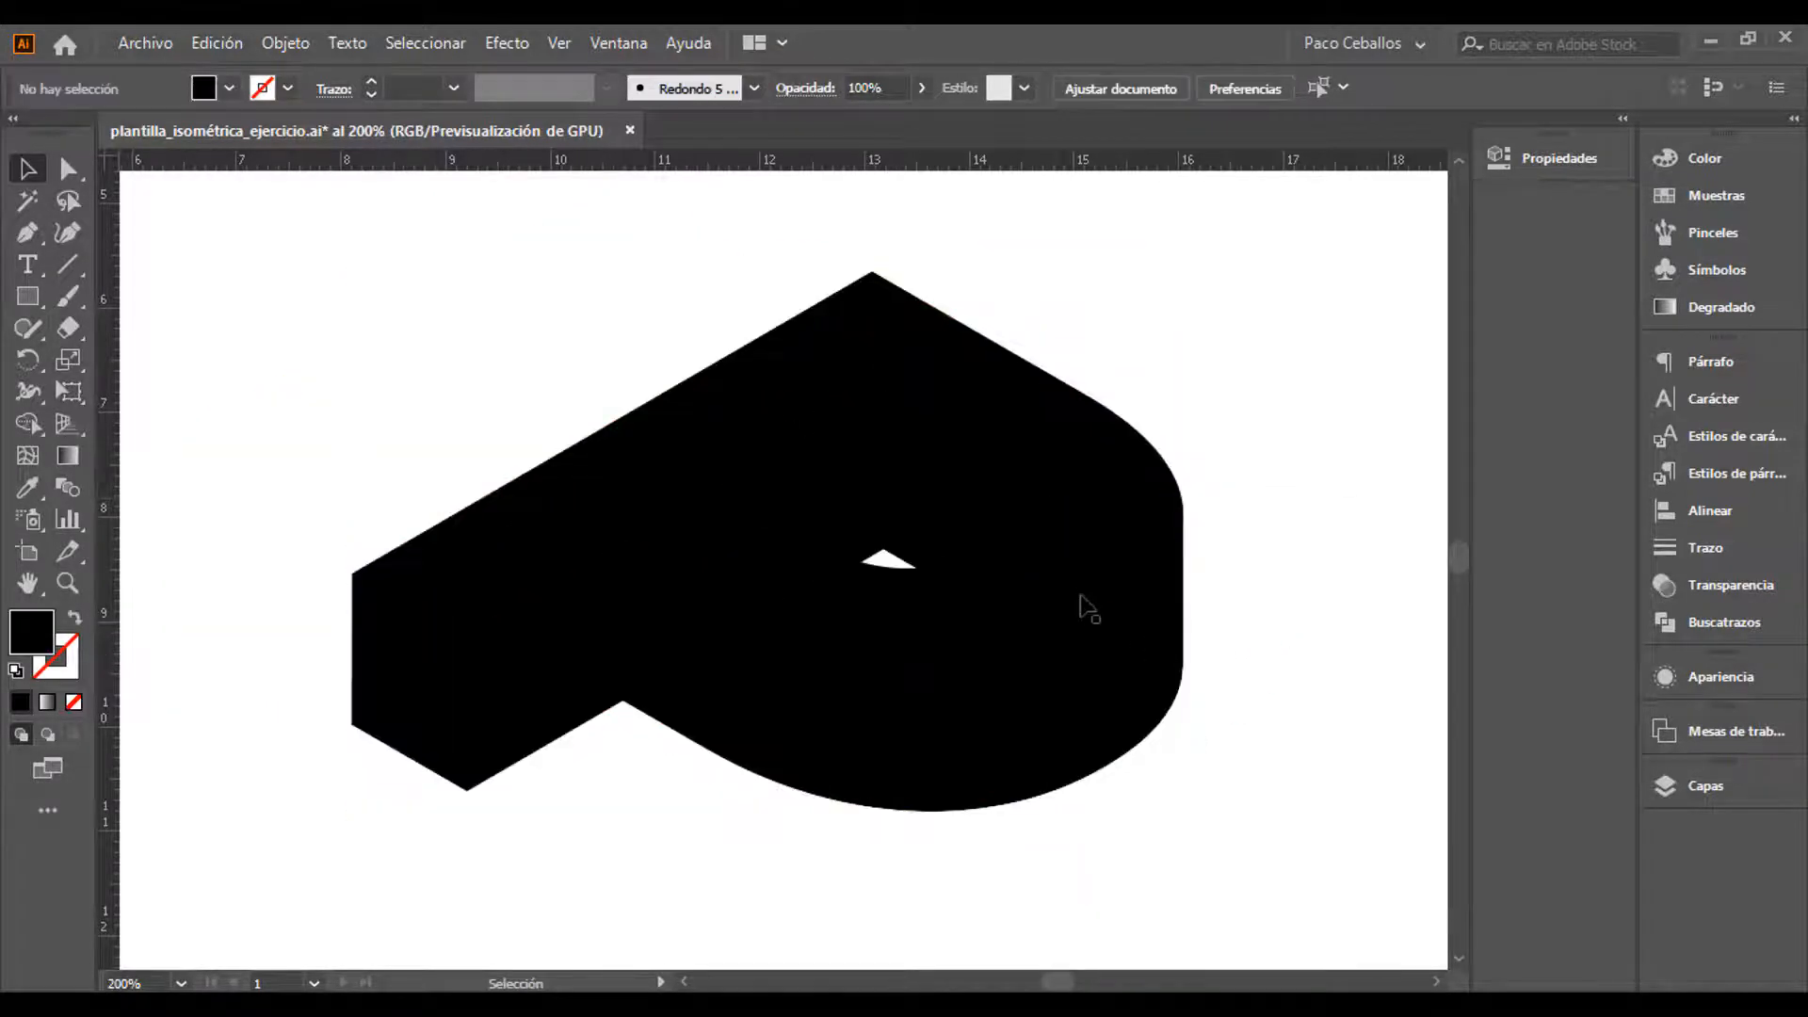
Check that the P's top face and left end face are separate by selecting each one, undoing the trial move of the top face
{"action": "left_click", "coordinate": [1081, 596]}
{"action": "left_click_drag", "start_coordinate": [1079, 584], "coordinate": [1058, 424]}
{"action": "key", "text": "ctrl+z"}
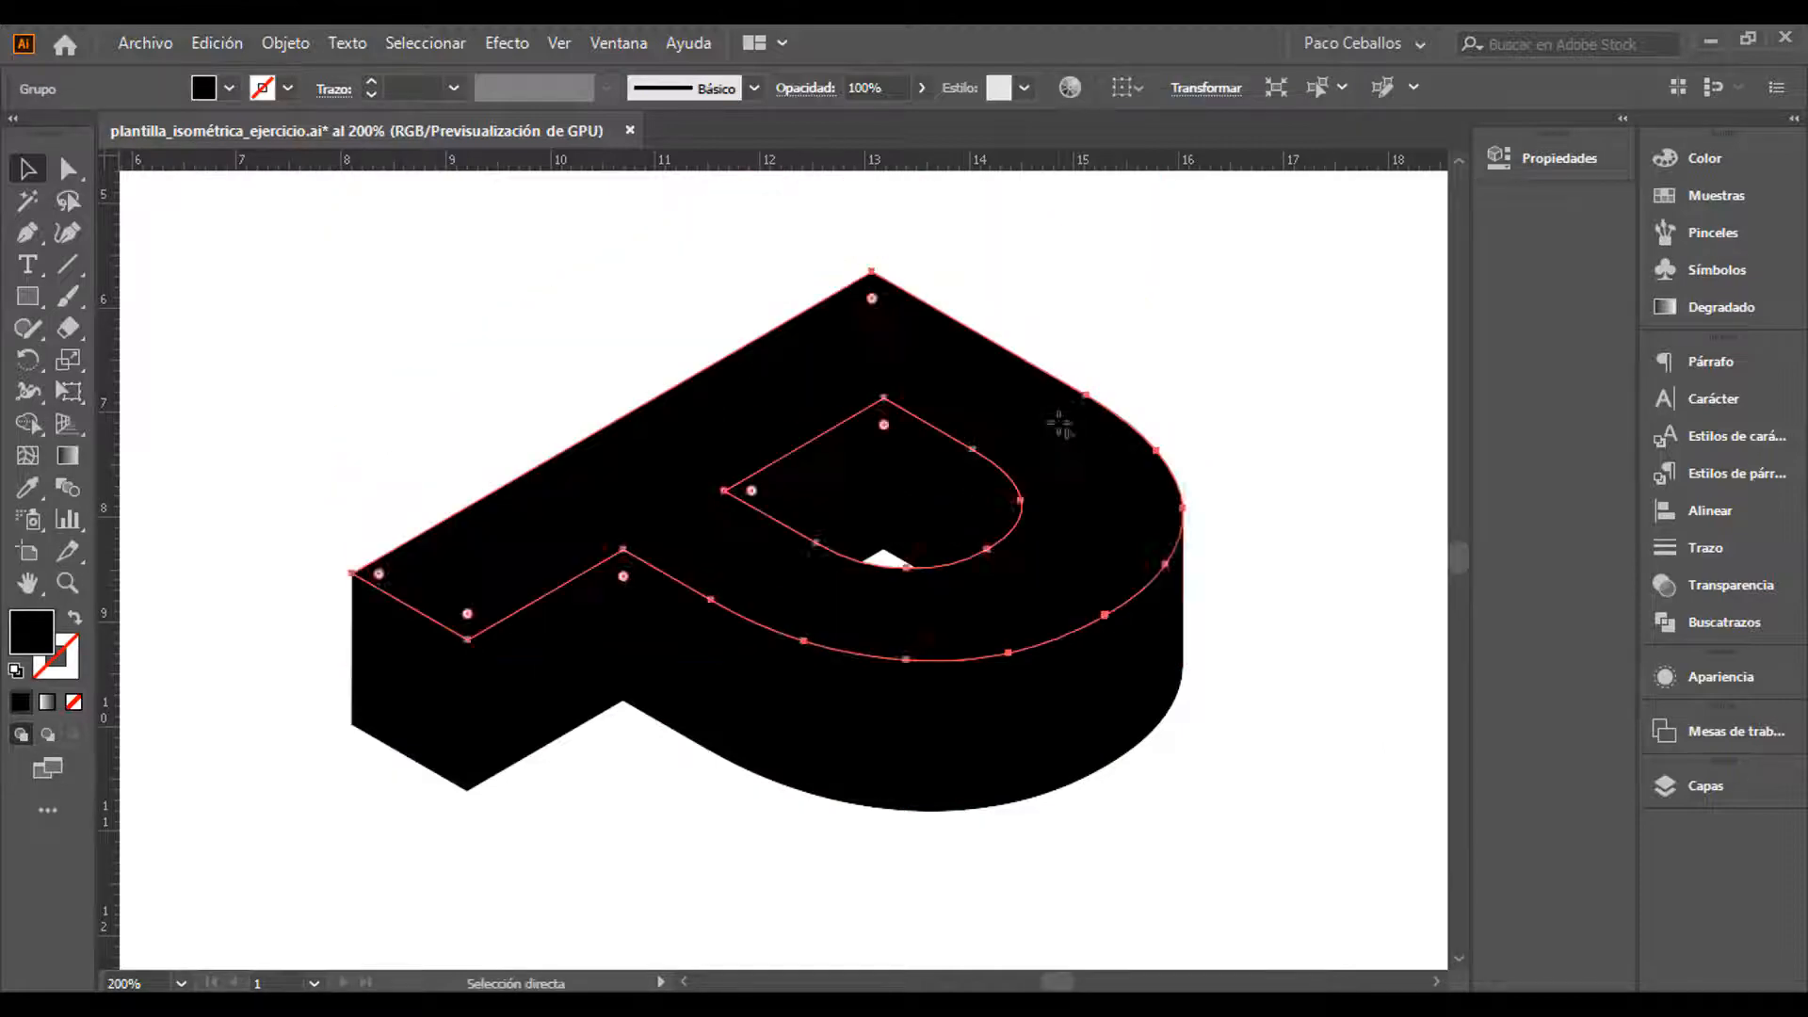
{"action": "key", "text": "space"}
{"action": "left_click_drag", "start_coordinate": [1233, 655], "coordinate": [1229, 544]}
{"action": "left_click", "coordinate": [404, 598]}
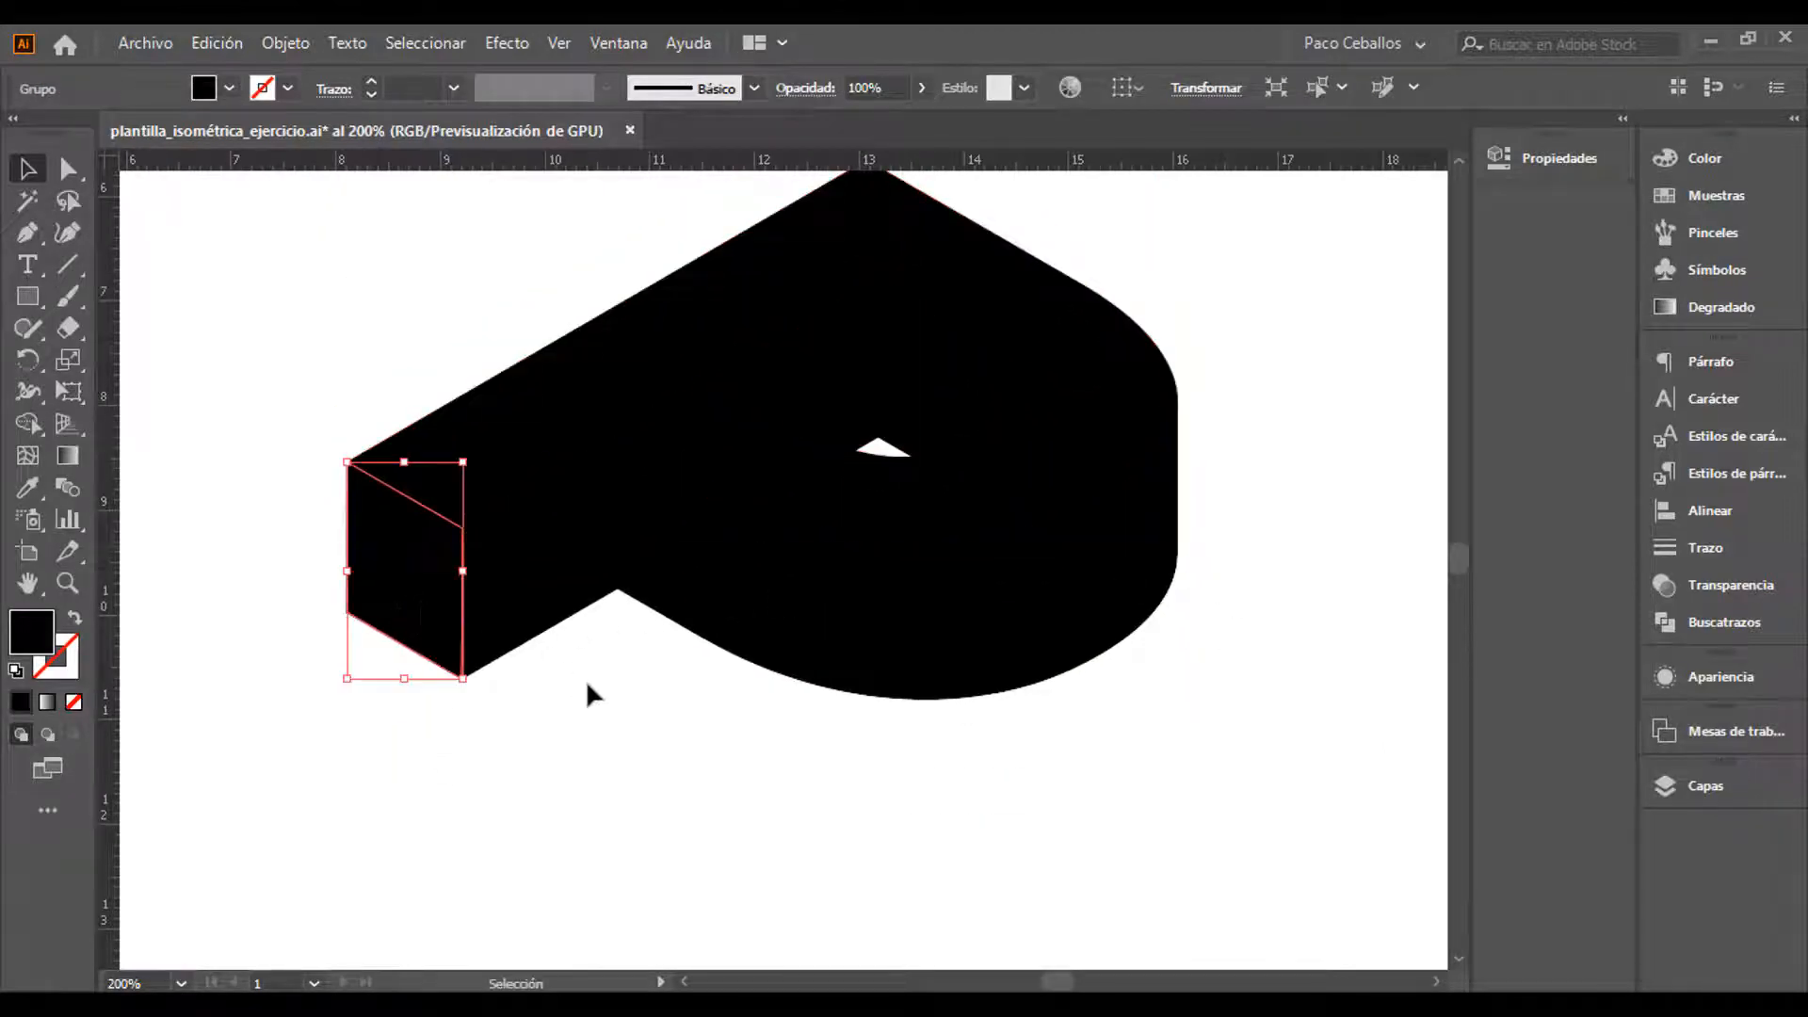
{"action": "left_click", "coordinate": [600, 461]}
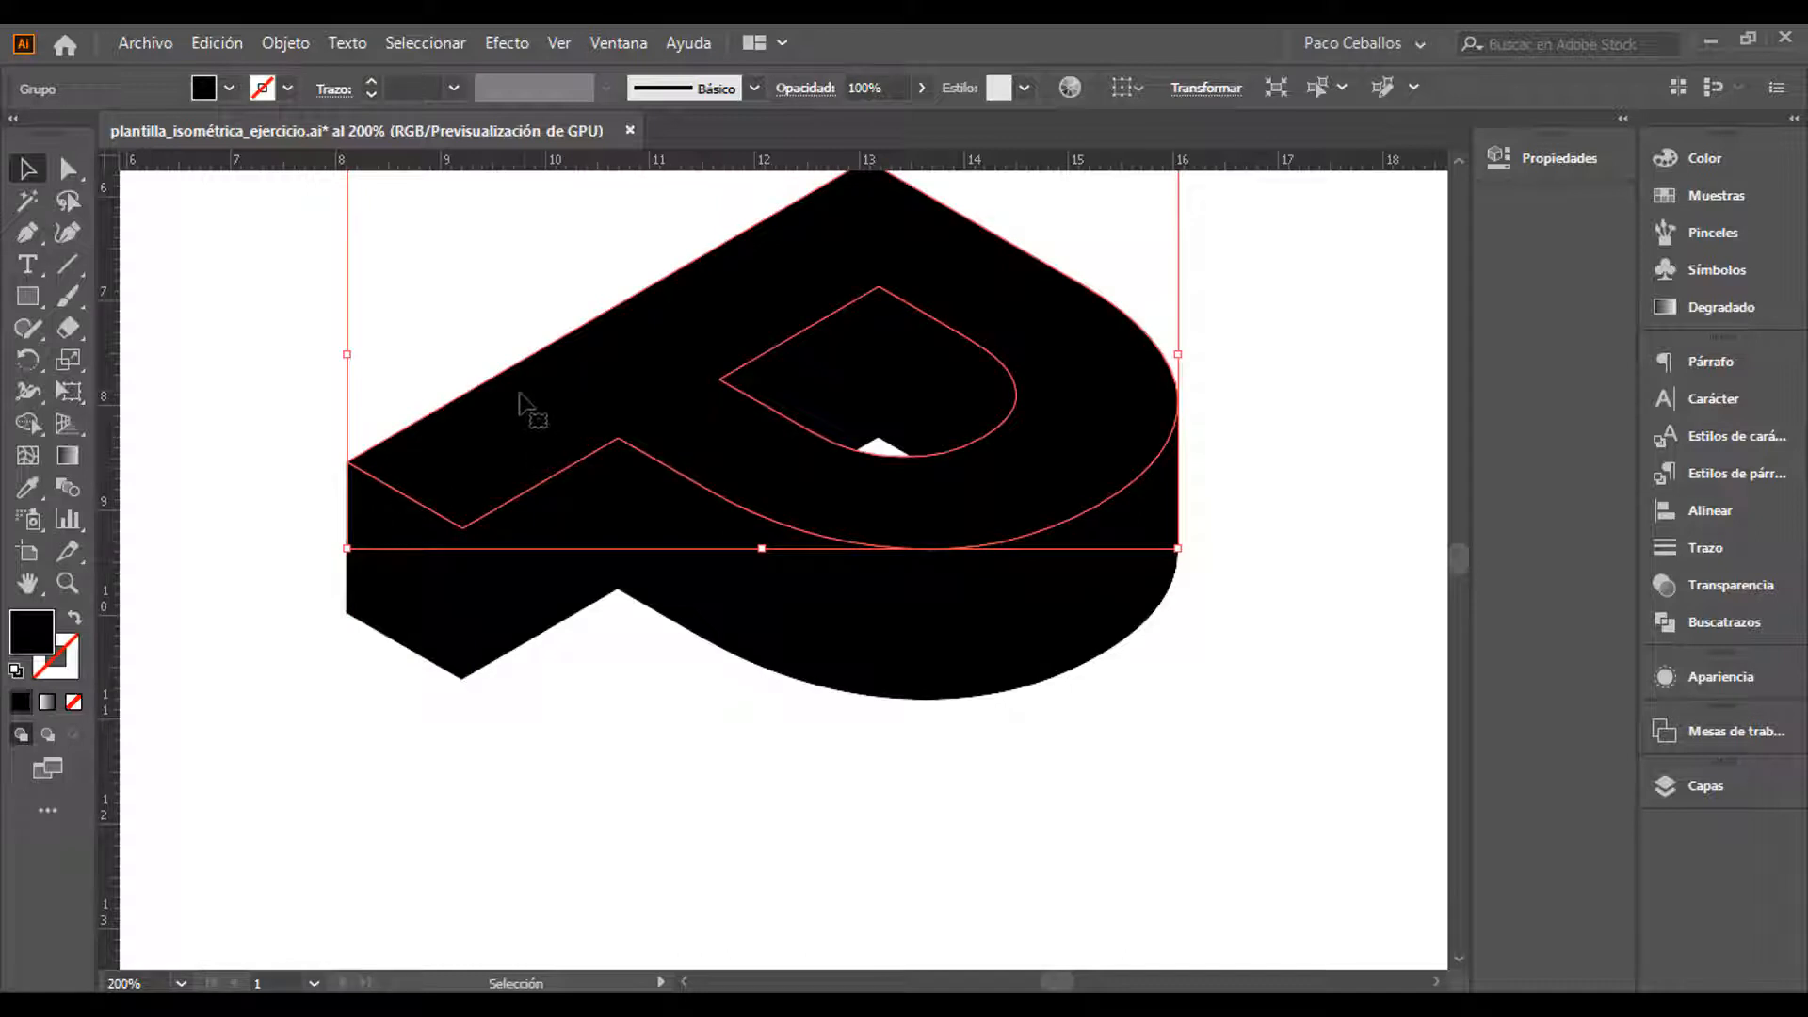
Swap fill and stroke on the P's top face, left end face and the adjoining stem side face, leaving each outlined in black
{"action": "key", "text": "shift+x"}
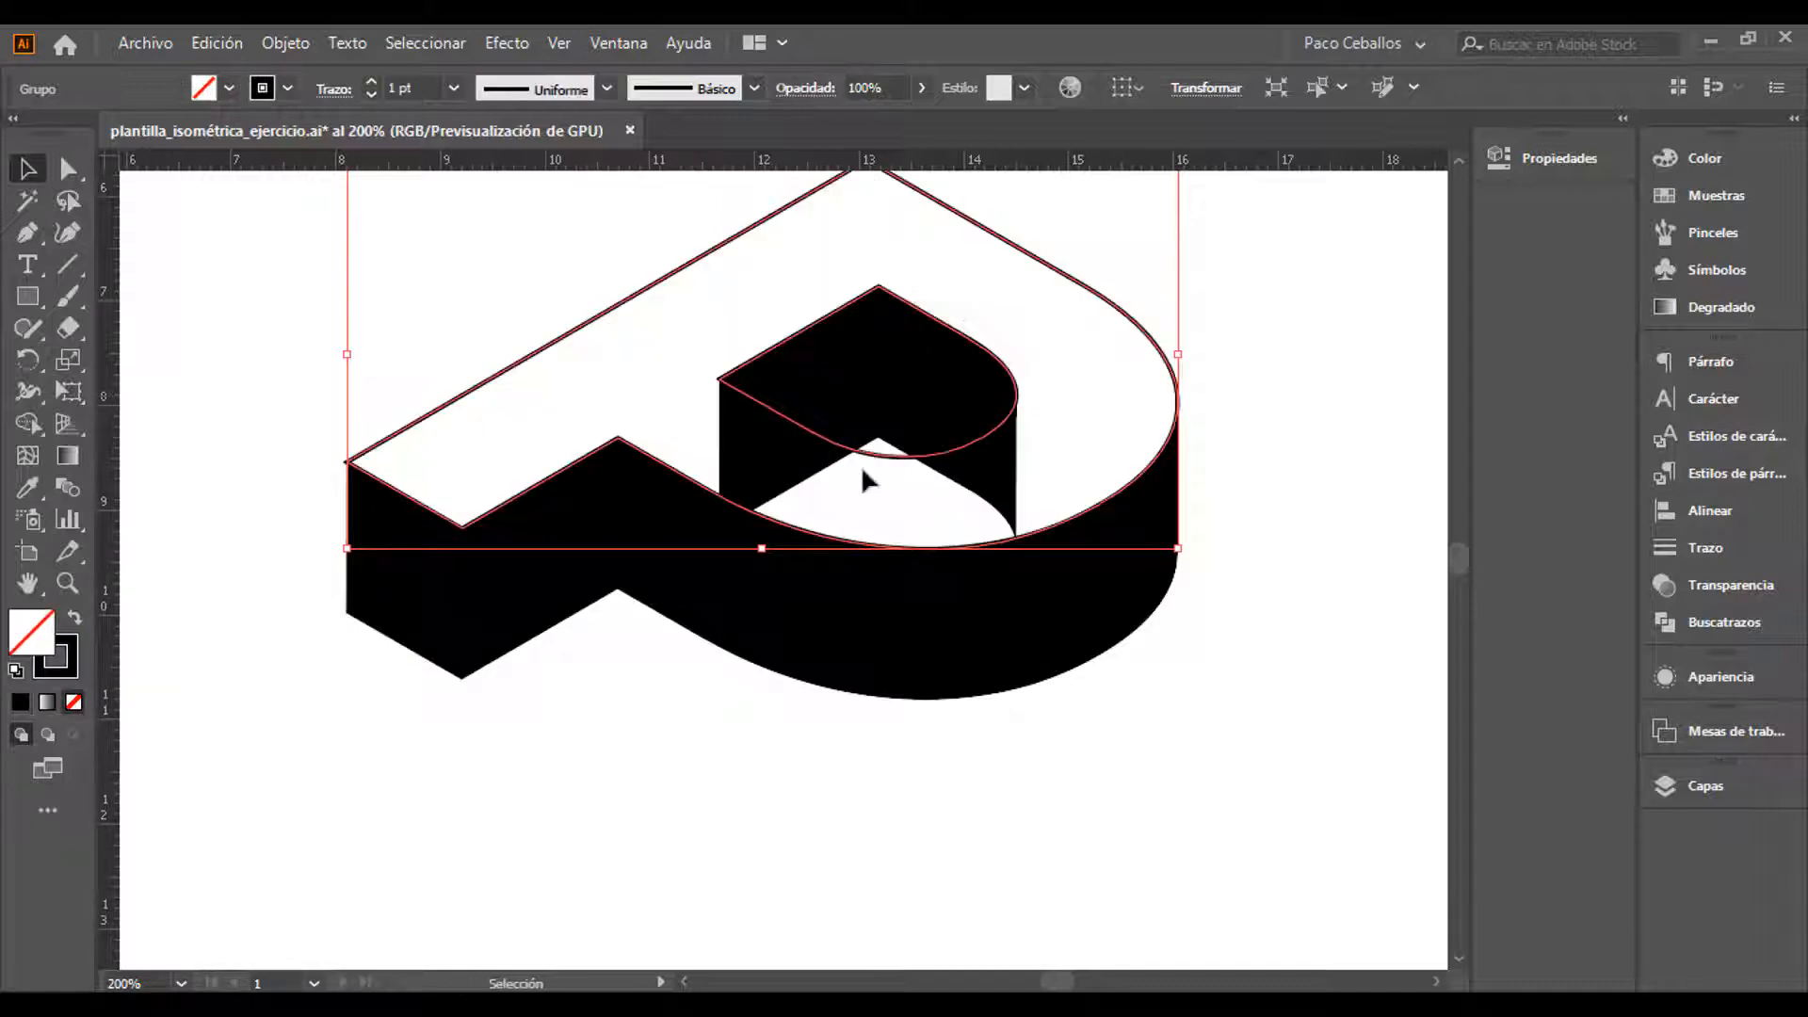
{"action": "left_click", "coordinate": [432, 614]}
{"action": "key", "text": "shift+x"}
{"action": "left_click", "coordinate": [553, 578]}
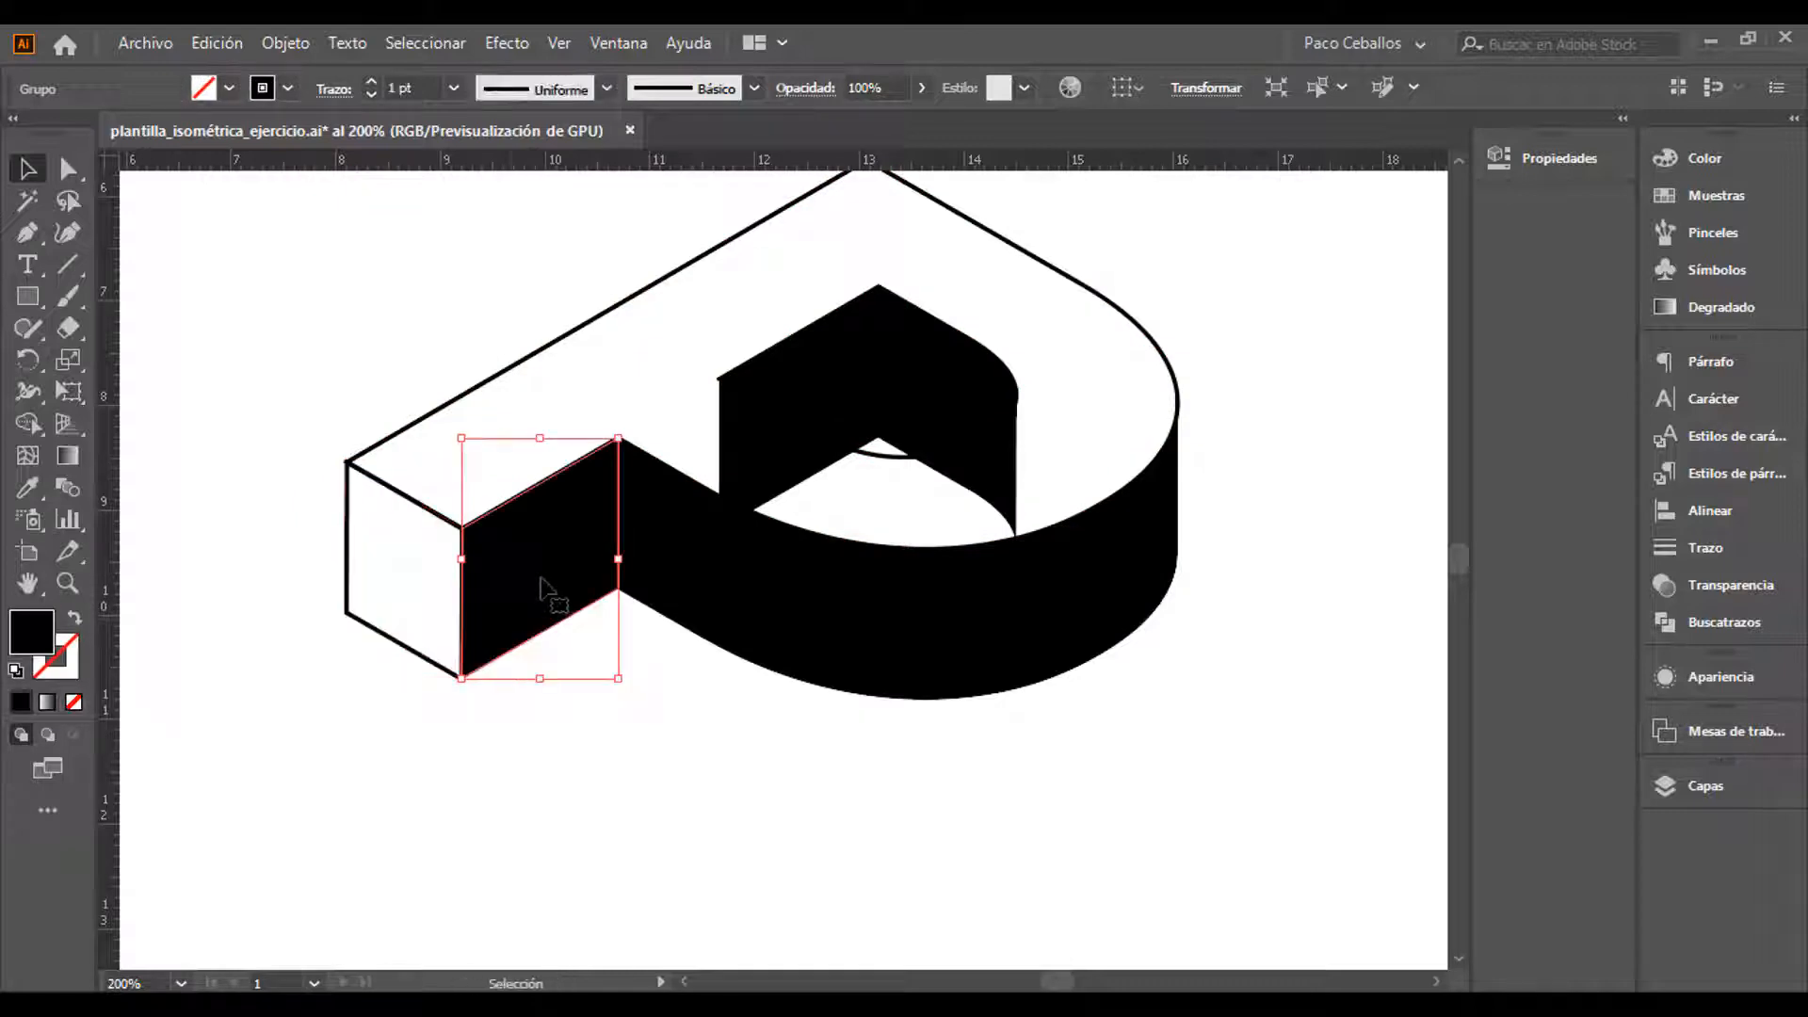
{"action": "key", "text": "shift+x"}
{"action": "key", "text": "ctrl+shift+a"}
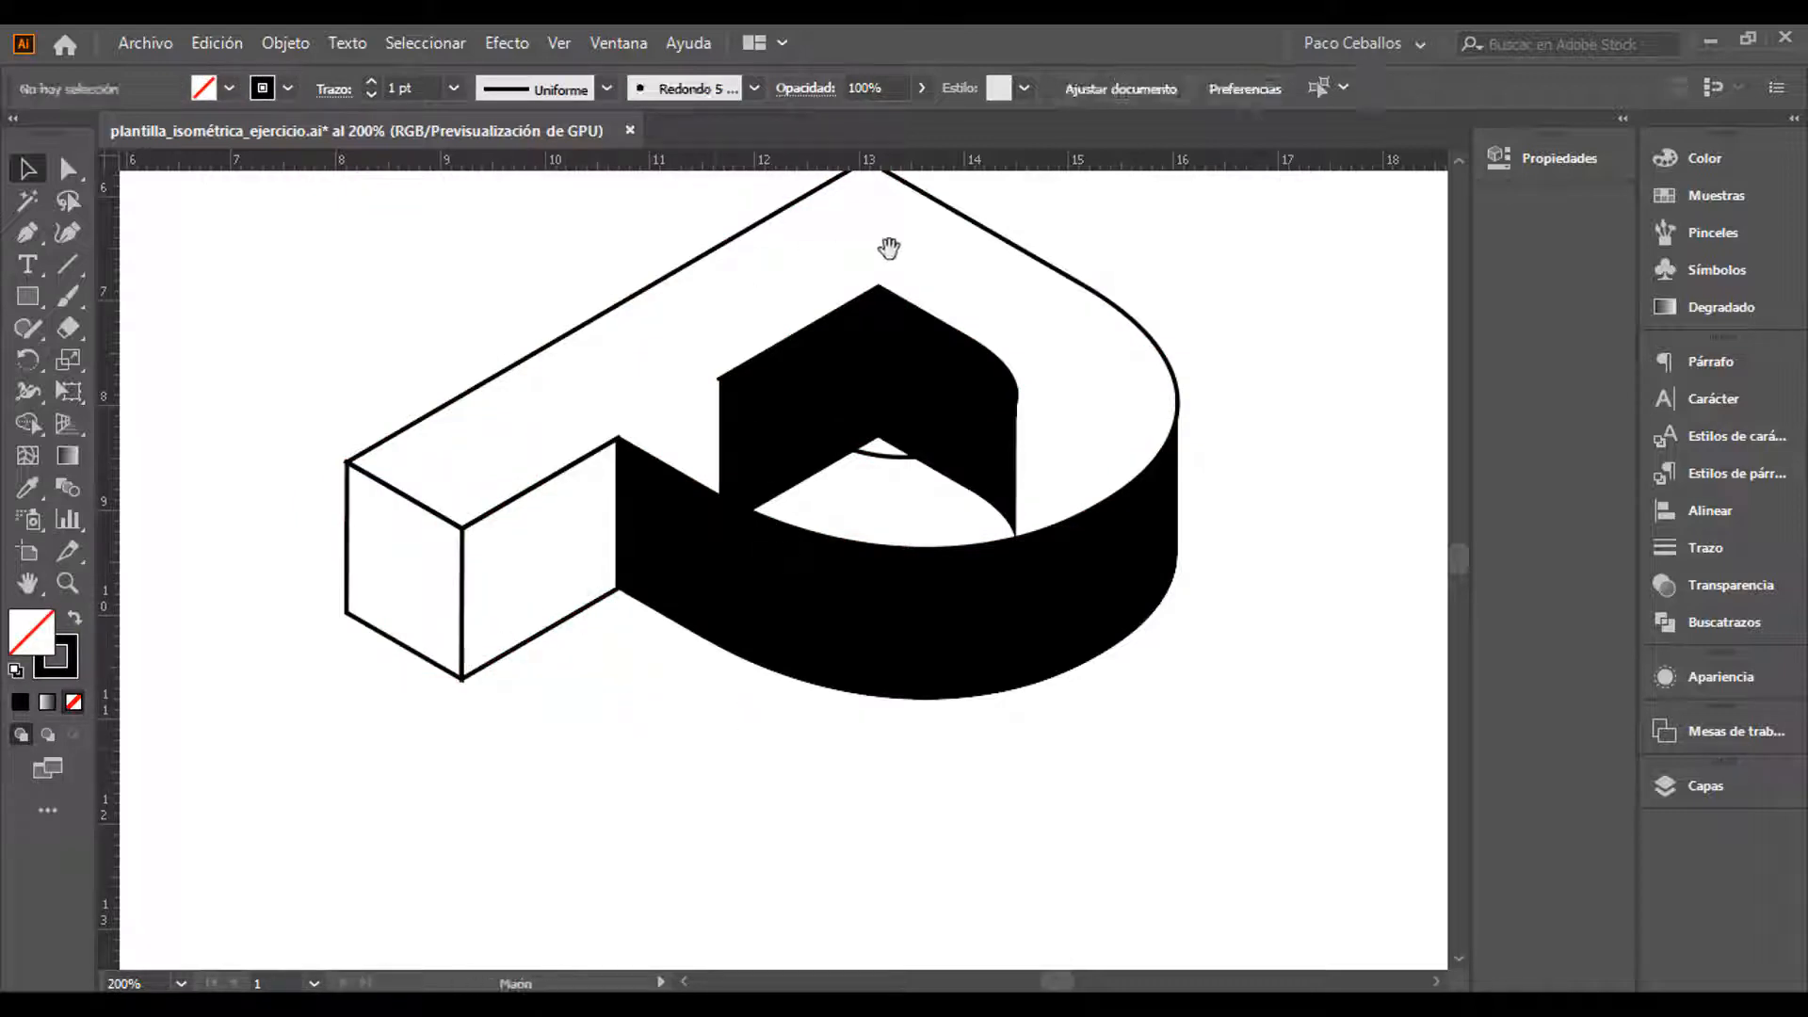
Swap fill and stroke on the two flat walls inside the P's counter so they have no fill and a black outline
{"action": "left_click", "coordinate": [828, 355]}
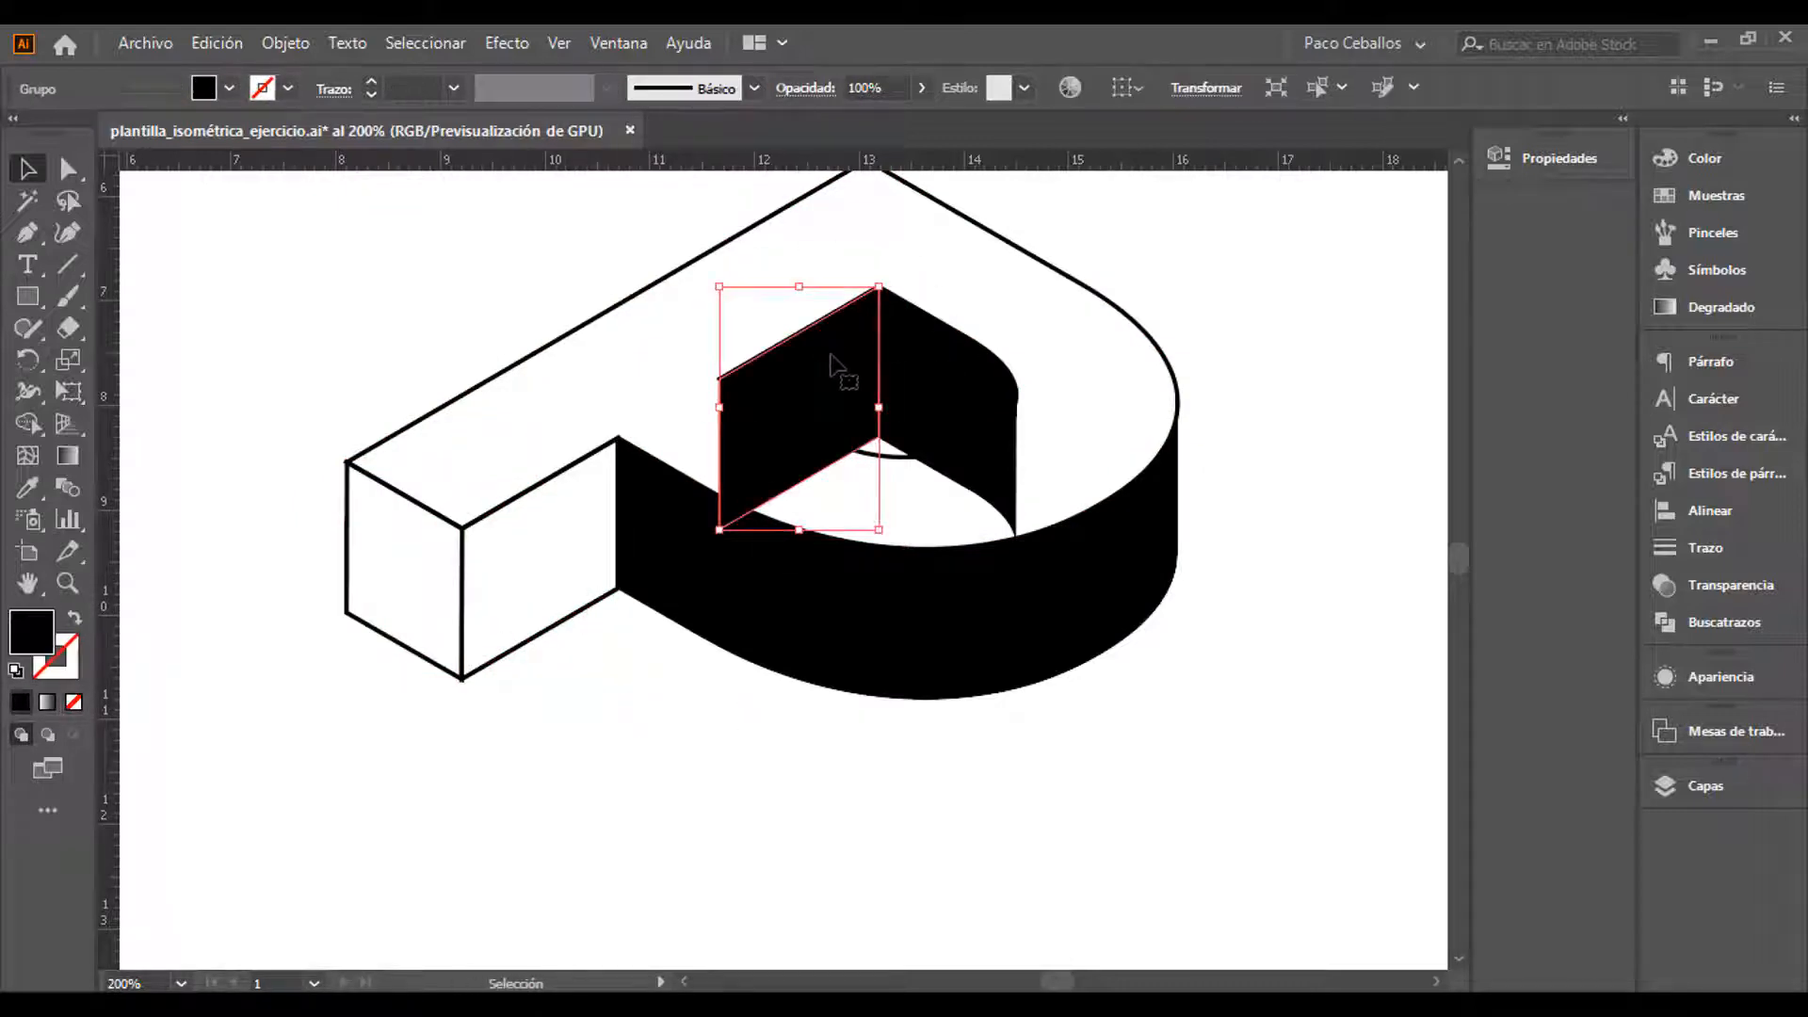
{"action": "key", "text": "shift+x"}
{"action": "left_click", "coordinate": [958, 369]}
{"action": "key", "text": "shift+x"}
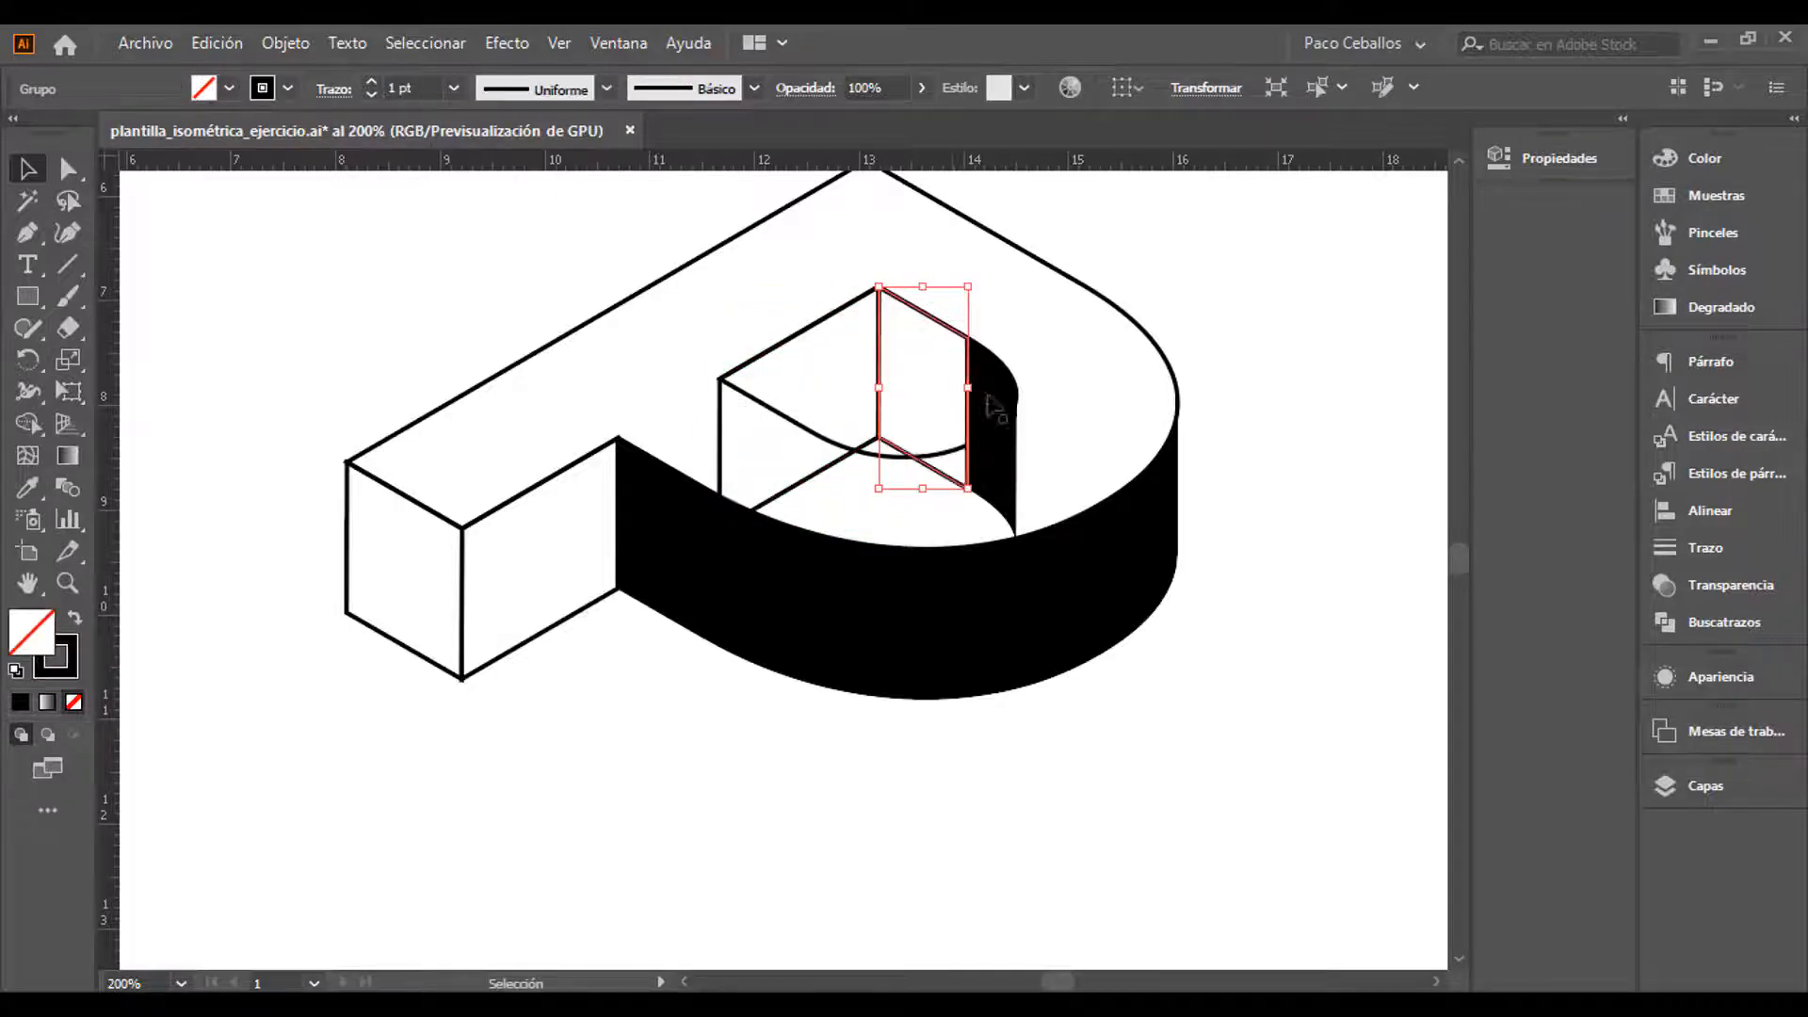
Select the curved wall inside the counter and switch to outline view to examine how the P's curved walls are divided
{"action": "left_click", "coordinate": [1003, 393]}
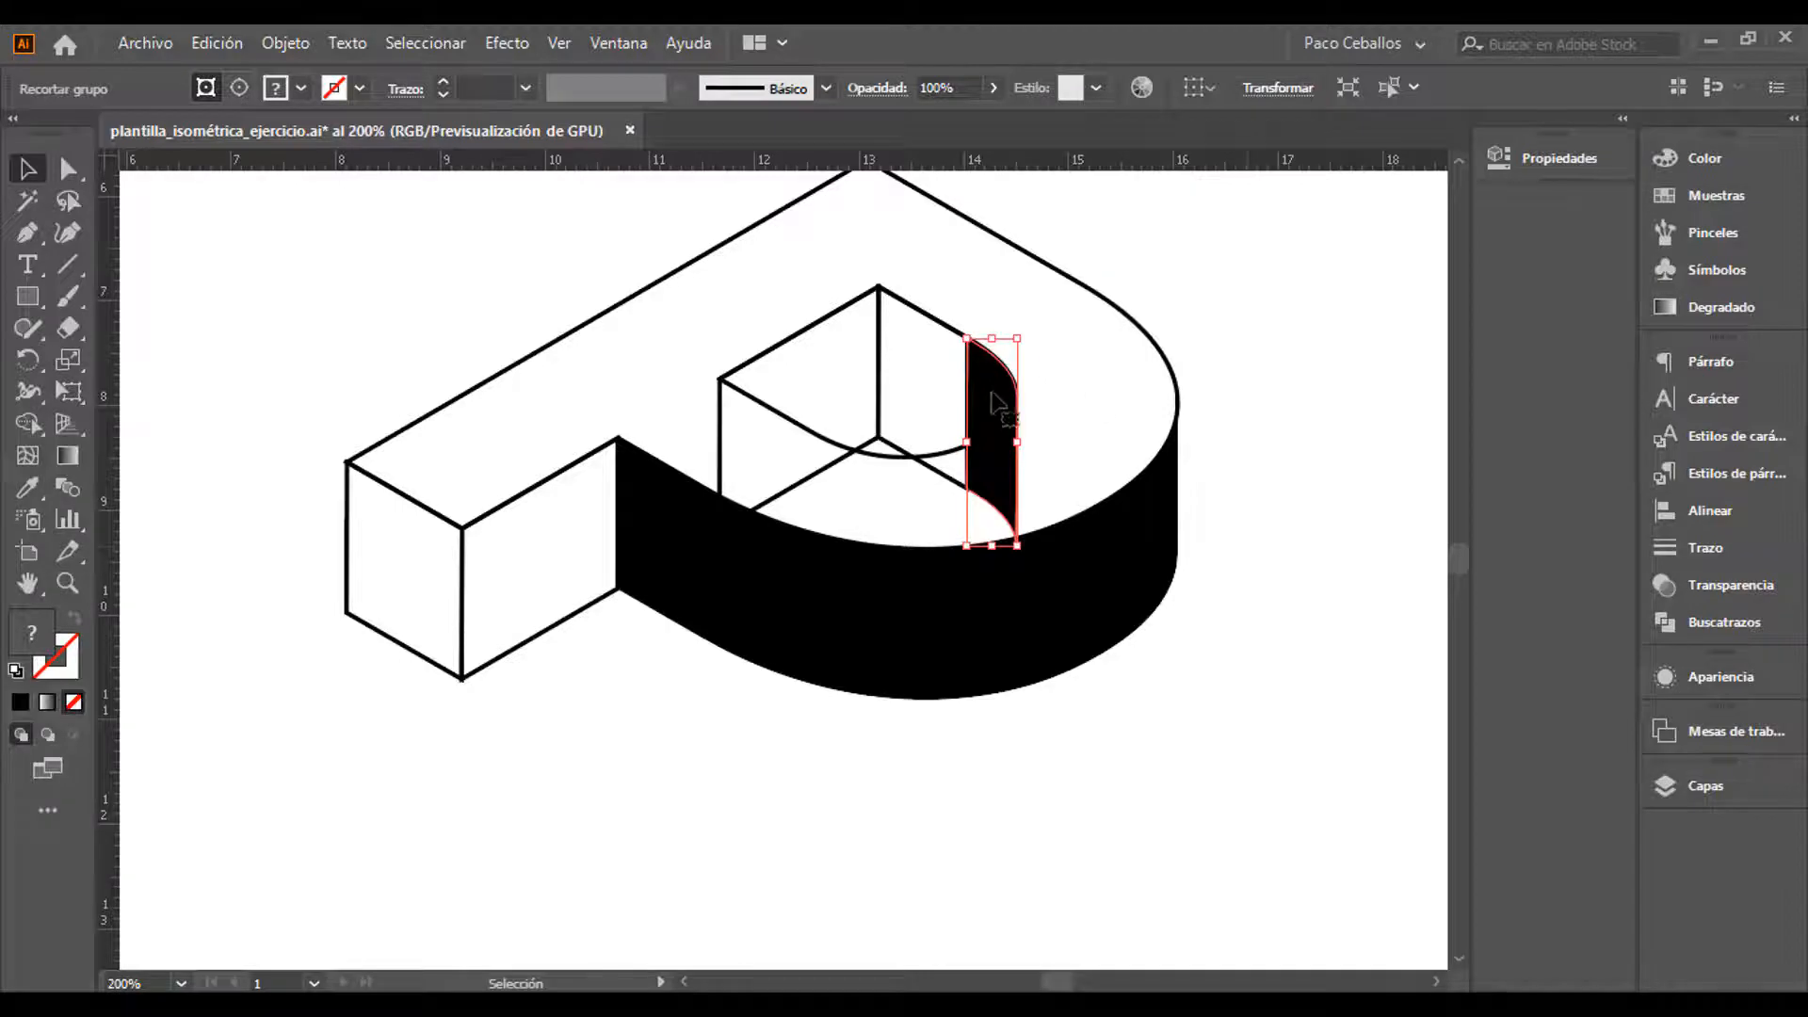
{"action": "key", "text": "ctrl+plus"}
{"action": "key", "text": "ctrl+plus"}
{"action": "key", "text": "ctrl+plus"}
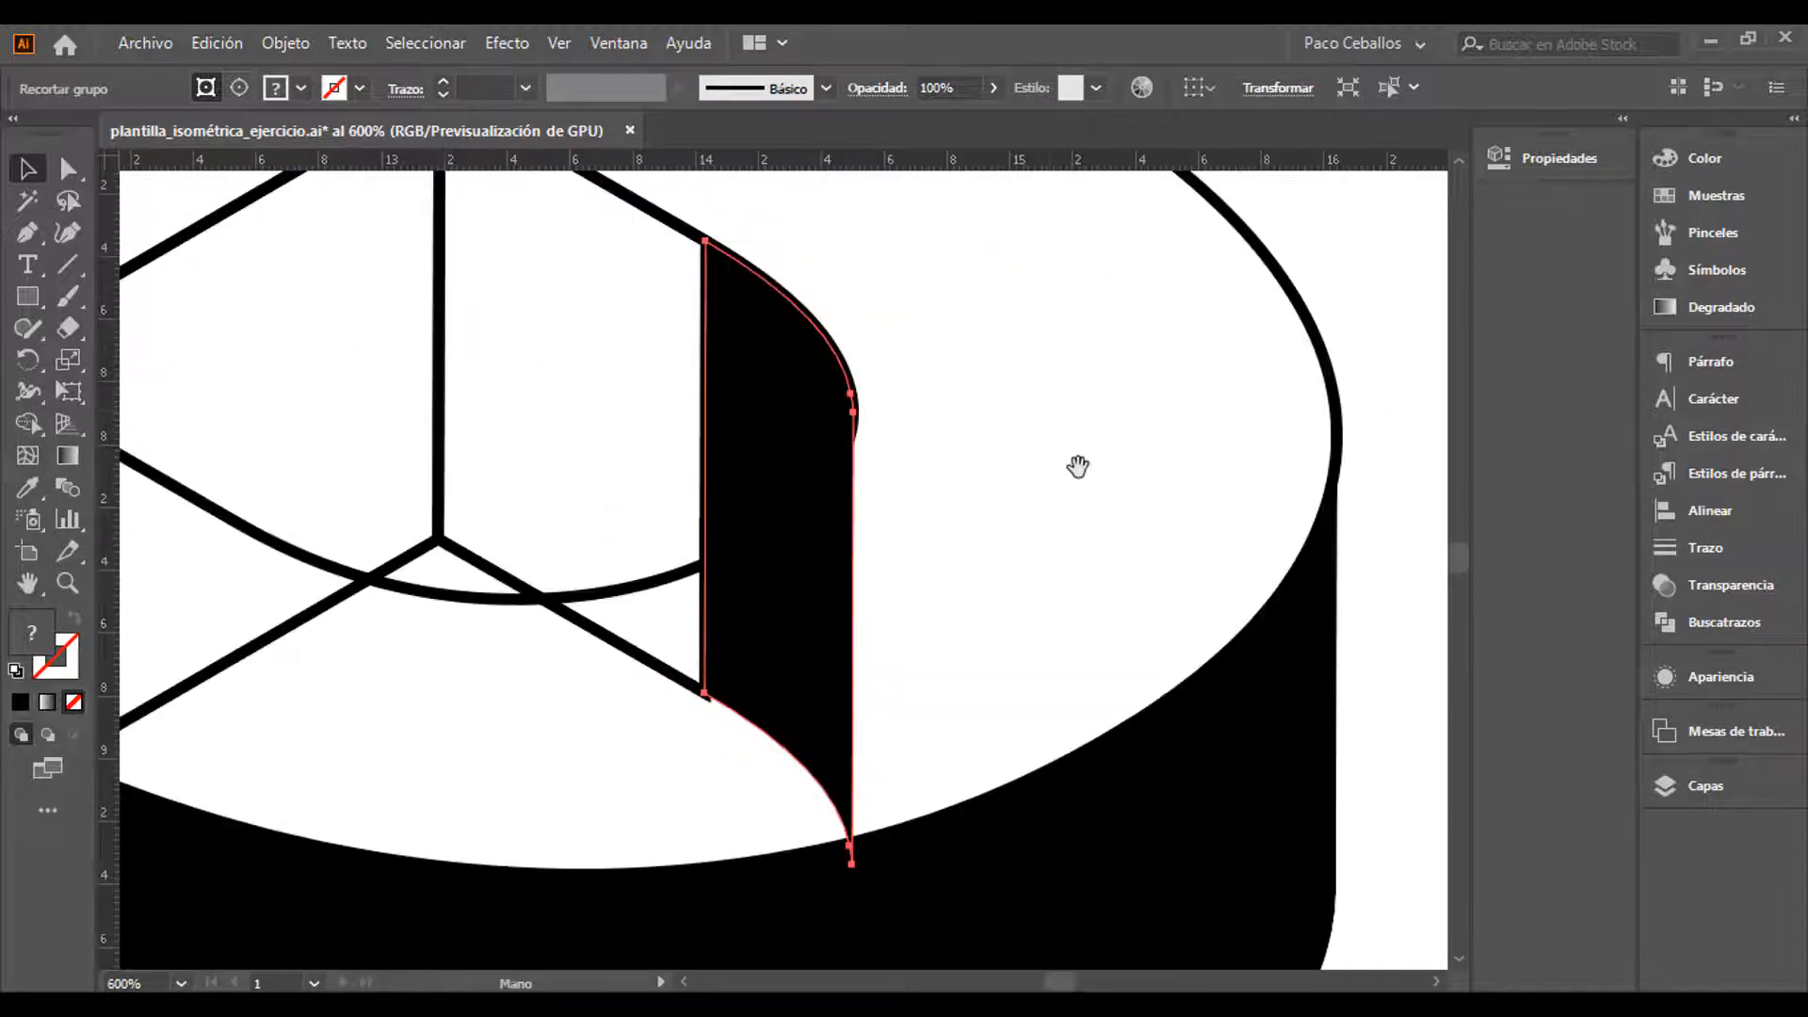
{"action": "left_click_drag", "start_coordinate": [864, 404], "coordinate": [1007, 473]}
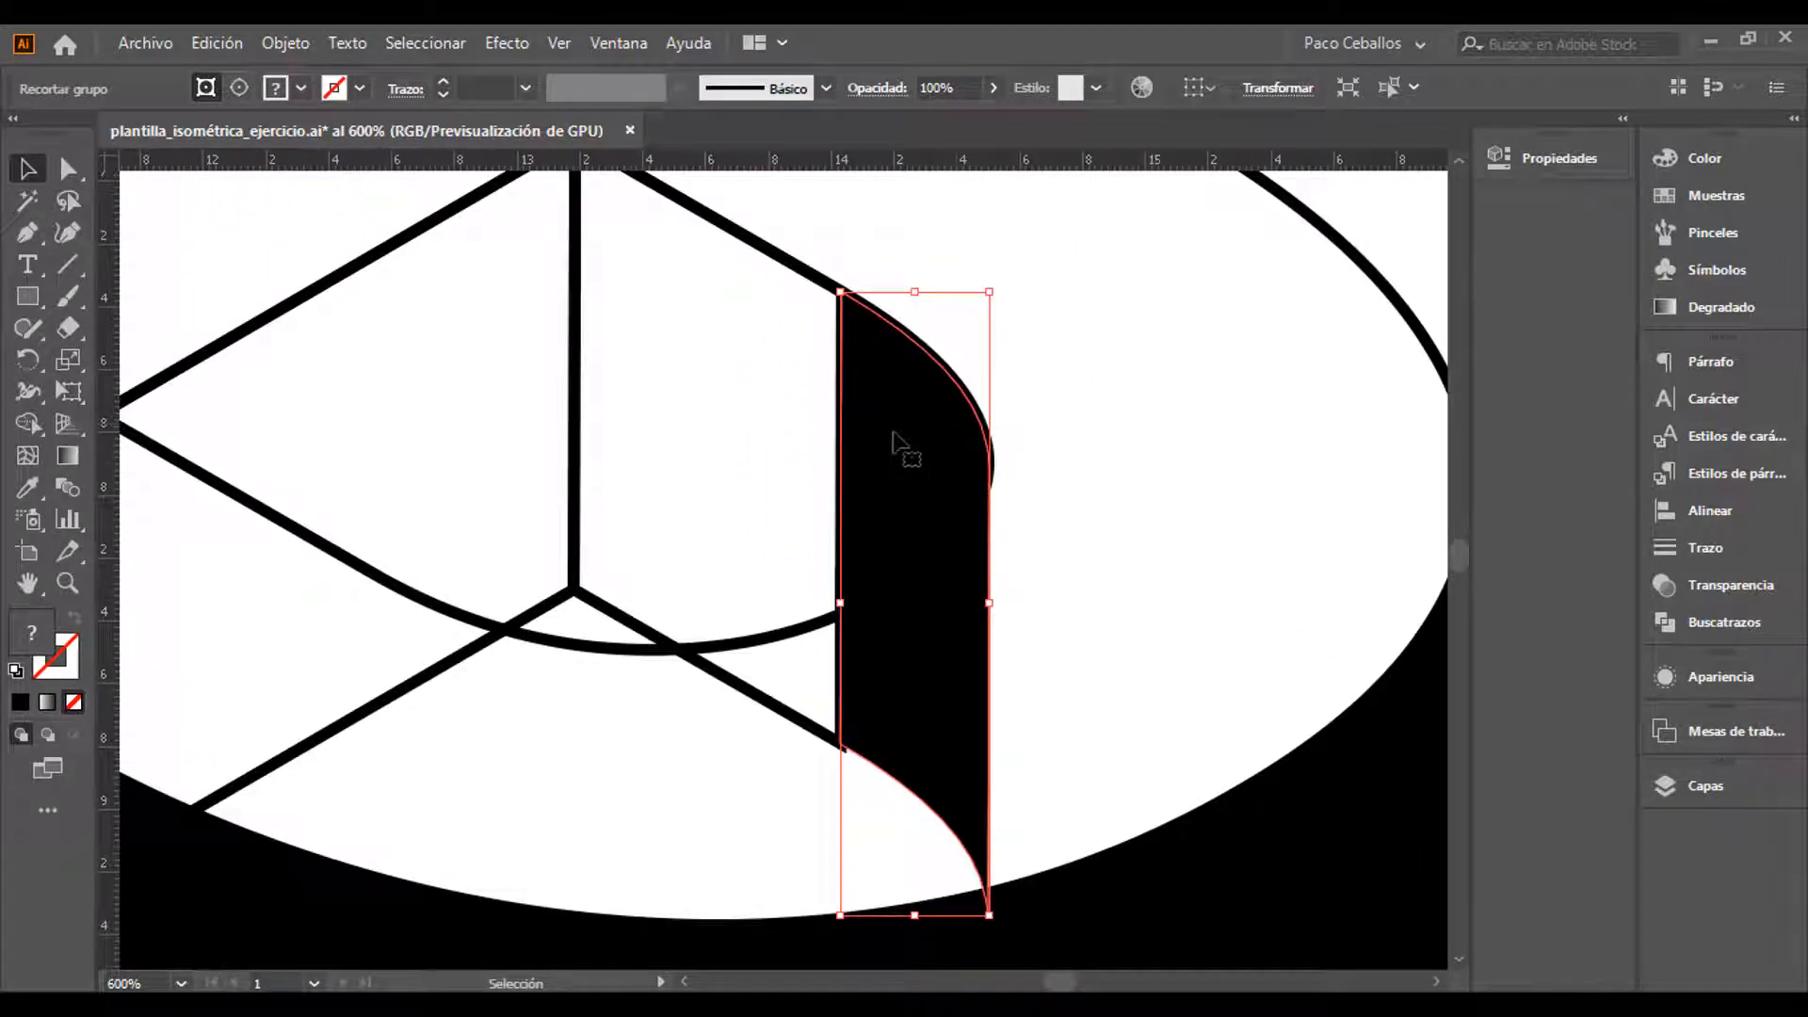
{"action": "key", "text": "ctrl+y"}
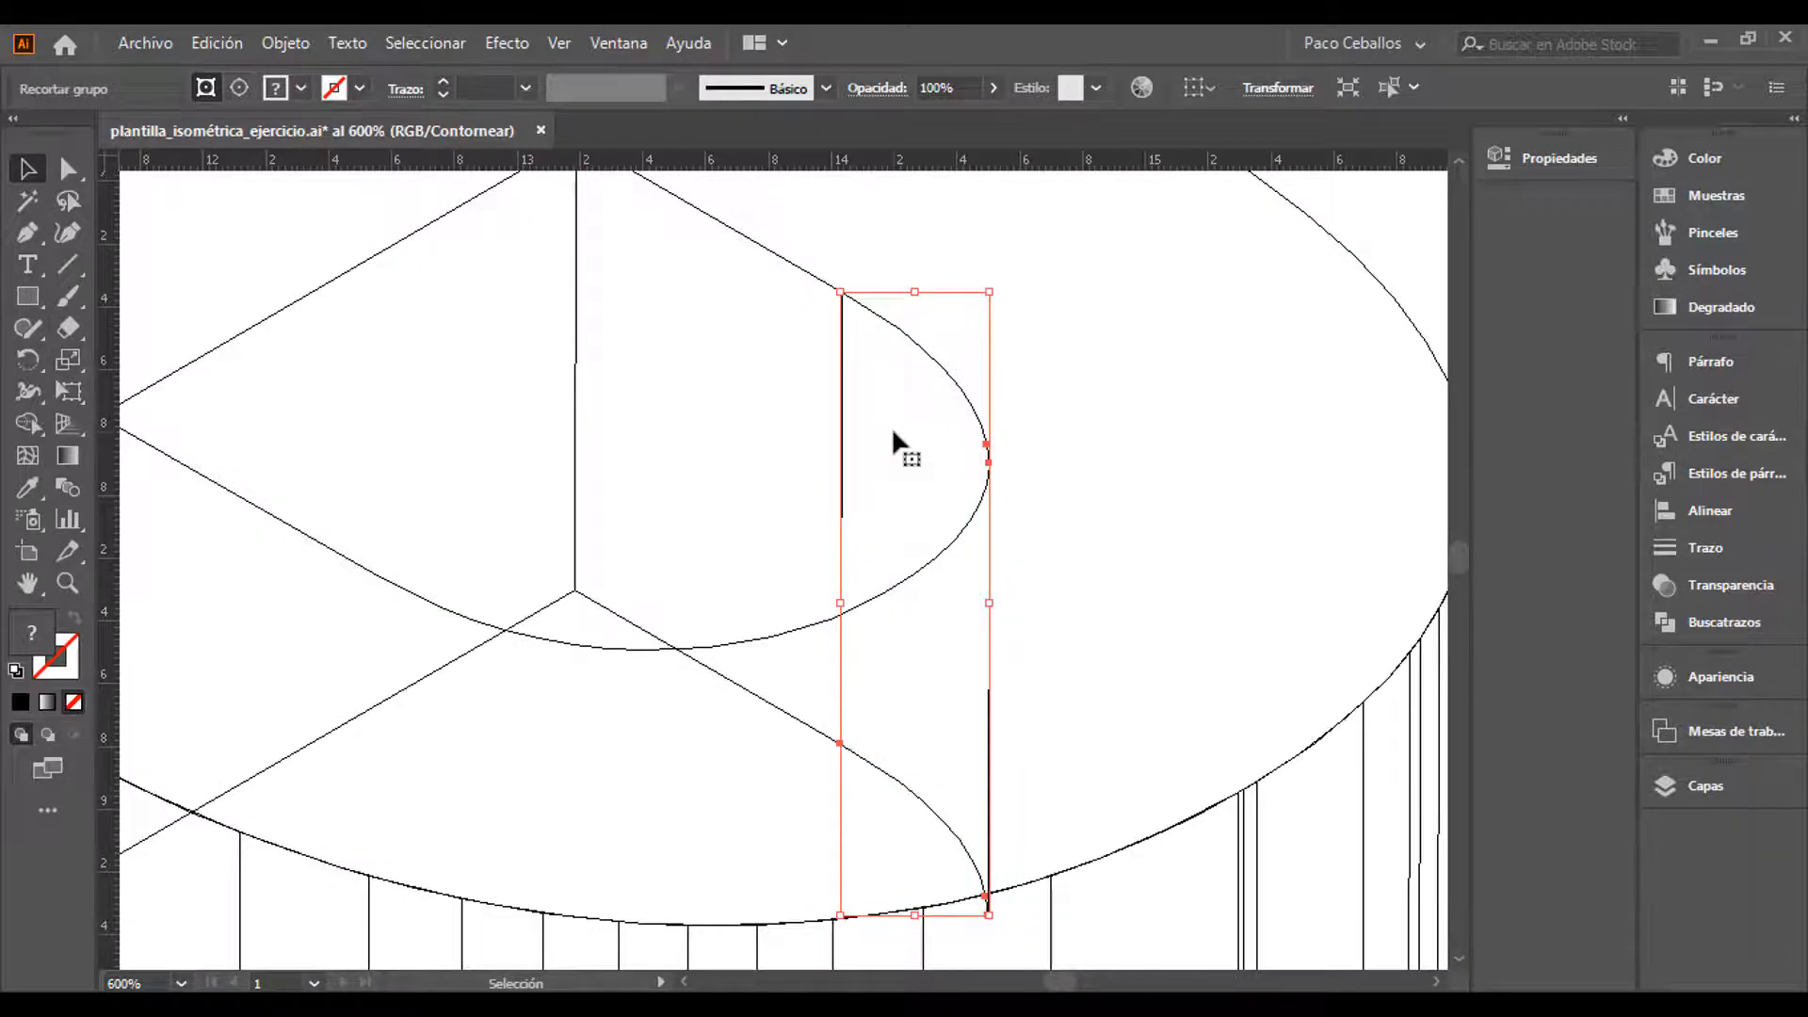
{"action": "key", "text": "ctrl+minus"}
{"action": "left_click_drag", "start_coordinate": [958, 688], "coordinate": [1014, 387]}
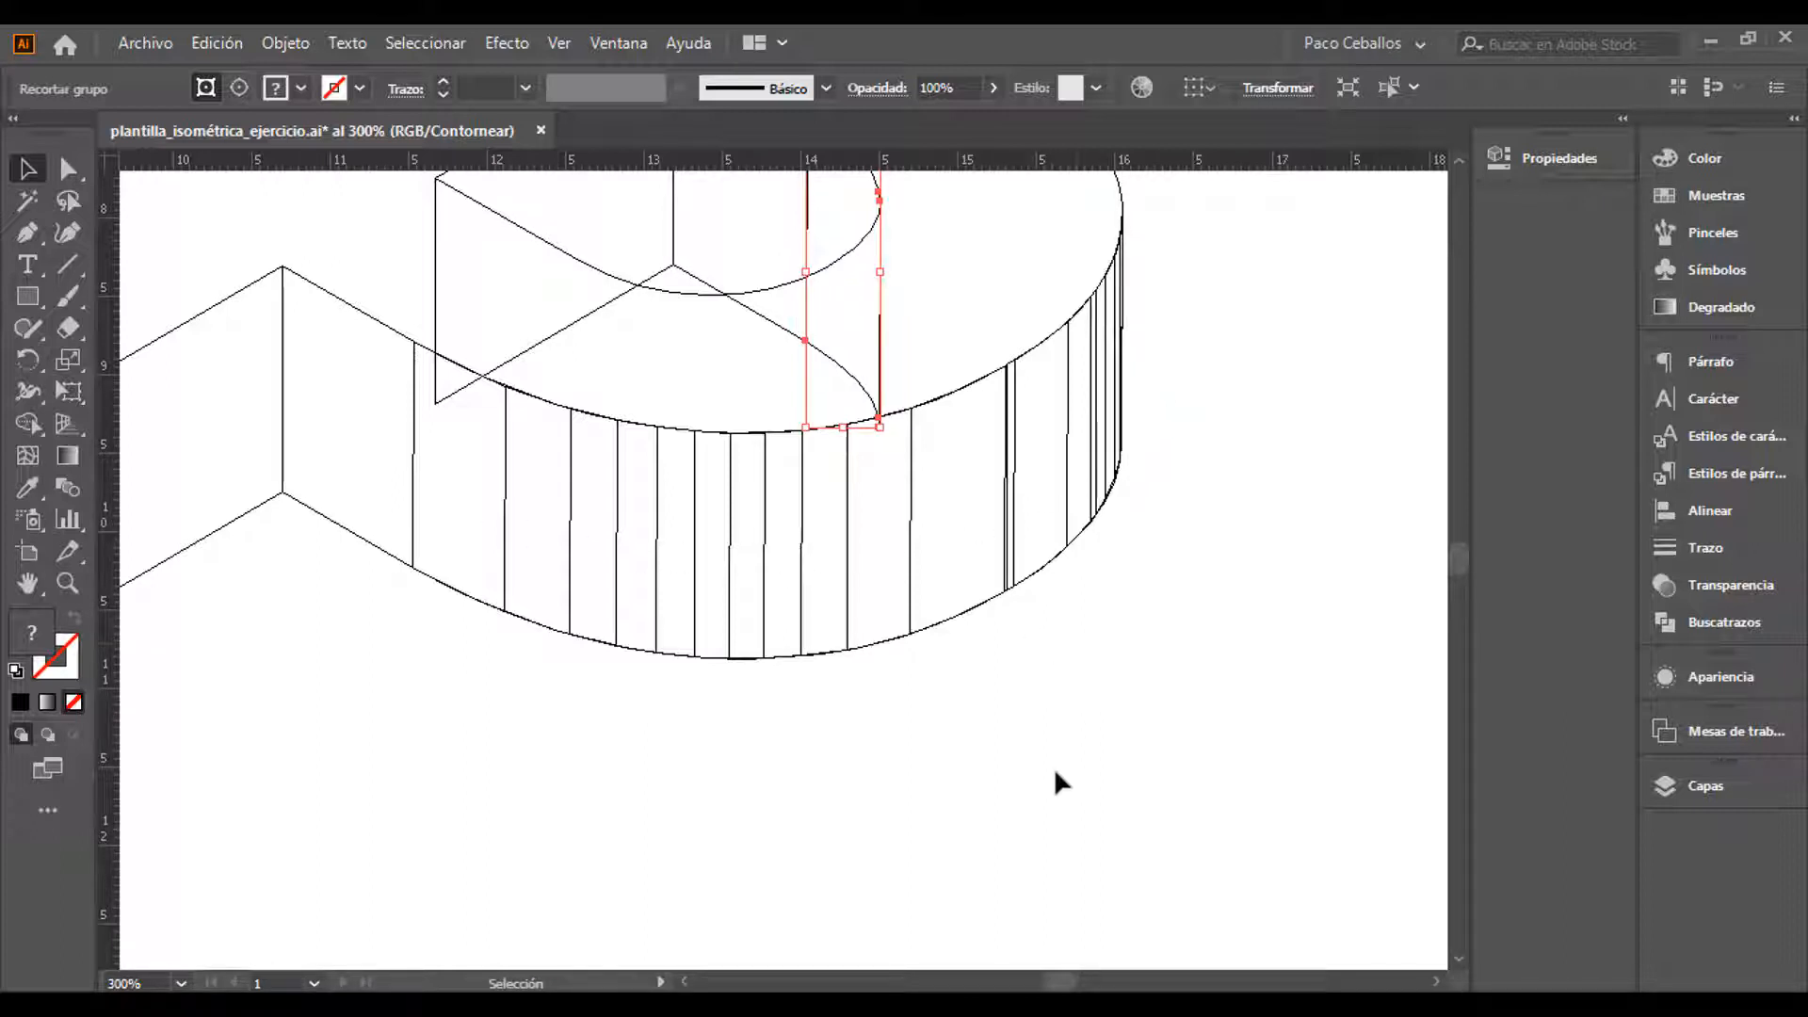
Select all the pieces of the P's curved outer wall and merge them into one shape with Pathfinder Unite
{"action": "left_click", "coordinate": [631, 546]}
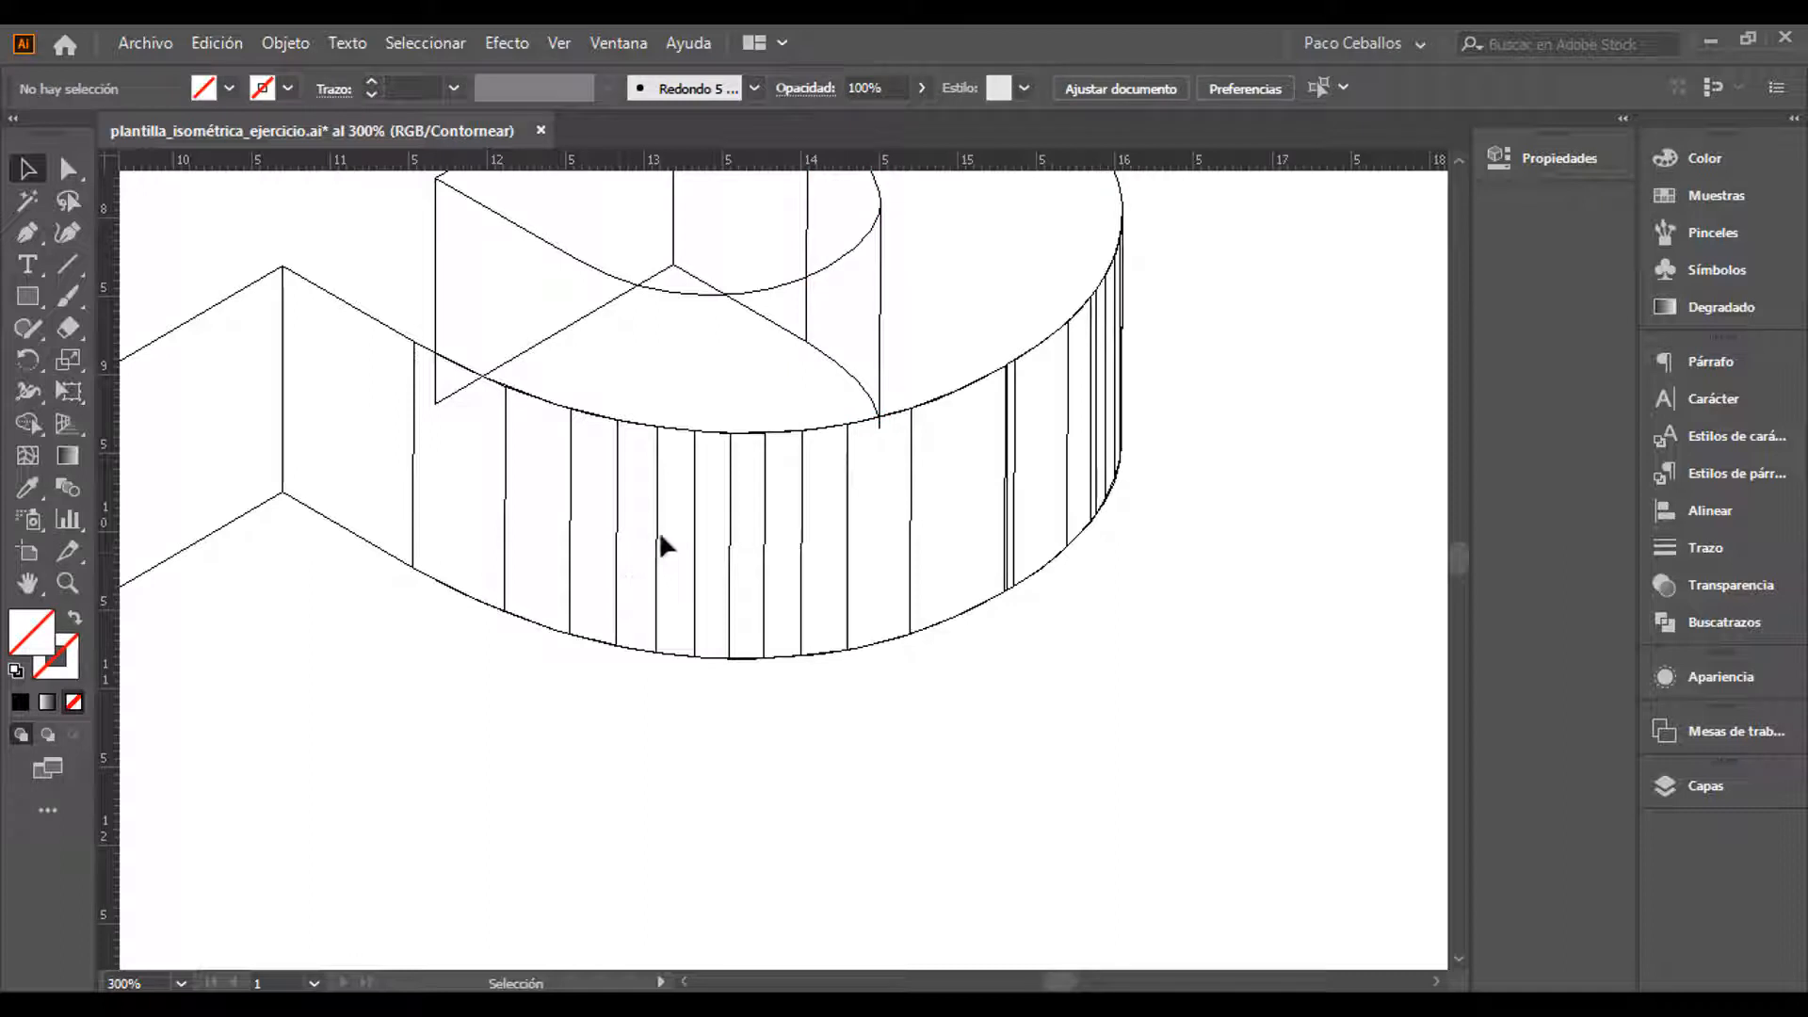
{"action": "left_click", "coordinate": [659, 537]}
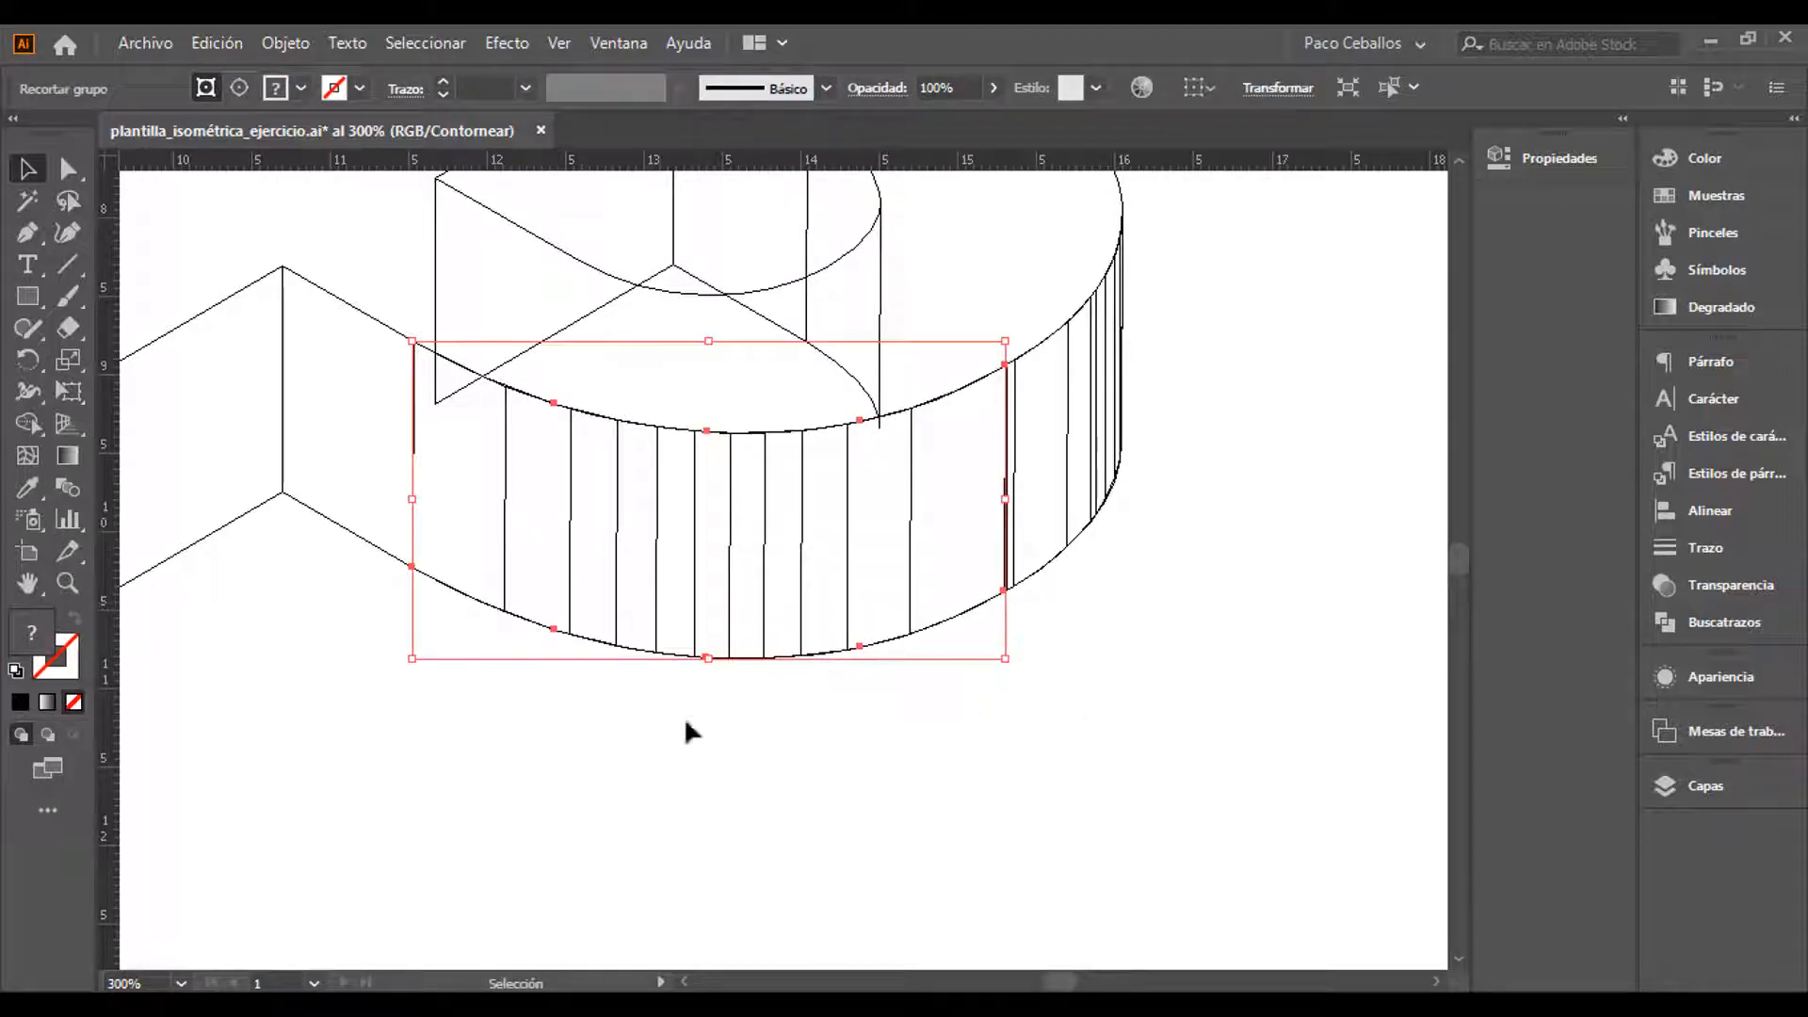
{"action": "key", "text": "ctrl+minus"}
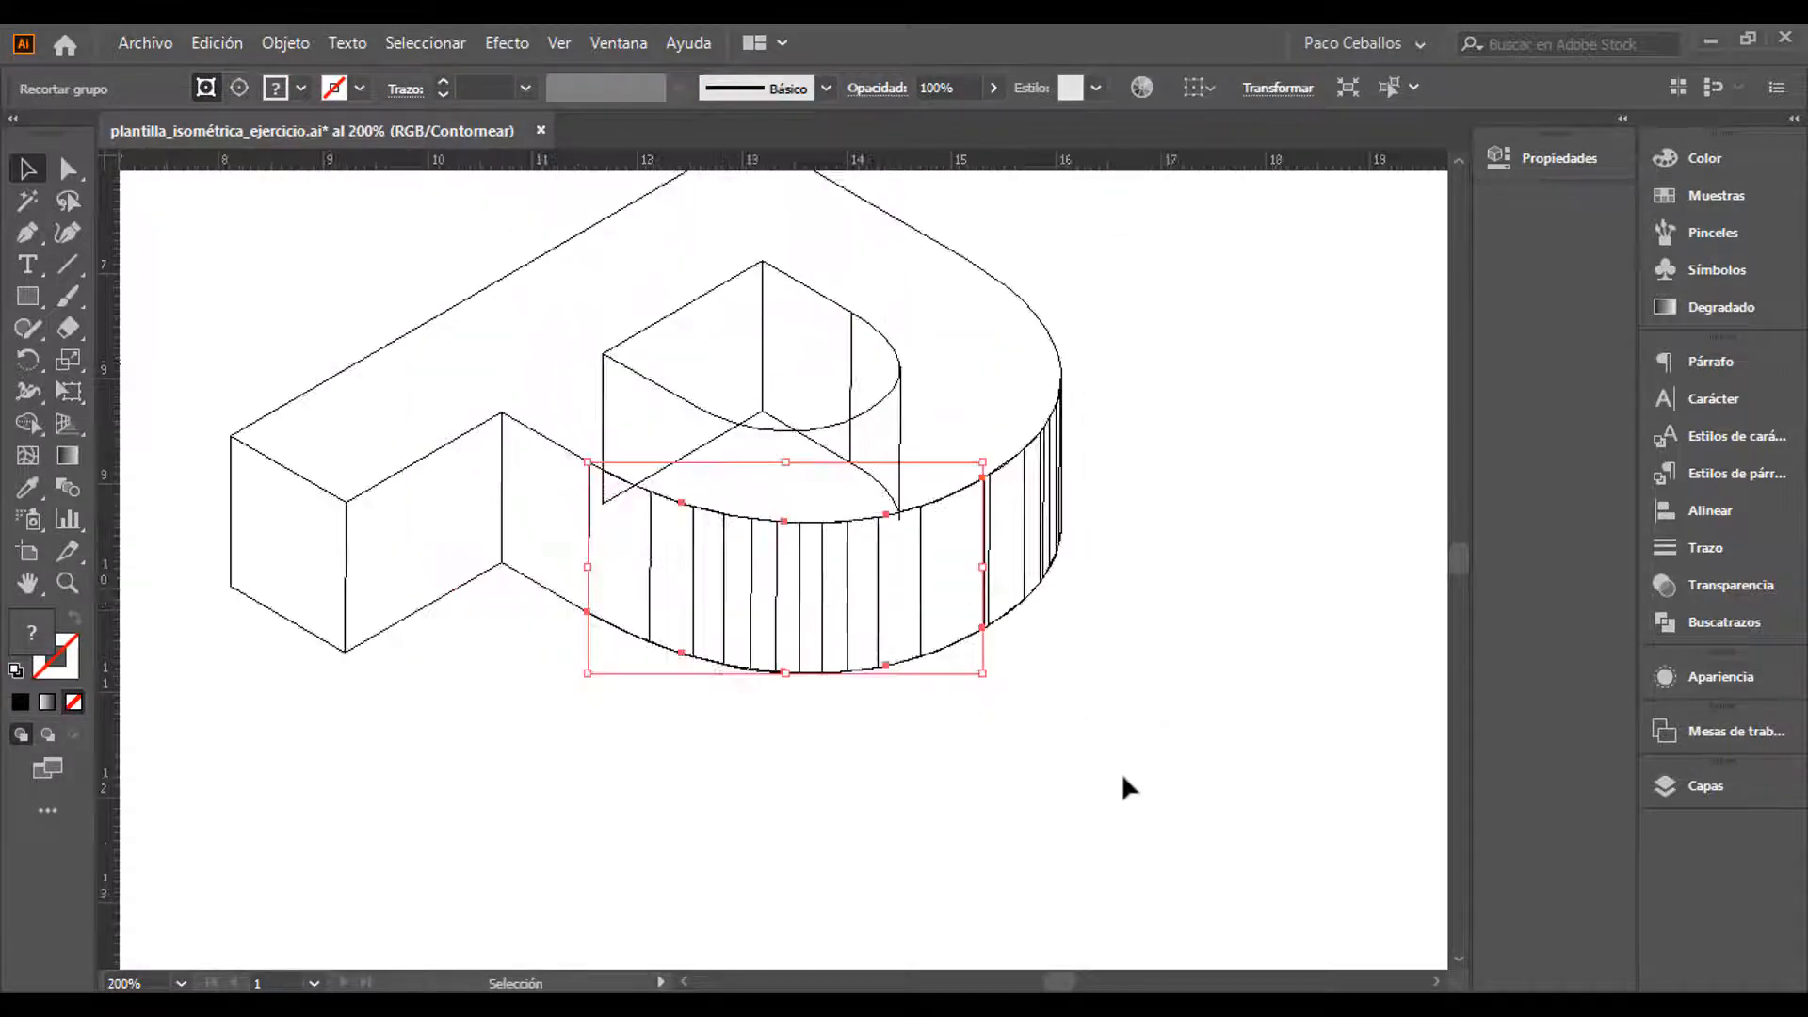
{"action": "left_click_drag", "start_coordinate": [1217, 821], "coordinate": [568, 533]}
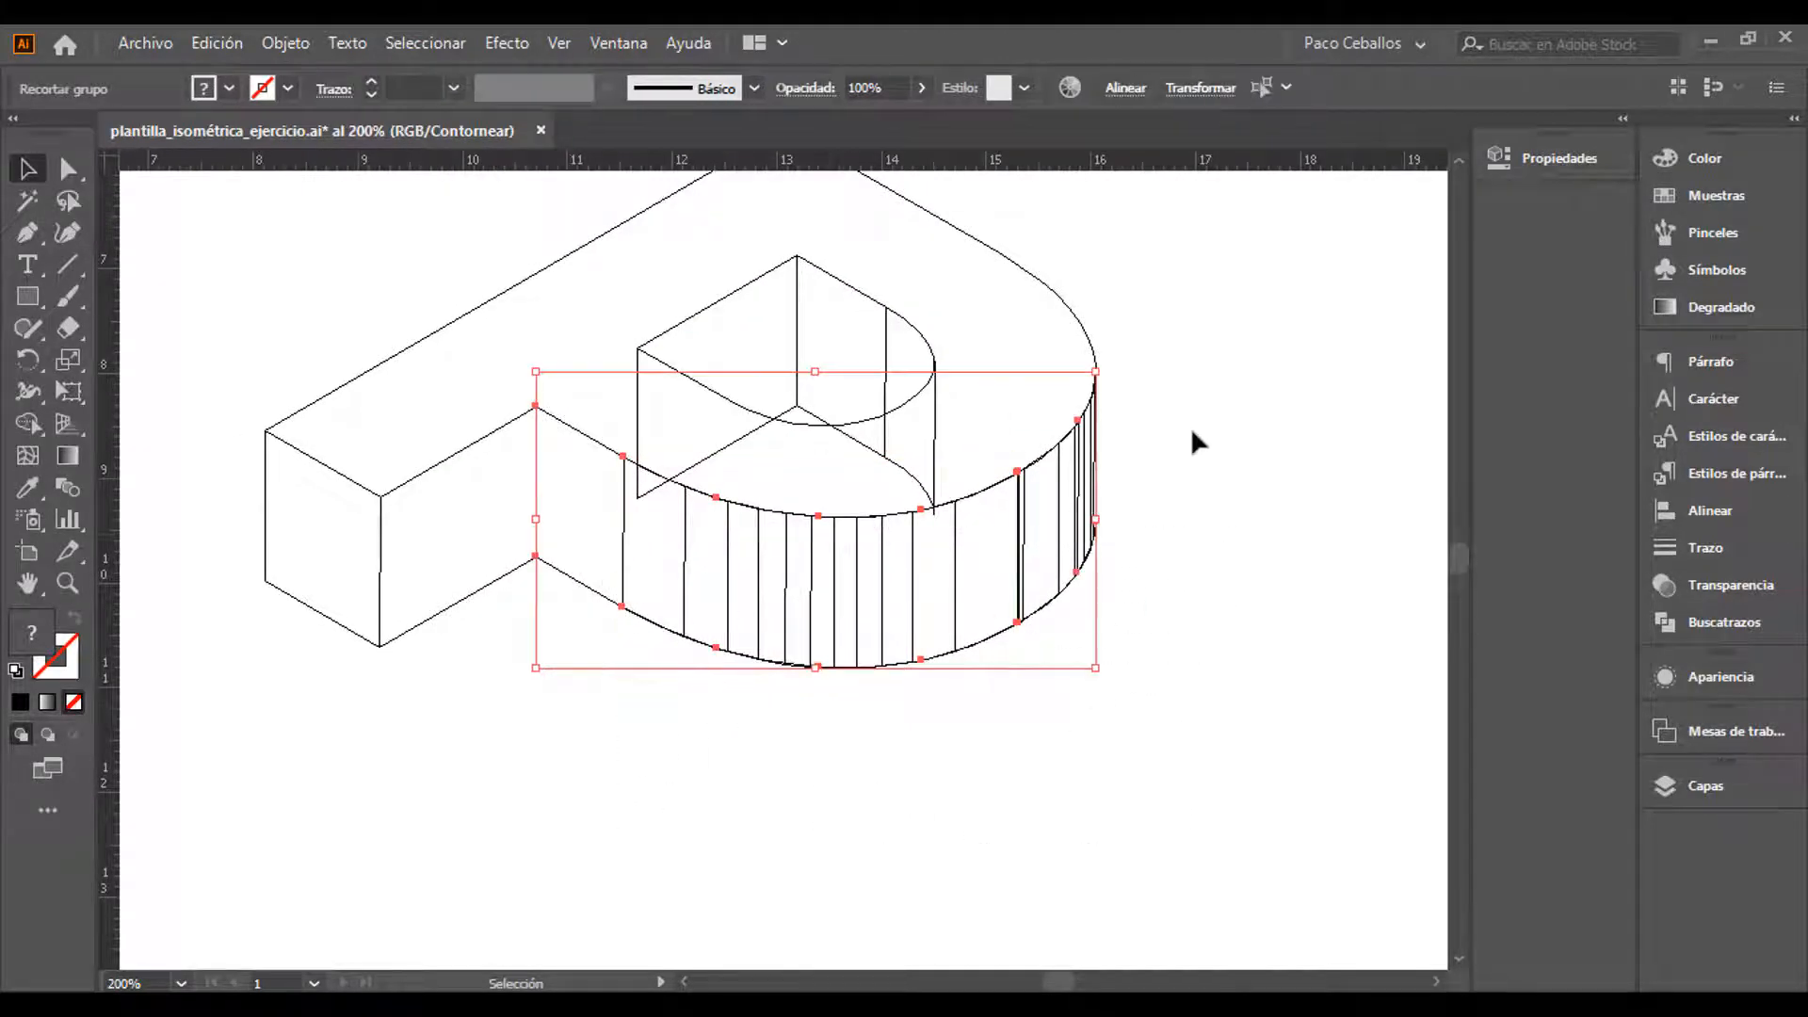
{"action": "left_click", "coordinate": [1705, 623]}
{"action": "left_click", "coordinate": [1358, 421]}
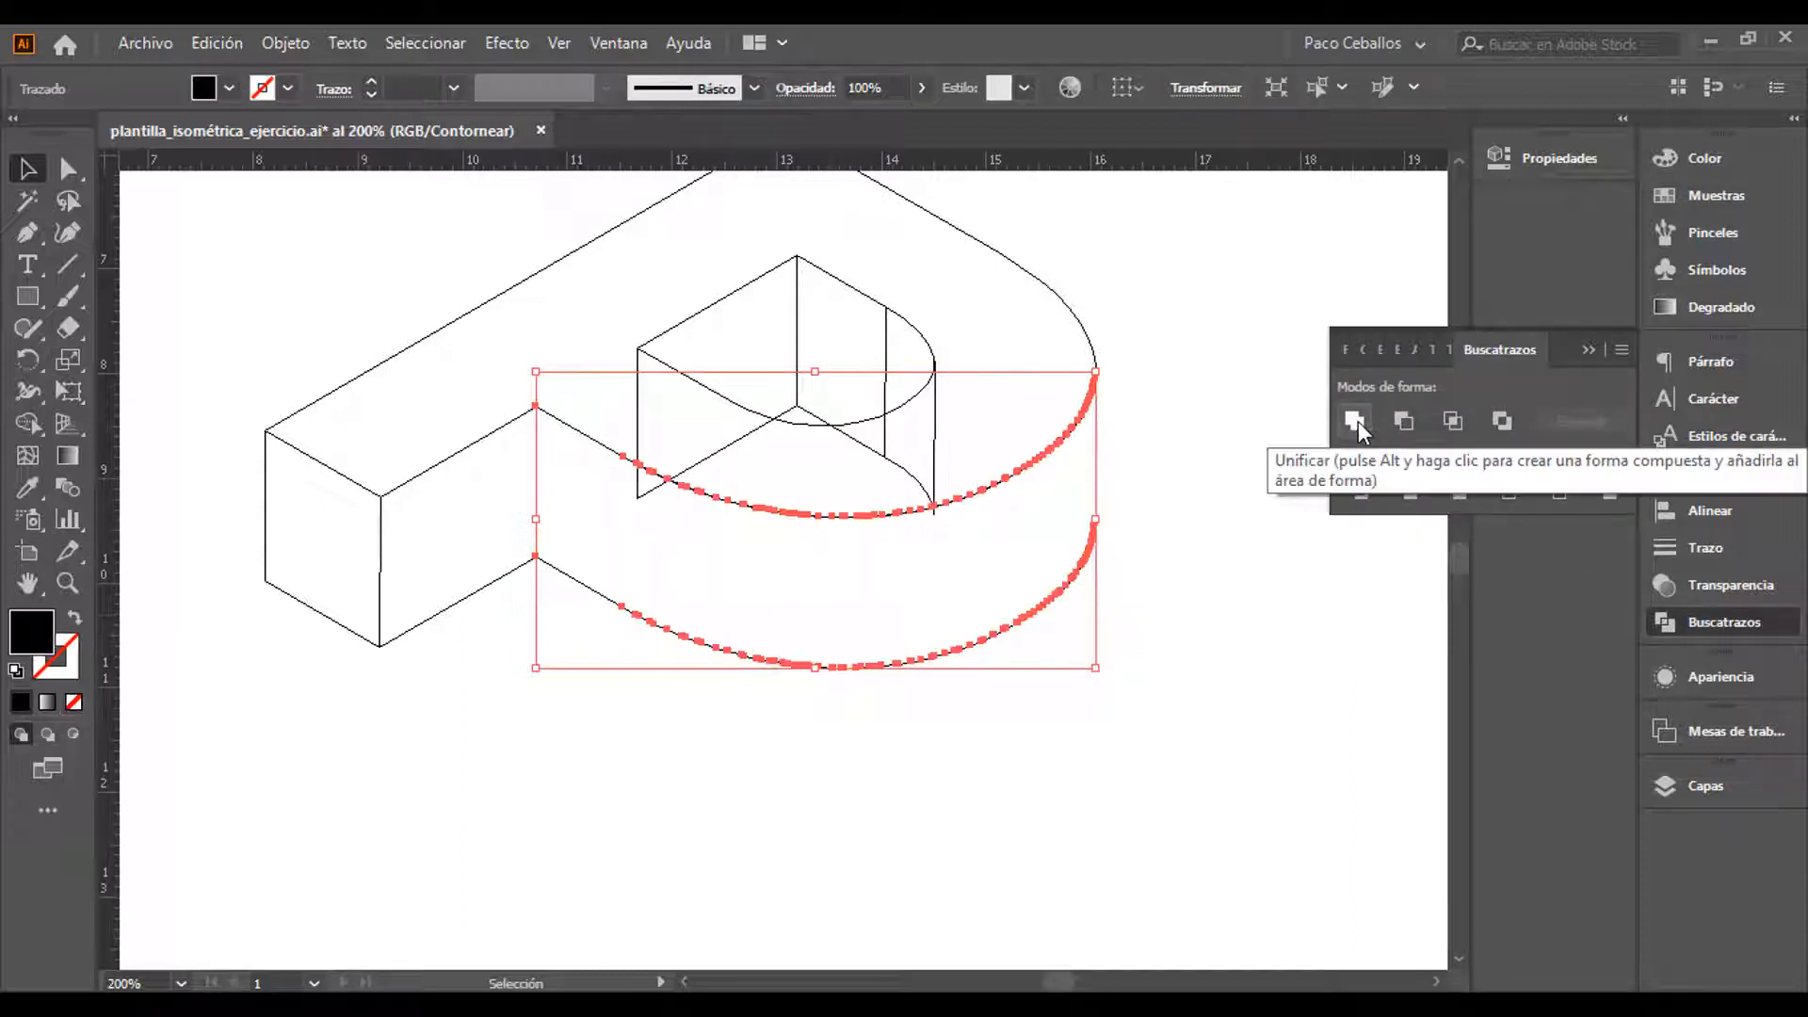
{"action": "left_click", "coordinate": [984, 553]}
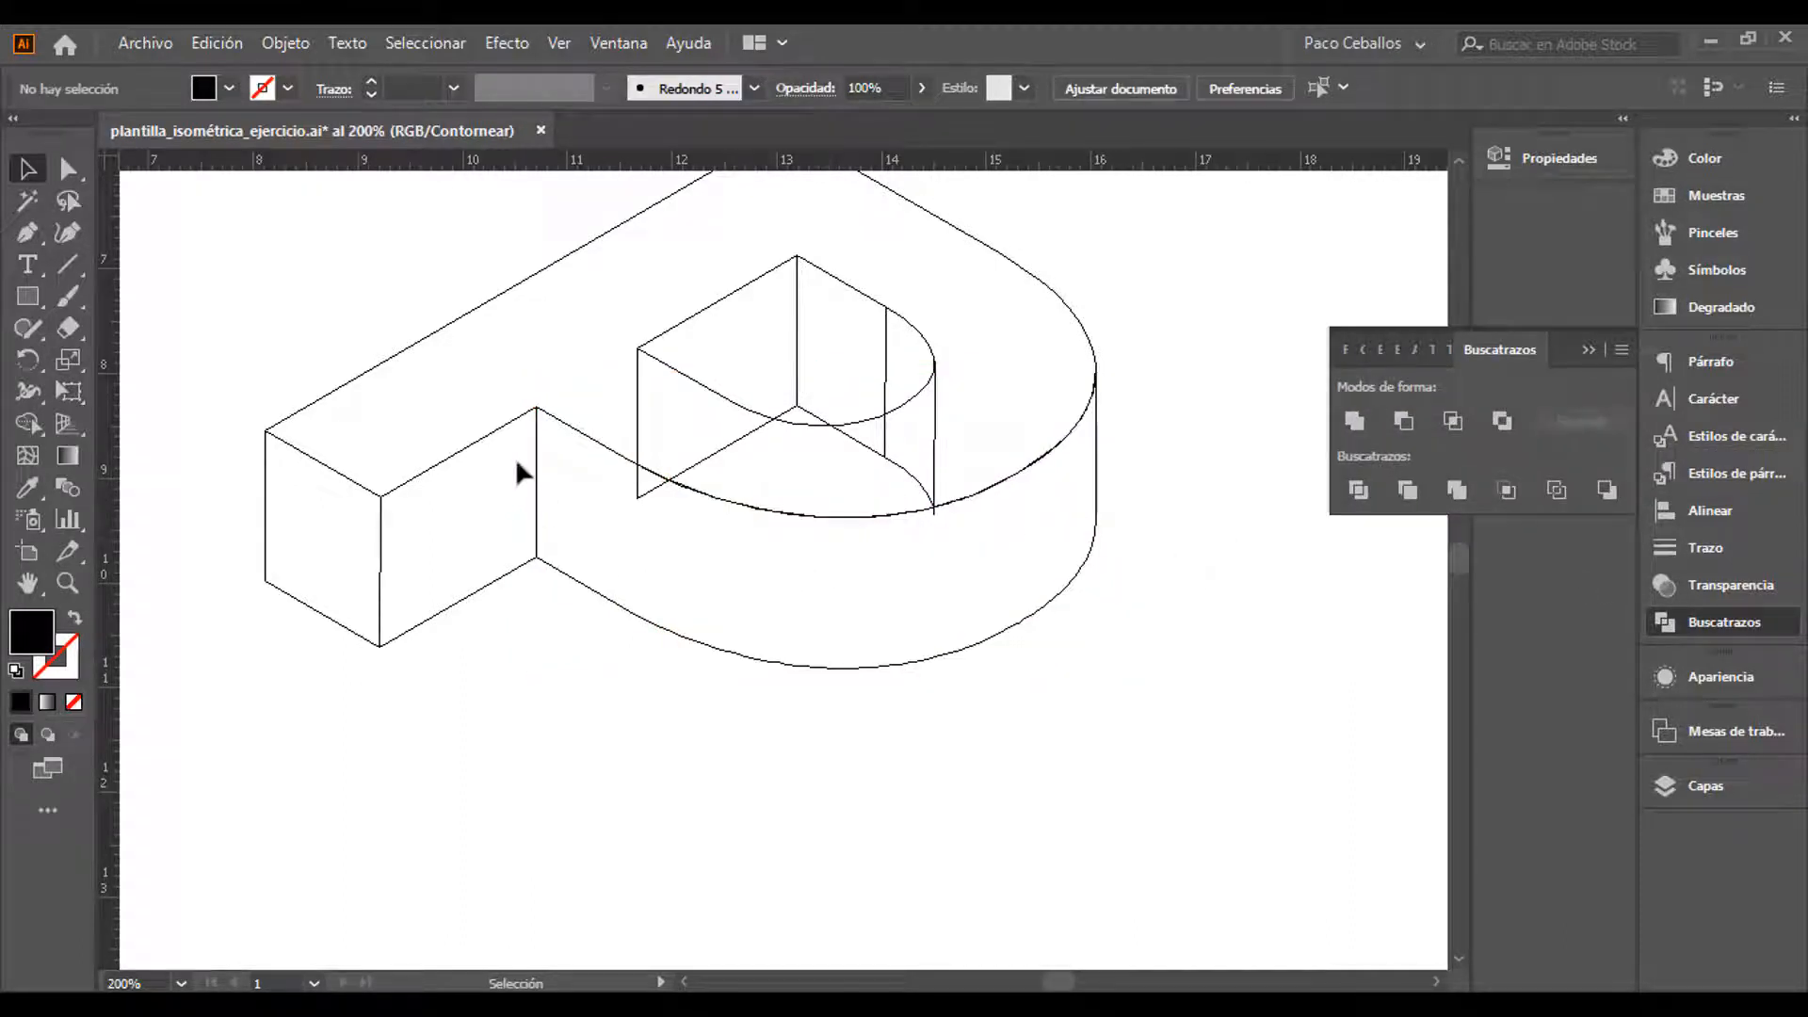
Select the counter's curved wall and its adjoining flat wall and merge them into one shape with Pathfinder Unite
{"action": "left_click", "coordinate": [886, 353]}
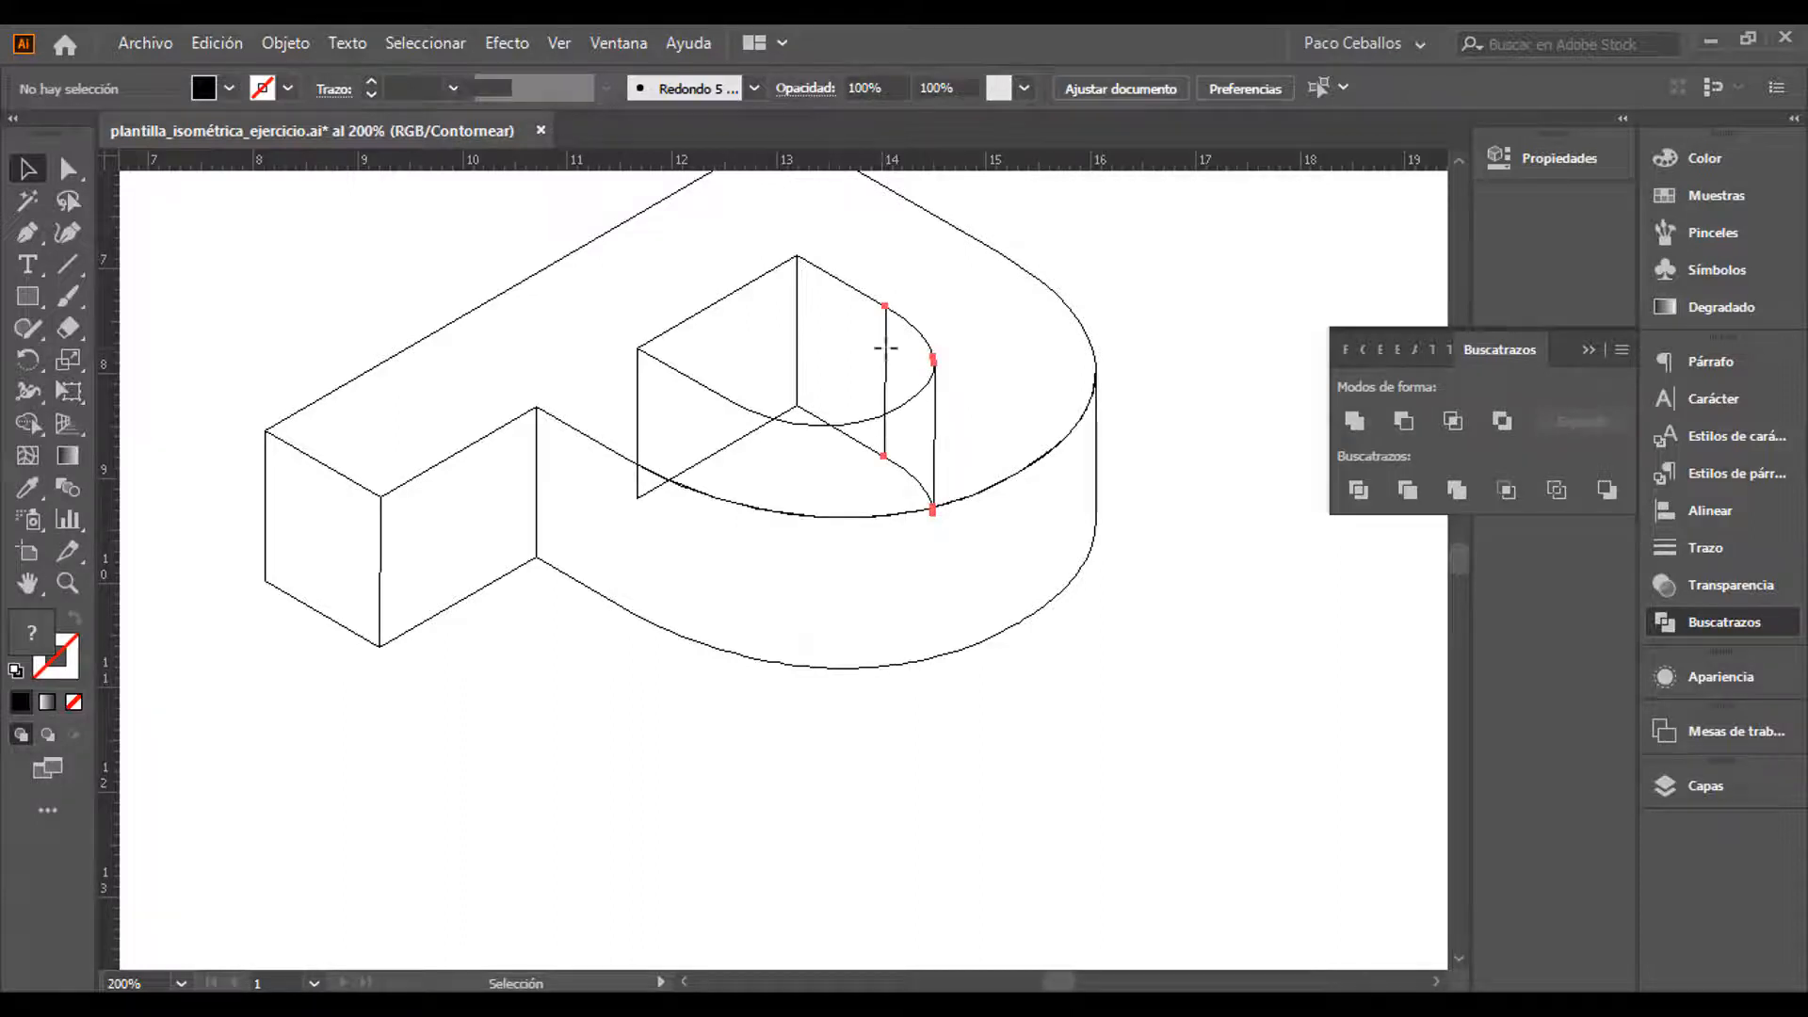
{"action": "left_click", "coordinate": [797, 320]}
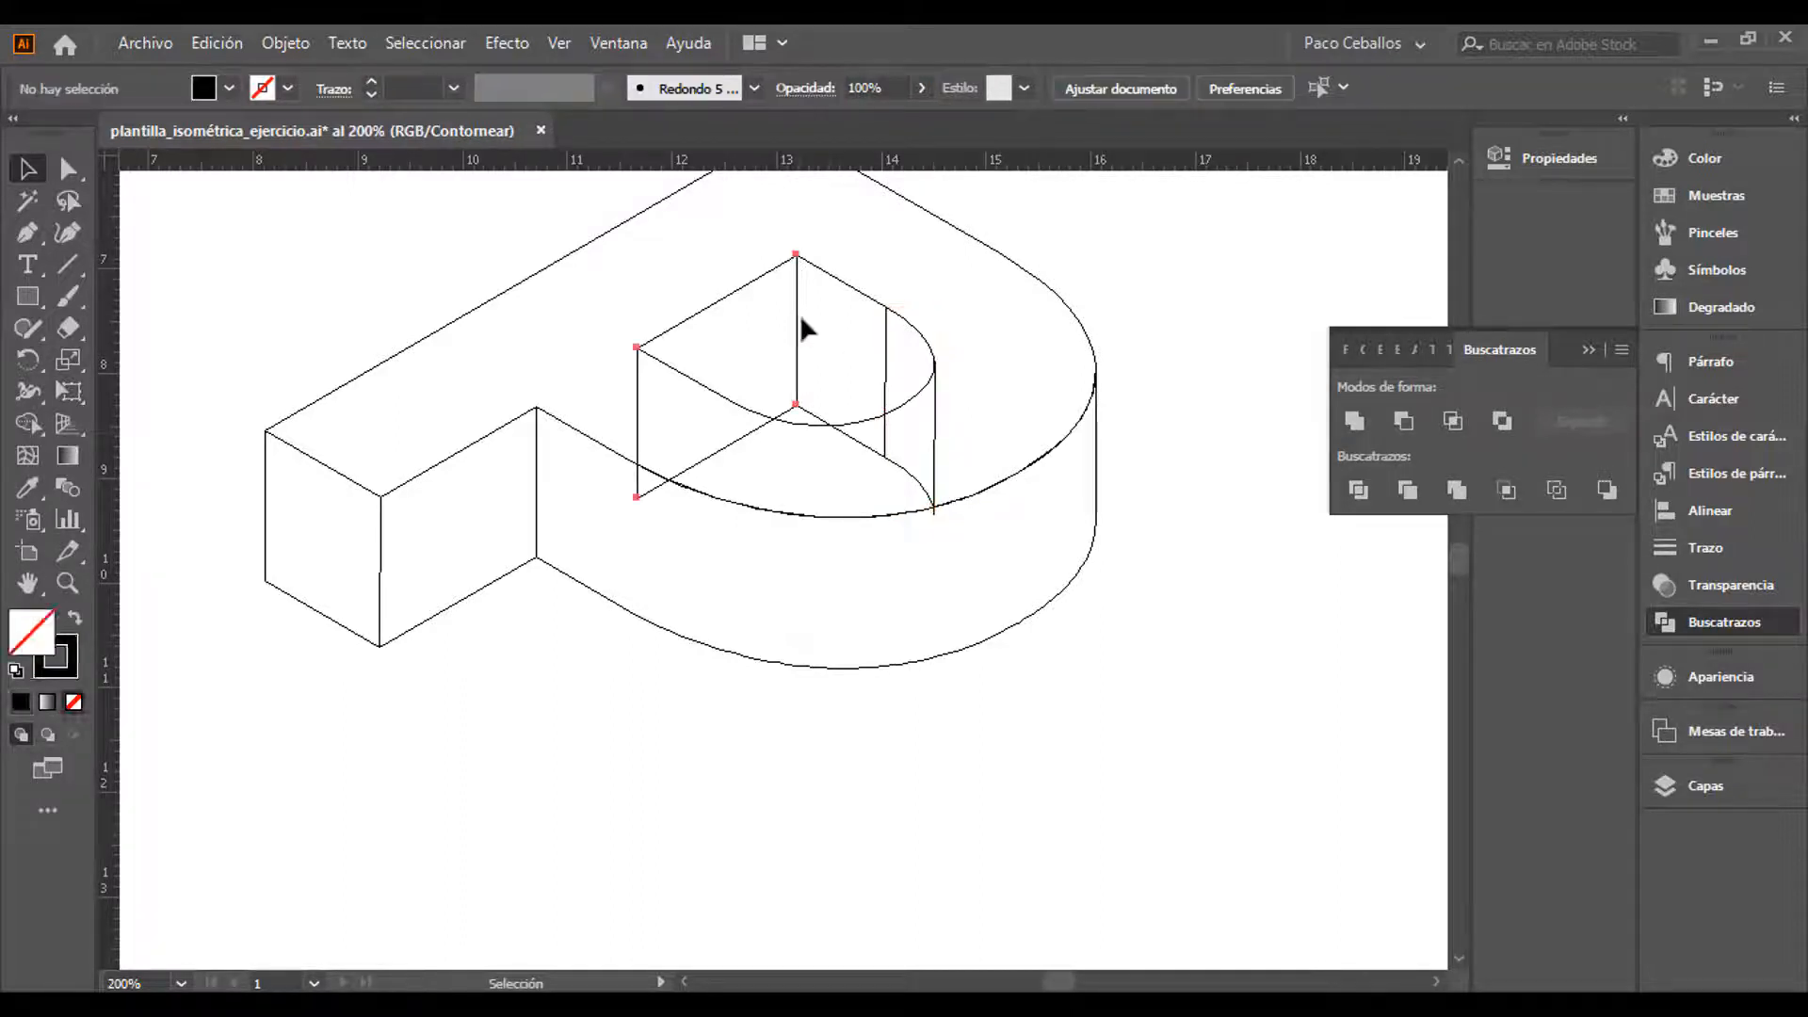
{"action": "left_click", "coordinate": [867, 302]}
{"action": "left_click", "coordinate": [871, 305], "text": "shift"}
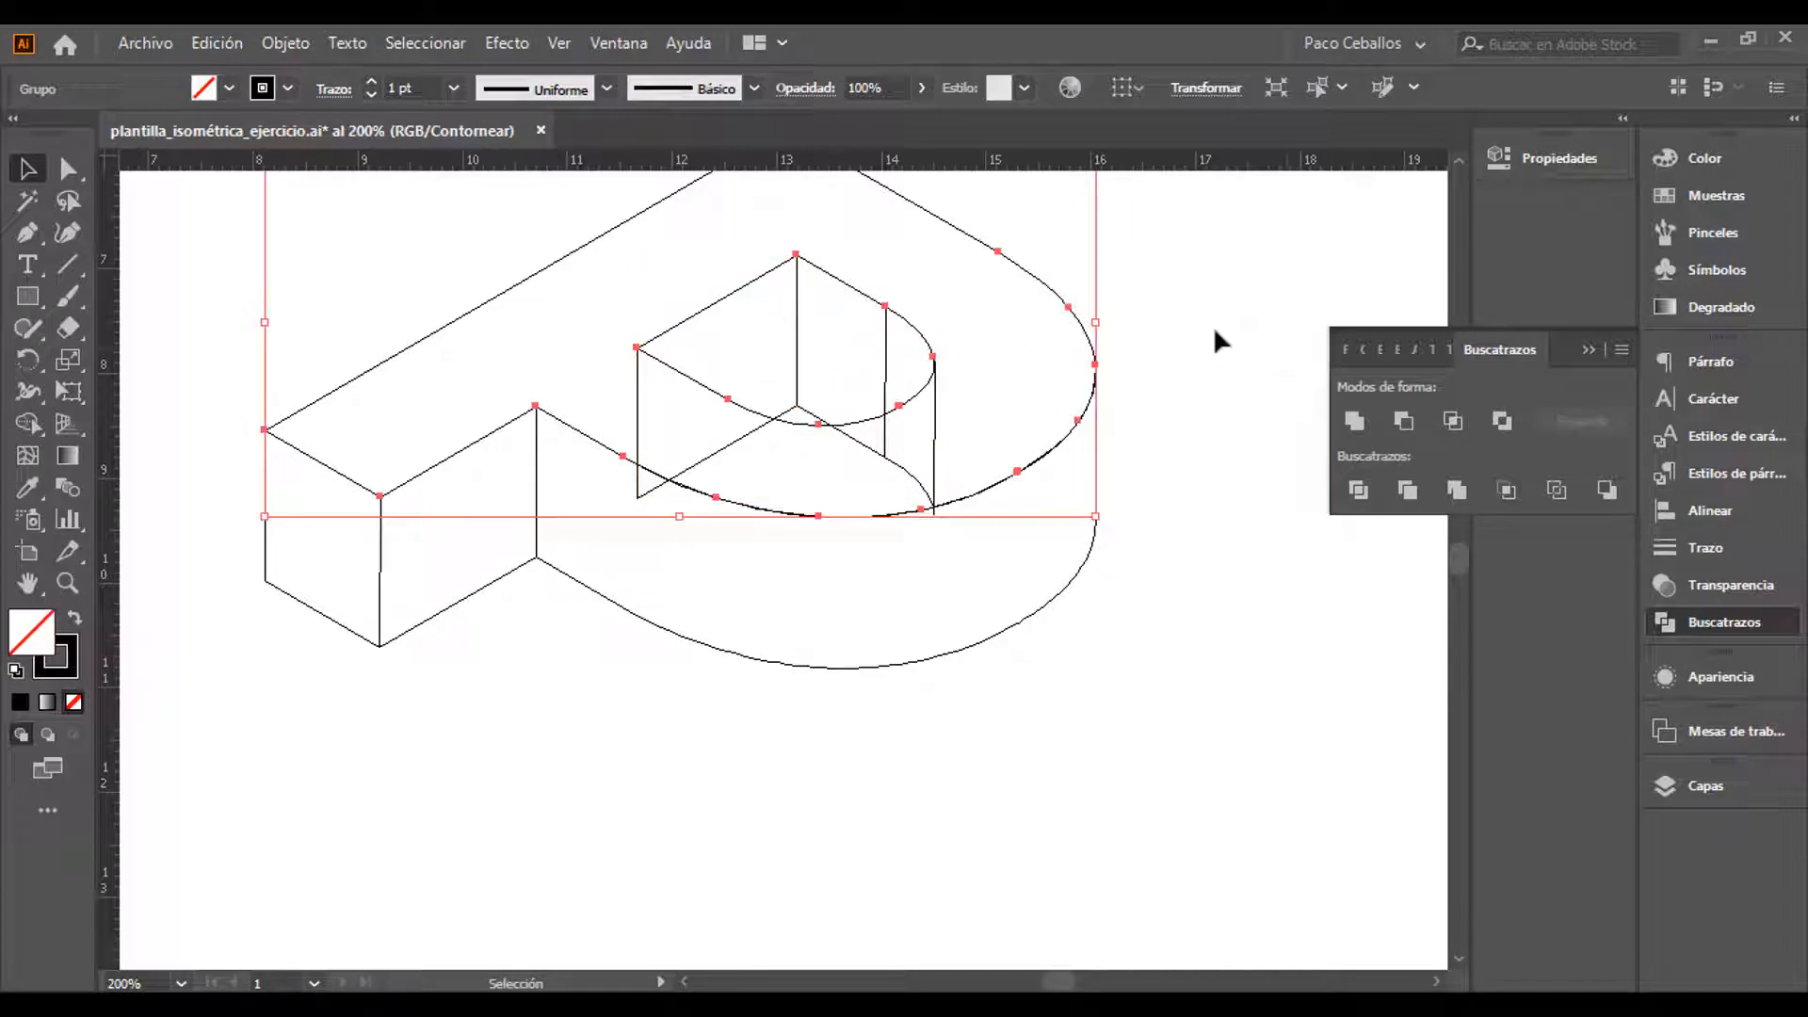
{"action": "left_click", "coordinate": [899, 341]}
{"action": "left_click", "coordinate": [886, 341]}
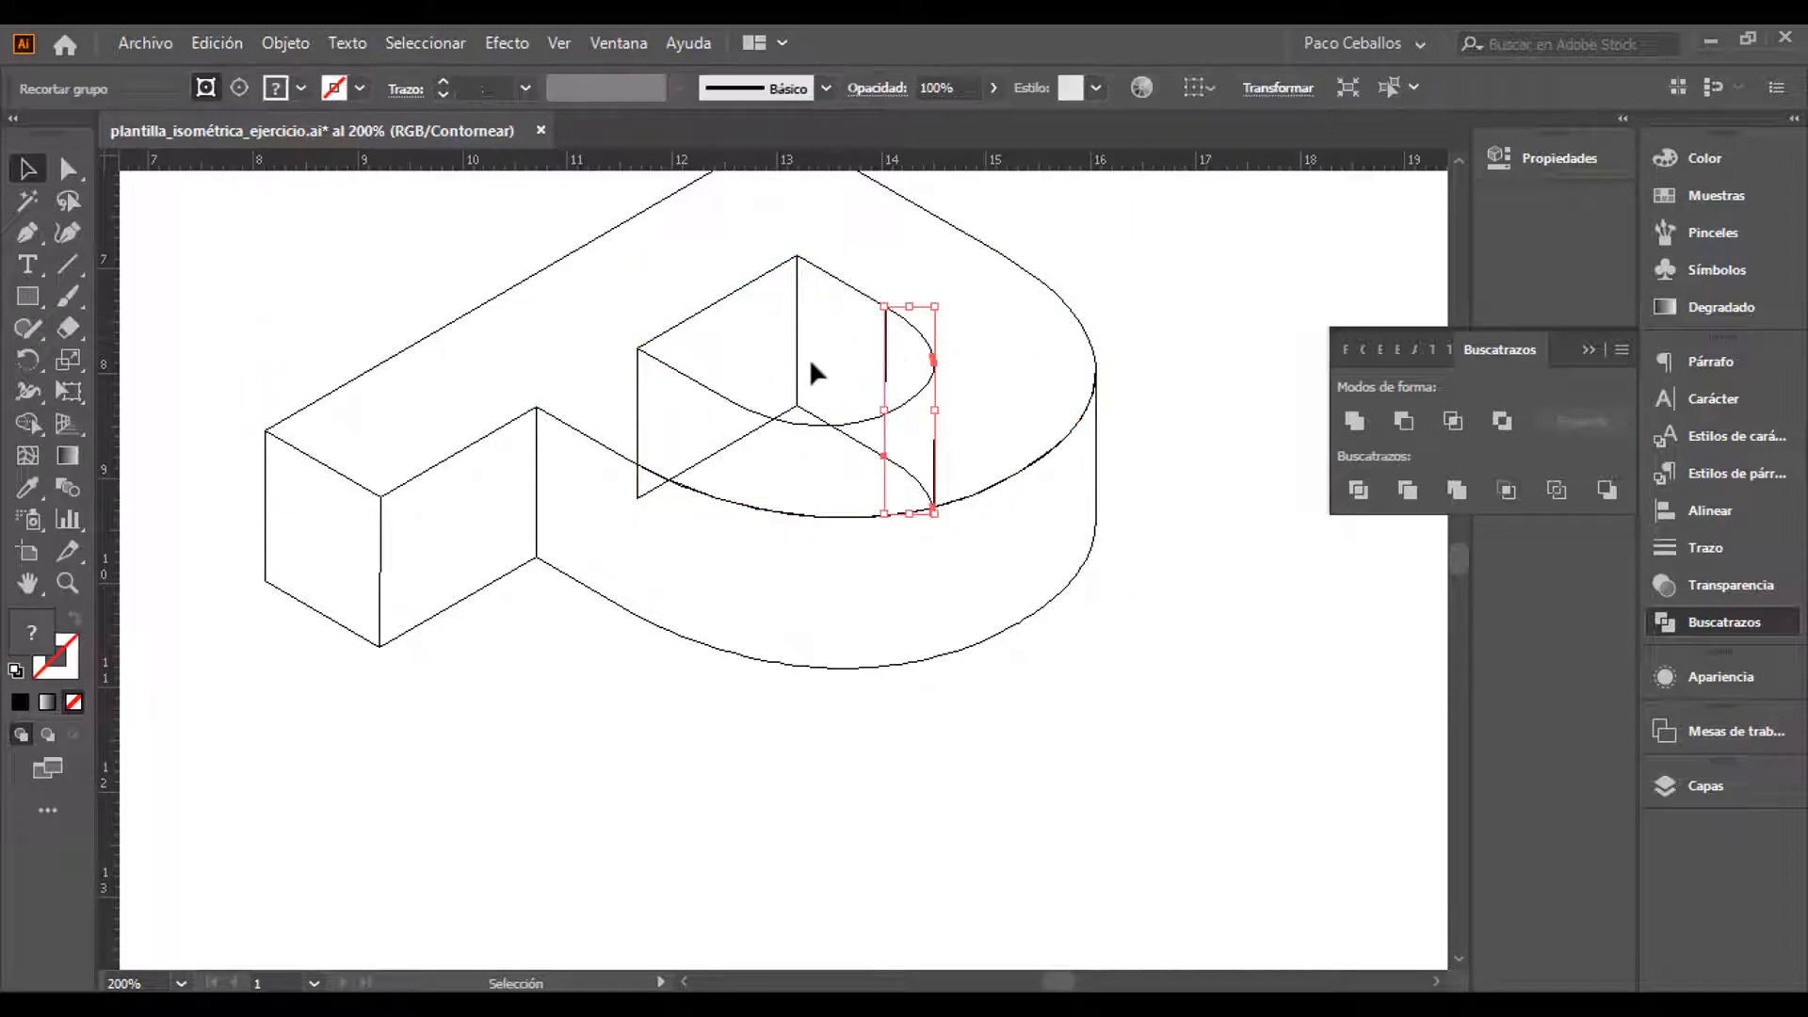
{"action": "left_click", "coordinate": [808, 419], "text": "shift"}
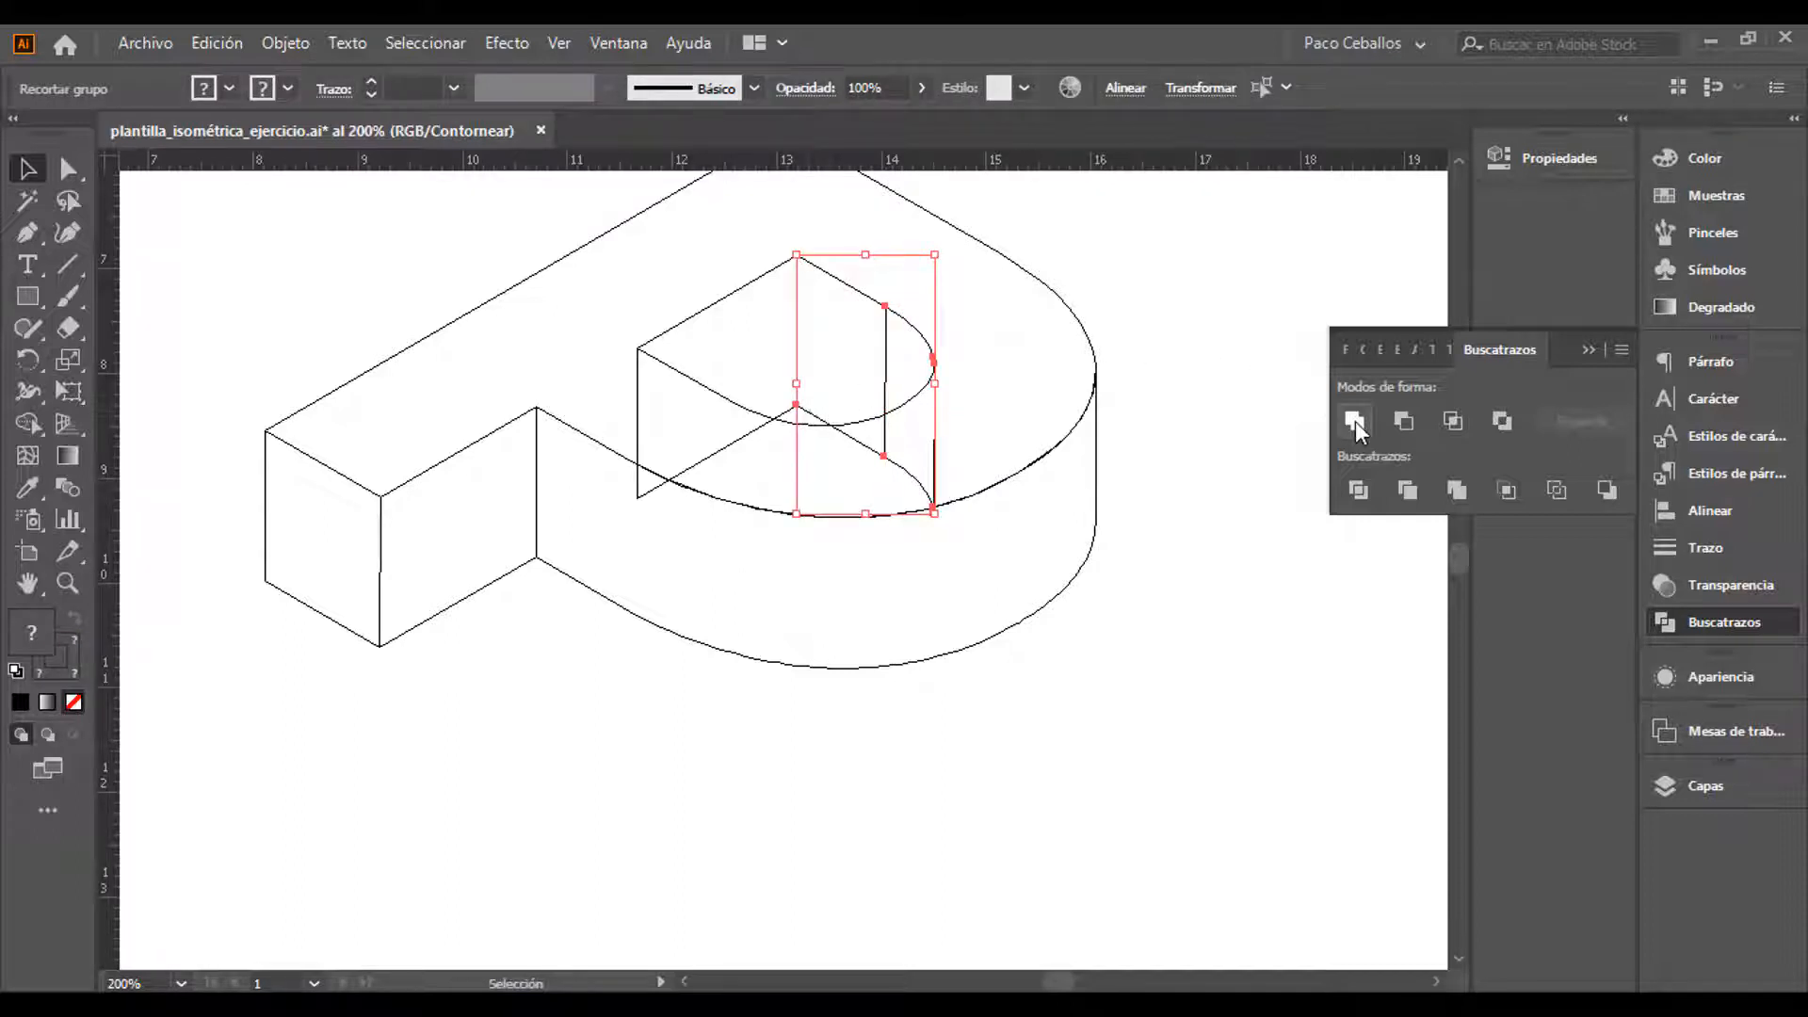
{"action": "left_click", "coordinate": [1355, 420]}
{"action": "left_click", "coordinate": [1196, 552]}
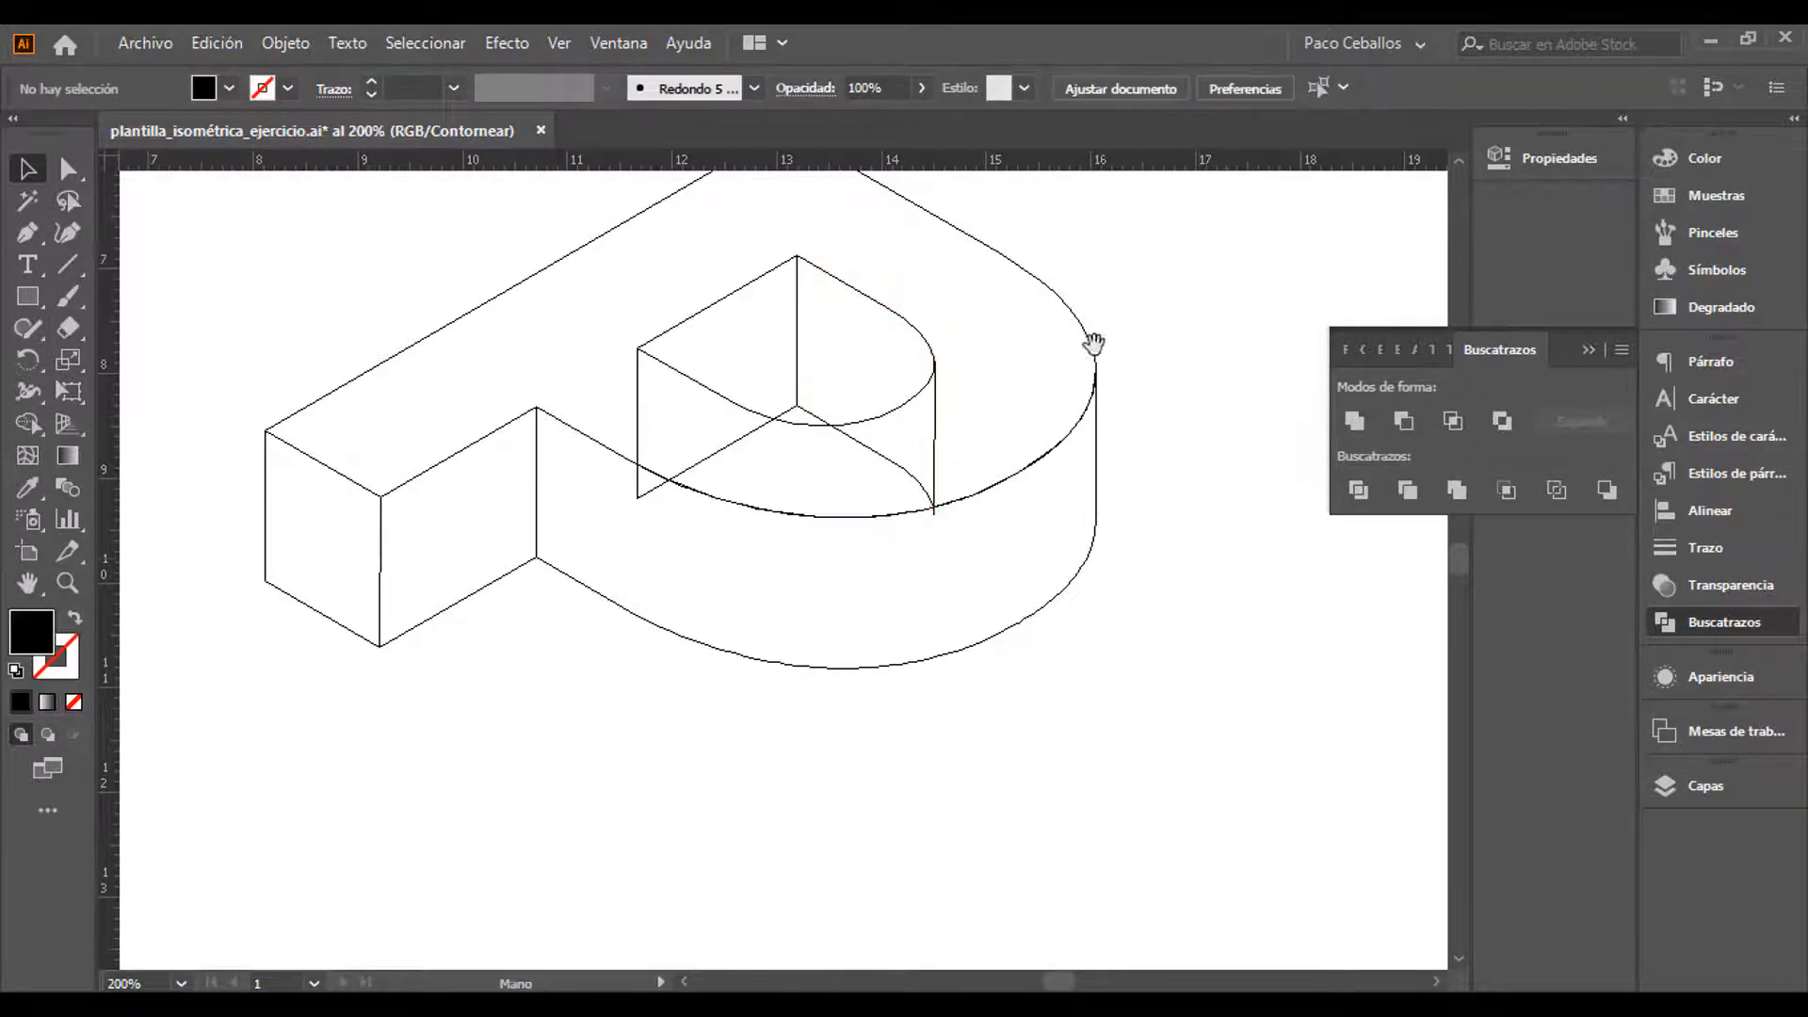
Return to preview mode and give the merged outer wall and merged counter wall no fill and a 1 pt black stroke
{"action": "left_click_drag", "start_coordinate": [1090, 343], "coordinate": [1083, 495]}
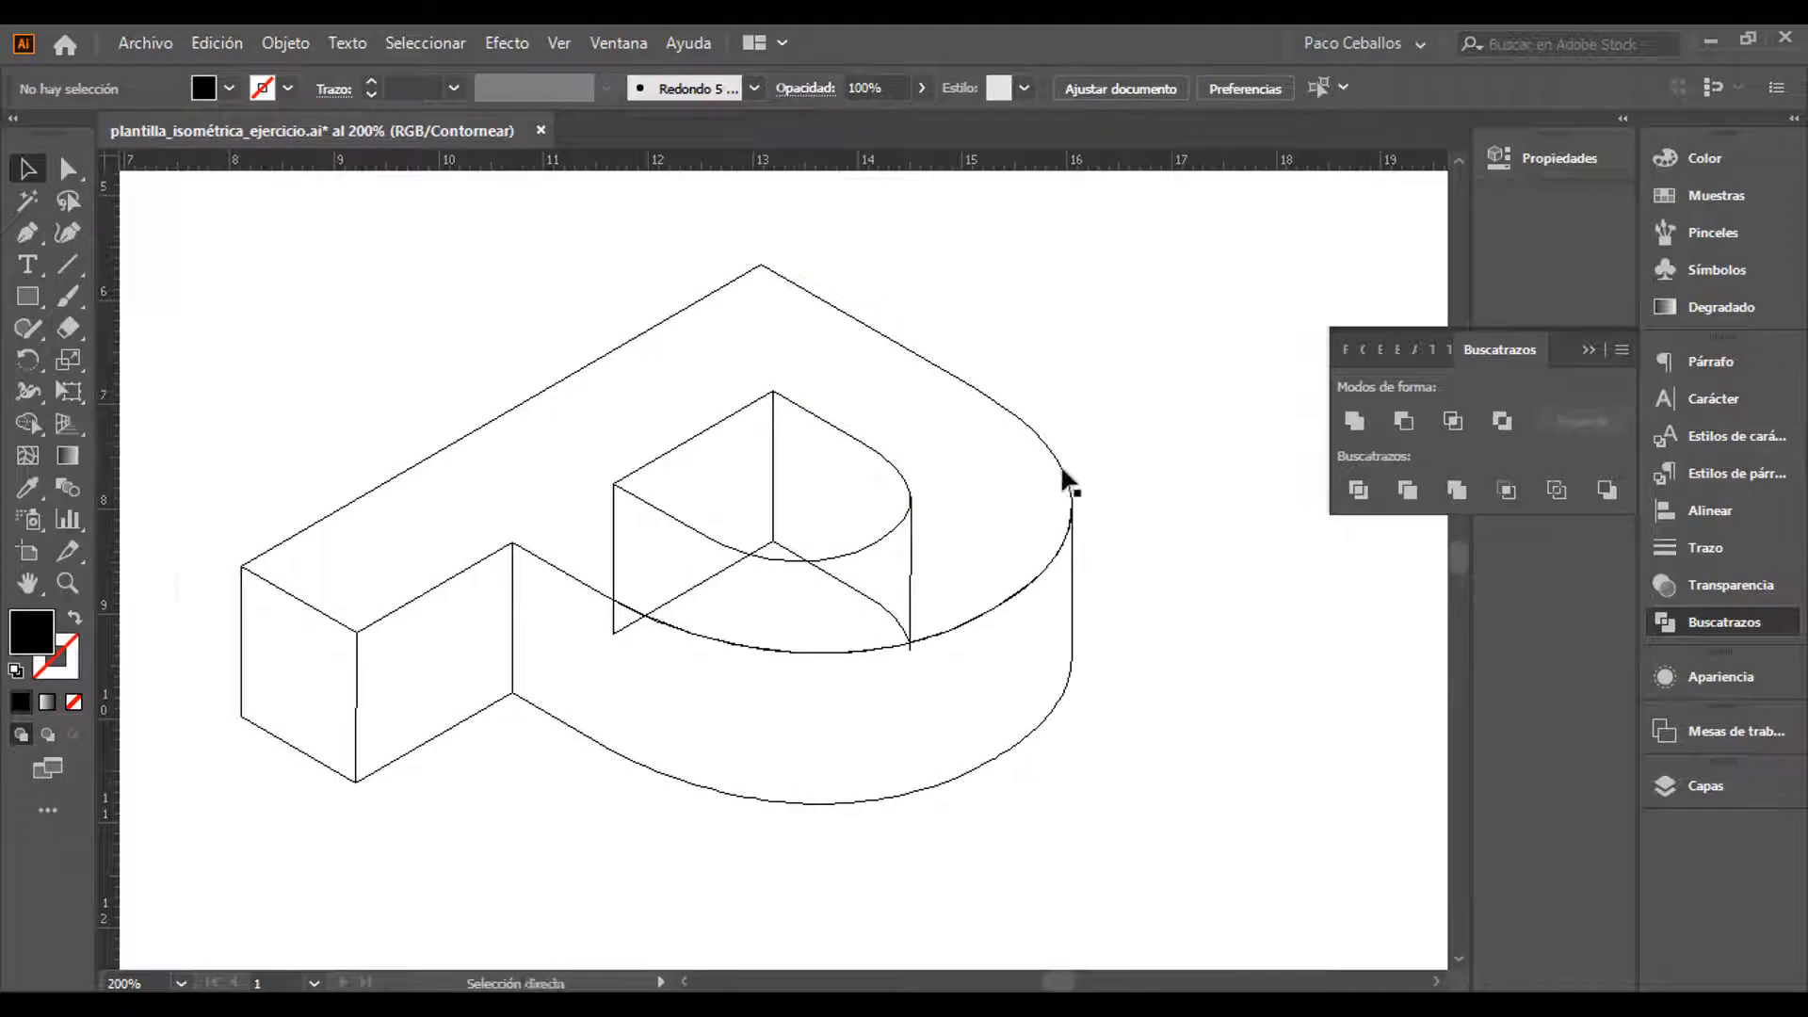
{"action": "key", "text": "ctrl+y"}
{"action": "left_click", "coordinate": [979, 698]}
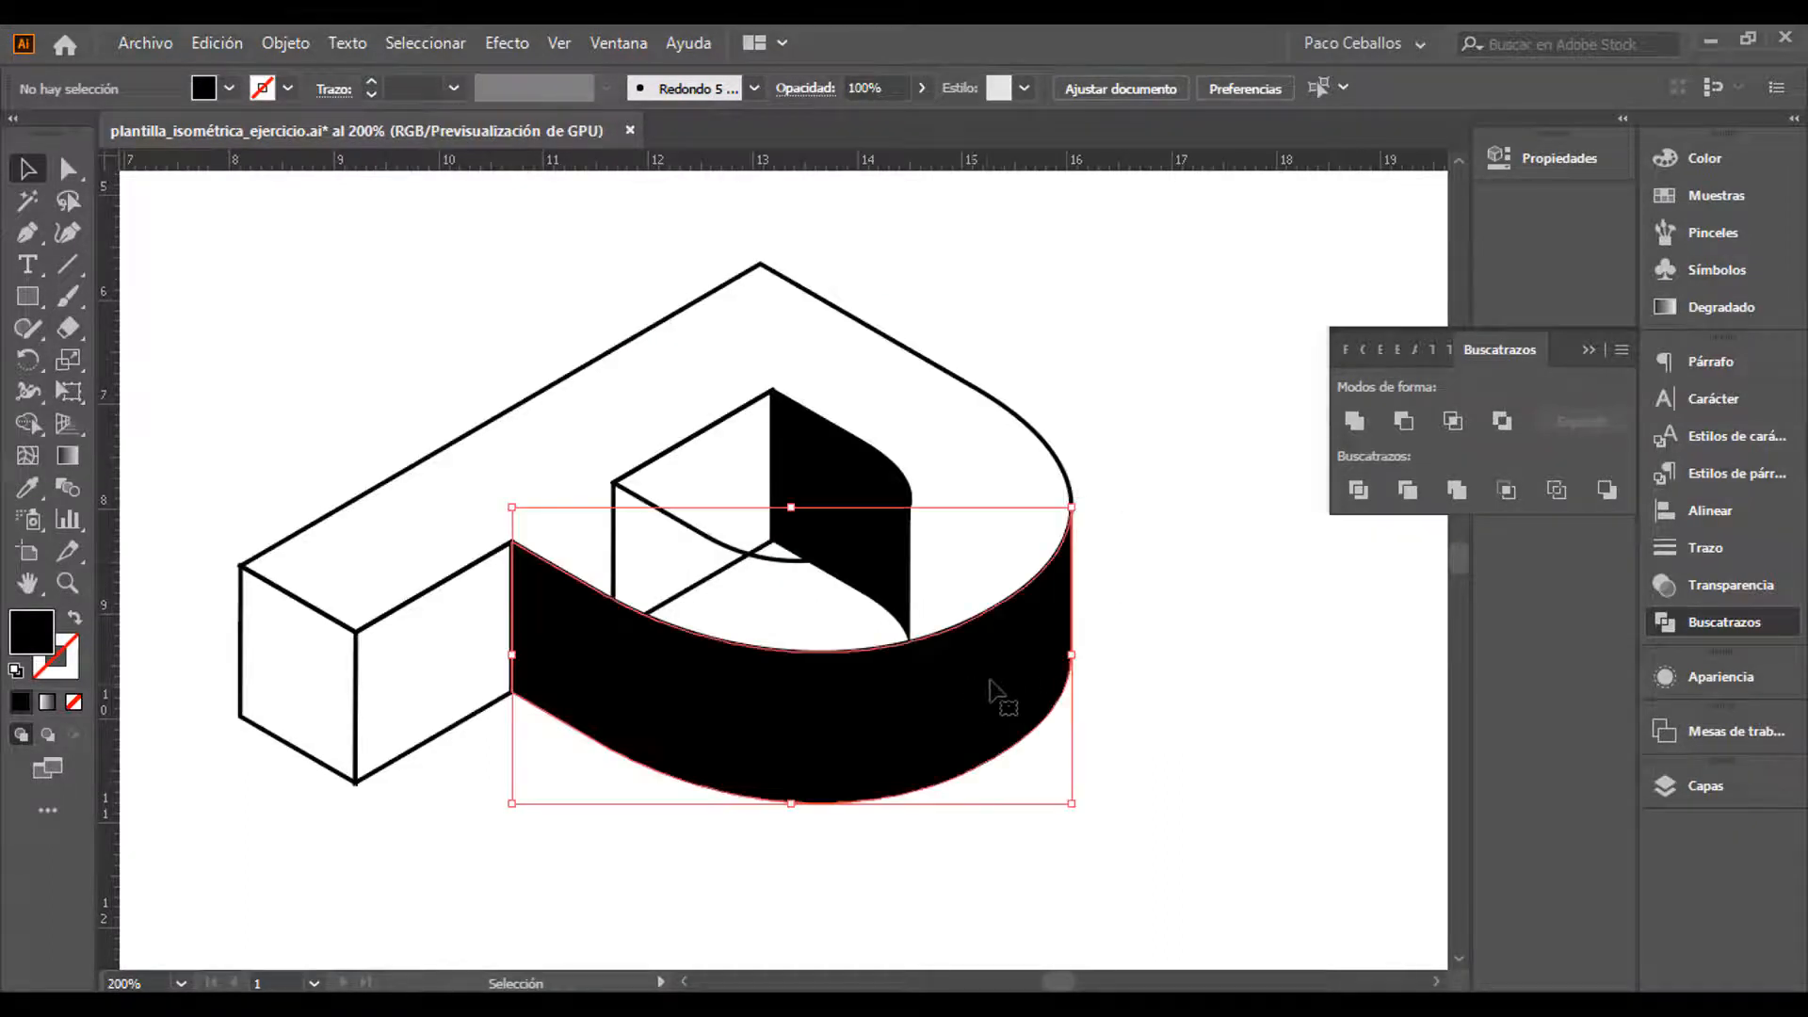
{"action": "key", "text": "slash"}
{"action": "left_click", "coordinate": [1191, 710]}
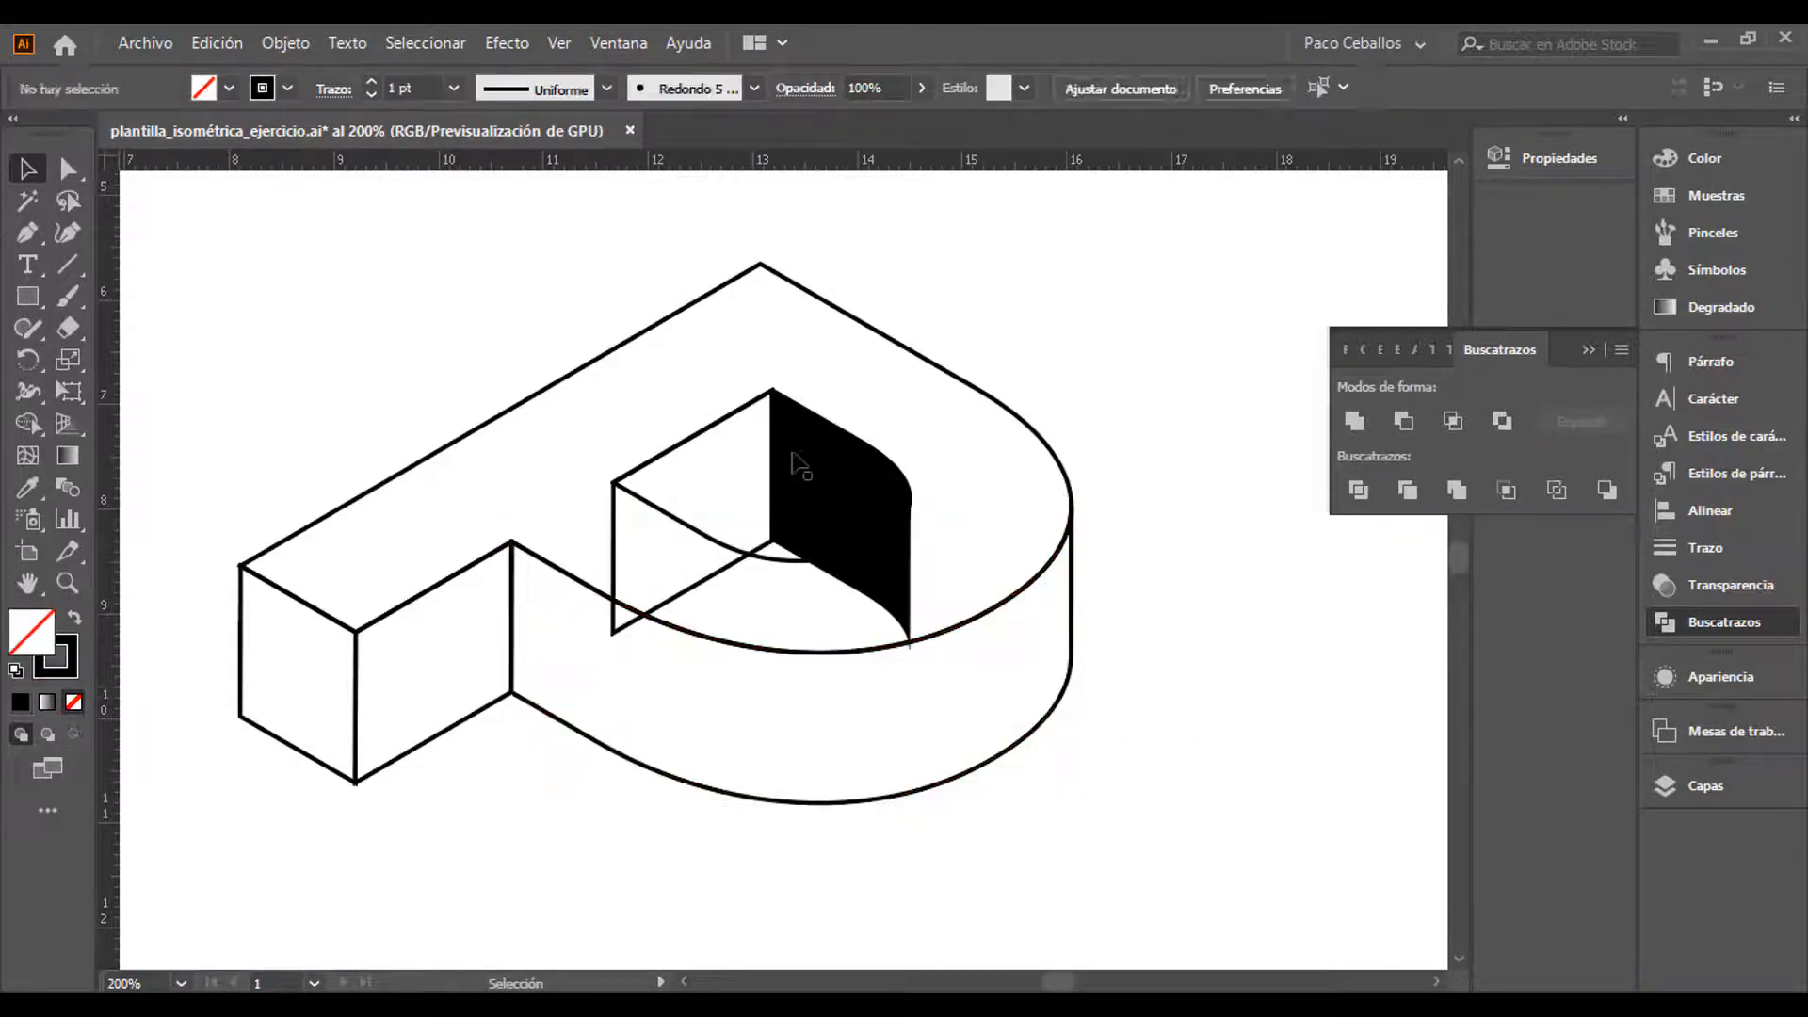
{"action": "left_click", "coordinate": [867, 508]}
{"action": "key", "text": "slash"}
{"action": "left_click", "coordinate": [1155, 575]}
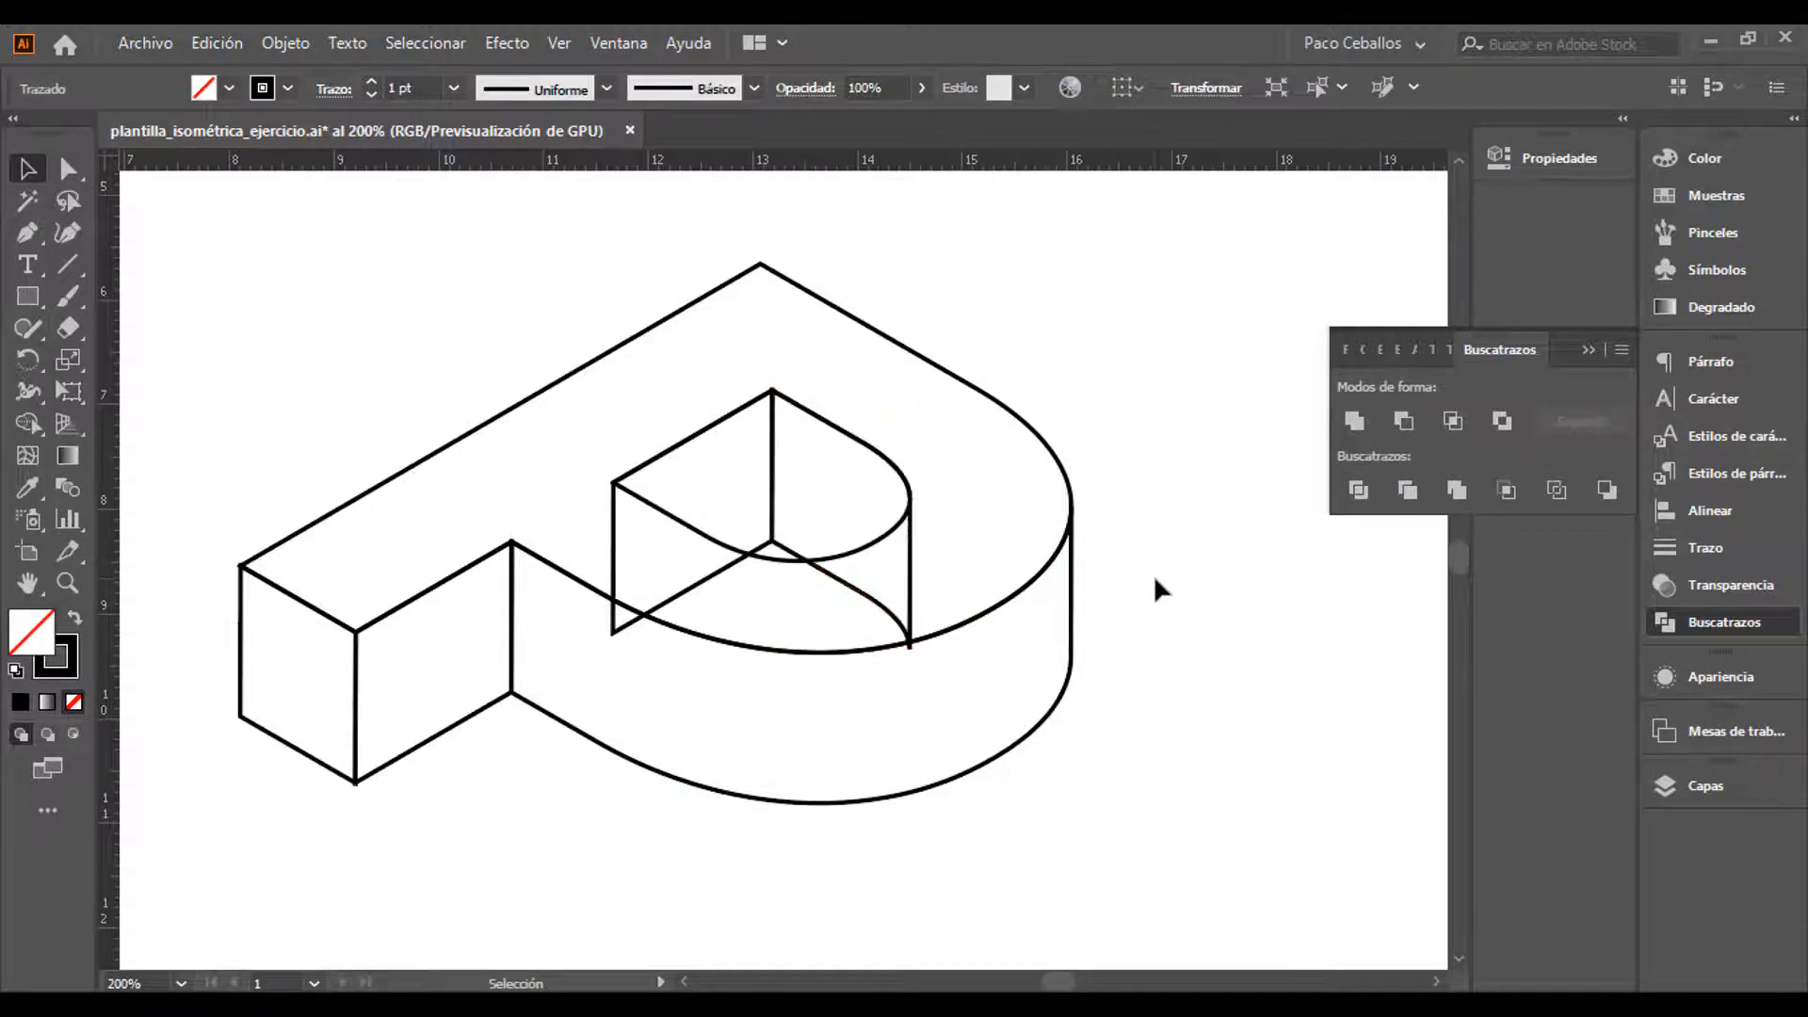
Show the isometric guides over the fully outlined P
{"action": "key", "text": "ctrl+minus"}
{"action": "key", "text": "ctrl+minus"}
{"action": "key", "text": "ctrl+plus"}
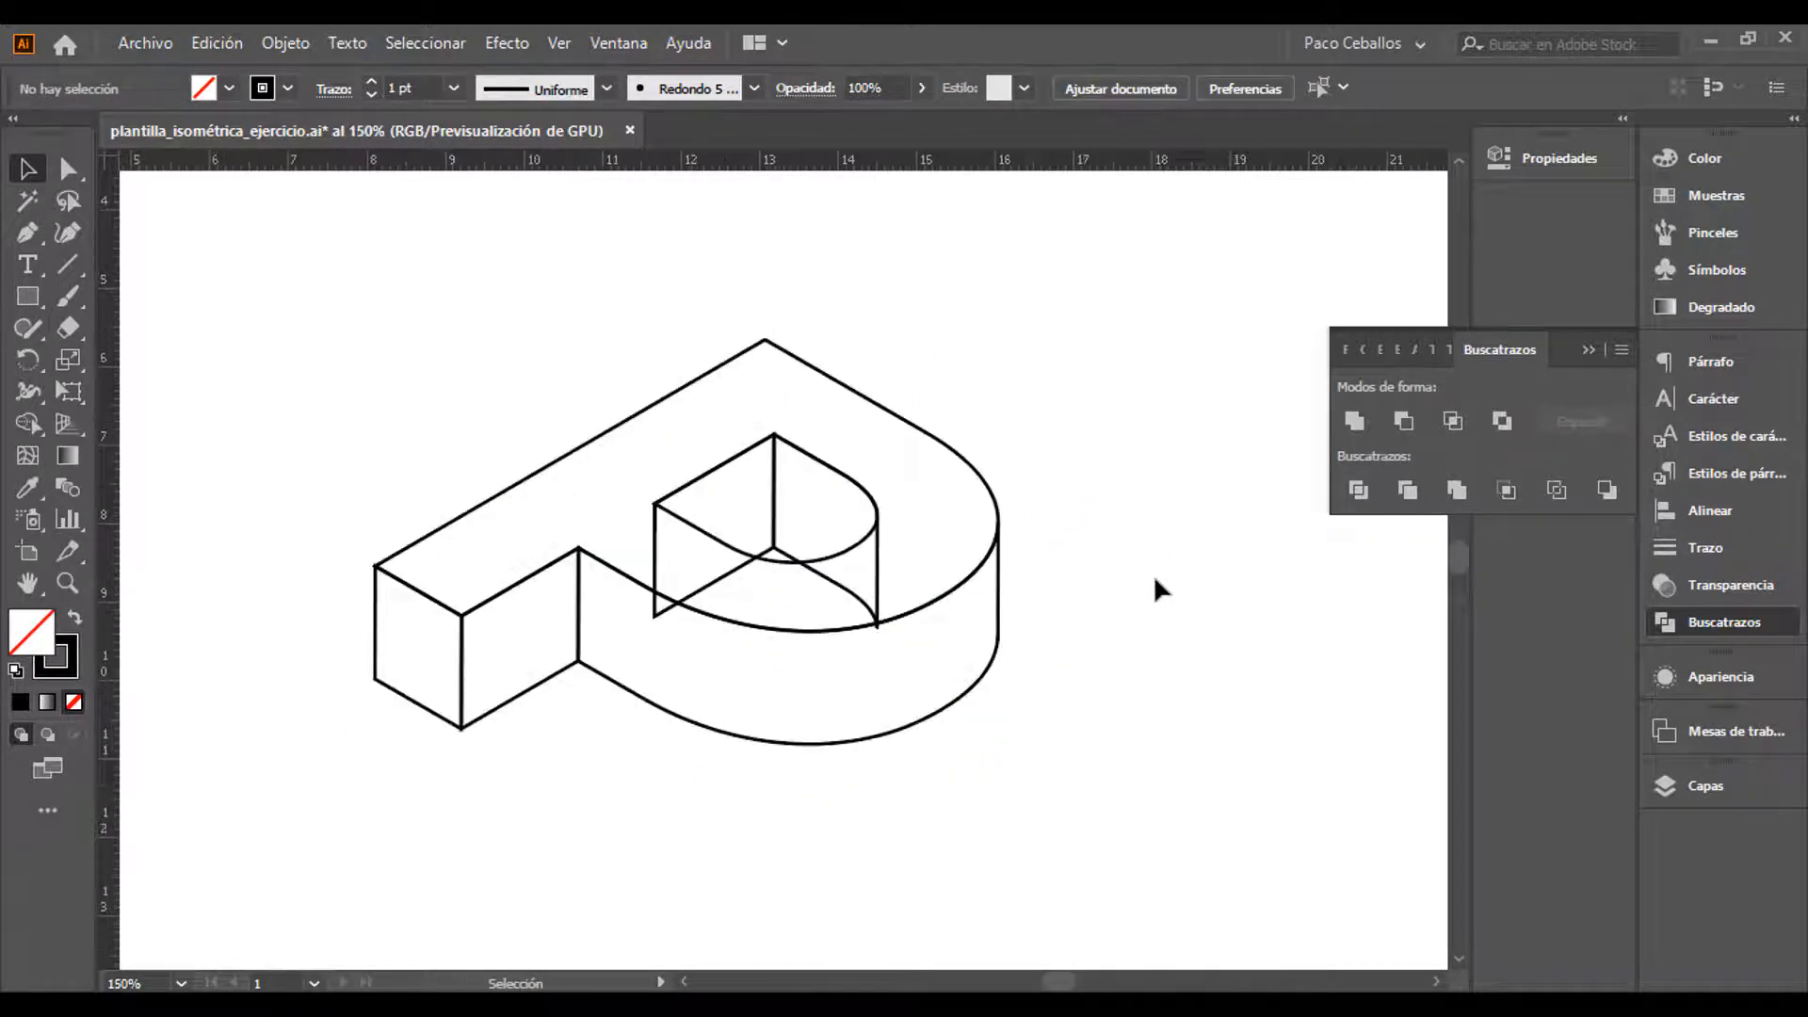
{"action": "key", "text": "ctrl+semicolon"}
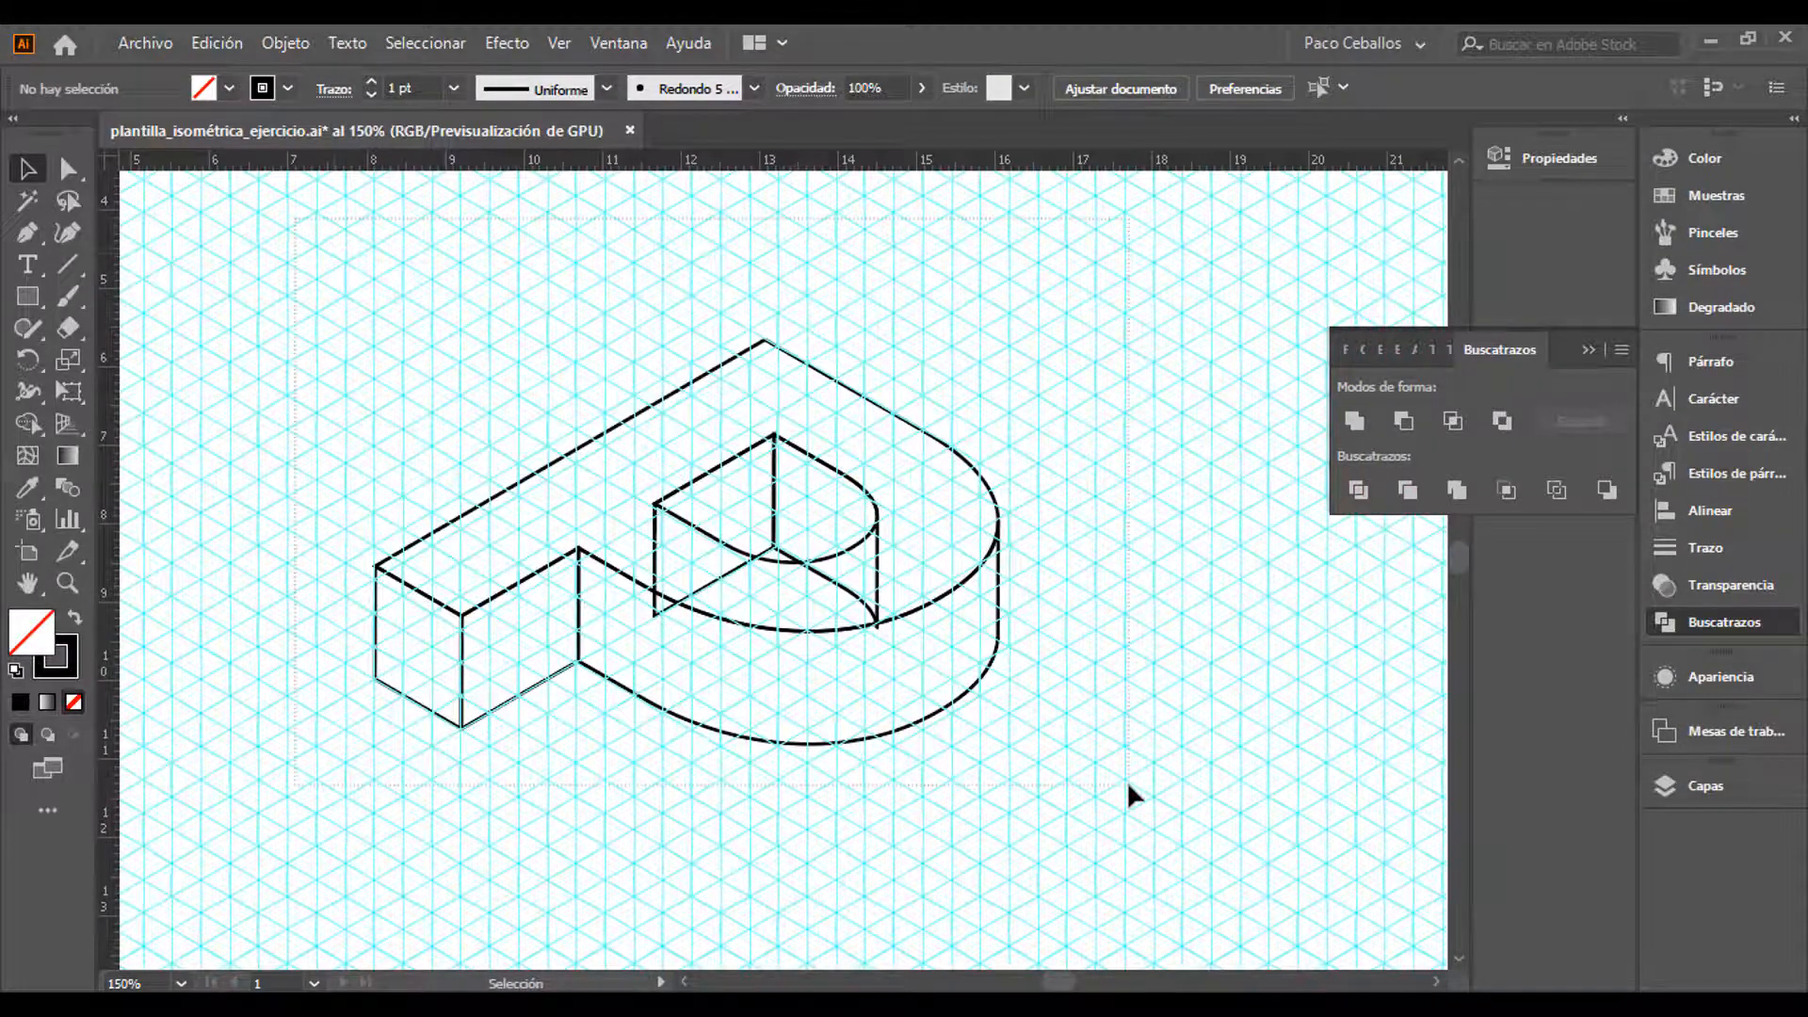
Select the whole P and scale it down proportionally to a smaller size on the isometric grid
{"action": "key", "text": "ctrl+a"}
{"action": "key", "text": "ctrl+minus"}
{"action": "key", "text": "ctrl+minus"}
{"action": "key", "text": "ctrl+minus"}
{"action": "key", "text": "ctrl+minus"}
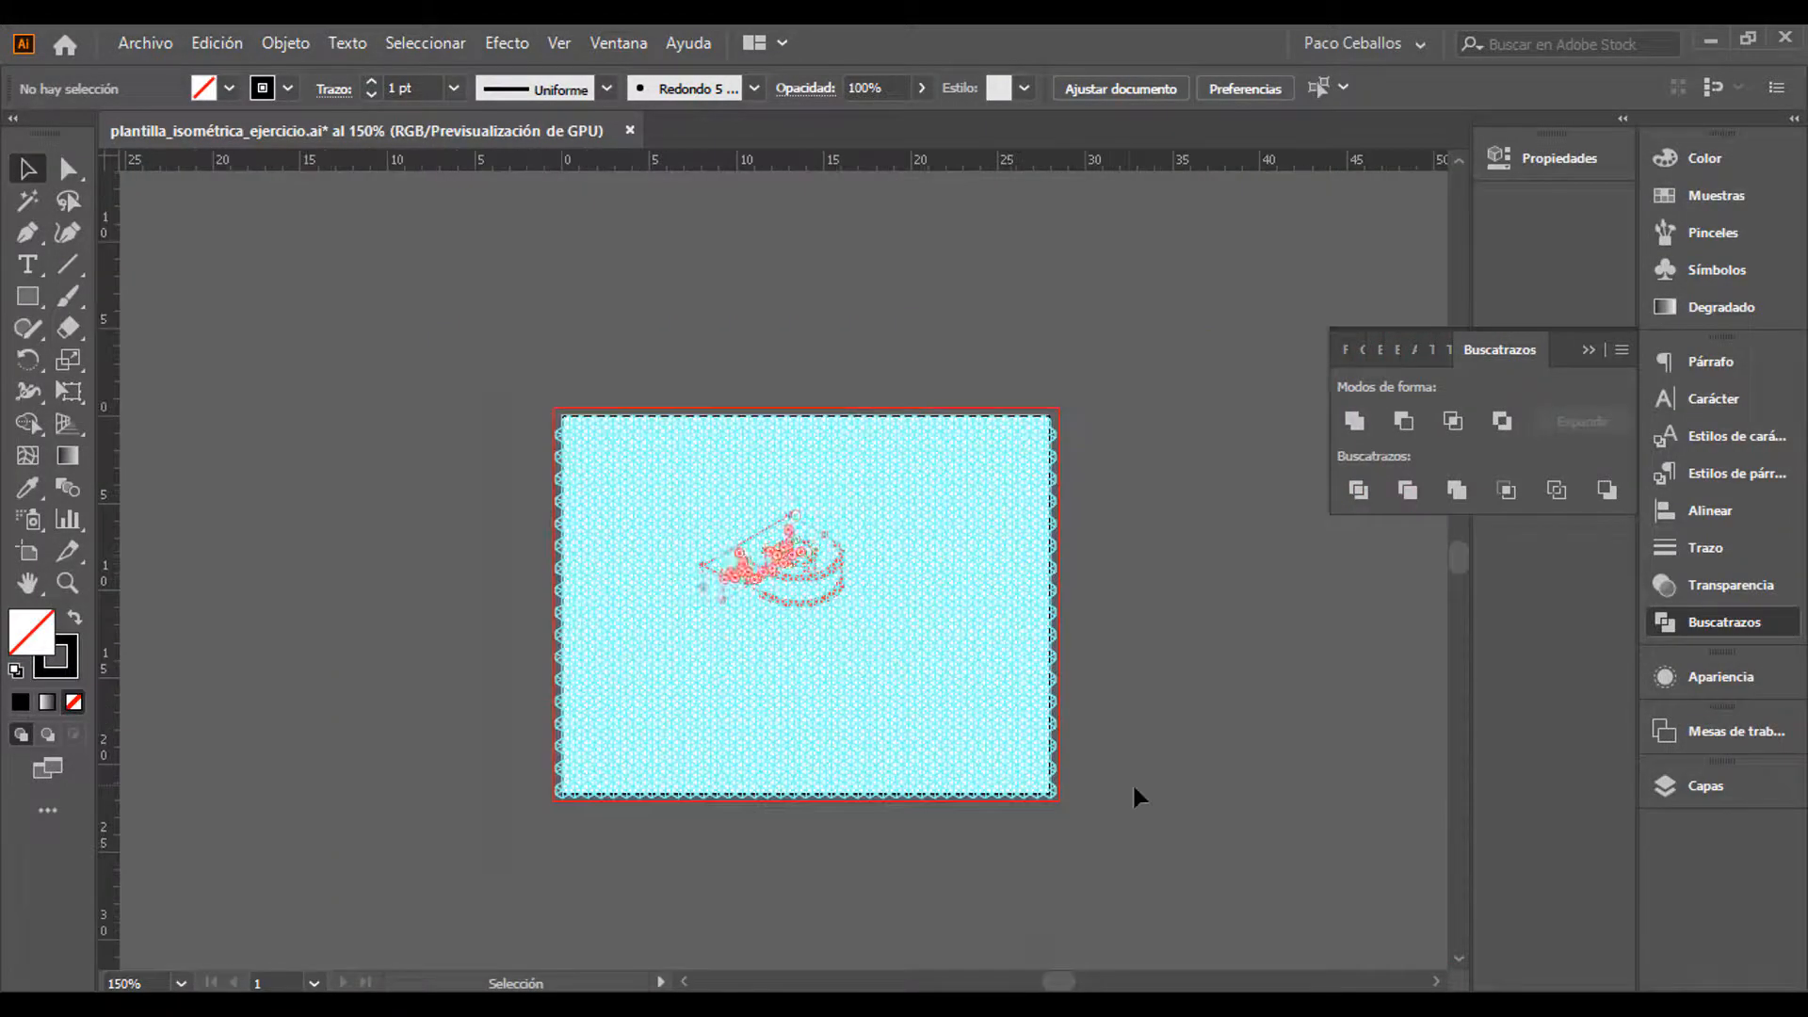
{"action": "key", "text": "ctrl+plus"}
{"action": "key", "text": "ctrl+plus"}
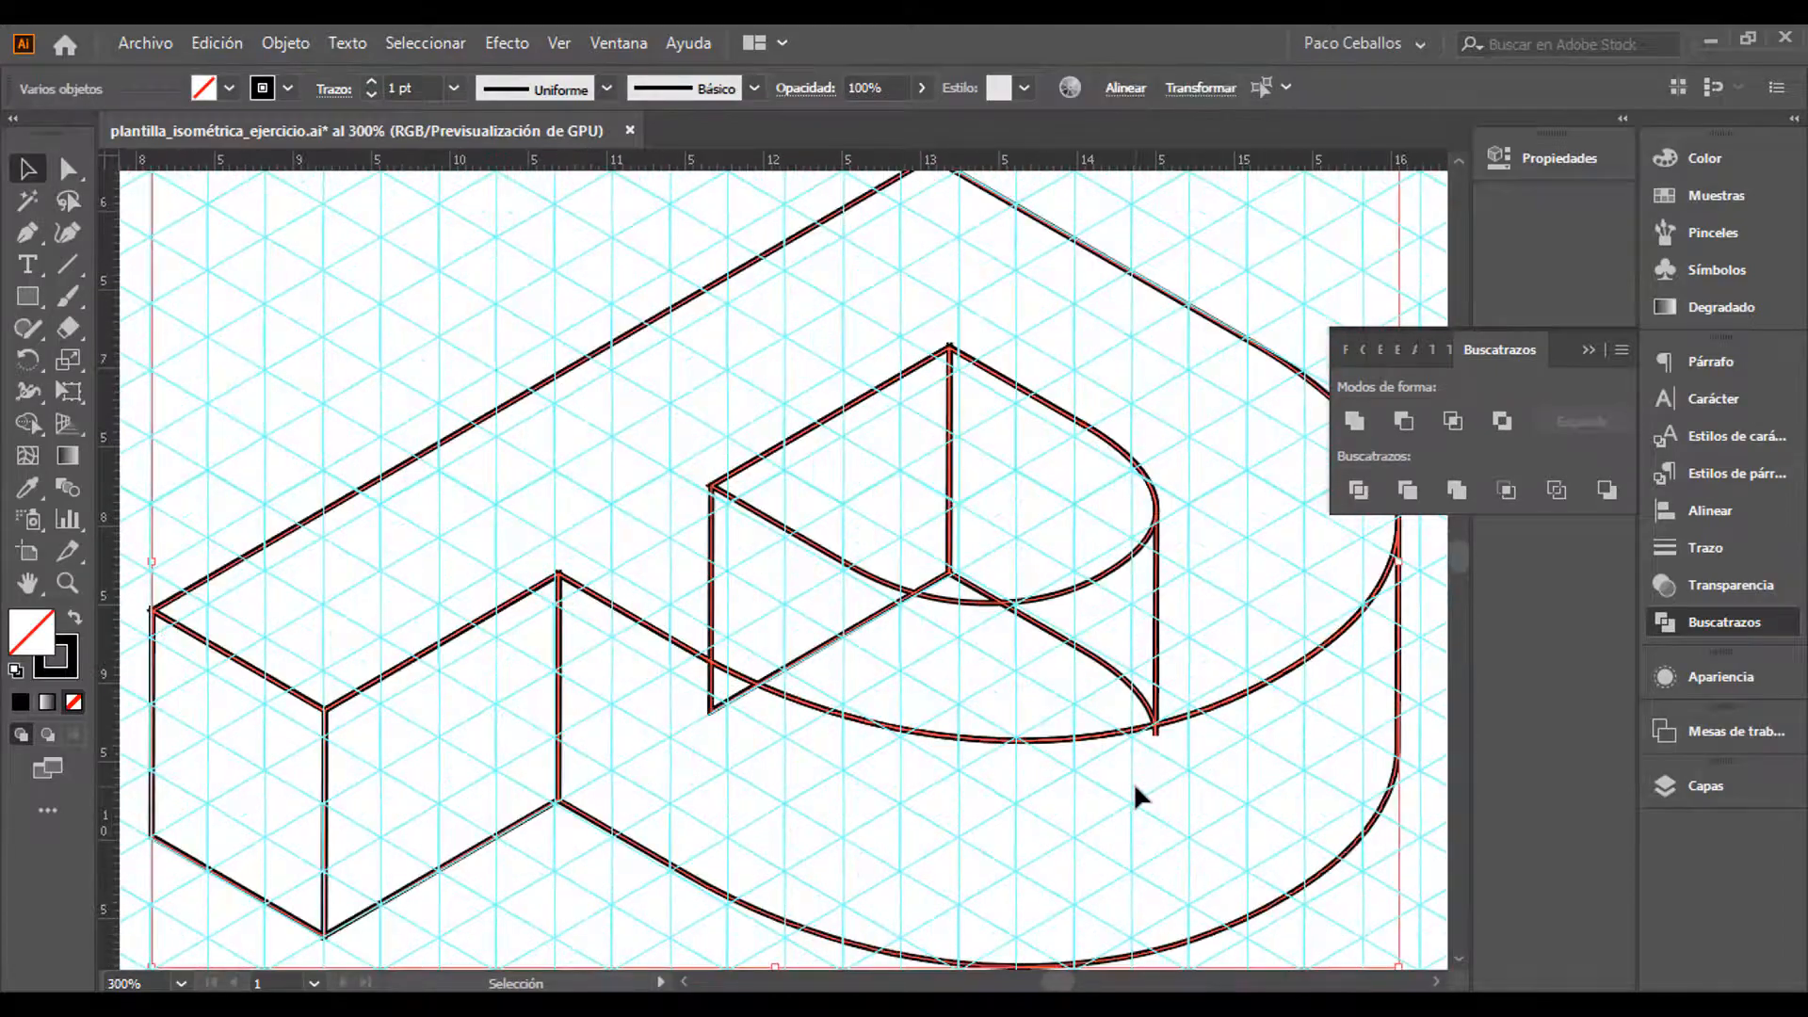
{"action": "key", "text": "ctrl+minus"}
{"action": "left_click", "coordinate": [1202, 231], "text": "shift"}
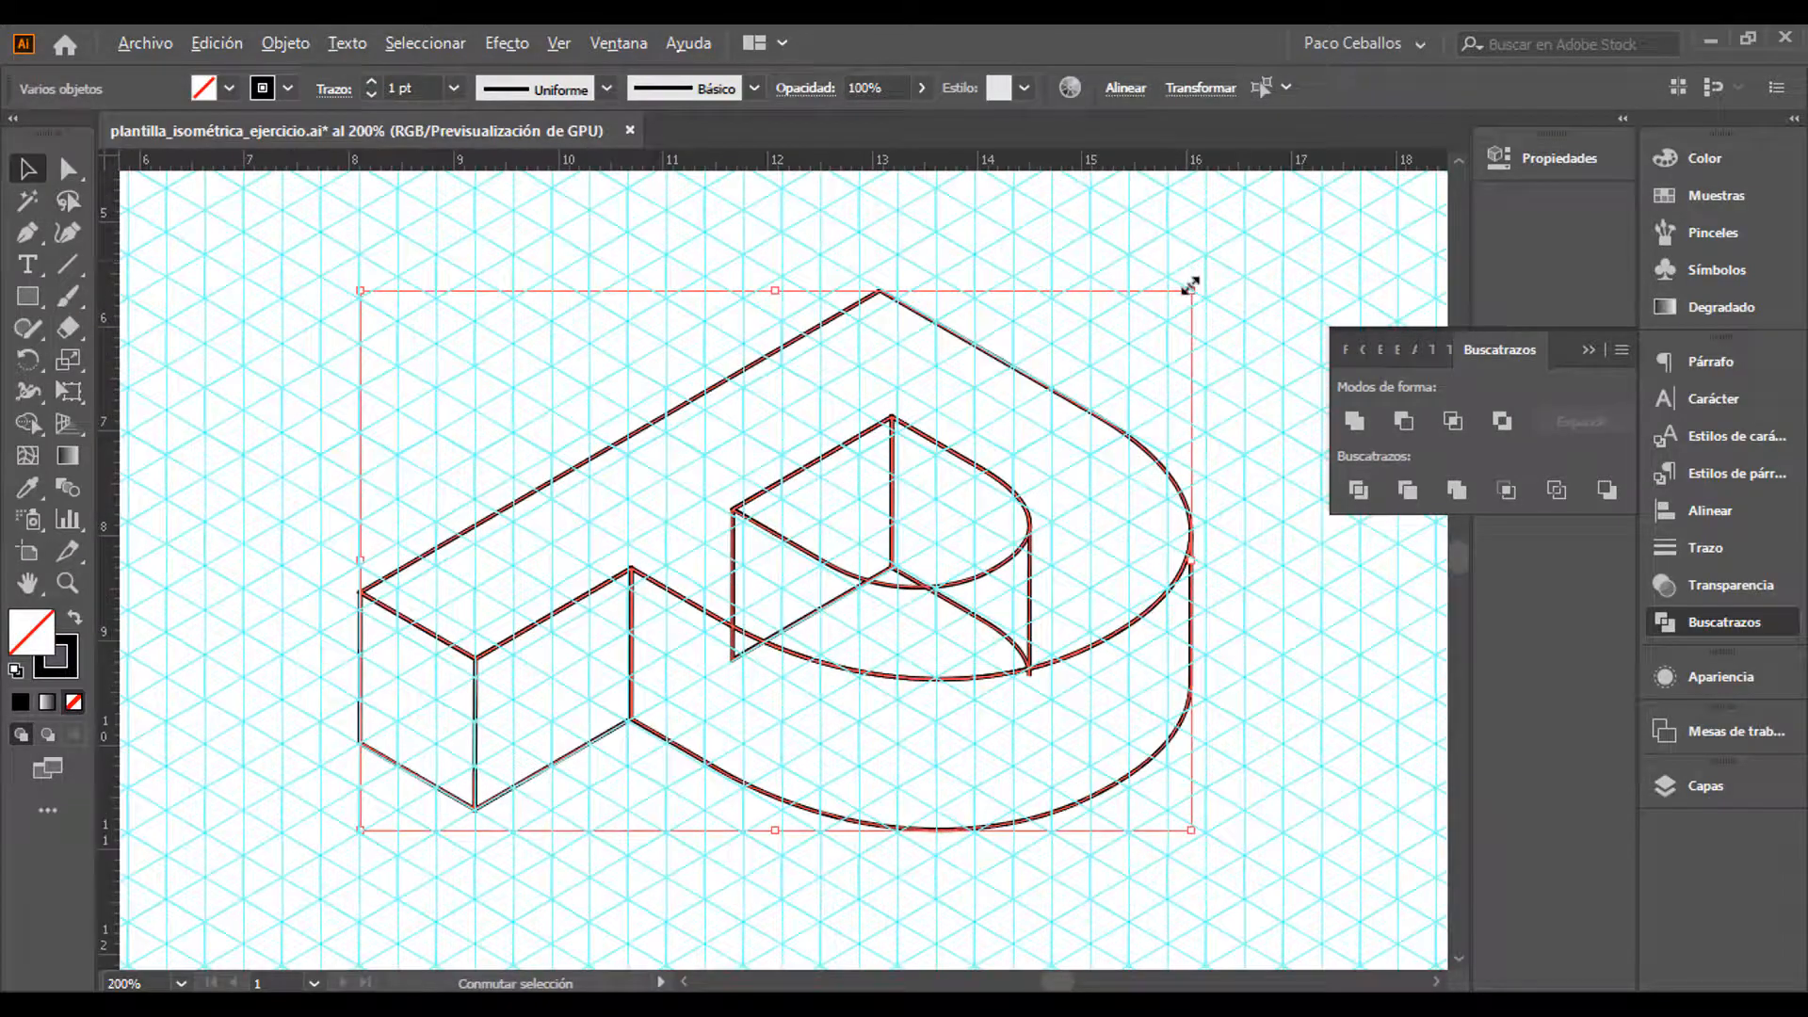
{"action": "left_click_drag", "start_coordinate": [1190, 285], "coordinate": [980, 432]}
{"action": "key", "text": "ctrl+plus"}
{"action": "key", "text": "ctrl+plus"}
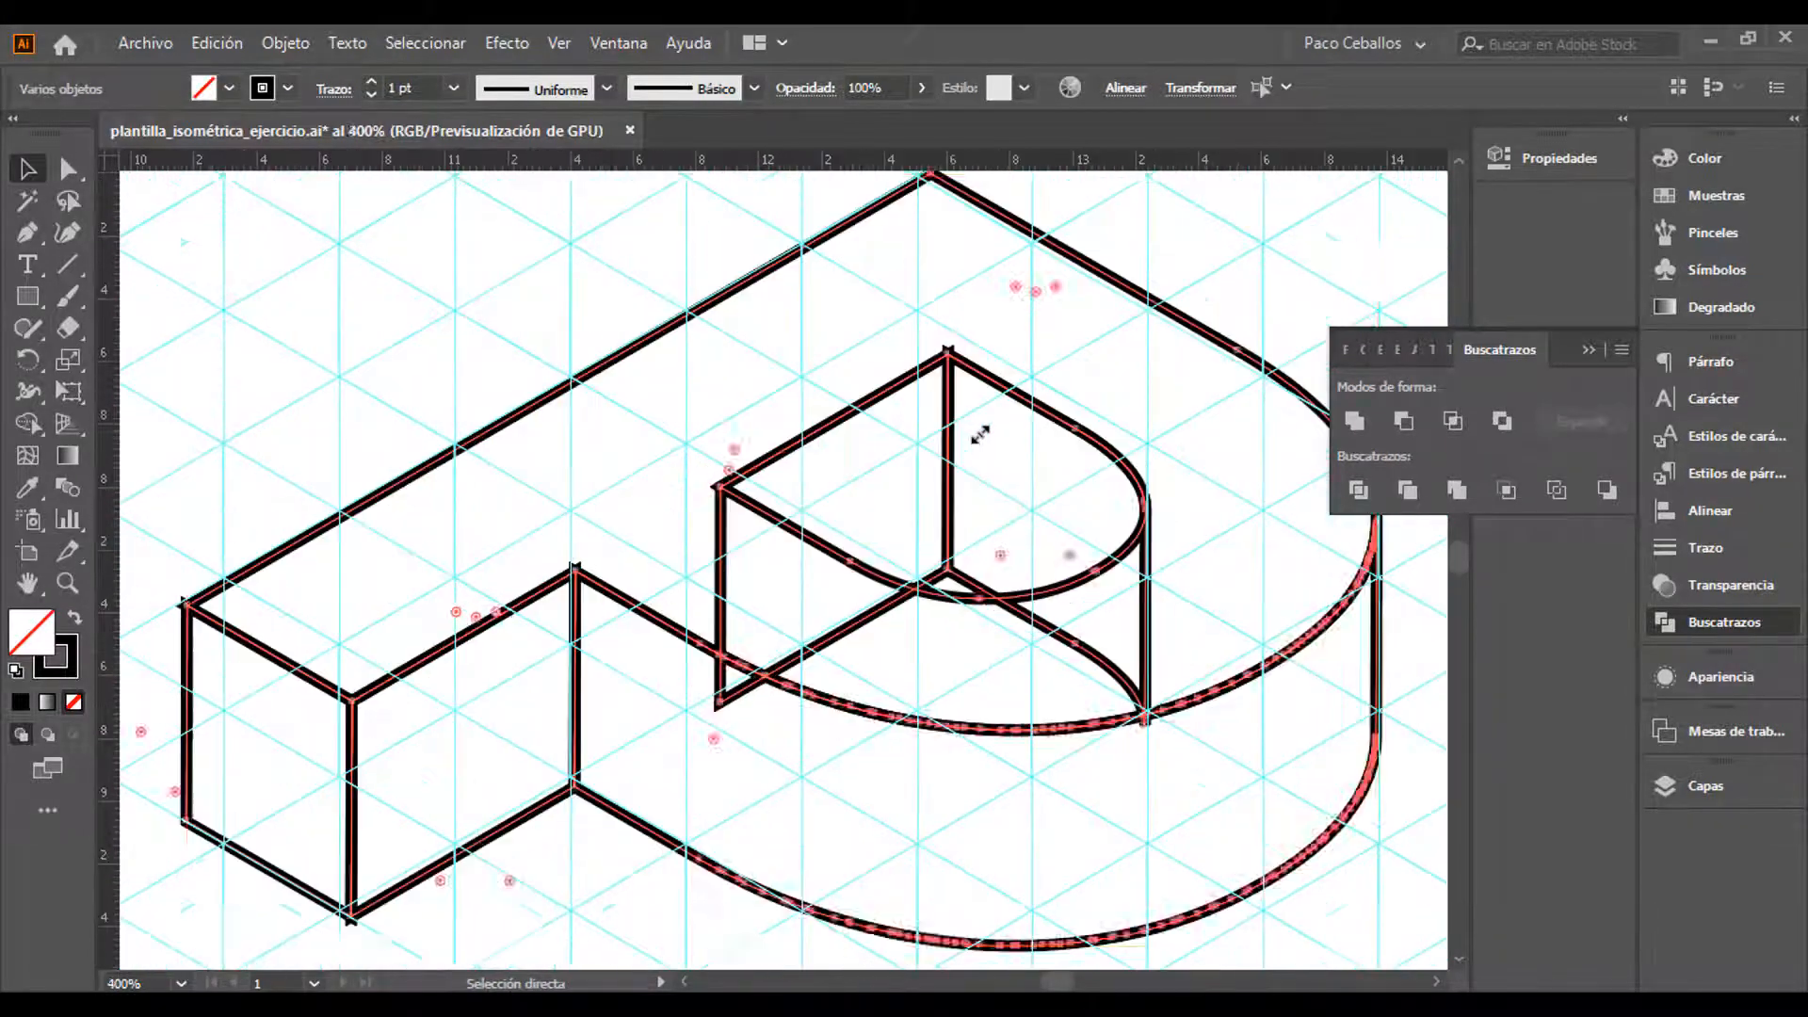
{"action": "left_click_drag", "start_coordinate": [860, 456], "coordinate": [939, 388]}
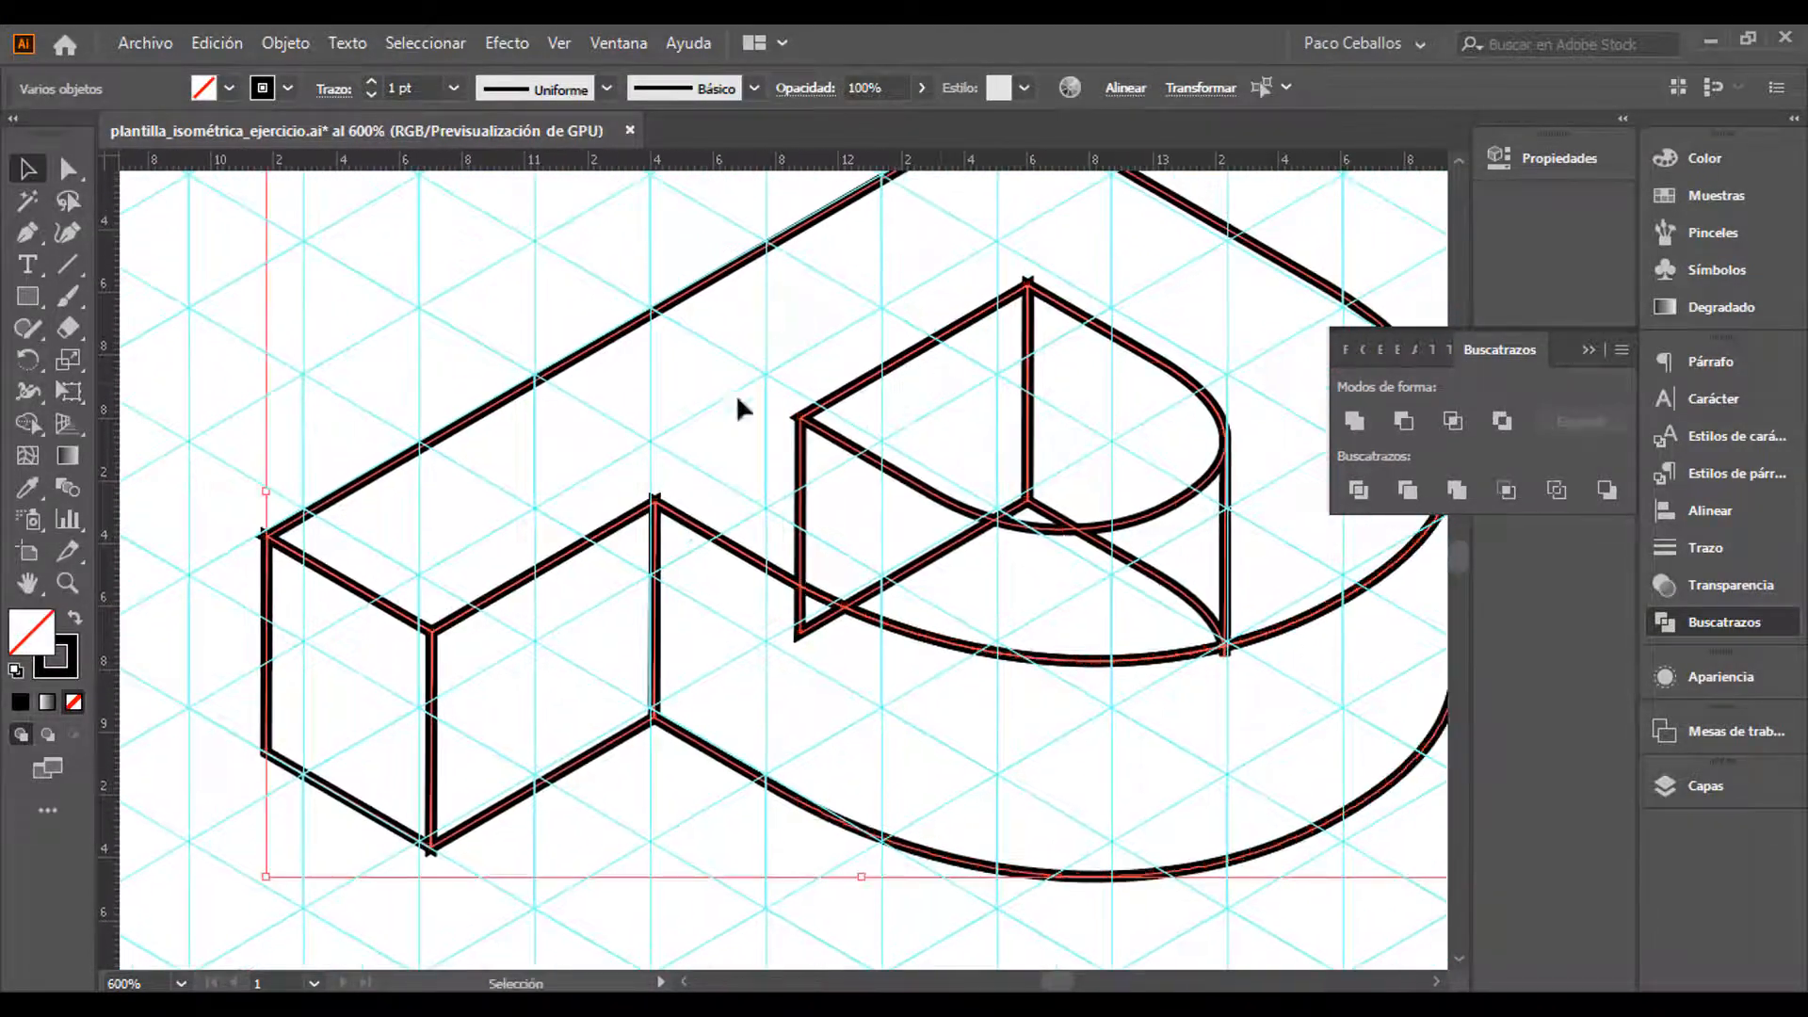
Hide the isometric guides and examine at 1600% how the strokes meet at the corners of the P's stem
{"action": "key", "text": "ctrl+semicolon"}
{"action": "left_click_drag", "start_coordinate": [659, 325], "coordinate": [1031, 340]}
{"action": "key", "text": "ctrl+plus"}
{"action": "key", "text": "ctrl+plus"}
{"action": "key", "text": "ctrl+plus"}
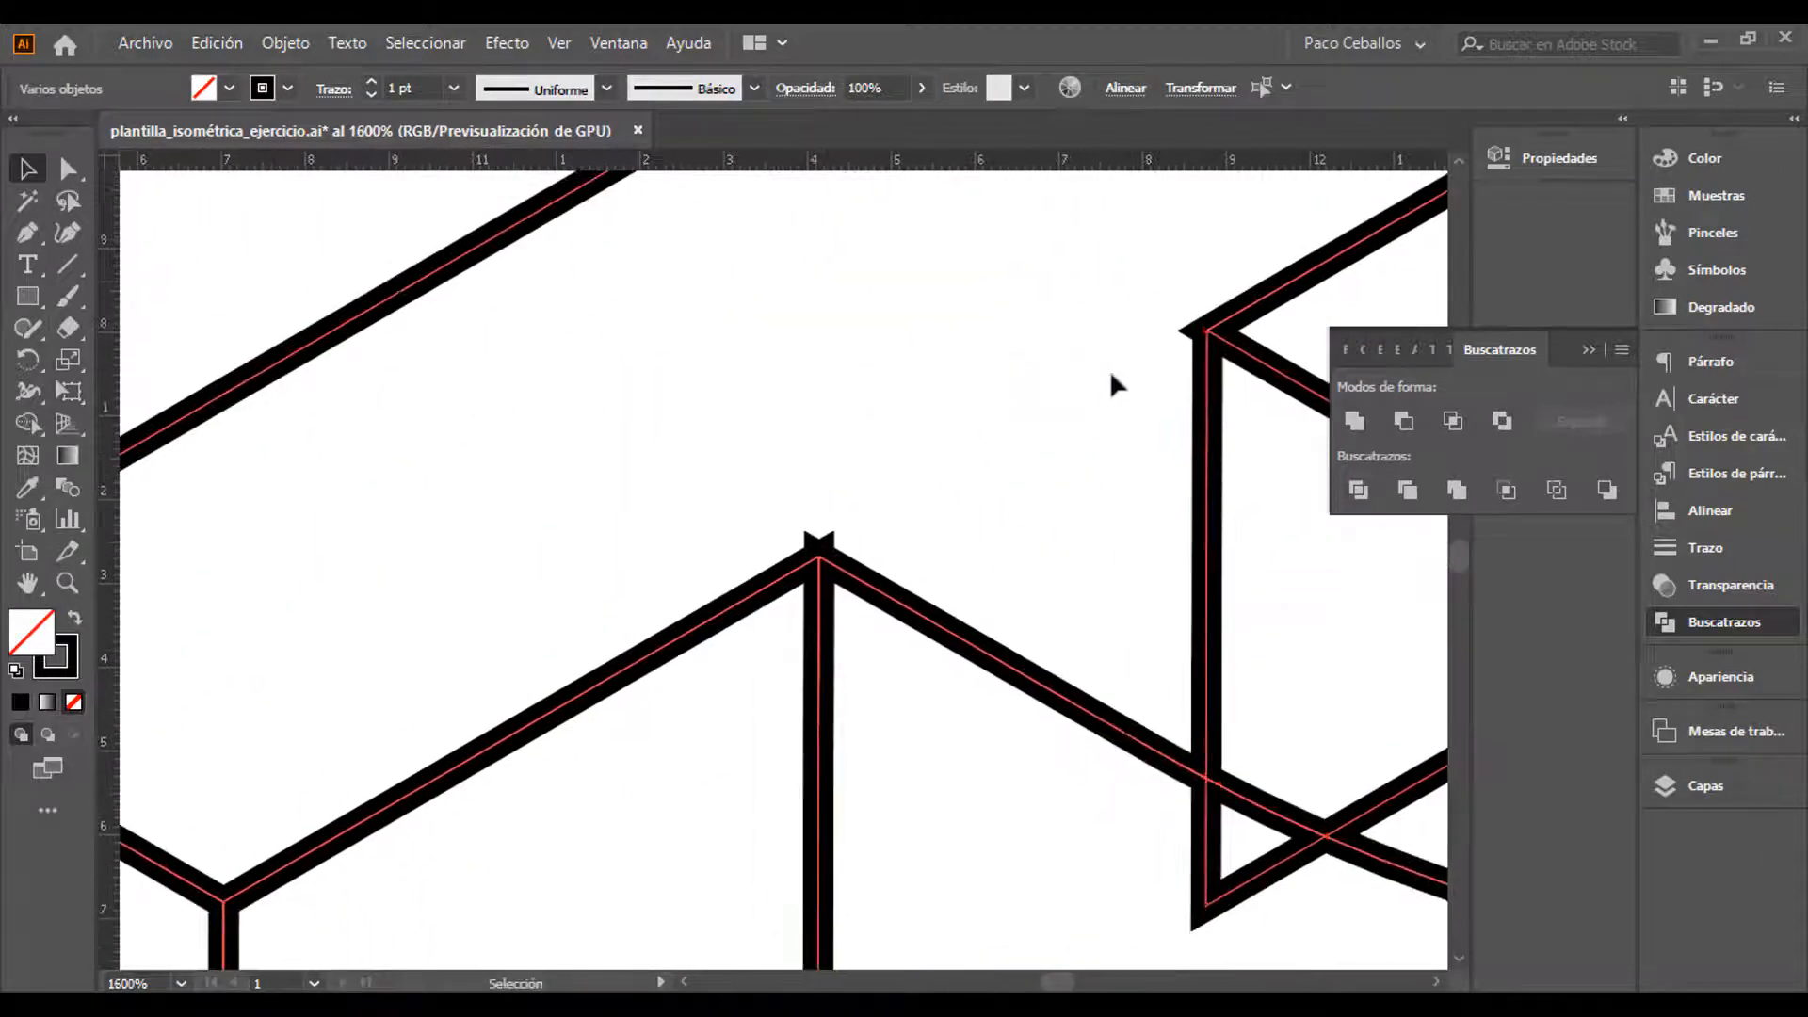
{"action": "left_click_drag", "start_coordinate": [628, 458], "coordinate": [1050, 353]}
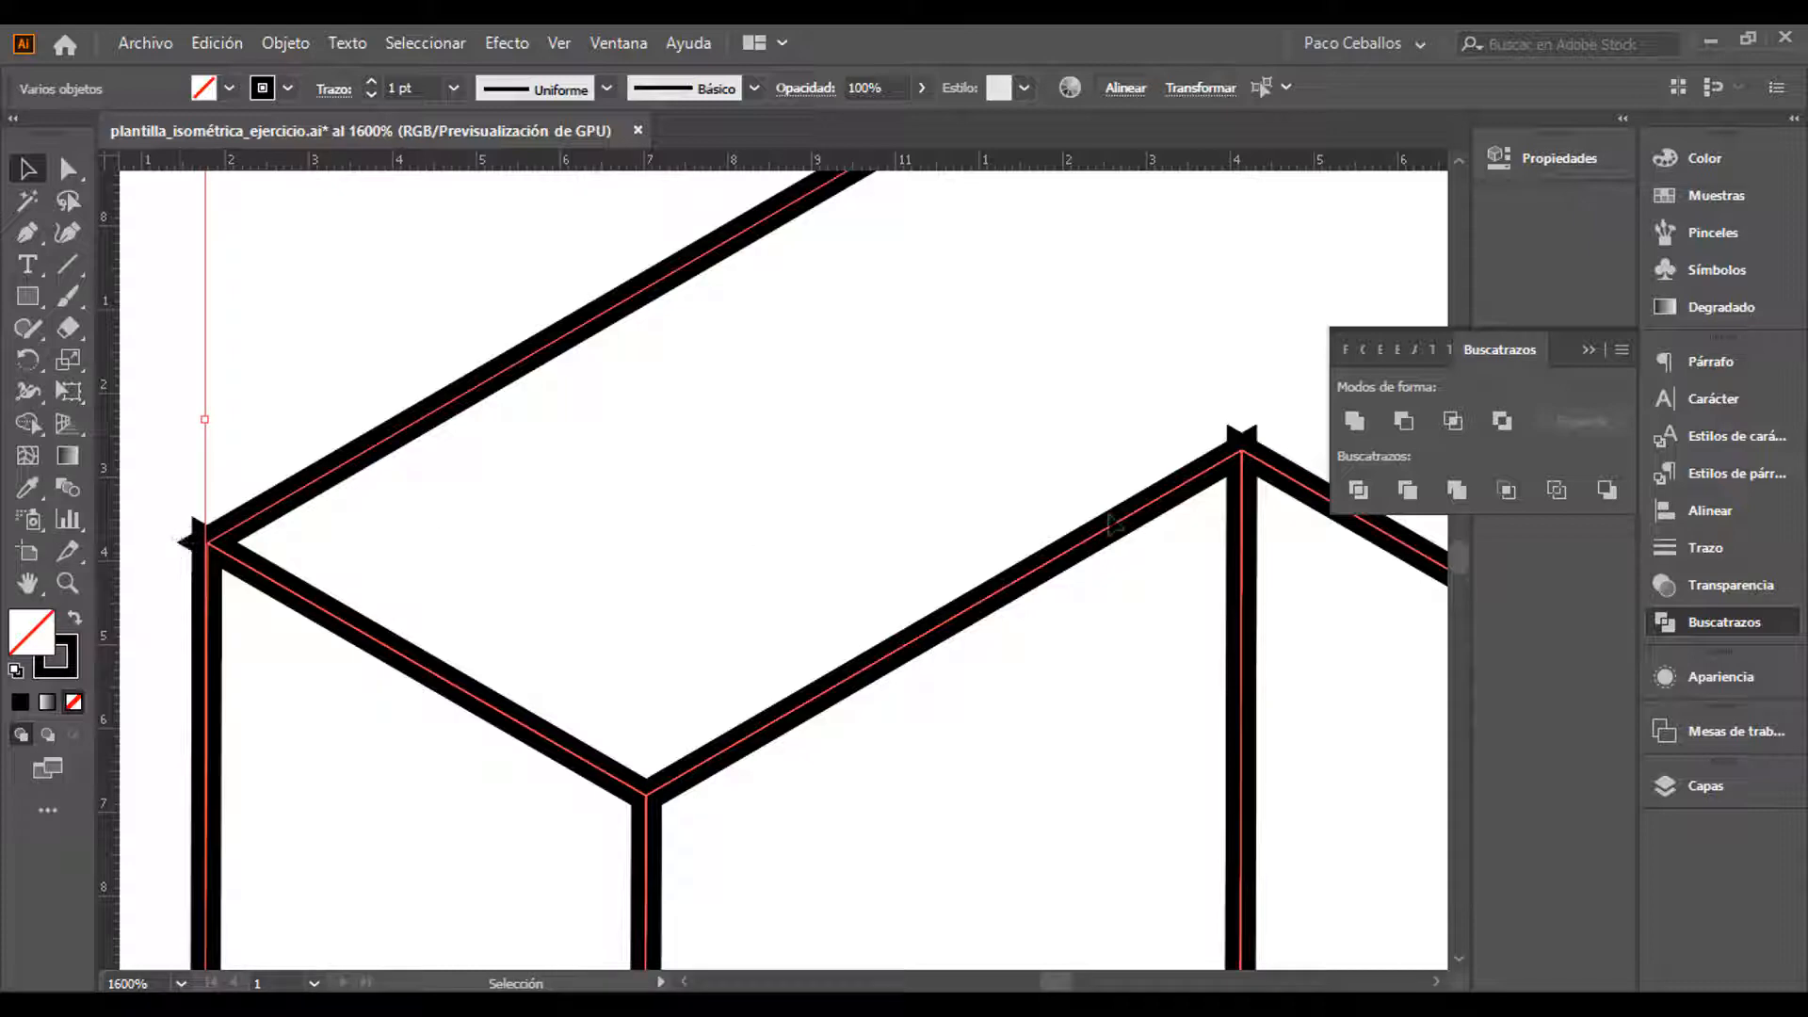
Set the corner join of all the P's strokes to round
{"action": "key", "text": "ctrl+minus"}
{"action": "key", "text": "ctrl+minus"}
{"action": "key", "text": "ctrl+minus"}
{"action": "key", "text": "ctrl+minus"}
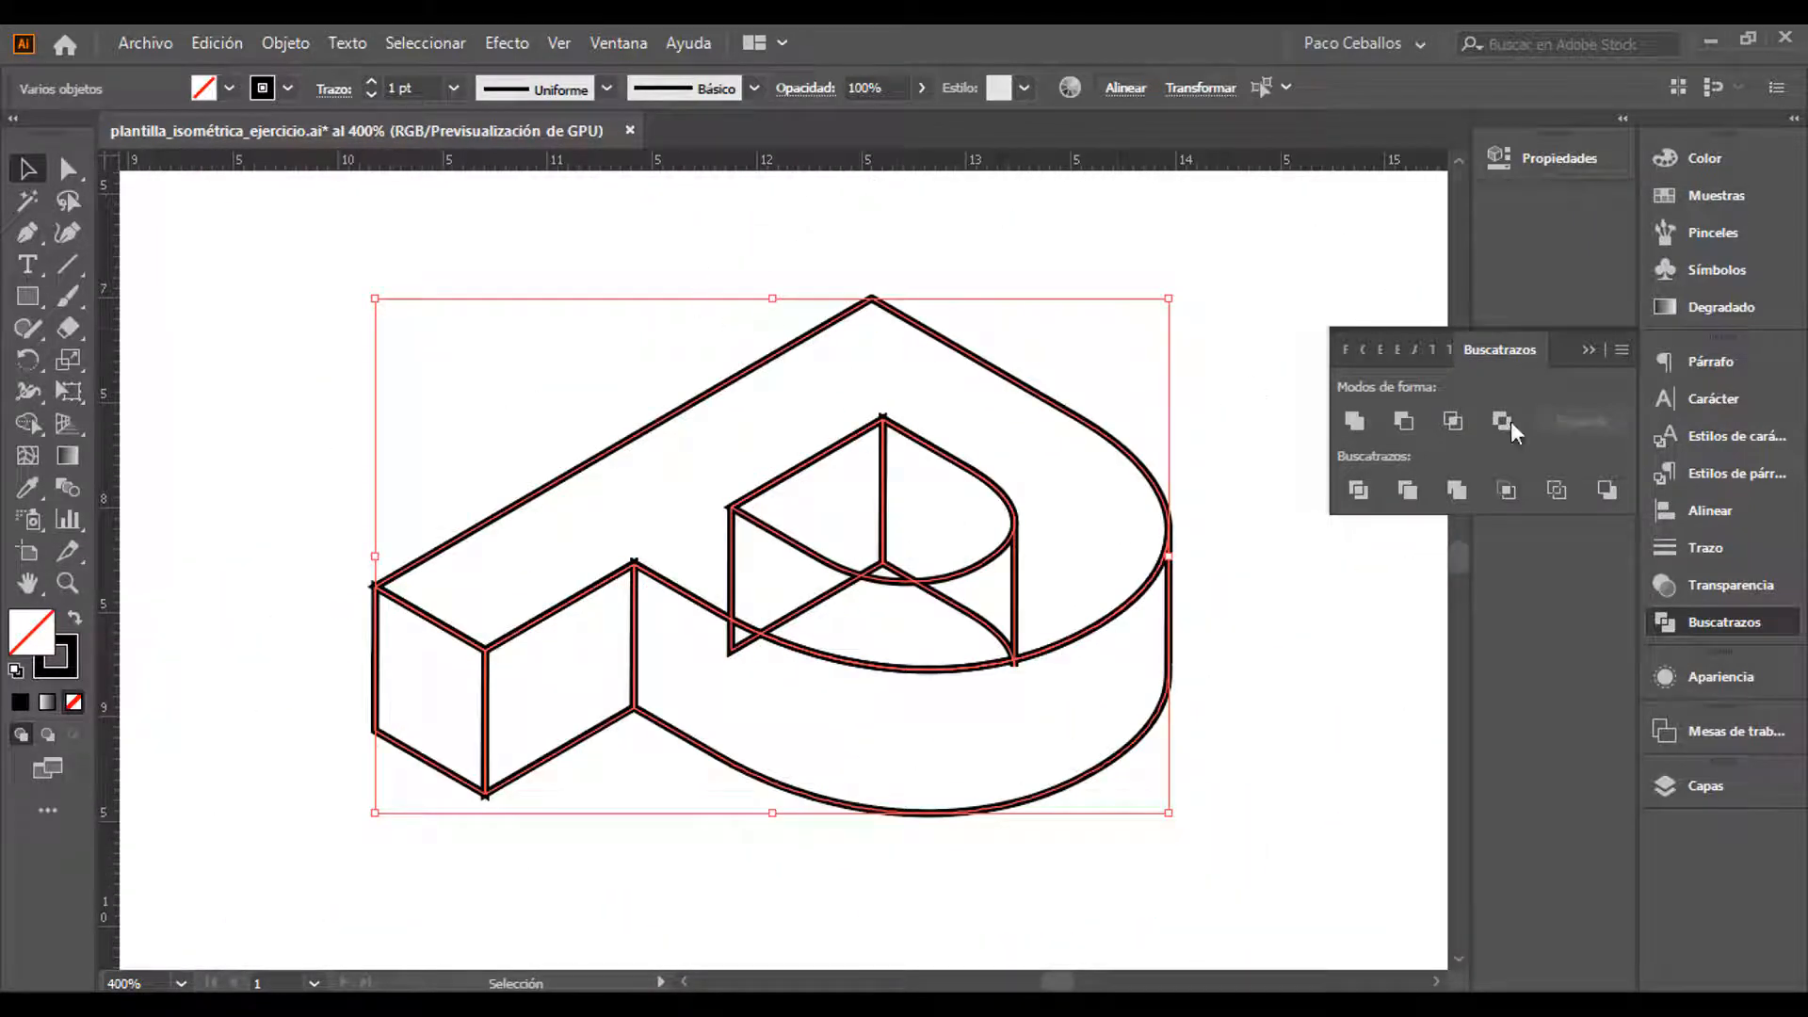
{"action": "left_click", "coordinate": [1592, 349]}
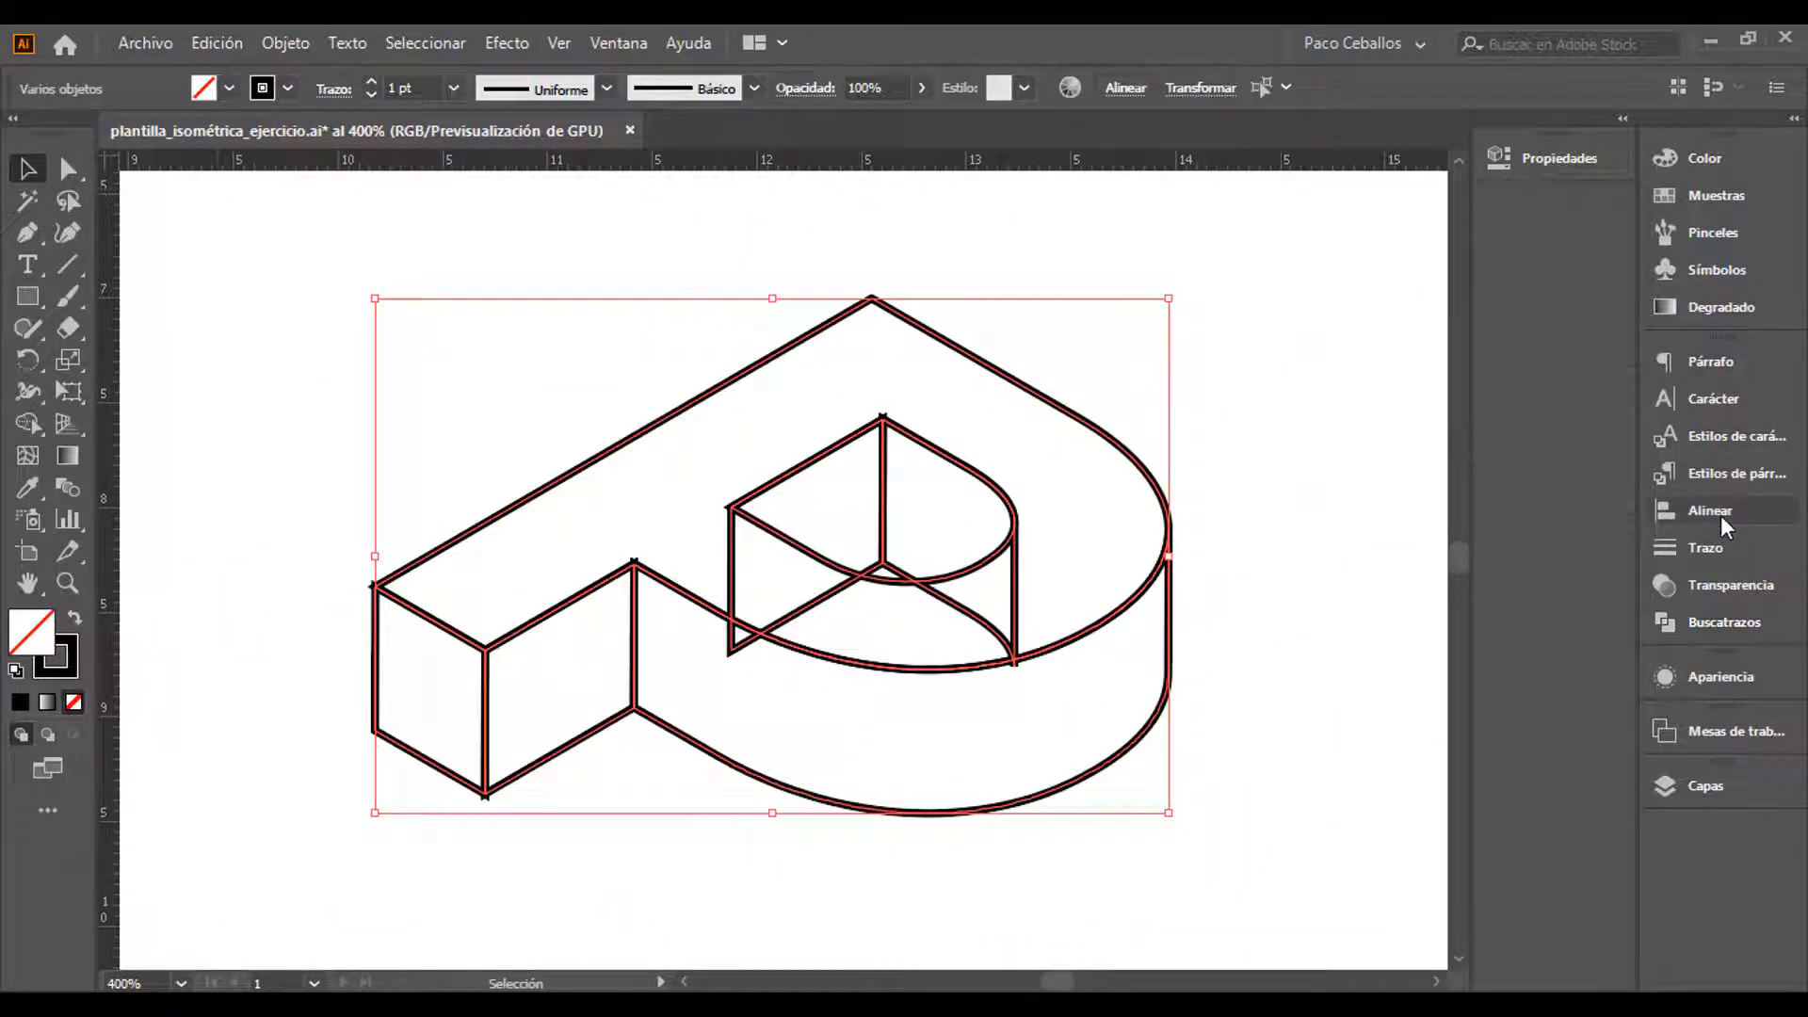
{"action": "left_click", "coordinate": [1707, 547]}
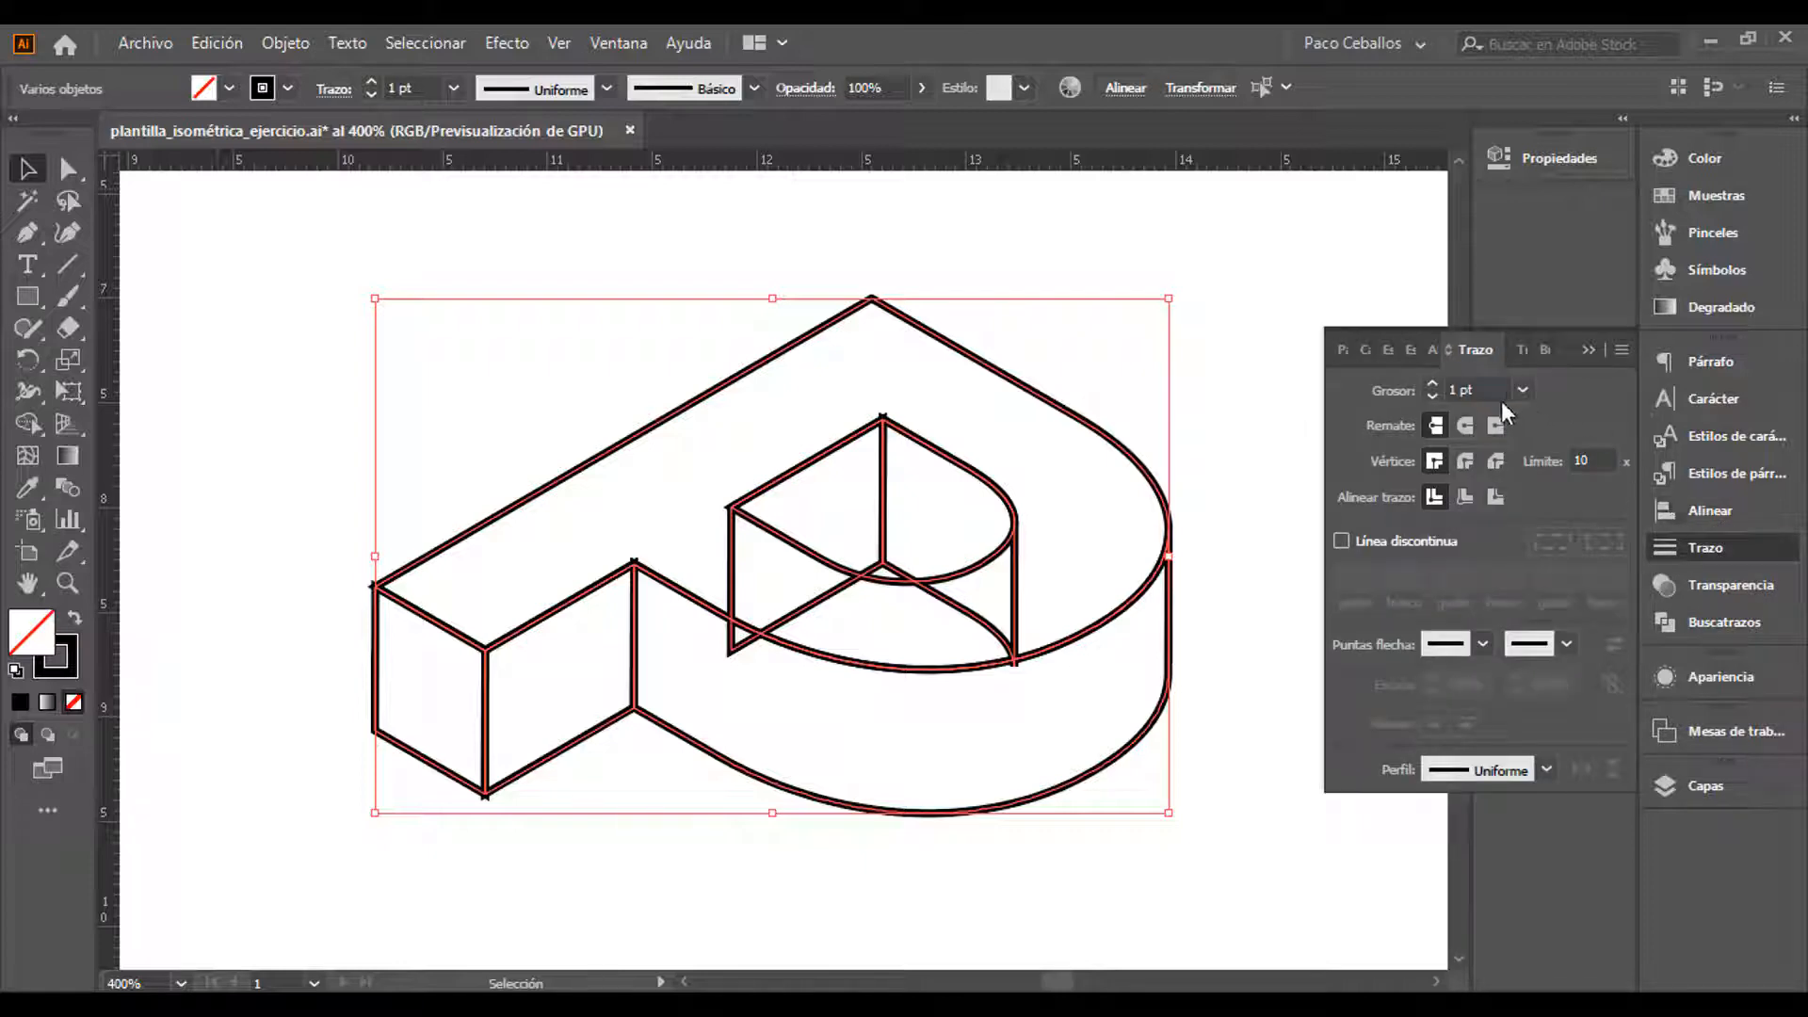
{"action": "left_click", "coordinate": [1462, 463]}
Examine the P's stroke corners at 1600% around the counter and stem, and deselect the artwork
{"action": "key", "text": "ctrl+plus"}
{"action": "key", "text": "ctrl+plus"}
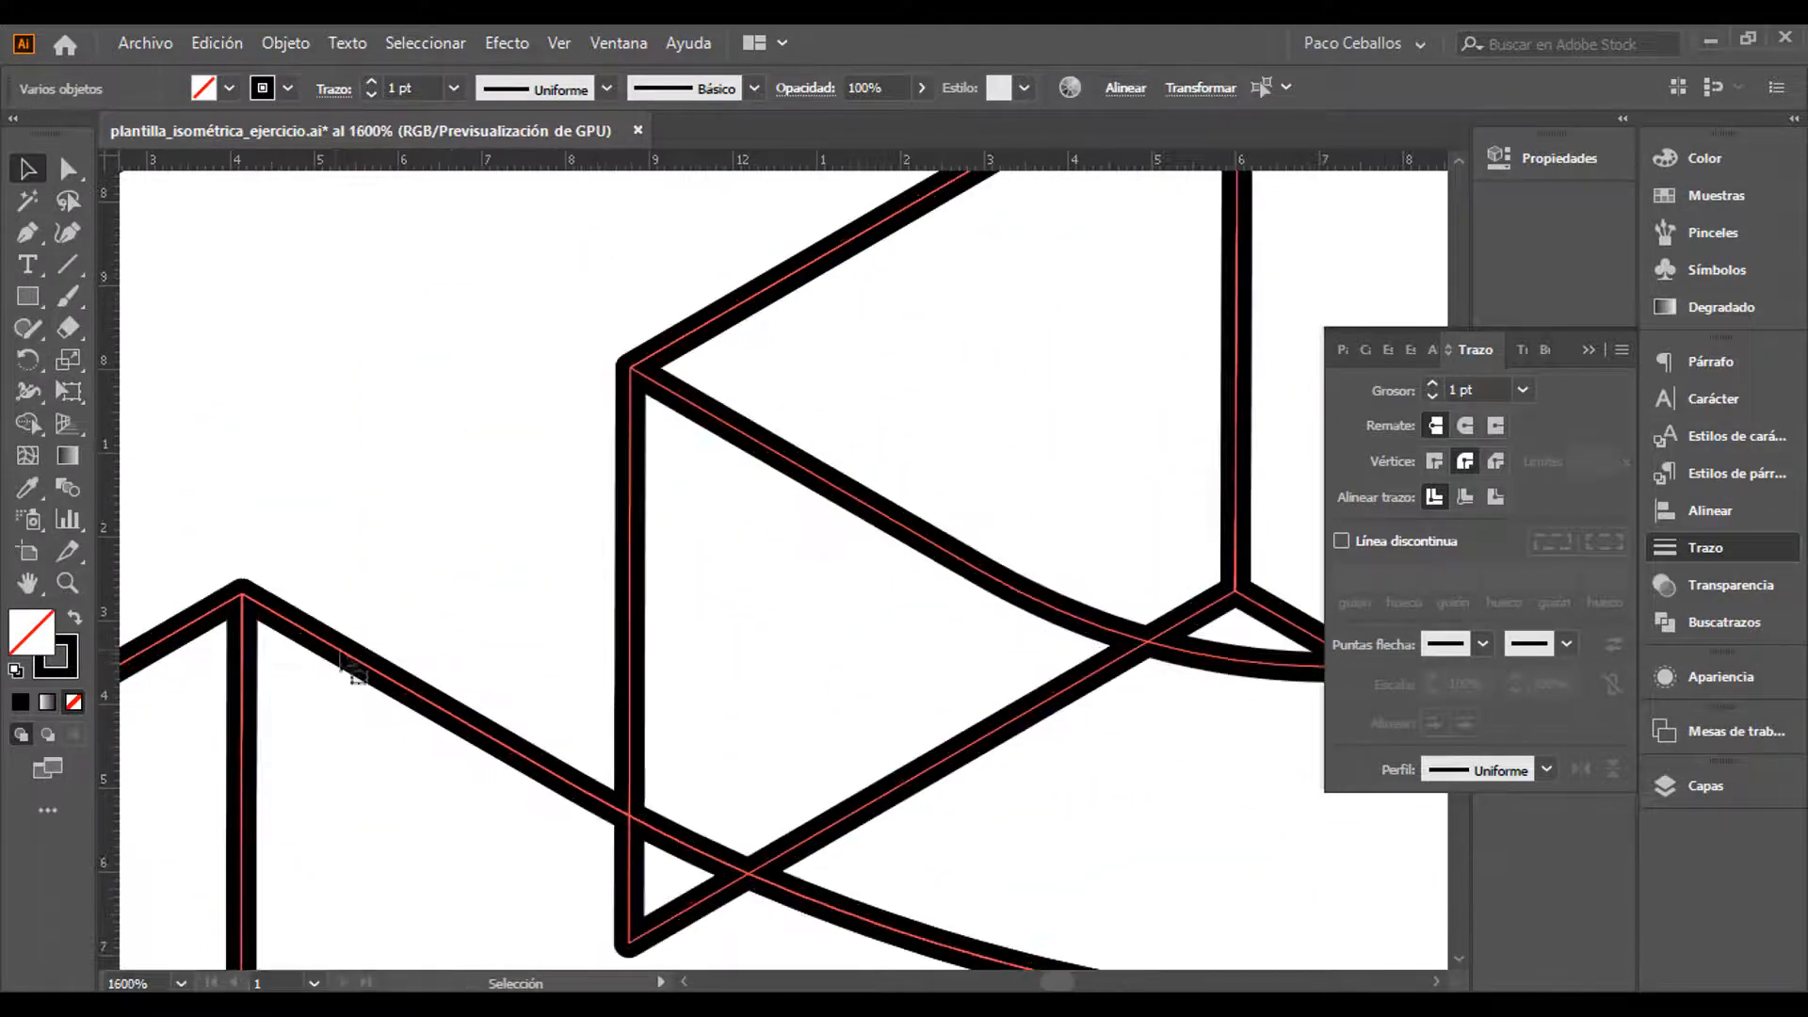
{"action": "left_click_drag", "start_coordinate": [505, 438], "coordinate": [1121, 367]}
{"action": "left_click_drag", "start_coordinate": [573, 500], "coordinate": [982, 523]}
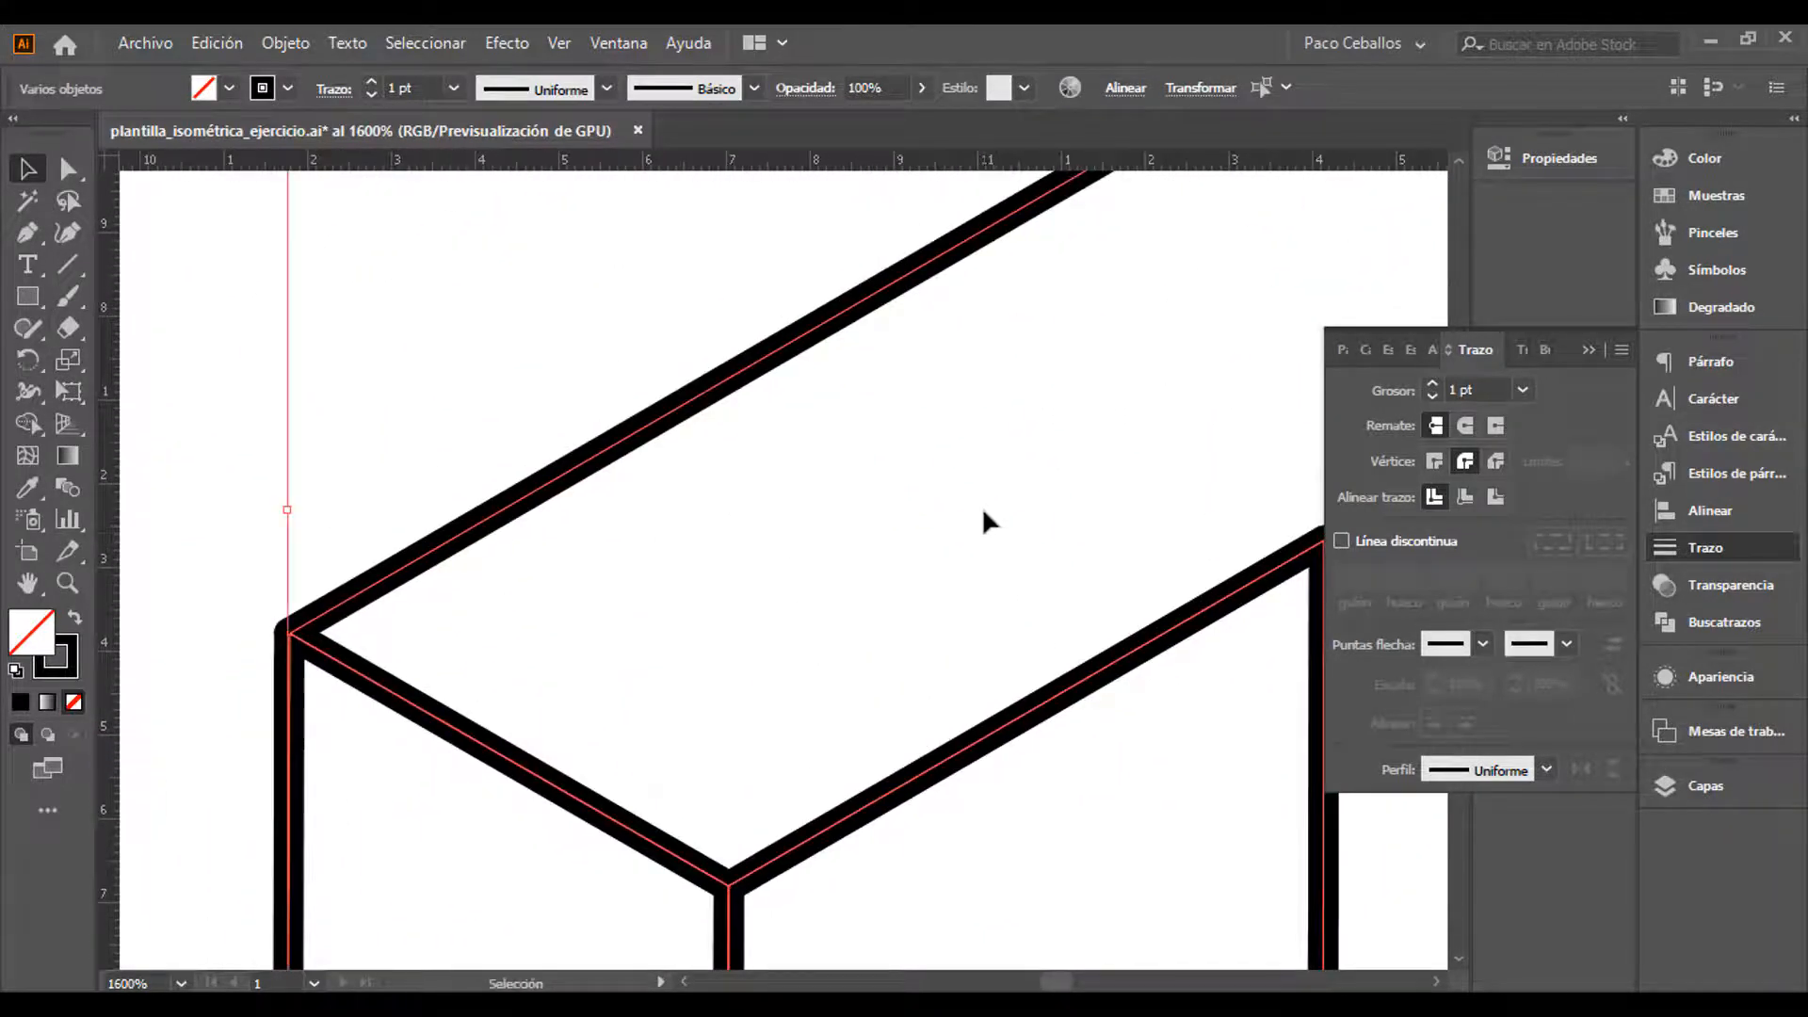
{"action": "key", "text": "ctrl+minus"}
{"action": "key", "text": "ctrl+minus"}
{"action": "key", "text": "ctrl+minus"}
{"action": "key", "text": "ctrl+minus"}
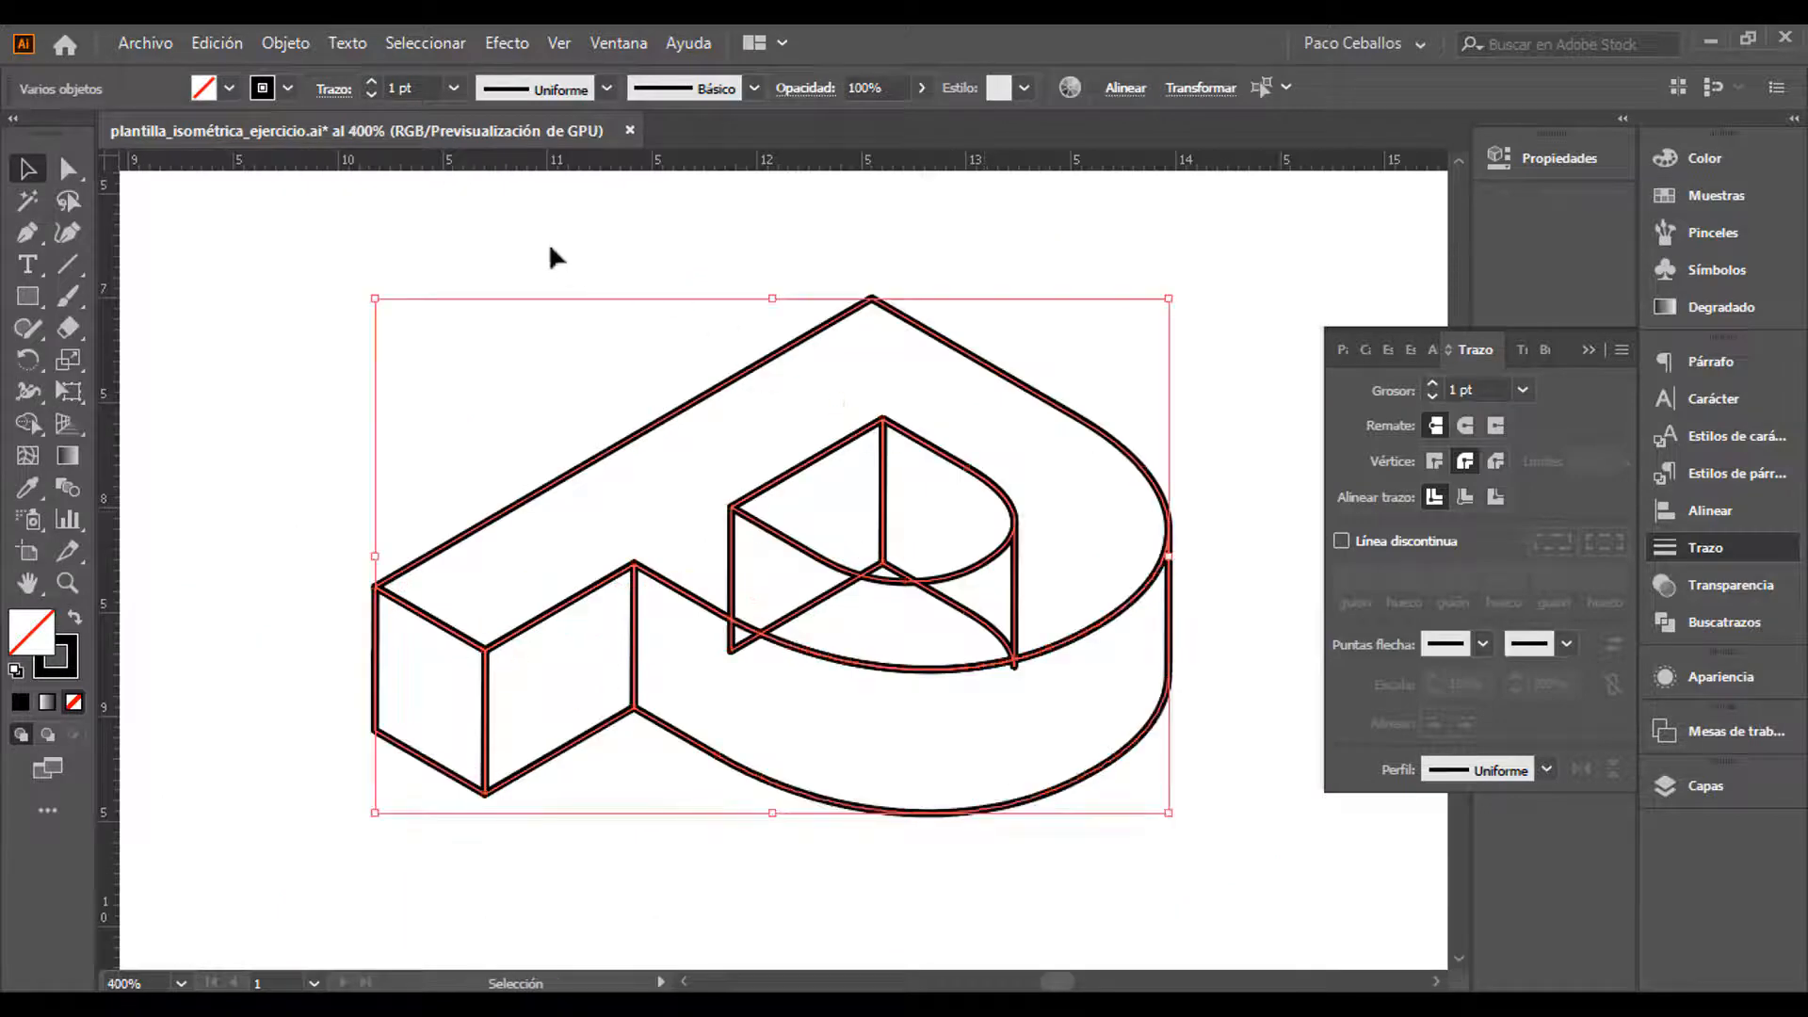
{"action": "left_click", "coordinate": [548, 241]}
{"action": "left_click_drag", "start_coordinate": [646, 303], "coordinate": [597, 283]}
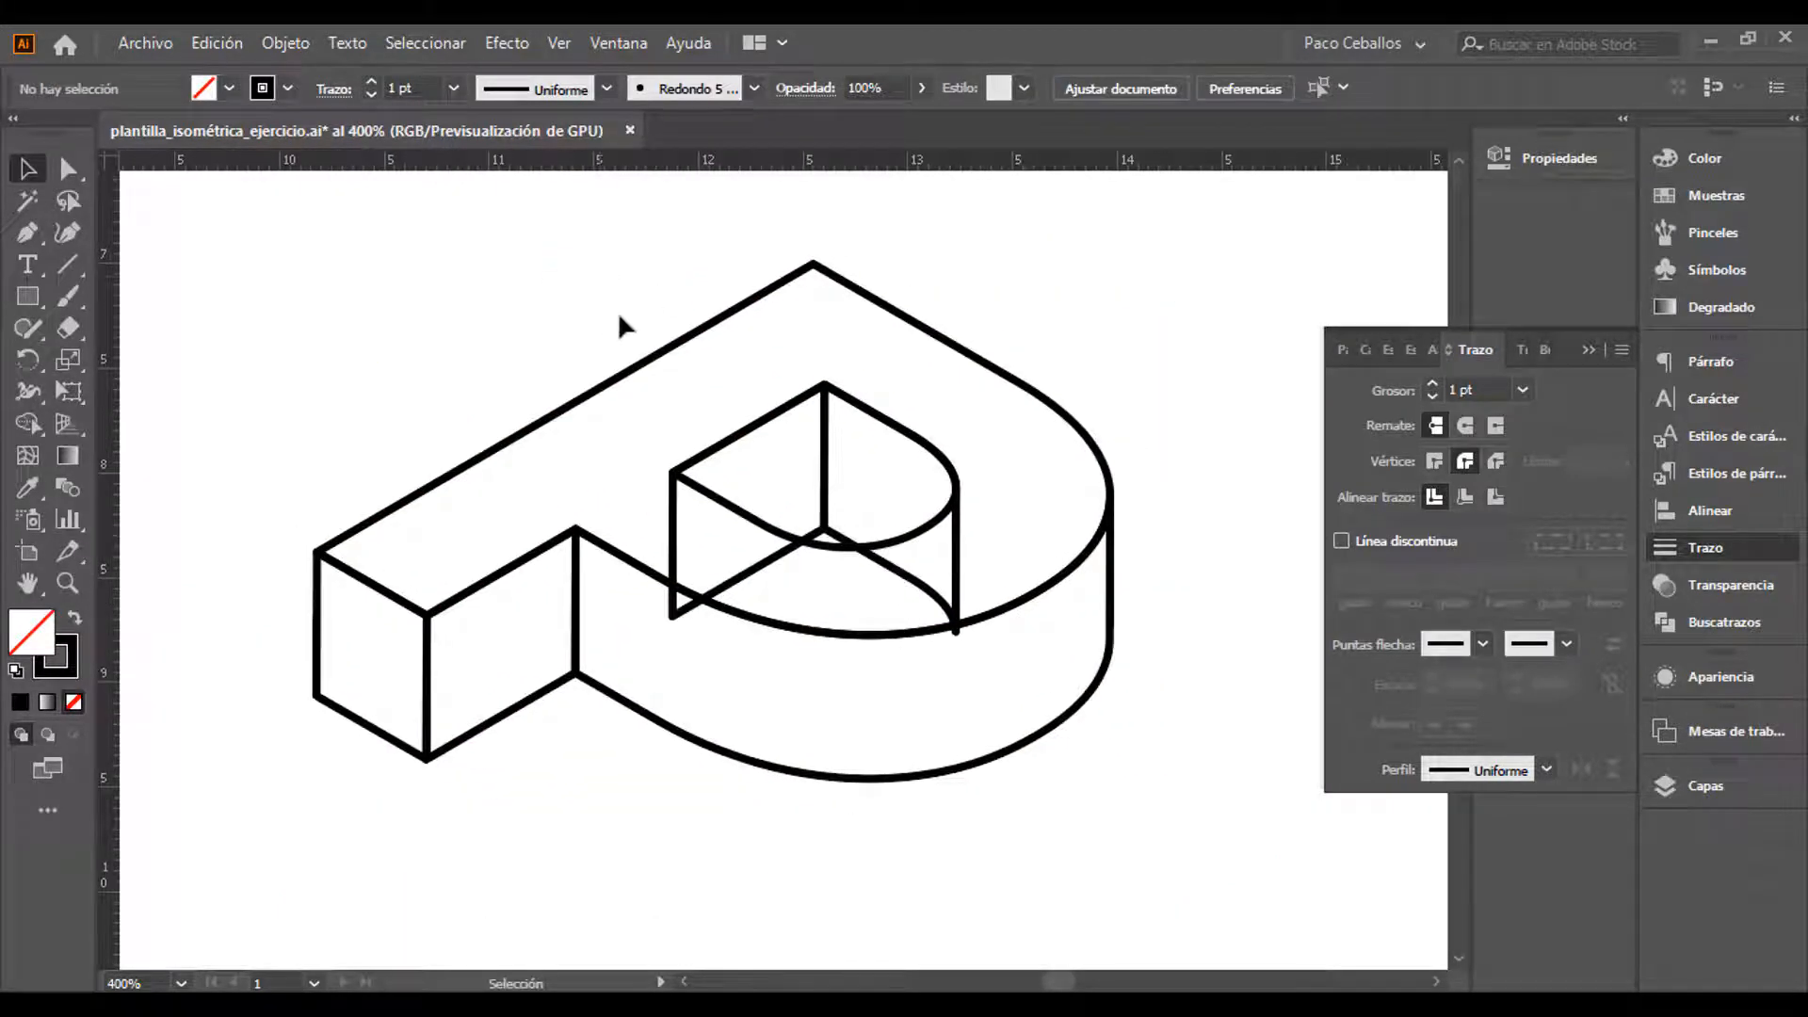
Show the isometric guides over the P and compare its edges with the grid
{"action": "key", "text": "ctrl+minus"}
{"action": "key", "text": "ctrl+semicolon"}
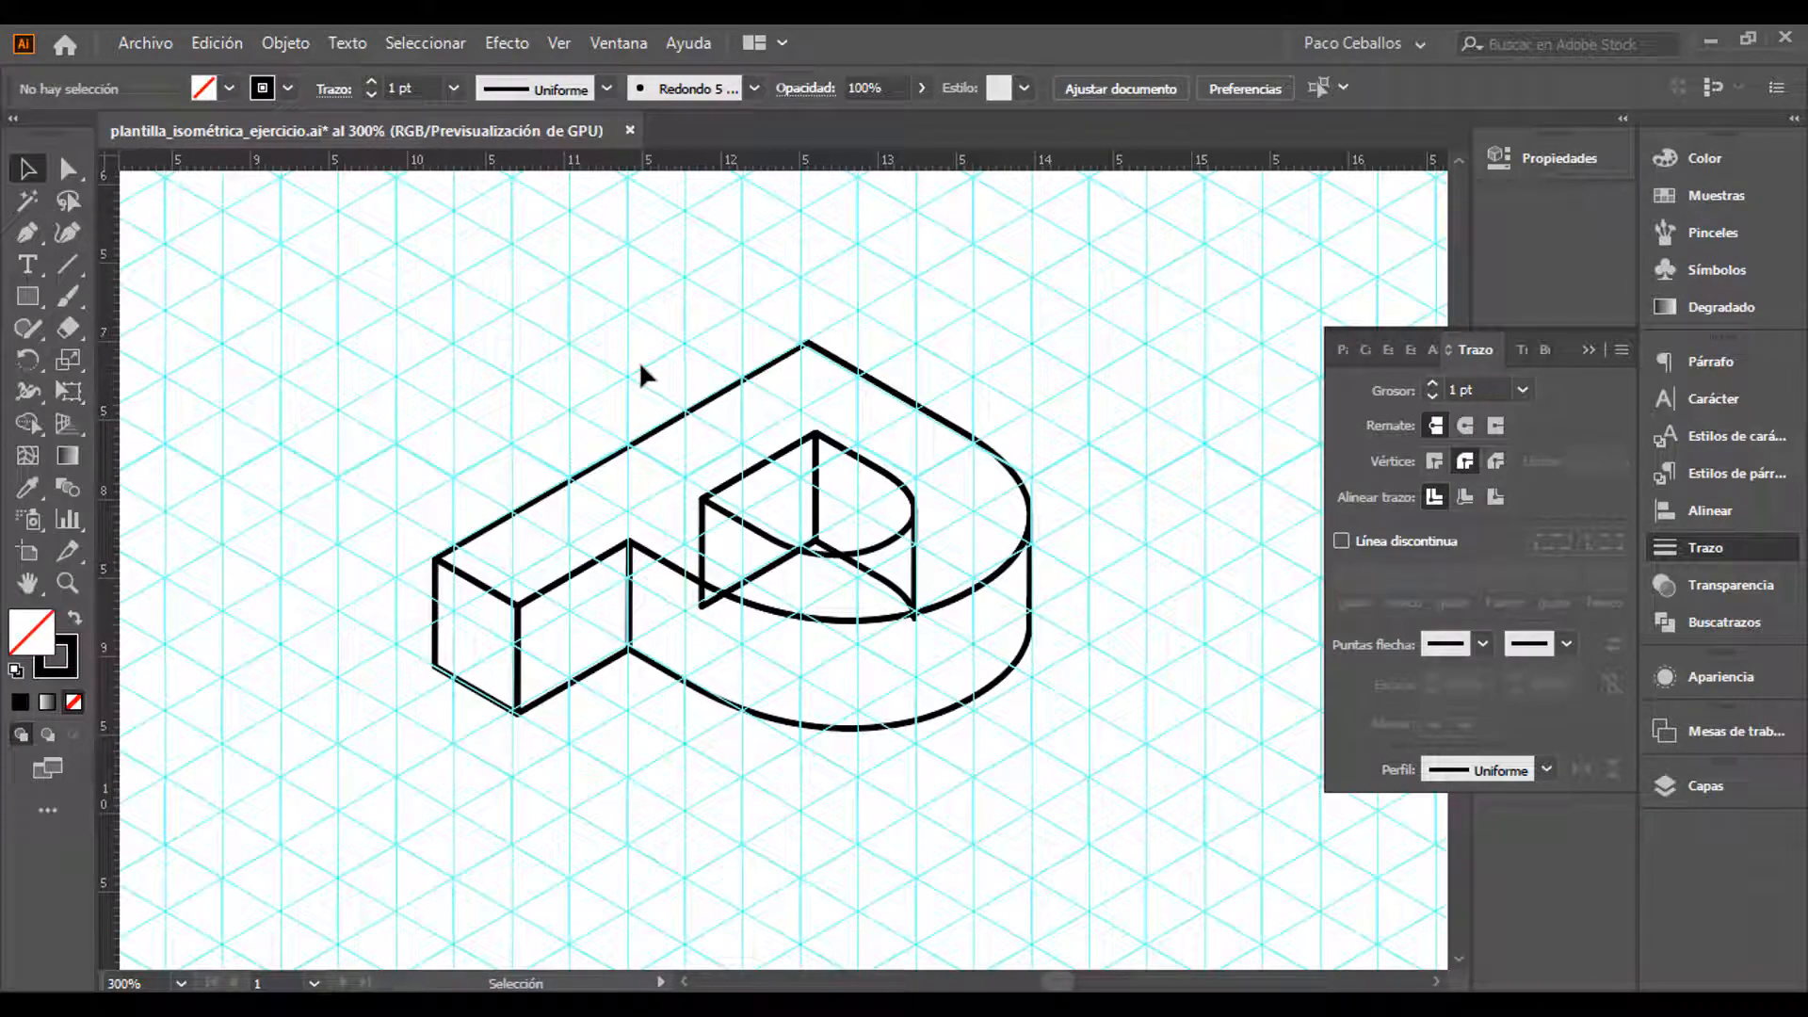
{"action": "key", "text": "ctrl+plus"}
{"action": "key", "text": "ctrl+plus"}
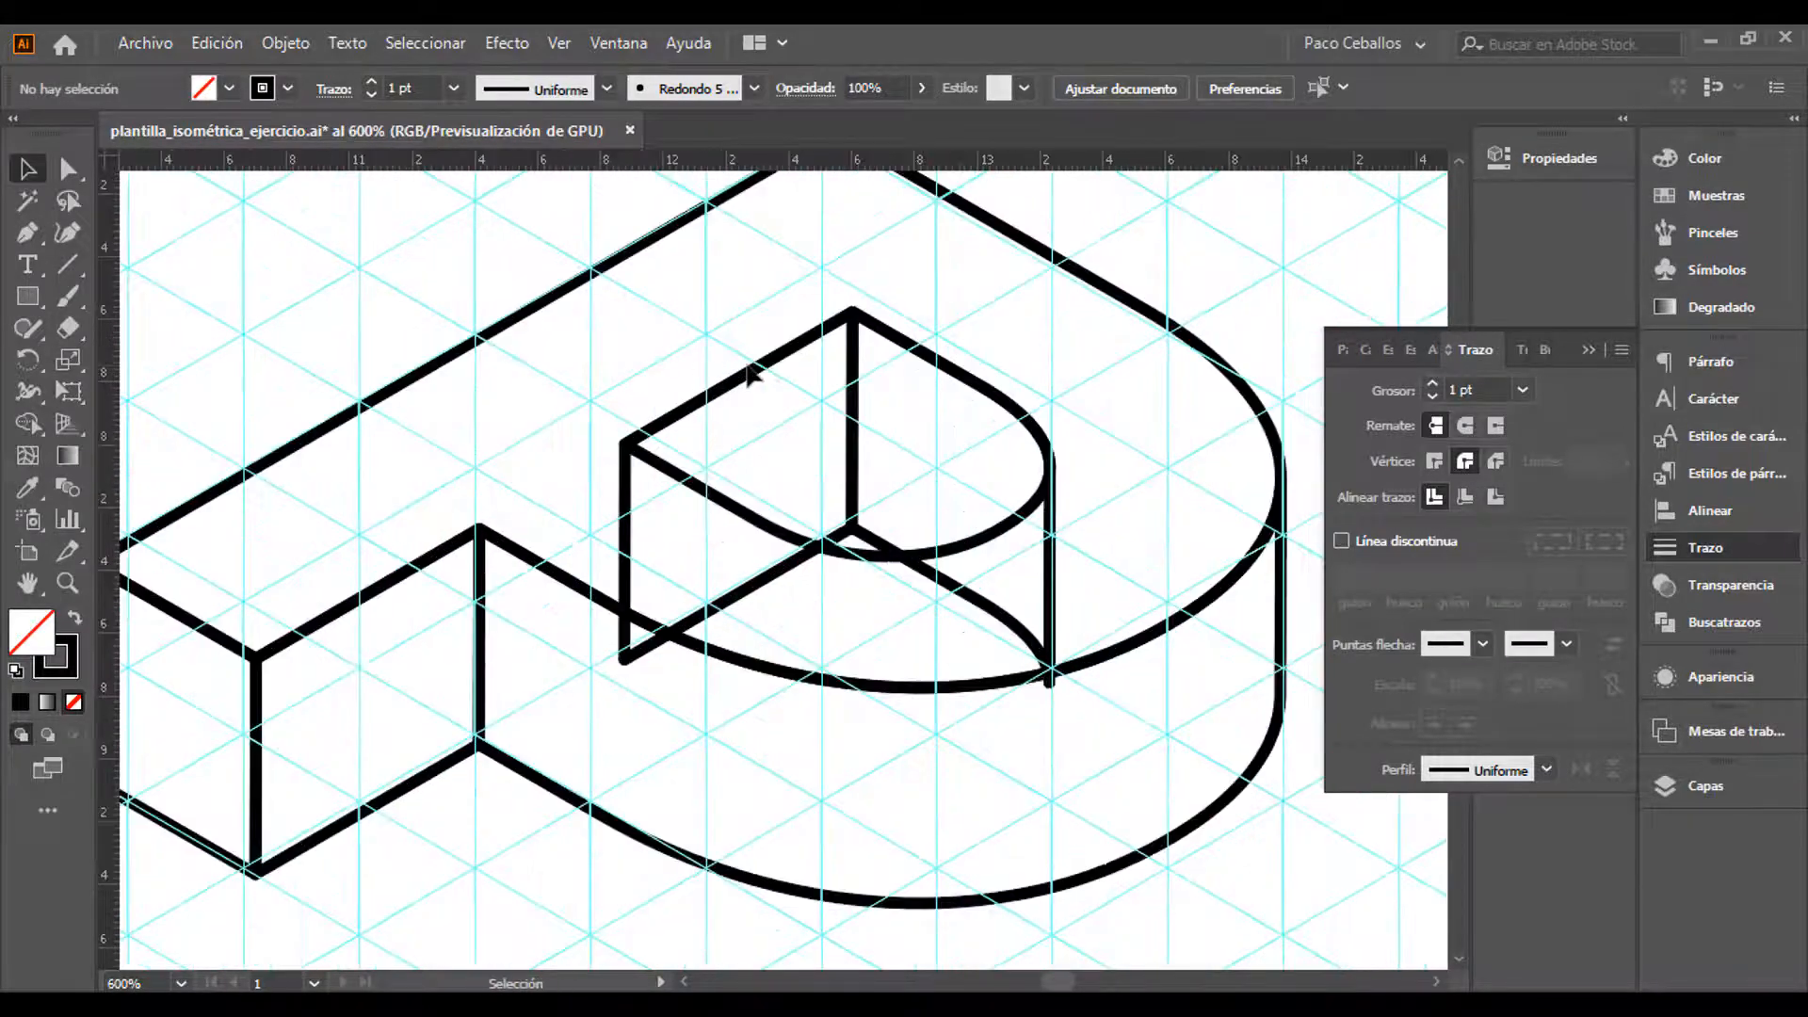
{"action": "scroll", "coordinate": [749, 365], "scroll_direction": "up", "scroll_amount": 1}
{"action": "key", "text": "ctrl+minus"}
{"action": "key", "text": "ctrl+minus"}
Set the stroke weight of the group containing the P's top face and stem faces to 0.5 pt
{"action": "key", "text": "ctrl+a"}
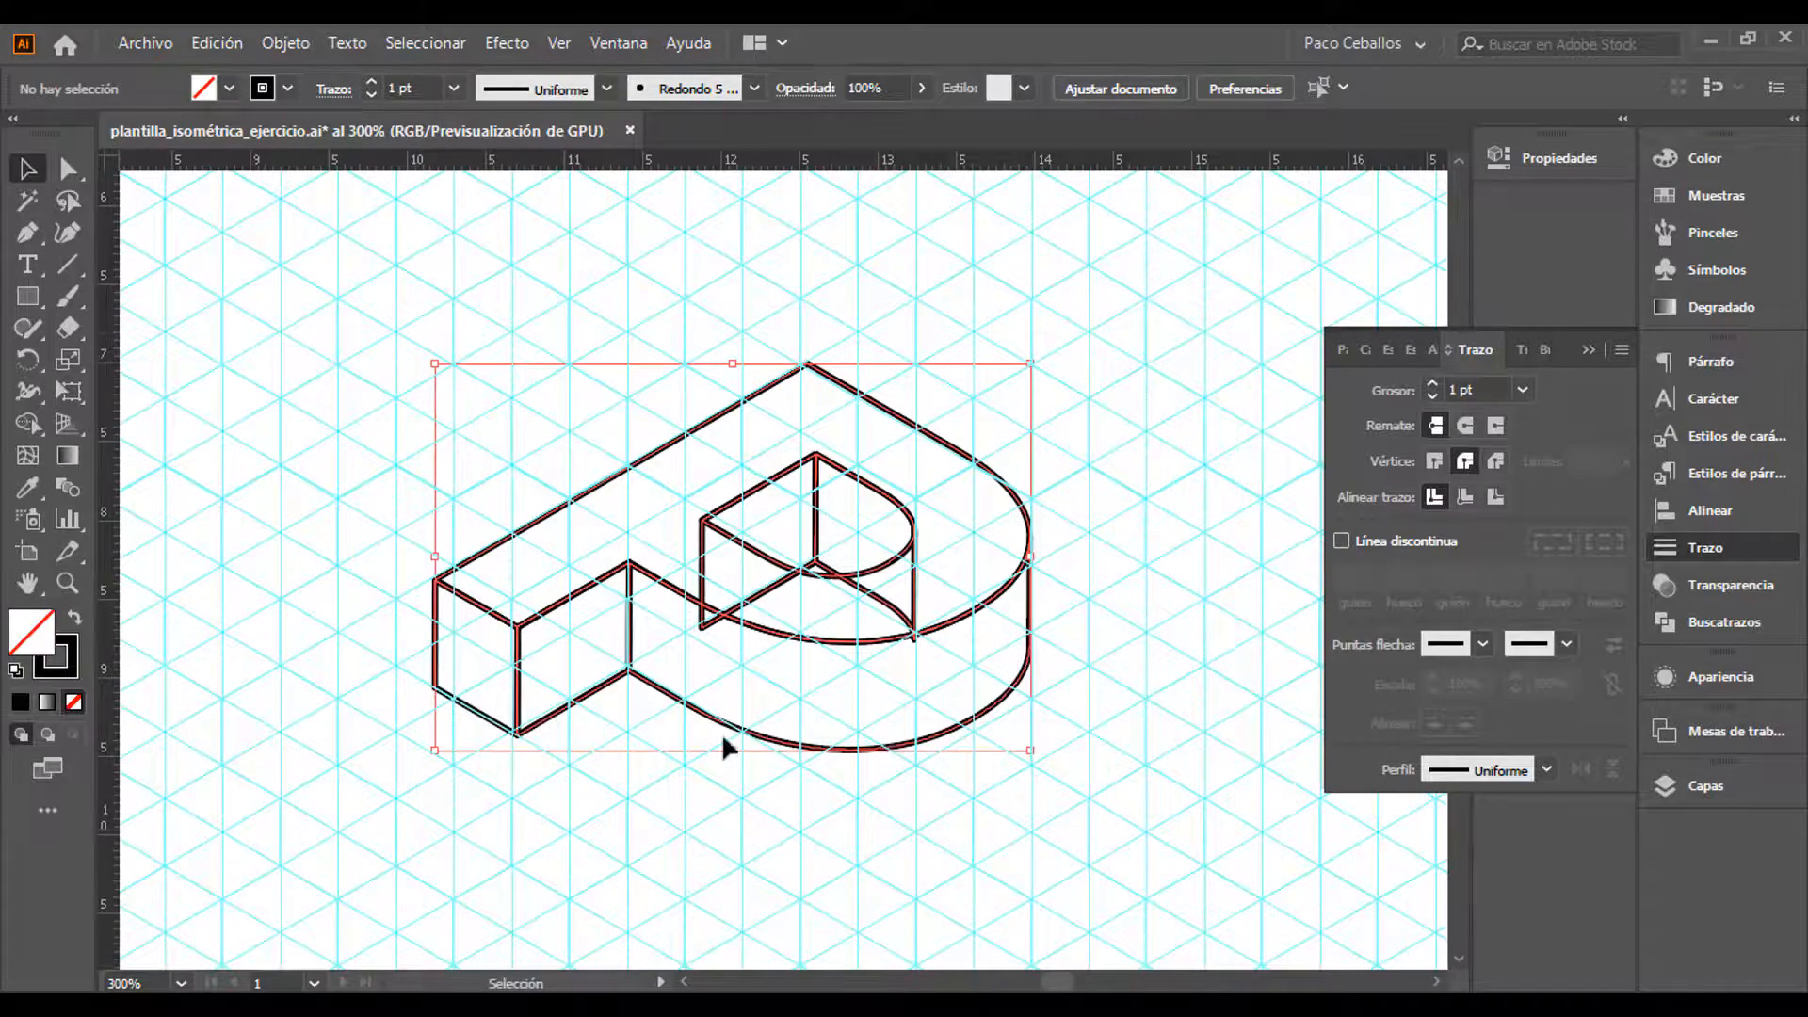
{"action": "mouse_move", "coordinate": [720, 733]}
{"action": "left_mouse_down"}
{"action": "mouse_move", "coordinate": [985, 719]}
{"action": "mouse_move", "coordinate": [792, 738]}
{"action": "left_mouse_up"}
{"action": "key", "text": "ctrl+plus"}
{"action": "key", "text": "v"}
{"action": "key", "text": "ctrl+plus"}
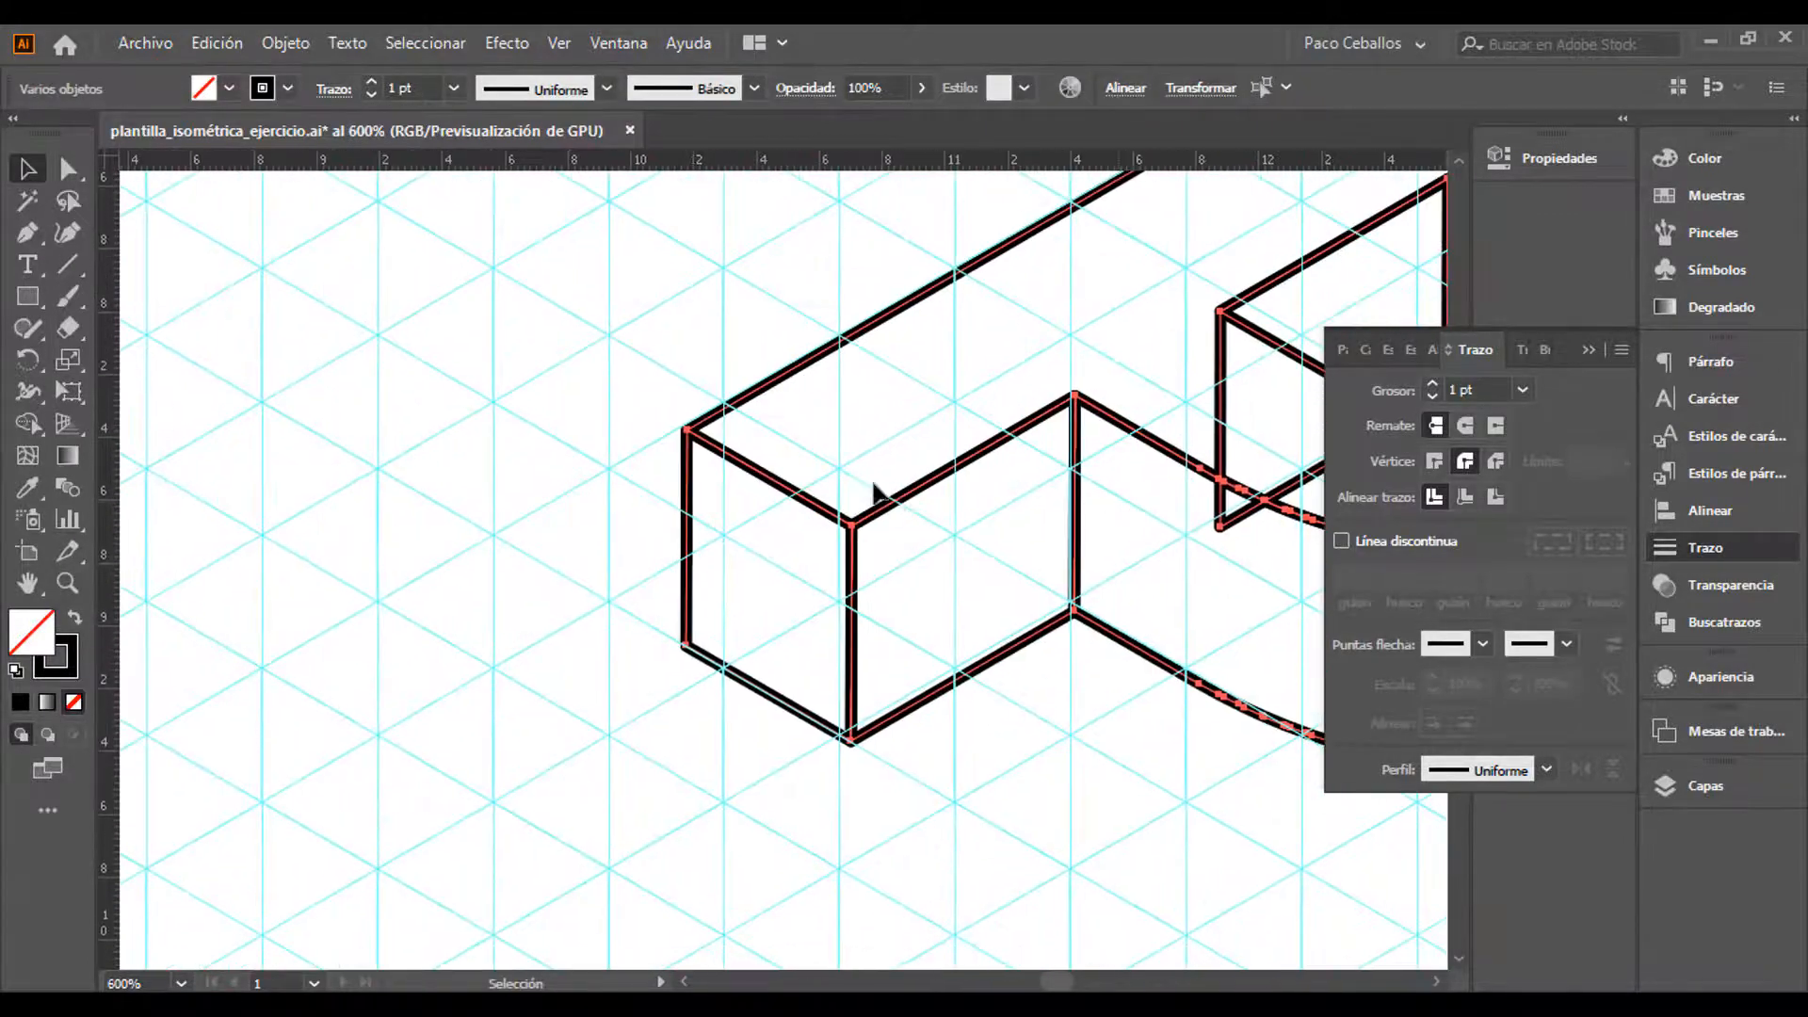
{"action": "left_click", "coordinate": [872, 520]}
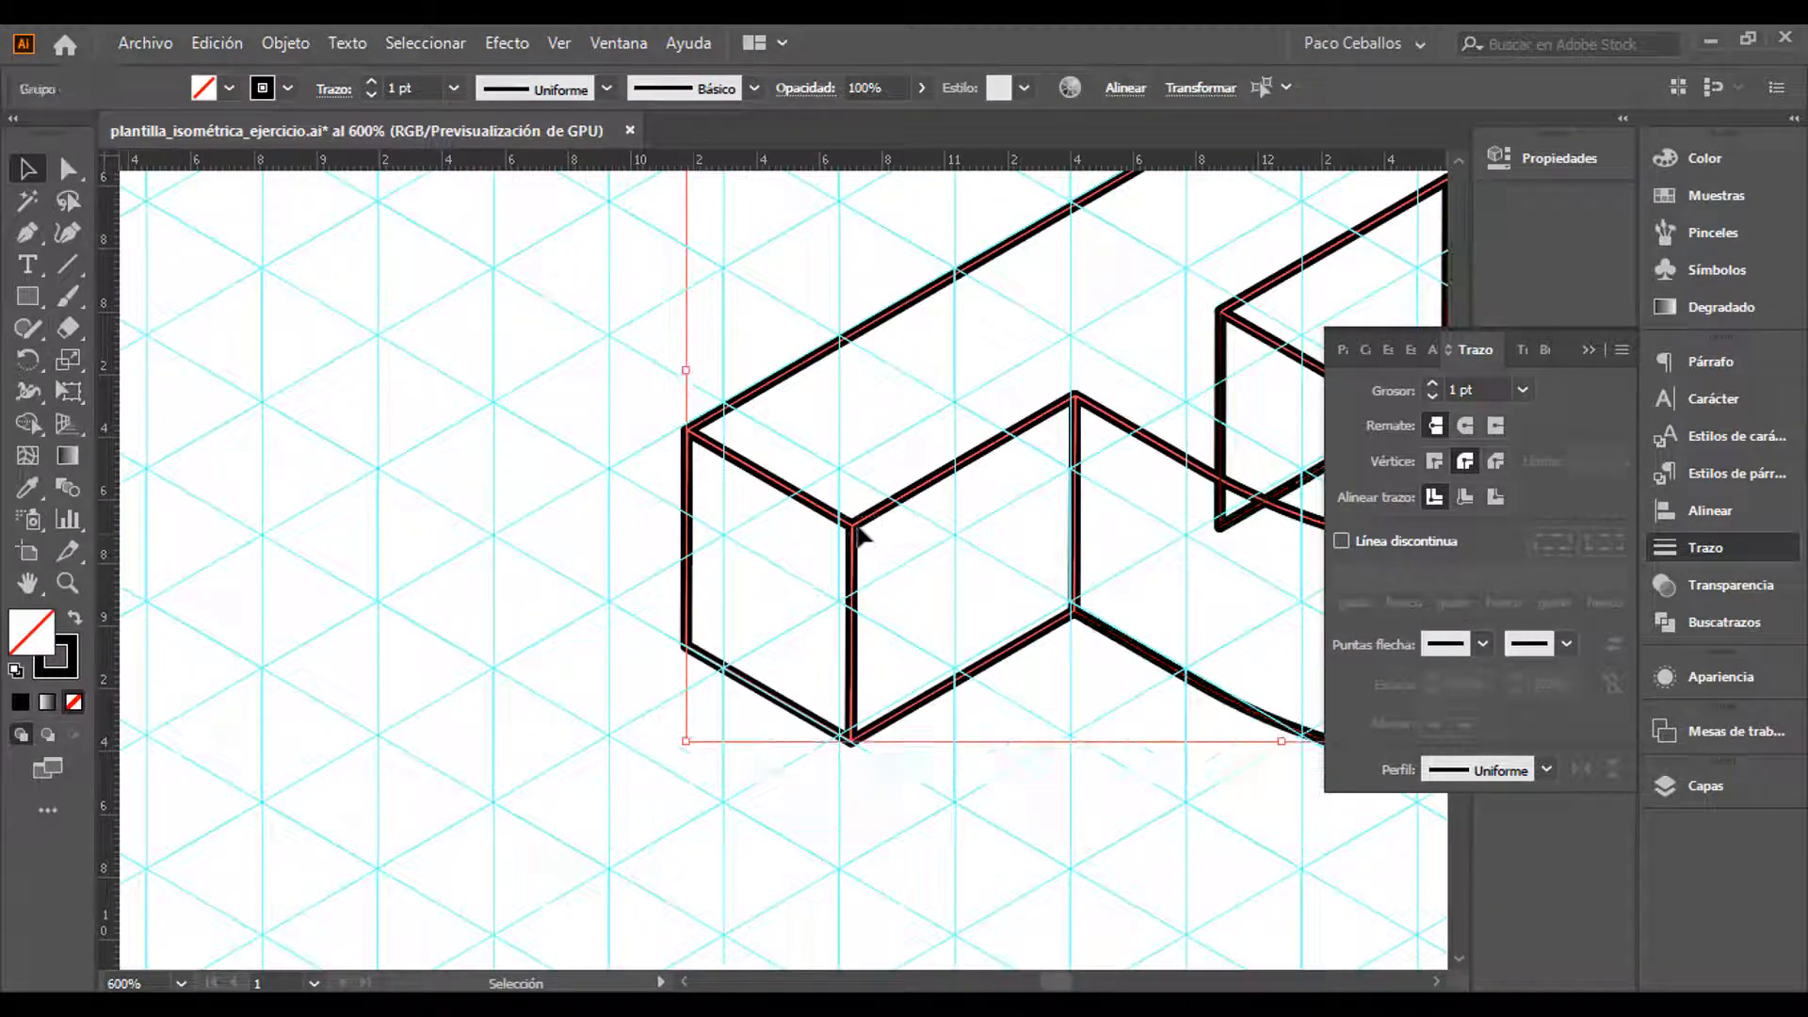
{"action": "left_click", "coordinate": [1524, 391]}
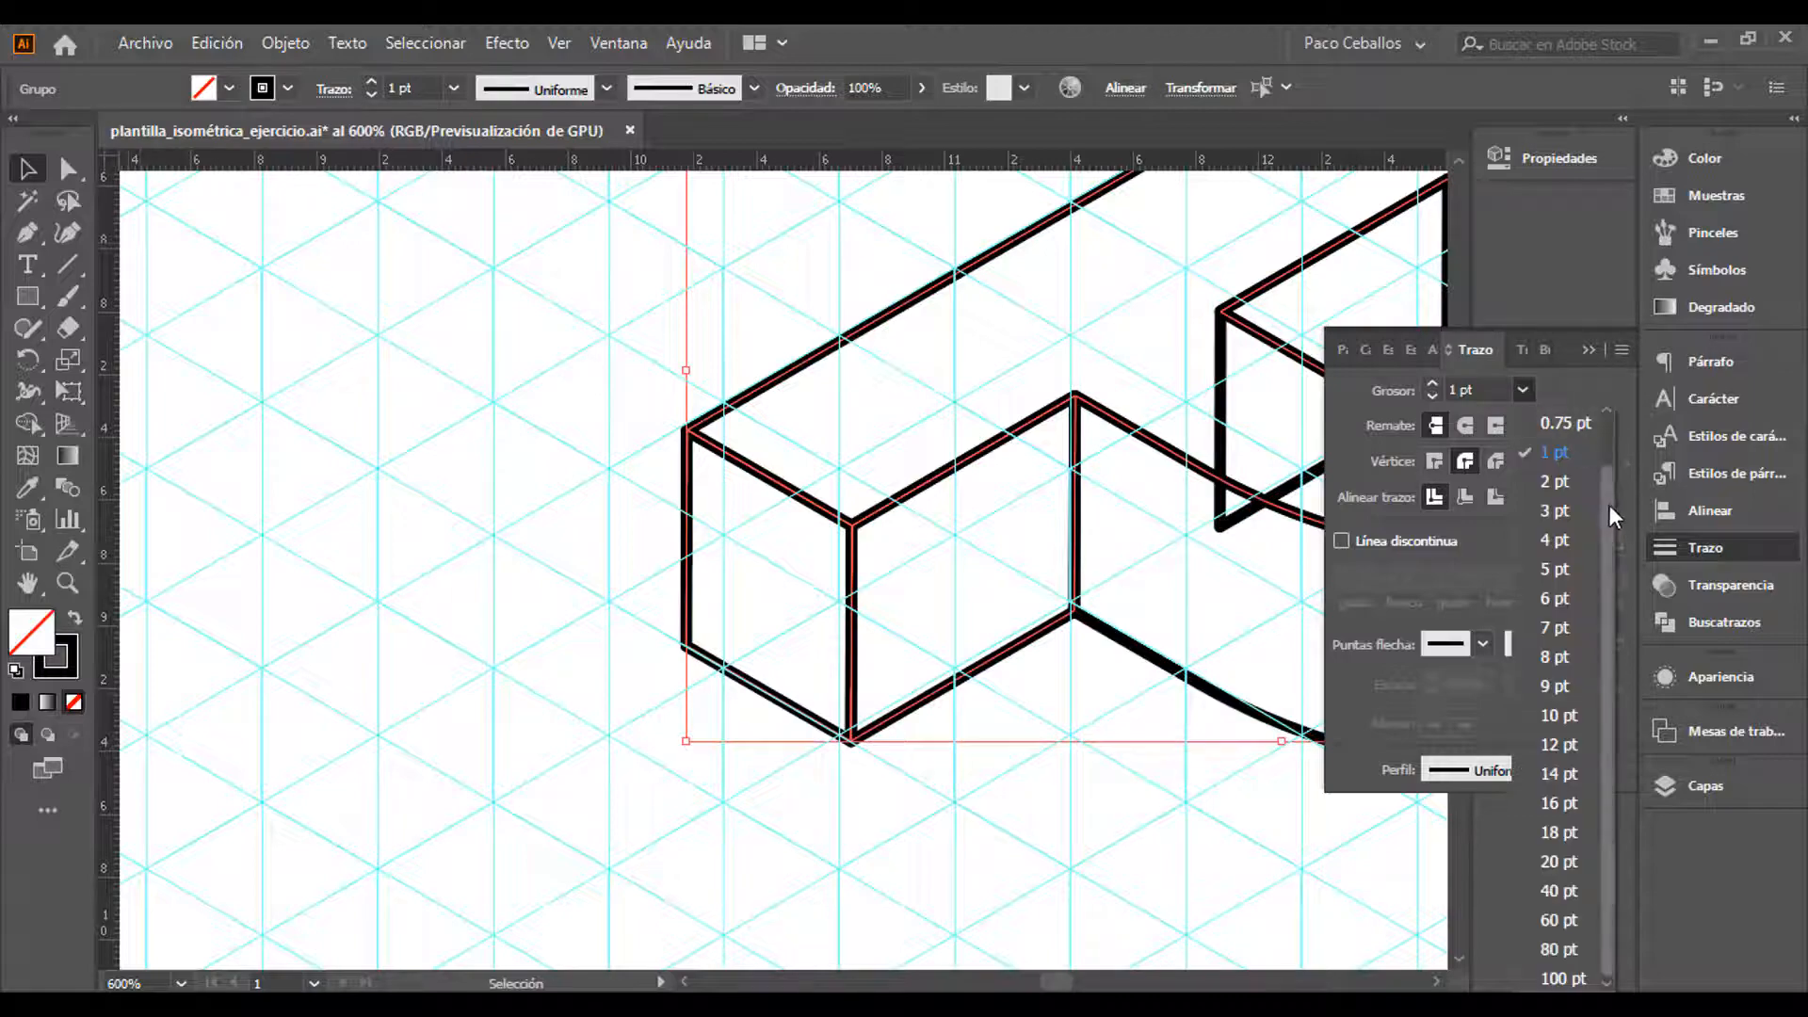
{"action": "scroll", "coordinate": [1609, 505], "scroll_direction": "up", "scroll_amount": 1}
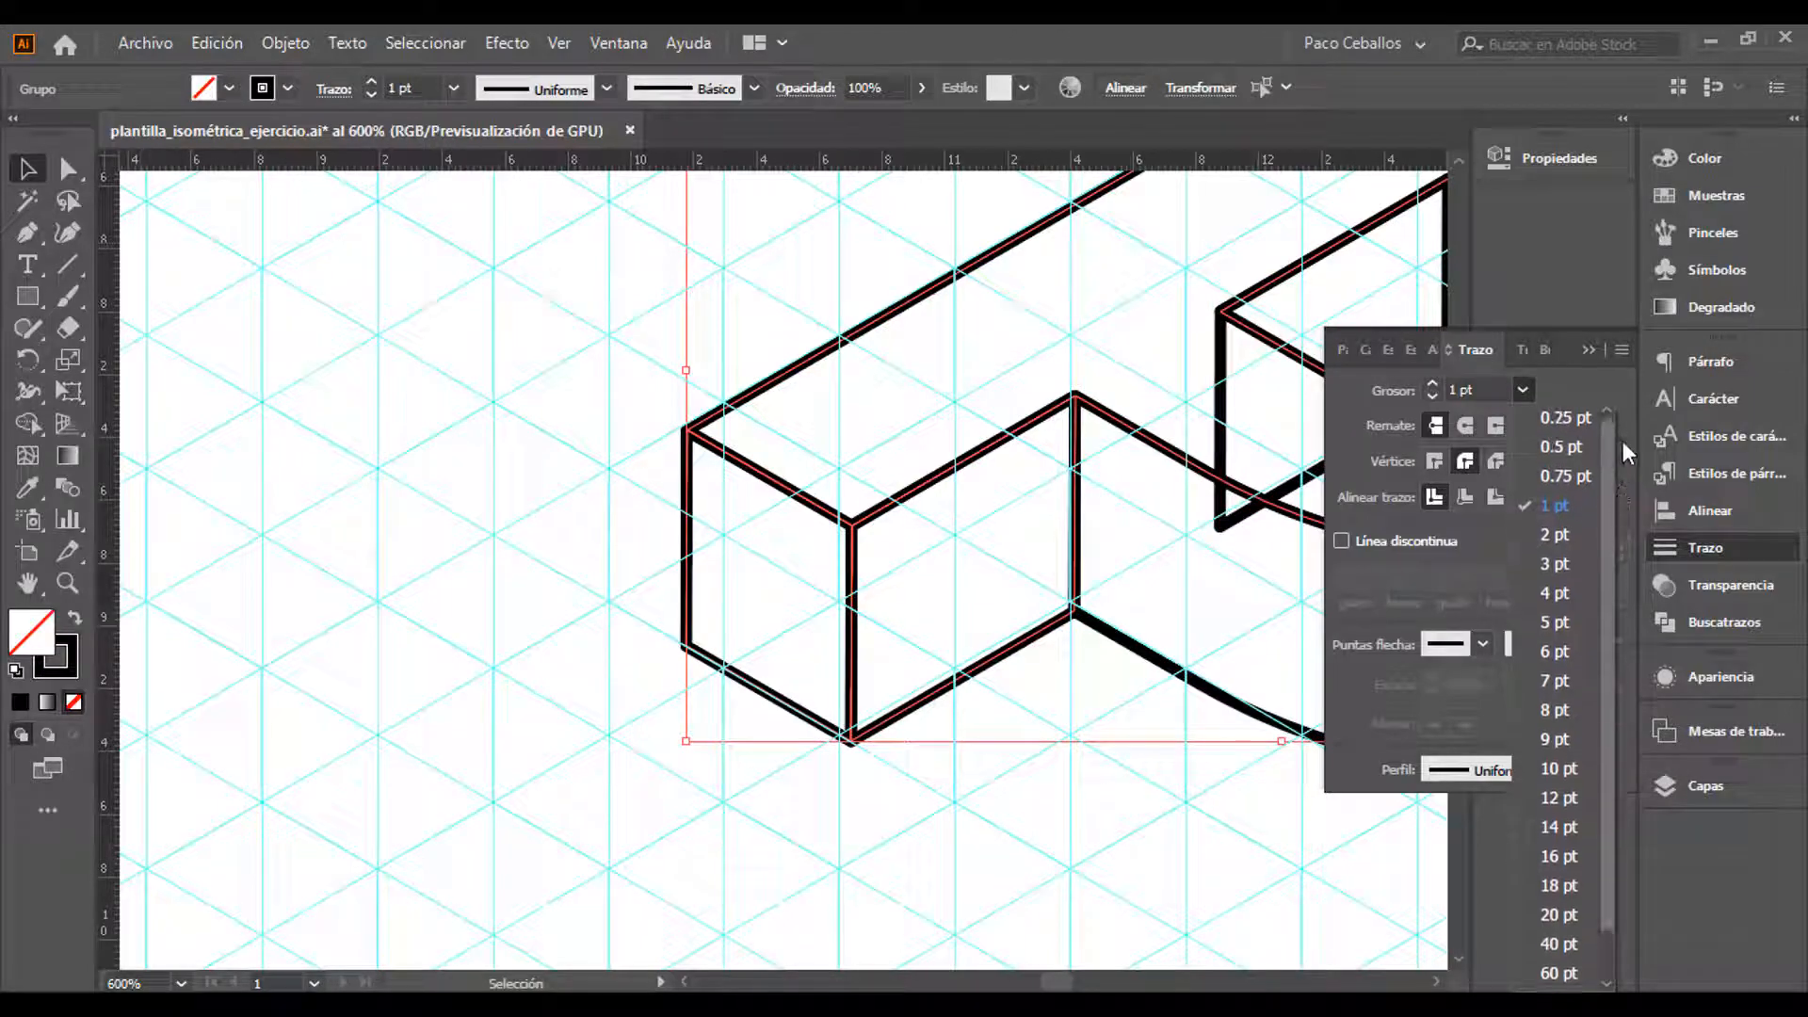
{"action": "left_click", "coordinate": [1565, 447]}
Examine the group's strokes against the guides around the lower corners of the P's stem, and deselect it
{"action": "key", "text": "ctrl+plus"}
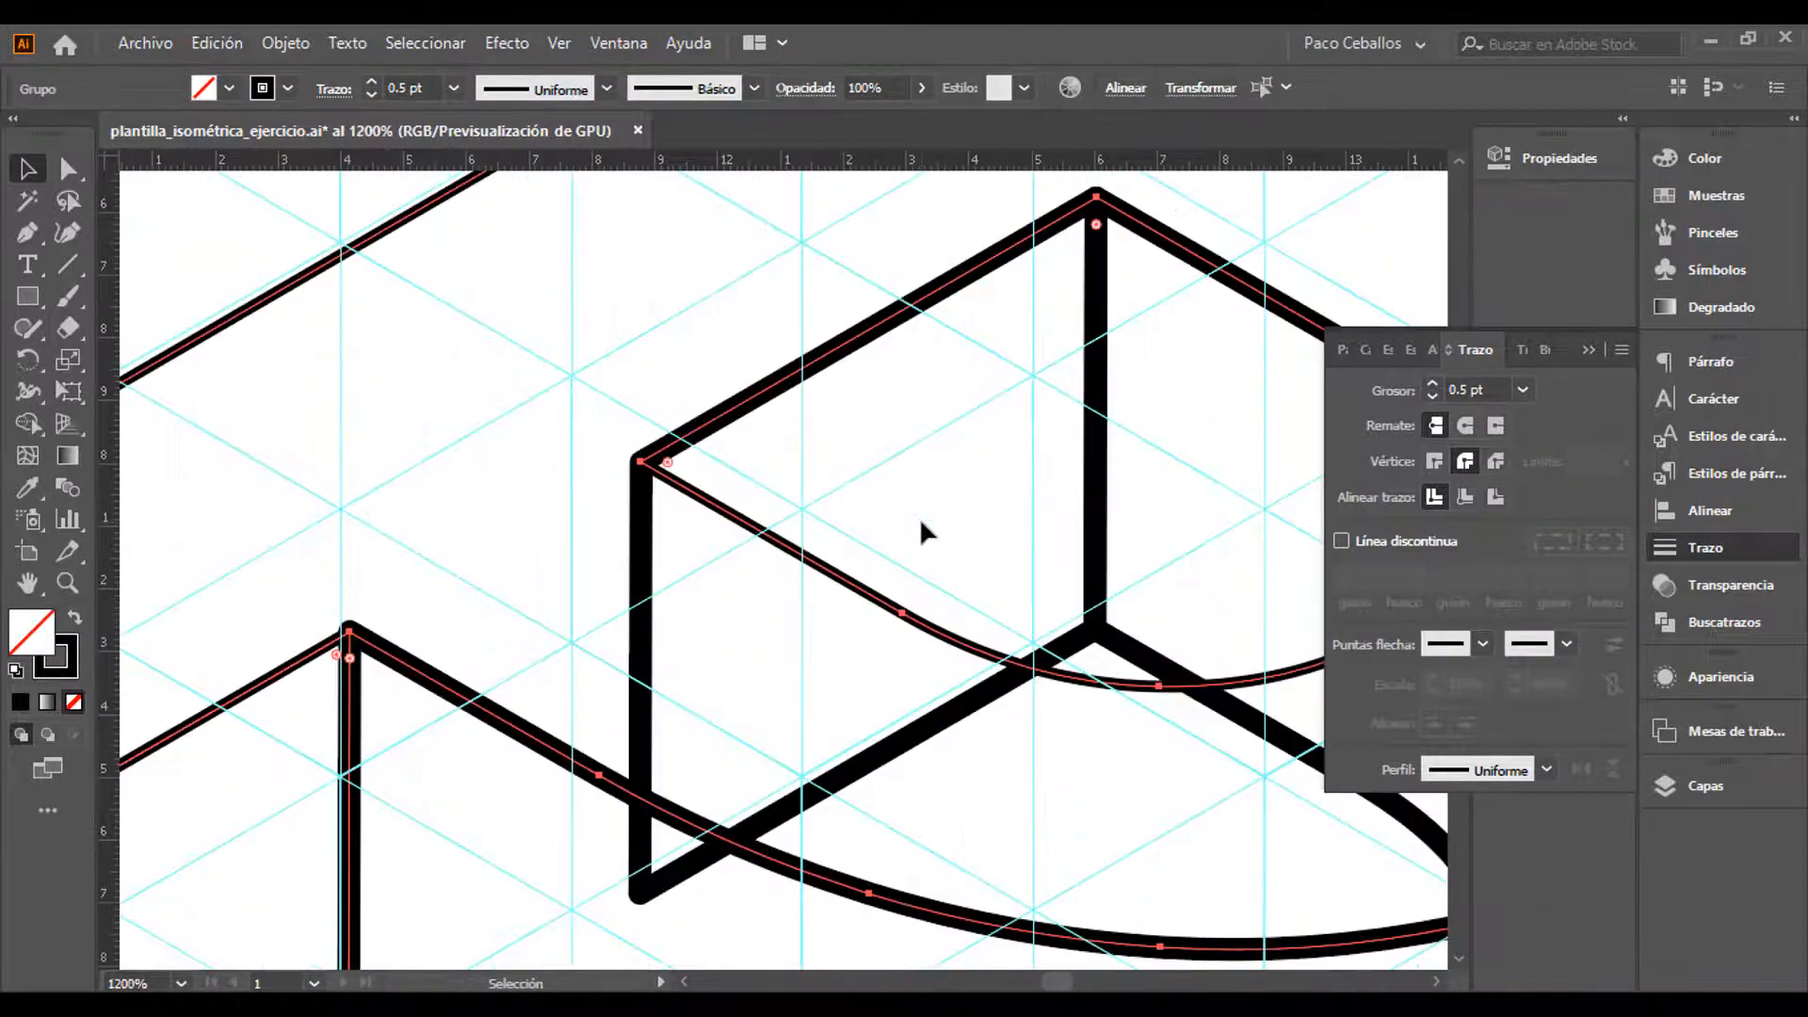
{"action": "key", "text": "space"}
{"action": "left_click_drag", "start_coordinate": [521, 680], "coordinate": [1137, 357]}
{"action": "left_click_drag", "start_coordinate": [700, 559], "coordinate": [1099, 336]}
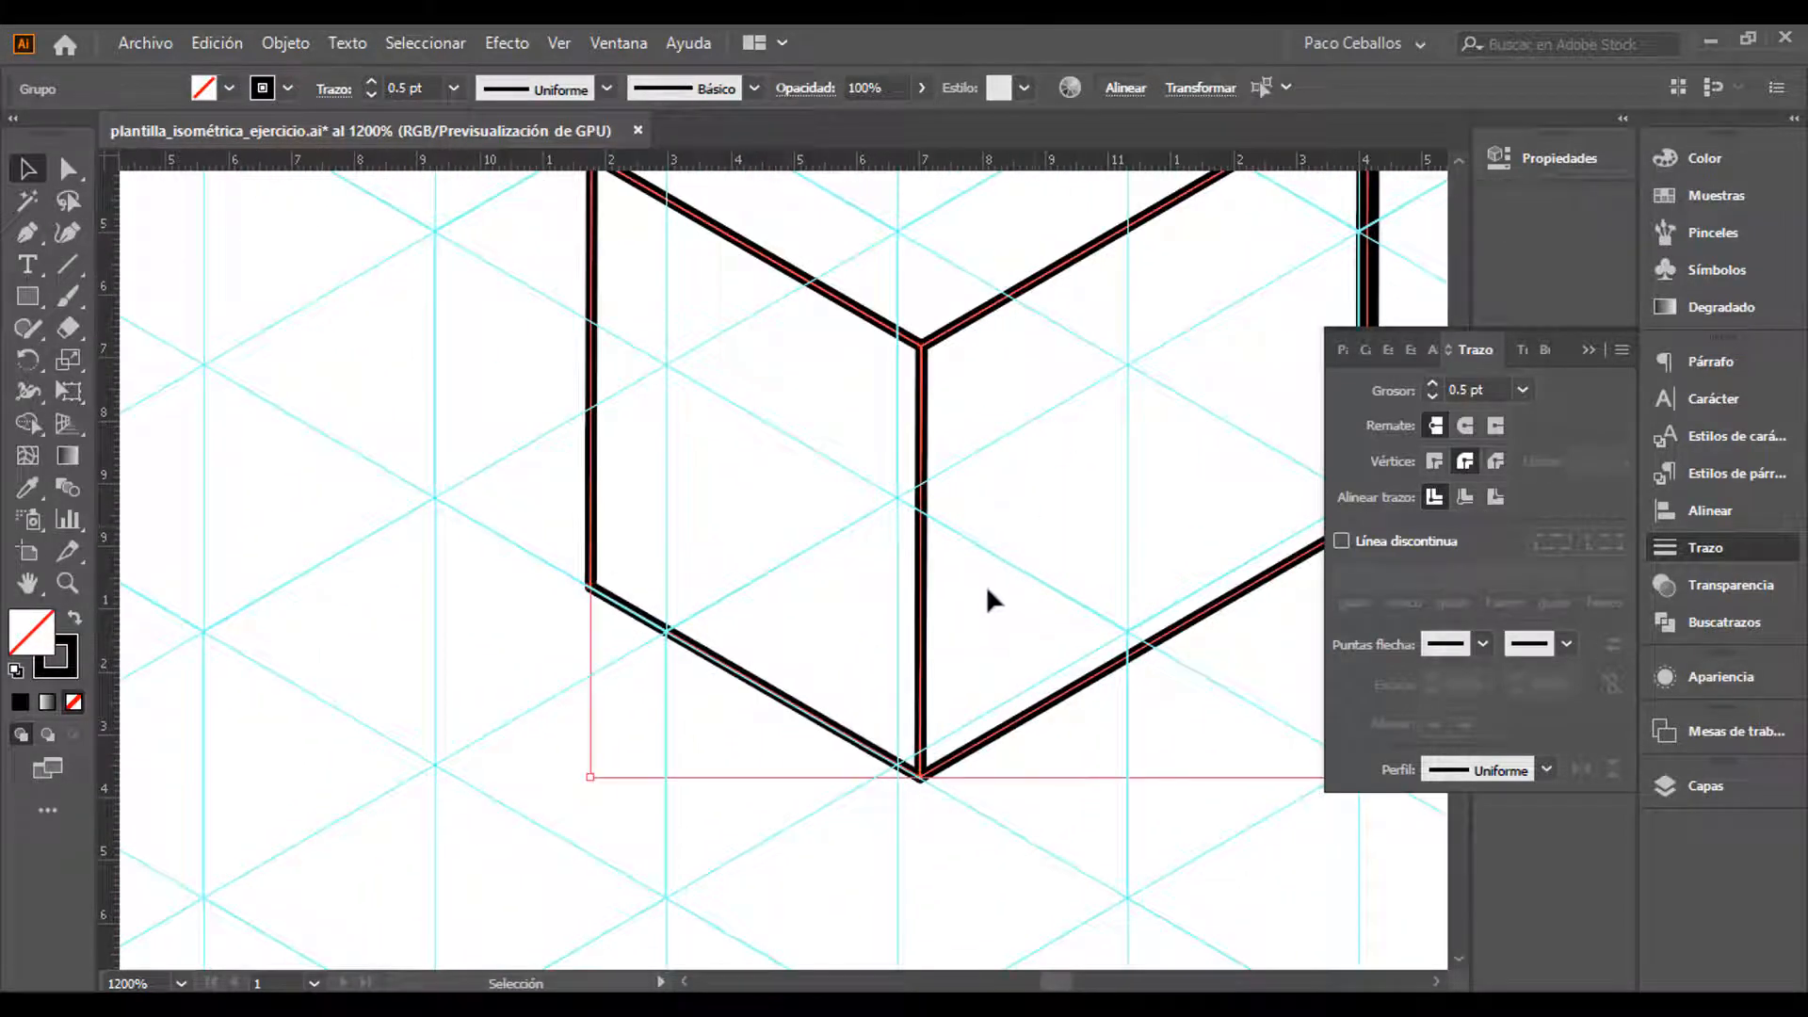
{"action": "left_click", "coordinate": [951, 590]}
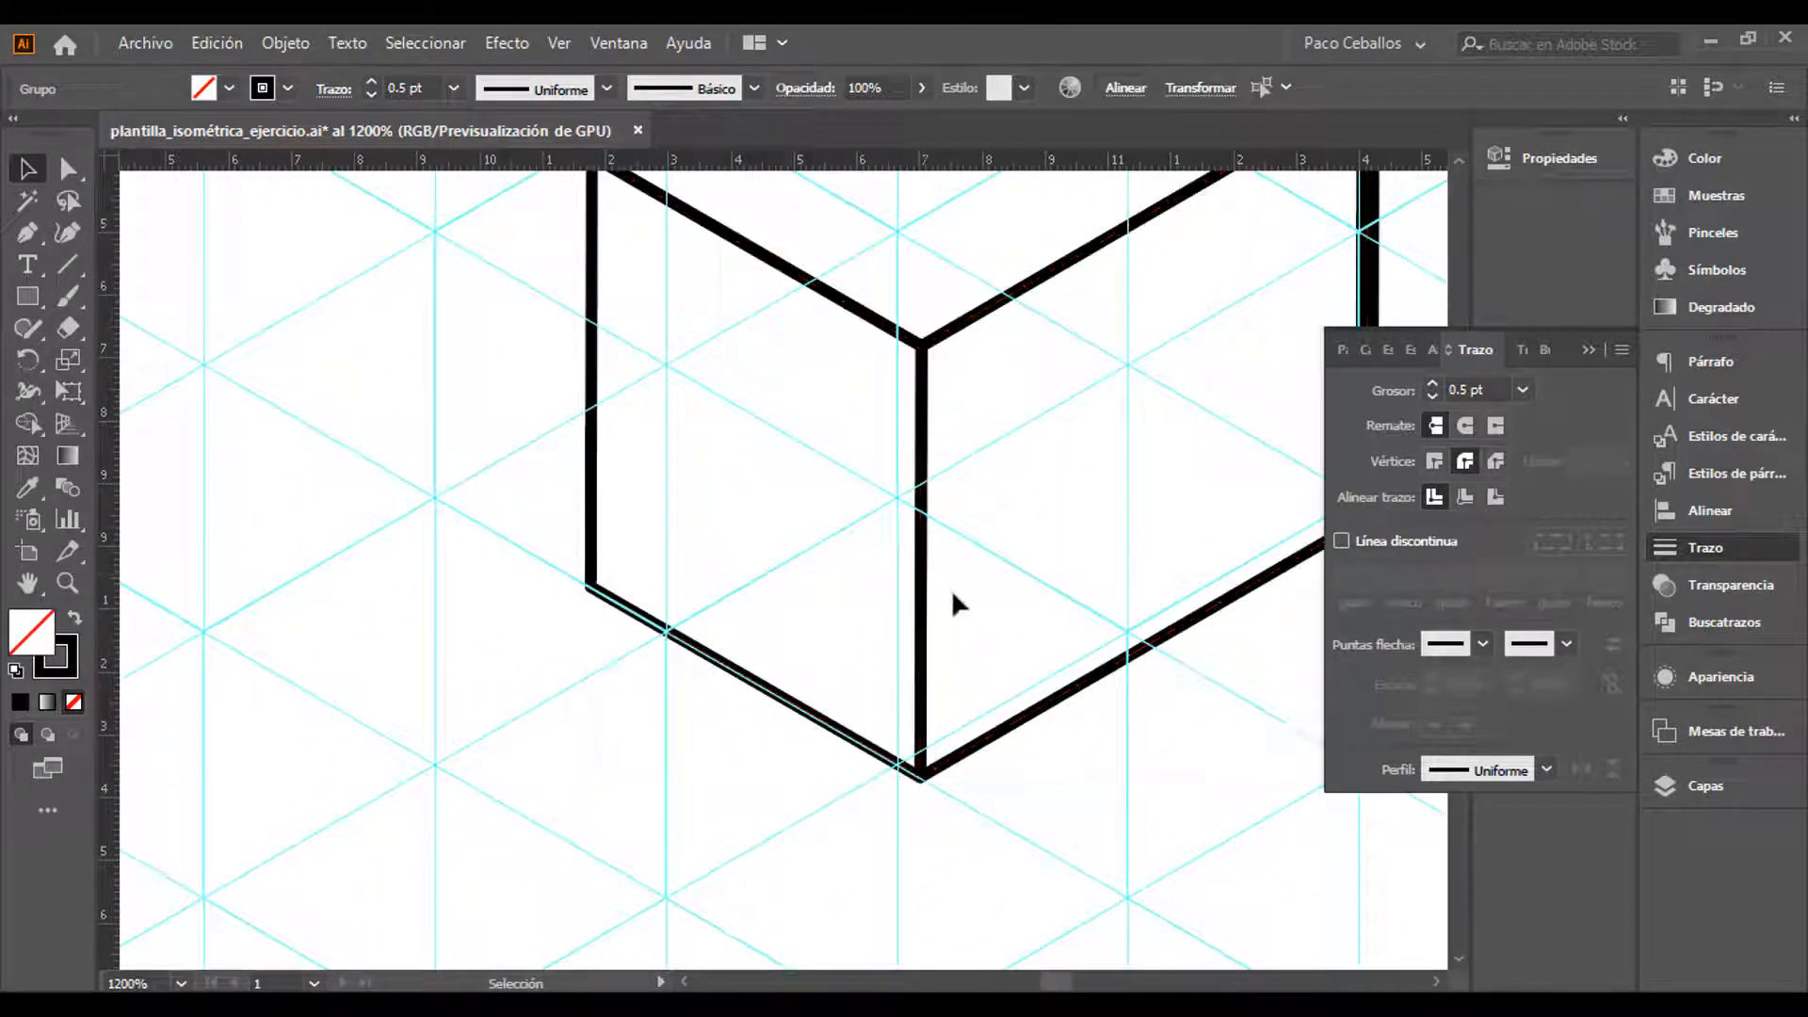
{"action": "key", "text": "ctrl+minus"}
{"action": "key", "text": "ctrl+minus"}
{"action": "key", "text": "ctrl+minus"}
{"action": "key", "text": "space"}
{"action": "left_click_drag", "start_coordinate": [937, 556], "coordinate": [685, 643]}
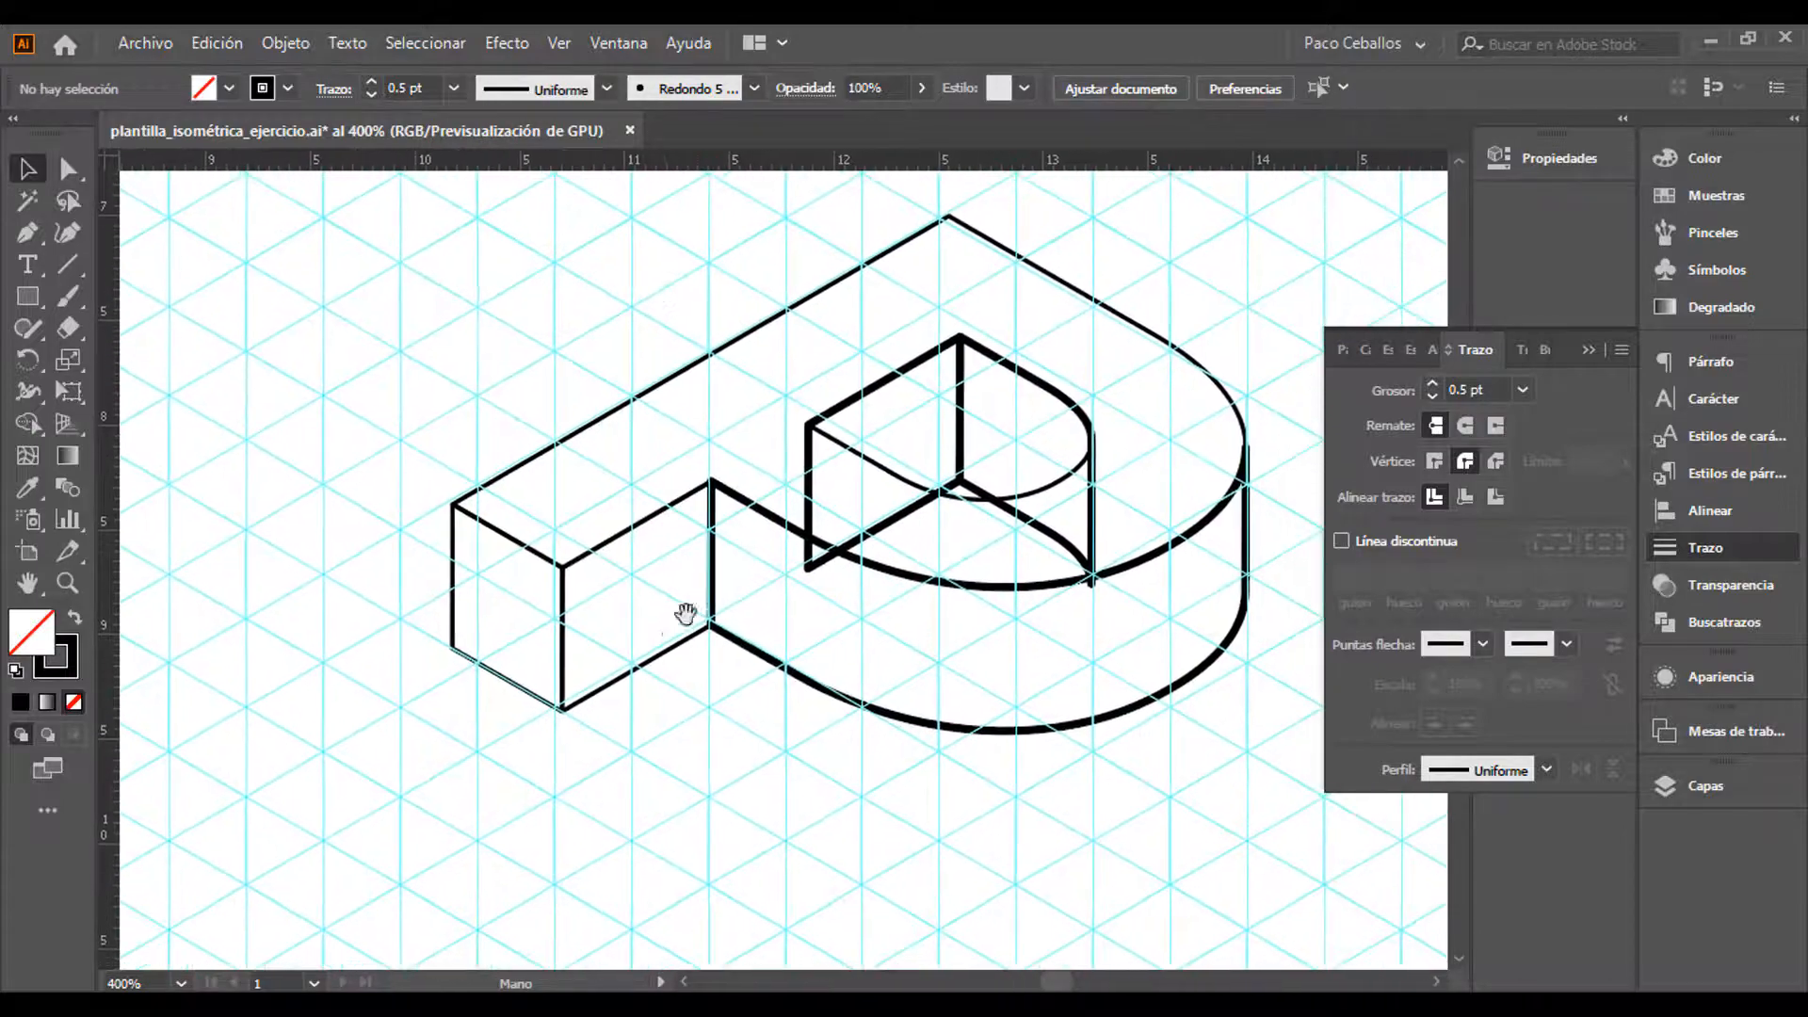
Select the whole P, set all its strokes to 0.5 pt and group its parts
{"action": "mouse_move", "coordinate": [648, 246]}
{"action": "left_mouse_down"}
{"action": "mouse_move", "coordinate": [1277, 710]}
{"action": "mouse_move", "coordinate": [1303, 804]}
{"action": "left_mouse_up"}
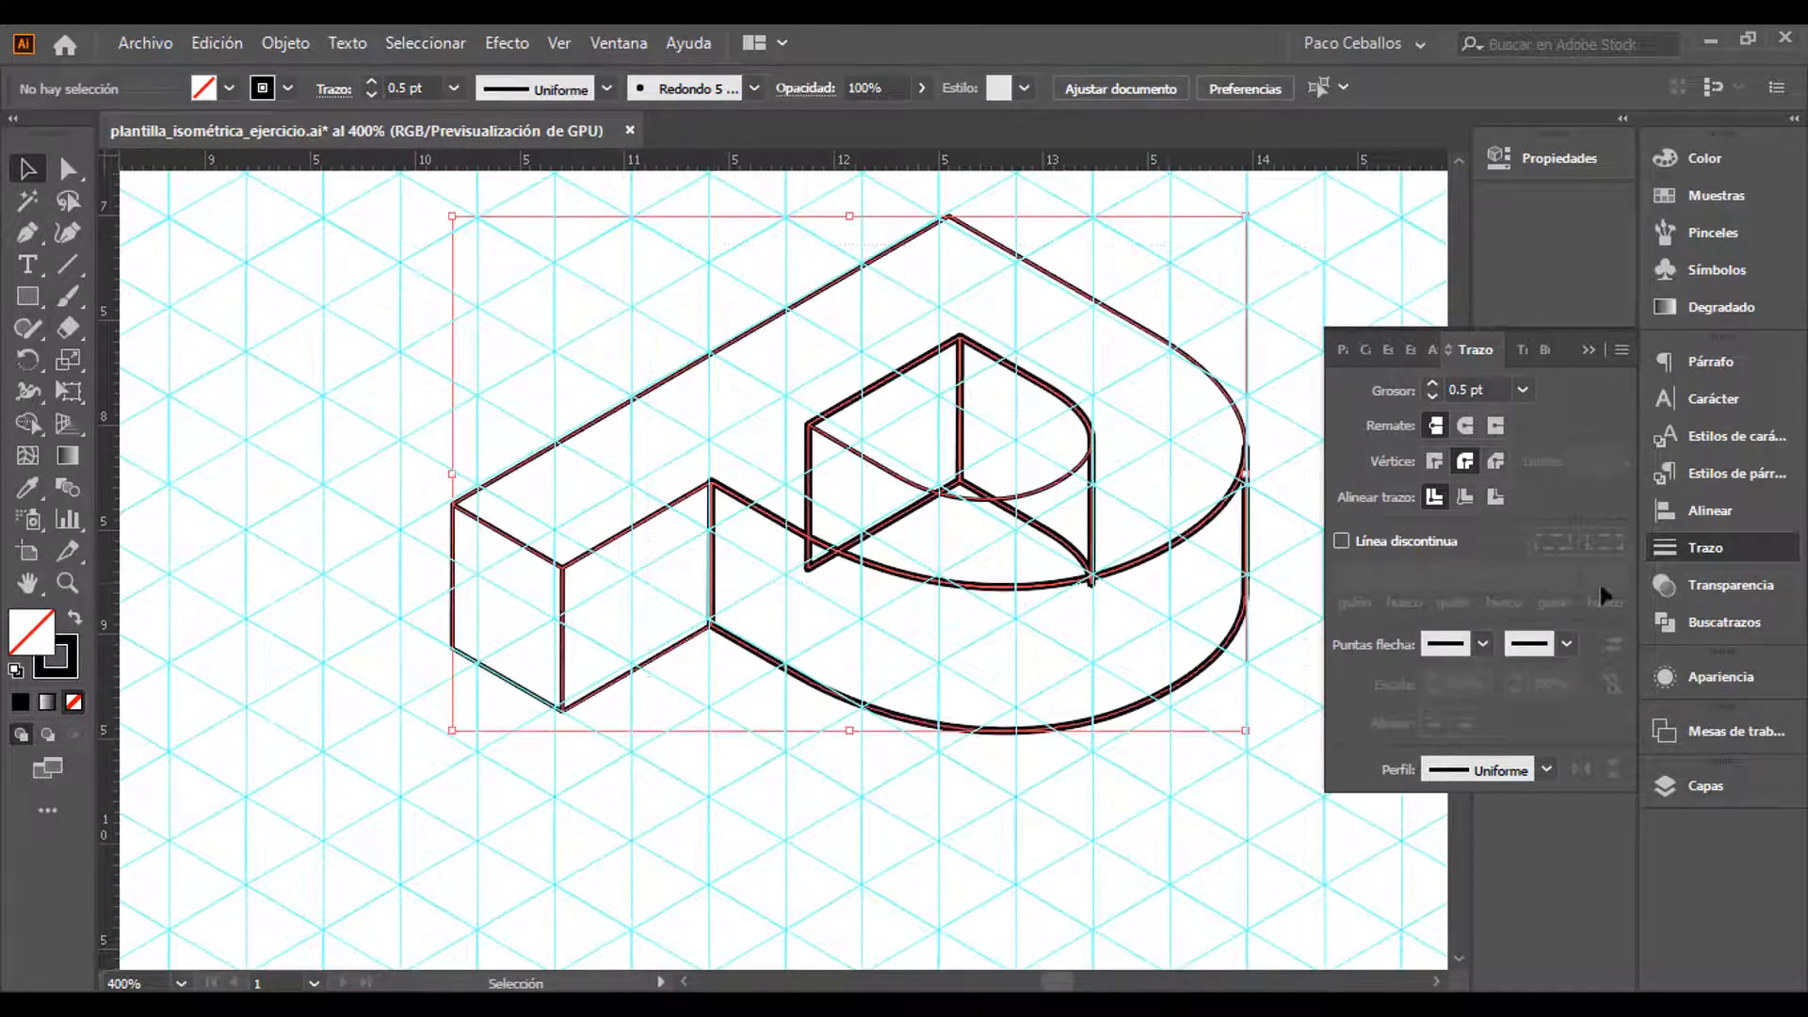
{"action": "left_click", "coordinate": [1523, 389]}
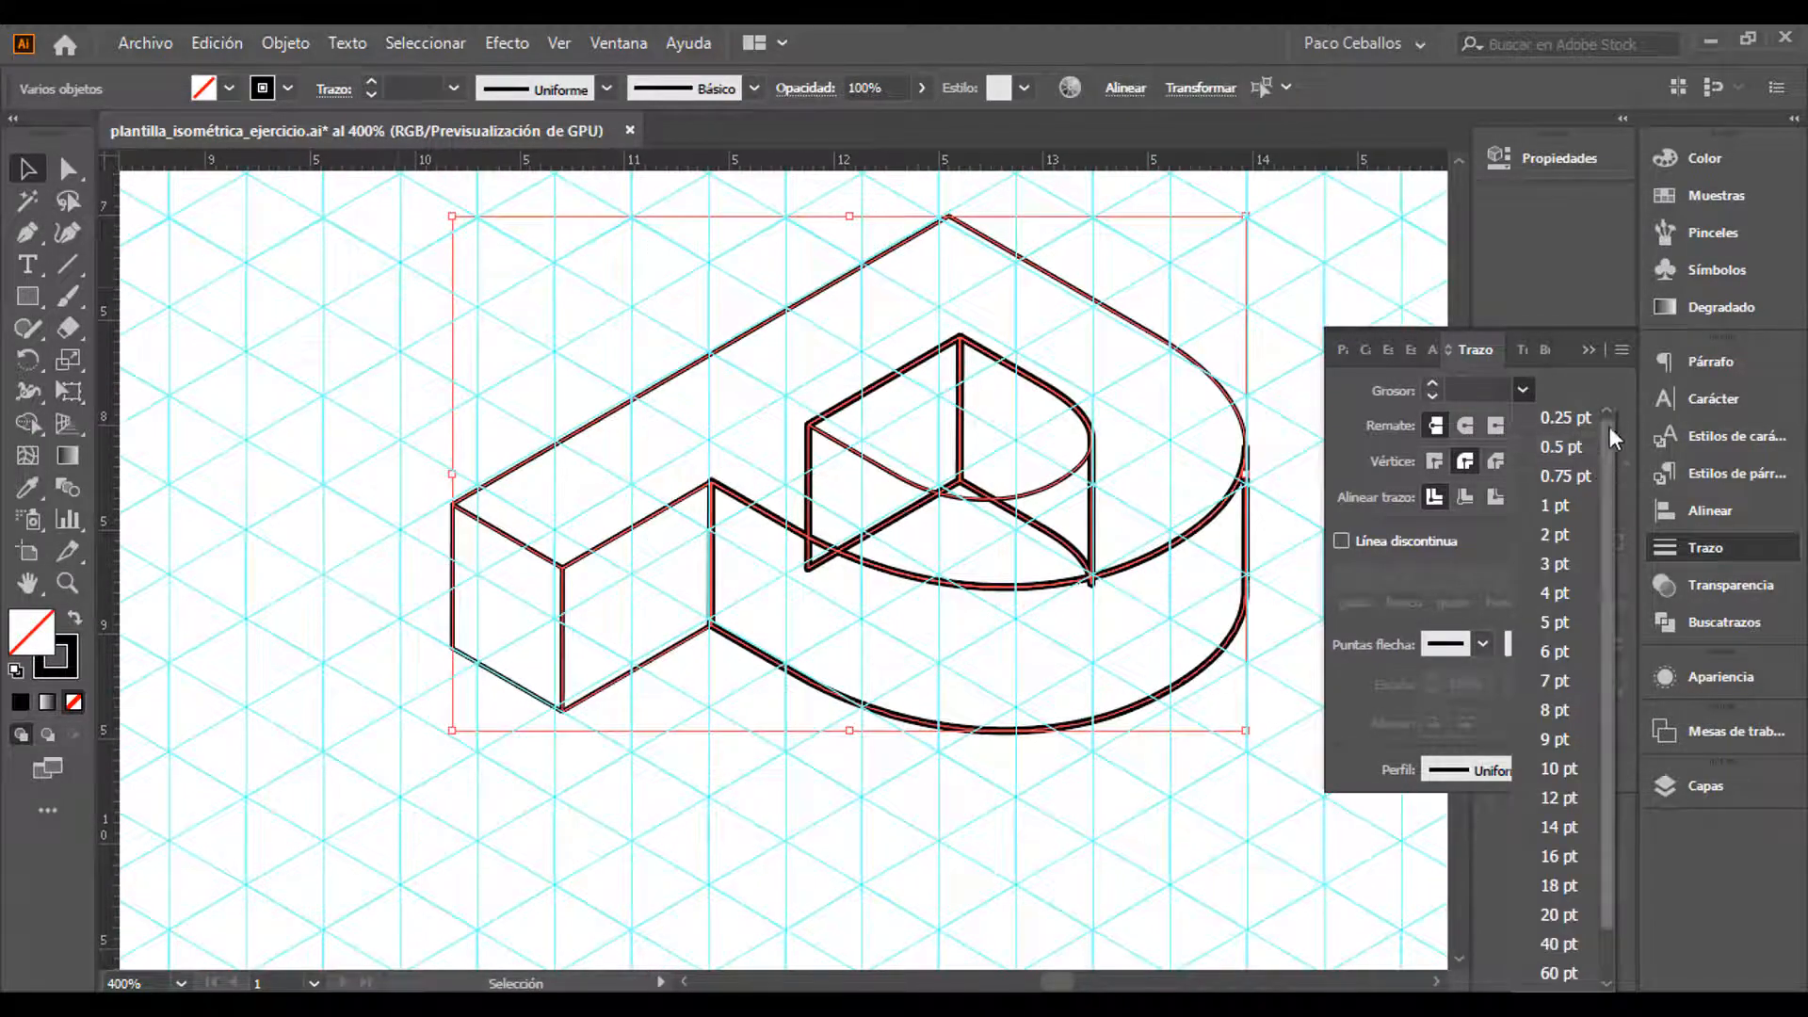
{"action": "left_click", "coordinate": [1578, 446]}
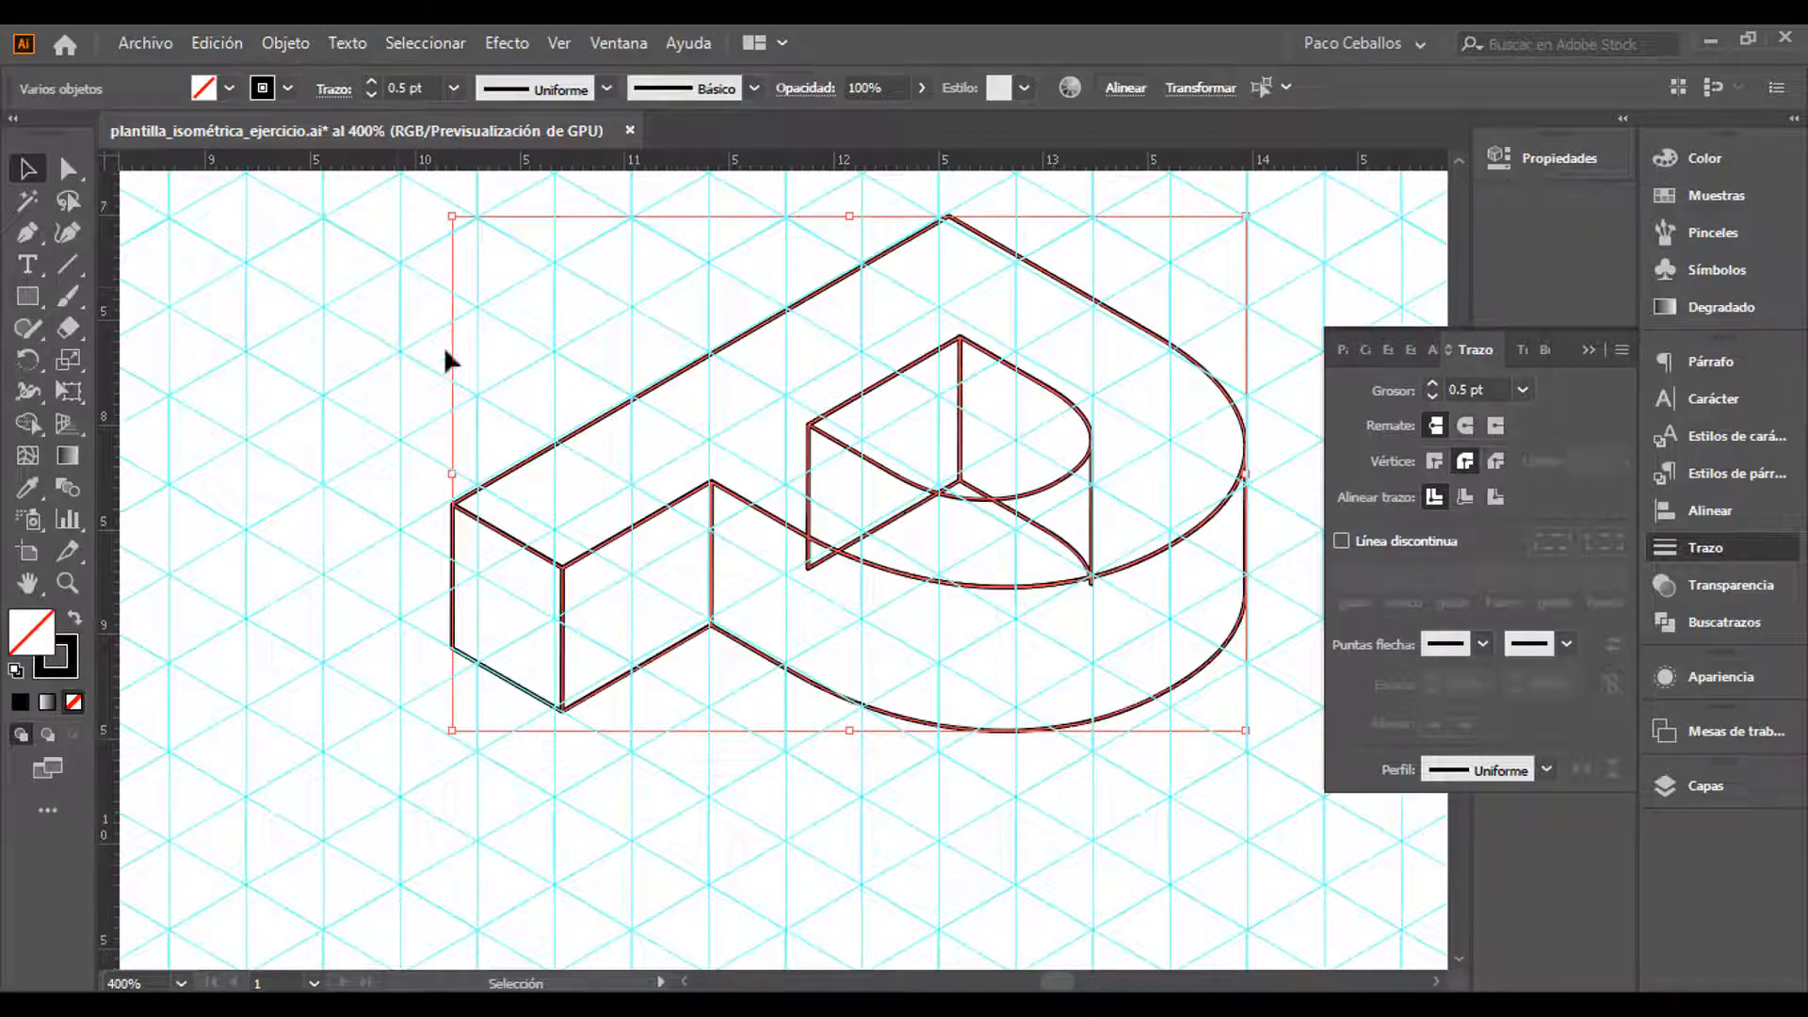
{"action": "key", "text": "ctrl+g"}
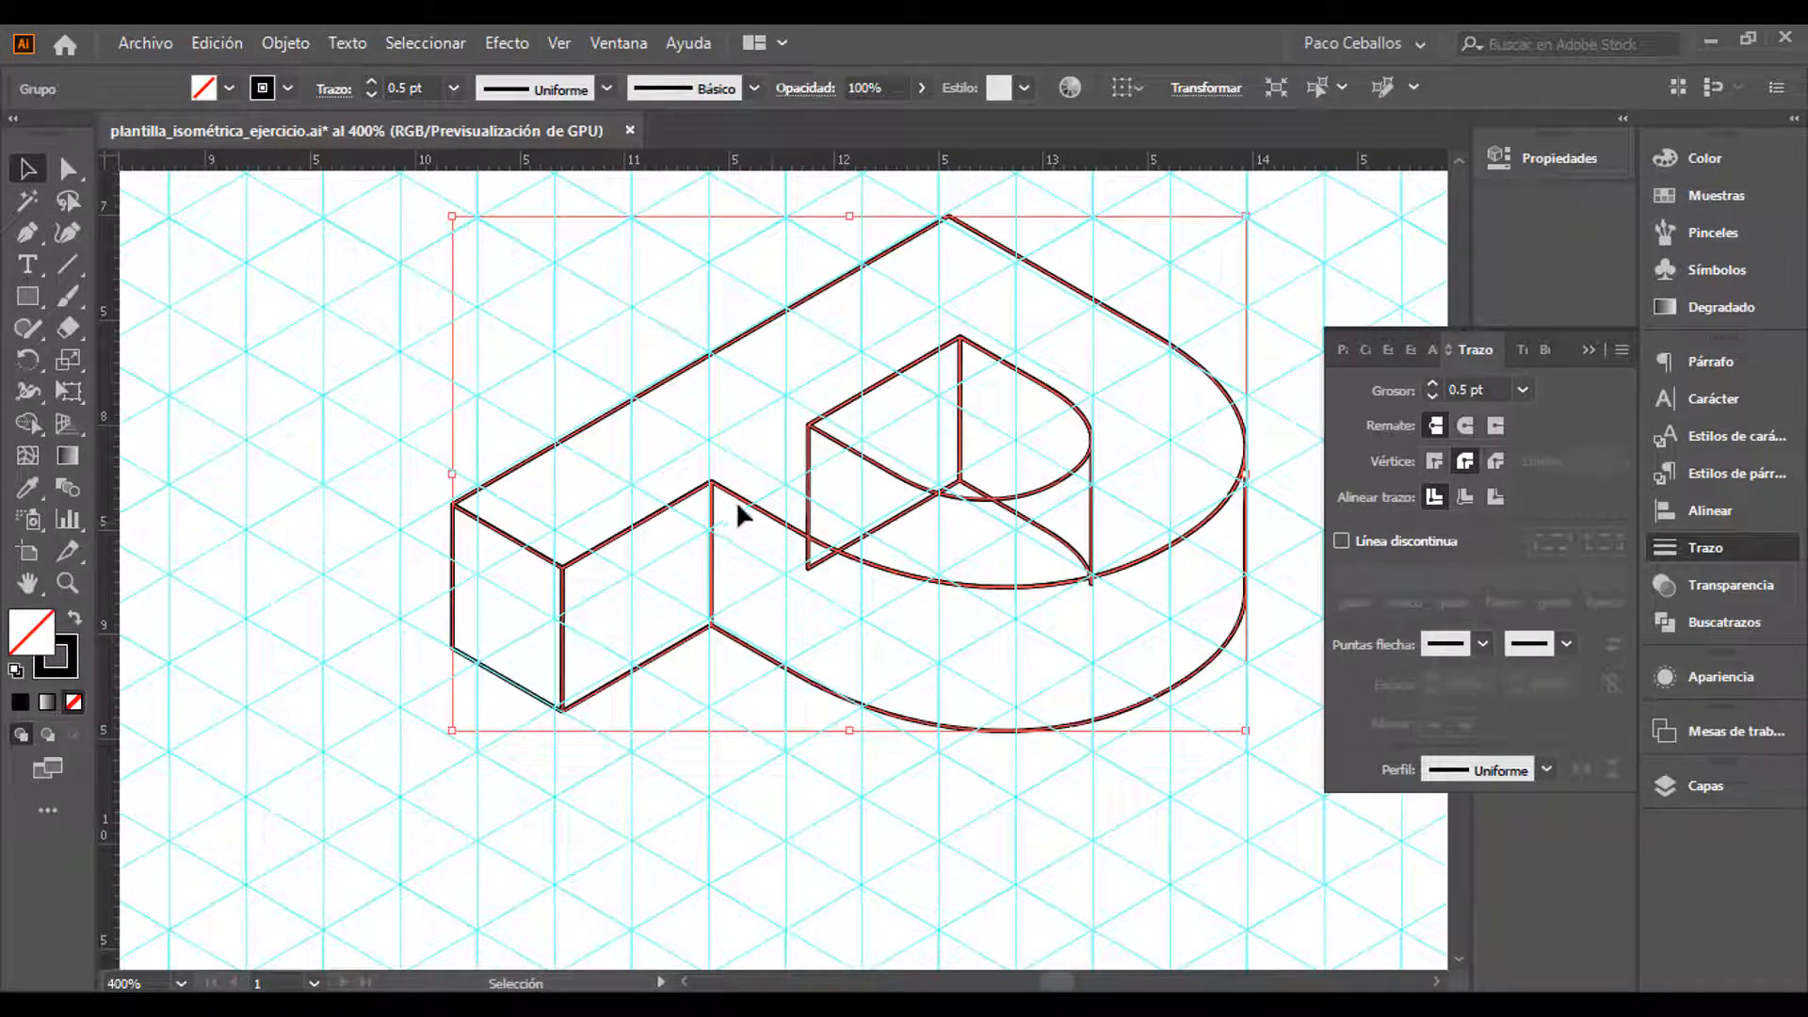
Try to move the grouped P closer to the isometric grid lines around its stem
{"action": "key", "text": "ctrl+plus"}
{"action": "key", "text": "ctrl+plus"}
{"action": "key", "text": "ctrl+plus"}
{"action": "key", "text": "space"}
{"action": "left_click_drag", "start_coordinate": [225, 728], "coordinate": [959, 411]}
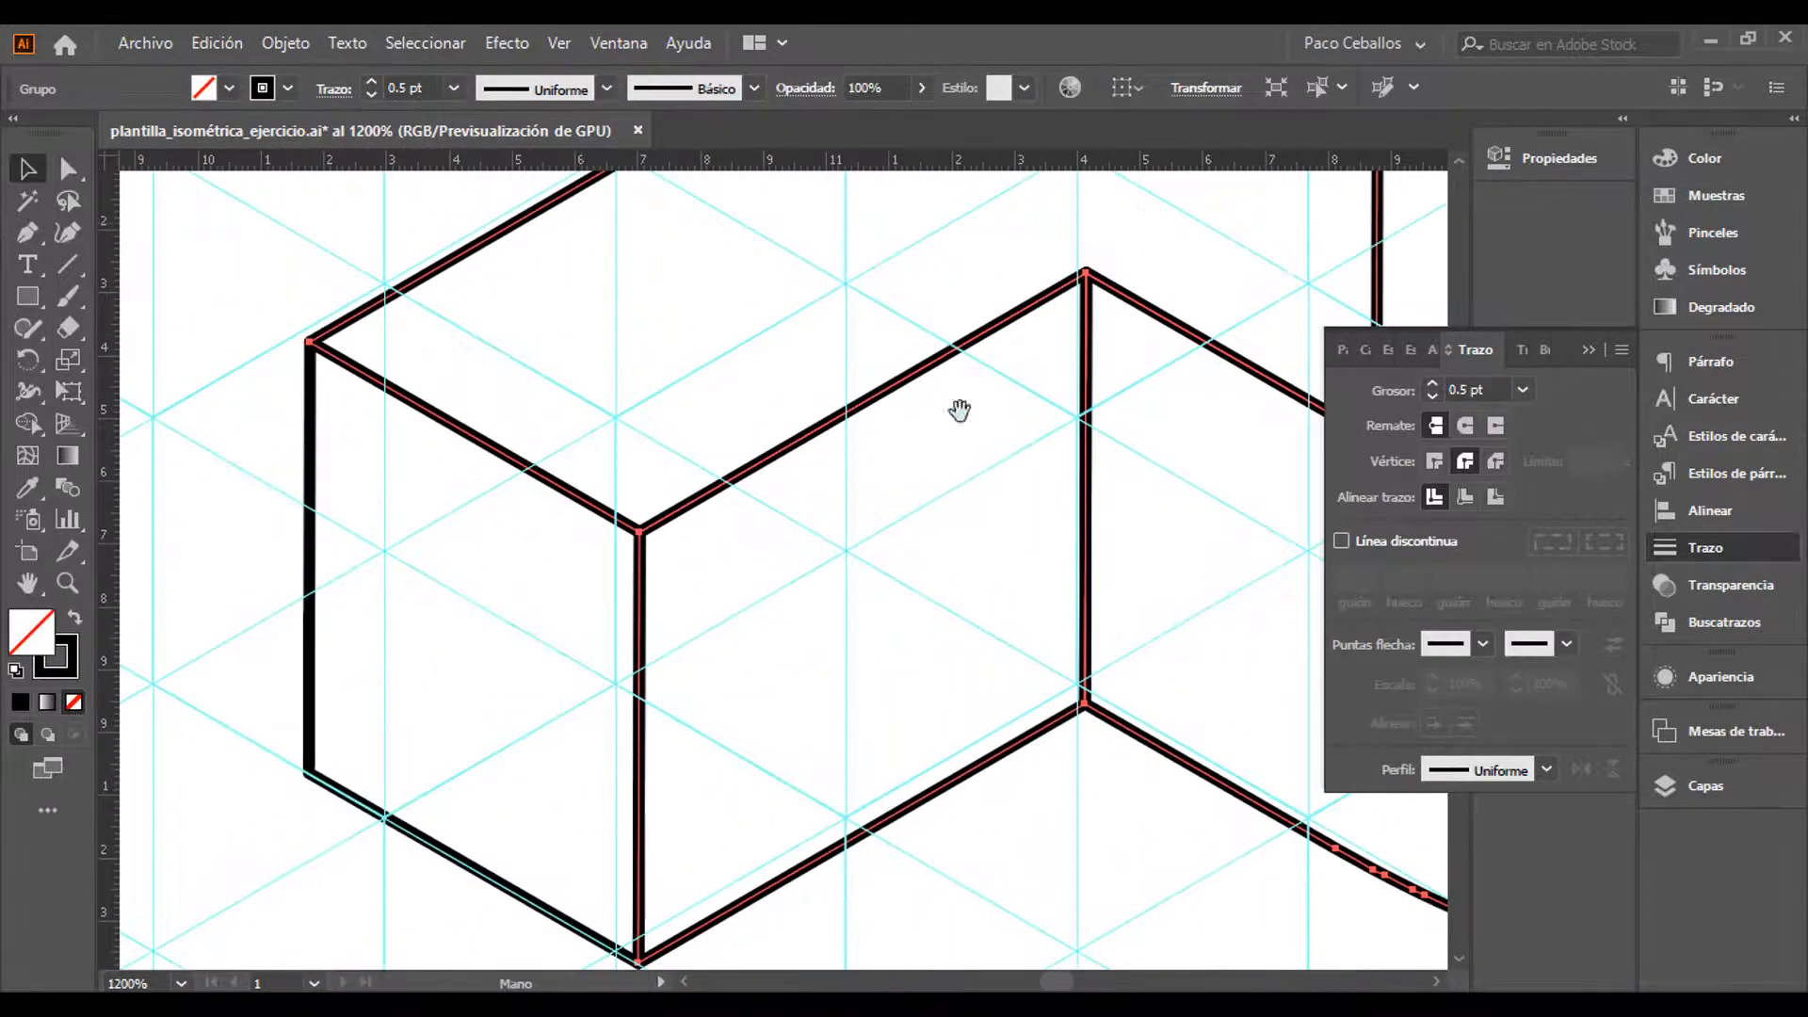
{"action": "mouse_move", "coordinate": [646, 545]}
{"action": "left_mouse_down"}
{"action": "mouse_move", "coordinate": [801, 405]}
{"action": "mouse_move", "coordinate": [873, 439]}
{"action": "left_mouse_up"}
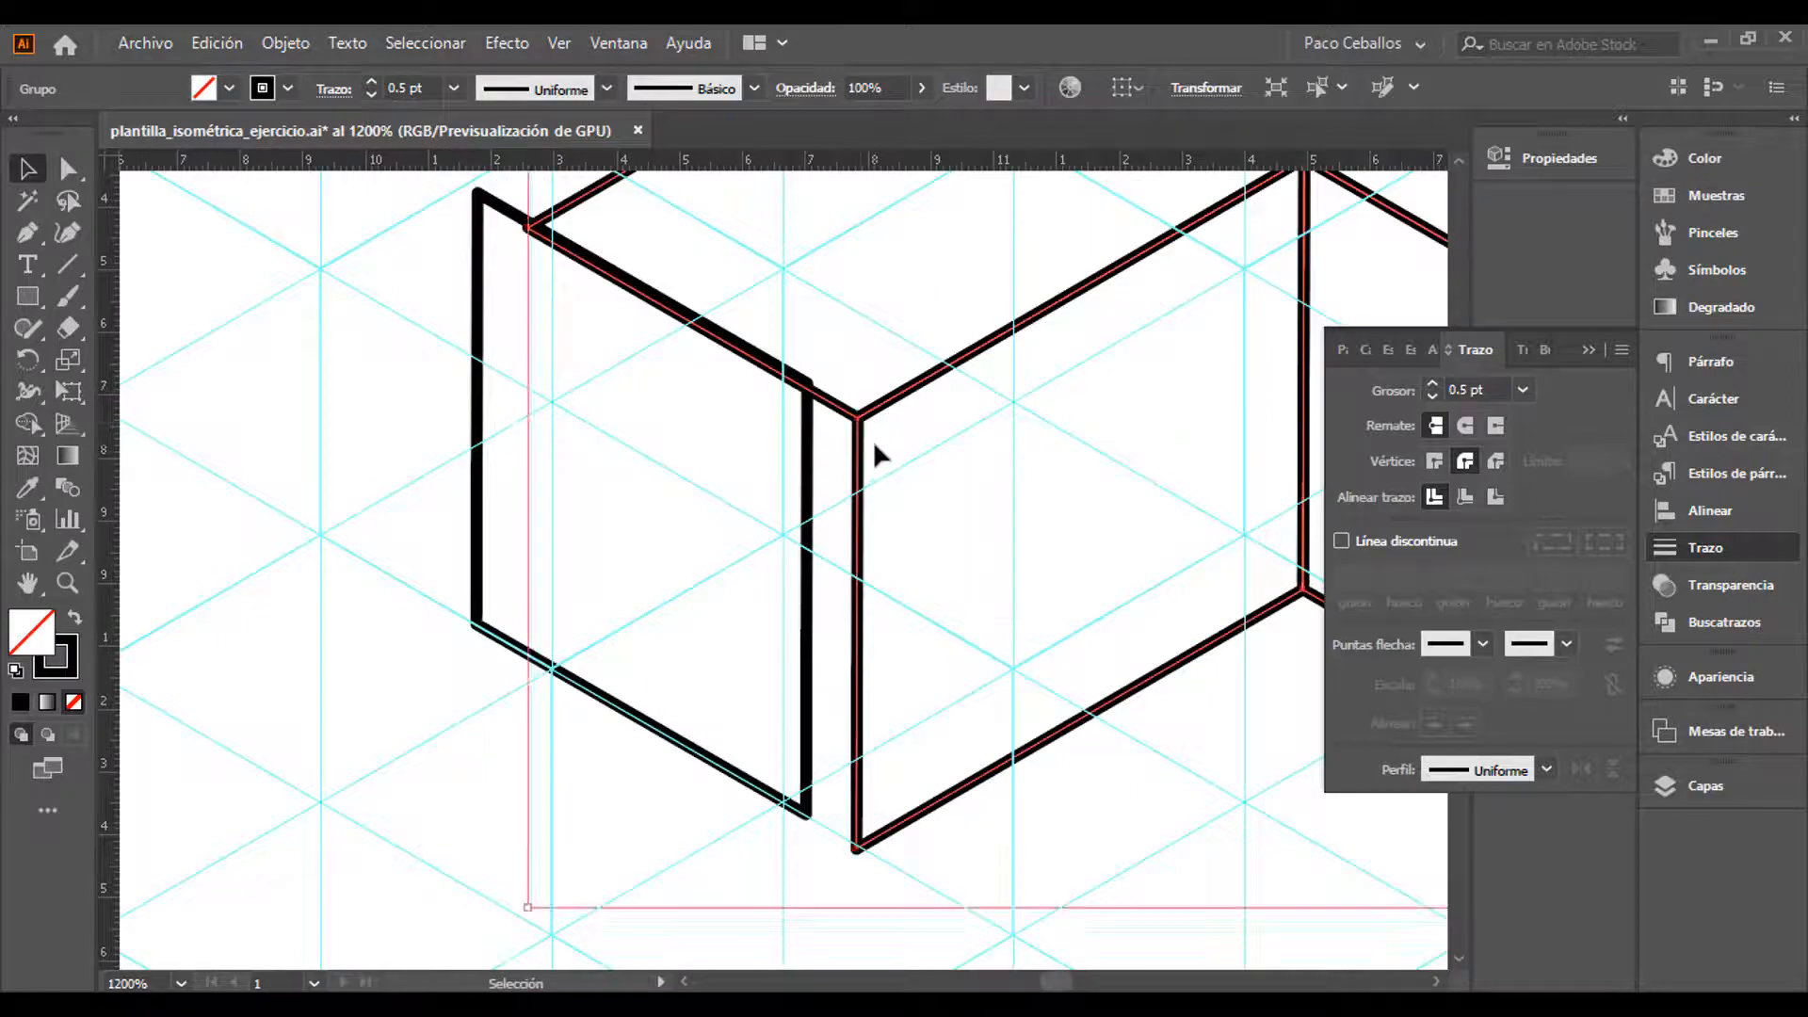
{"action": "key", "text": "ctrl+minus"}
{"action": "key", "text": "ctrl+minus"}
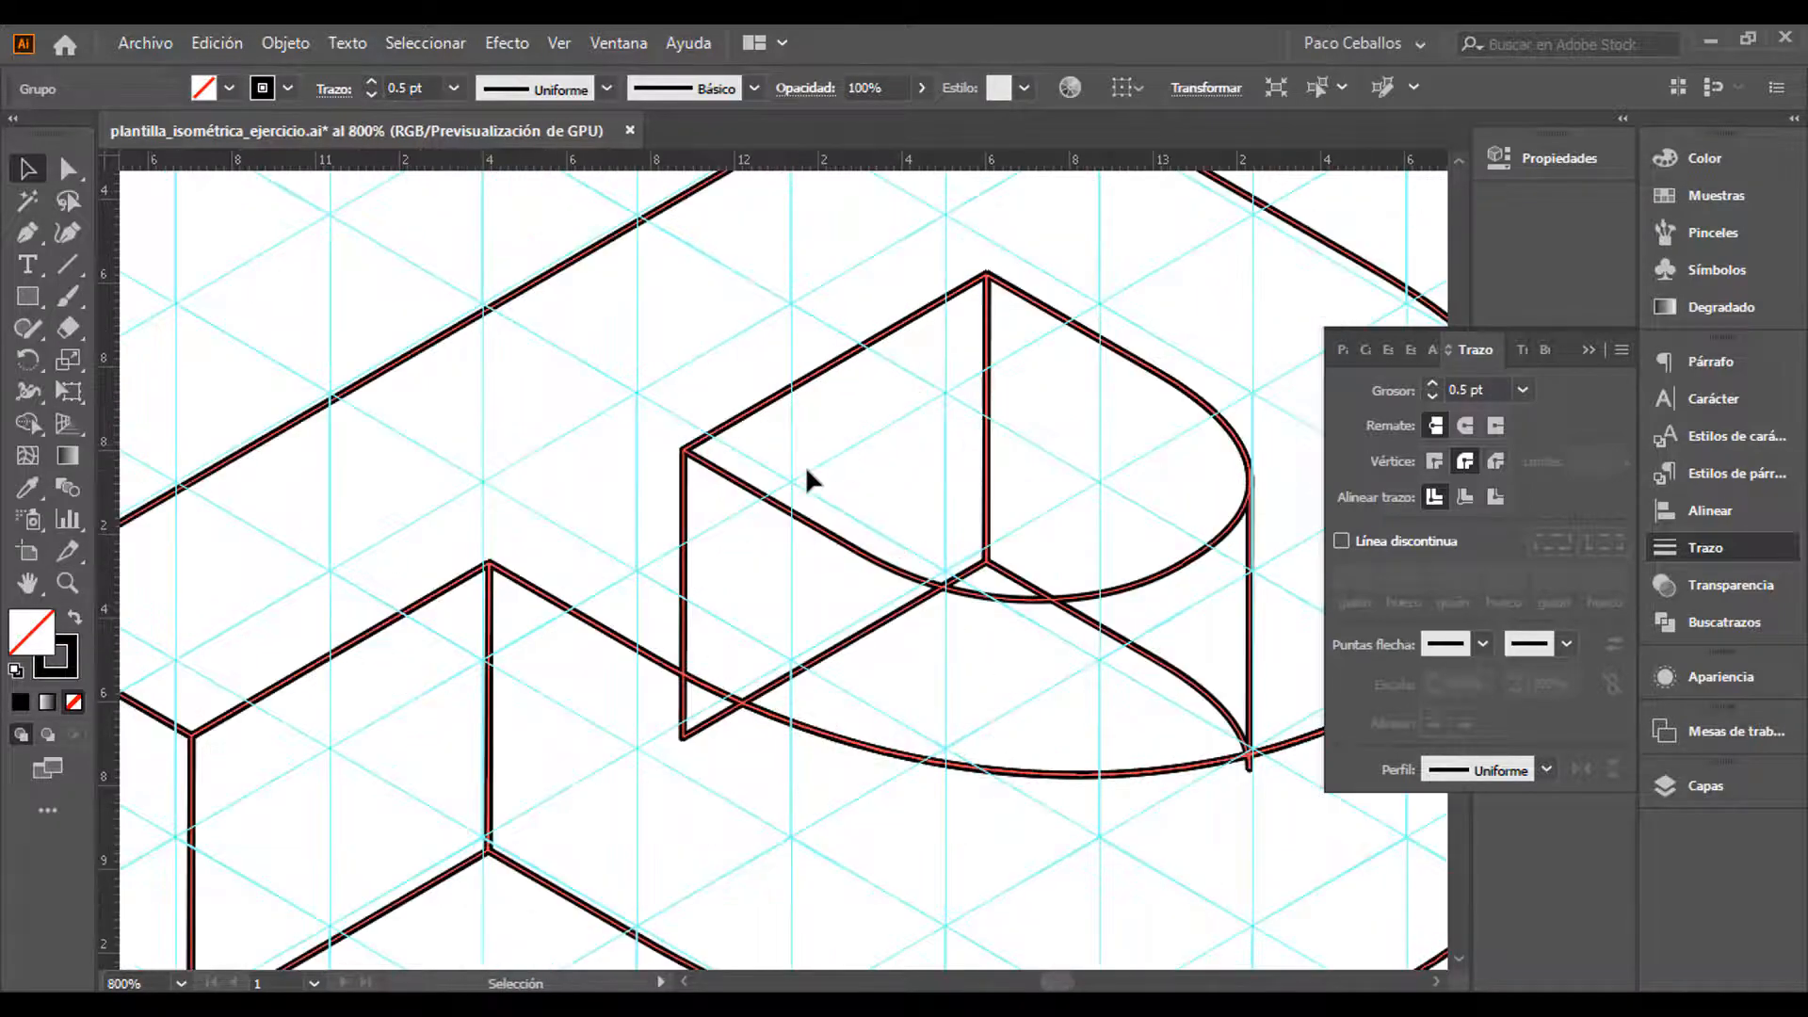
Select the grouped P and move it so the stem's lower outer corner sits on an isometric grid intersection
{"action": "key", "text": "v"}
{"action": "left_click_drag", "start_coordinate": [353, 285], "coordinate": [1068, 801]}
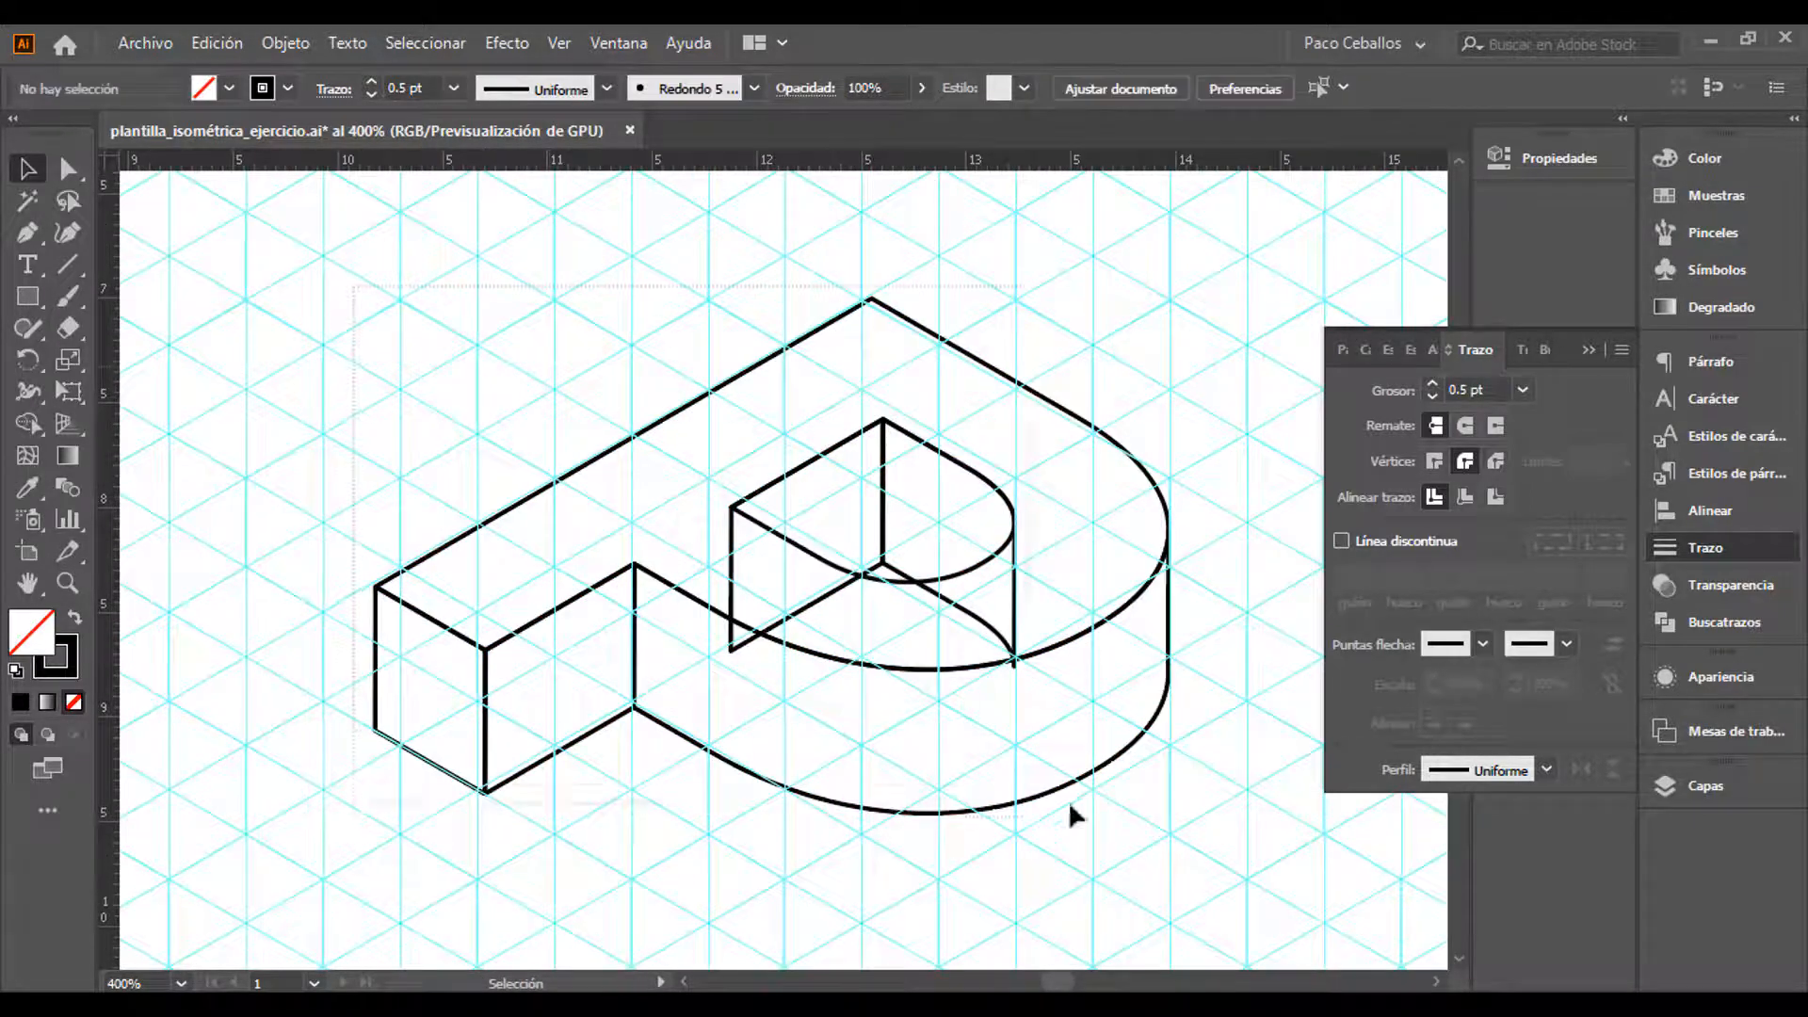
{"action": "left_click_drag", "start_coordinate": [1209, 859], "coordinate": [1244, 853]}
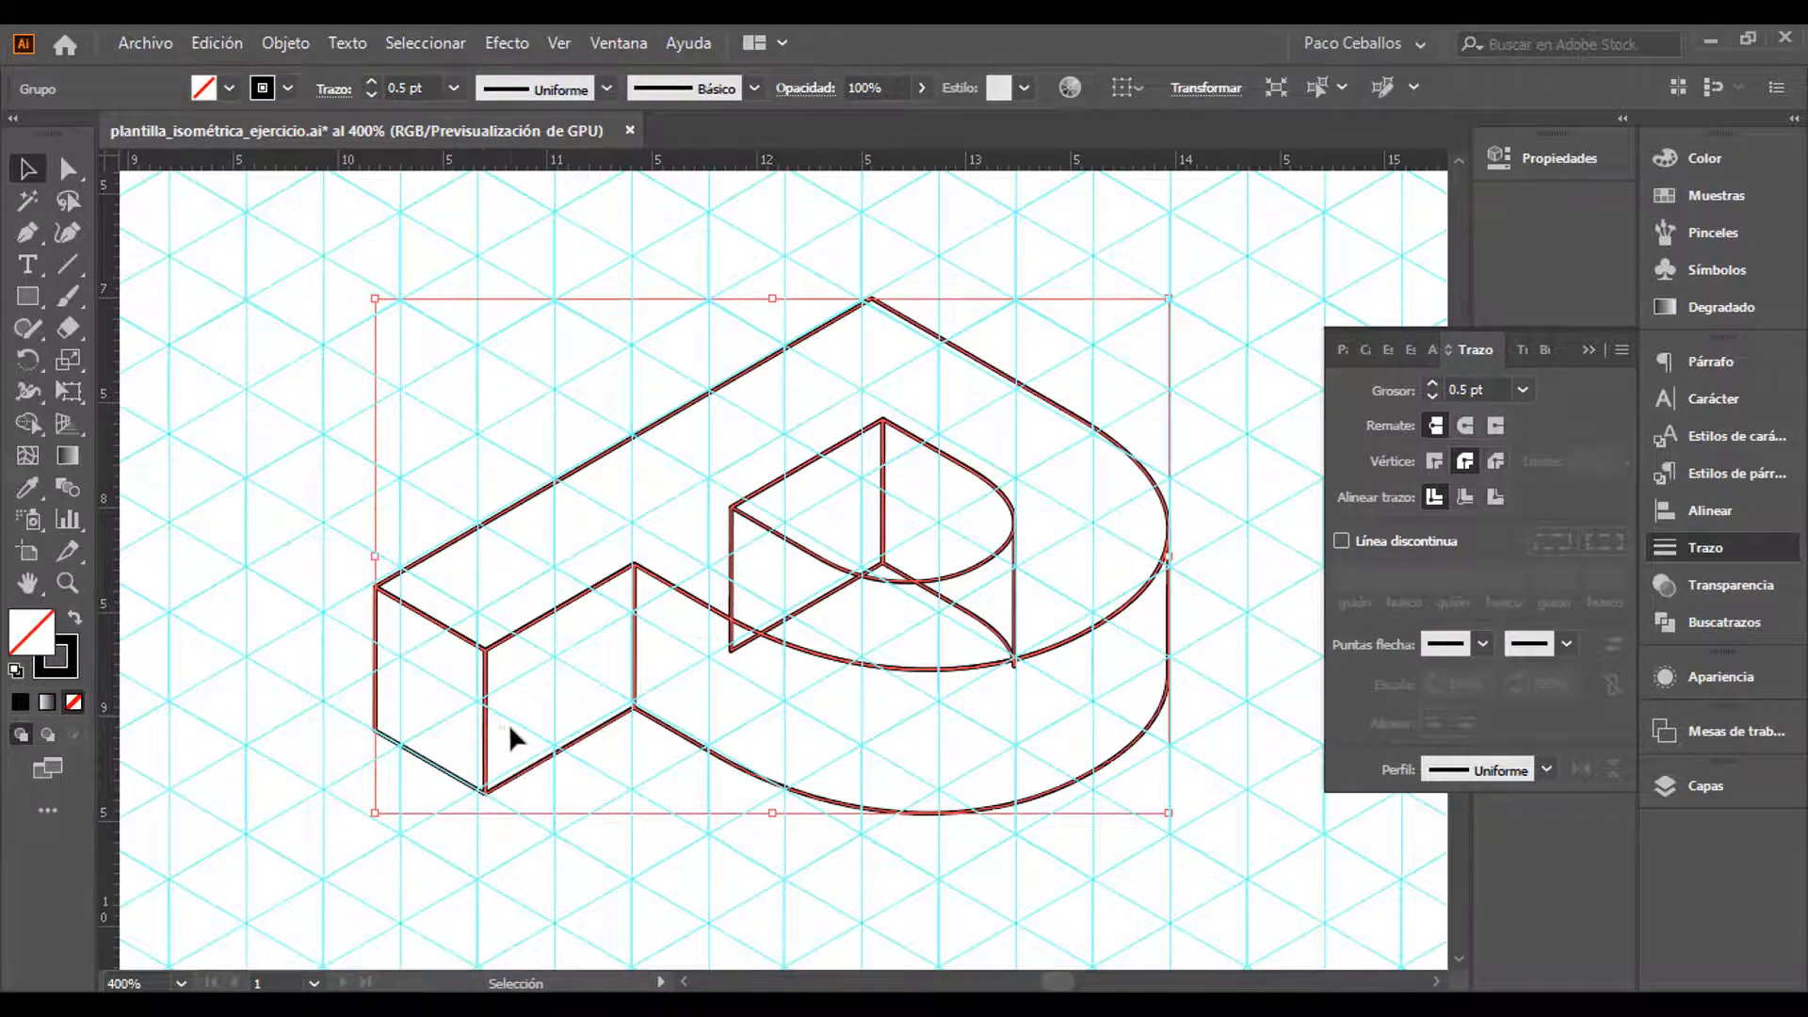
{"action": "key", "text": "a"}
{"action": "key", "text": "ctrl+plus"}
{"action": "left_click_drag", "start_coordinate": [717, 617], "coordinate": [1130, 335]}
{"action": "left_click_drag", "start_coordinate": [343, 670], "coordinate": [1037, 550]}
{"action": "left_click_drag", "start_coordinate": [706, 726], "coordinate": [774, 748]}
{"action": "key", "text": "ctrl+plus"}
{"action": "key", "text": "ctrl+plus"}
{"action": "key", "text": "ctrl+plus"}
{"action": "left_click_drag", "start_coordinate": [779, 664], "coordinate": [1250, 362]}
{"action": "left_click_drag", "start_coordinate": [549, 682], "coordinate": [979, 460]}
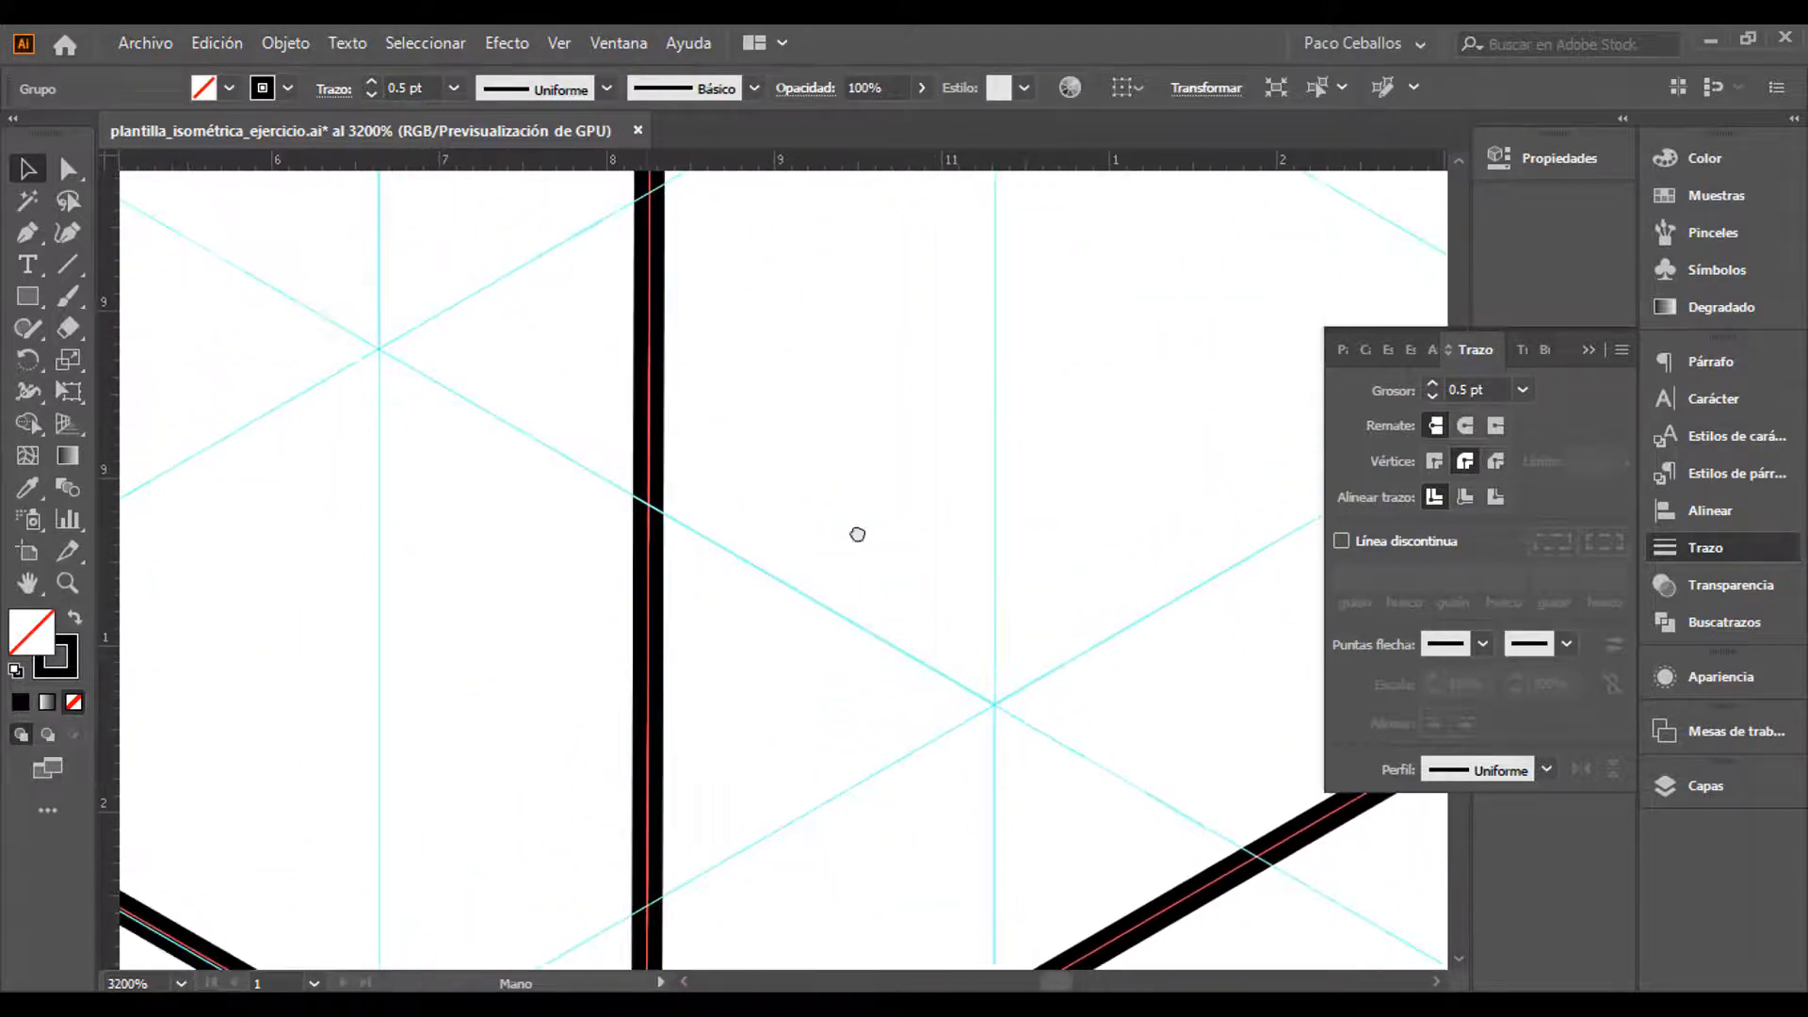
{"action": "left_click_drag", "start_coordinate": [856, 528], "coordinate": [1145, 436]}
{"action": "left_click_drag", "start_coordinate": [747, 415], "coordinate": [1045, 671]}
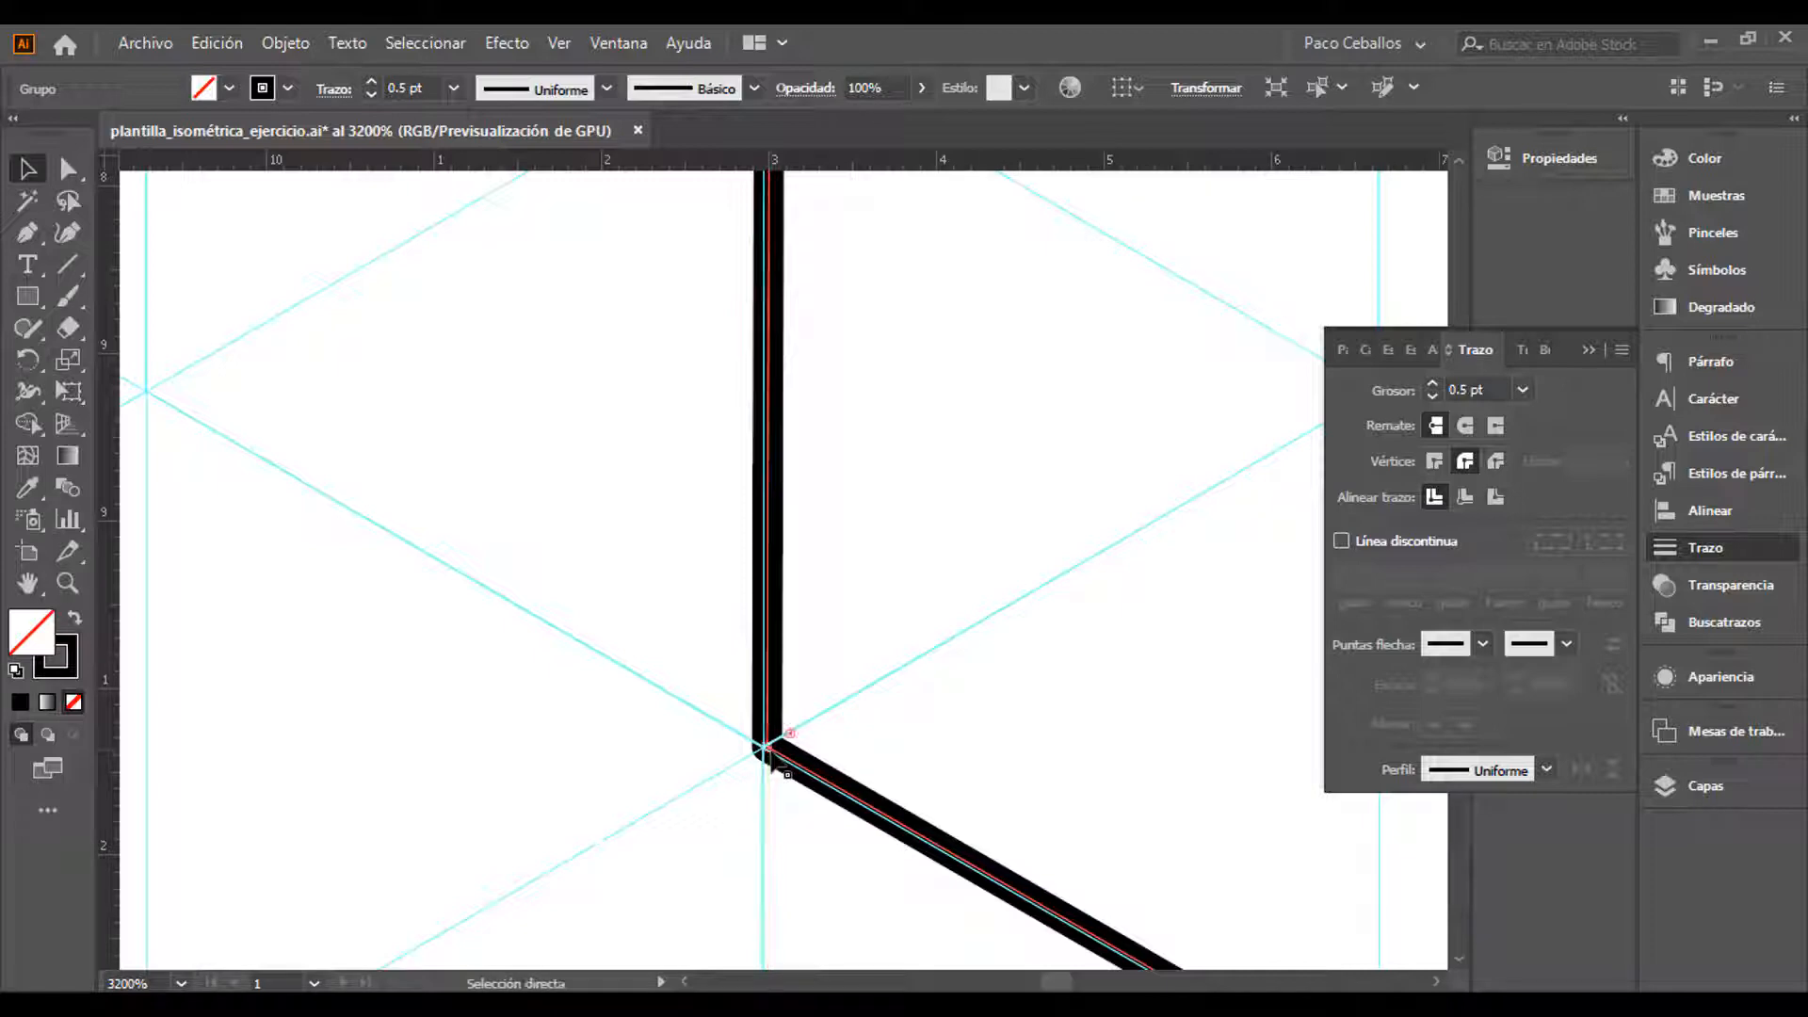
Check the stem's corner against the grid intersection in outline mode, fine-tune the P's position in preview mode, and deselect it
{"action": "key", "text": "ctrl+y"}
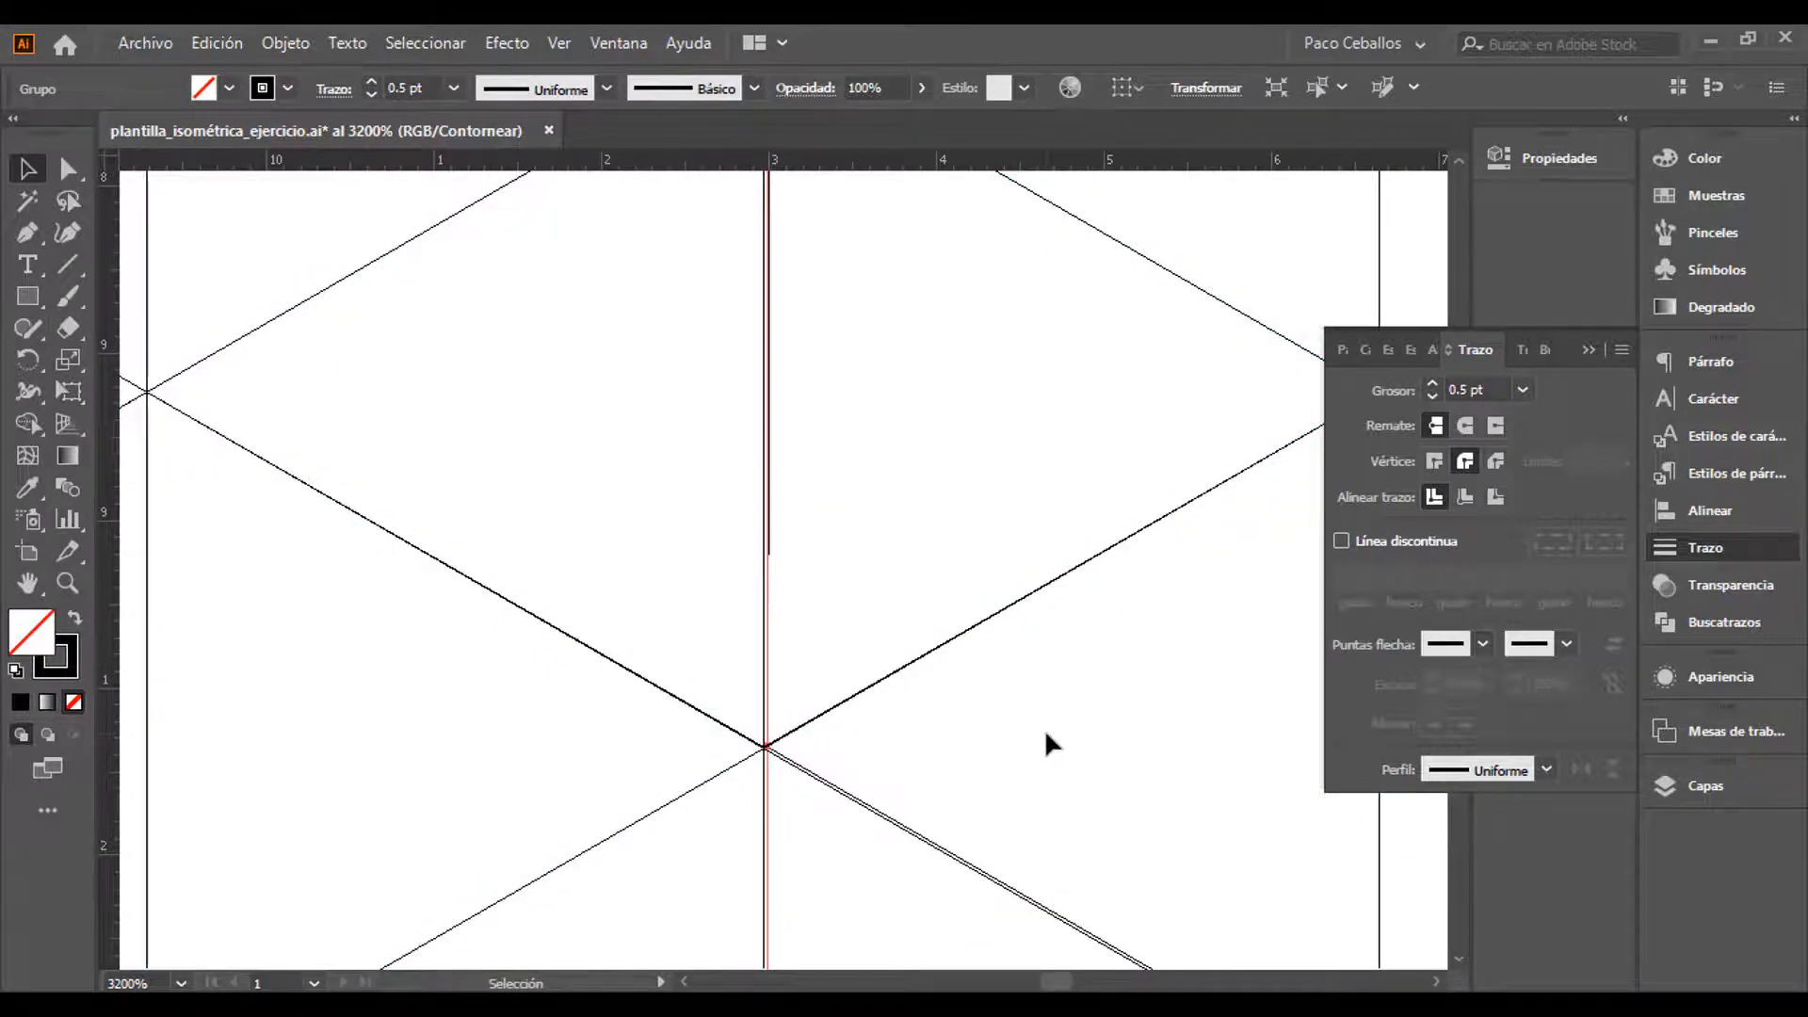
{"action": "key", "text": "ctrl+y"}
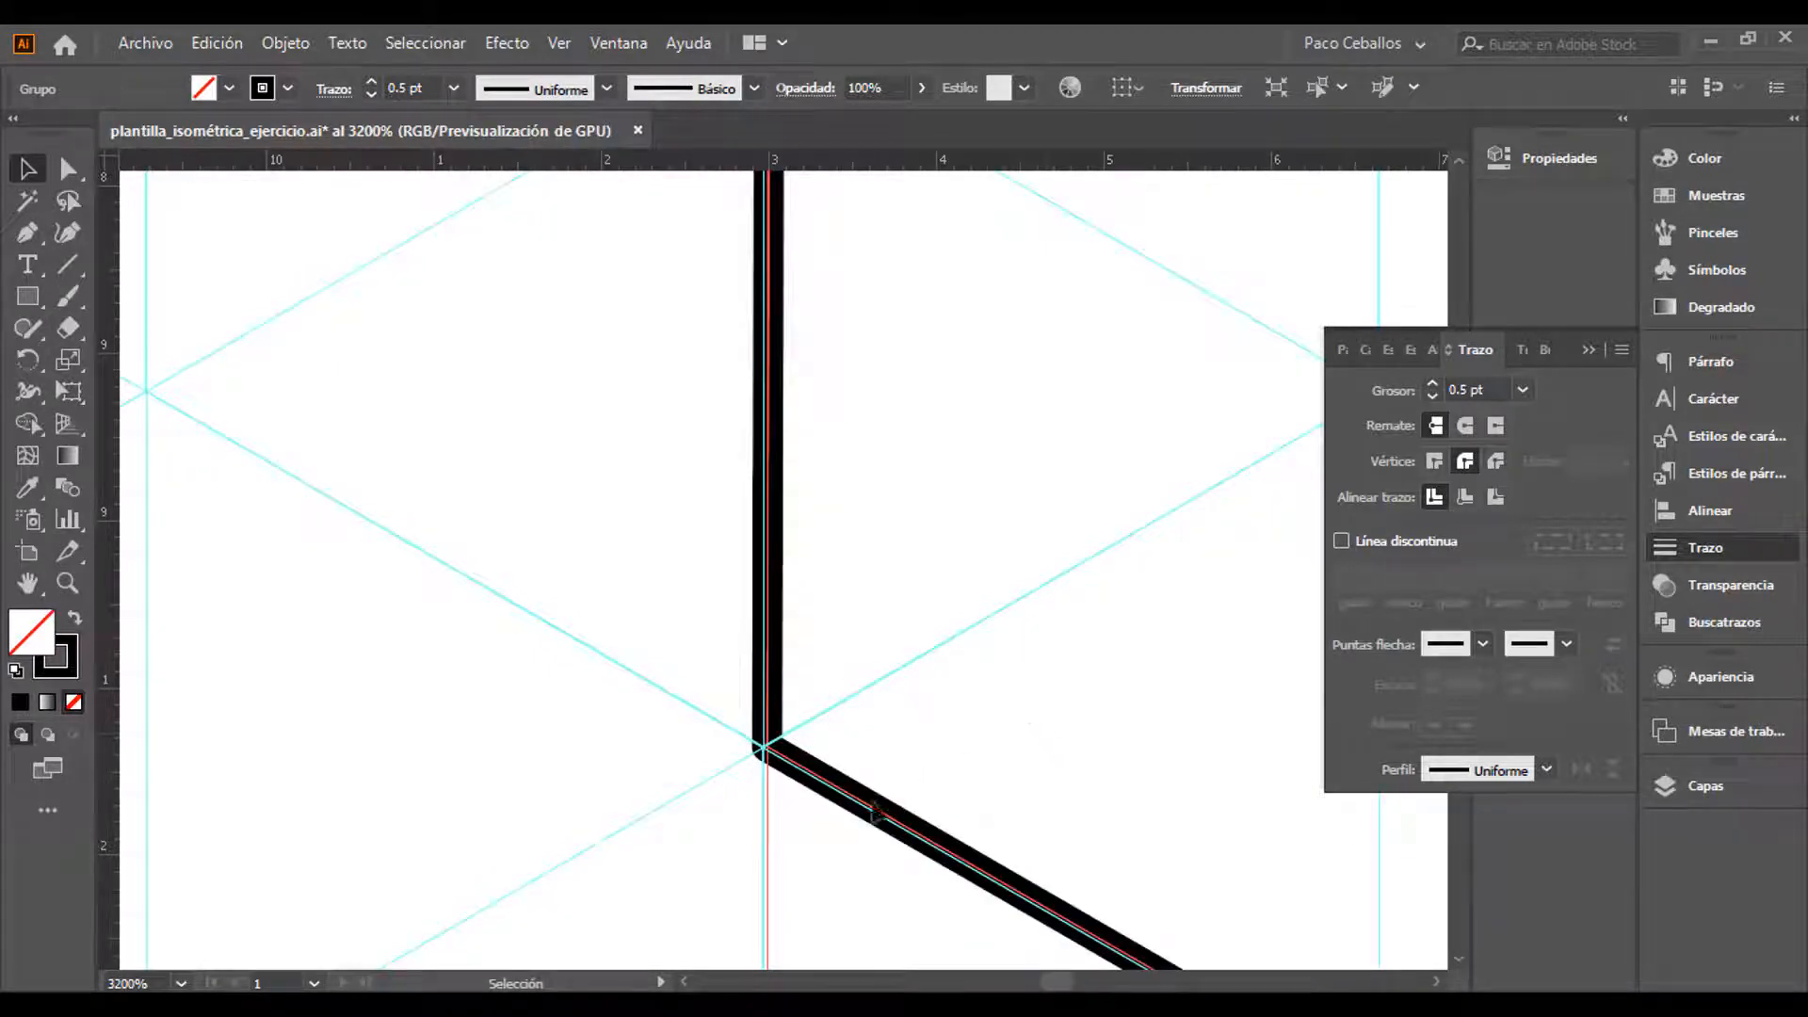
{"action": "mouse_move", "coordinate": [881, 818]}
{"action": "left_mouse_down"}
{"action": "mouse_move", "coordinate": [921, 796]}
{"action": "mouse_move", "coordinate": [869, 819]}
{"action": "left_mouse_up"}
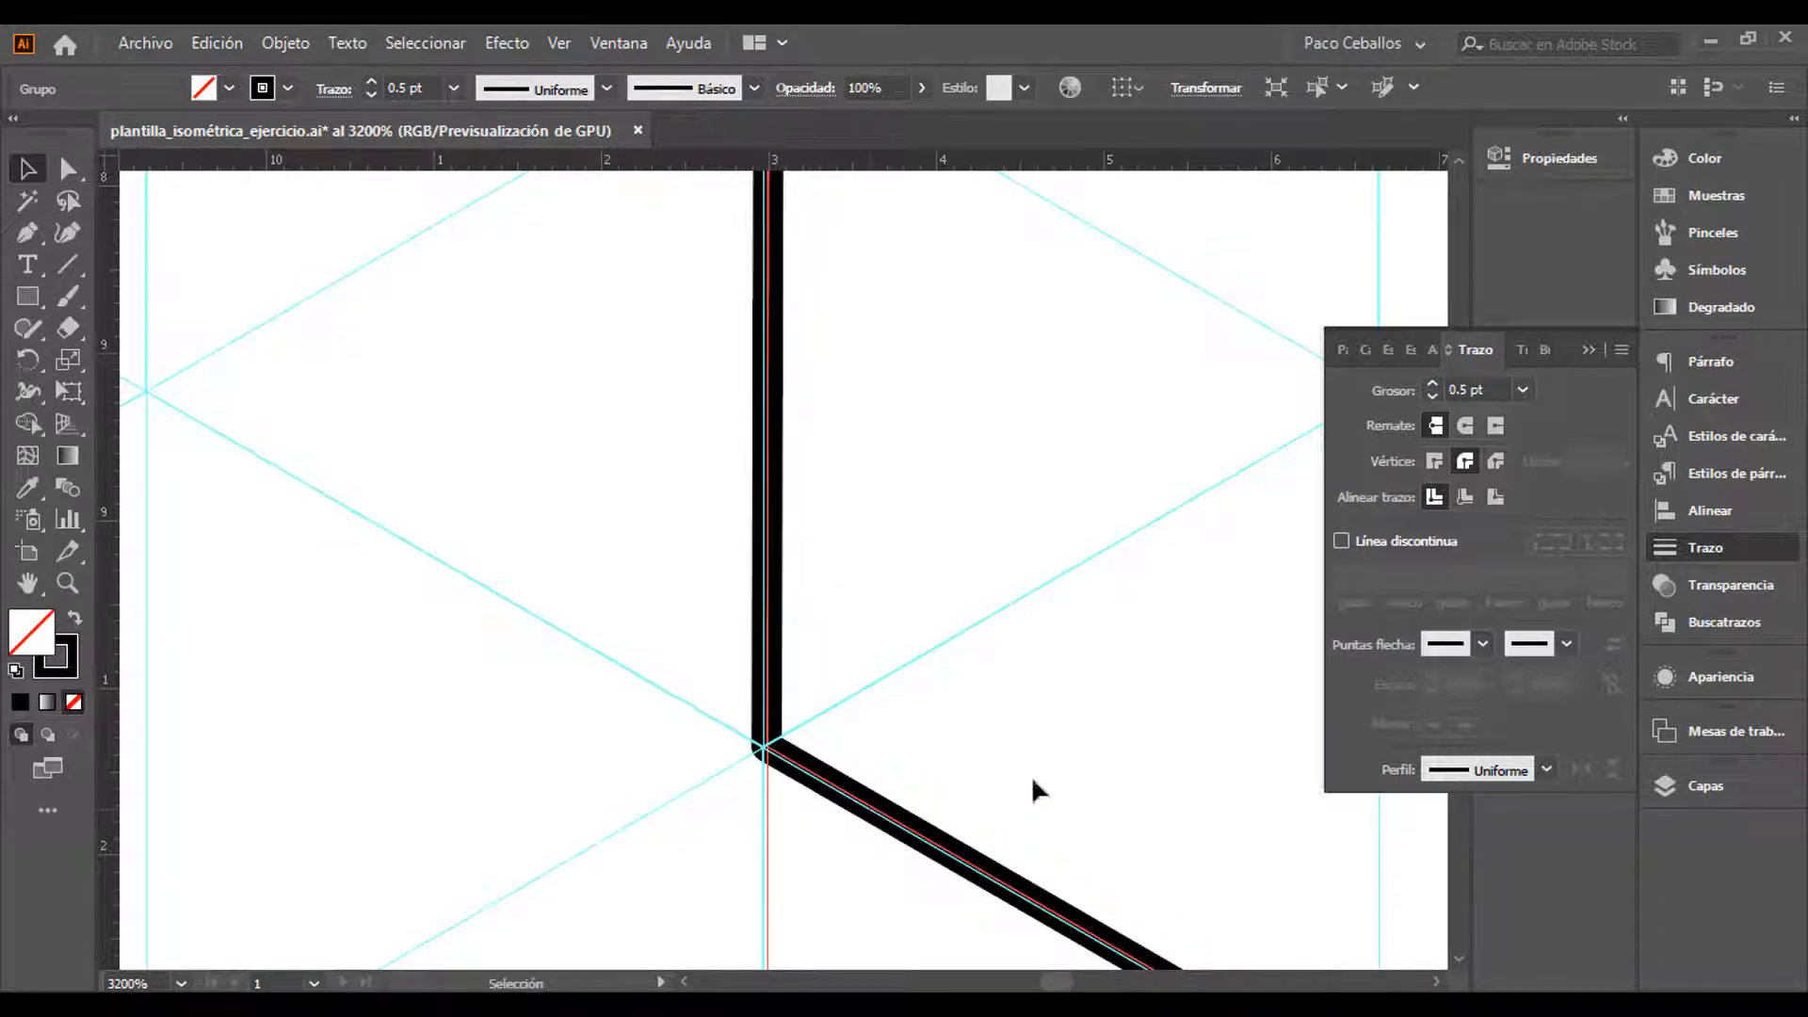
{"action": "scroll", "coordinate": [1049, 759], "scroll_direction": "down", "scroll_amount": 5}
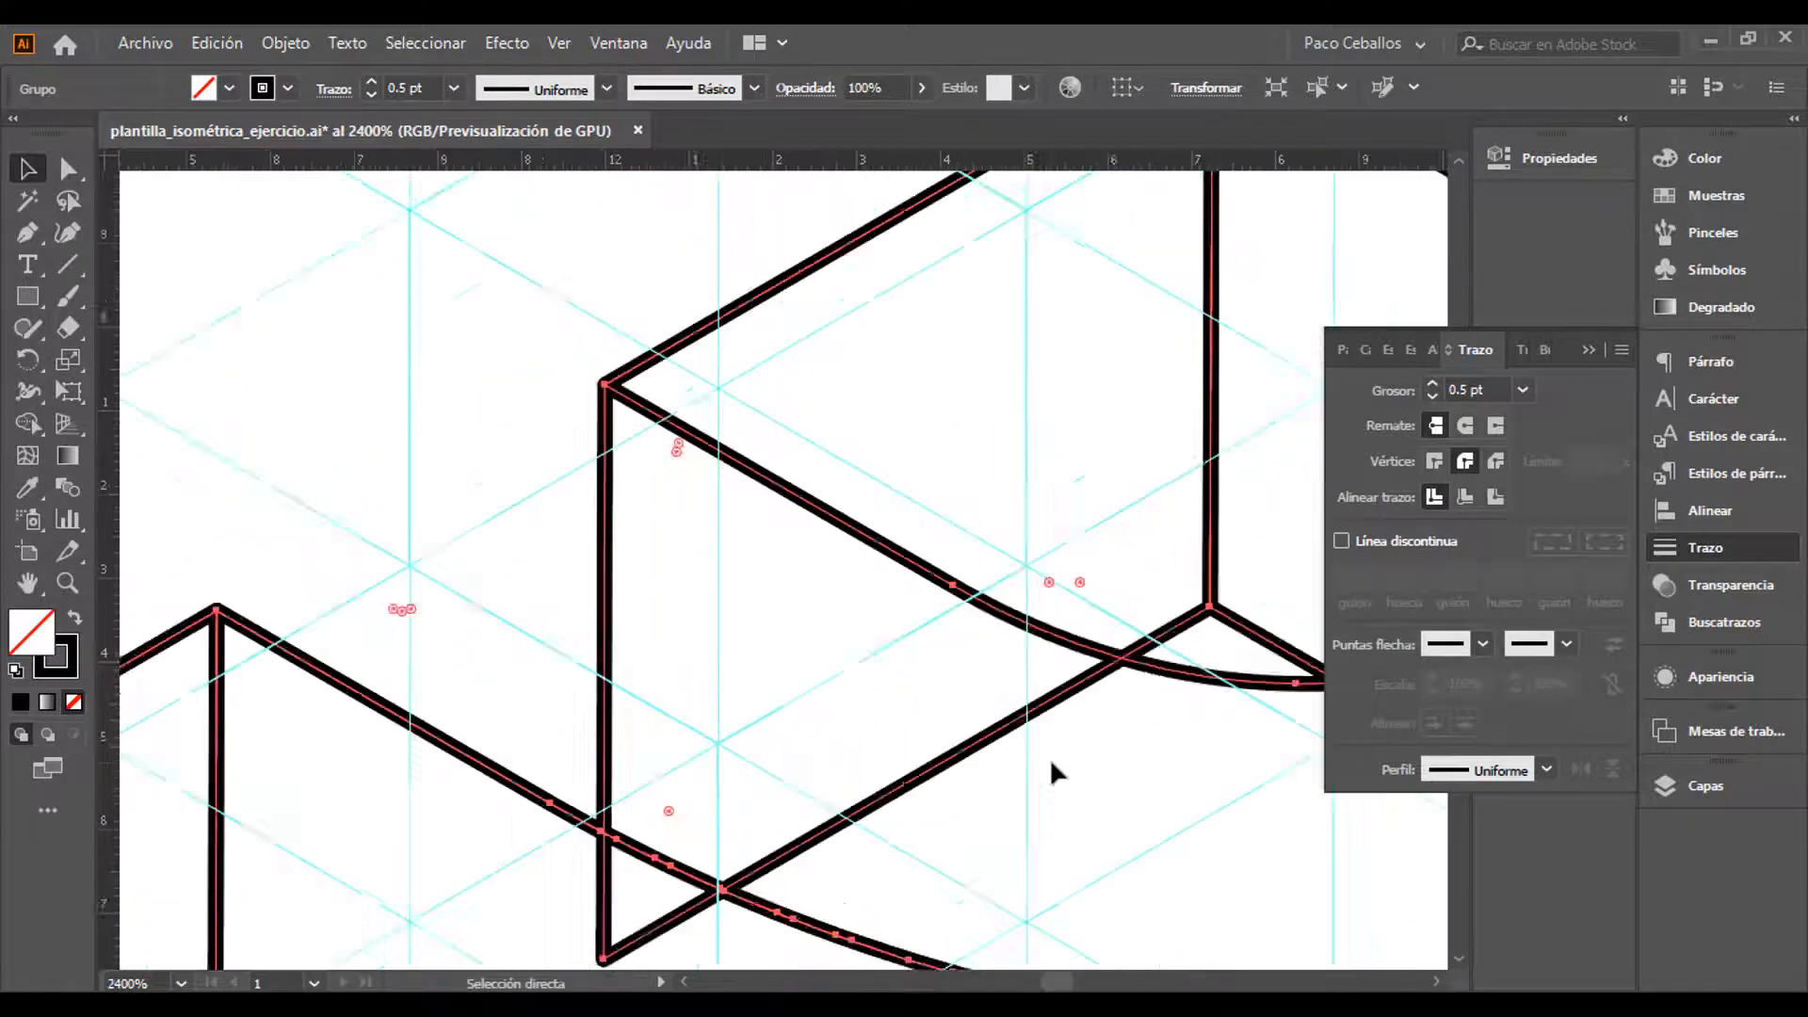
{"action": "key", "text": "ctrl+minus"}
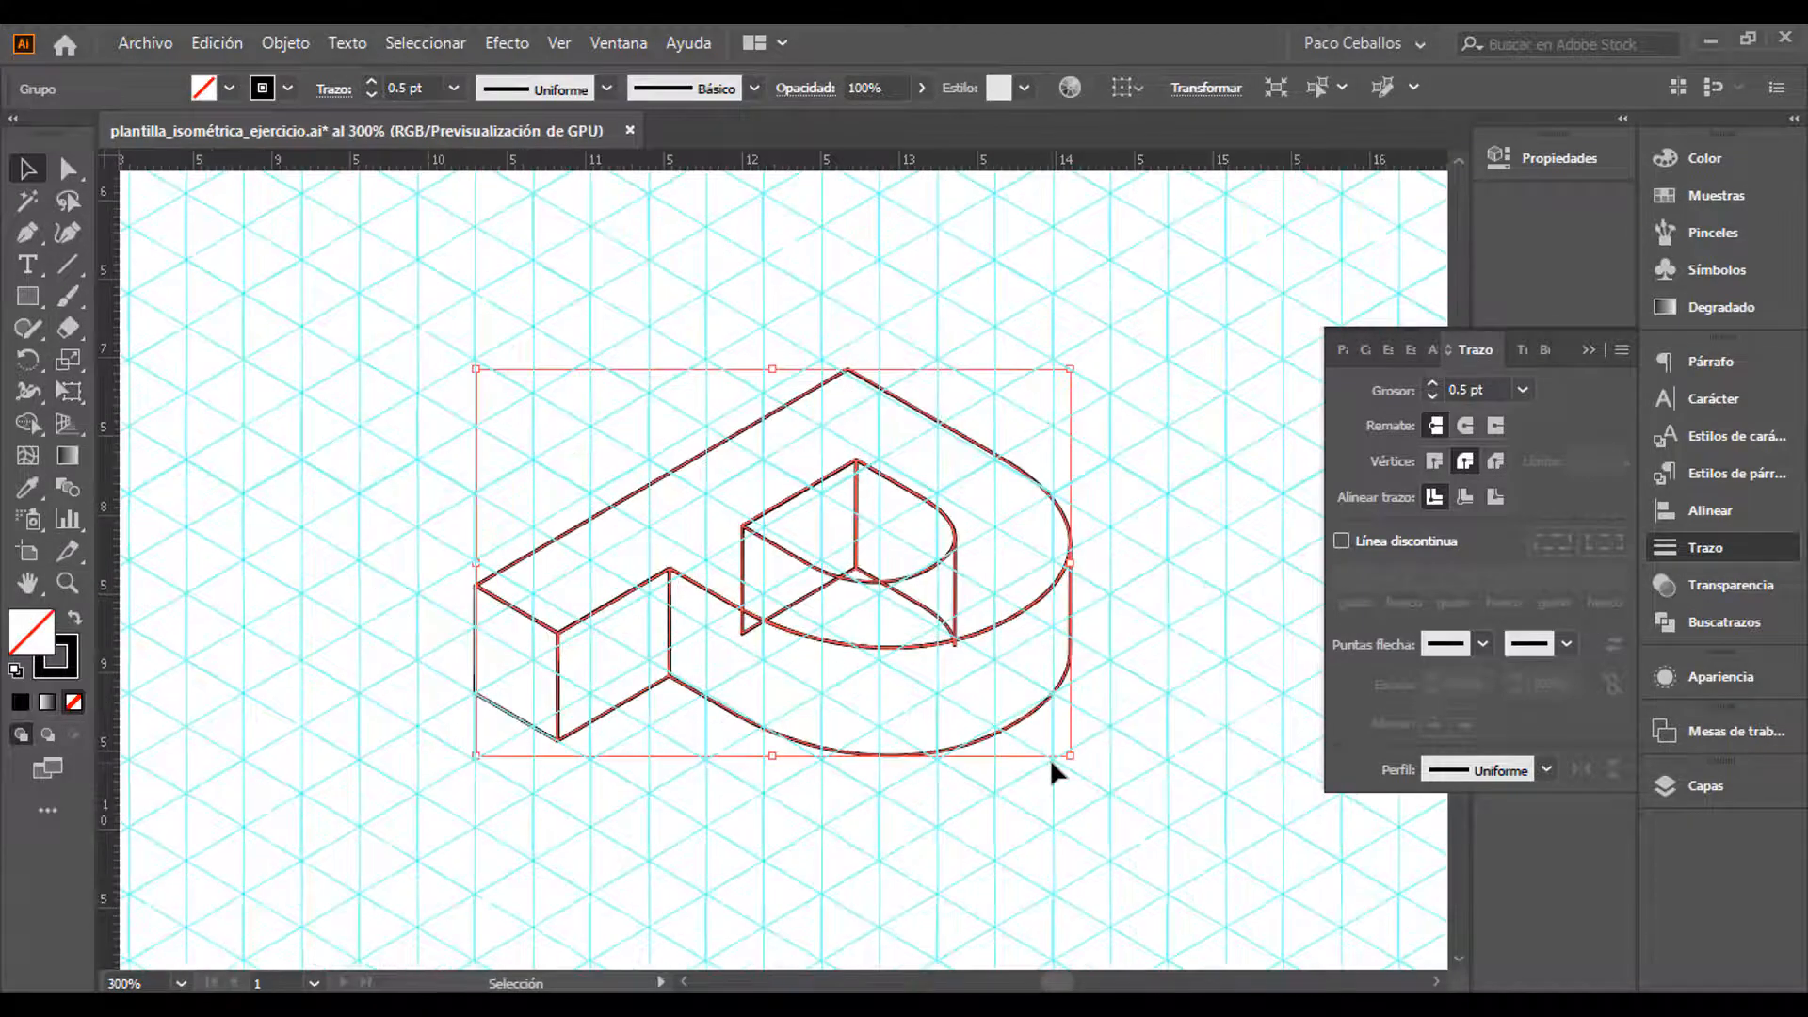
{"action": "left_click", "coordinate": [1152, 720]}
{"action": "left_click", "coordinate": [1588, 354]}
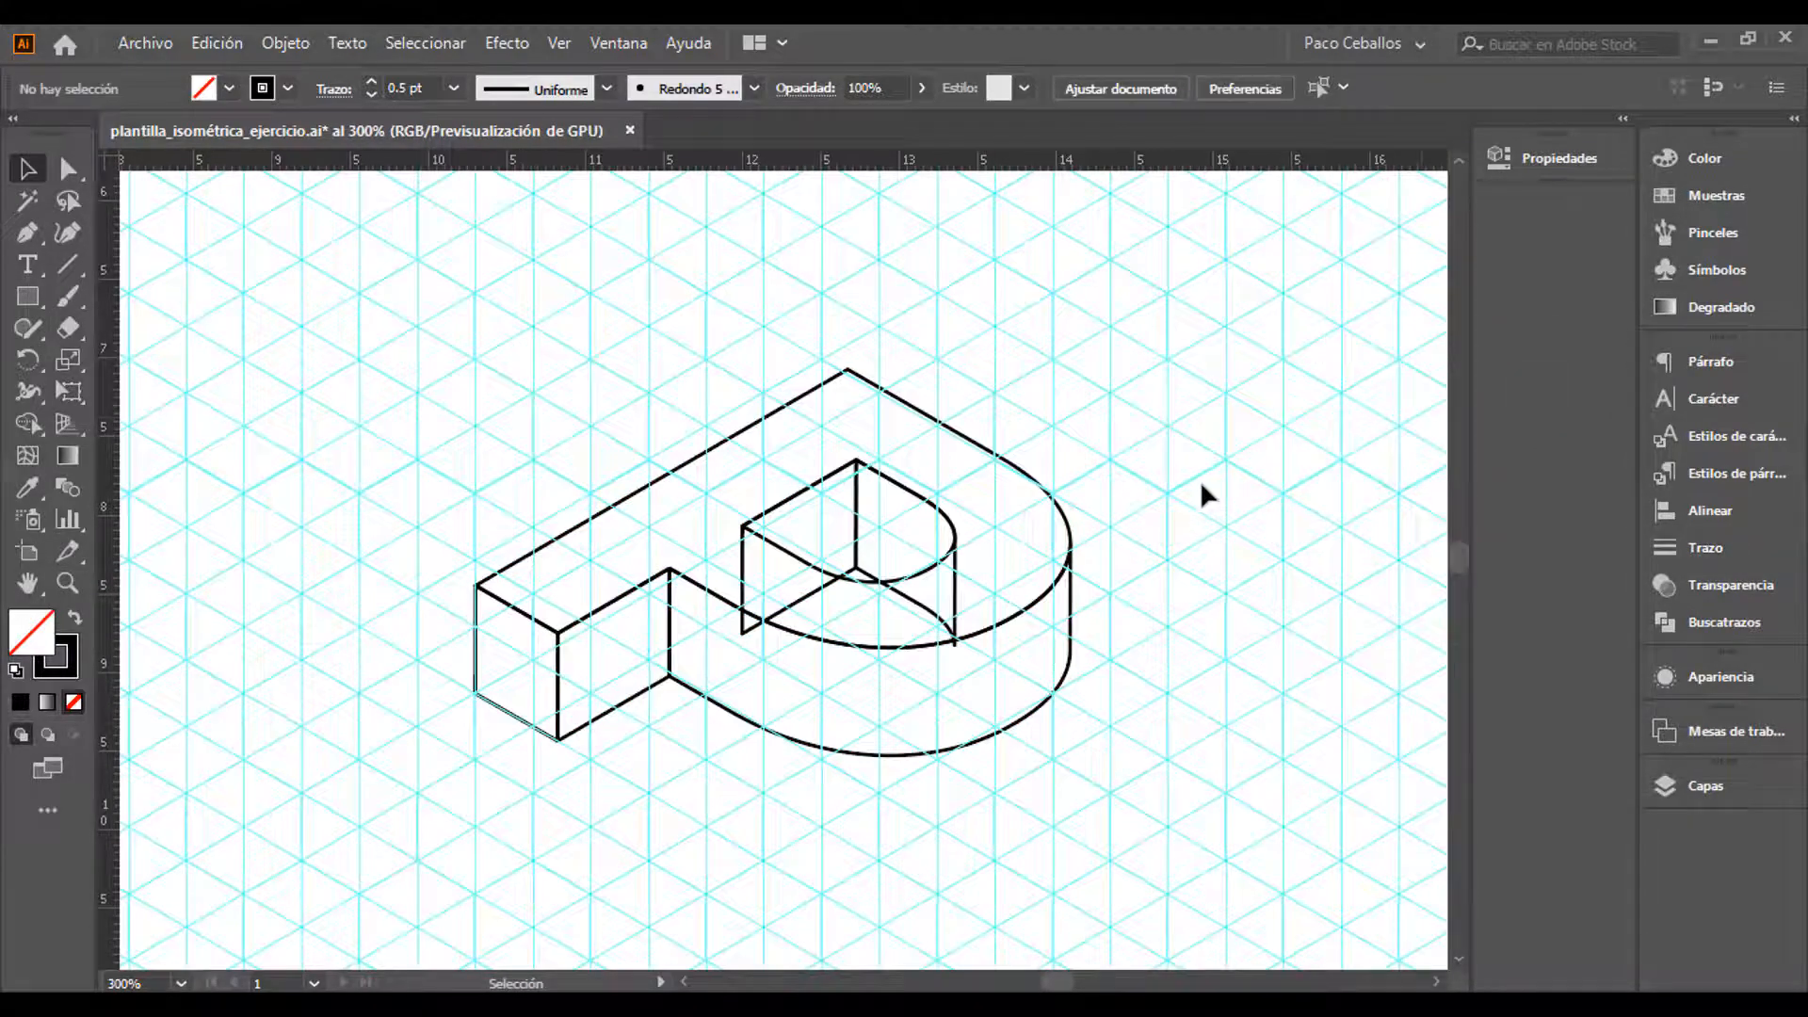
Hide the isometric guide grid so the extruded P can be viewed alone, and display the document's layers
{"action": "key", "text": "ctrl+minus"}
{"action": "left_click_drag", "start_coordinate": [1143, 471], "coordinate": [1158, 552]}
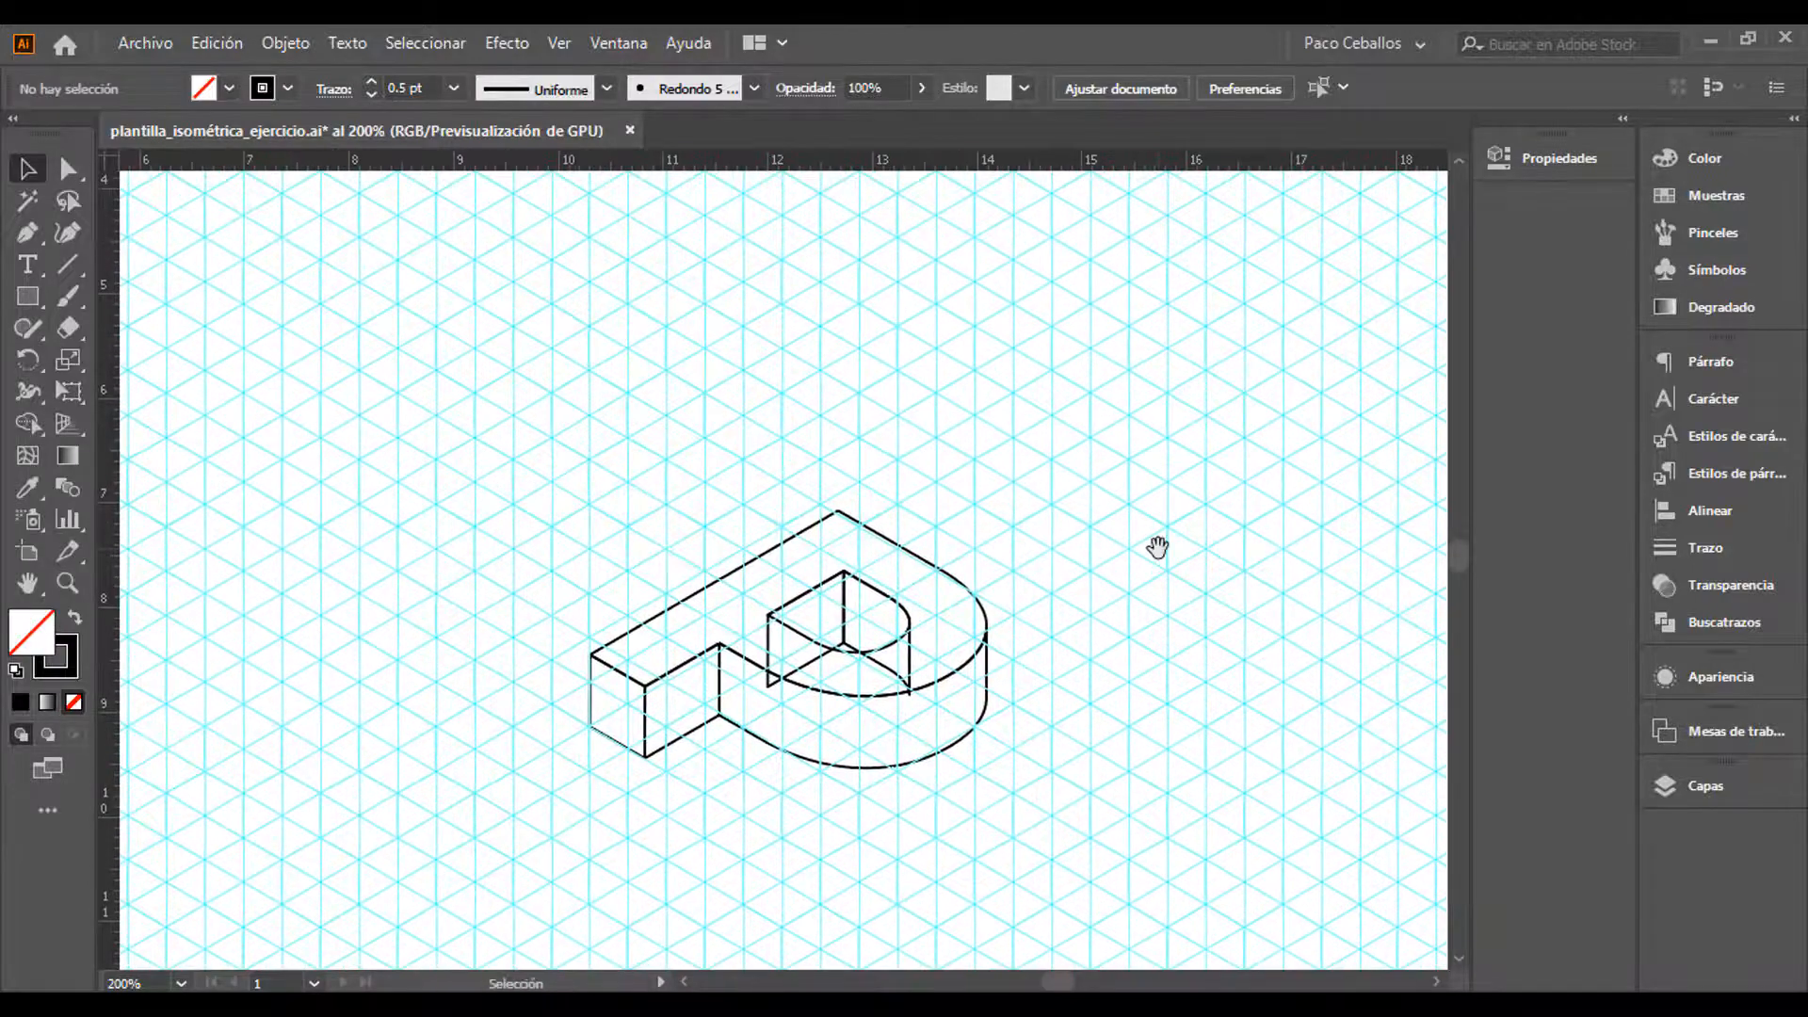
{"action": "key", "text": "ctrl+semicolon"}
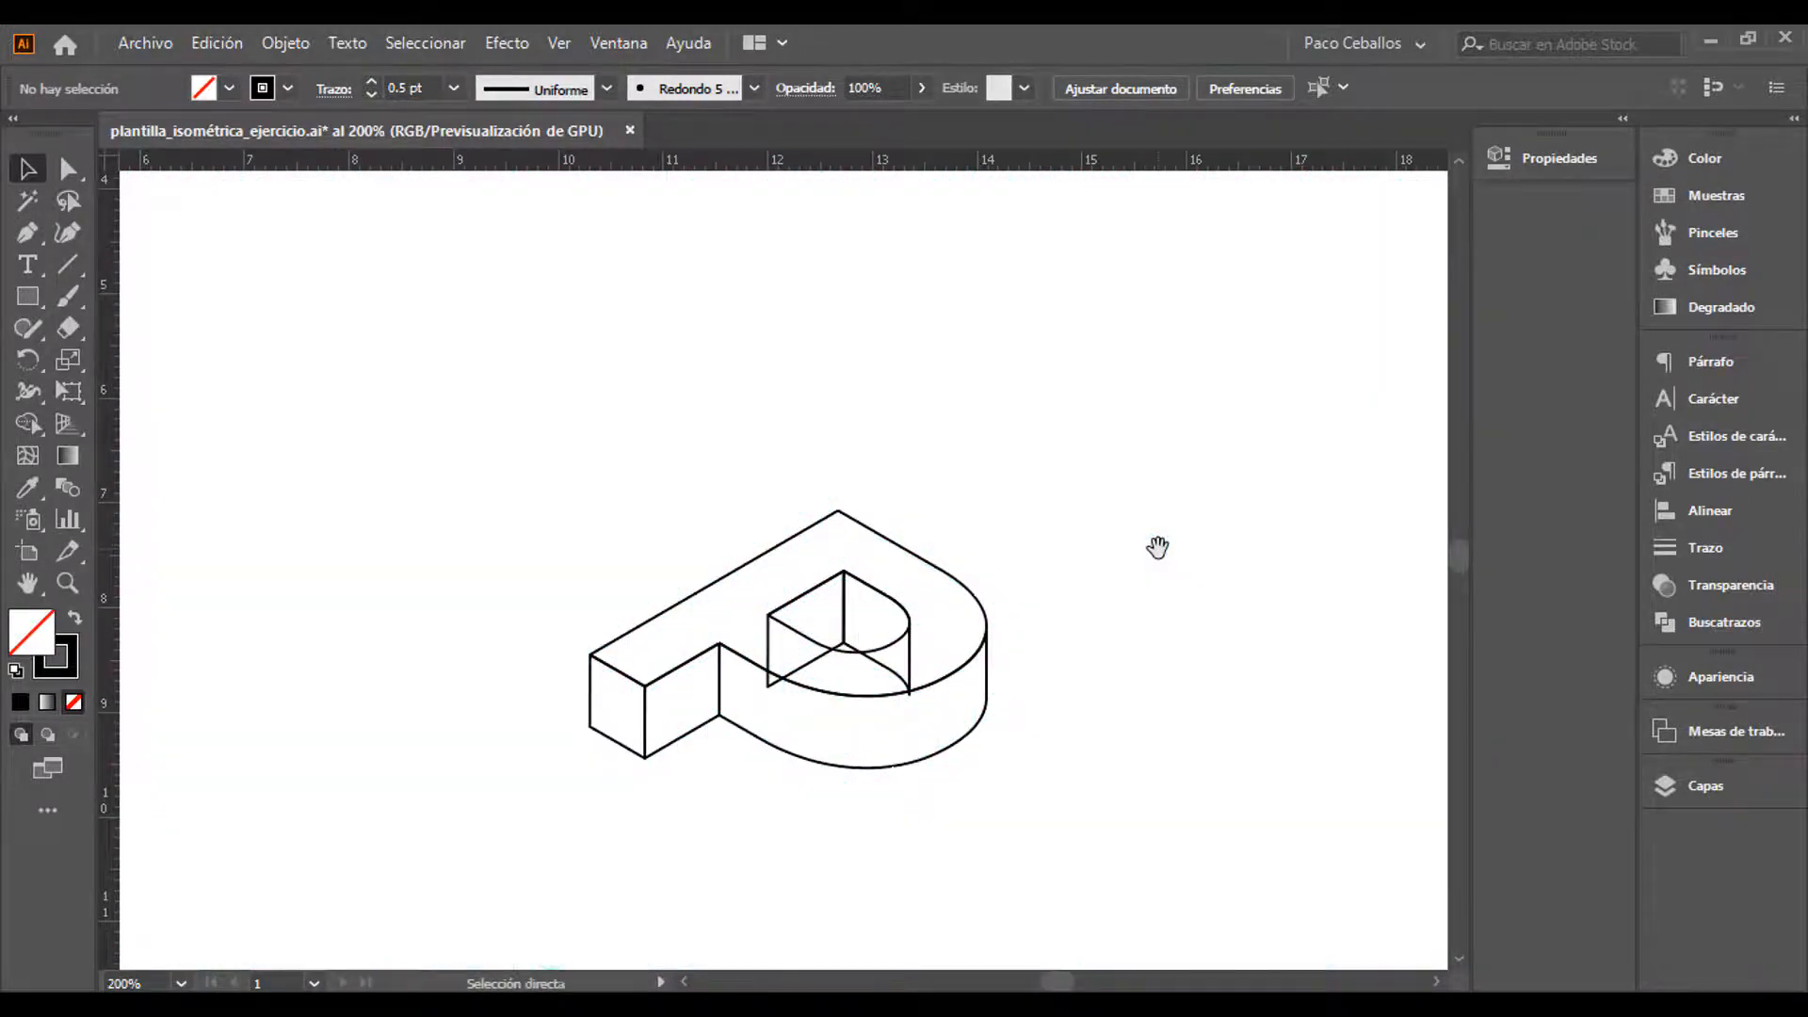
{"action": "key", "text": "ctrl+semicolon"}
{"action": "left_click_drag", "start_coordinate": [1132, 584], "coordinate": [1157, 527]}
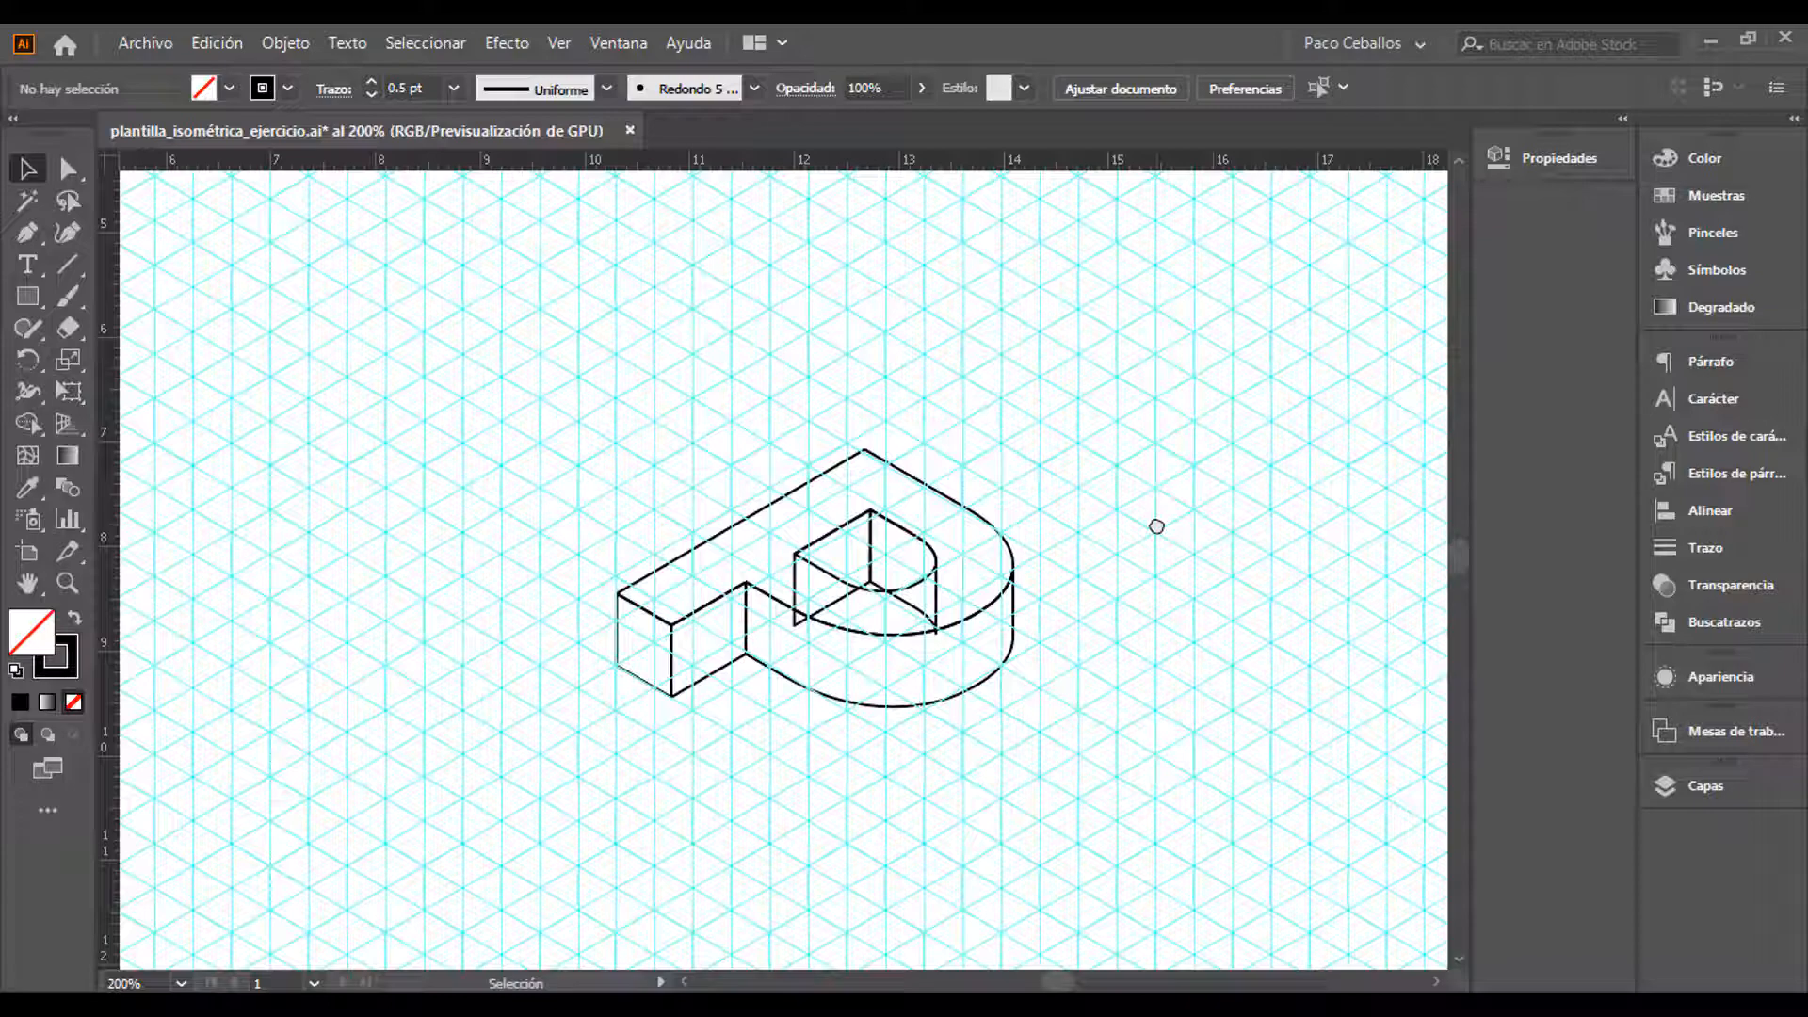
{"action": "key", "text": "ctrl+;"}
{"action": "left_click_drag", "start_coordinate": [1156, 526], "coordinate": [1111, 508]}
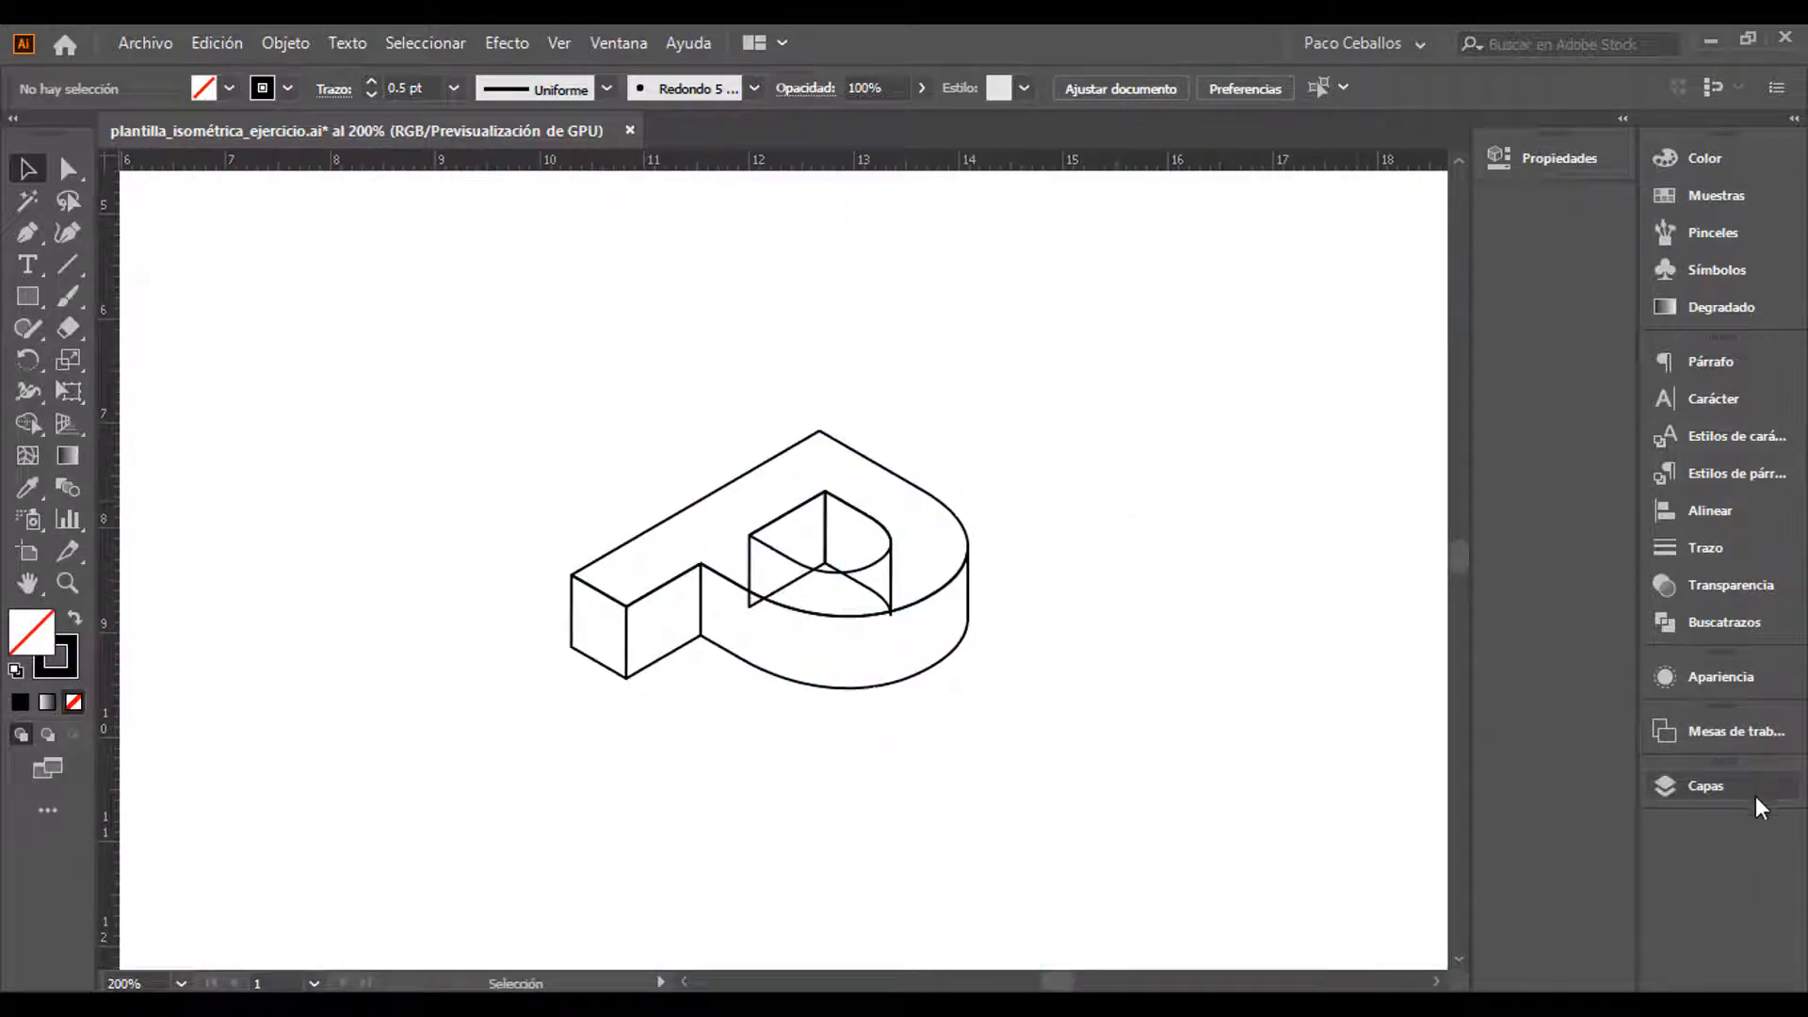
{"action": "left_click", "coordinate": [1707, 786]}
Draw a small square beside the P's bowl and duplicate it twice to form a row of three squares
{"action": "key", "text": "ctrl+plus"}
{"action": "key", "text": "ctrl+plus"}
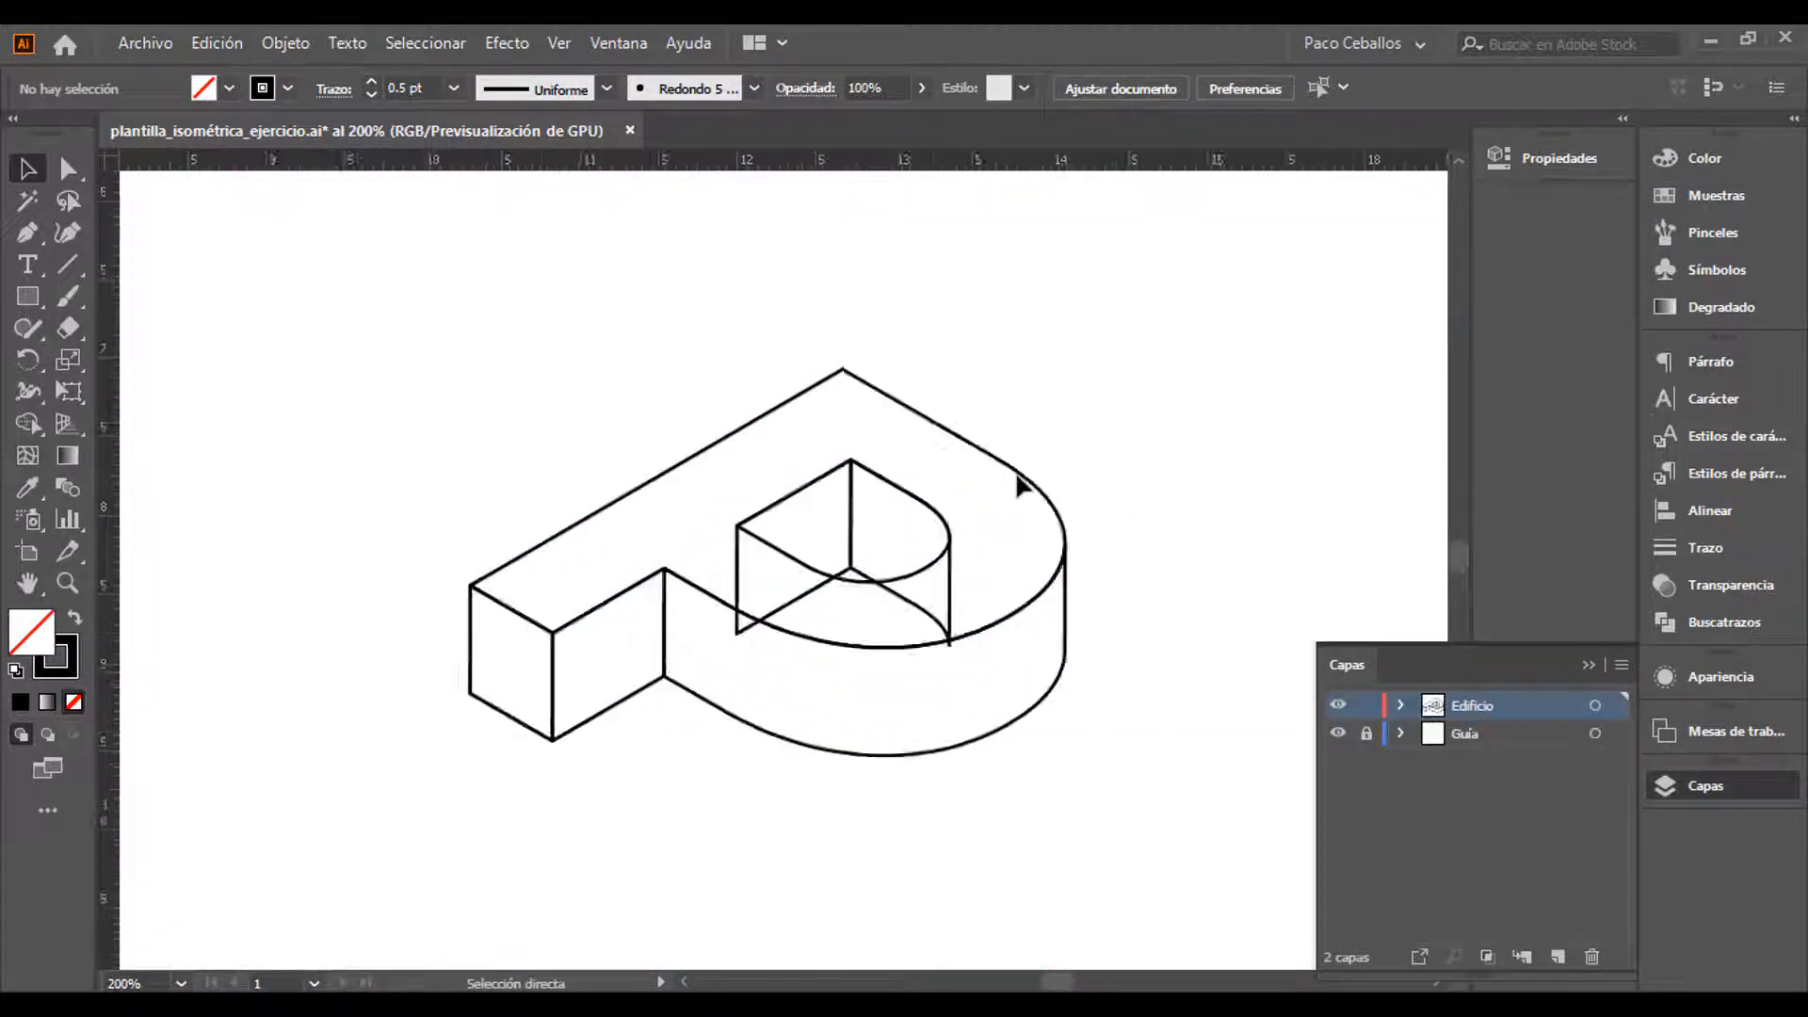
{"action": "key", "text": "m"}
{"action": "left_click_drag", "start_coordinate": [1130, 456], "coordinate": [796, 419]}
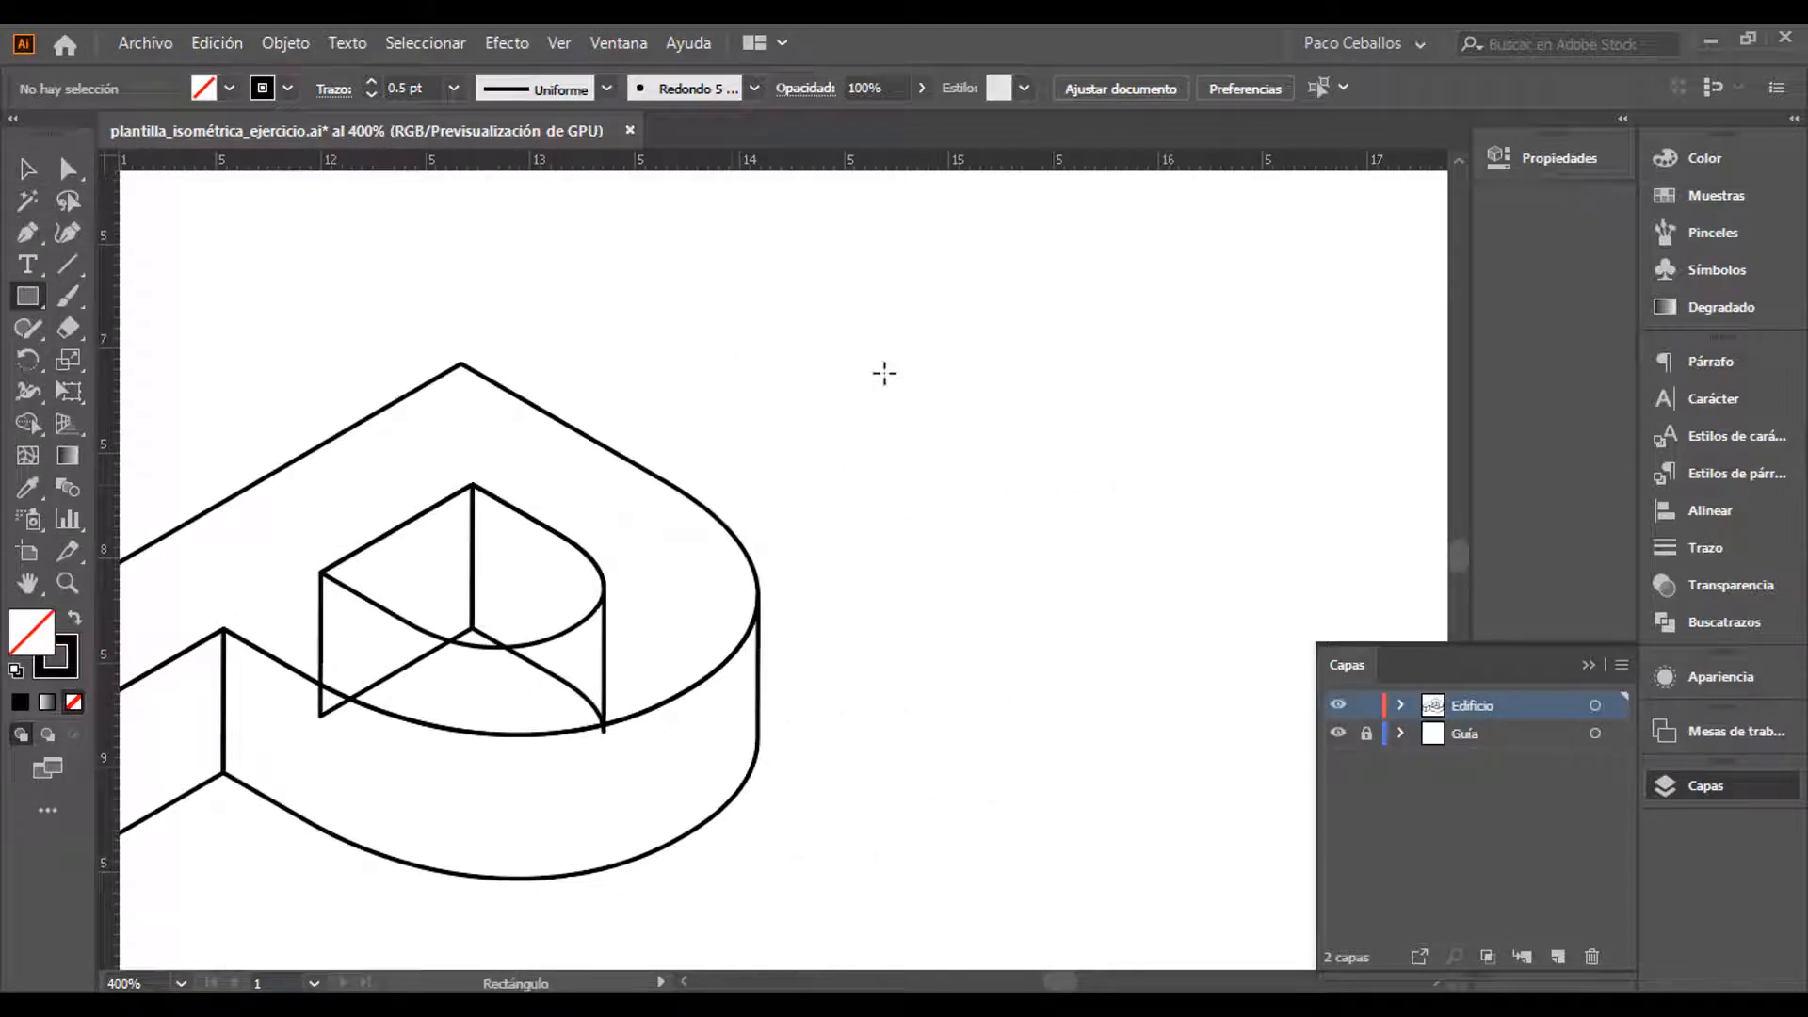
{"action": "mouse_move", "coordinate": [884, 371]}
{"action": "left_mouse_down"}
{"action": "mouse_move", "coordinate": [924, 420]}
{"action": "mouse_move", "coordinate": [1014, 436]}
{"action": "mouse_move", "coordinate": [1000, 429]}
{"action": "left_mouse_up"}
{"action": "key", "text": "v"}
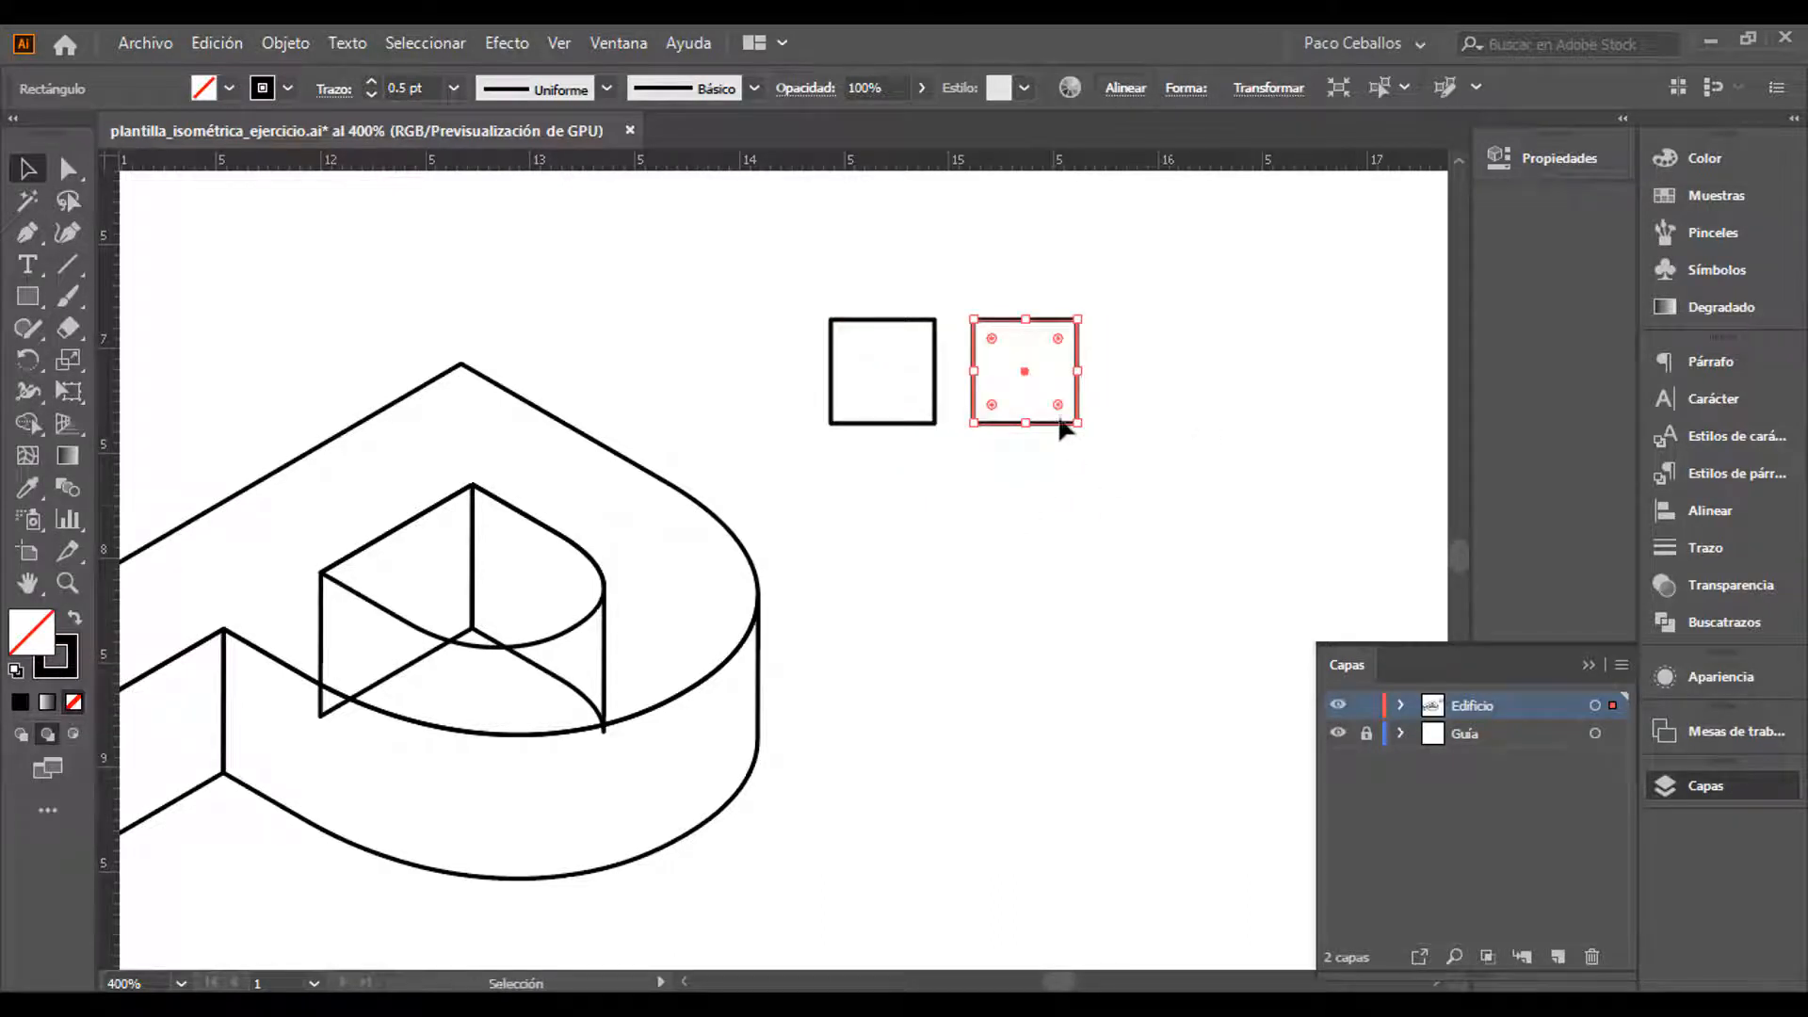
{"action": "left_click", "coordinate": [1053, 429]}
{"action": "left_click_drag", "start_coordinate": [1043, 425], "coordinate": [1177, 439]}
{"action": "left_click", "coordinate": [827, 313]}
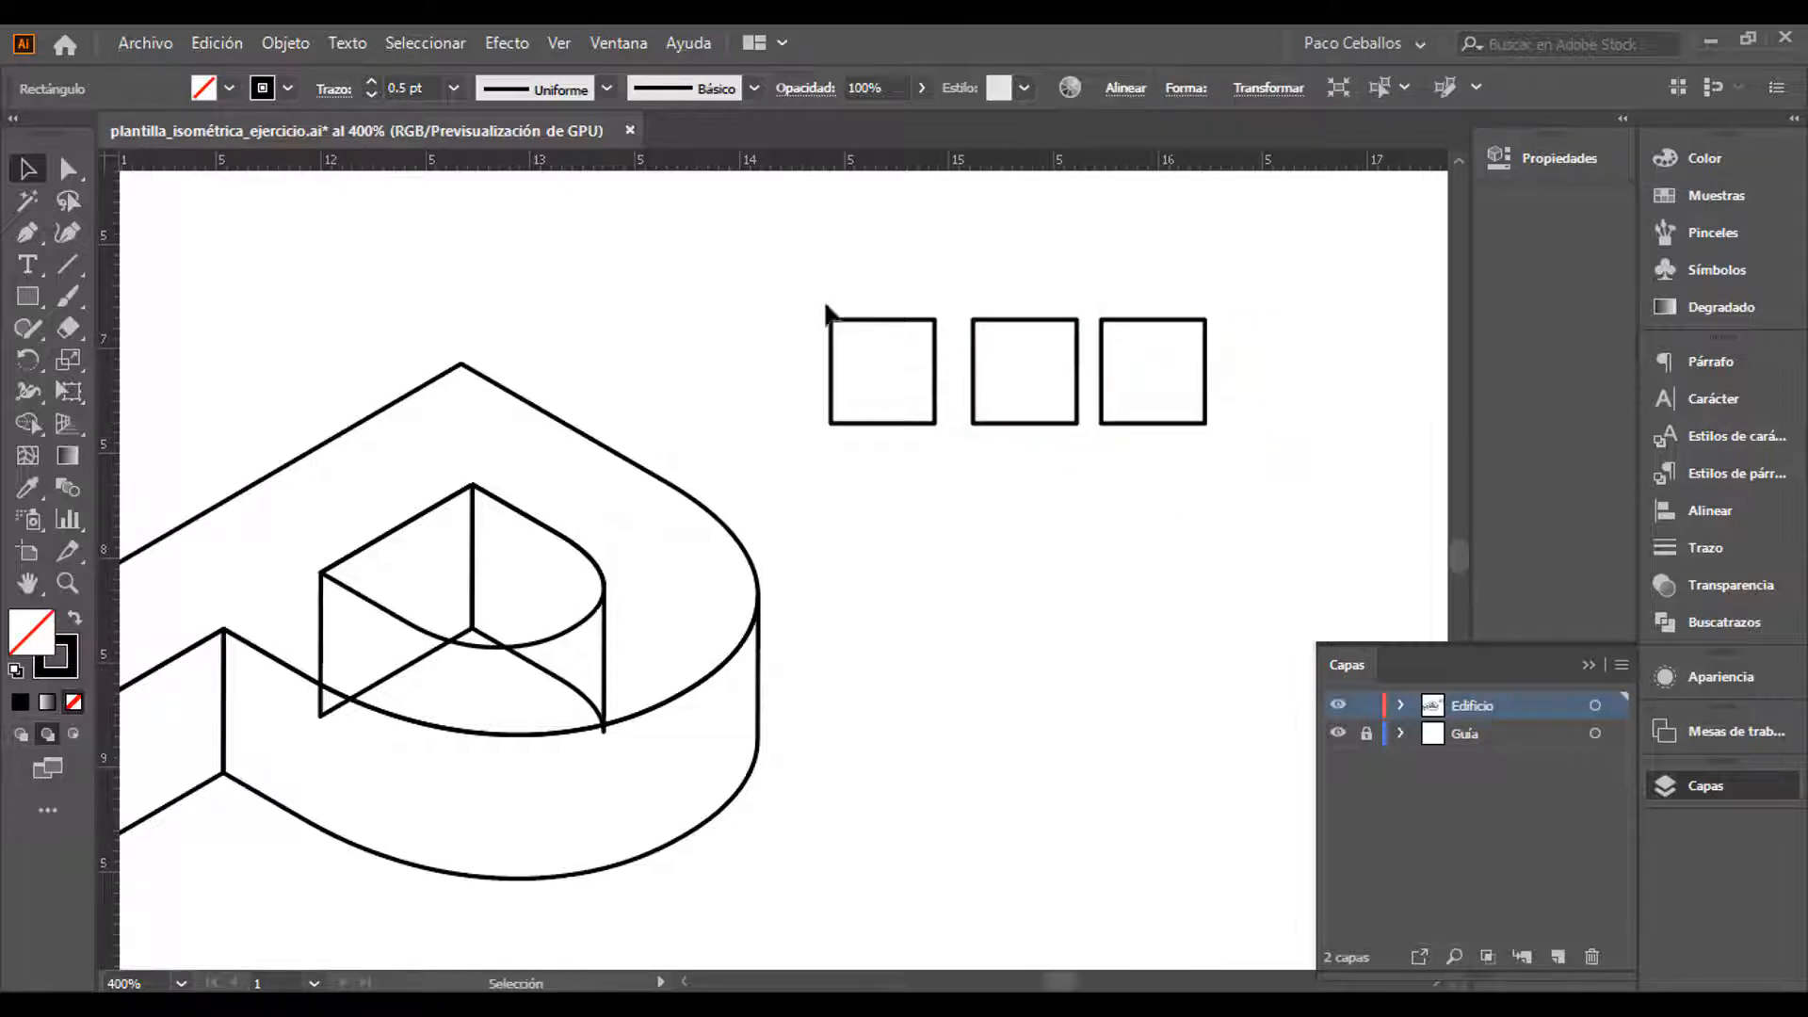
Swap fill and stroke on all three squares, giving them a black fill and no stroke
{"action": "left_click_drag", "start_coordinate": [782, 266], "coordinate": [1213, 434]}
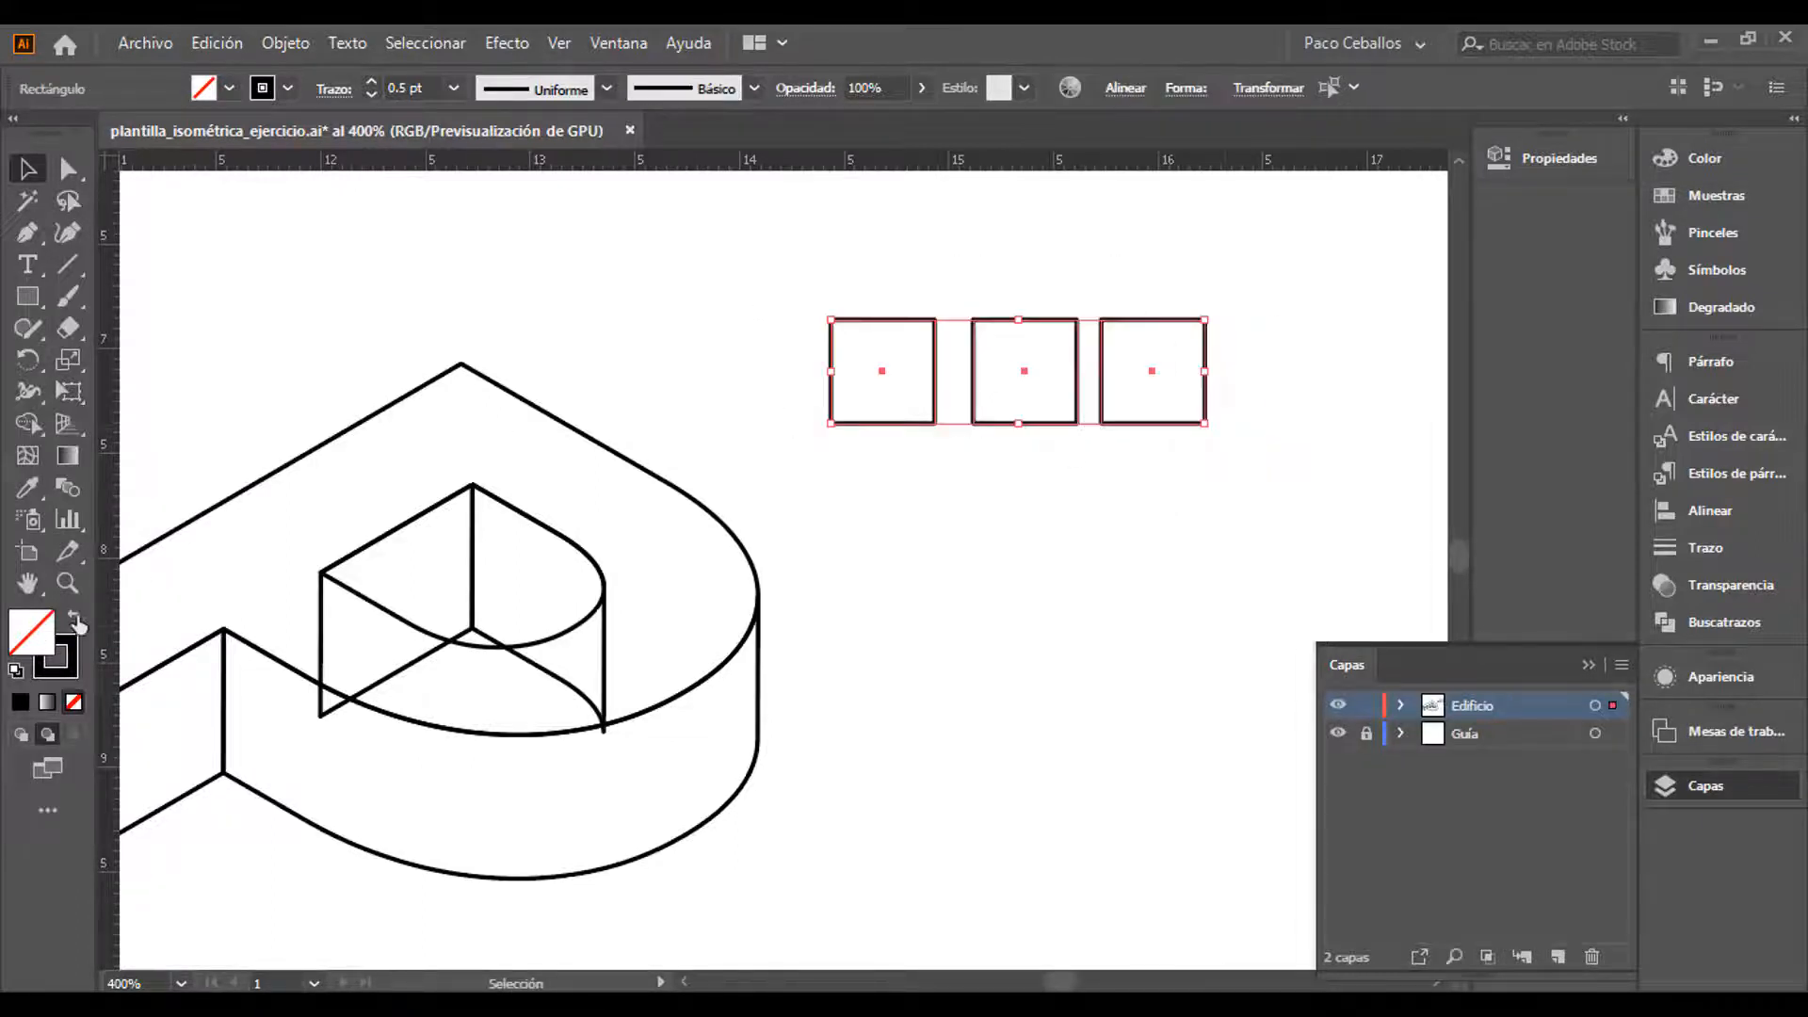
{"action": "left_click", "coordinate": [74, 619]}
{"action": "left_click", "coordinate": [986, 593]}
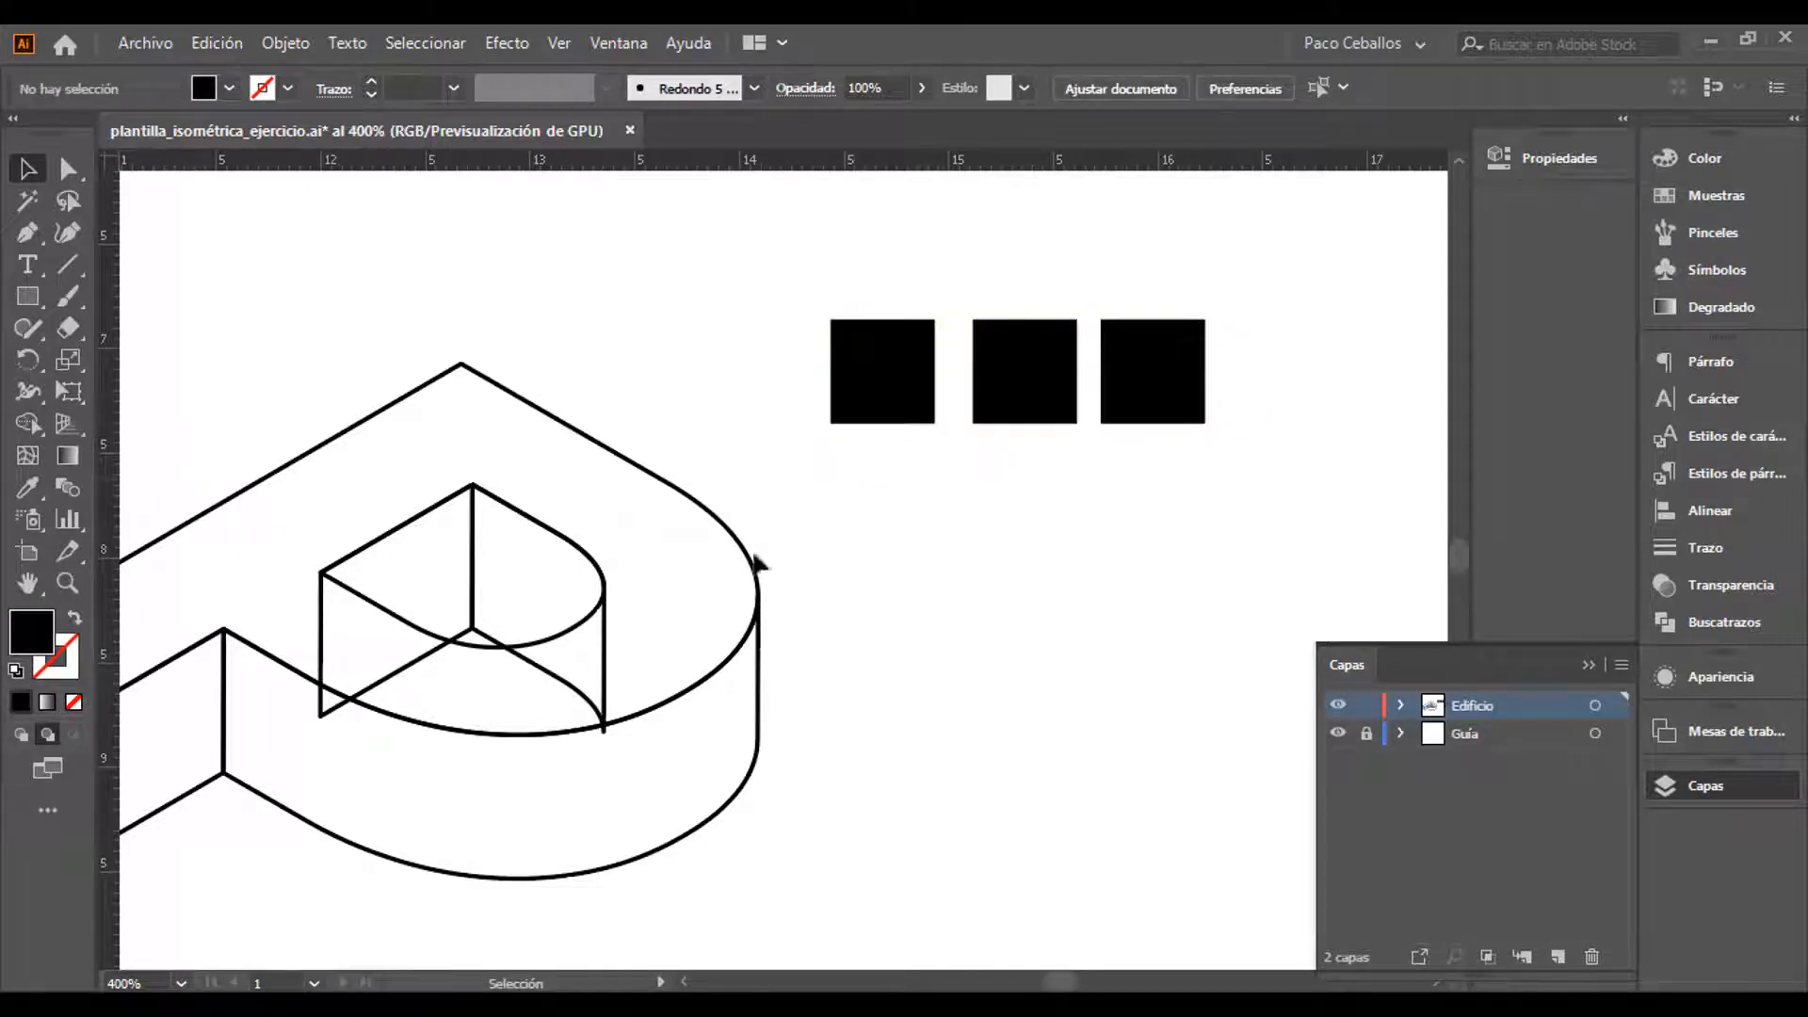
Edit the fill colour of the square nearest the P, shifting the hue to a green of 153°
{"action": "left_click", "coordinate": [874, 428]}
{"action": "double_click", "coordinate": [31, 641]}
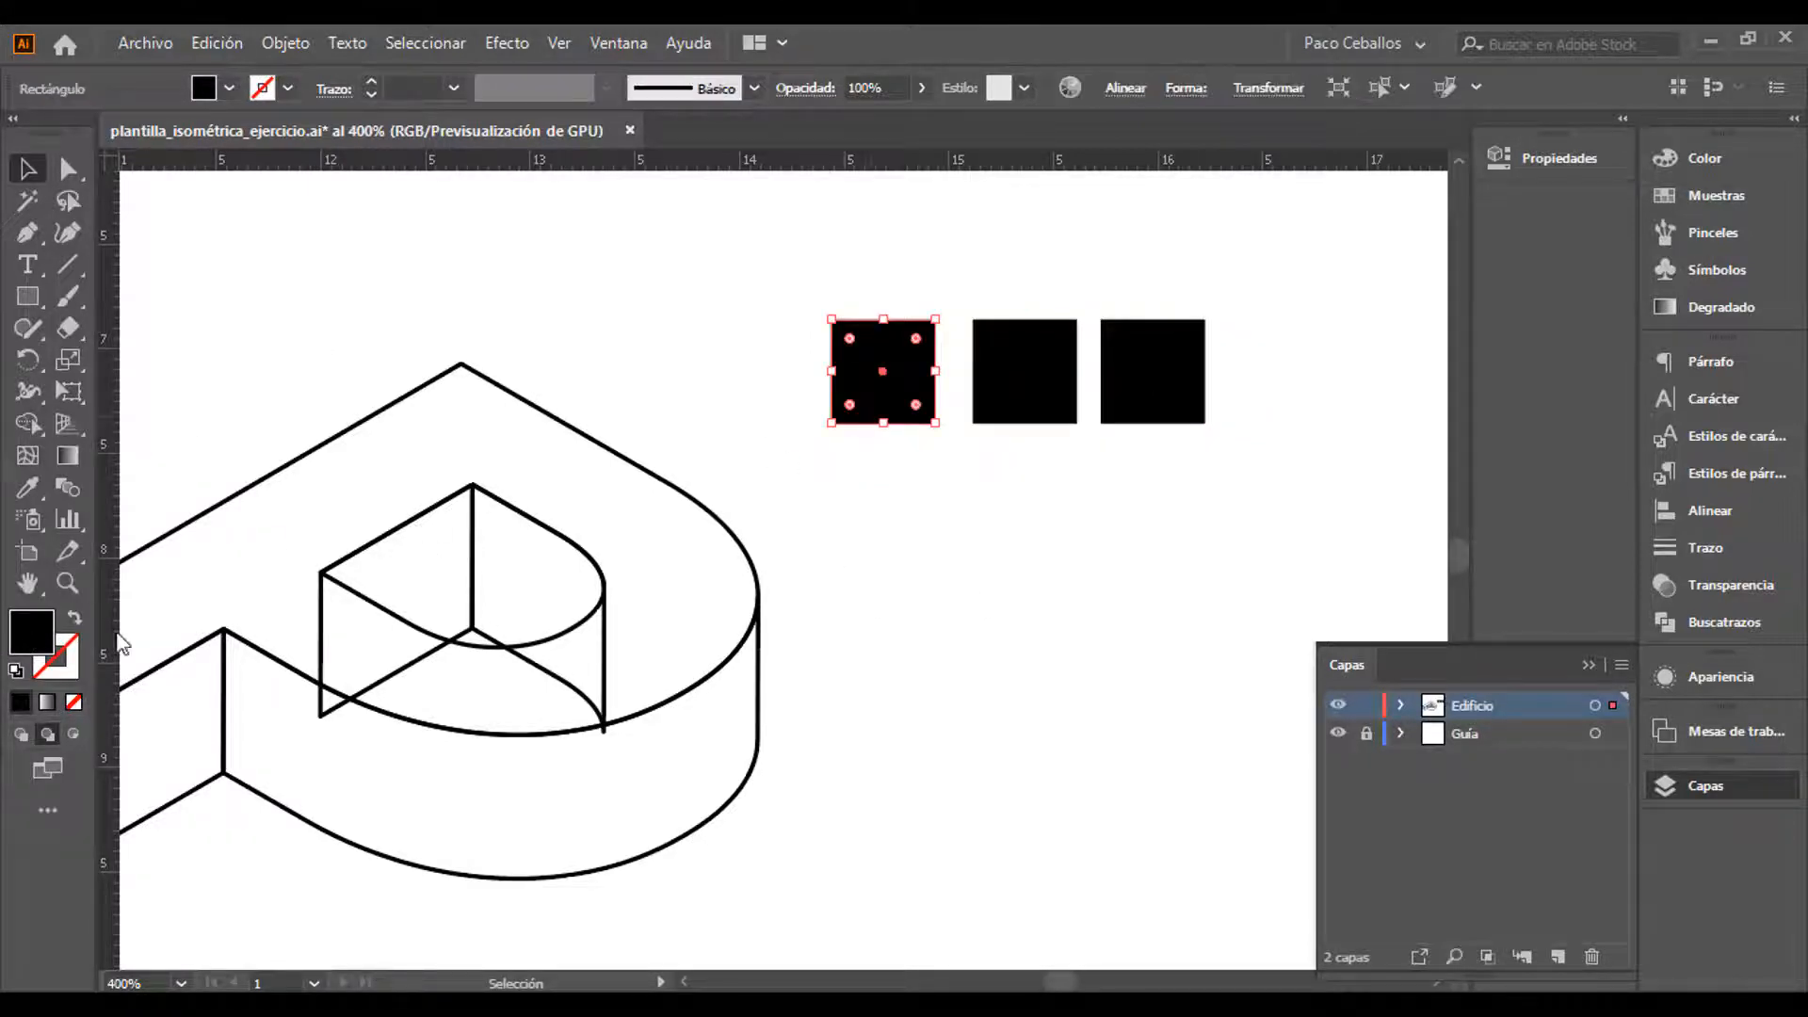
{"action": "mouse_move", "coordinate": [1341, 449]}
{"action": "left_mouse_down"}
{"action": "mouse_move", "coordinate": [1342, 482]}
{"action": "mouse_move", "coordinate": [1345, 467]}
{"action": "left_mouse_up"}
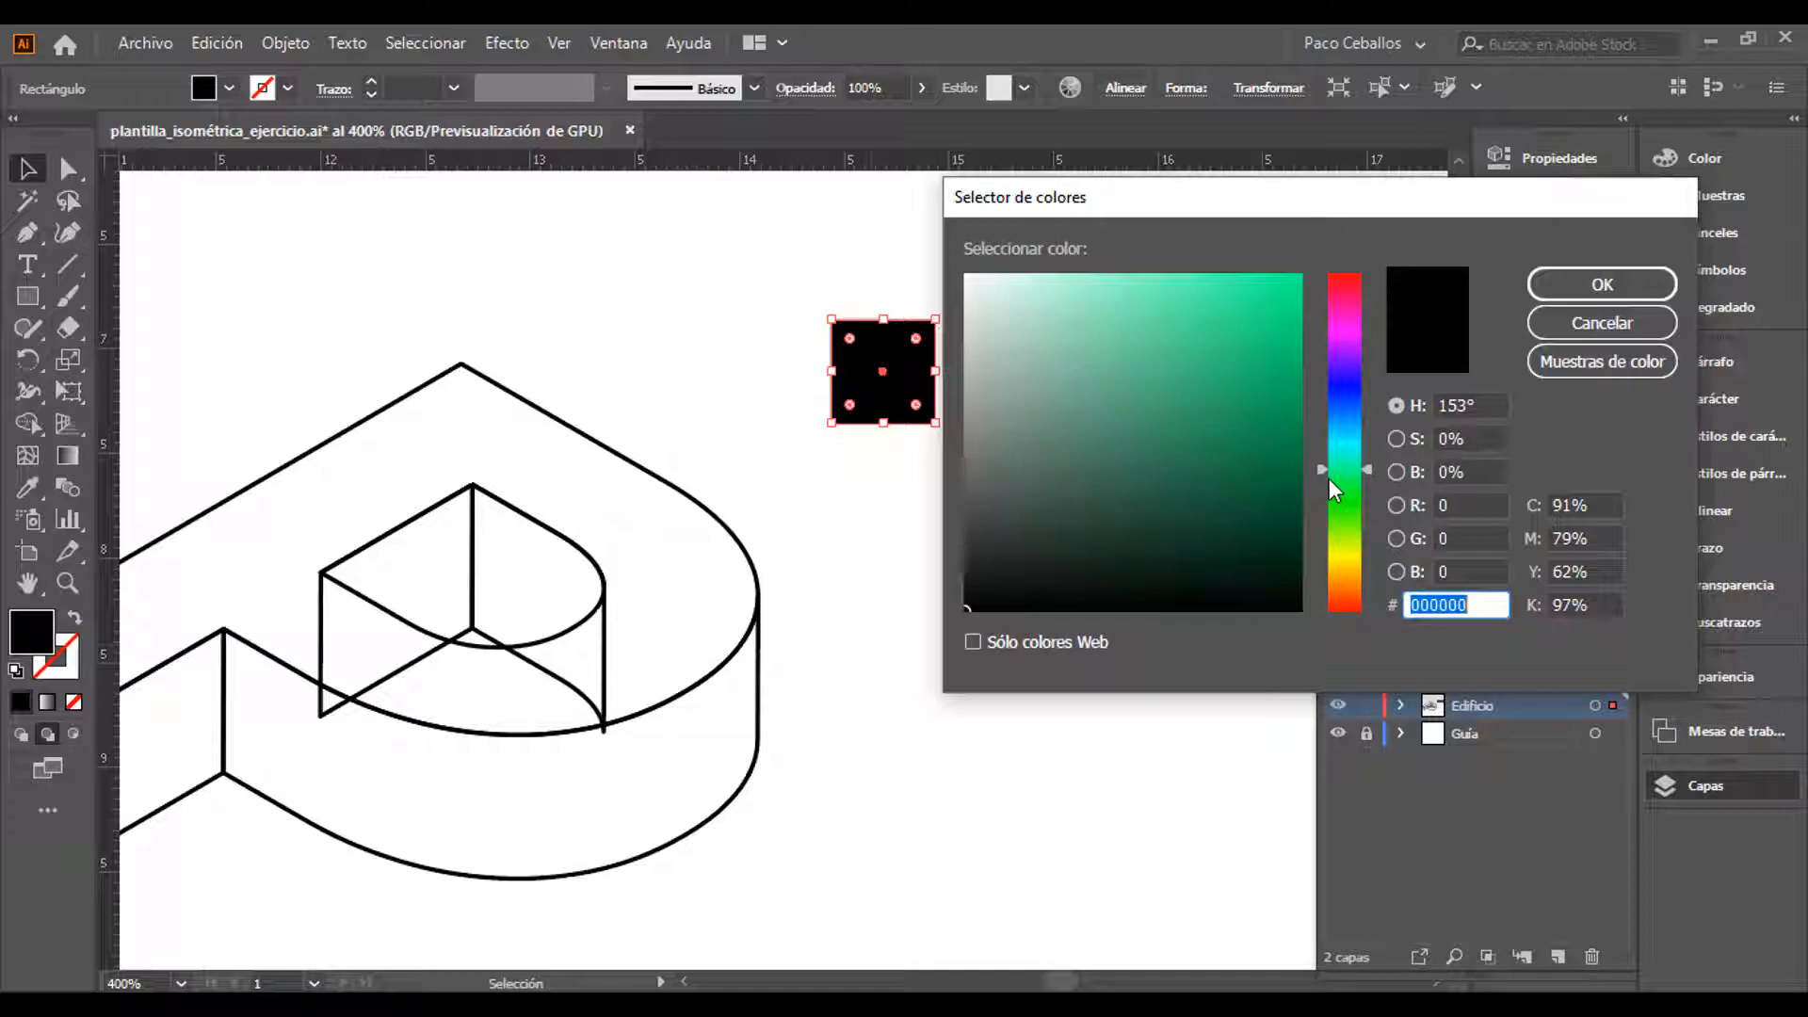
Fill the first of the three palette squares with the dark green 0C8968
{"action": "mouse_move", "coordinate": [1332, 478]}
{"action": "left_mouse_down"}
{"action": "mouse_move", "coordinate": [1358, 410]}
{"action": "mouse_move", "coordinate": [1355, 456]}
{"action": "left_mouse_up"}
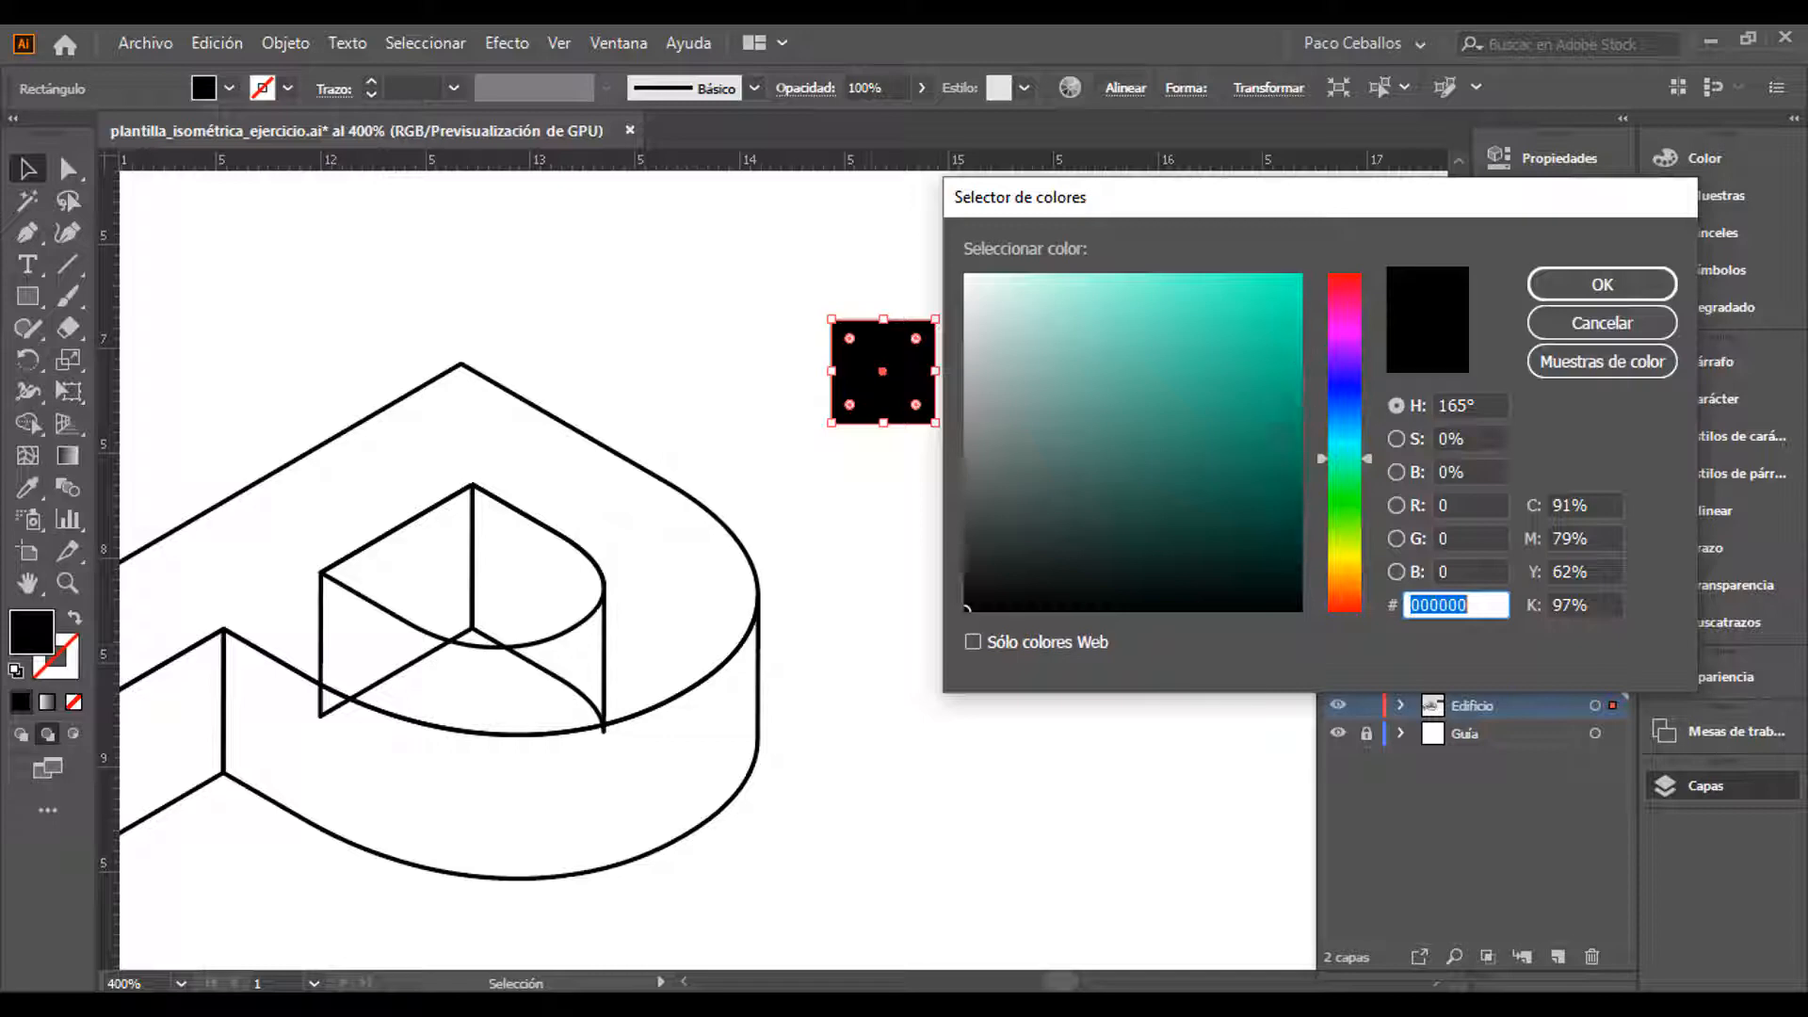
{"action": "left_click", "coordinate": [1273, 428]}
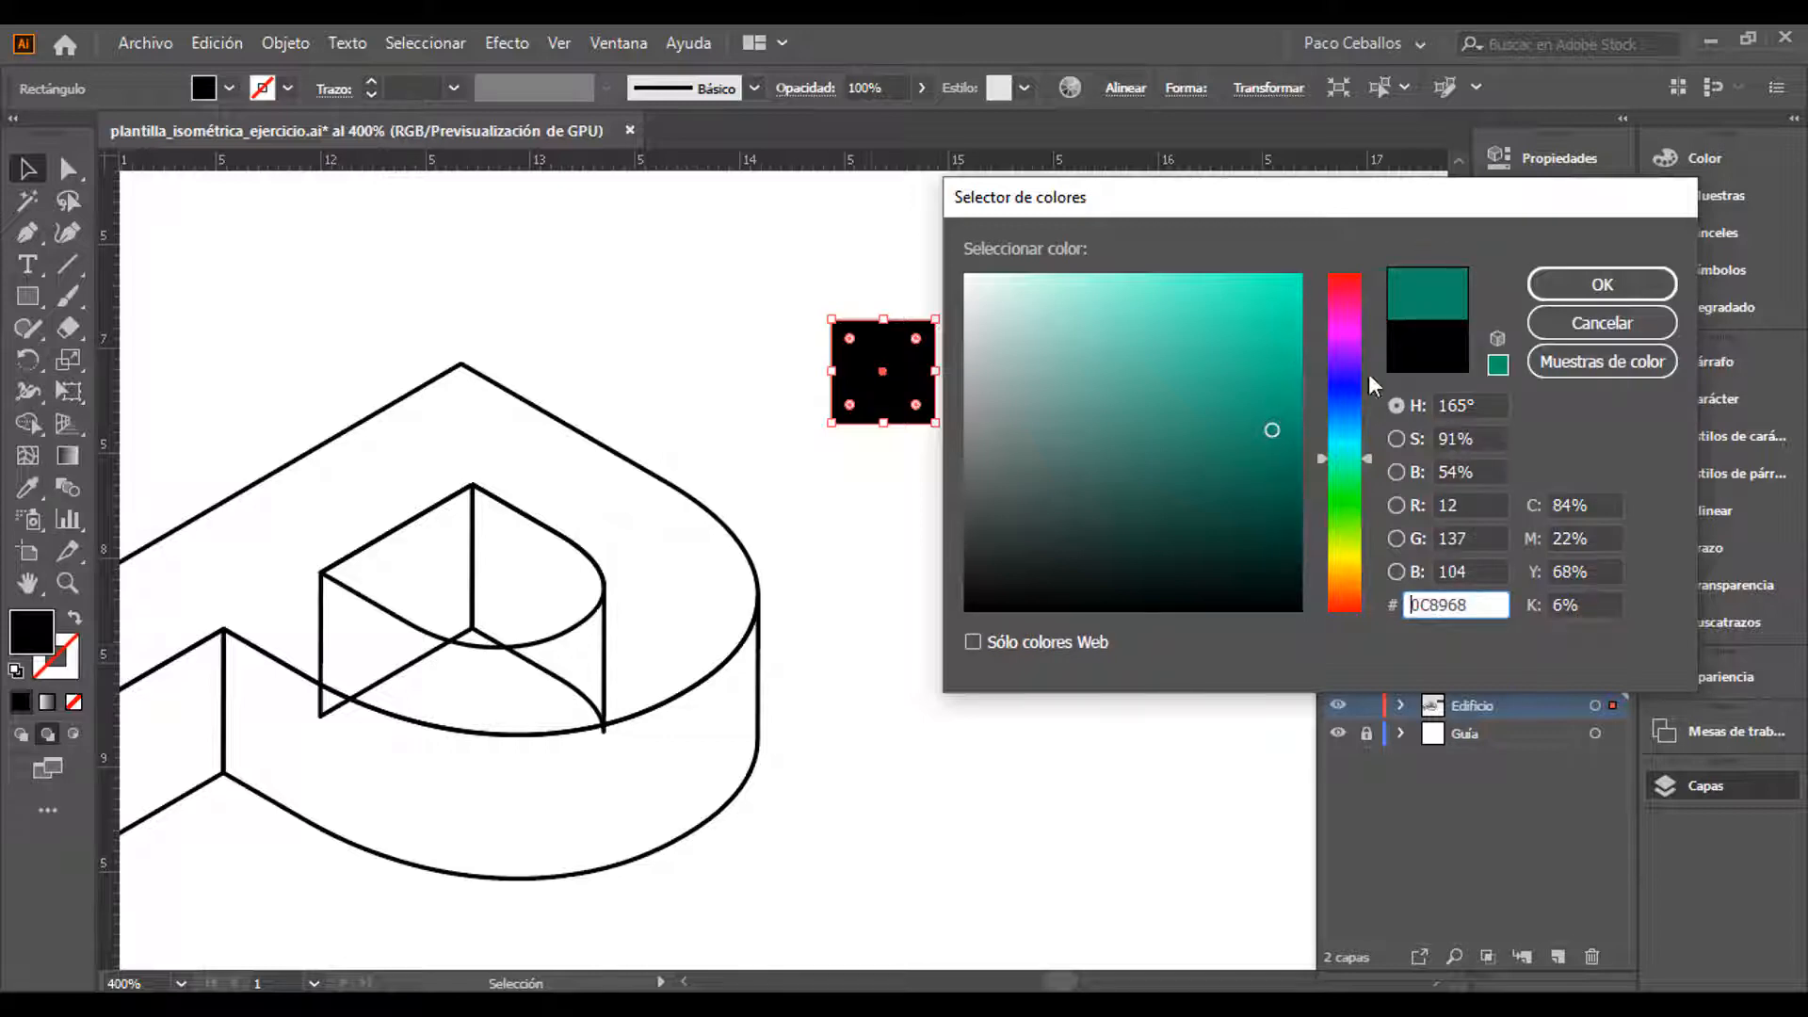
{"action": "left_click", "coordinate": [1602, 284]}
{"action": "left_click", "coordinate": [960, 533]}
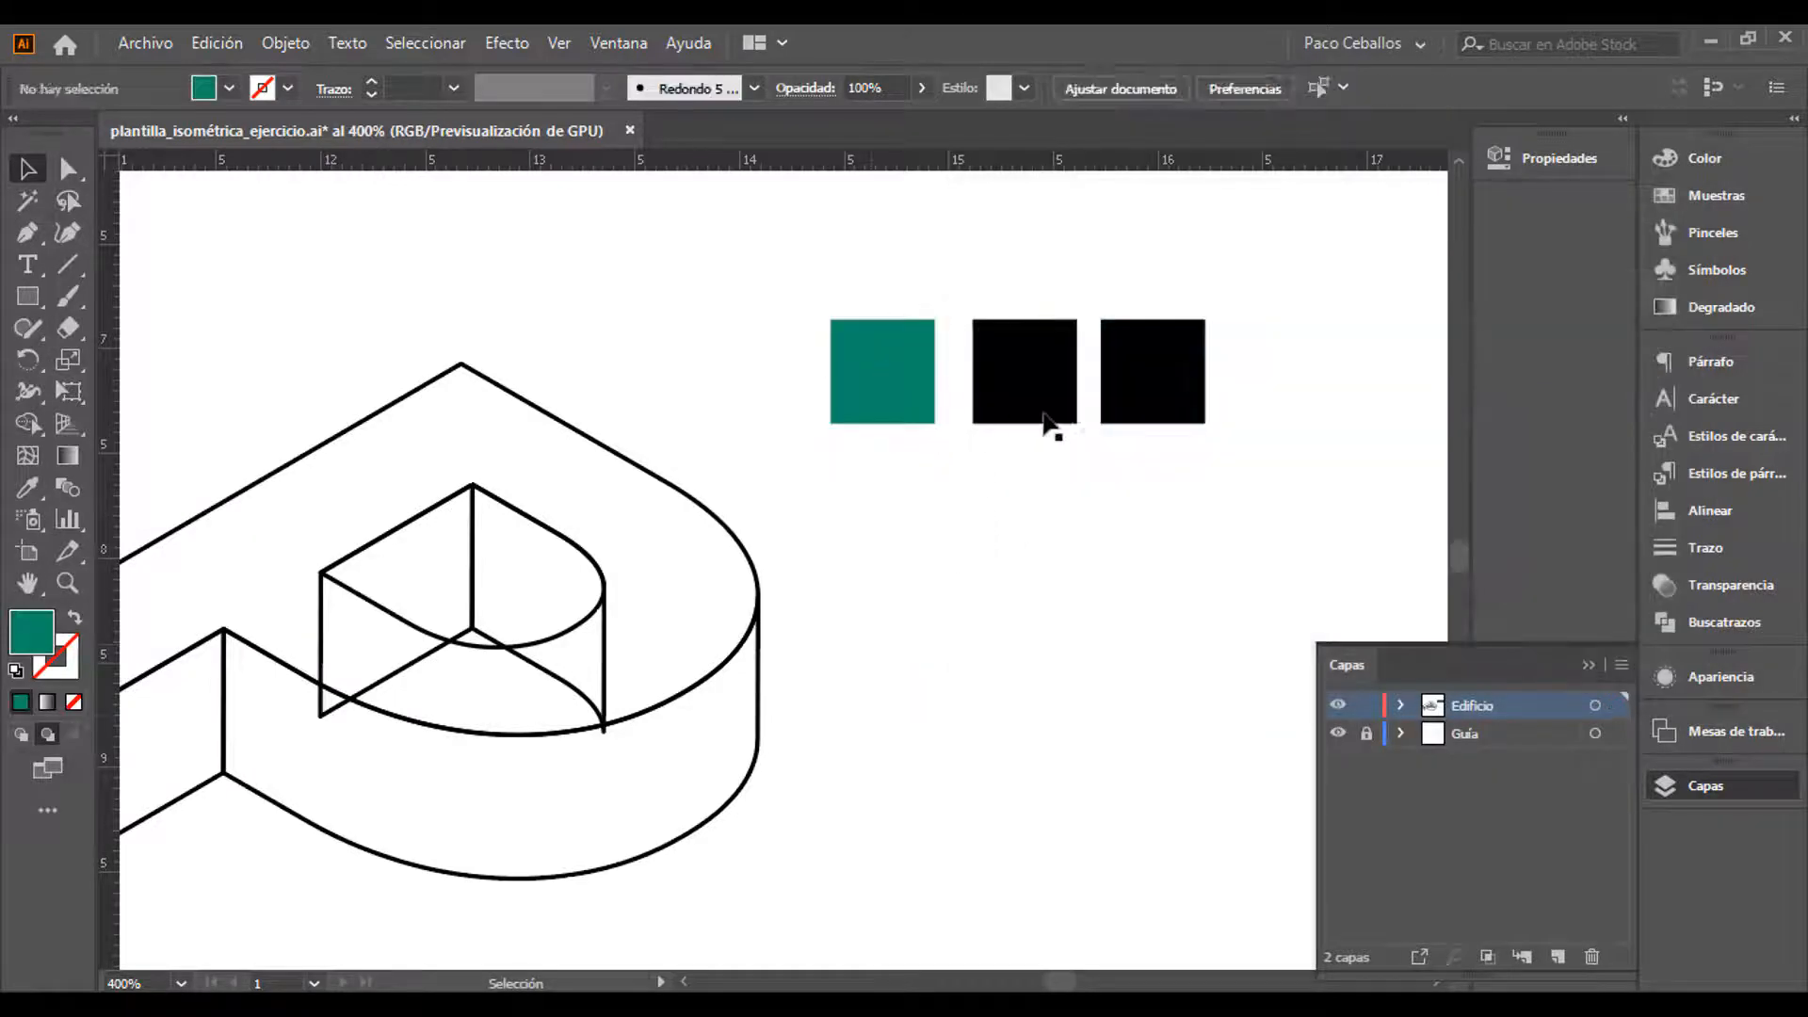
Copy the first square's green fill to the middle and third squares with the Eyedropper
{"action": "left_click", "coordinate": [1040, 407]}
{"action": "key", "text": "i"}
{"action": "left_click", "coordinate": [908, 383]}
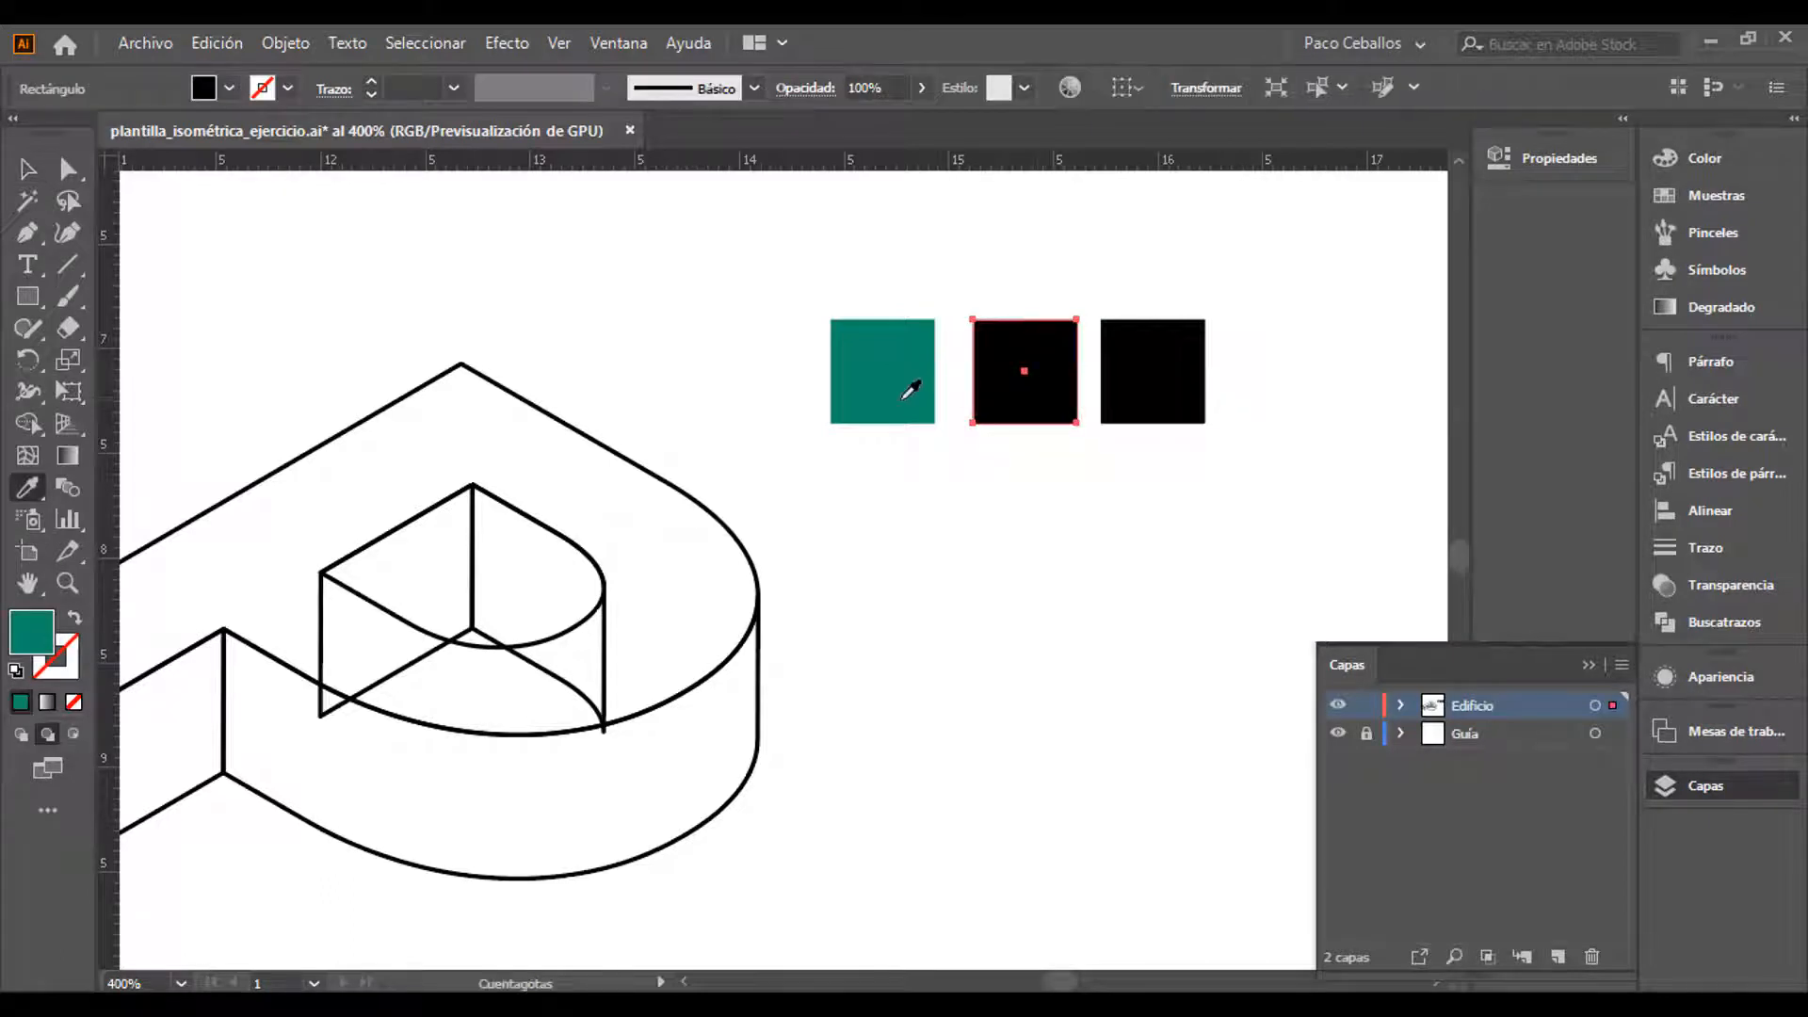
{"action": "left_click", "coordinate": [27, 169]}
{"action": "left_click", "coordinate": [1143, 365]}
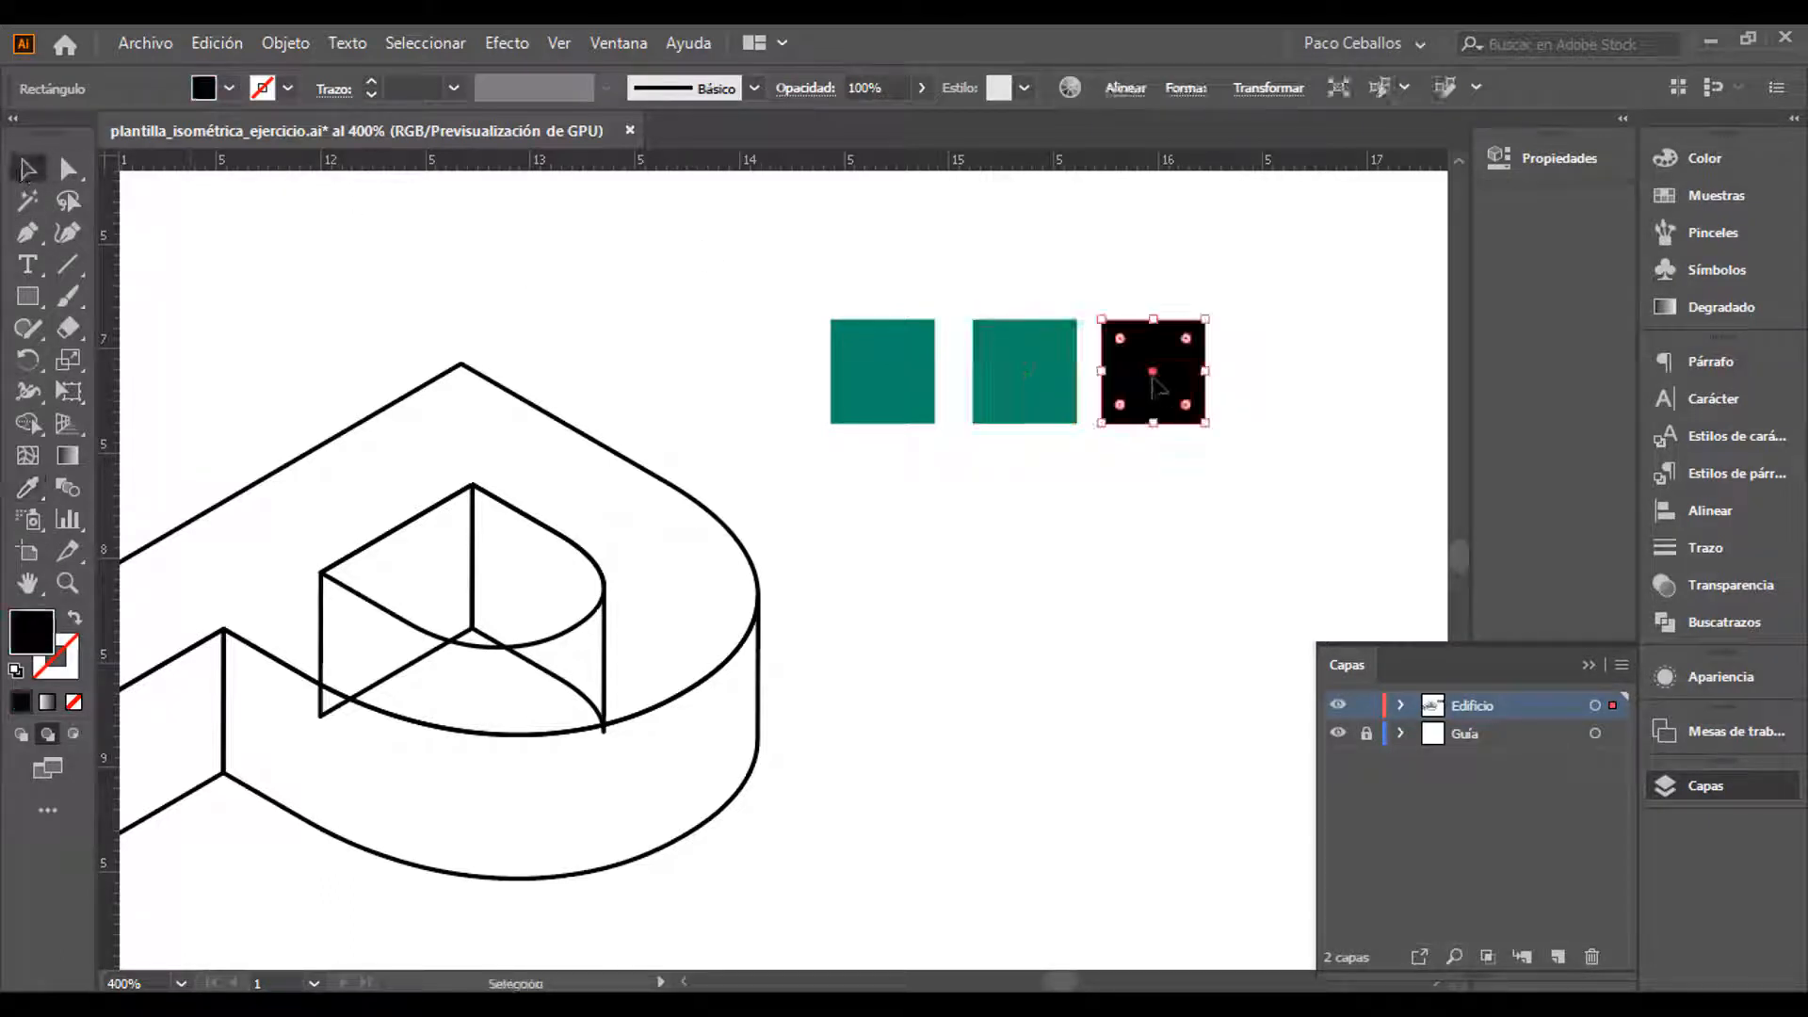
{"action": "key", "text": "i"}
{"action": "left_click", "coordinate": [934, 377]}
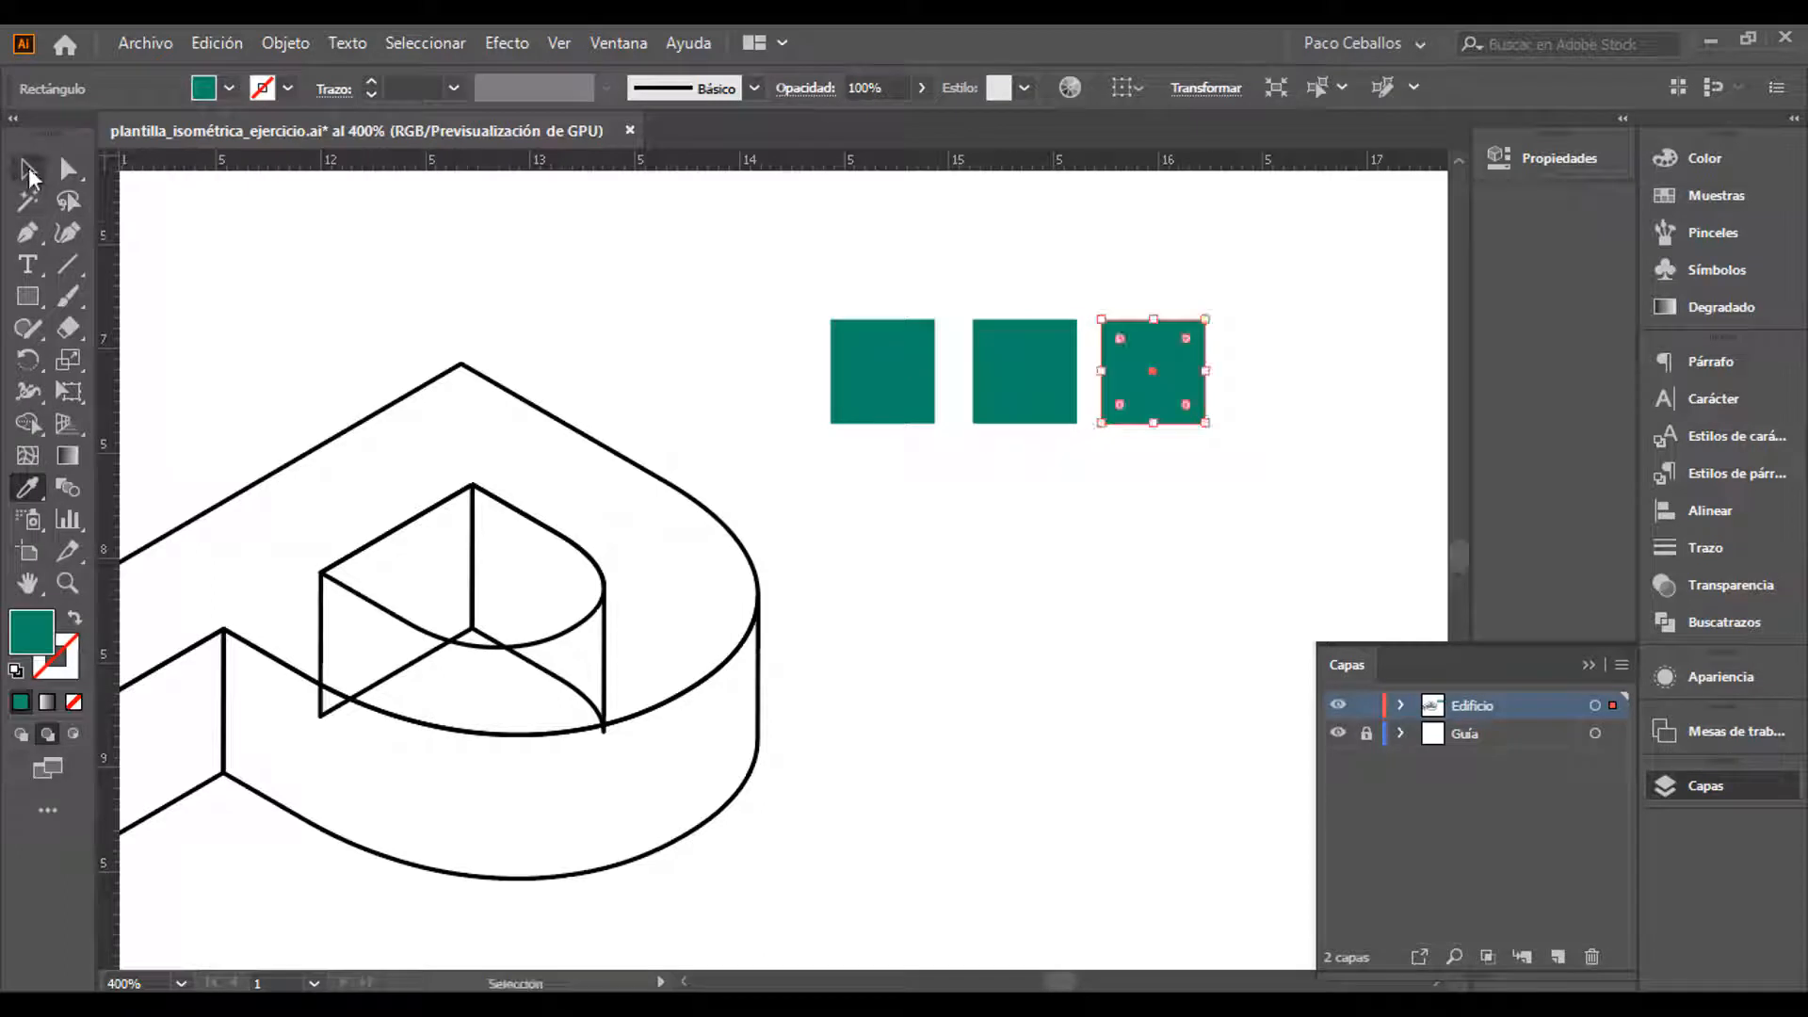
{"action": "left_click", "coordinate": [26, 169]}
{"action": "left_click", "coordinate": [1032, 573]}
Shift the middle and third squares slightly towards the first one to even out their spacing
{"action": "left_click", "coordinate": [1038, 375]}
{"action": "left_click_drag", "start_coordinate": [1038, 375], "coordinate": [1021, 377]}
{"action": "left_click", "coordinate": [1026, 470]}
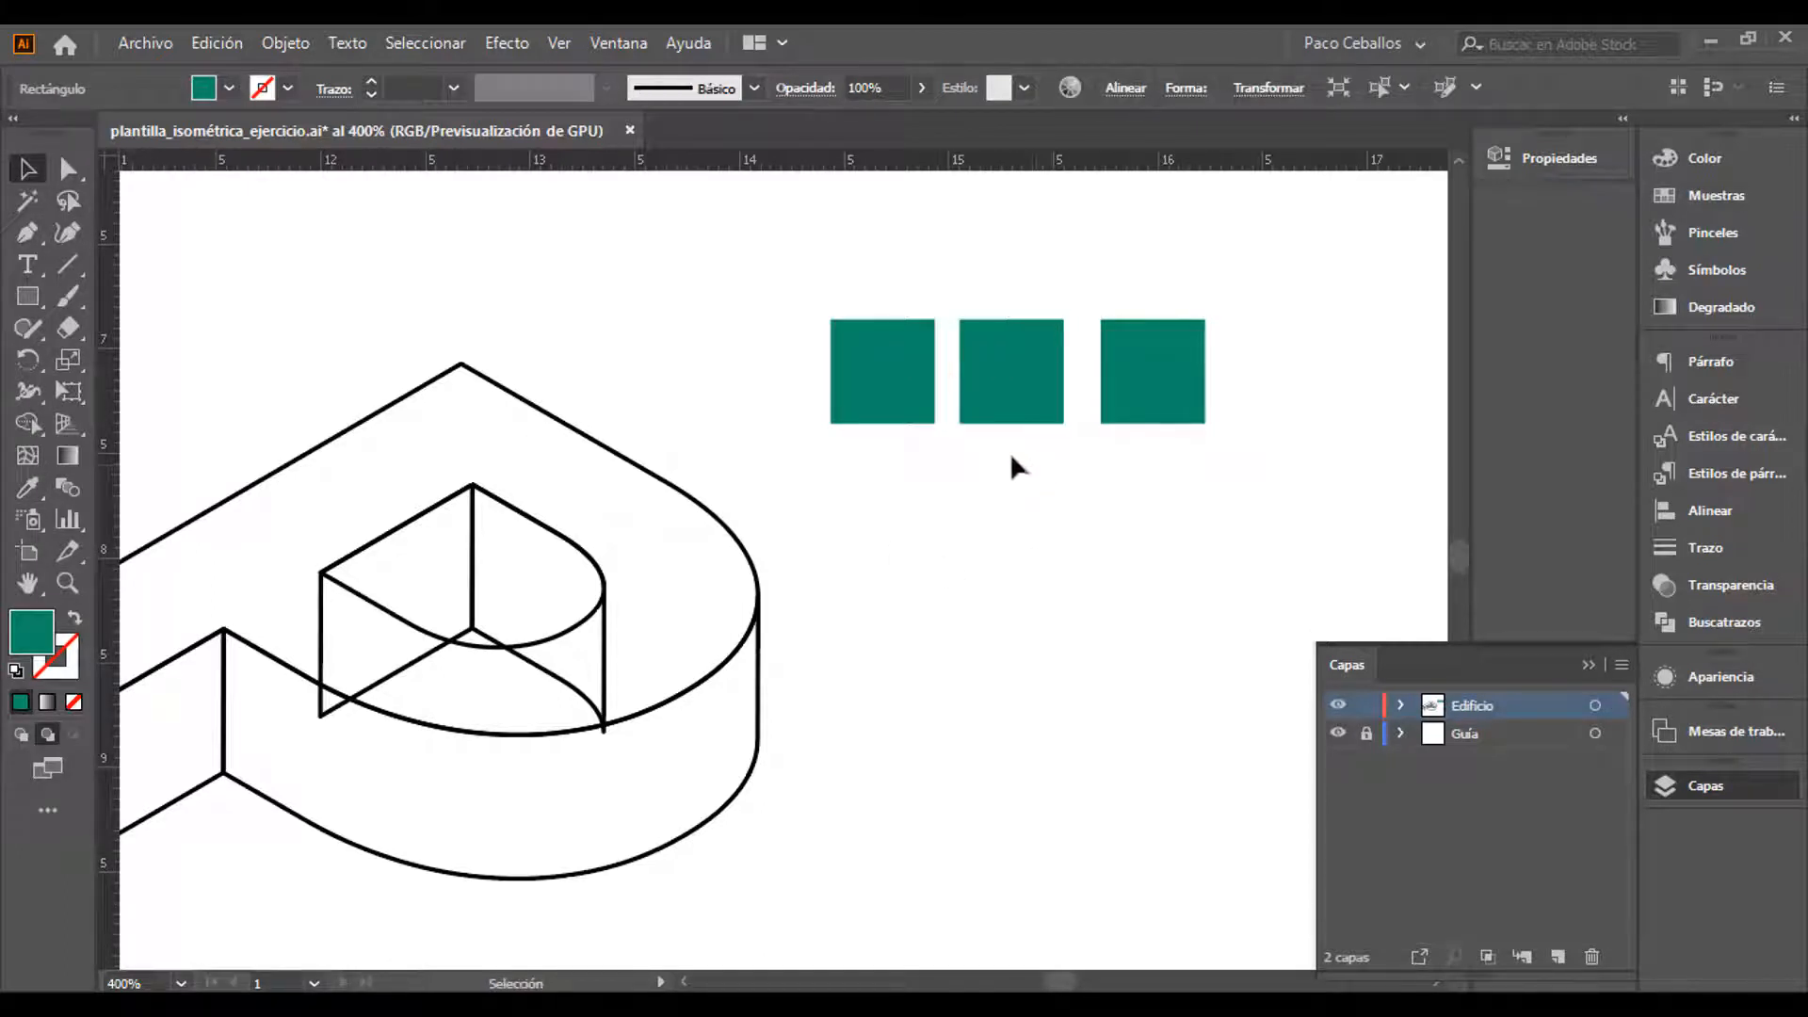
{"action": "left_click_drag", "start_coordinate": [1128, 403], "coordinate": [1115, 395]}
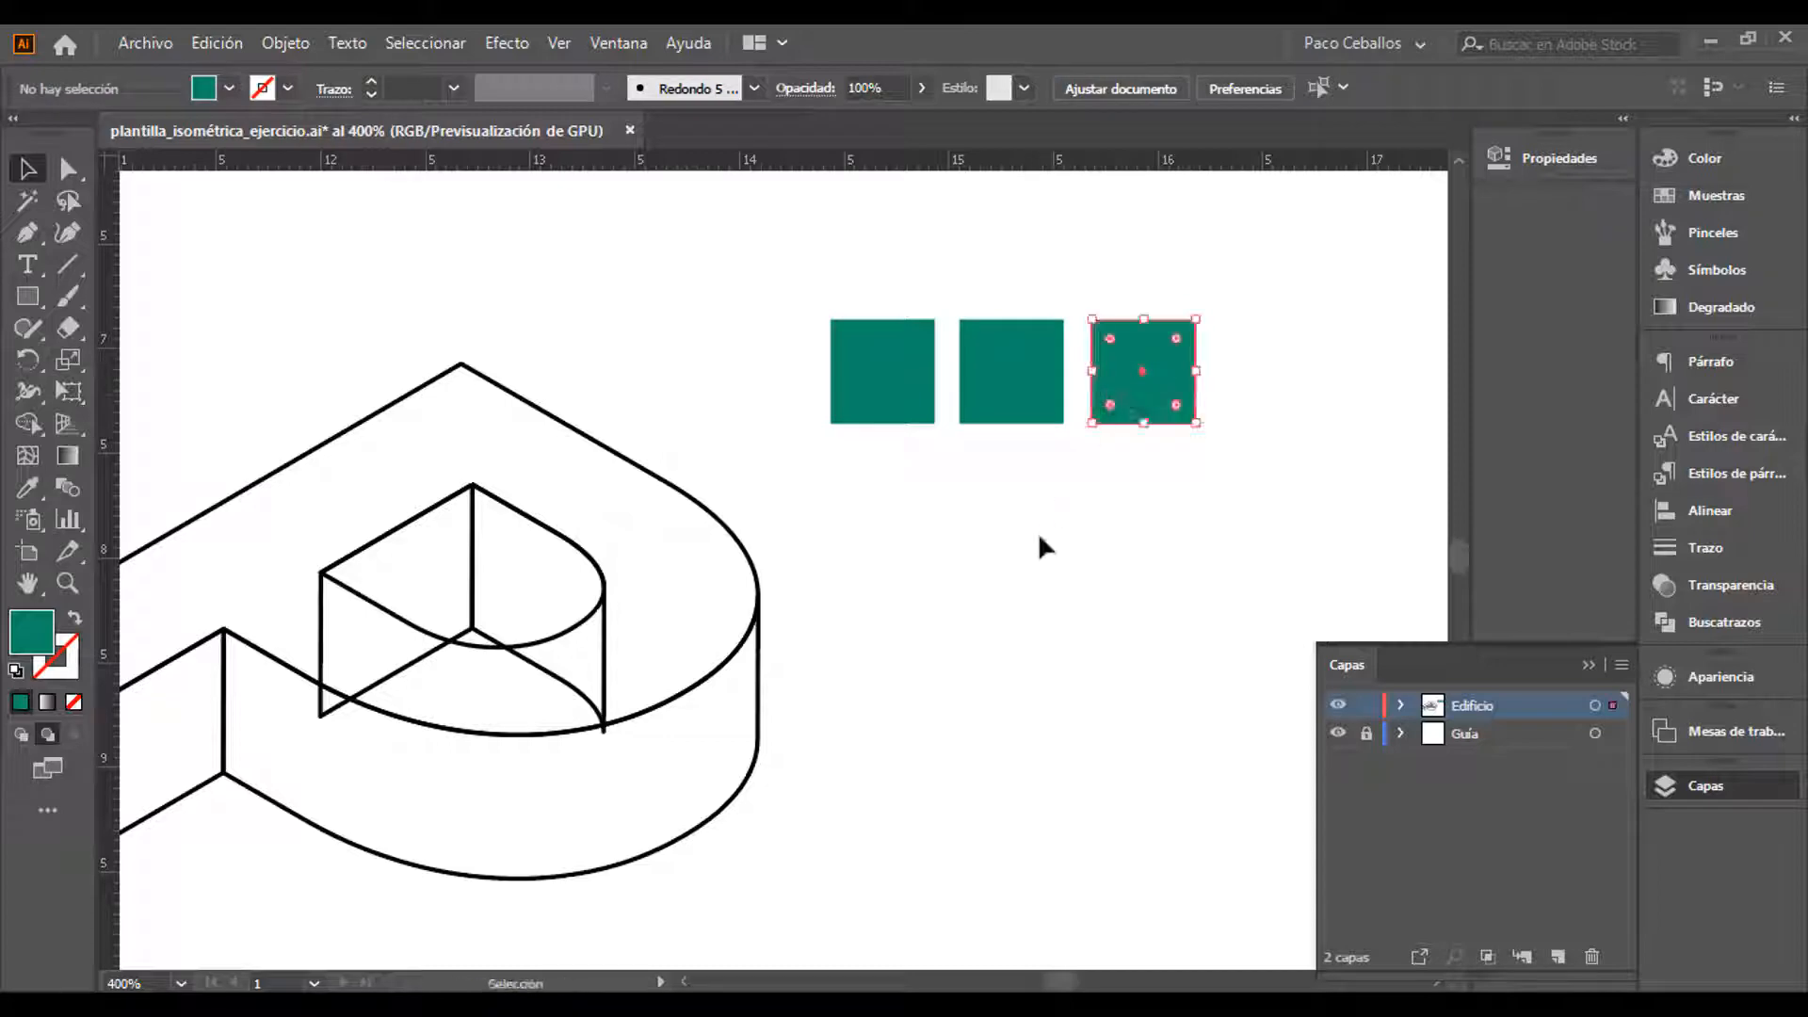
Change the first square's fill to the light green 1AD39E
{"action": "left_click", "coordinate": [913, 396]}
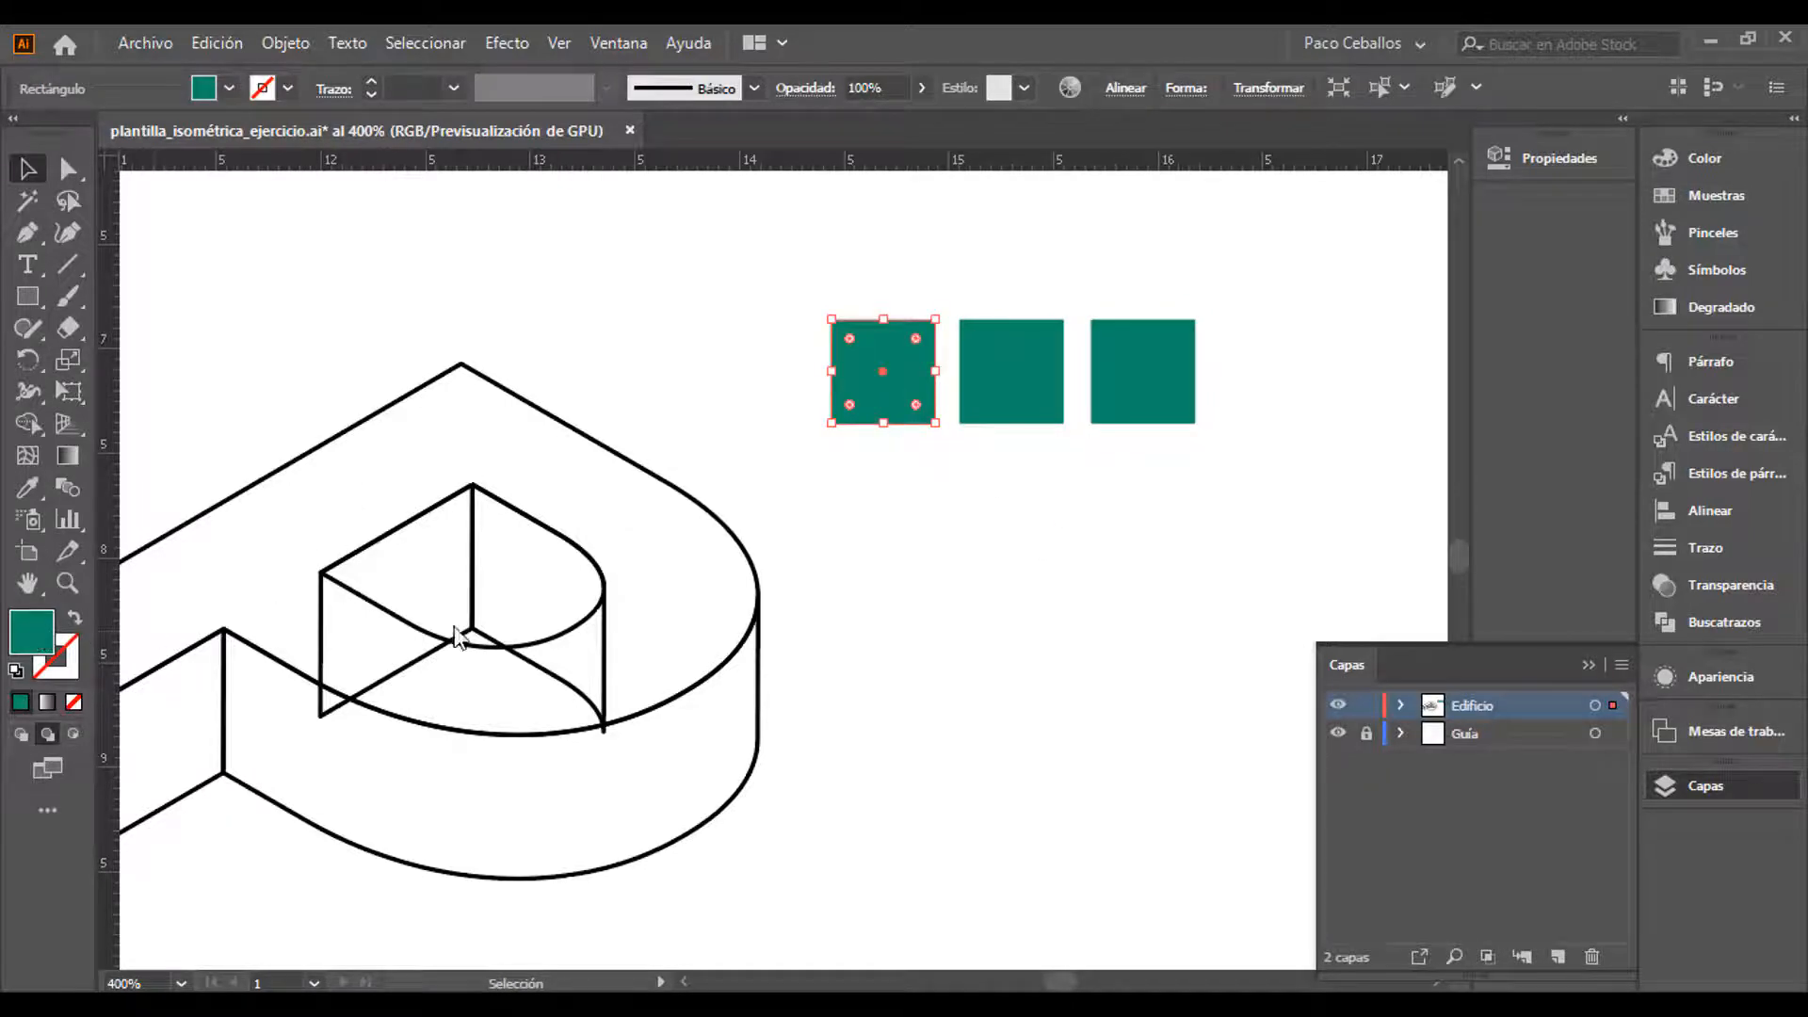
{"action": "double_click", "coordinate": [37, 636]}
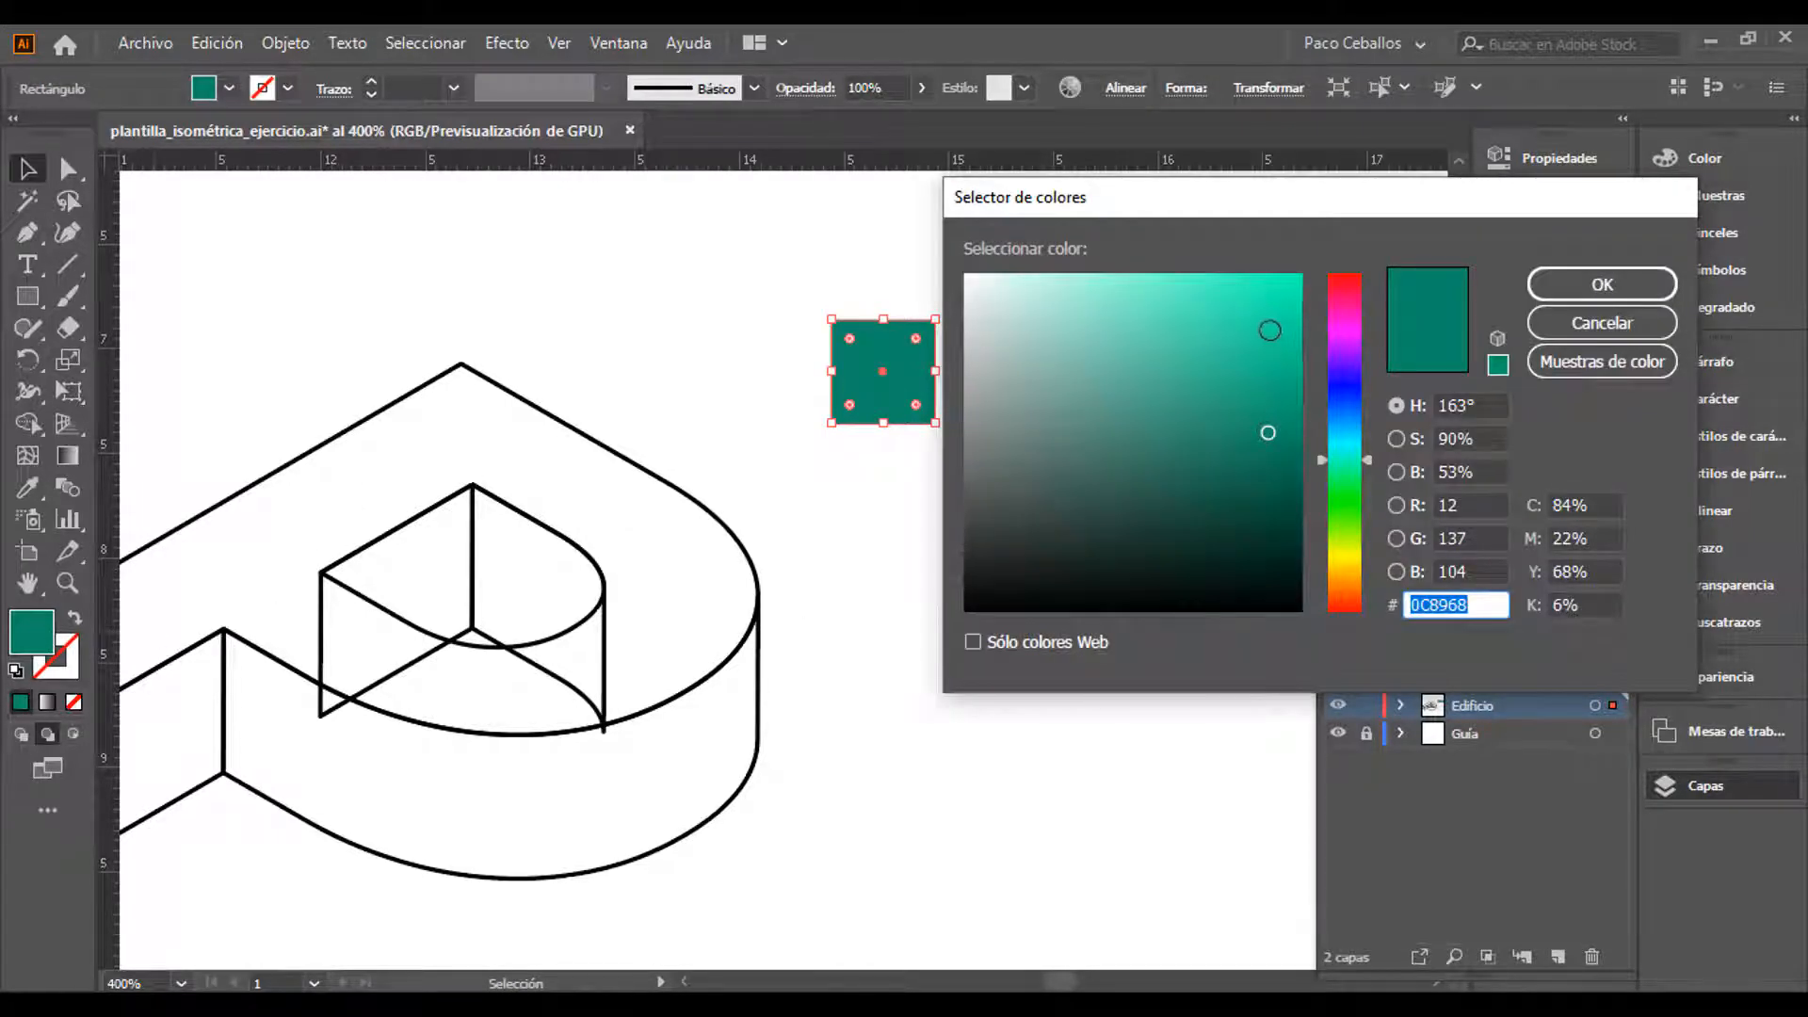
{"action": "type", "text": "1AD39E"}
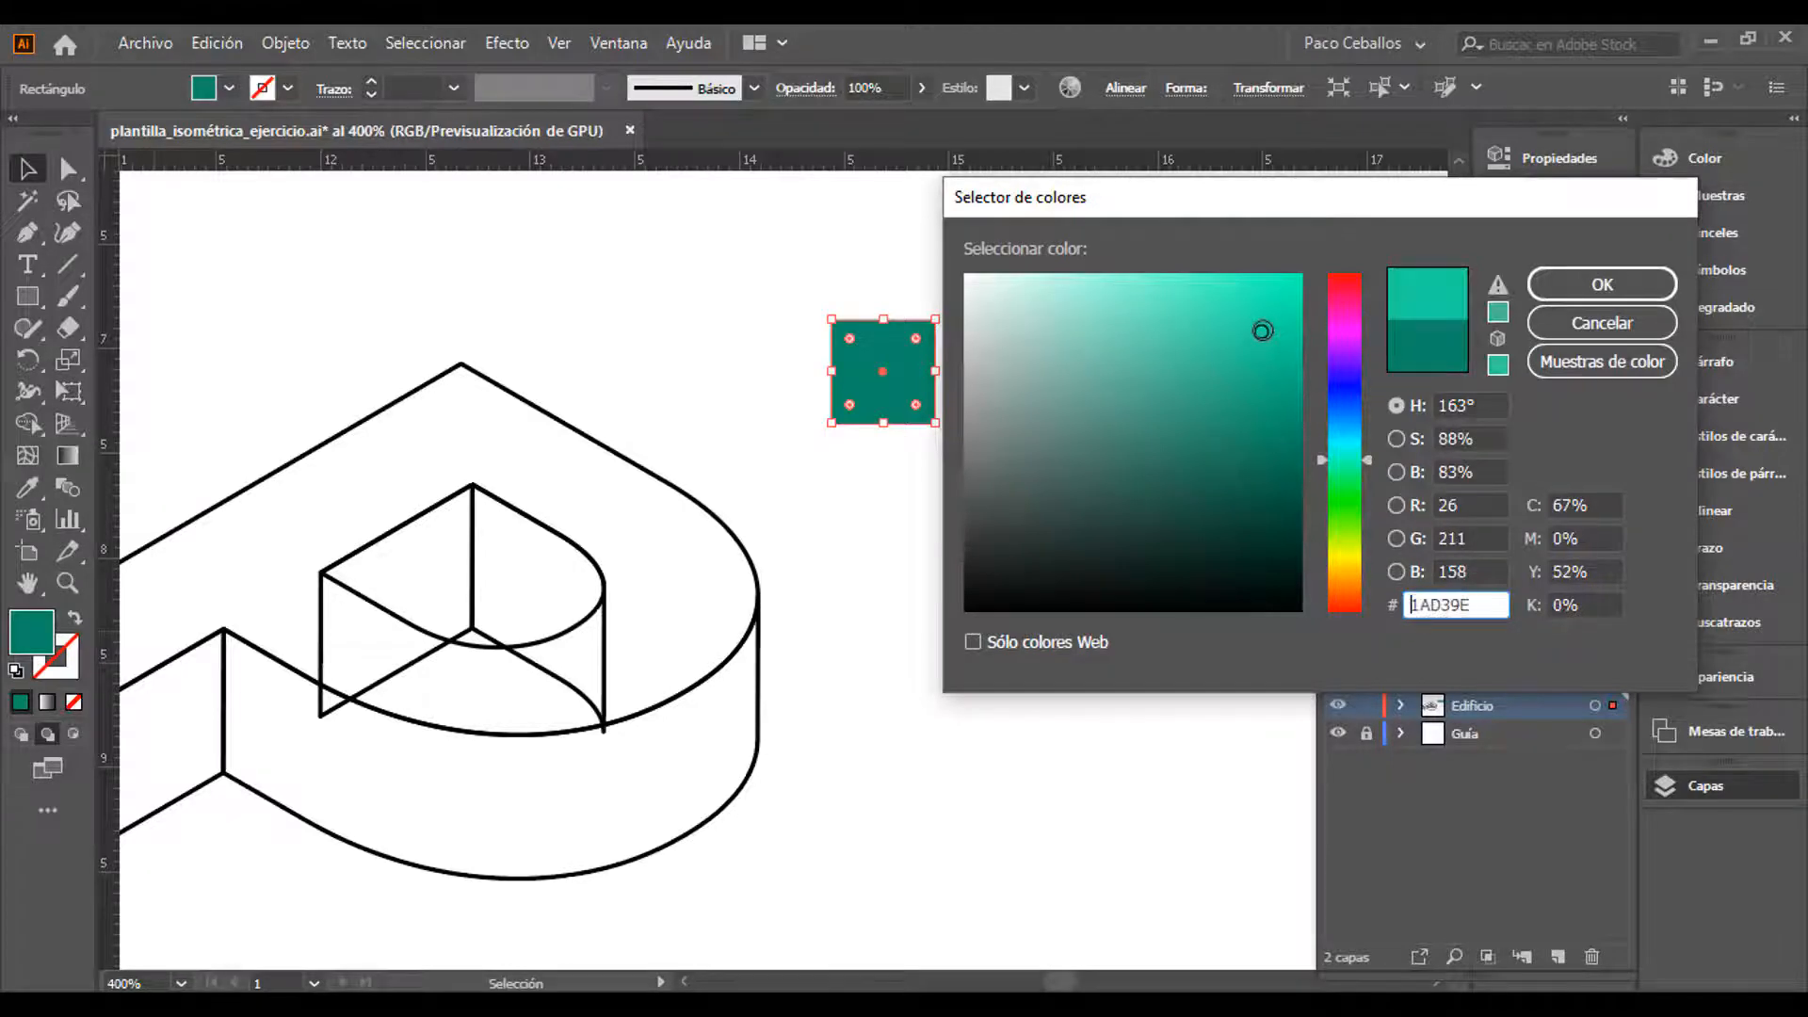
{"action": "left_click", "coordinate": [1575, 285]}
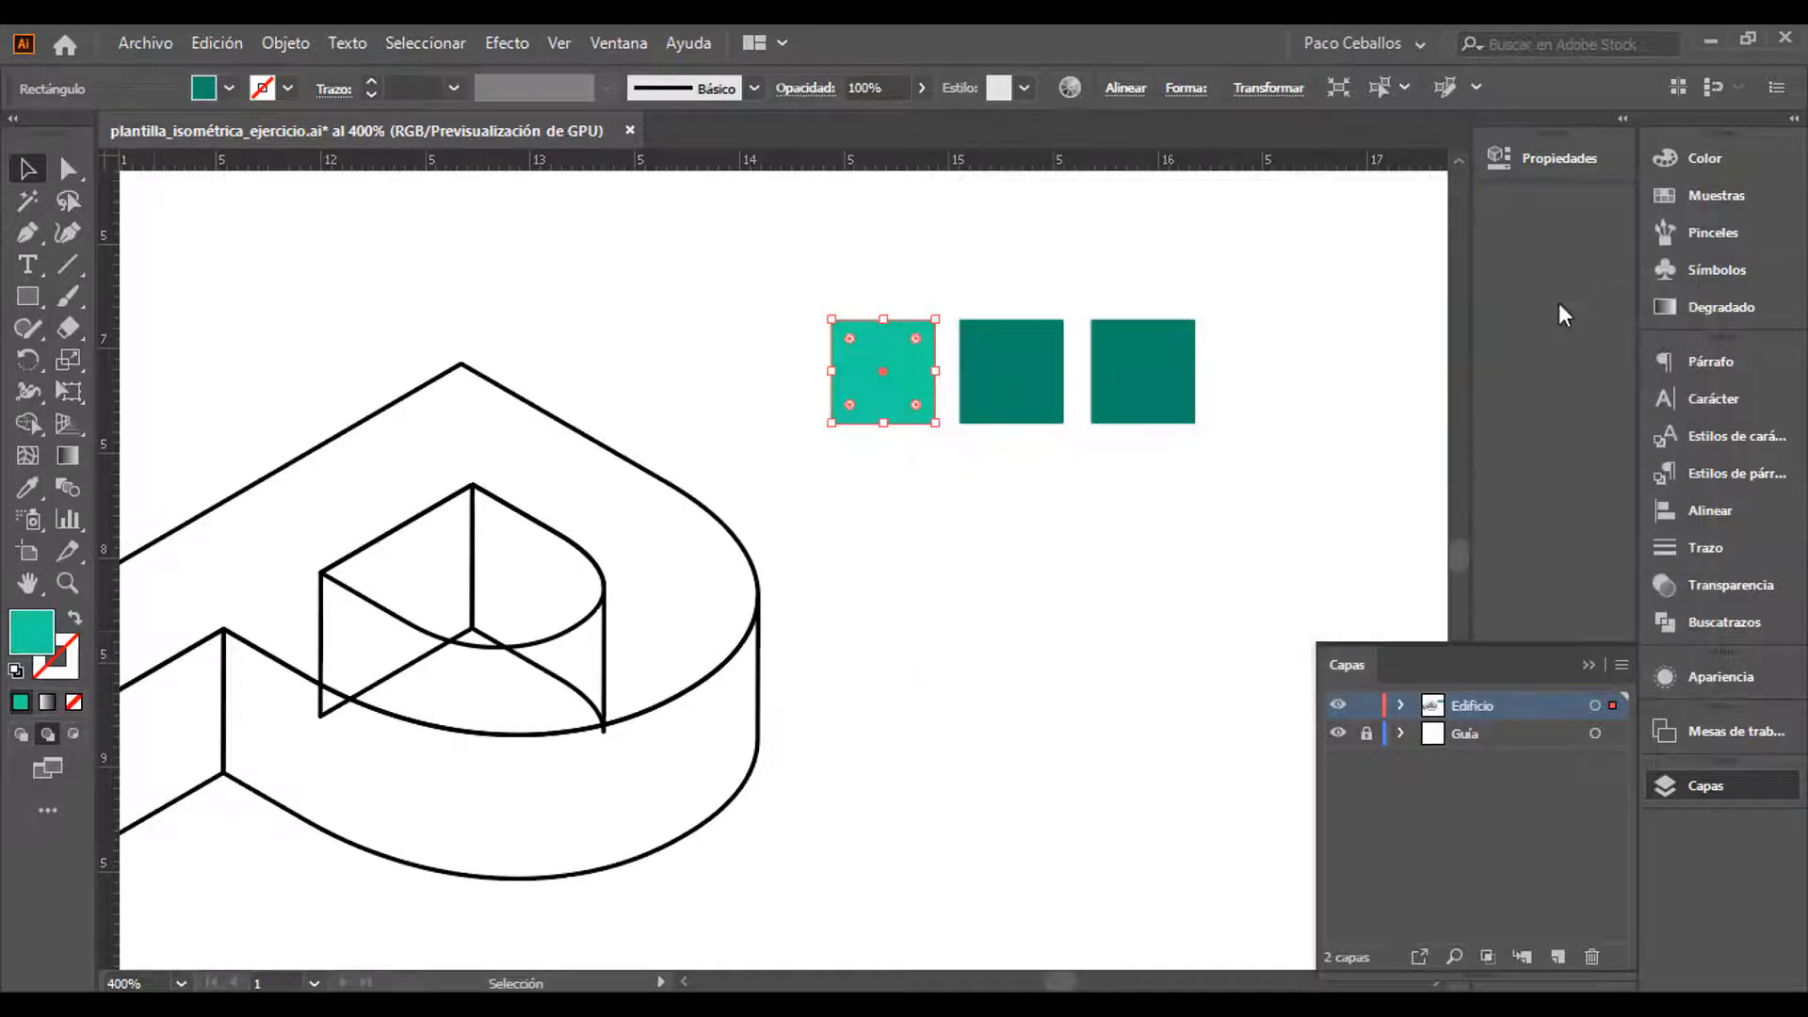
Change the third square's fill to a much darker shade of the same green
{"action": "left_click", "coordinate": [1185, 396]}
{"action": "double_click", "coordinate": [36, 635]}
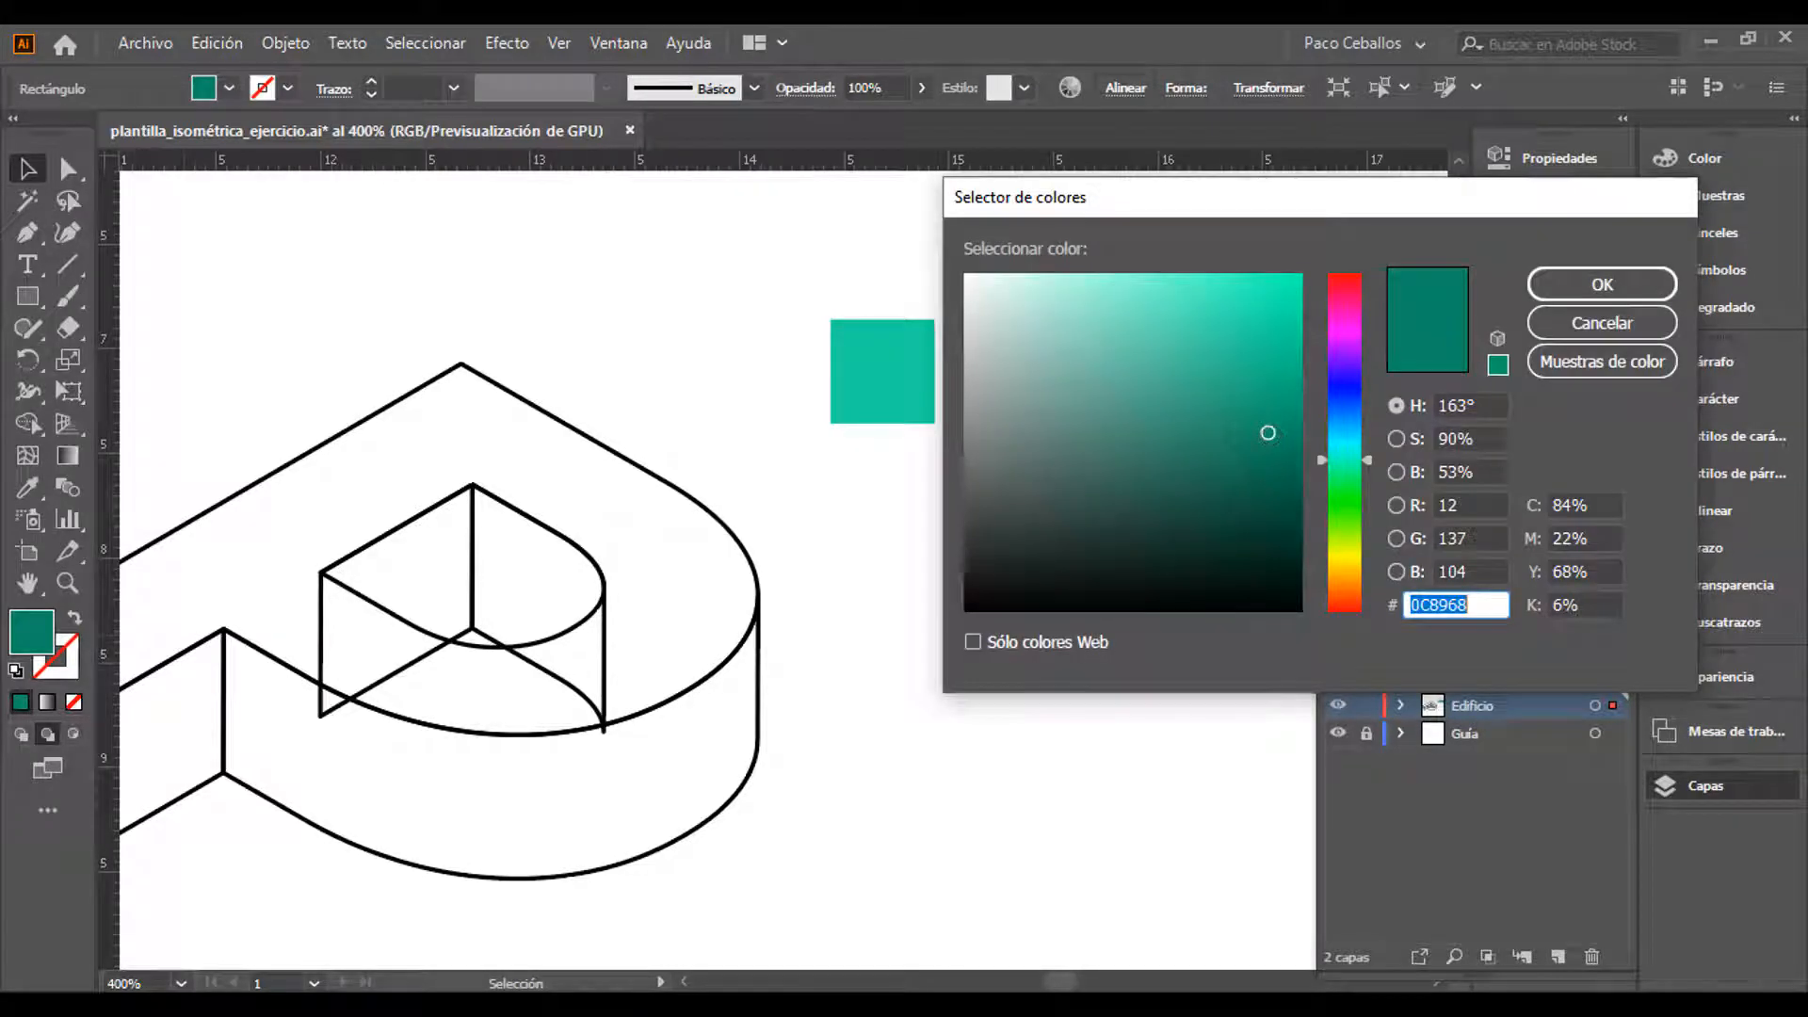
{"action": "left_click", "coordinate": [1270, 510]}
{"action": "left_click", "coordinate": [1539, 288]}
{"action": "left_click", "coordinate": [963, 683]}
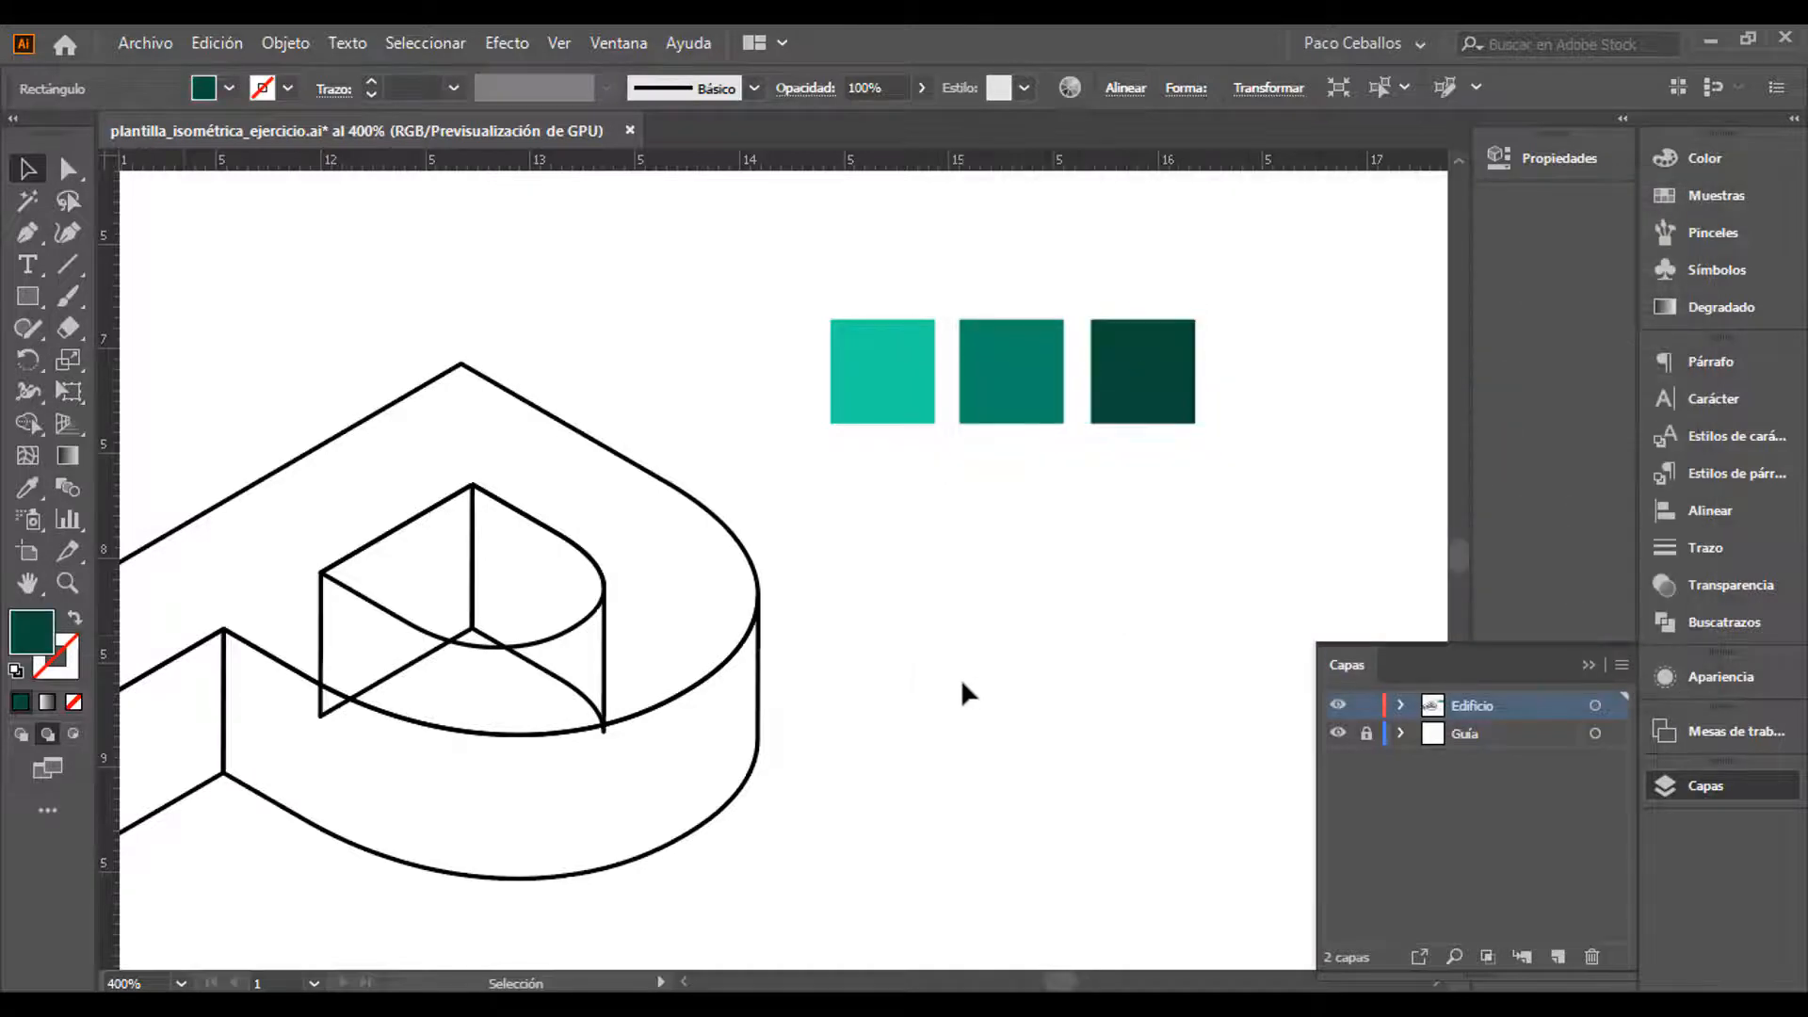
Fill the top face of the isometric P with the light green sampled from the first palette square
{"action": "left_click_drag", "start_coordinate": [962, 684], "coordinate": [1056, 672]}
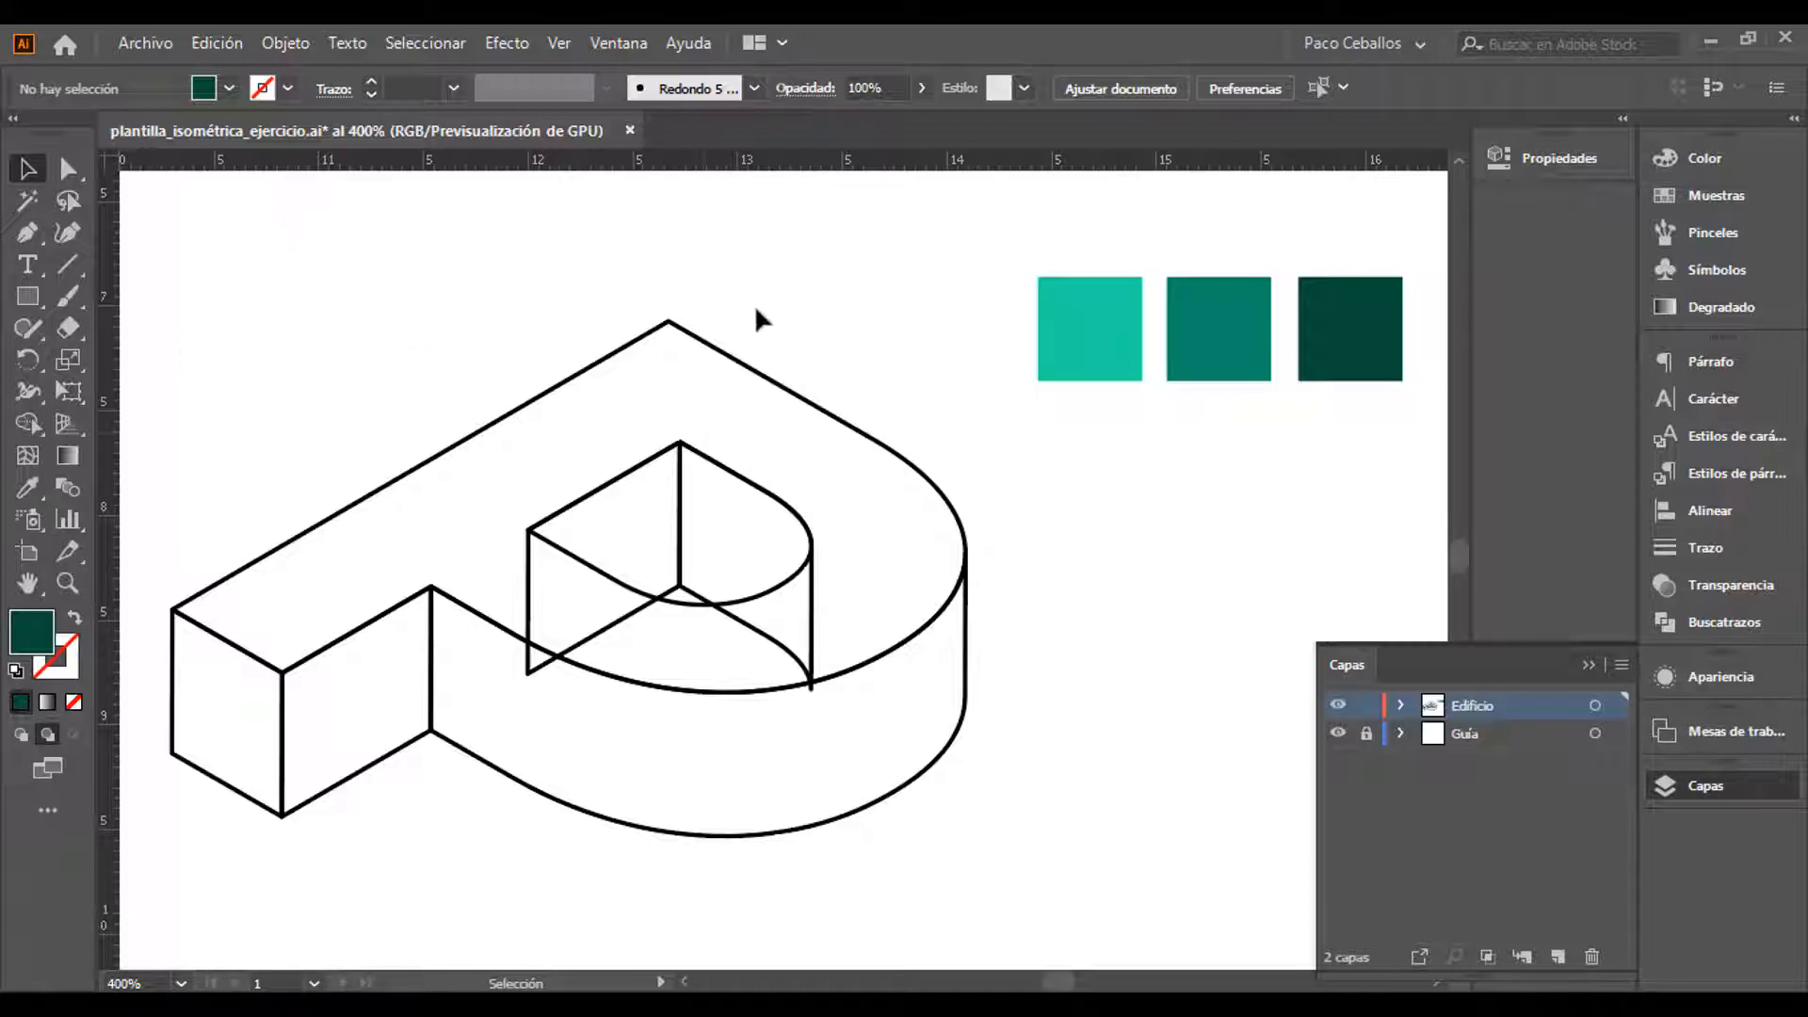
{"action": "key", "text": "a"}
{"action": "left_click", "coordinate": [425, 463]}
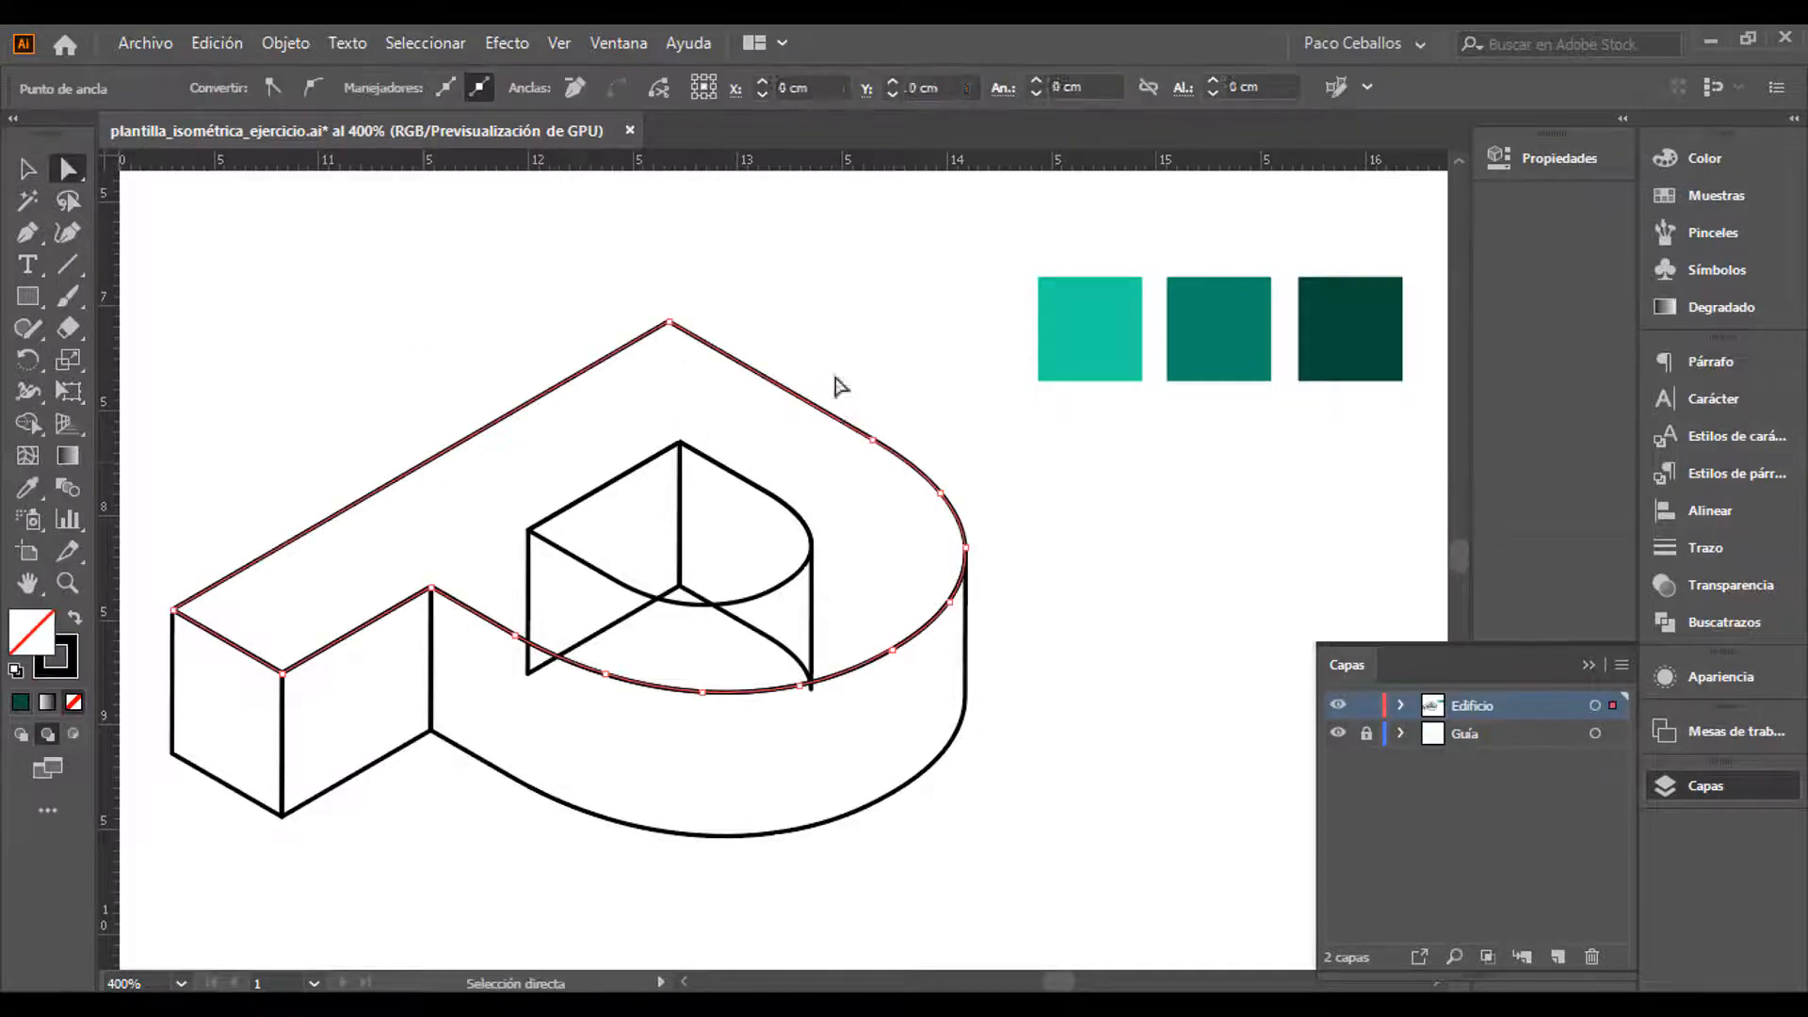
{"action": "key", "text": "i"}
{"action": "left_click", "coordinate": [1066, 347]}
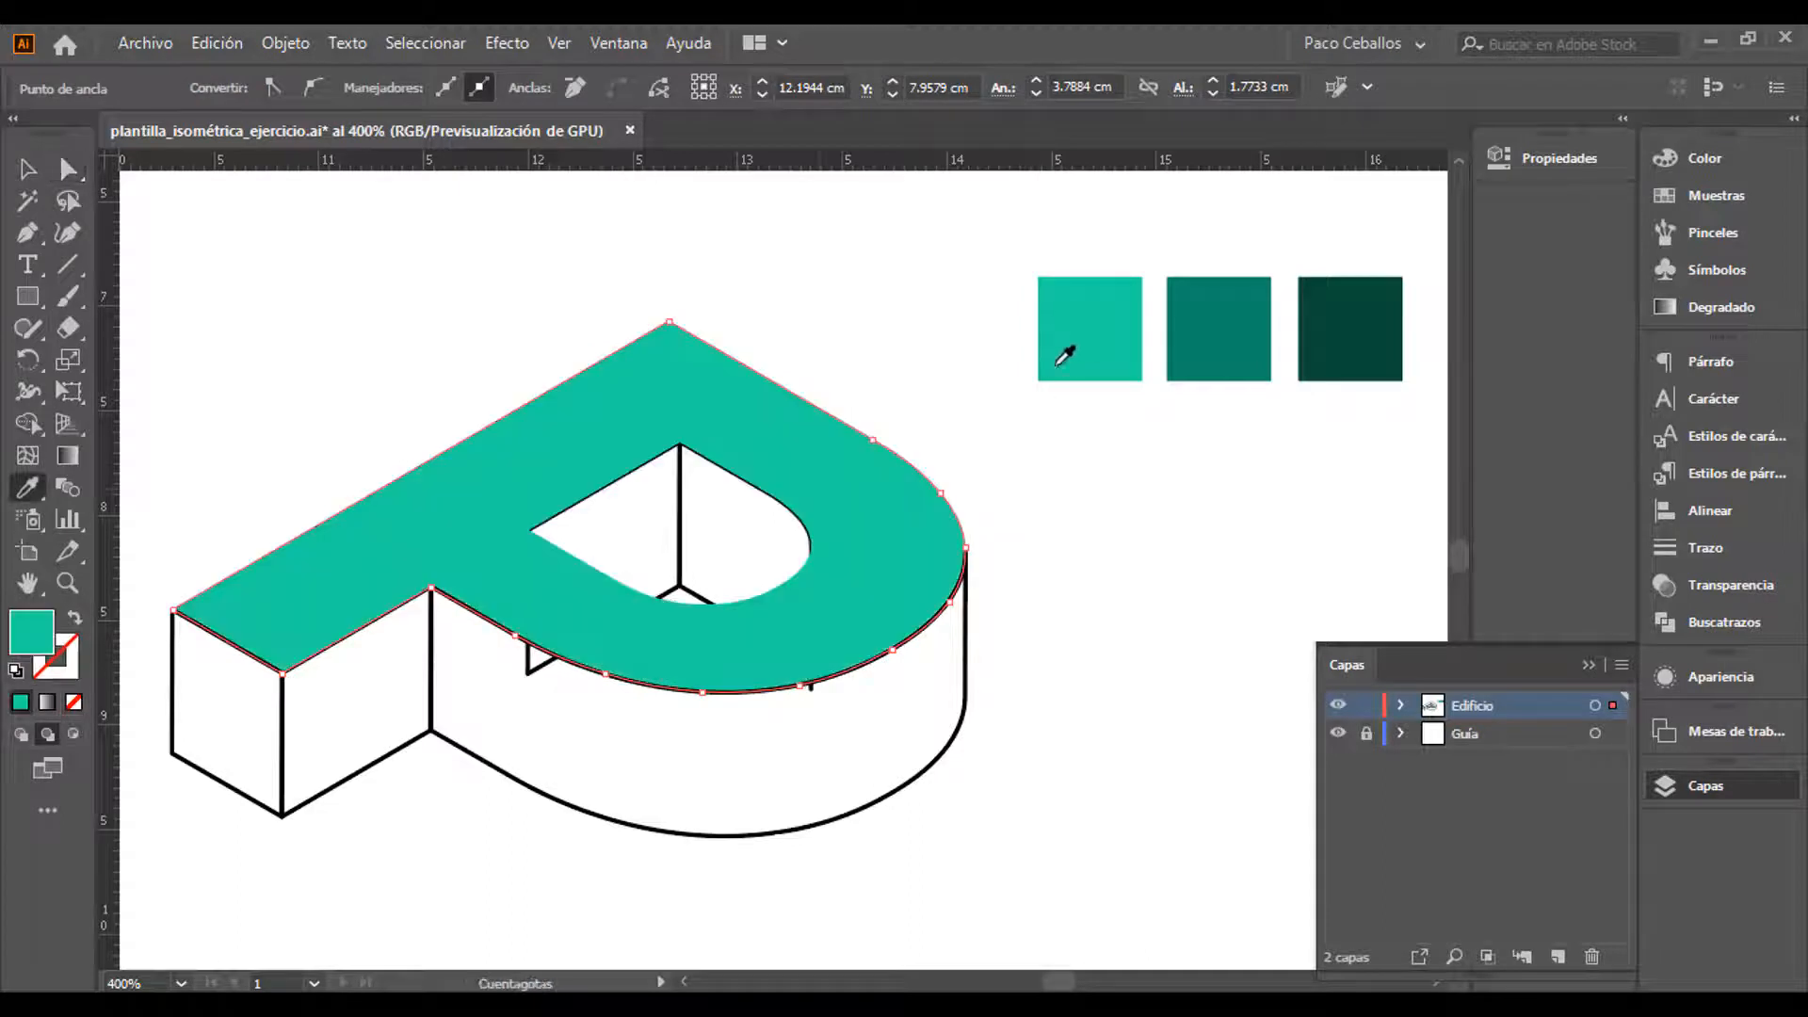
{"action": "key", "text": "v"}
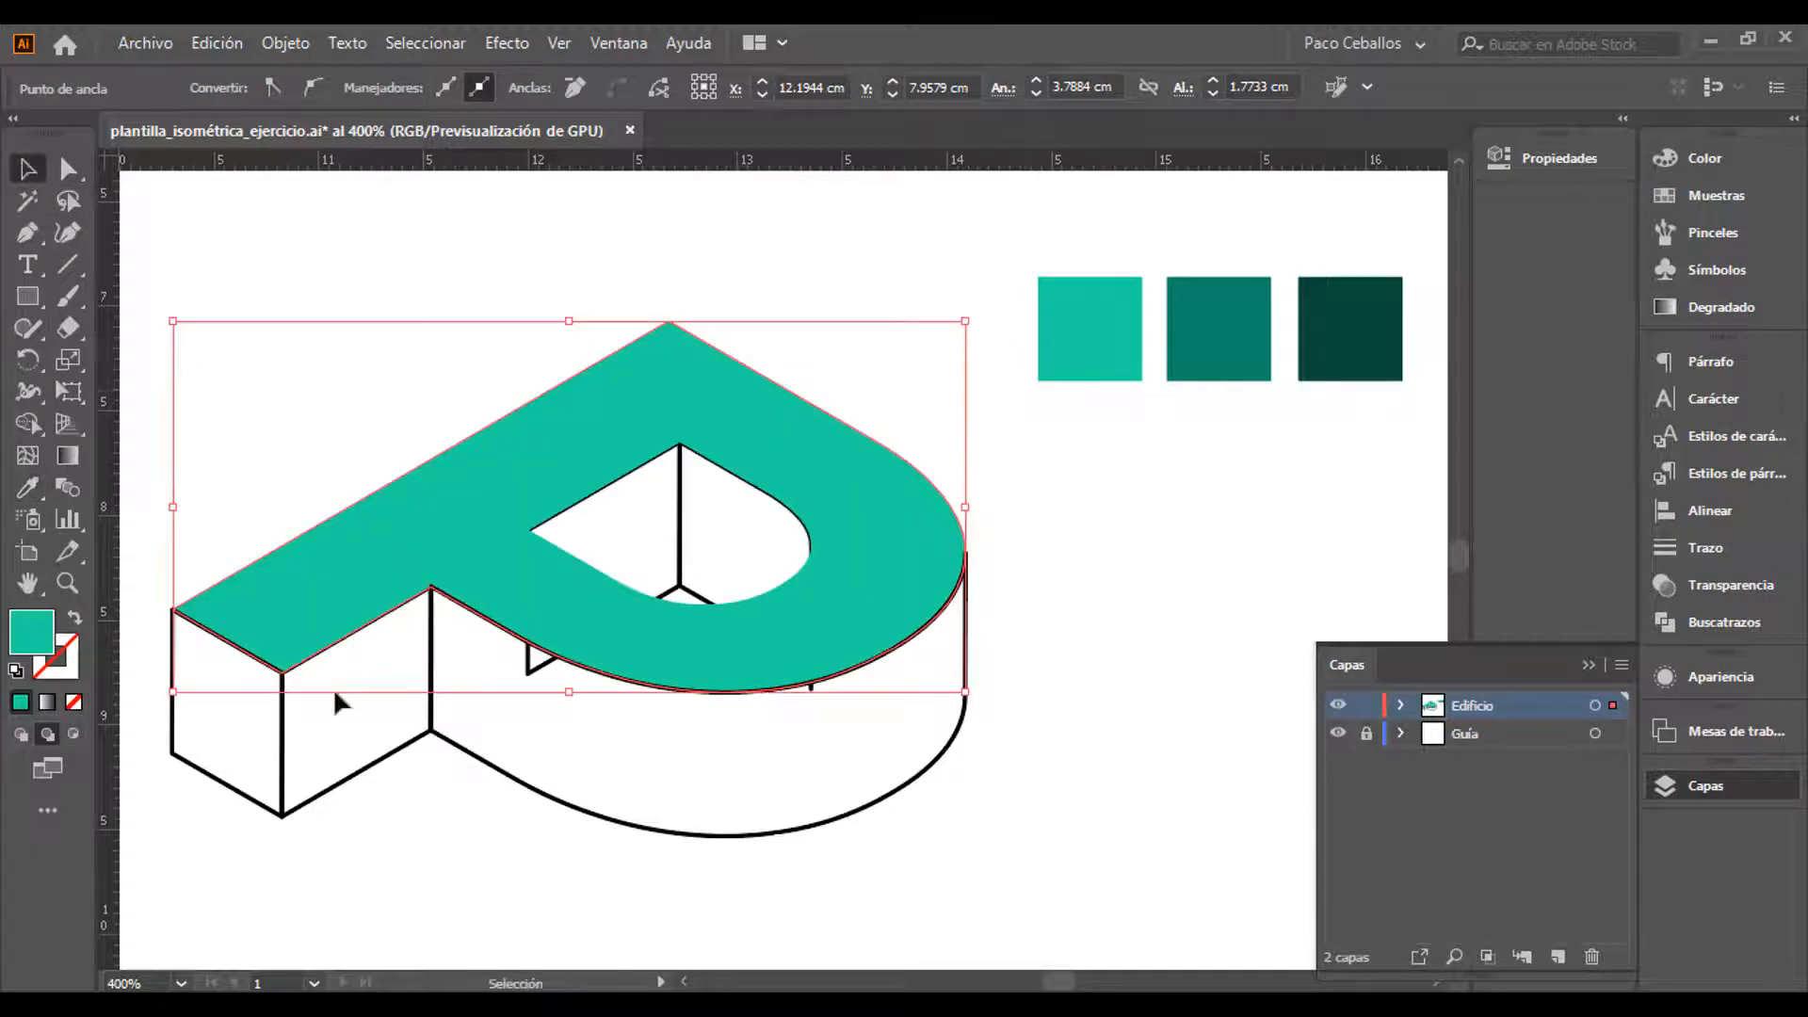
{"action": "left_click", "coordinate": [375, 821]}
Fill the curved outer side of the P with the darkest green sampled from the third palette square
{"action": "key", "text": "a"}
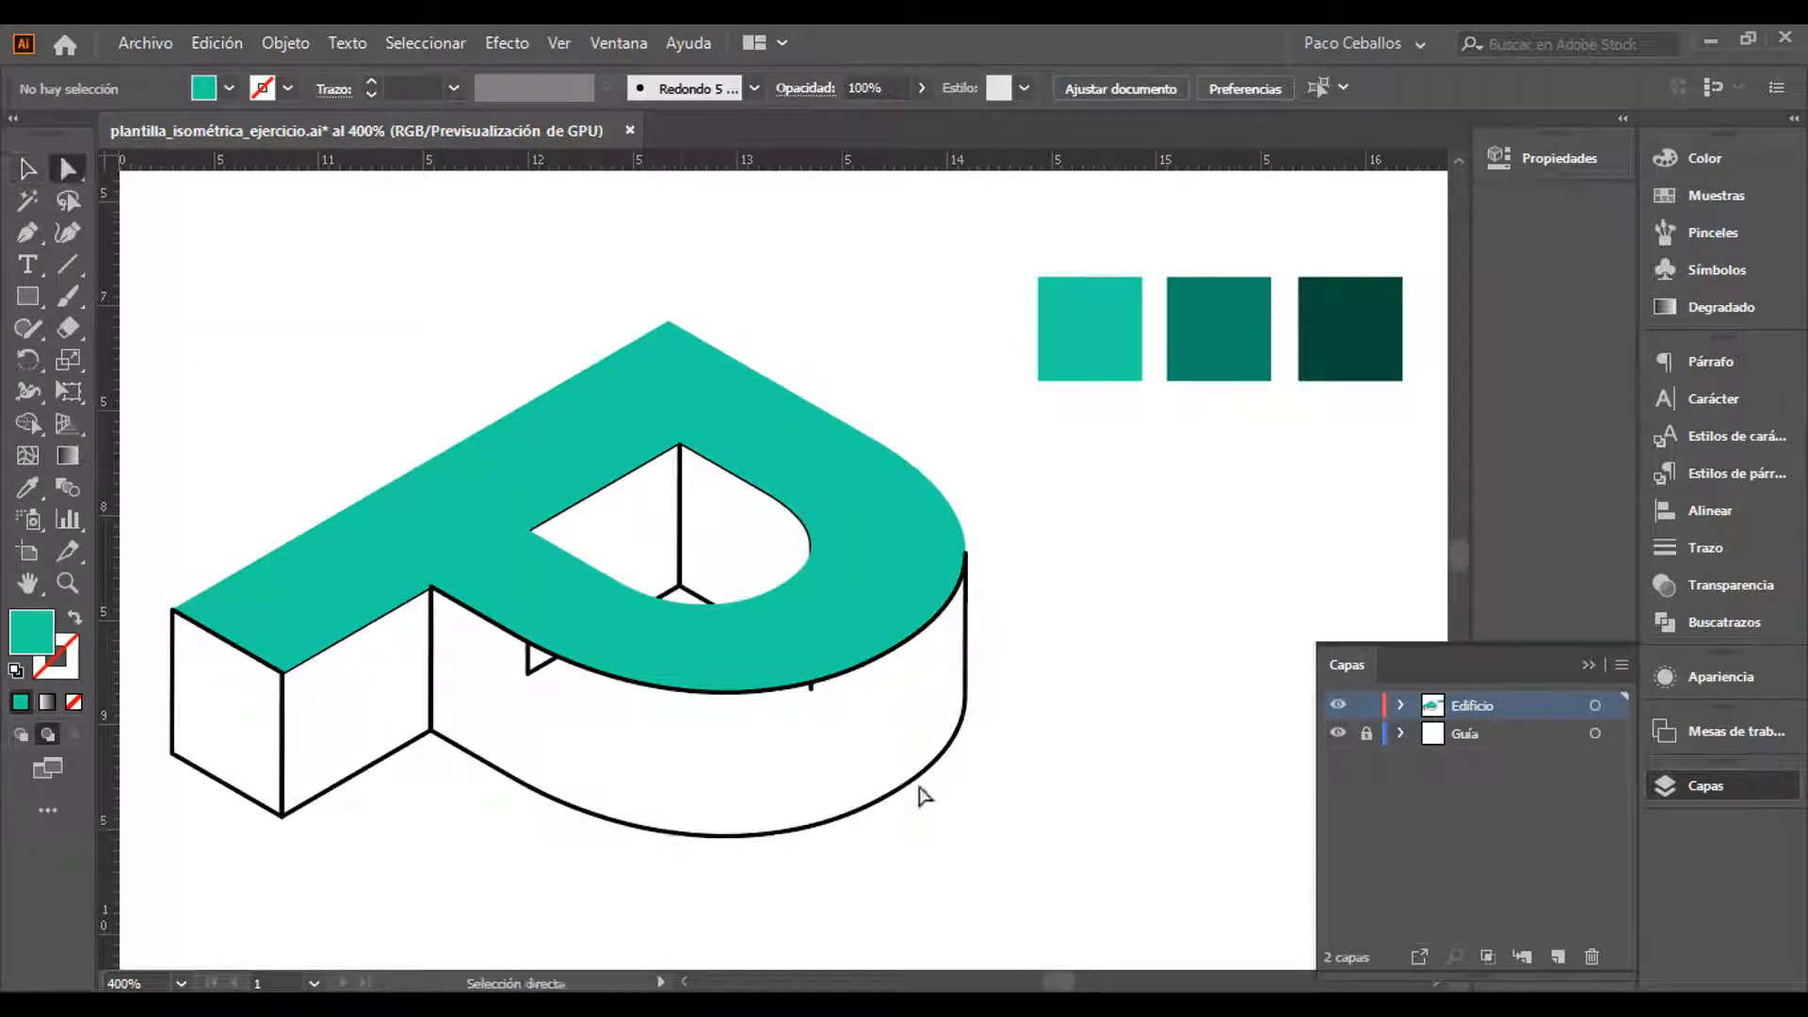
{"action": "left_click", "coordinate": [919, 783]}
{"action": "key", "text": "i"}
{"action": "left_click", "coordinate": [1330, 362]}
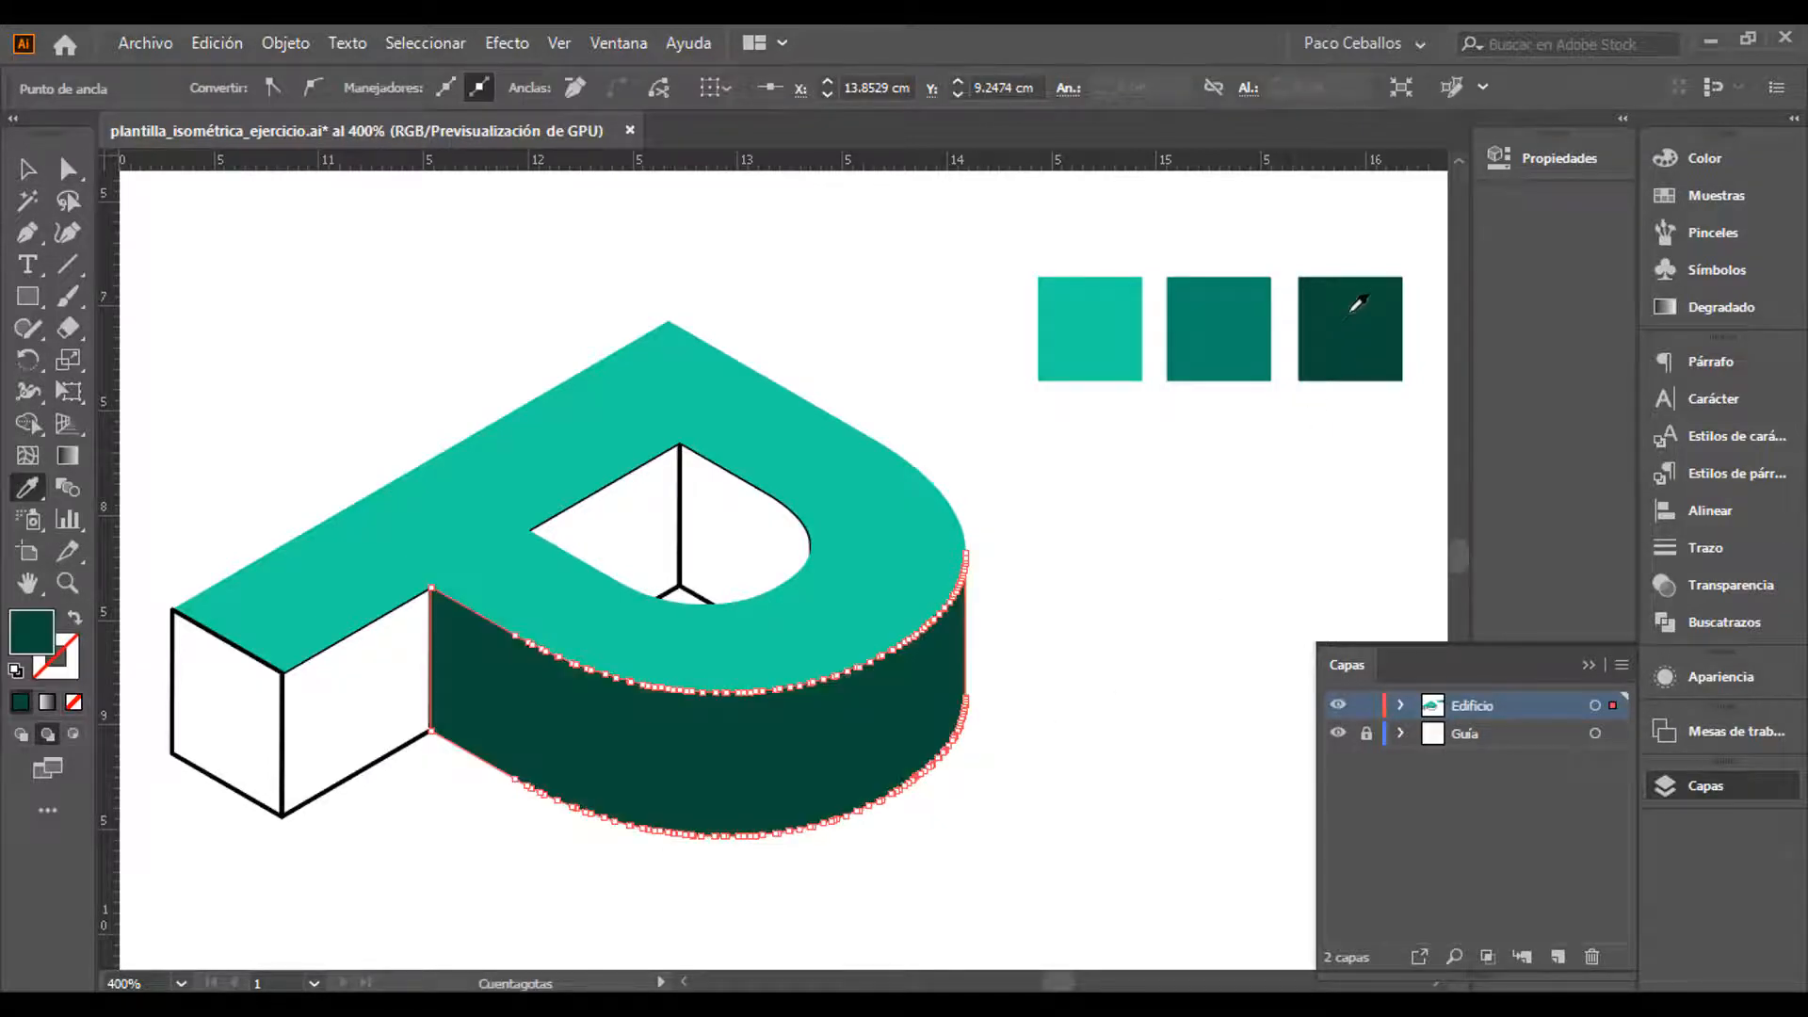
{"action": "key", "text": "v"}
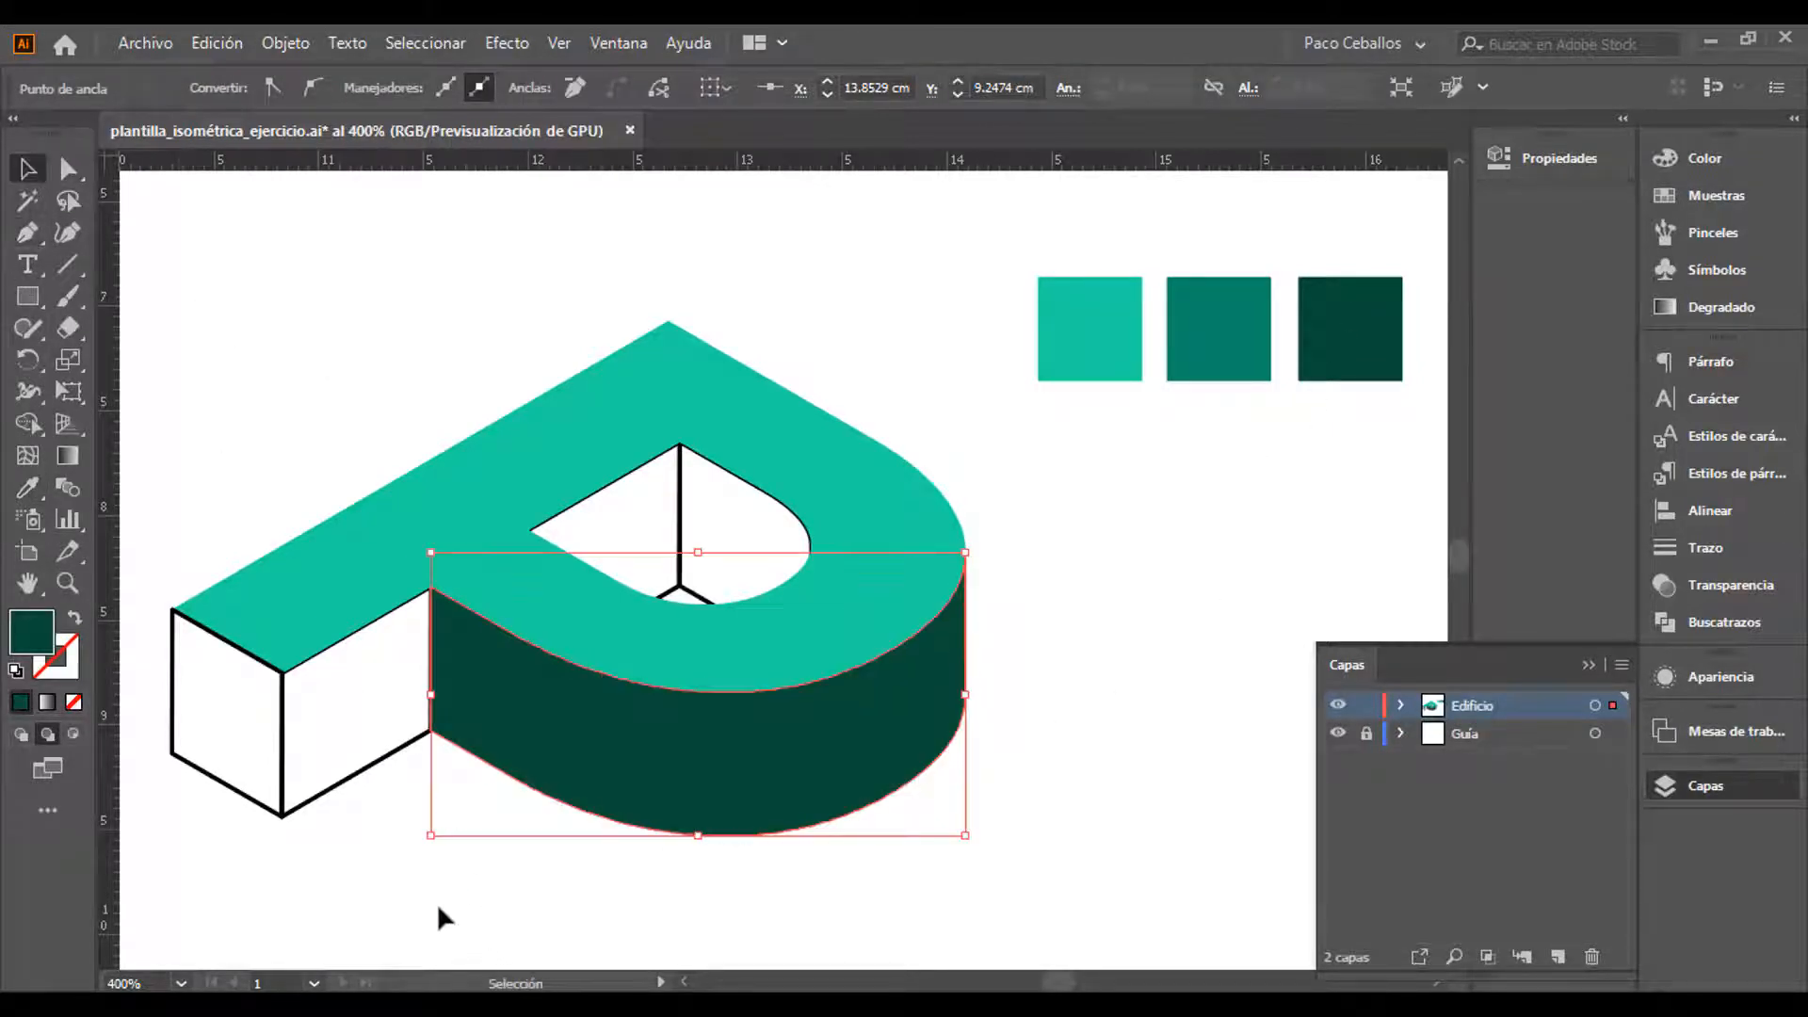
{"action": "left_click", "coordinate": [439, 917]}
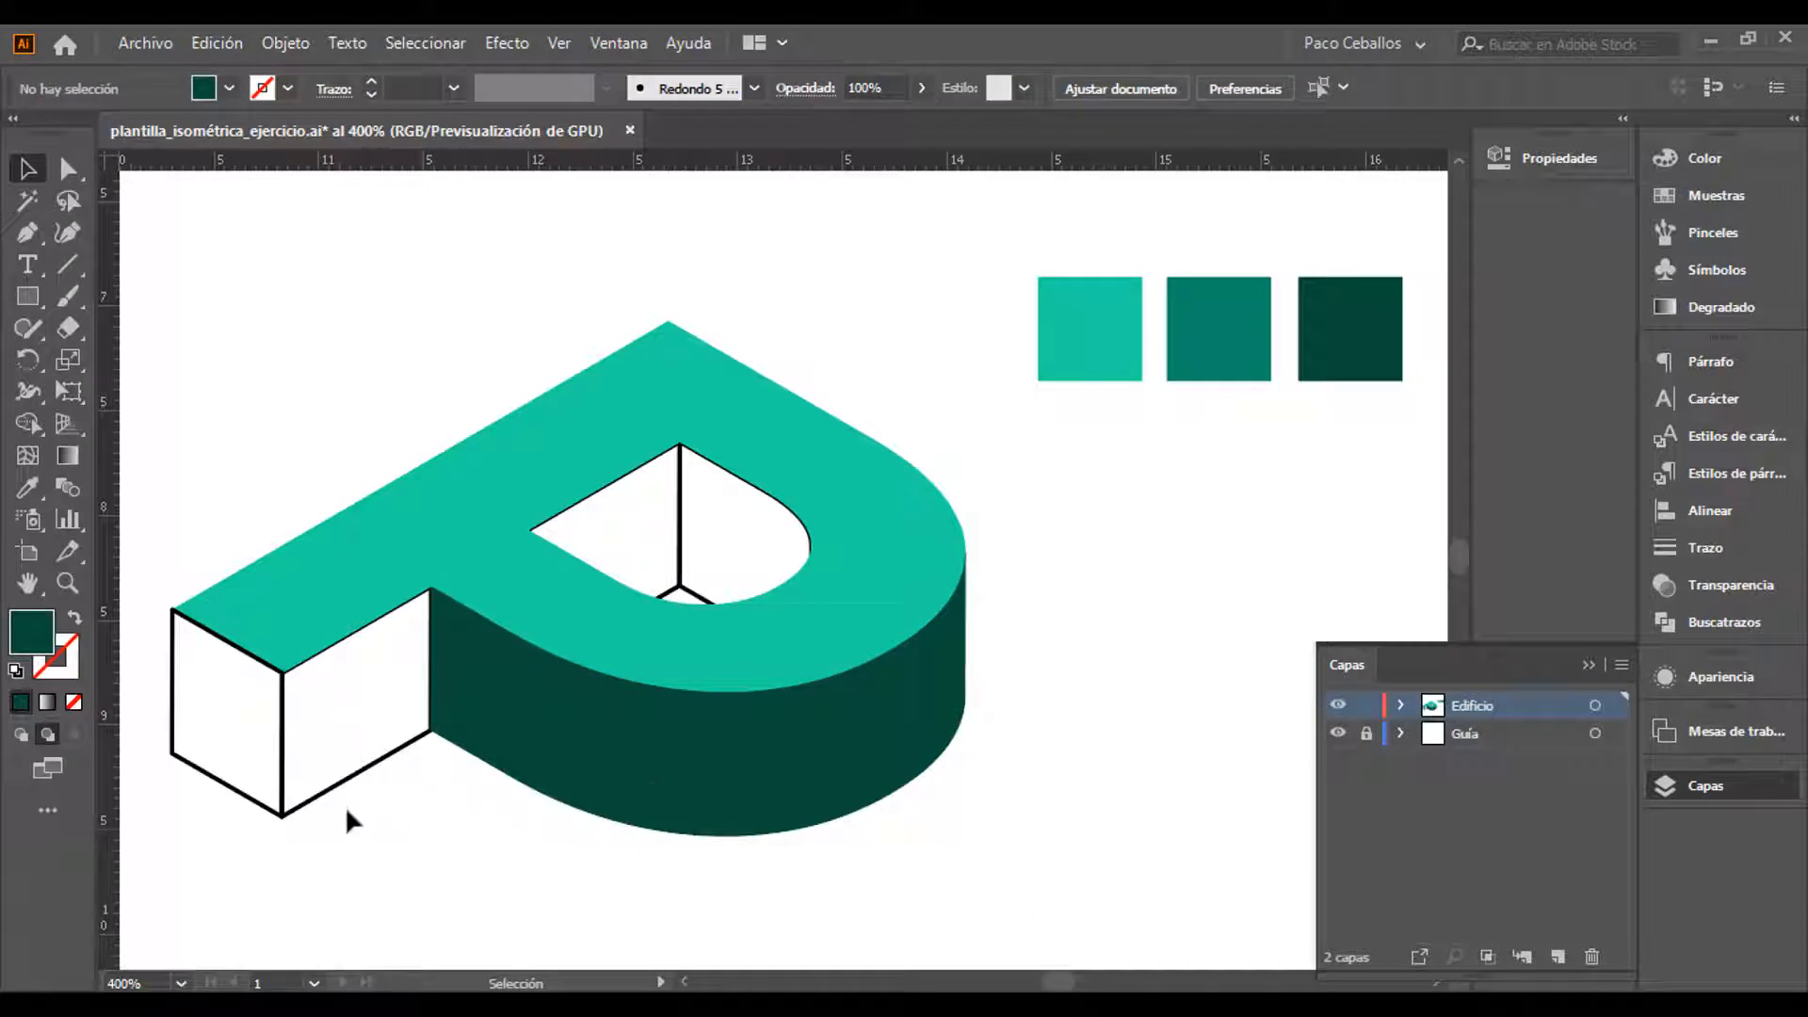
Fill the straight side face of the P's stem with the darkest green from the third palette square
{"action": "key", "text": "a"}
{"action": "left_click", "coordinate": [356, 778]}
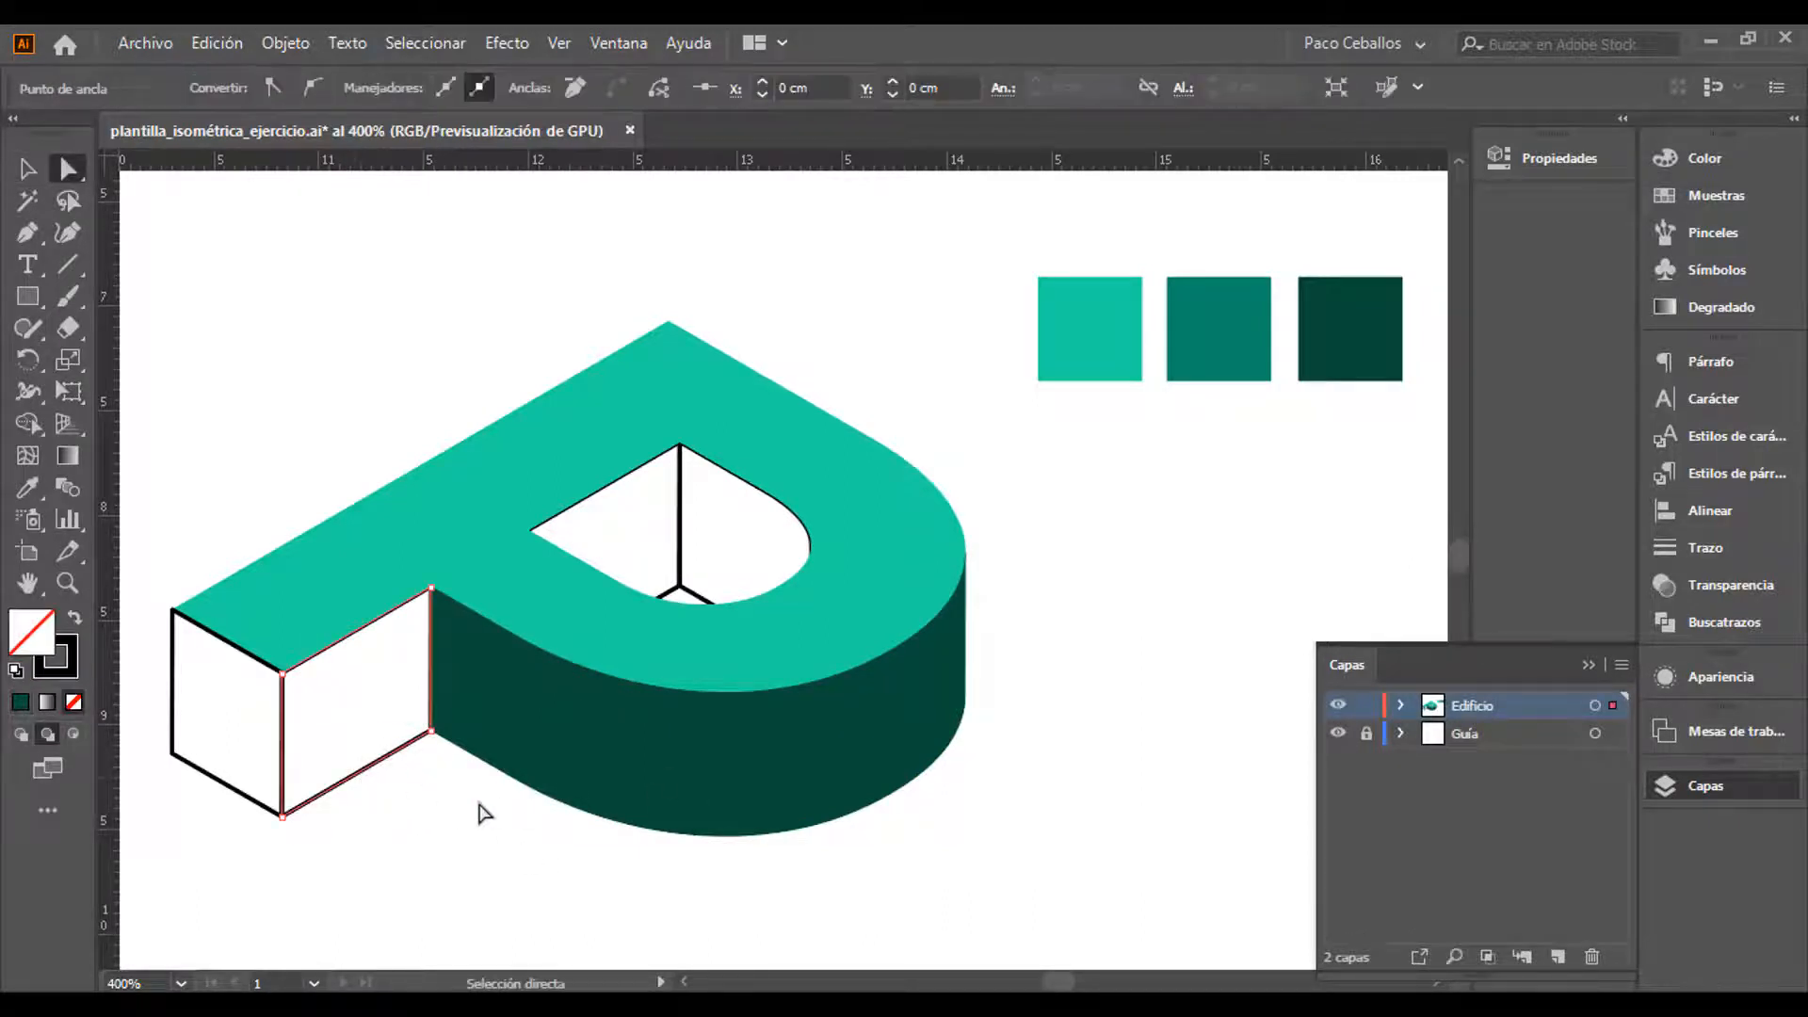
{"action": "key", "text": "i"}
{"action": "left_click", "coordinate": [1381, 303]}
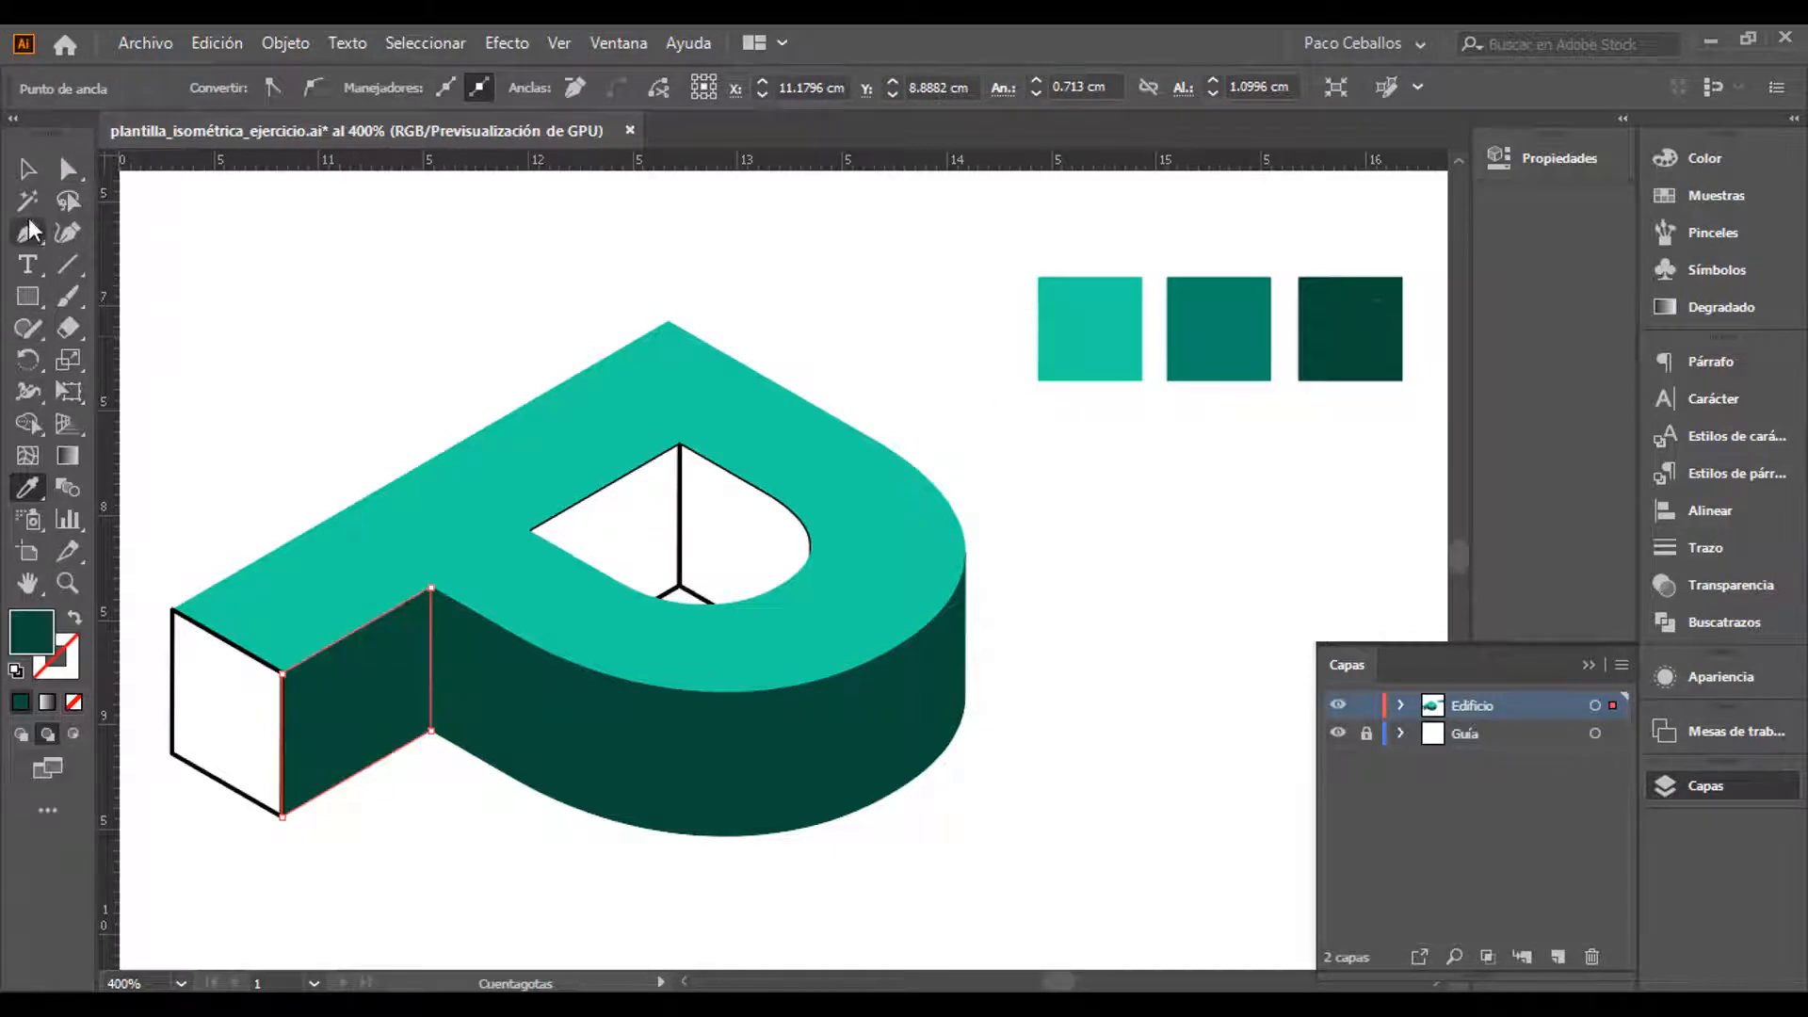
{"action": "left_click", "coordinate": [27, 168]}
Fill the end face of the P's stem with the medium green sampled from the middle palette square
{"action": "left_click", "coordinate": [215, 782]}
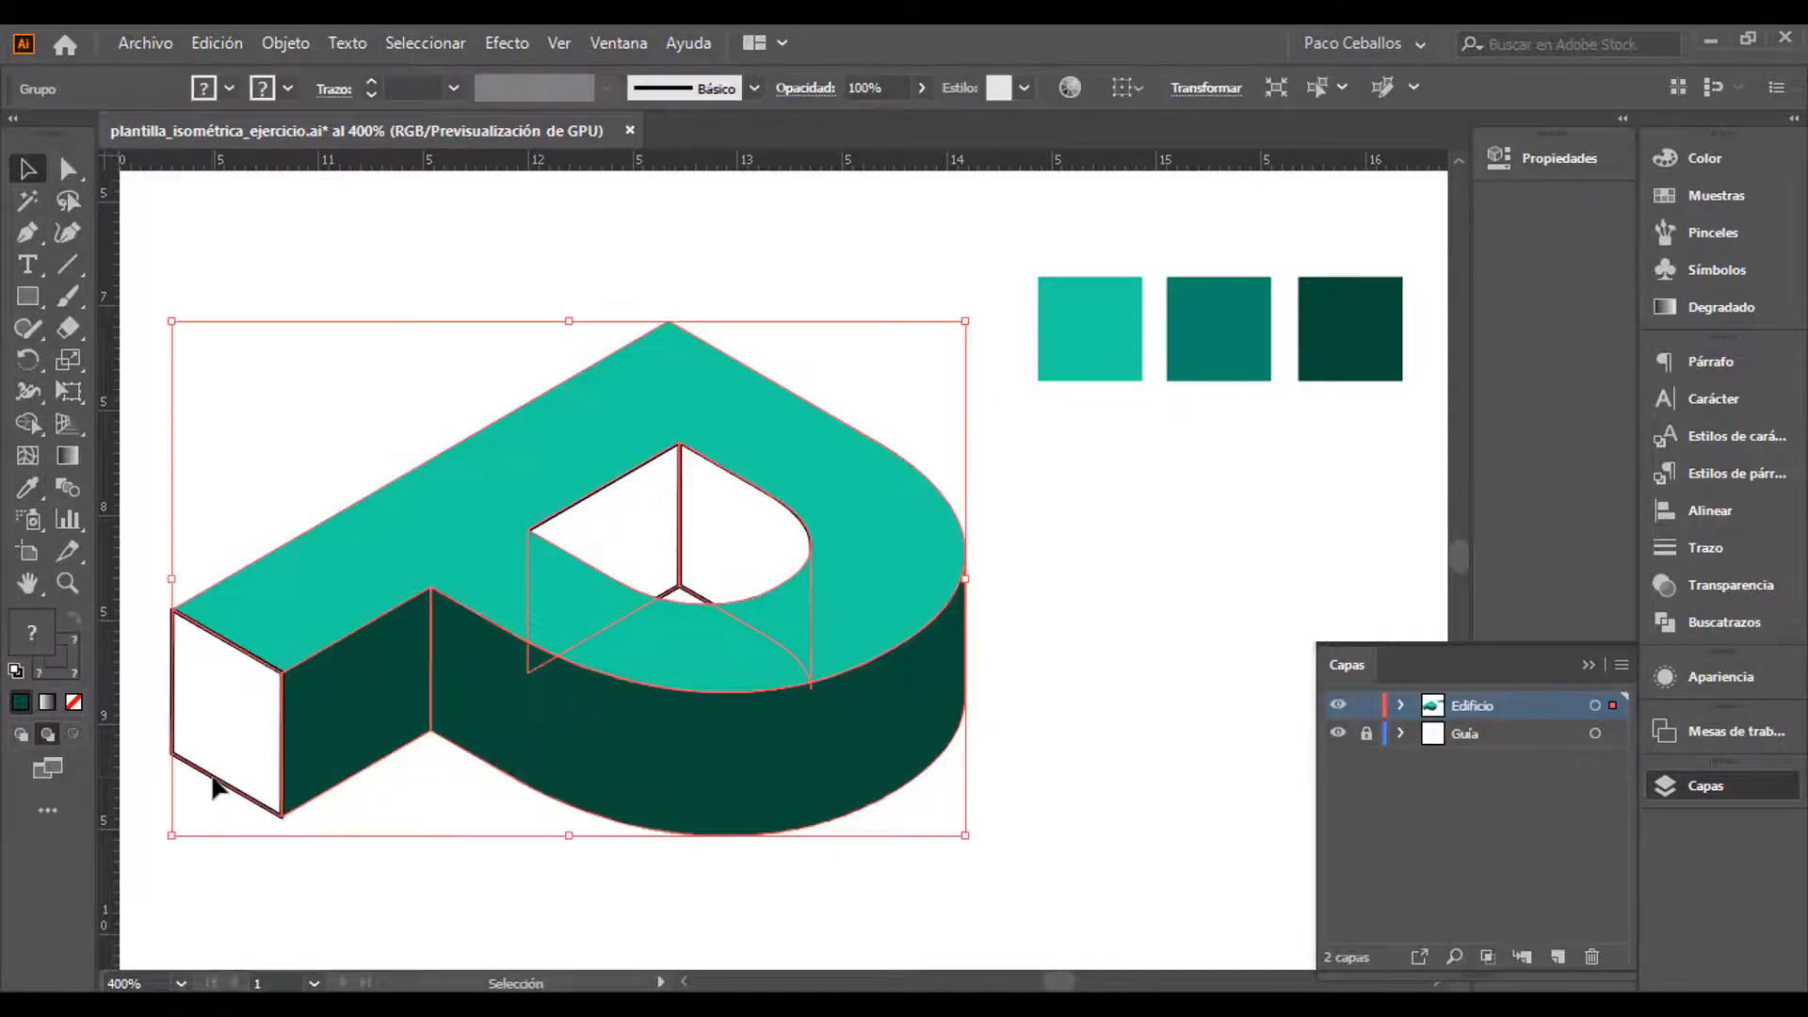
{"action": "left_click", "coordinate": [190, 811]}
{"action": "key", "text": "a"}
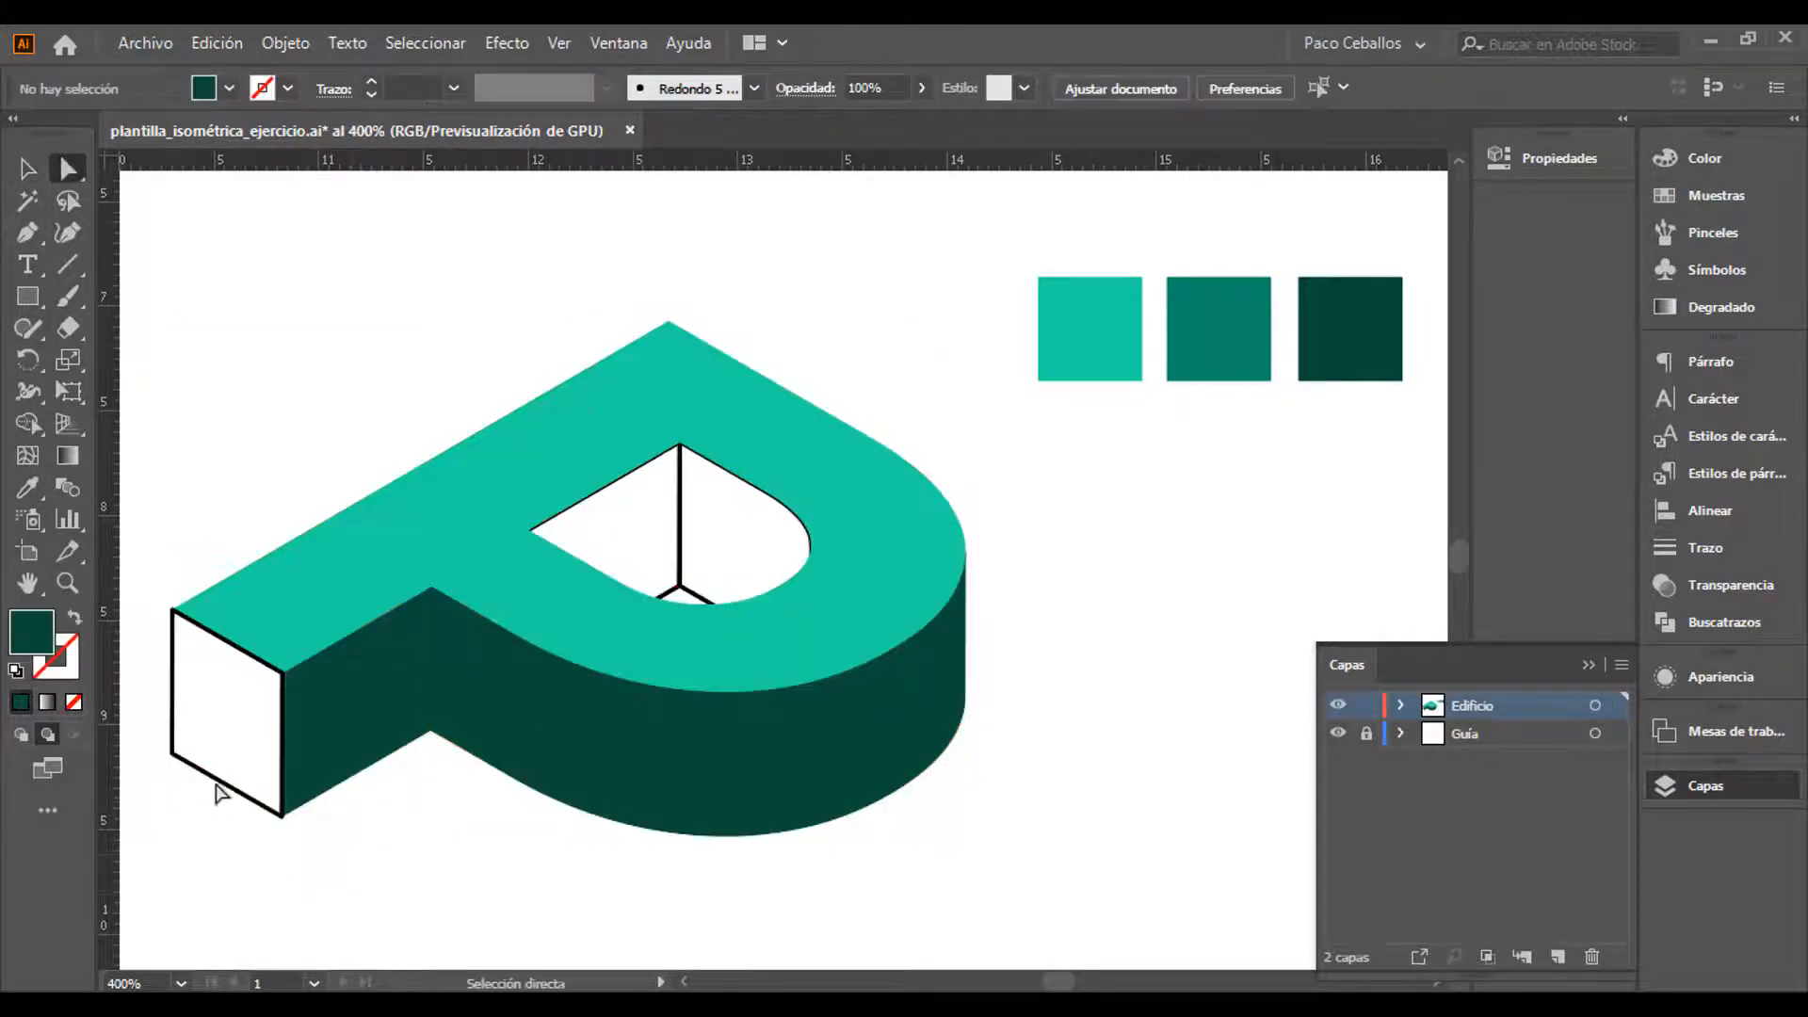
{"action": "left_click", "coordinate": [222, 789]}
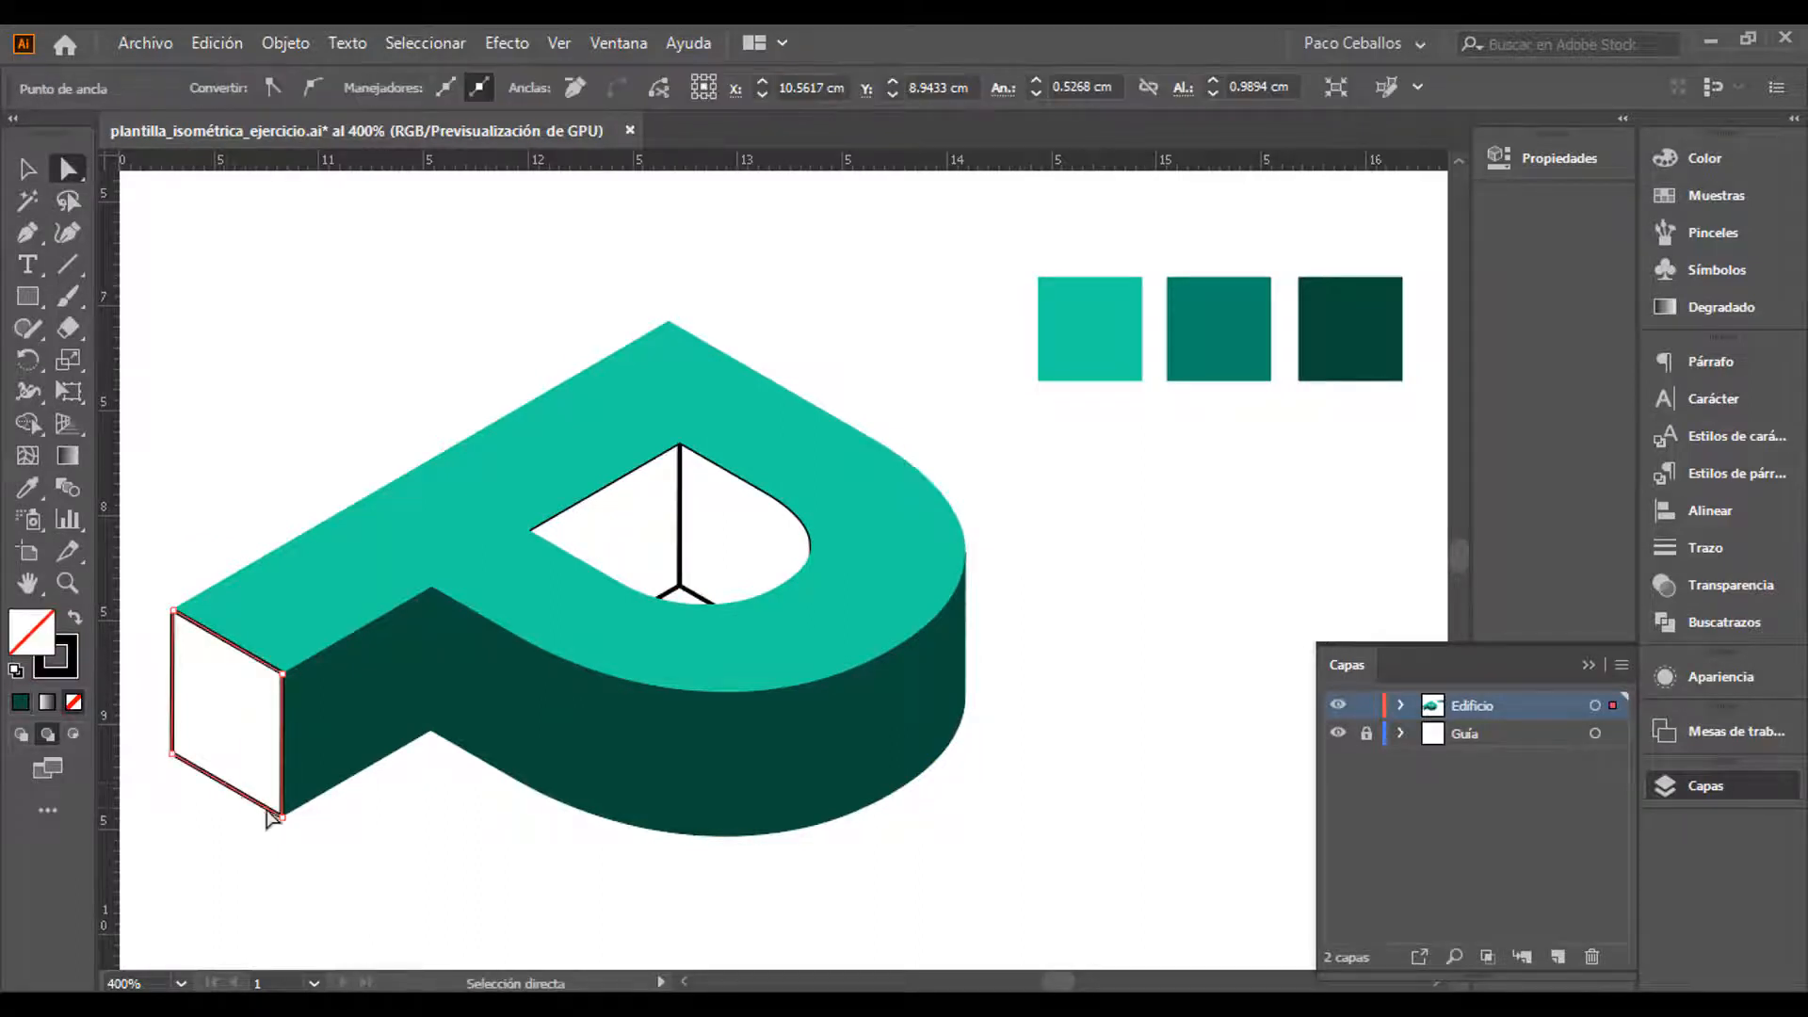
{"action": "key", "text": "i"}
{"action": "left_click", "coordinate": [1243, 327]}
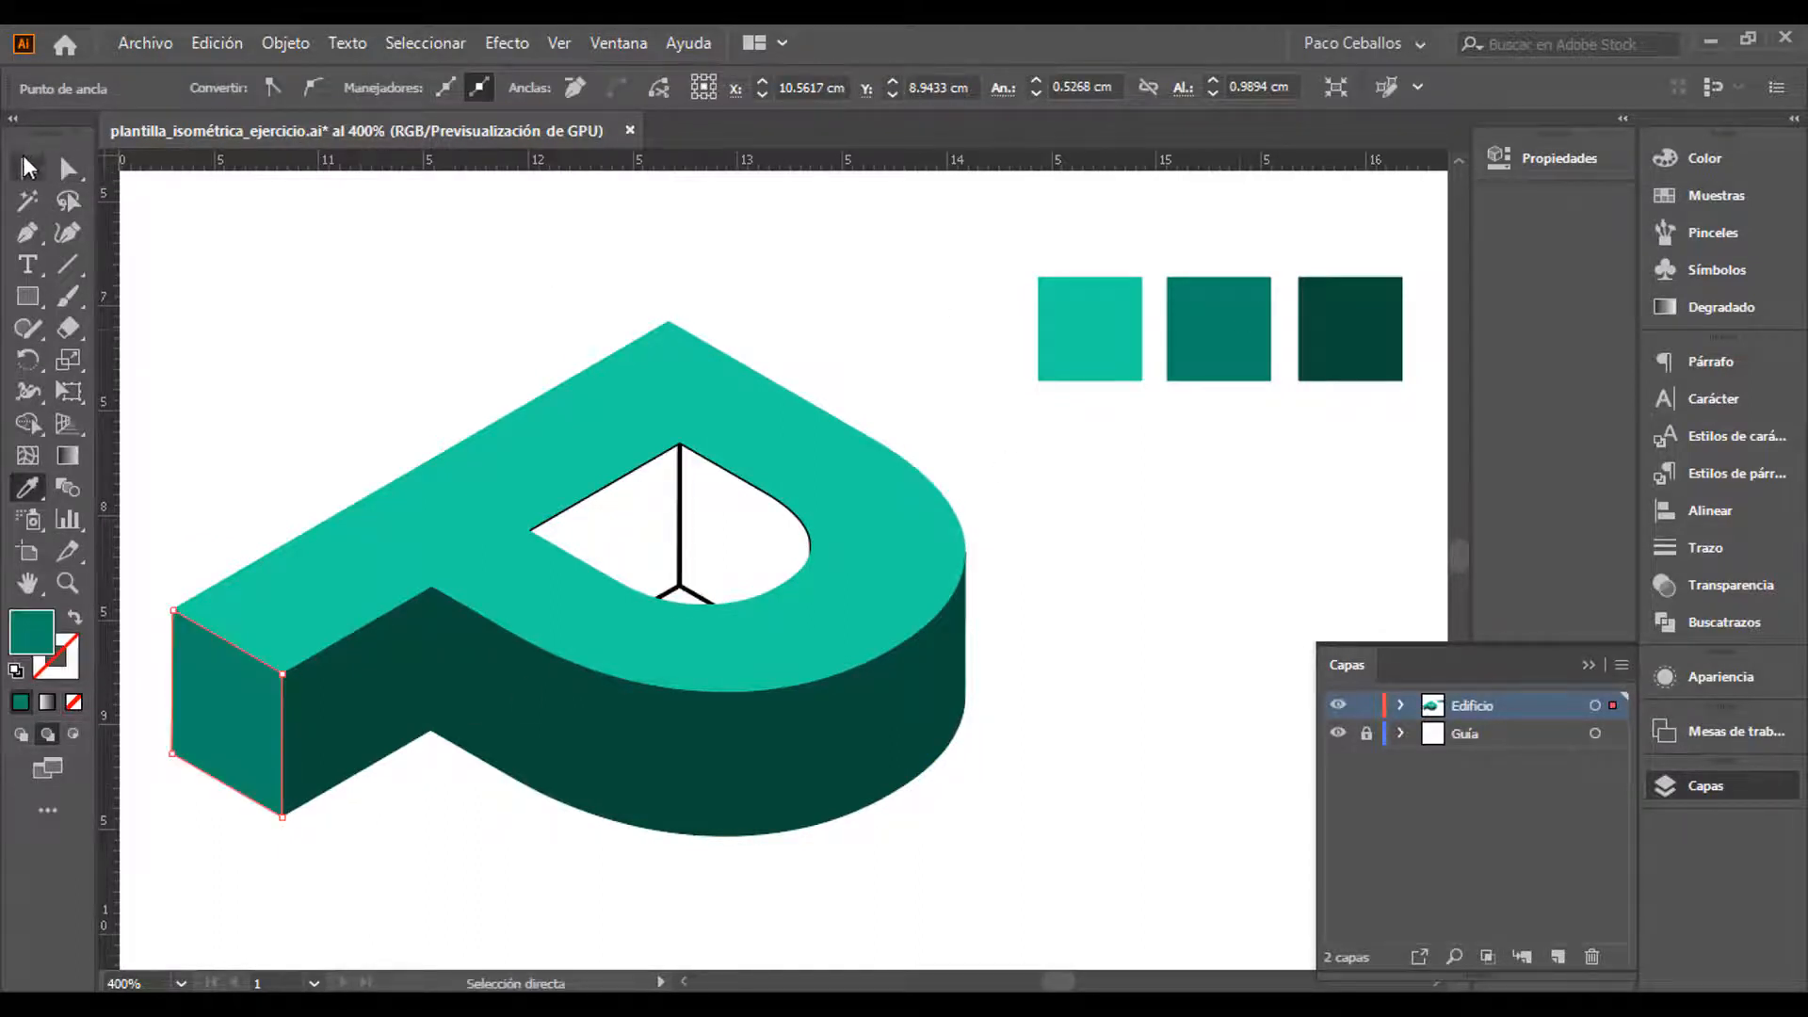
{"action": "left_click", "coordinate": [28, 169]}
{"action": "left_click", "coordinate": [880, 311]}
Fill the curved inner wall of the P's hole with the medium green from the middle palette square
{"action": "left_click", "coordinate": [744, 528]}
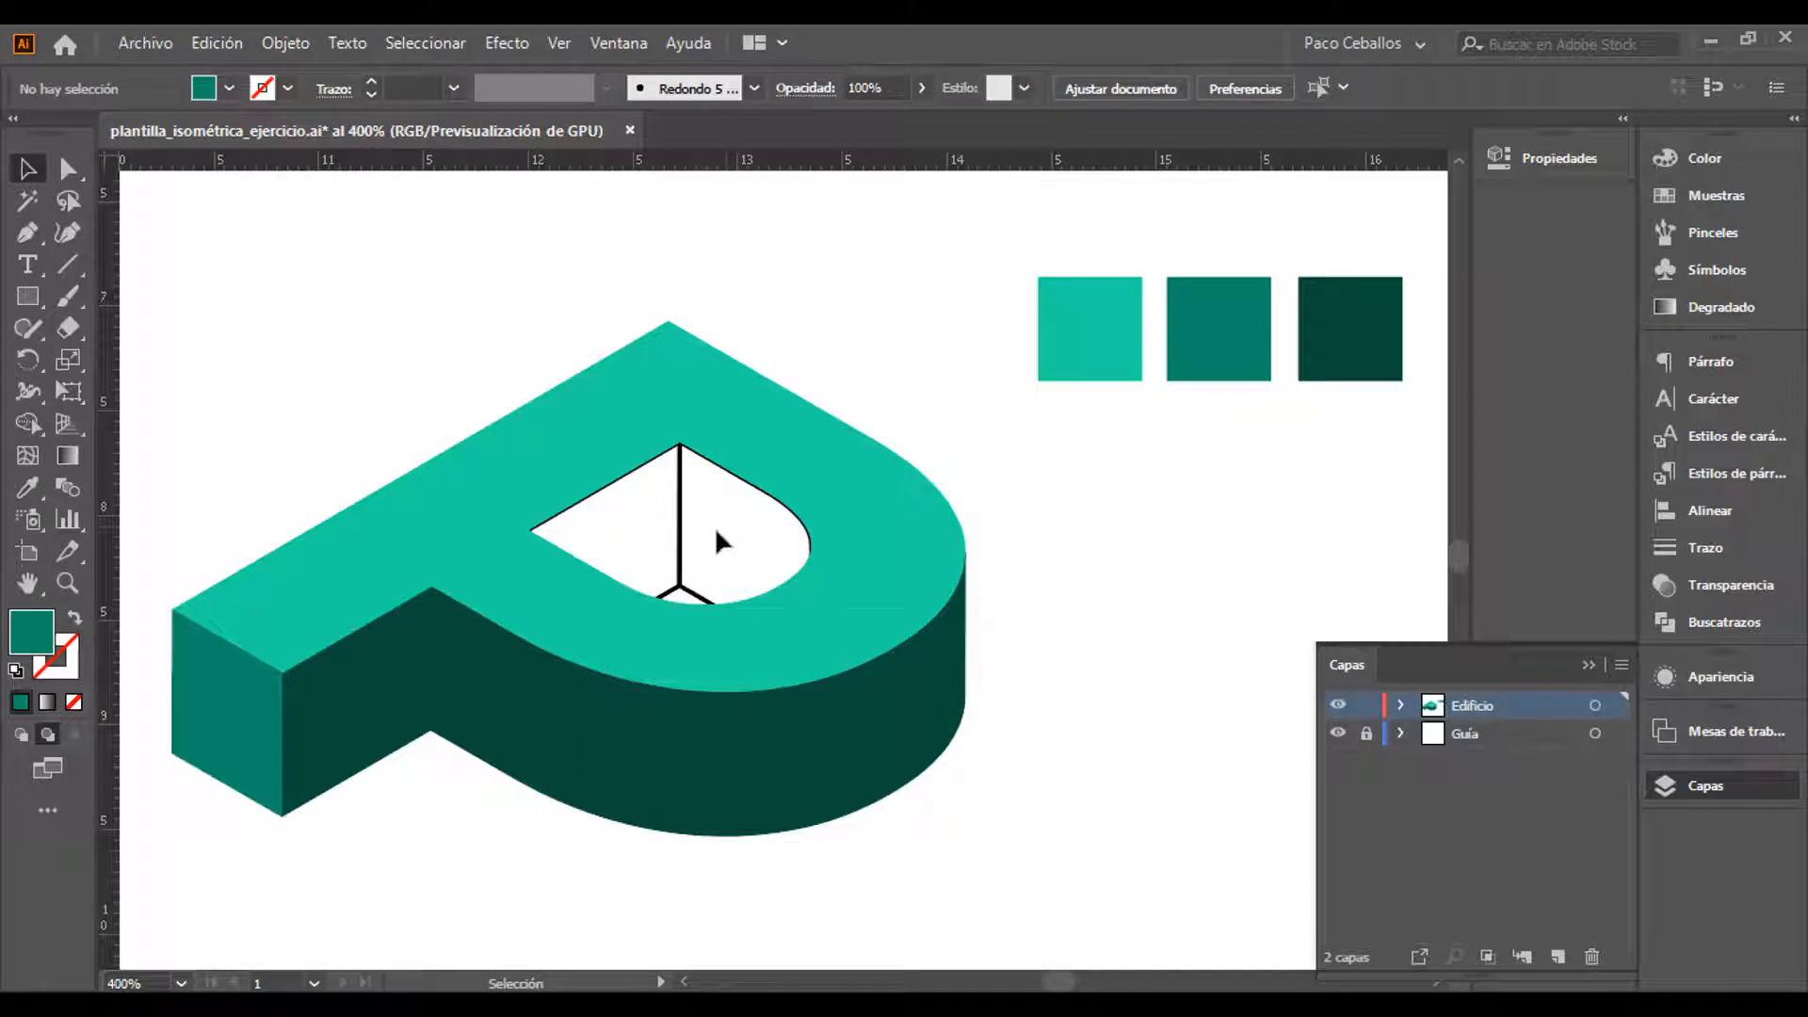
{"action": "key", "text": "a"}
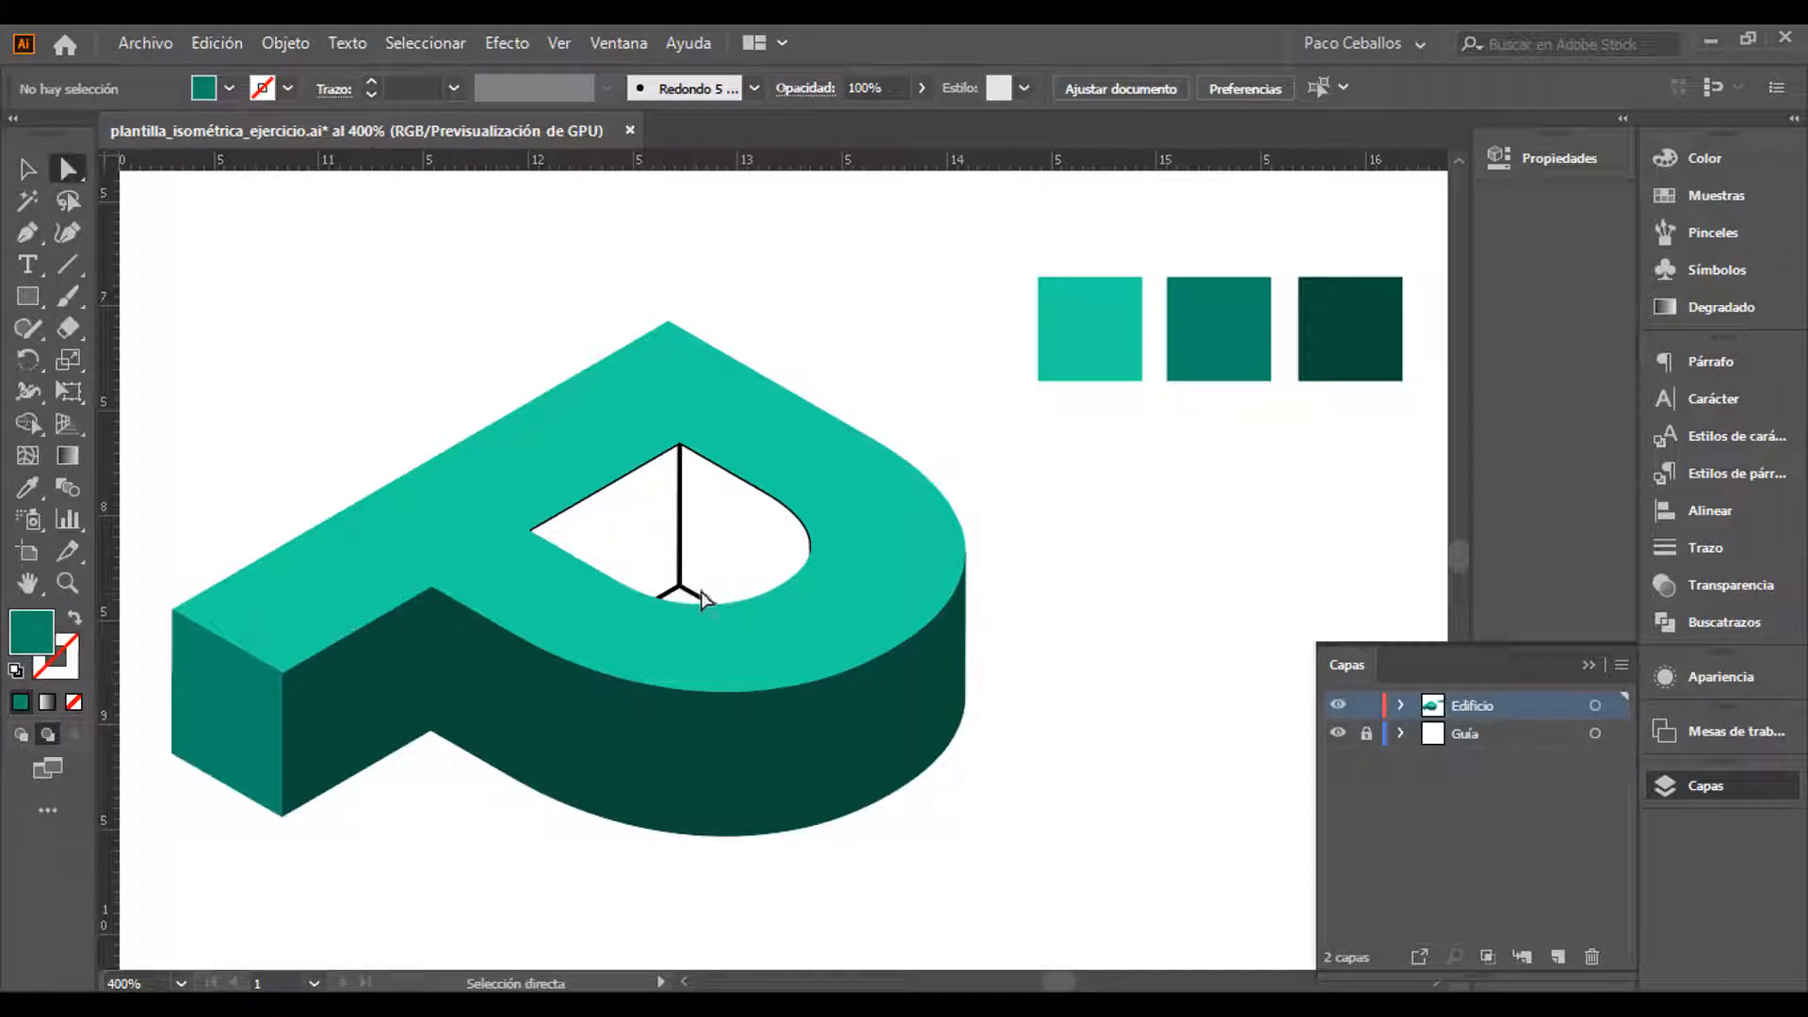
{"action": "left_click", "coordinate": [704, 593]}
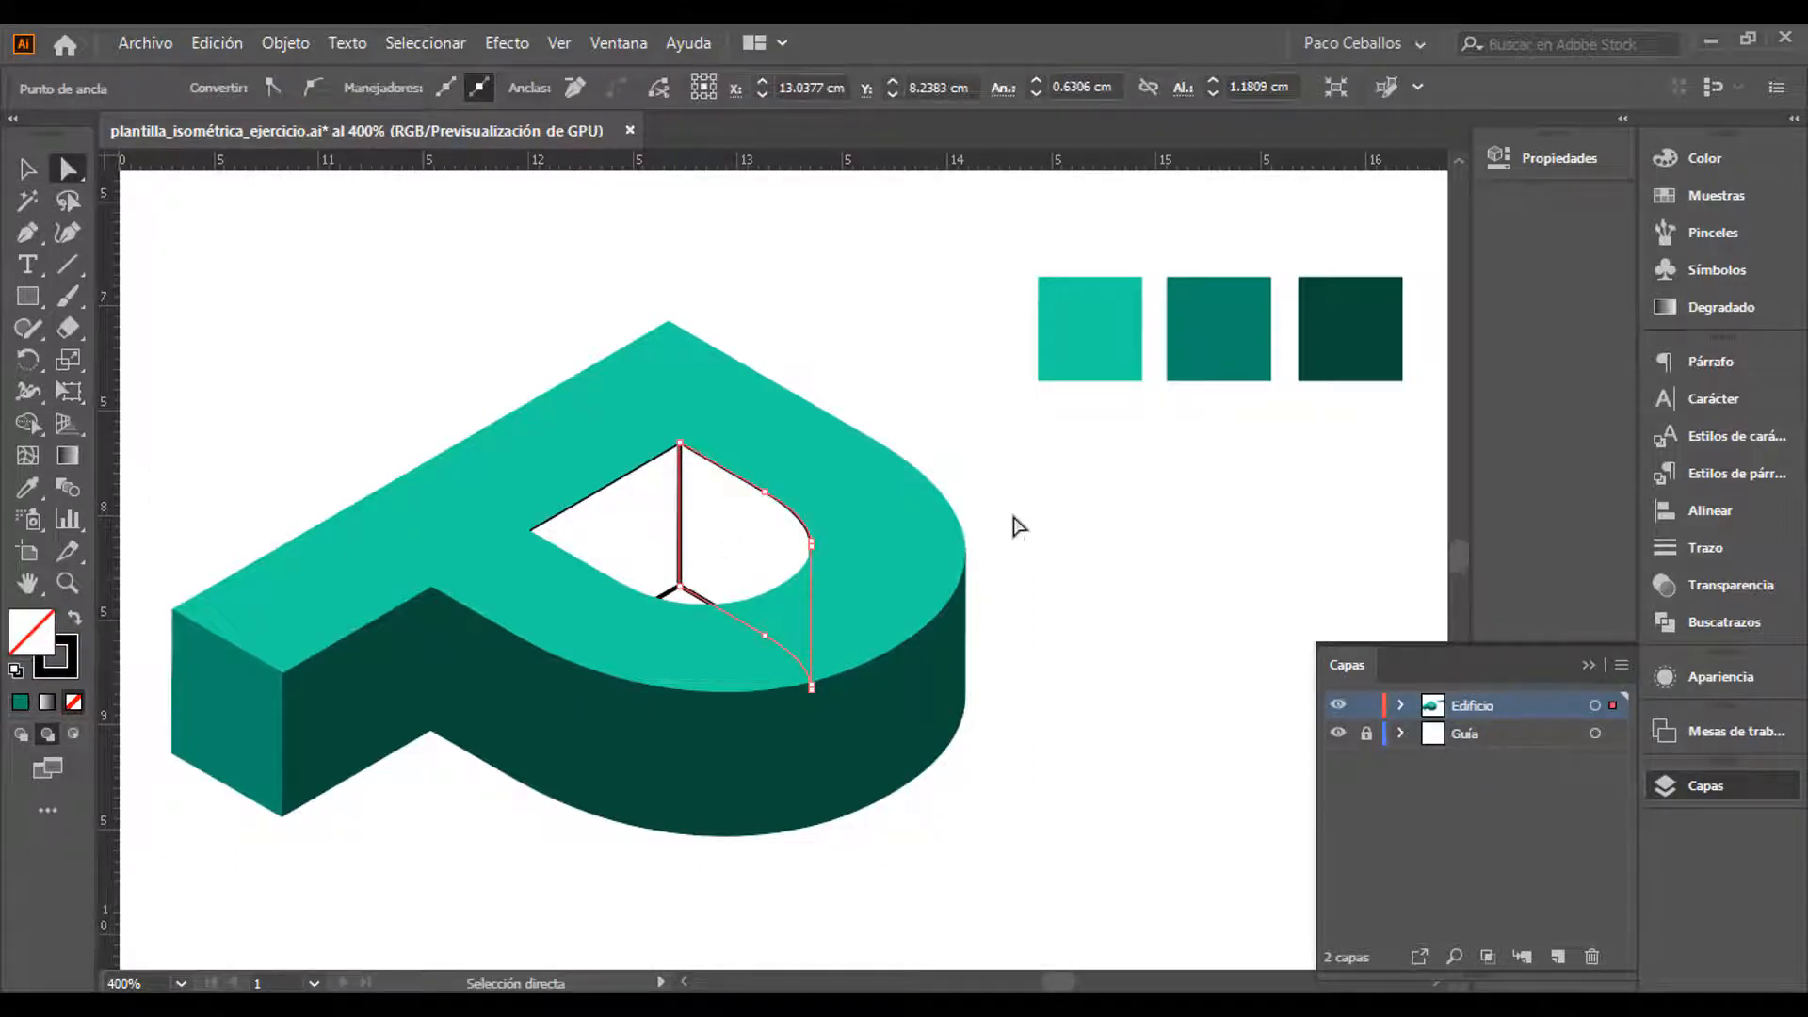
{"action": "key", "text": "i"}
{"action": "left_click", "coordinate": [1215, 358]}
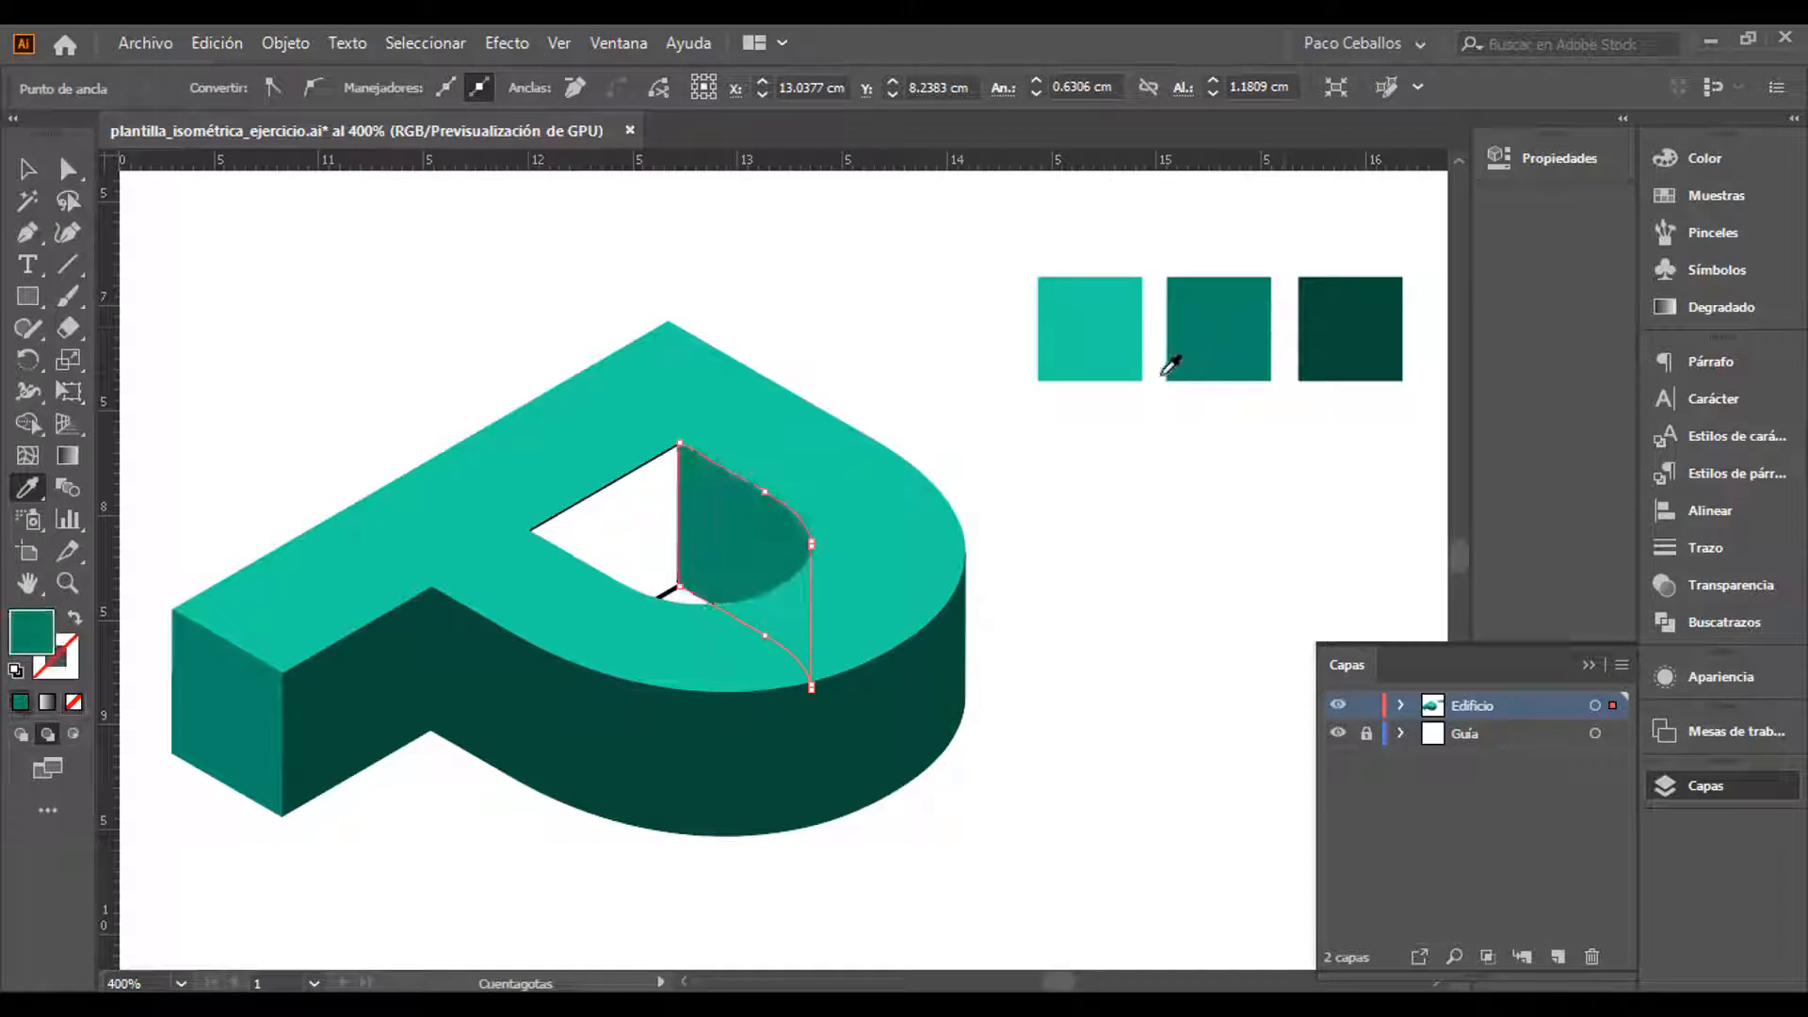
Fill the straight inner wall of the P's hole with the darkest green from the third palette square
{"action": "key", "text": "a"}
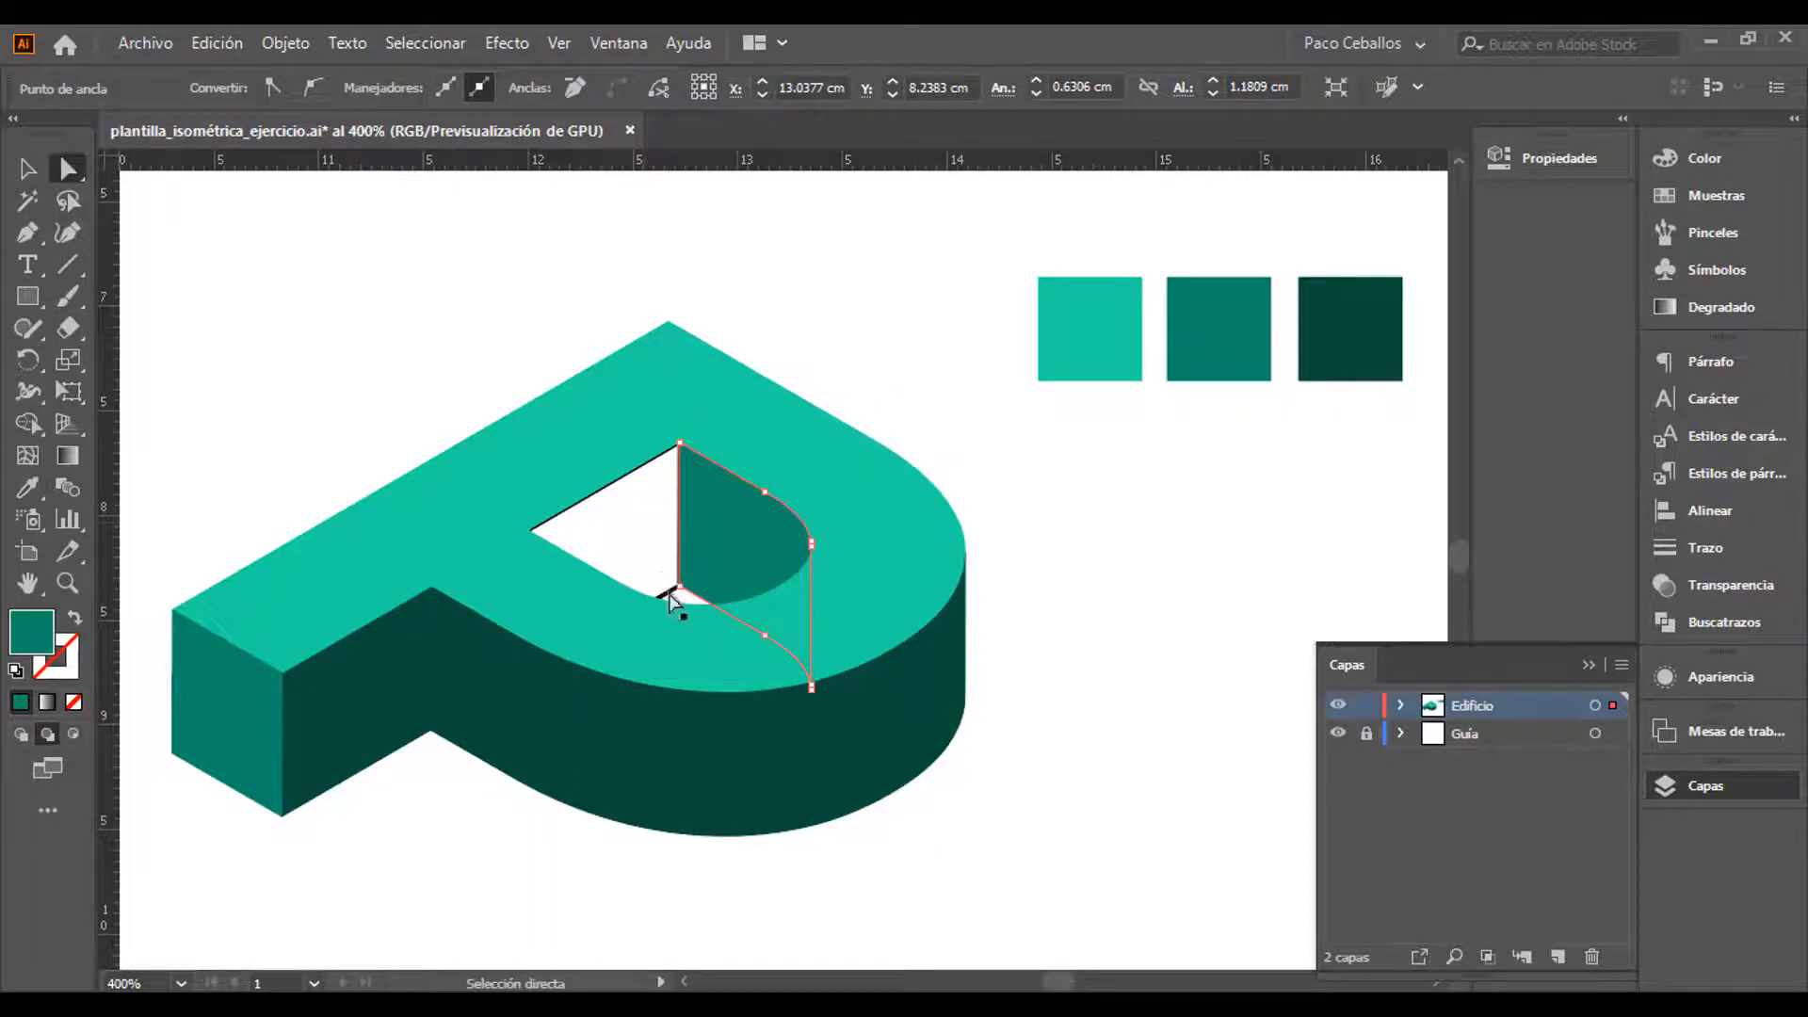
{"action": "left_click", "coordinate": [672, 600]}
{"action": "key", "text": "i"}
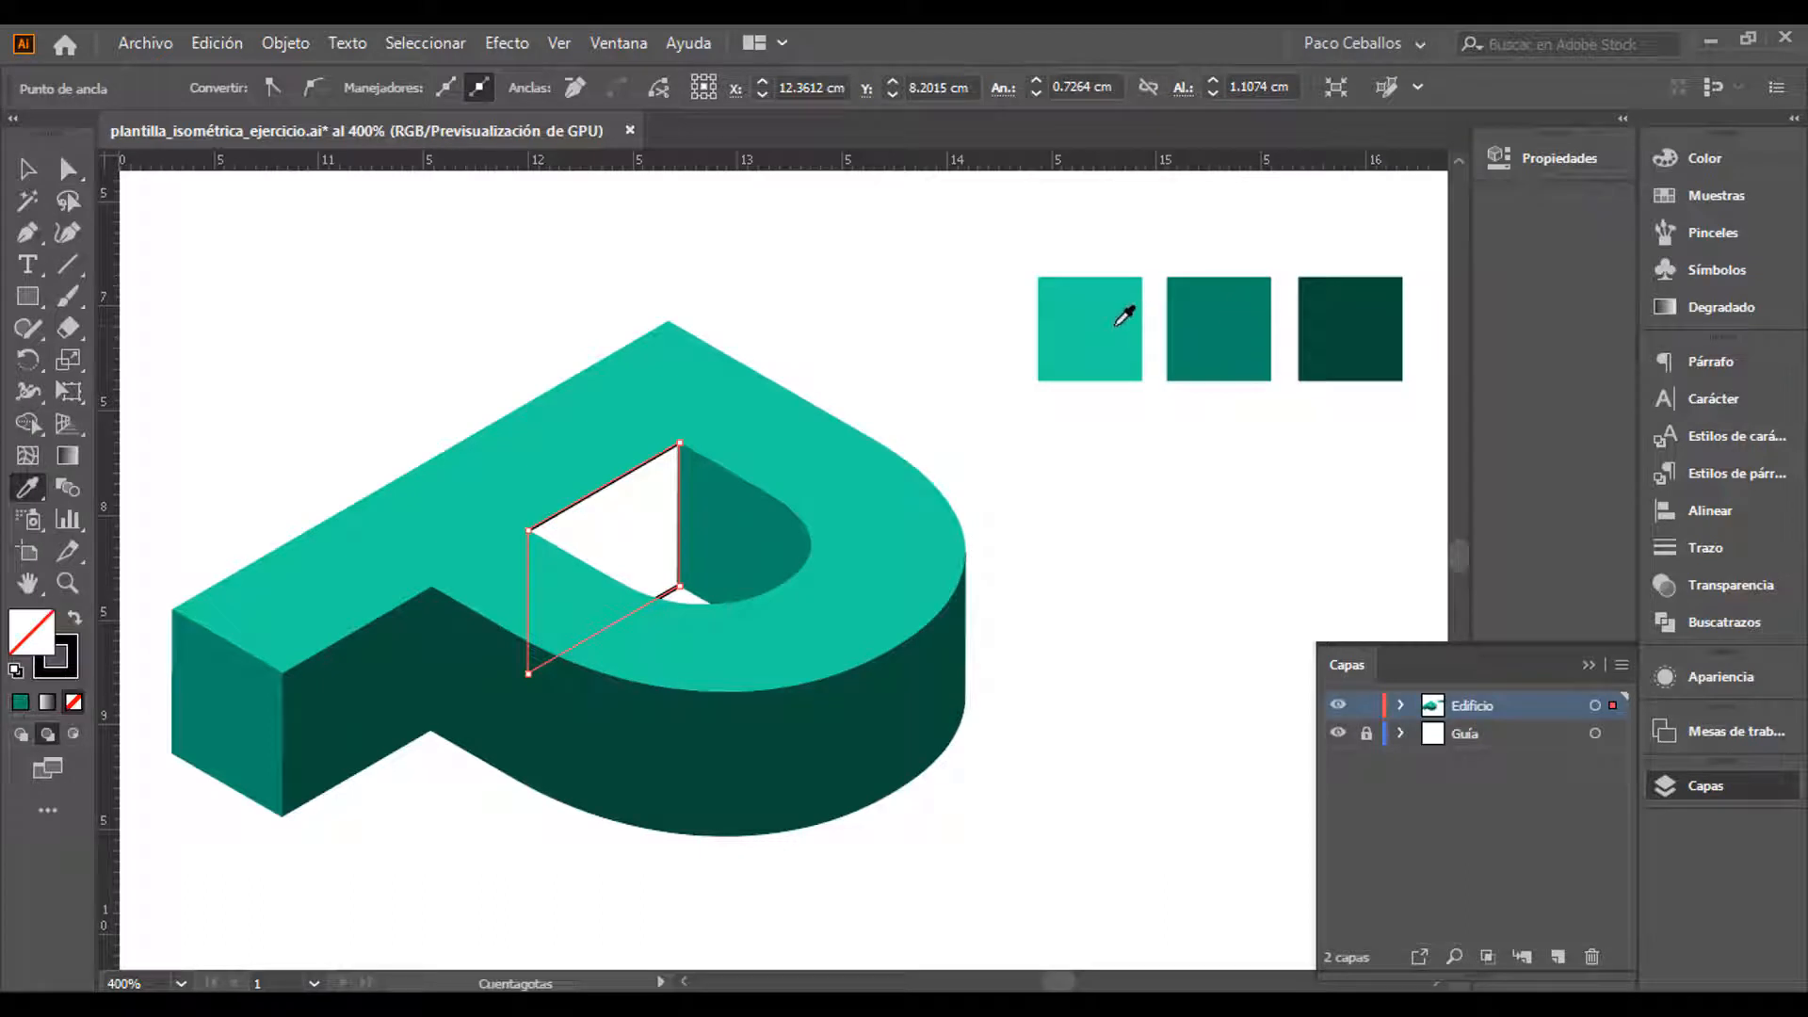
{"action": "left_click", "coordinate": [1319, 315]}
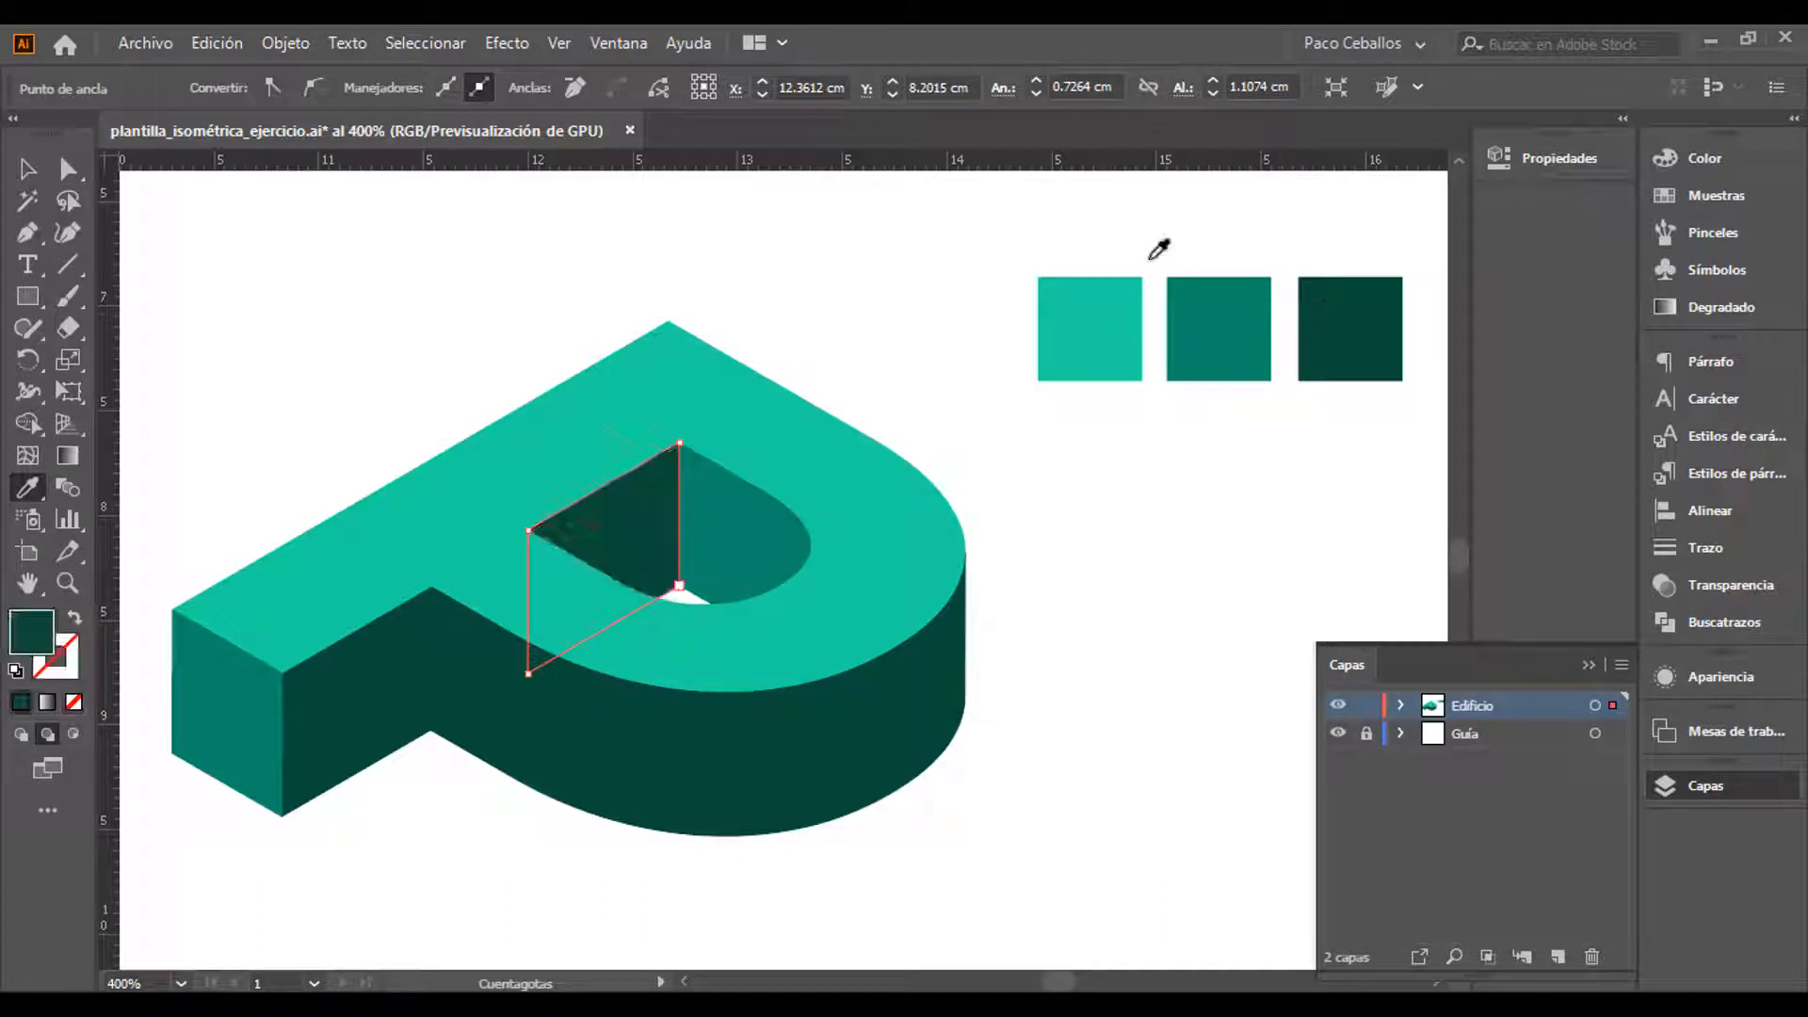
Move the three palette squares farther away from the P building and show the isometric guides
{"action": "left_click", "coordinate": [27, 169]}
{"action": "left_click", "coordinate": [867, 311]}
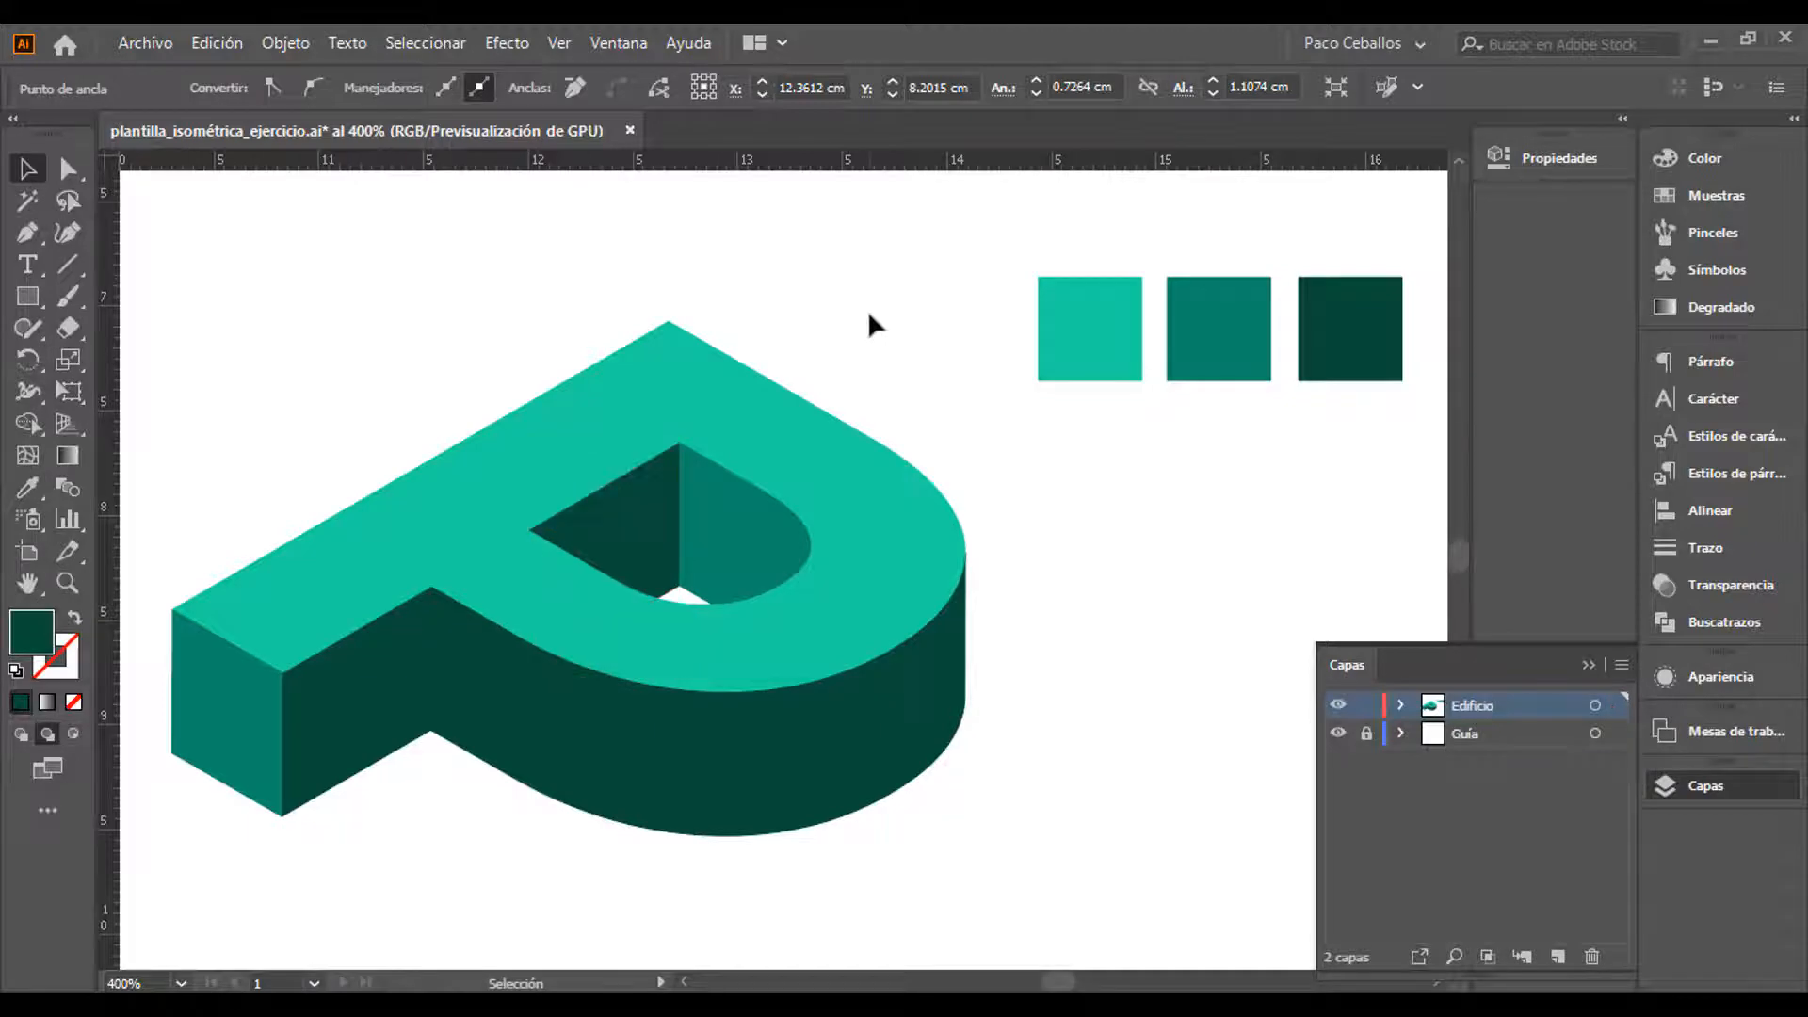
{"action": "key", "text": "ctrl+minus"}
{"action": "key", "text": "ctrl+minus"}
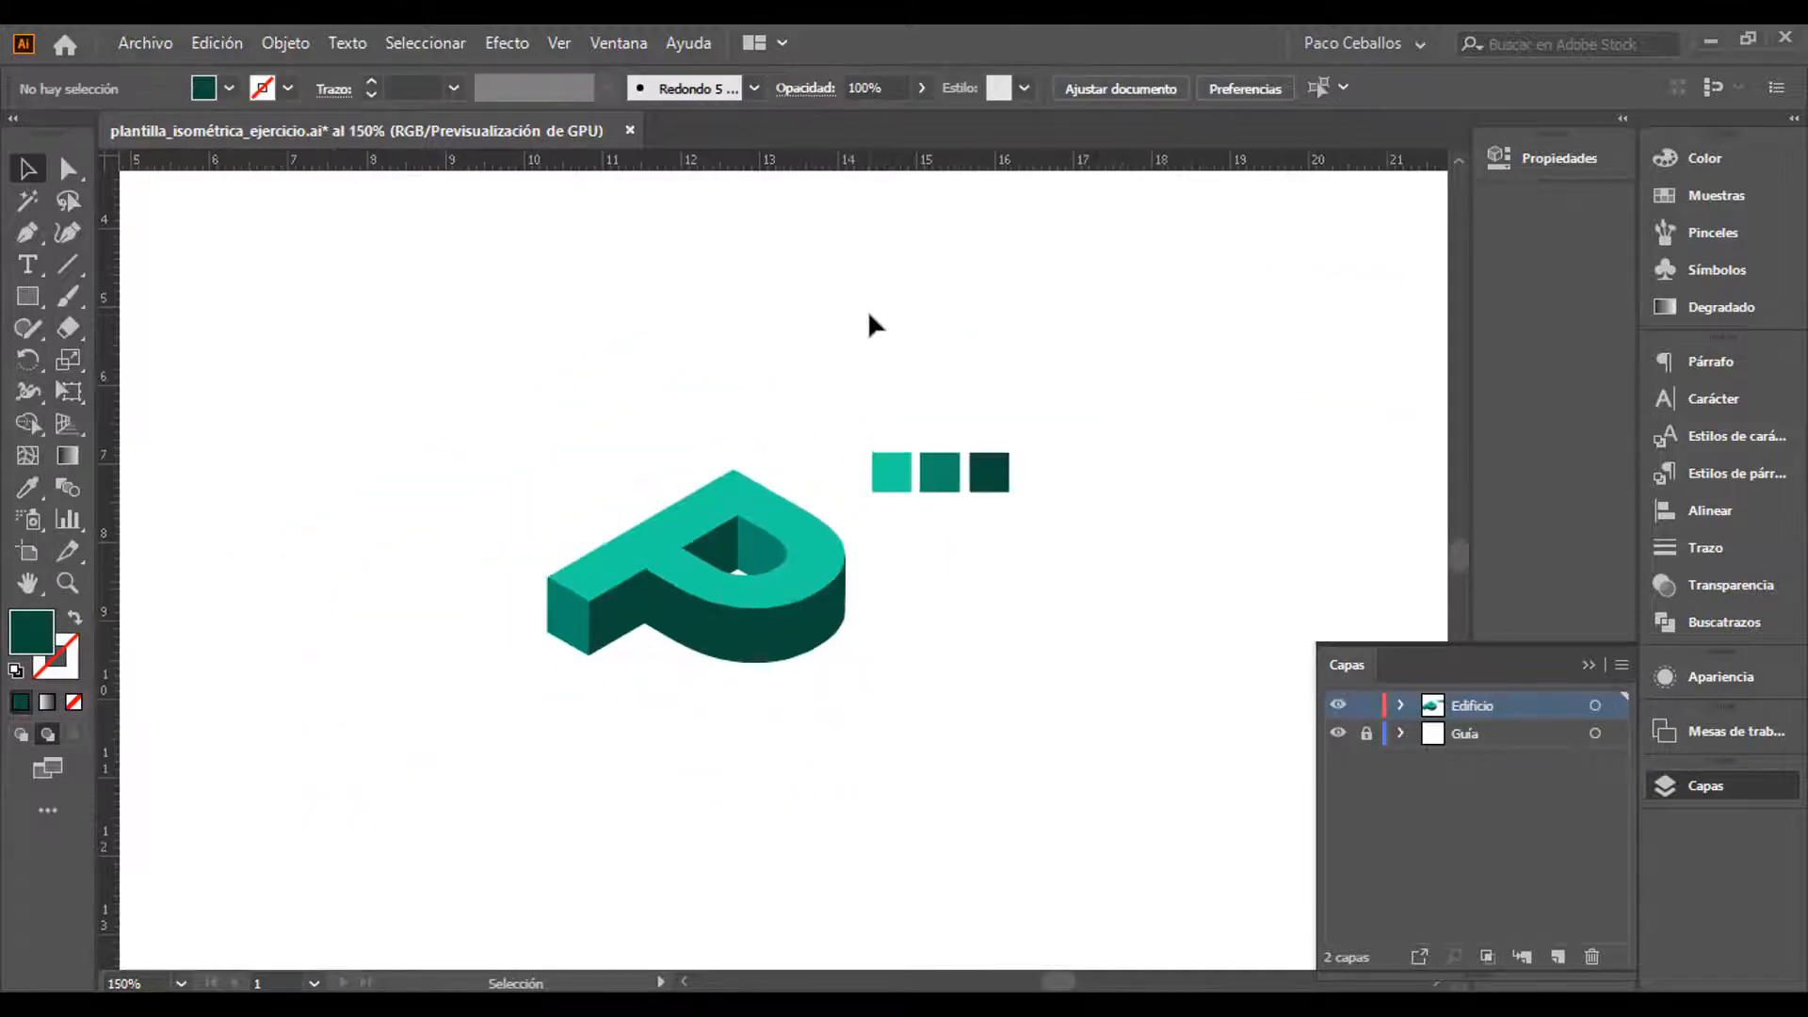
{"action": "left_click_drag", "start_coordinate": [867, 311], "coordinate": [923, 382]}
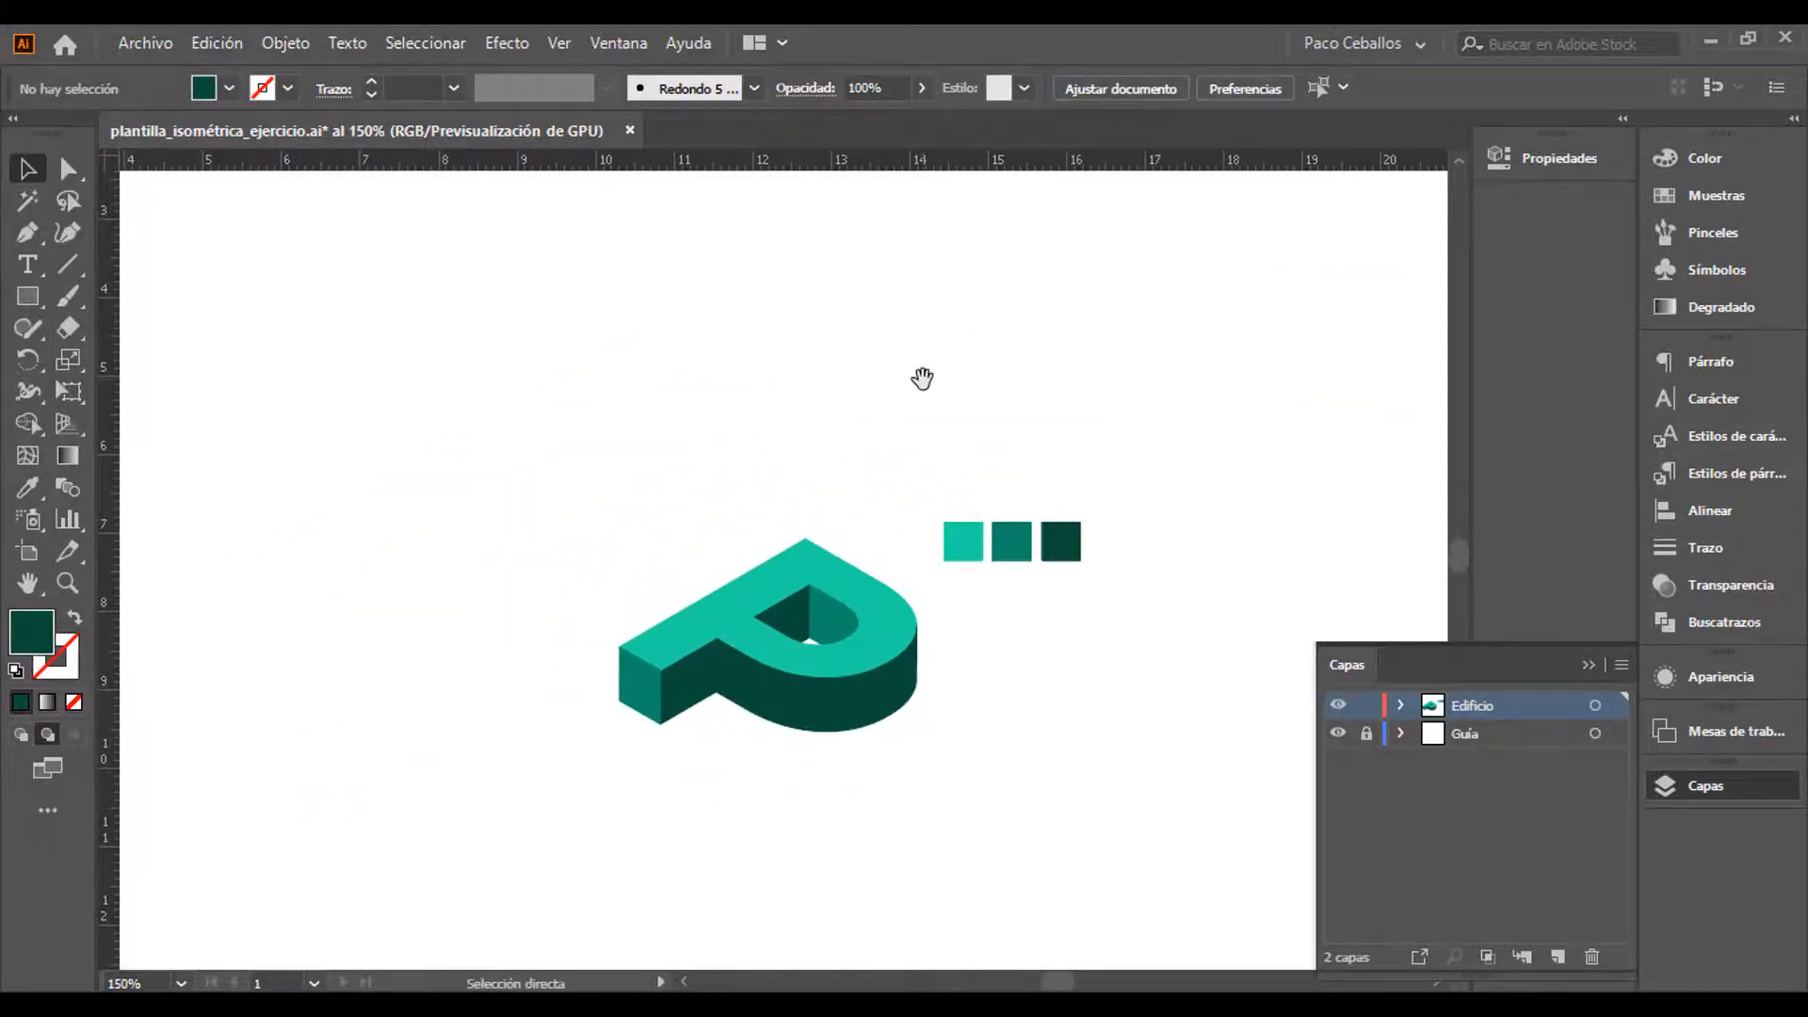
{"action": "left_click_drag", "start_coordinate": [959, 460], "coordinate": [1180, 518]}
{"action": "left_click", "coordinate": [1053, 613]}
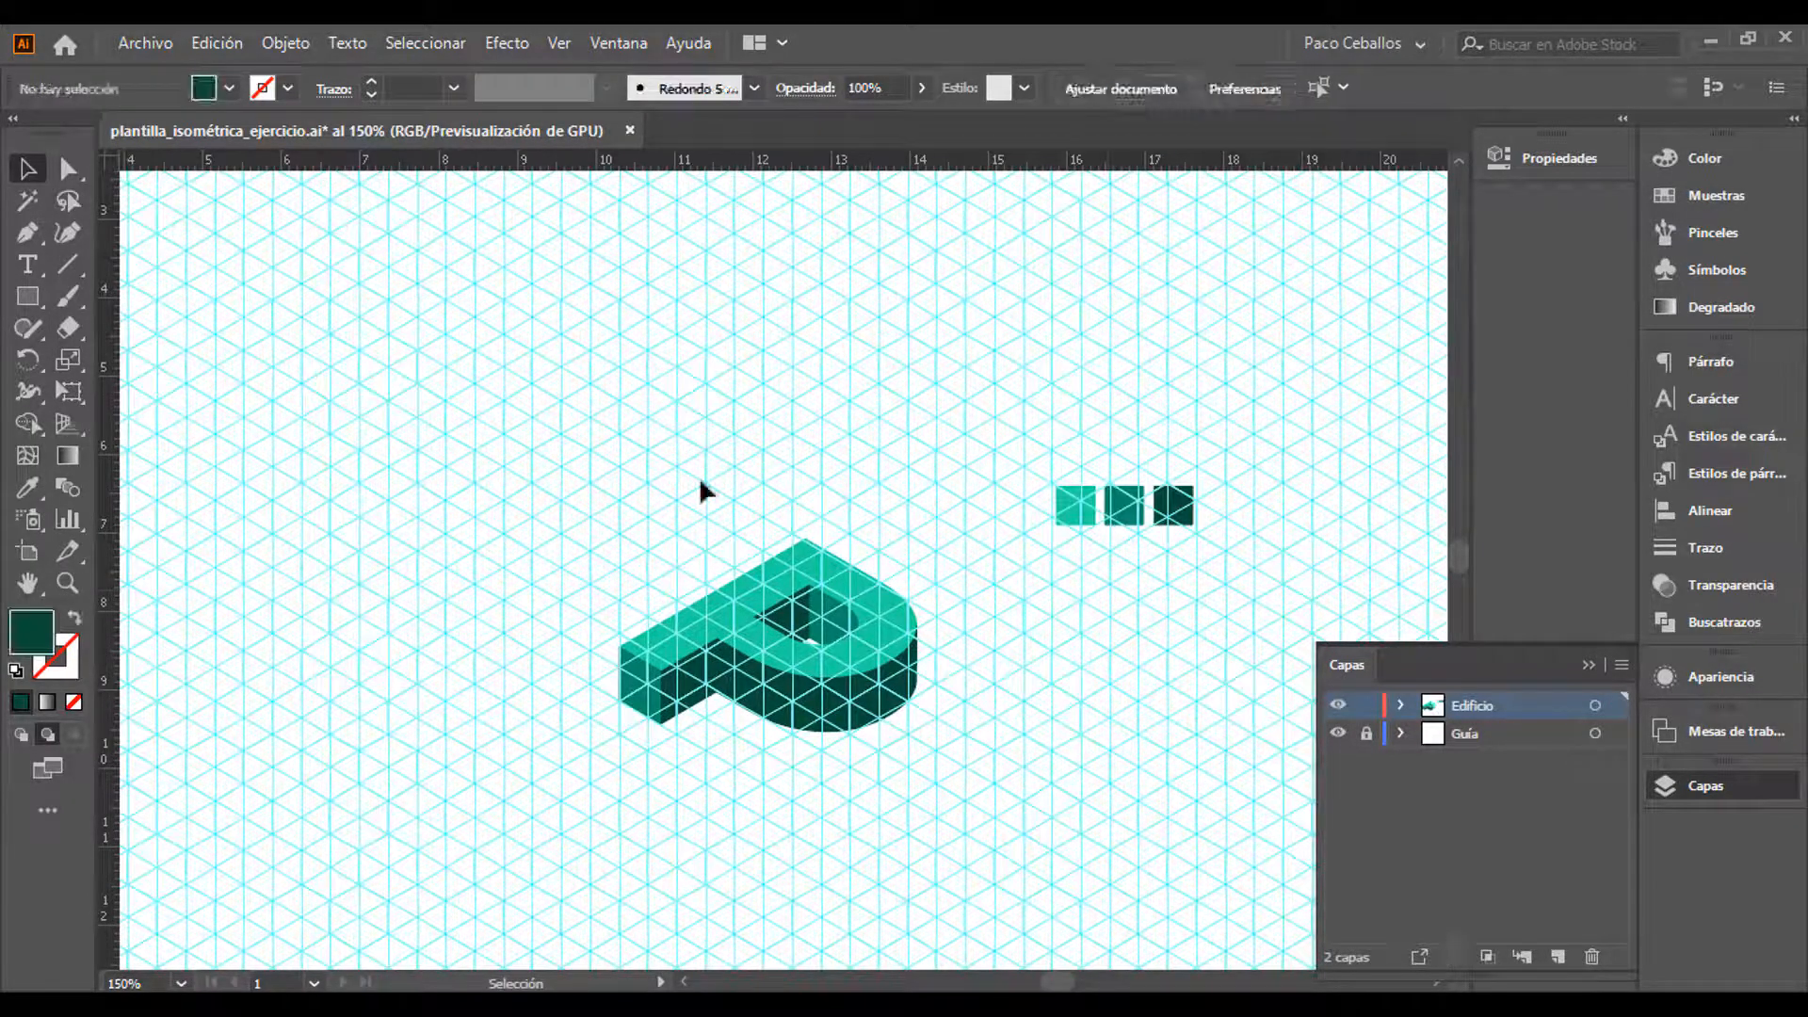
Duplicate the whole P building straight above the original on the isometric grid
{"action": "key", "text": "ctrl+plus"}
{"action": "key", "text": "ctrl+plus"}
{"action": "key", "text": "ctrl+plus"}
{"action": "left_click_drag", "start_coordinate": [665, 518], "coordinate": [687, 437]}
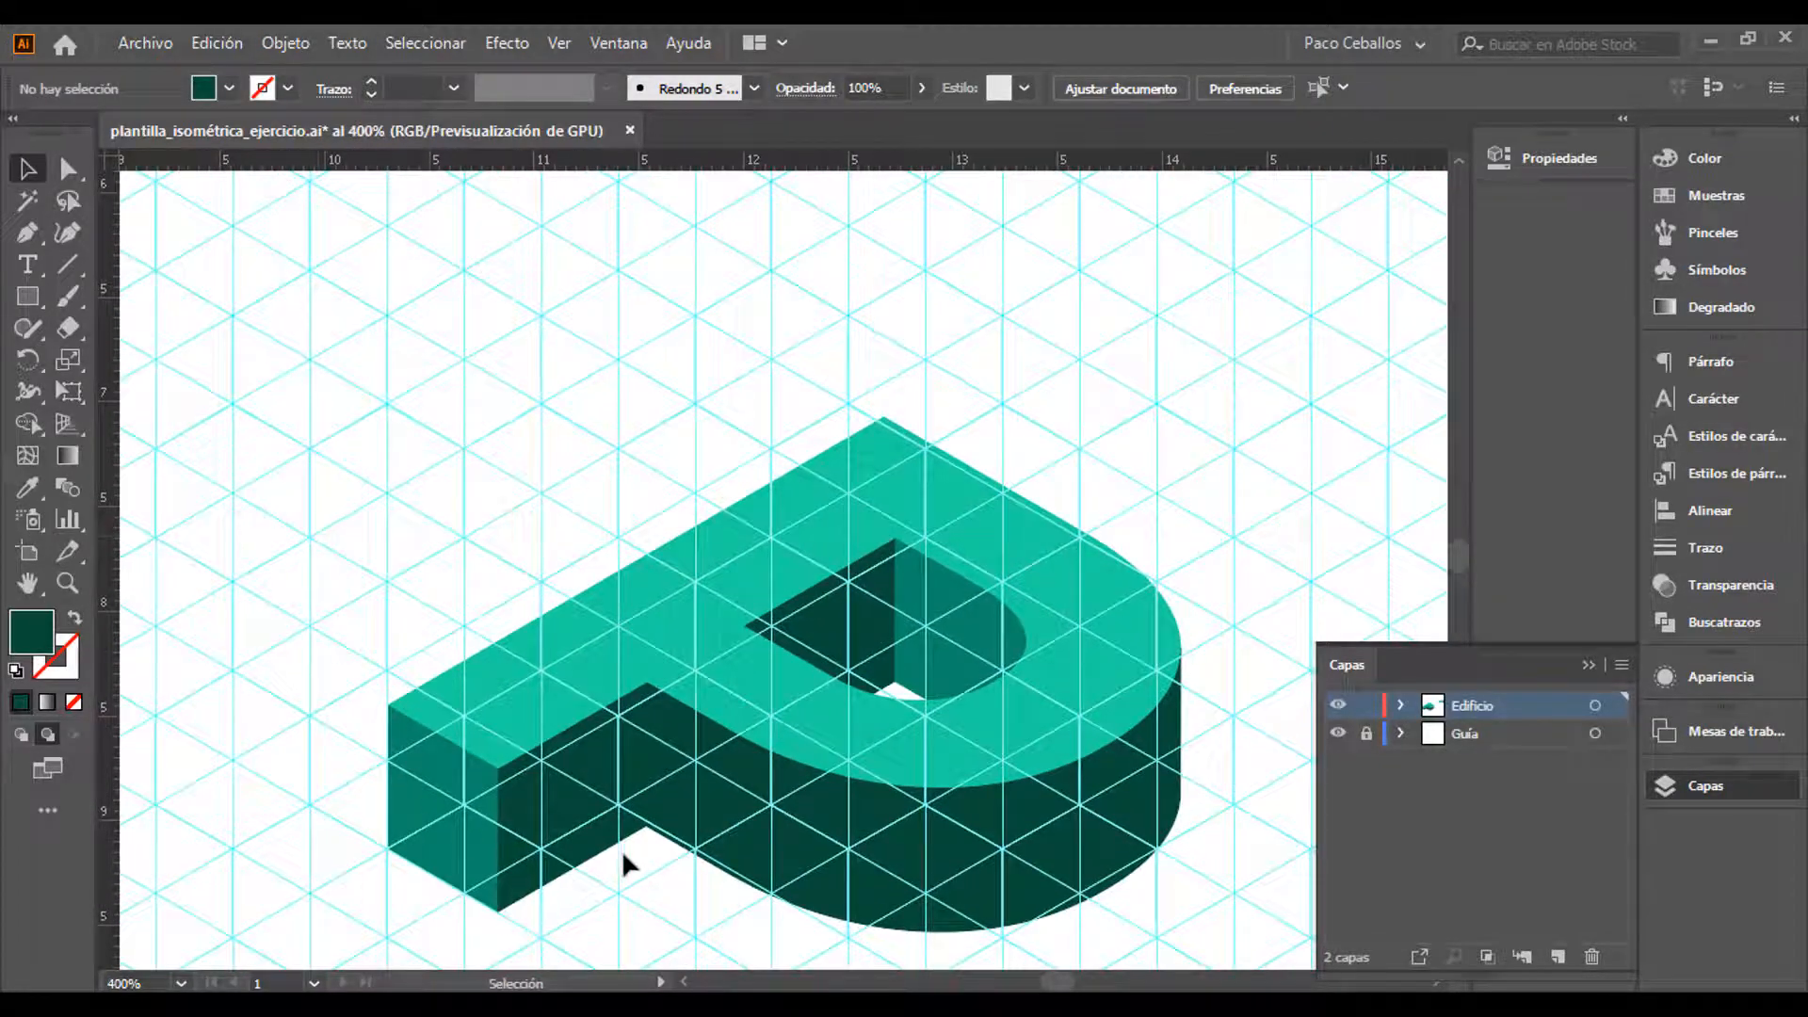
{"action": "key", "text": "ctrl+minus"}
{"action": "key", "text": "ctrl+minus"}
{"action": "key", "text": "ctrl+minus"}
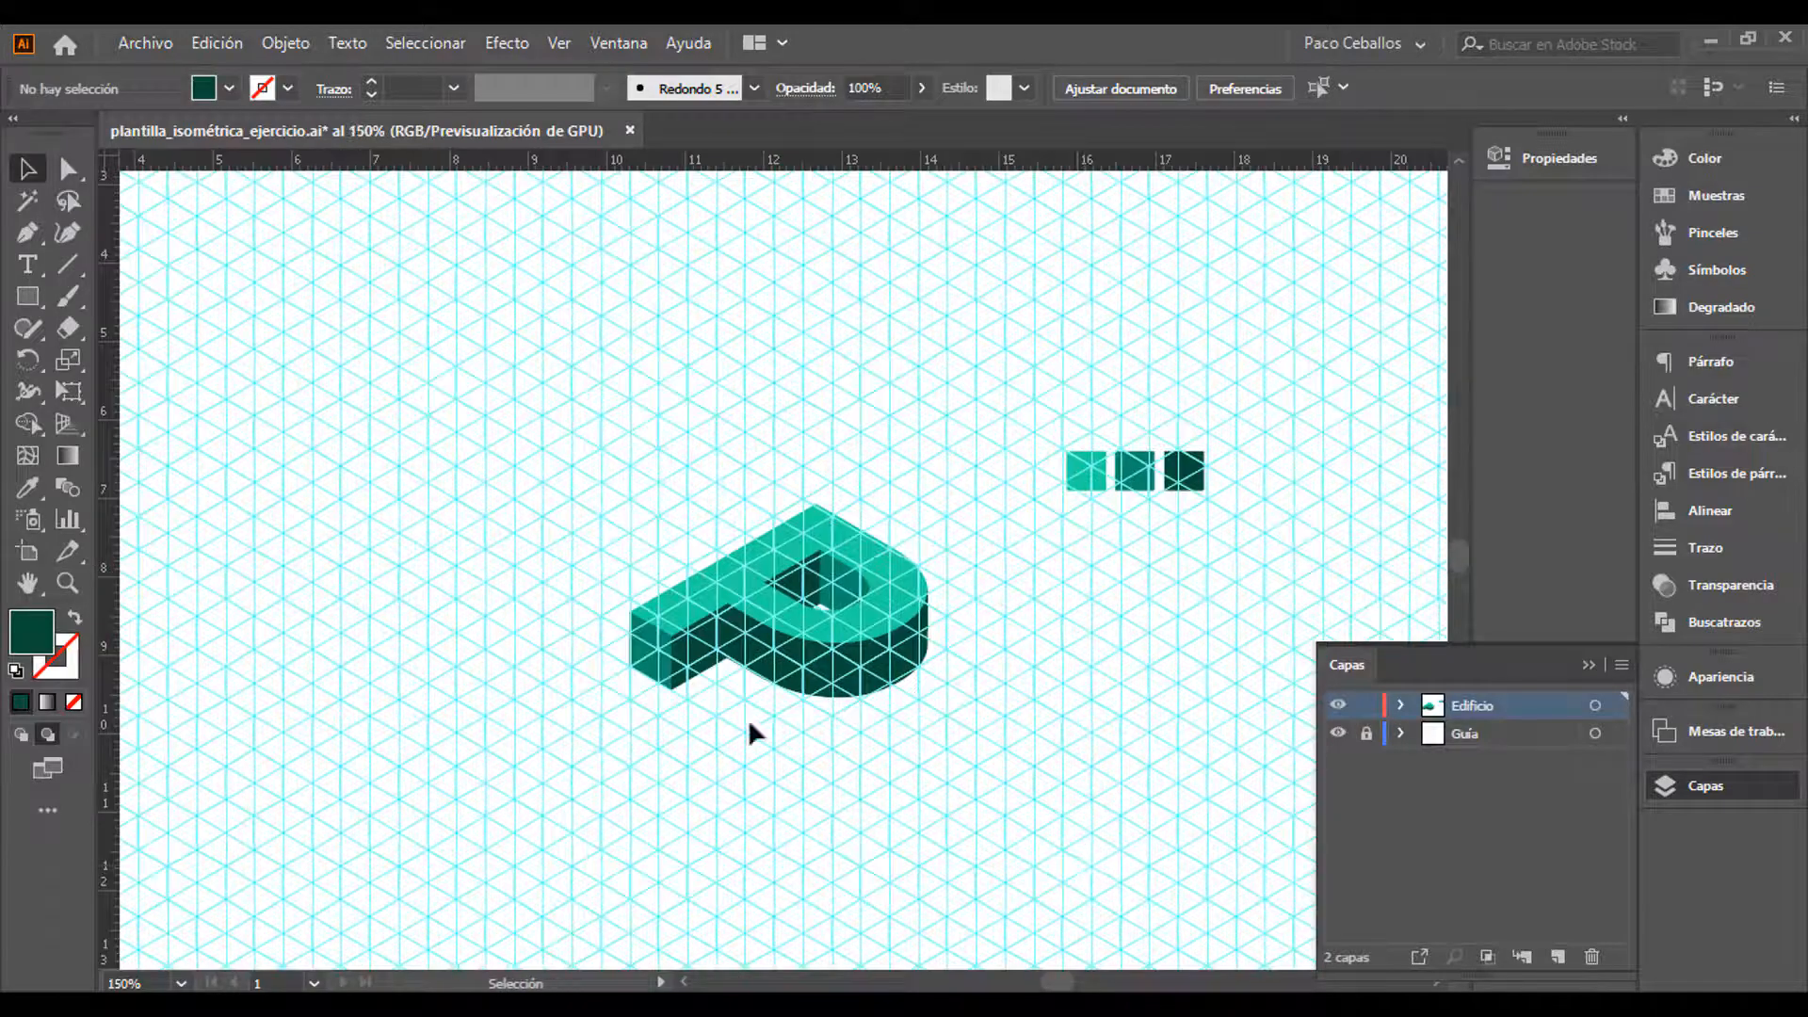
{"action": "left_click_drag", "start_coordinate": [576, 421], "coordinate": [942, 733]}
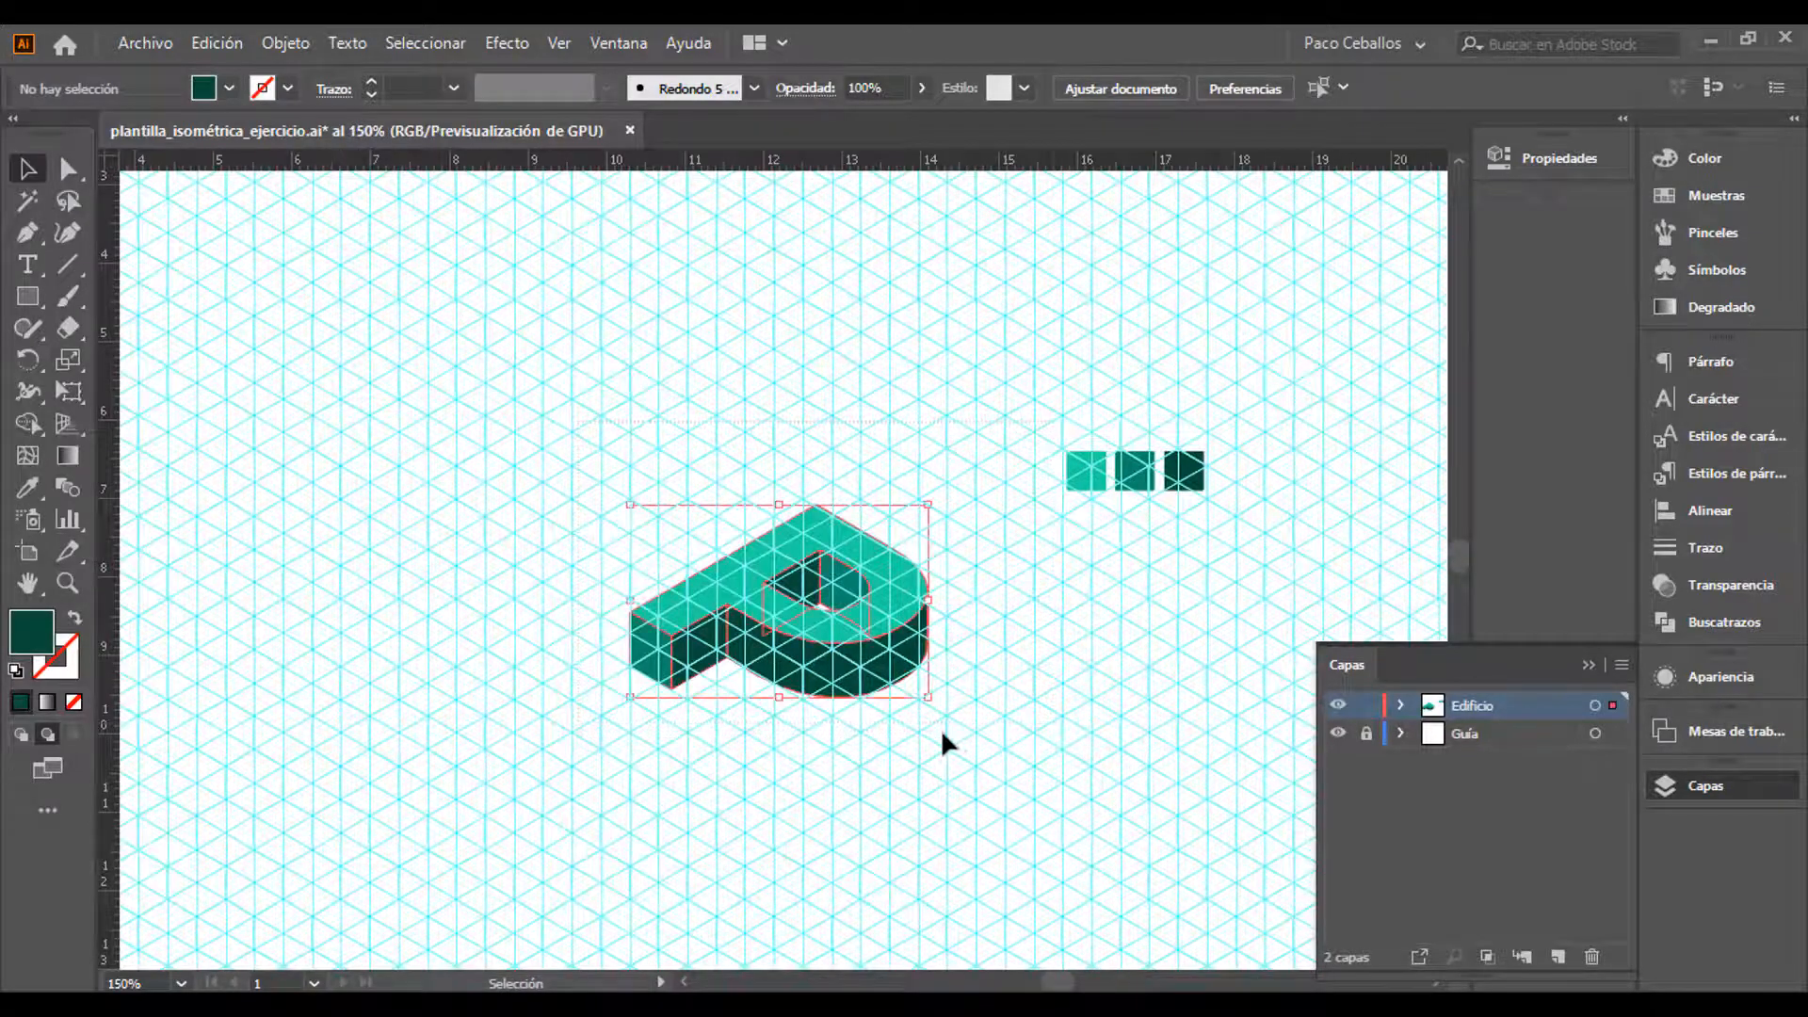
{"action": "left_click_drag", "start_coordinate": [880, 404], "coordinate": [929, 569]}
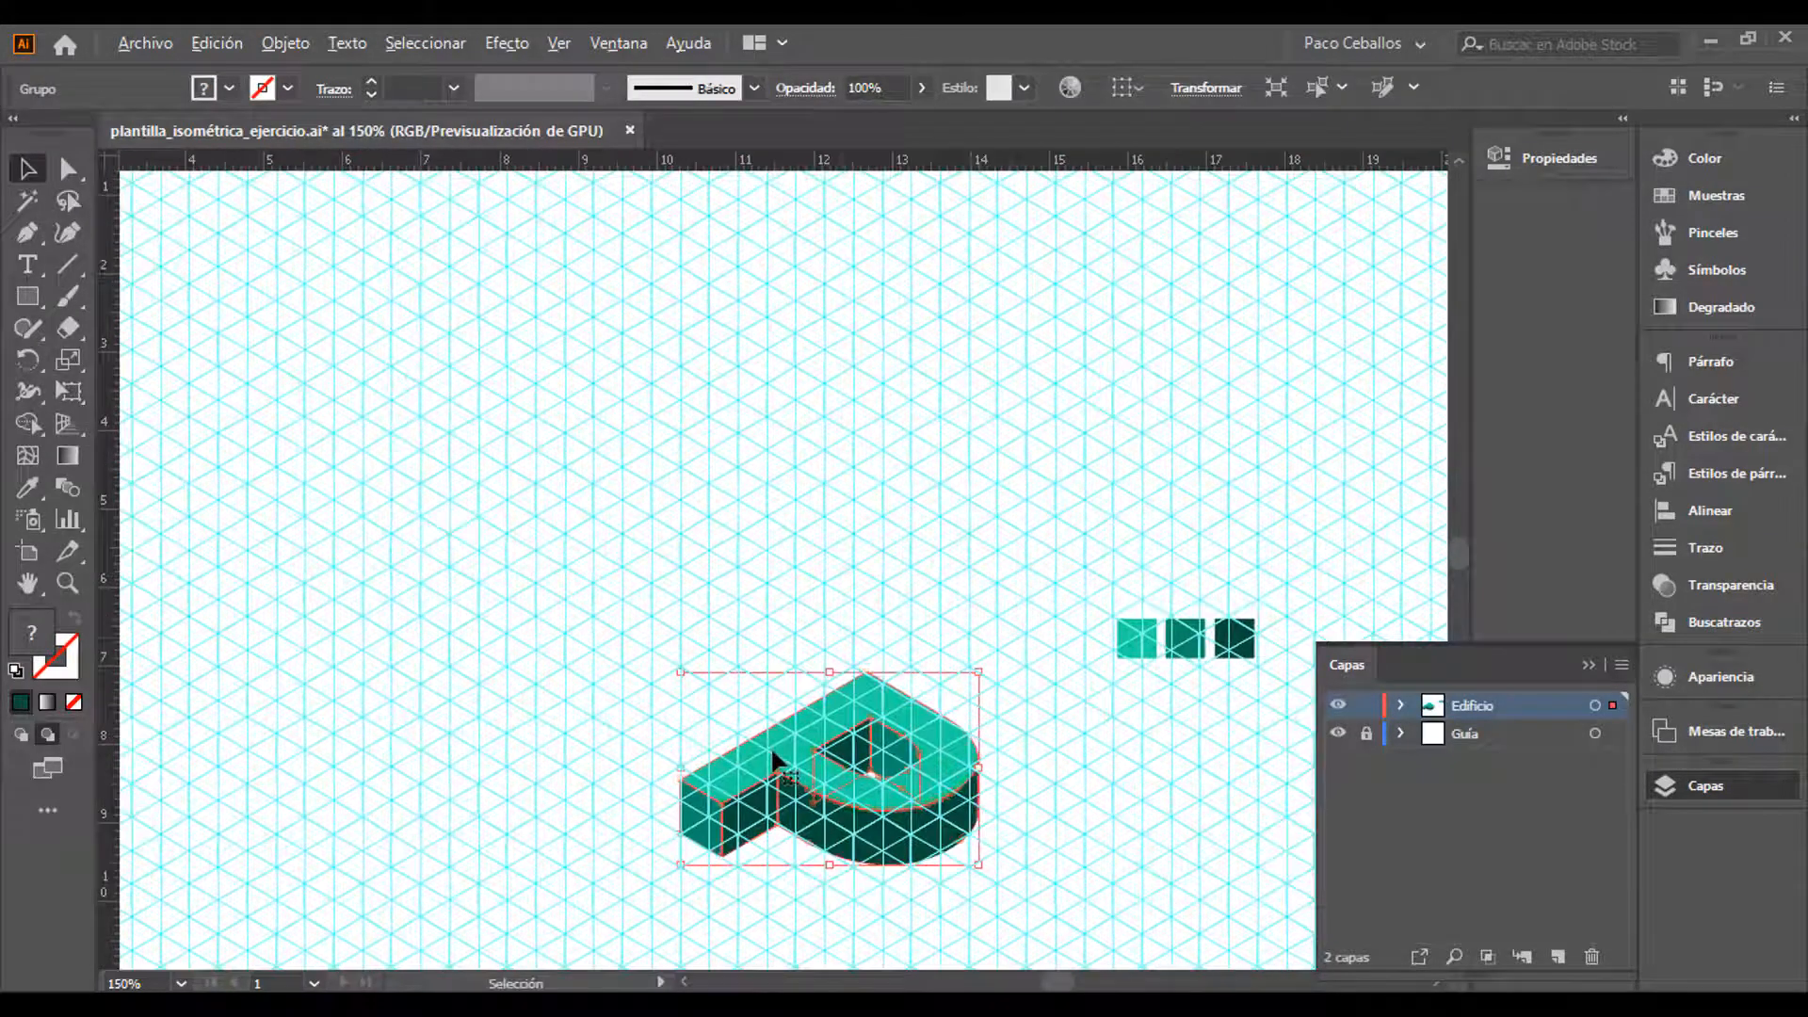
{"action": "left_click", "coordinate": [761, 646]}
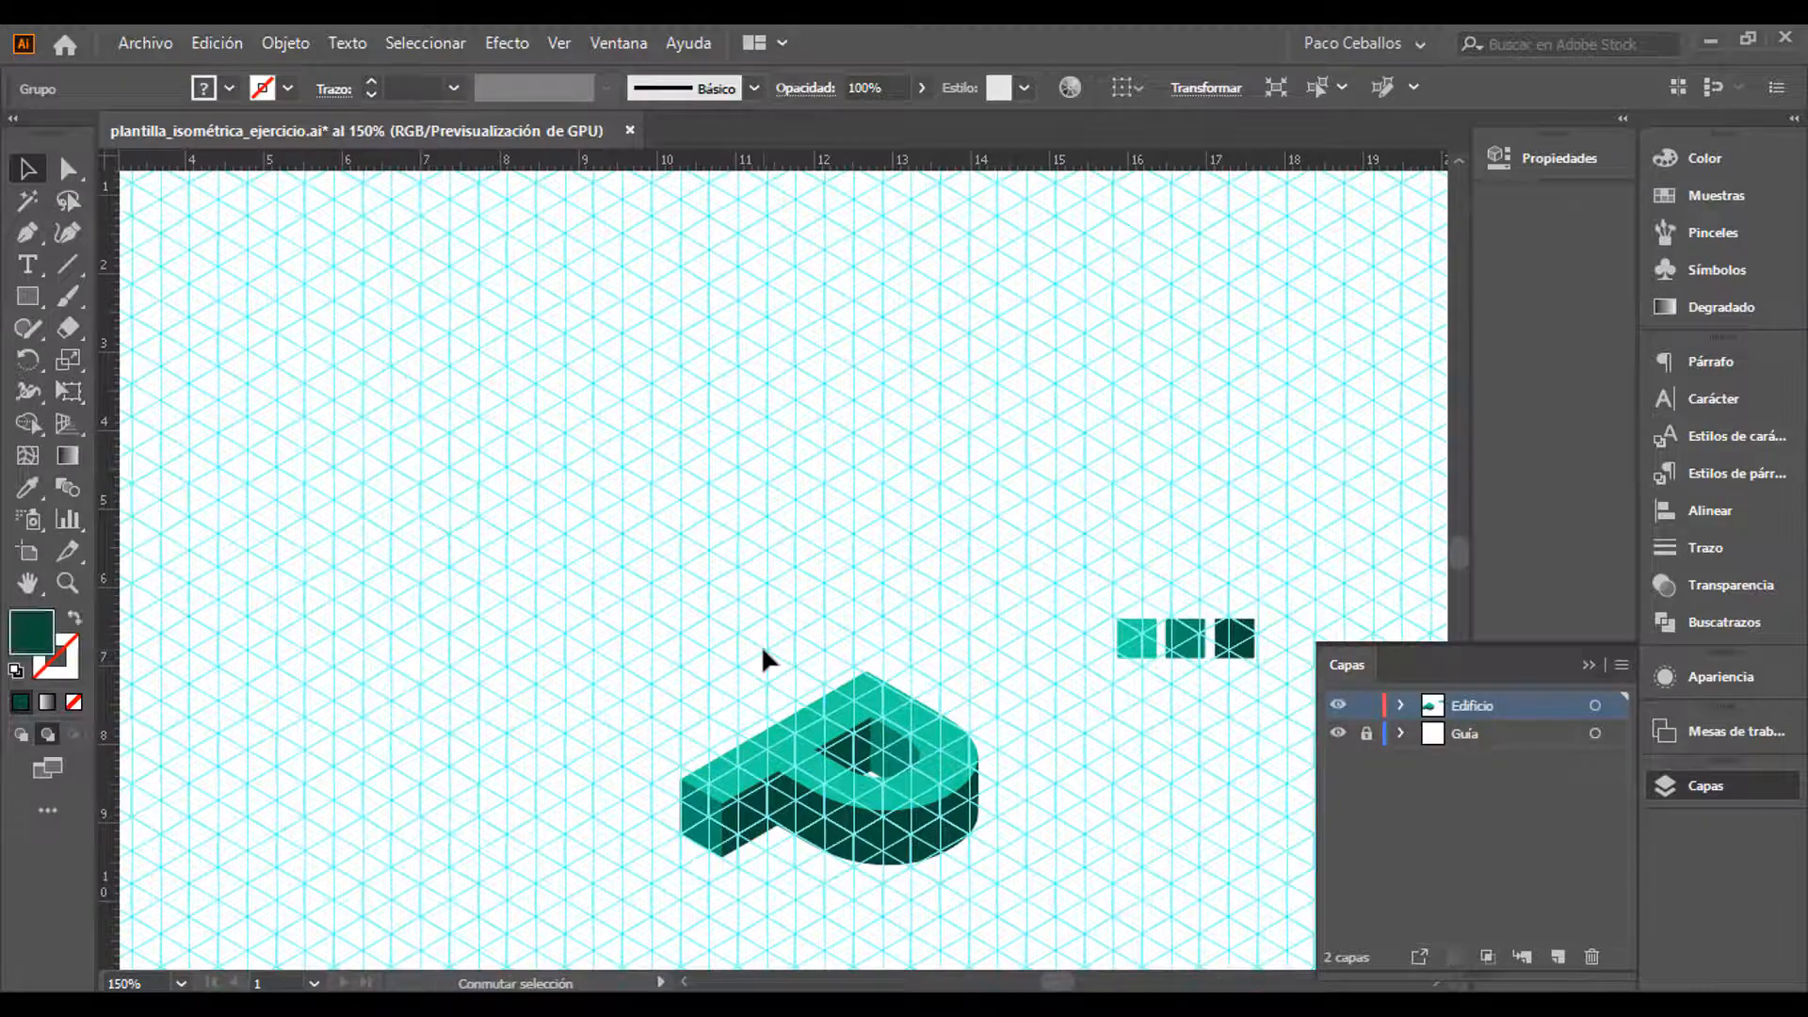
{"action": "left_click", "coordinate": [782, 740]}
{"action": "left_click_drag", "start_coordinate": [783, 738], "coordinate": [777, 394]}
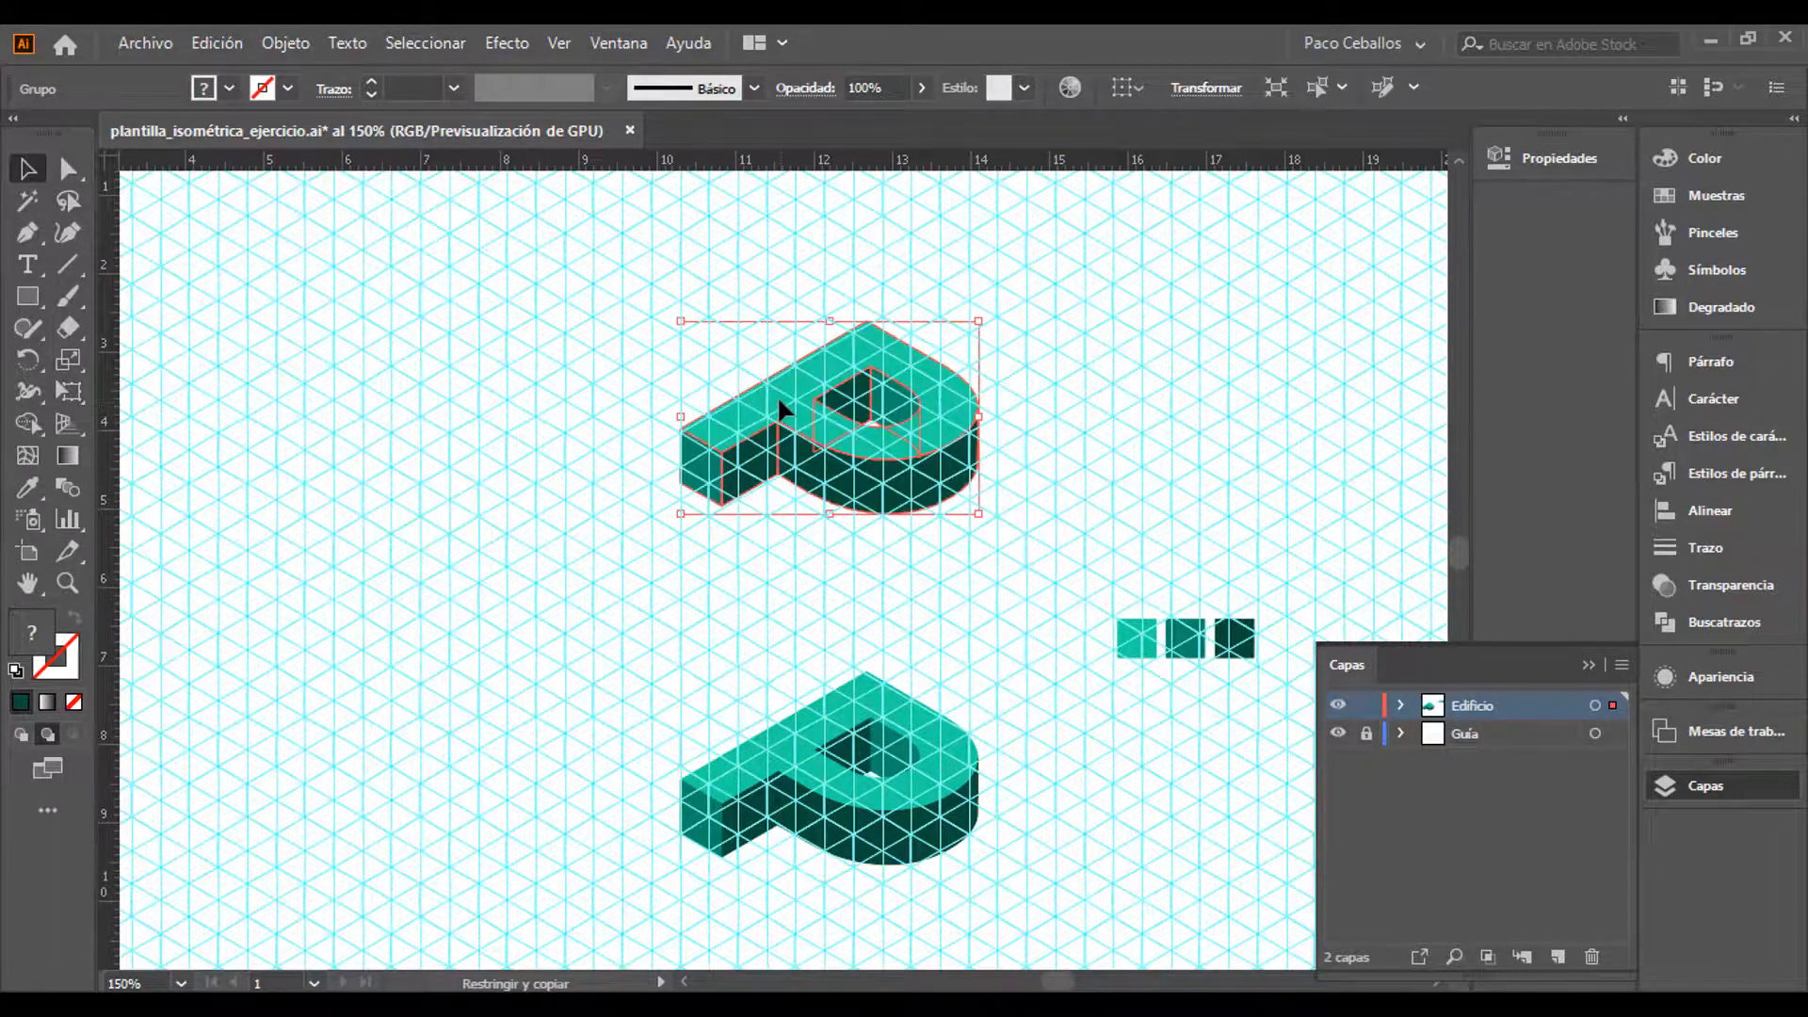
Align the copied P with the isometric grid so its stem's outer top corner sits on a grid intersection
{"action": "scroll", "coordinate": [777, 394], "scroll_direction": "up", "scroll_amount": 3}
{"action": "scroll", "coordinate": [666, 364], "scroll_direction": "up", "scroll_amount": 5}
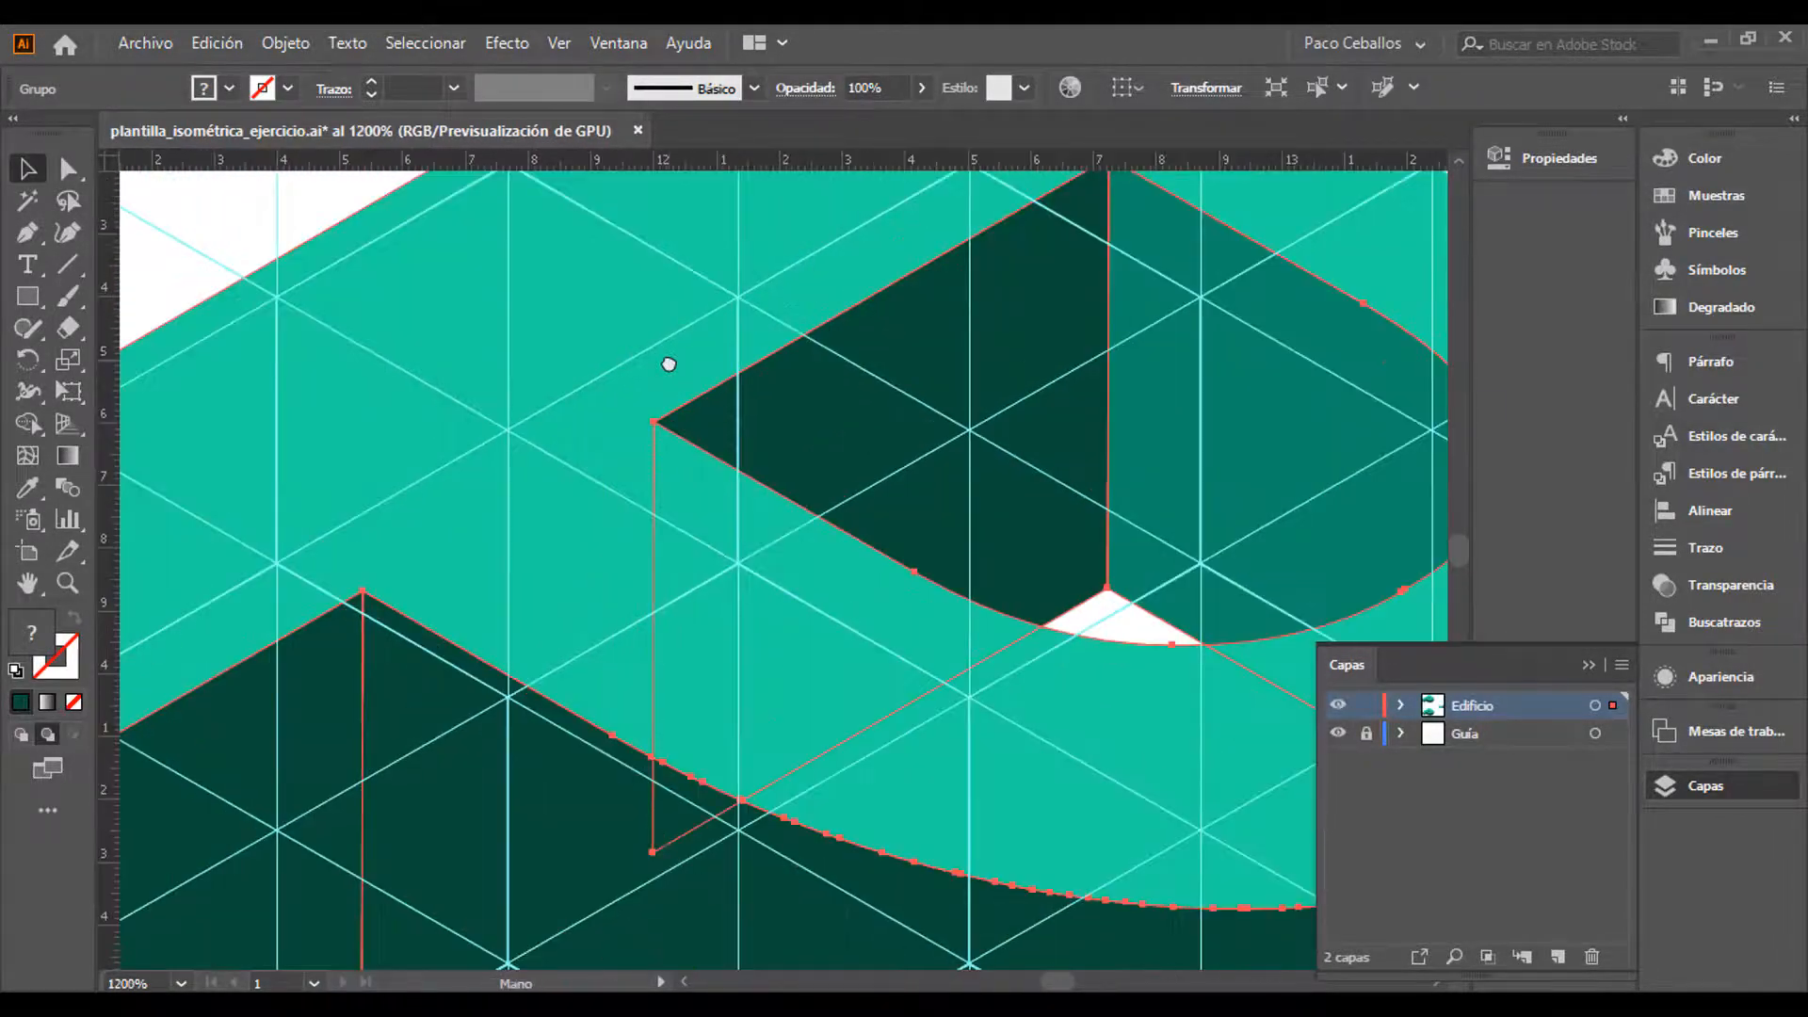
{"action": "left_click_drag", "start_coordinate": [503, 412], "coordinate": [1062, 355]}
{"action": "left_click_drag", "start_coordinate": [607, 508], "coordinate": [875, 371]}
{"action": "left_click_drag", "start_coordinate": [738, 486], "coordinate": [1287, 464]}
{"action": "scroll", "coordinate": [726, 514], "scroll_direction": "up", "scroll_amount": 2}
{"action": "left_click_drag", "start_coordinate": [553, 743], "coordinate": [852, 484]}
{"action": "left_click_drag", "start_coordinate": [701, 692], "coordinate": [699, 686]}
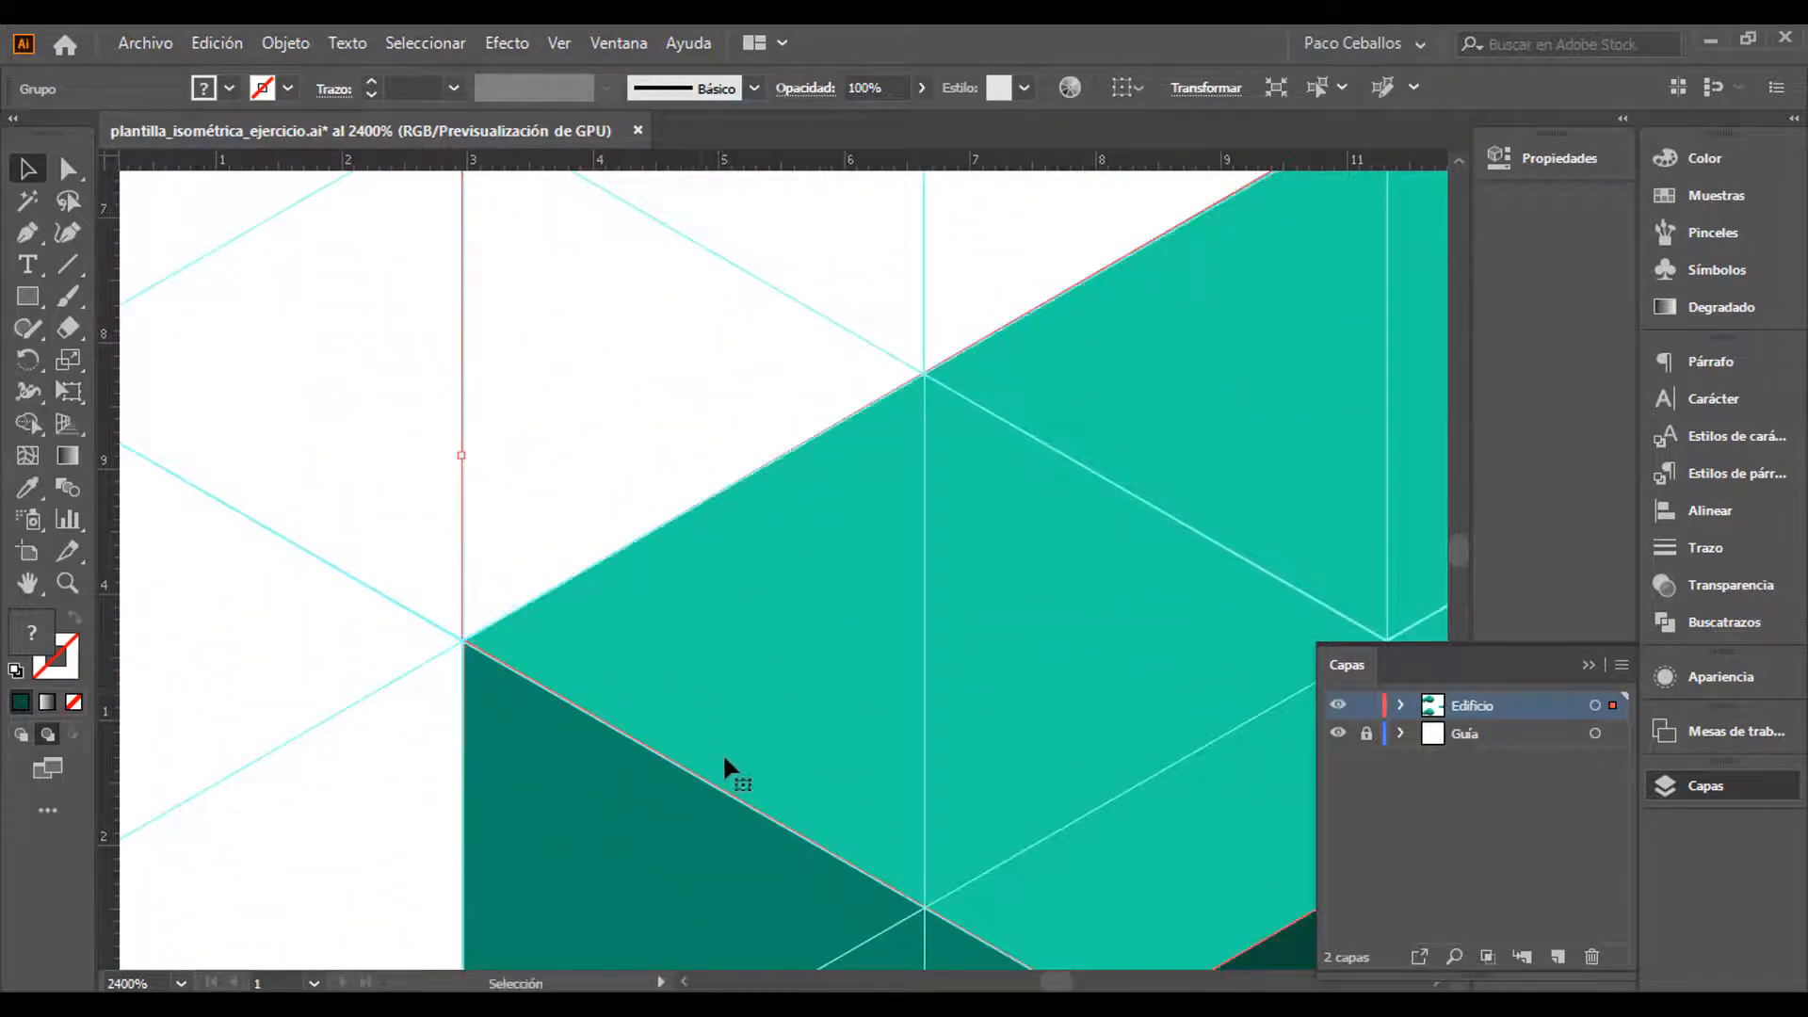
{"action": "left_click_drag", "start_coordinate": [721, 789], "coordinate": [897, 160]}
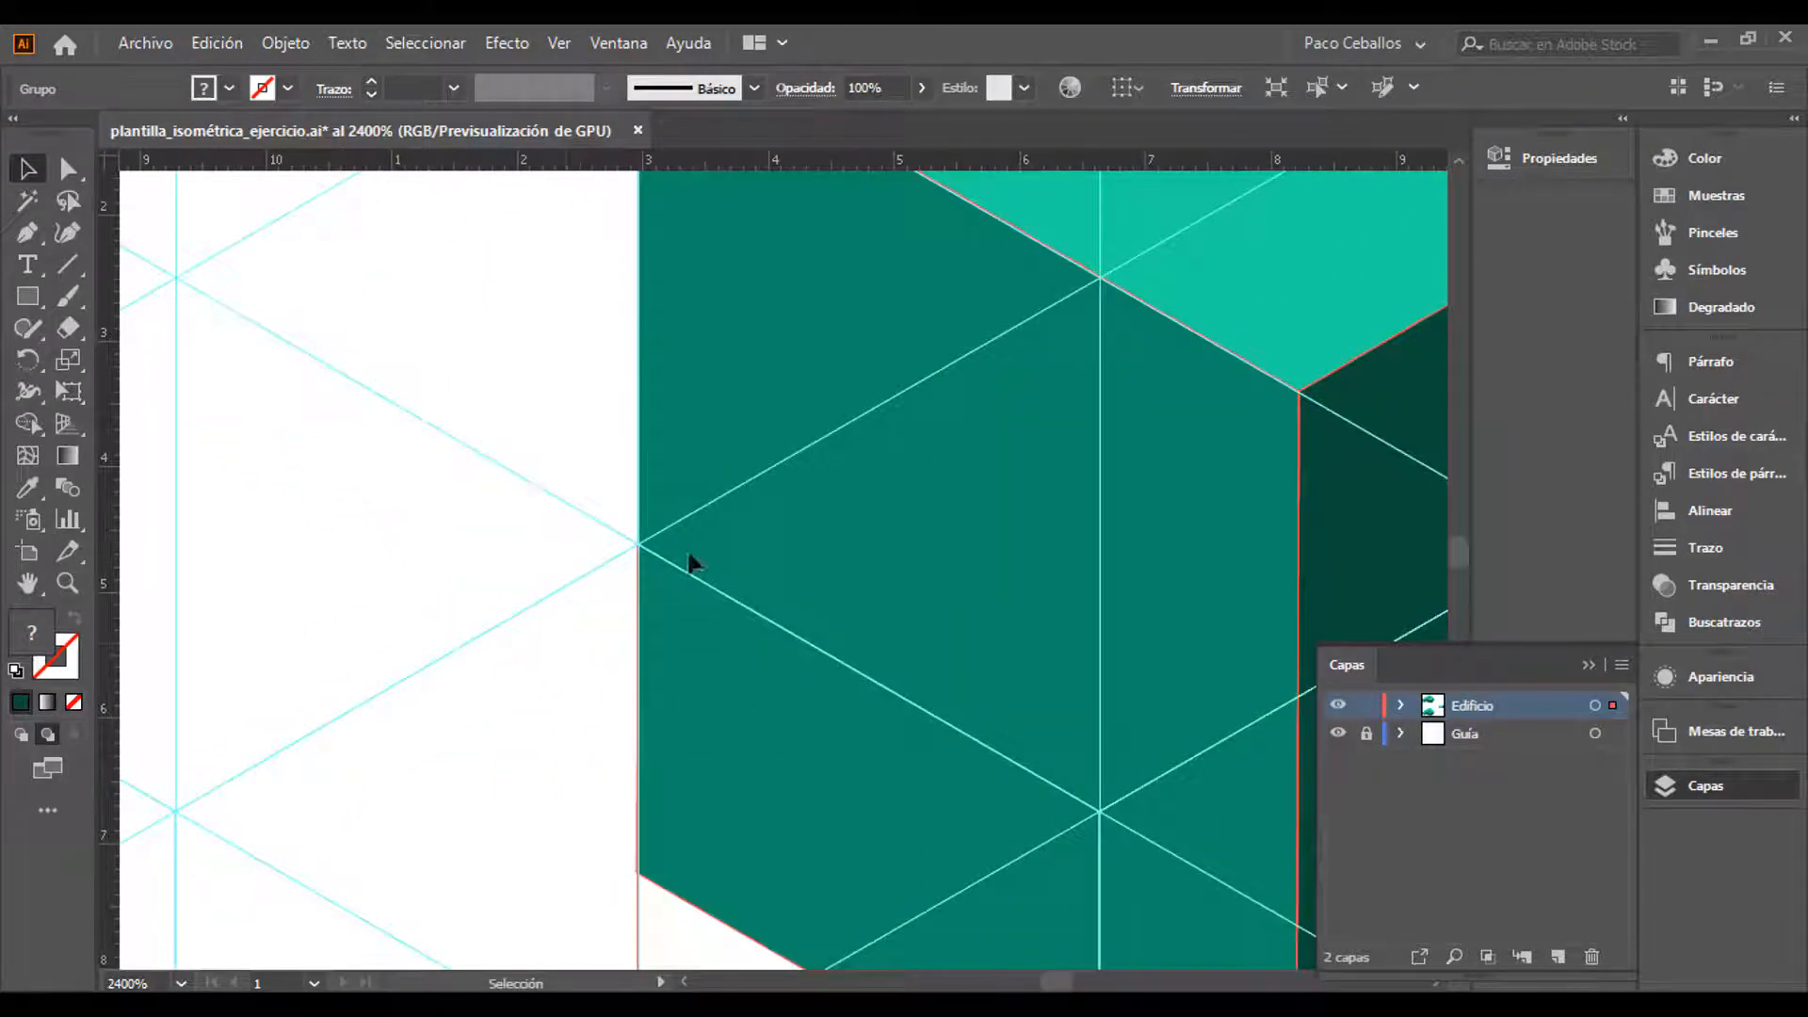
{"action": "left_click_drag", "start_coordinate": [742, 602], "coordinate": [775, 744]}
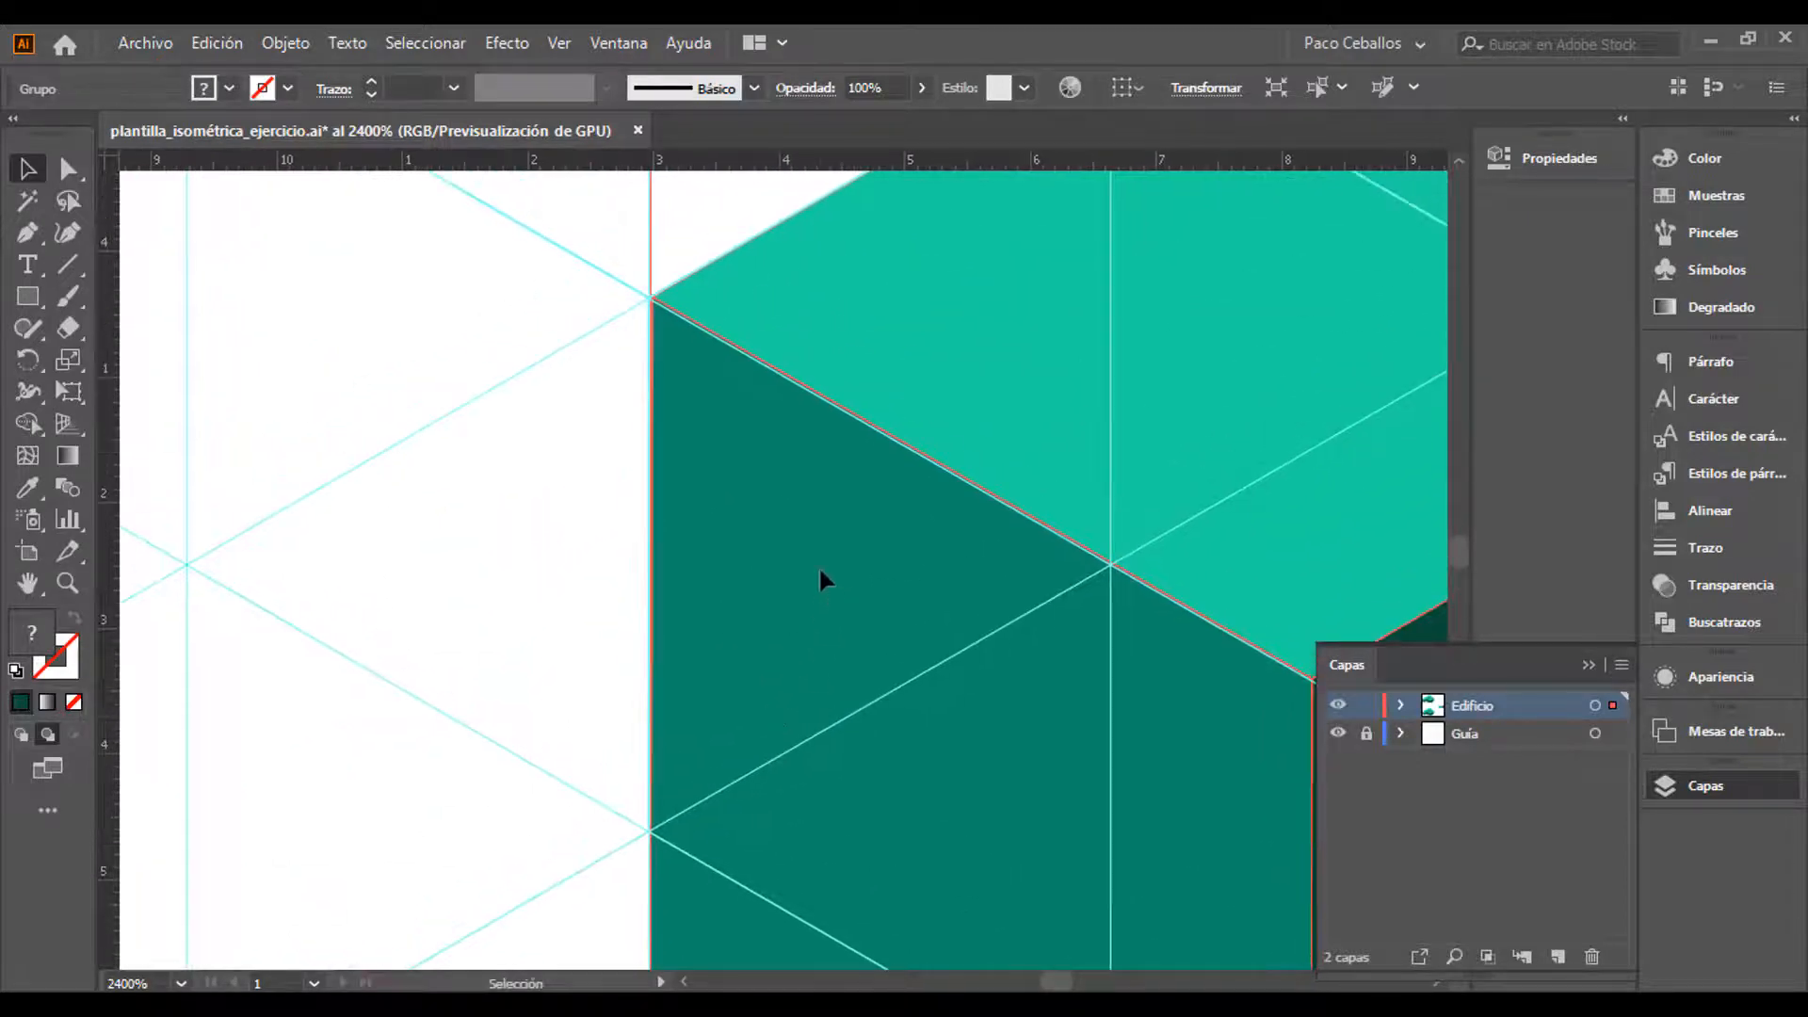
{"action": "left_click_drag", "start_coordinate": [815, 567], "coordinate": [819, 570]}
Examine how the edges and hole of the original P line up with the isometric grid
{"action": "key", "text": "ctrl+minus"}
{"action": "key", "text": "ctrl+minus"}
{"action": "key", "text": "ctrl+minus"}
{"action": "key", "text": "ctrl+minus"}
{"action": "key", "text": "ctrl+minus"}
{"action": "left_click_drag", "start_coordinate": [704, 750], "coordinate": [767, 359]}
{"action": "left_click_drag", "start_coordinate": [695, 789], "coordinate": [792, 175]}
{"action": "left_click", "coordinate": [713, 593]}
{"action": "key", "text": "ctrl+plus"}
{"action": "key", "text": "ctrl+plus"}
{"action": "key", "text": "ctrl+plus"}
{"action": "key", "text": "ctrl+plus"}
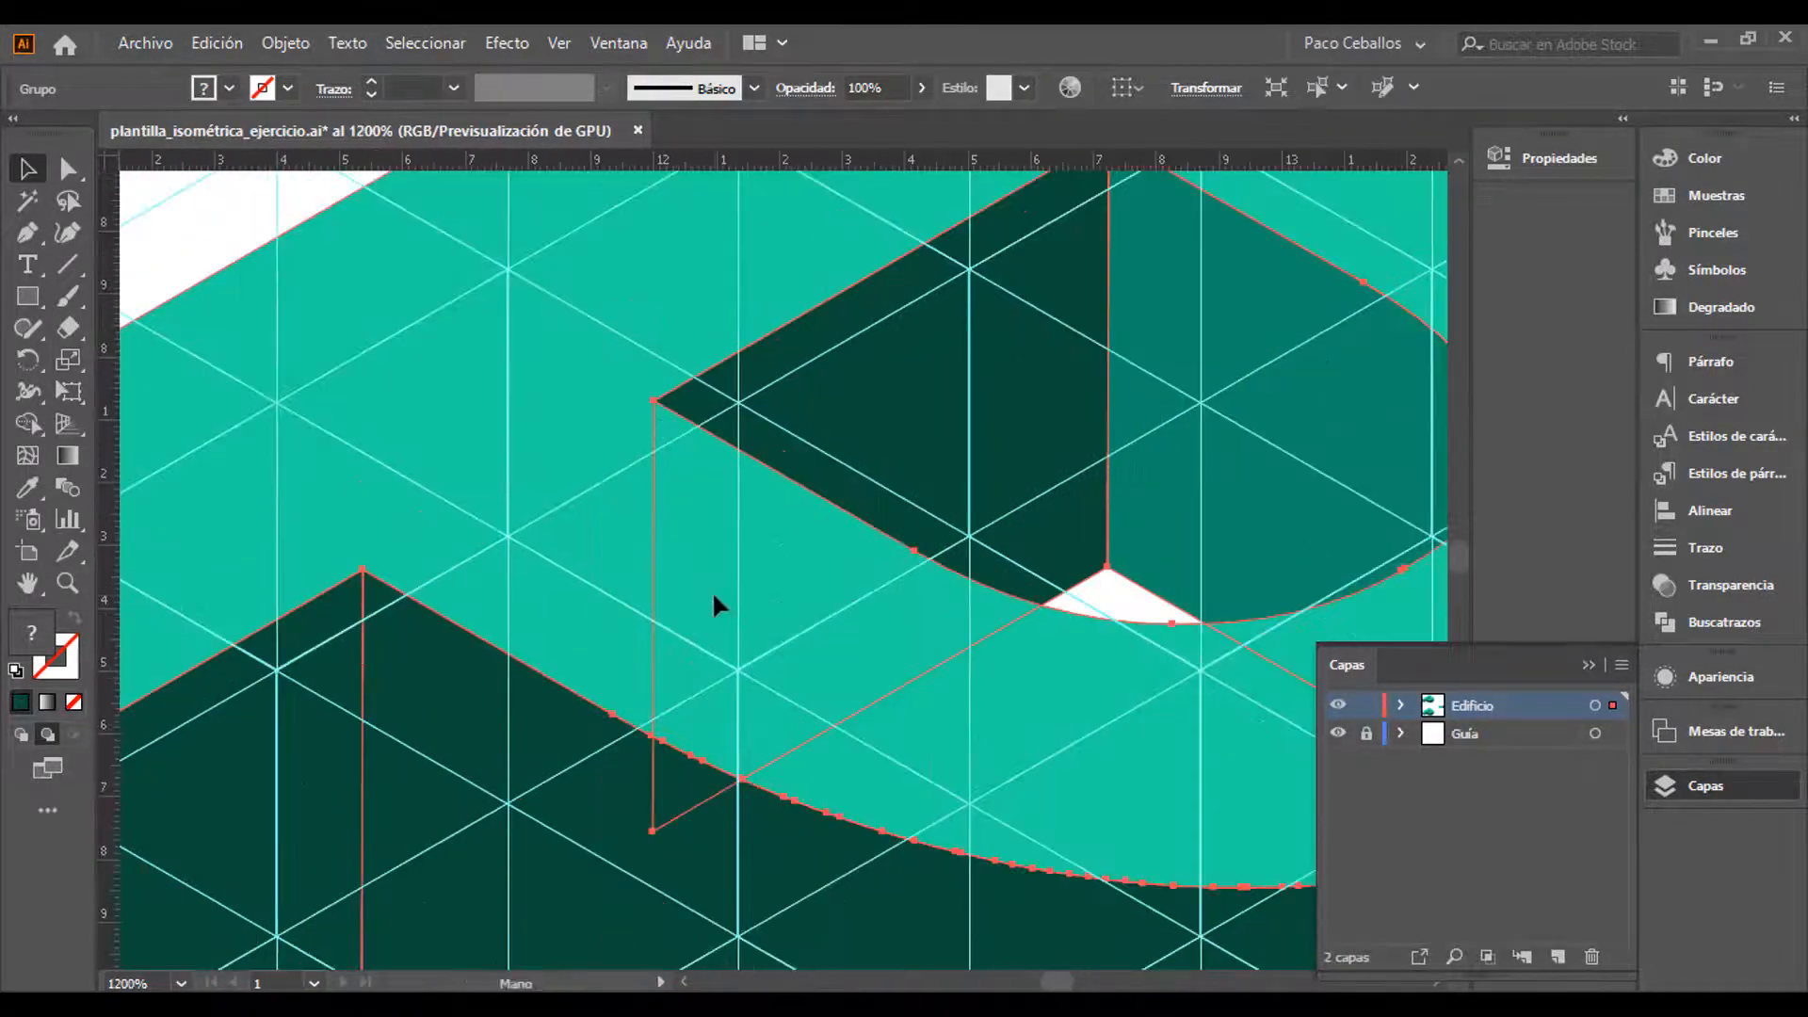
{"action": "left_click_drag", "start_coordinate": [585, 528], "coordinate": [595, 359]}
{"action": "key", "text": "ctrl+minus"}
{"action": "key", "text": "ctrl+minus"}
{"action": "key", "text": "ctrl+minus"}
{"action": "key", "text": "ctrl+minus"}
{"action": "key", "text": "ctrl+minus"}
{"action": "key", "text": "ctrl+minus"}
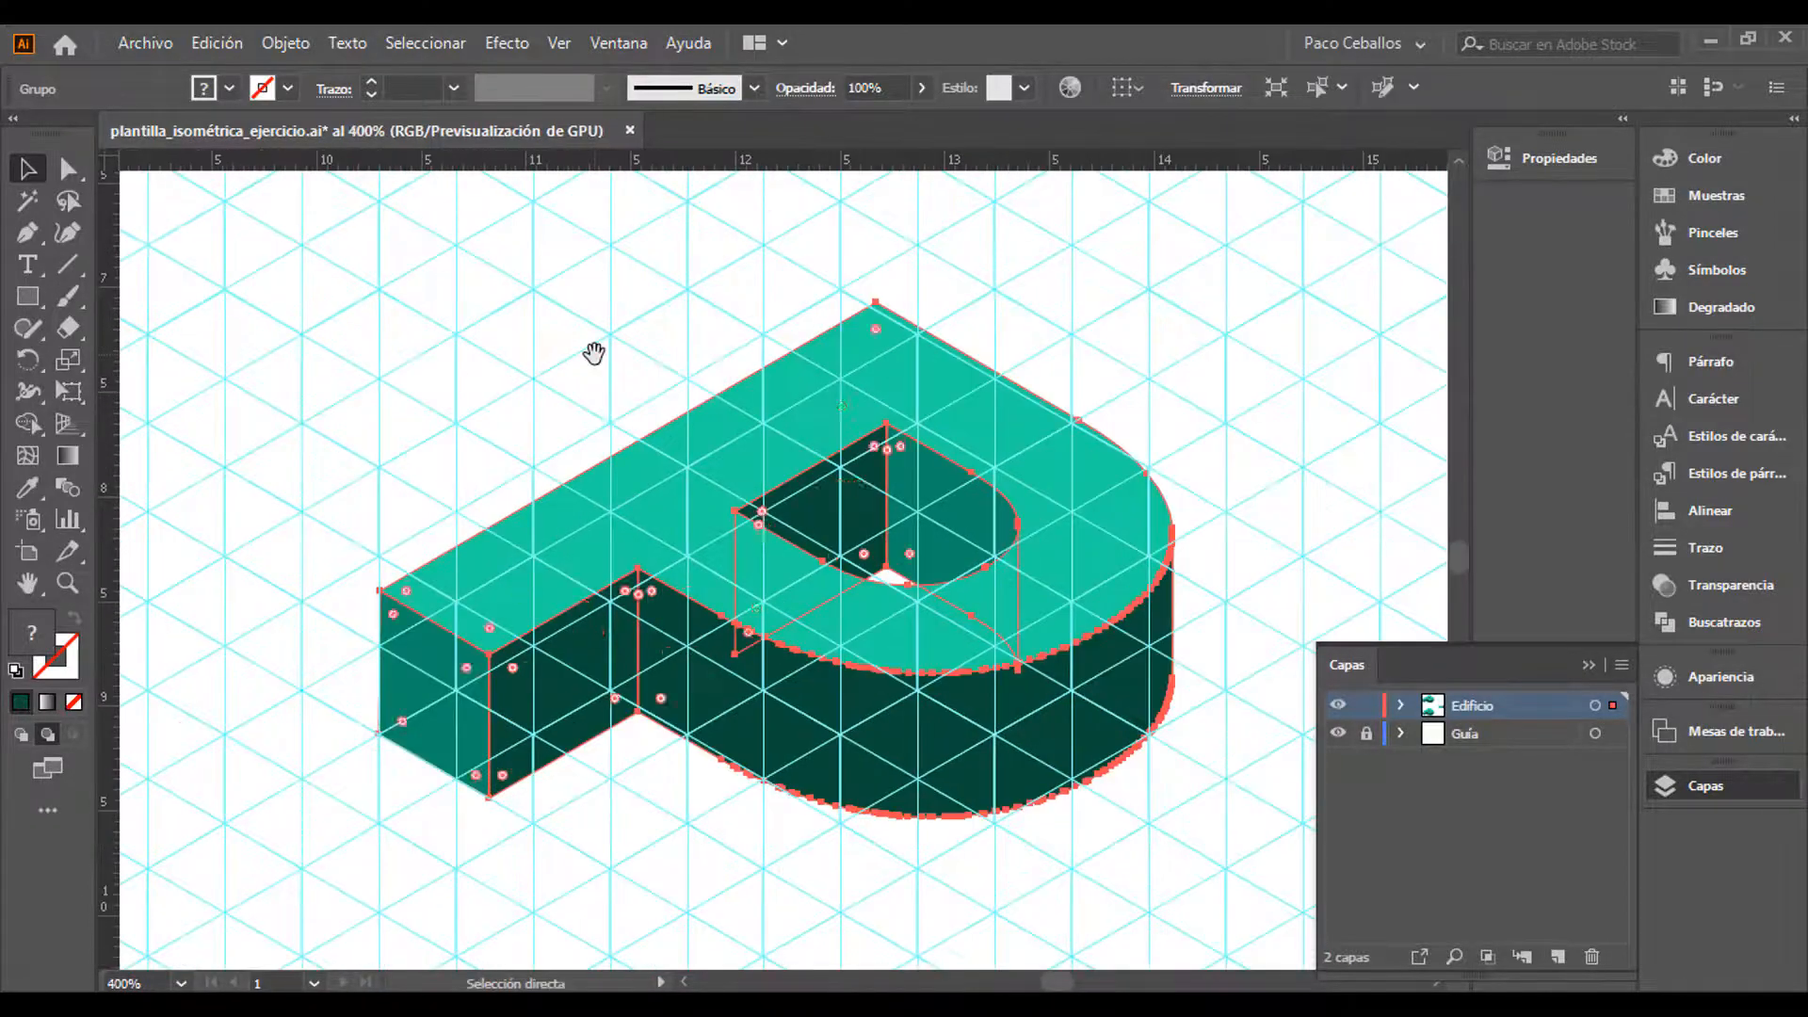
{"action": "left_click_drag", "start_coordinate": [675, 384], "coordinate": [687, 650]}
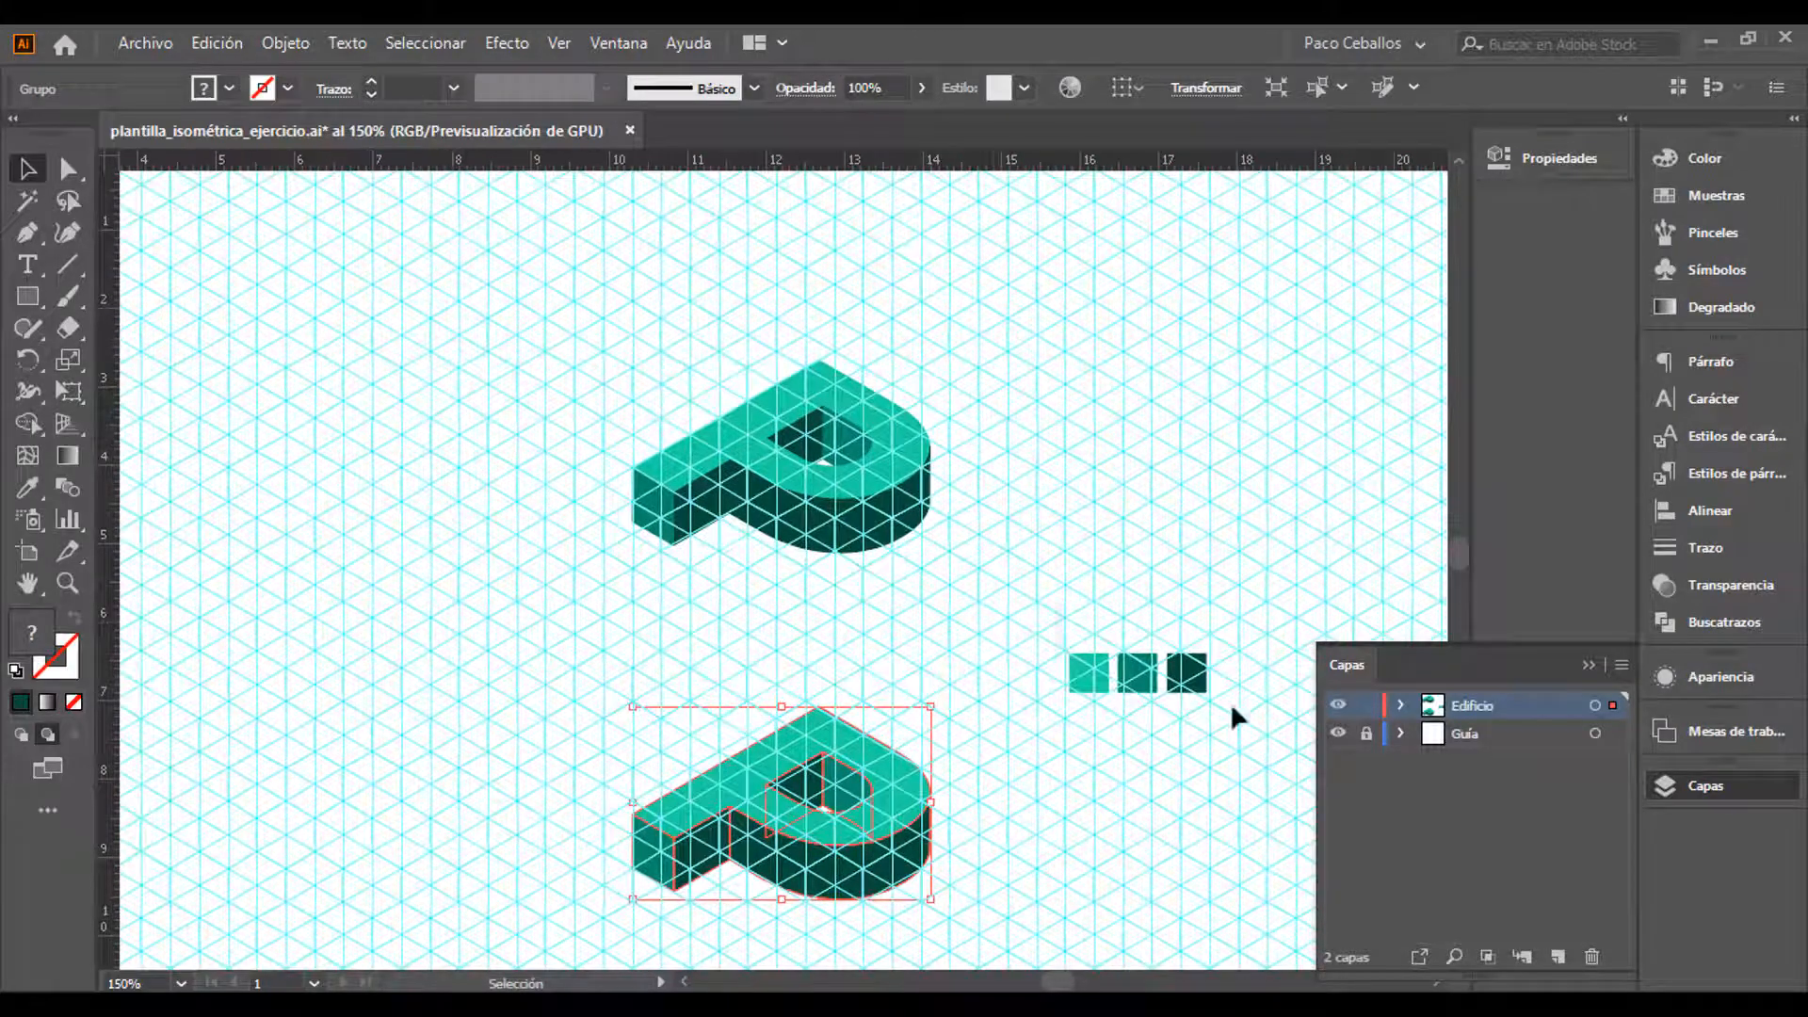
Move the three palette squares beside the upper P copy and hide the isometric guides
{"action": "left_click_drag", "start_coordinate": [1185, 674], "coordinate": [1090, 425]}
{"action": "key", "text": "ctrl+semicolon"}
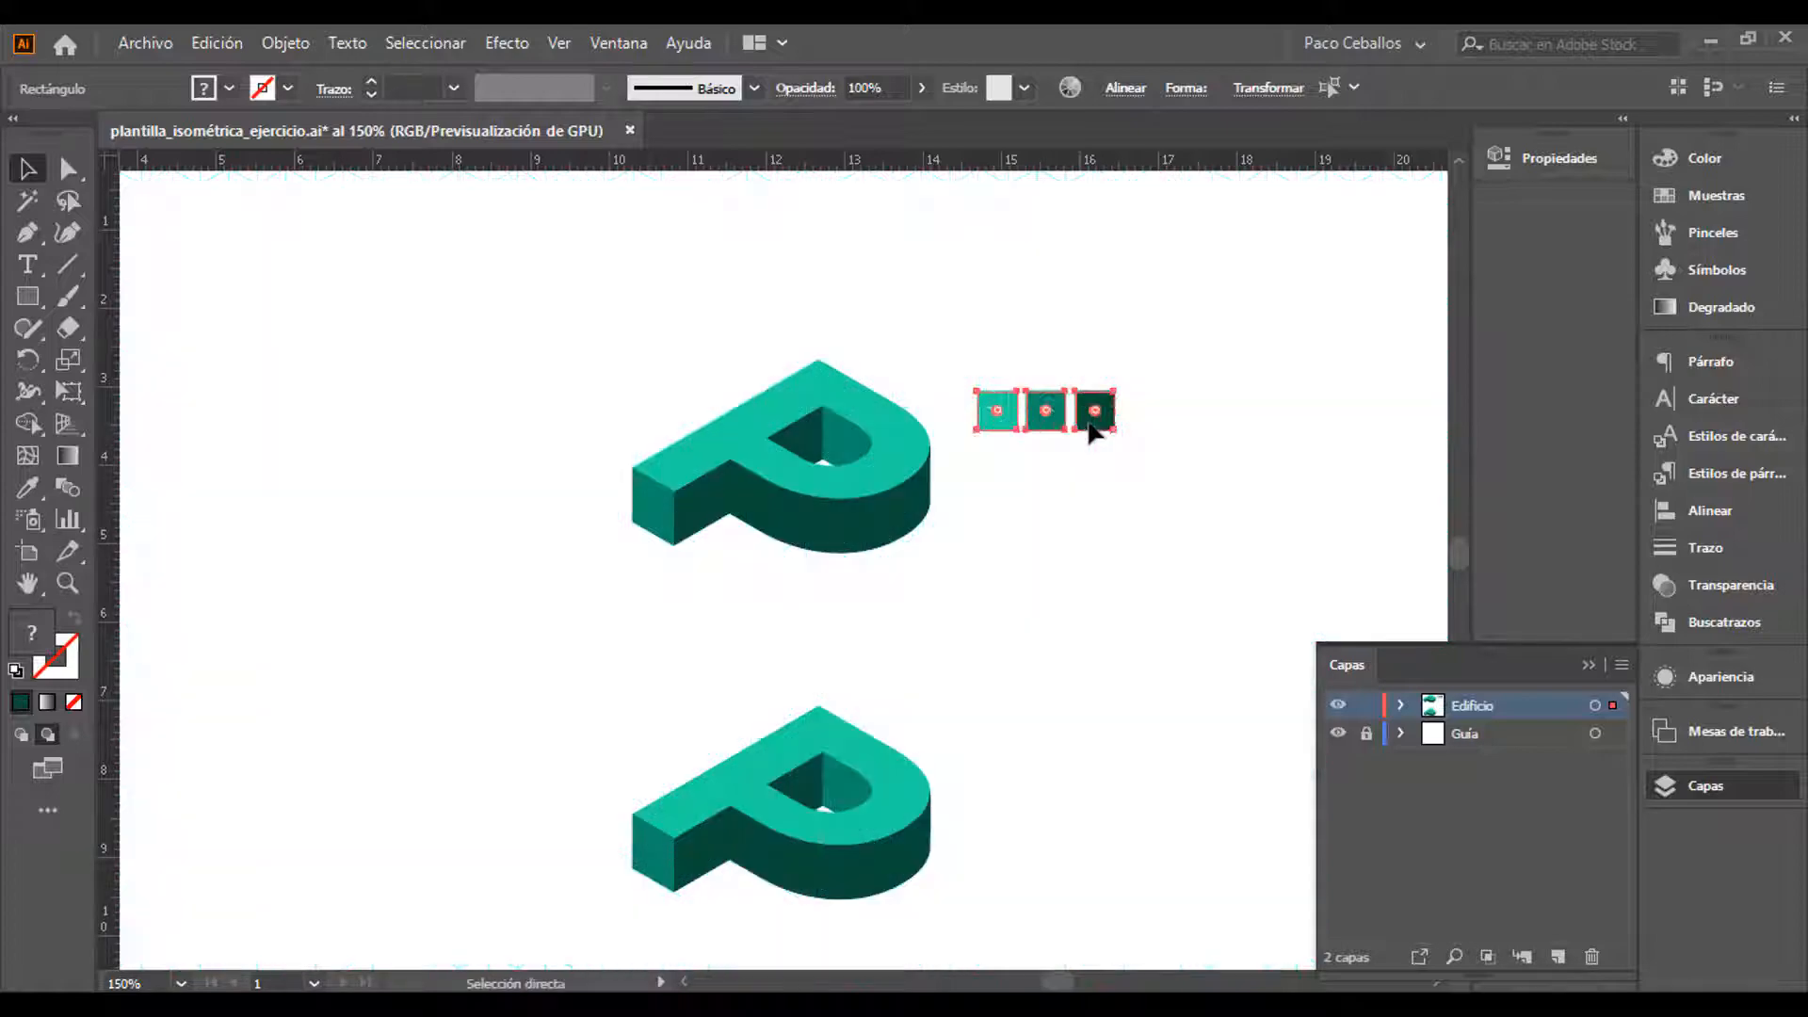
{"action": "key", "text": "ctrl+plus"}
{"action": "key", "text": "ctrl+plus"}
{"action": "left_click_drag", "start_coordinate": [585, 585], "coordinate": [1003, 461]}
{"action": "left_click", "coordinate": [1114, 464]}
Change the first palette square's fill to blue 1CA2D1 by shifting its hue to 197°
{"action": "left_click", "coordinate": [1092, 438]}
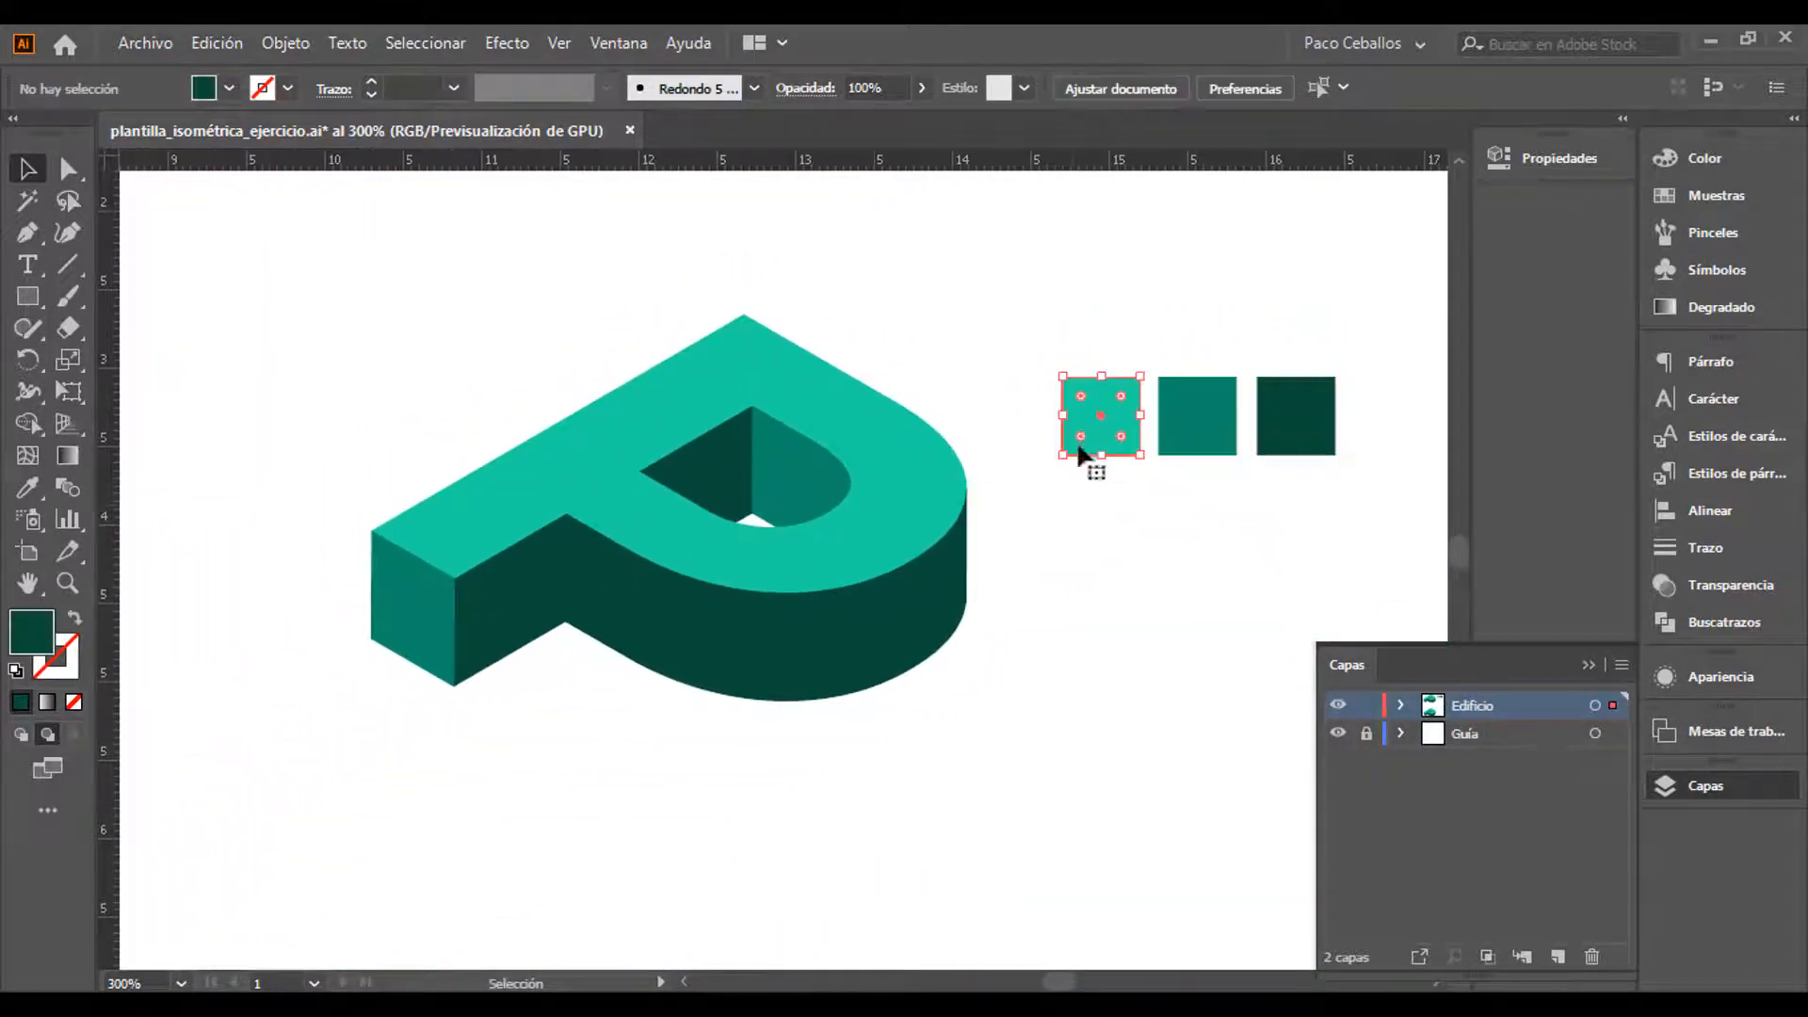
{"action": "double_click", "coordinate": [29, 633]}
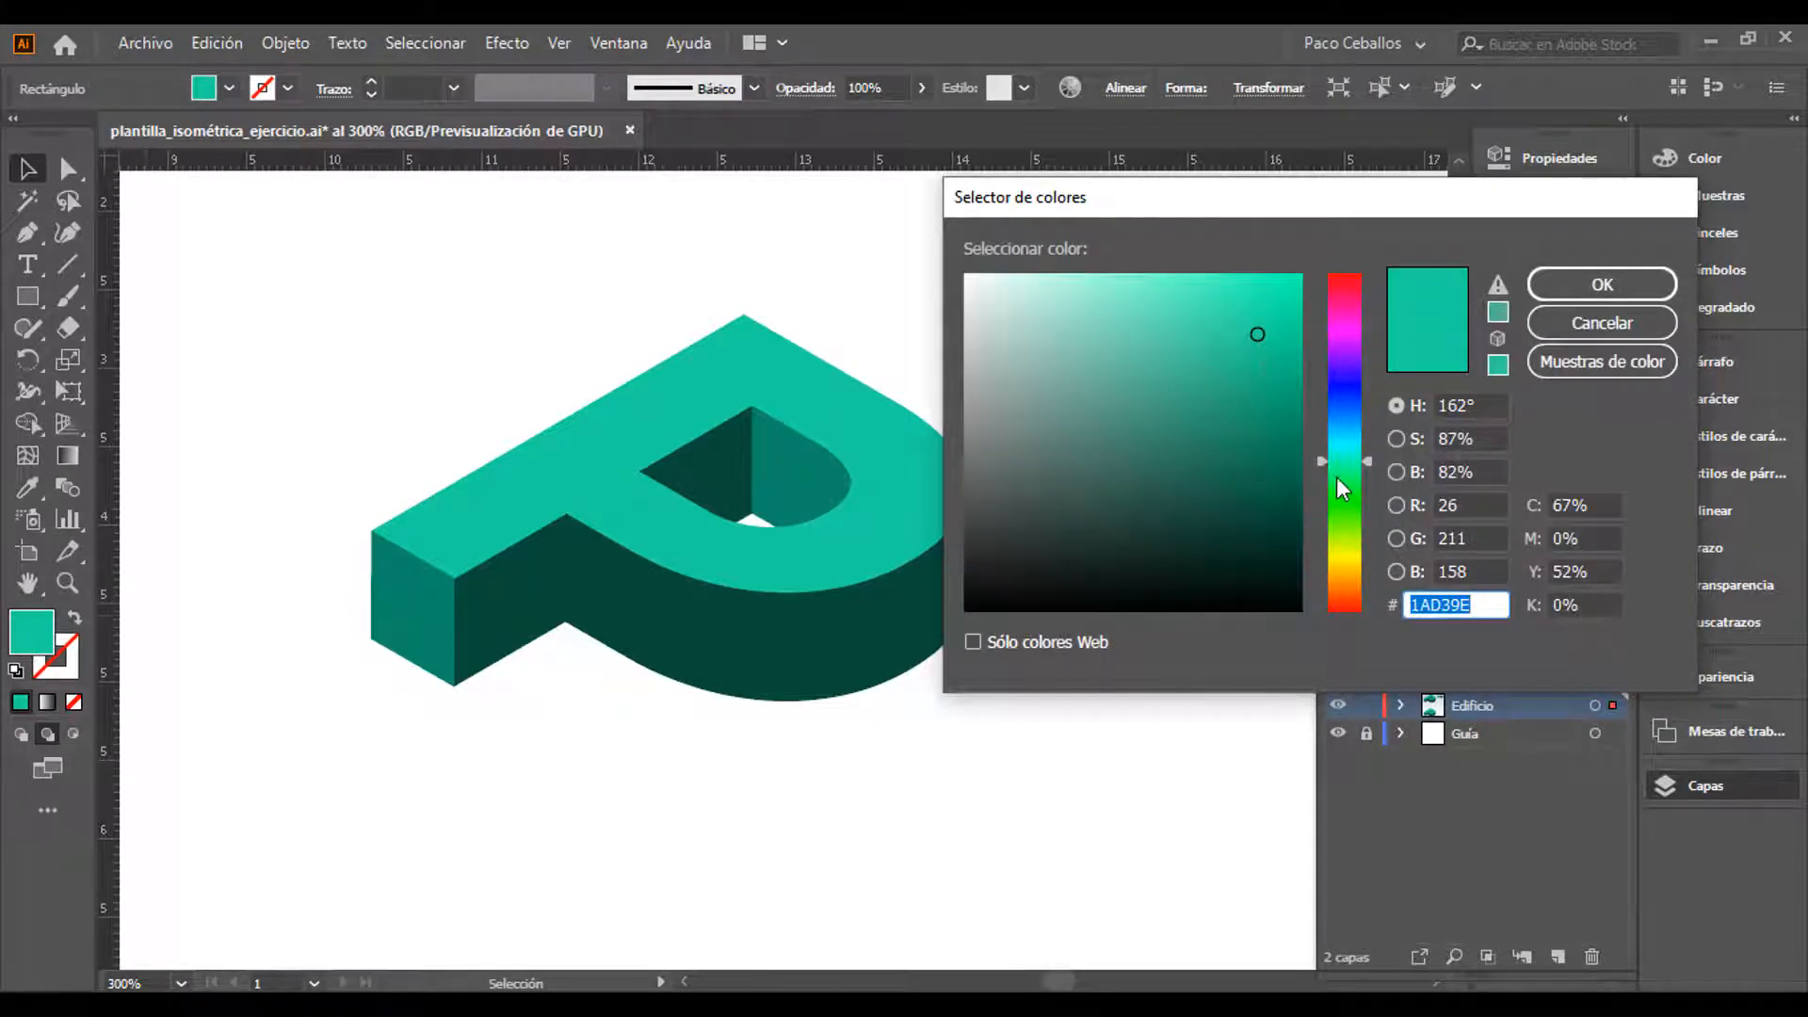
{"action": "left_click_drag", "start_coordinate": [1365, 464], "coordinate": [1375, 420]}
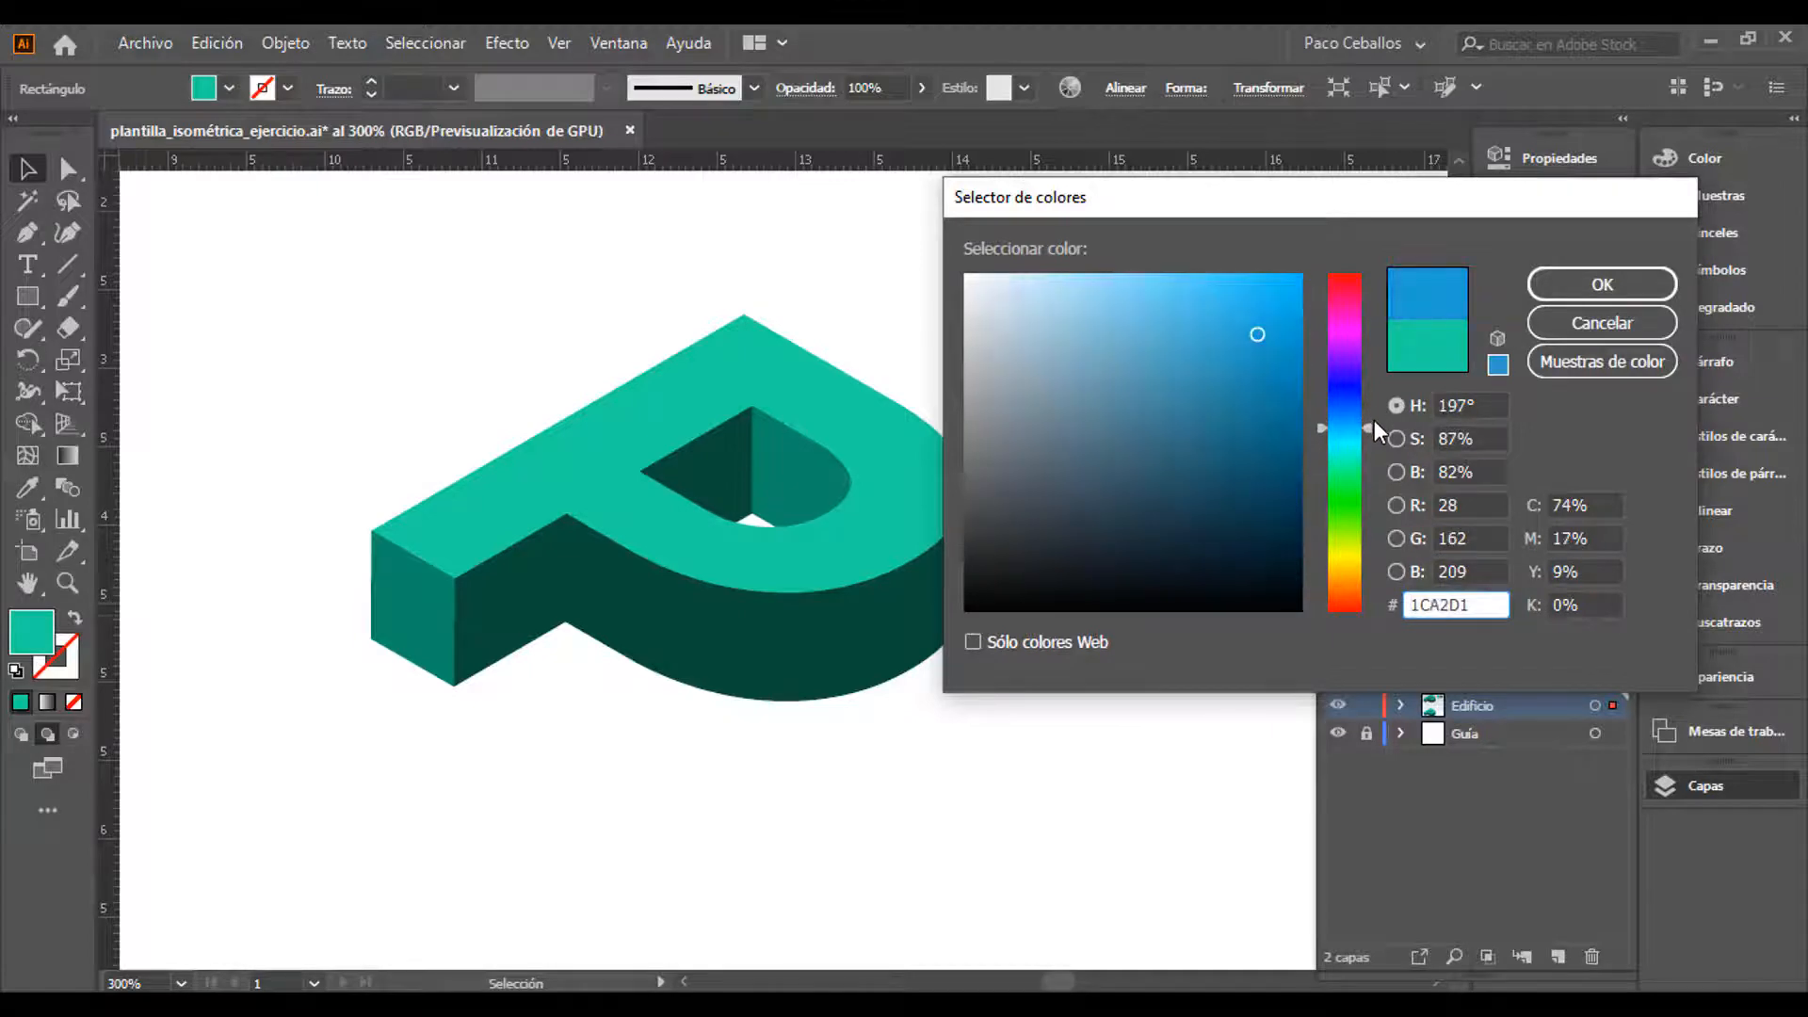
{"action": "left_click", "coordinate": [1624, 286]}
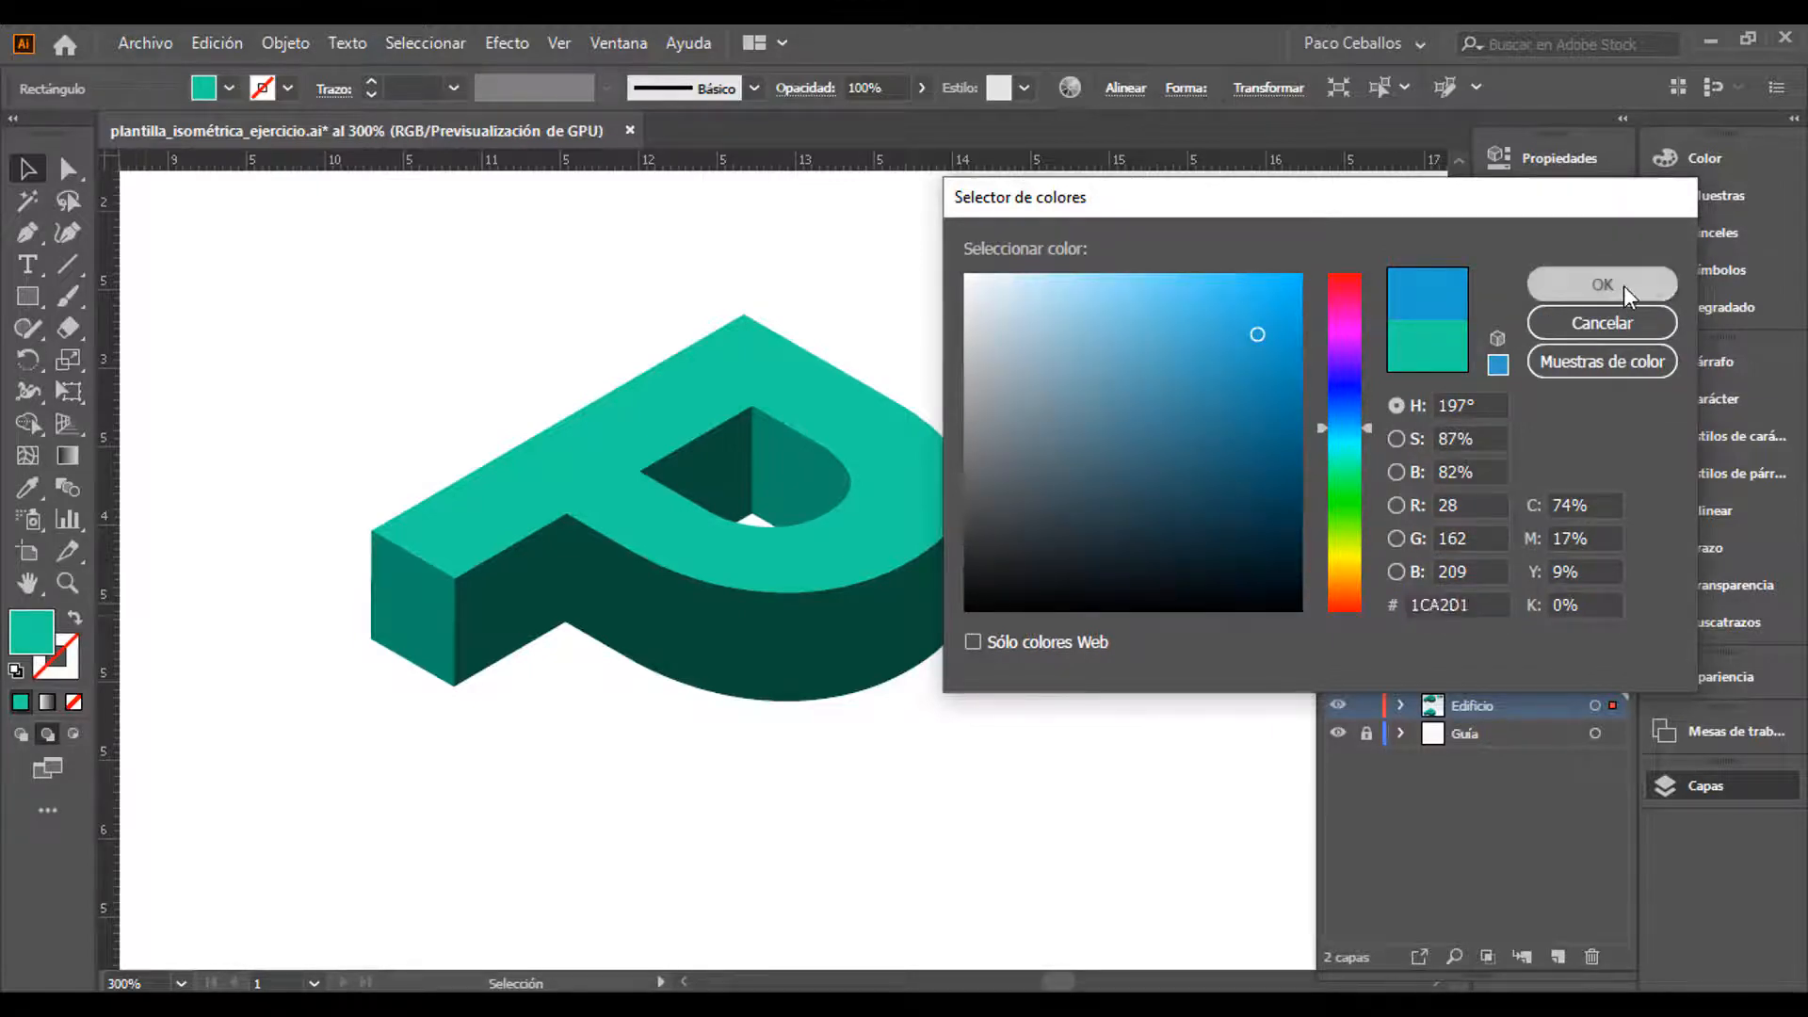
{"action": "left_click", "coordinate": [1123, 491]}
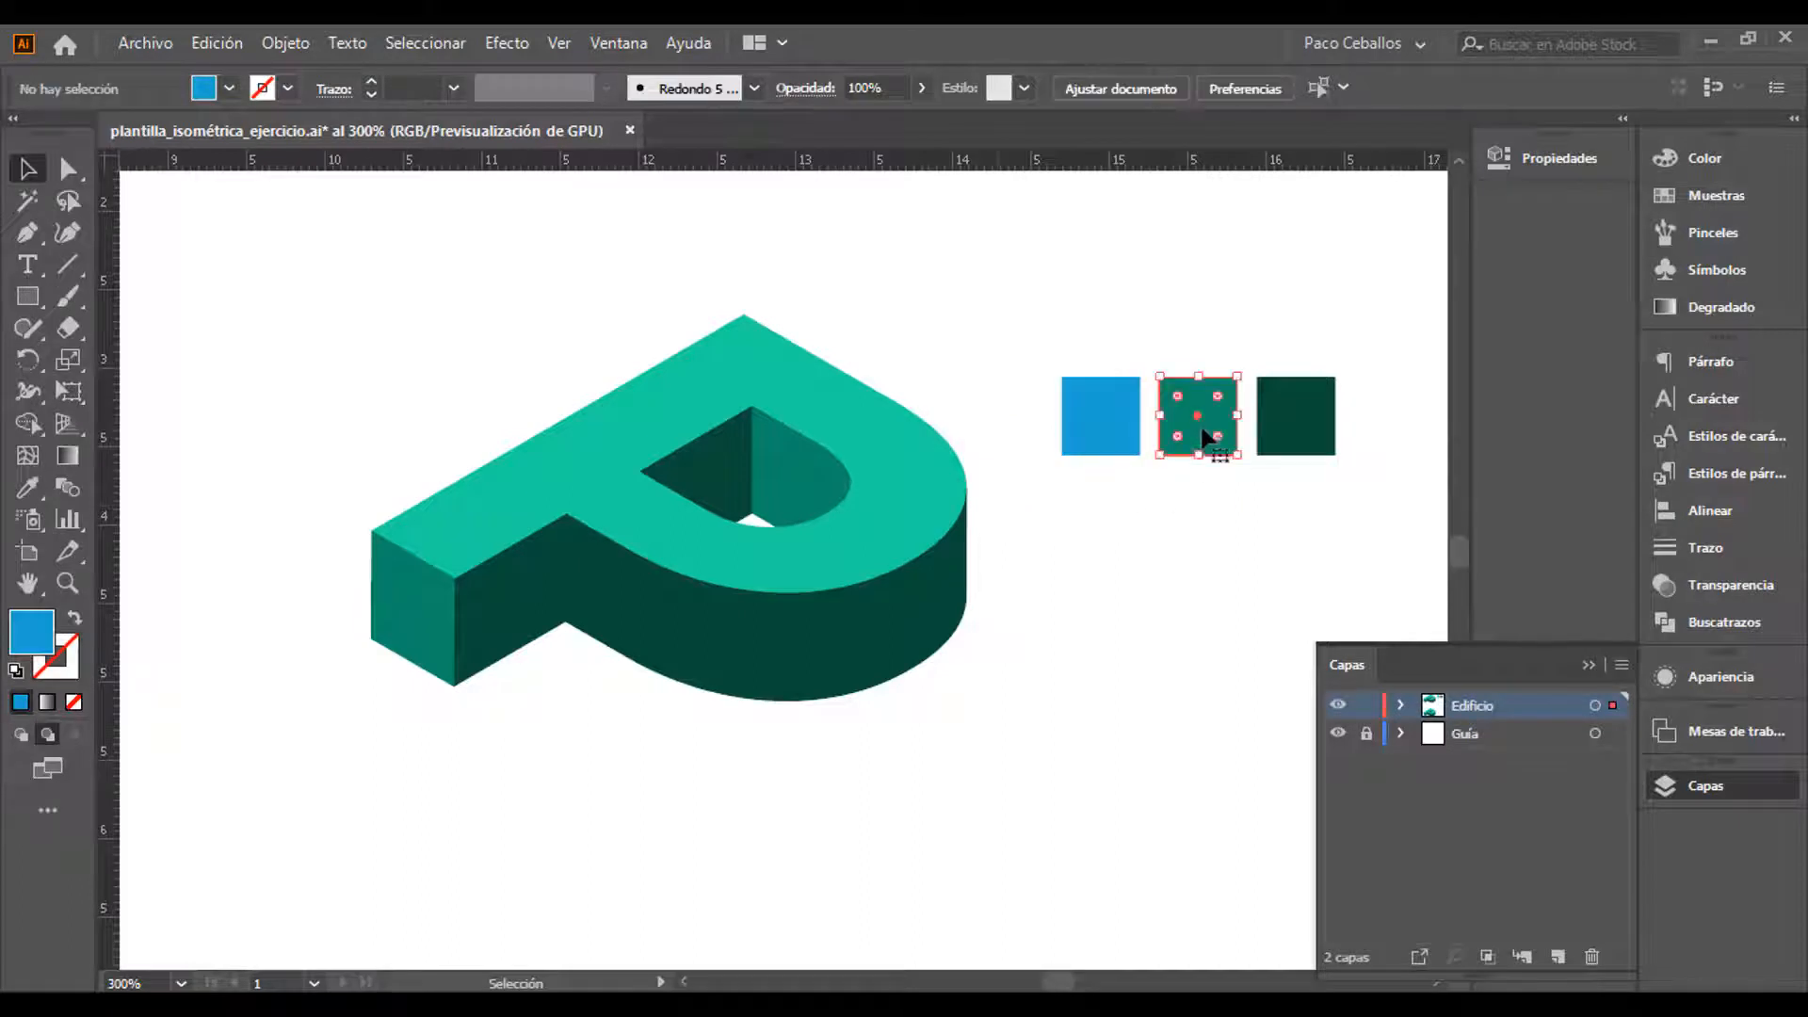
Fill the middle and third palette squares with the blue sampled from their neighbouring squares
{"action": "left_click", "coordinate": [1203, 442]}
{"action": "key", "text": "i"}
{"action": "left_click", "coordinate": [1067, 393]}
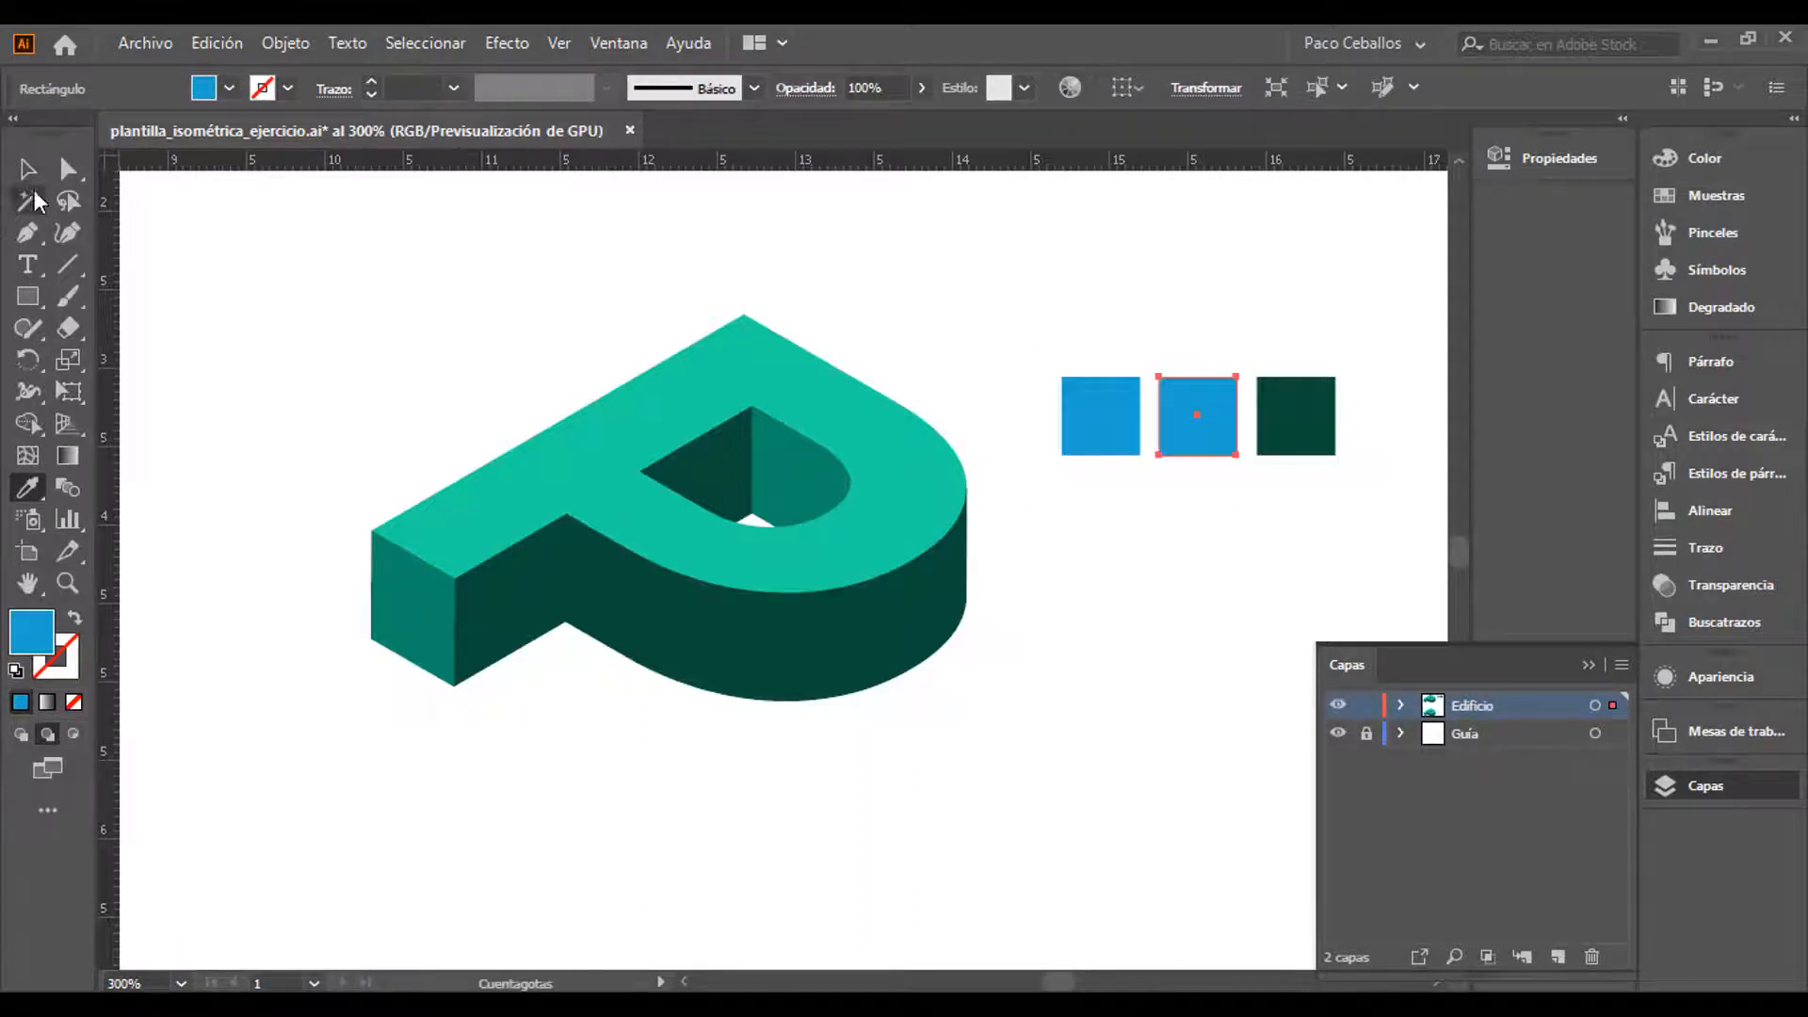
{"action": "left_click", "coordinate": [27, 168]}
{"action": "left_click", "coordinate": [1288, 425]}
{"action": "key", "text": "i"}
{"action": "left_click", "coordinate": [1201, 447]}
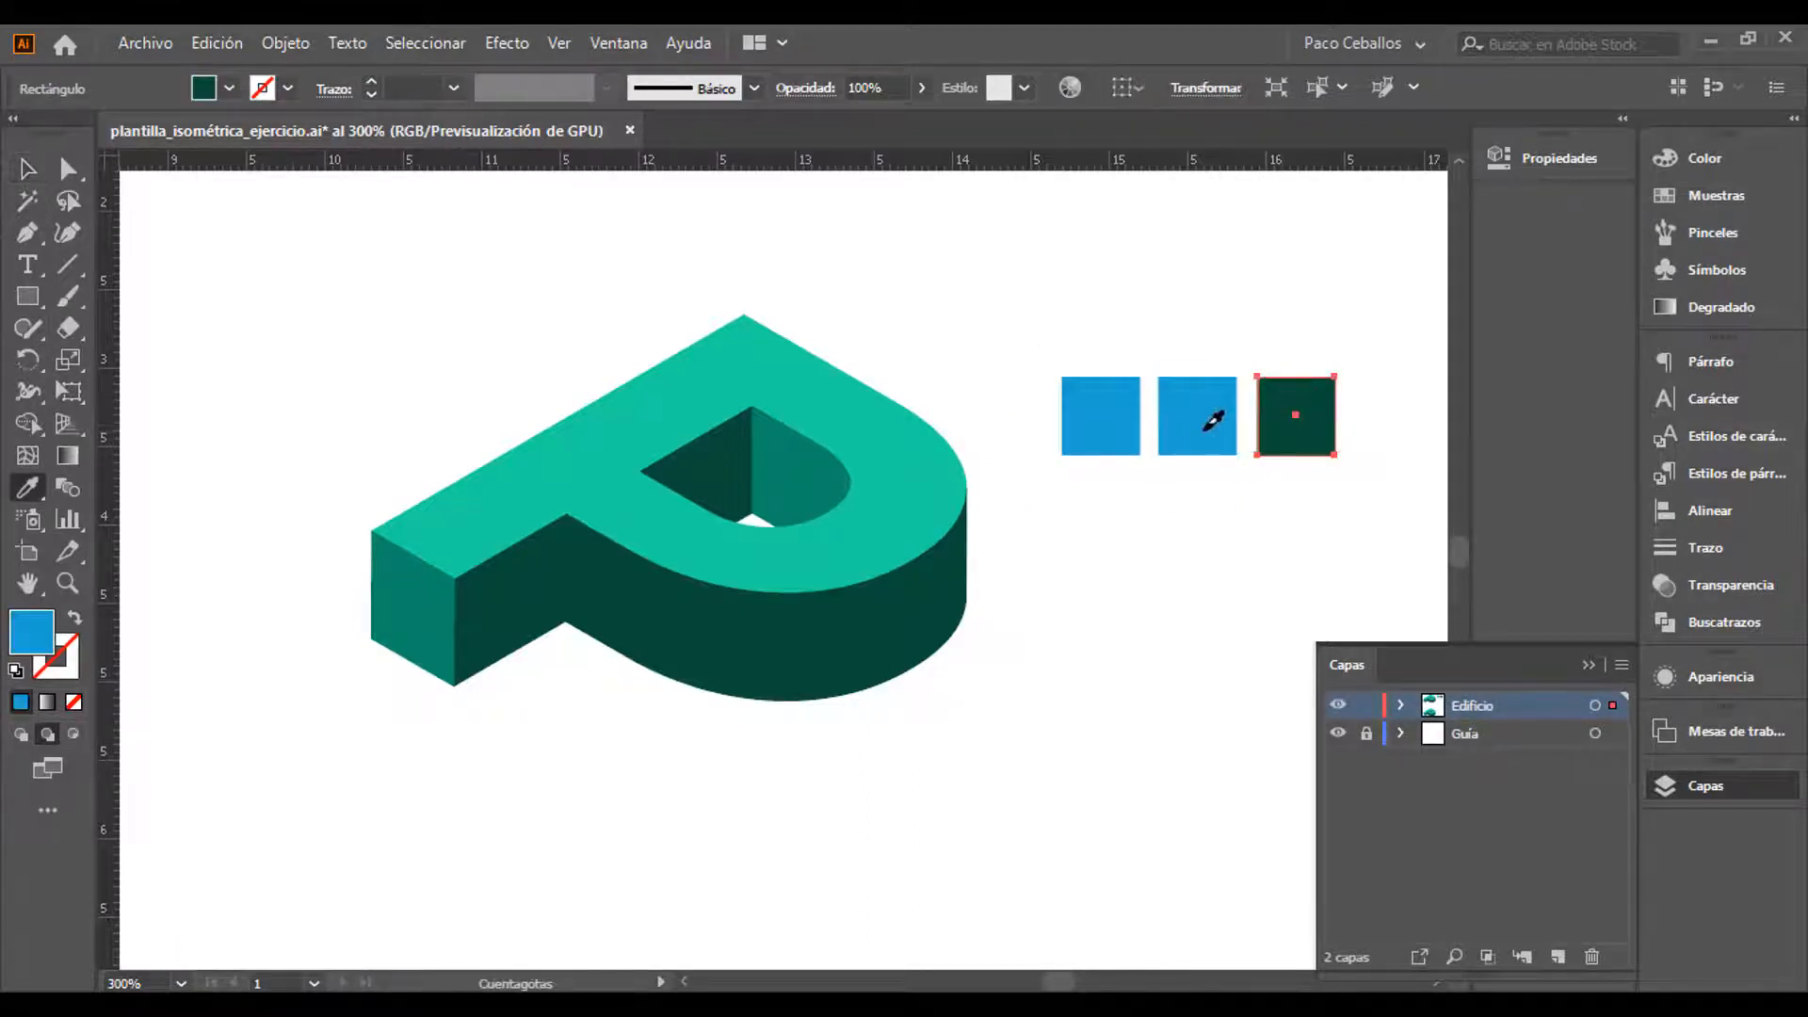
{"action": "left_click", "coordinate": [28, 167]}
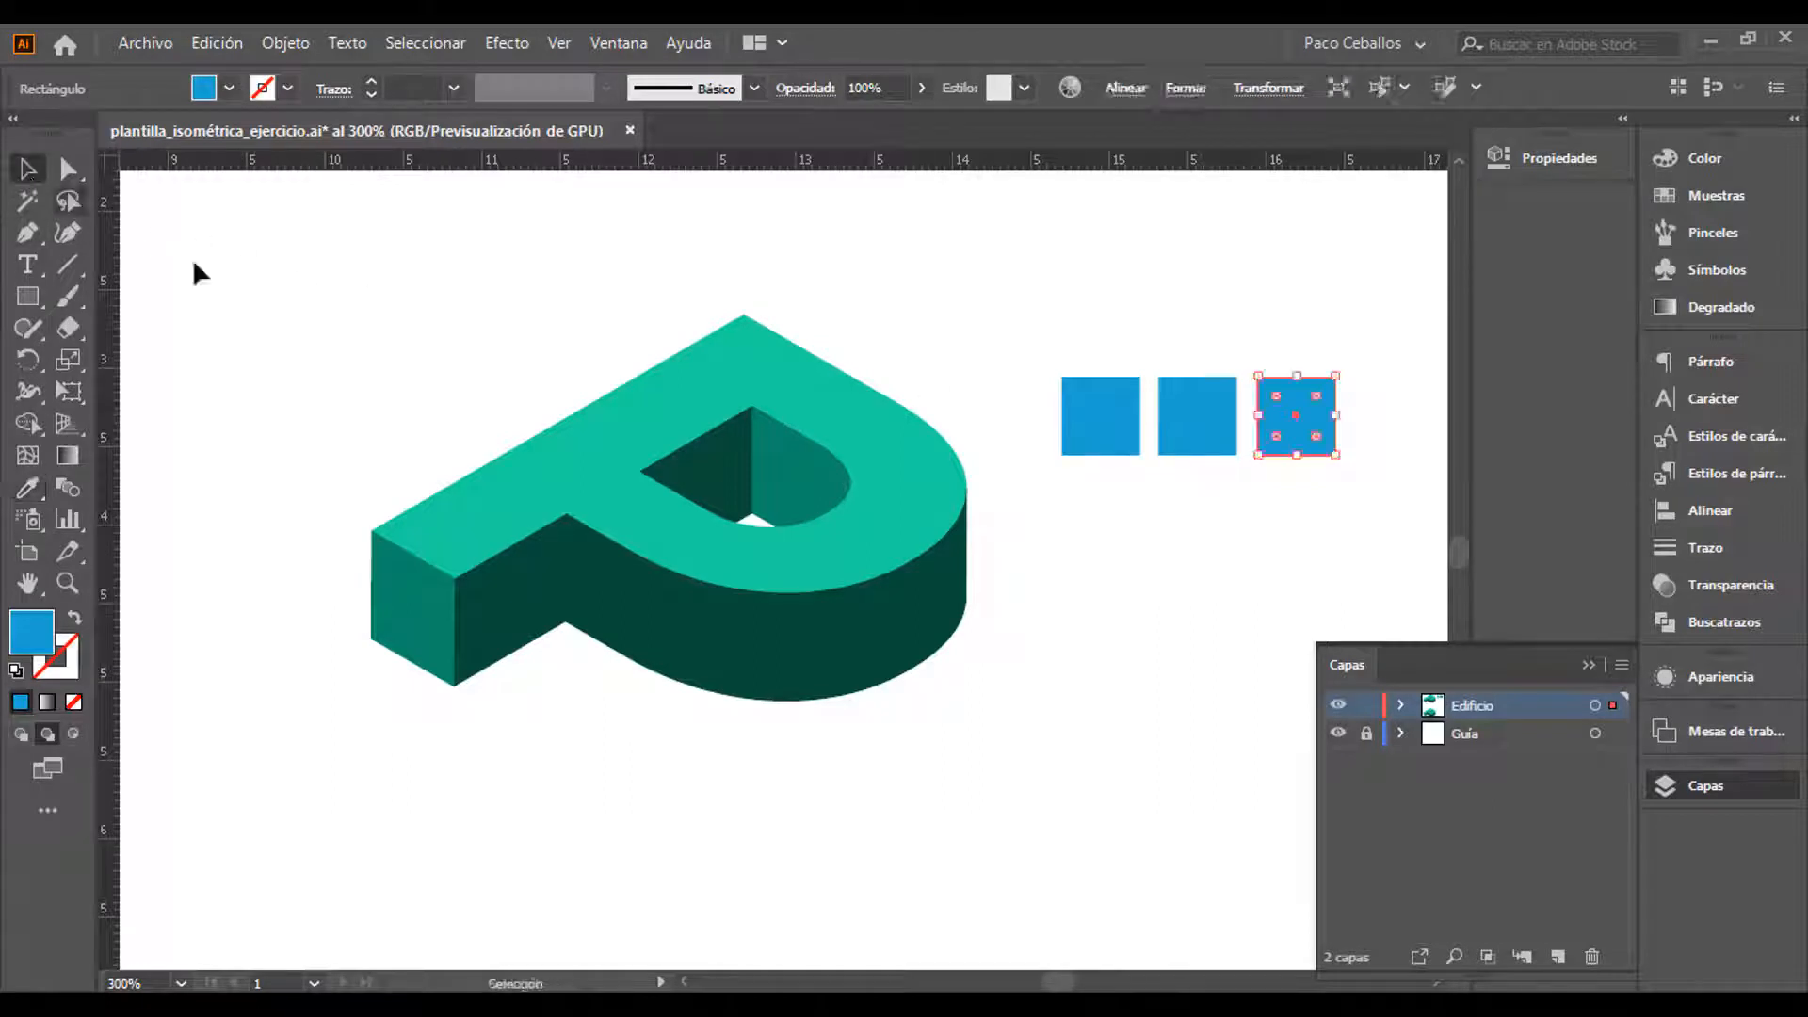
{"action": "left_click", "coordinate": [1224, 576]}
Try to fill the stem's end face and the hole's curved inner wall with the middle square's blue
{"action": "key", "text": "a"}
{"action": "left_click", "coordinate": [405, 641]}
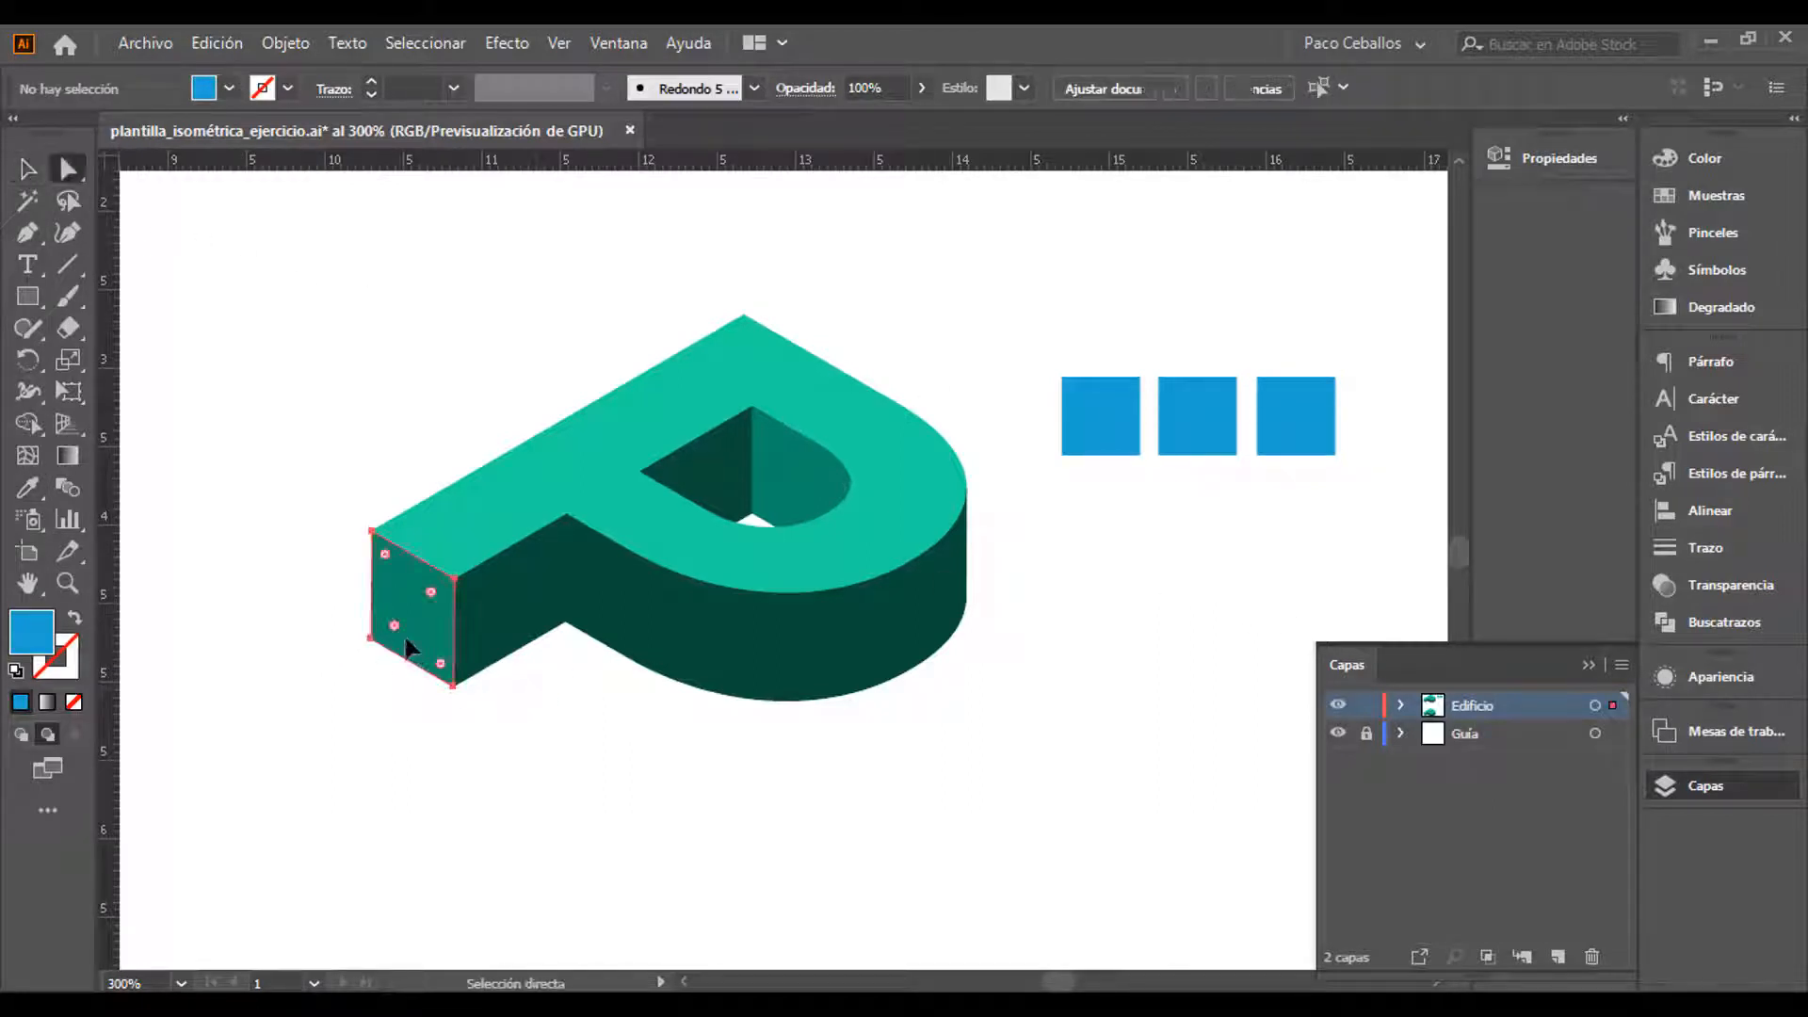
{"action": "left_click", "coordinate": [815, 474], "text": "shift"}
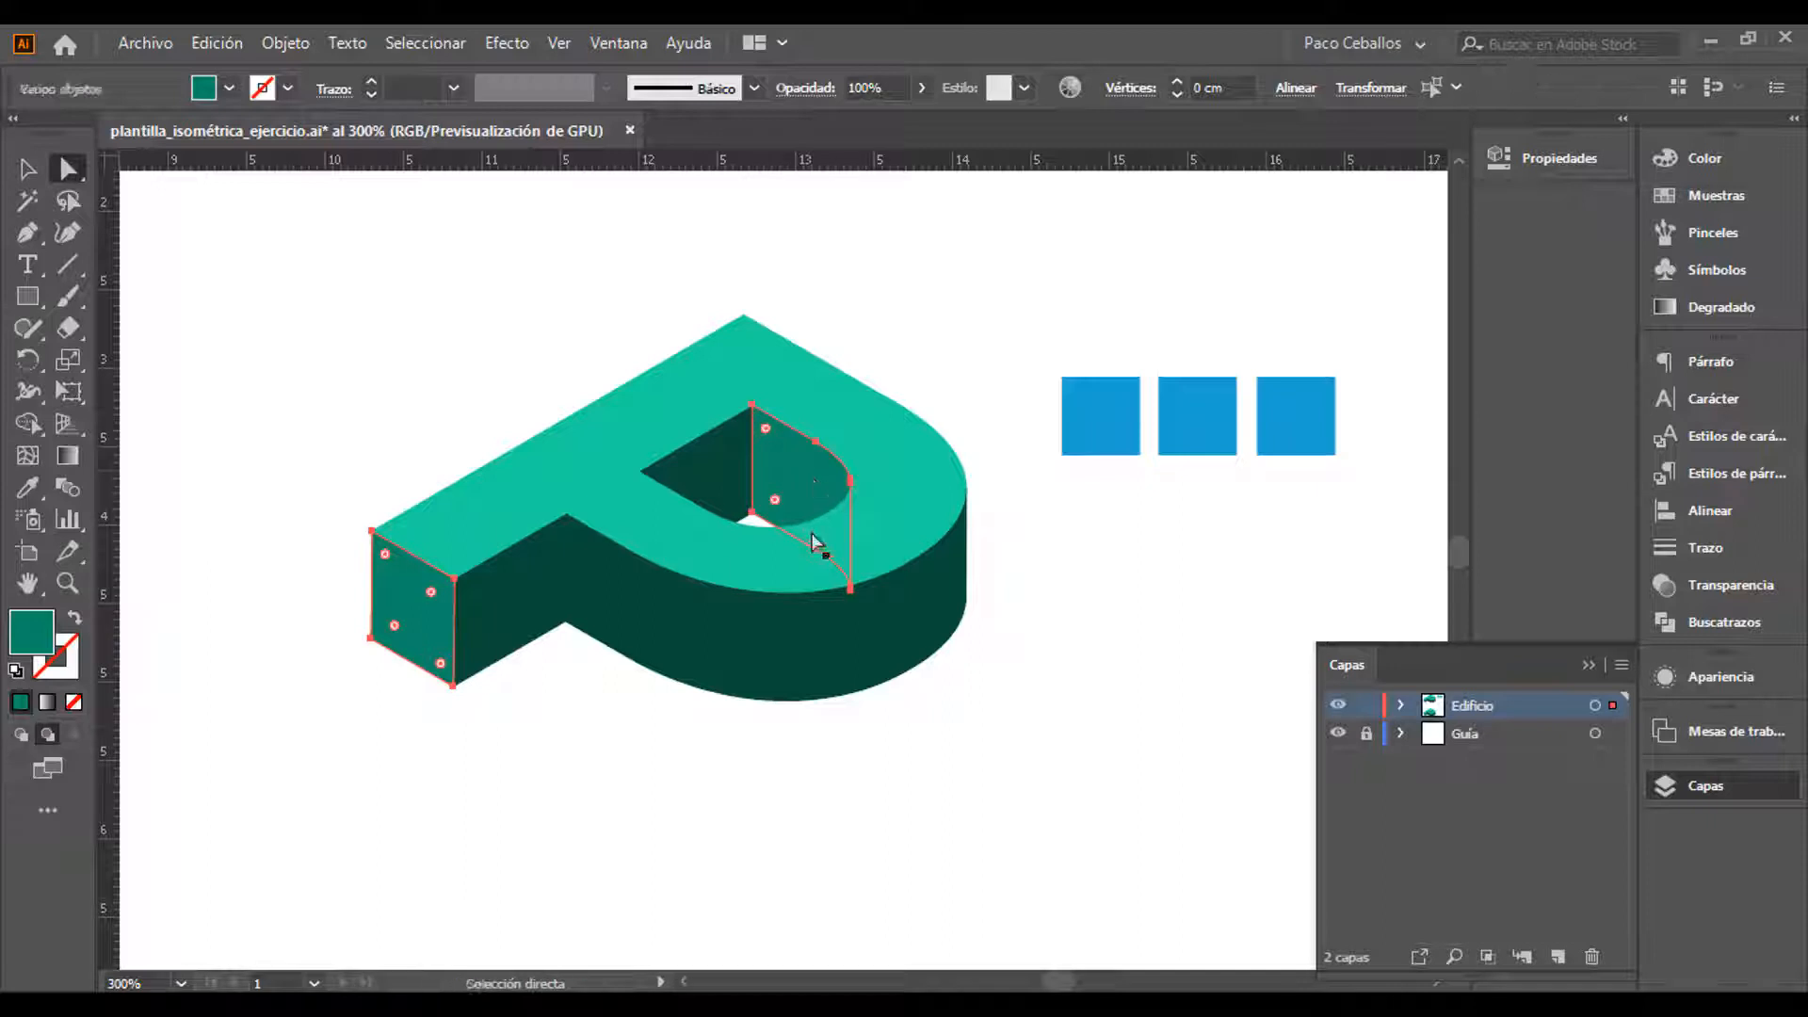
{"action": "key", "text": "i"}
{"action": "left_click", "coordinate": [1200, 419]}
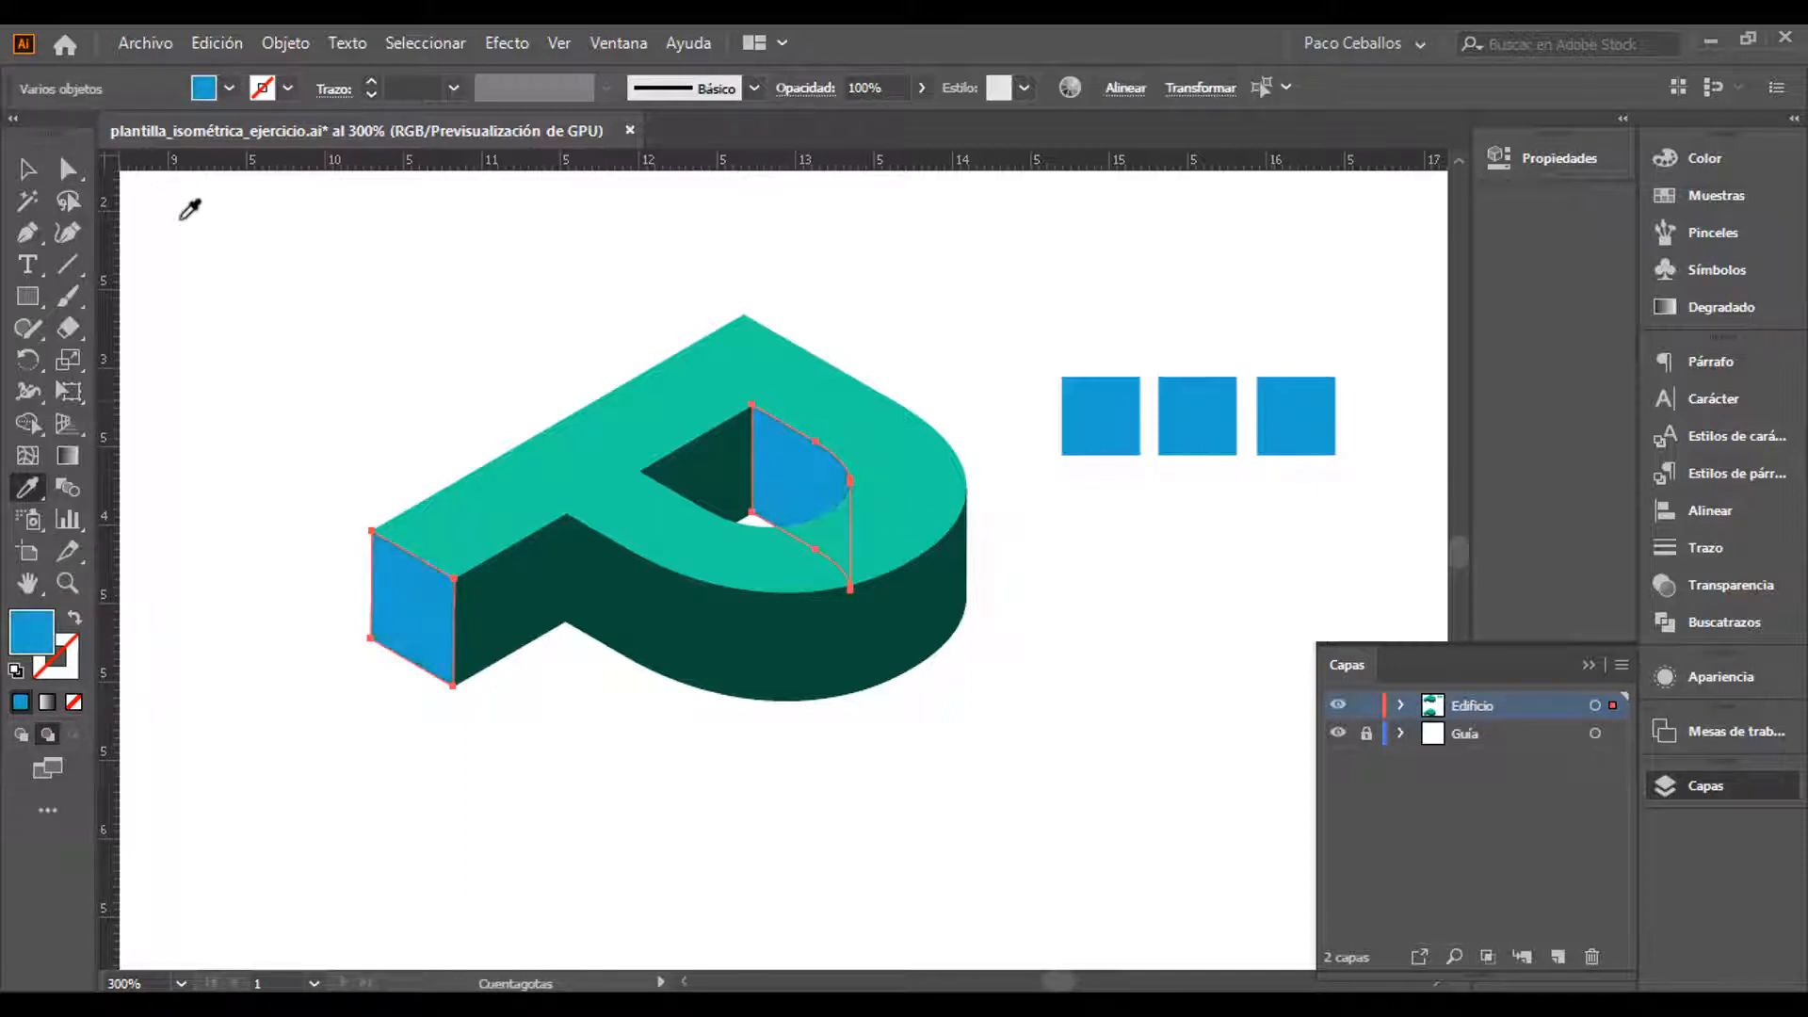
{"action": "left_click", "coordinate": [28, 173]}
{"action": "double_click", "coordinate": [1106, 420]}
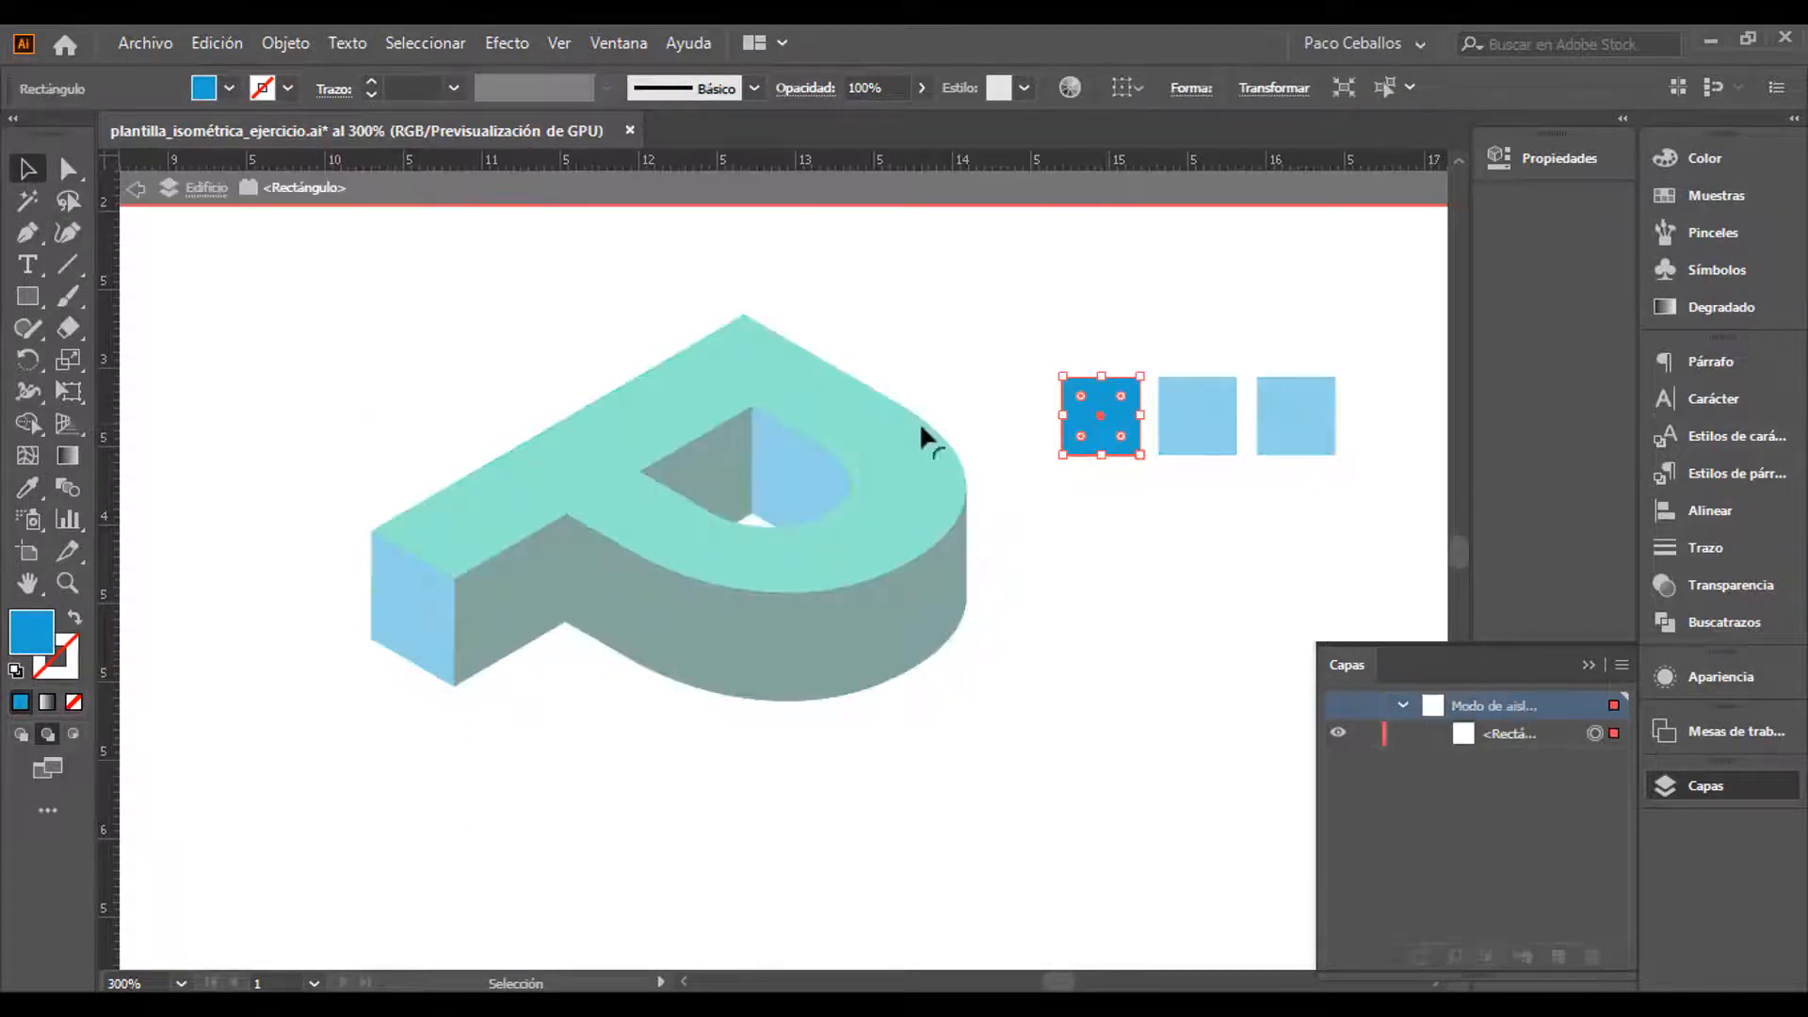
{"action": "double_click", "coordinate": [33, 631]}
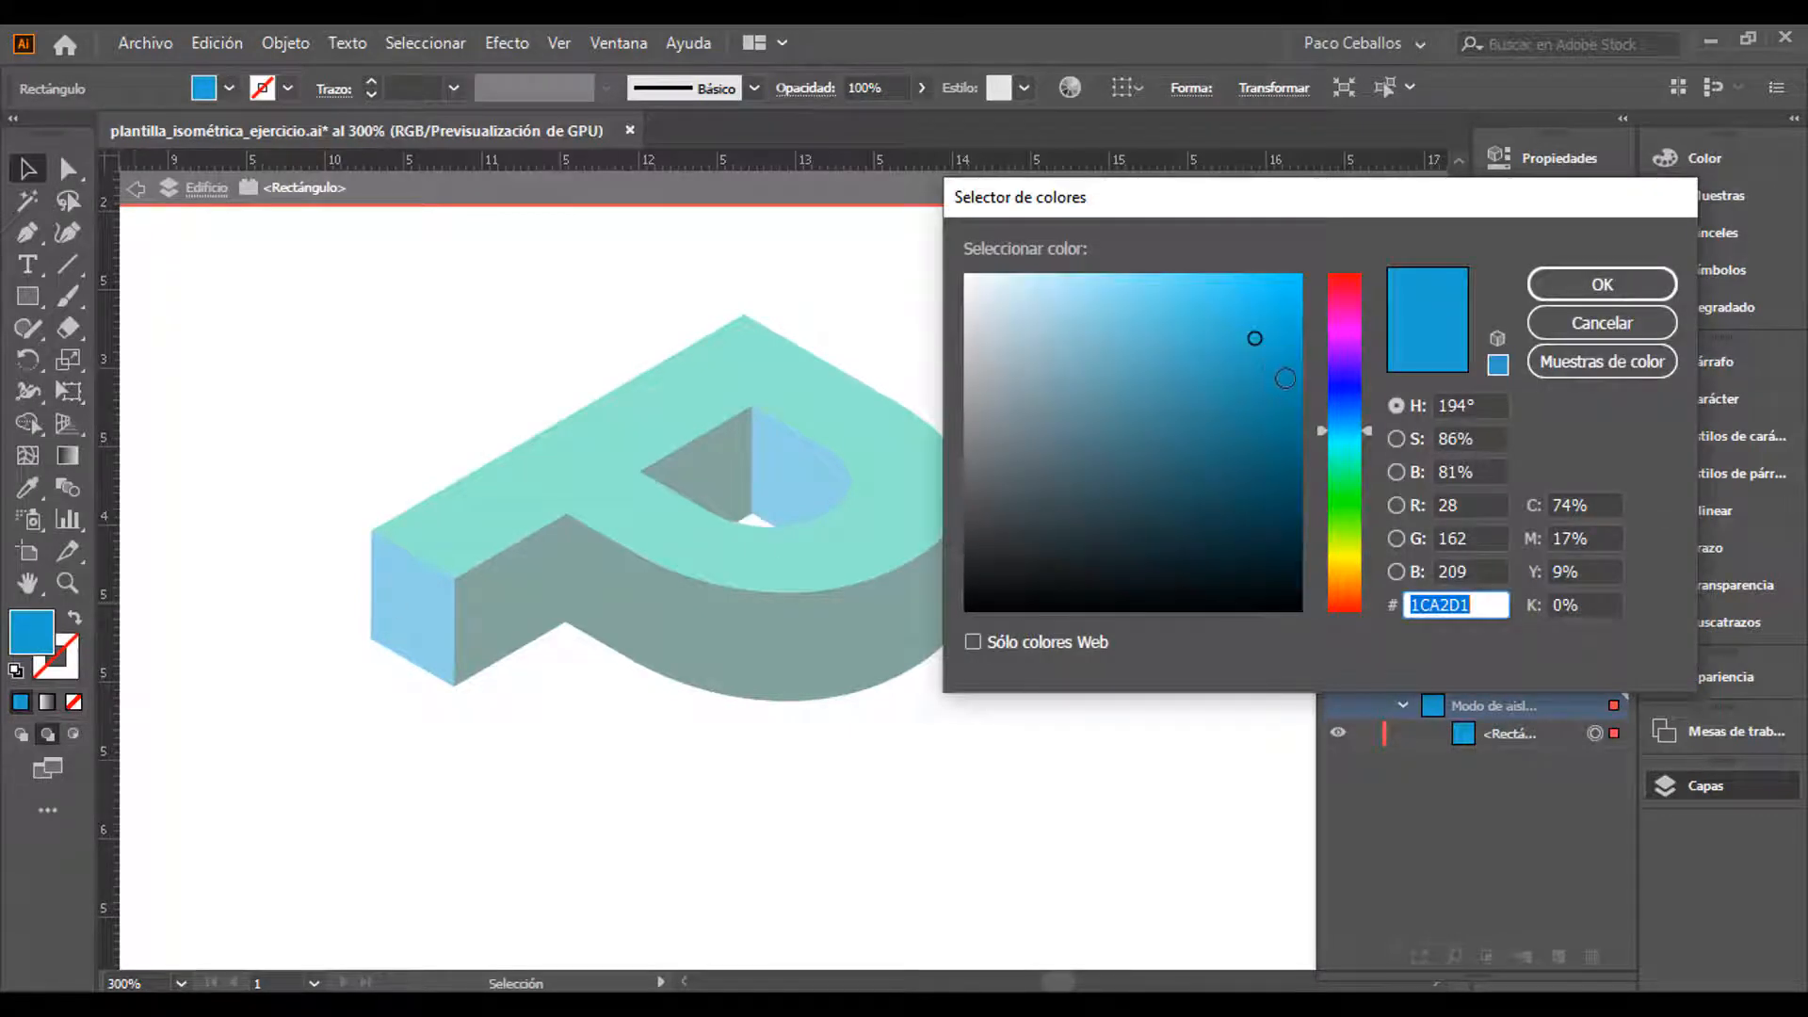
{"action": "key", "text": "Return"}
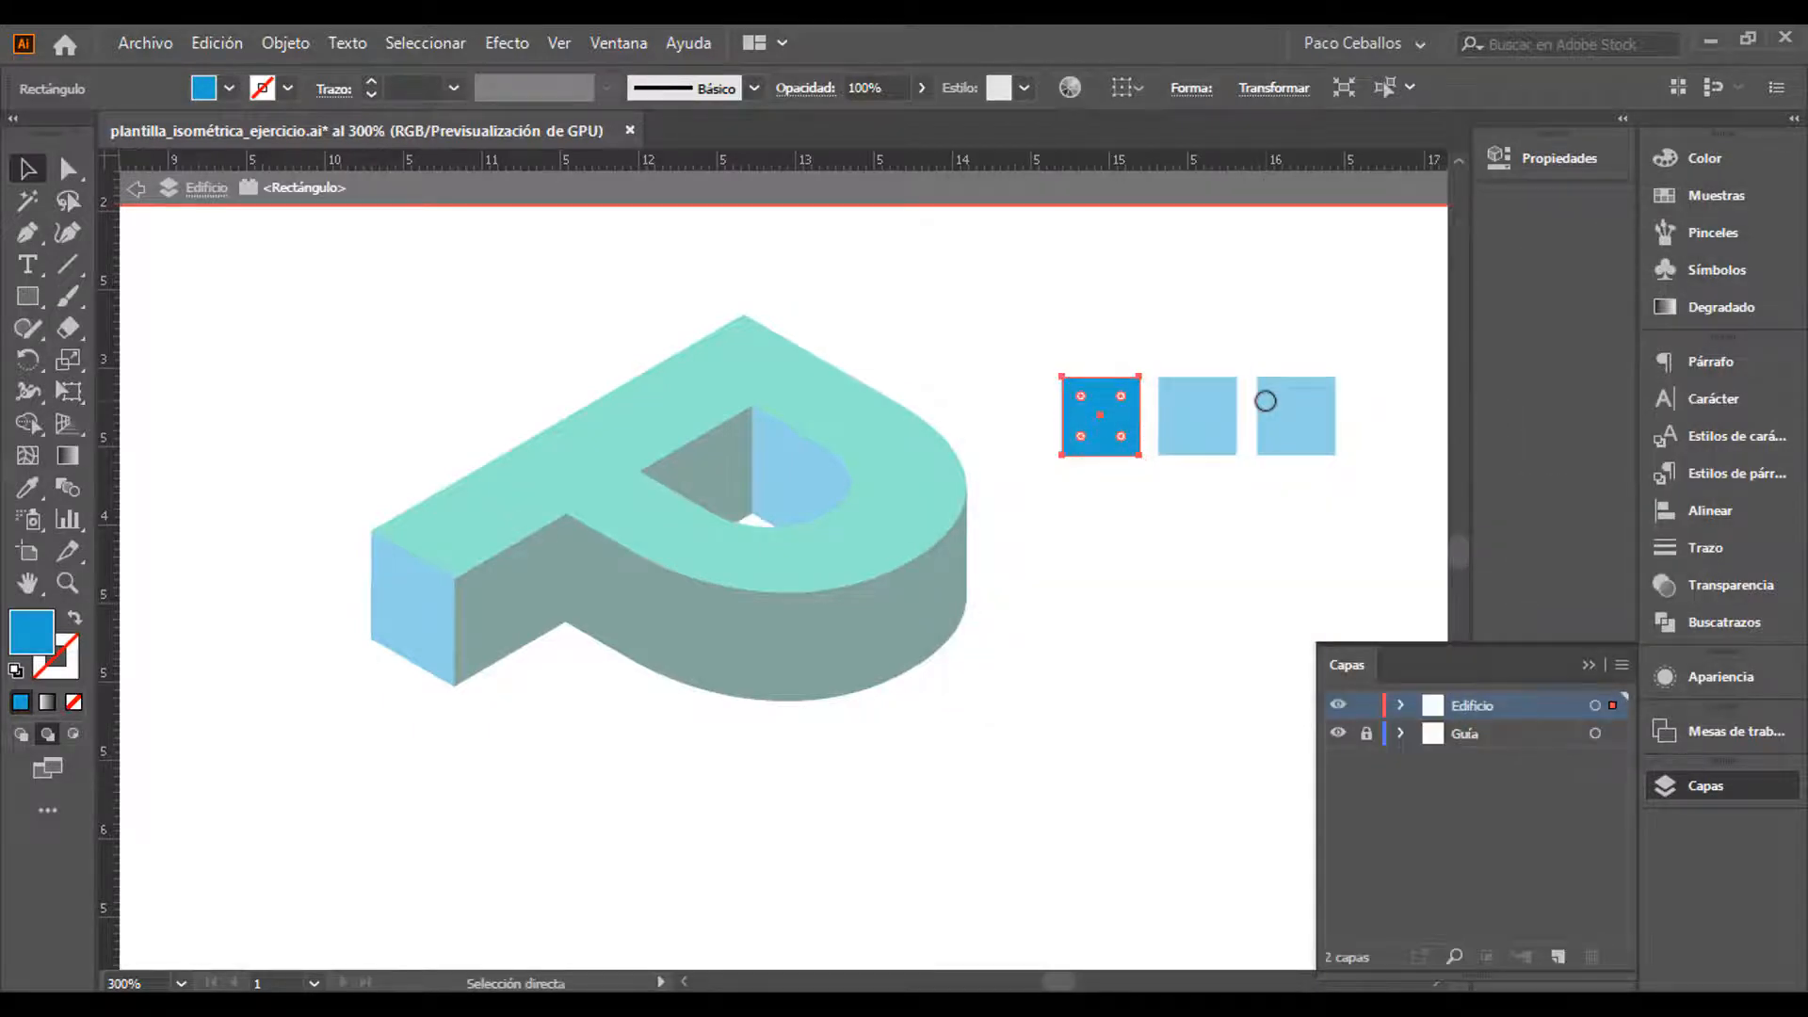
{"action": "double_click", "coordinate": [1248, 496]}
{"action": "left_click", "coordinate": [1215, 496]}
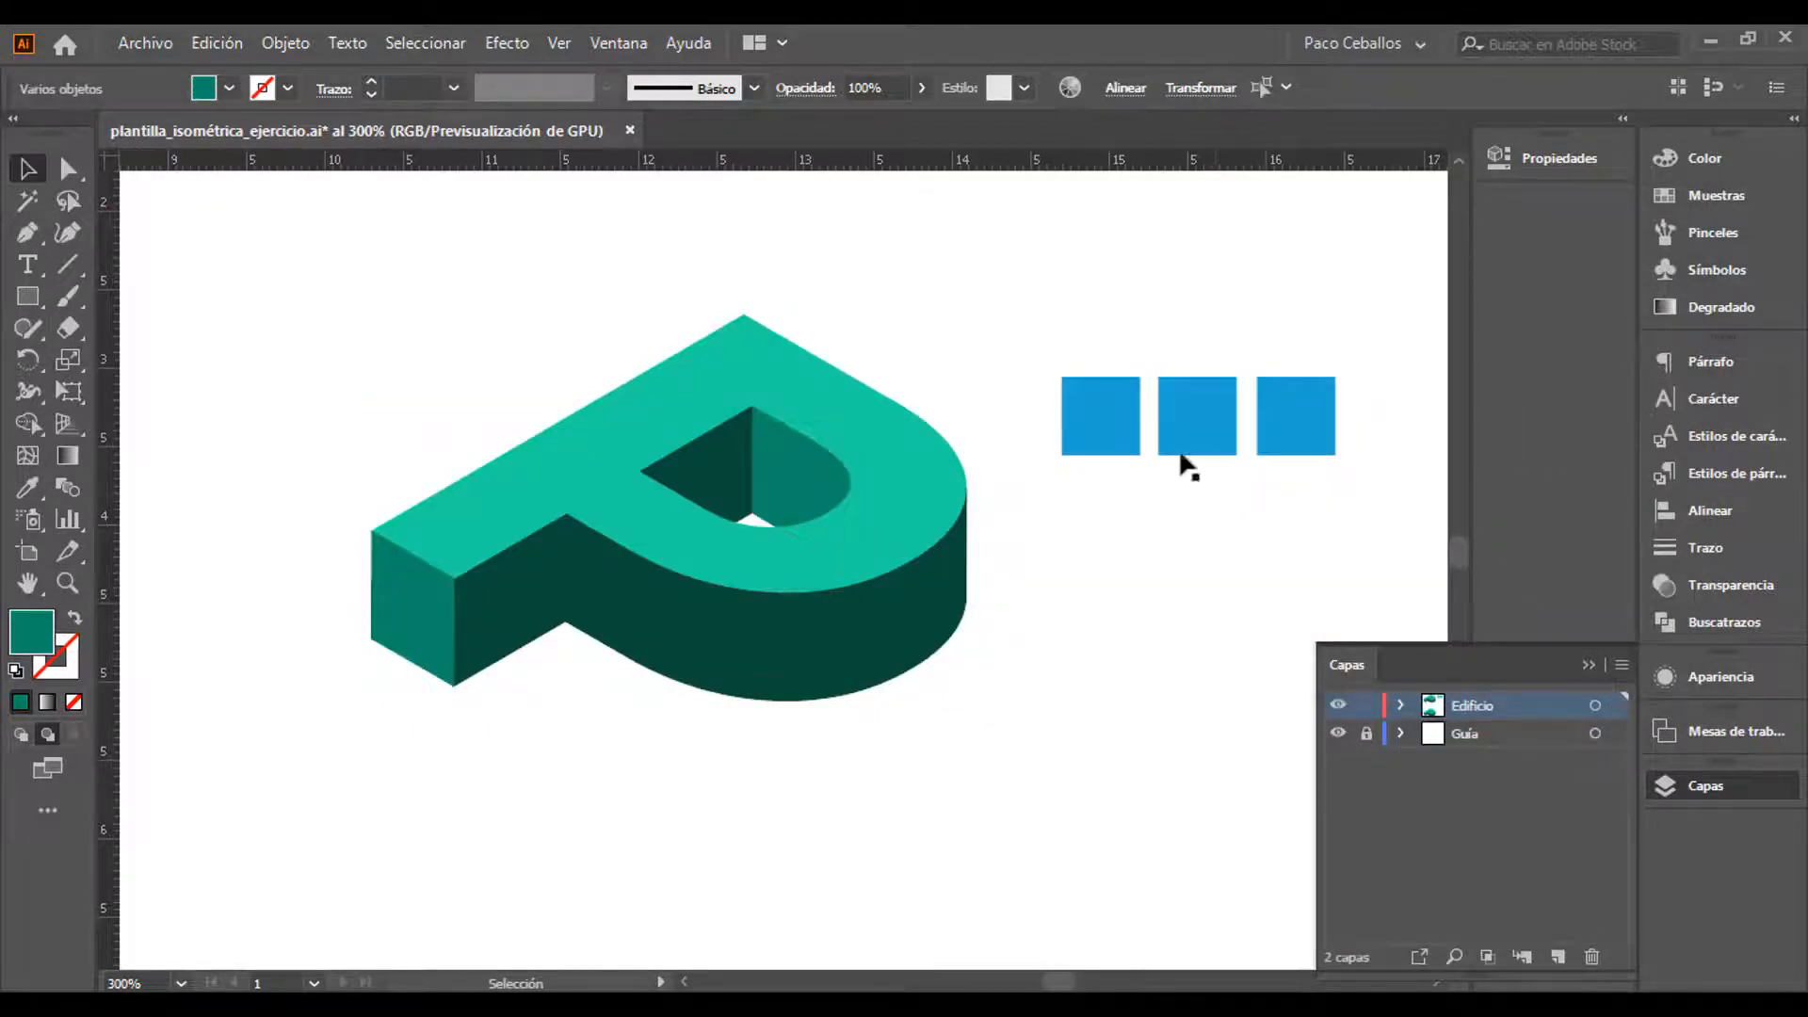
Fill the upper P's top face with the blue sampled from the first palette square
{"action": "left_click", "coordinate": [1093, 453]}
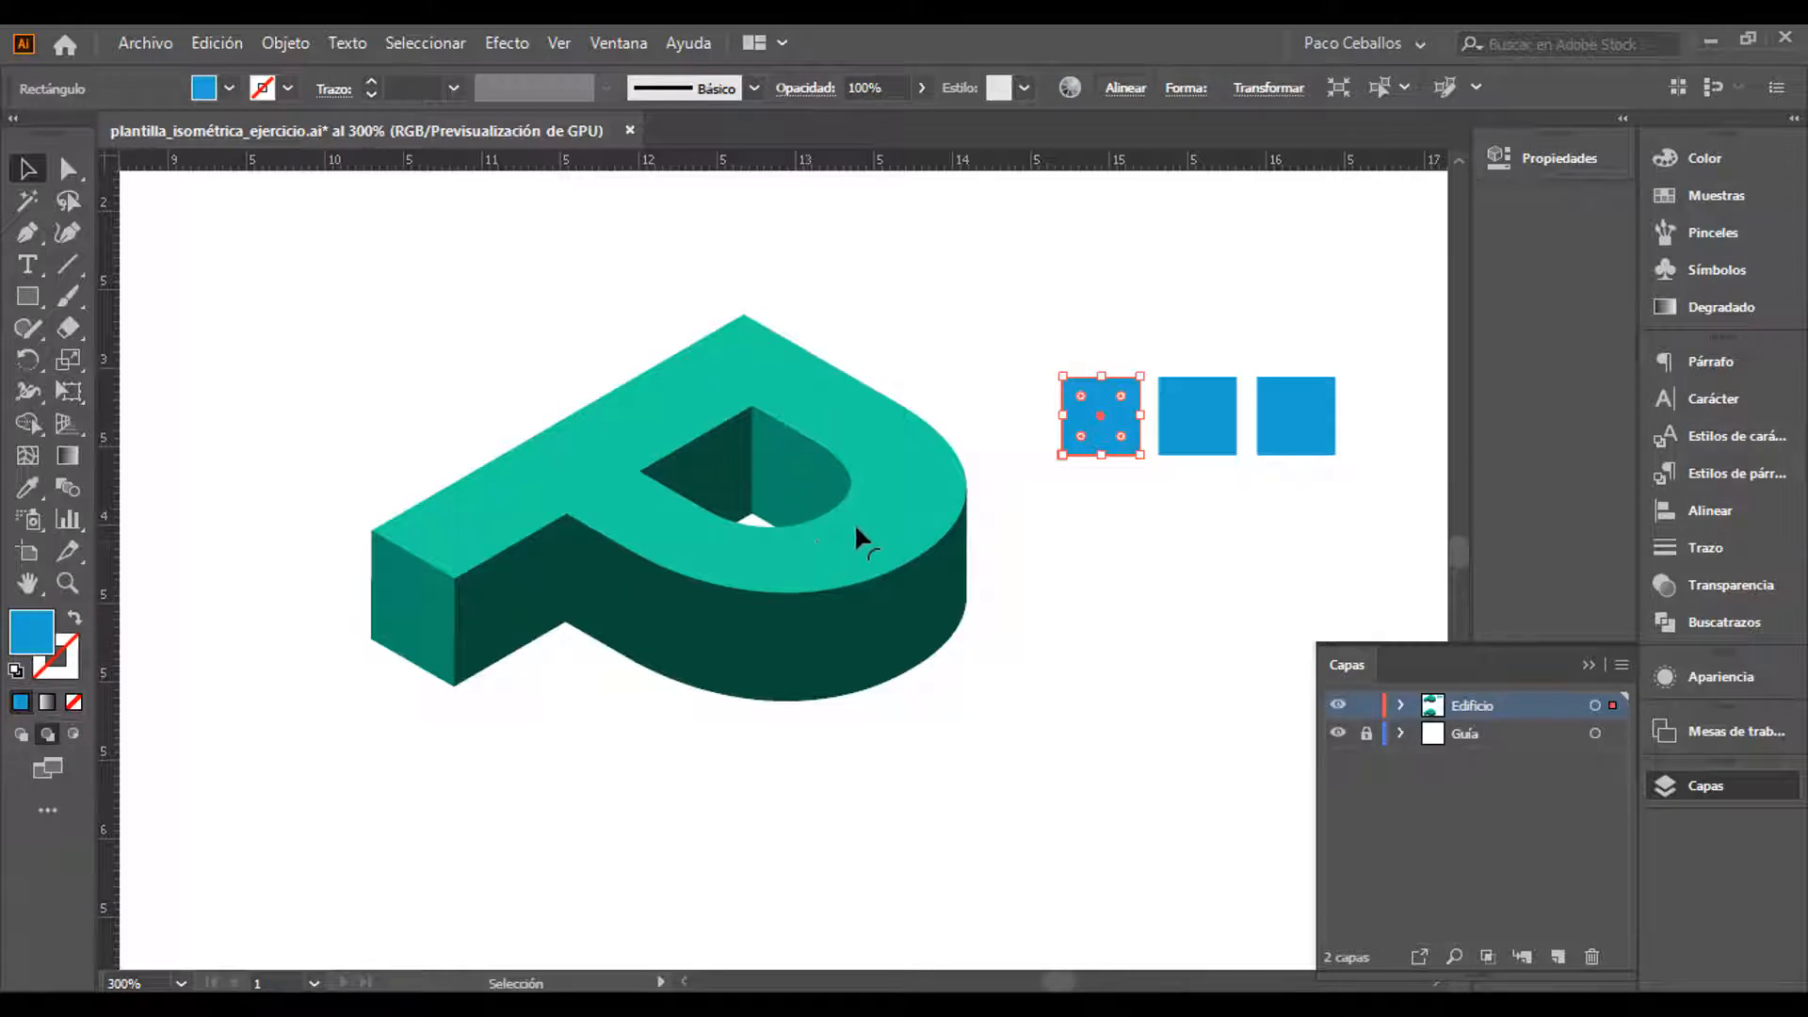
{"action": "key", "text": "a"}
{"action": "left_click", "coordinate": [909, 499]}
{"action": "key", "text": "i"}
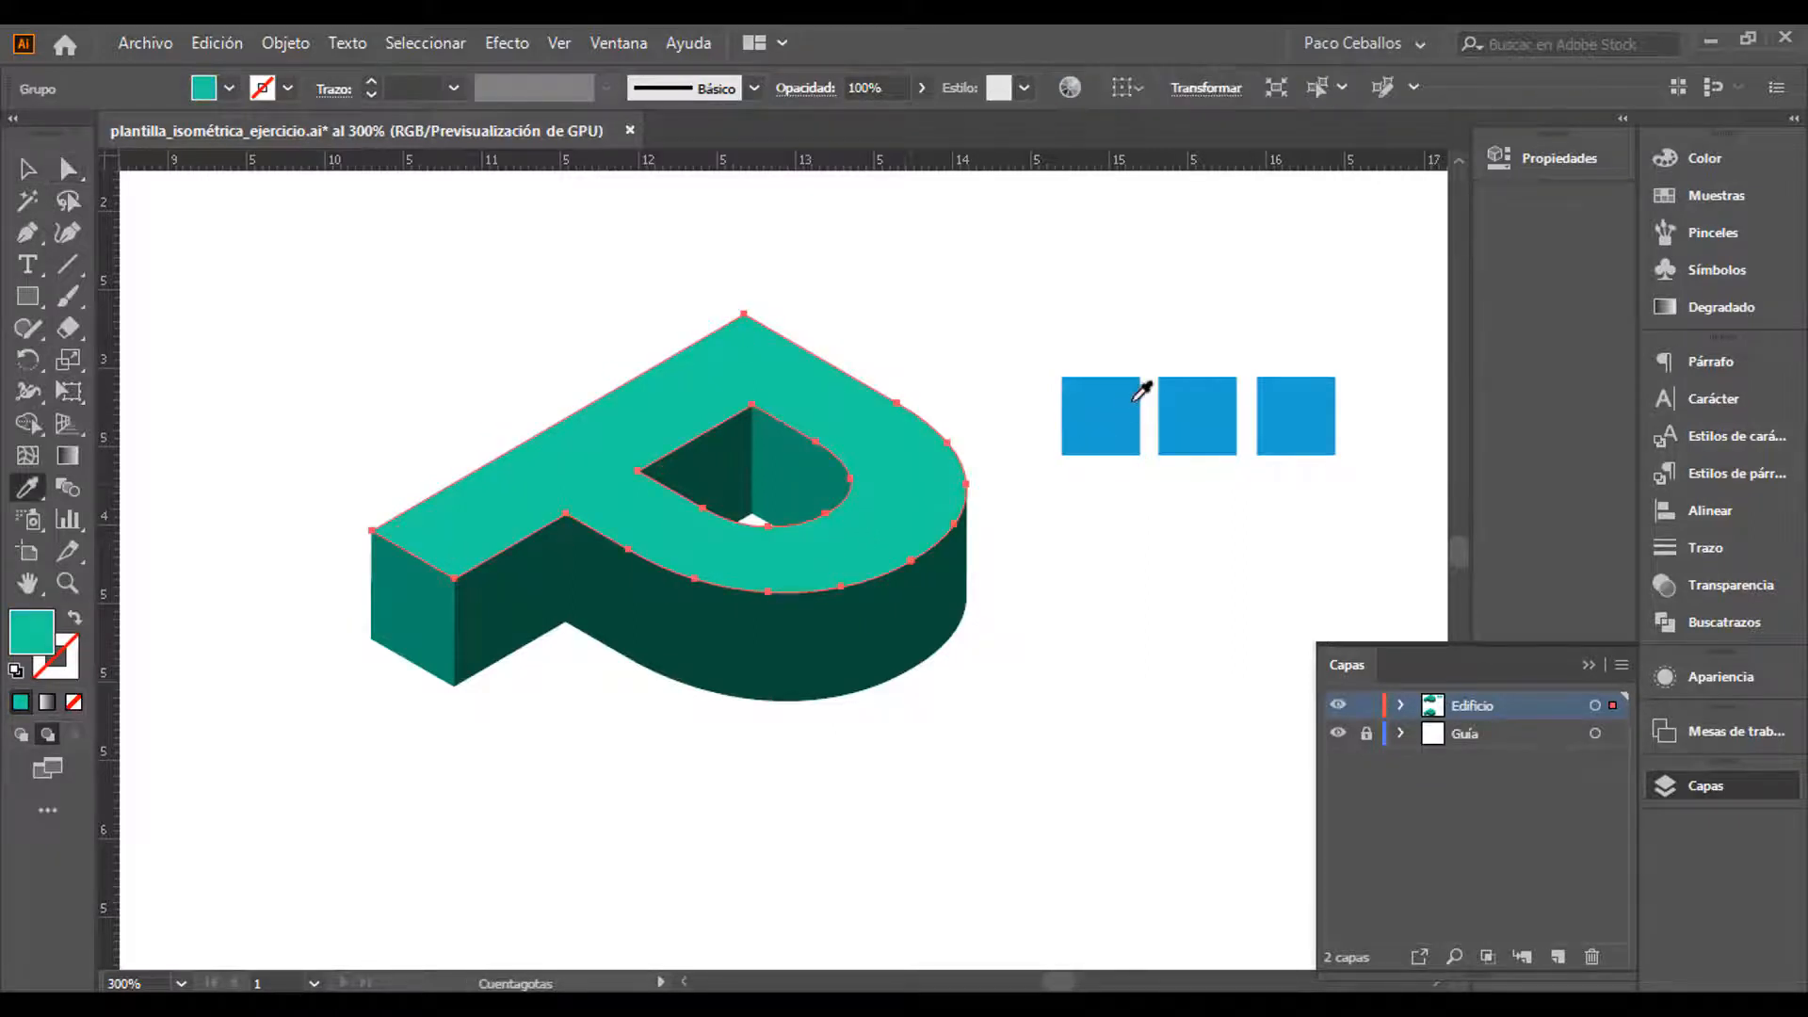
{"action": "left_click", "coordinate": [1141, 391]}
{"action": "key", "text": "v"}
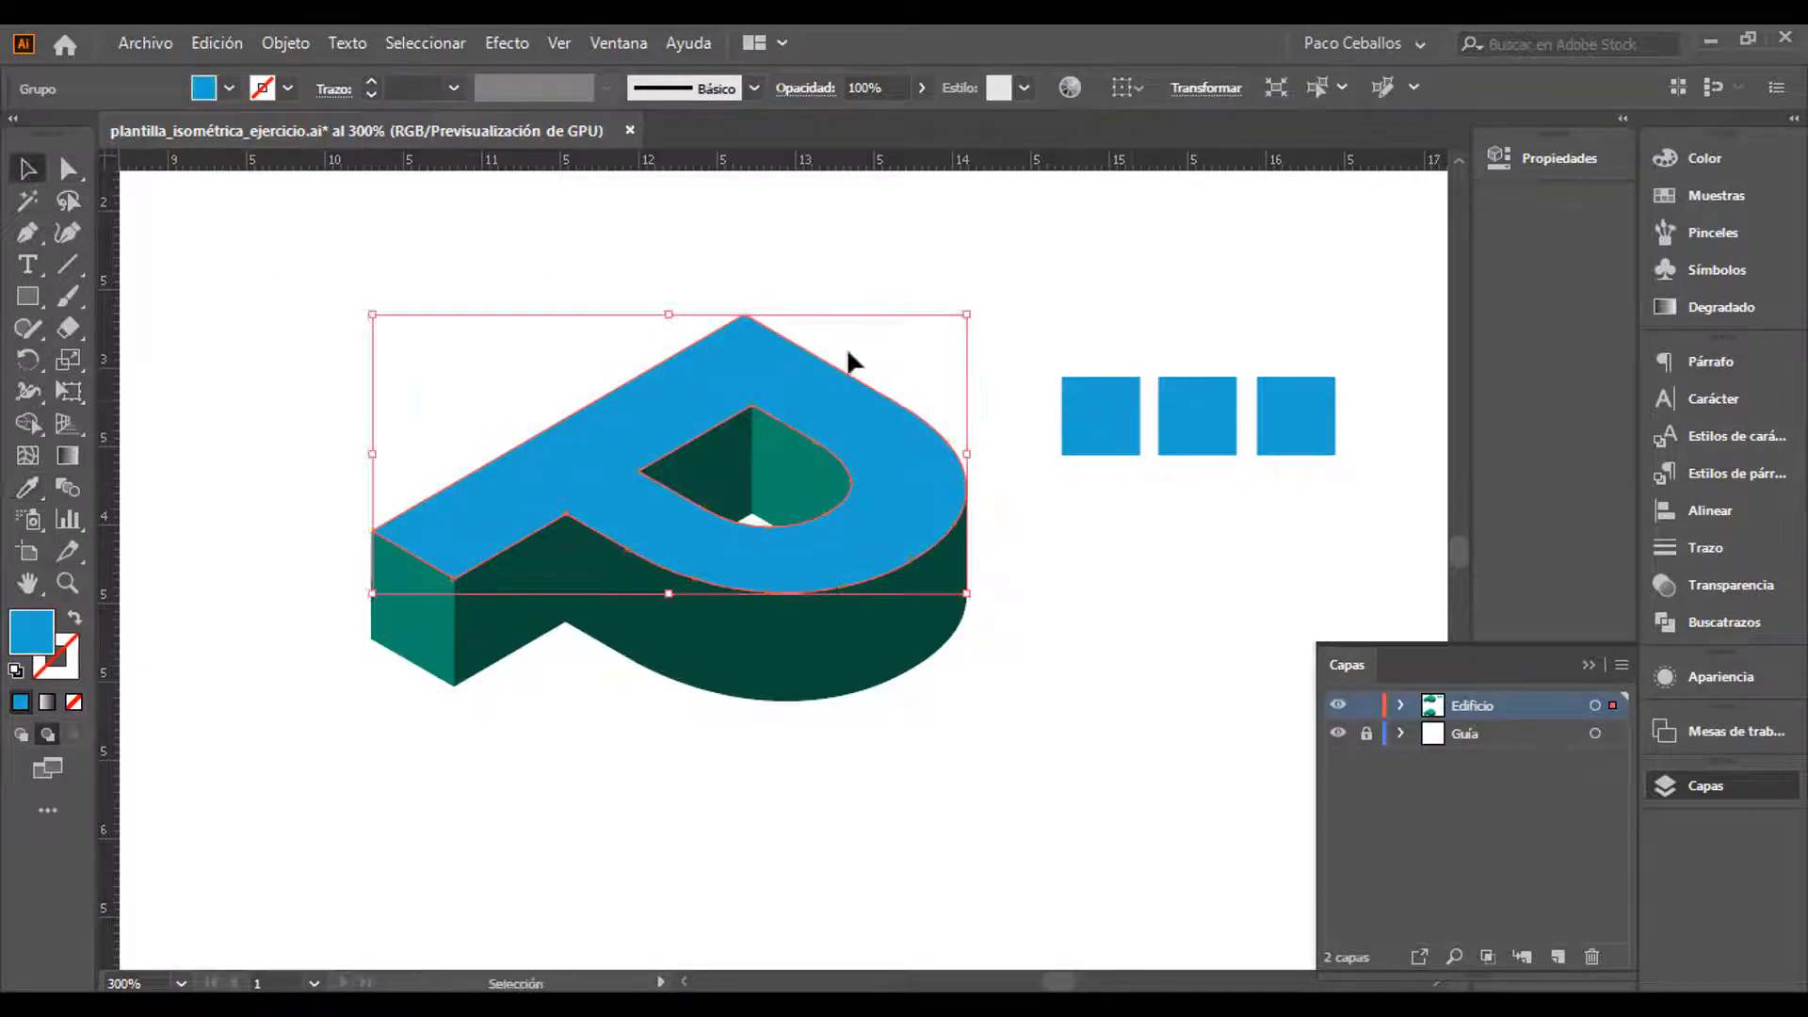
Darken the middle palette square's fill to blue 147791
{"action": "left_click", "coordinate": [1201, 442]}
{"action": "double_click", "coordinate": [31, 630]}
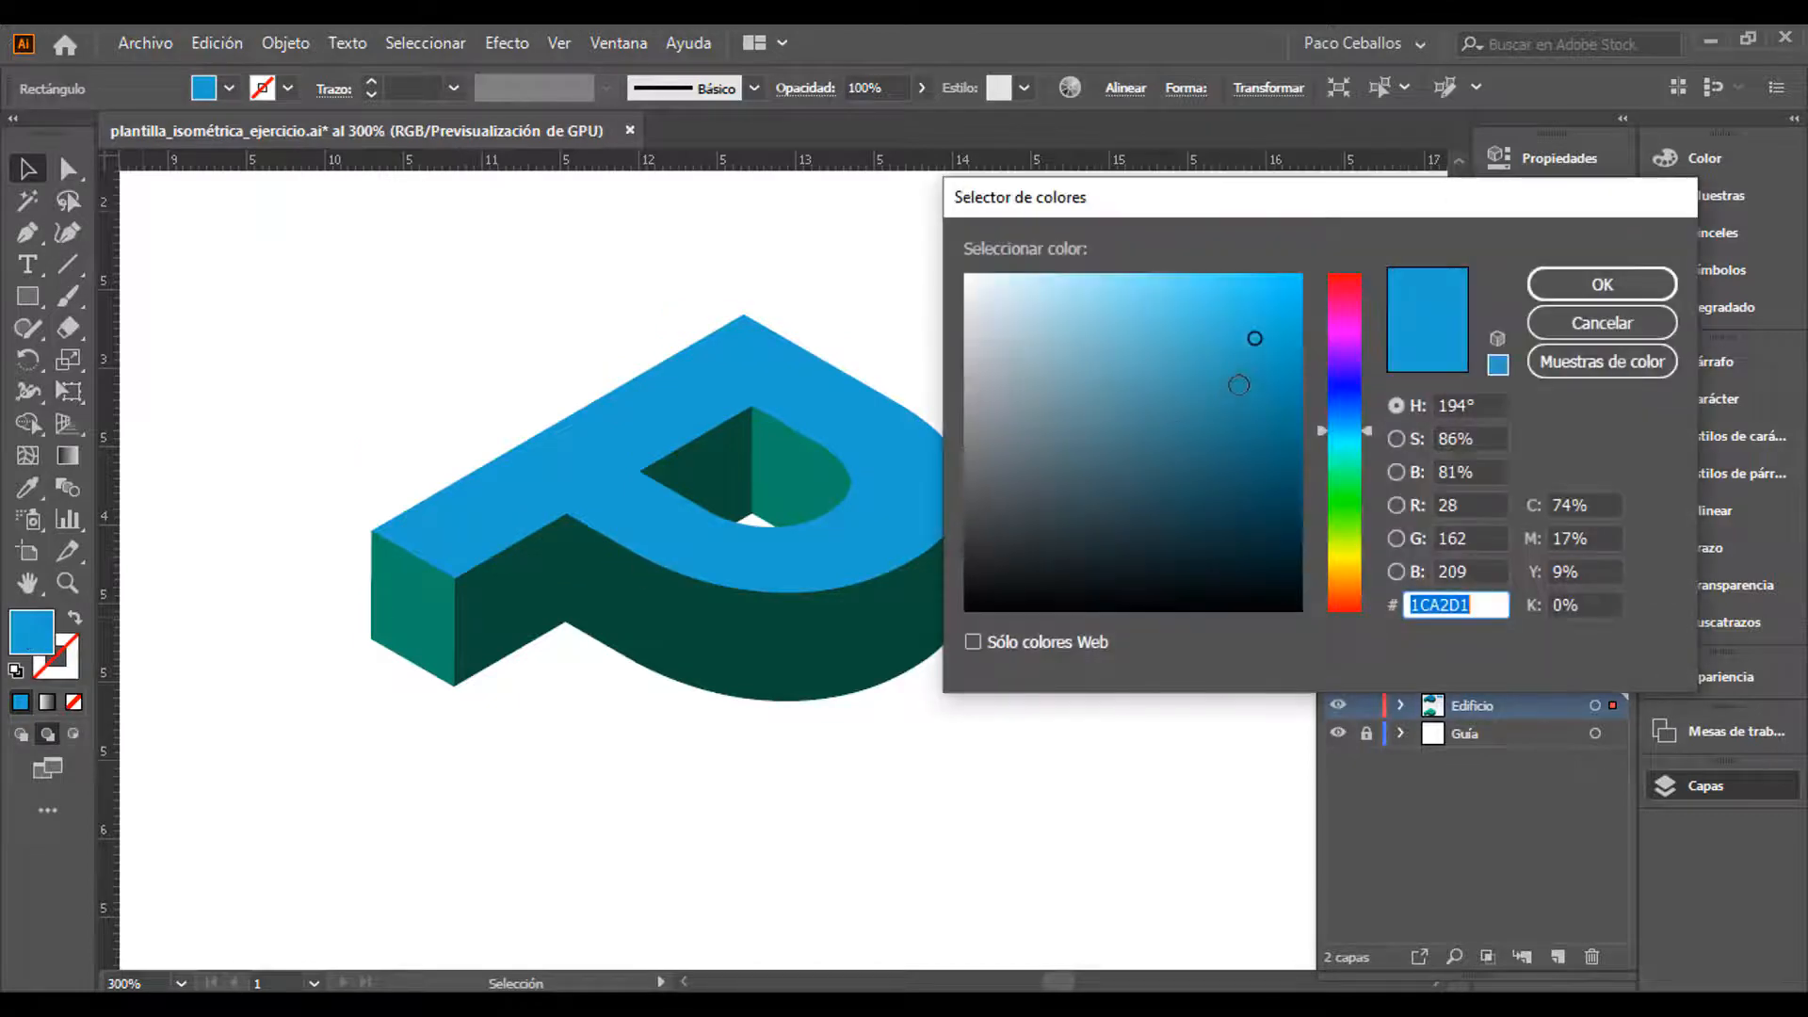
{"action": "key", "text": "ctrl+v"}
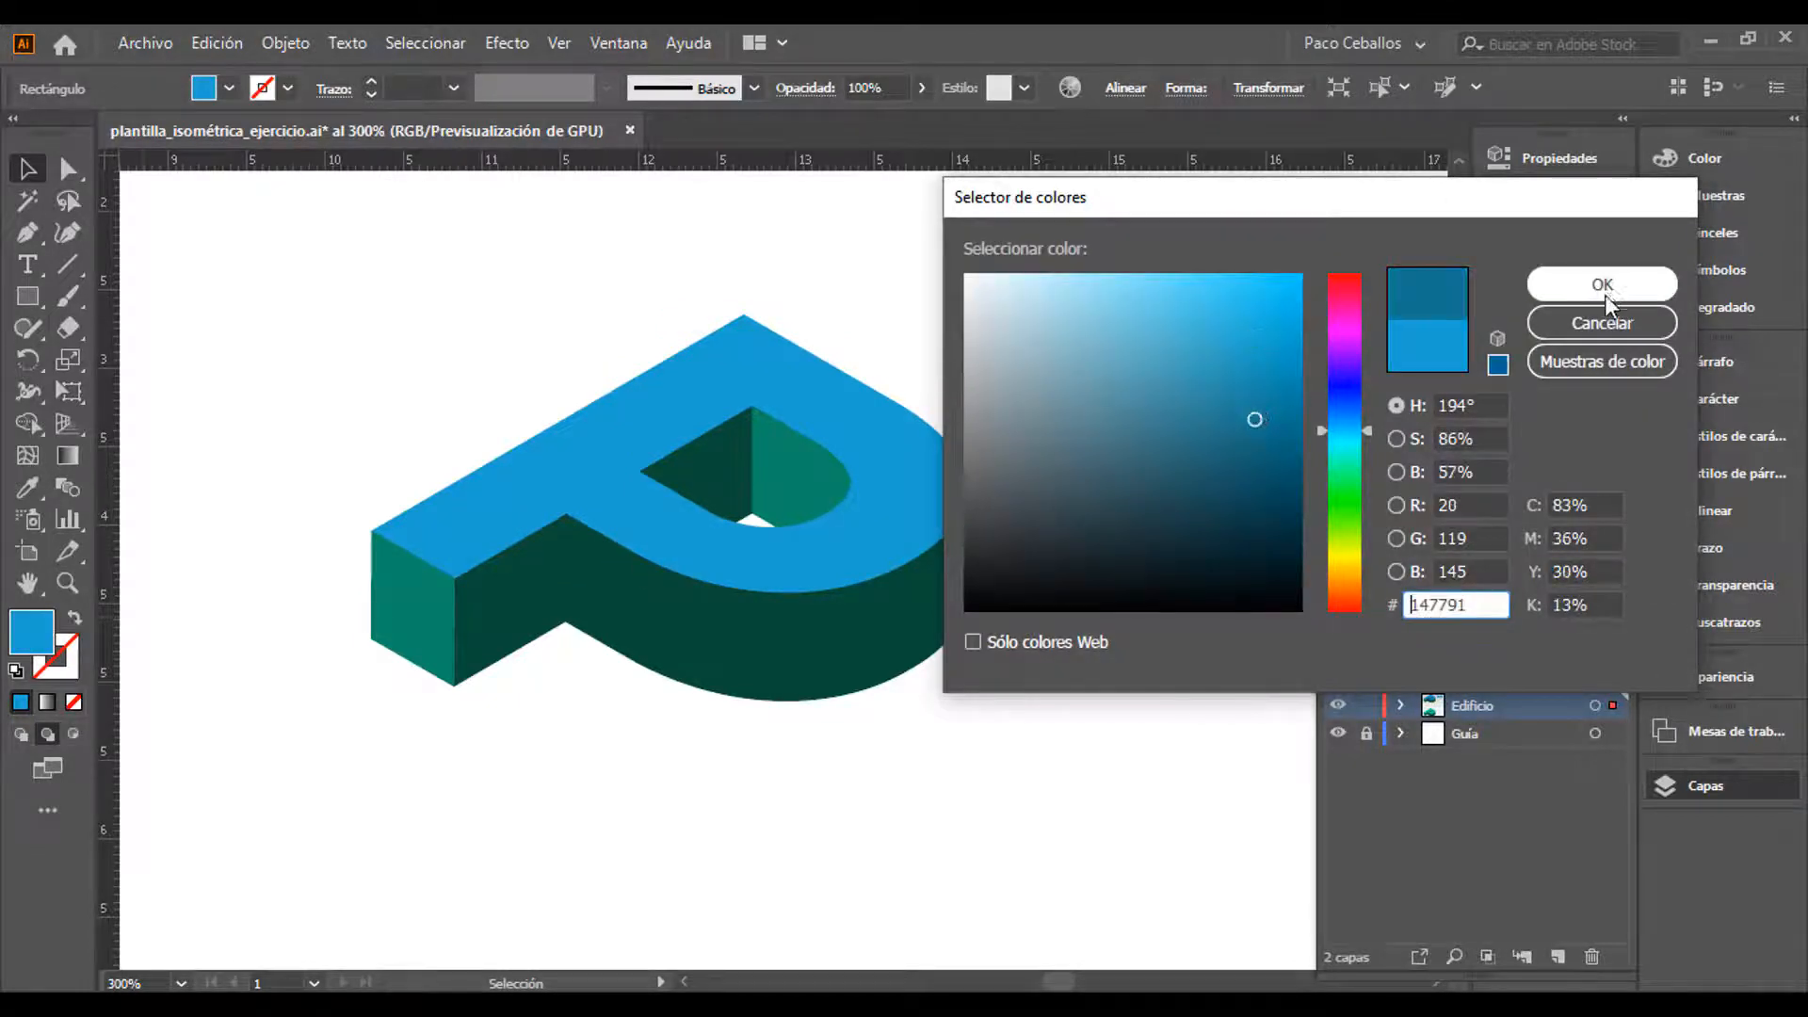
{"action": "left_click", "coordinate": [1603, 284]}
Fill the third palette square with the middle square's blue and darken it to a deep navy
{"action": "left_click", "coordinate": [1305, 444]}
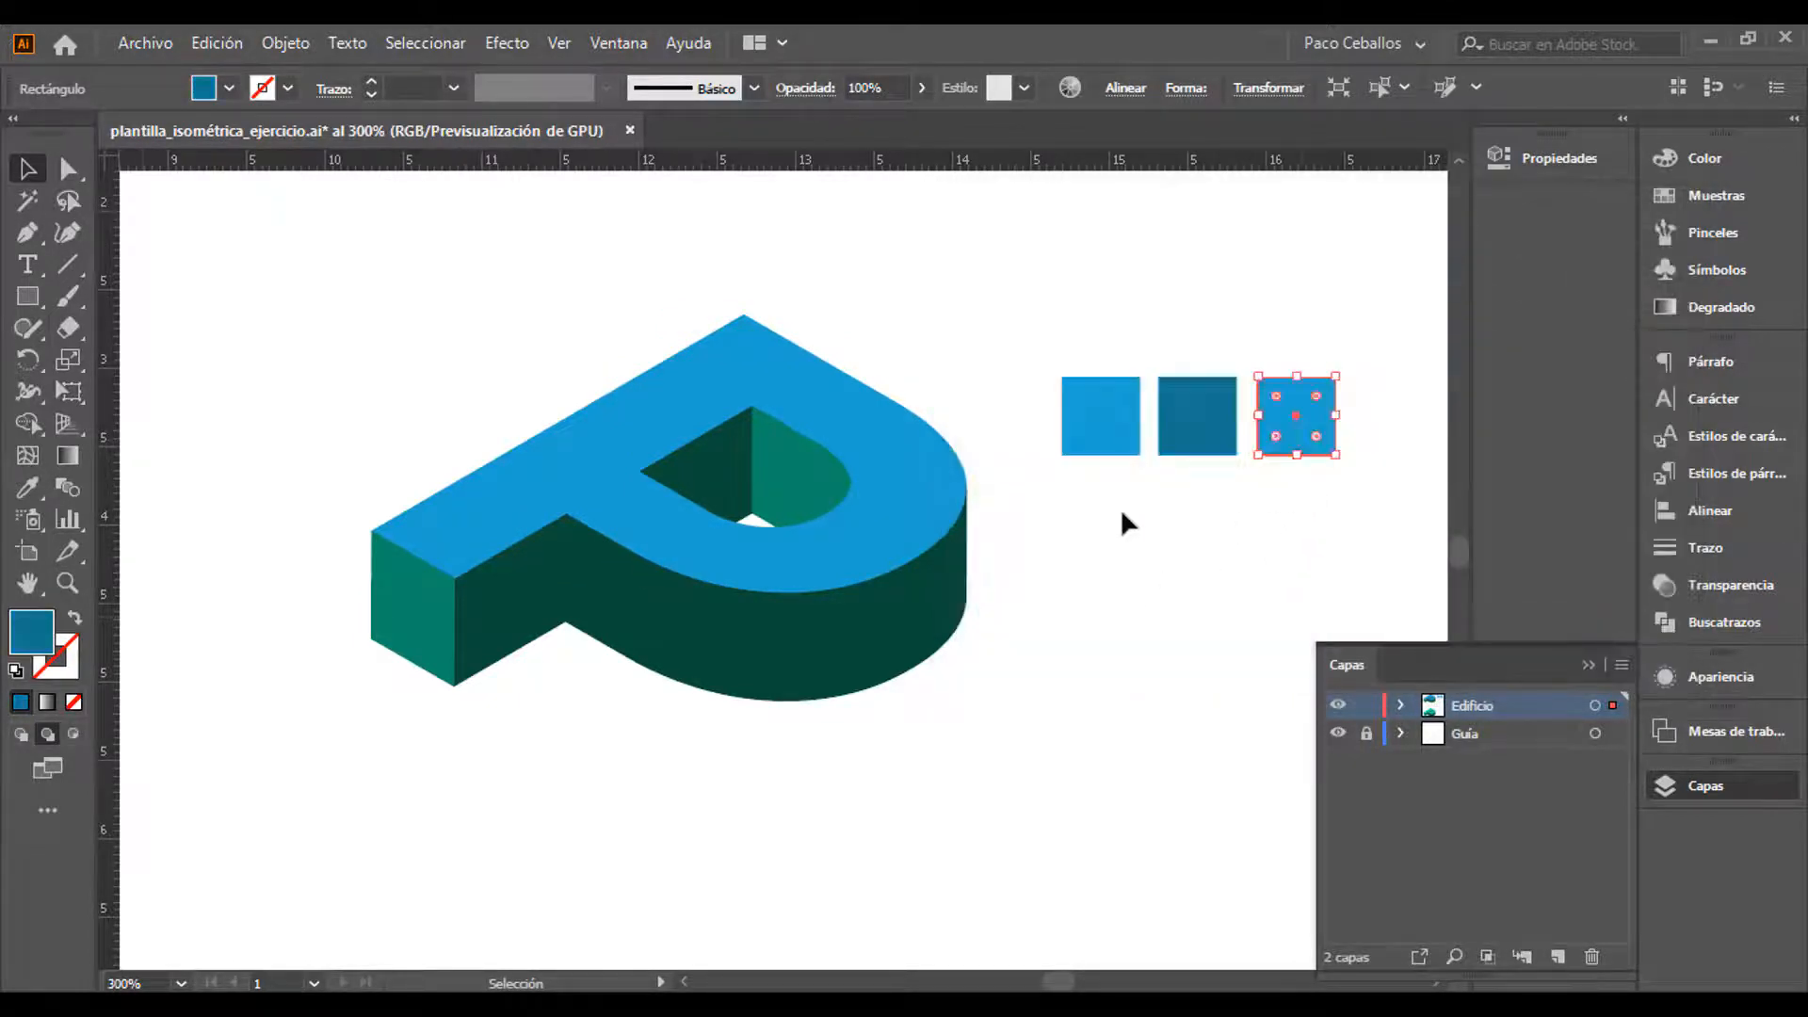
{"action": "double_click", "coordinate": [23, 640]}
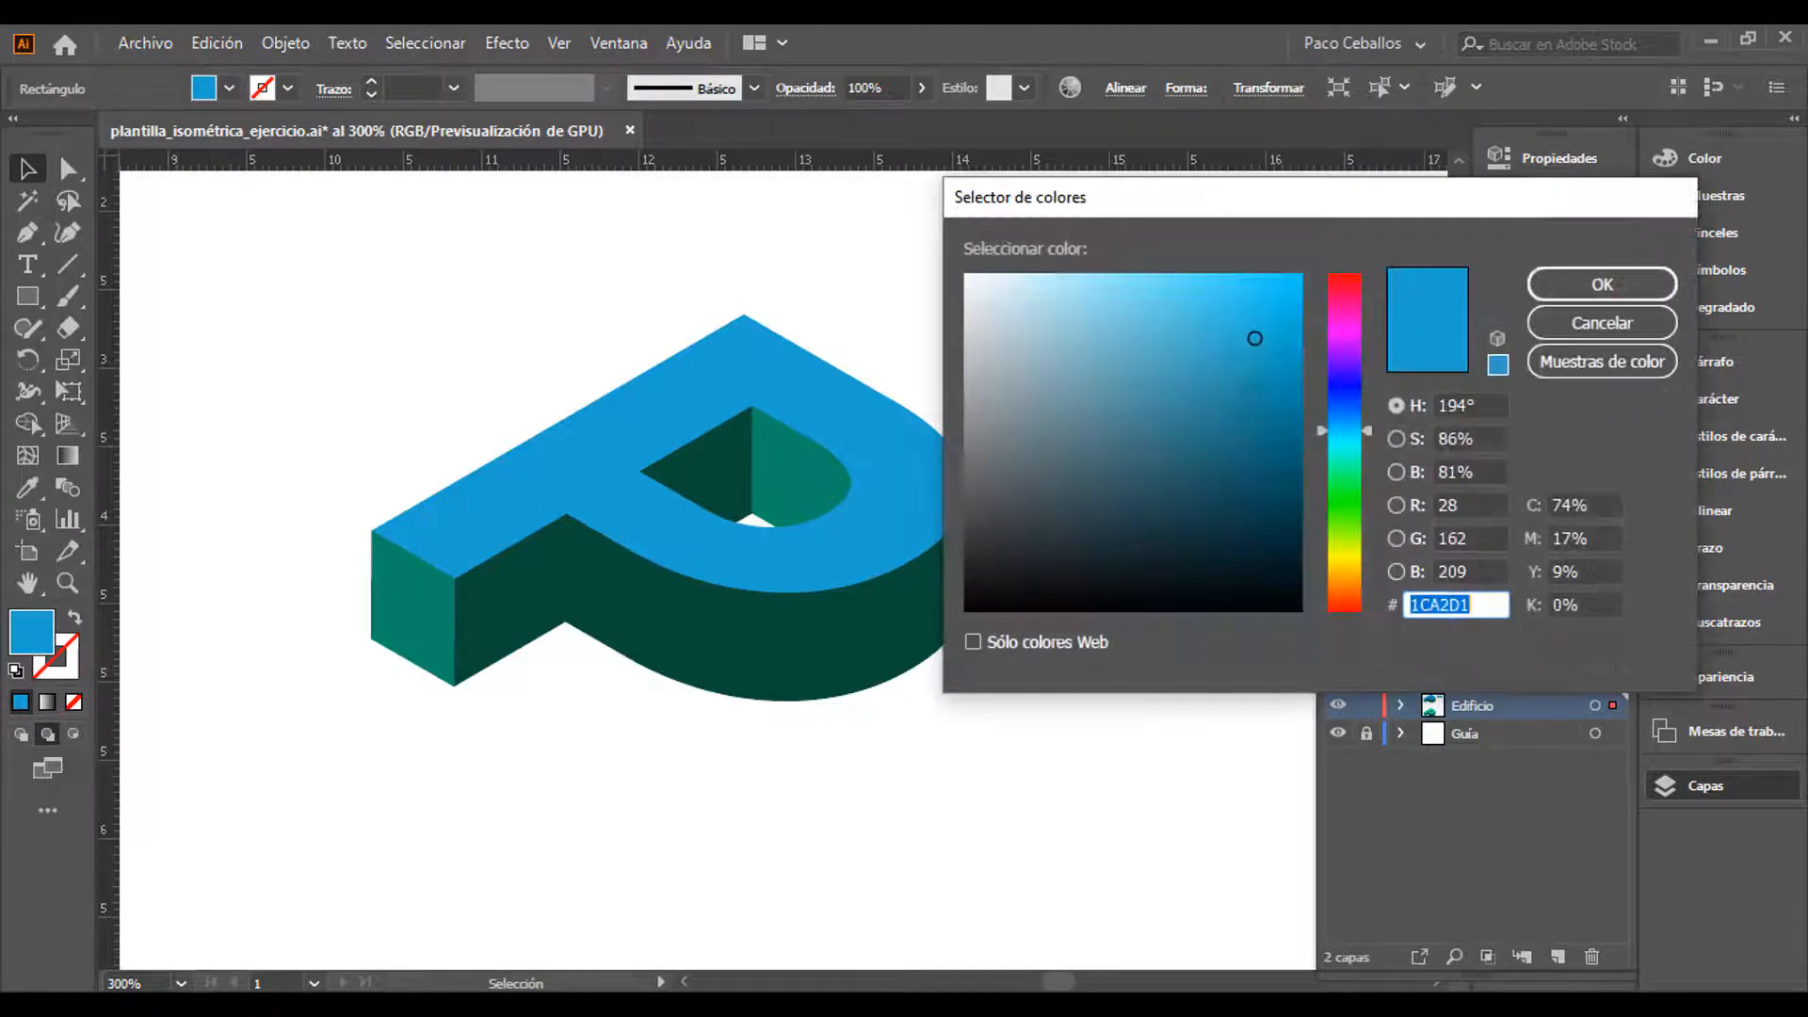
{"action": "key", "text": "Escape"}
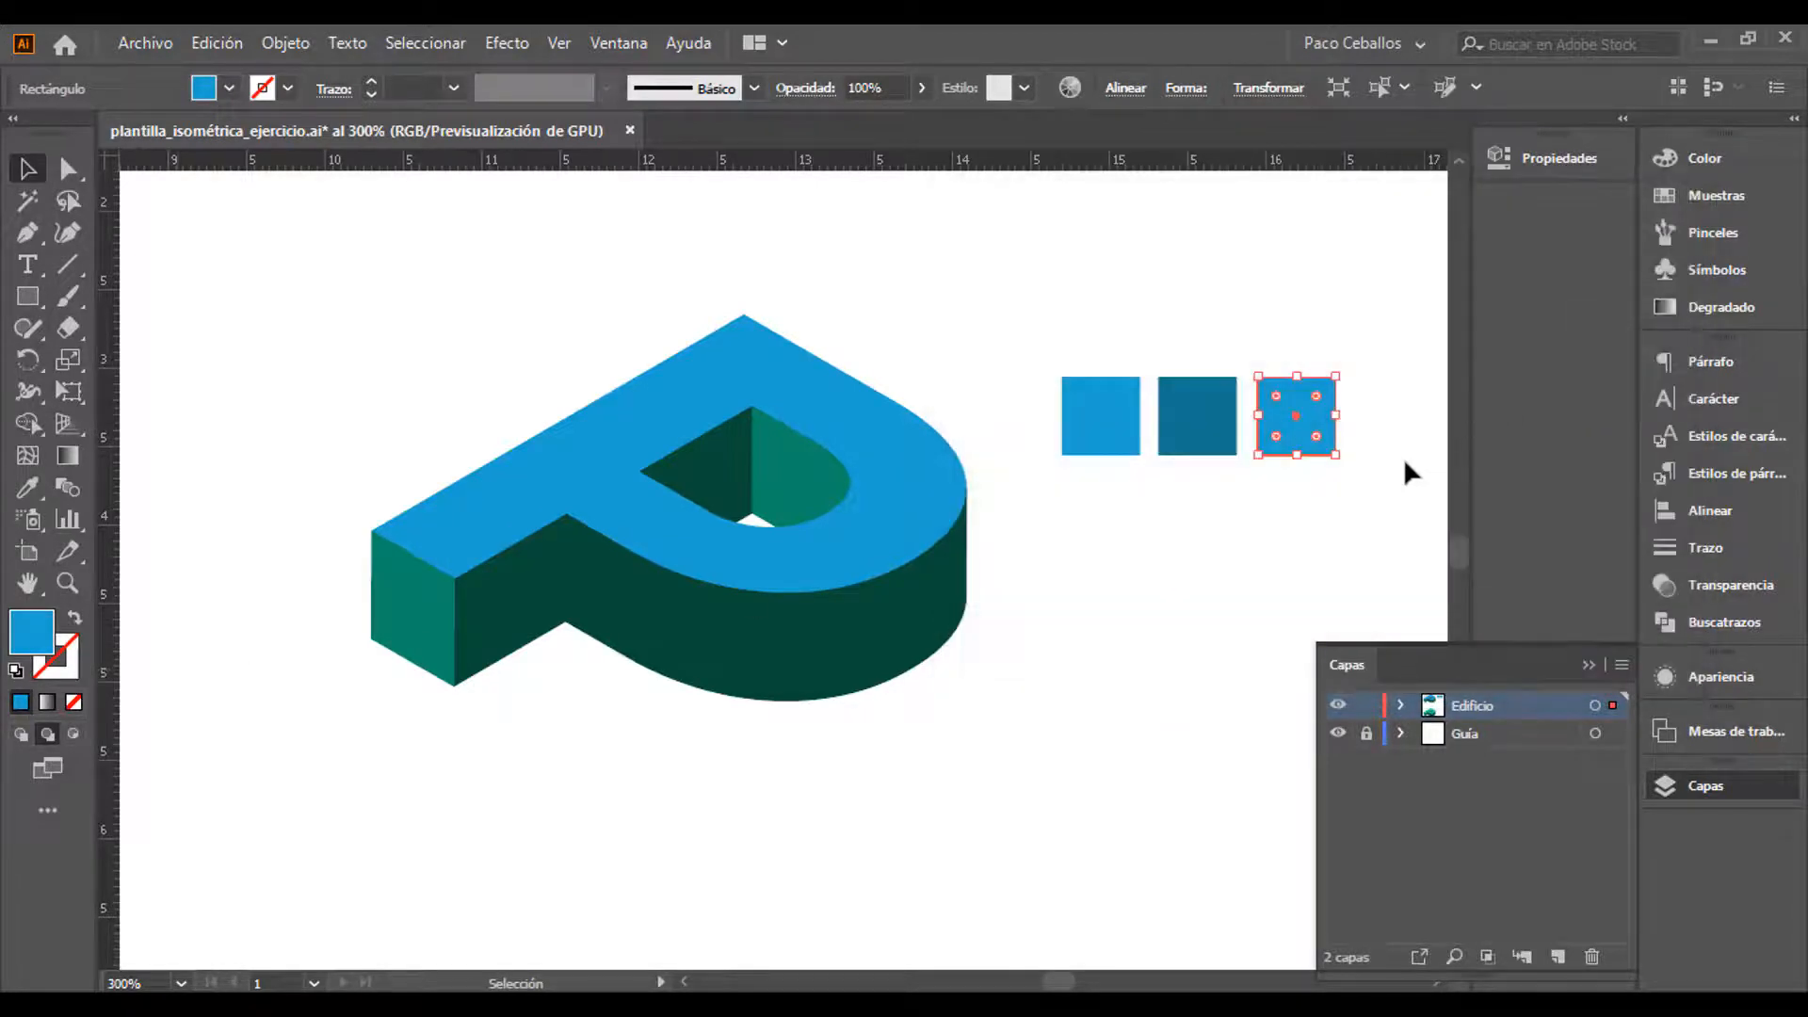
{"action": "key", "text": "i"}
{"action": "left_click", "coordinate": [1201, 418]}
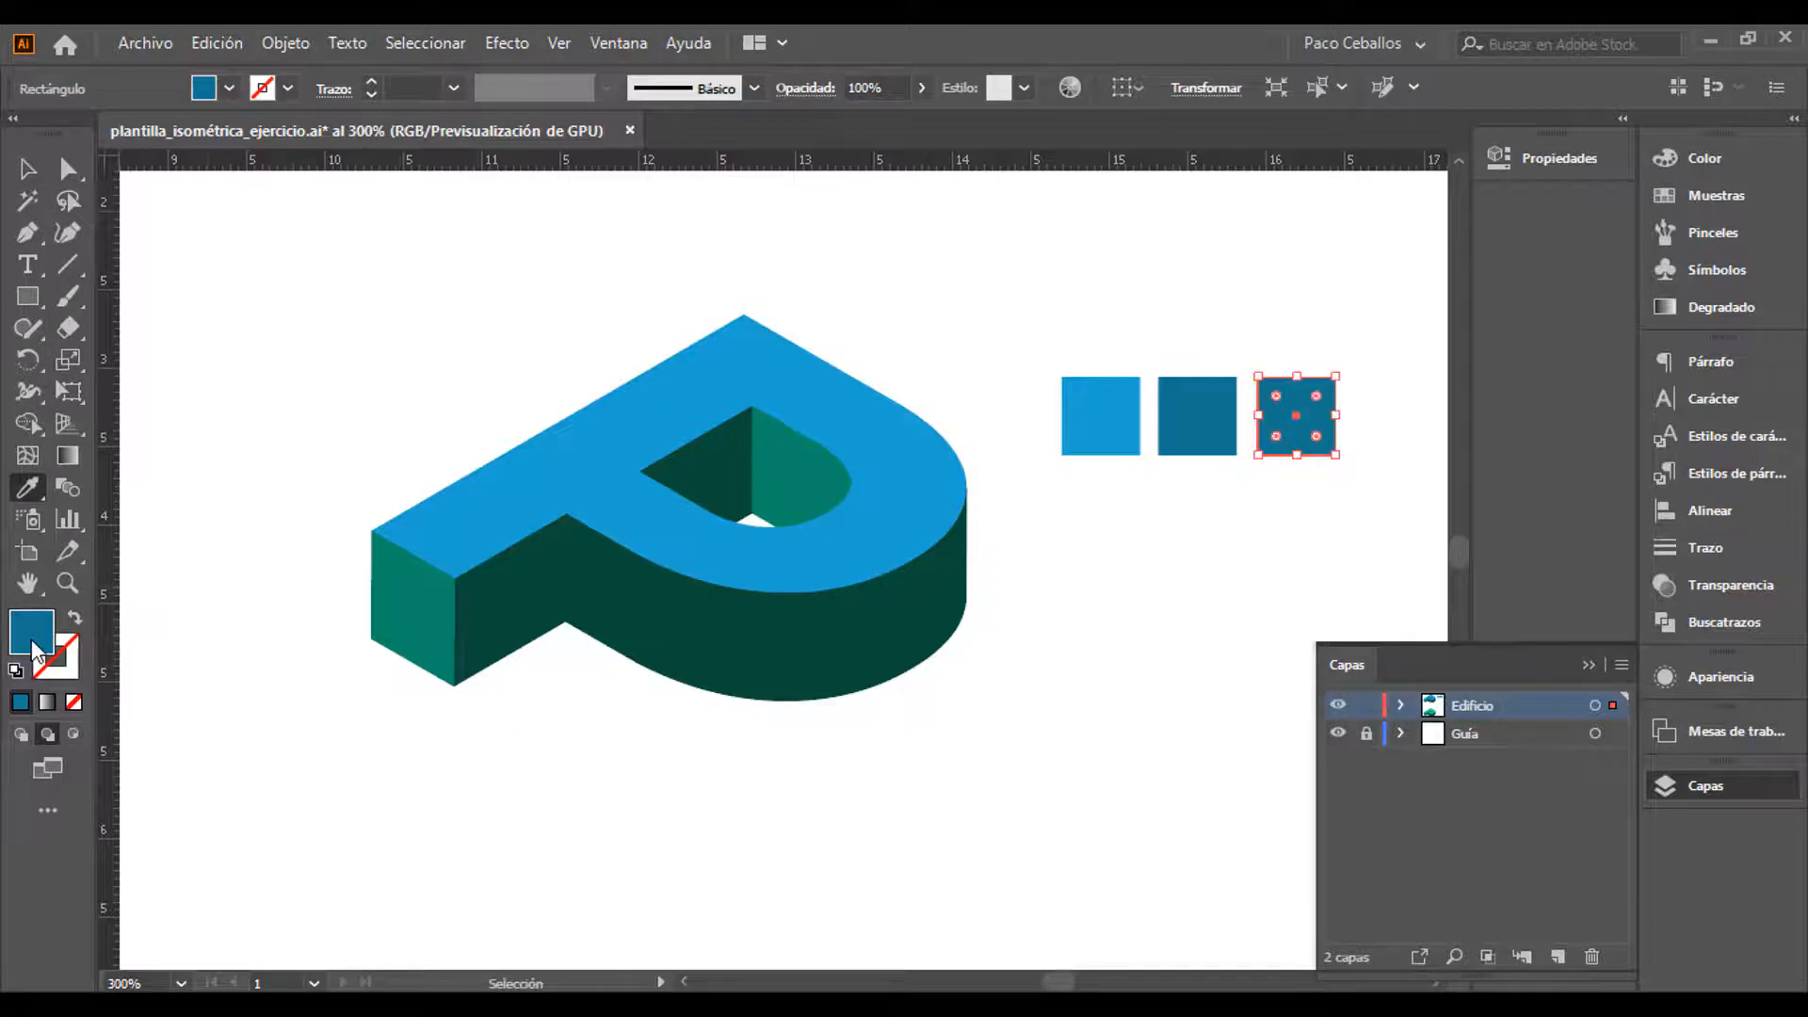
{"action": "double_click", "coordinate": [34, 646]}
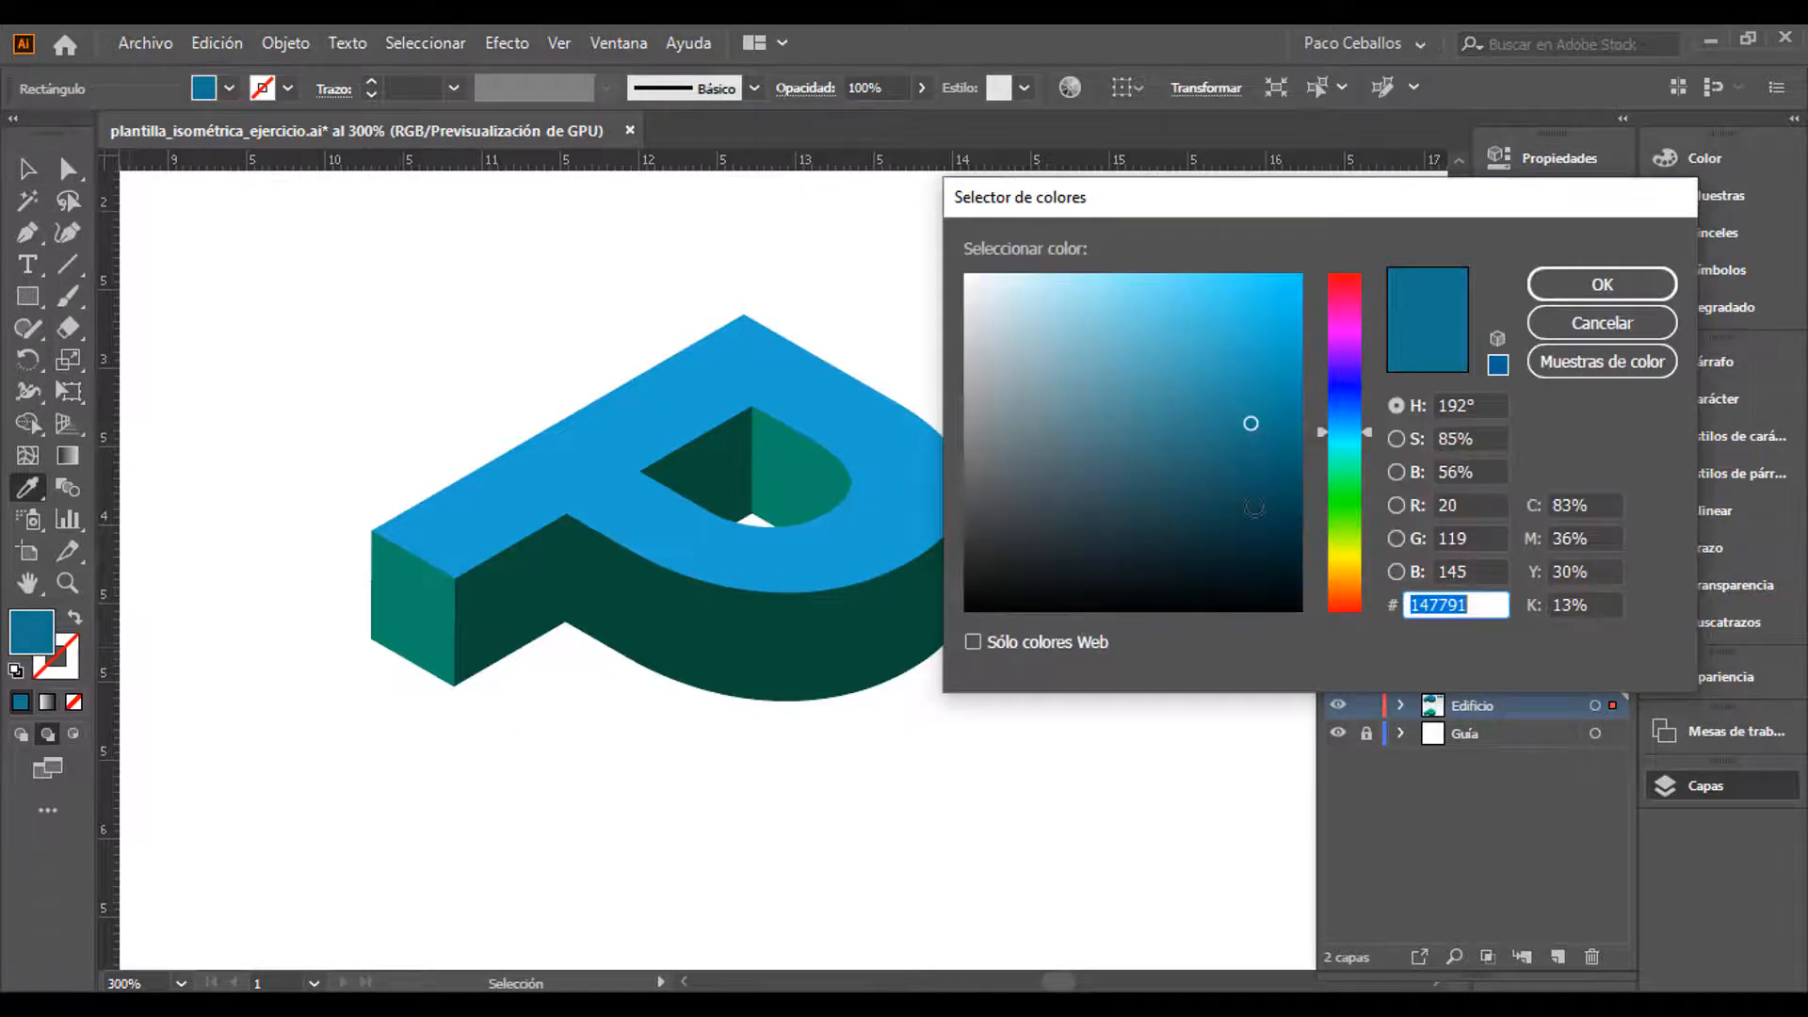
{"action": "left_click", "coordinate": [1253, 507]}
{"action": "left_click", "coordinate": [1623, 284]}
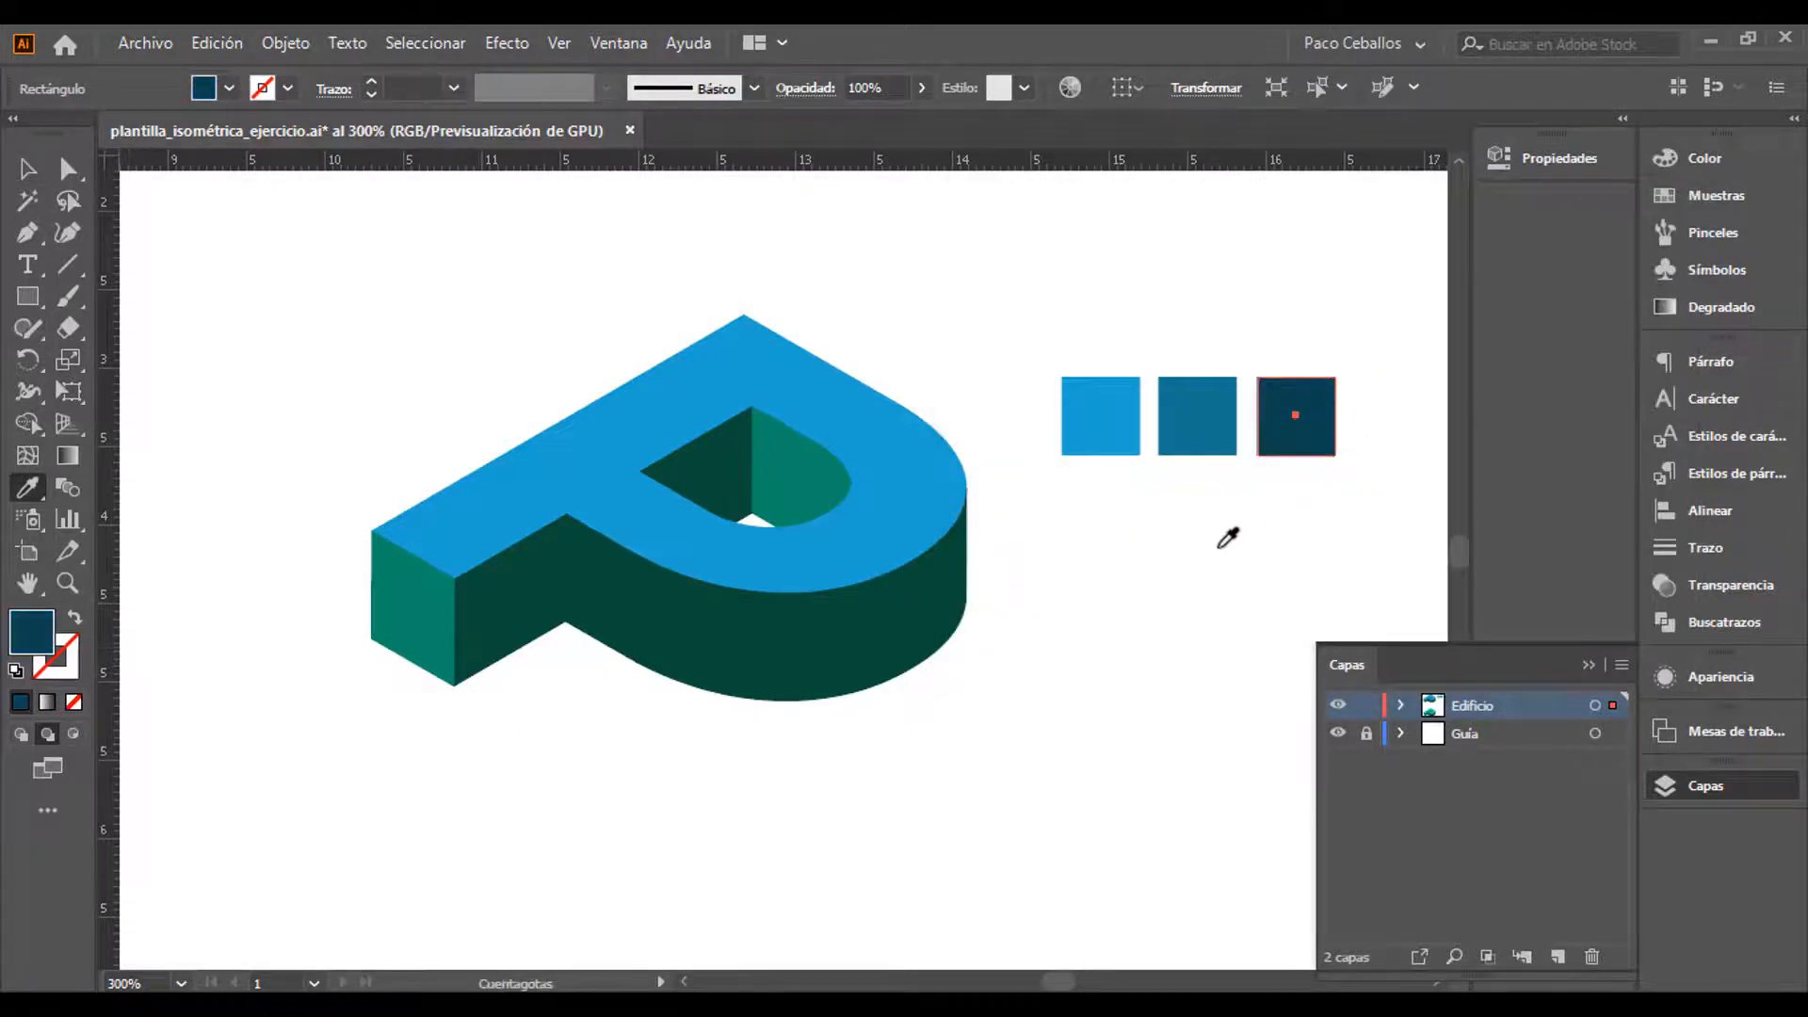
{"action": "key", "text": "v"}
{"action": "left_click", "coordinate": [1189, 562]}
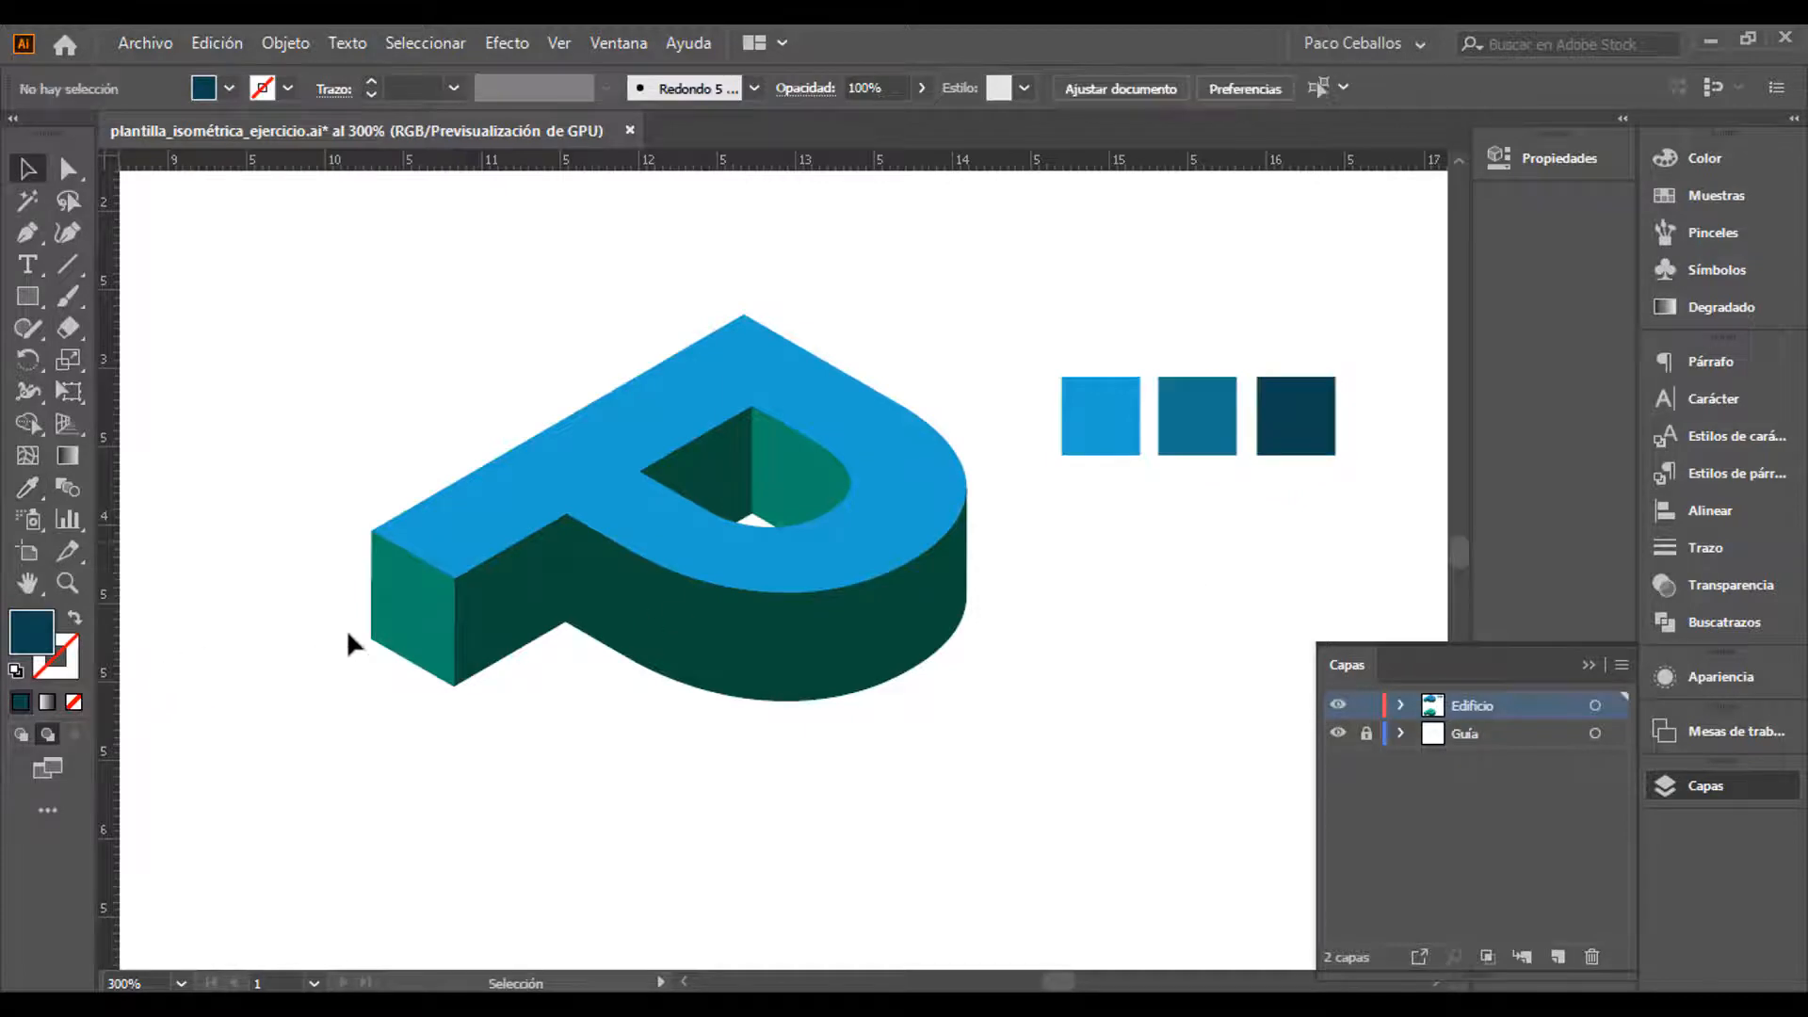
Fill the stem's end face and the hole's curved inner wall with the middle palette square's blue
{"action": "key", "text": "a"}
{"action": "left_click", "coordinate": [409, 624]}
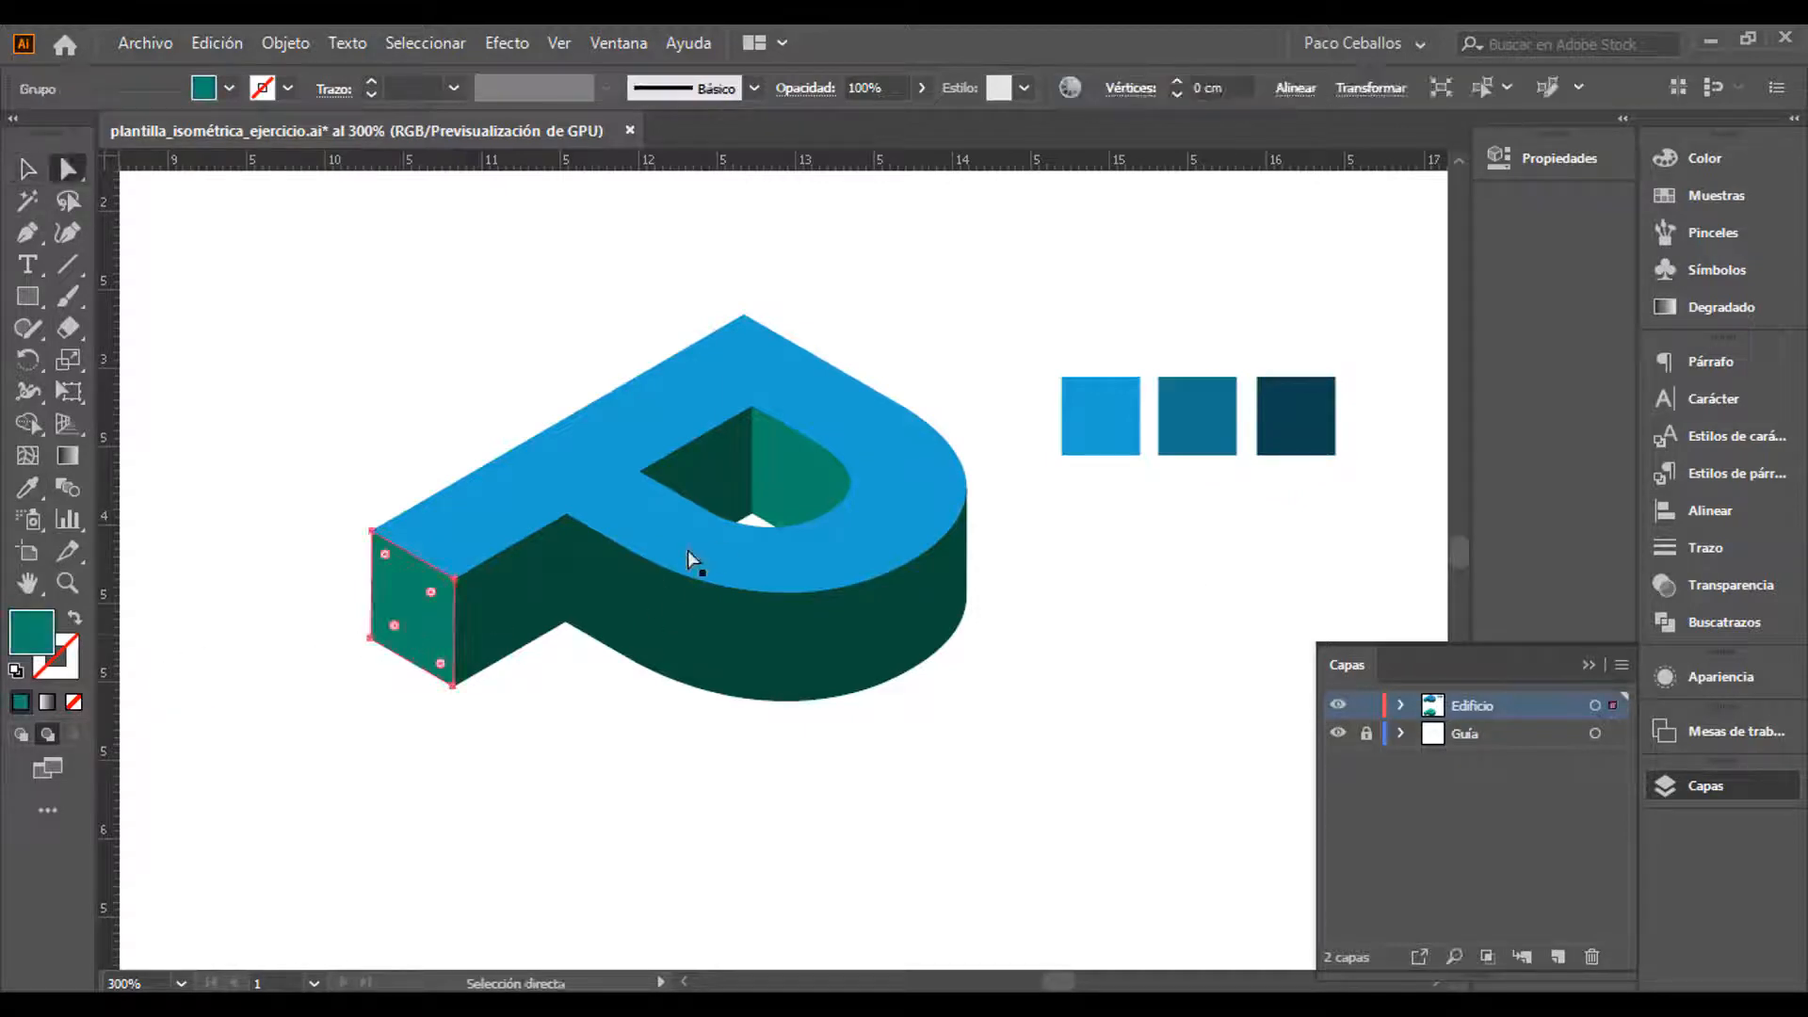
{"action": "left_click", "coordinate": [782, 483], "text": "shift"}
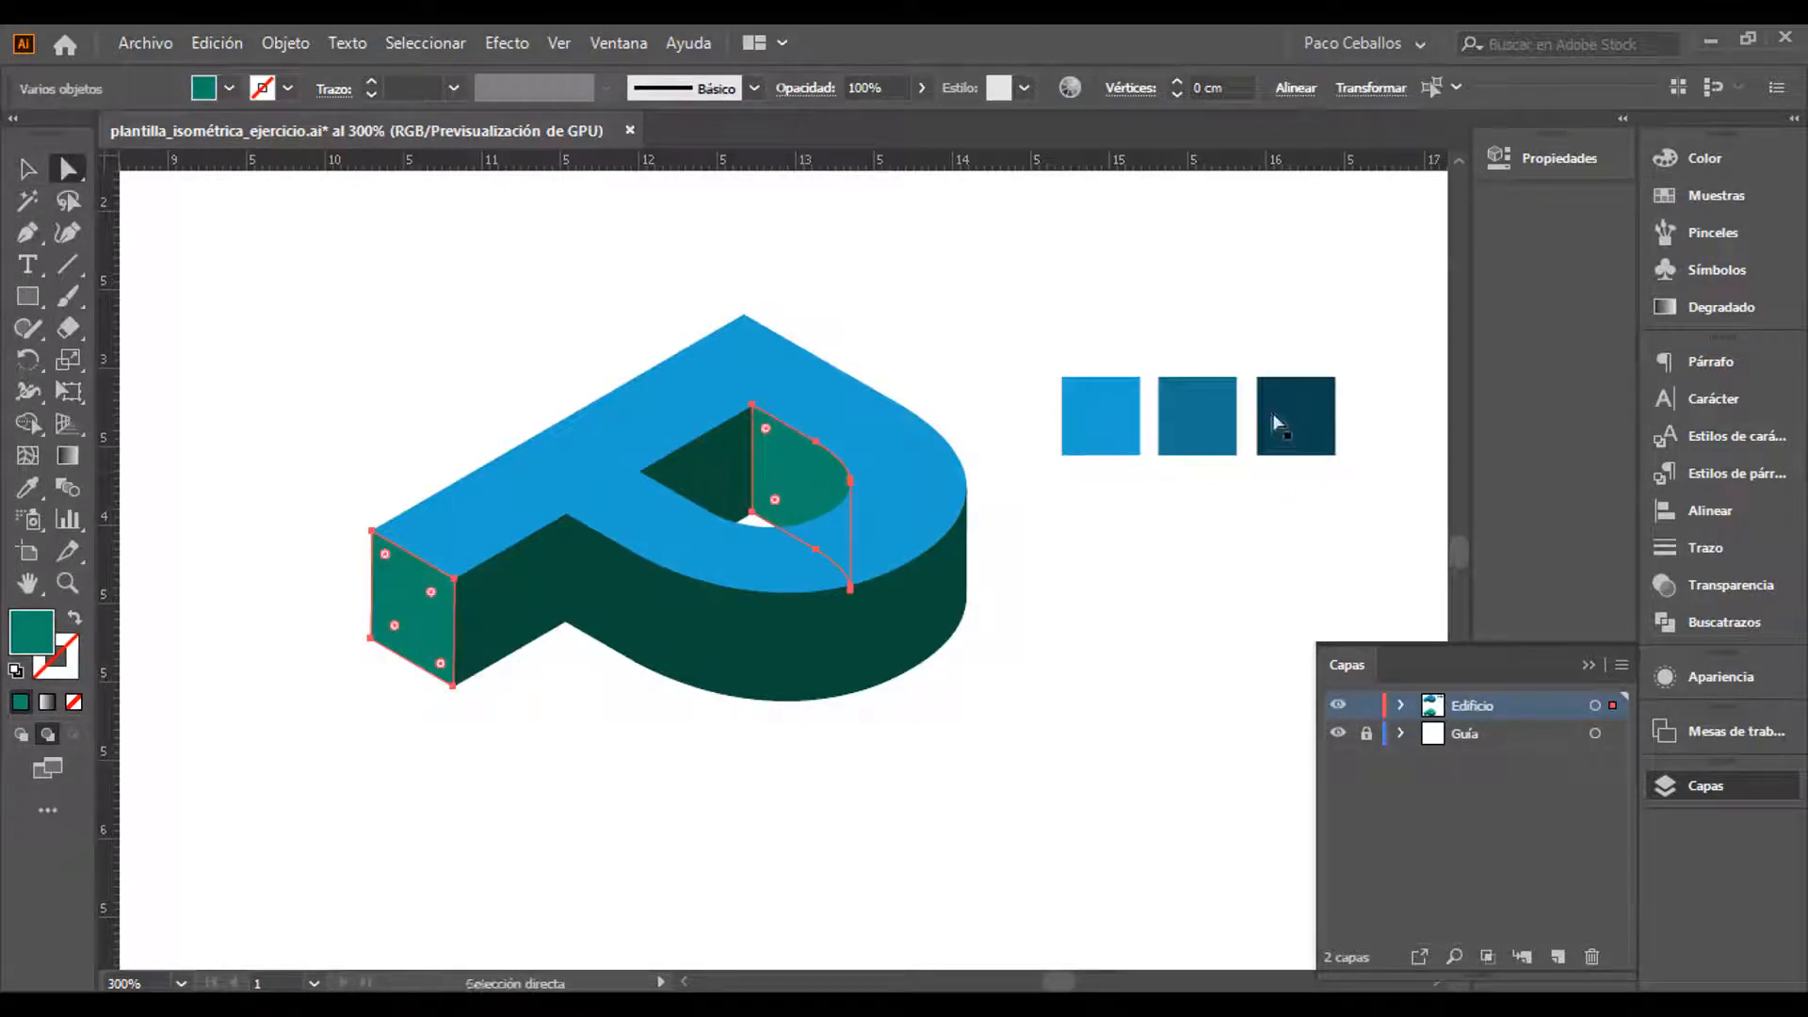
{"action": "key", "text": "i"}
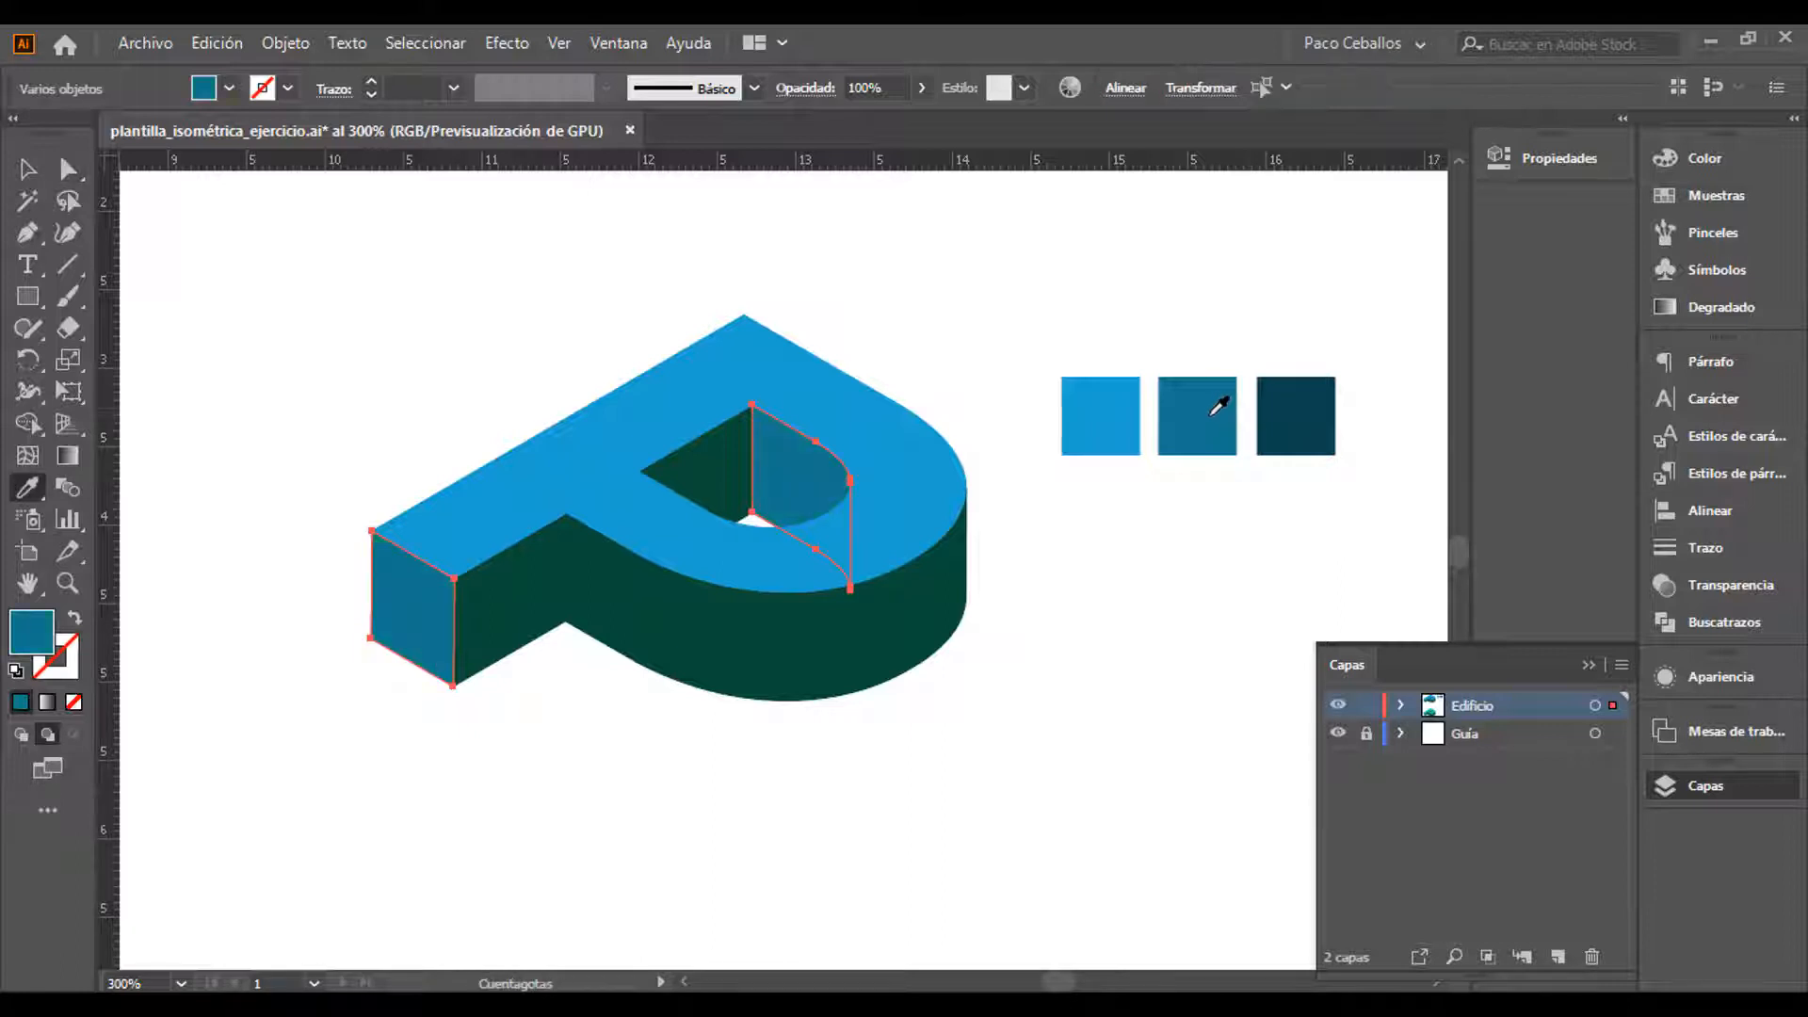
{"action": "left_click", "coordinate": [30, 167]}
{"action": "left_click", "coordinate": [358, 211]}
Fill the hole's flat inner wall, the stem's side face and the curved outer wall with the third palette square's navy
{"action": "key", "text": "a"}
{"action": "left_click", "coordinate": [708, 476]}
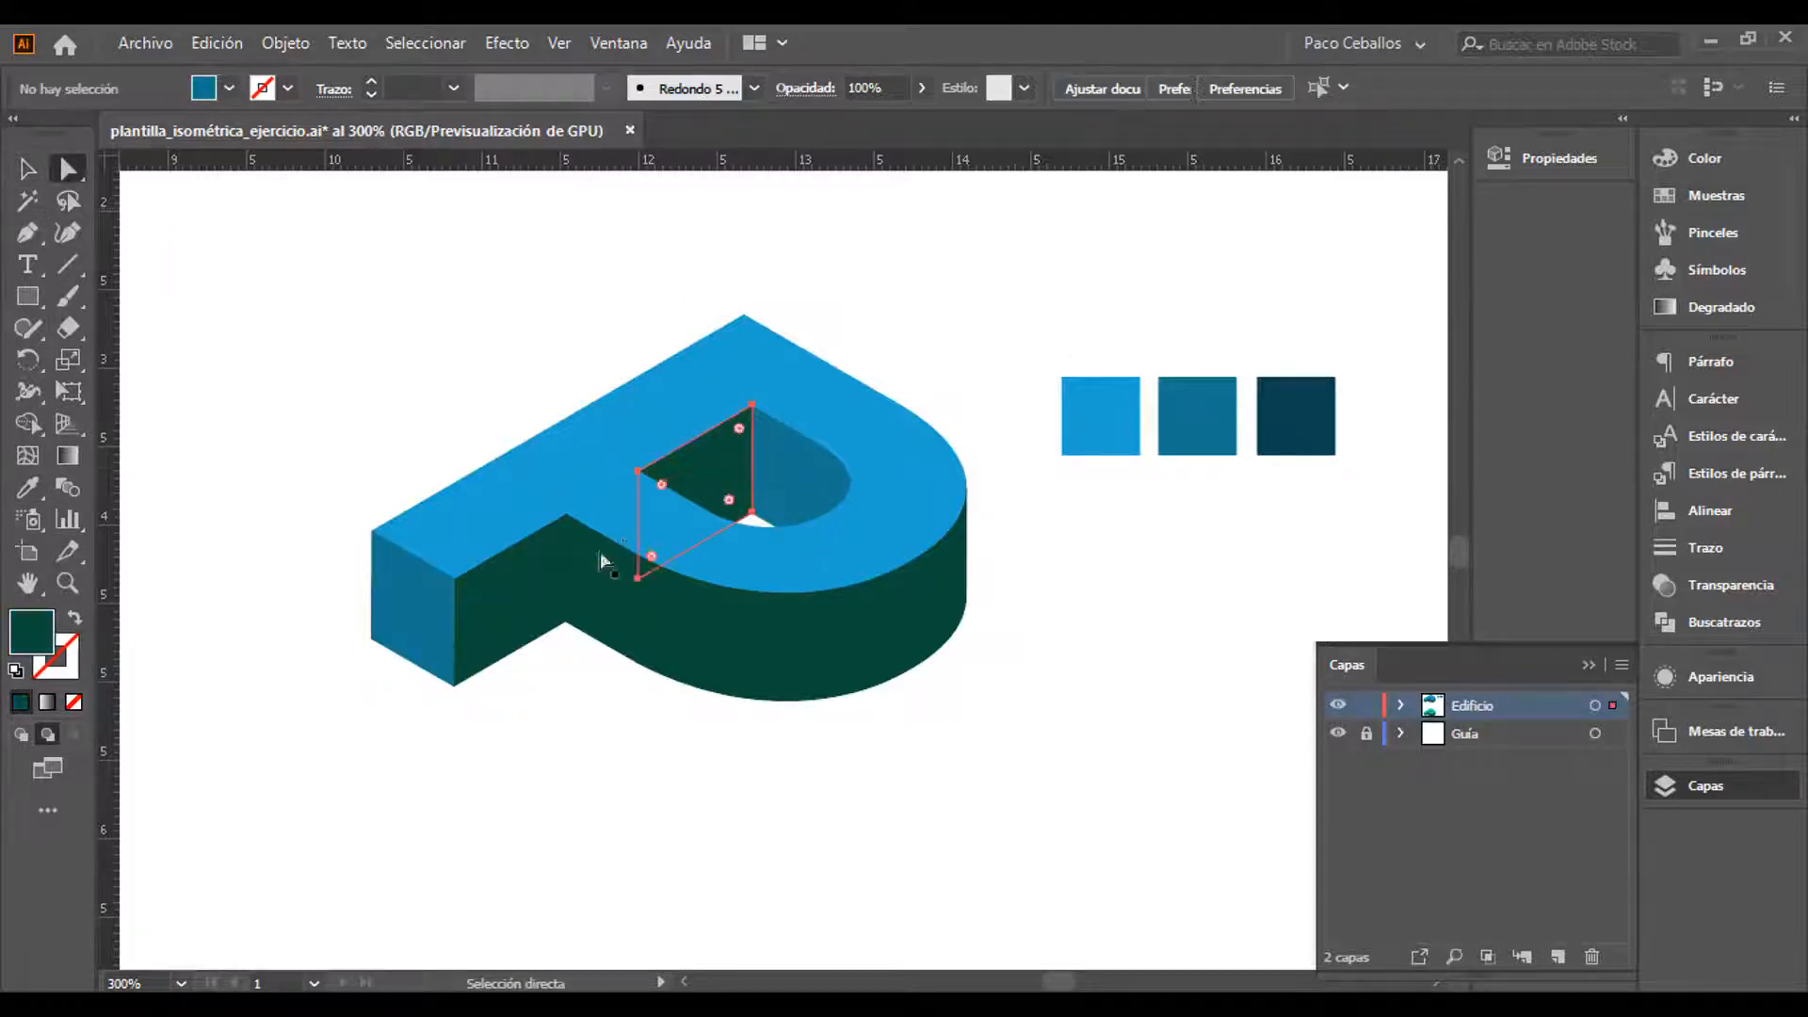
{"action": "left_click", "coordinate": [509, 608], "text": "shift"}
{"action": "left_click", "coordinate": [808, 631], "text": "shift"}
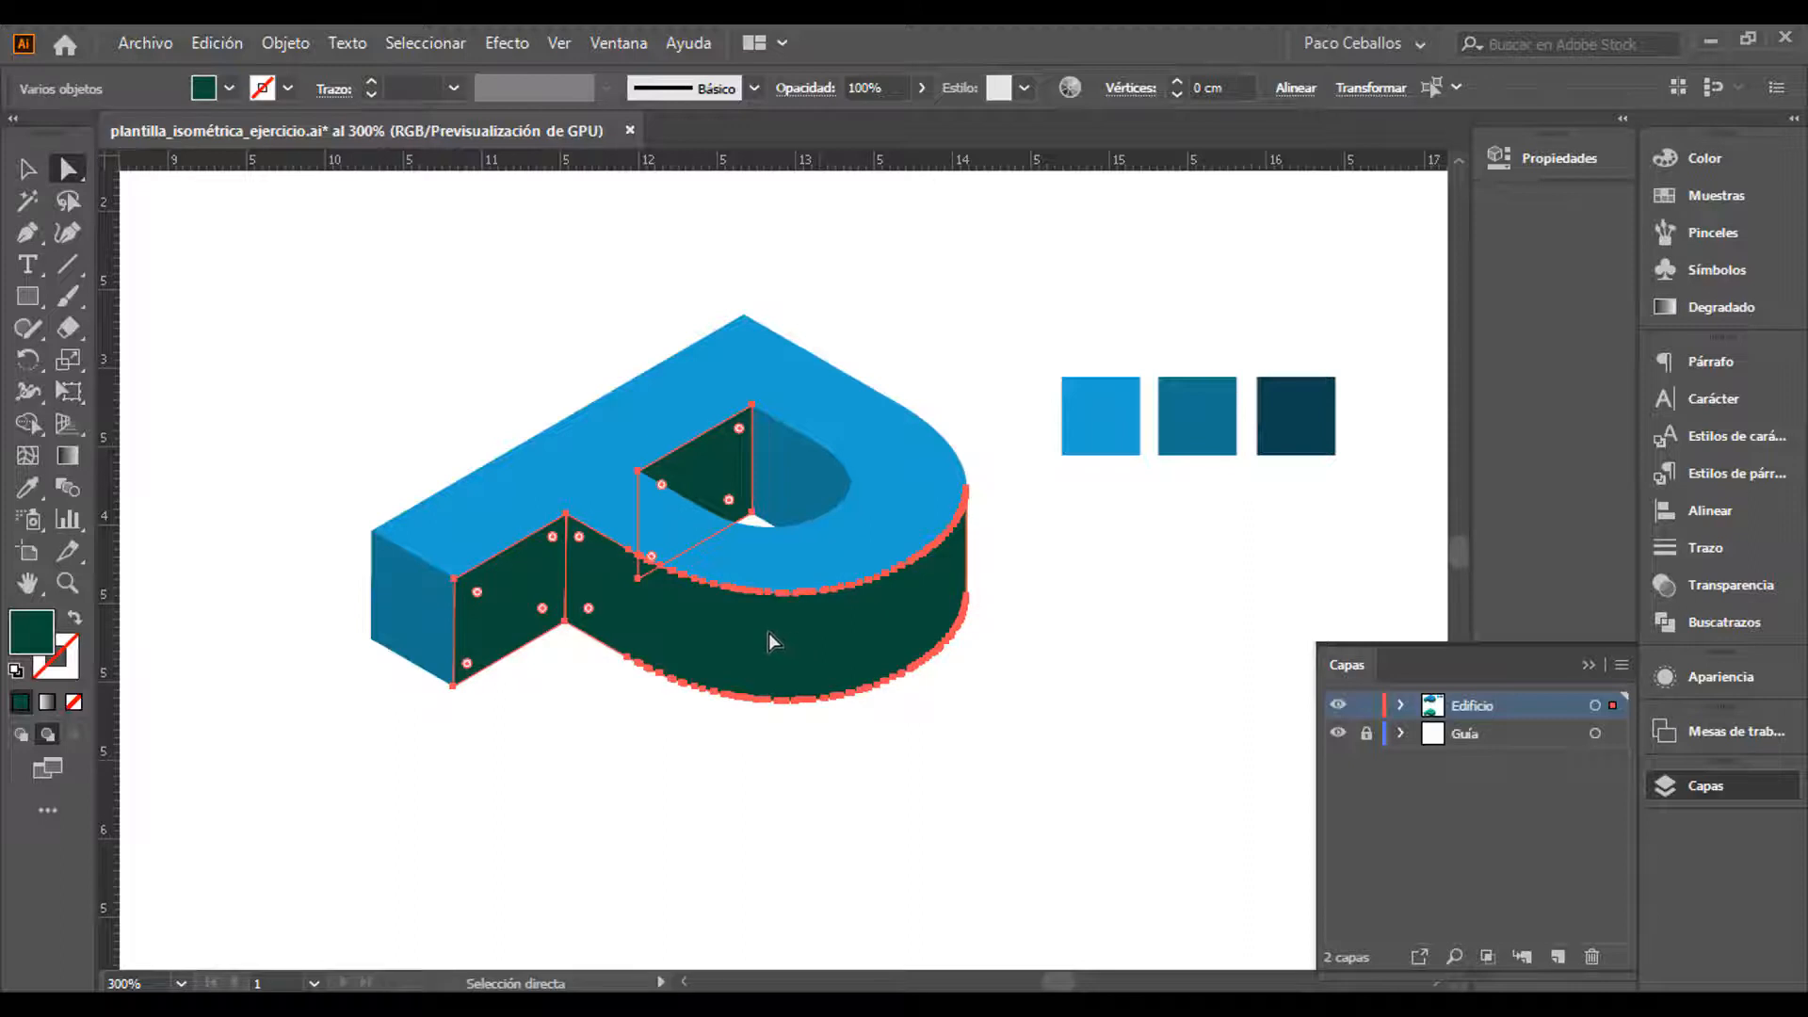
{"action": "key", "text": "i"}
{"action": "left_click", "coordinate": [1328, 415]}
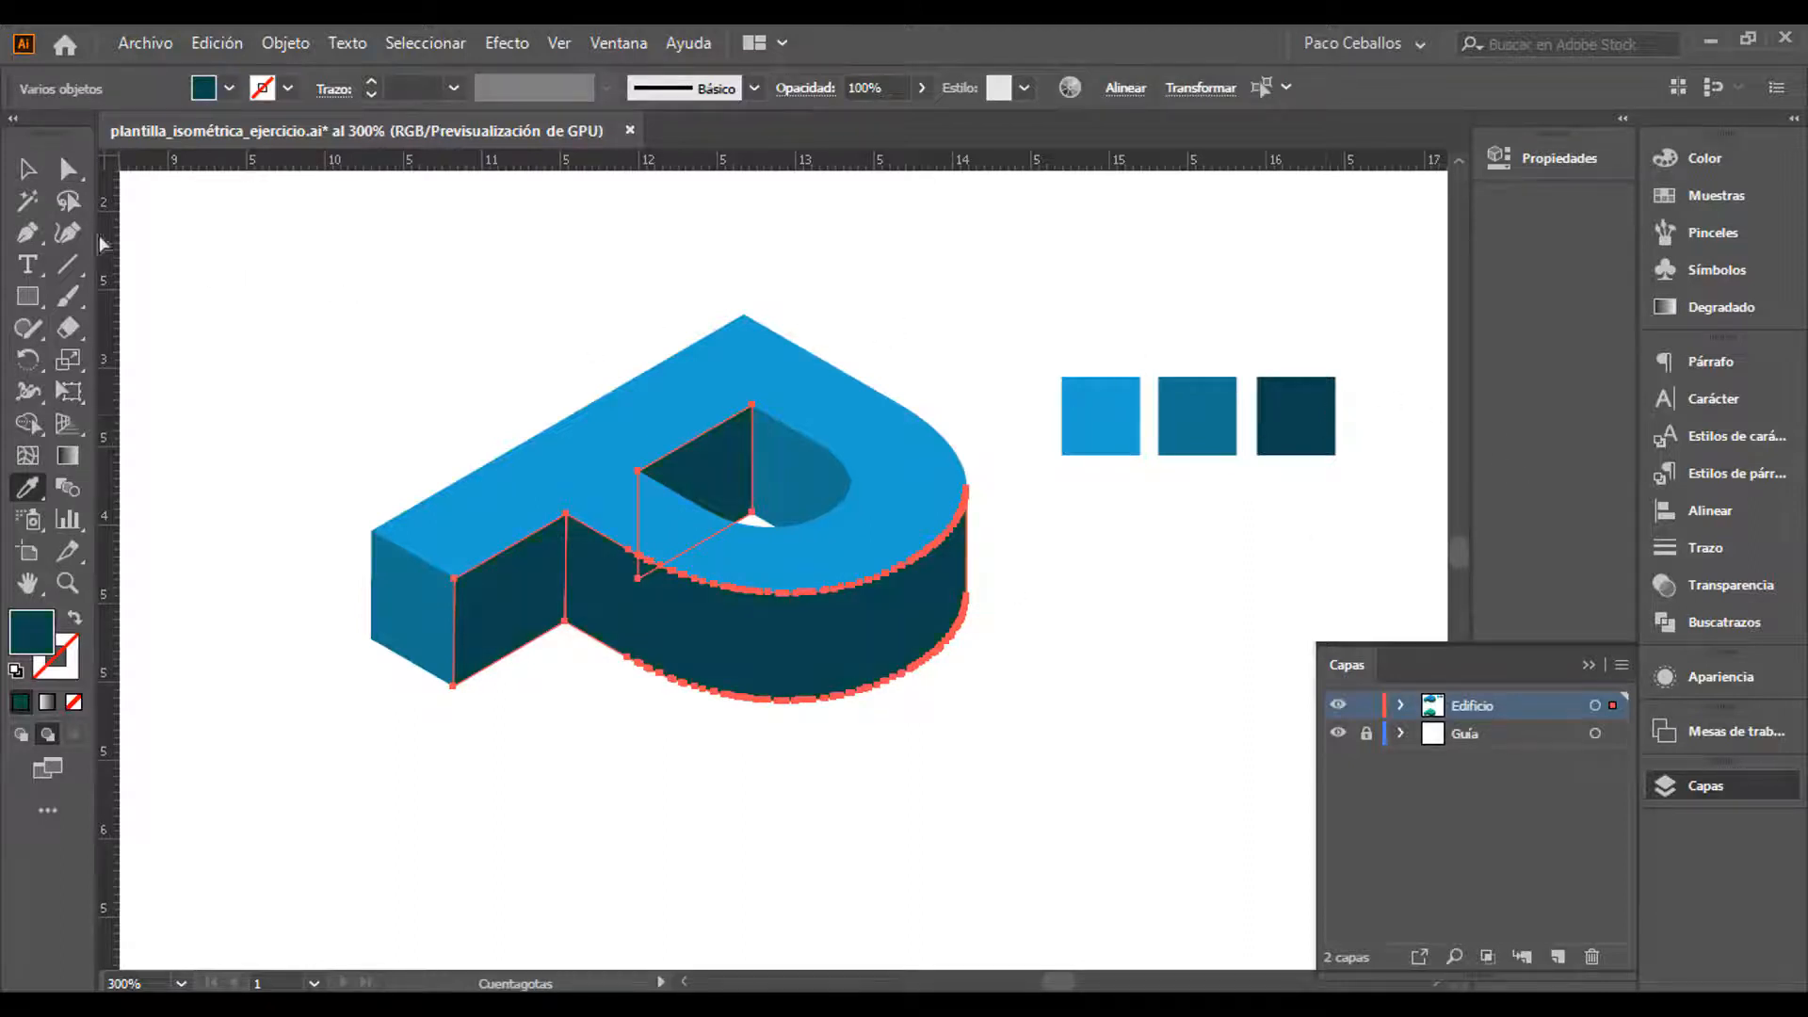
{"action": "key", "text": "v"}
{"action": "left_click", "coordinate": [979, 281]}
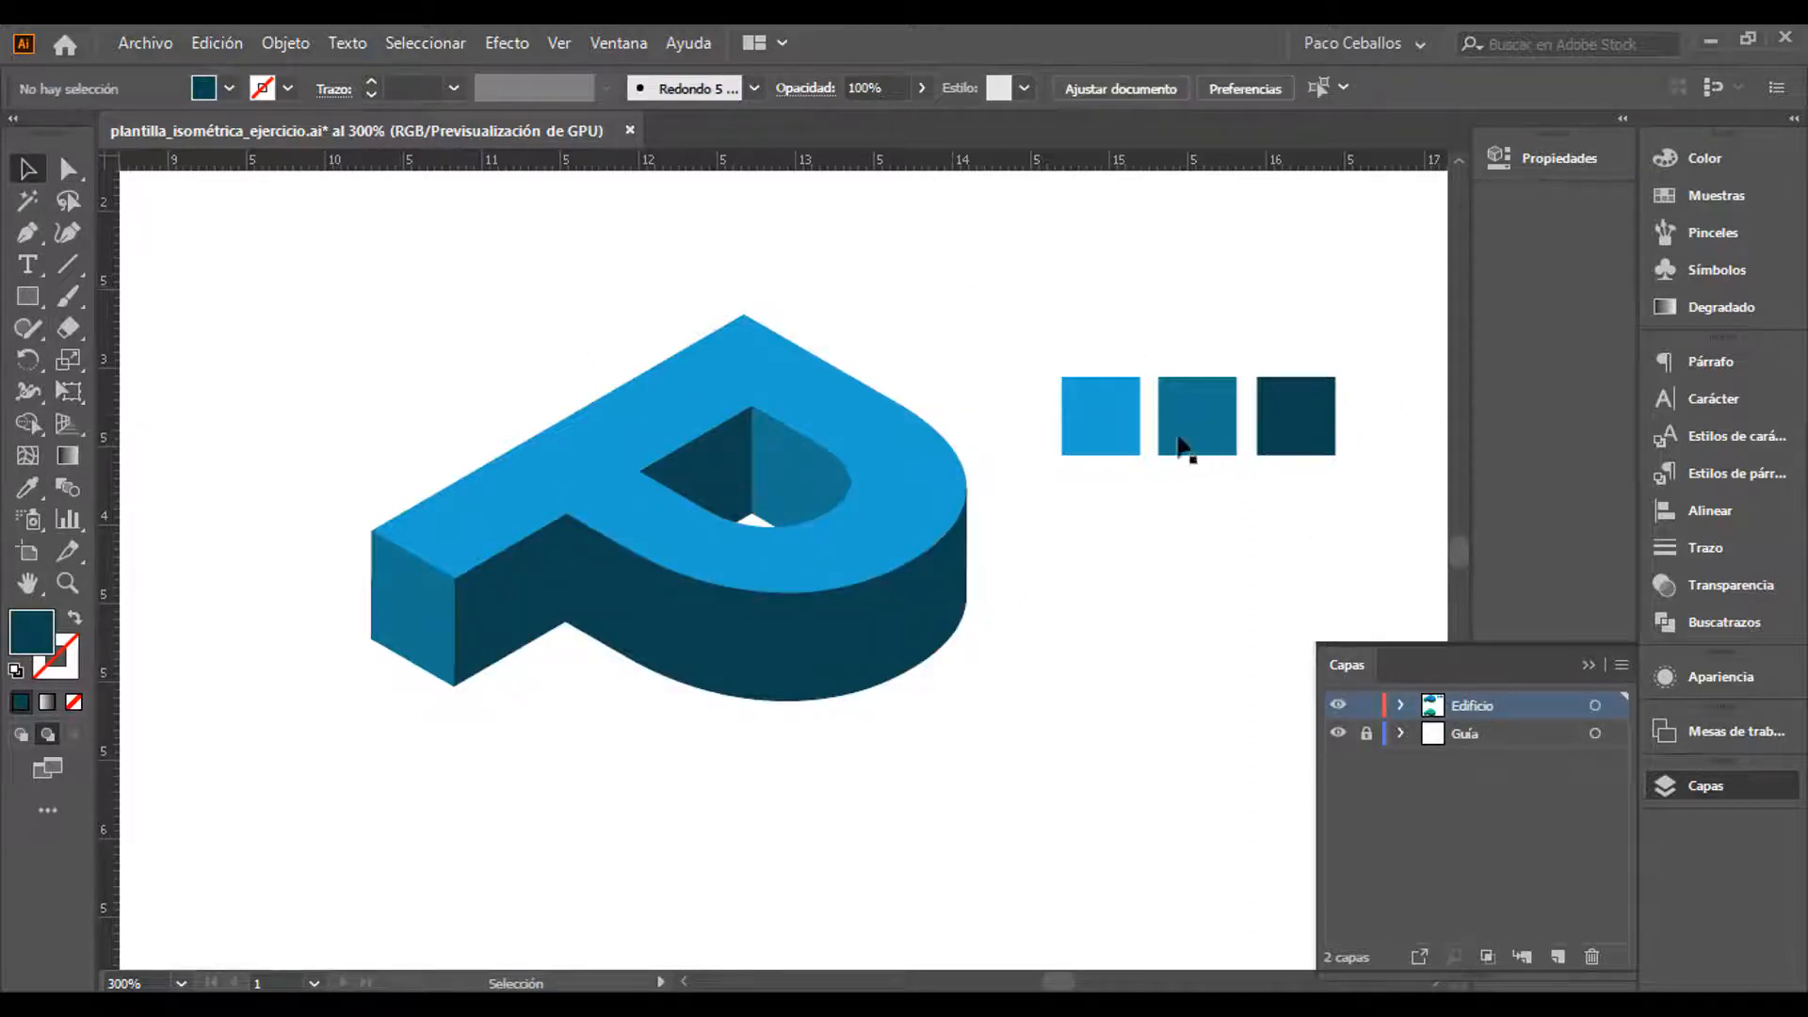
Delete the three blue palette squares beside the upper P and bring both P buildings into view
{"action": "left_click_drag", "start_coordinate": [1066, 308], "coordinate": [1415, 466]}
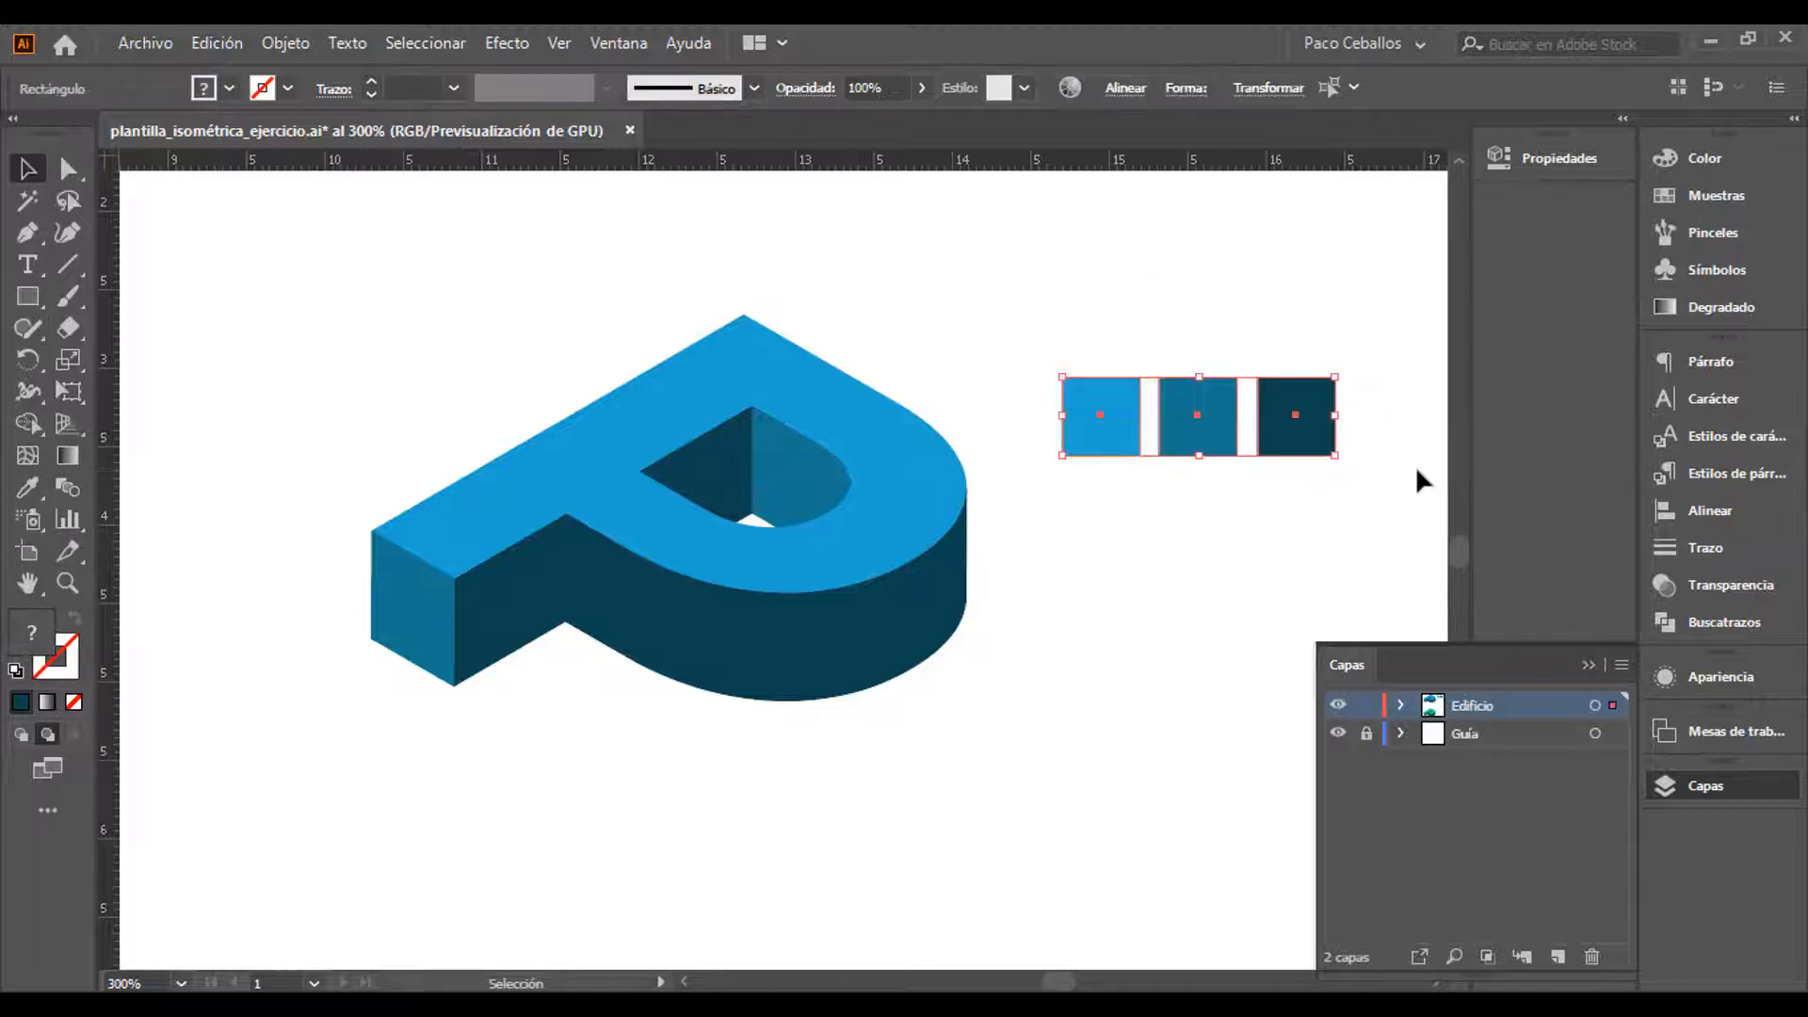
{"action": "key", "text": "Delete"}
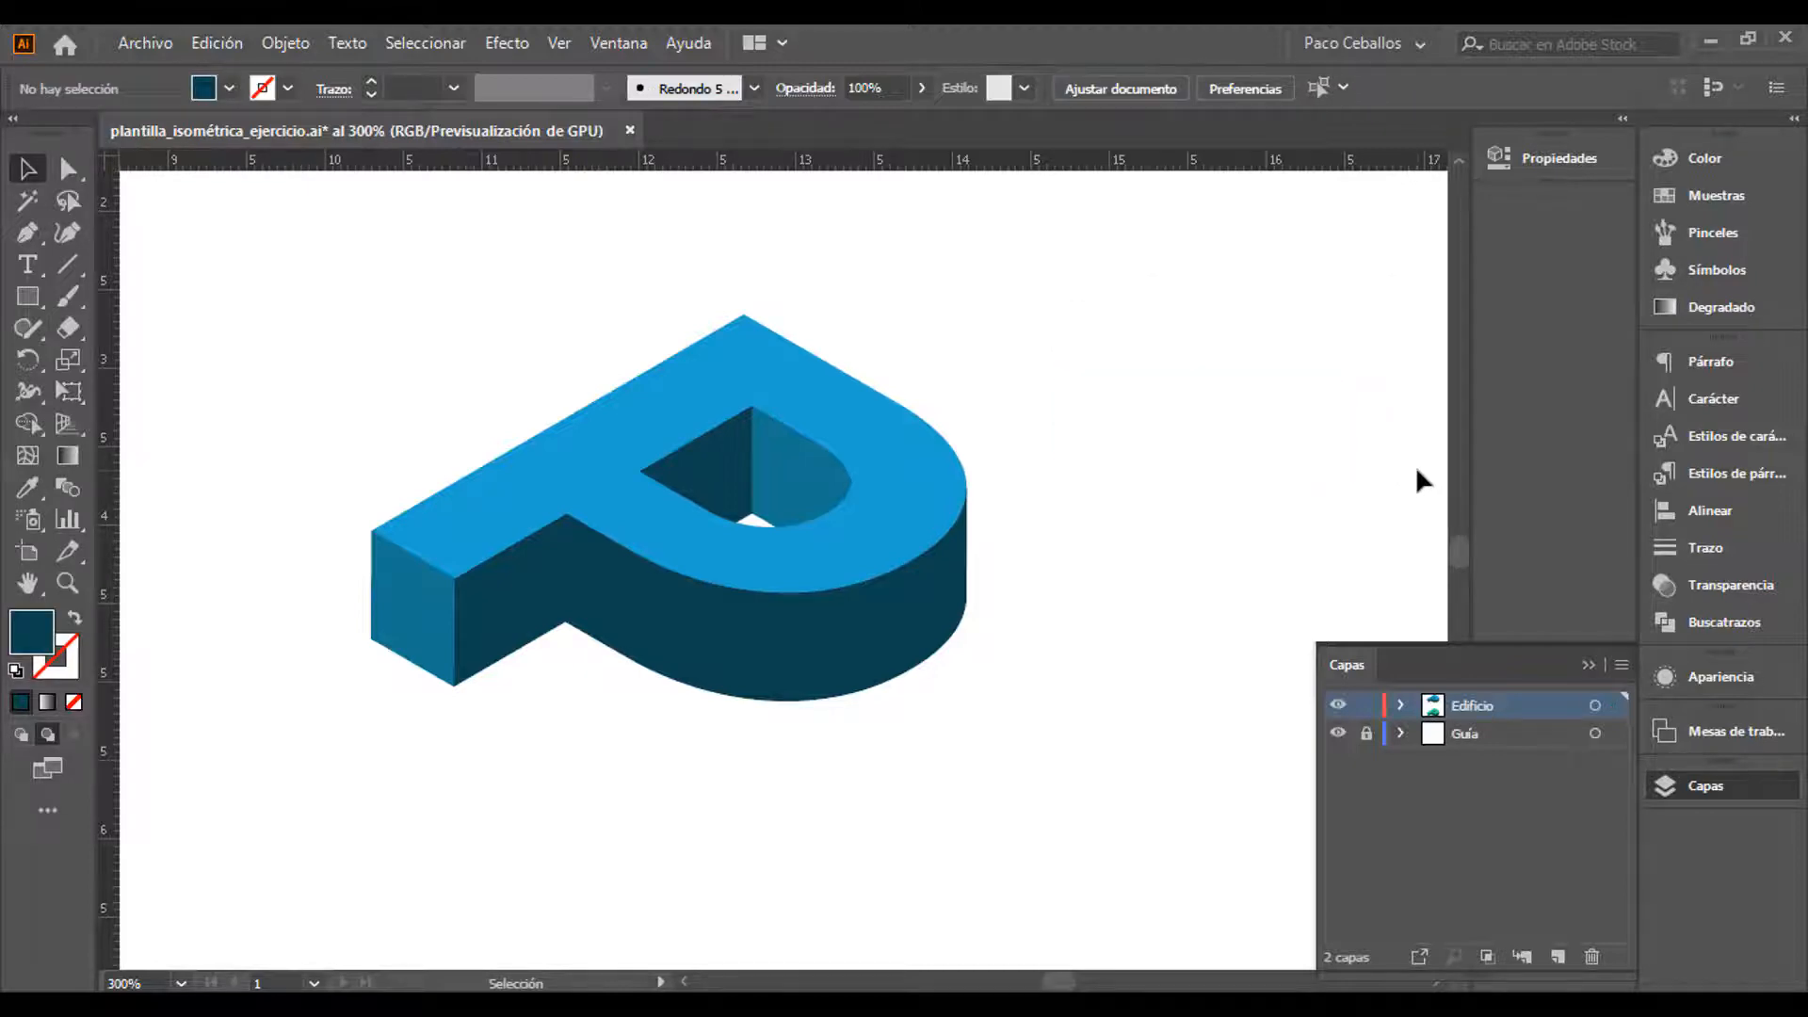
{"action": "key", "text": "ctrl+minus"}
{"action": "key", "text": "ctrl+minus"}
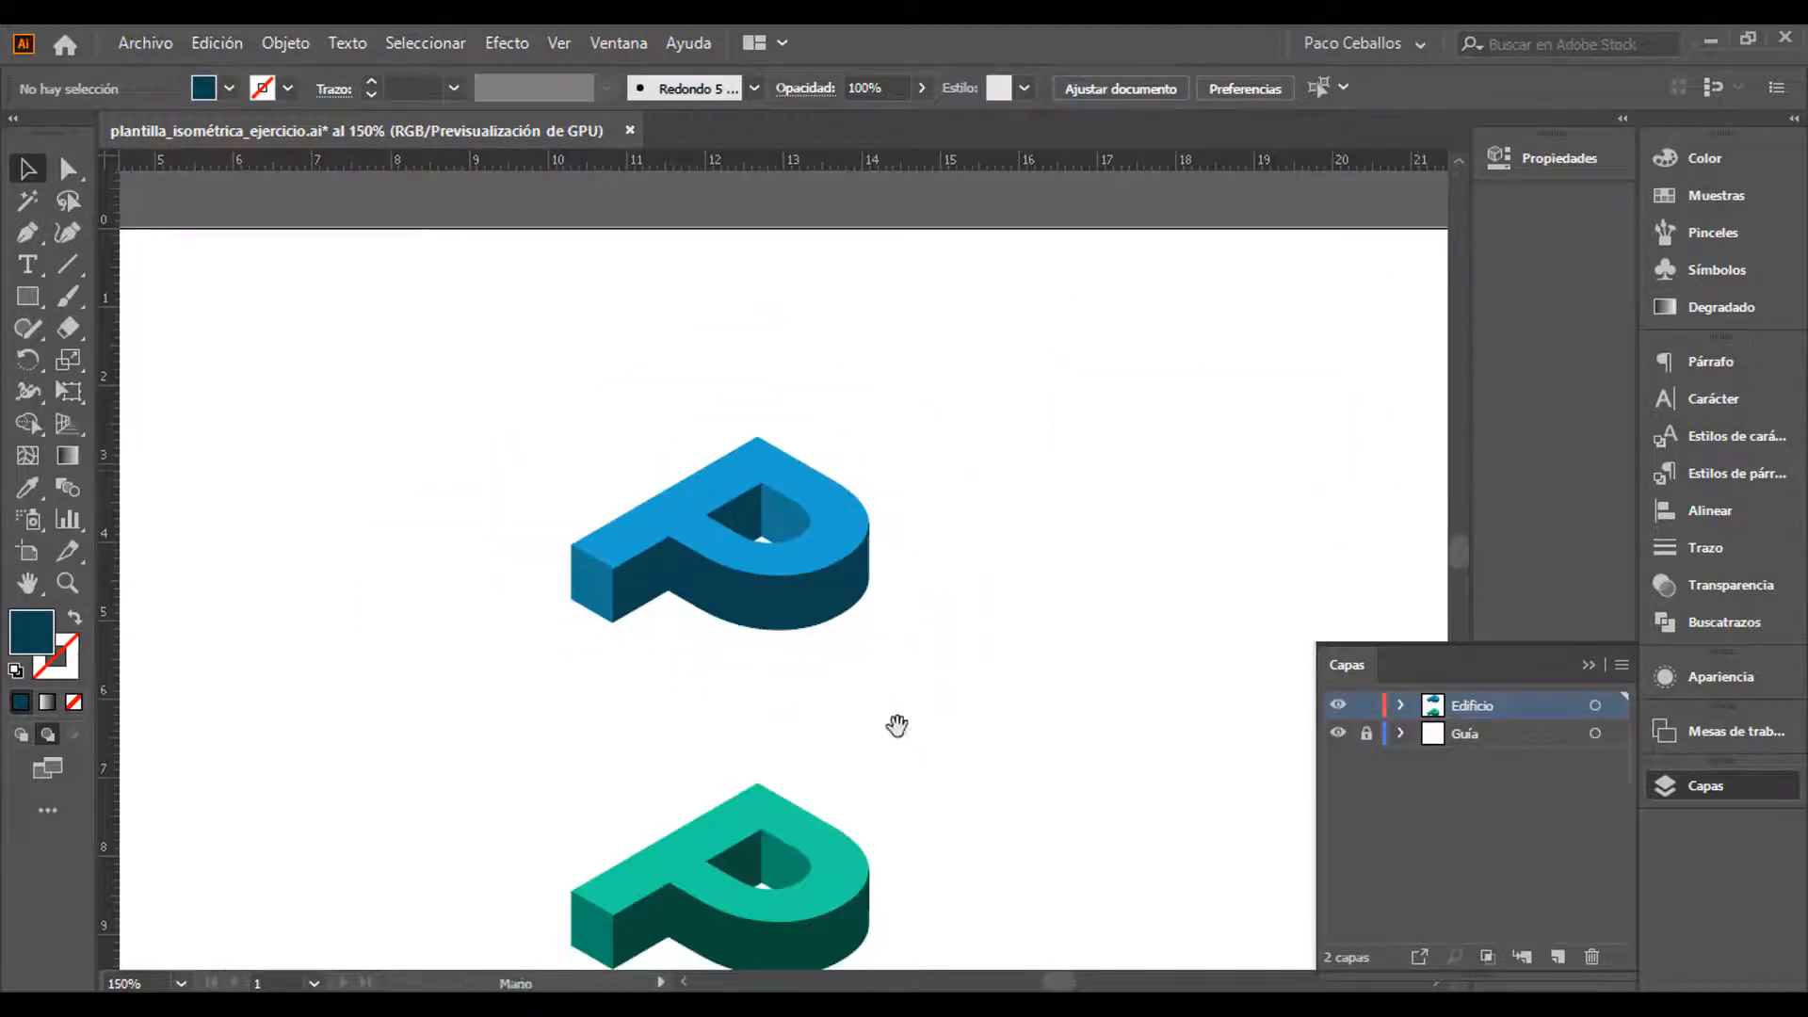
{"action": "left_click_drag", "start_coordinate": [896, 726], "coordinate": [939, 526]}
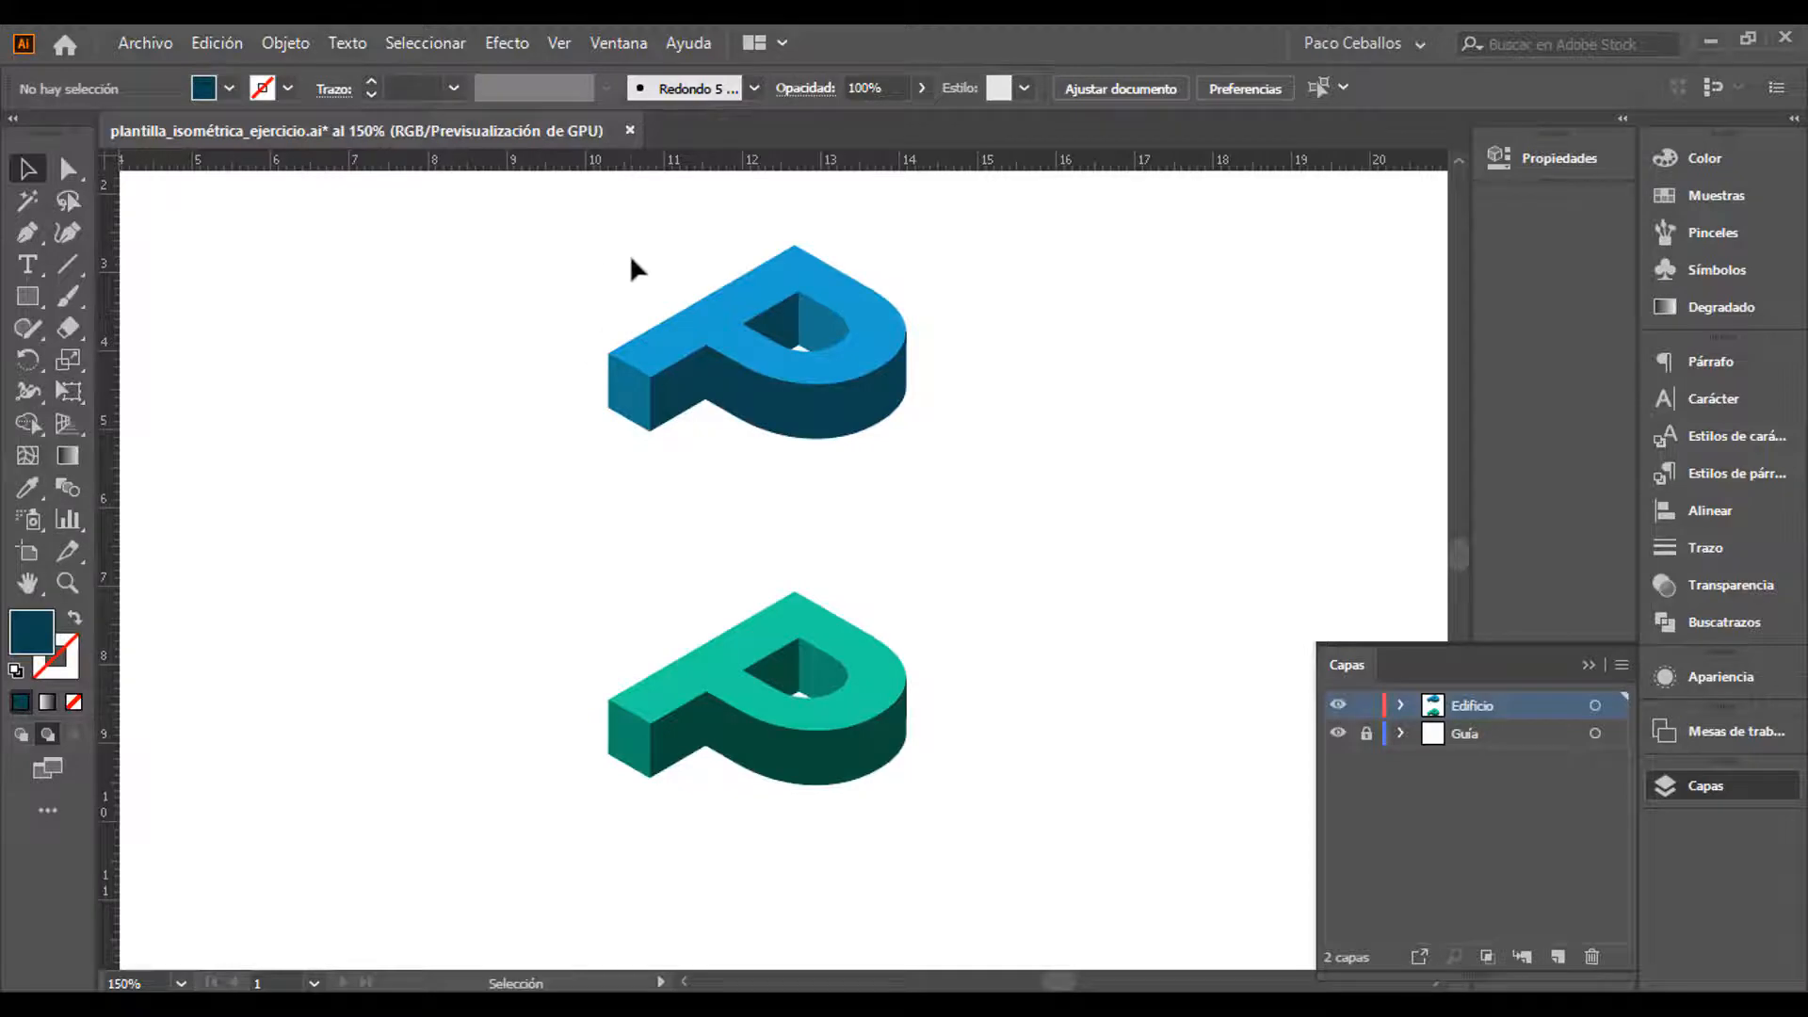
{"action": "left_click_drag", "start_coordinate": [572, 210], "coordinate": [1022, 460]}
{"action": "key", "text": "a"}
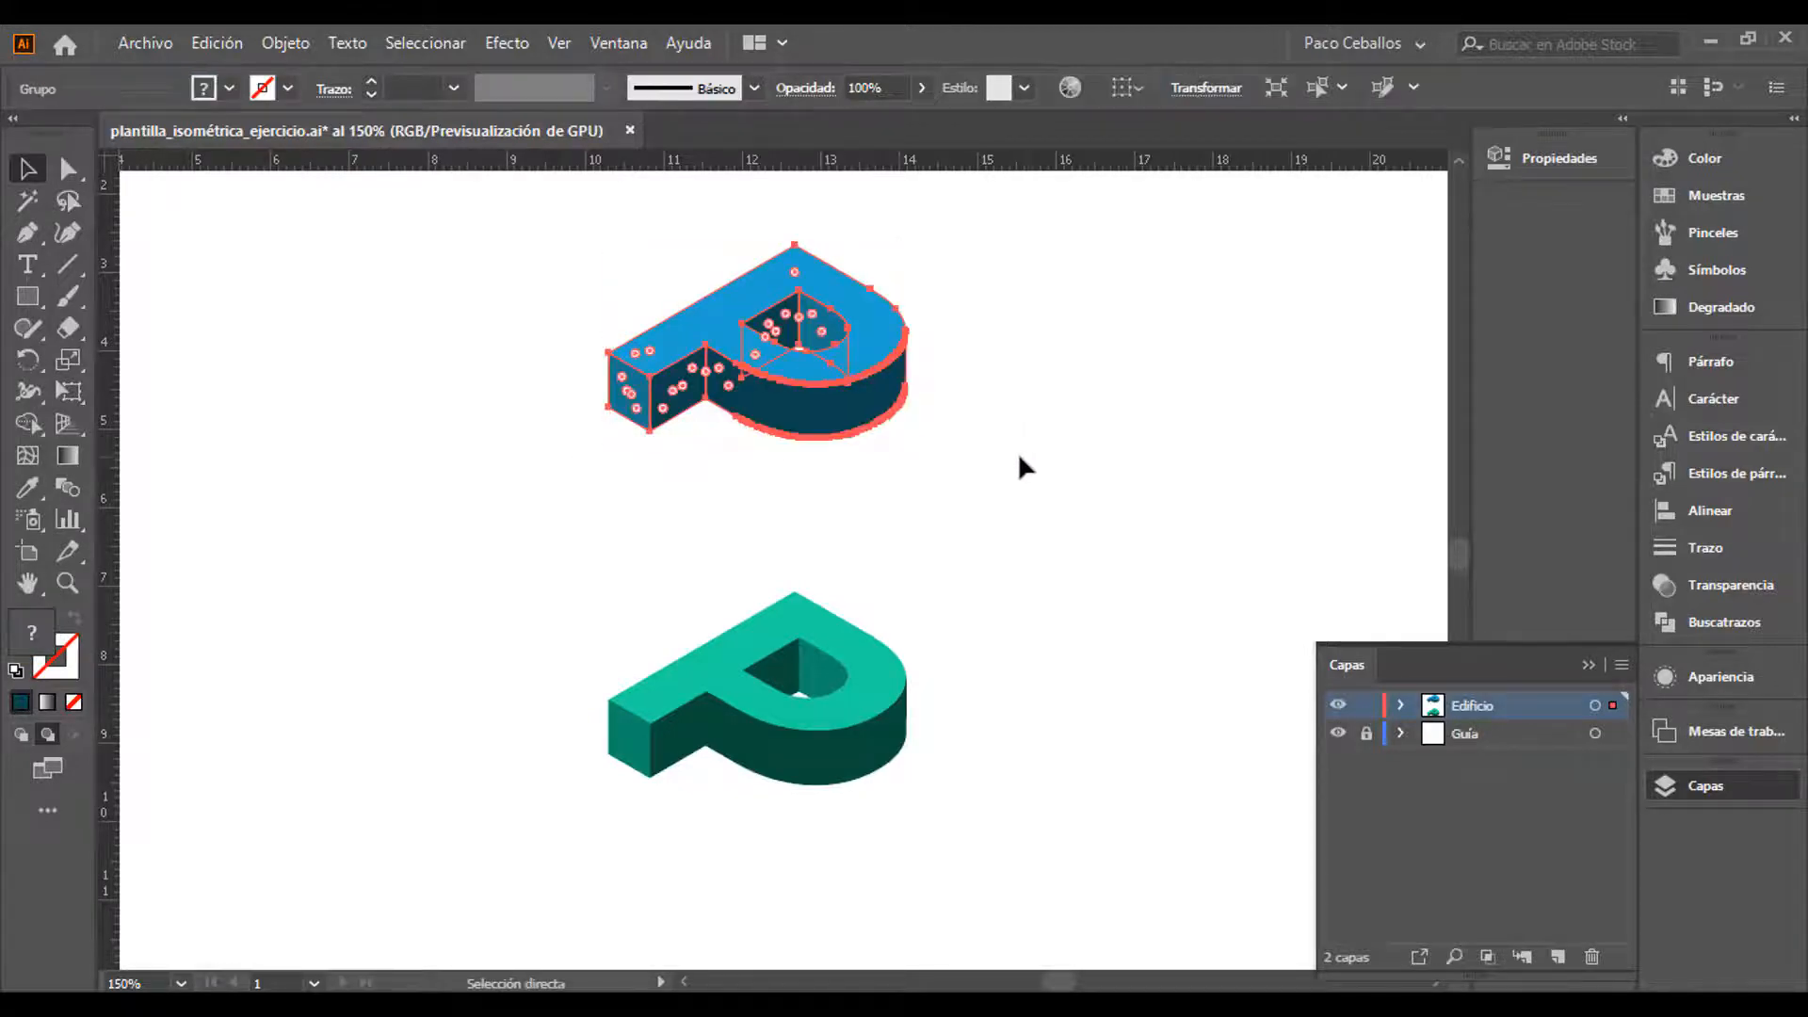
{"action": "key", "text": "ctrl+semicolon"}
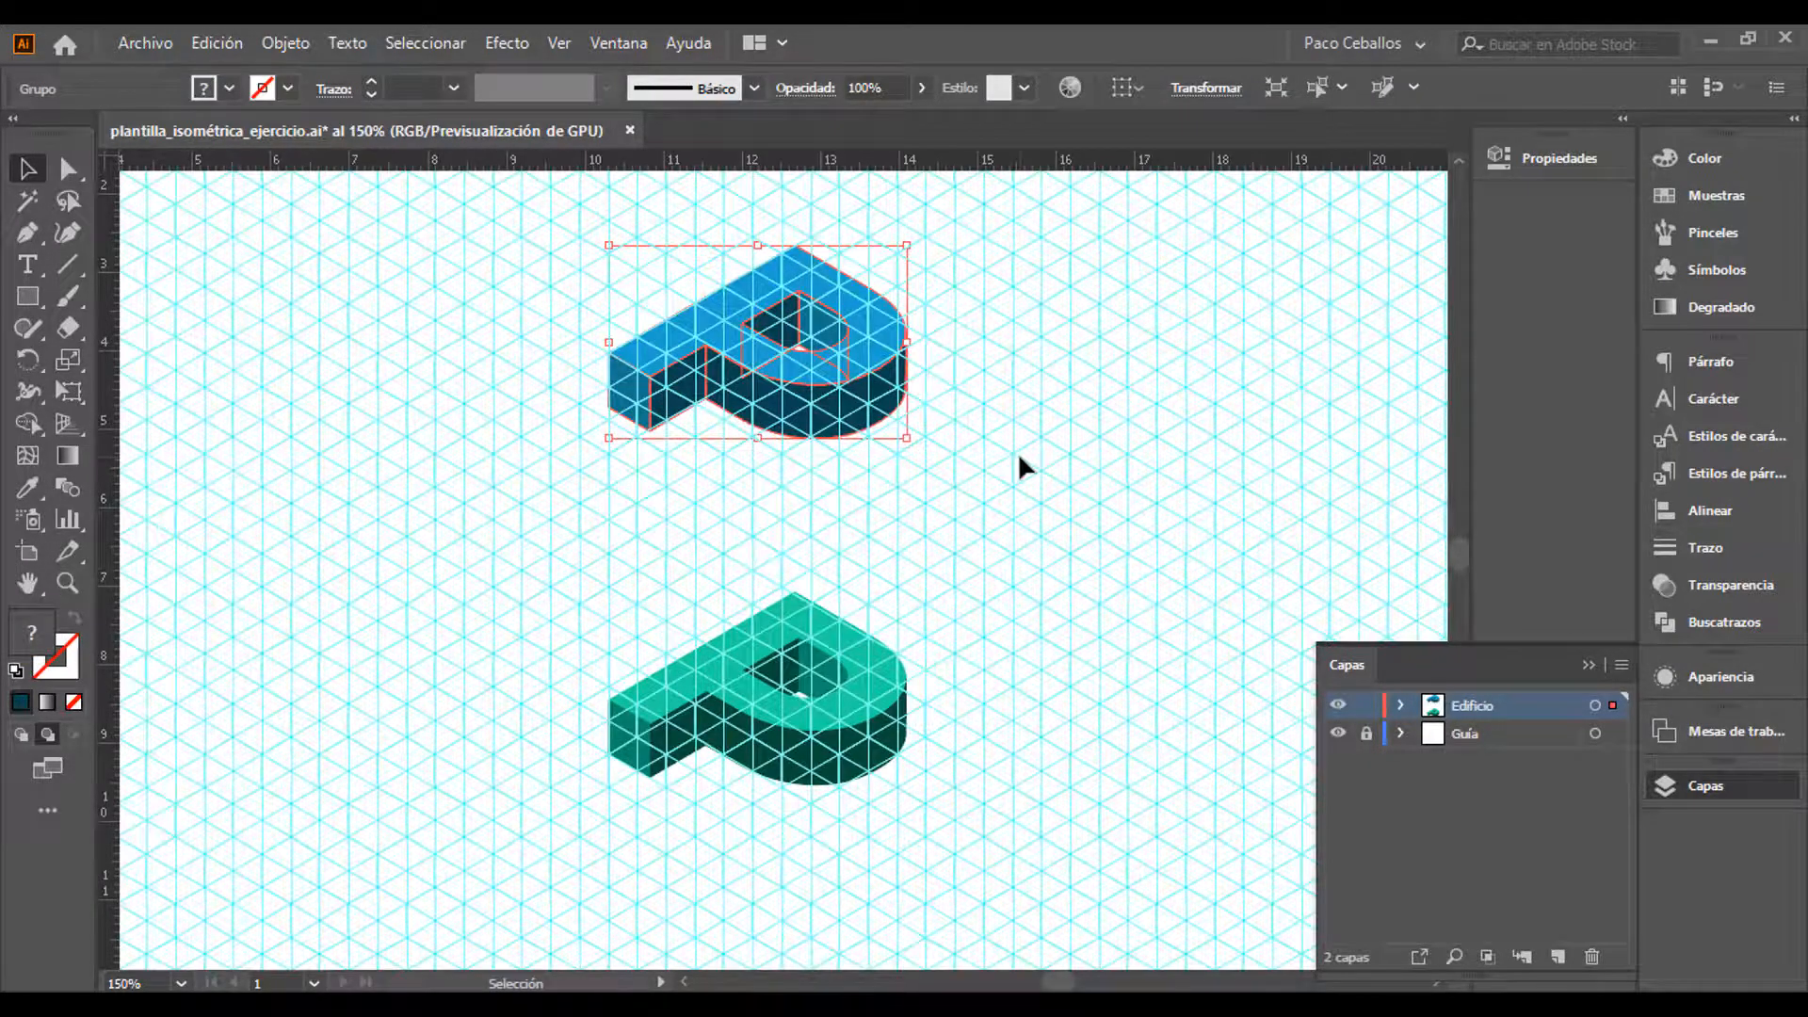
{"action": "key", "text": "ctrl+semicolon"}
{"action": "left_click", "coordinate": [1068, 559]}
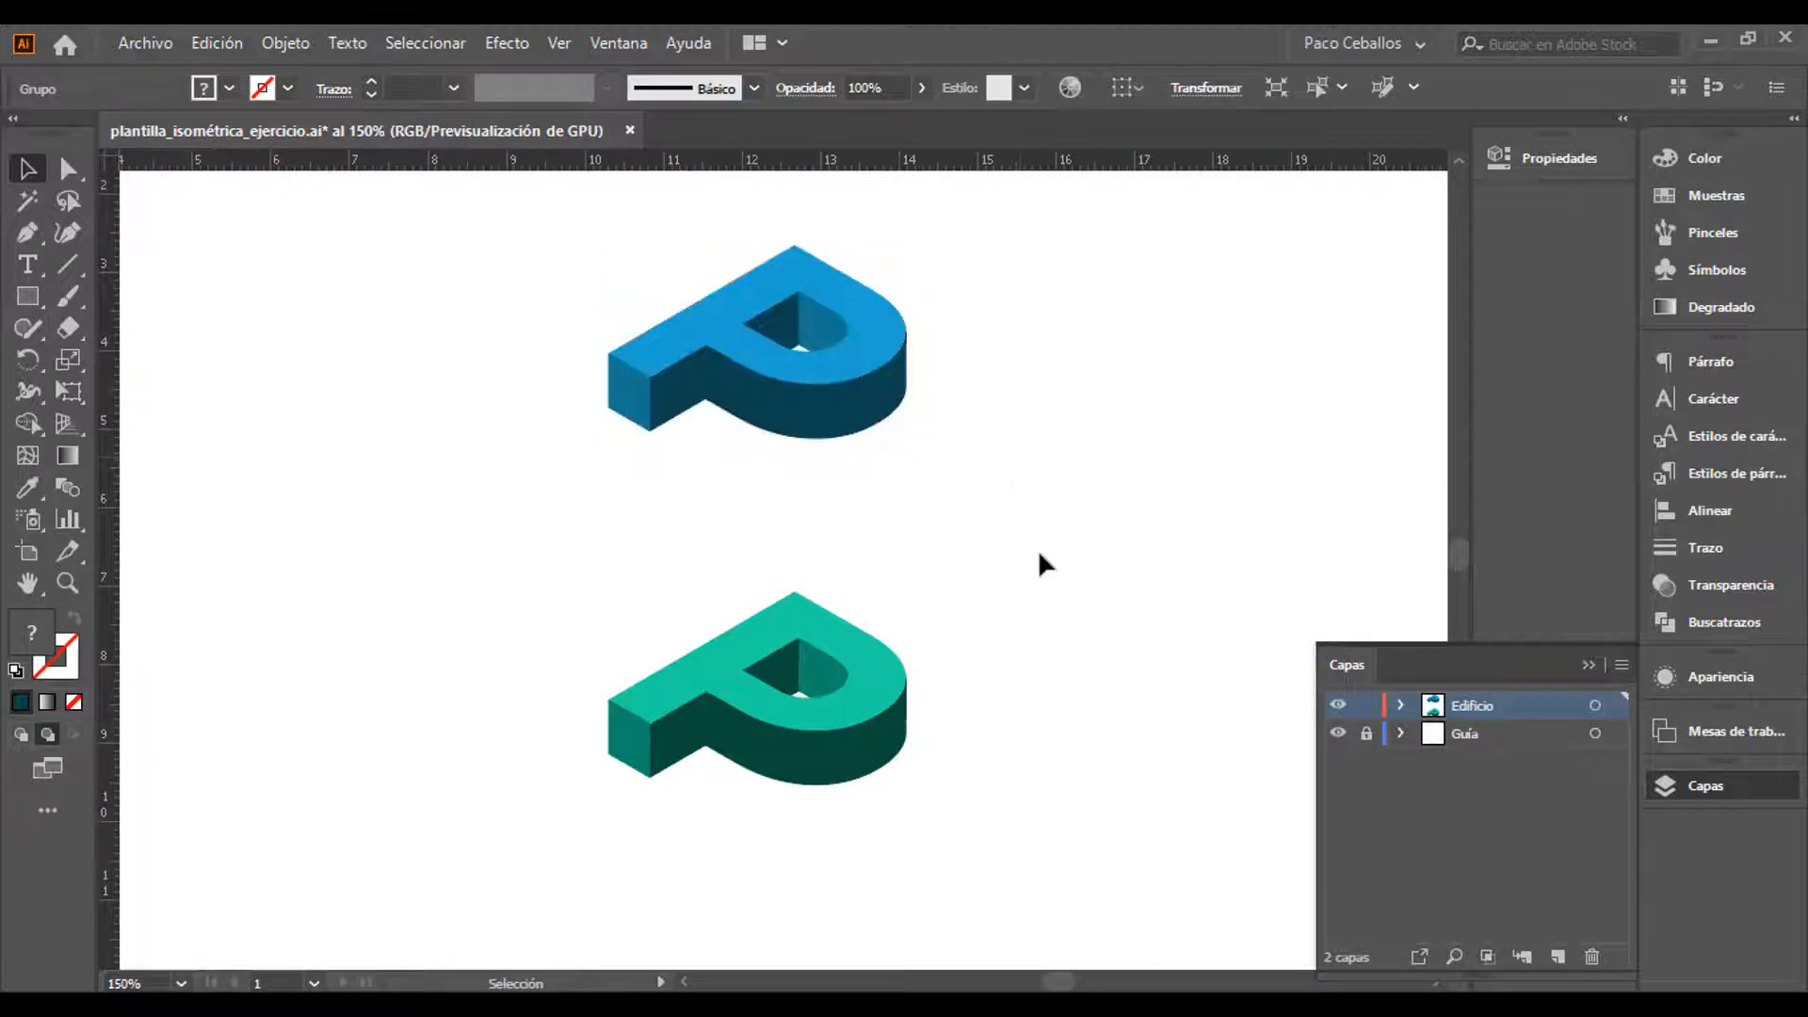
{"action": "left_click", "coordinate": [815, 405]}
{"action": "left_click", "coordinate": [759, 663]}
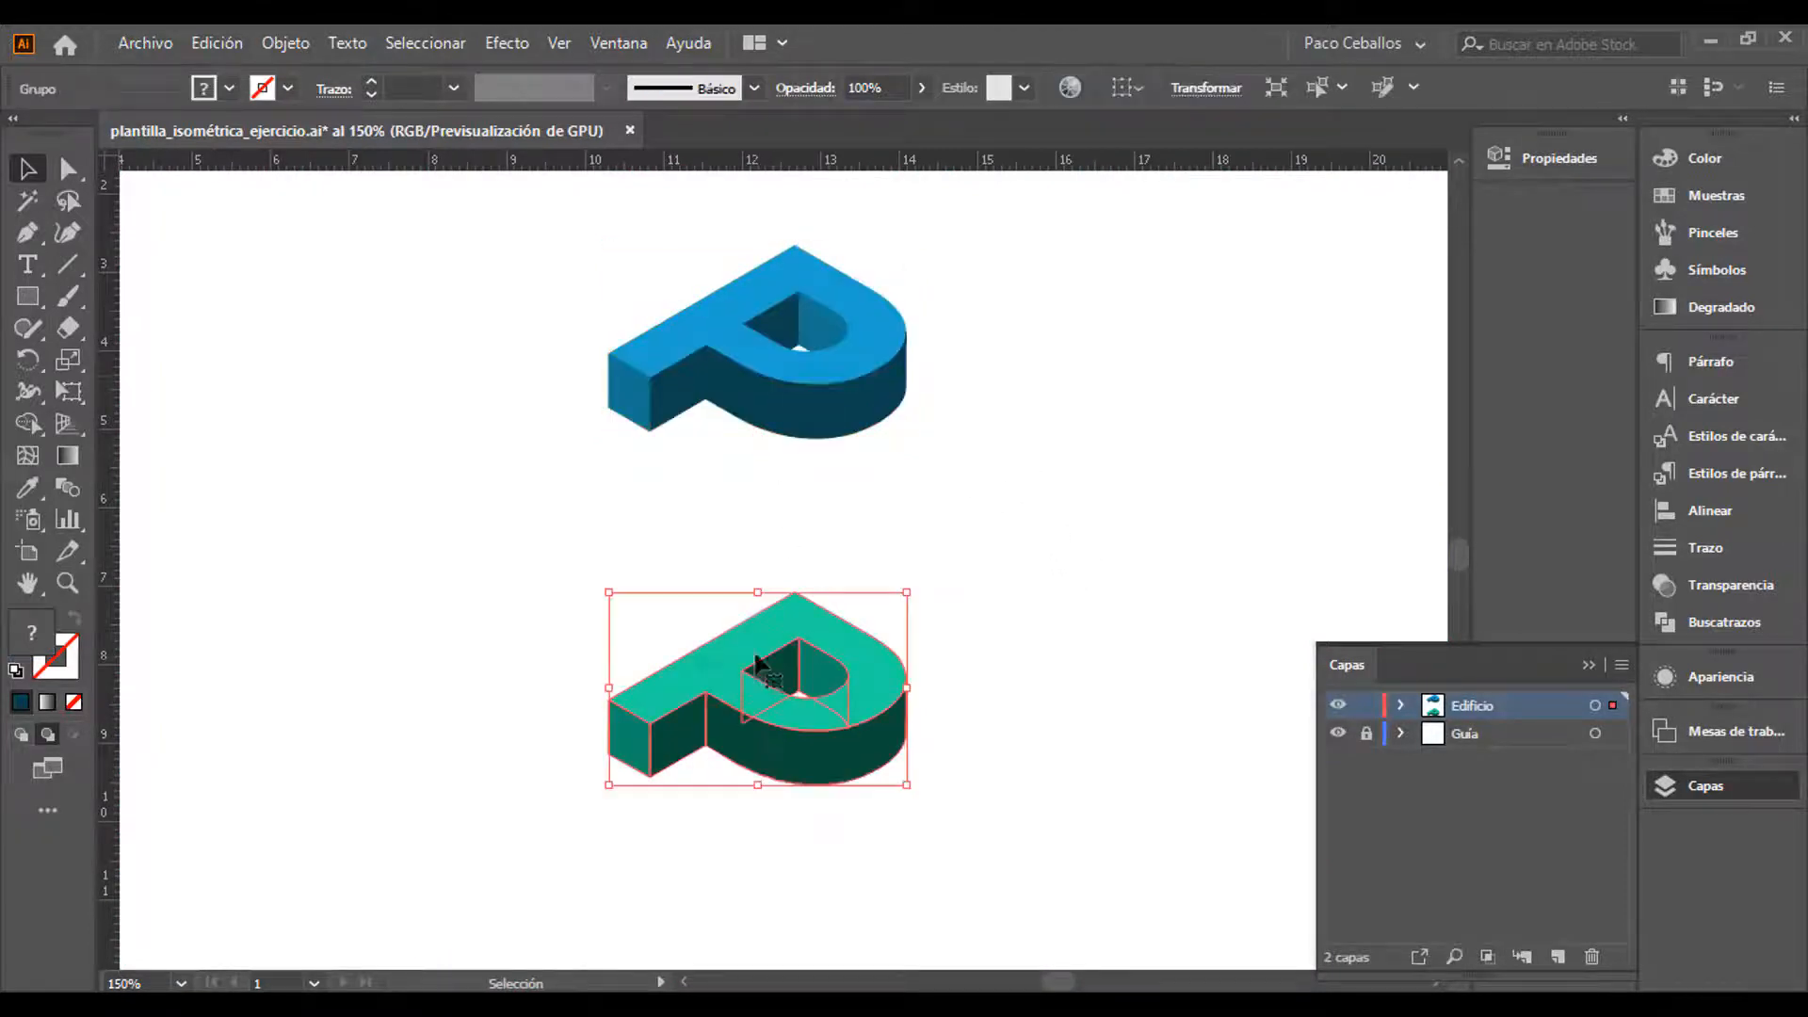
{"action": "left_click", "coordinate": [997, 375]}
Create a blend between the blue P group and the green P group
{"action": "left_click", "coordinate": [731, 421]}
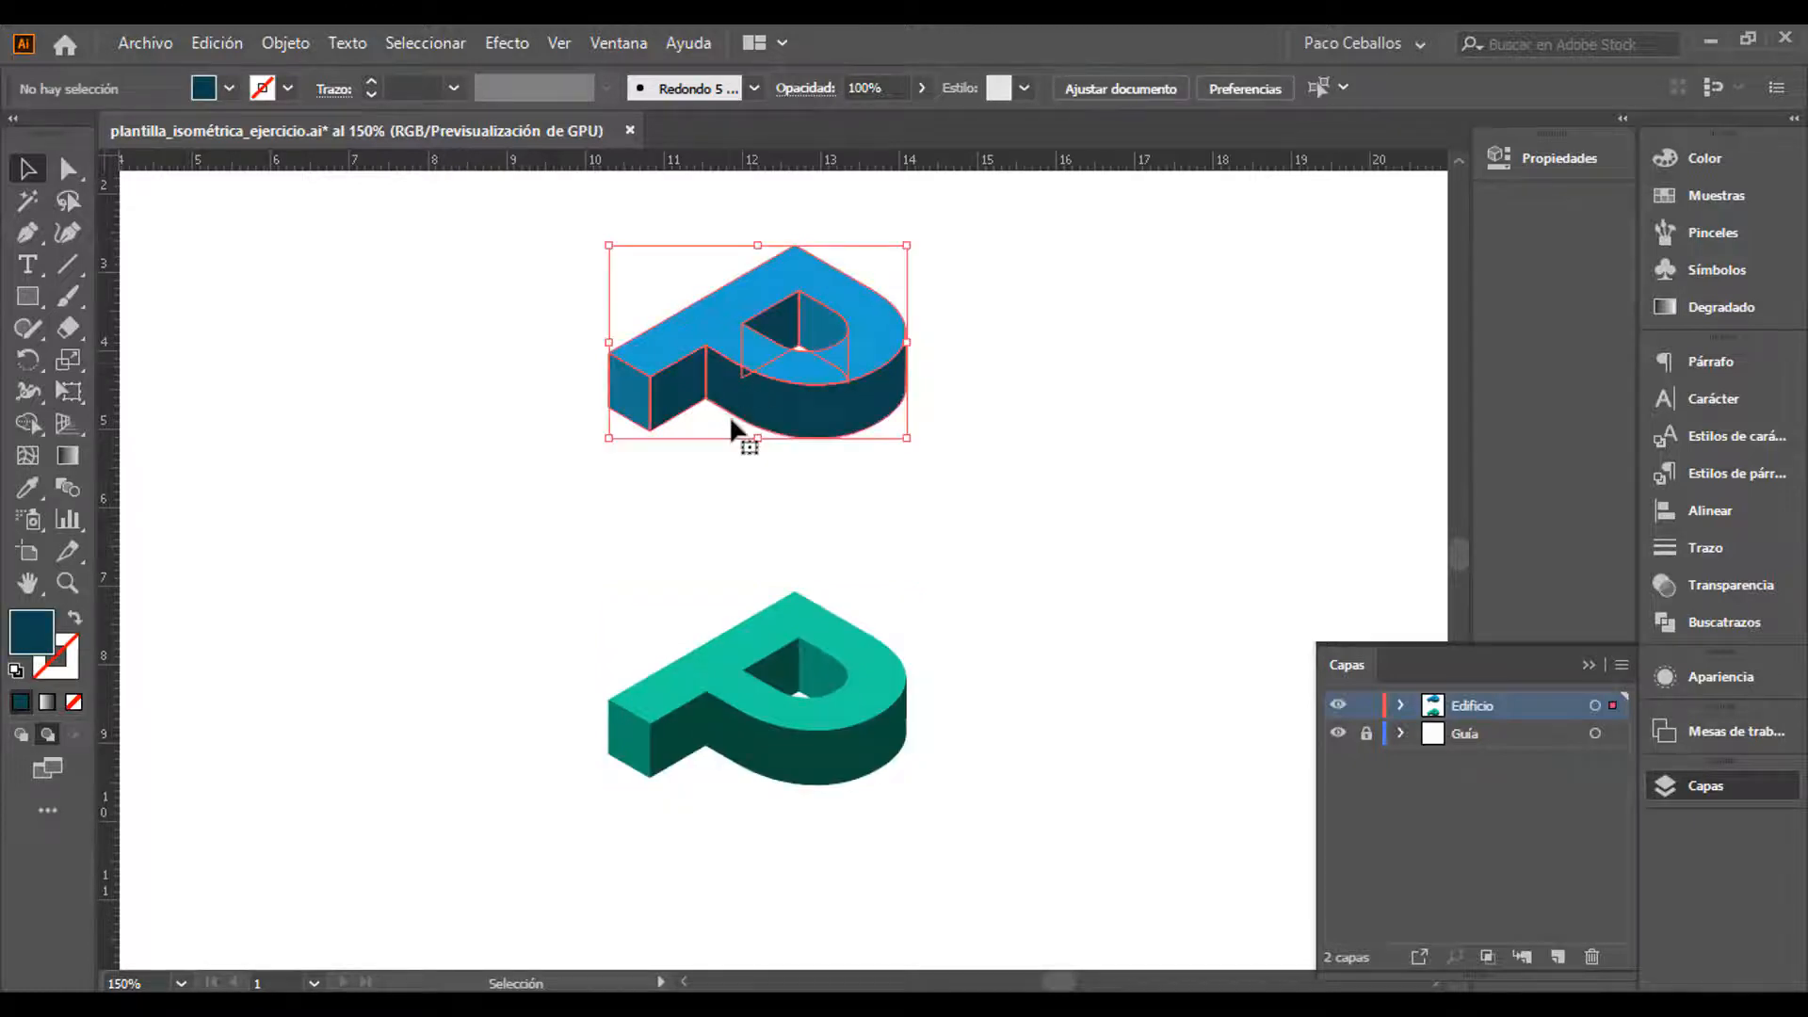
{"action": "left_click", "coordinate": [761, 685], "text": "shift"}
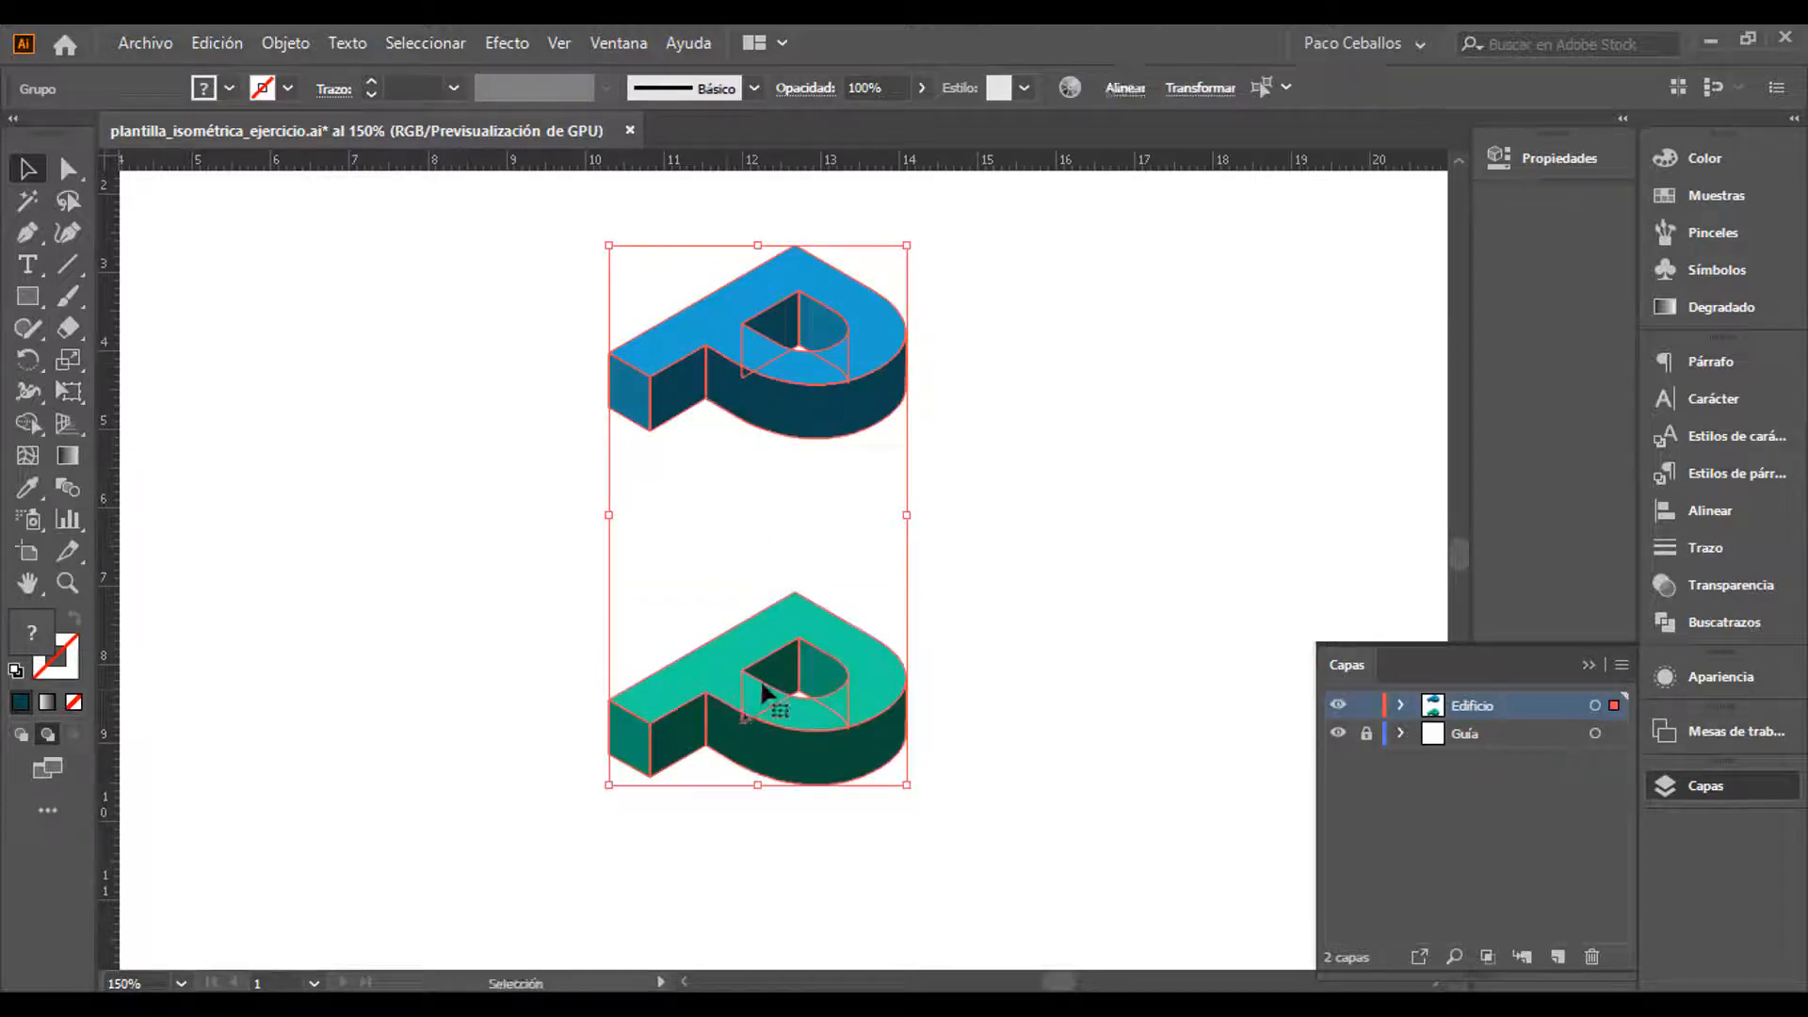
{"action": "left_click", "coordinate": [275, 44]}
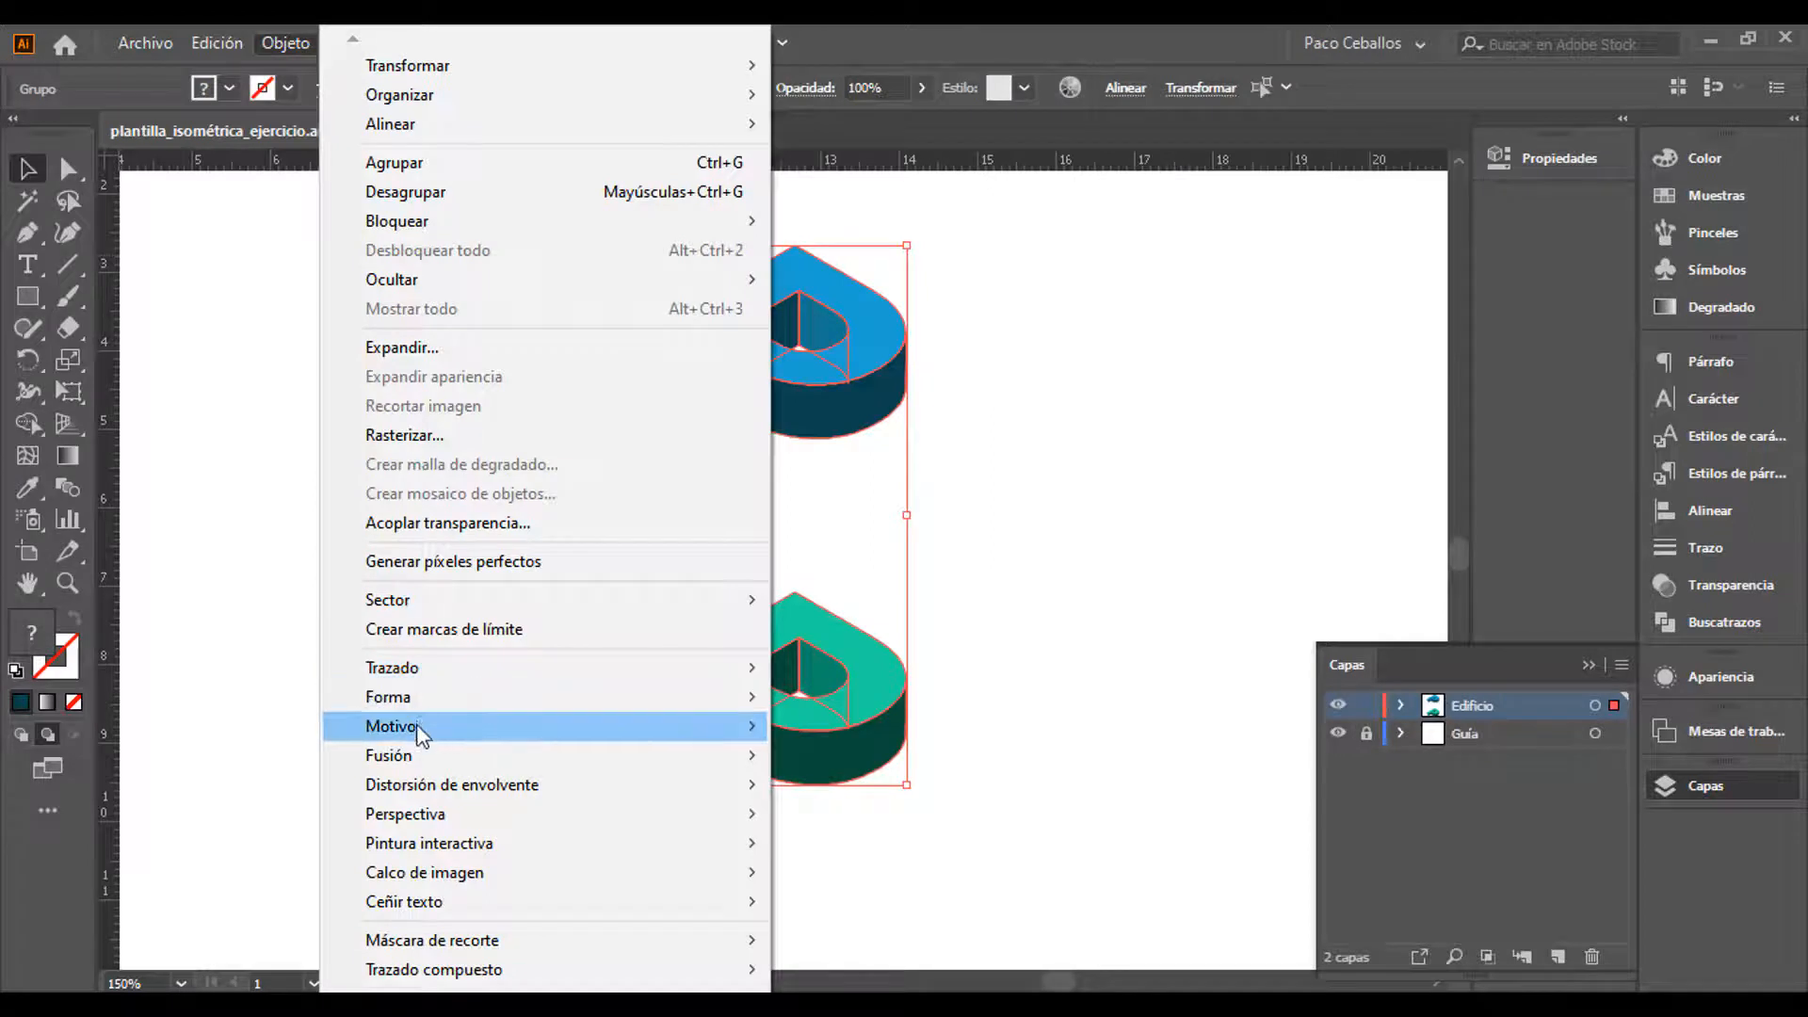
{"action": "mouse_move", "coordinate": [694, 756]}
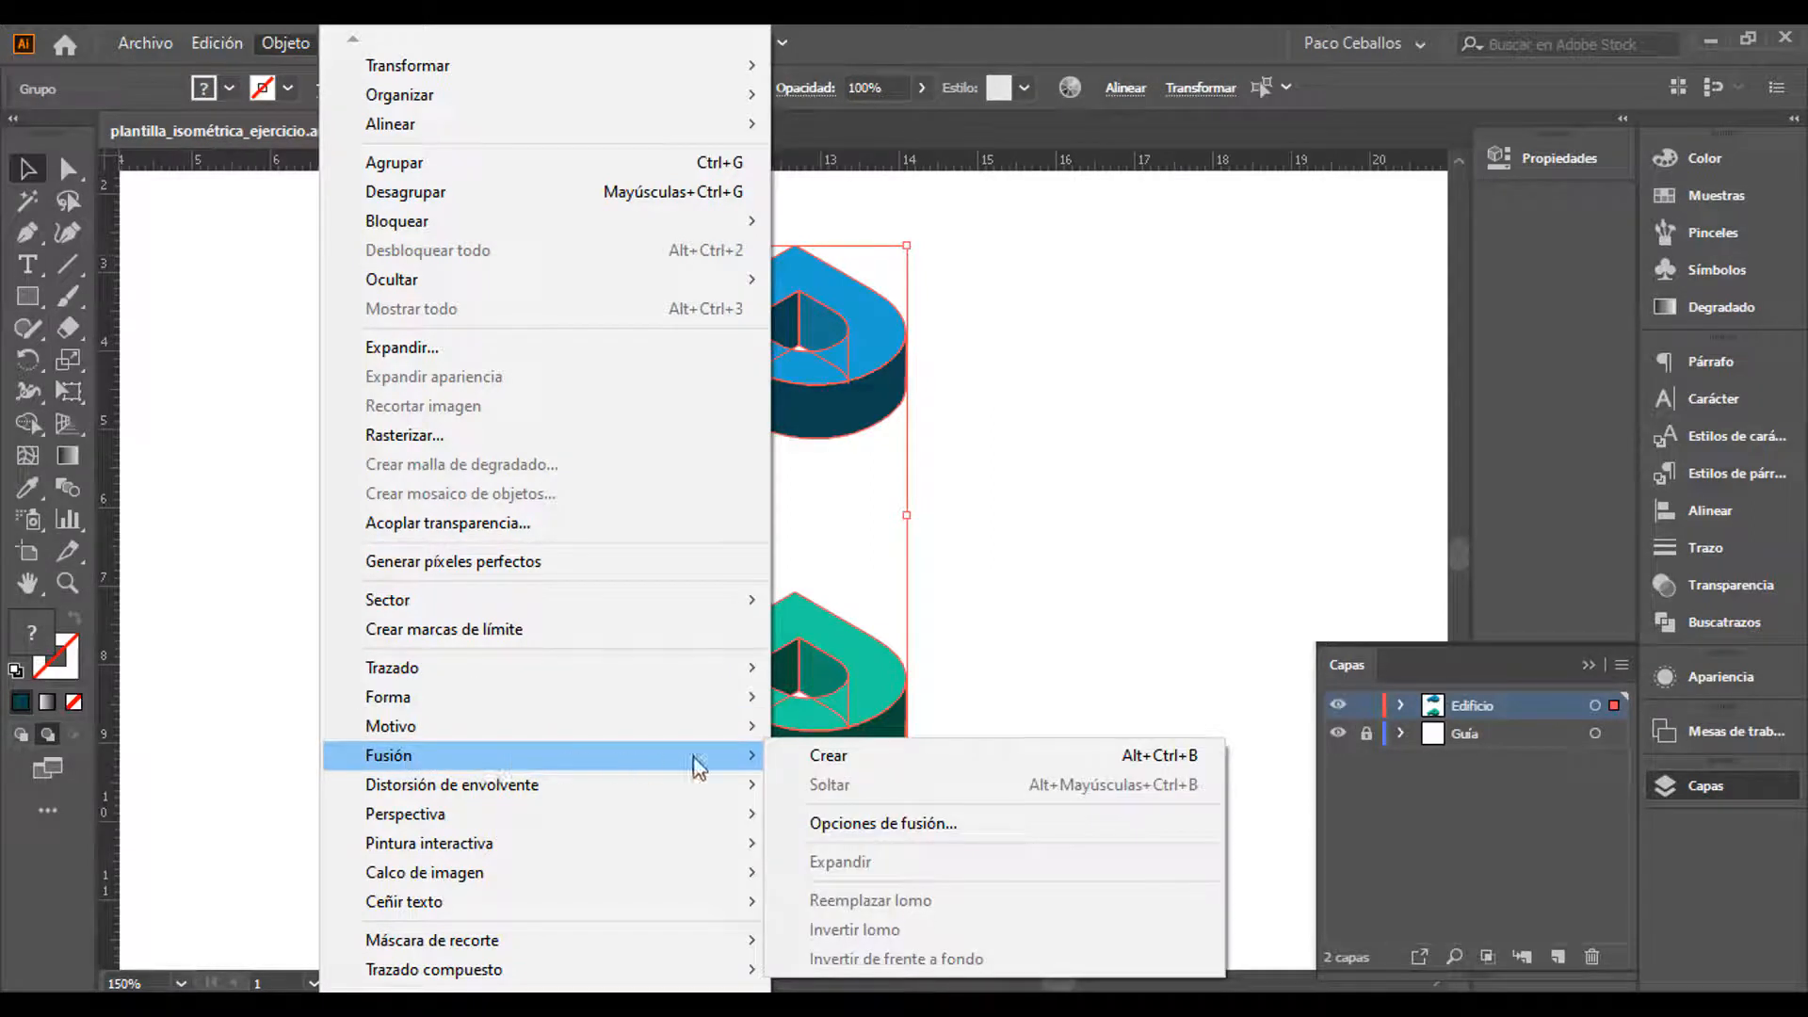
{"action": "left_click", "coordinate": [839, 753]}
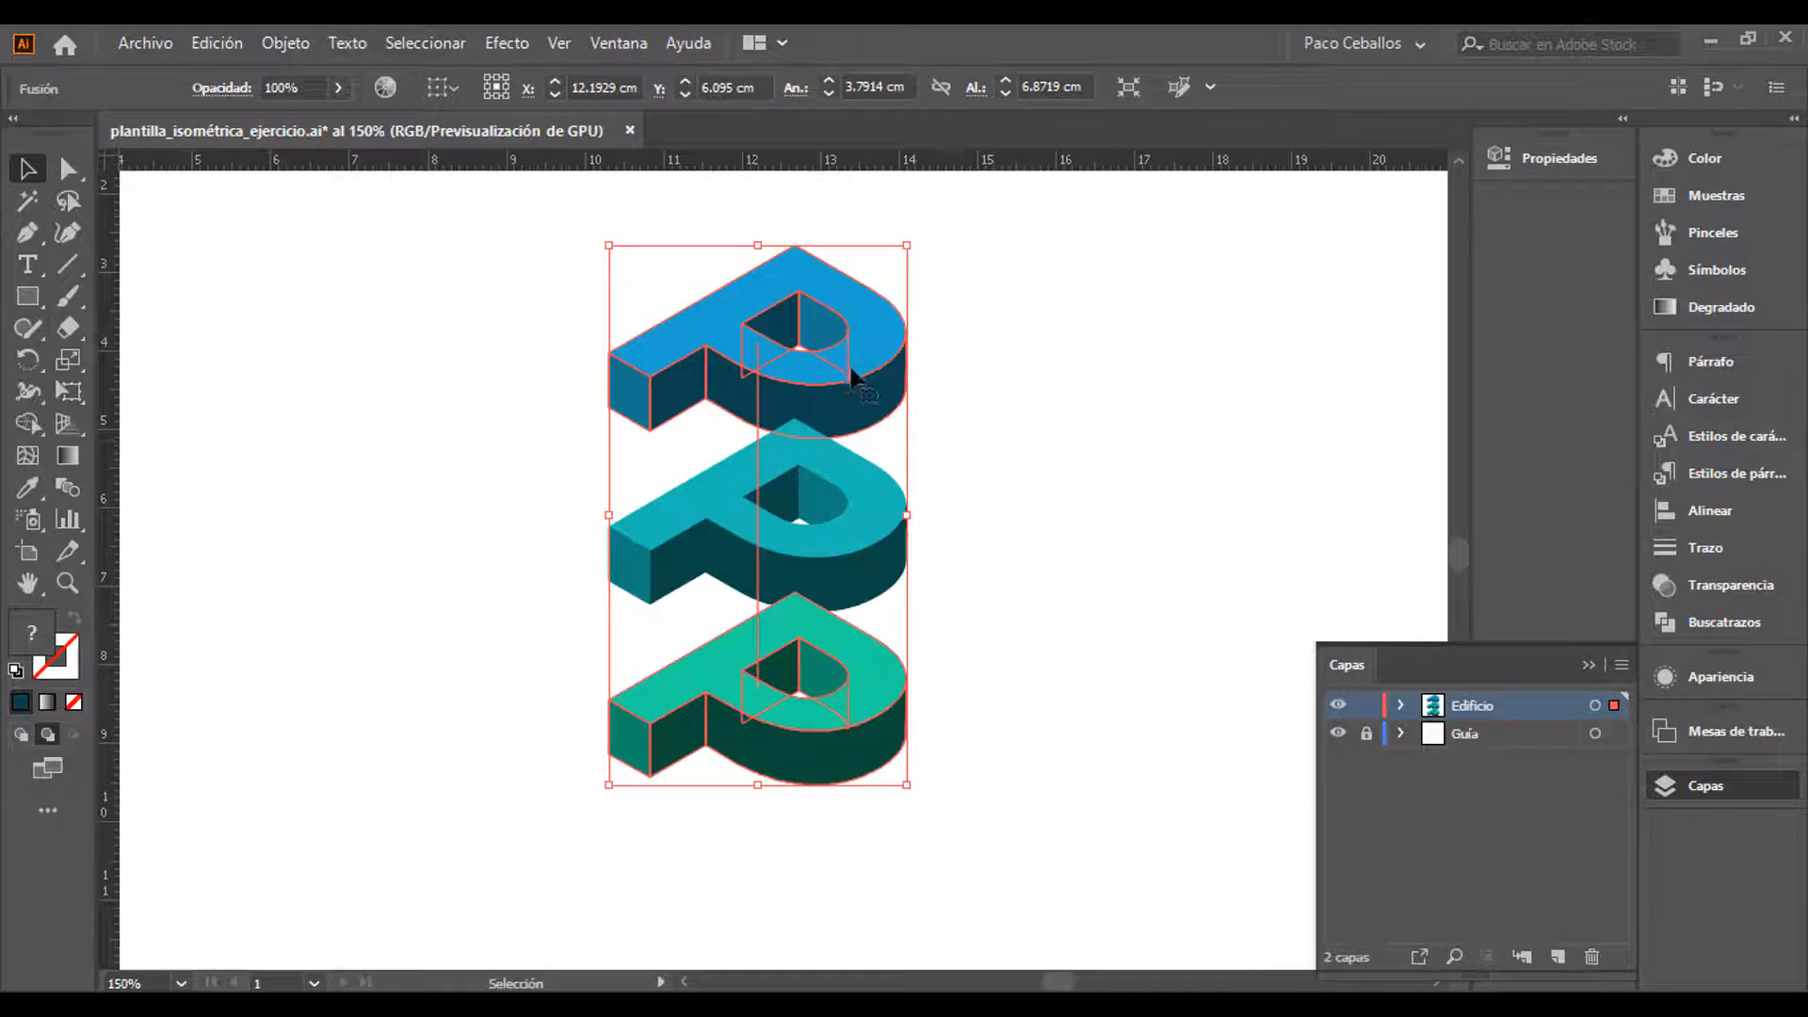
Set the blend's spacing to Specified Steps (Pasos especificados) with 6 steps, with preview turned on
{"action": "left_click", "coordinate": [280, 46]}
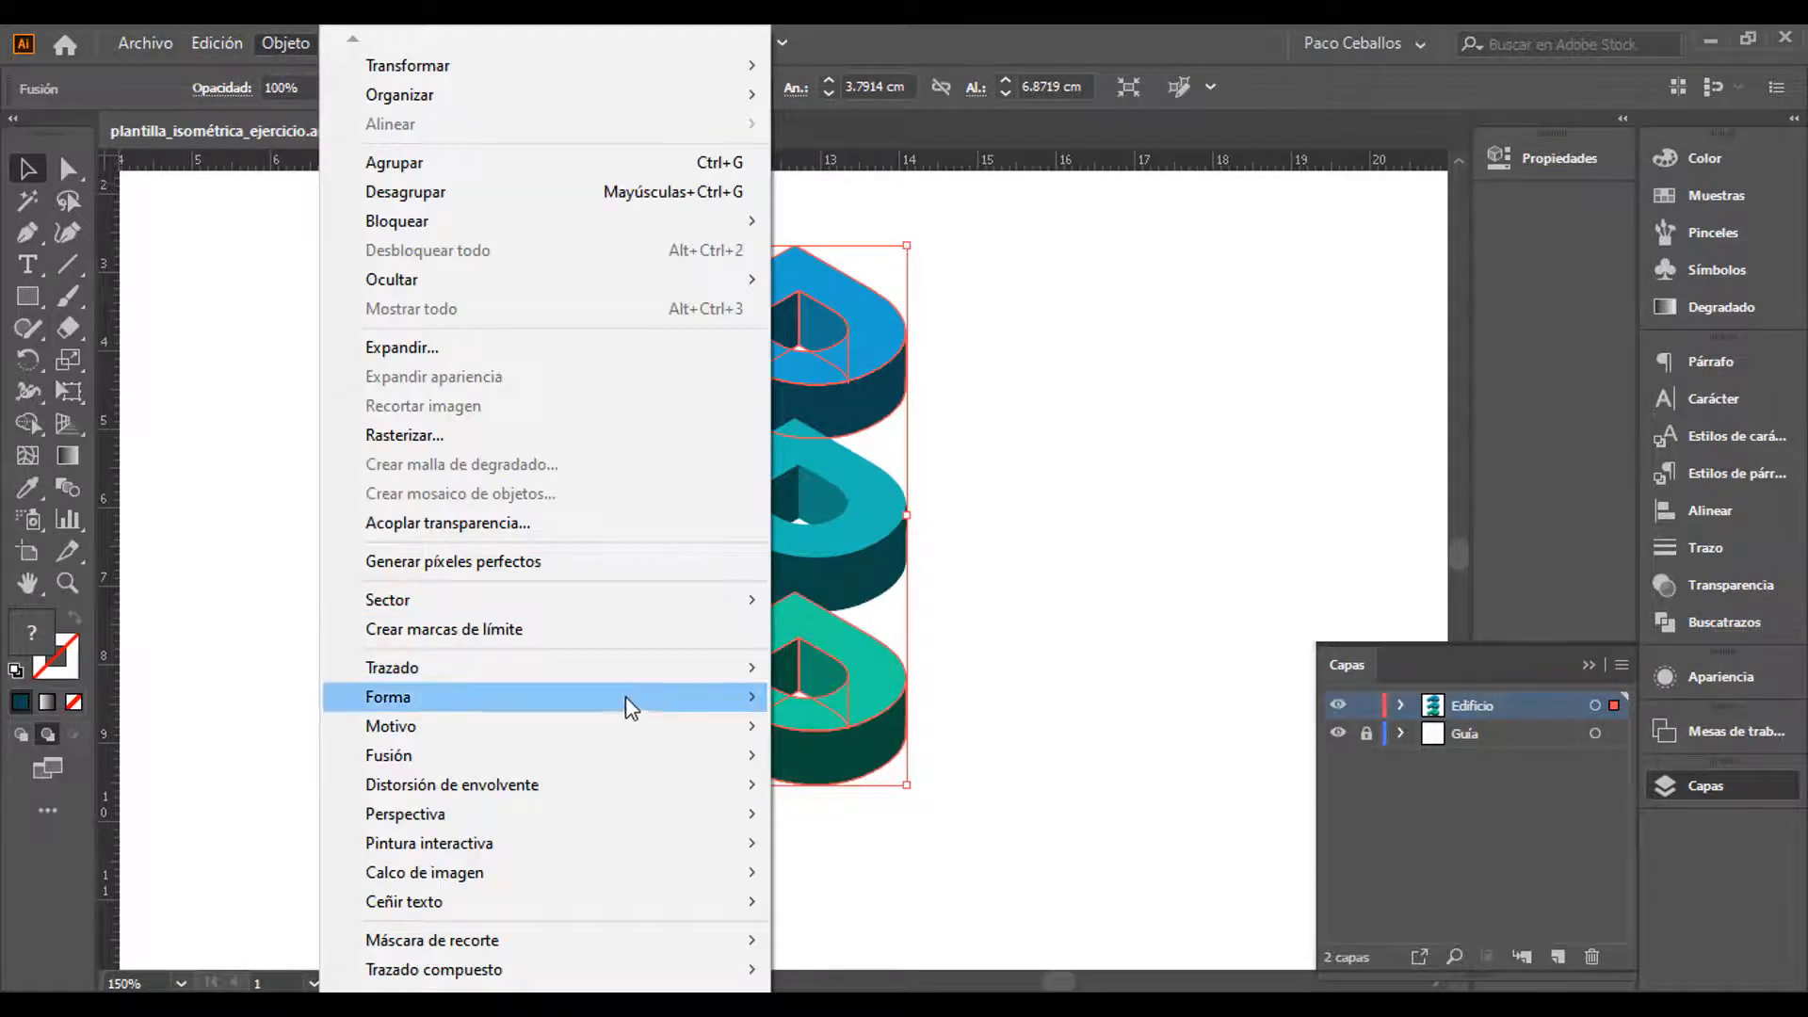
{"action": "mouse_move", "coordinate": [547, 763]}
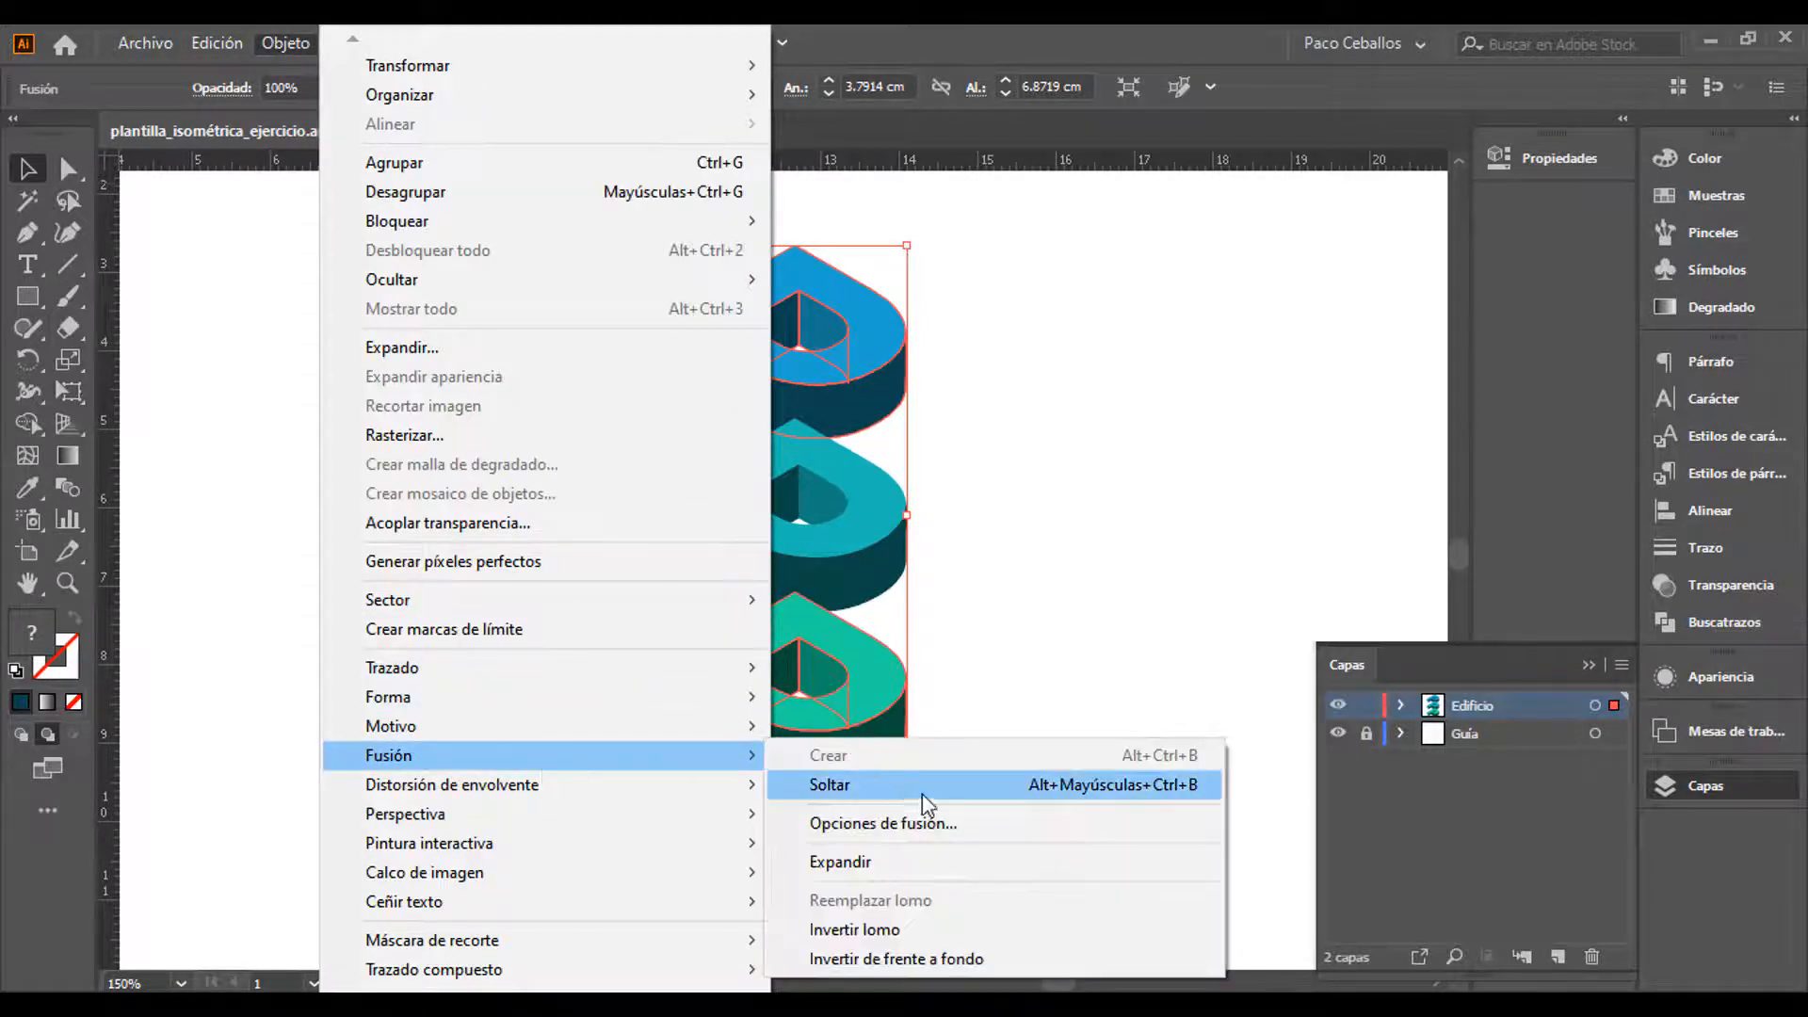
{"action": "left_click", "coordinate": [937, 827]}
{"action": "left_click", "coordinate": [1547, 566]}
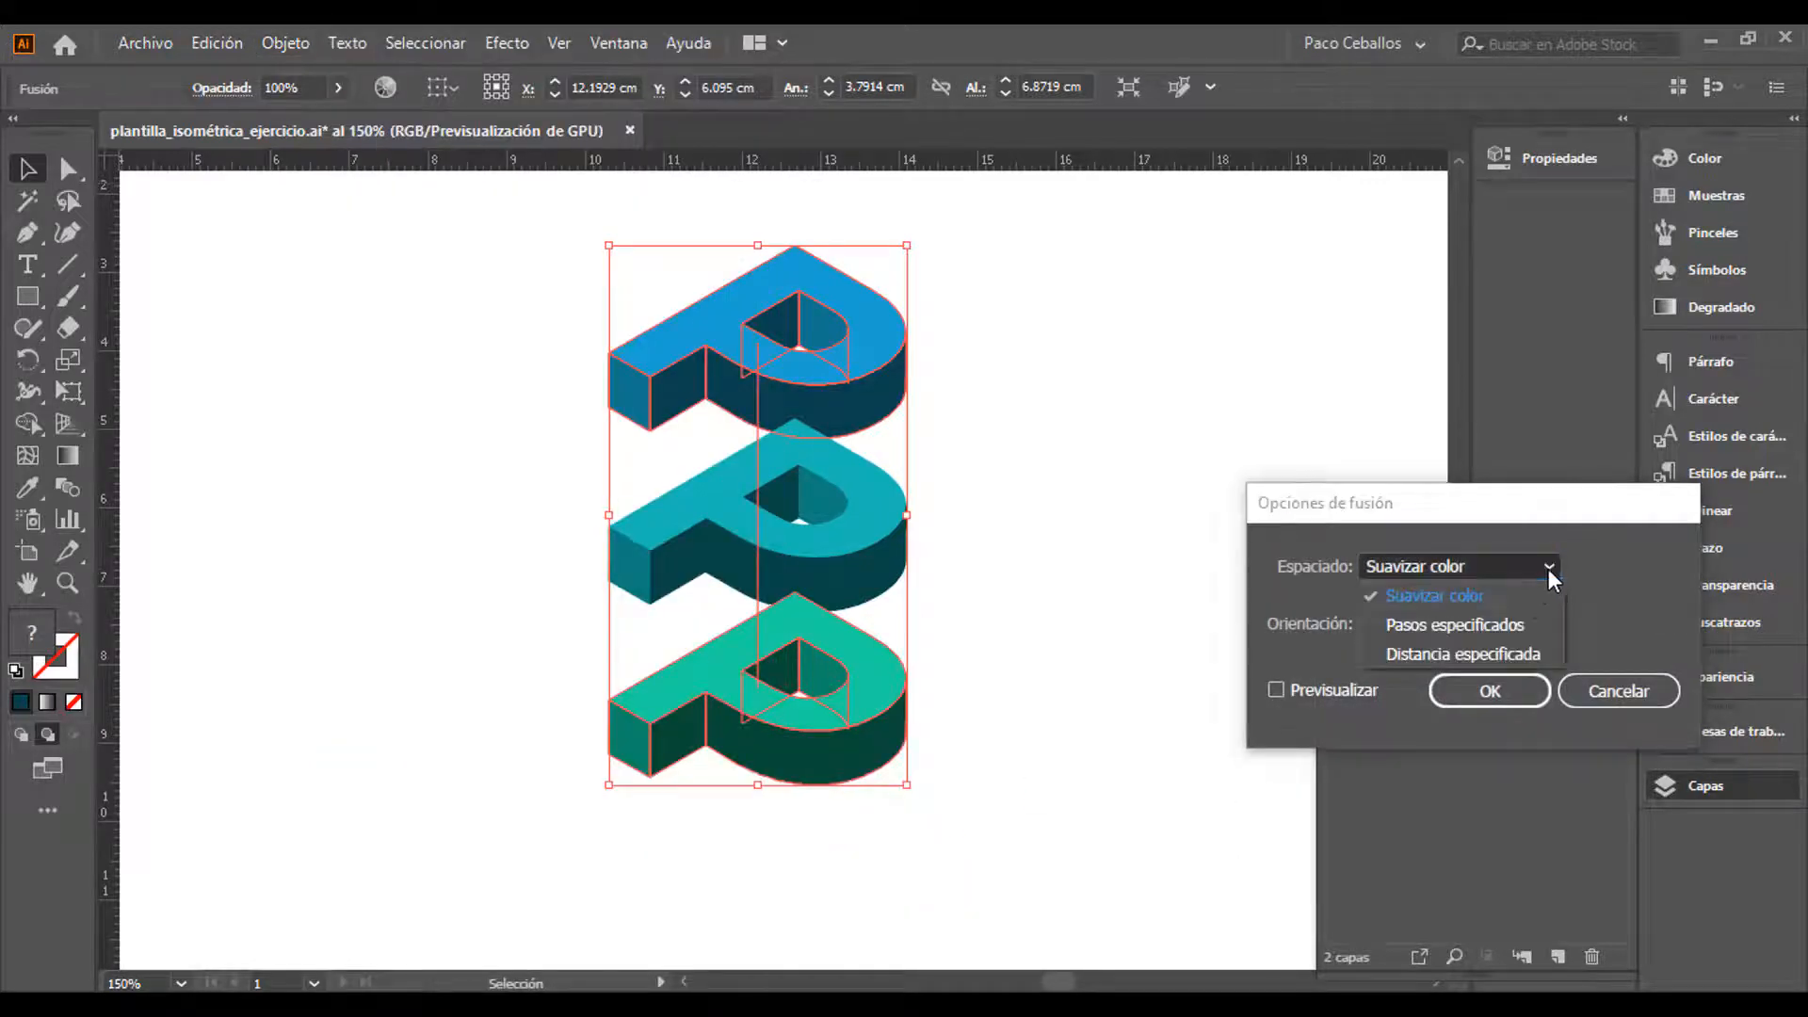
{"action": "left_click", "coordinate": [1427, 629]}
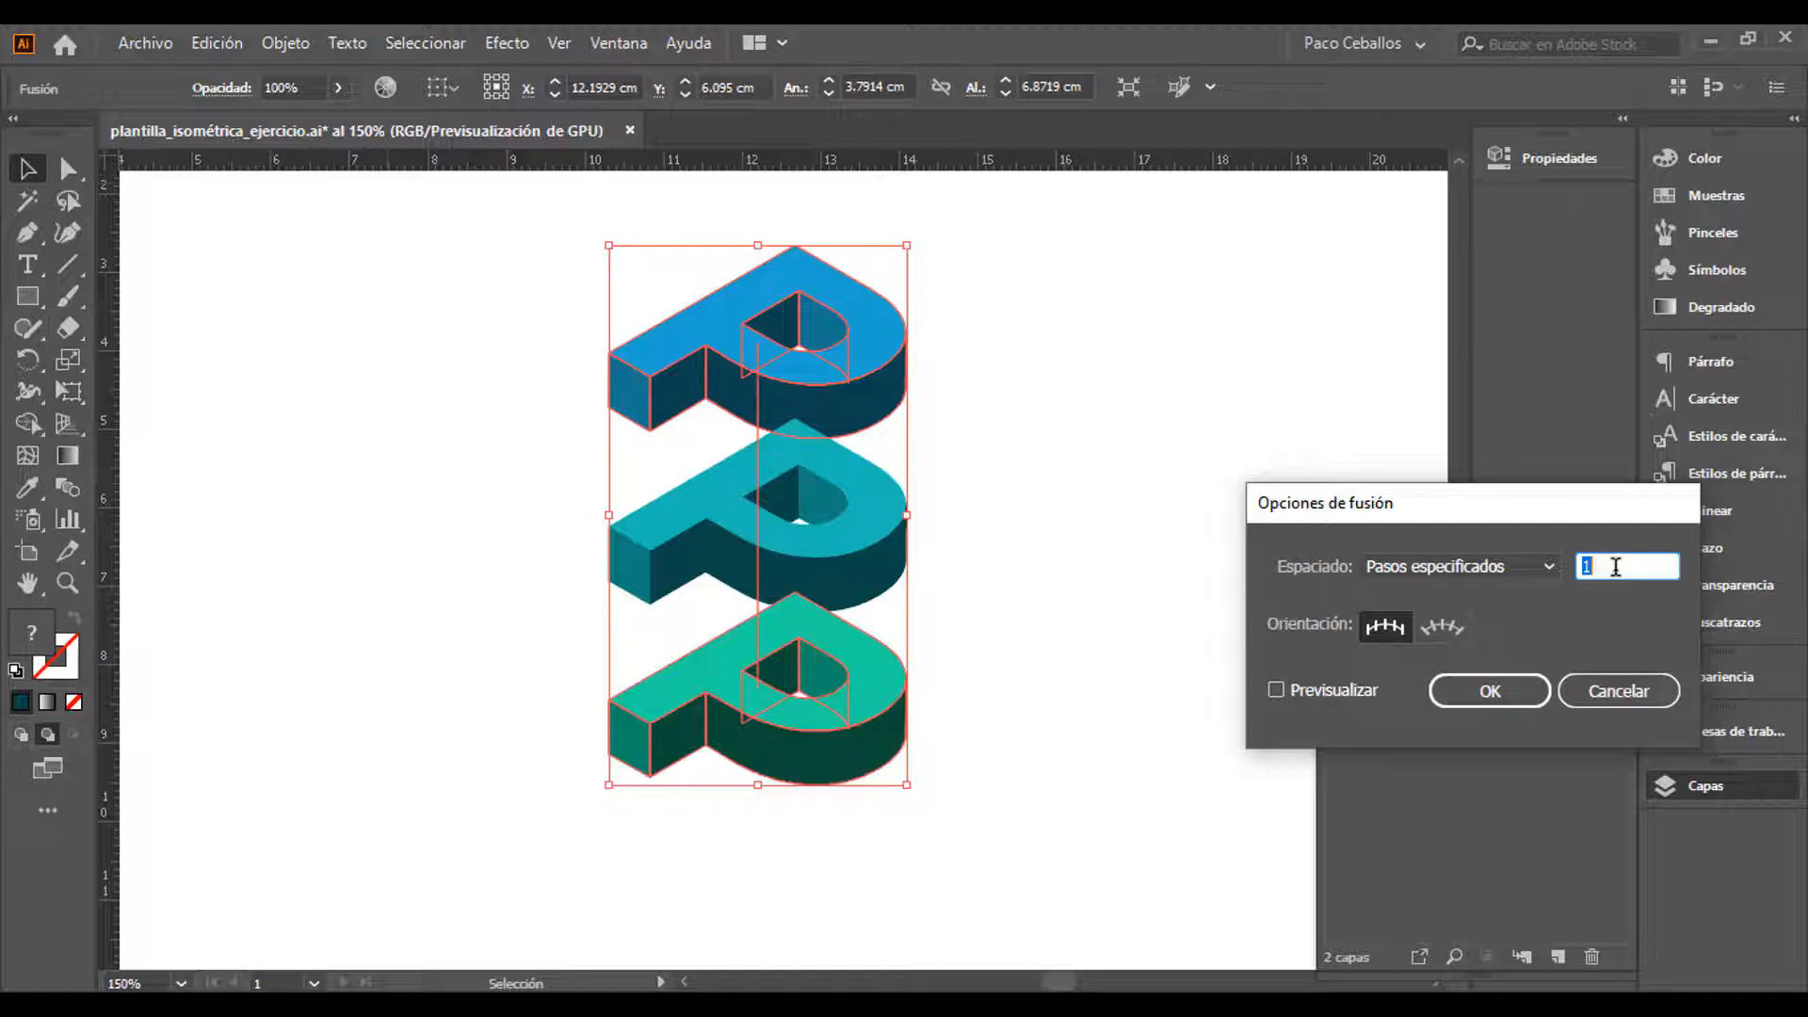
{"action": "key", "text": "Tab"}
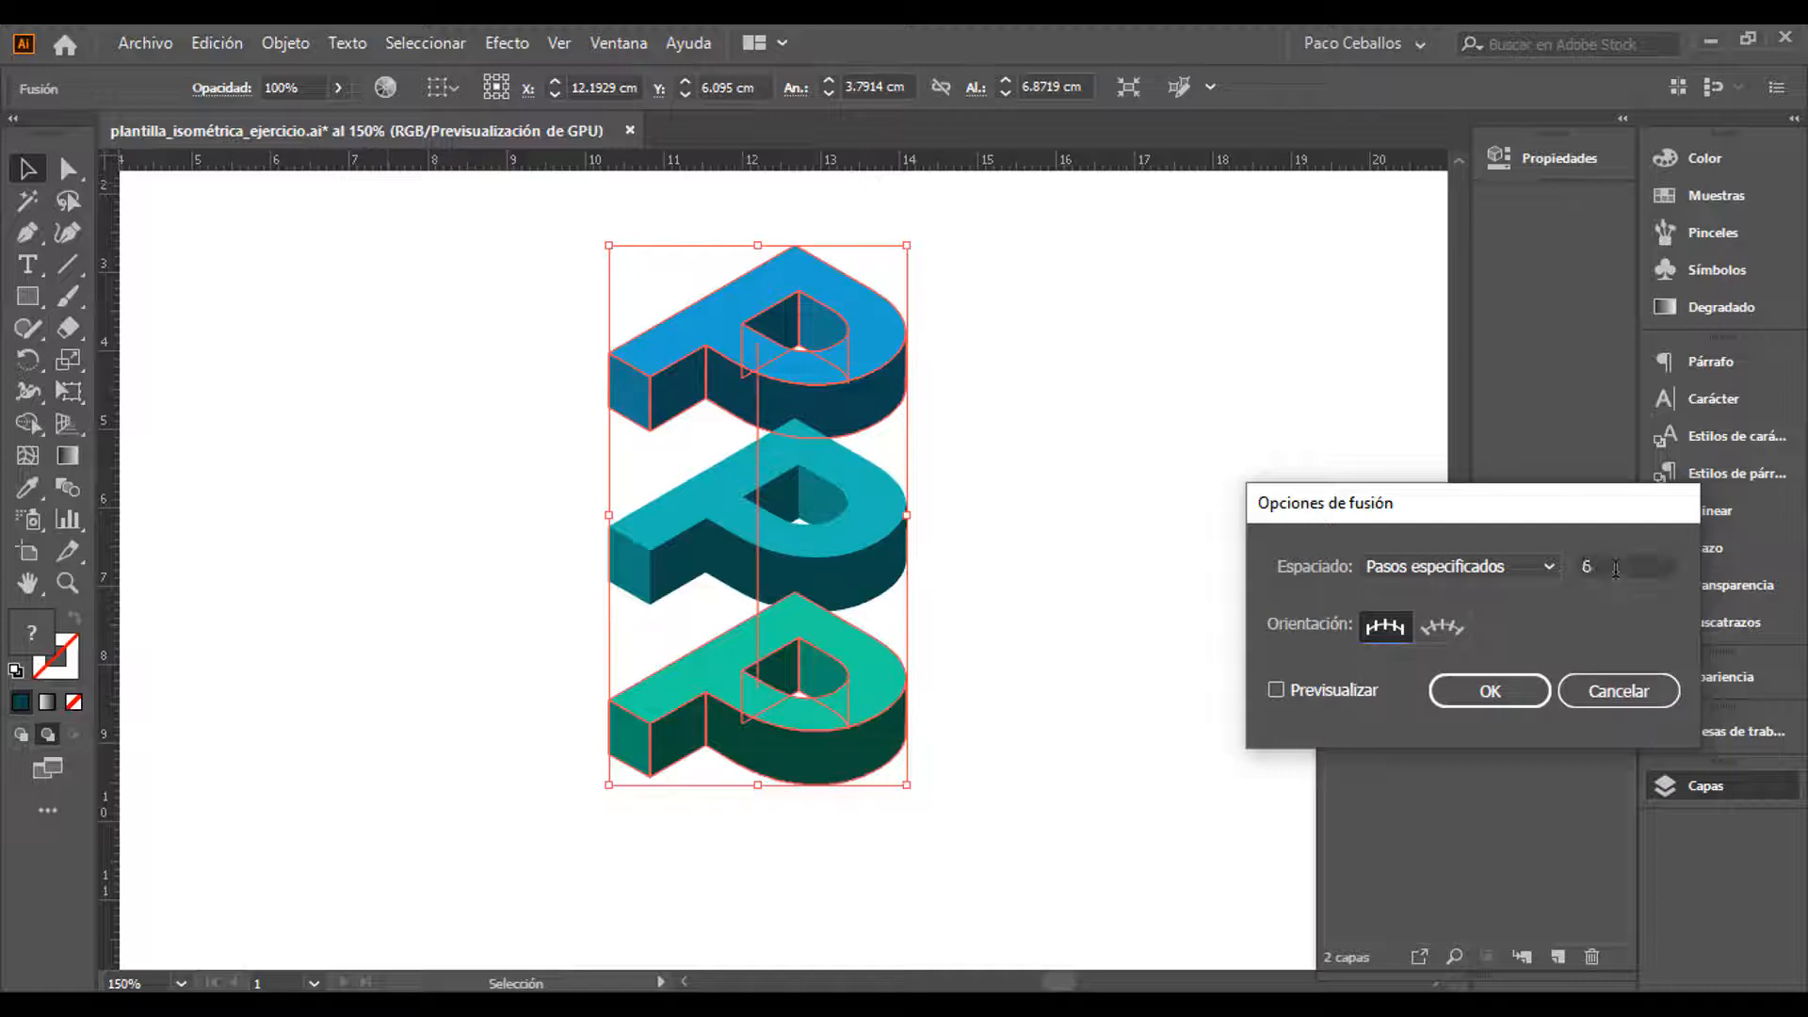
{"action": "left_click", "coordinate": [1276, 689]}
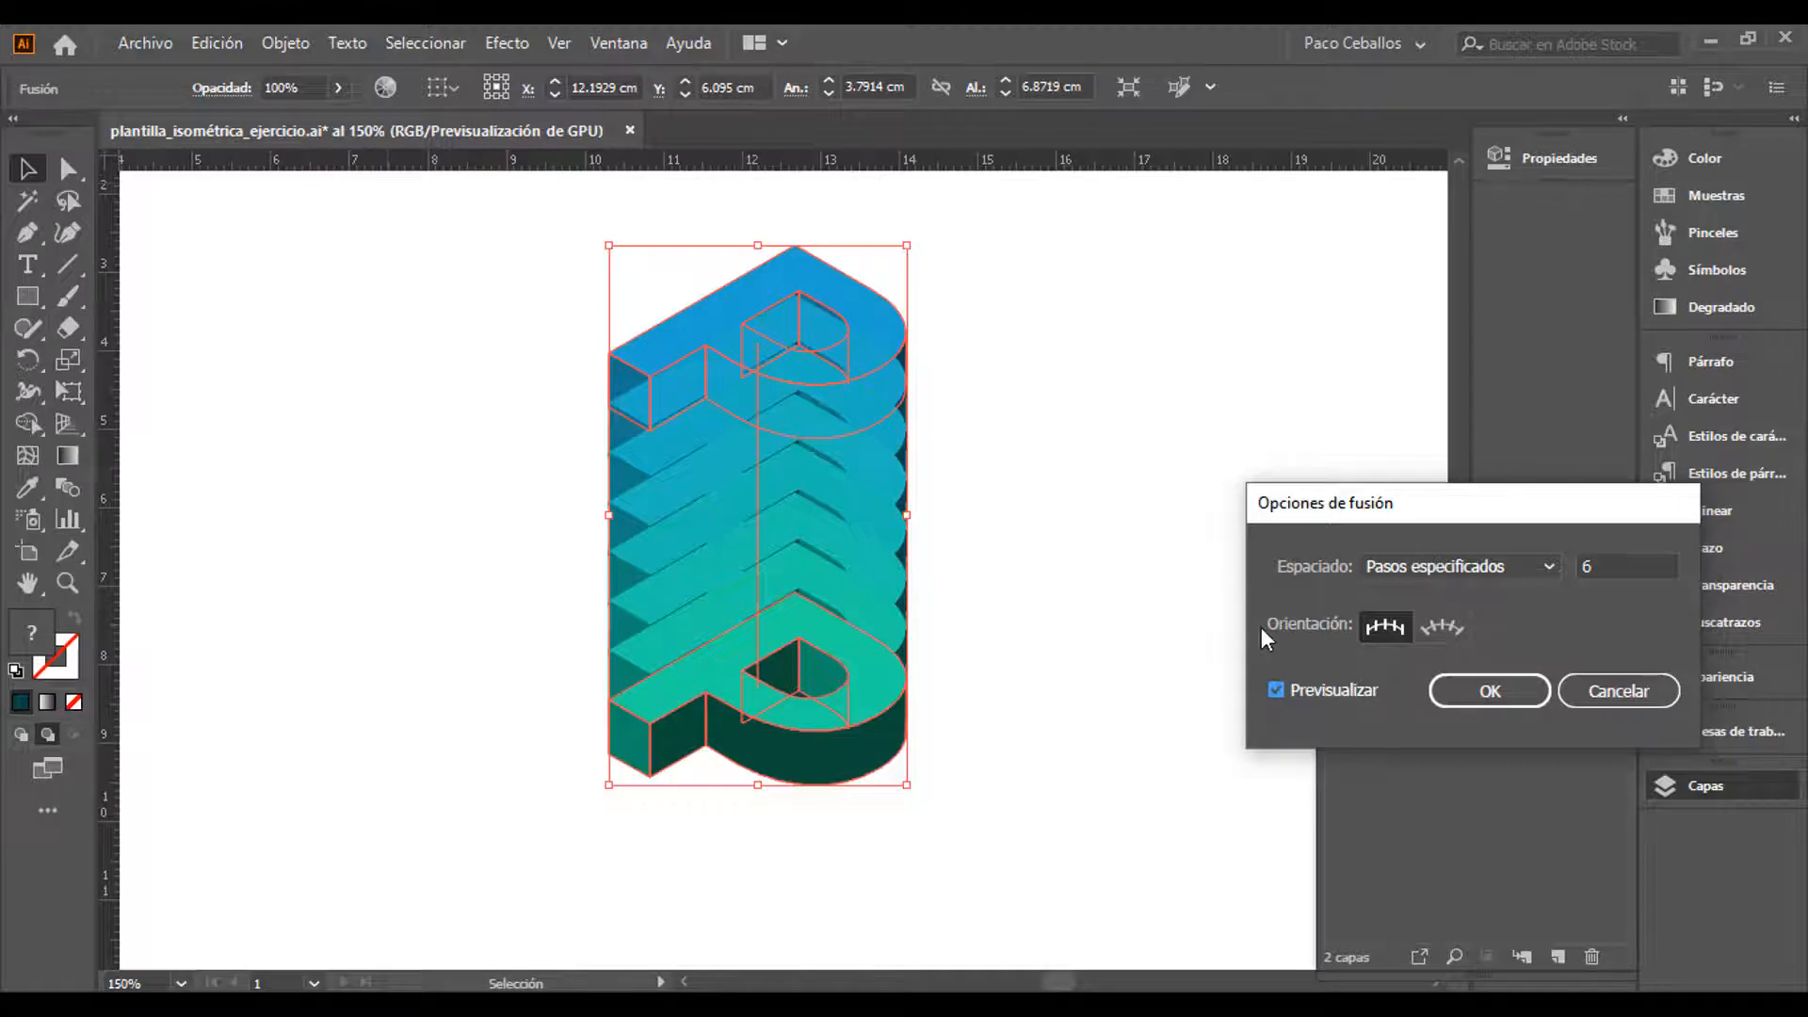
{"action": "left_click", "coordinate": [1507, 693]}
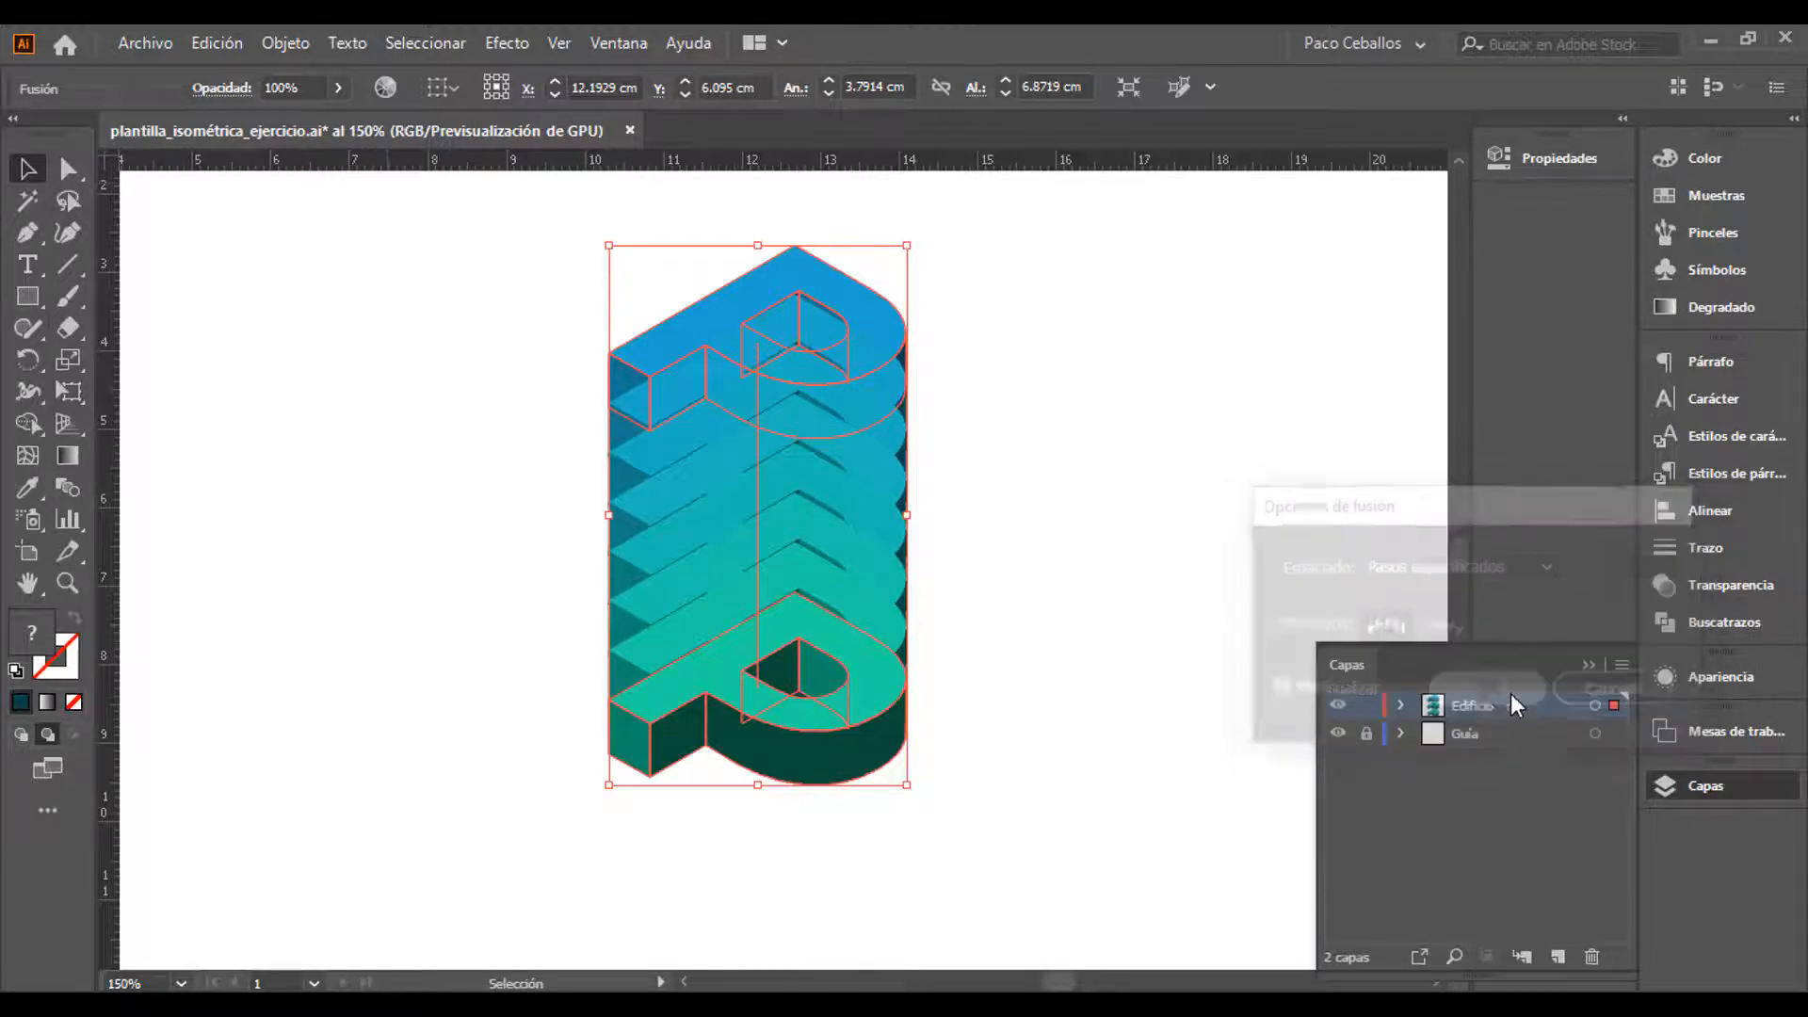
{"action": "left_click", "coordinate": [1126, 703]}
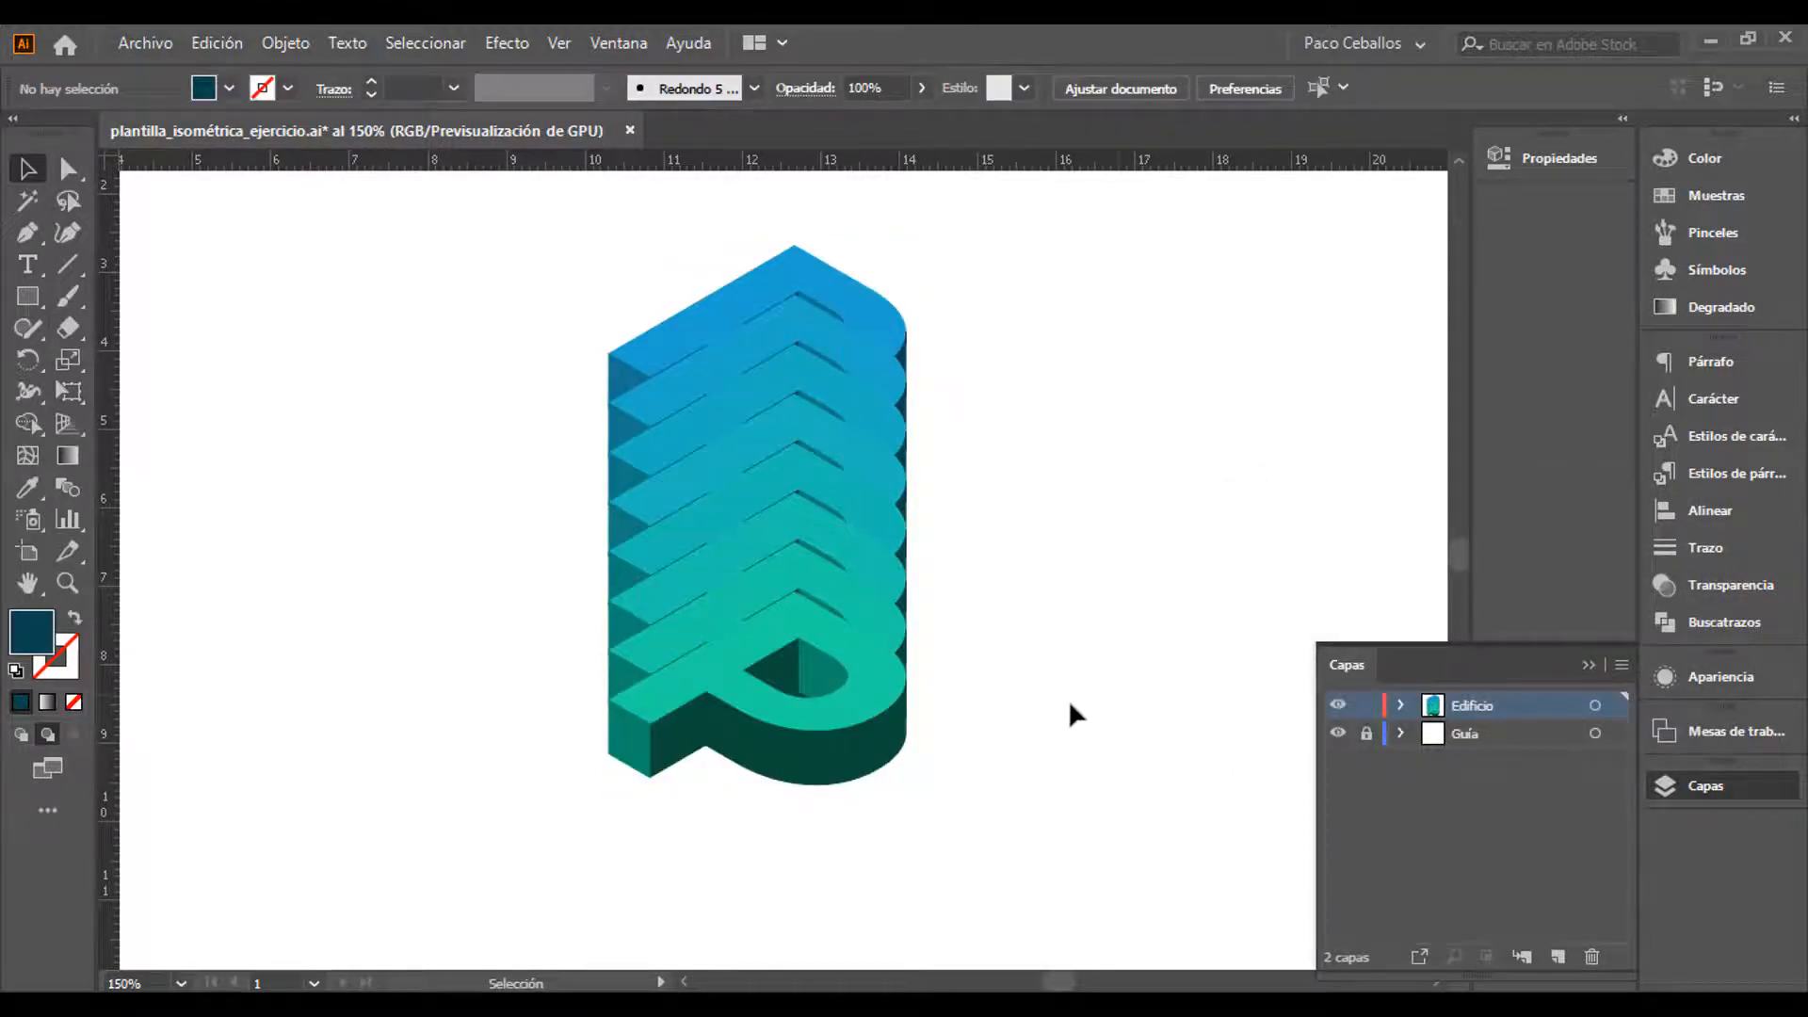
Reverse the stacking order of the P building blend front to back
{"action": "left_click", "coordinate": [876, 704]}
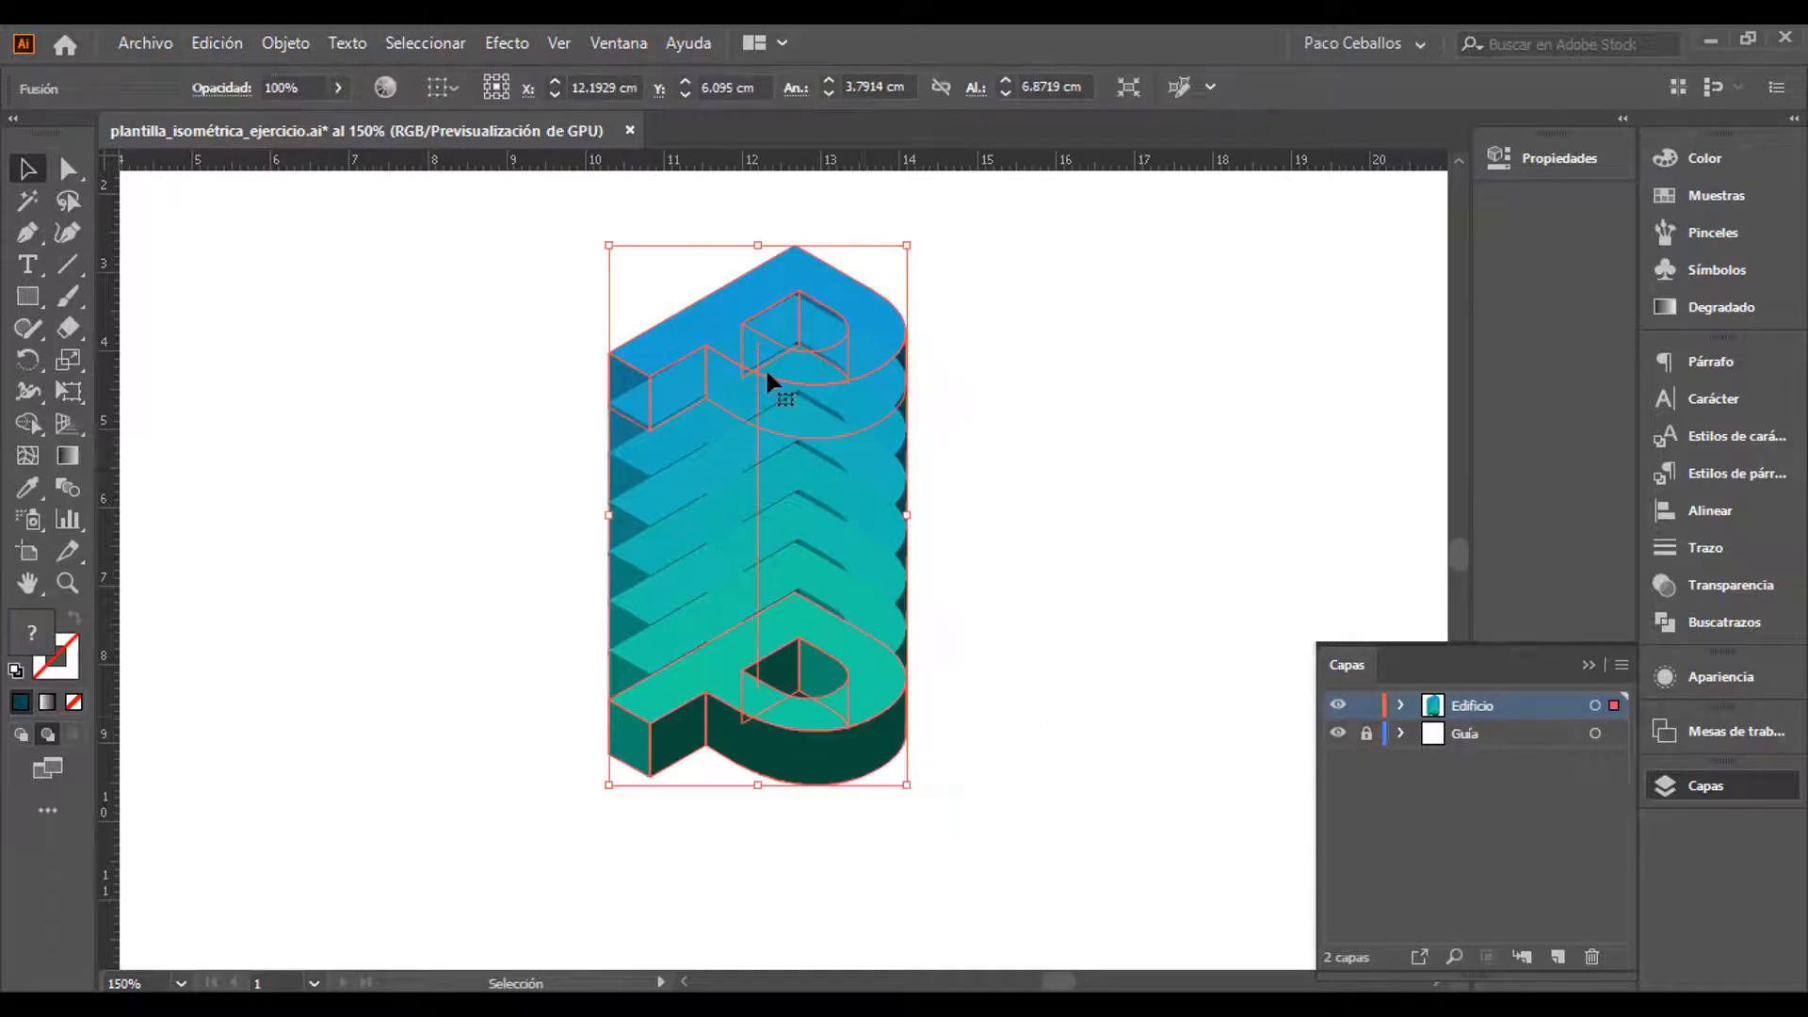
{"action": "left_click", "coordinate": [285, 44]}
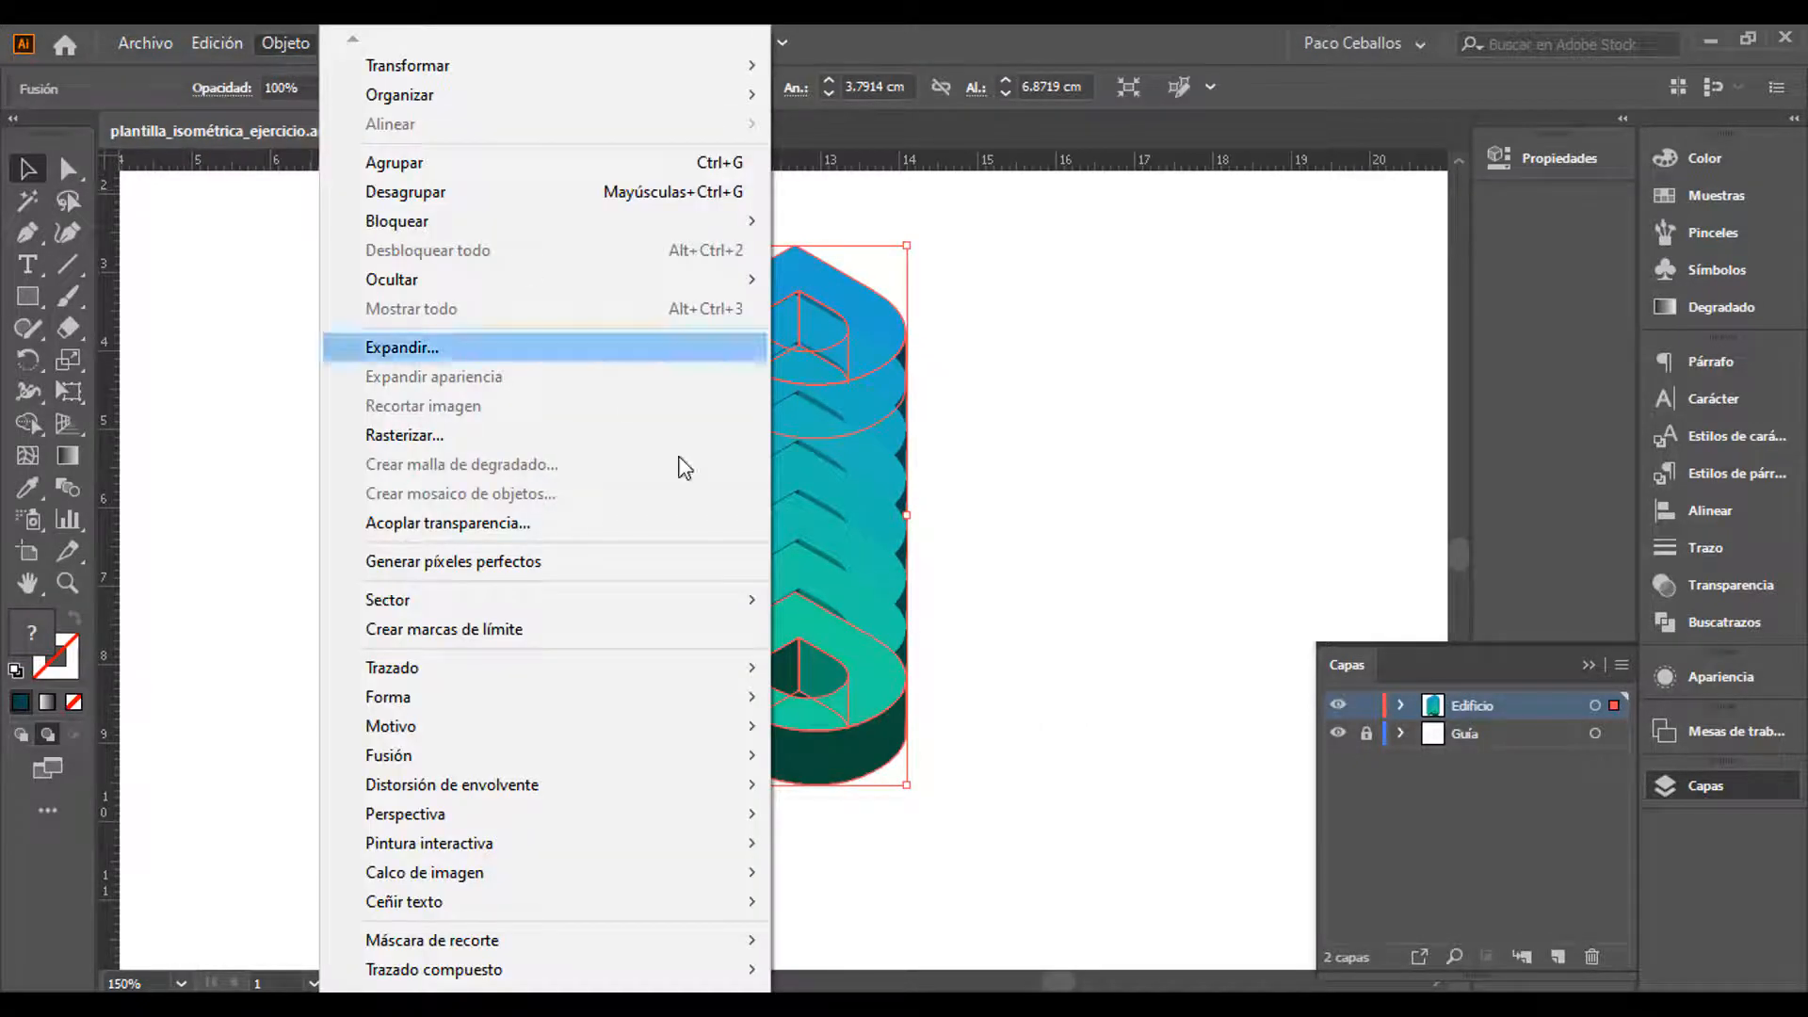
{"action": "mouse_move", "coordinate": [599, 765]}
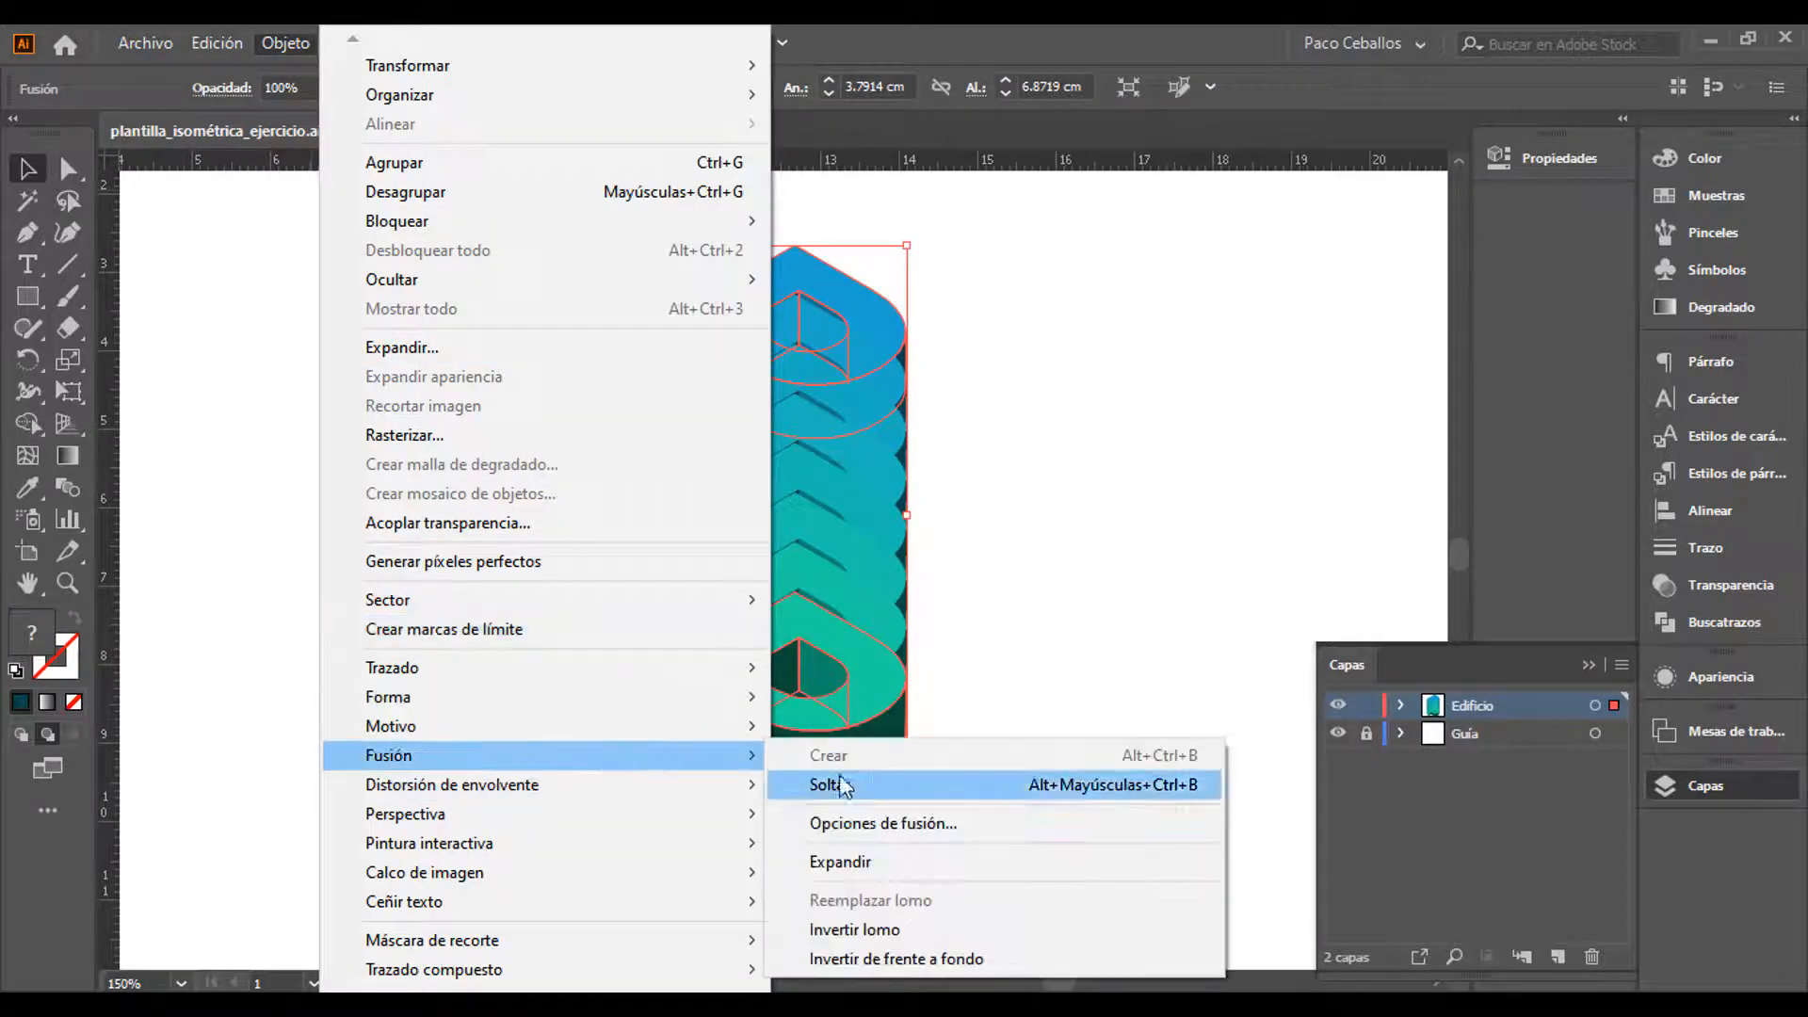
{"action": "left_click", "coordinate": [948, 957]}
{"action": "left_click", "coordinate": [981, 841]}
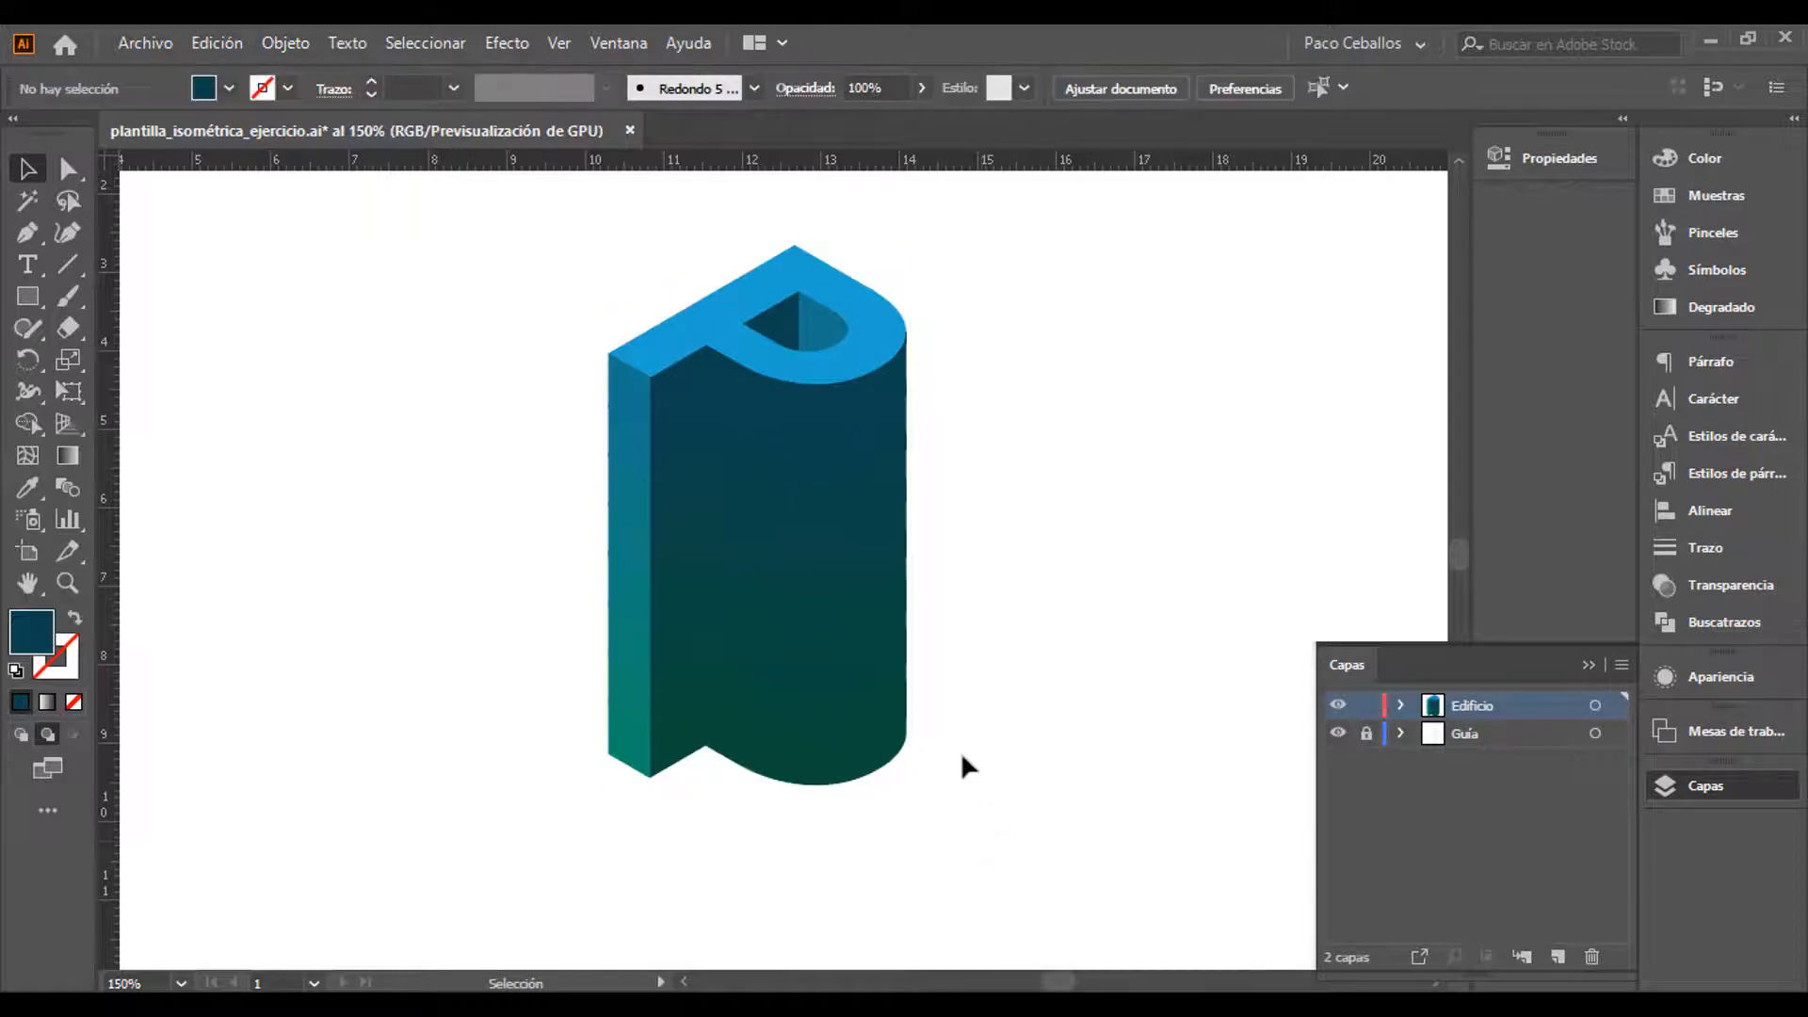
Reduce the blend's specified steps to 5 with preview turned on
{"action": "scroll", "coordinate": [845, 563], "scroll_direction": "up", "scroll_amount": 3}
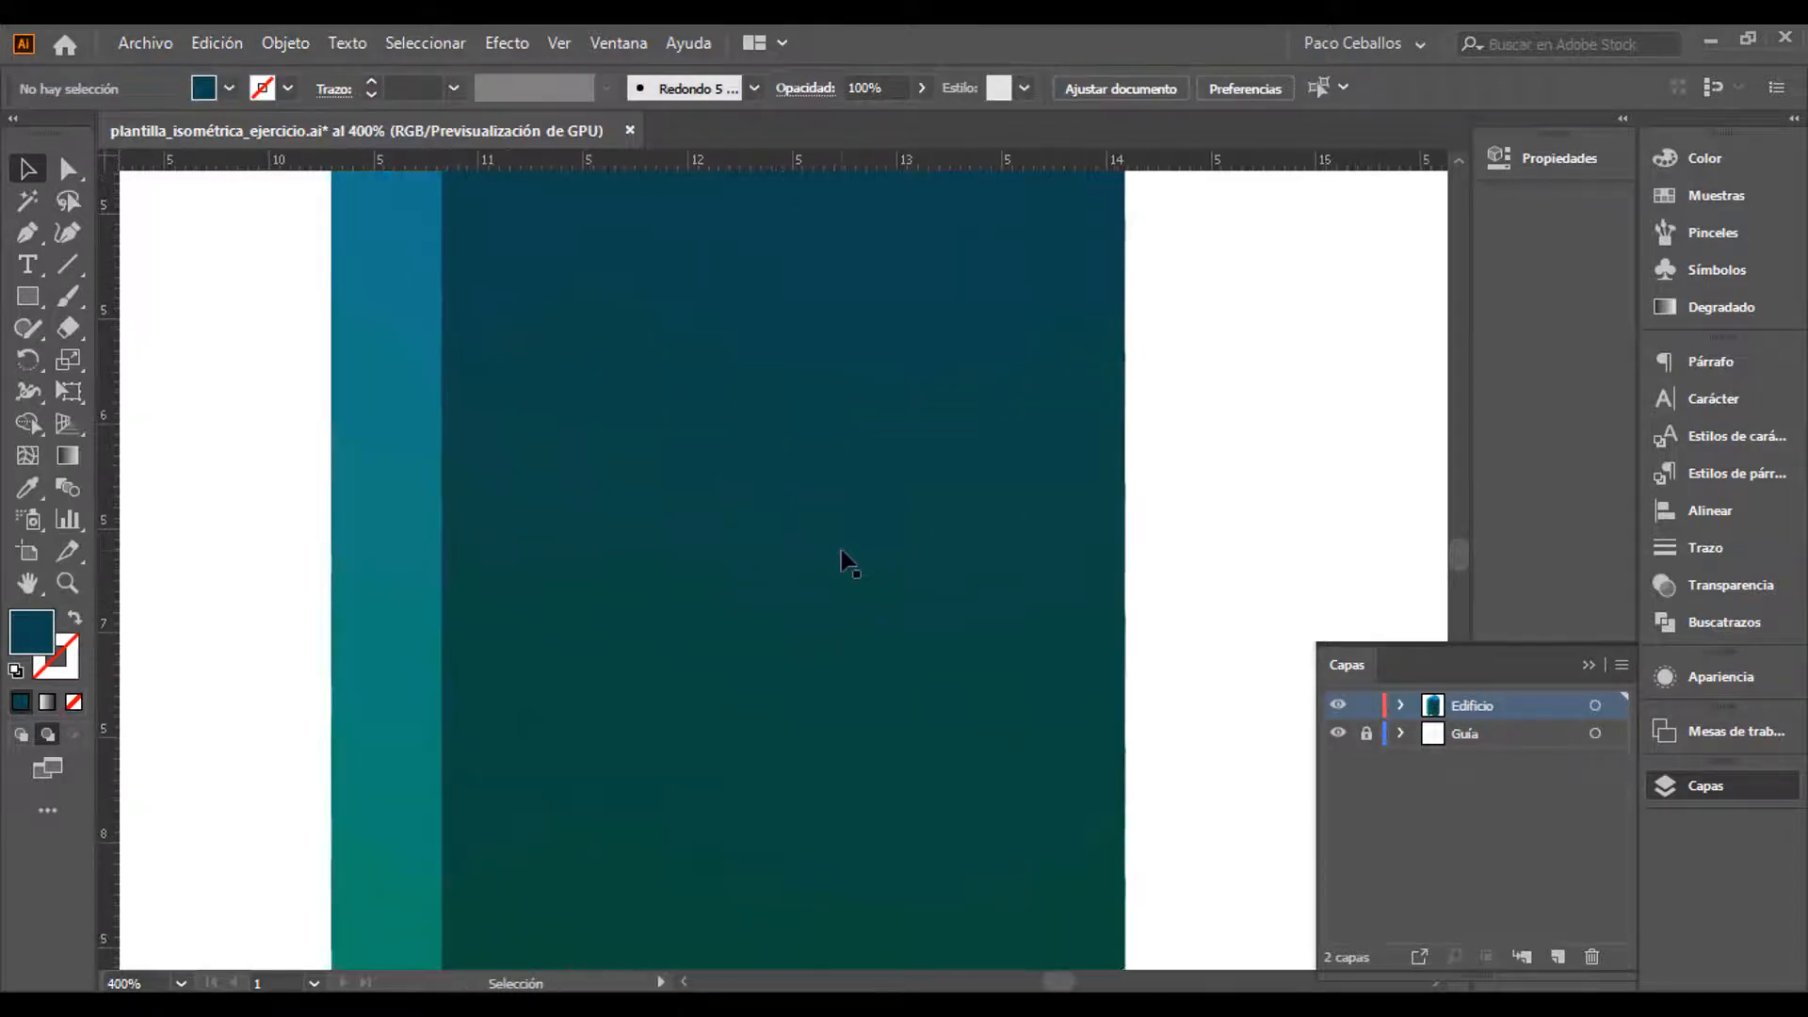
{"action": "scroll", "coordinate": [845, 562], "scroll_direction": "down", "scroll_amount": 2}
{"action": "left_click", "coordinate": [845, 562]}
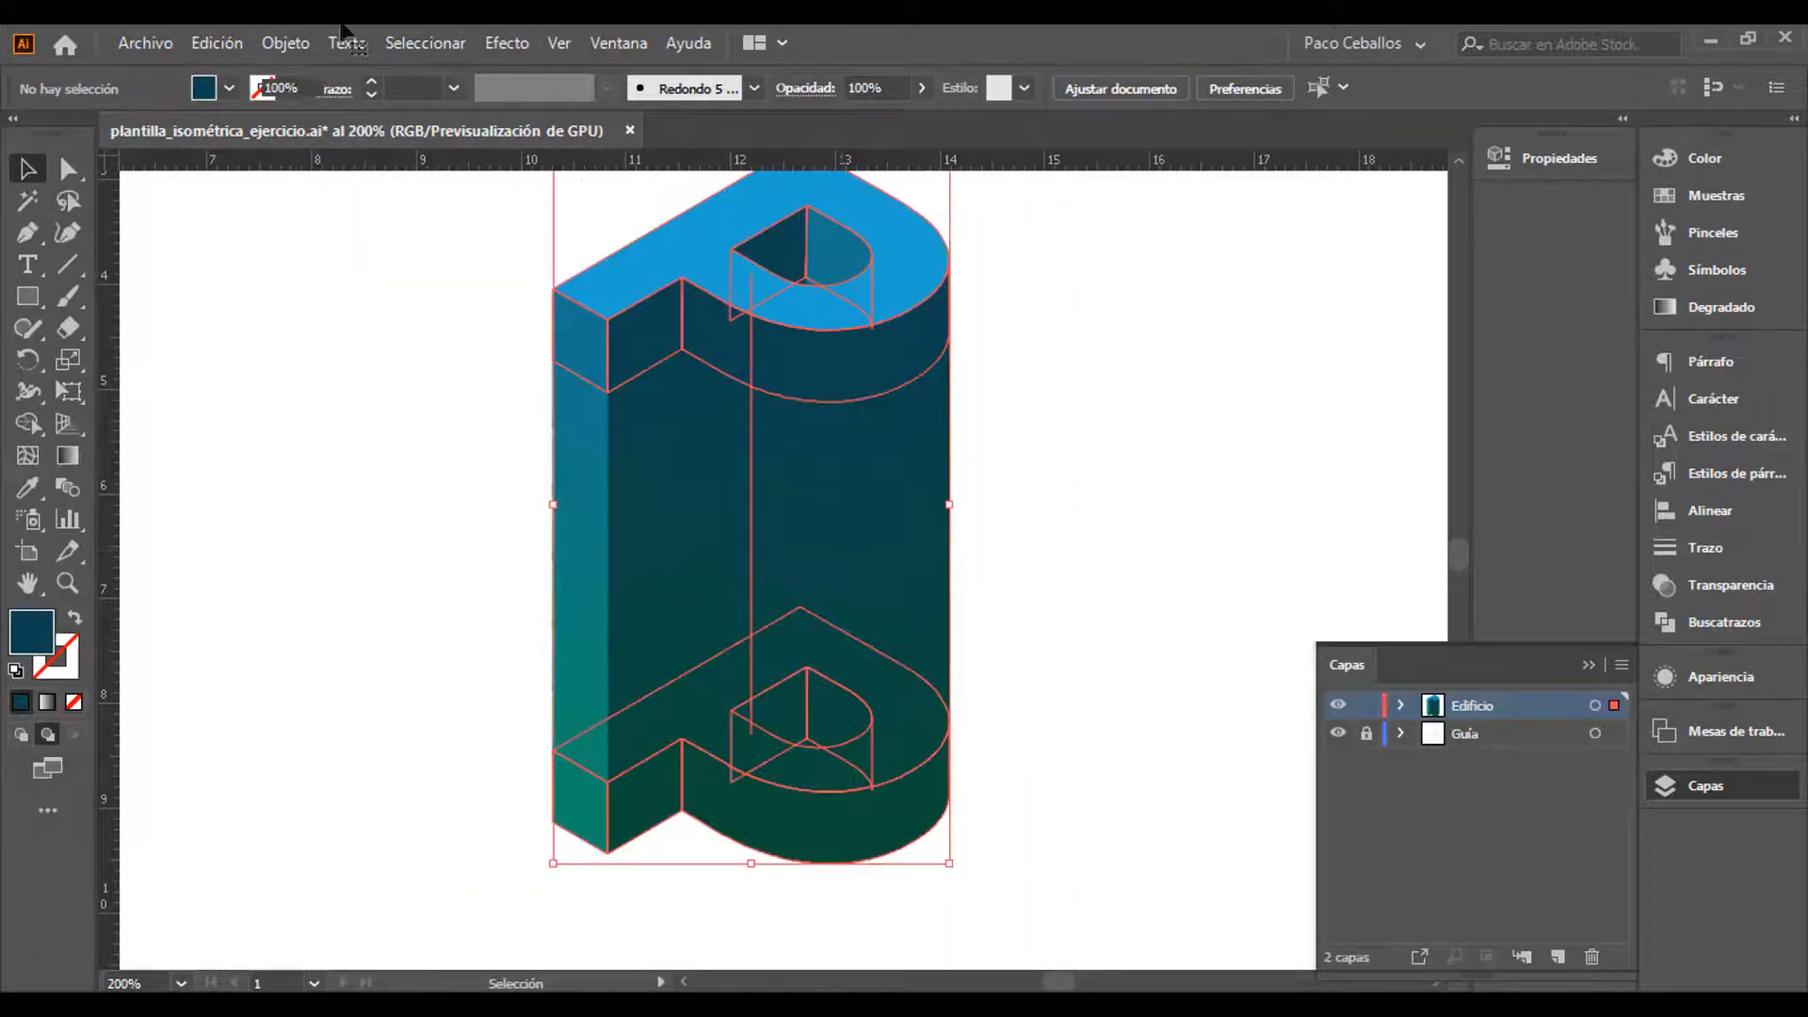
{"action": "left_click", "coordinate": [300, 43]}
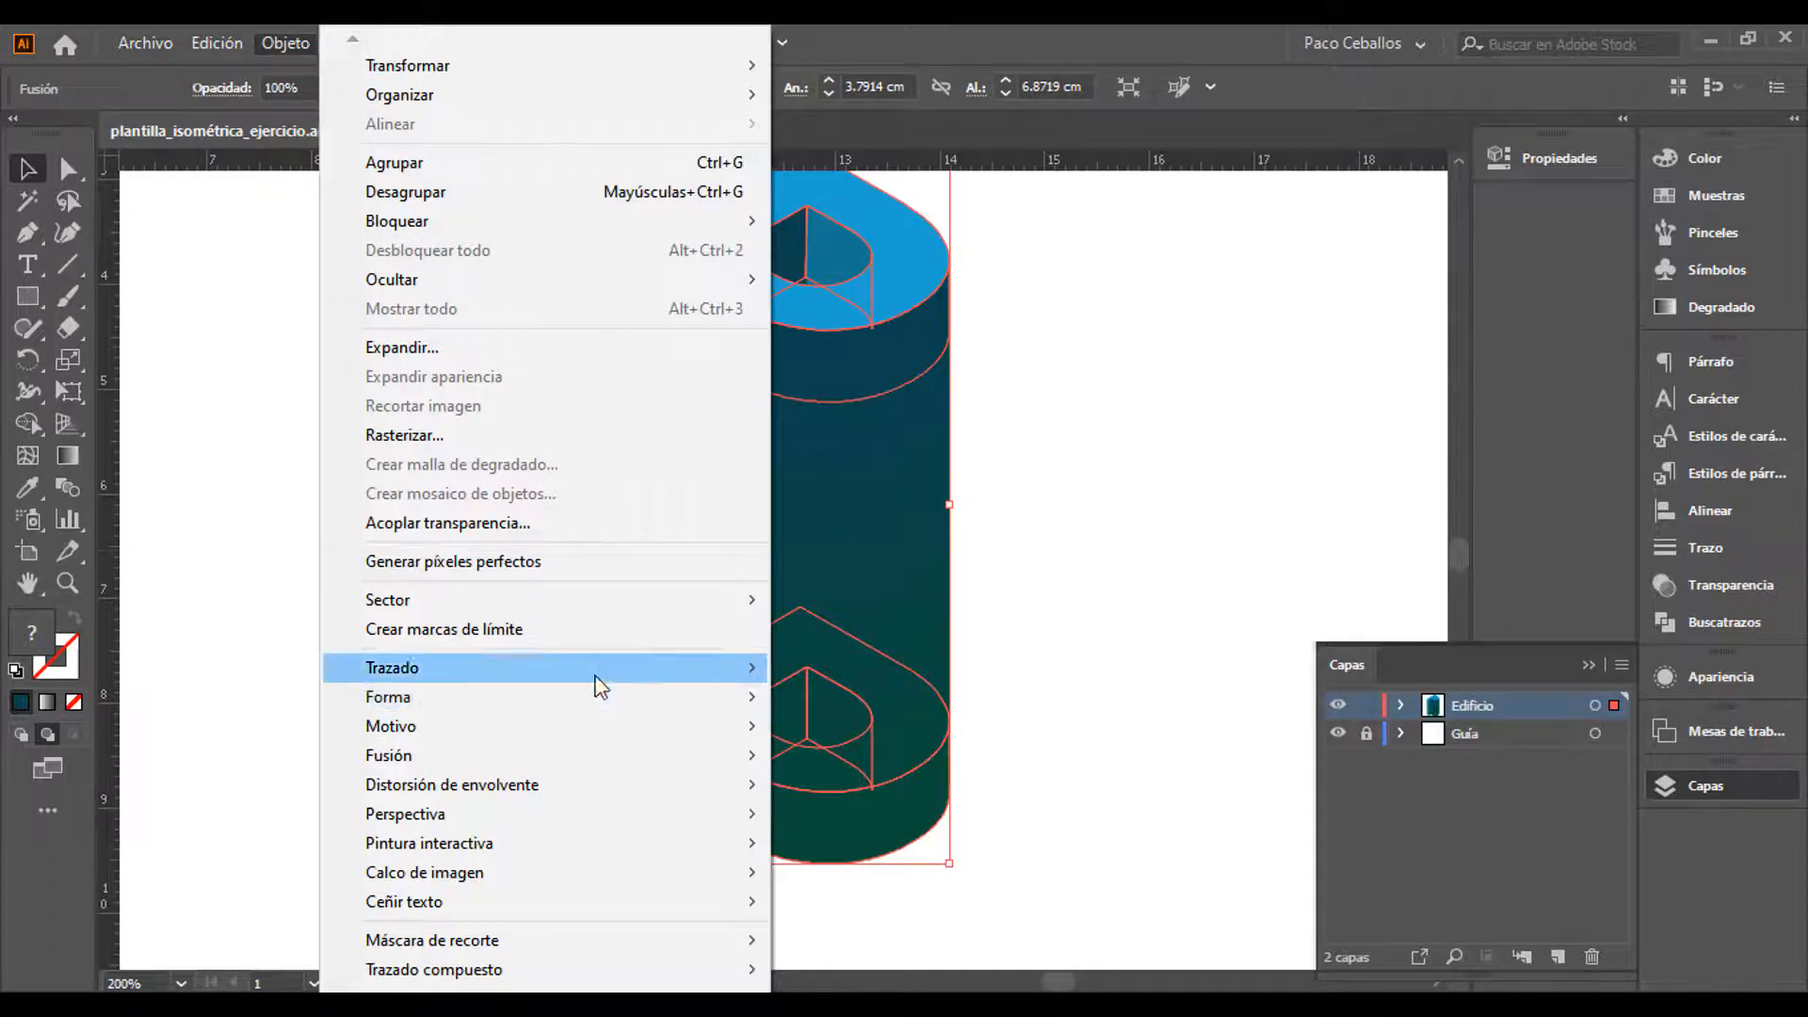
{"action": "mouse_move", "coordinate": [573, 767]}
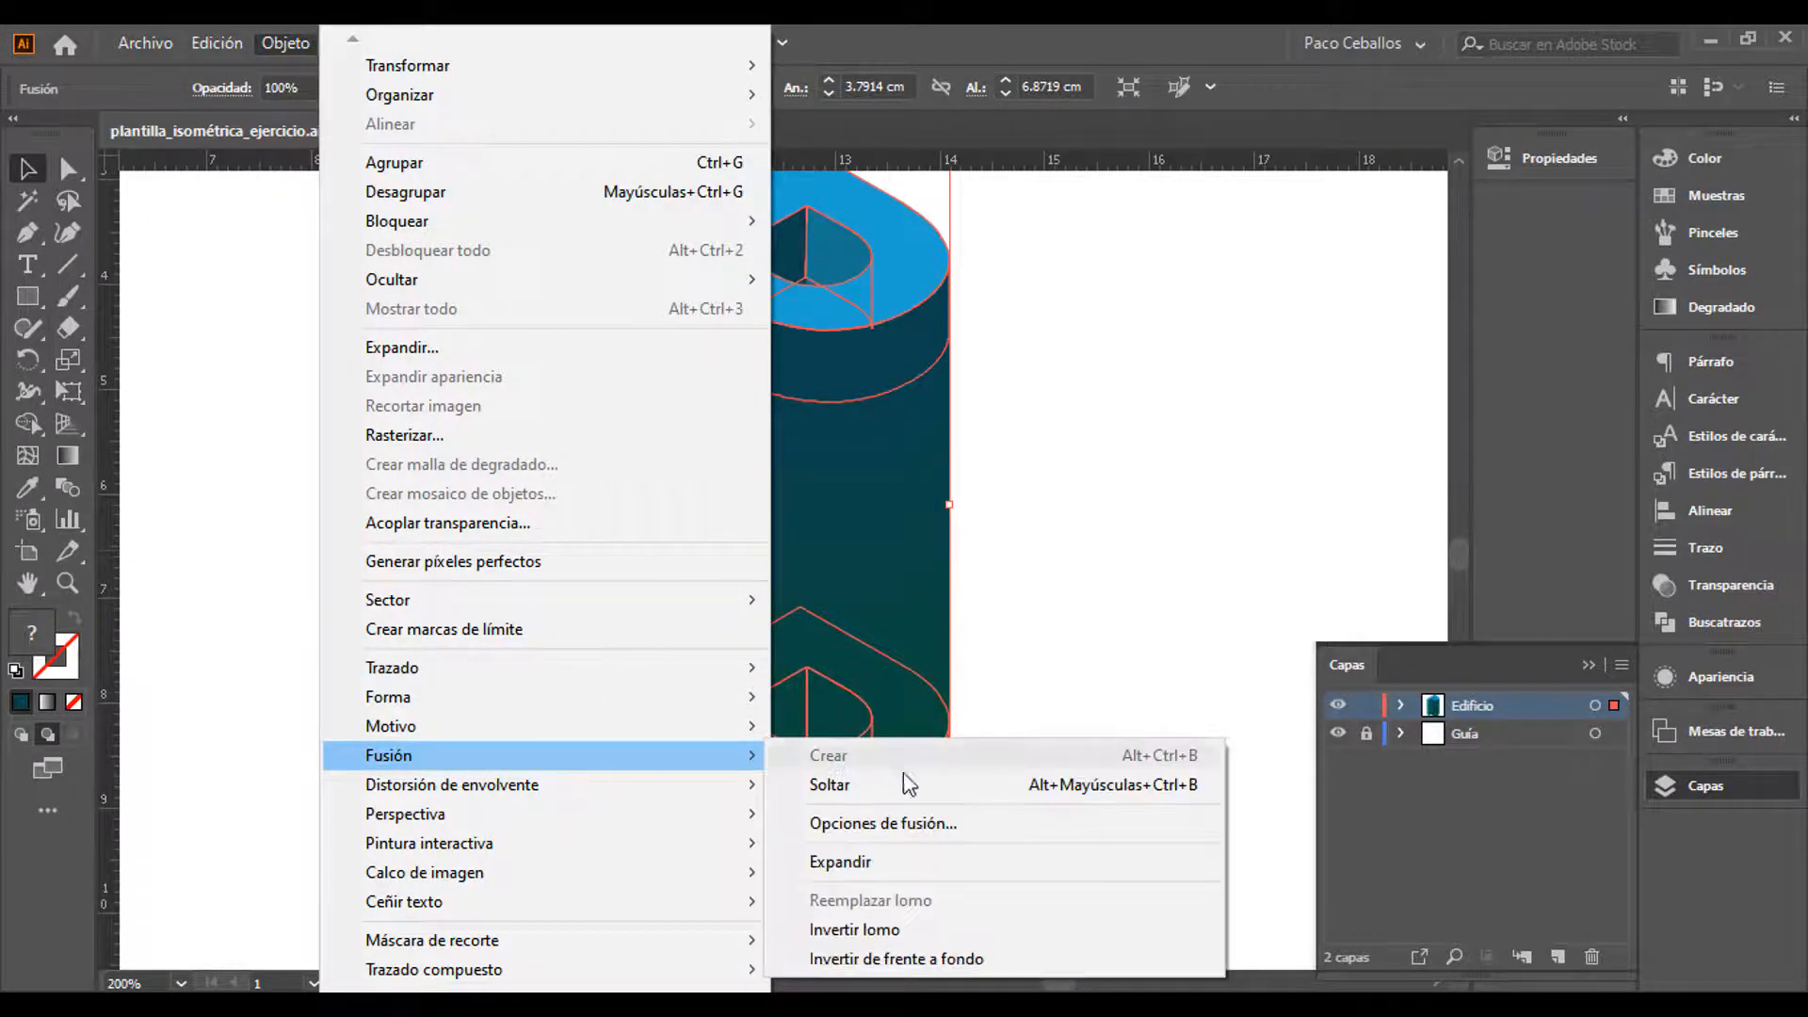
{"action": "left_click", "coordinate": [947, 828]}
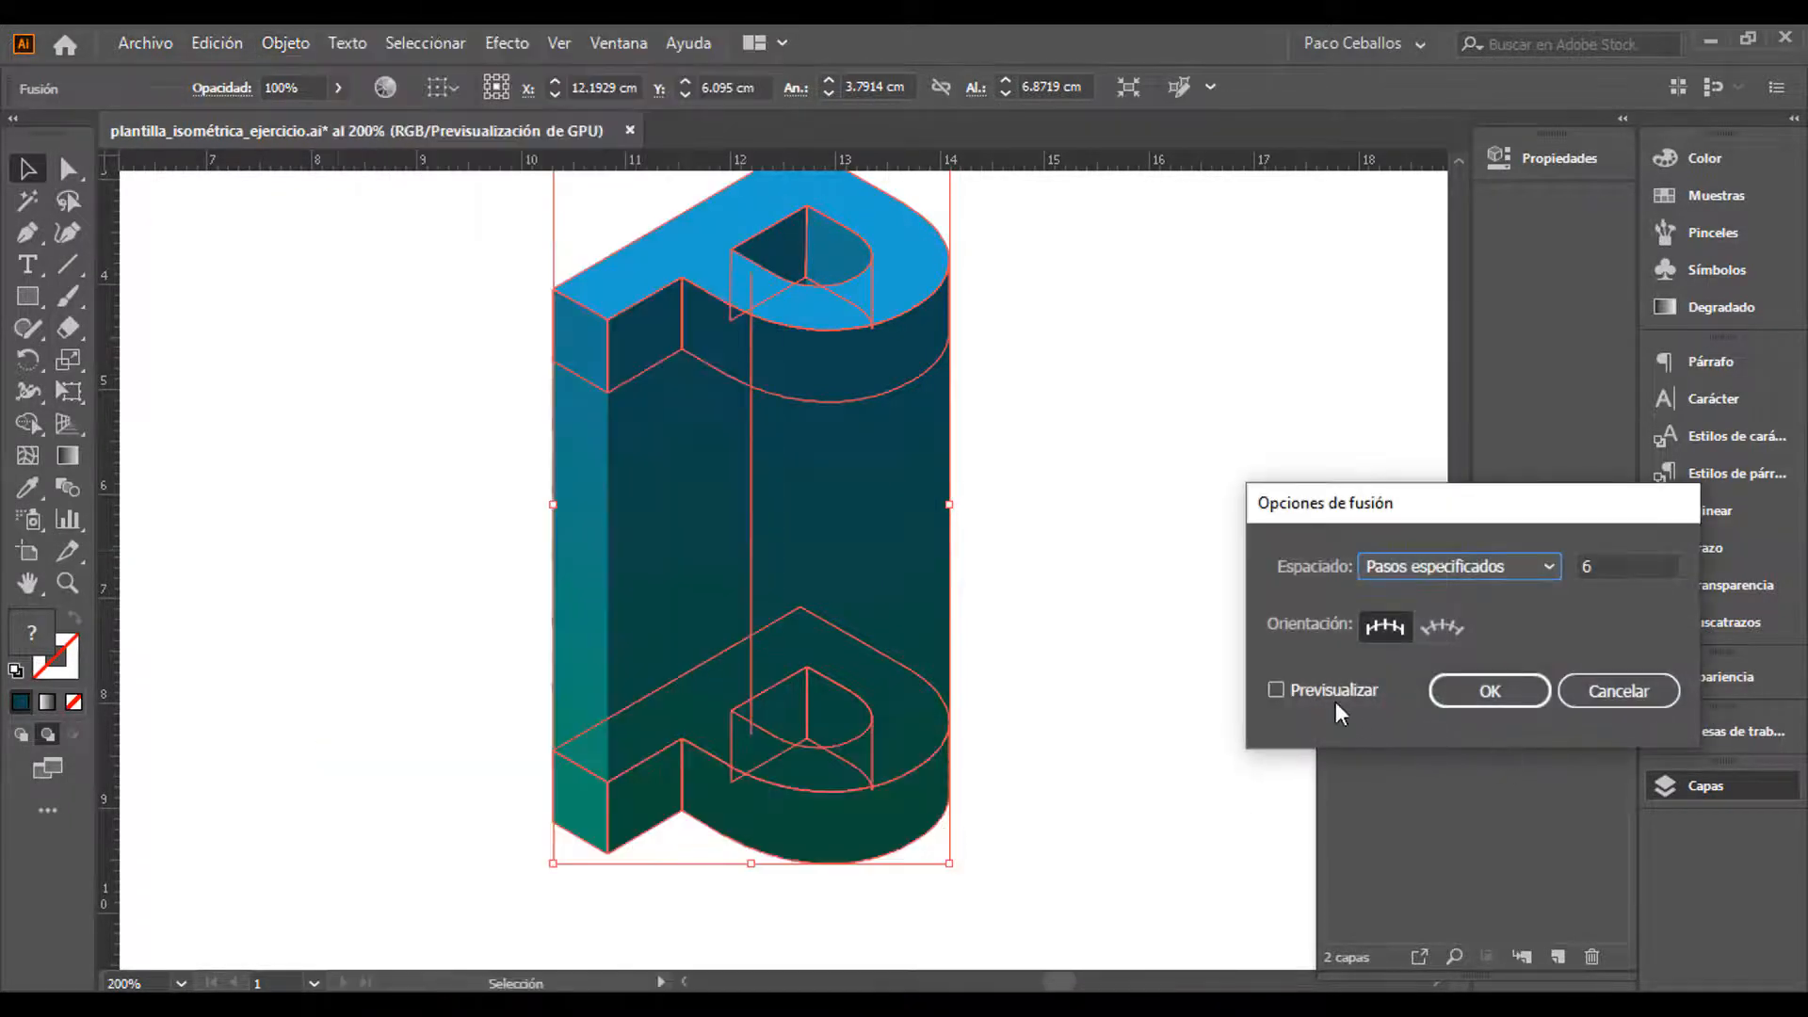
{"action": "left_click", "coordinate": [1278, 690]}
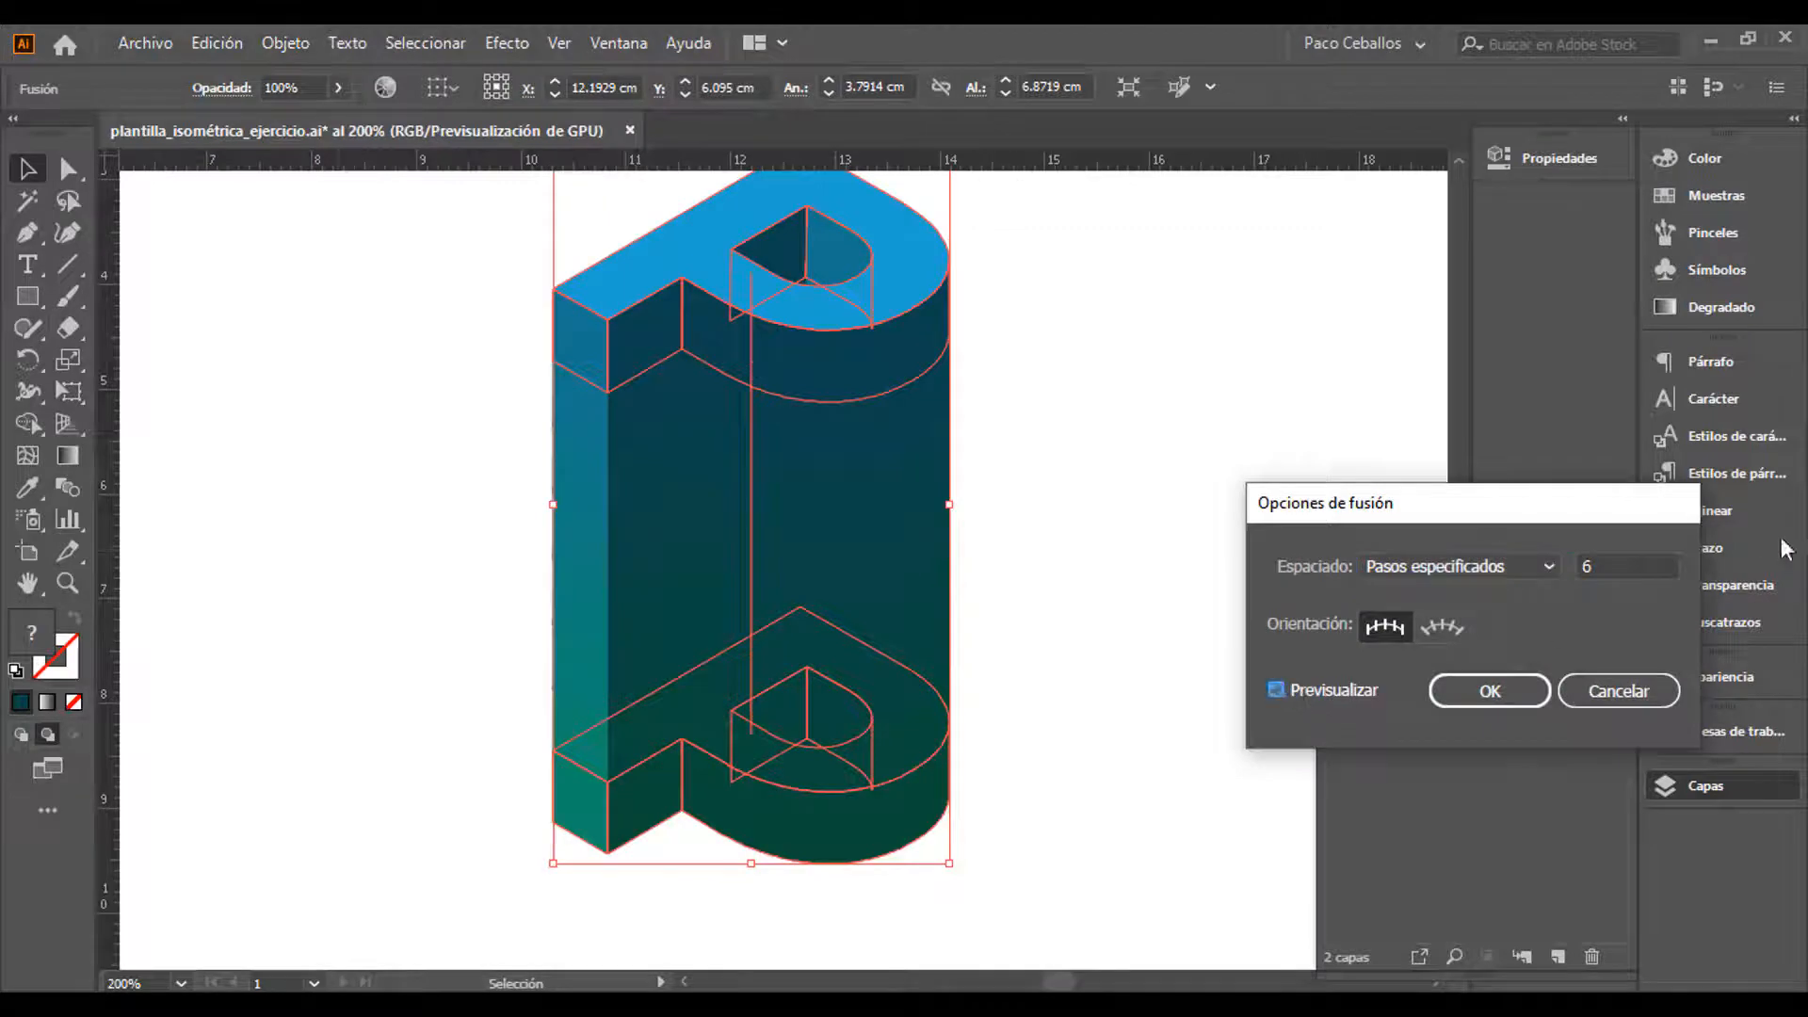
{"action": "left_click", "coordinate": [1590, 564]}
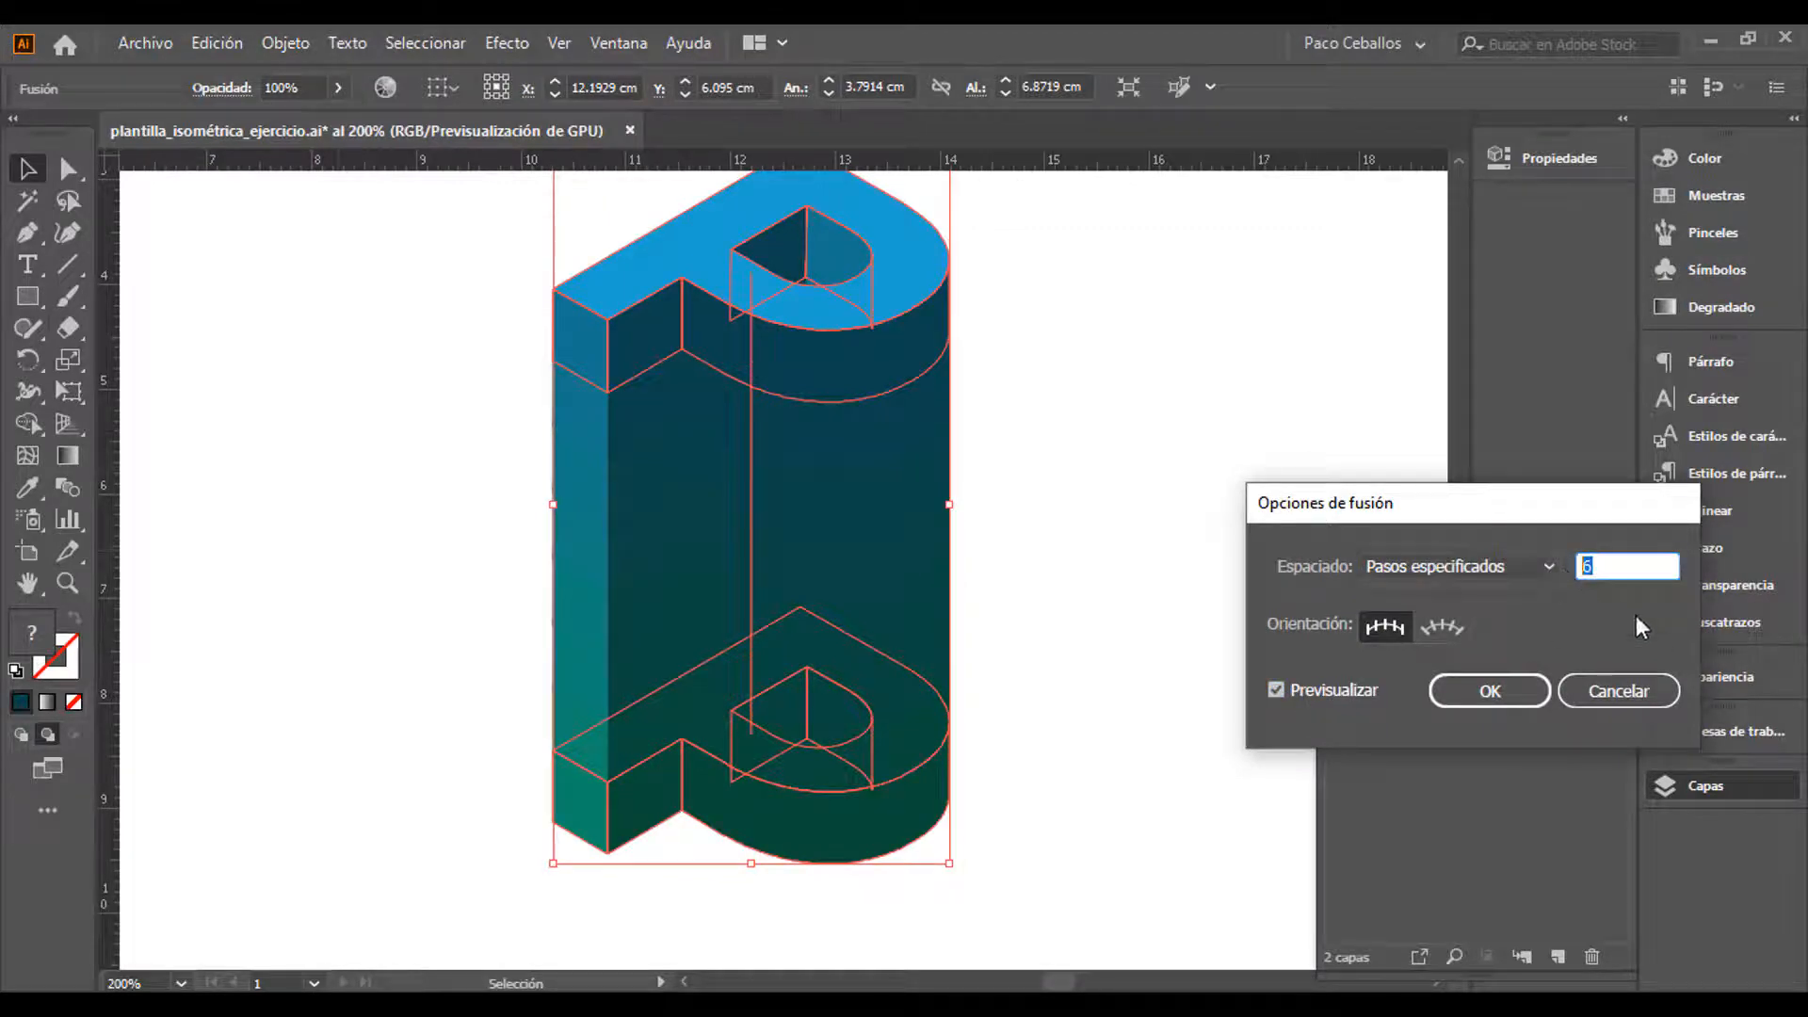
{"action": "key", "text": "Tab"}
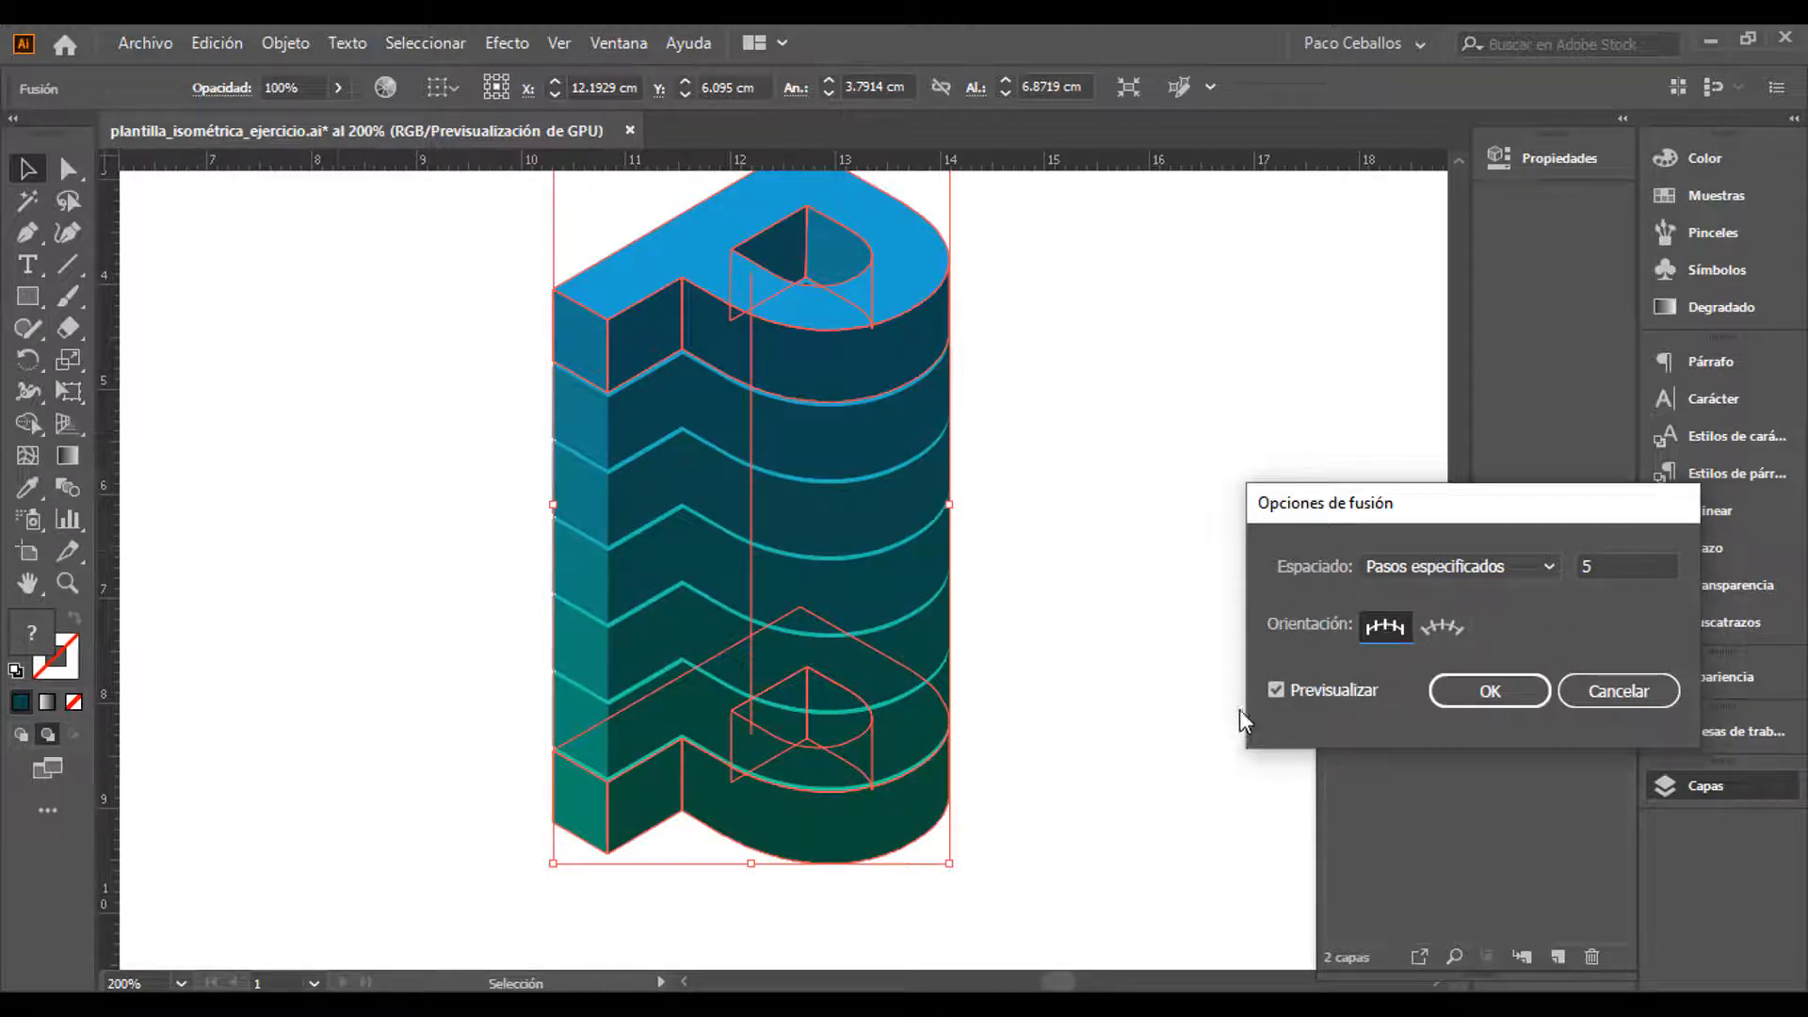
{"action": "left_click", "coordinate": [1483, 695]}
{"action": "left_click", "coordinate": [1185, 673]}
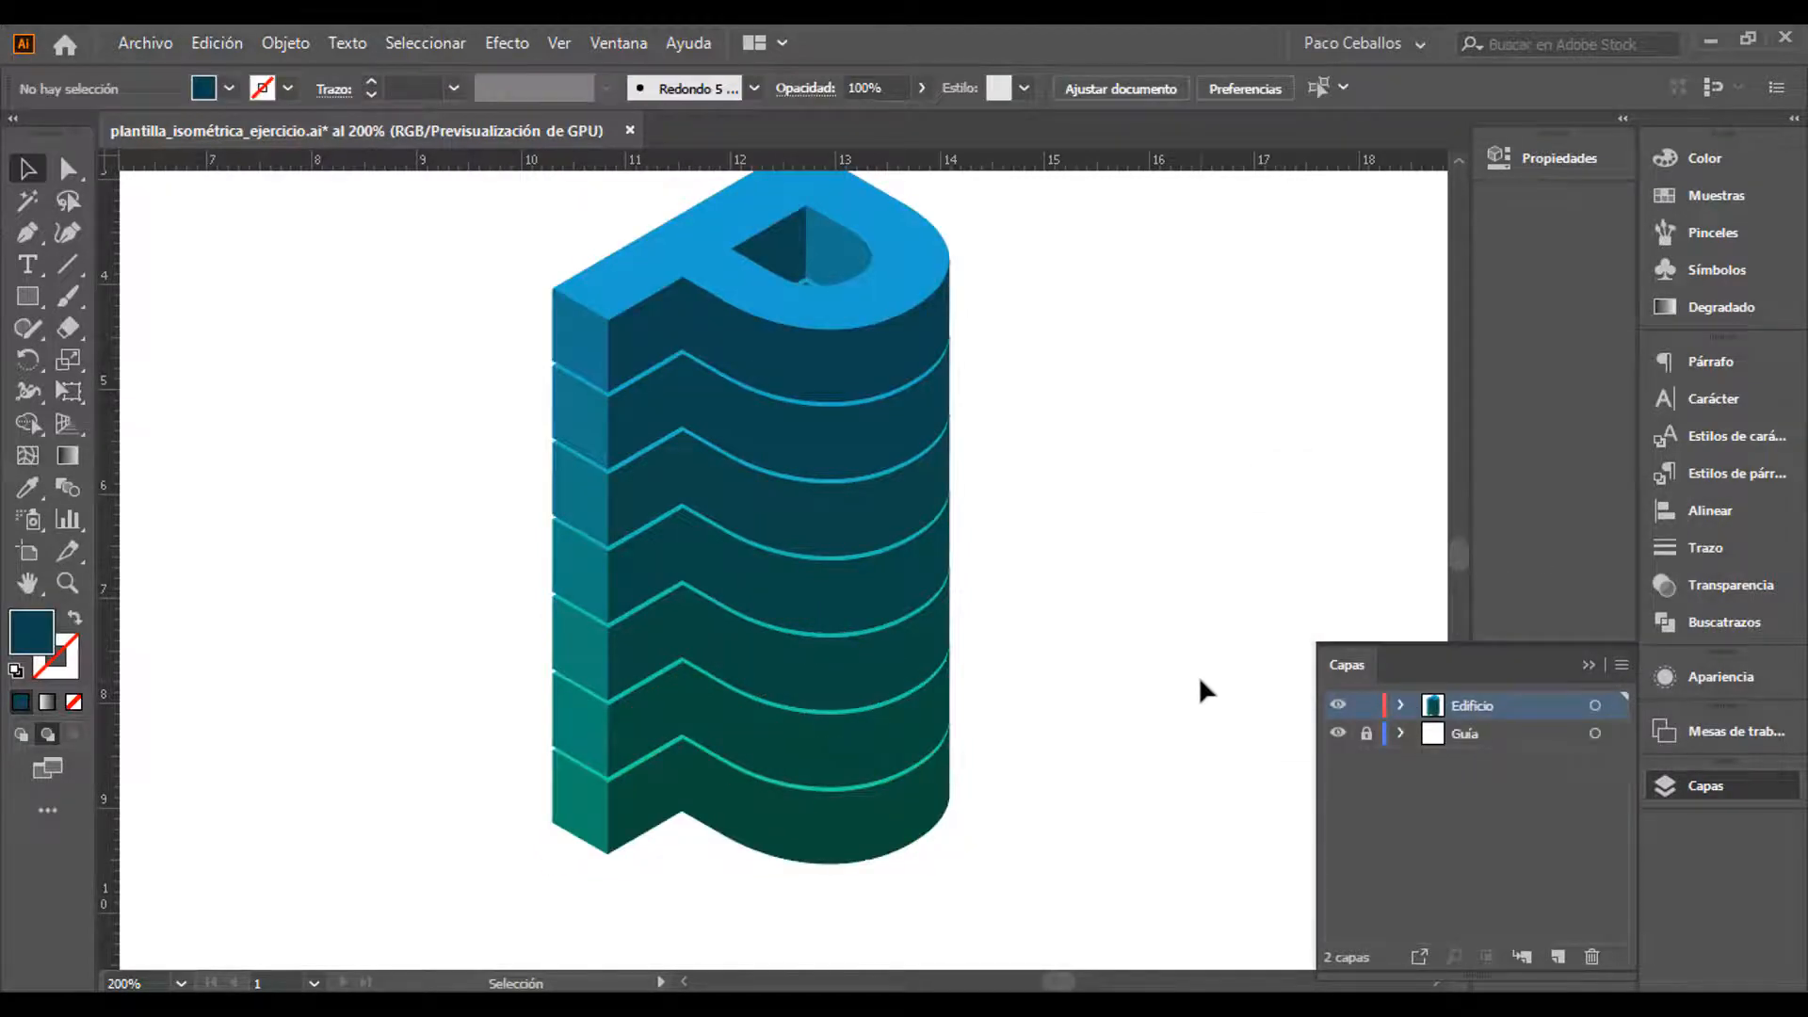
Examine the coloured edges between the blended floors up close, including at the stem's end face
{"action": "key", "text": "ctrl+plus"}
{"action": "key", "text": "ctrl+plus"}
{"action": "key", "text": "ctrl+plus"}
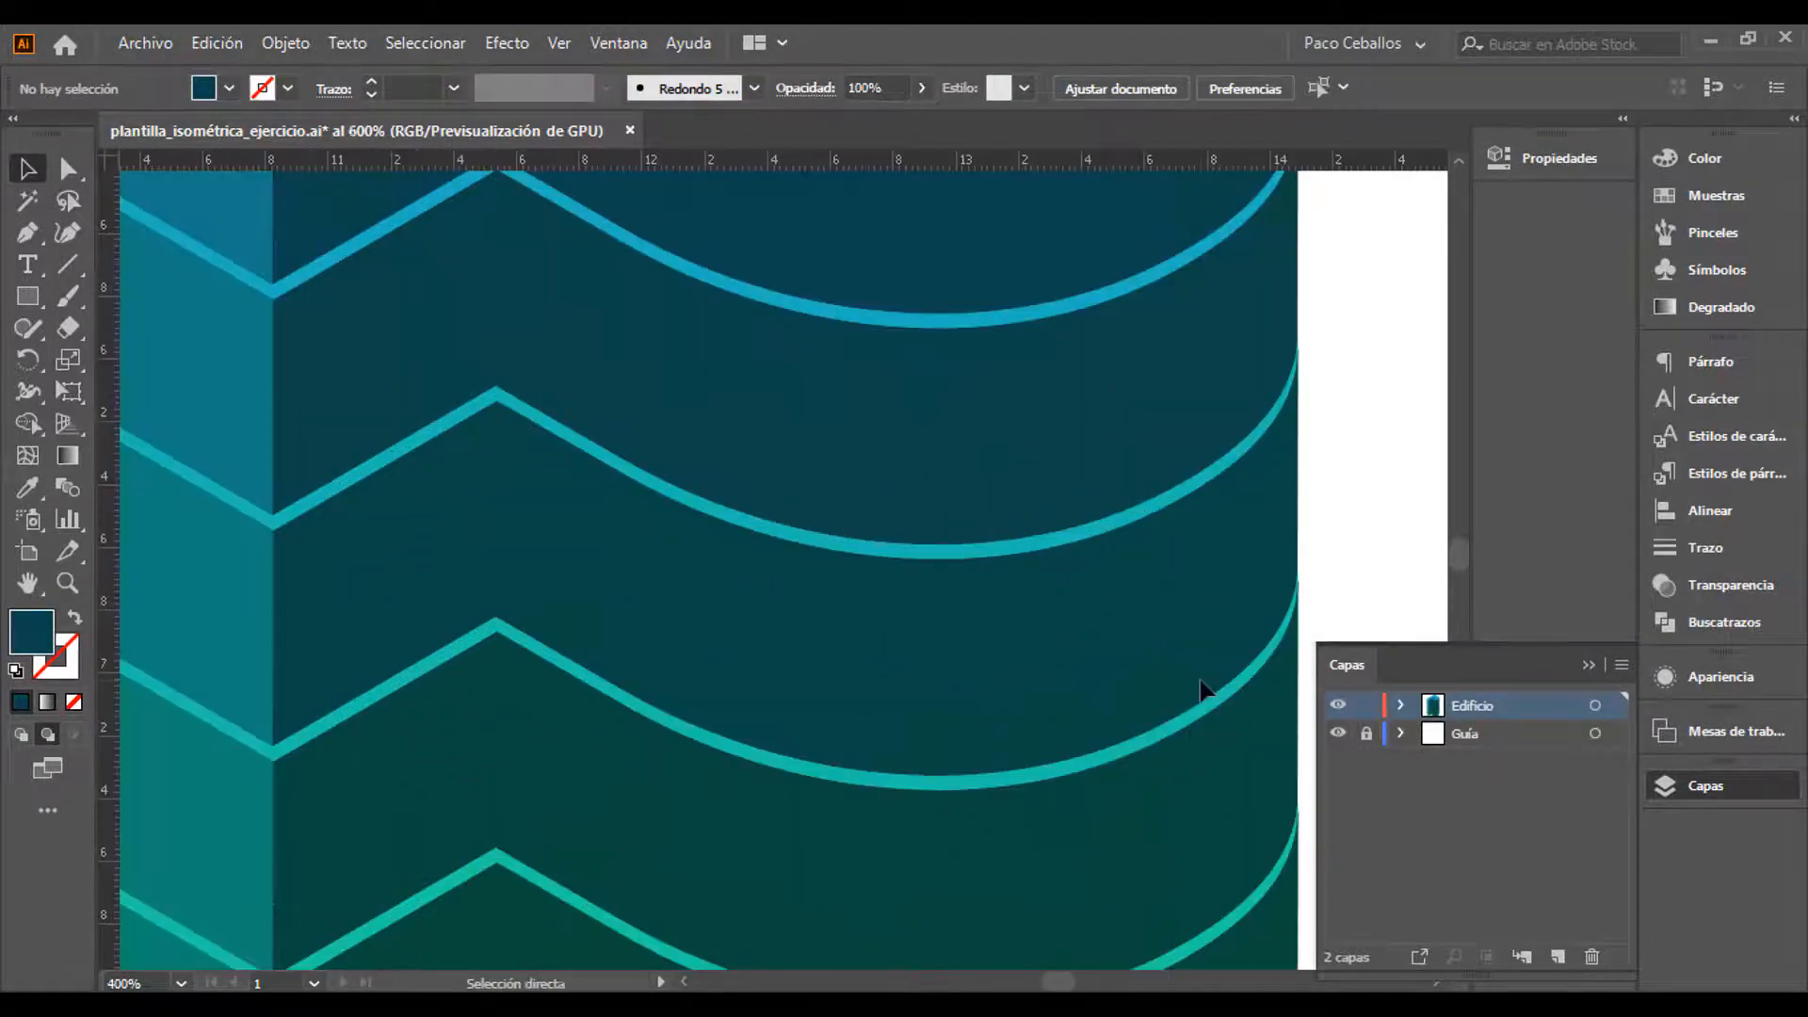
{"action": "left_click_drag", "start_coordinate": [295, 528], "coordinate": [761, 608]}
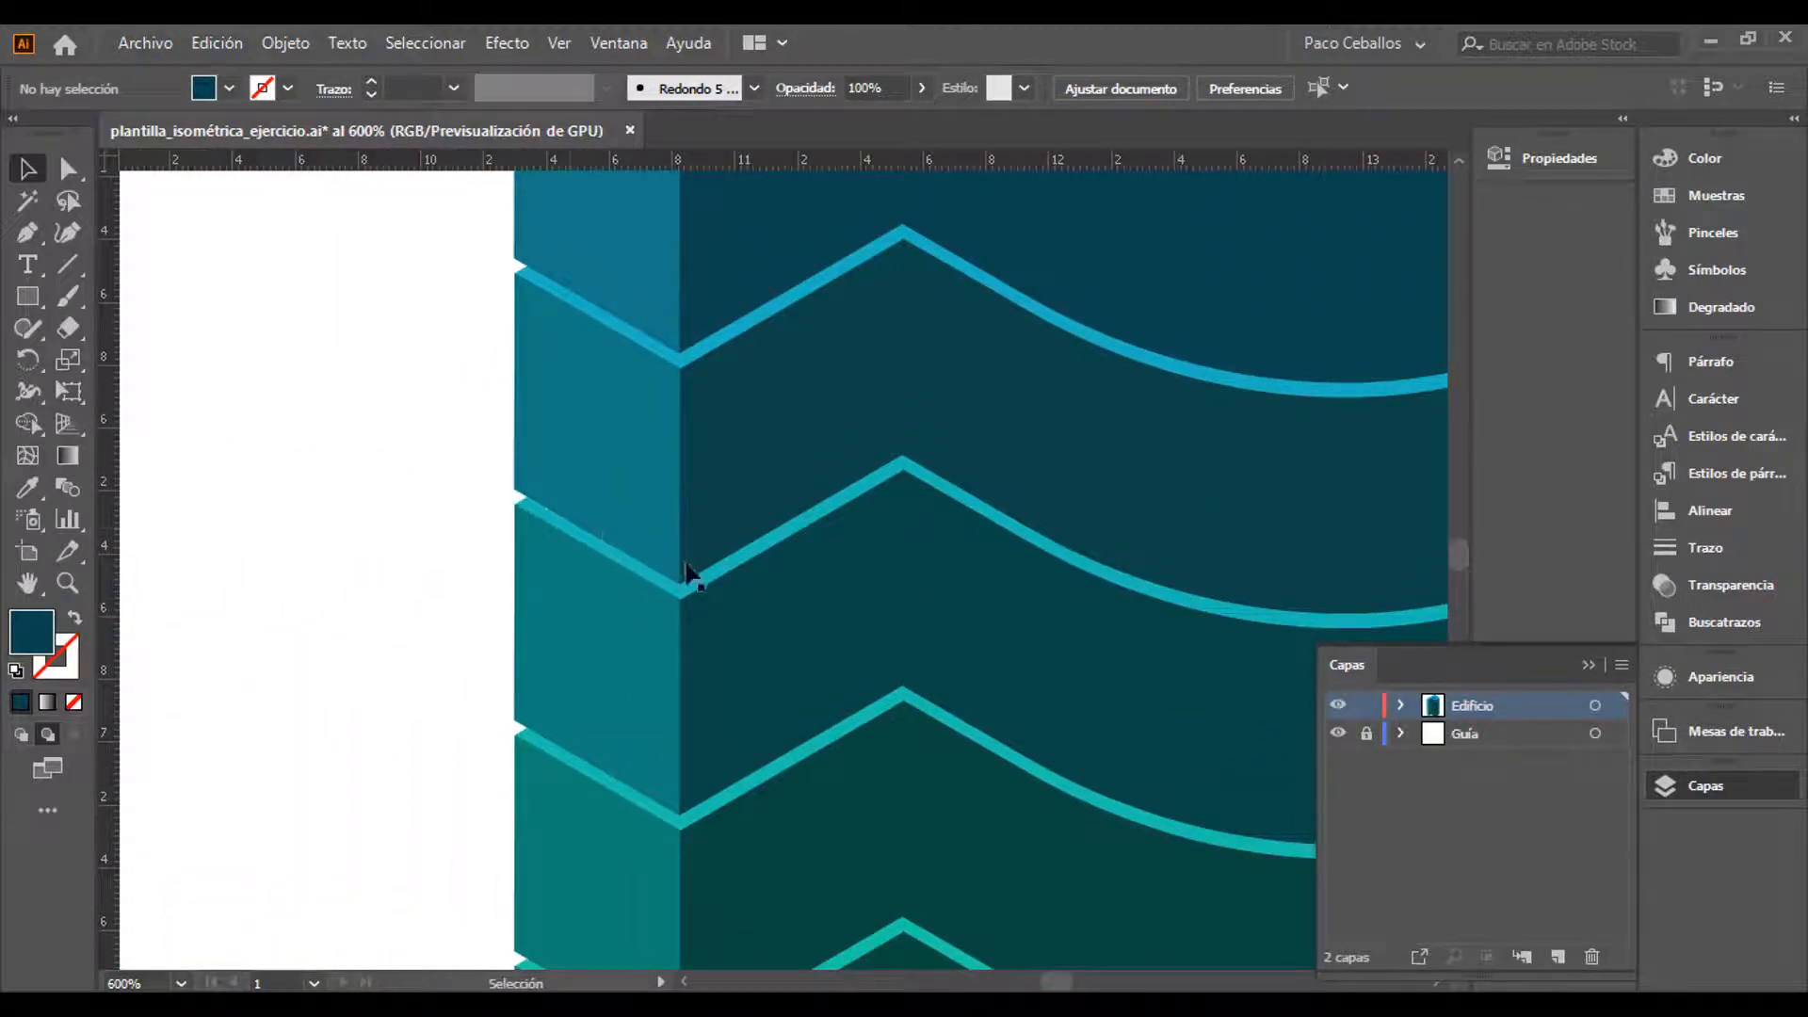
{"action": "key", "text": "ctrl+minus"}
{"action": "key", "text": "ctrl+minus"}
{"action": "key", "text": "ctrl+minus"}
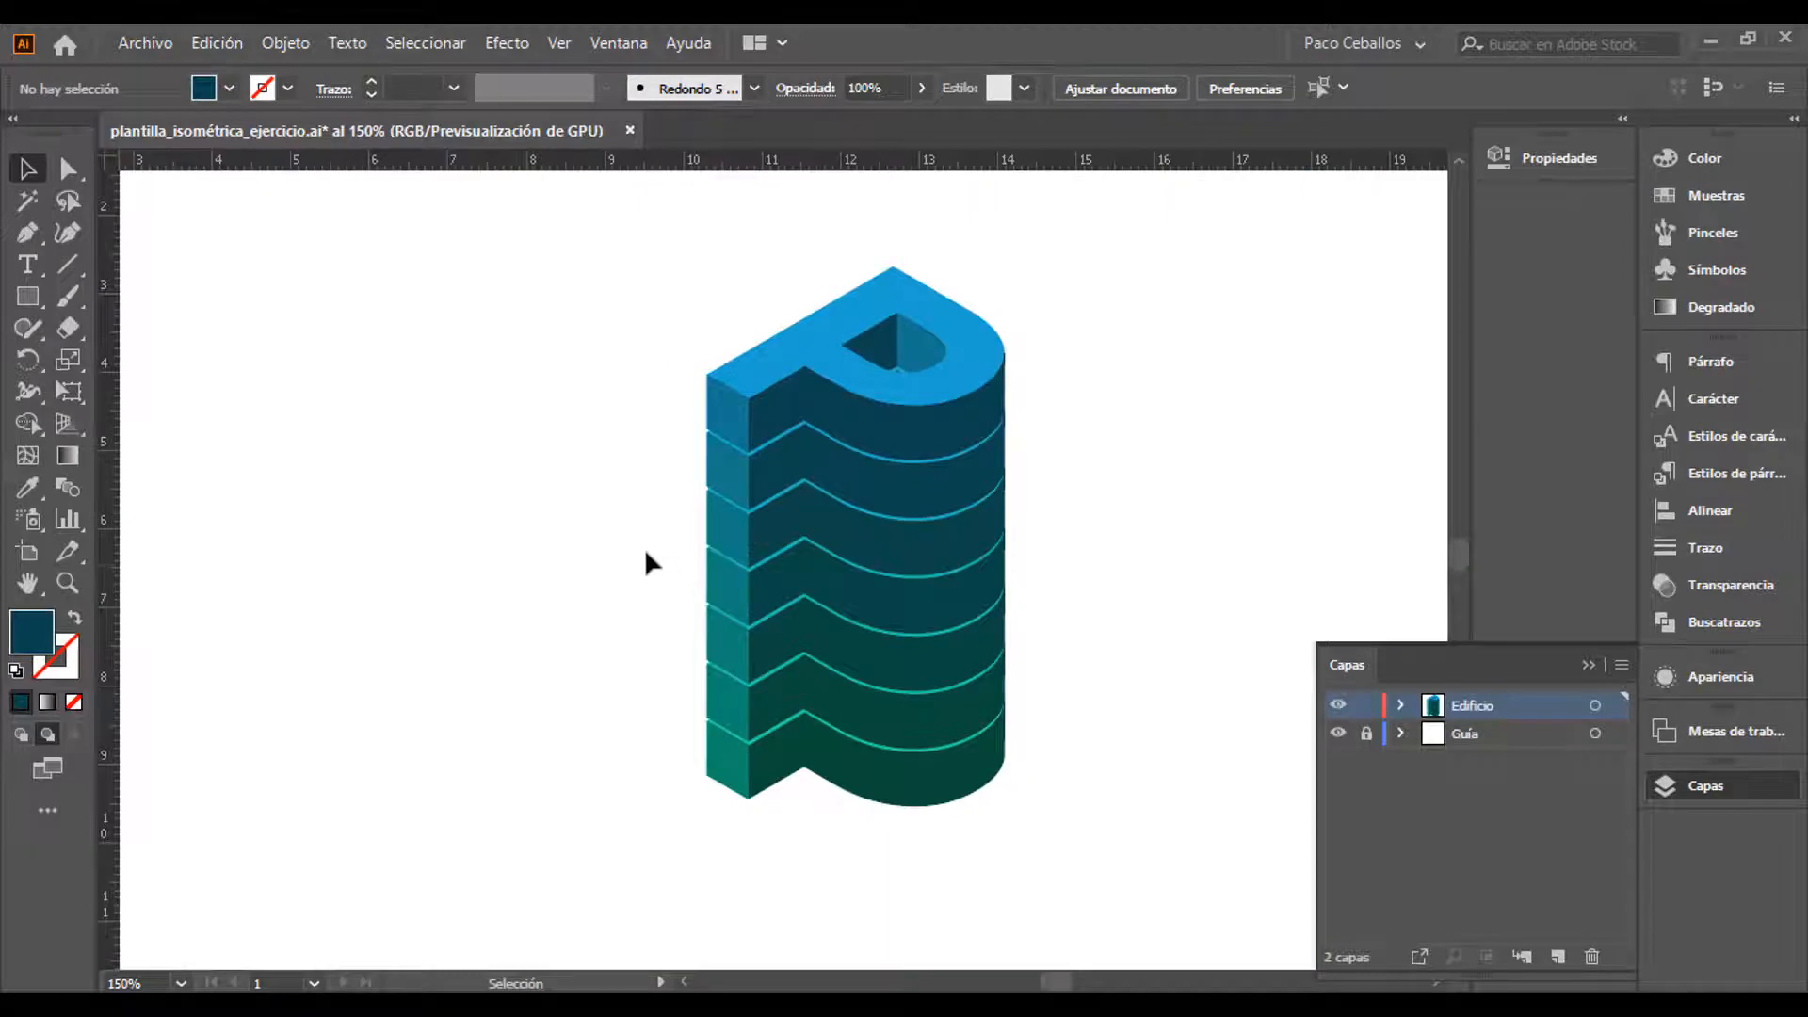
Reopen the building's blend options and preview the blend with 6 specified steps
{"action": "left_click", "coordinate": [934, 437]}
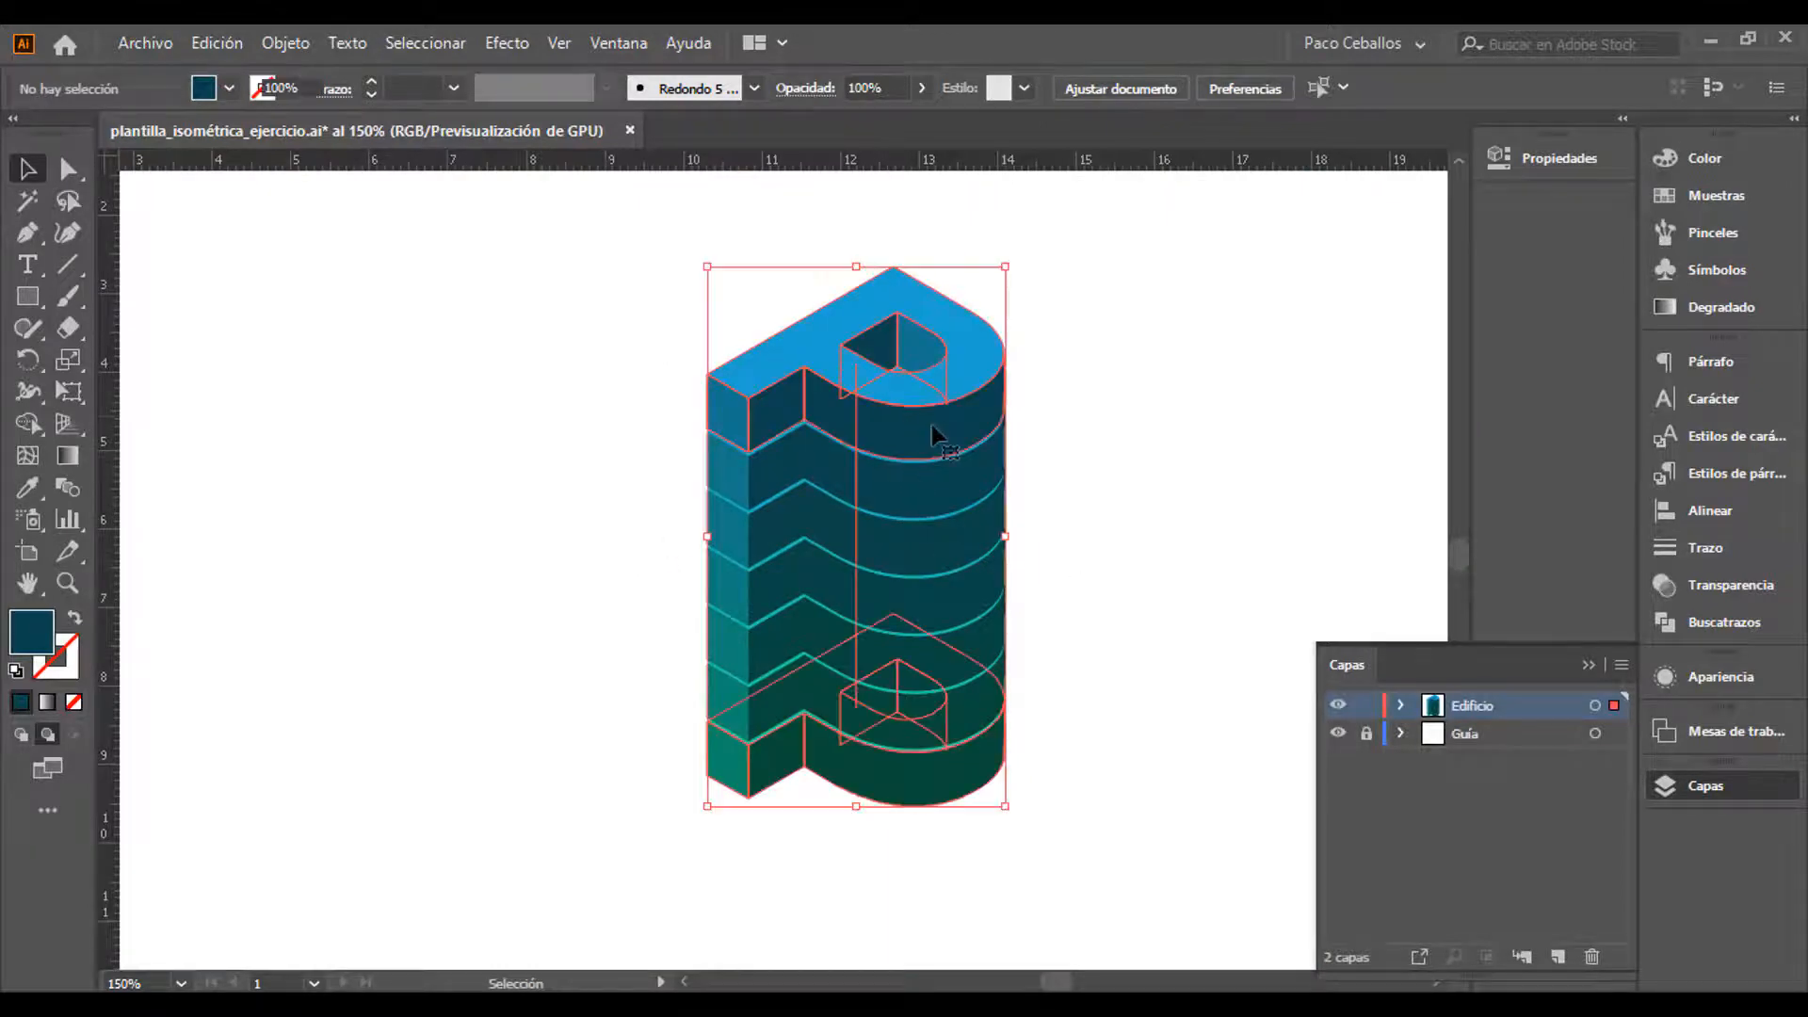
{"action": "left_click", "coordinate": [288, 43]}
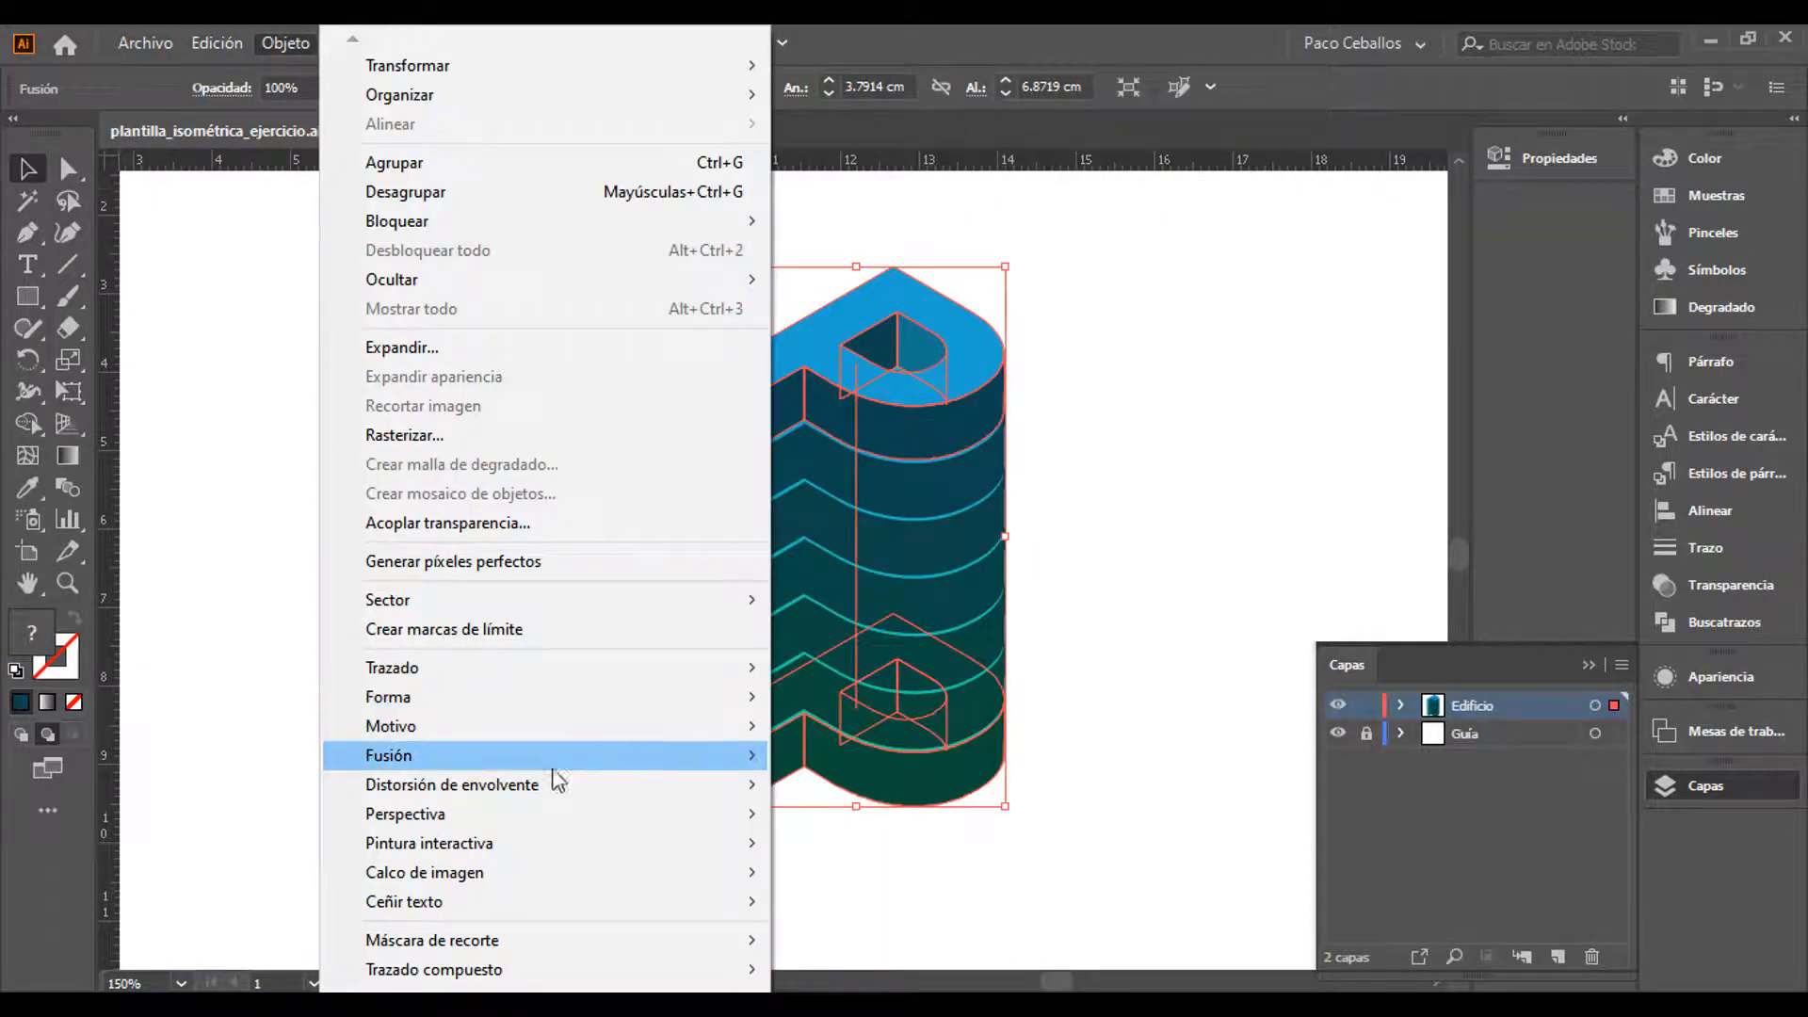
{"action": "mouse_move", "coordinate": [551, 761]}
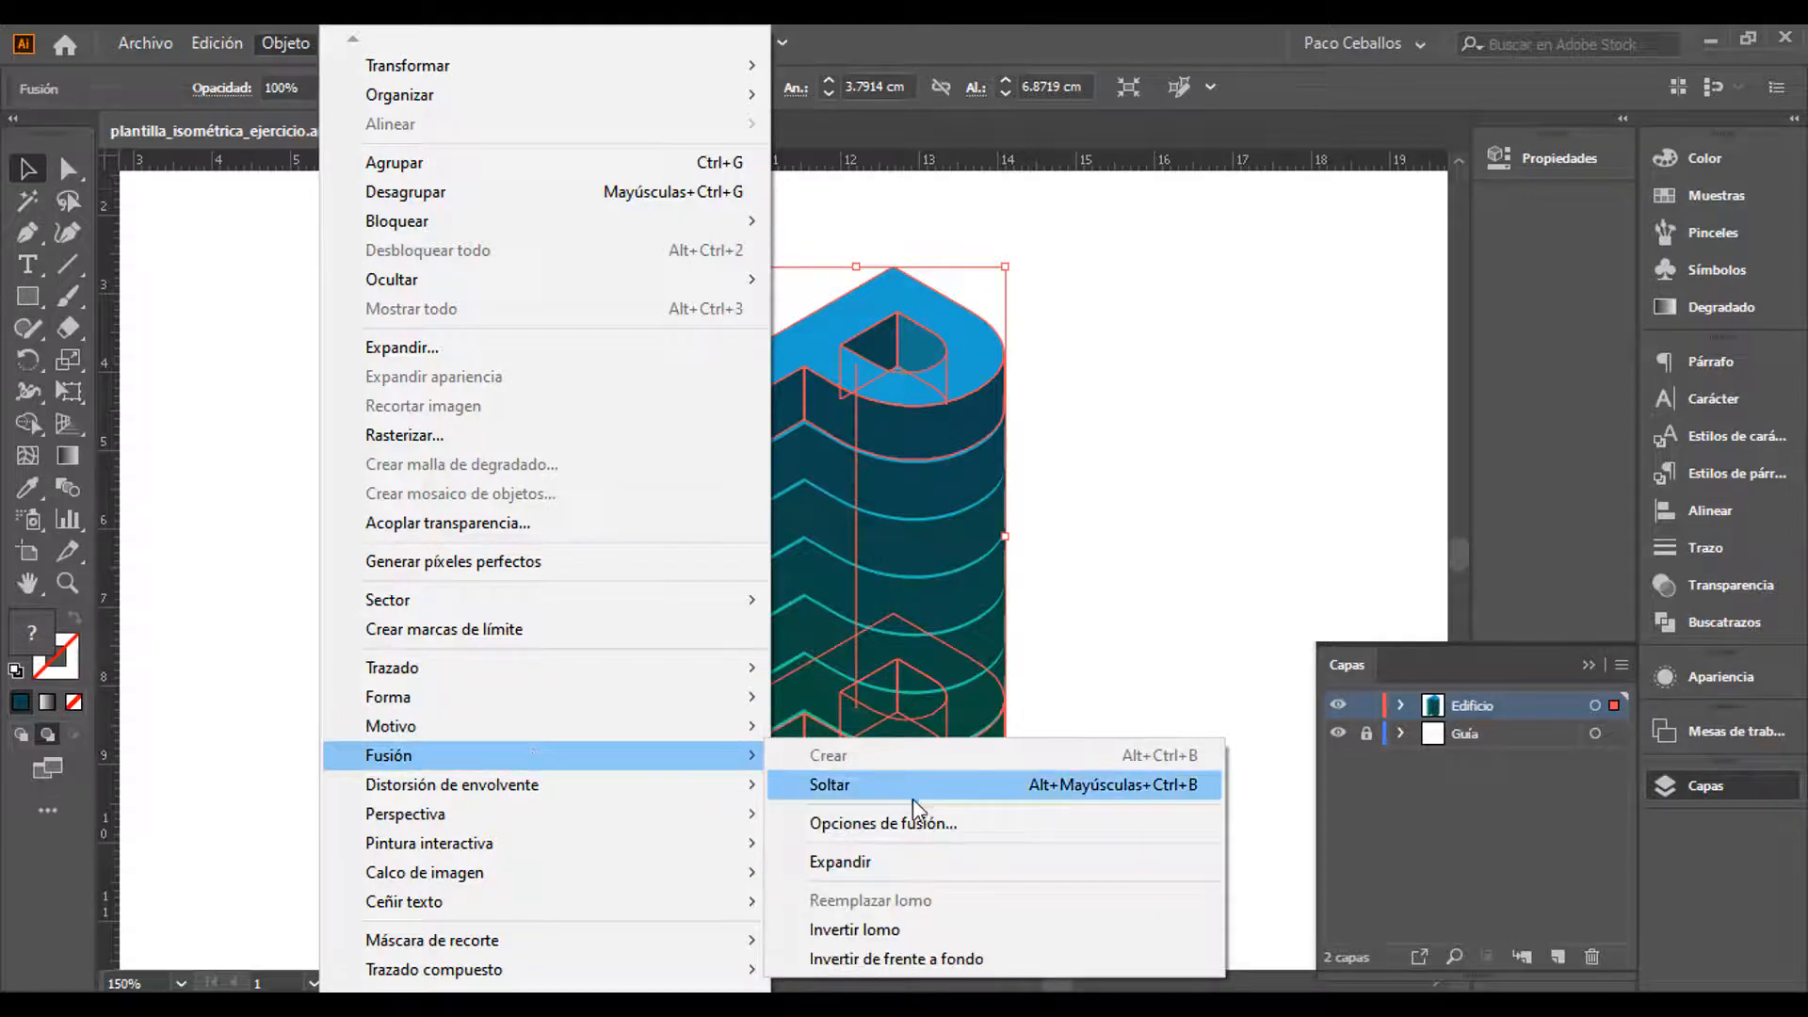
{"action": "left_click", "coordinate": [910, 825]}
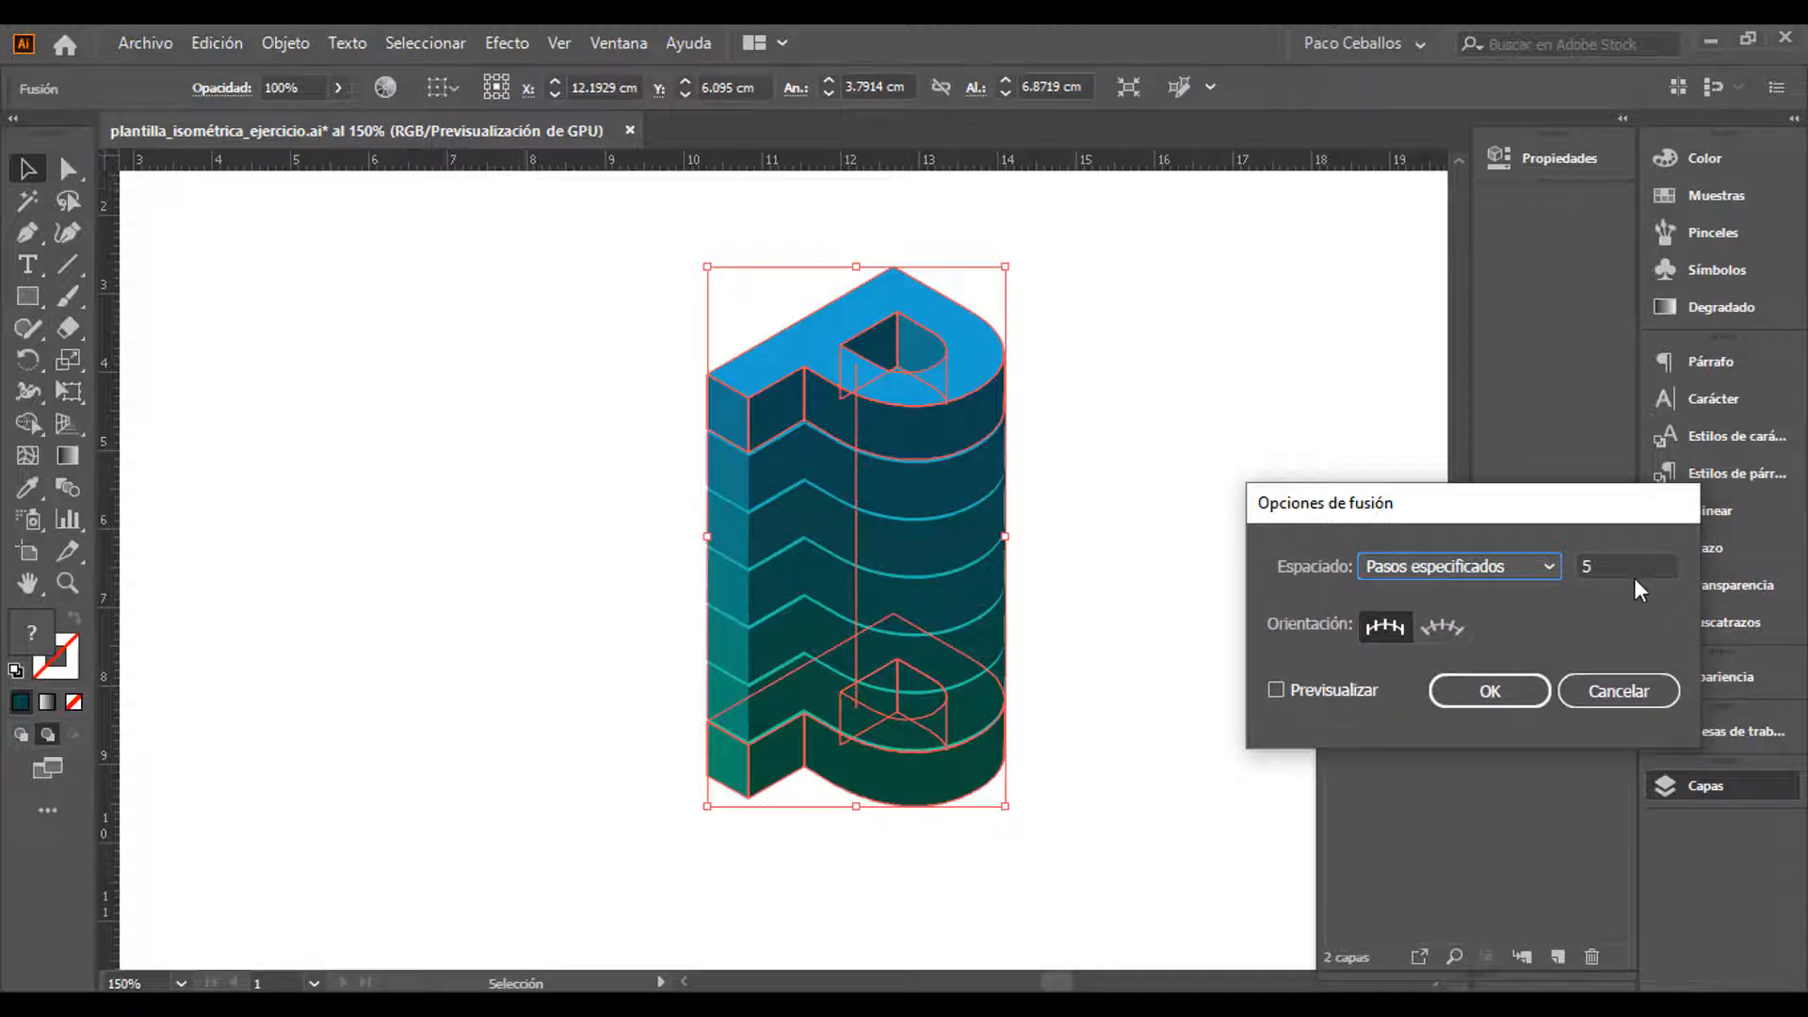
{"action": "left_click", "coordinate": [1632, 570]}
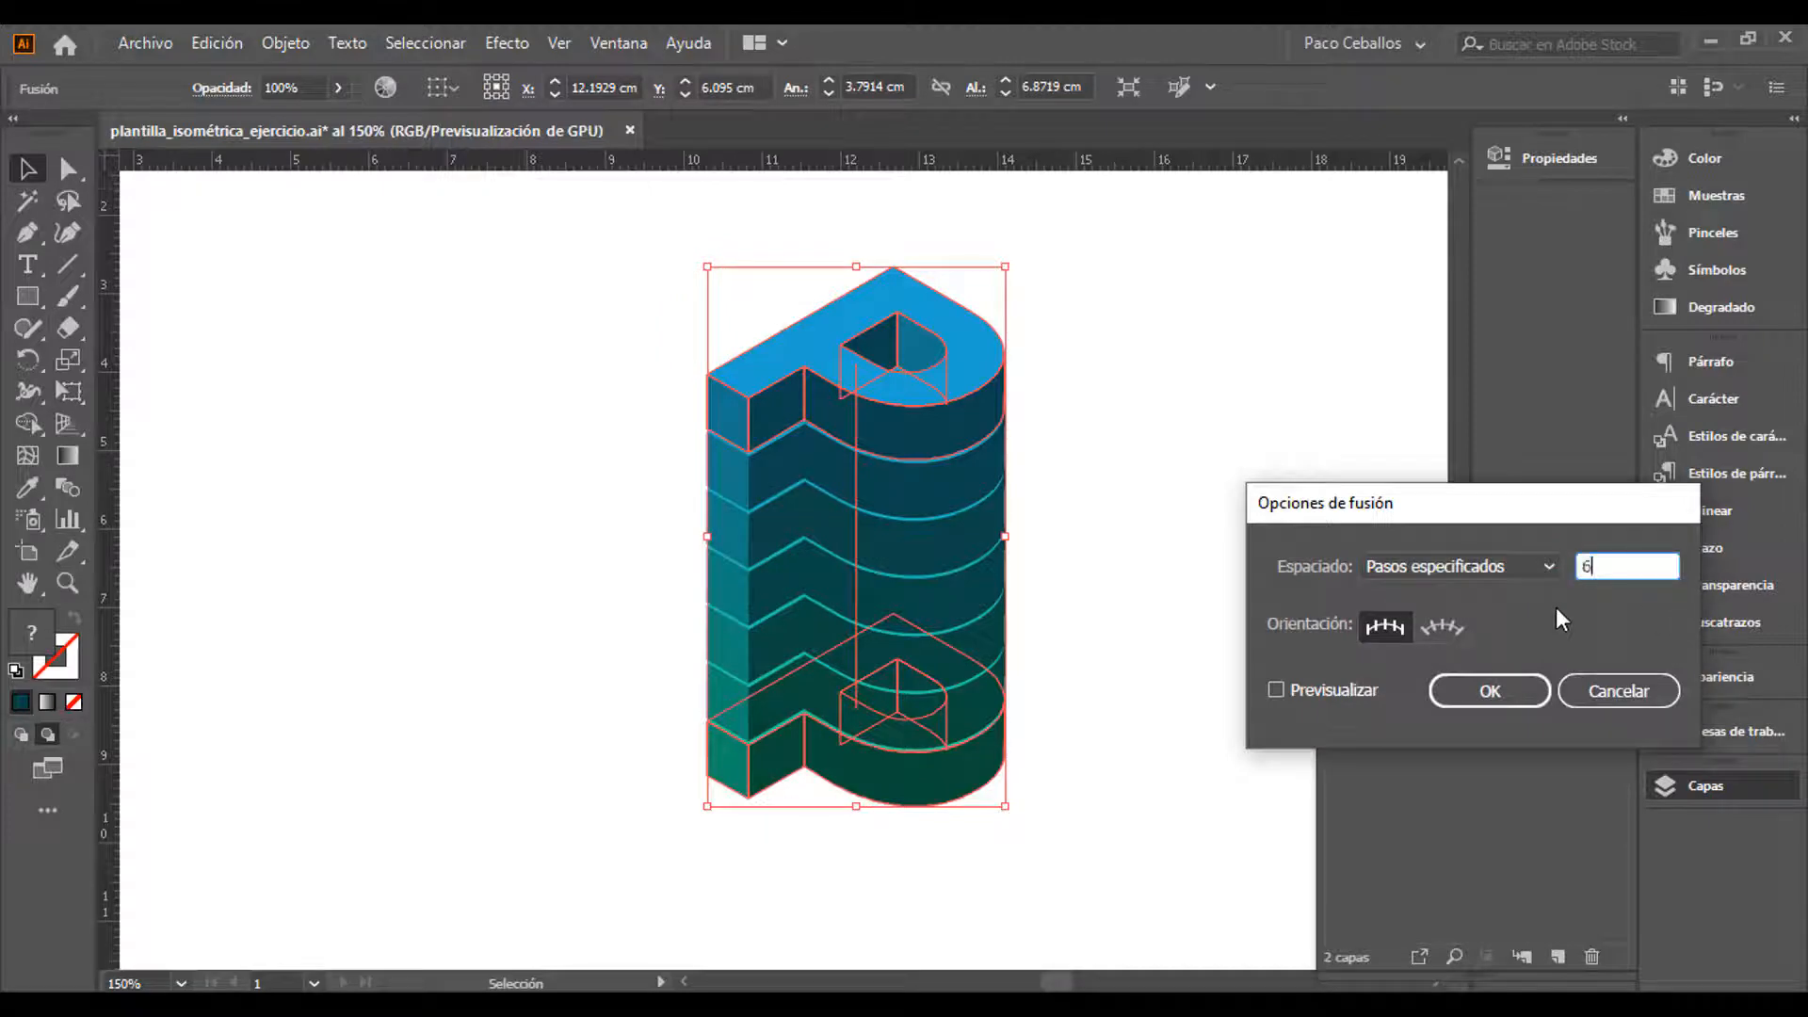
{"action": "left_click", "coordinate": [1291, 688]}
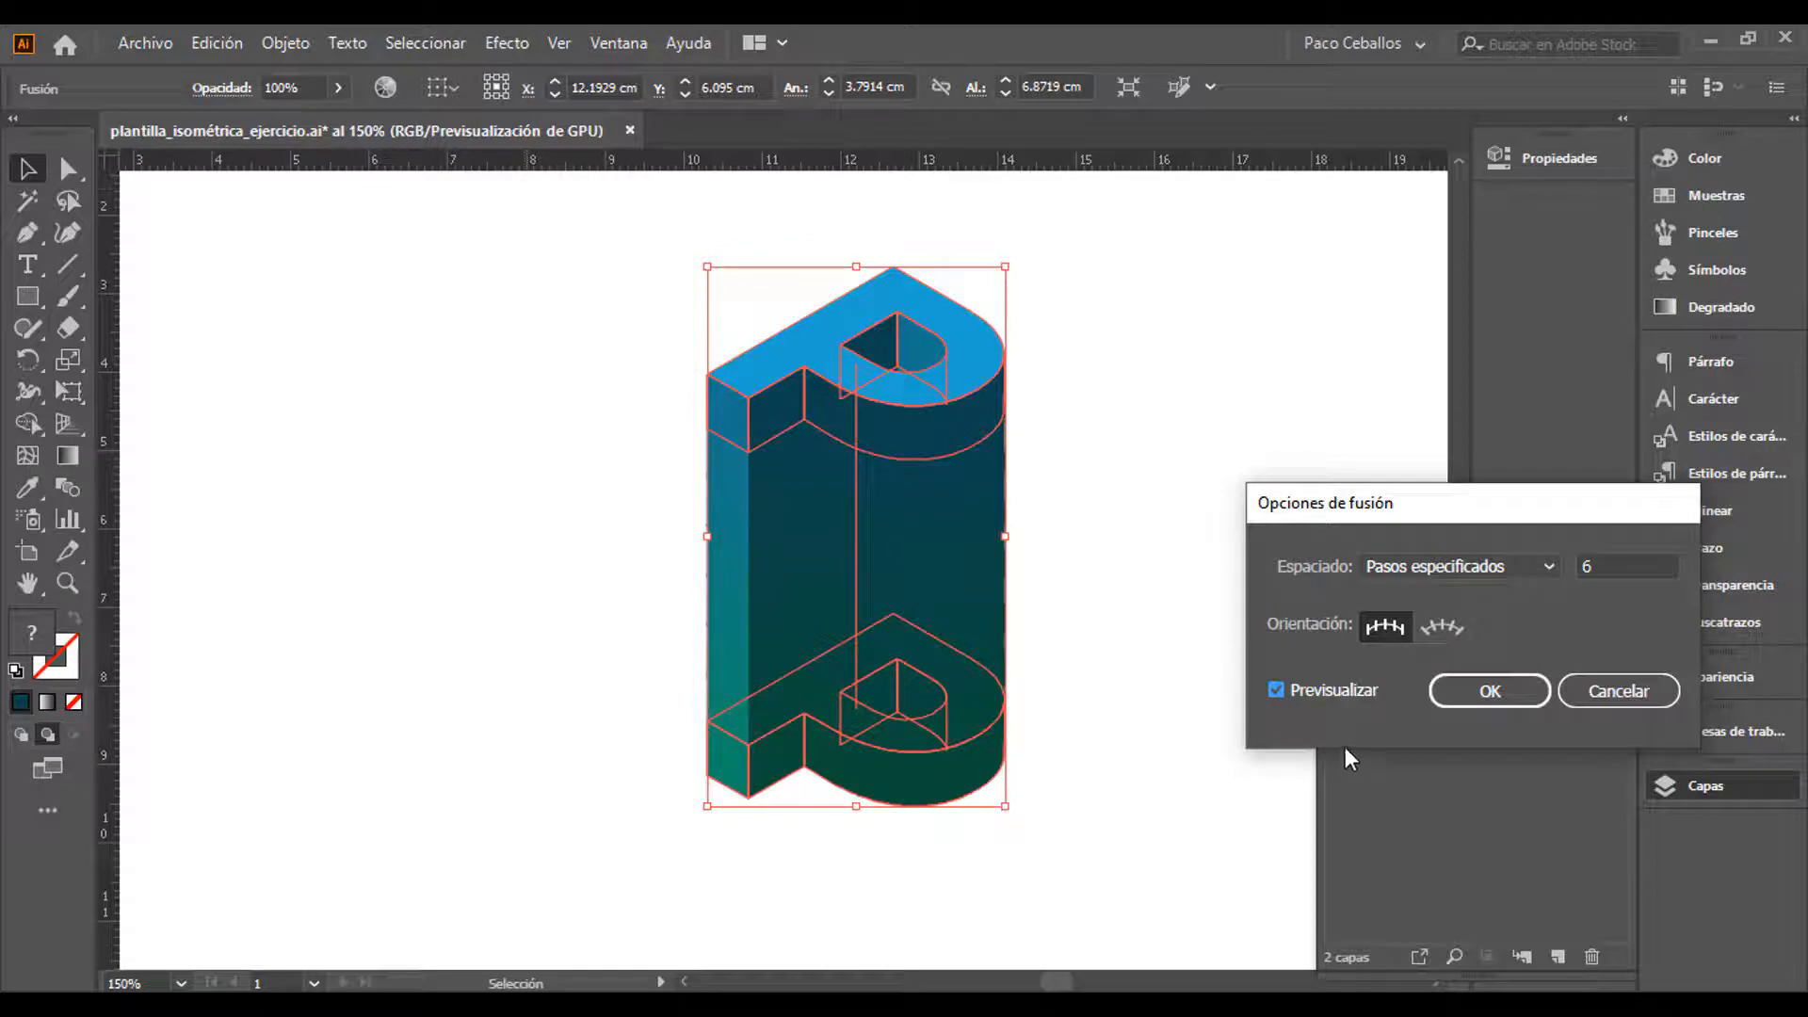
Preview the building's blend with 5 specified steps for comparison
{"action": "double_click", "coordinate": [1581, 567]}
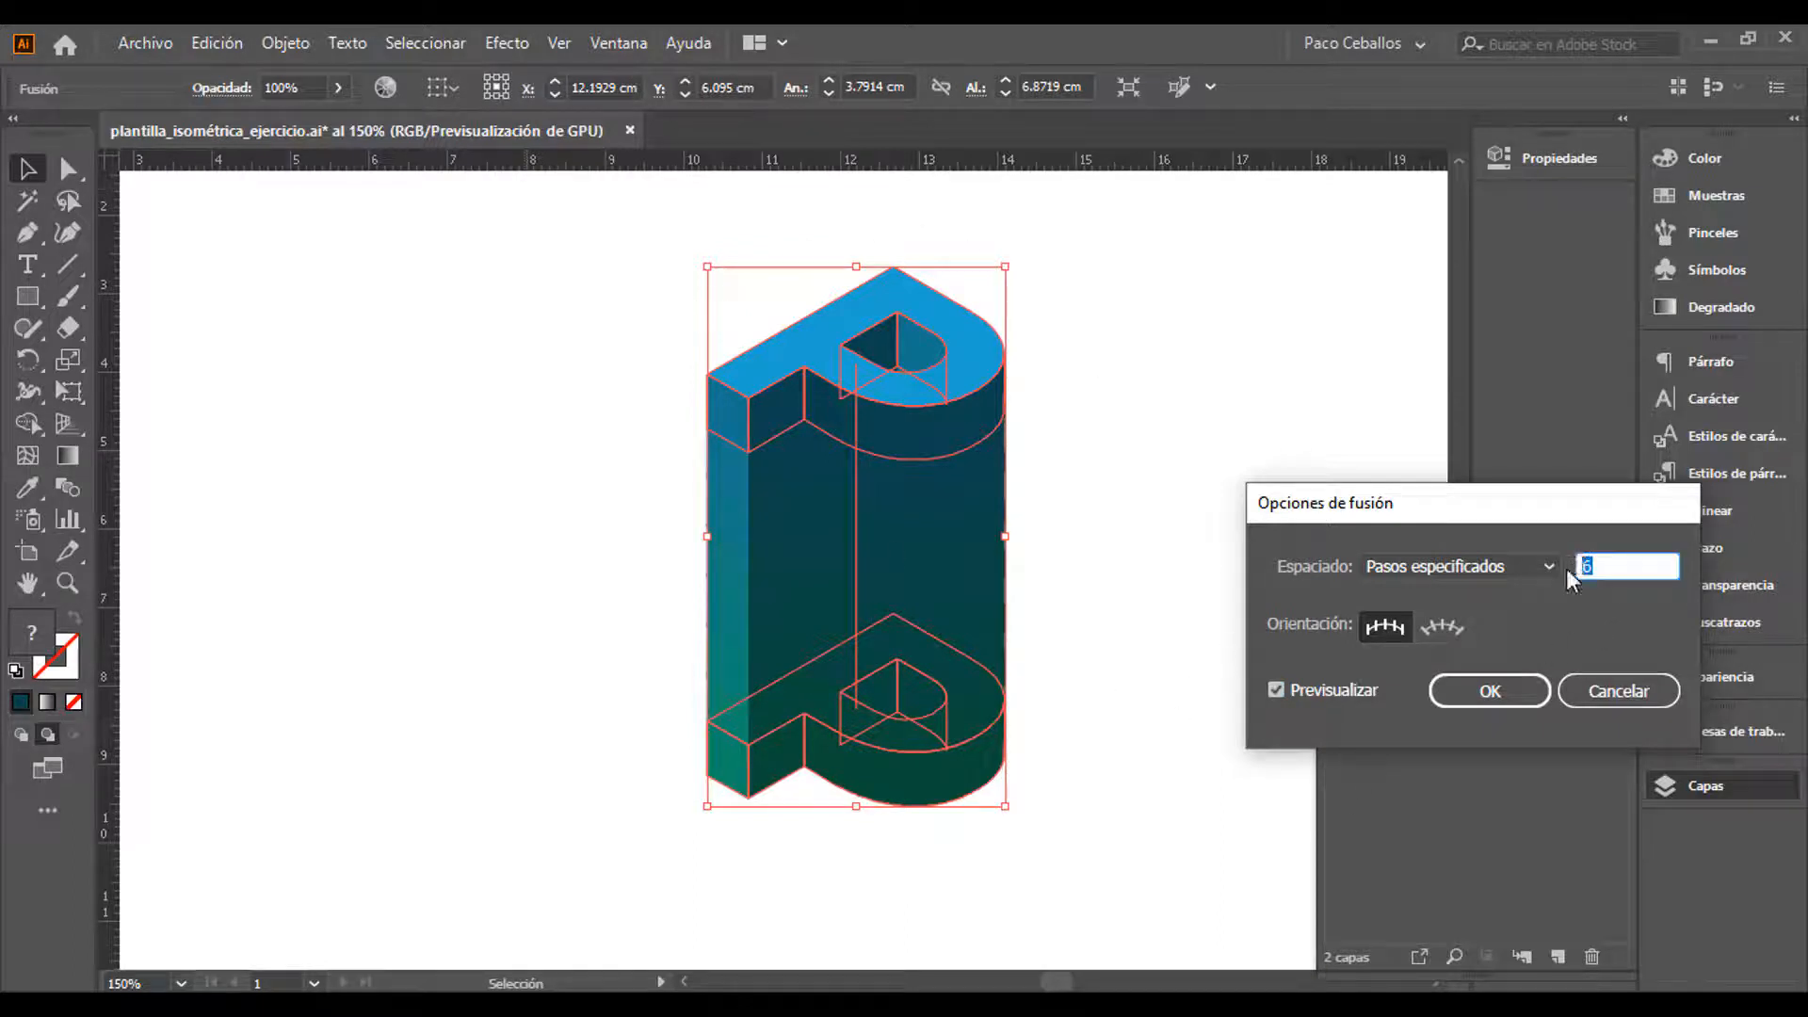
{"action": "type", "text": "5"}
{"action": "key", "text": "Tab"}
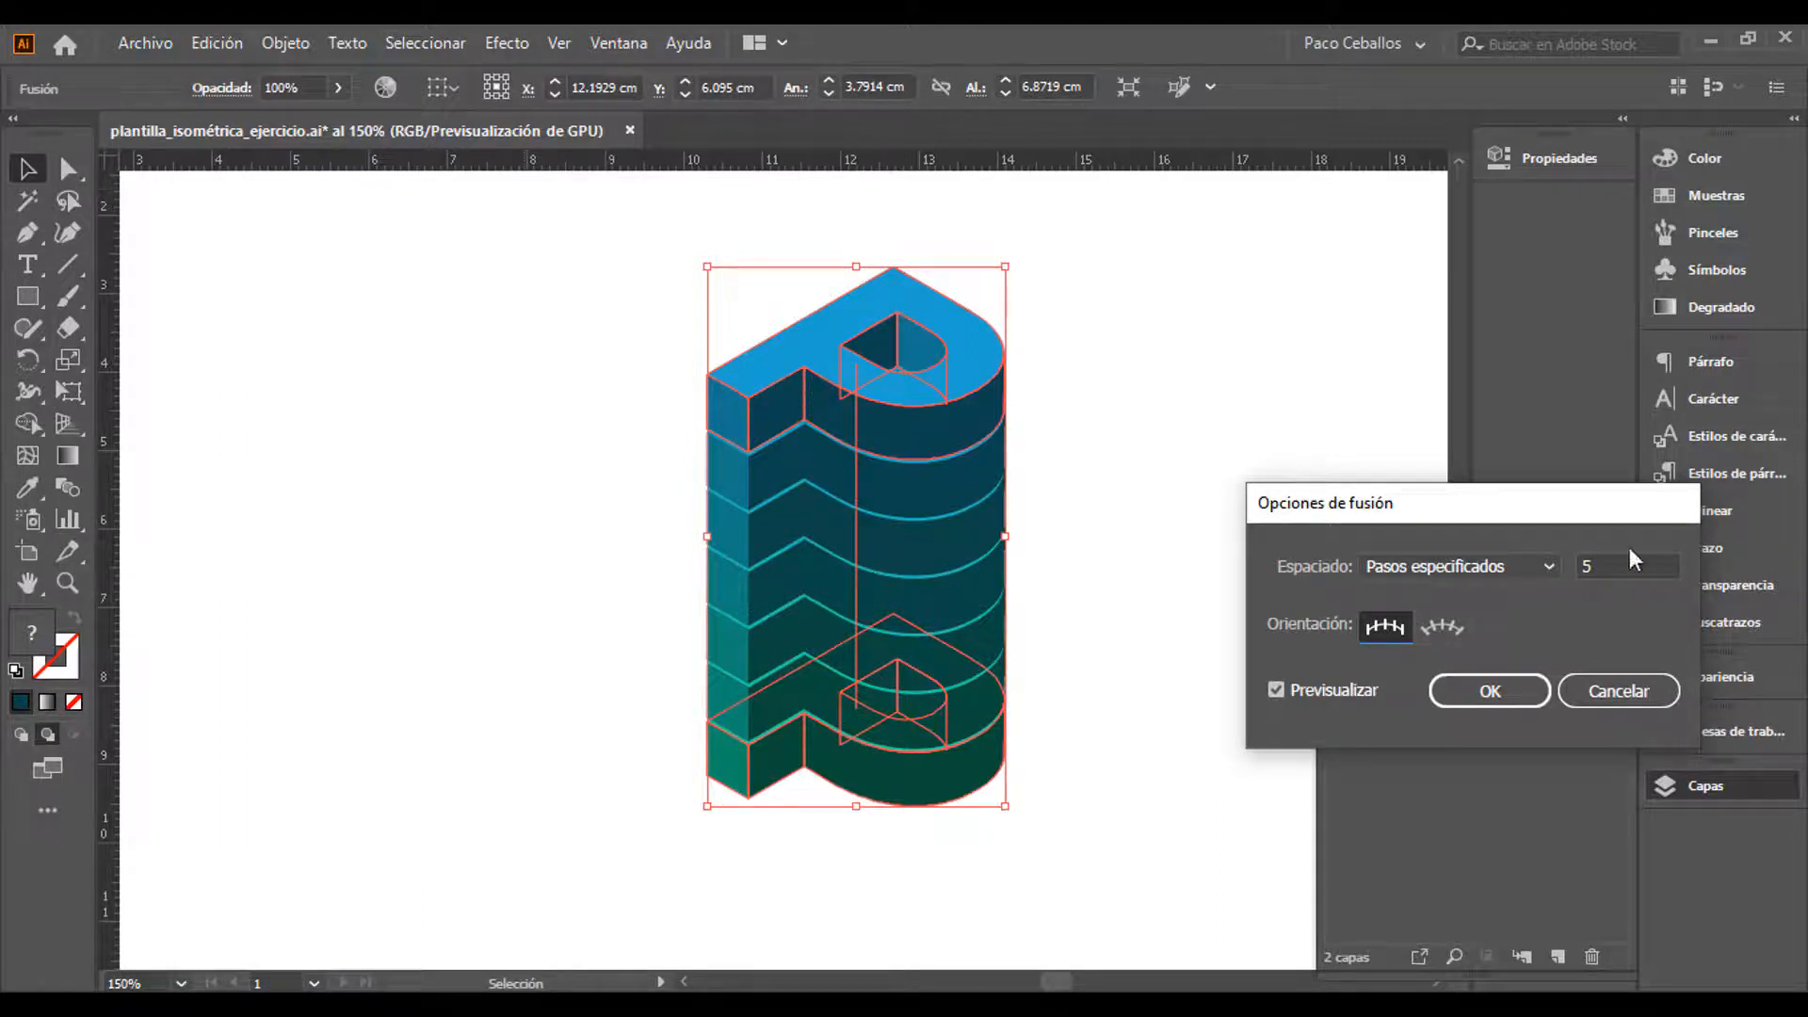
Set the blend's specified steps to 6, apply the options and deselect the building
{"action": "left_click_drag", "start_coordinate": [1598, 560], "coordinate": [1570, 565]}
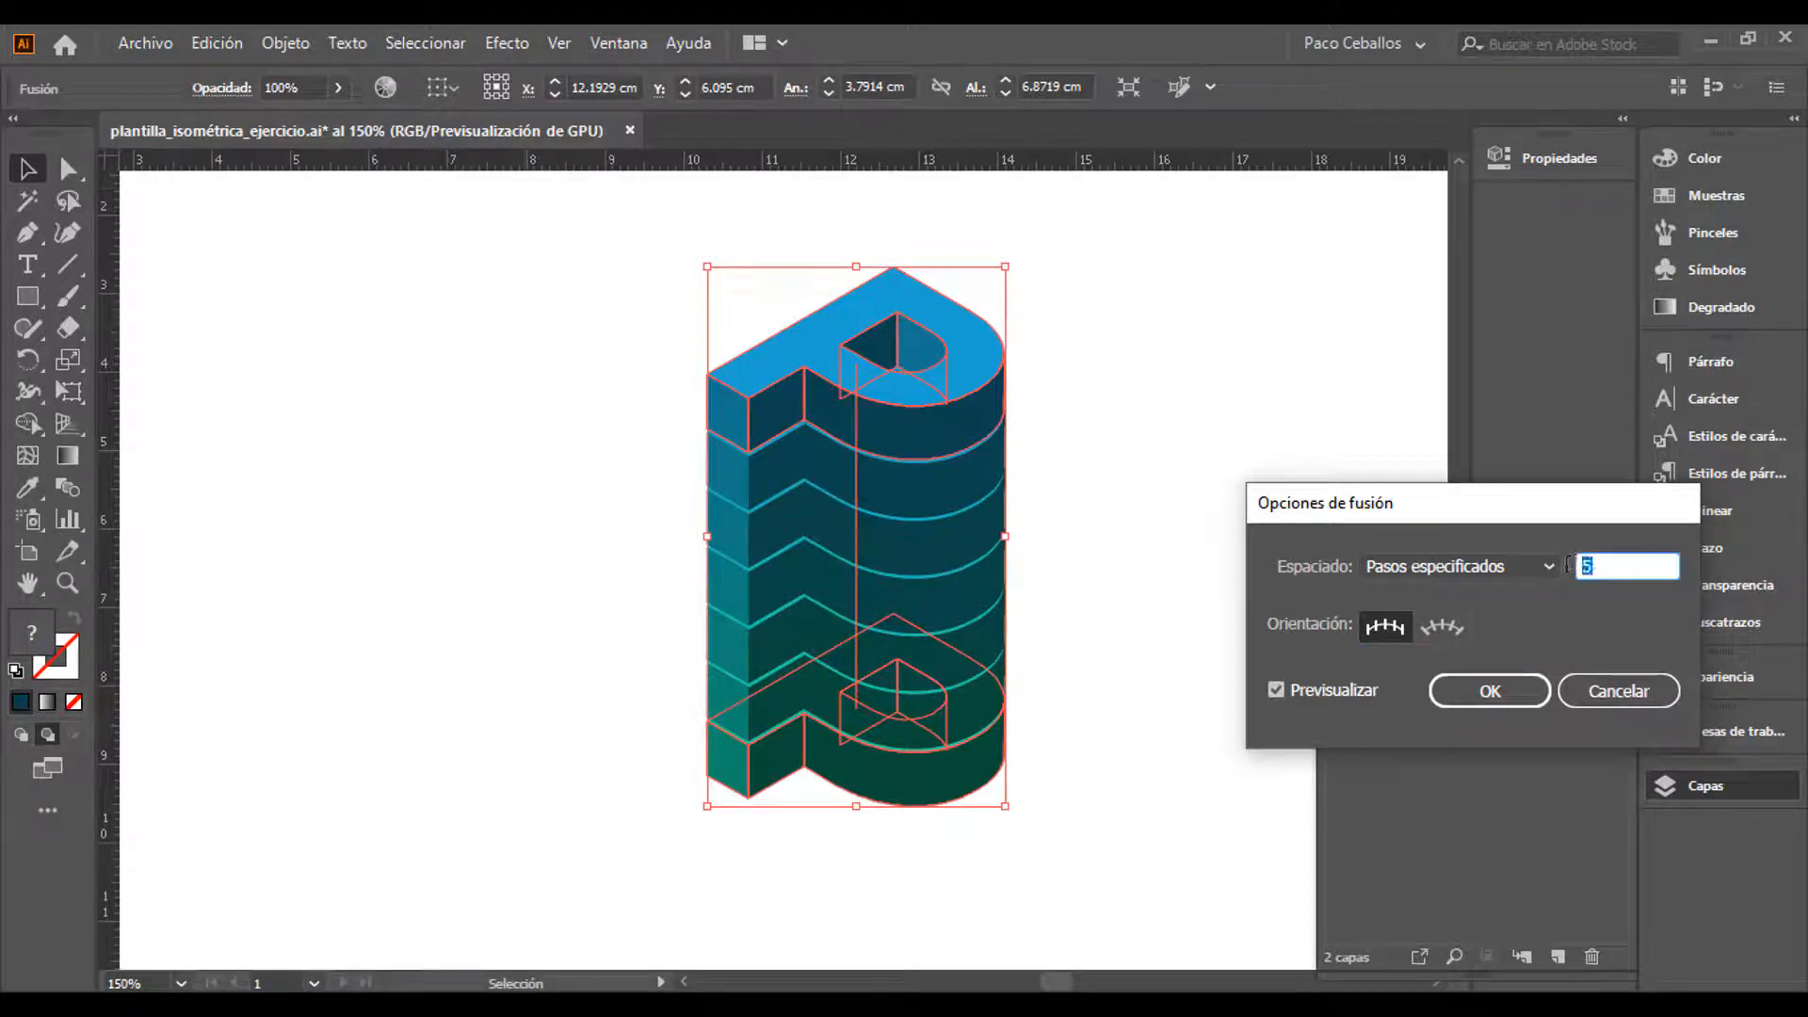
{"action": "type", "text": "6"}
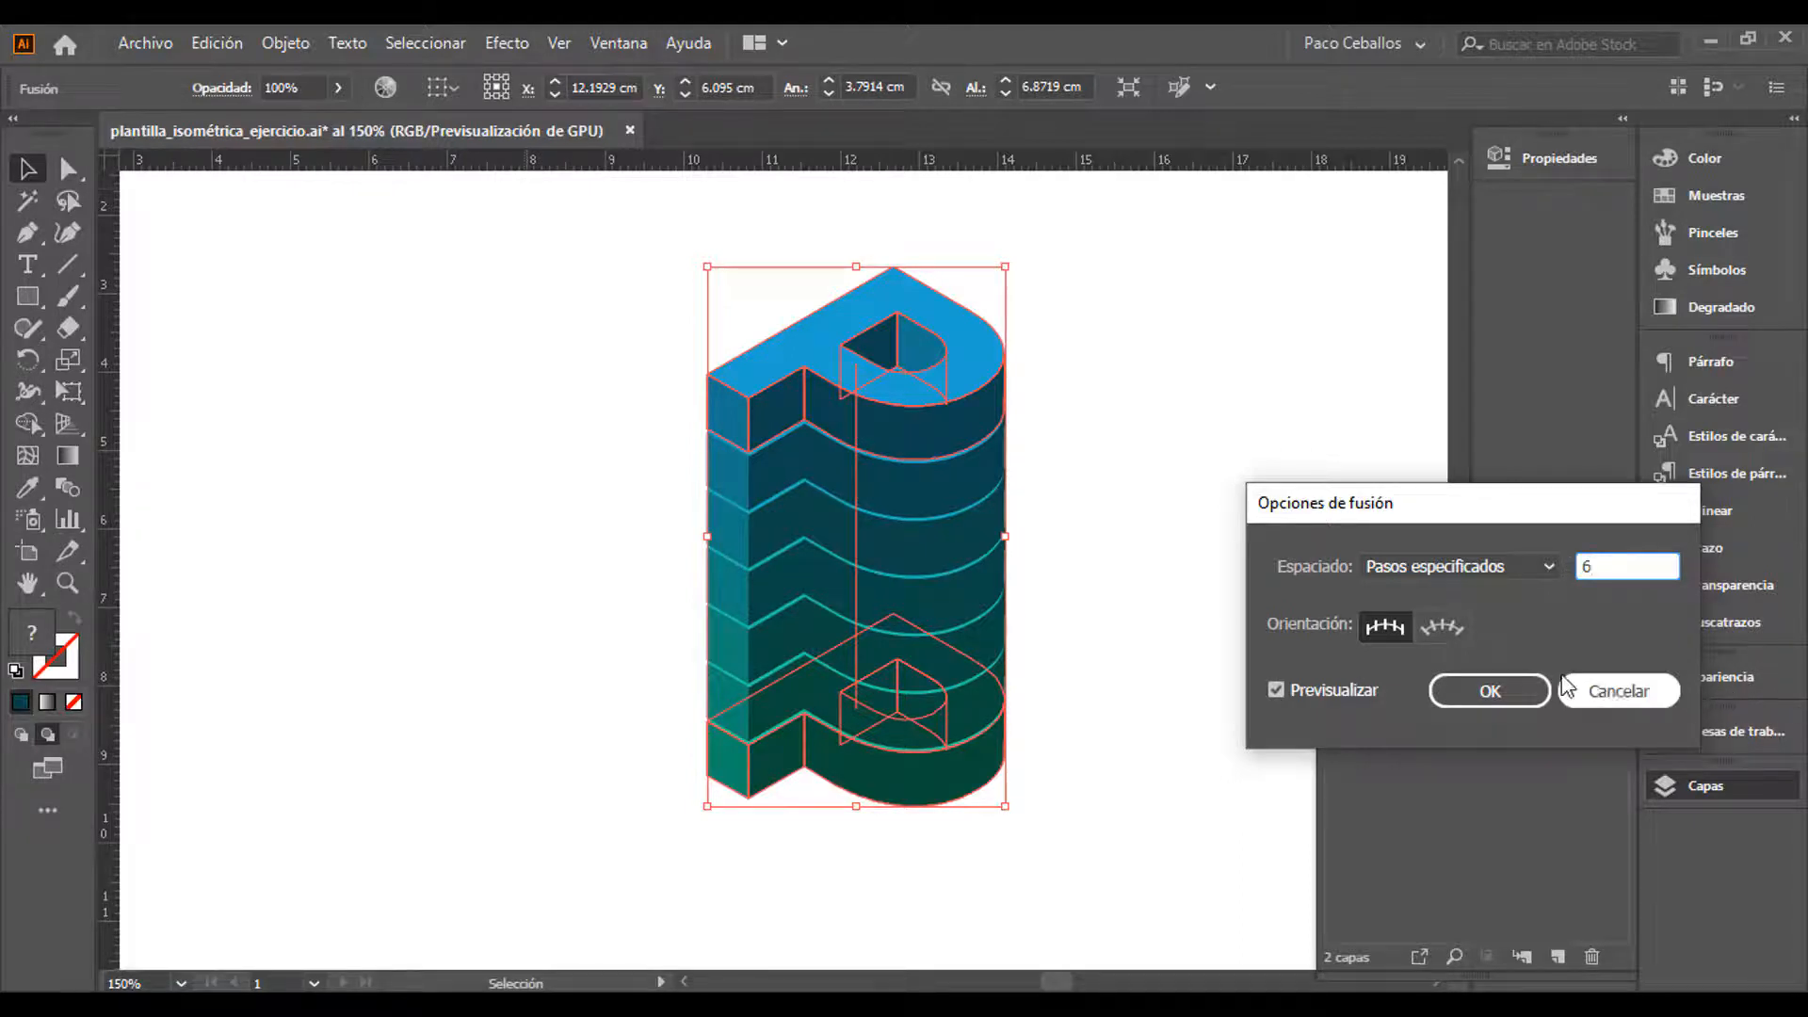
{"action": "key", "text": "Tab"}
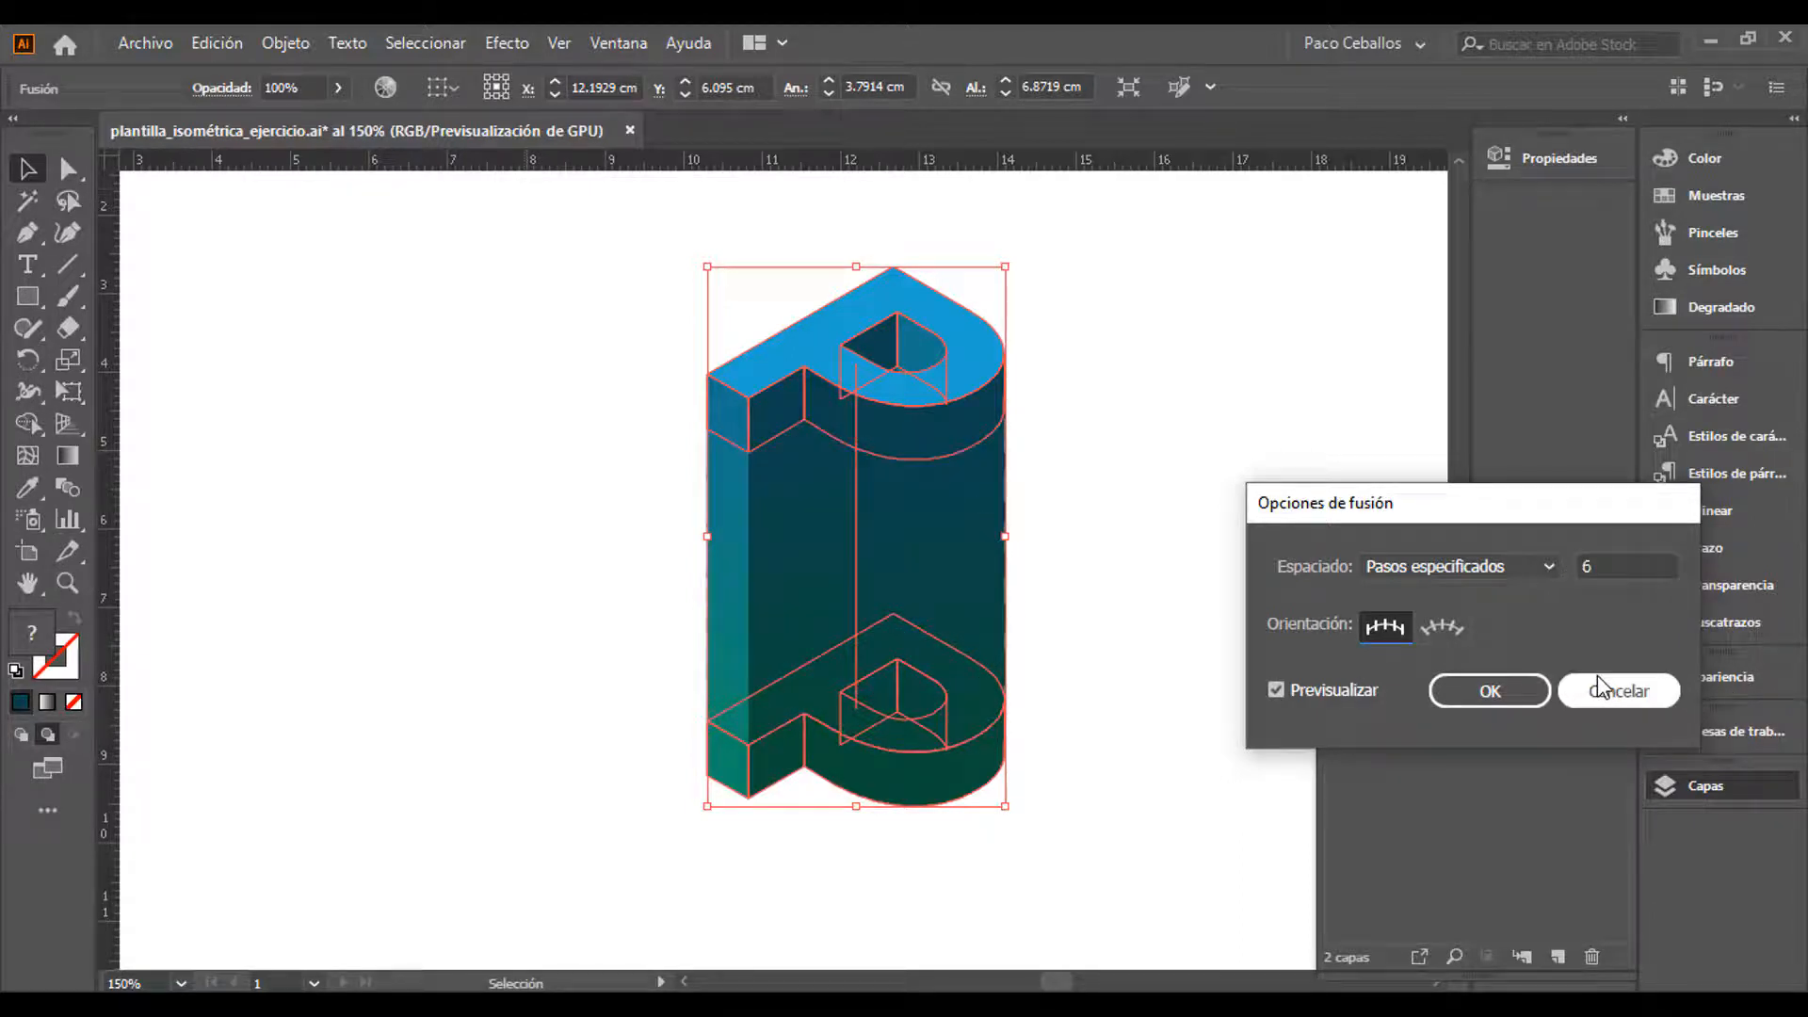
{"action": "left_click", "coordinate": [1501, 698]}
{"action": "left_click", "coordinate": [1206, 700]}
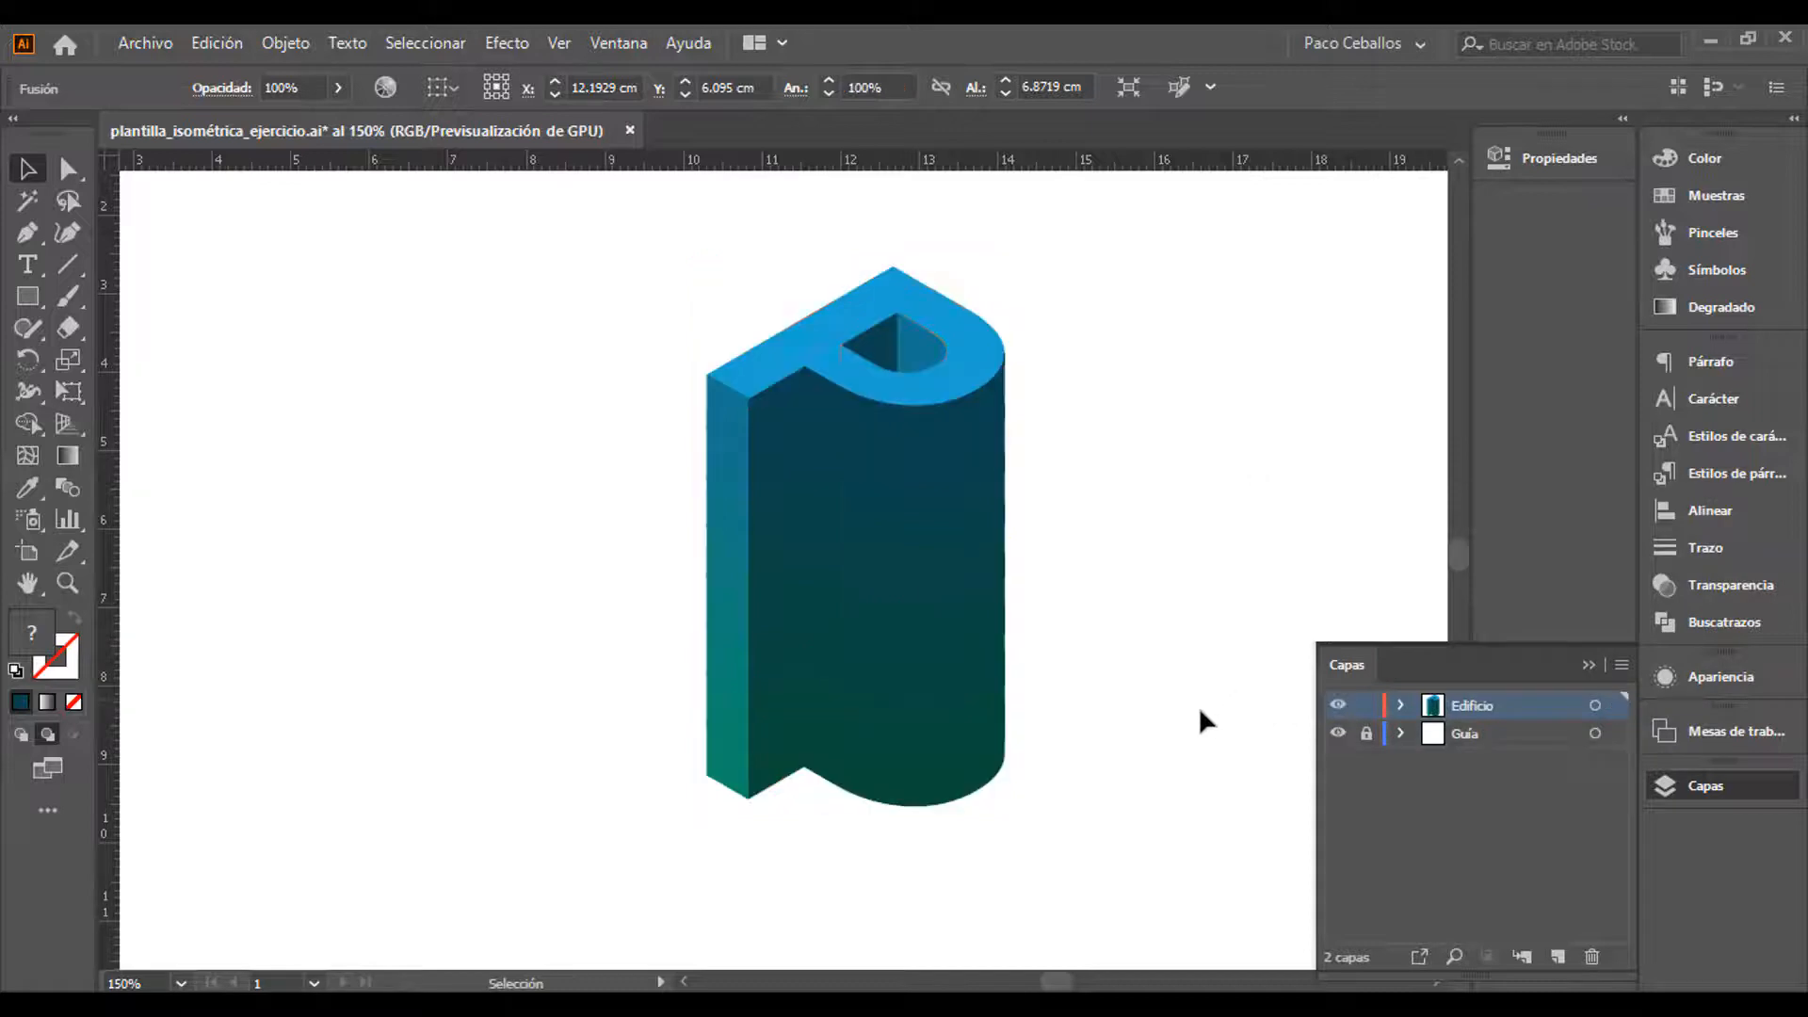
Examine the colour transition along the blended tower's side faces up close
{"action": "key", "text": "ctrl+plus"}
{"action": "key", "text": "ctrl+plus"}
{"action": "key", "text": "ctrl+plus"}
{"action": "key", "text": "ctrl+plus"}
{"action": "key", "text": "ctrl+plus"}
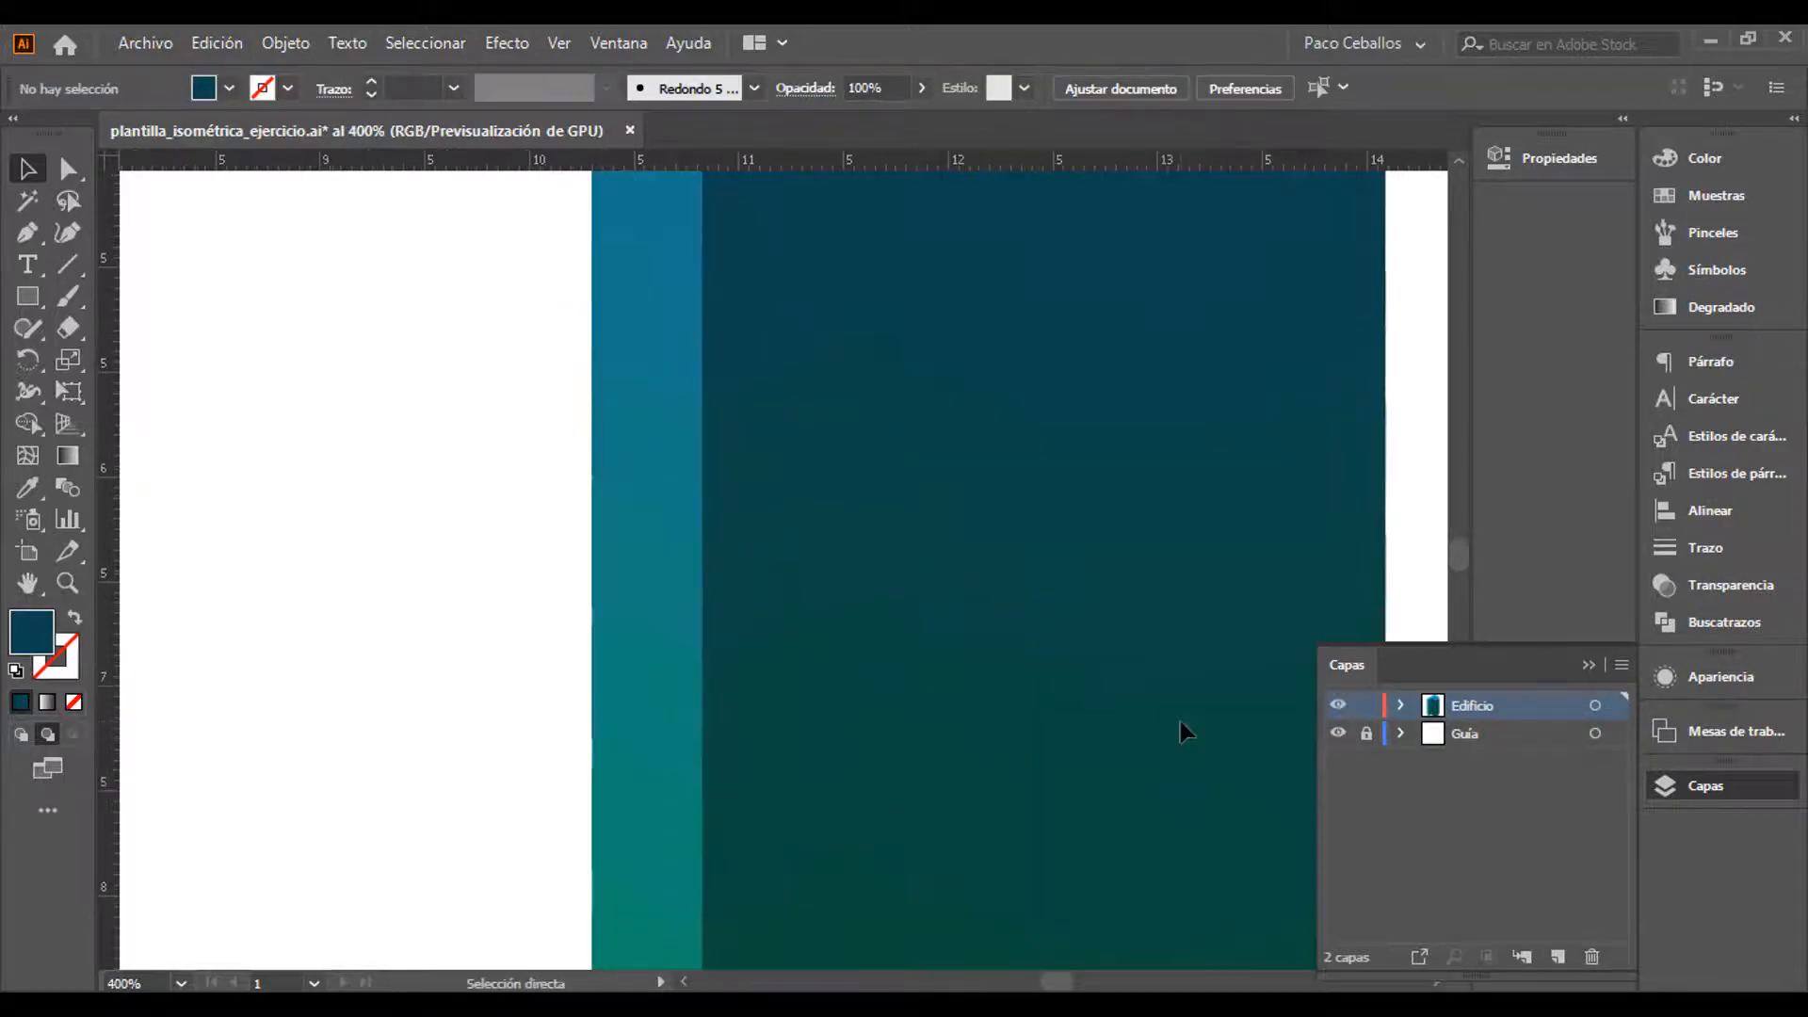
{"action": "key", "text": "ctrl+minus"}
{"action": "key", "text": "ctrl+minus"}
{"action": "key", "text": "ctrl+minus"}
{"action": "key", "text": "ctrl+minus"}
{"action": "key", "text": "ctrl+minus"}
{"action": "key", "text": "p"}
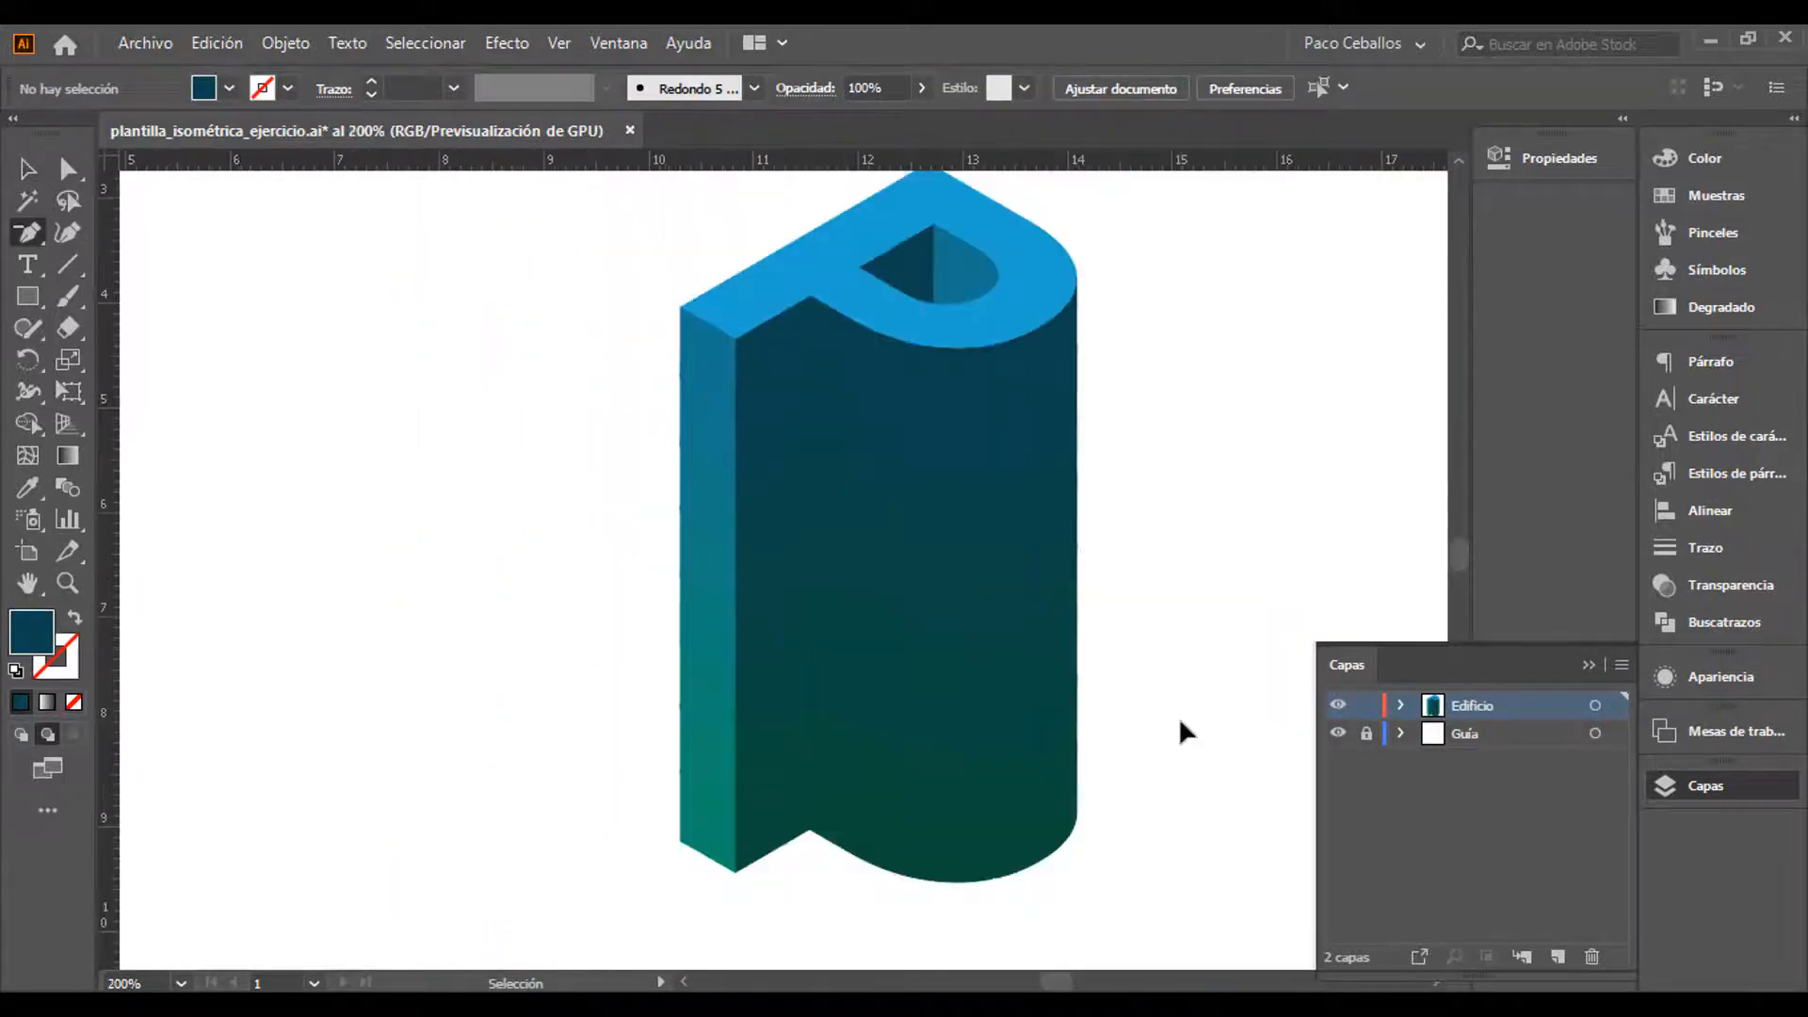
{"action": "key", "text": "space"}
{"action": "left_click_drag", "start_coordinate": [1142, 661], "coordinate": [1072, 696]}
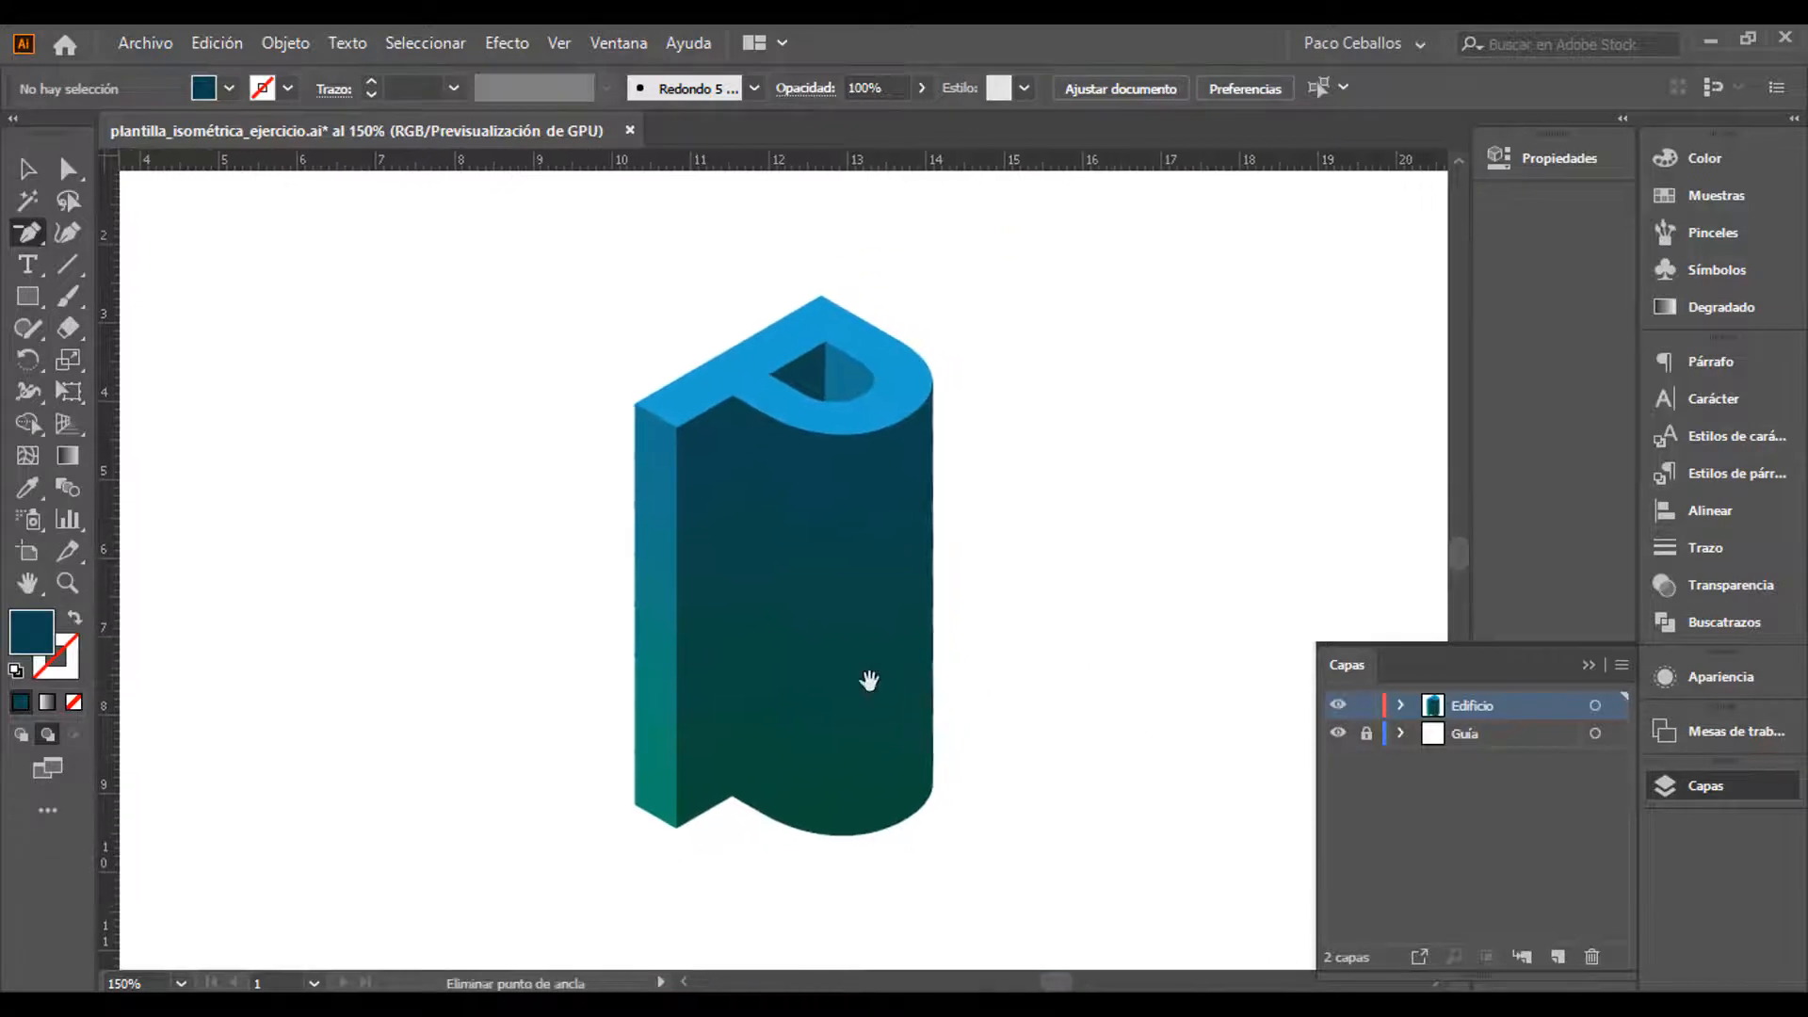
{"action": "left_click", "coordinate": [868, 682]}
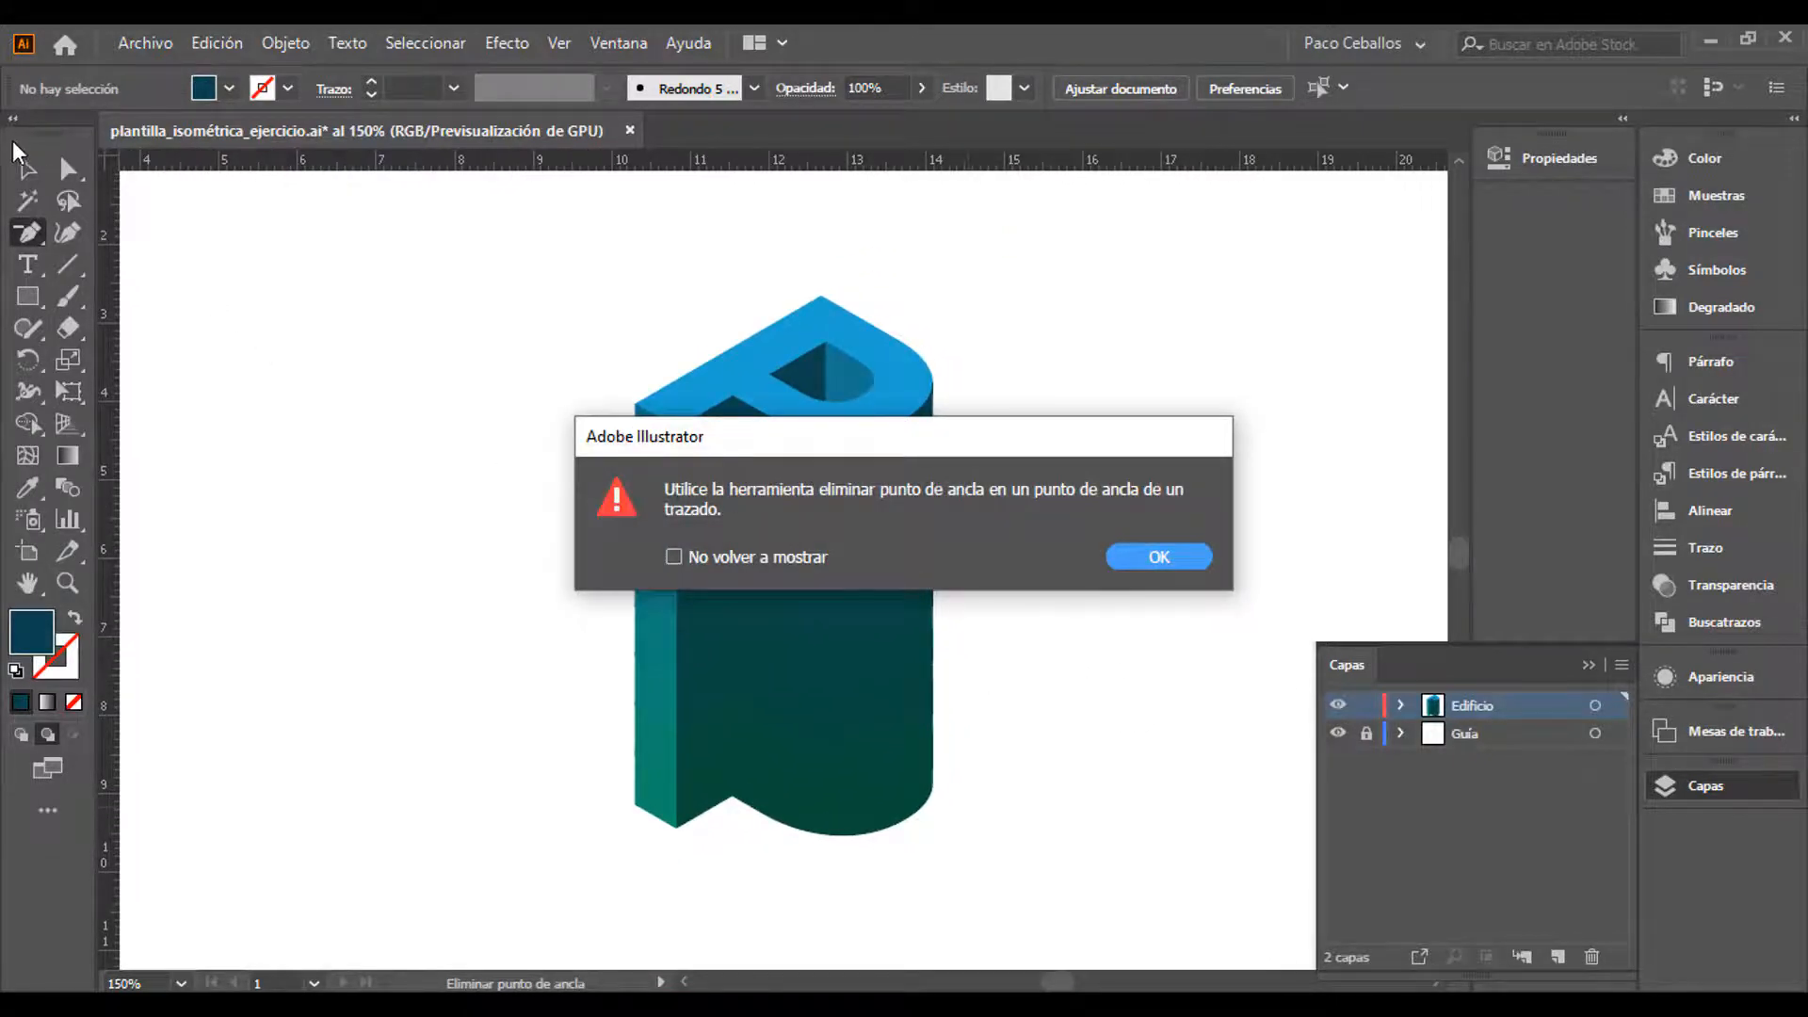
{"action": "left_click", "coordinate": [1135, 550]}
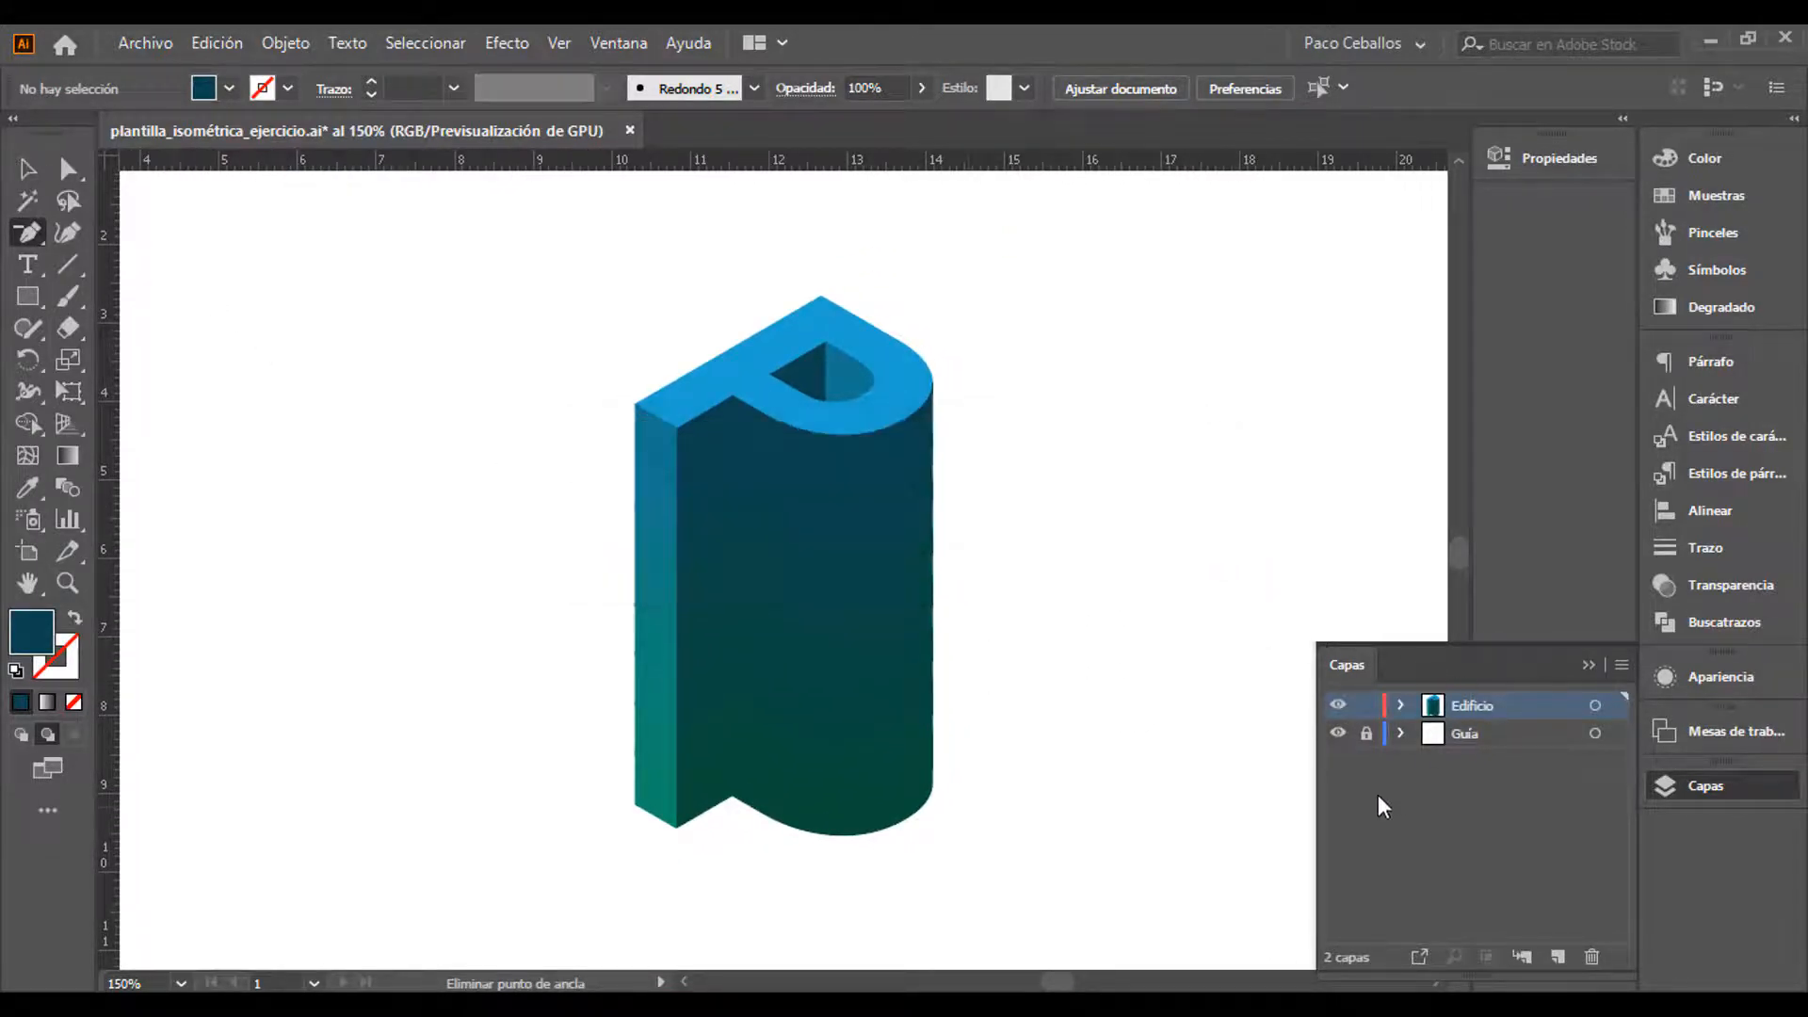
{"action": "key", "text": "space"}
{"action": "left_click_drag", "start_coordinate": [1117, 754], "coordinate": [1189, 728]}
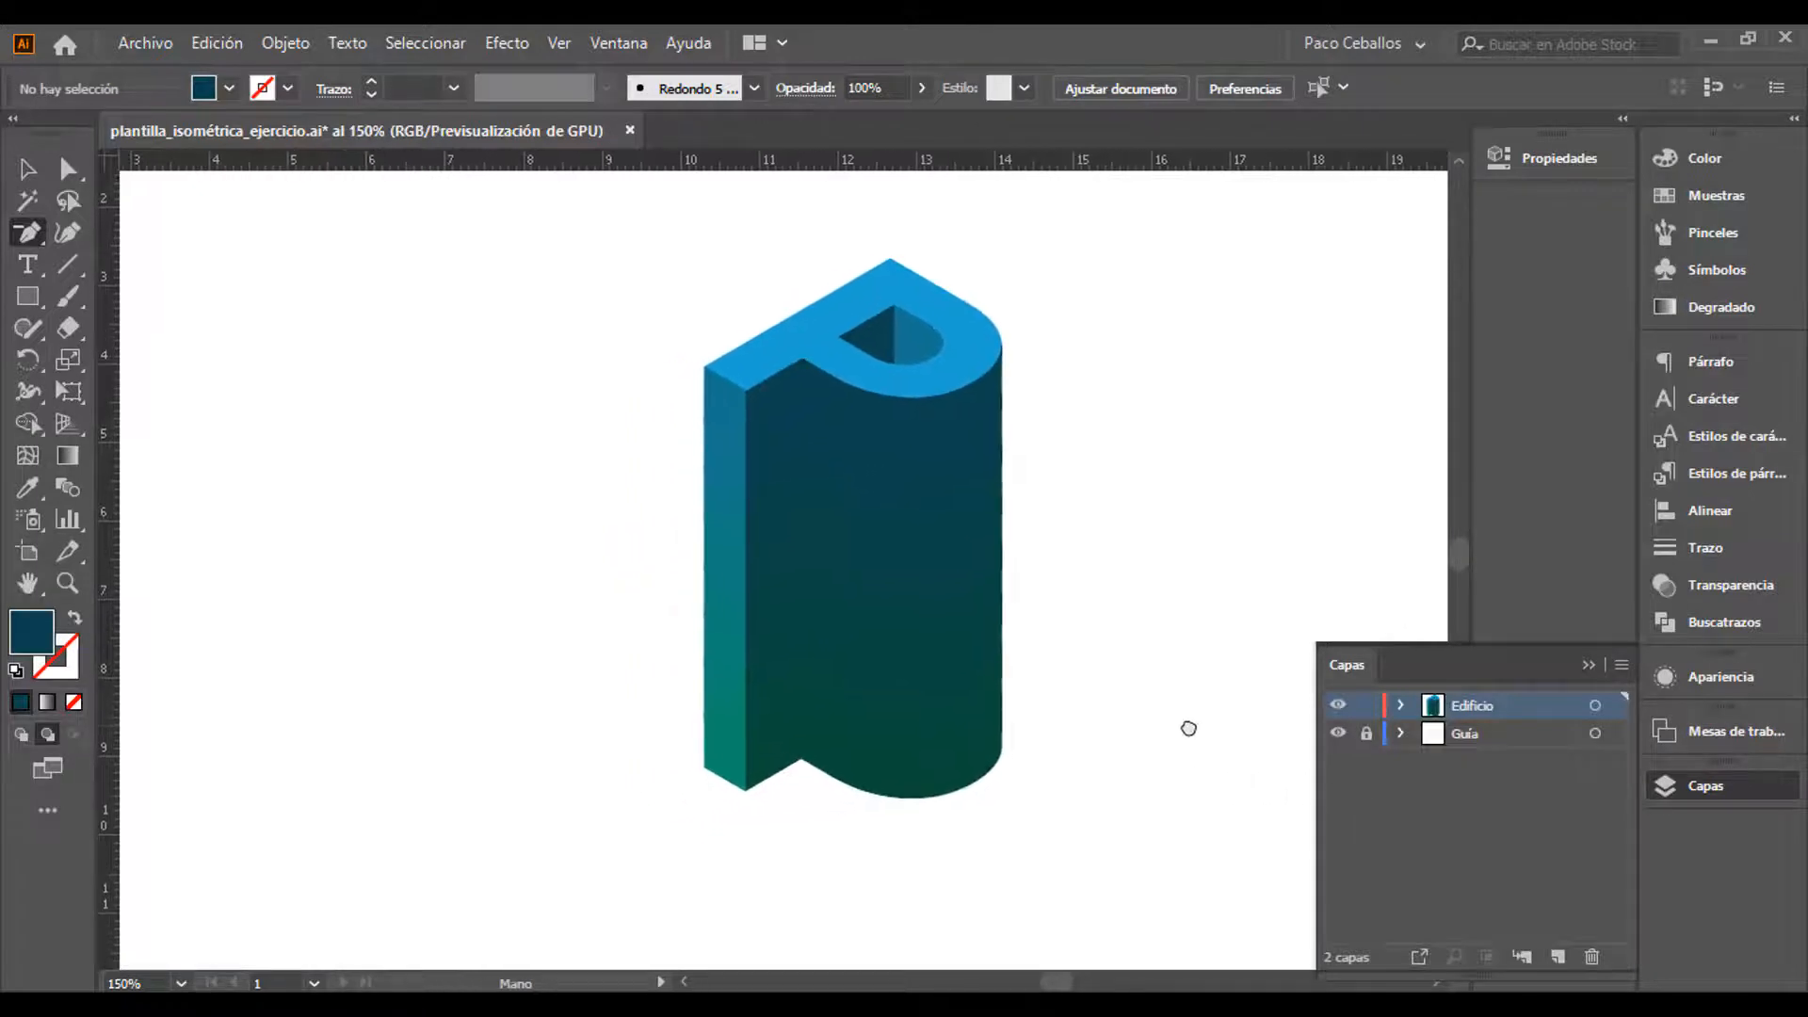
{"action": "key", "text": "v"}
{"action": "left_click", "coordinate": [885, 393]}
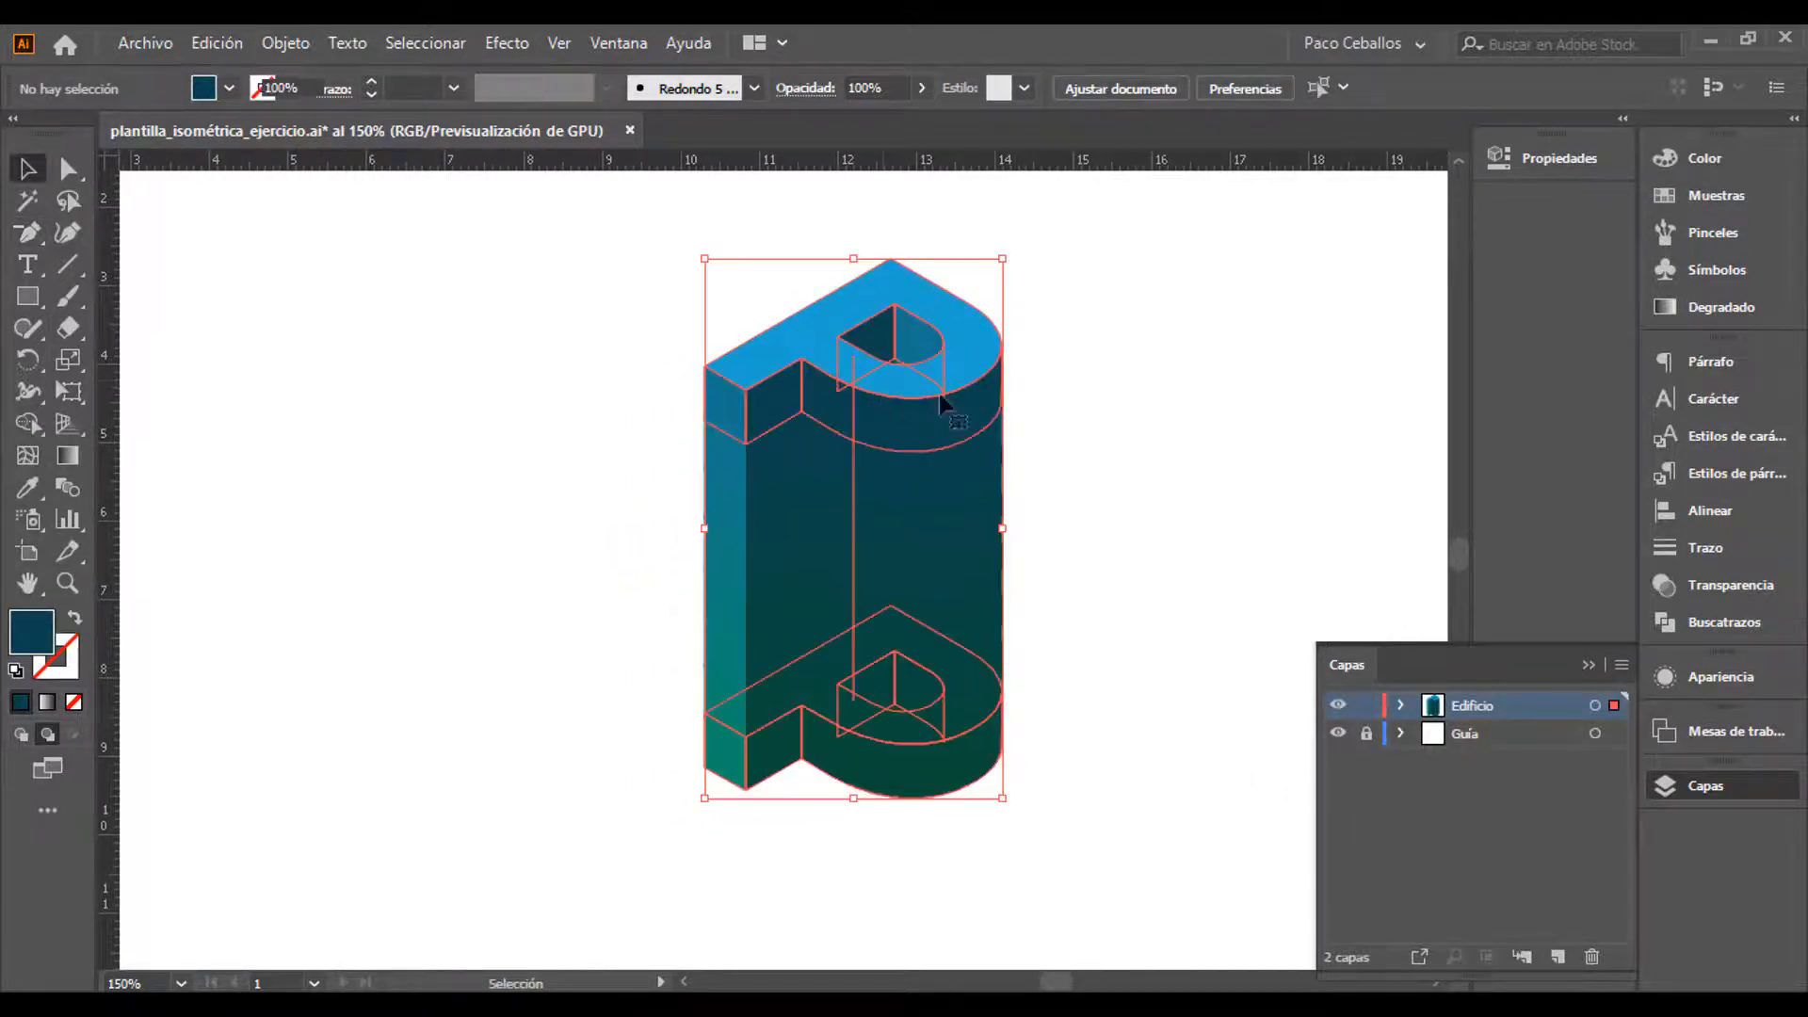
{"action": "left_click", "coordinate": [1026, 682]}
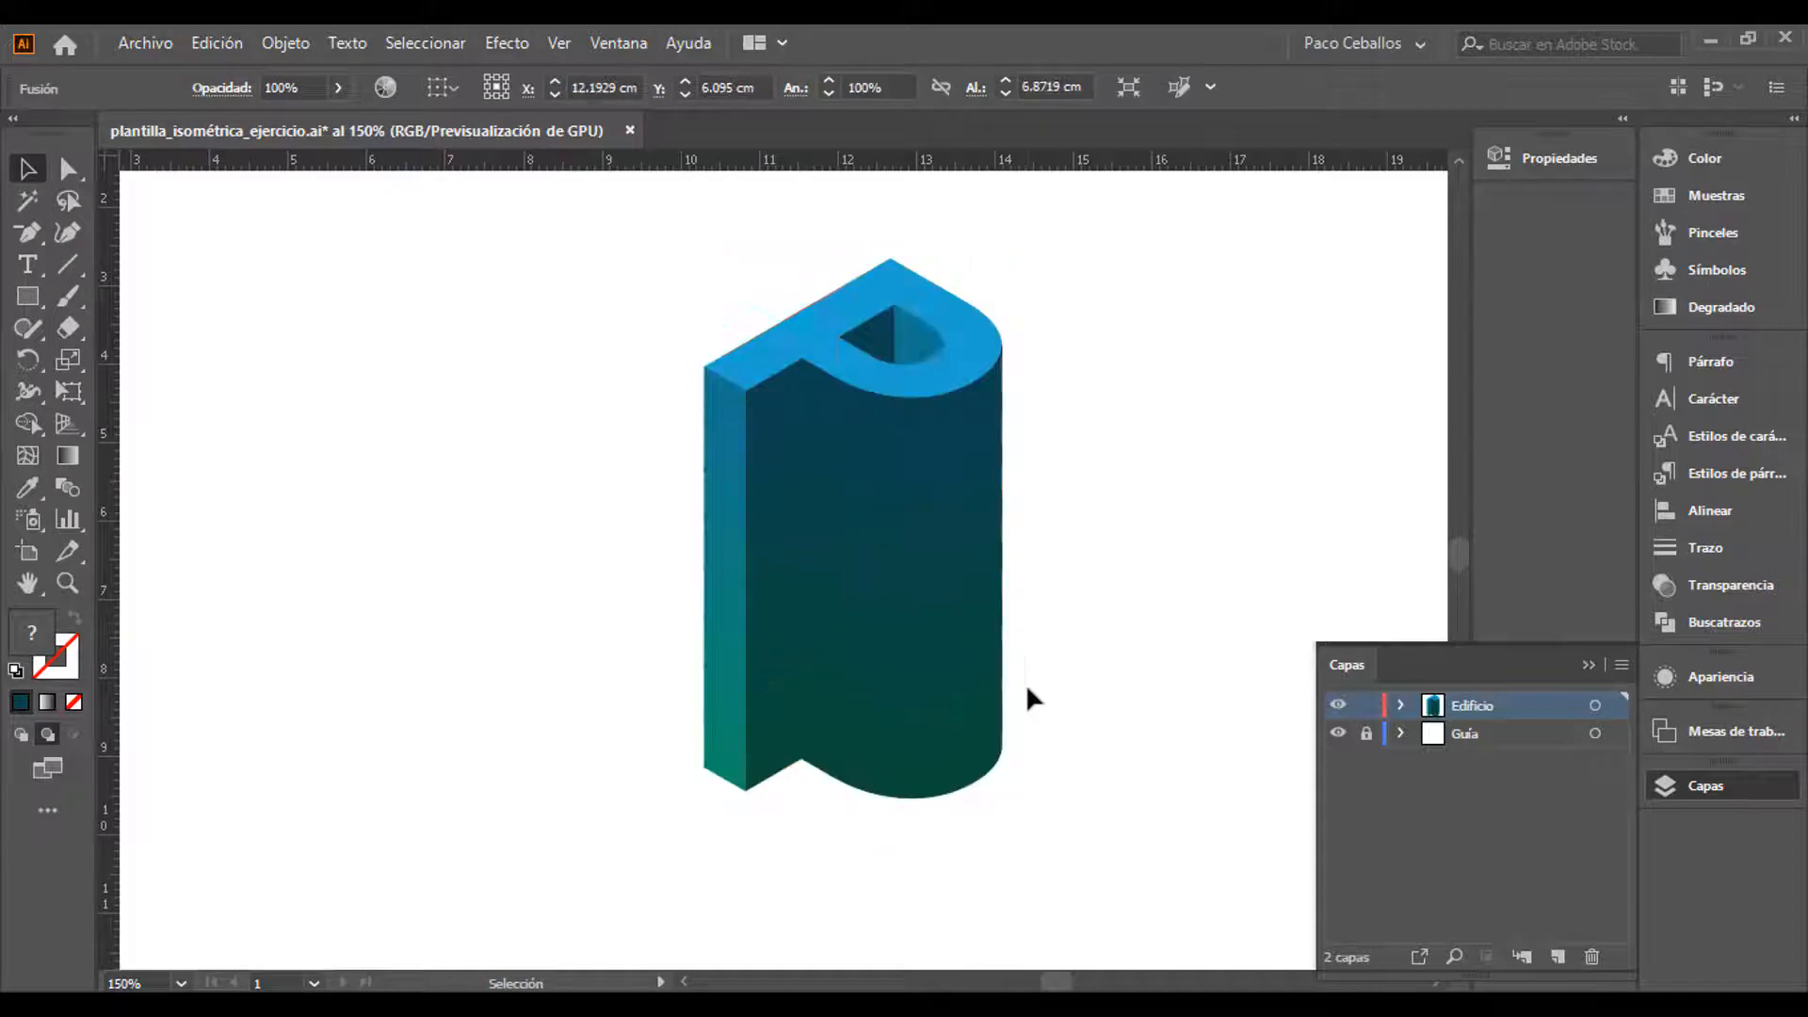
Isolate the blend and brighten the fill of the uppermost P's top face to blue #21C0EA
{"action": "double_click", "coordinate": [979, 370]}
{"action": "left_click", "coordinate": [979, 370]}
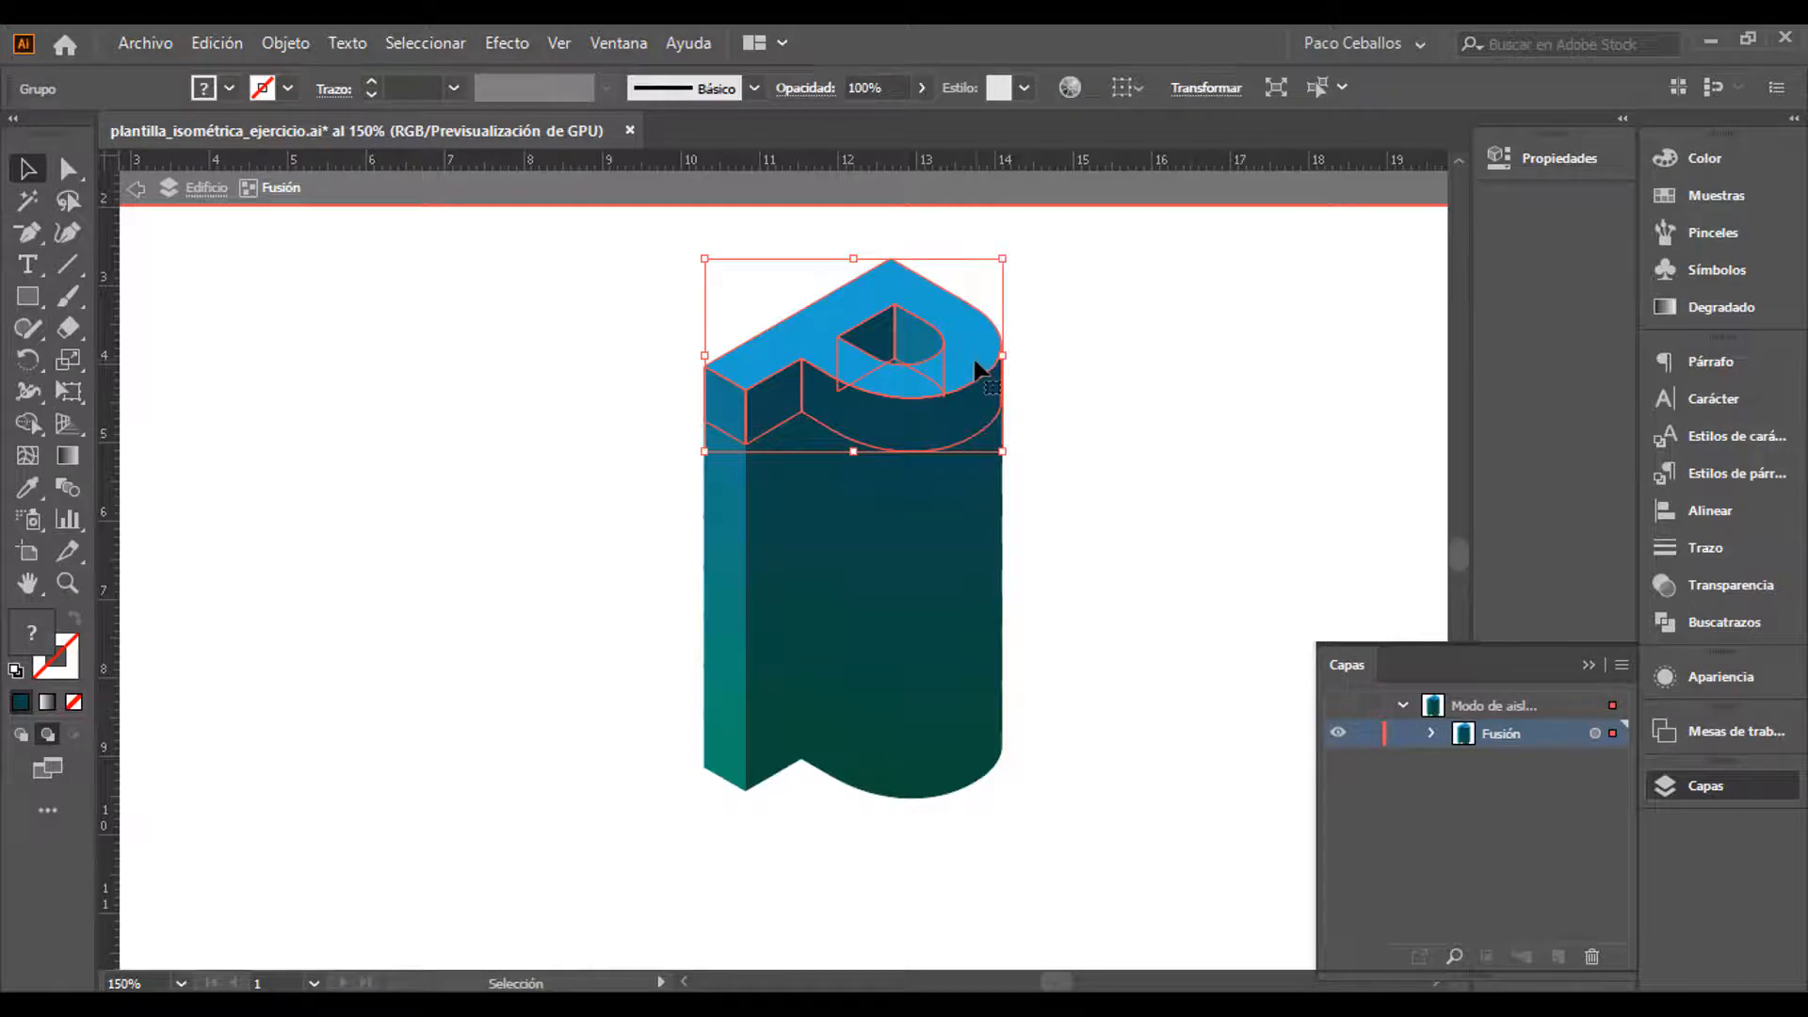
{"action": "key", "text": "a"}
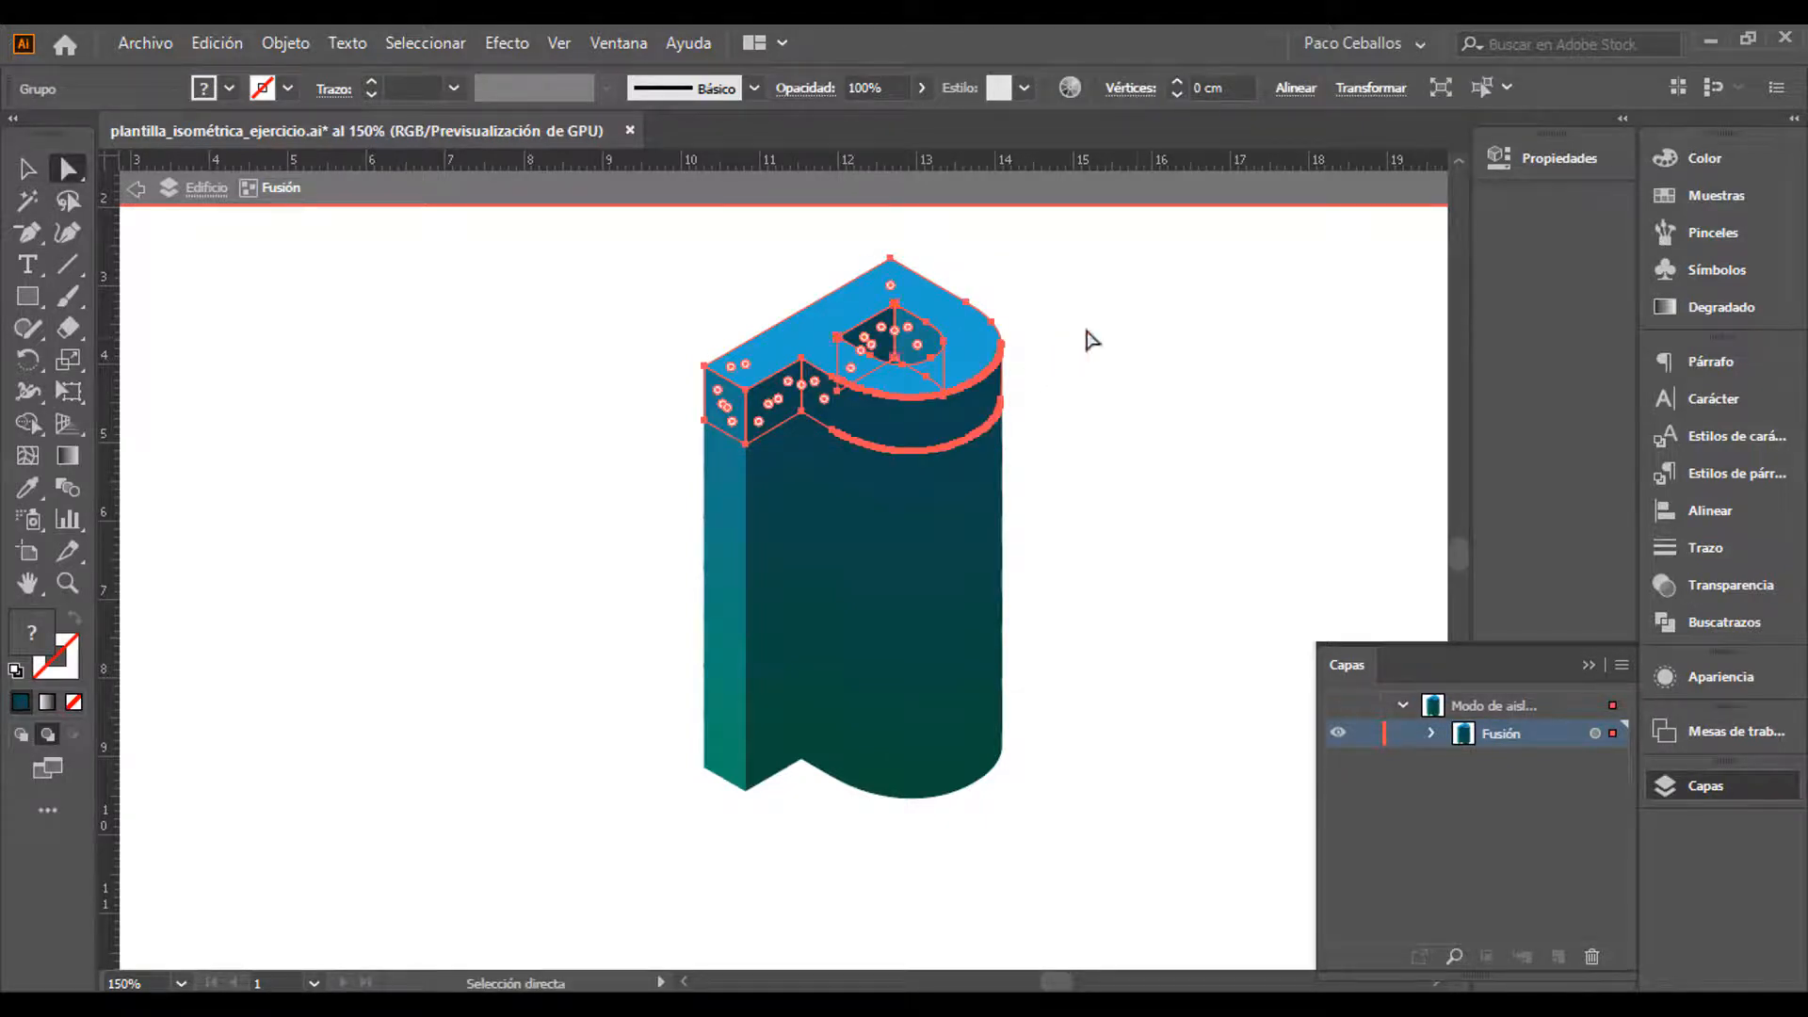
{"action": "left_click", "coordinate": [929, 326]}
{"action": "left_click", "coordinate": [955, 309]}
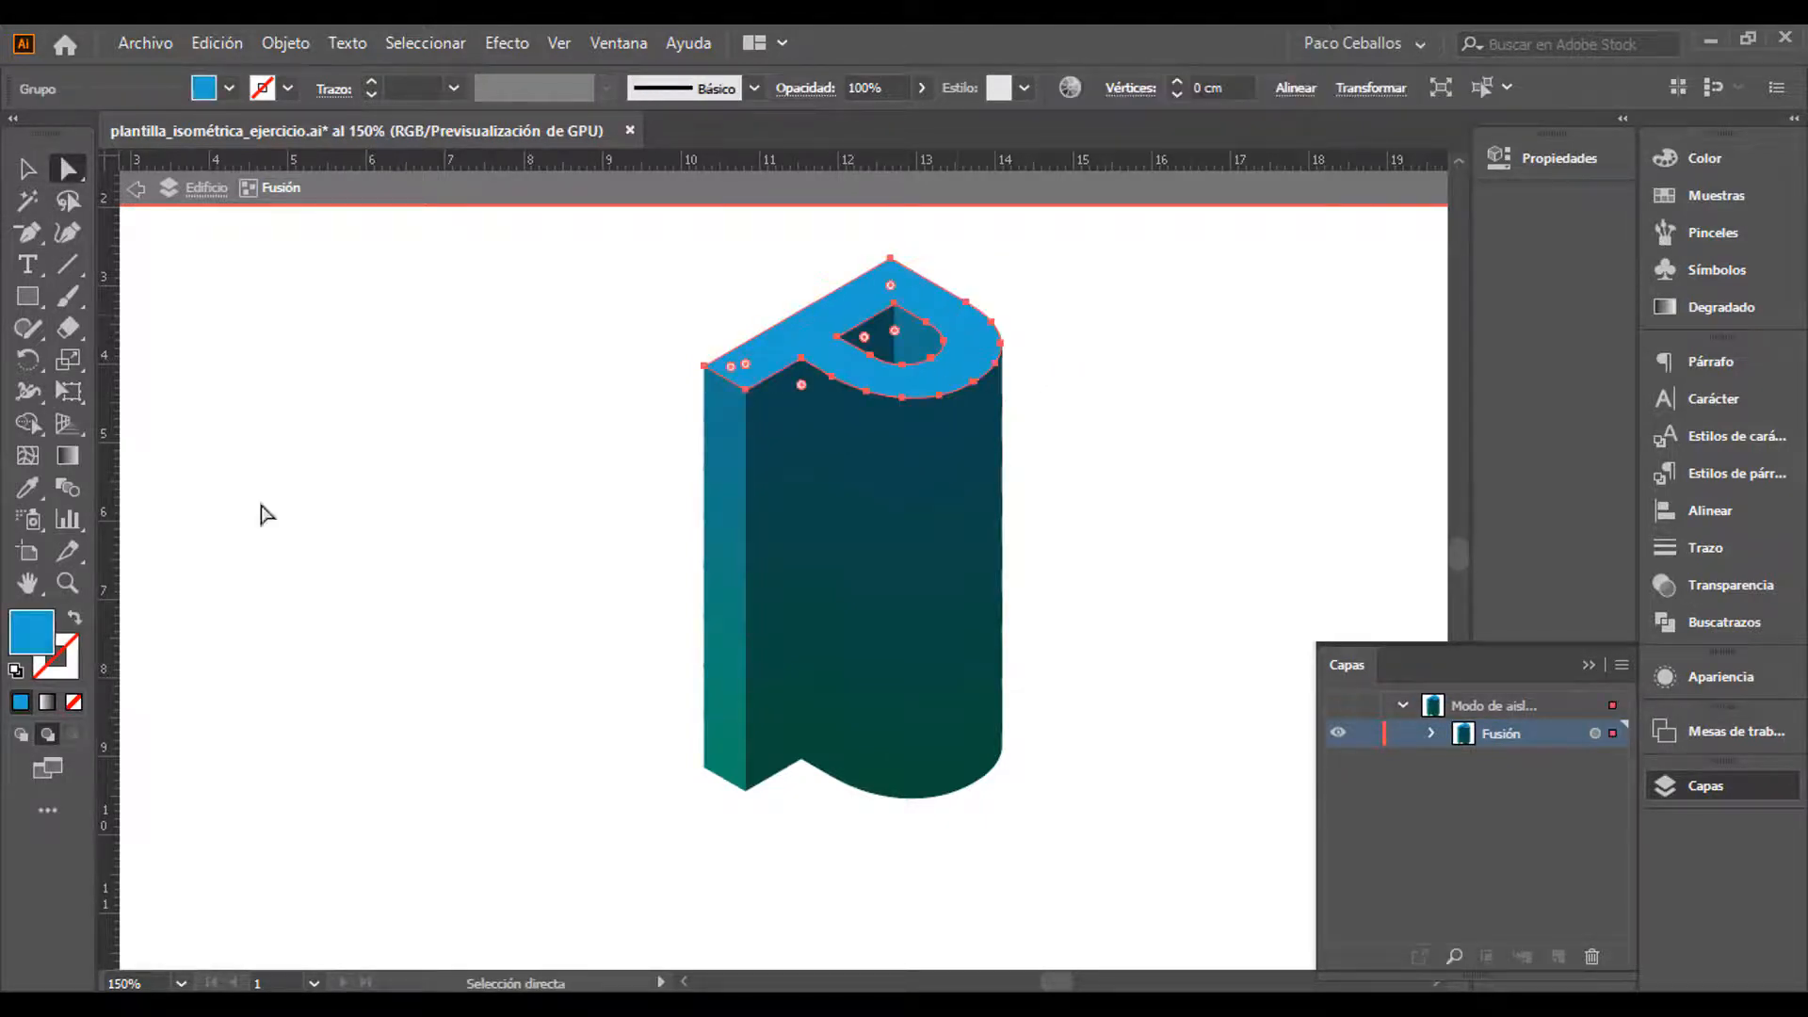
{"action": "double_click", "coordinate": [31, 645]}
{"action": "left_click", "coordinate": [1255, 301]}
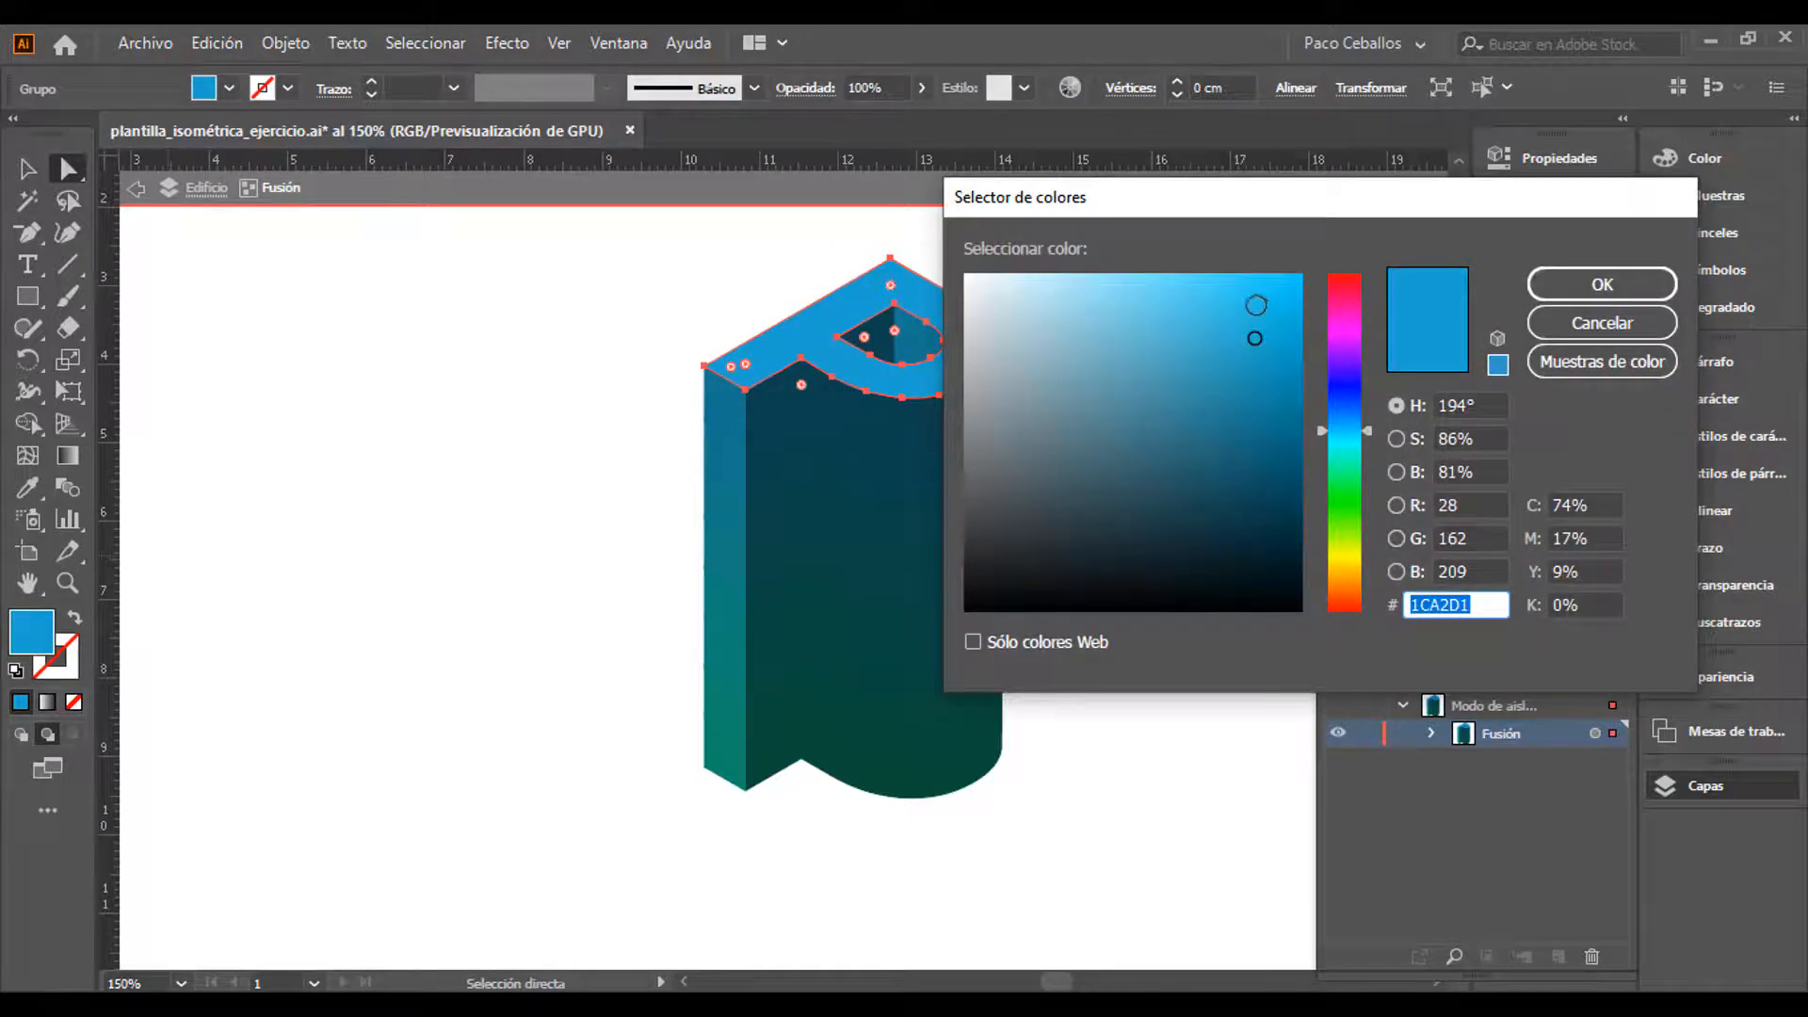
{"action": "left_click", "coordinate": [1602, 283]}
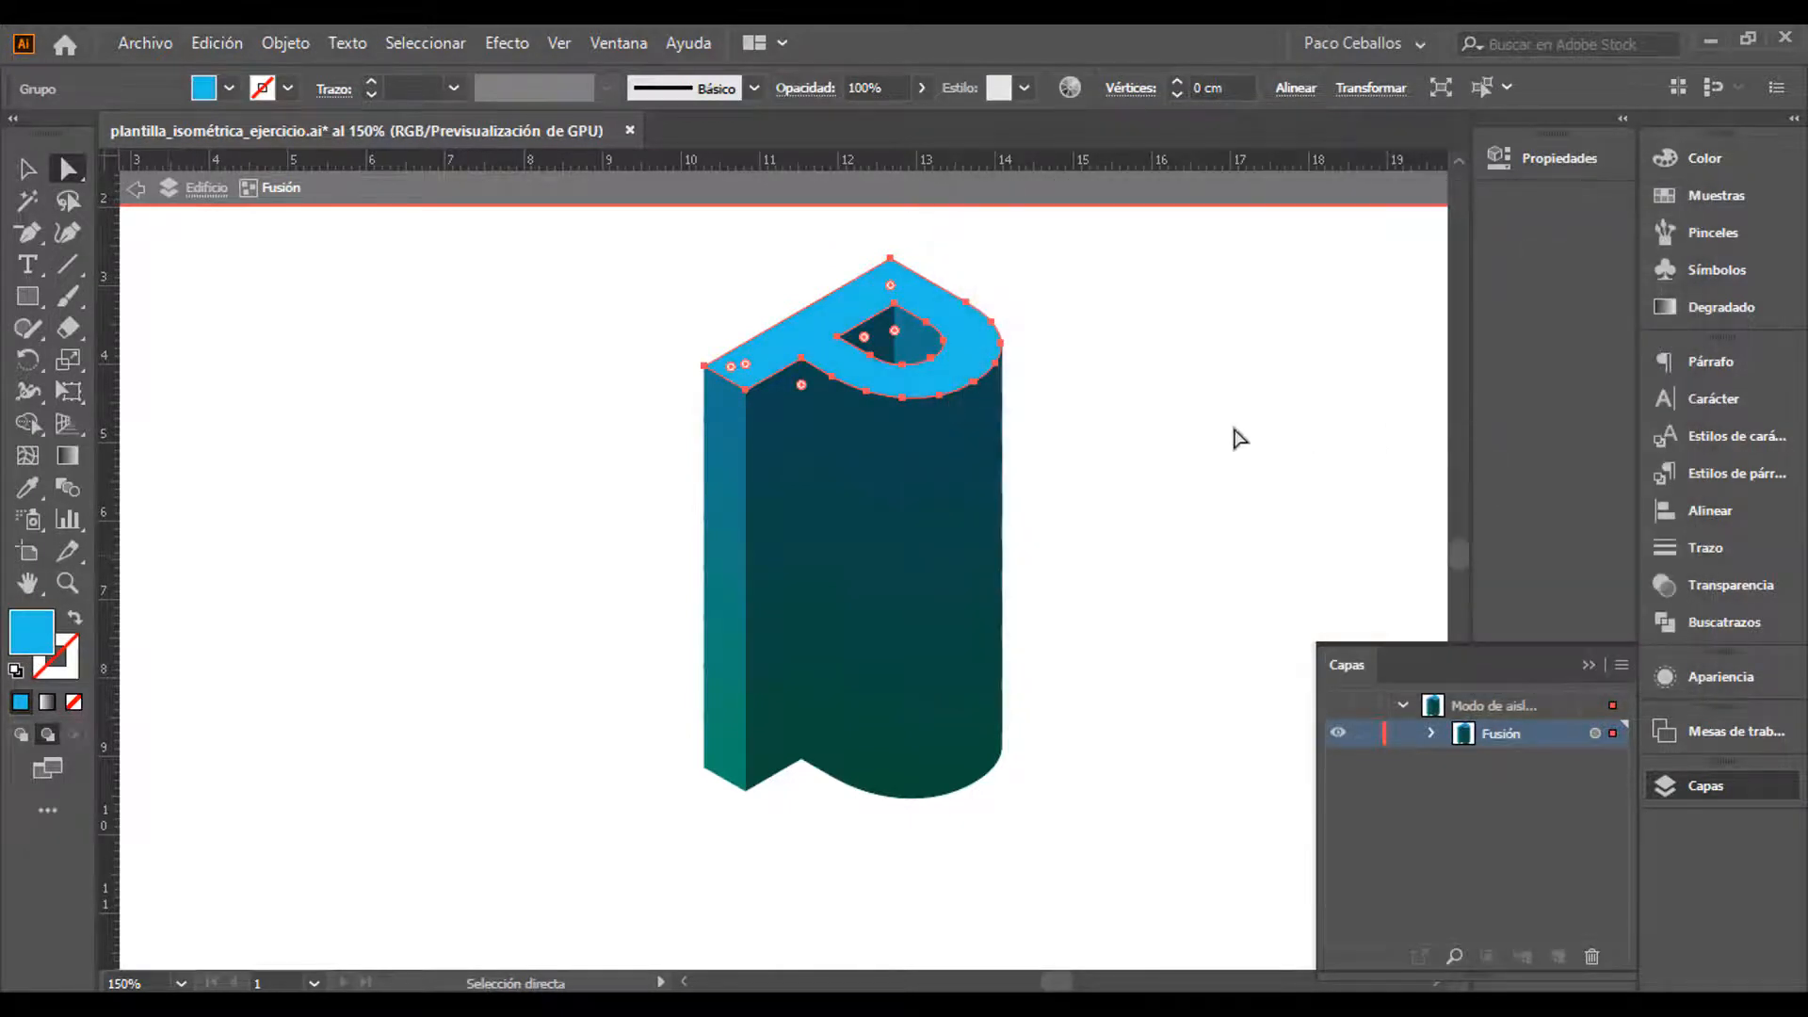
Sample the top face's blue onto the uppermost floor's stem end face and darken that fill to #1E9DBA
{"action": "left_click", "coordinate": [721, 405]}
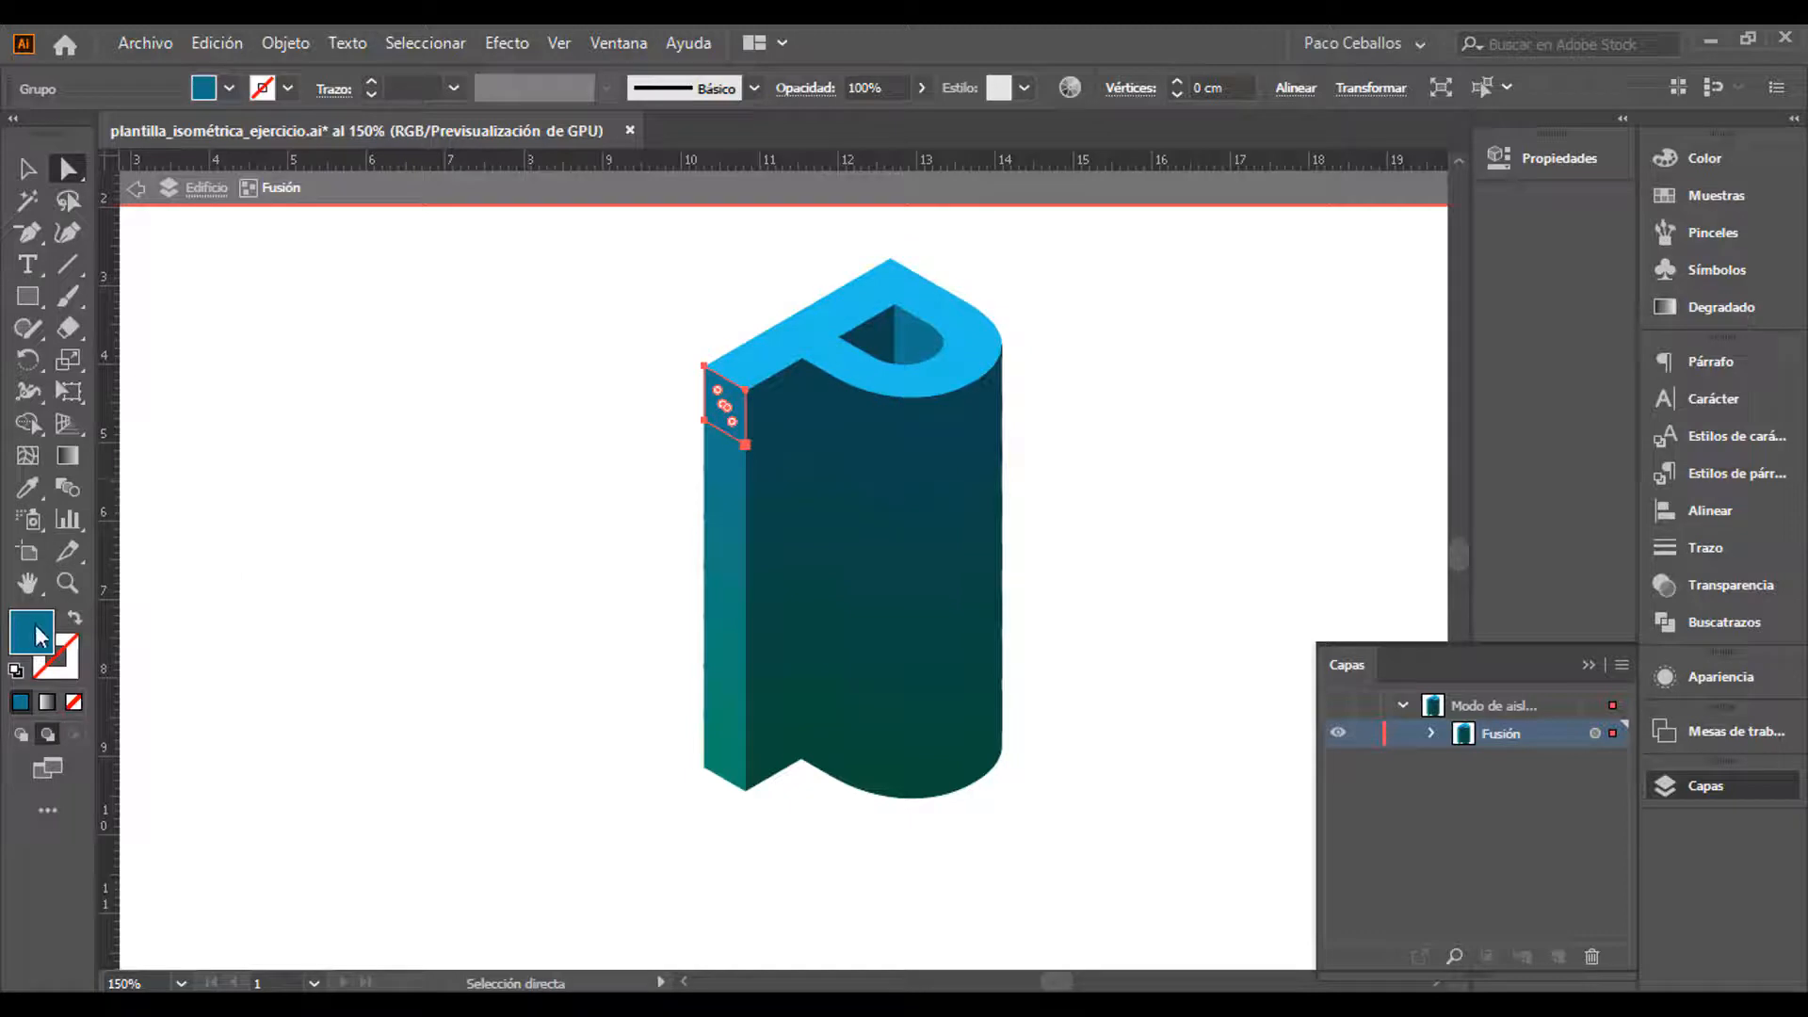
{"action": "key", "text": "i"}
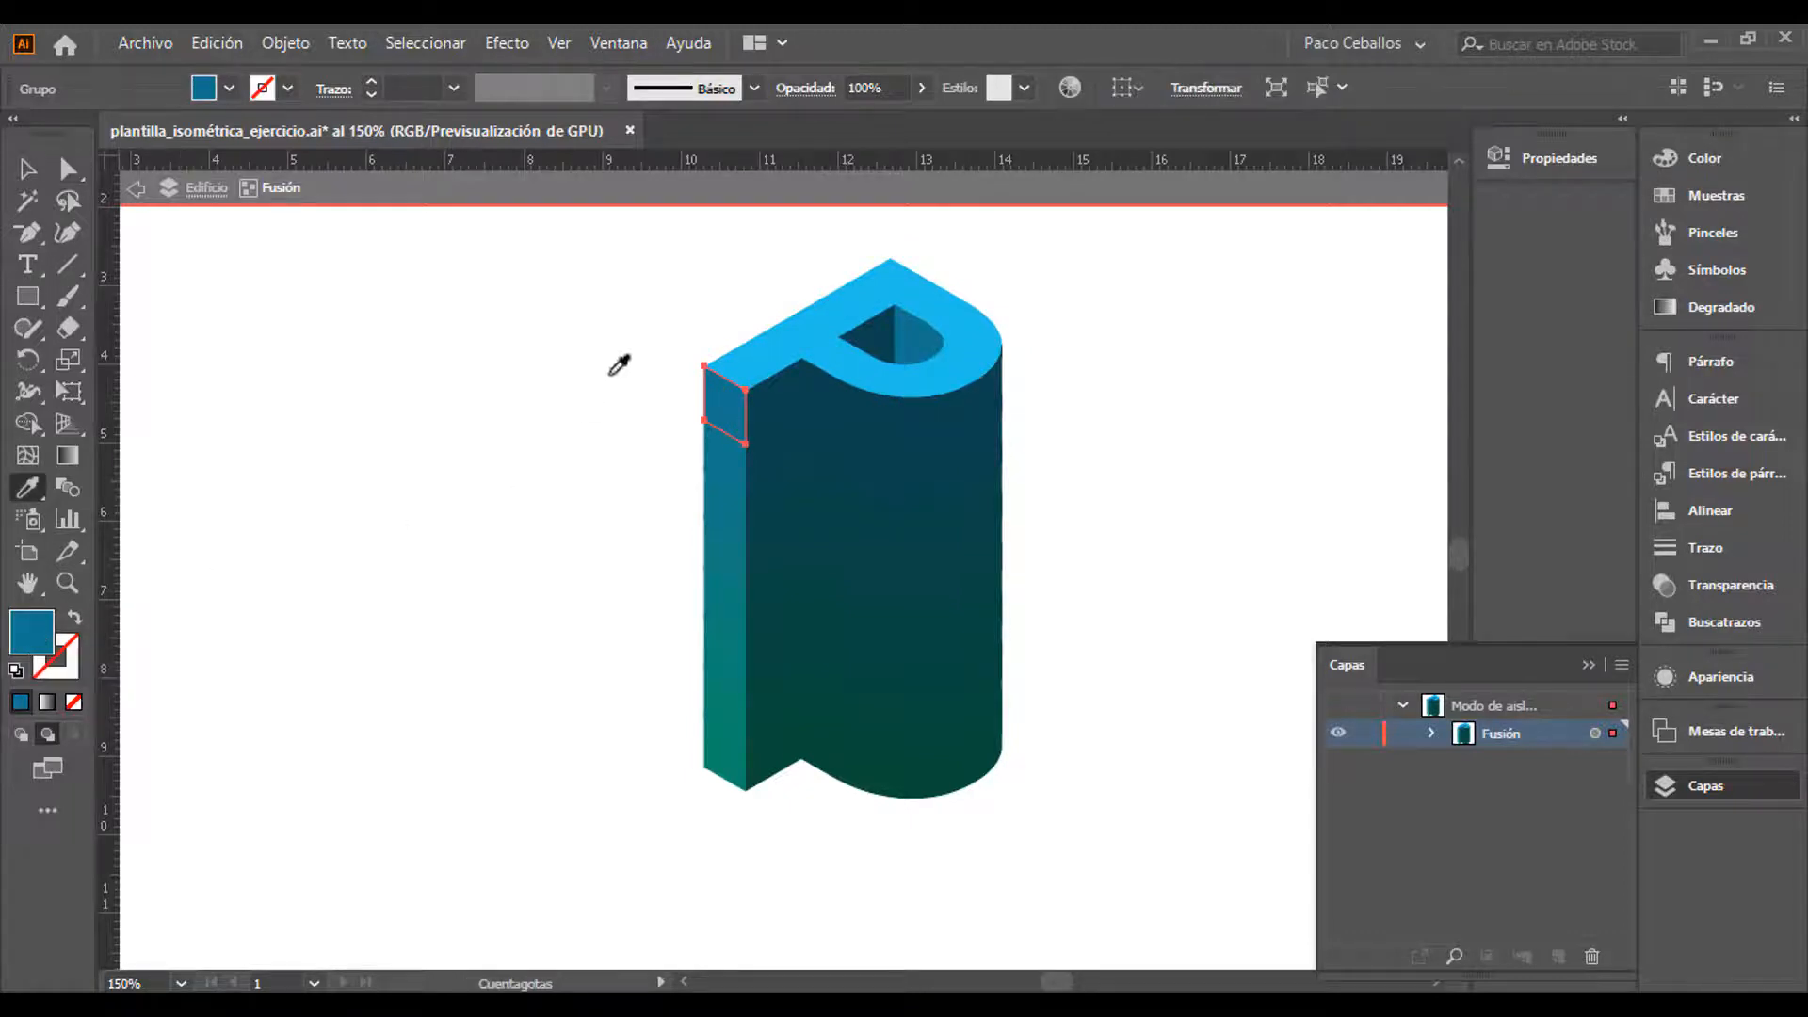
{"action": "left_click", "coordinate": [796, 356]}
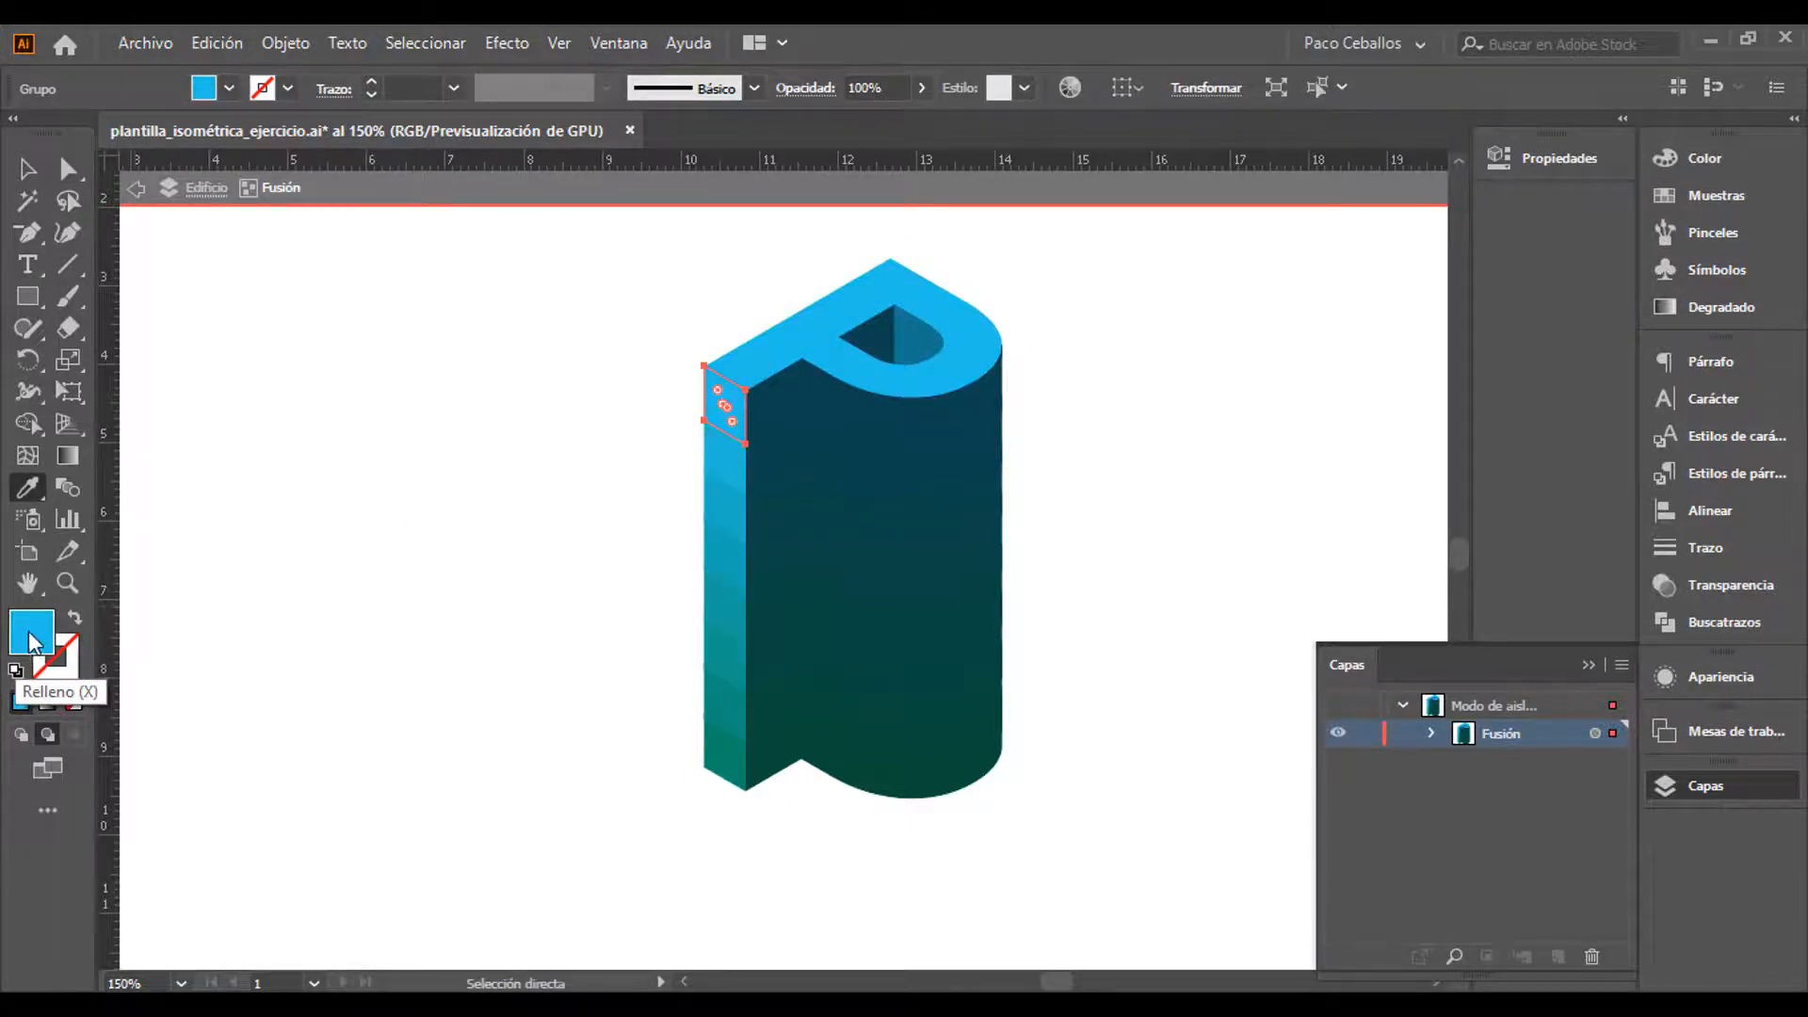
{"action": "double_click", "coordinate": [30, 635]}
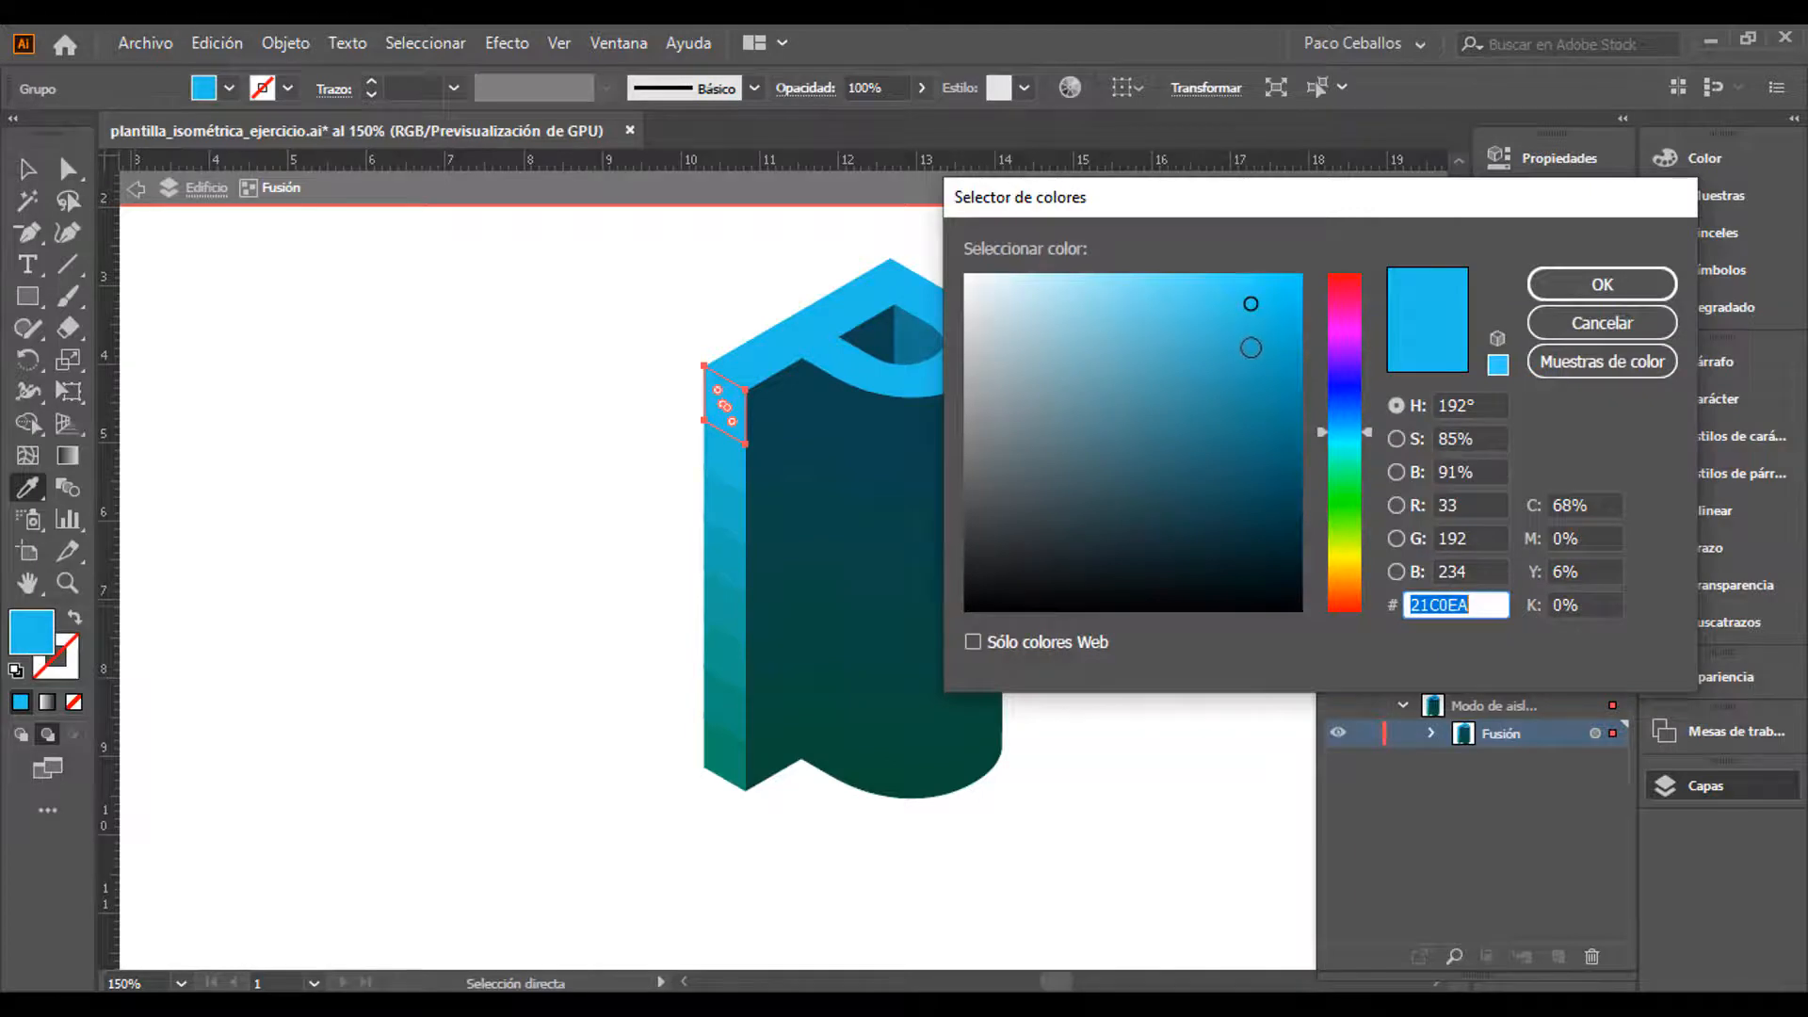
{"action": "left_click", "coordinate": [1253, 378]}
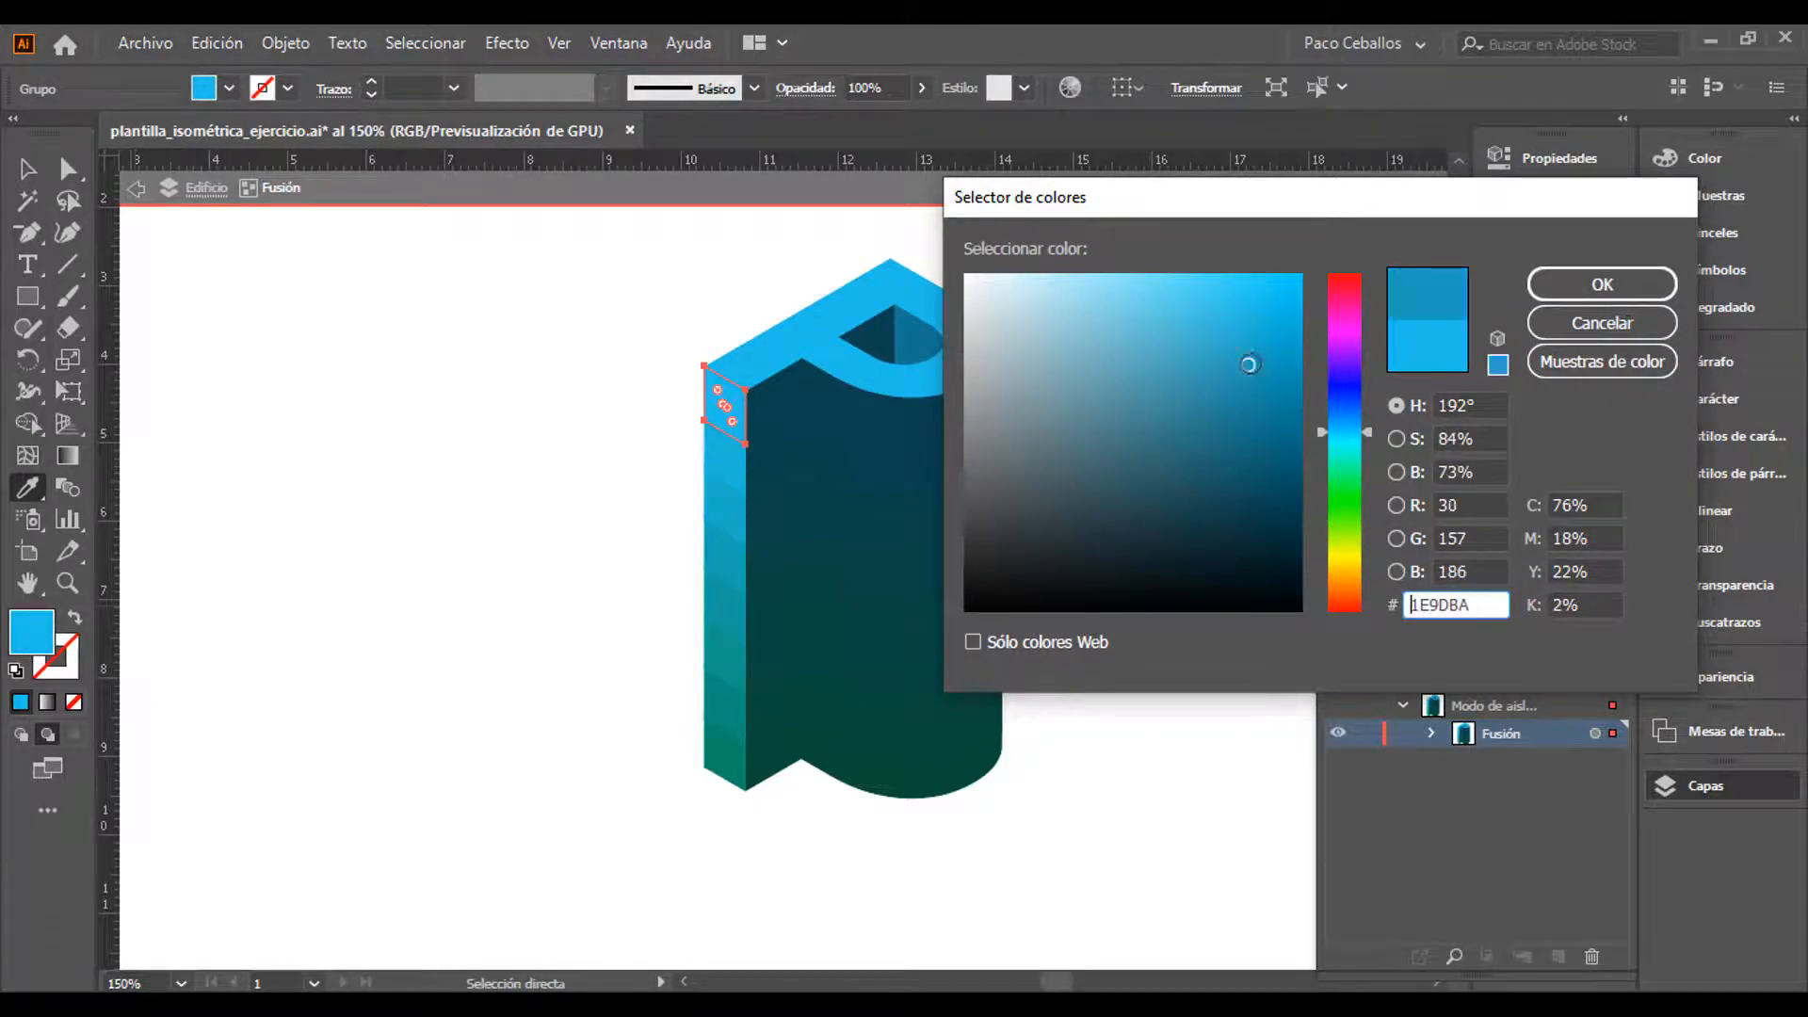
{"action": "left_click", "coordinate": [1602, 283]}
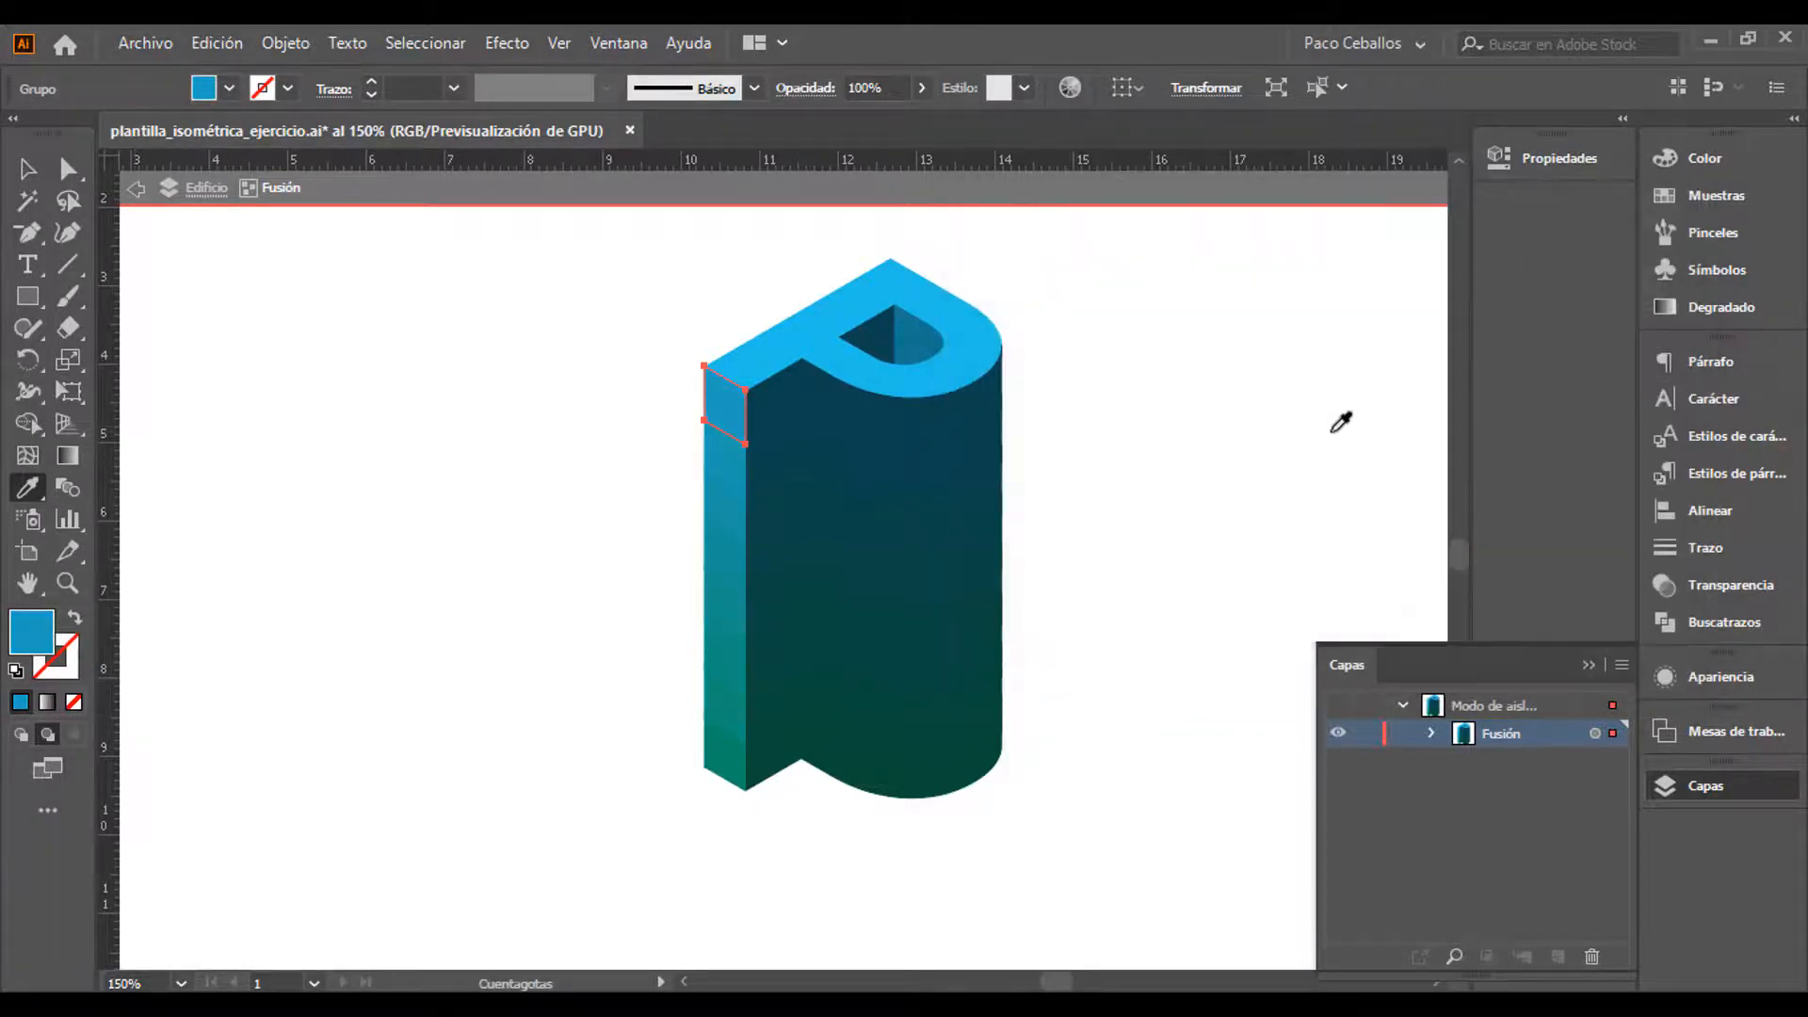
Brighten the uppermost stem end face's fill to #27BFD8 and deselect it
{"action": "double_click", "coordinate": [31, 631]}
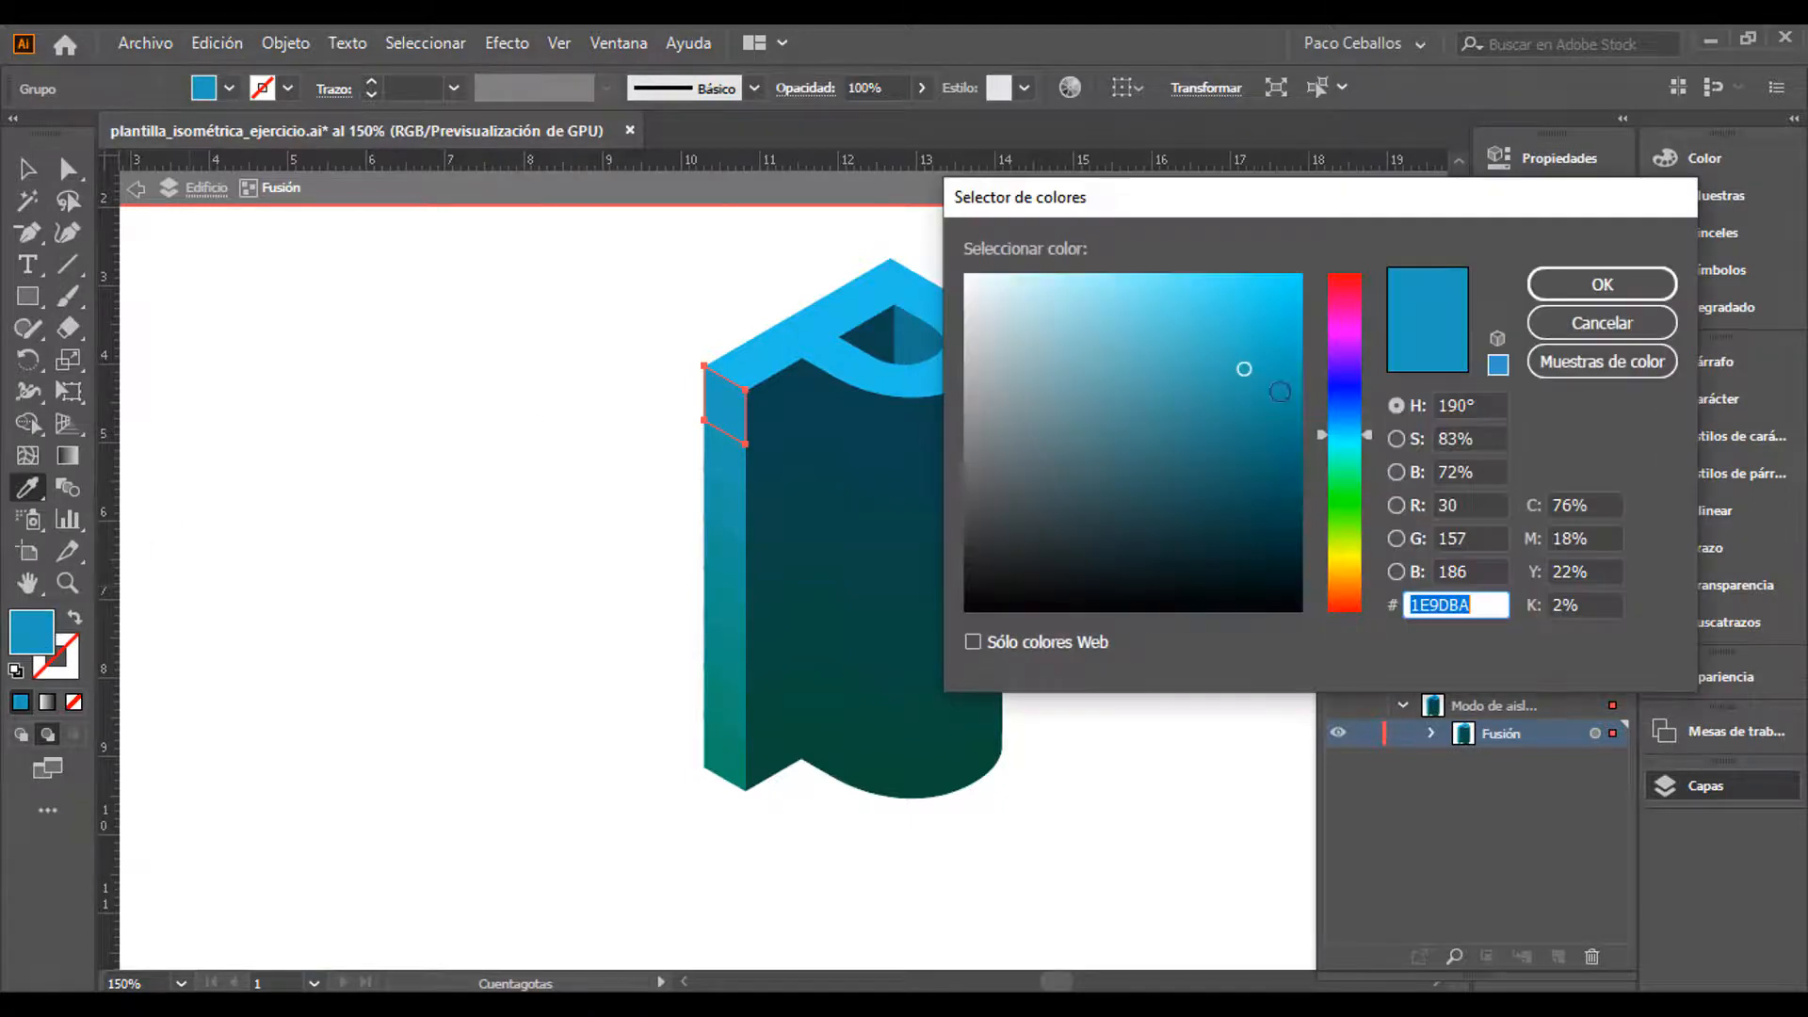
{"action": "left_click", "coordinate": [1244, 323]}
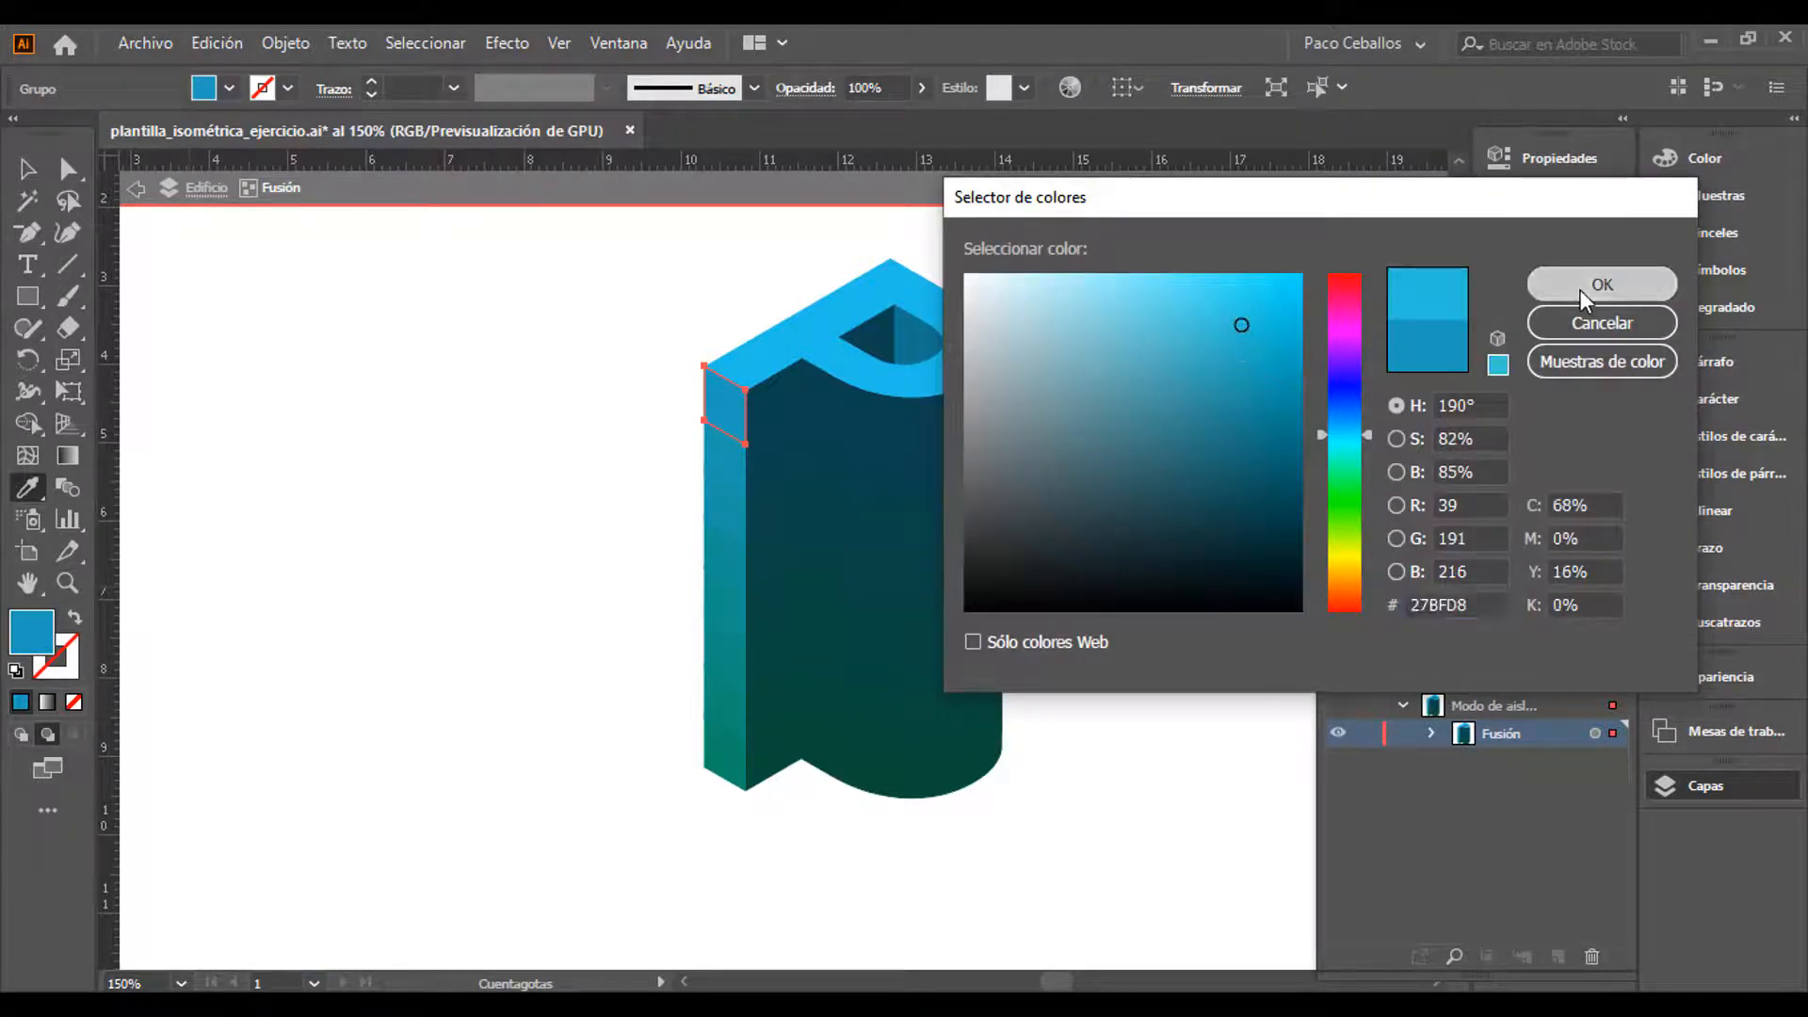
{"action": "left_click", "coordinate": [1580, 290]}
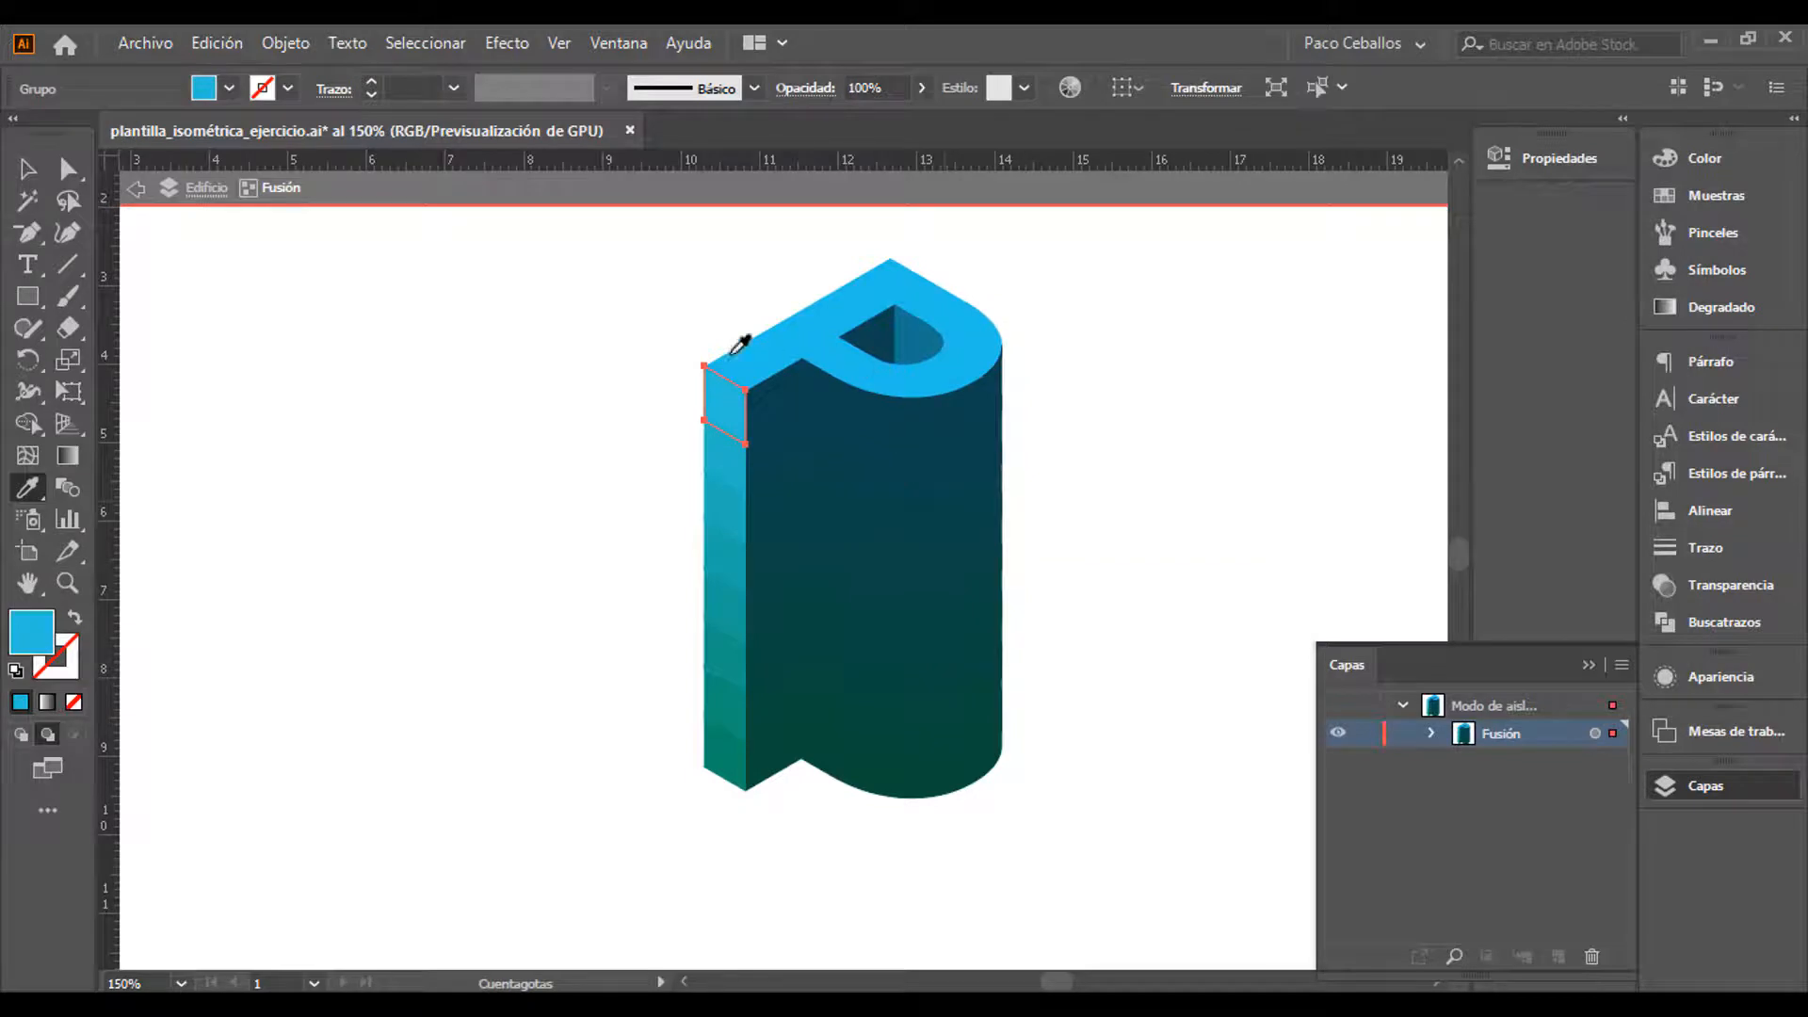
{"action": "left_click", "coordinate": [27, 168]}
{"action": "left_click", "coordinate": [461, 475]}
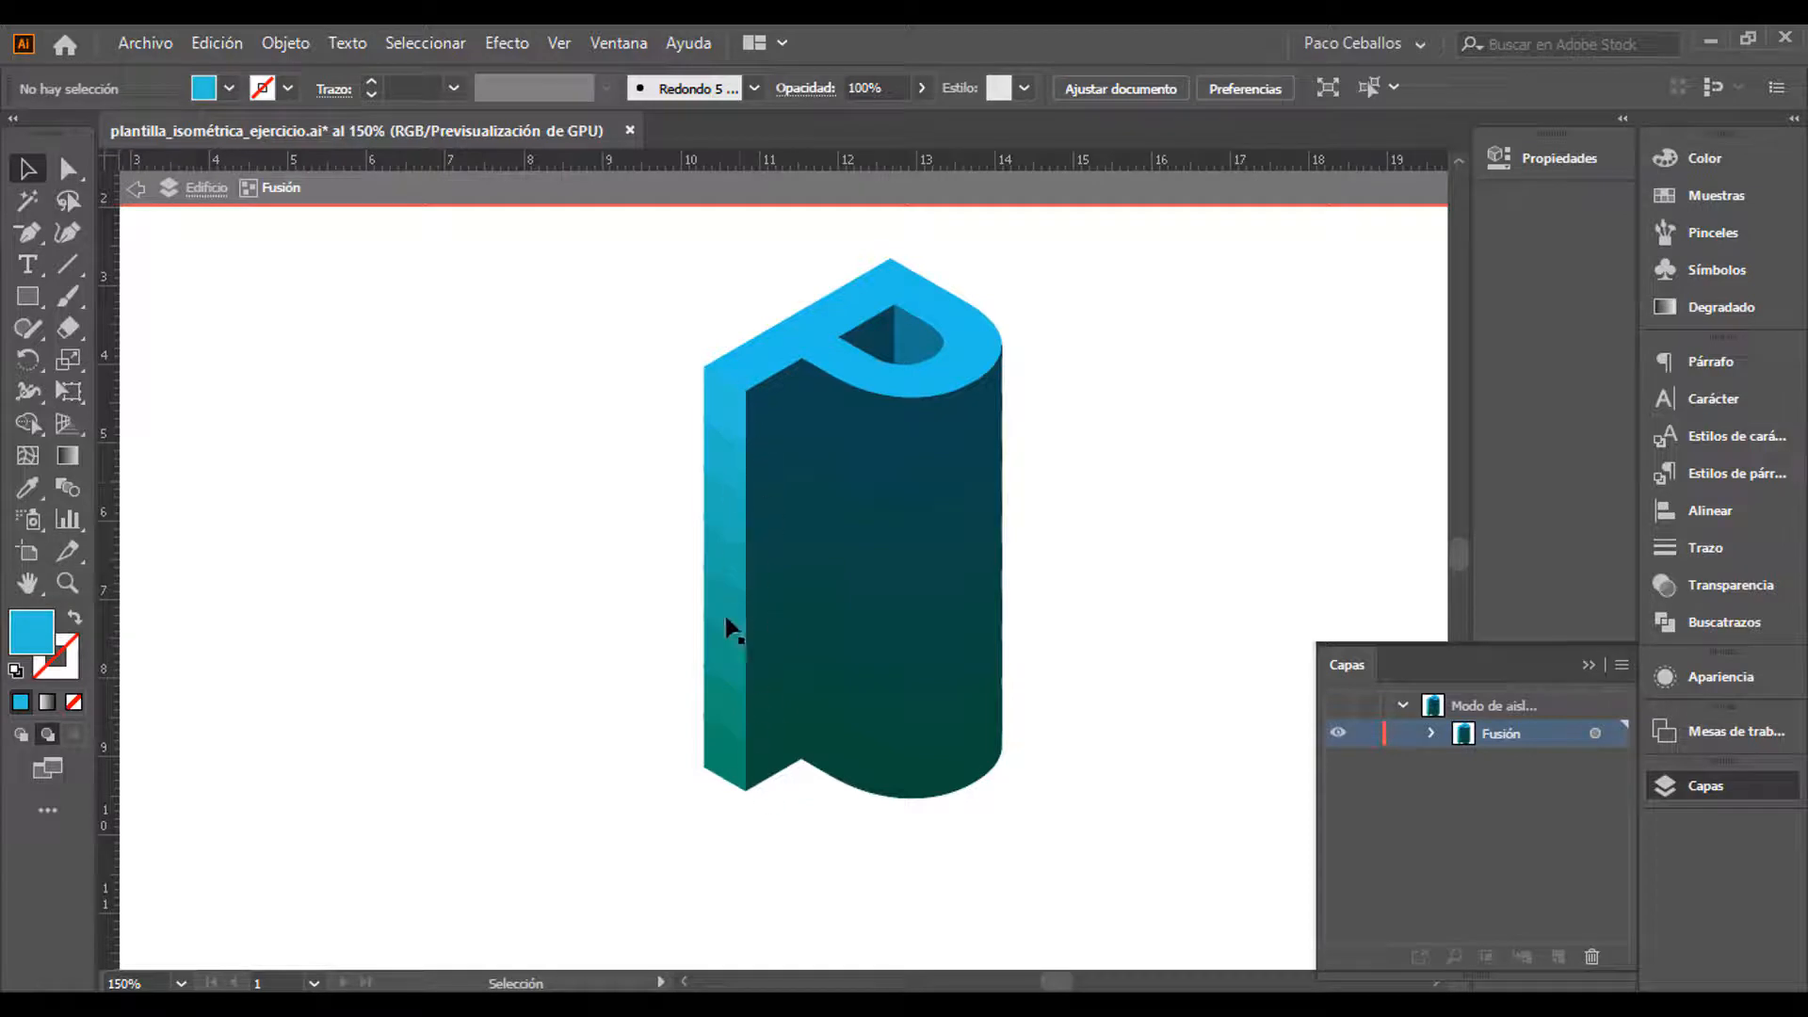
Select the uppermost floor's curved front, dark stem side and dark inner hole wall, lighten their shared teal fill, and deselect them
{"action": "key", "text": "a"}
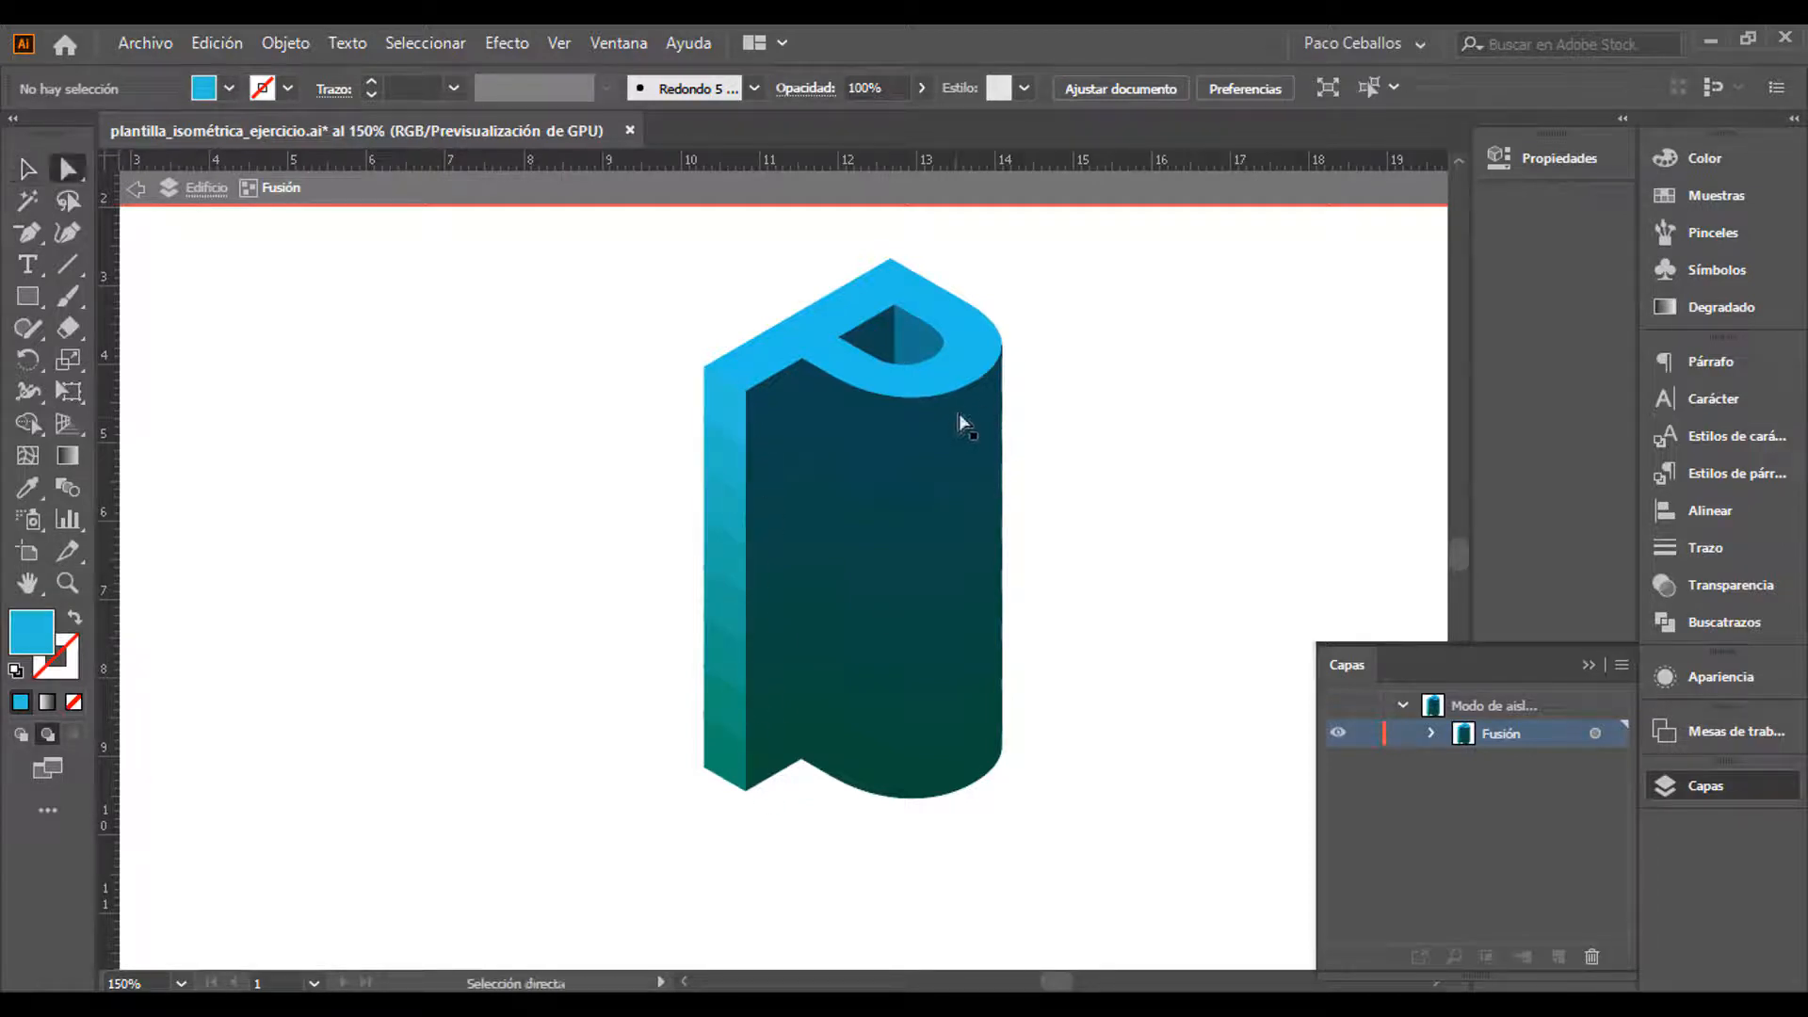
{"action": "left_click", "coordinate": [958, 412]}
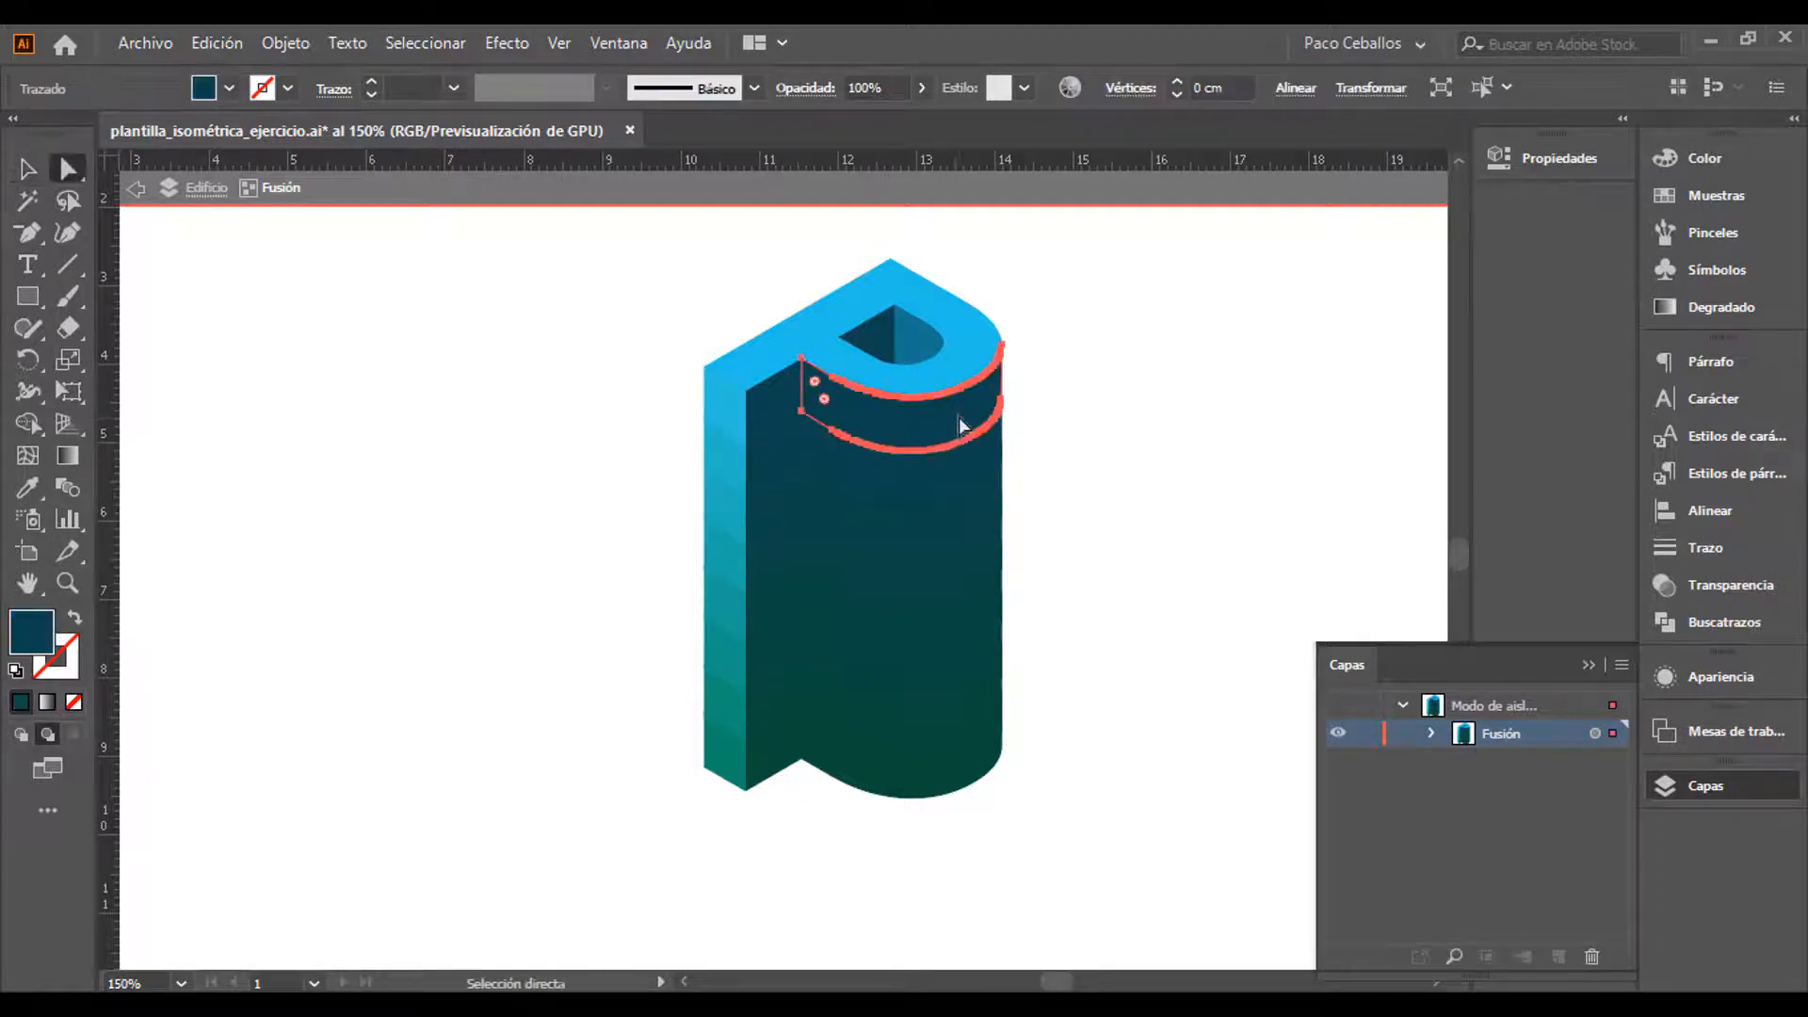
{"action": "left_click", "coordinate": [783, 412], "text": "shift"}
{"action": "left_click", "coordinate": [880, 349], "text": "shift"}
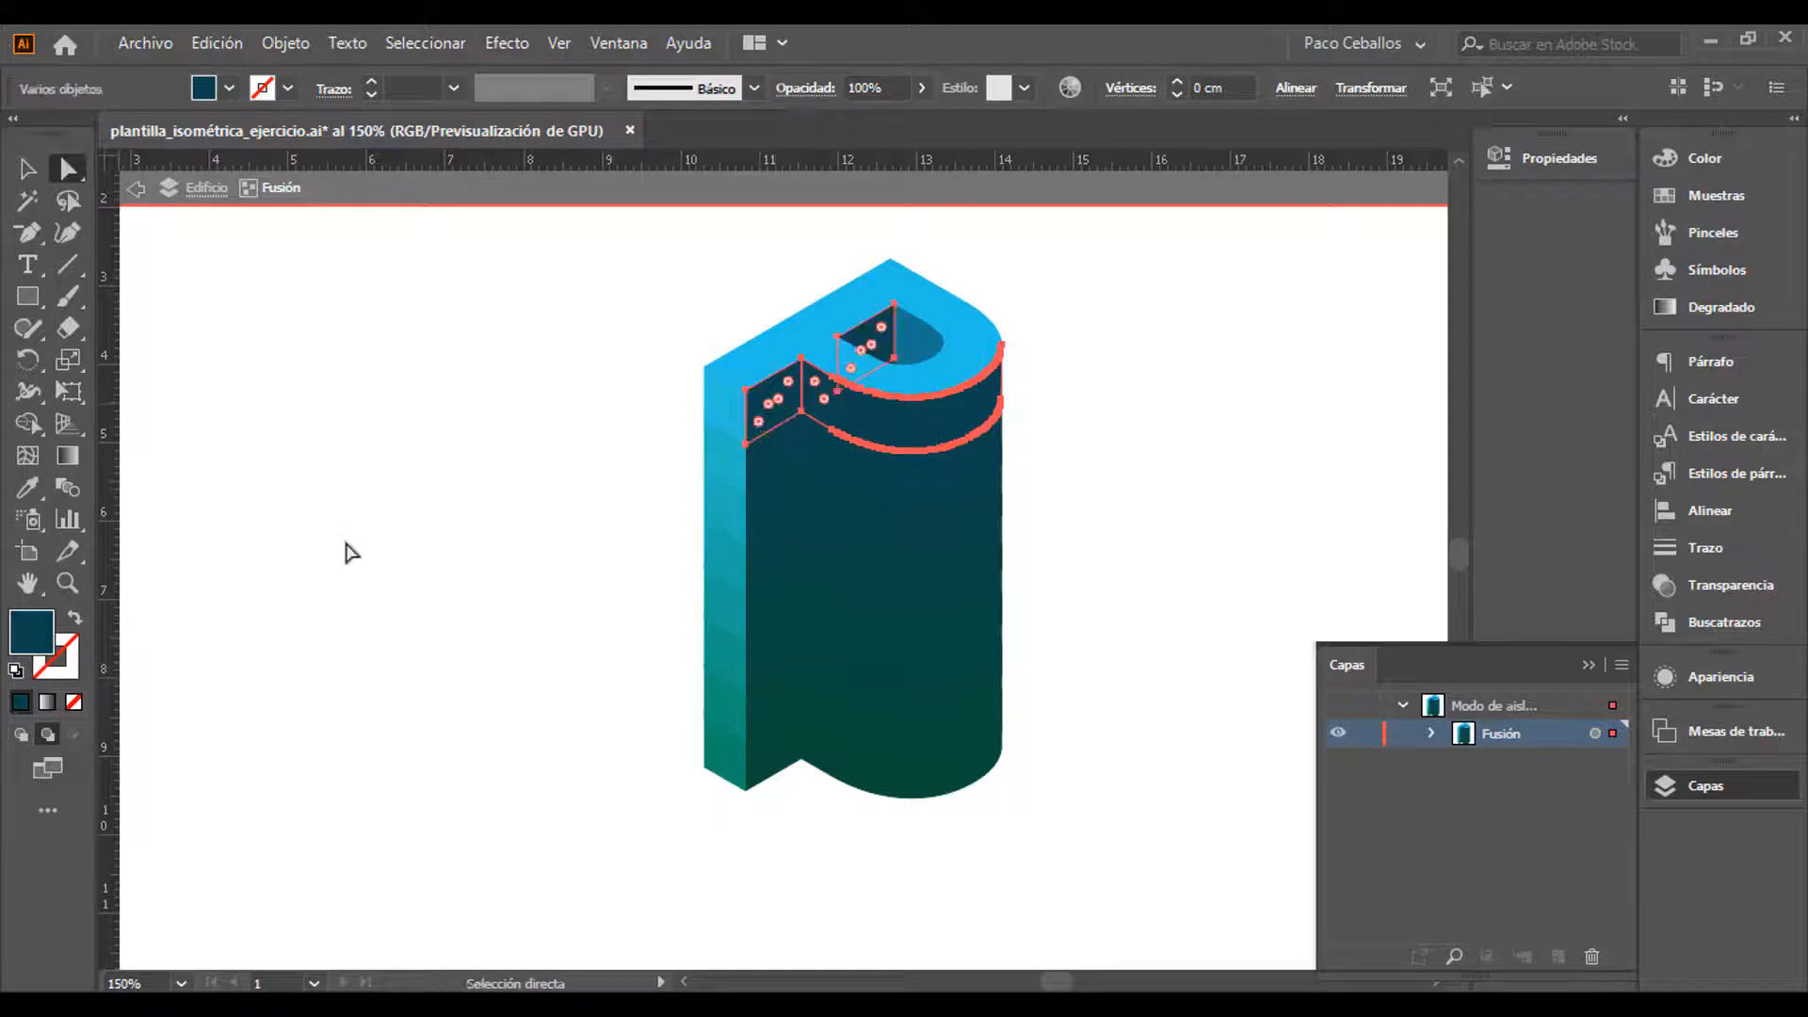
{"action": "double_click", "coordinate": [31, 633]}
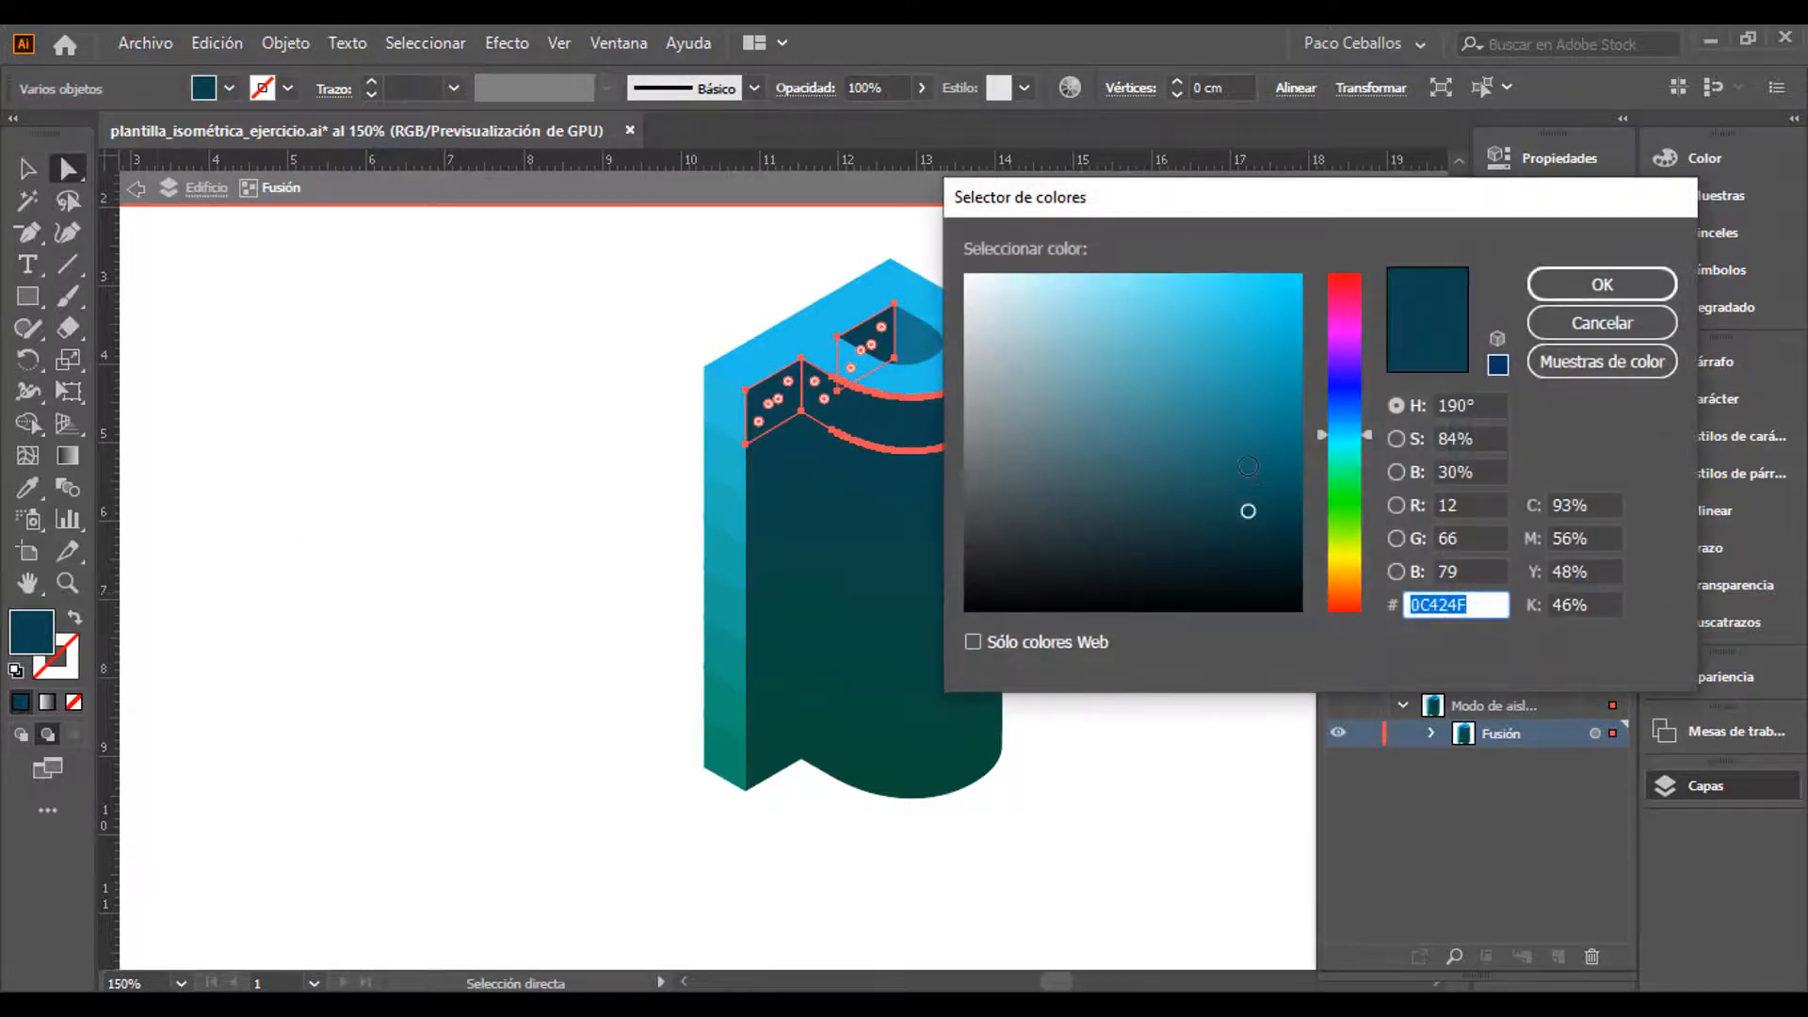
{"action": "left_click", "coordinate": [1250, 470]}
{"action": "left_click", "coordinate": [1602, 284]}
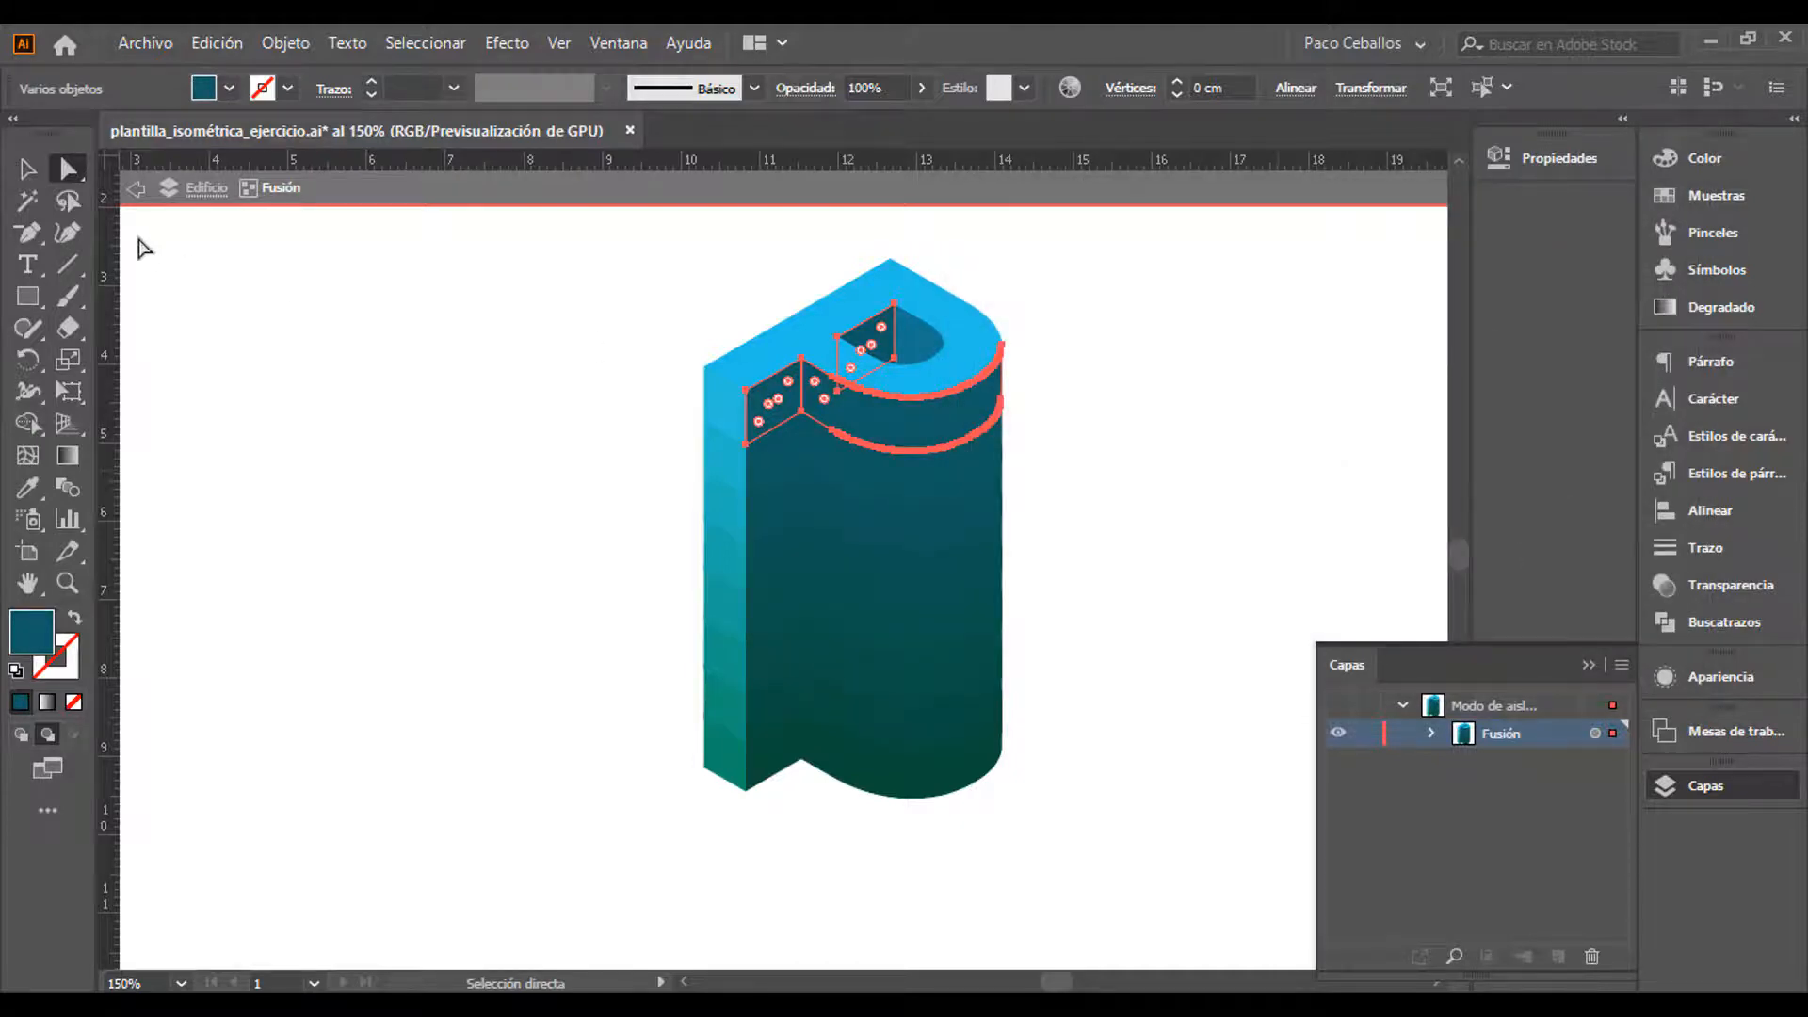
{"action": "left_click", "coordinate": [28, 168]}
{"action": "left_click", "coordinate": [1188, 520]}
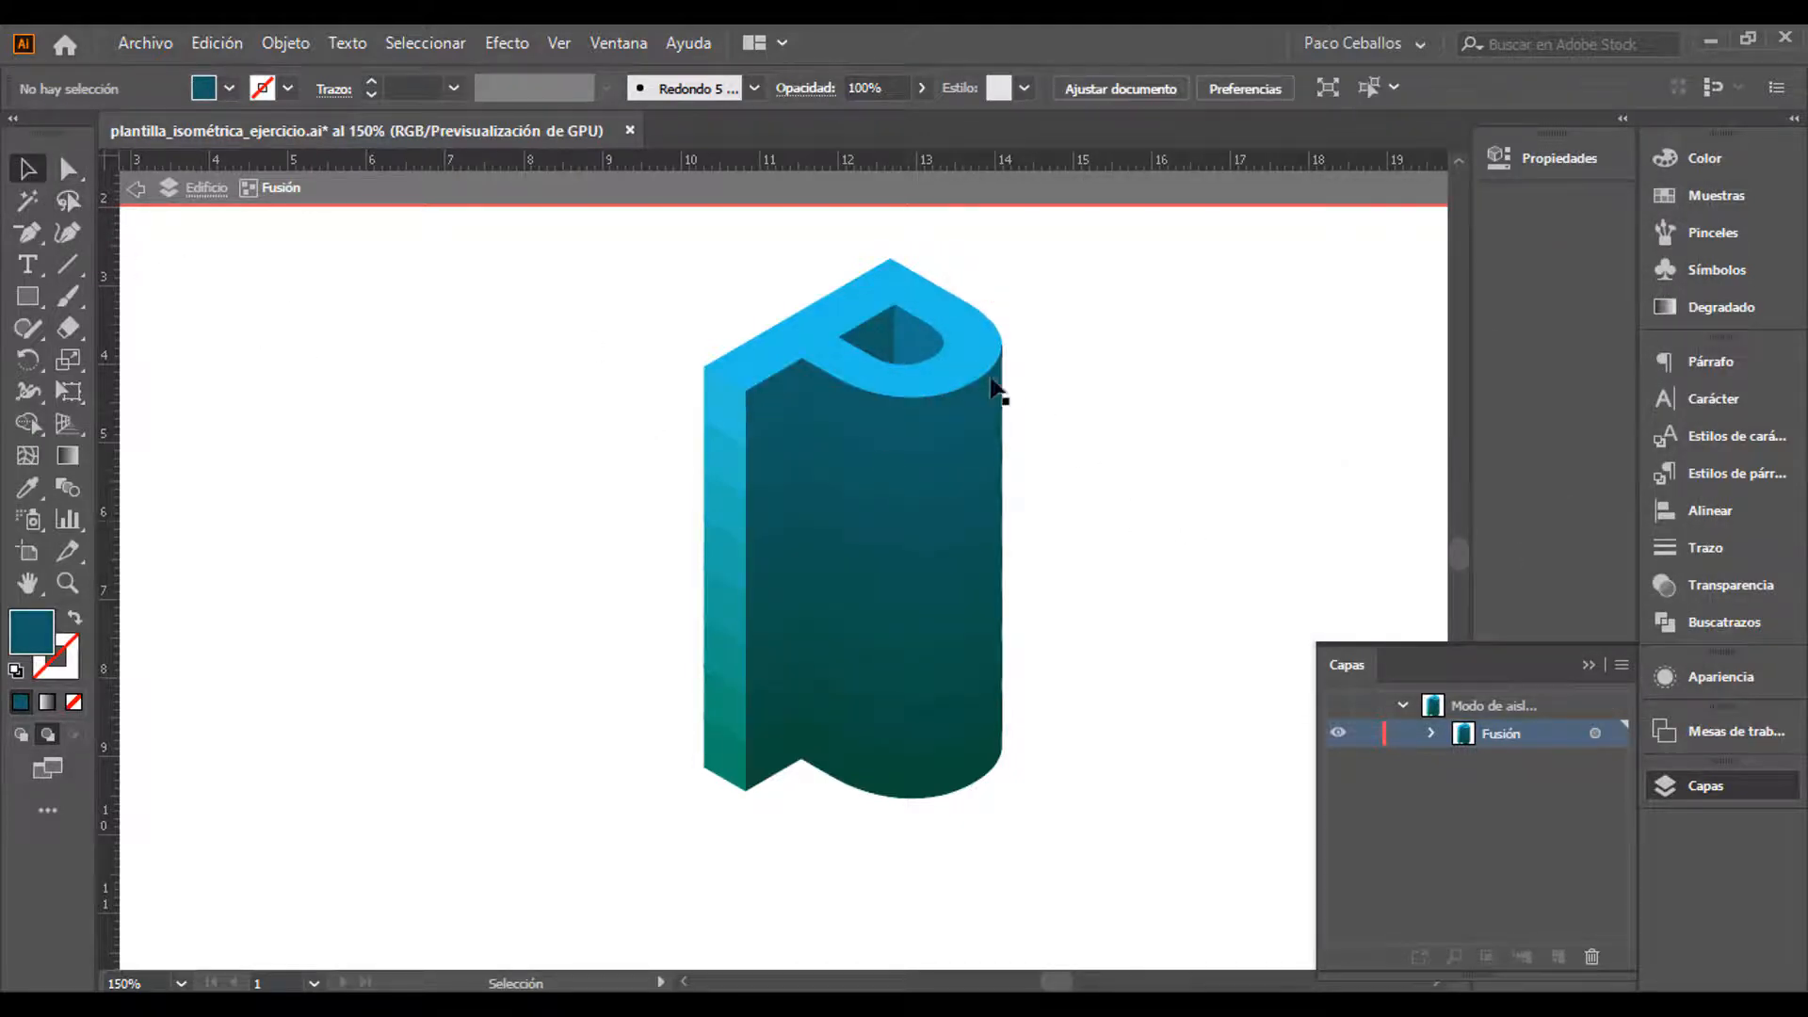
Check the fill colour of the lowest floor's curved front face and deselect it
{"action": "key", "text": "ctrl+plus"}
{"action": "key", "text": "ctrl+plus"}
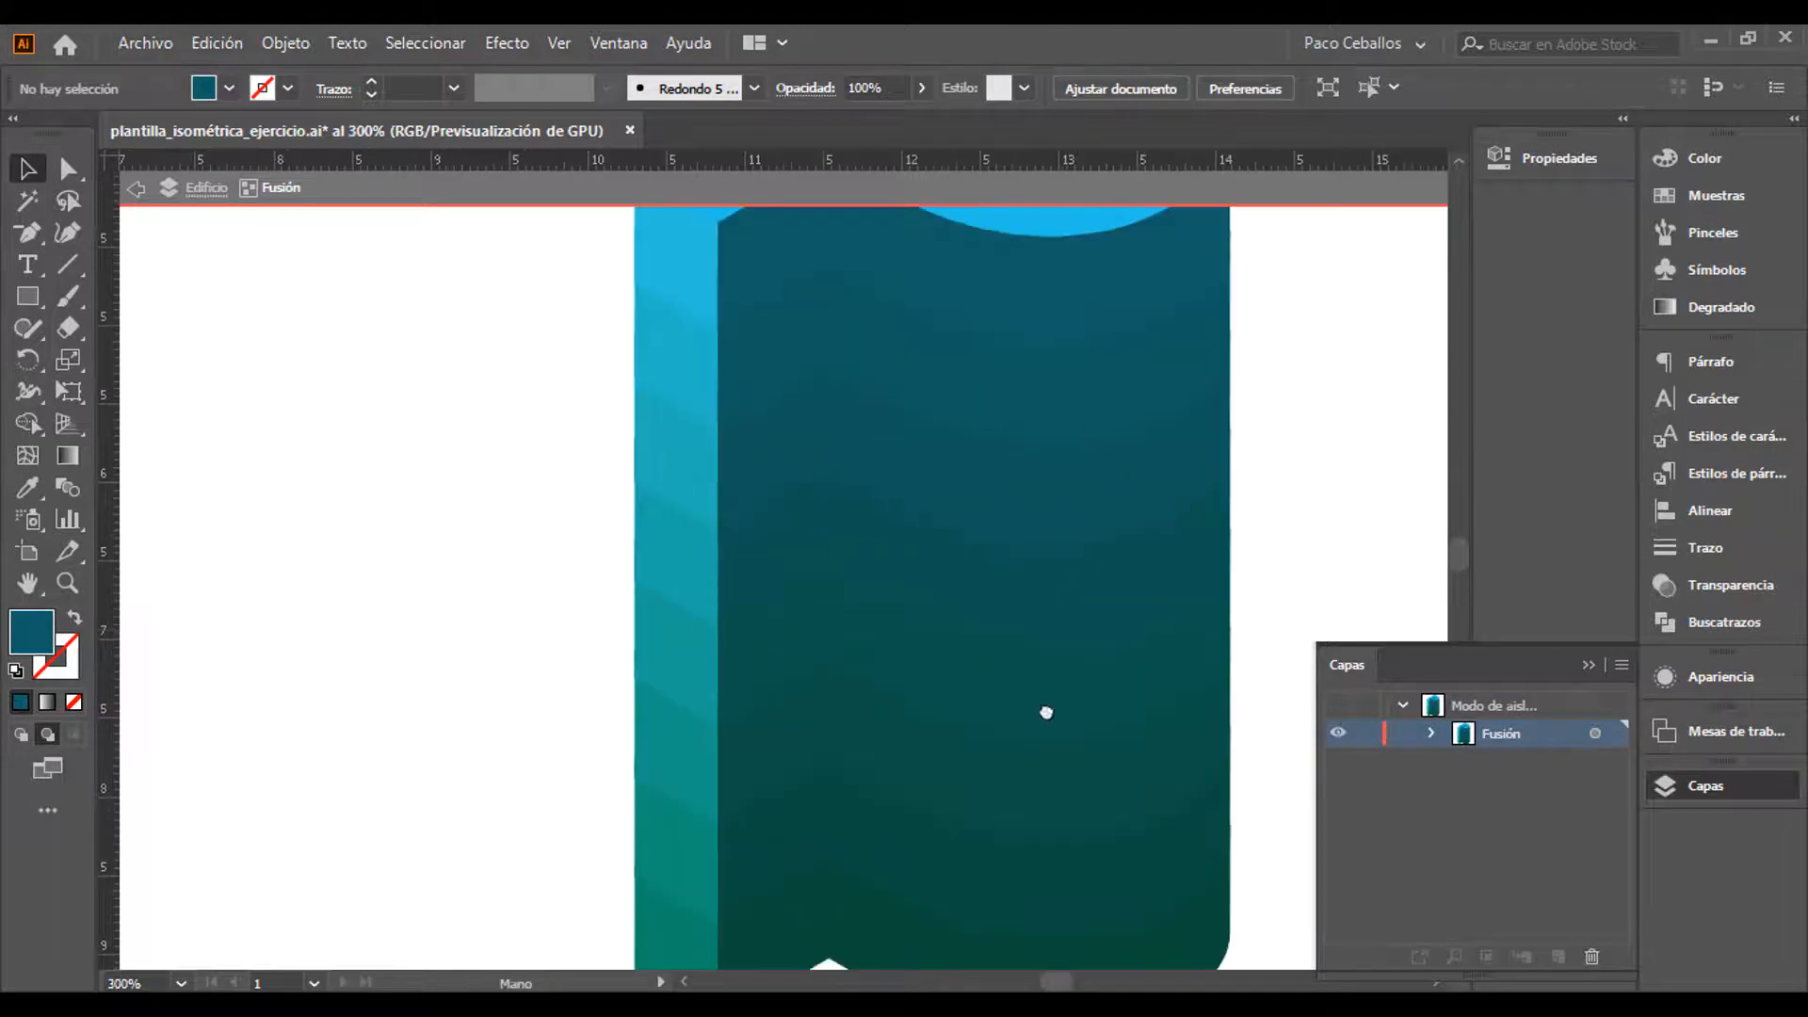
{"action": "key", "text": "ctrl+minus"}
{"action": "key", "text": "ctrl+minus"}
{"action": "left_click", "coordinate": [912, 793]}
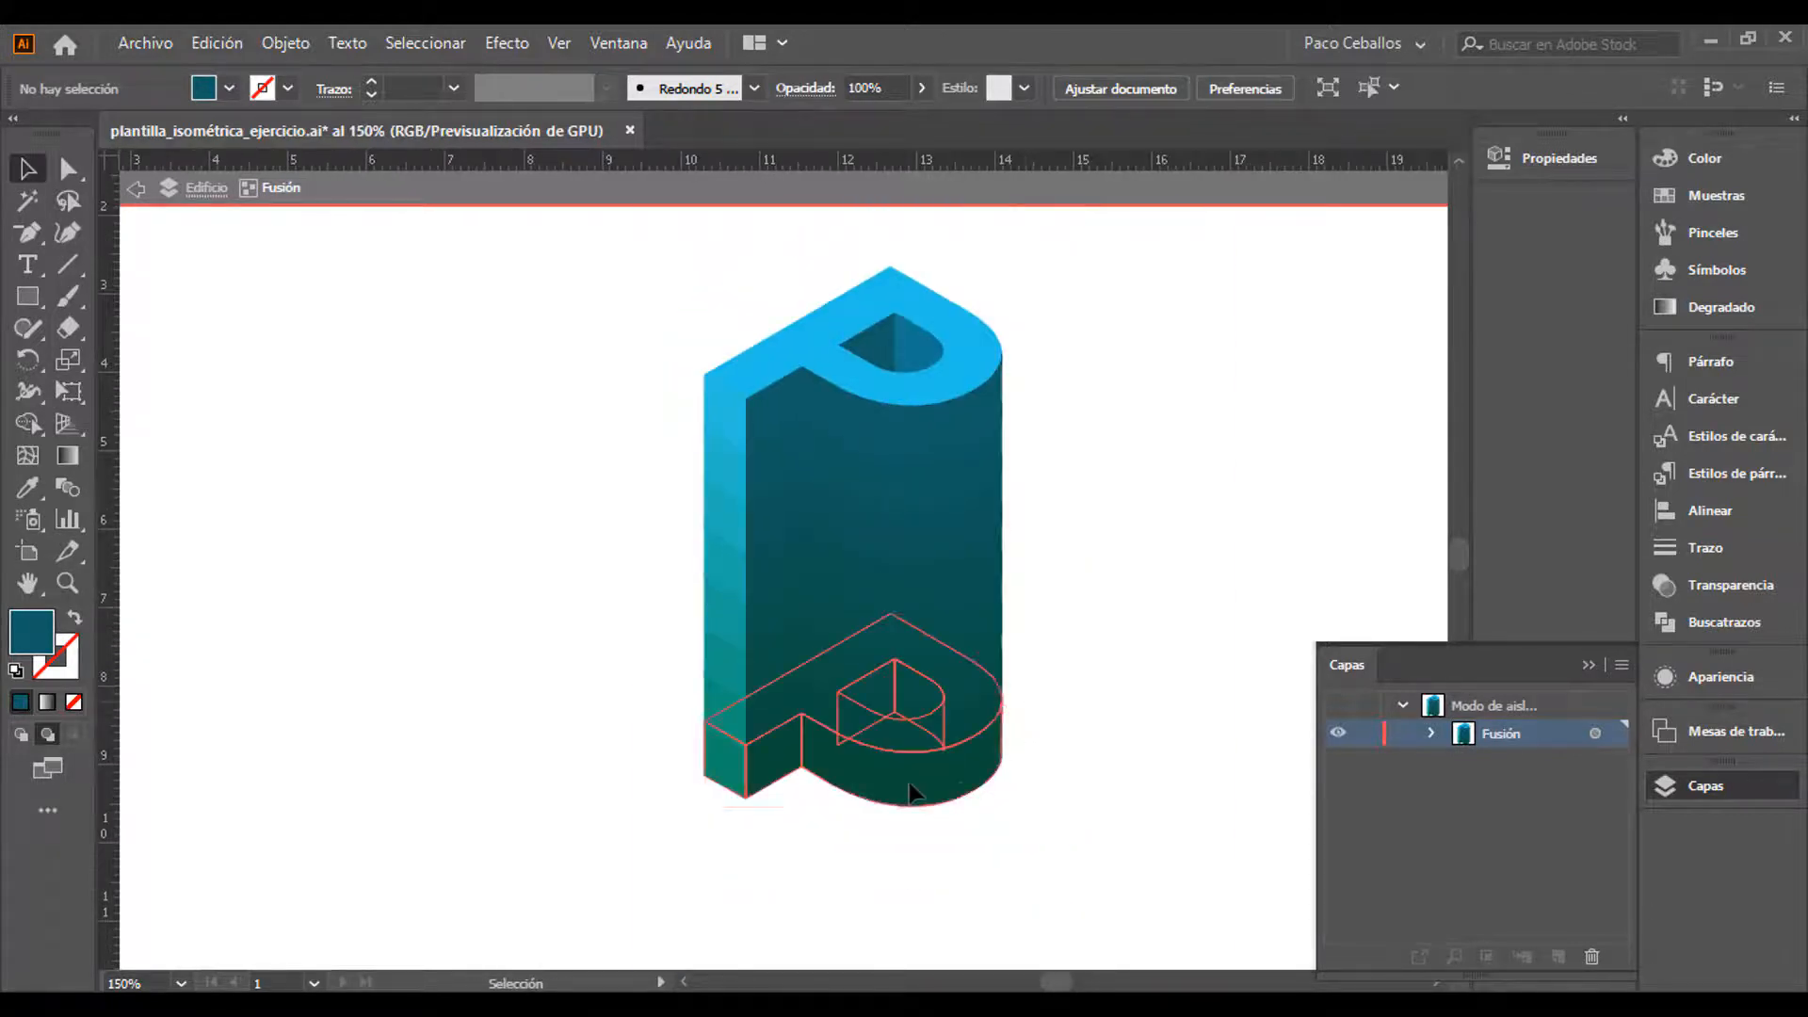
{"action": "left_click", "coordinate": [1065, 746]}
{"action": "key", "text": "a"}
{"action": "left_click", "coordinate": [953, 799]}
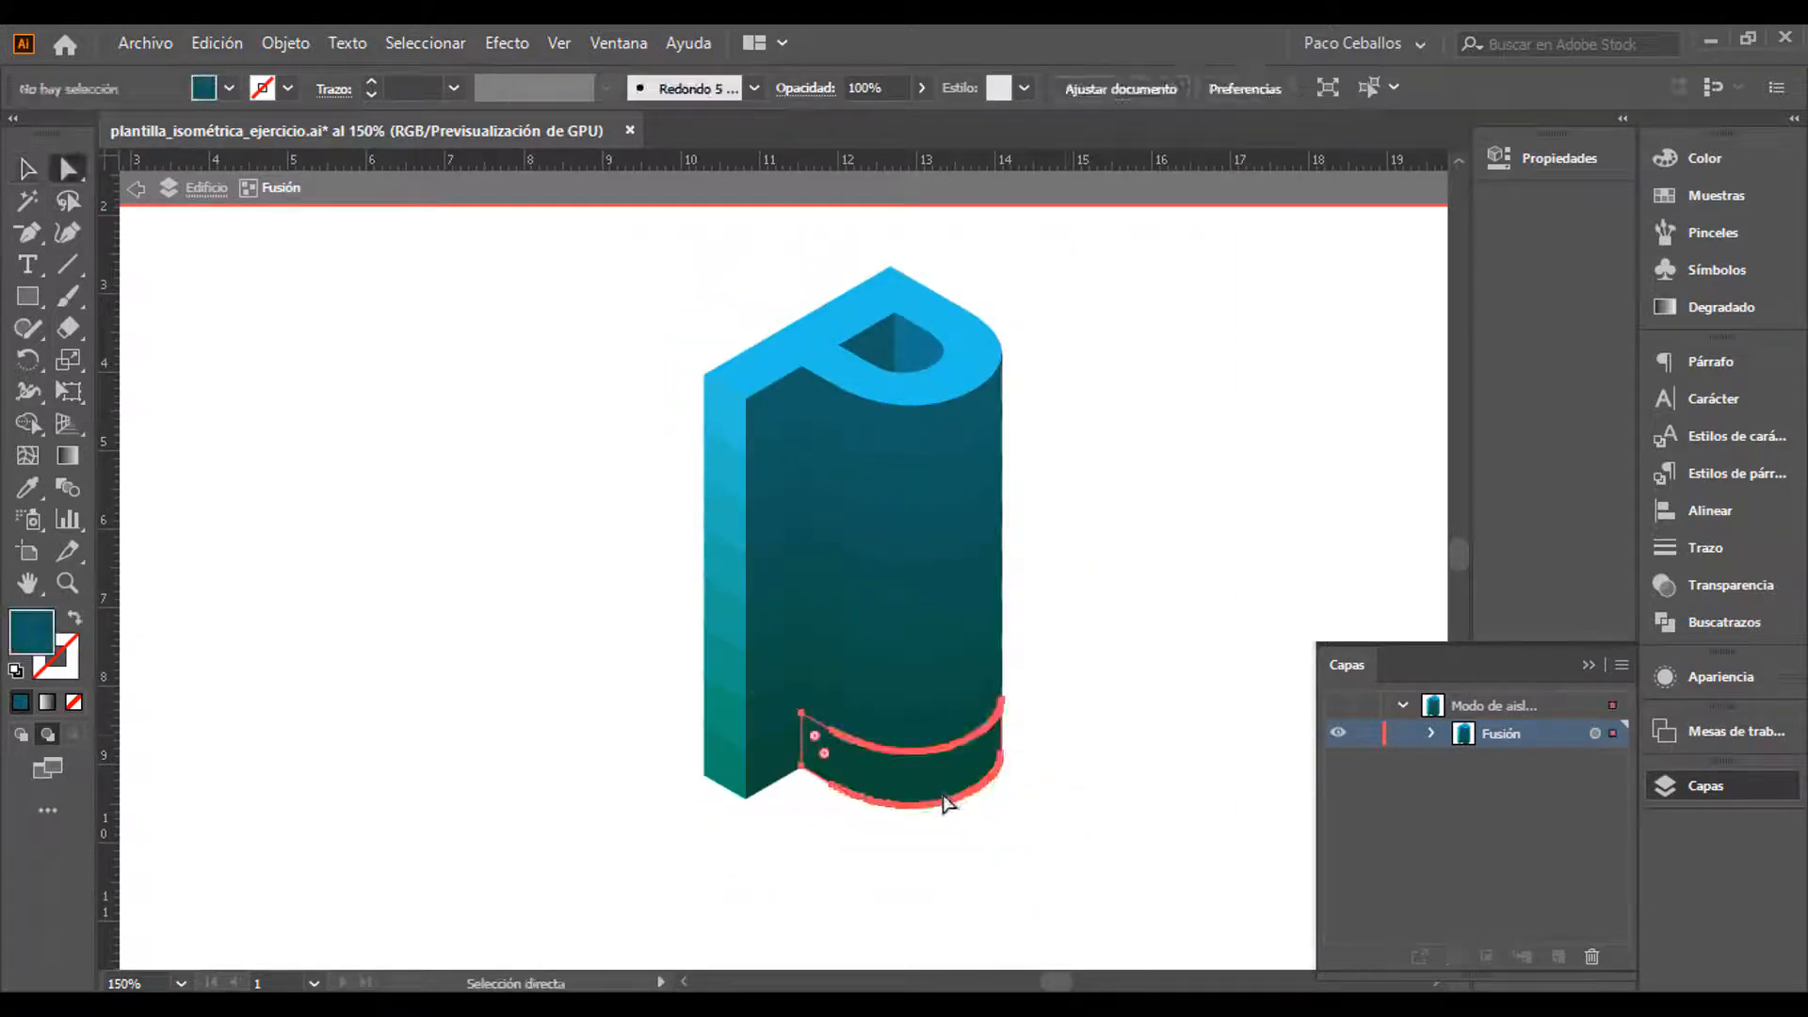
{"action": "double_click", "coordinate": [26, 638]}
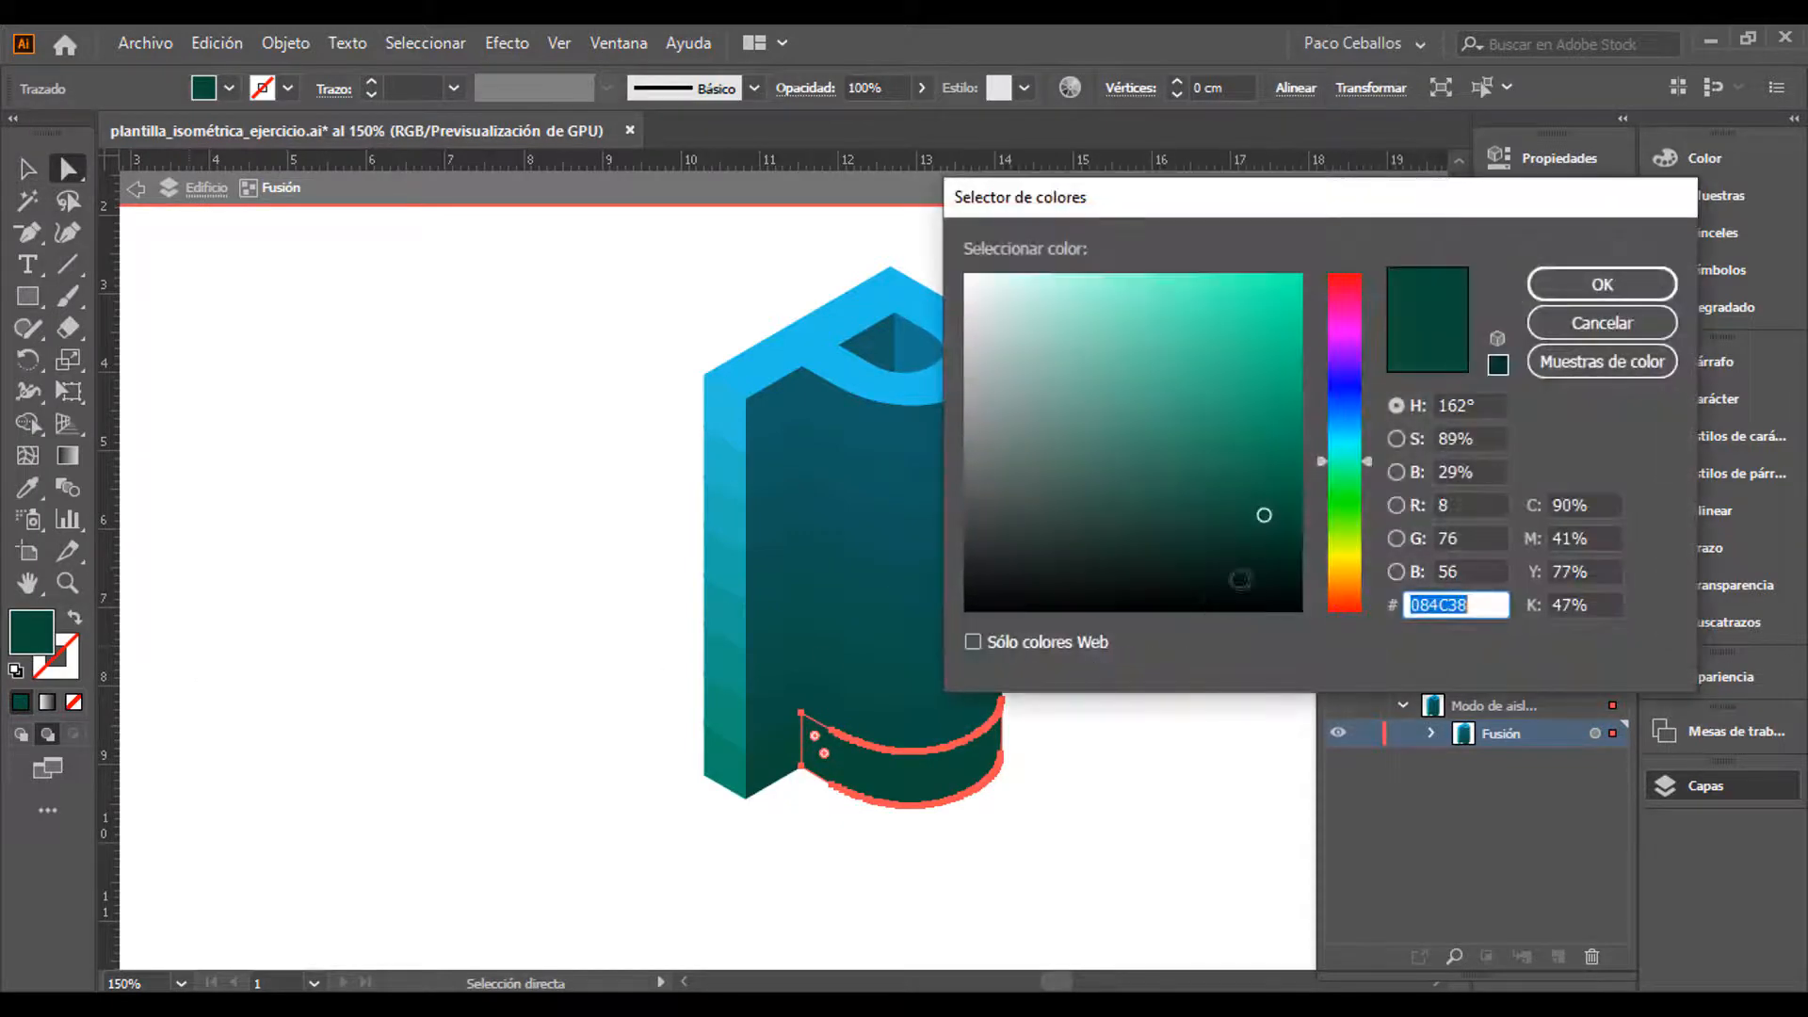
{"action": "left_click", "coordinate": [1564, 284]}
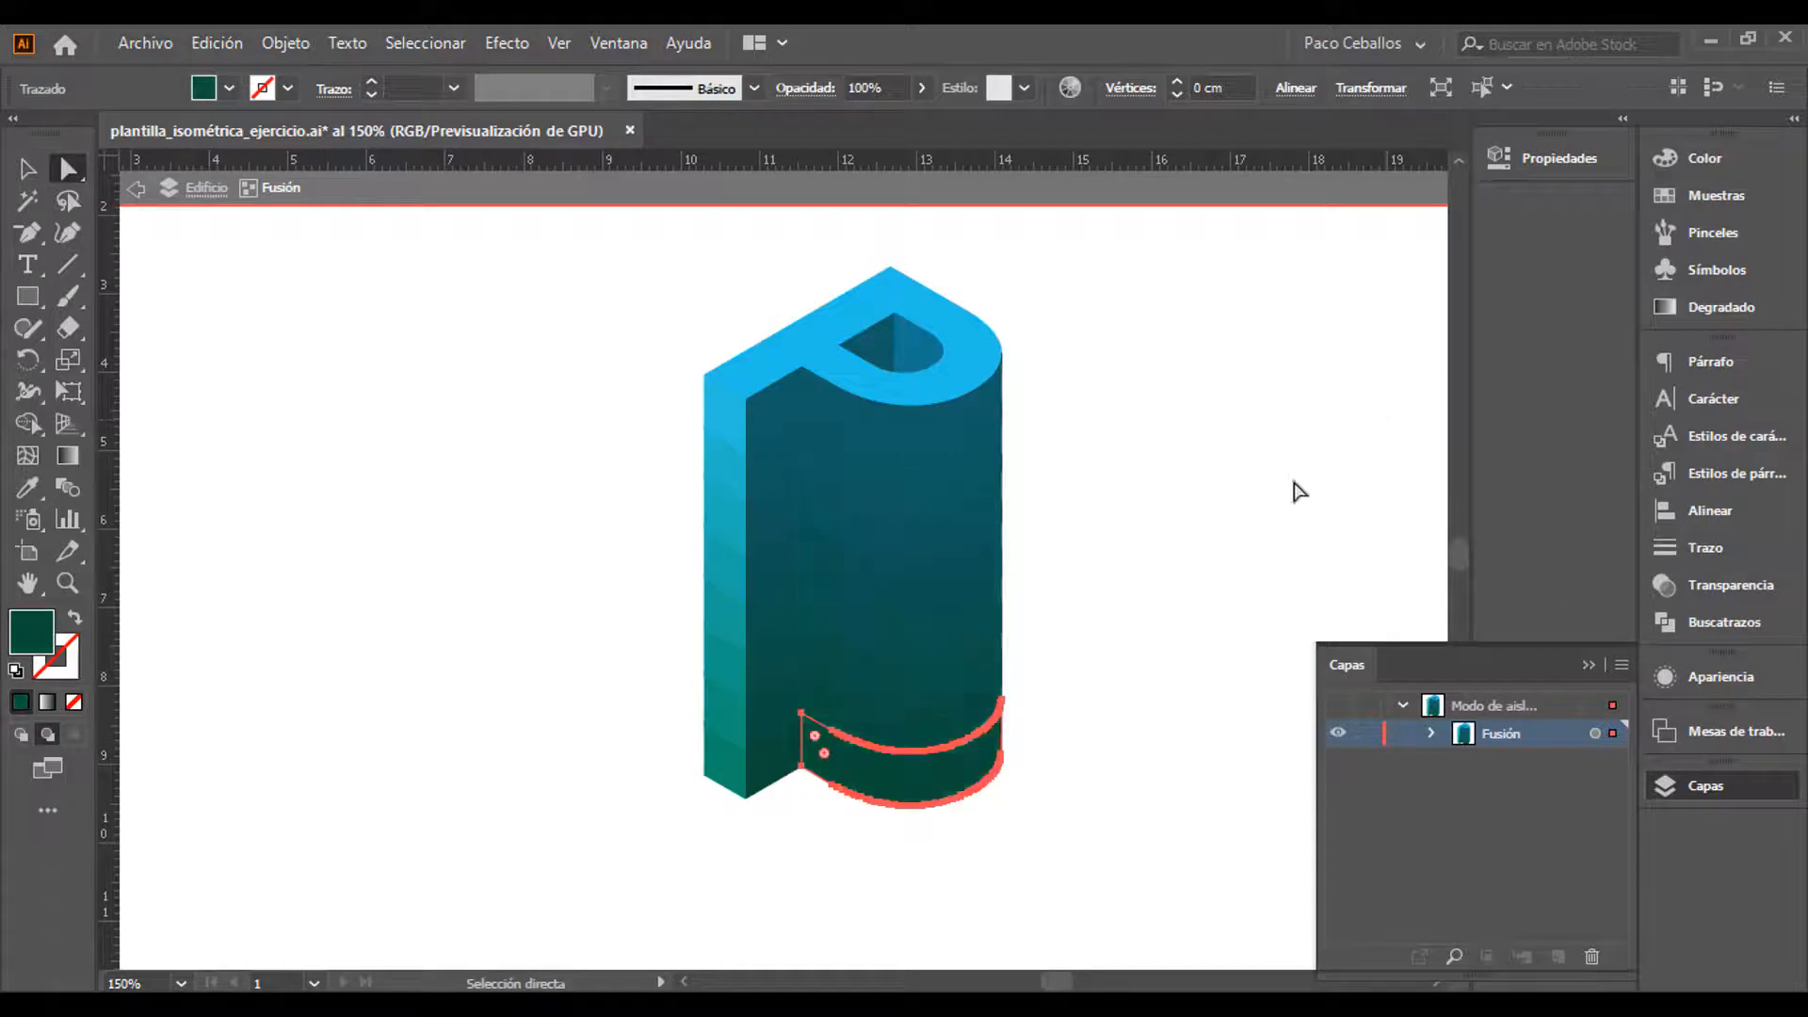
{"action": "key", "text": "v"}
{"action": "left_click", "coordinate": [1144, 403]}
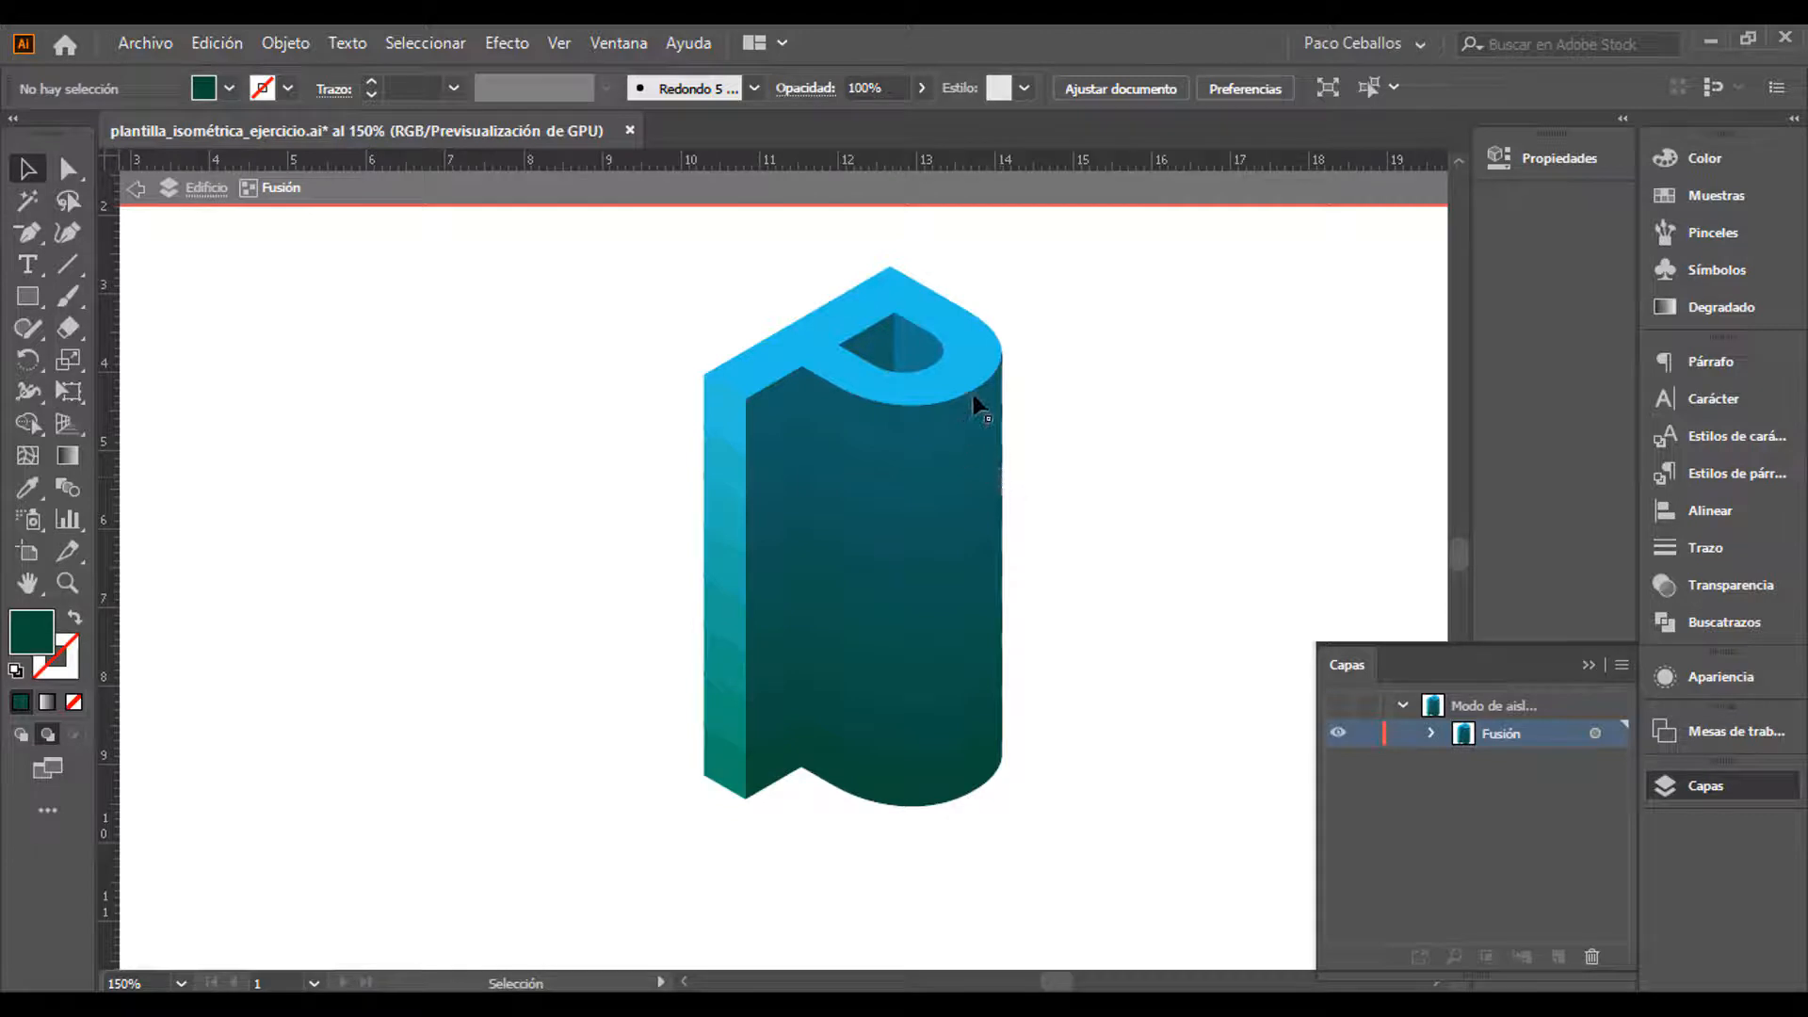
Brighten the fill of the tower's top face to light blue #31D0F4 and deselect it
{"action": "key", "text": "a"}
{"action": "left_click", "coordinate": [980, 358]}
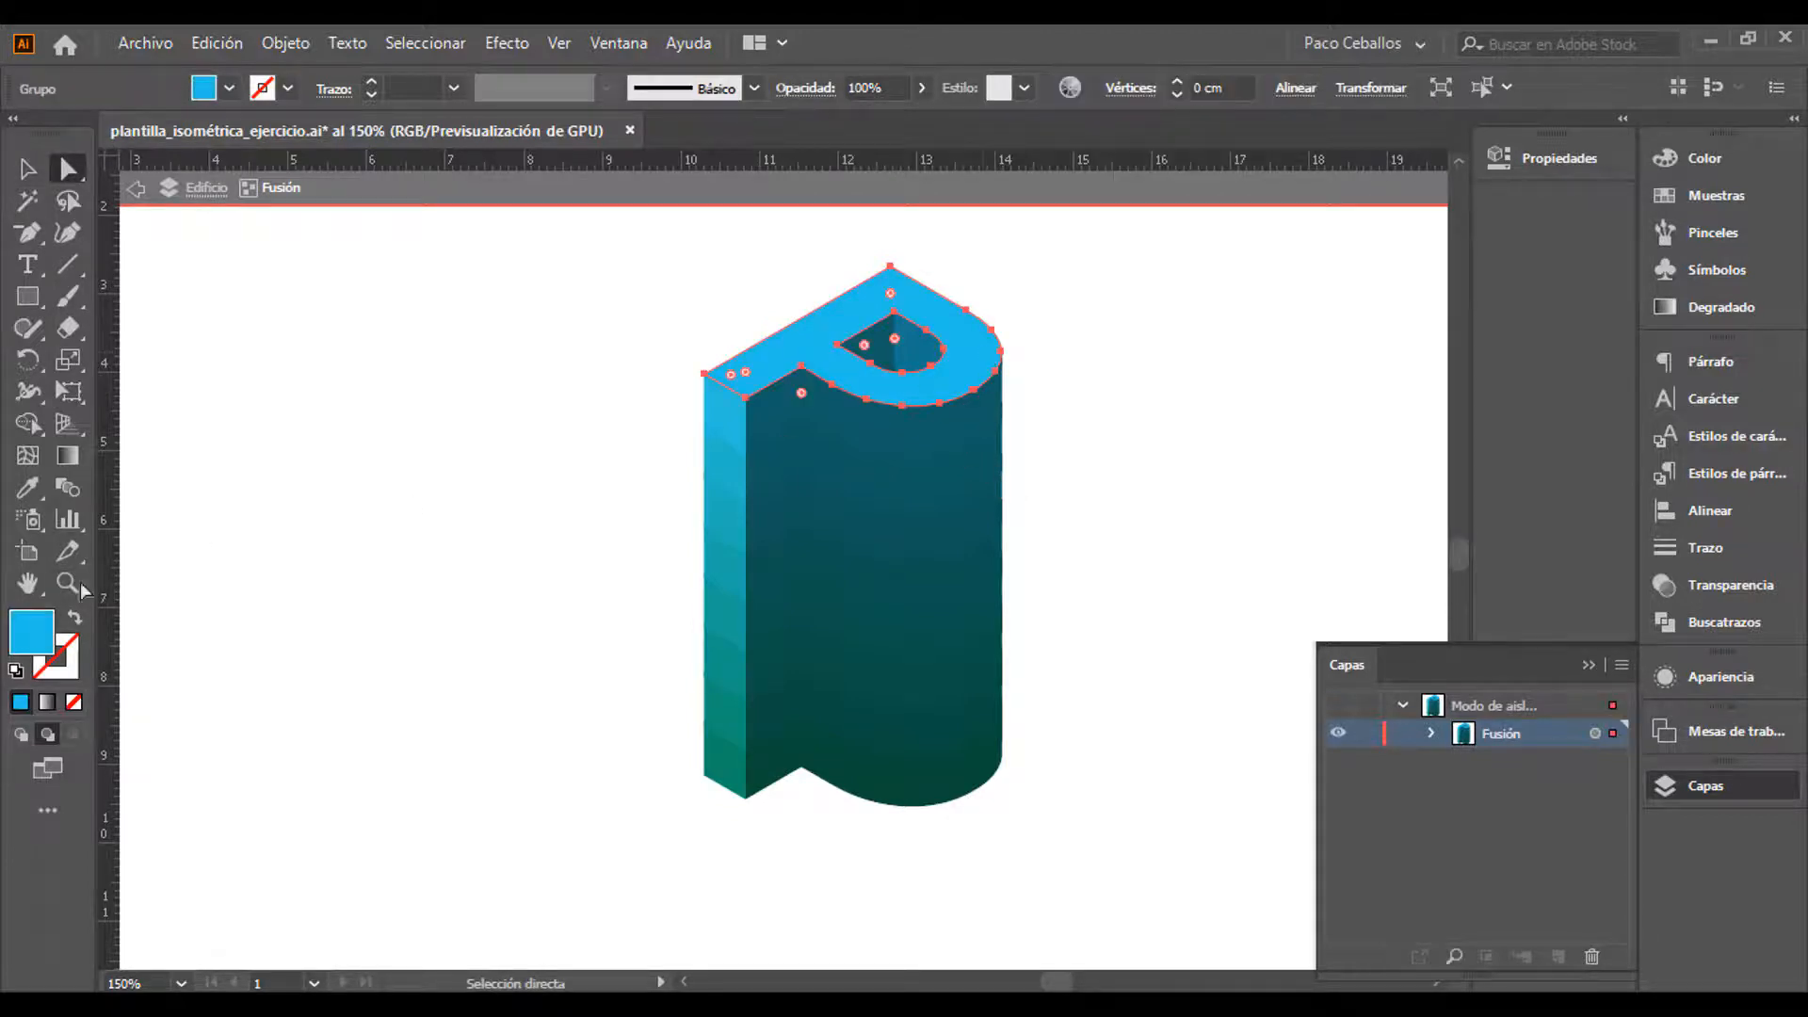
{"action": "double_click", "coordinate": [28, 629]}
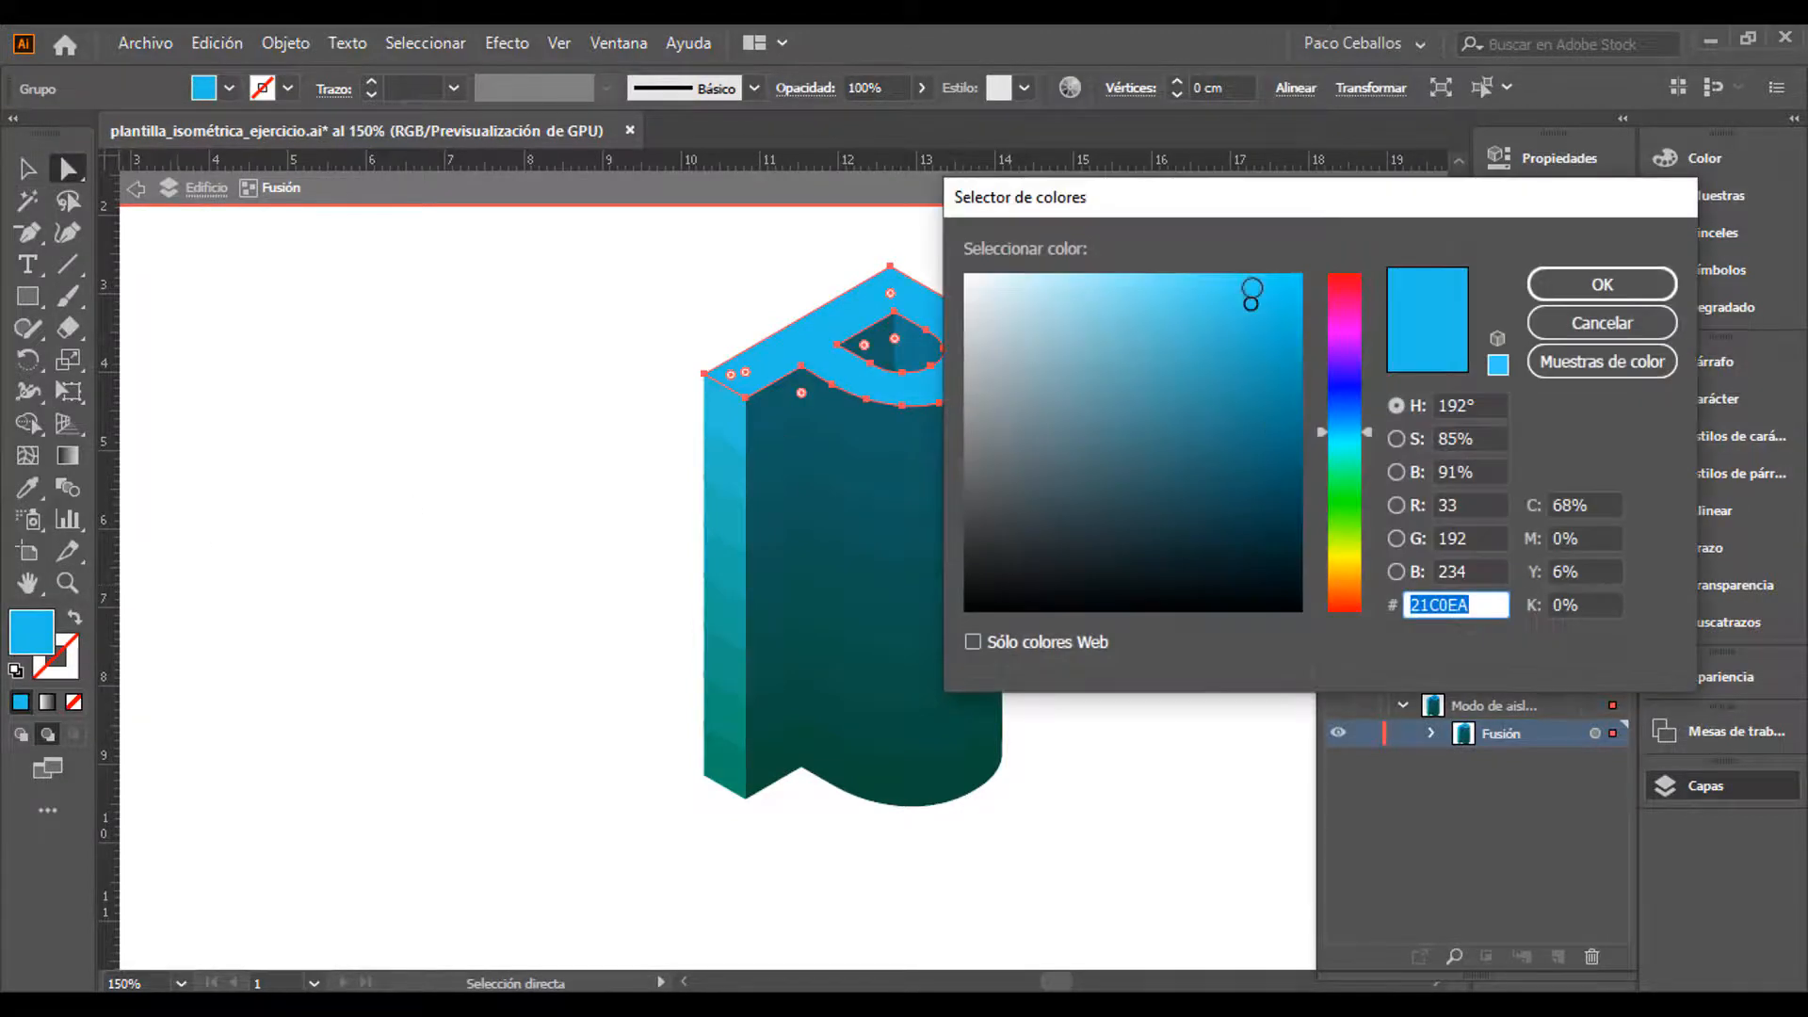
{"action": "left_click", "coordinate": [1254, 282]}
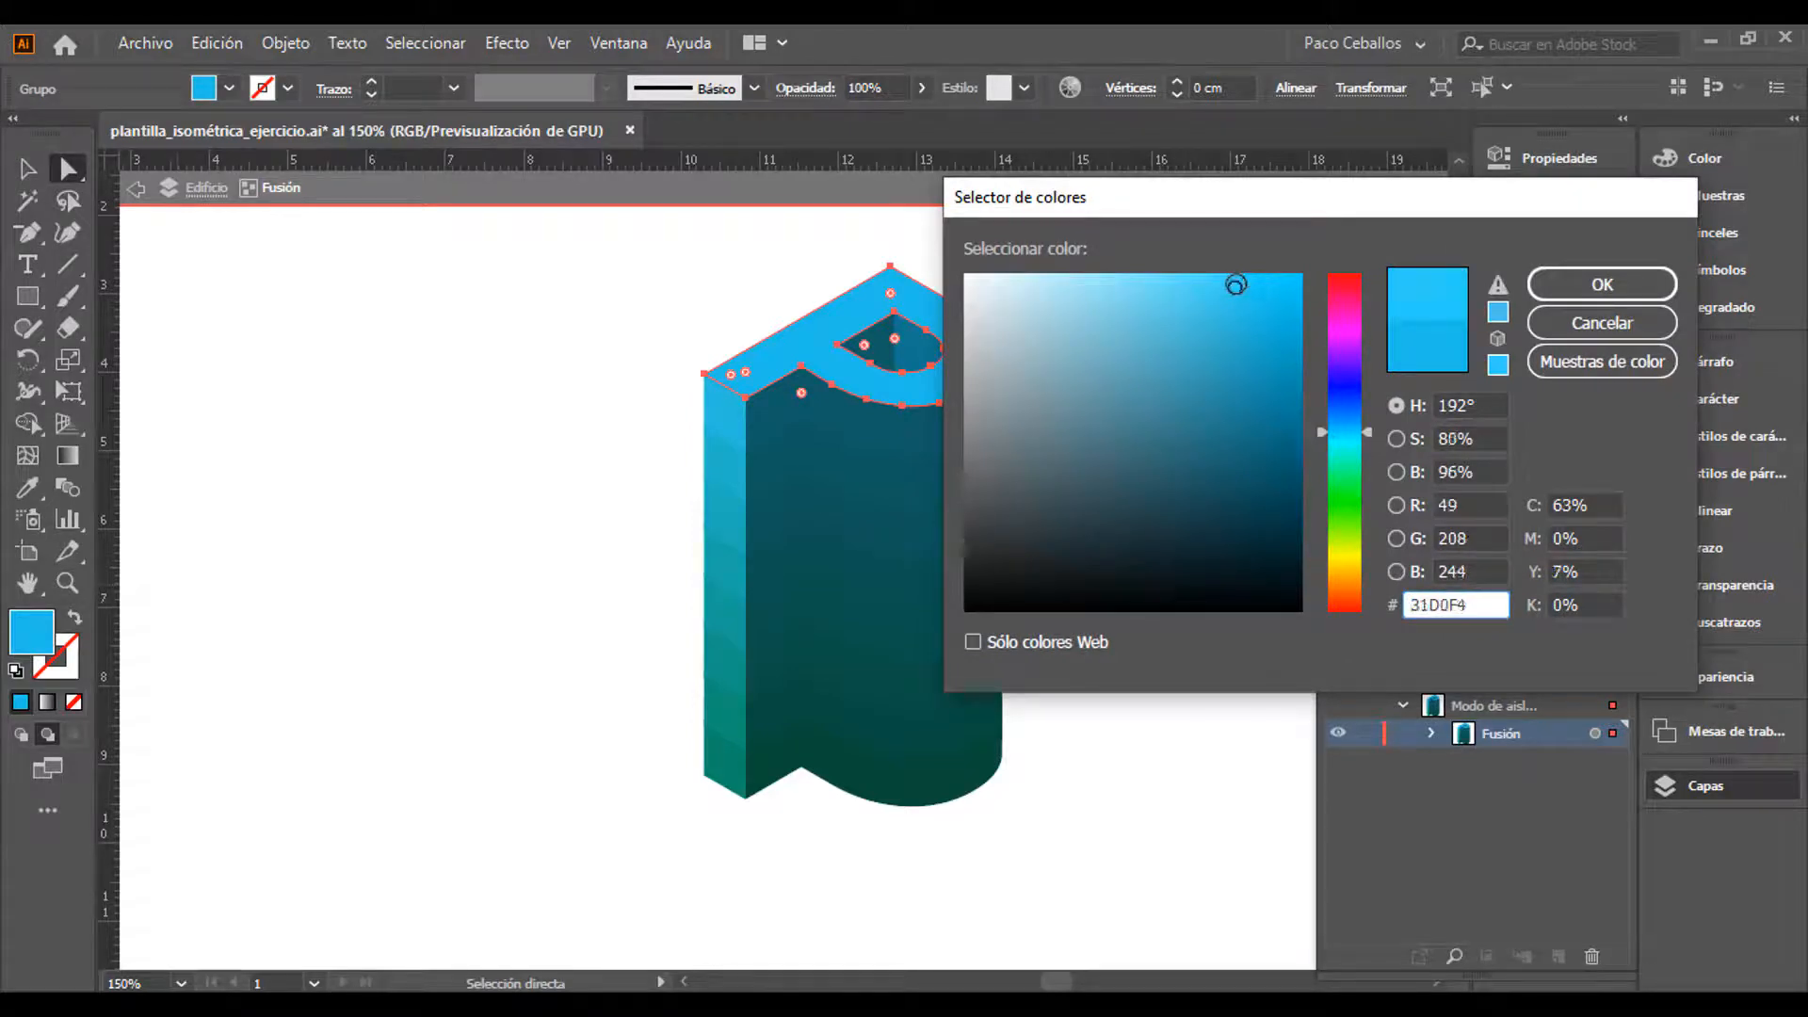
{"action": "left_click", "coordinate": [1579, 286]}
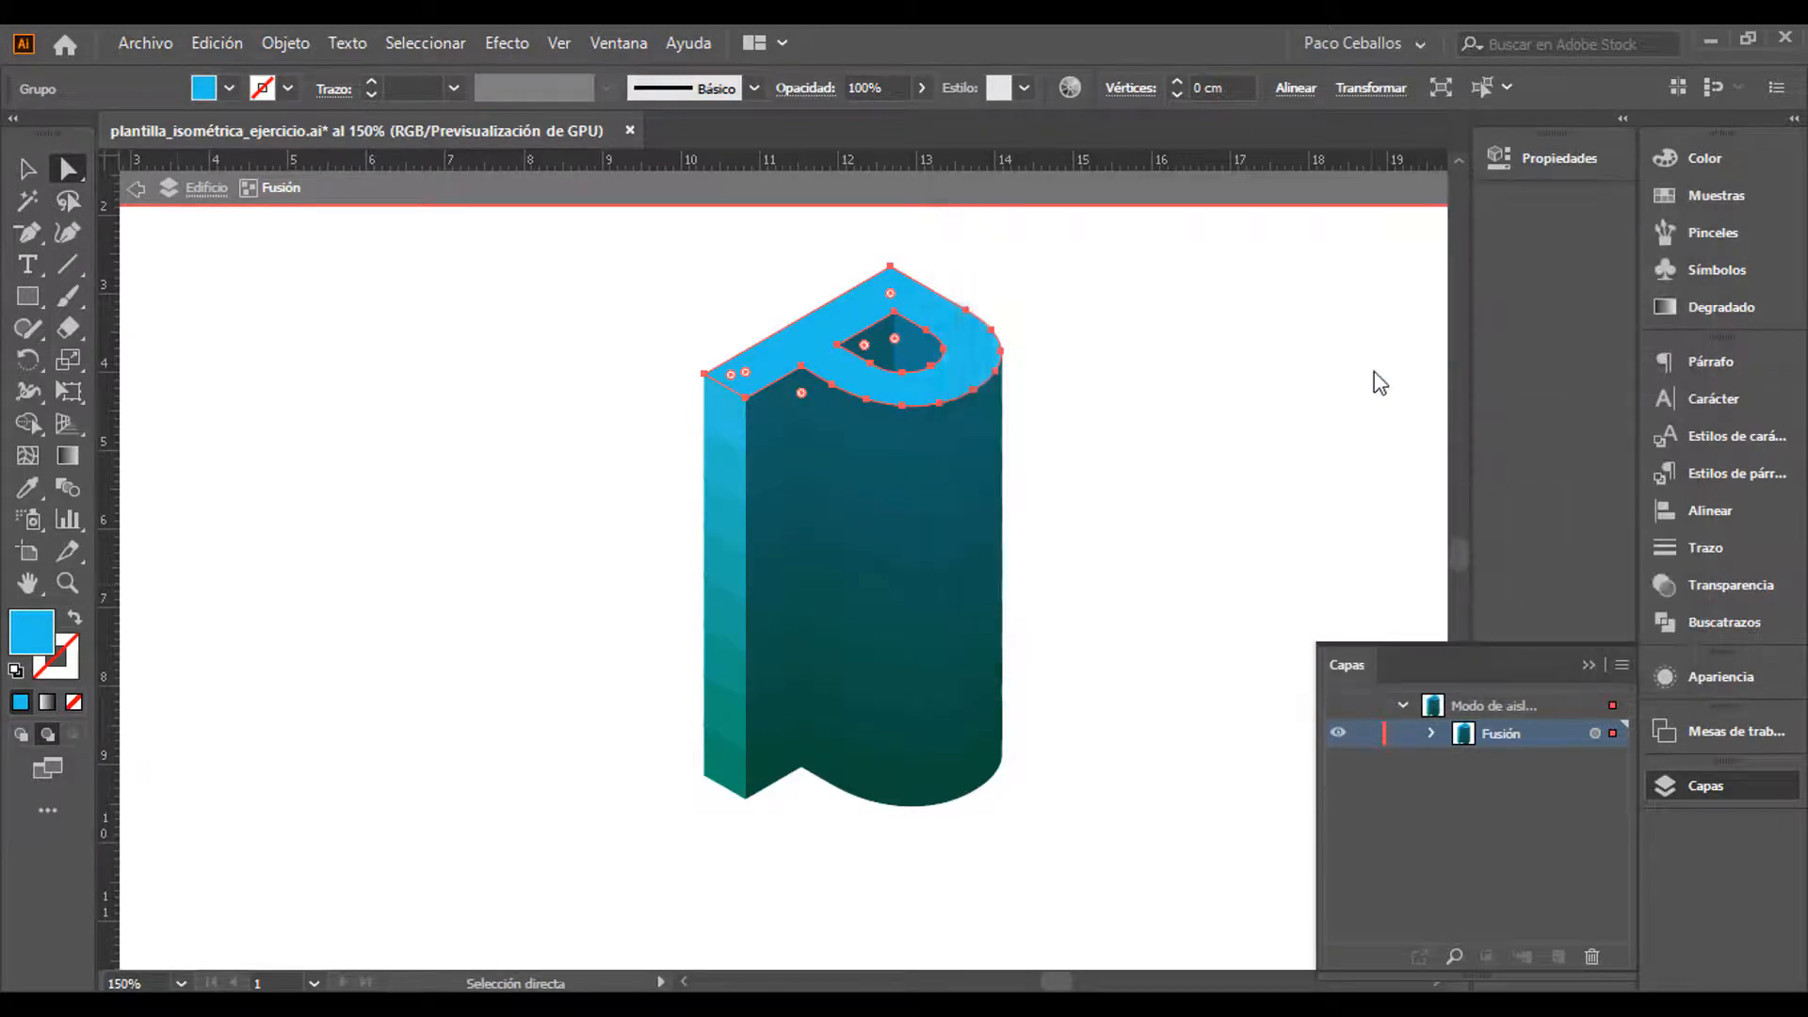
{"action": "left_click", "coordinate": [27, 169]}
{"action": "left_click", "coordinate": [350, 398]}
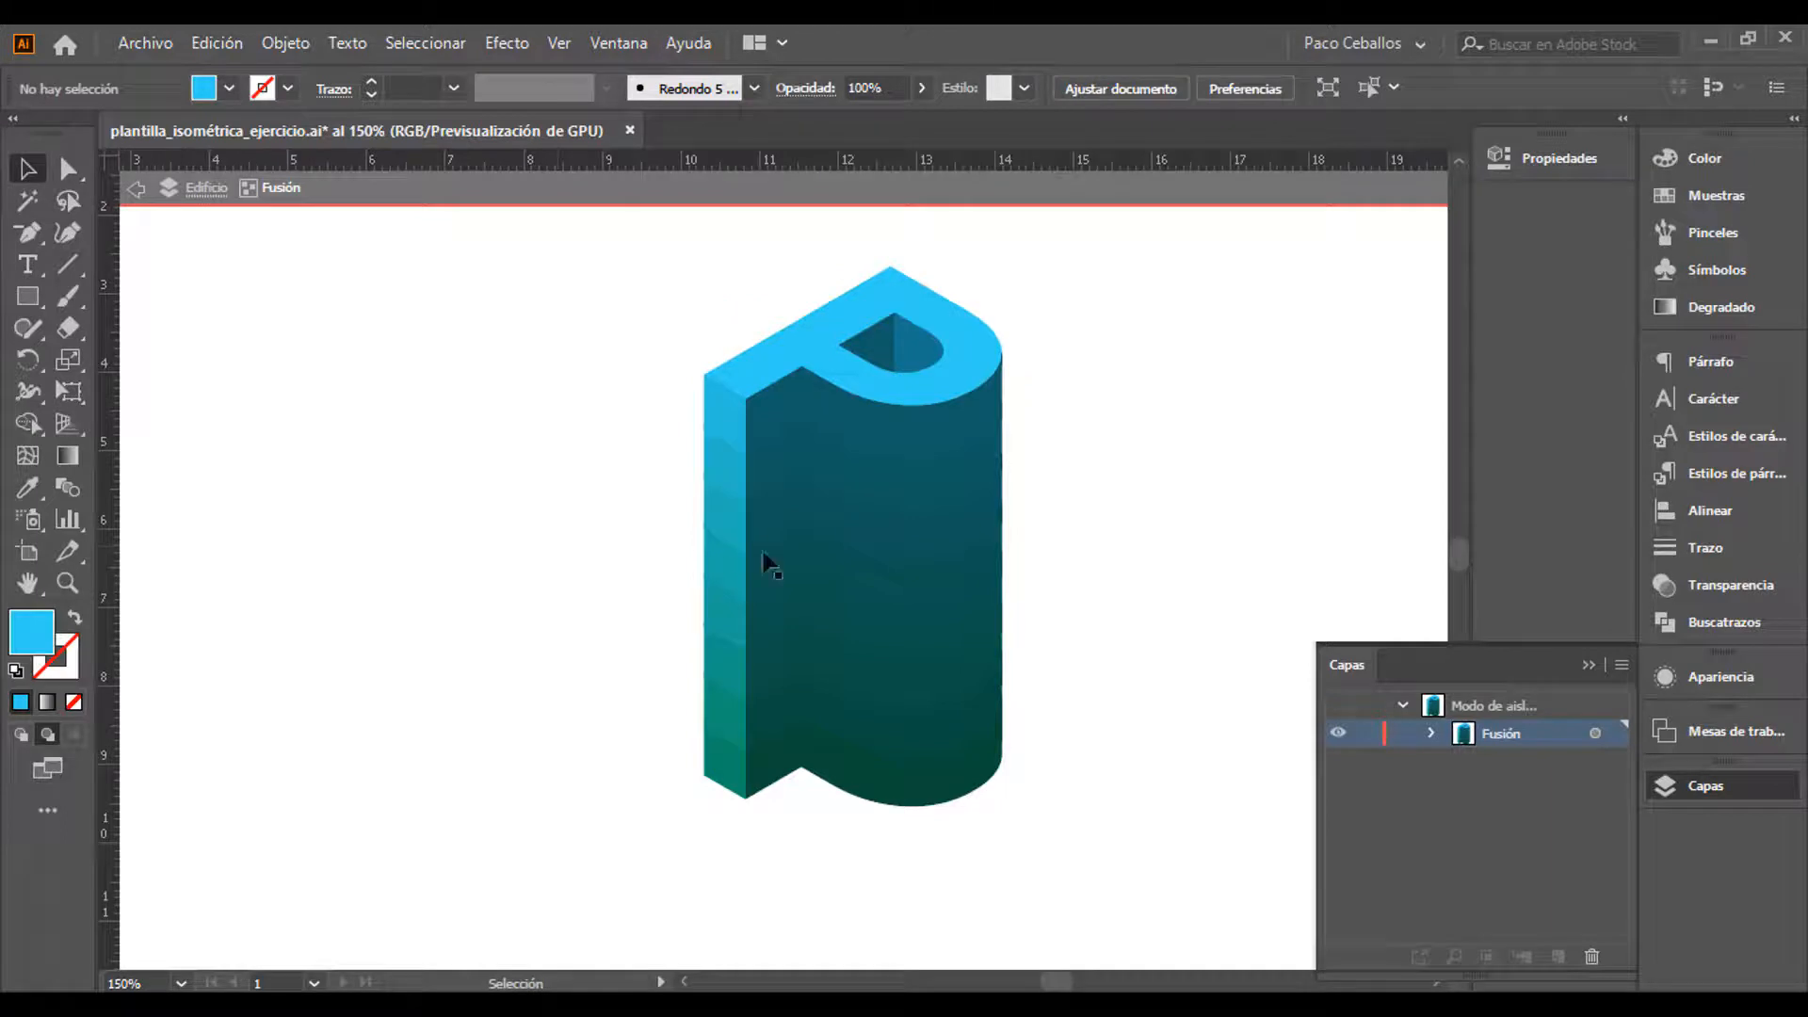
Lighten the uppermost floor's curved front face to teal #16707A
{"action": "key", "text": "a"}
{"action": "left_click", "coordinate": [892, 433]}
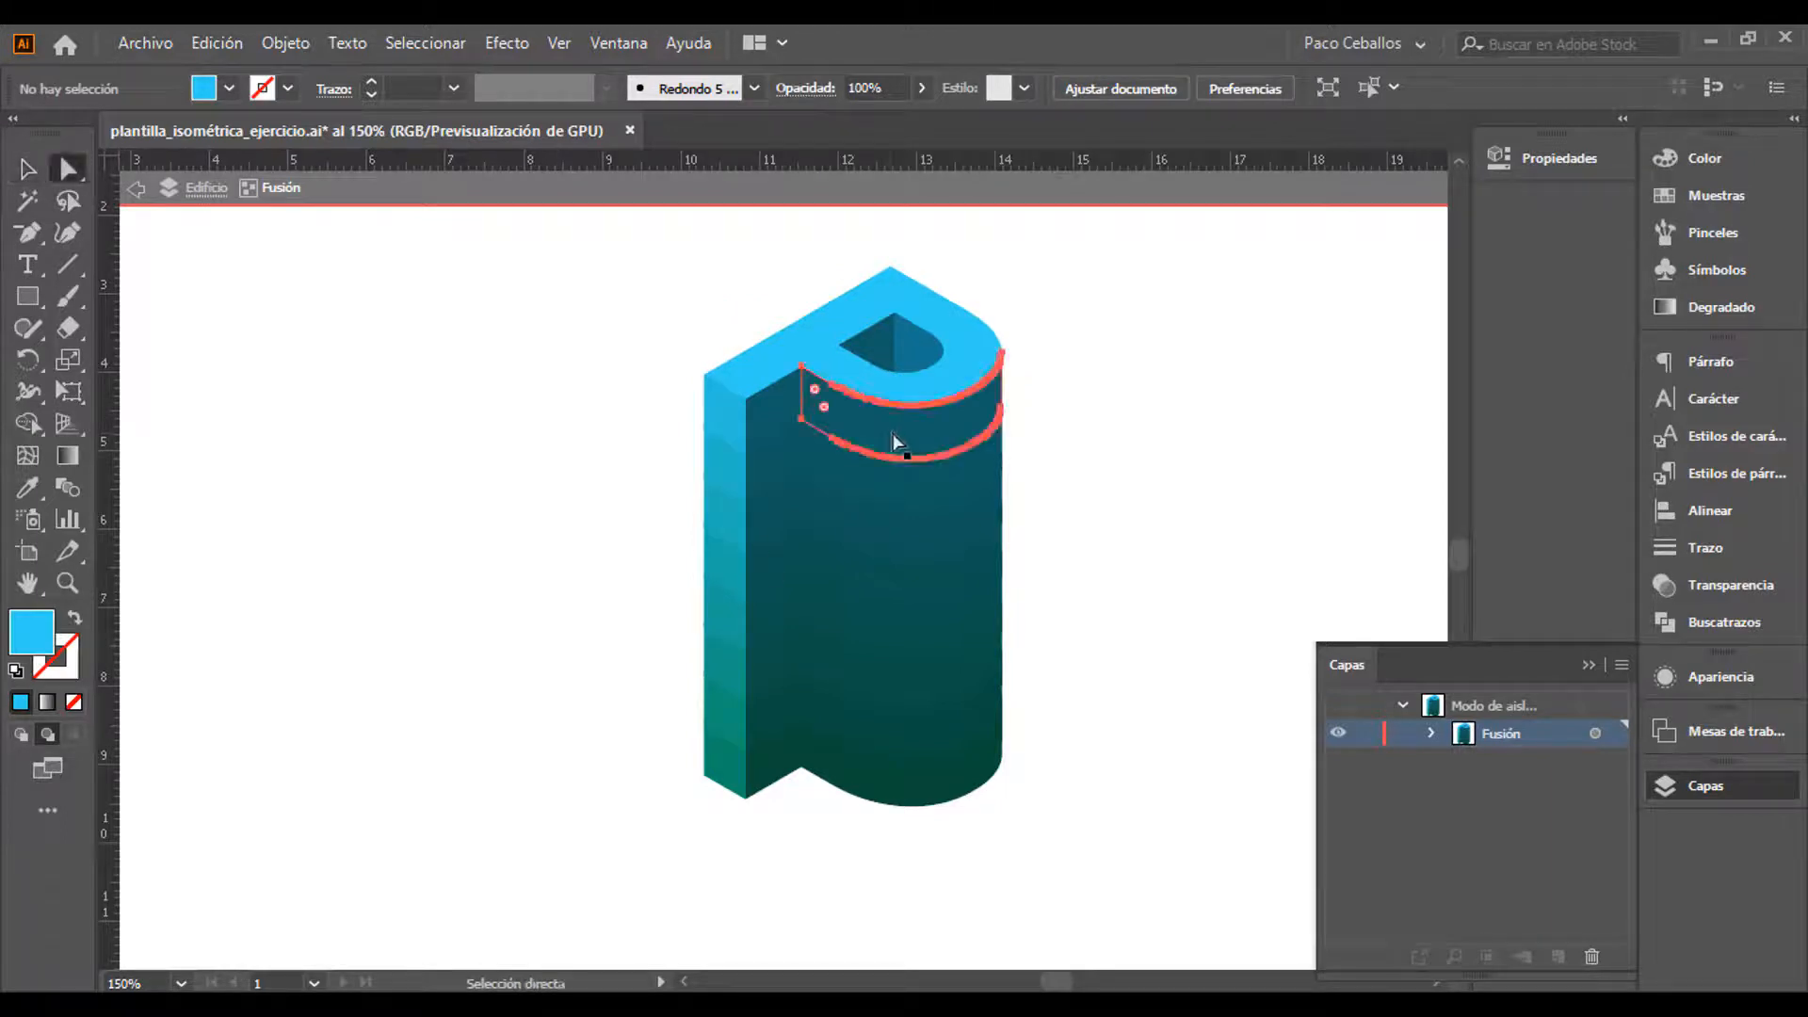
{"action": "double_click", "coordinate": [33, 632]}
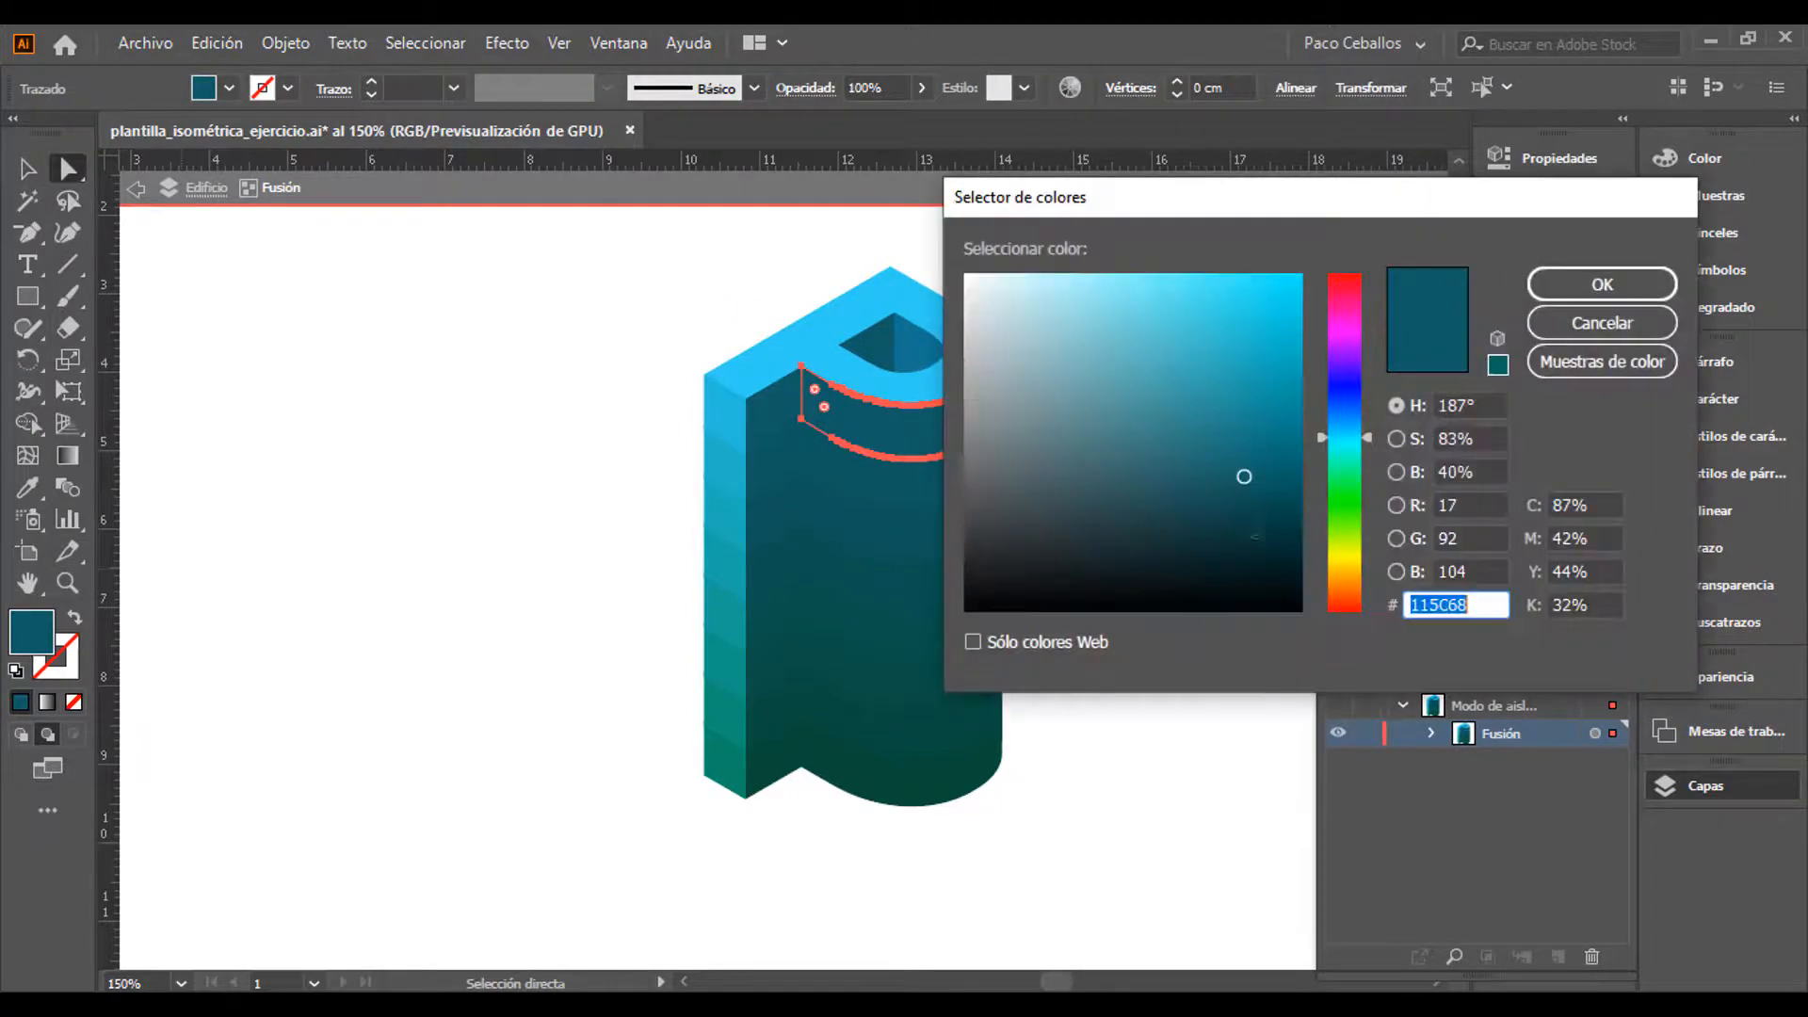
{"action": "type", "text": "0A6D7A"}
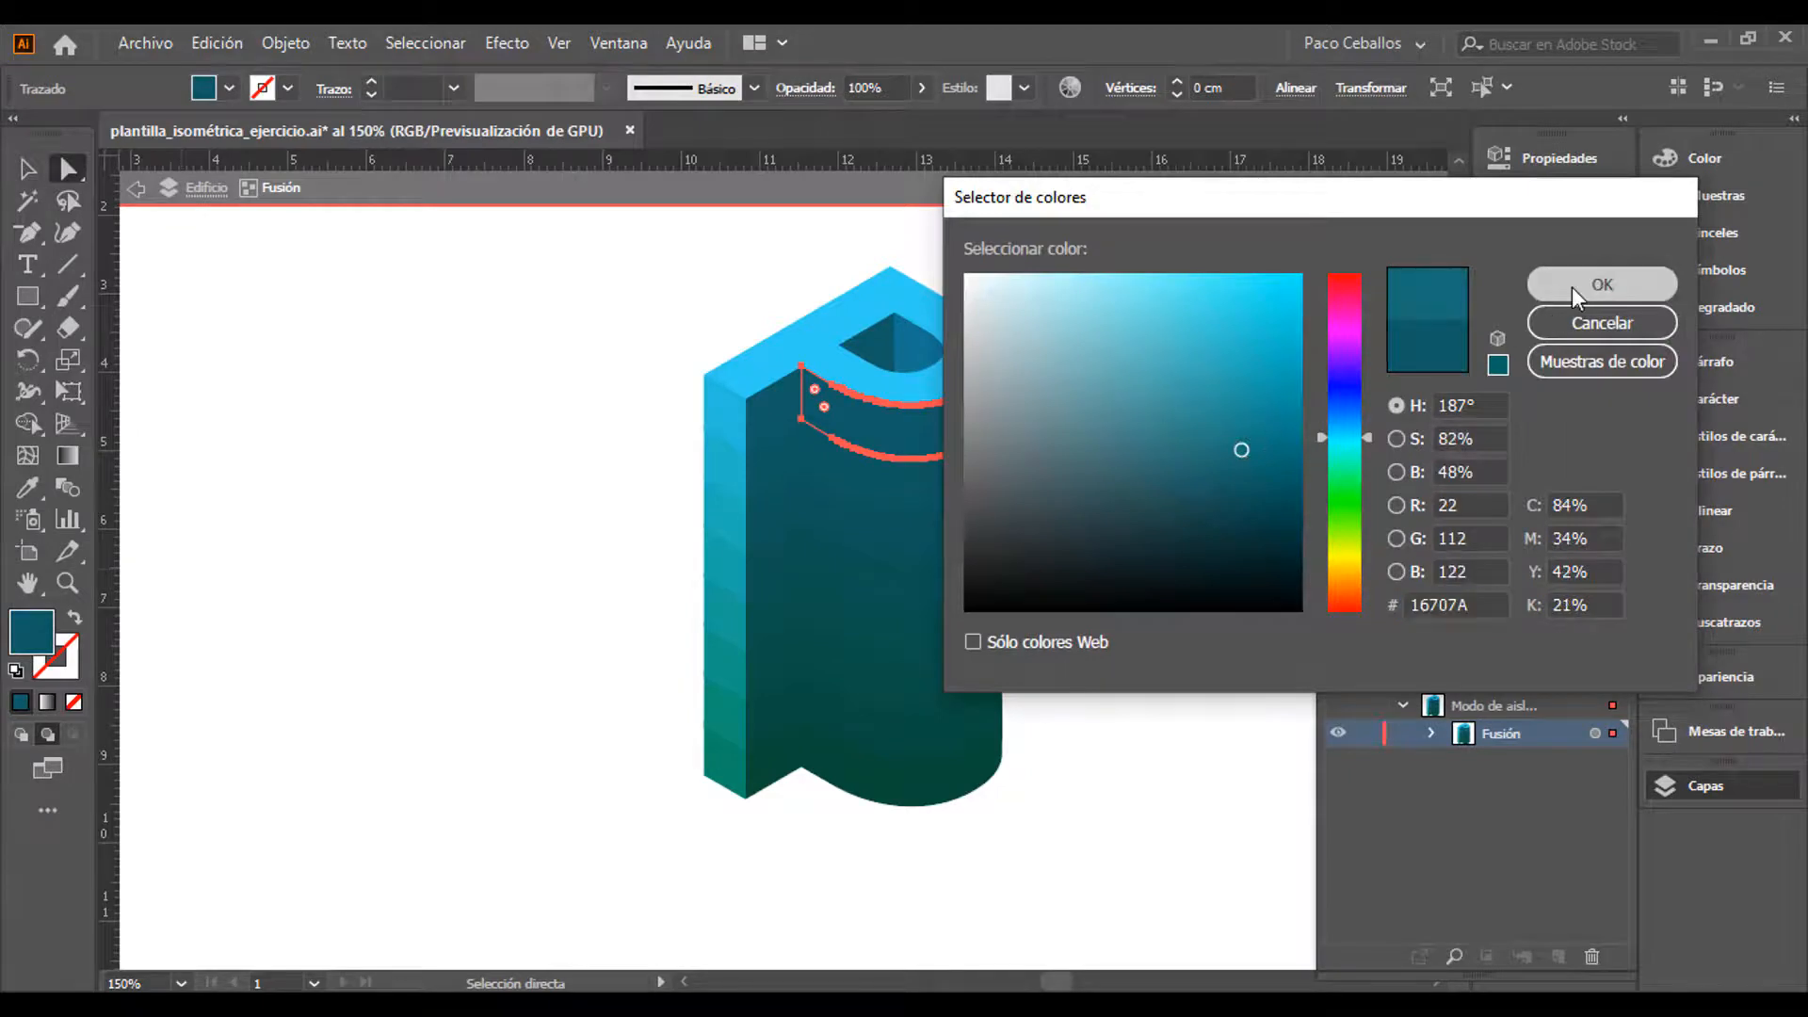
{"action": "left_click", "coordinate": [1573, 286]}
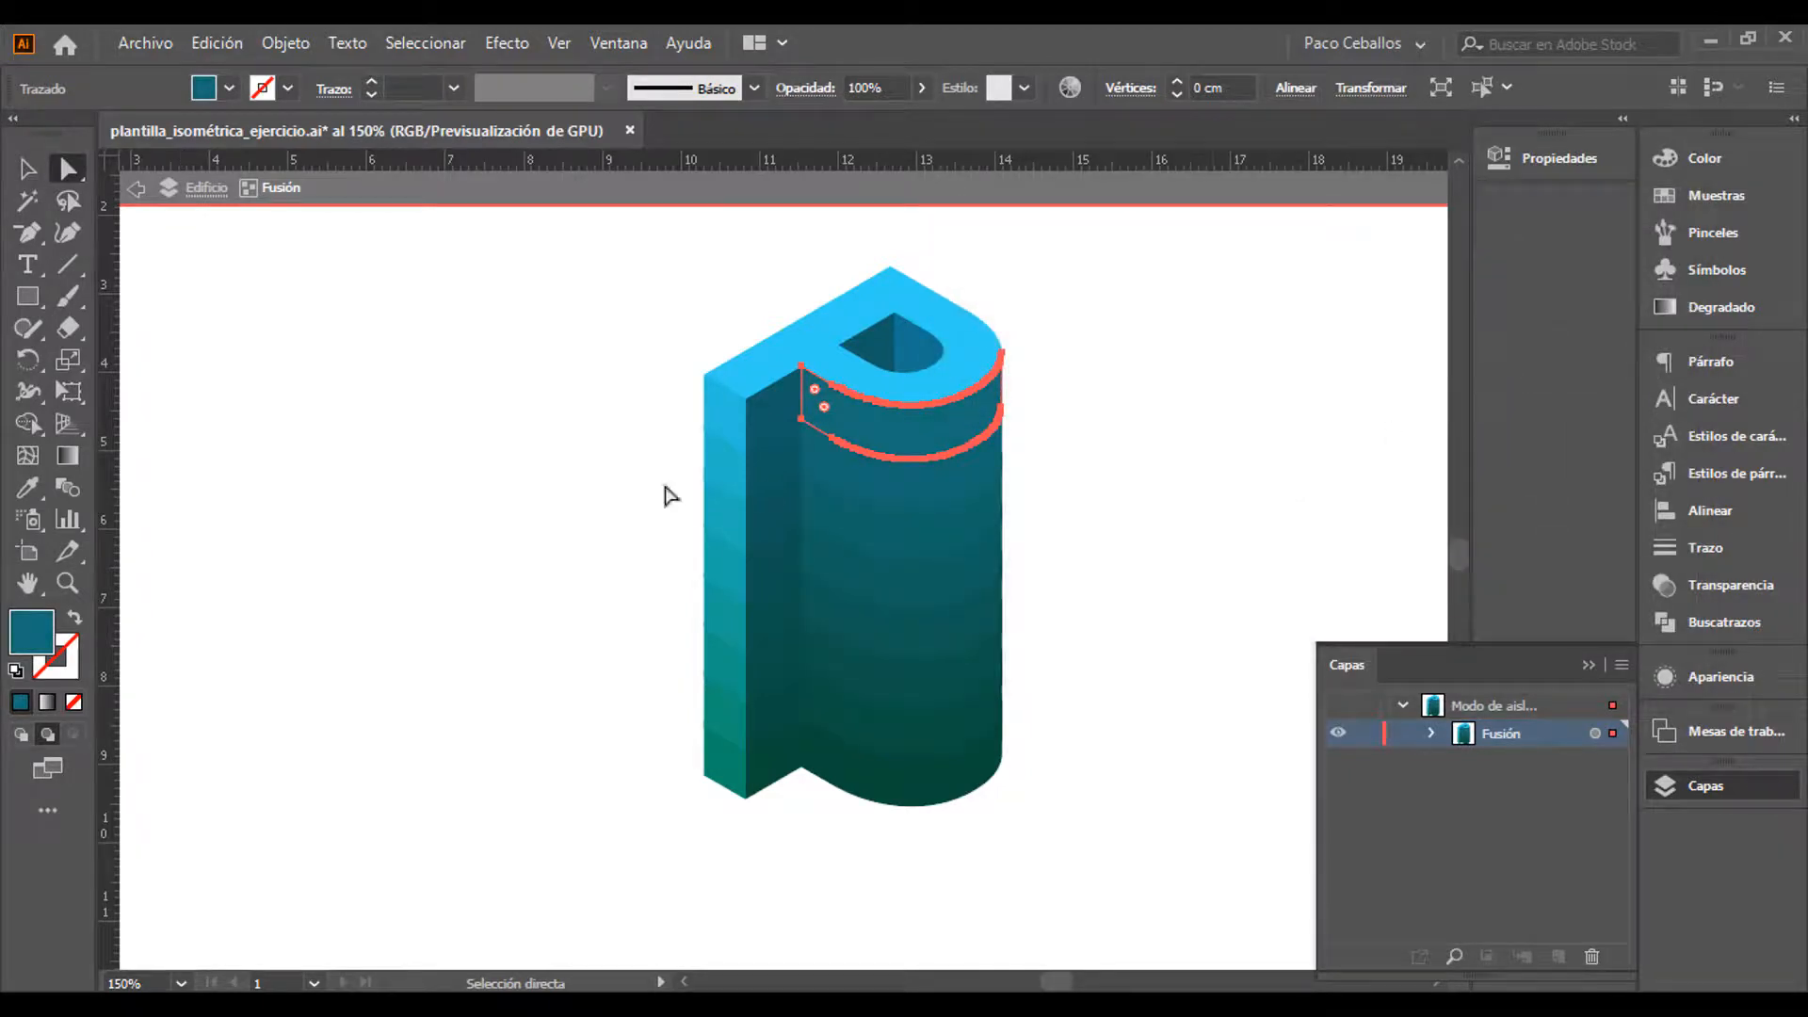
Sample the curved front's teal onto the uppermost floor's dark stem side and dark inner hole wall, and deselect them
{"action": "key", "text": "ctrl+plus"}
{"action": "key", "text": "ctrl+plus"}
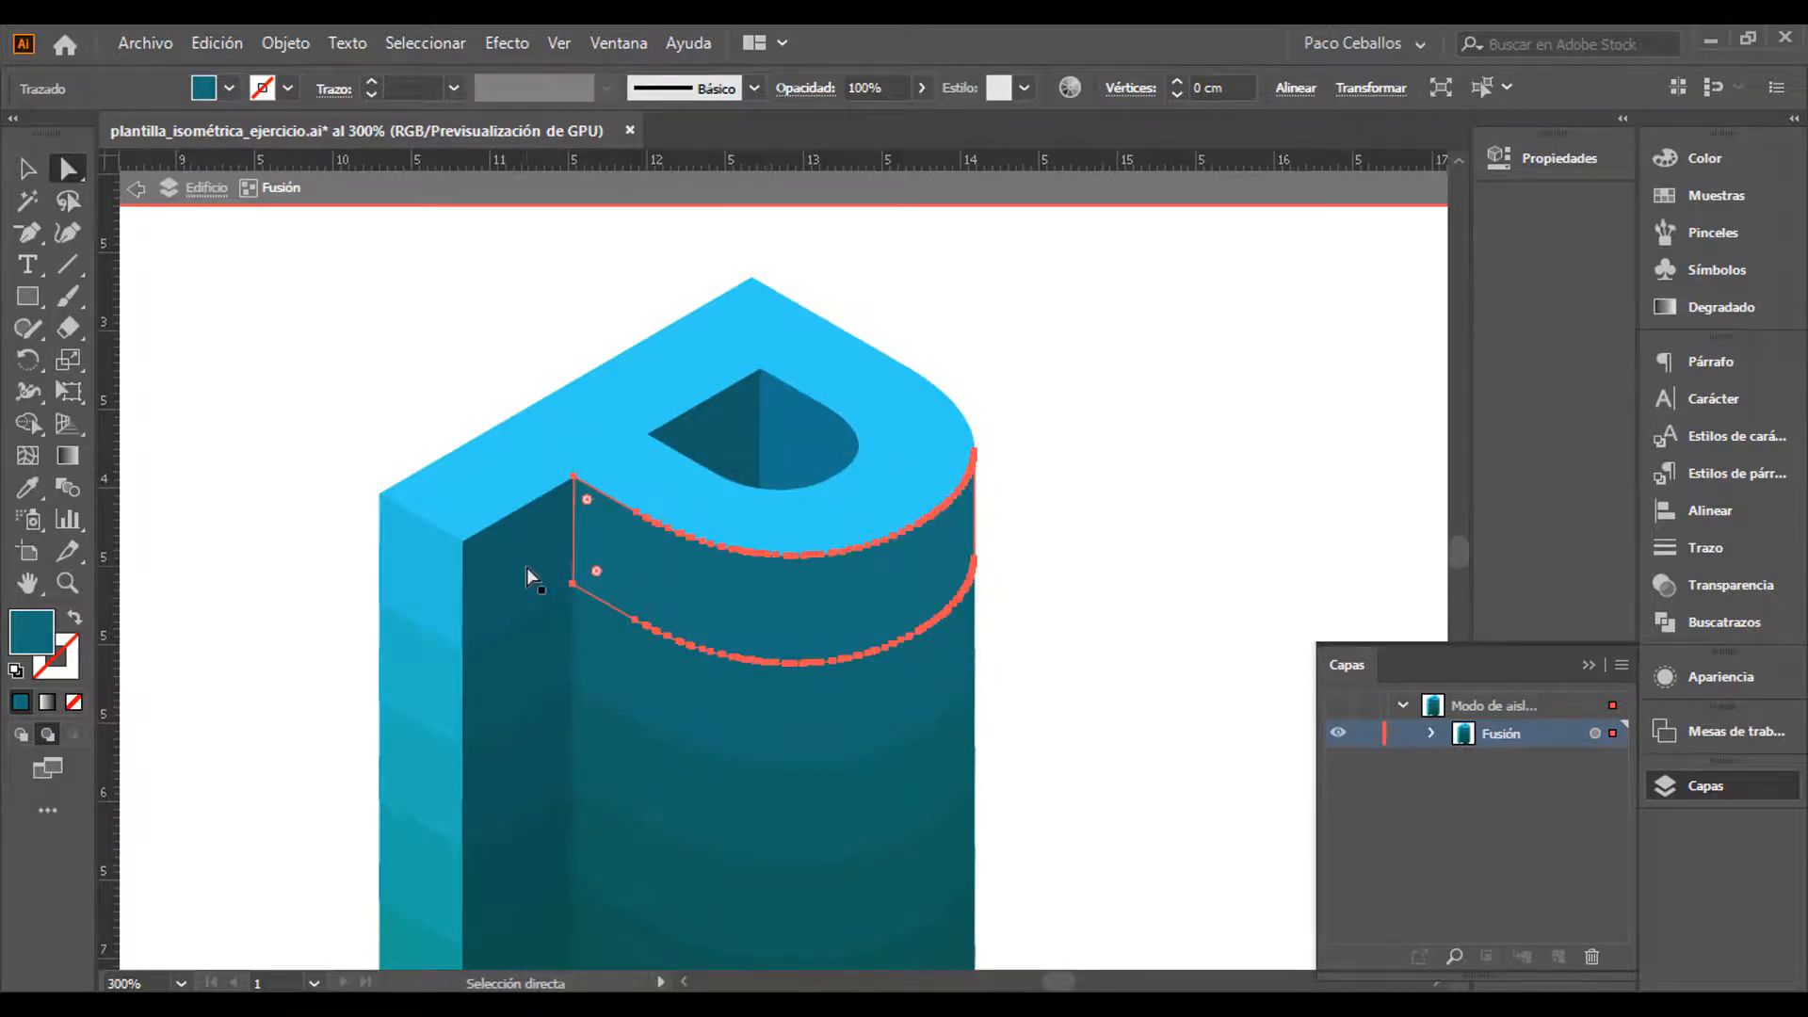
{"action": "left_click", "coordinate": [528, 569]}
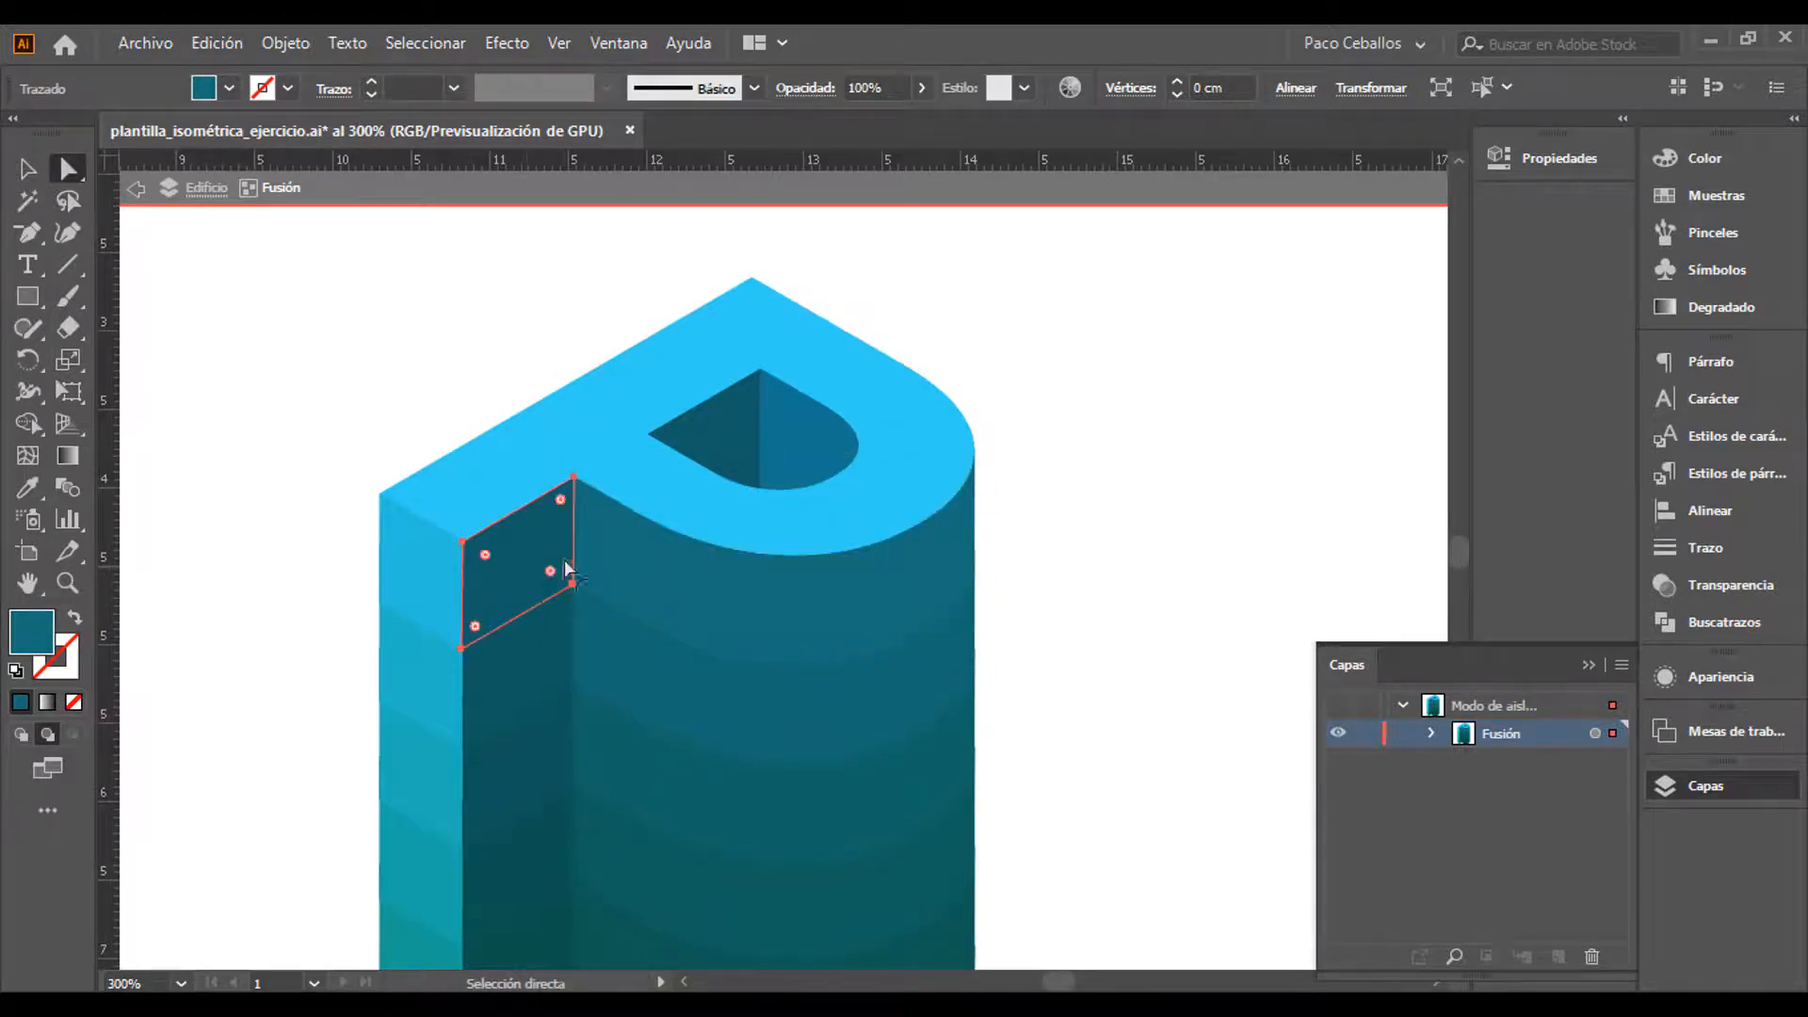
{"action": "left_click", "coordinate": [721, 441], "text": "shift"}
{"action": "key", "text": "i"}
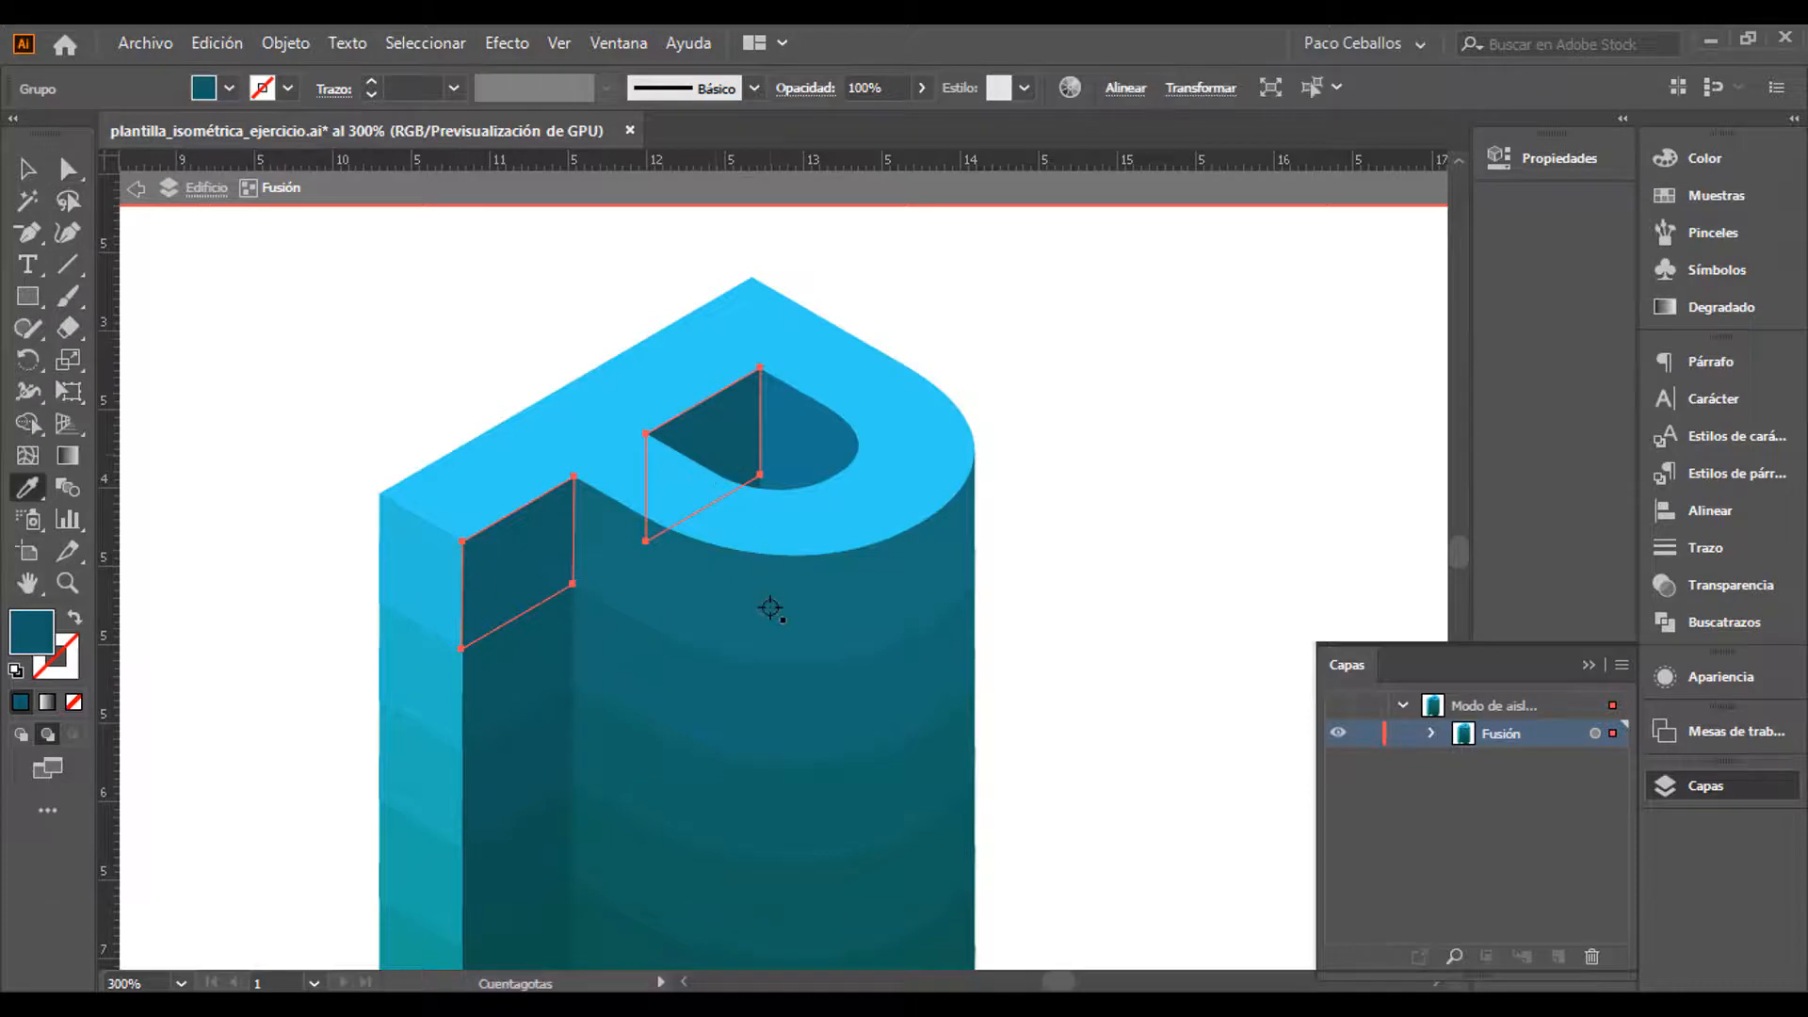
{"action": "left_click", "coordinate": [770, 608]}
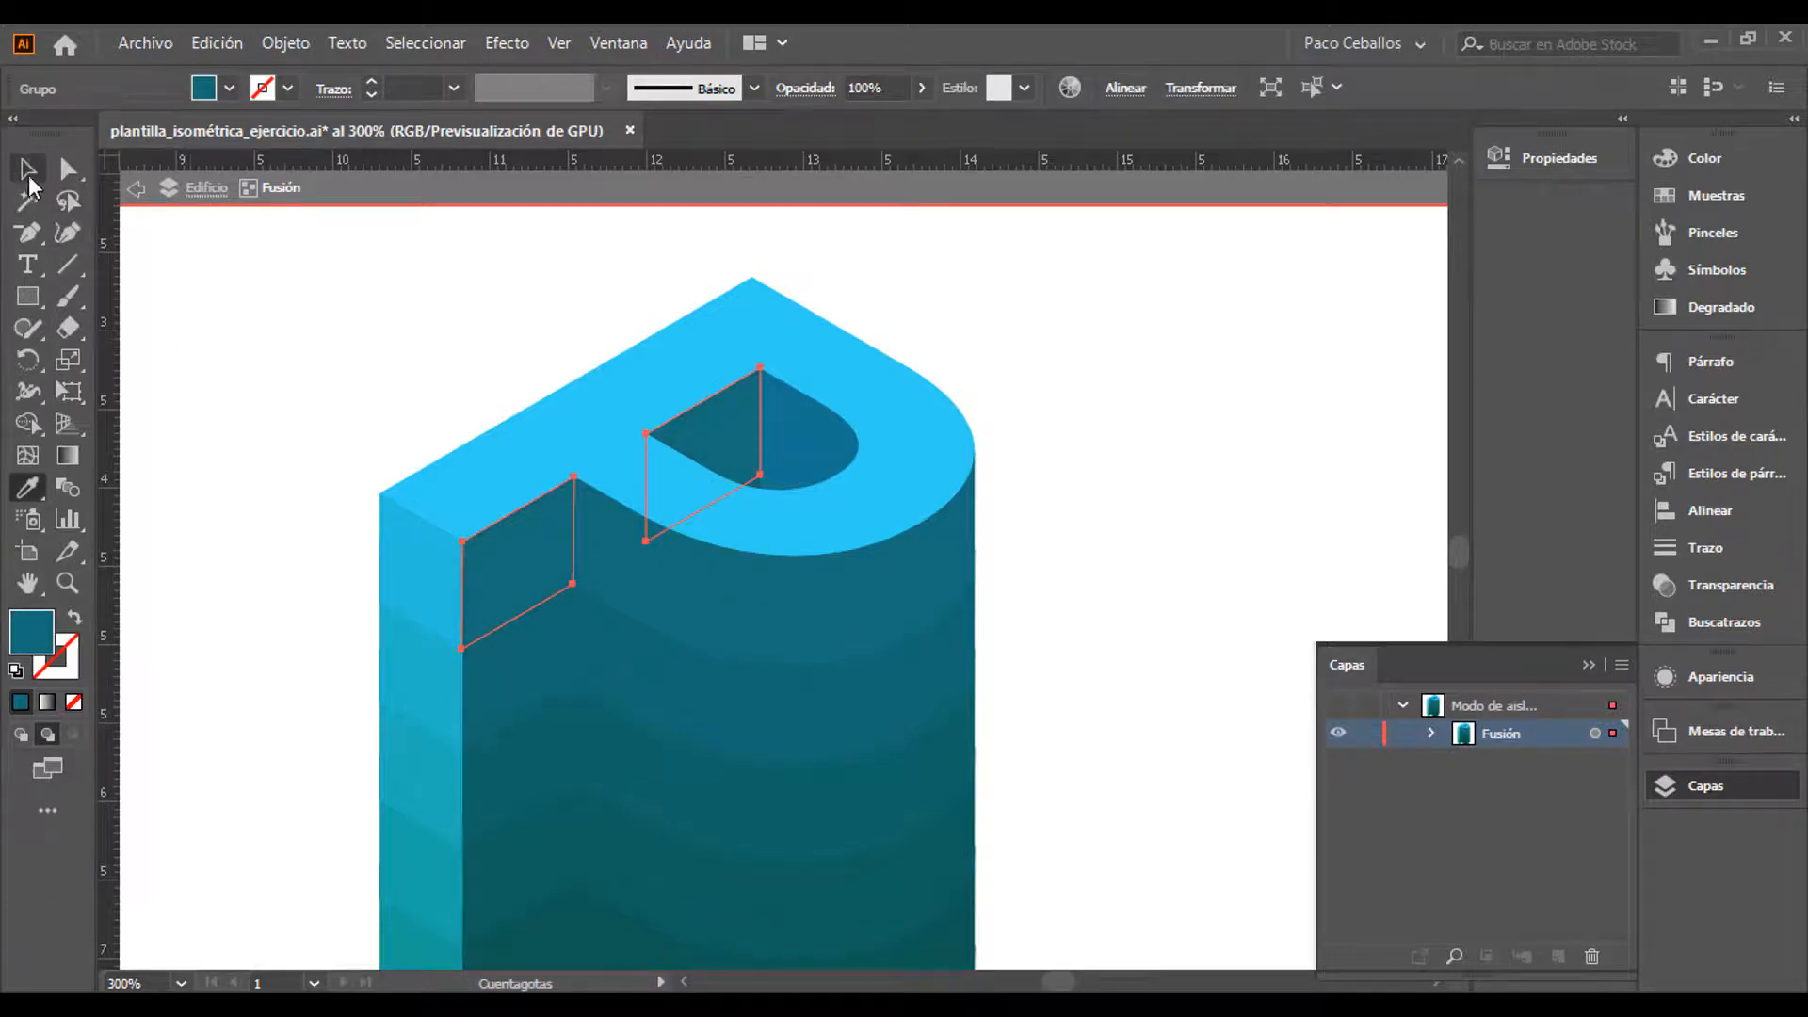
{"action": "left_click", "coordinate": [27, 169]}
{"action": "left_click", "coordinate": [1081, 524]}
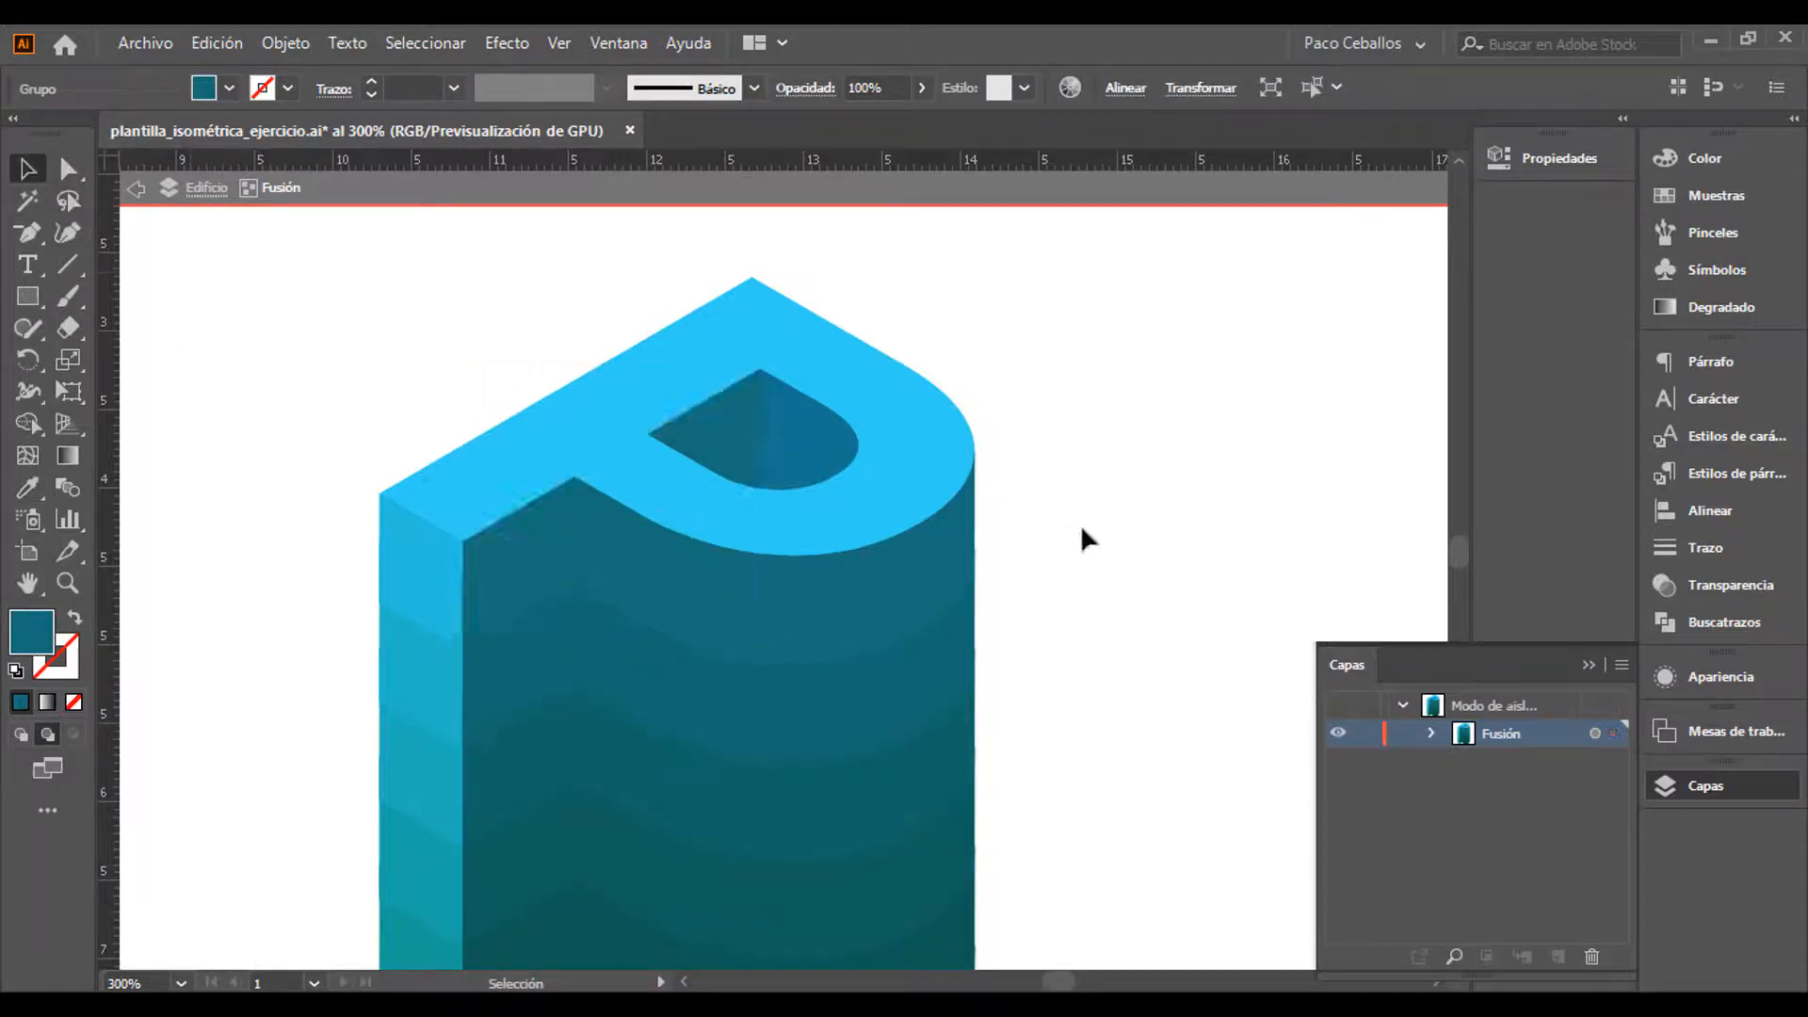
Sample the stem end's blue onto the hole's curved inner wall, darken that fill to #229DAA, and deselect it
{"action": "left_click", "coordinate": [810, 444]}
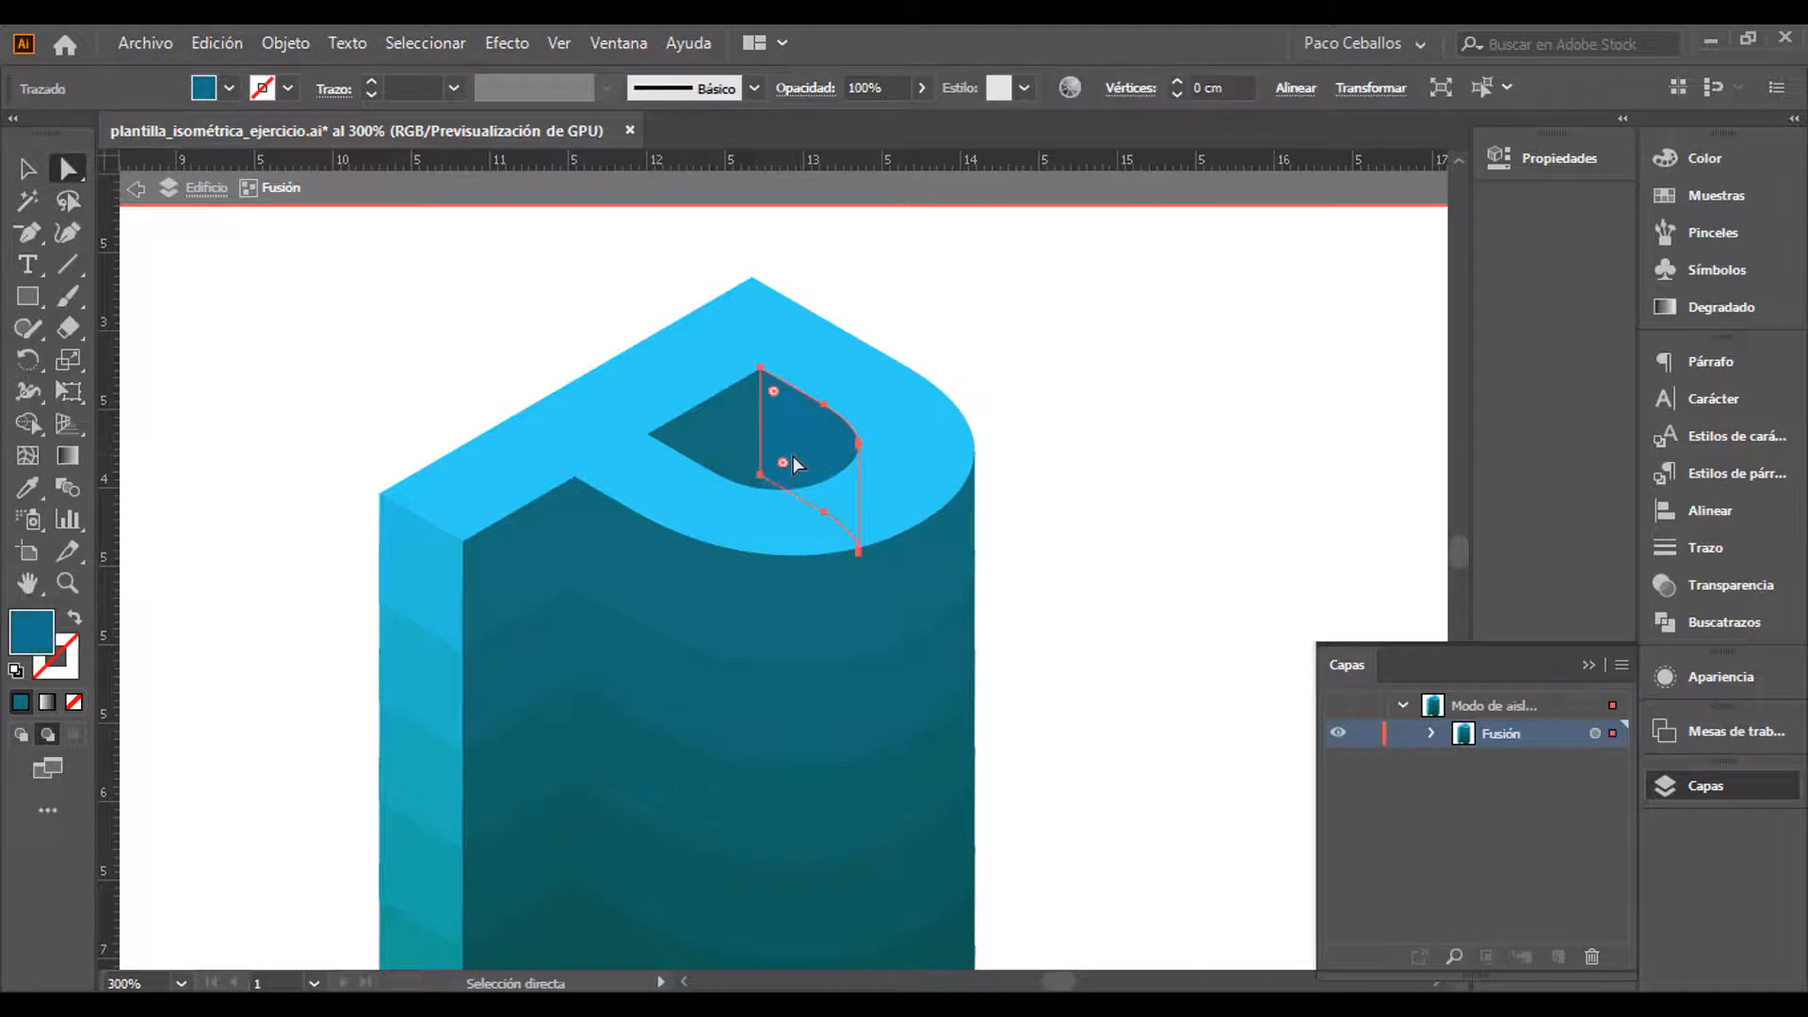
{"action": "key", "text": "i"}
{"action": "left_click", "coordinate": [419, 576]}
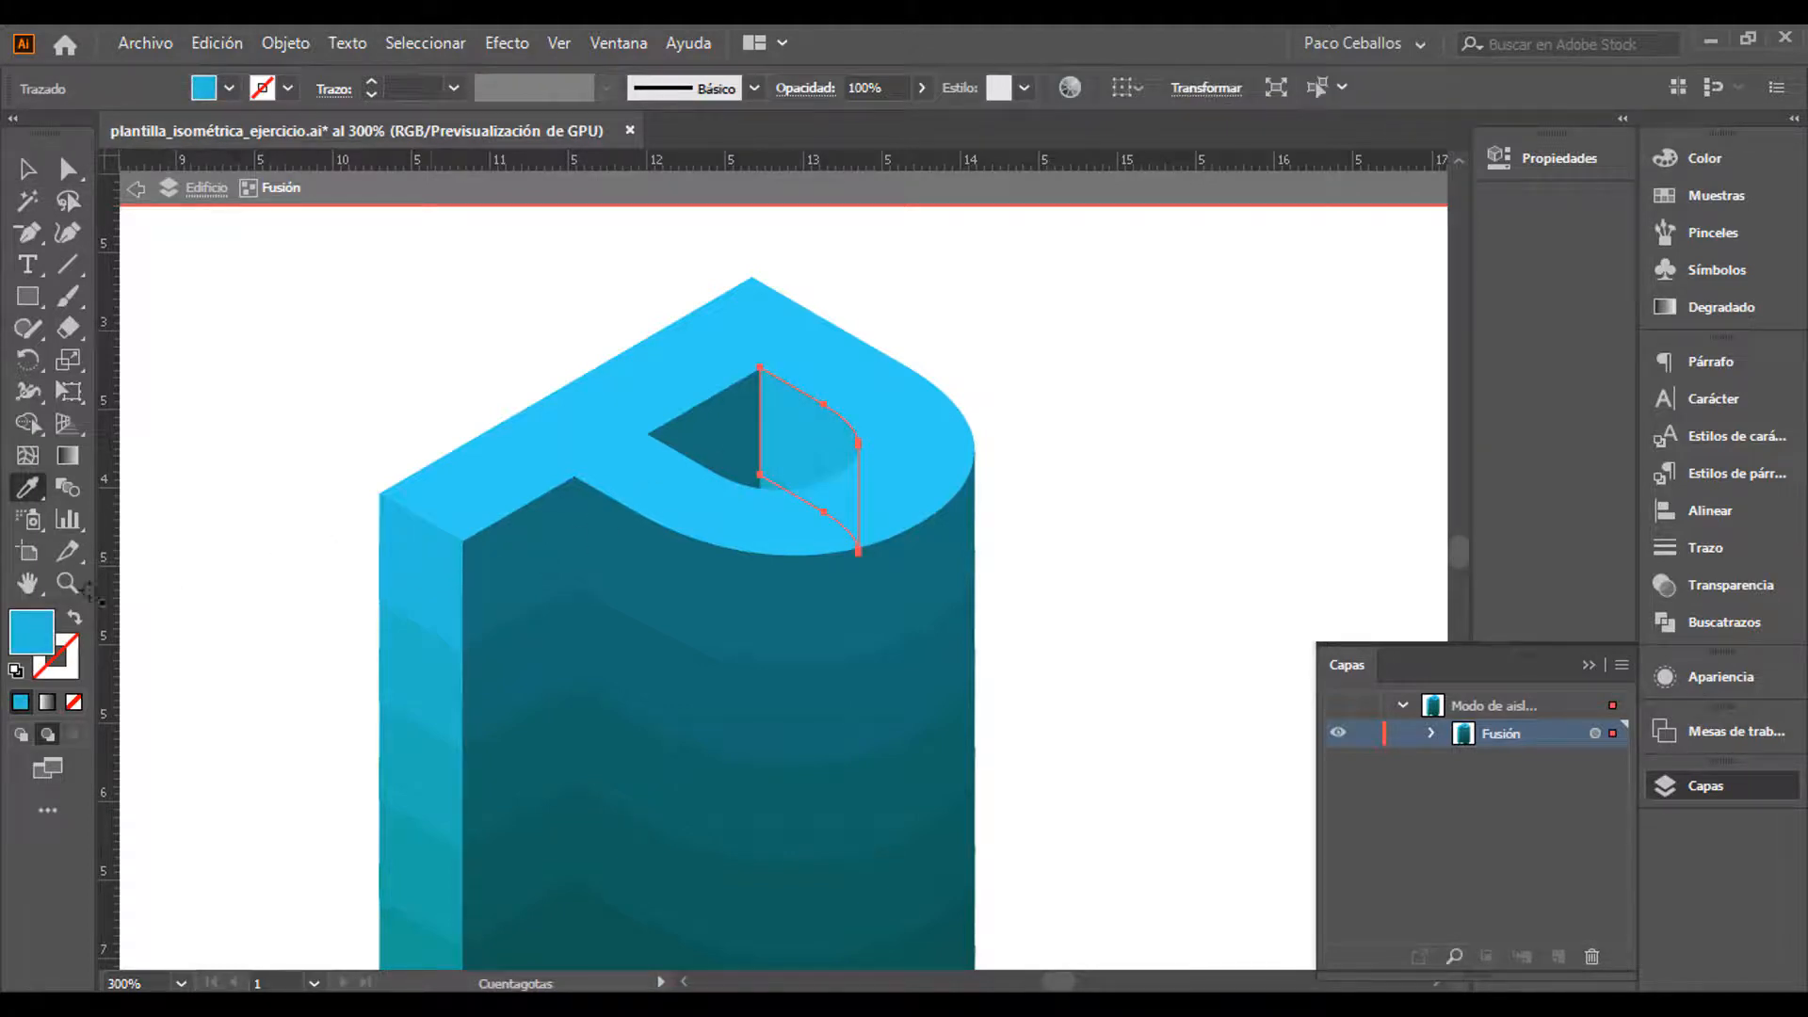
{"action": "double_click", "coordinate": [31, 648]}
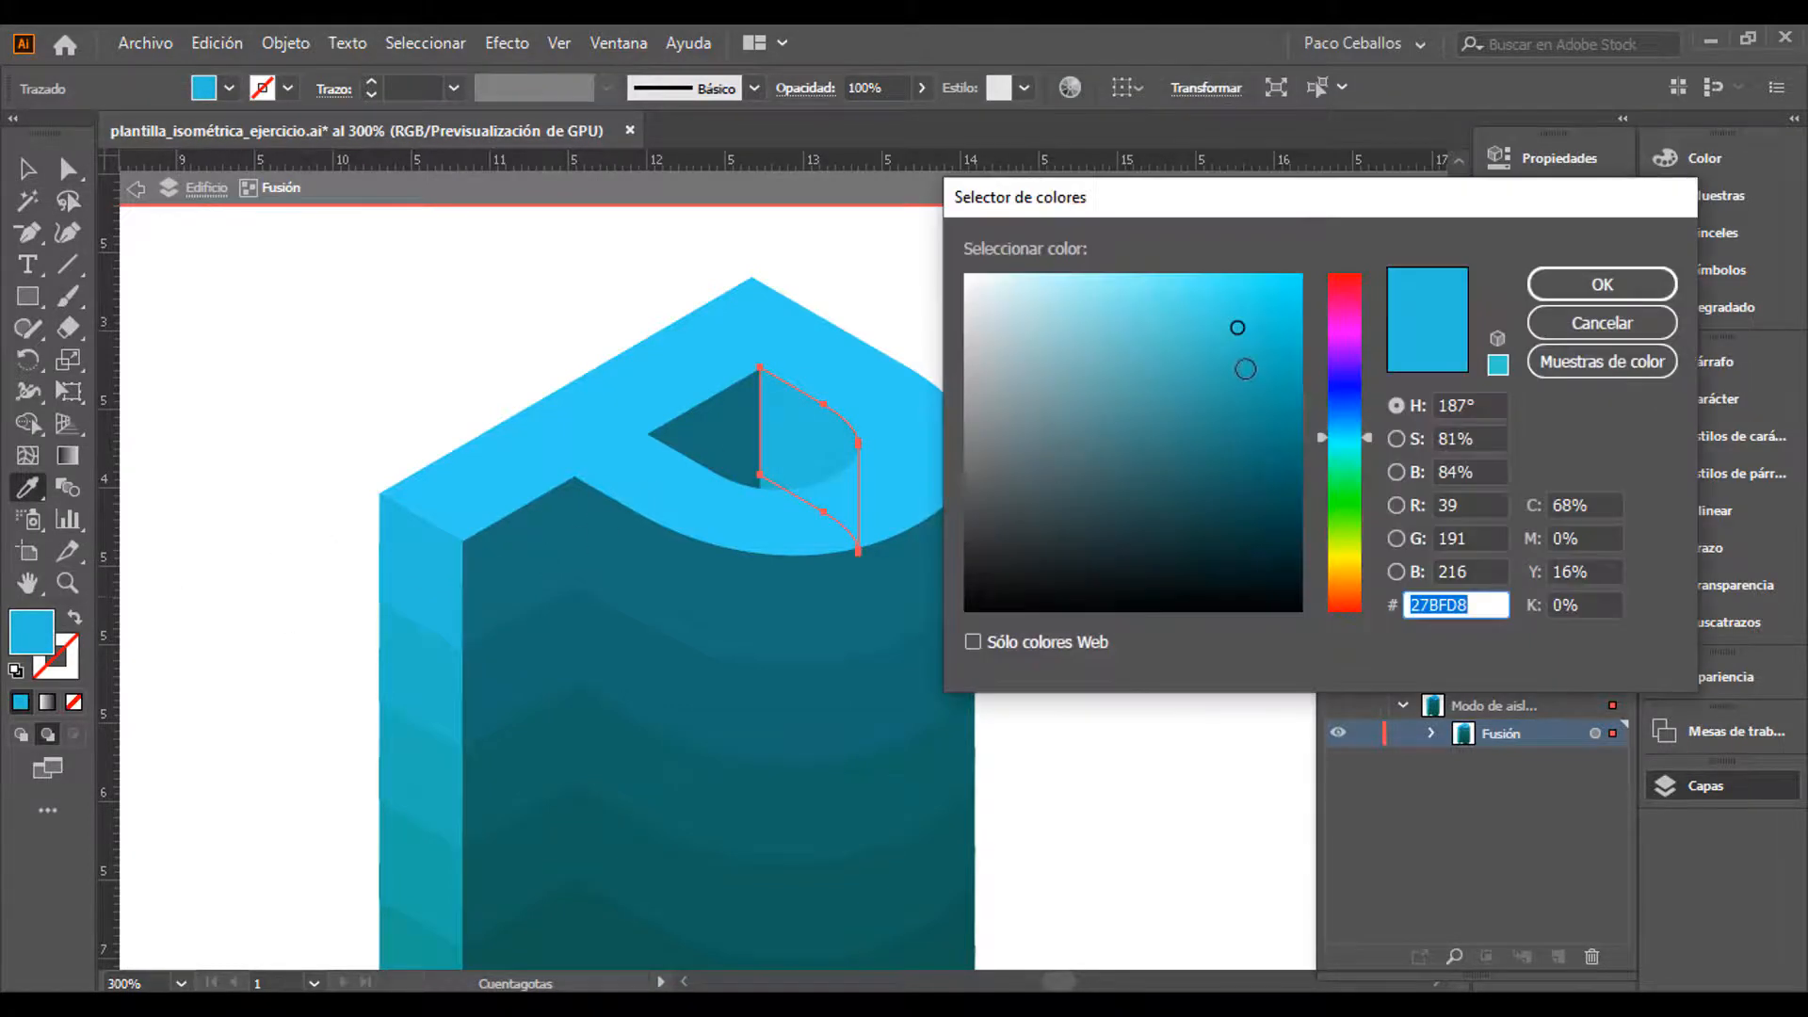
{"action": "left_click", "coordinate": [1236, 384]}
{"action": "left_click", "coordinate": [1599, 285]}
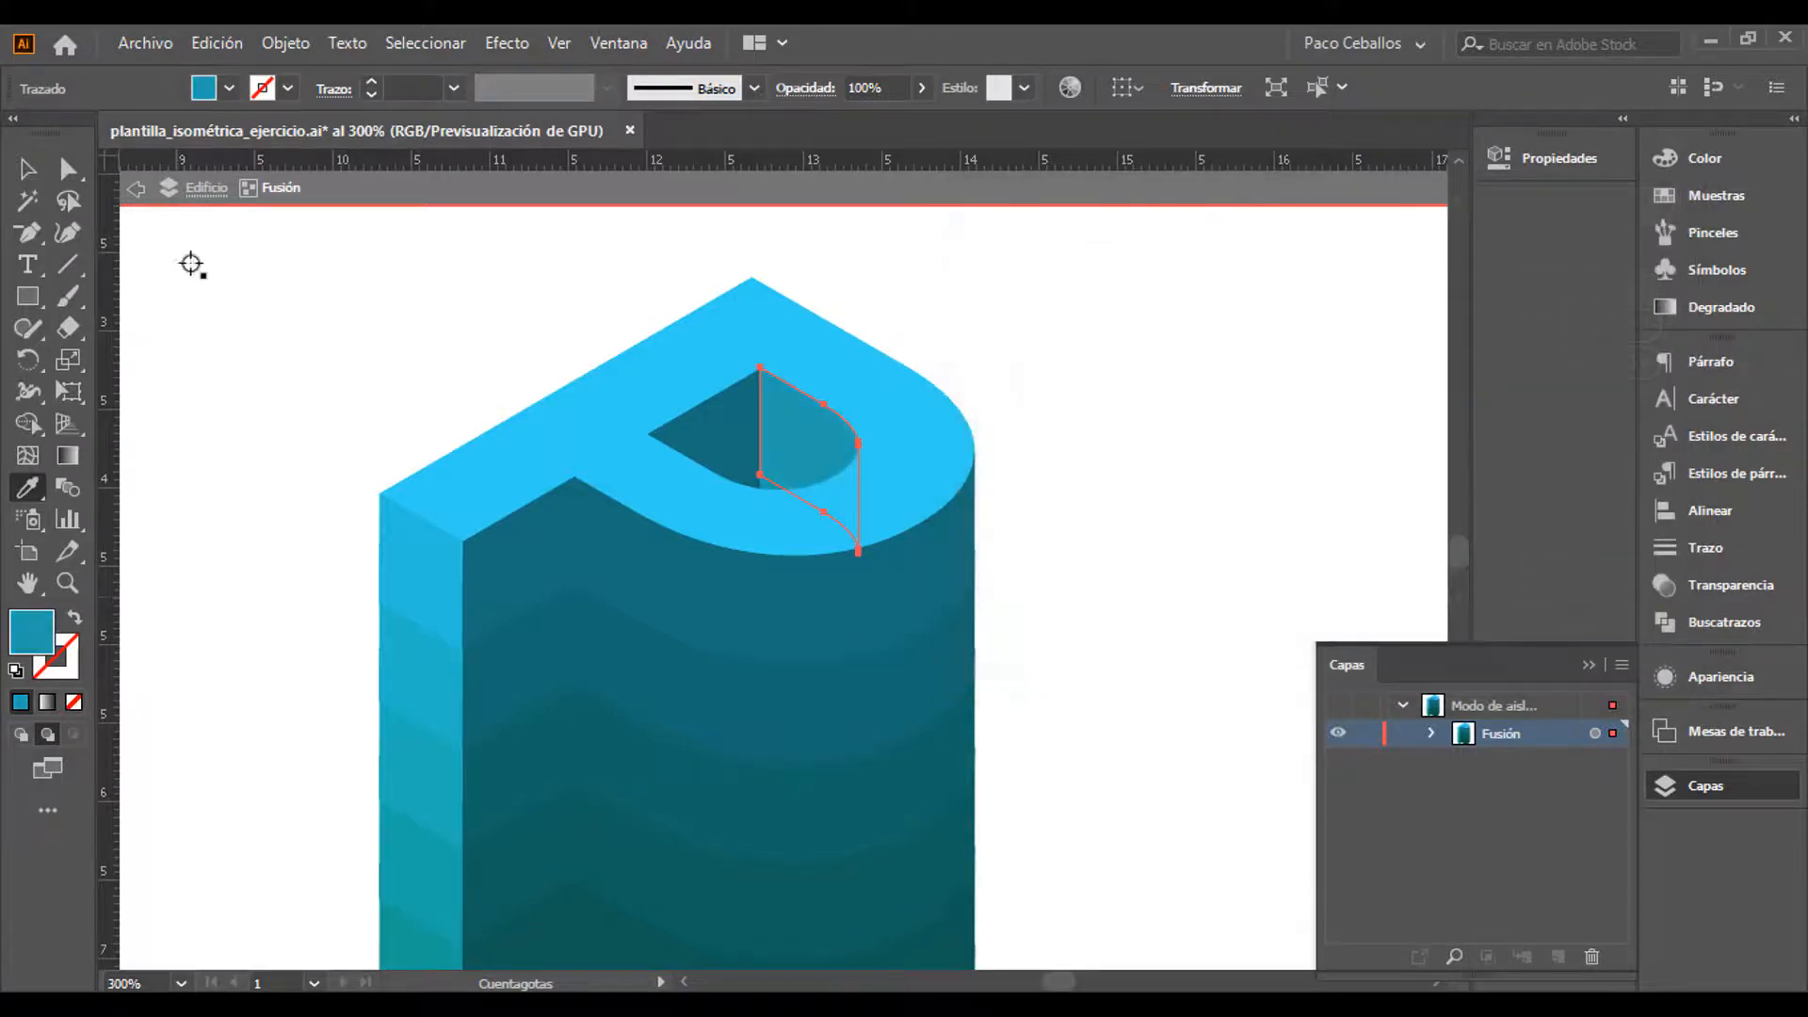
{"action": "key", "text": "a"}
{"action": "left_click", "coordinate": [27, 168]}
{"action": "left_click", "coordinate": [270, 346]}
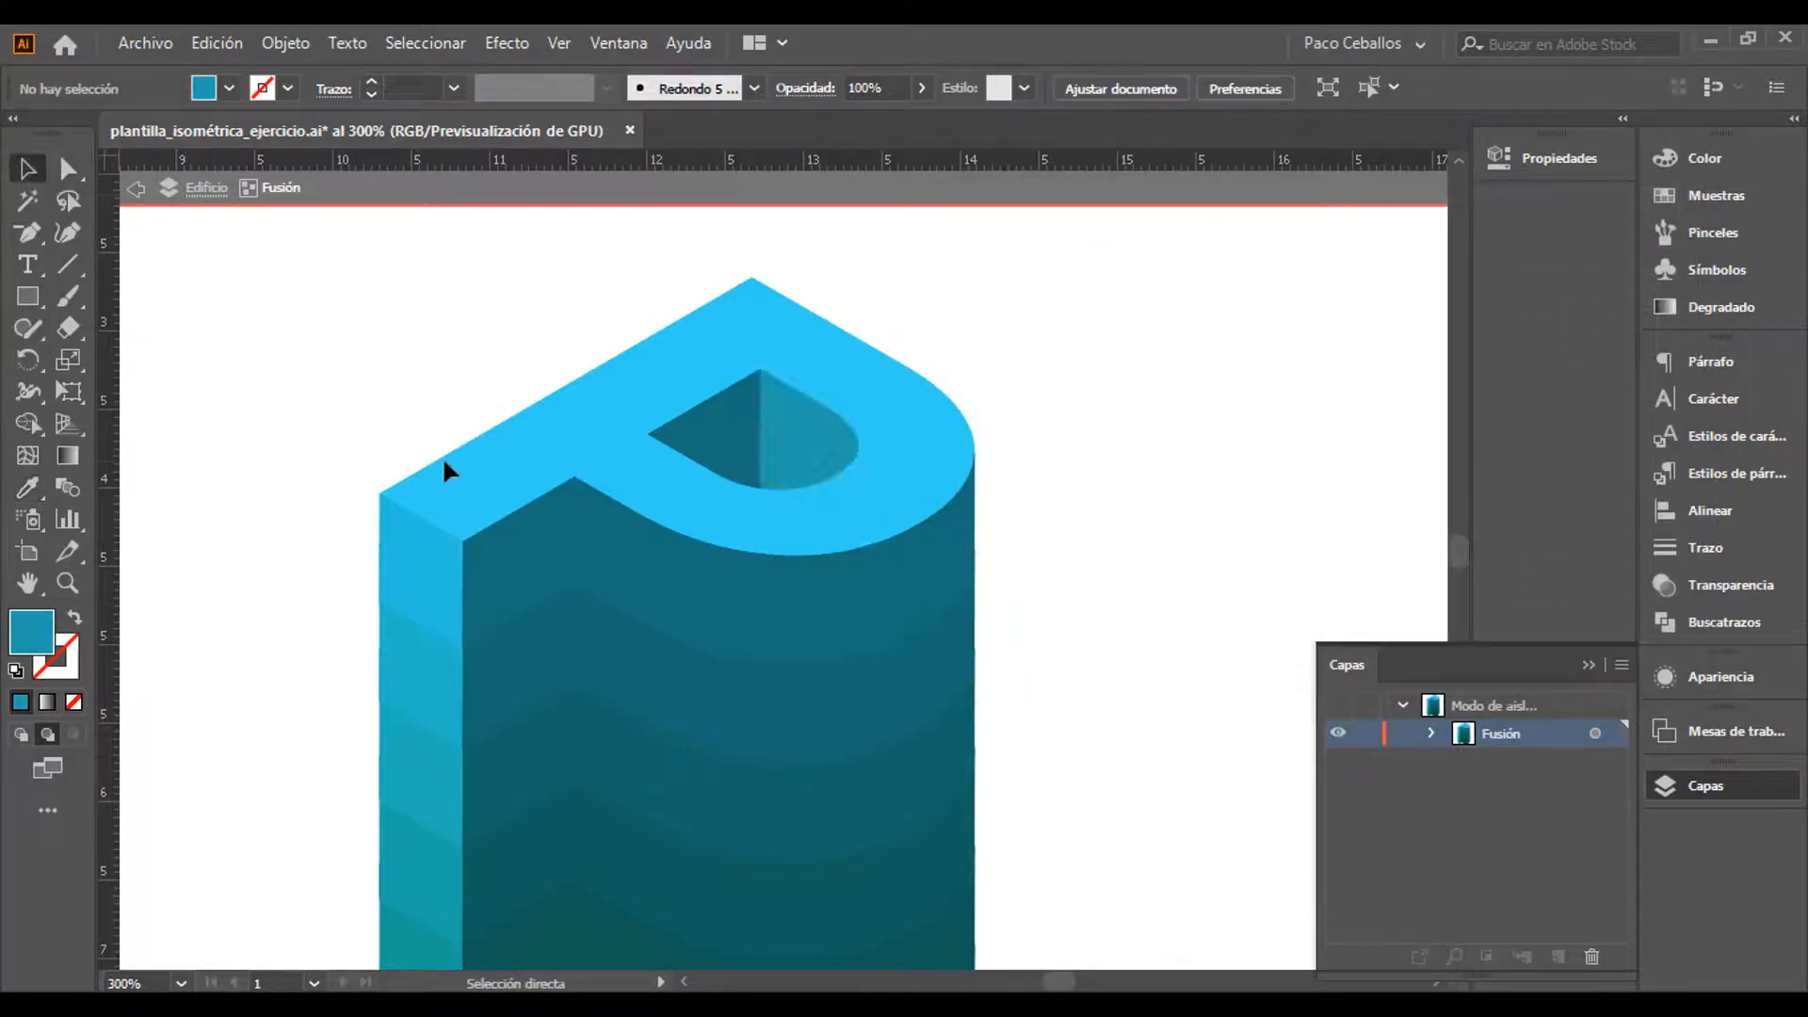
Exit the blend's isolation mode and show the isometric grid guides over the tower
{"action": "key", "text": "ctrl+minus"}
{"action": "double_click", "coordinate": [443, 456]}
{"action": "scroll", "coordinate": [1004, 565], "scroll_direction": "down", "scroll_amount": 4}
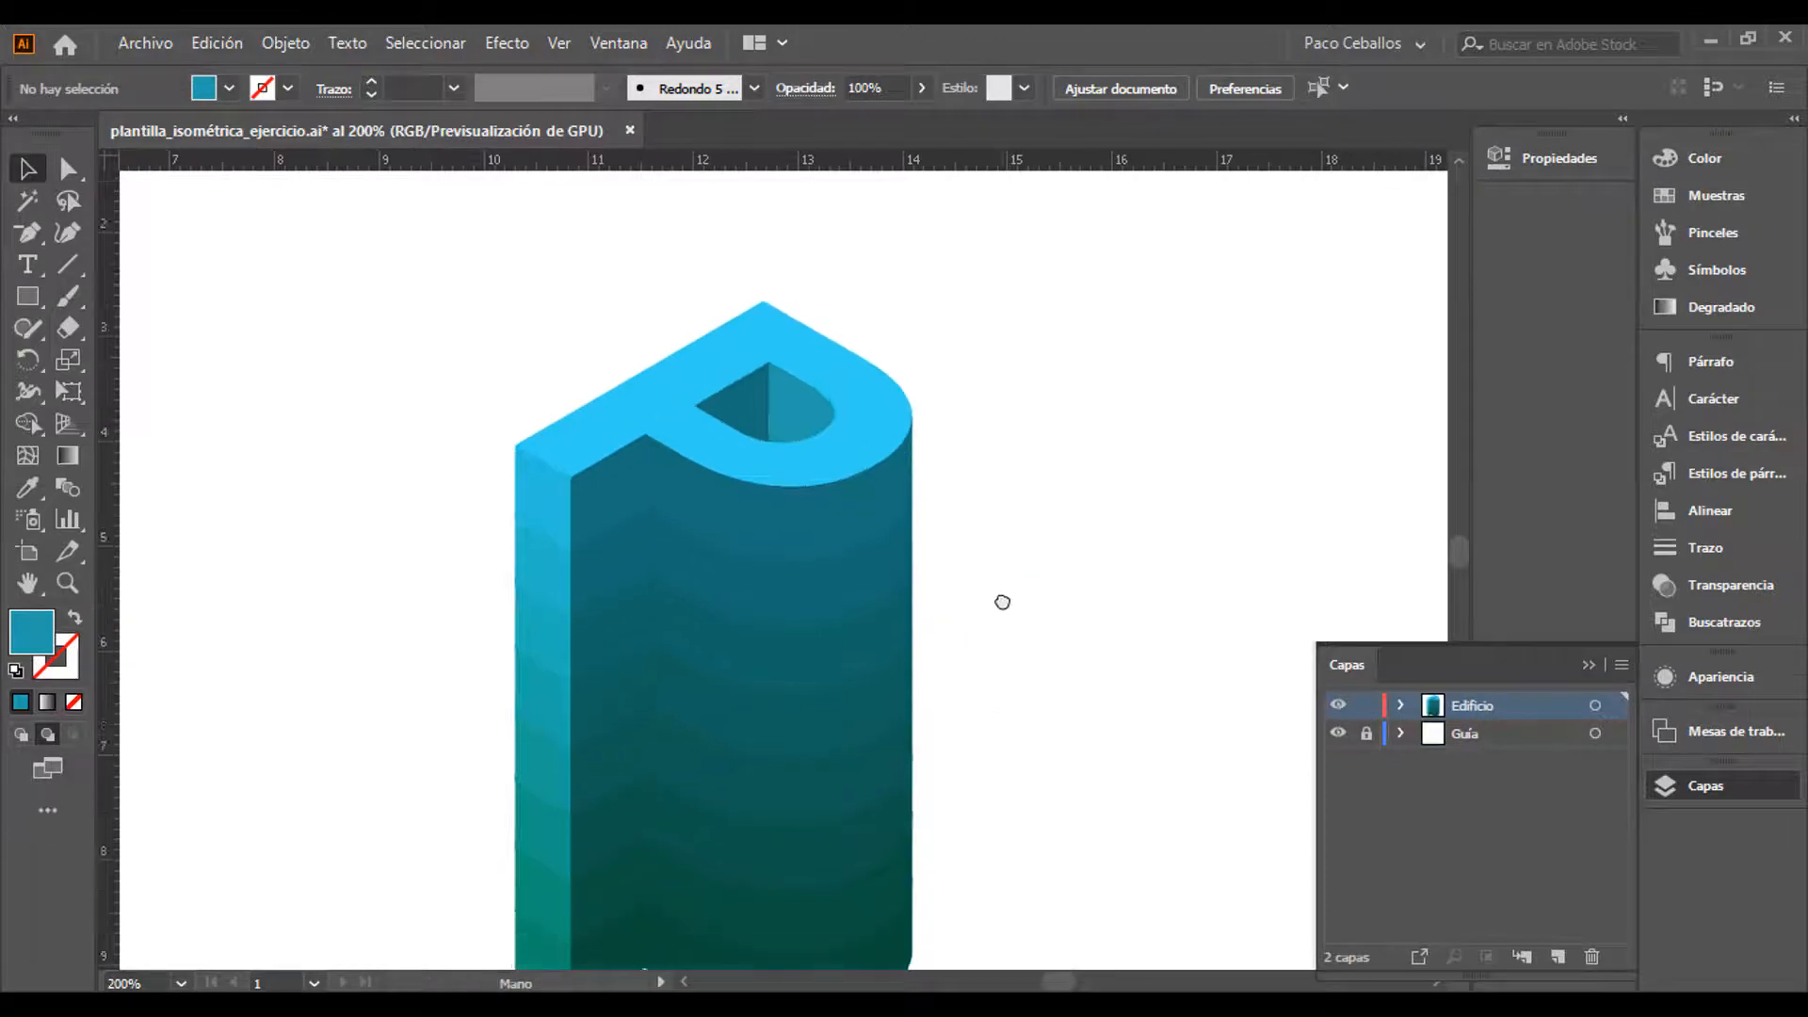
{"action": "key", "text": "ctrl+minus"}
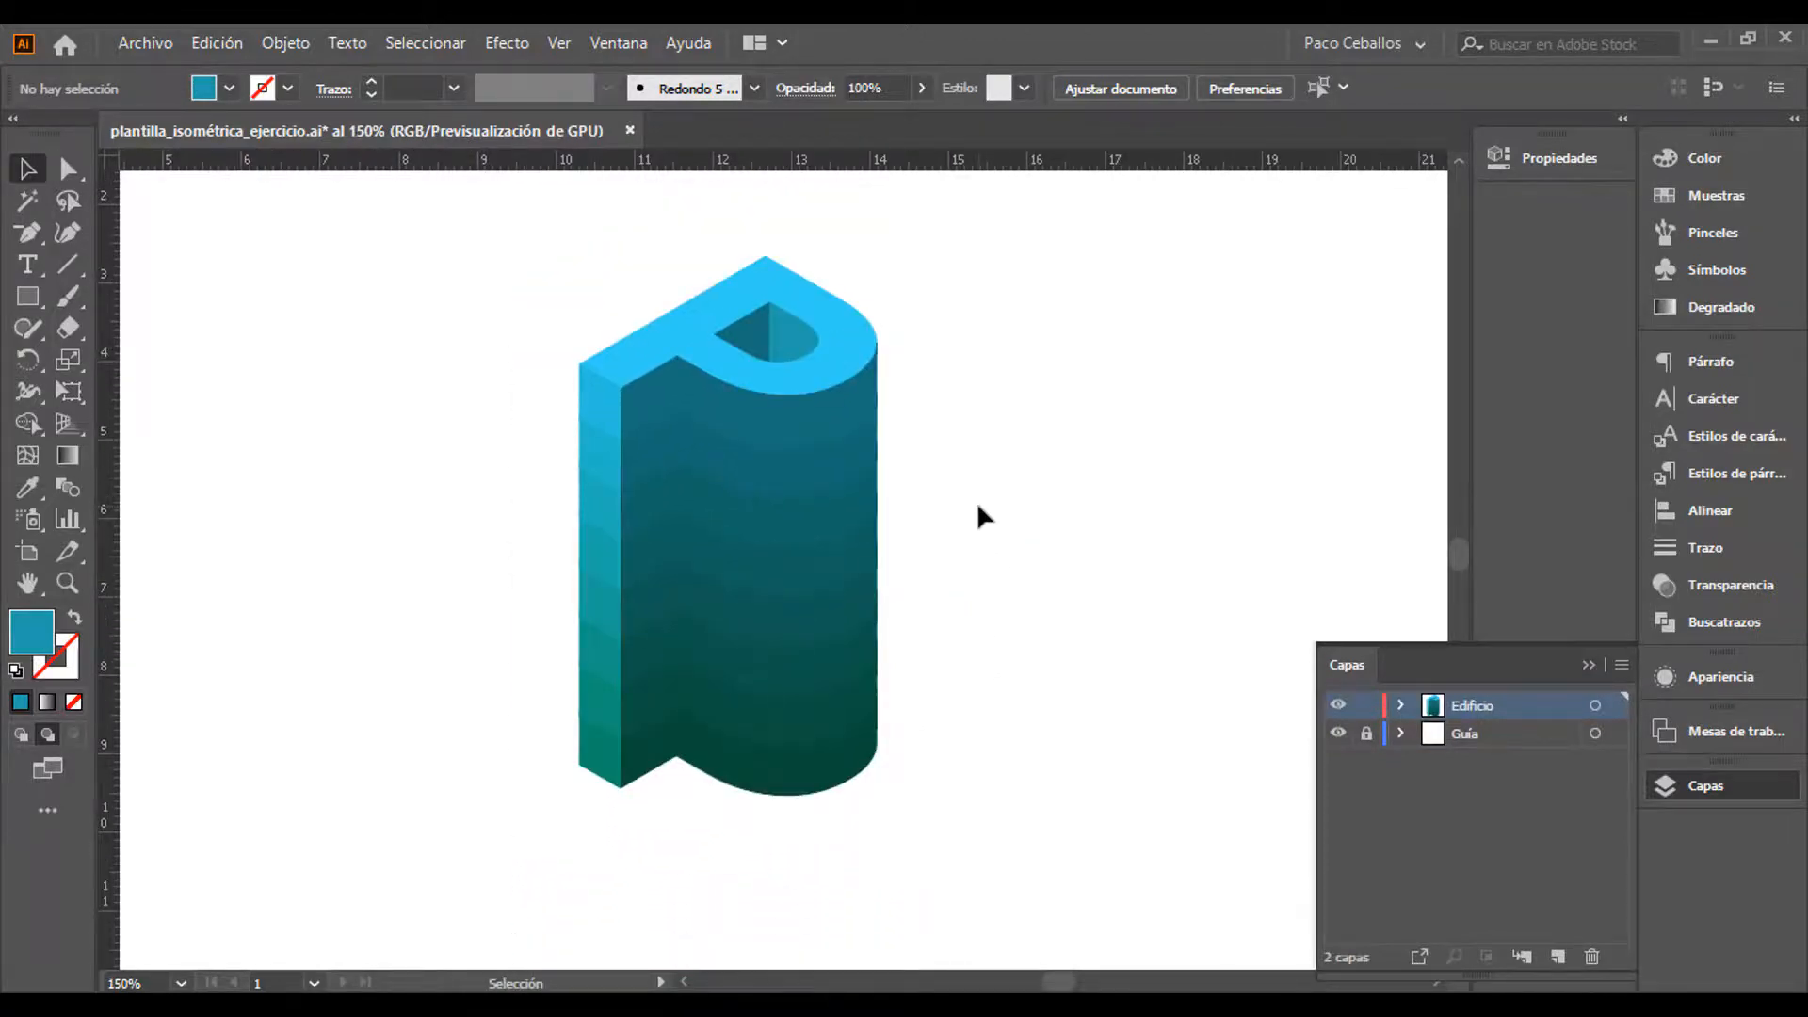
{"action": "key", "text": "ctrl+semicolon"}
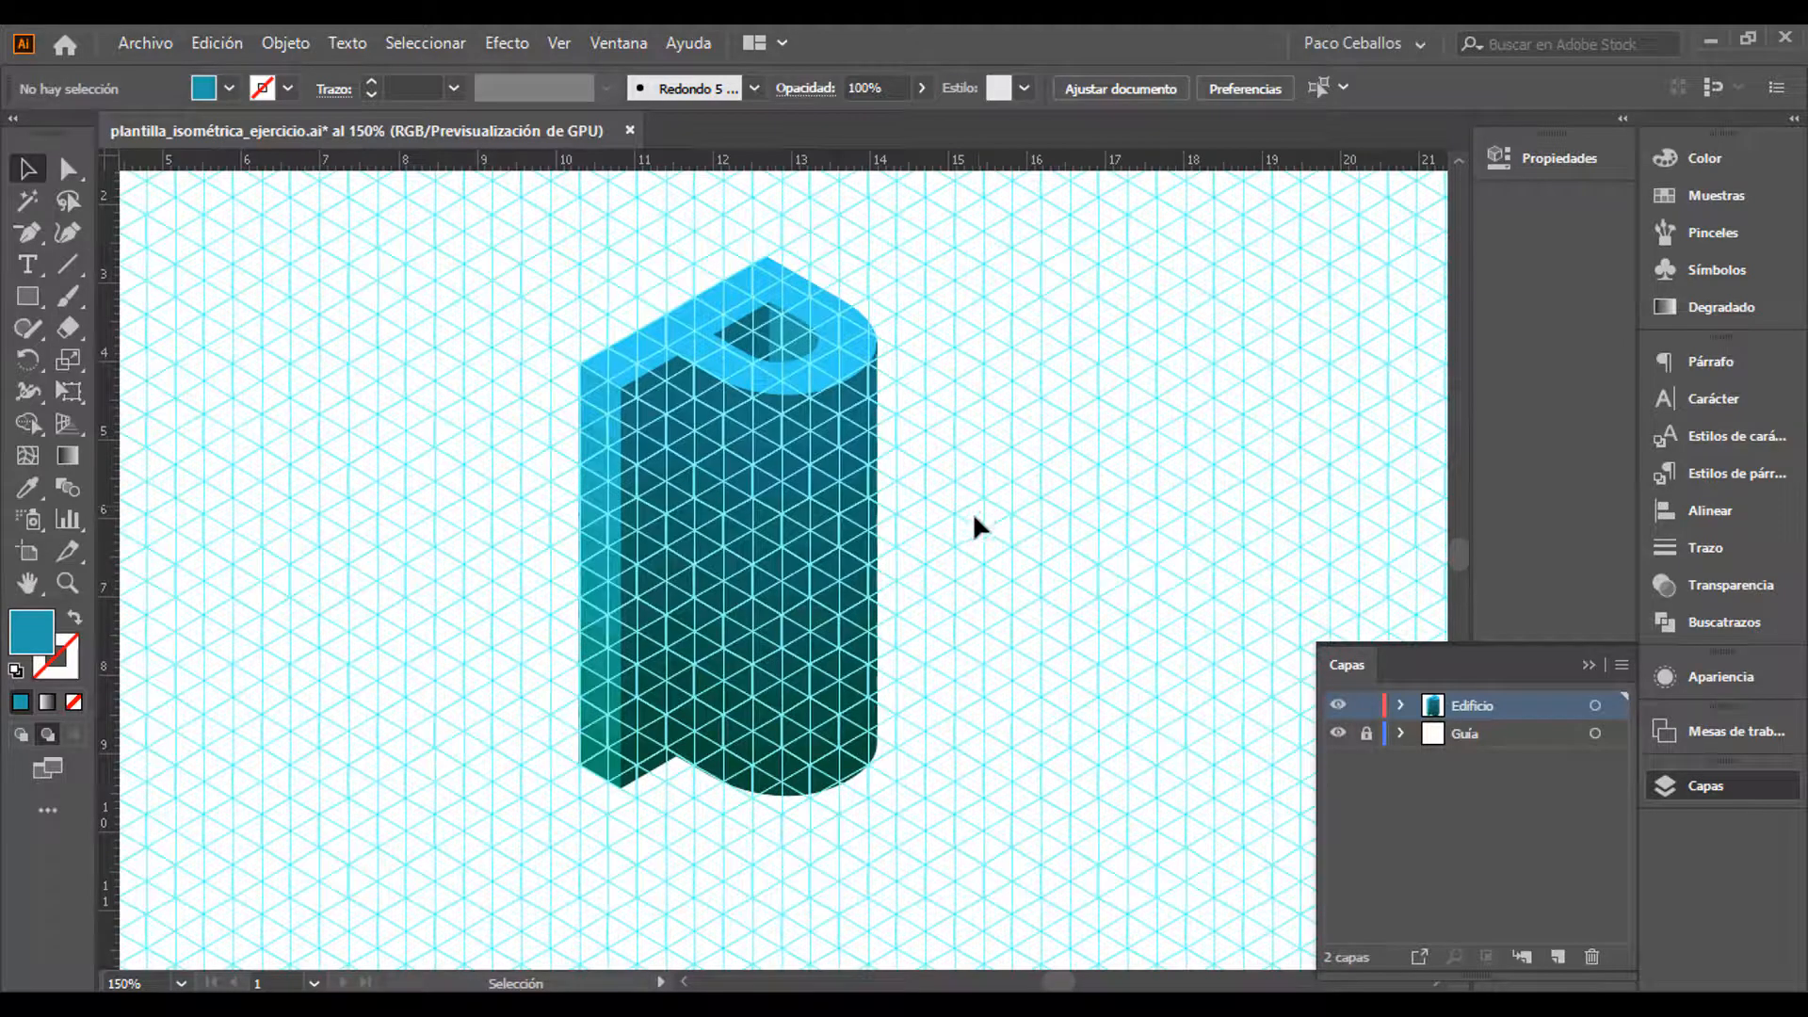
Activate the Pen tool for work at the tower's base and swap the fill and stroke, leaving no fill
{"action": "key", "text": "ctrl+plus"}
{"action": "key", "text": "ctrl+plus"}
{"action": "key", "text": "ctrl+plus"}
{"action": "left_click_drag", "start_coordinate": [969, 517], "coordinate": [985, 204]}
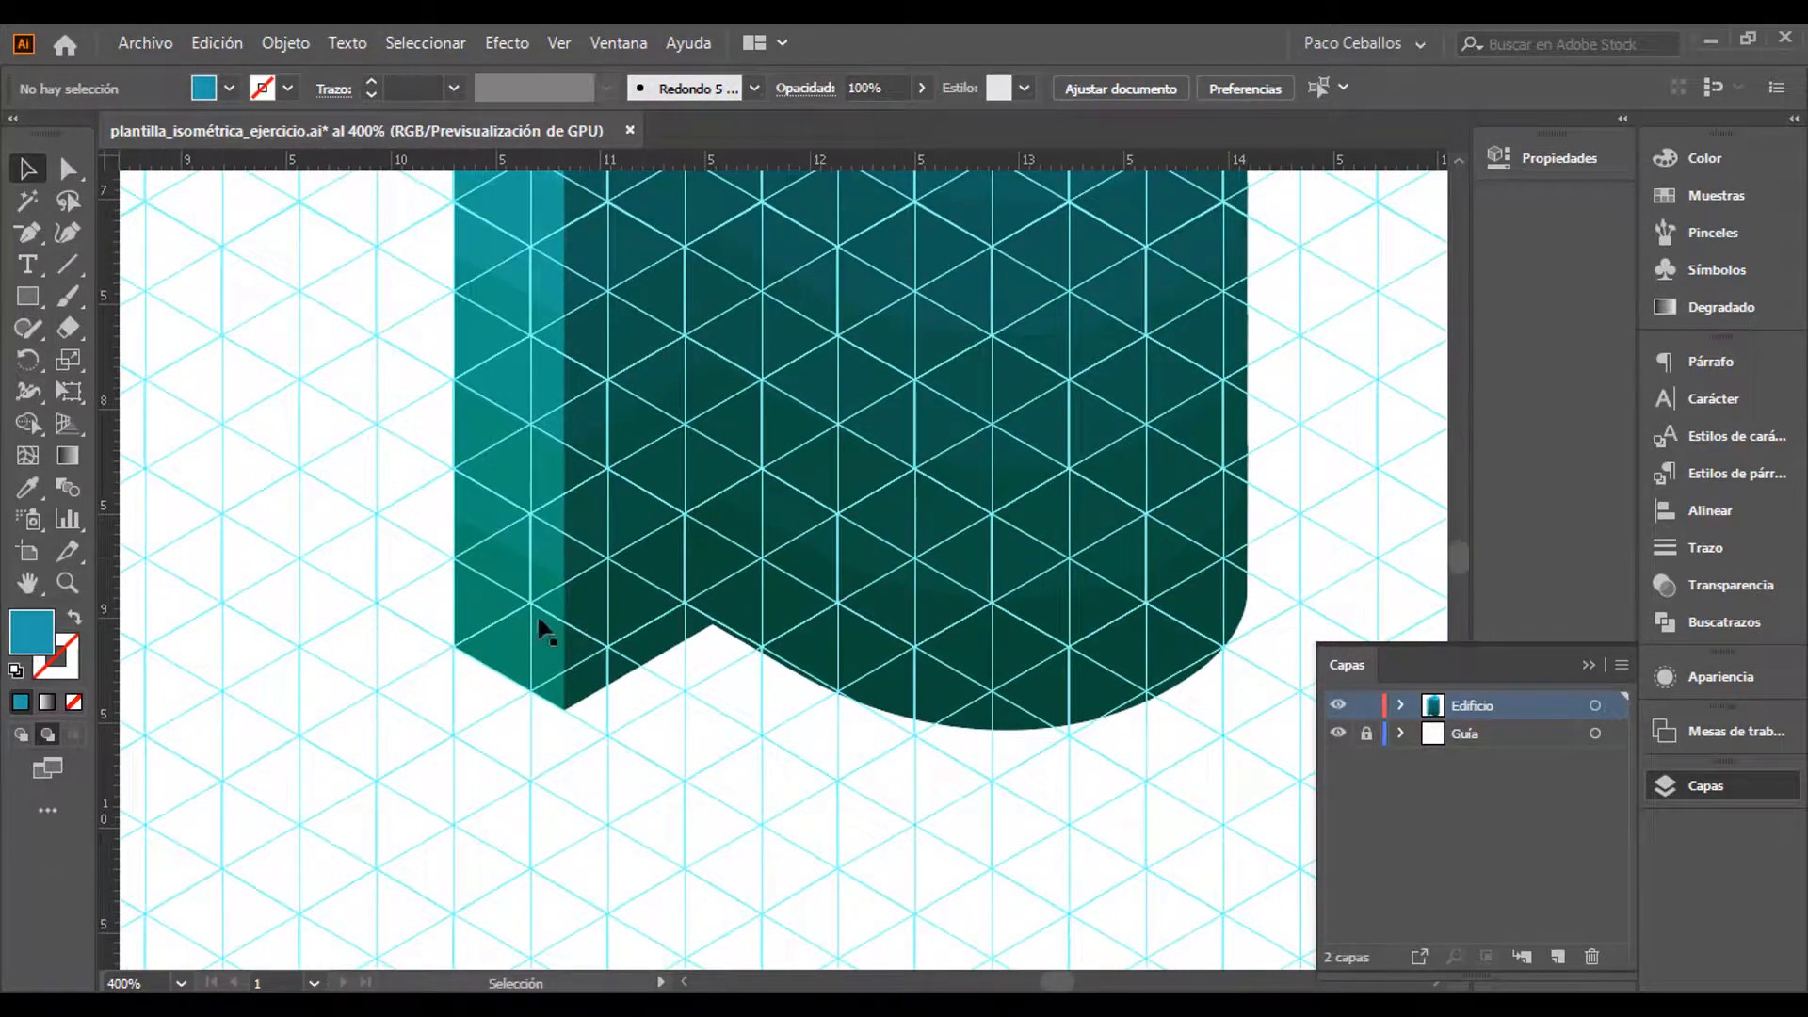
{"action": "key", "text": "p"}
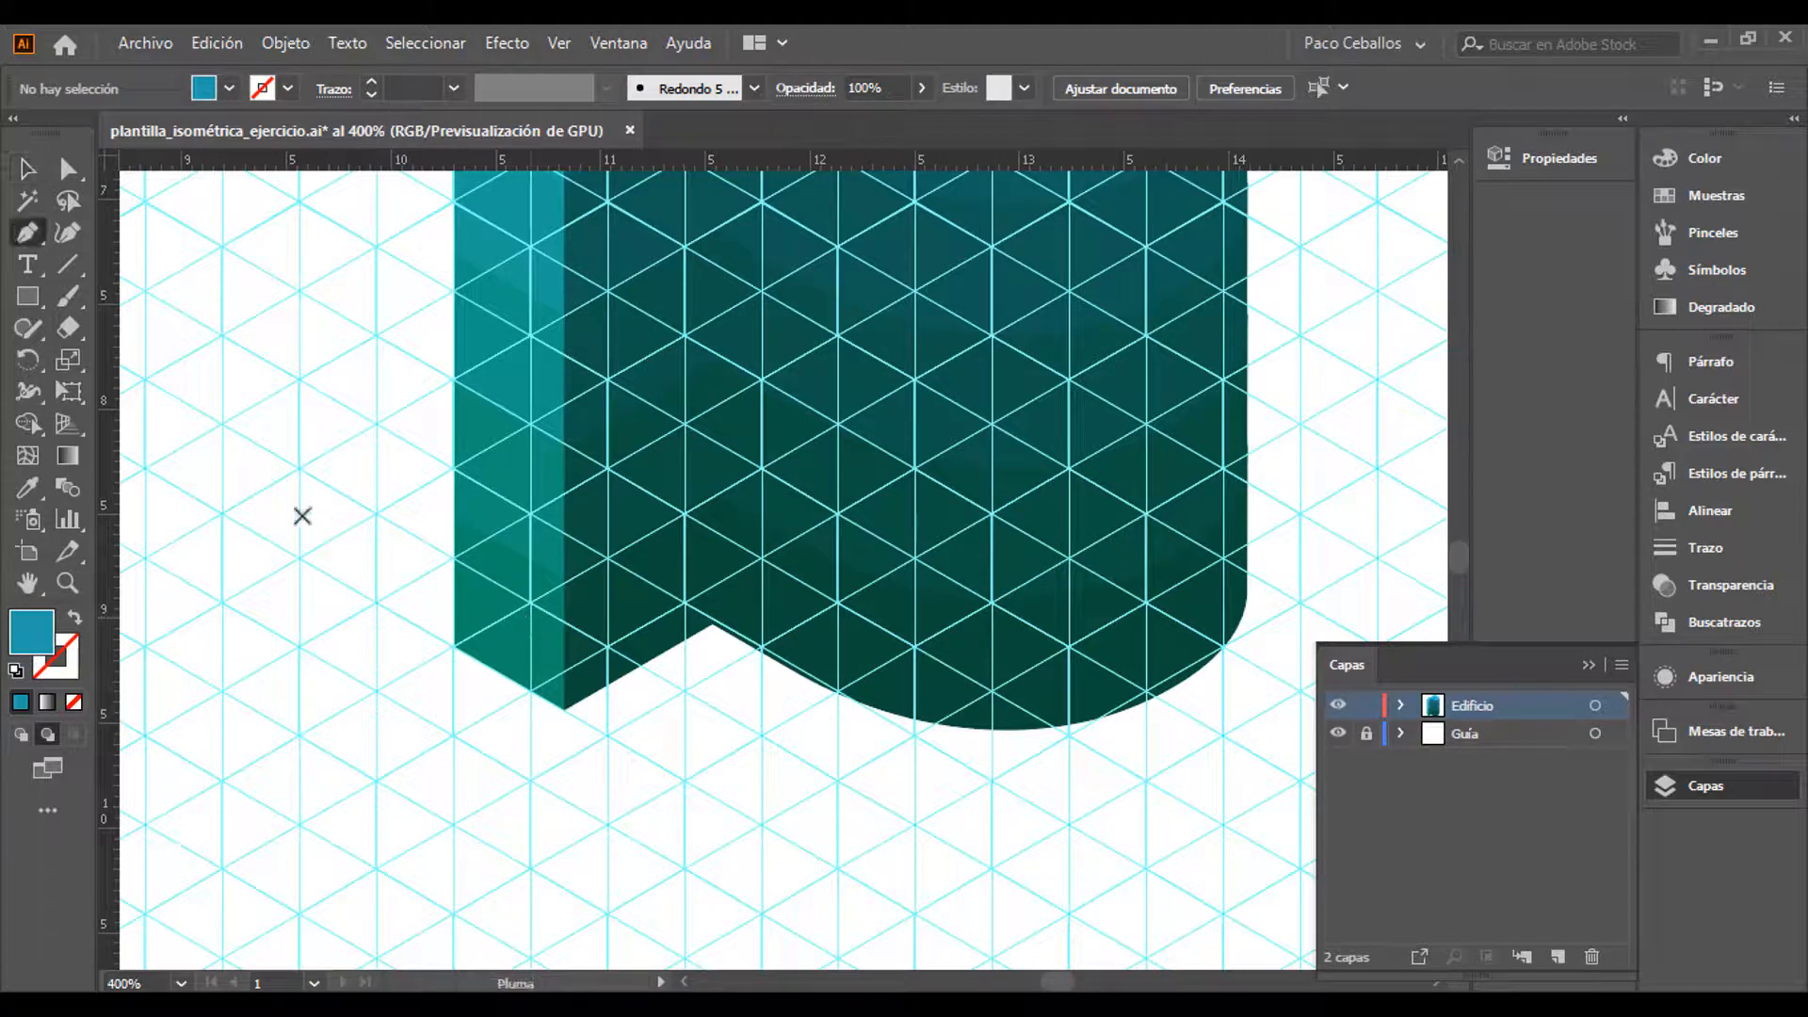
{"action": "left_click", "coordinate": [74, 624]}
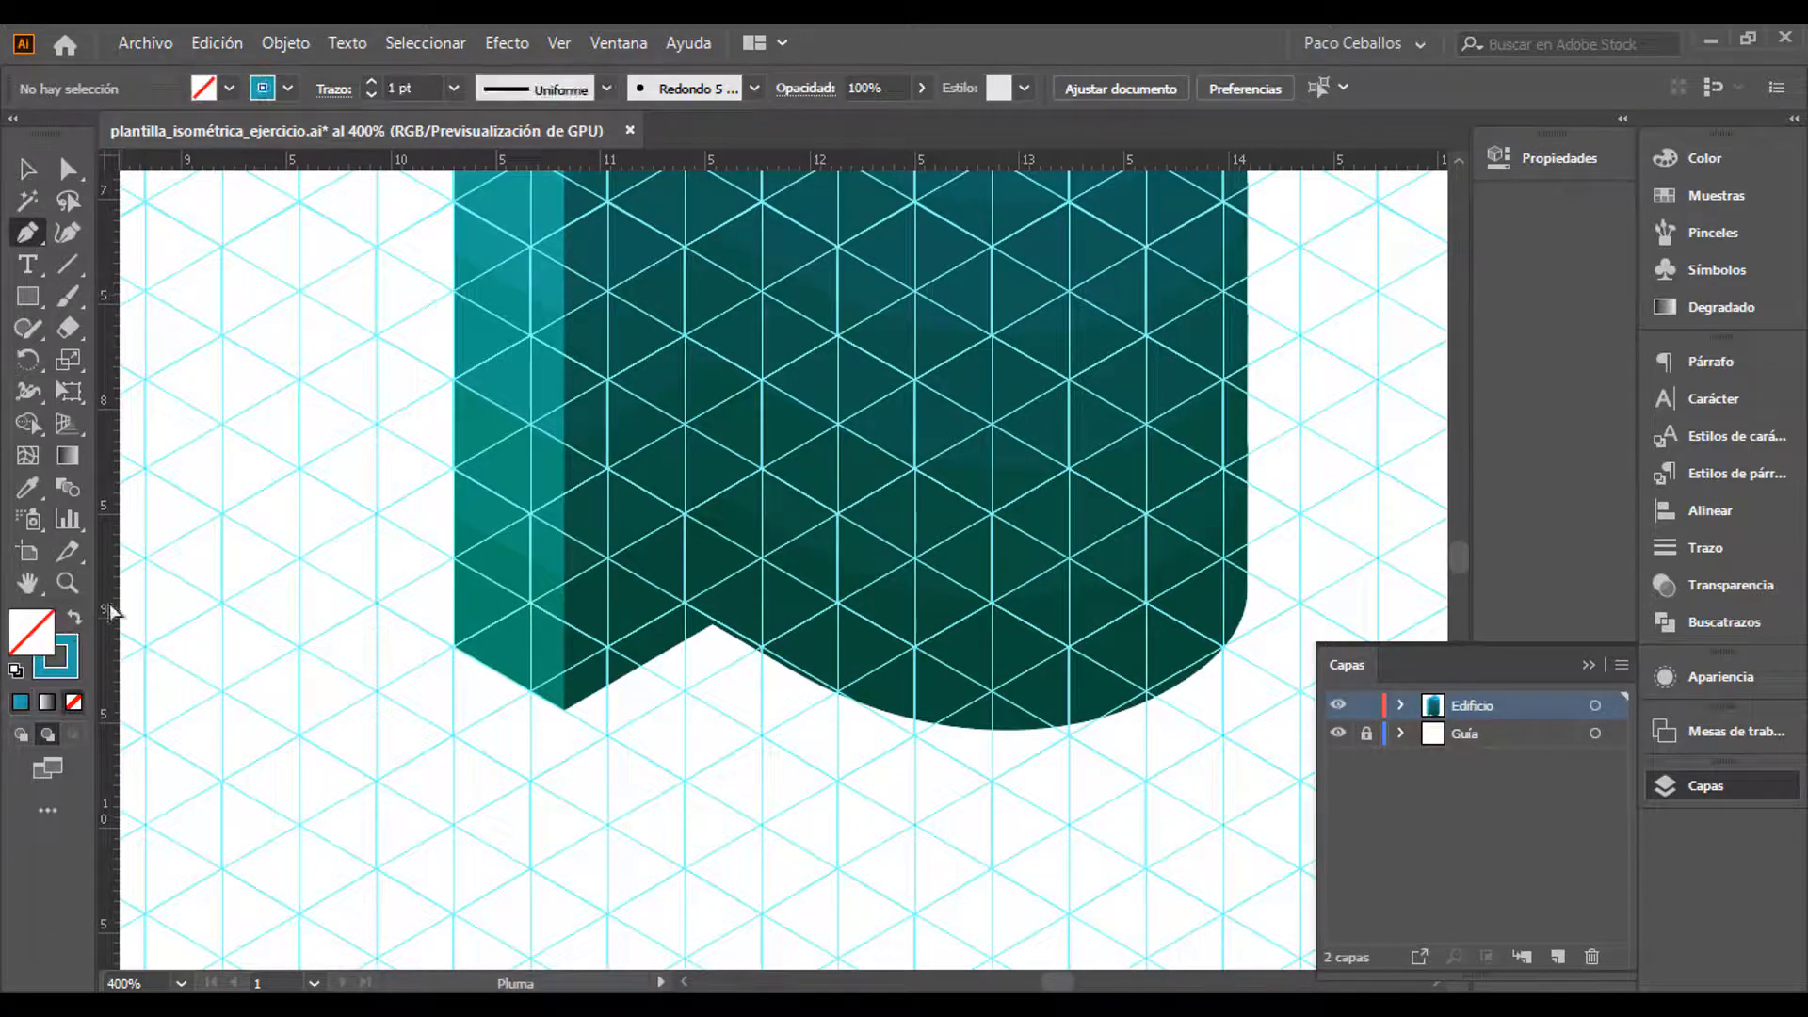
Set the Pen tool's stroke colour to dark purple #261838
{"action": "double_click", "coordinate": [72, 637]}
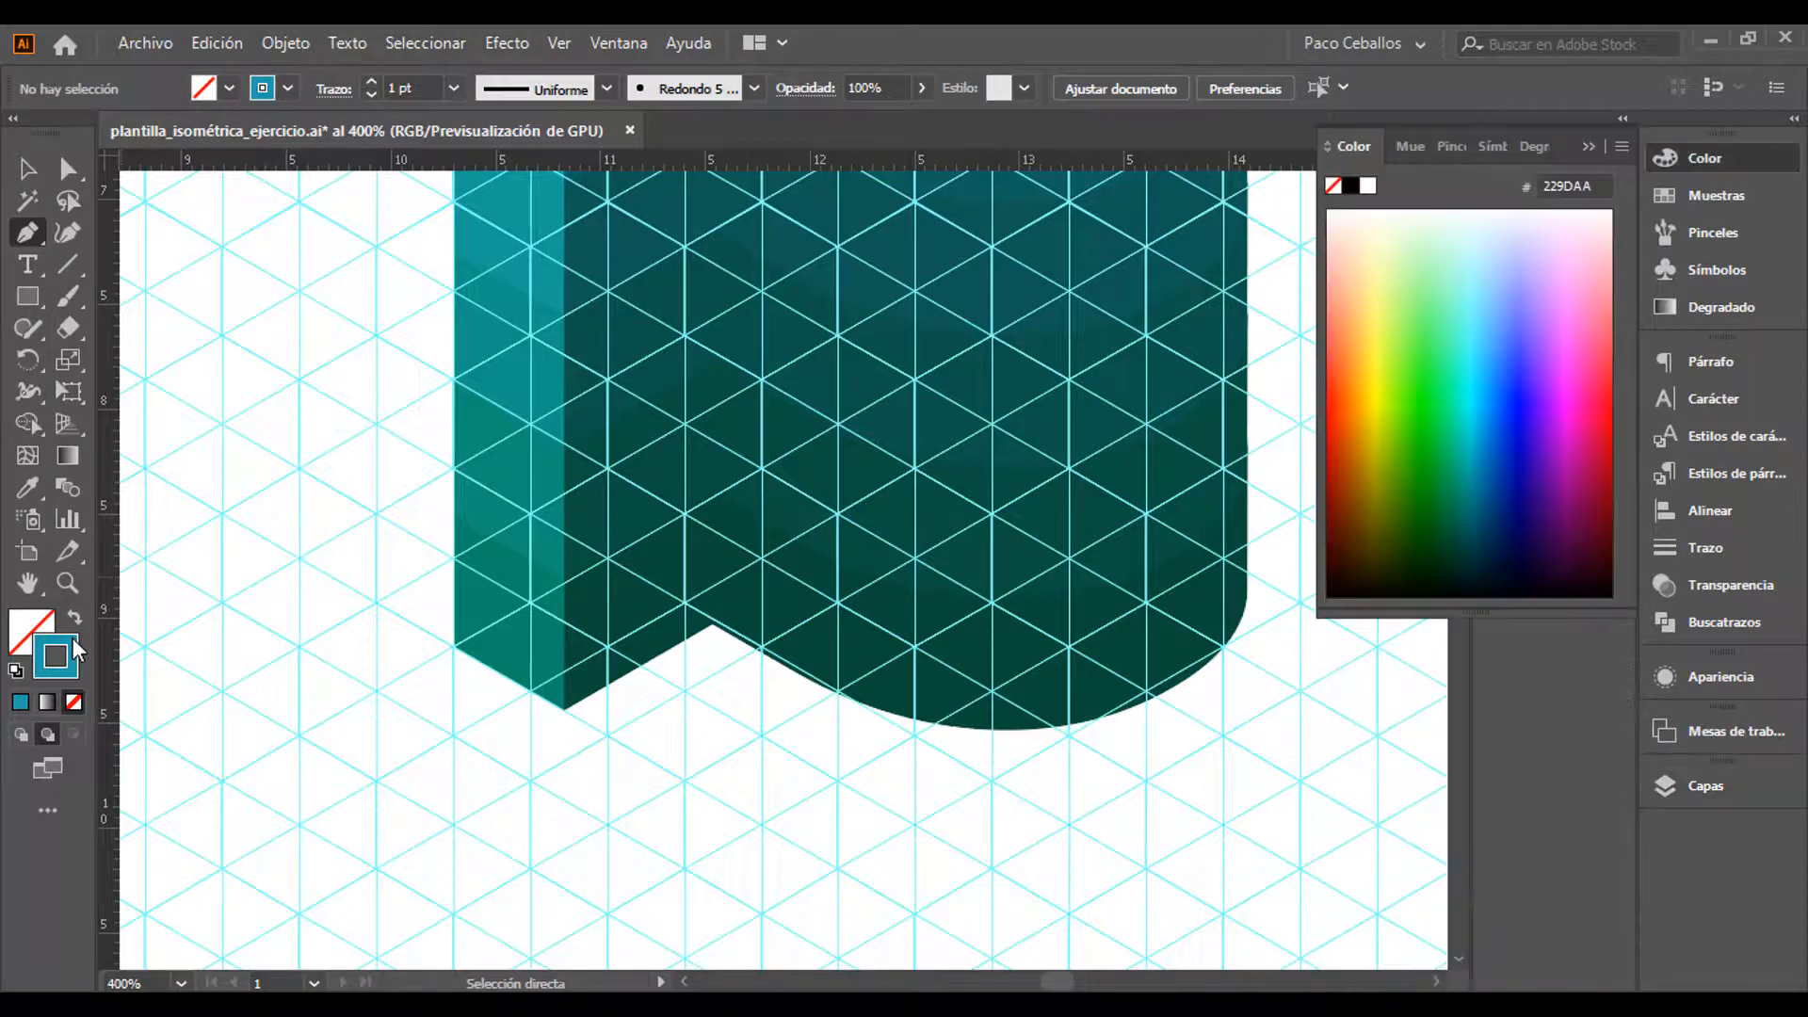
{"action": "left_click_drag", "start_coordinate": [1364, 440], "coordinate": [1367, 354]}
{"action": "left_click_drag", "start_coordinate": [1259, 490], "coordinate": [1152, 545]}
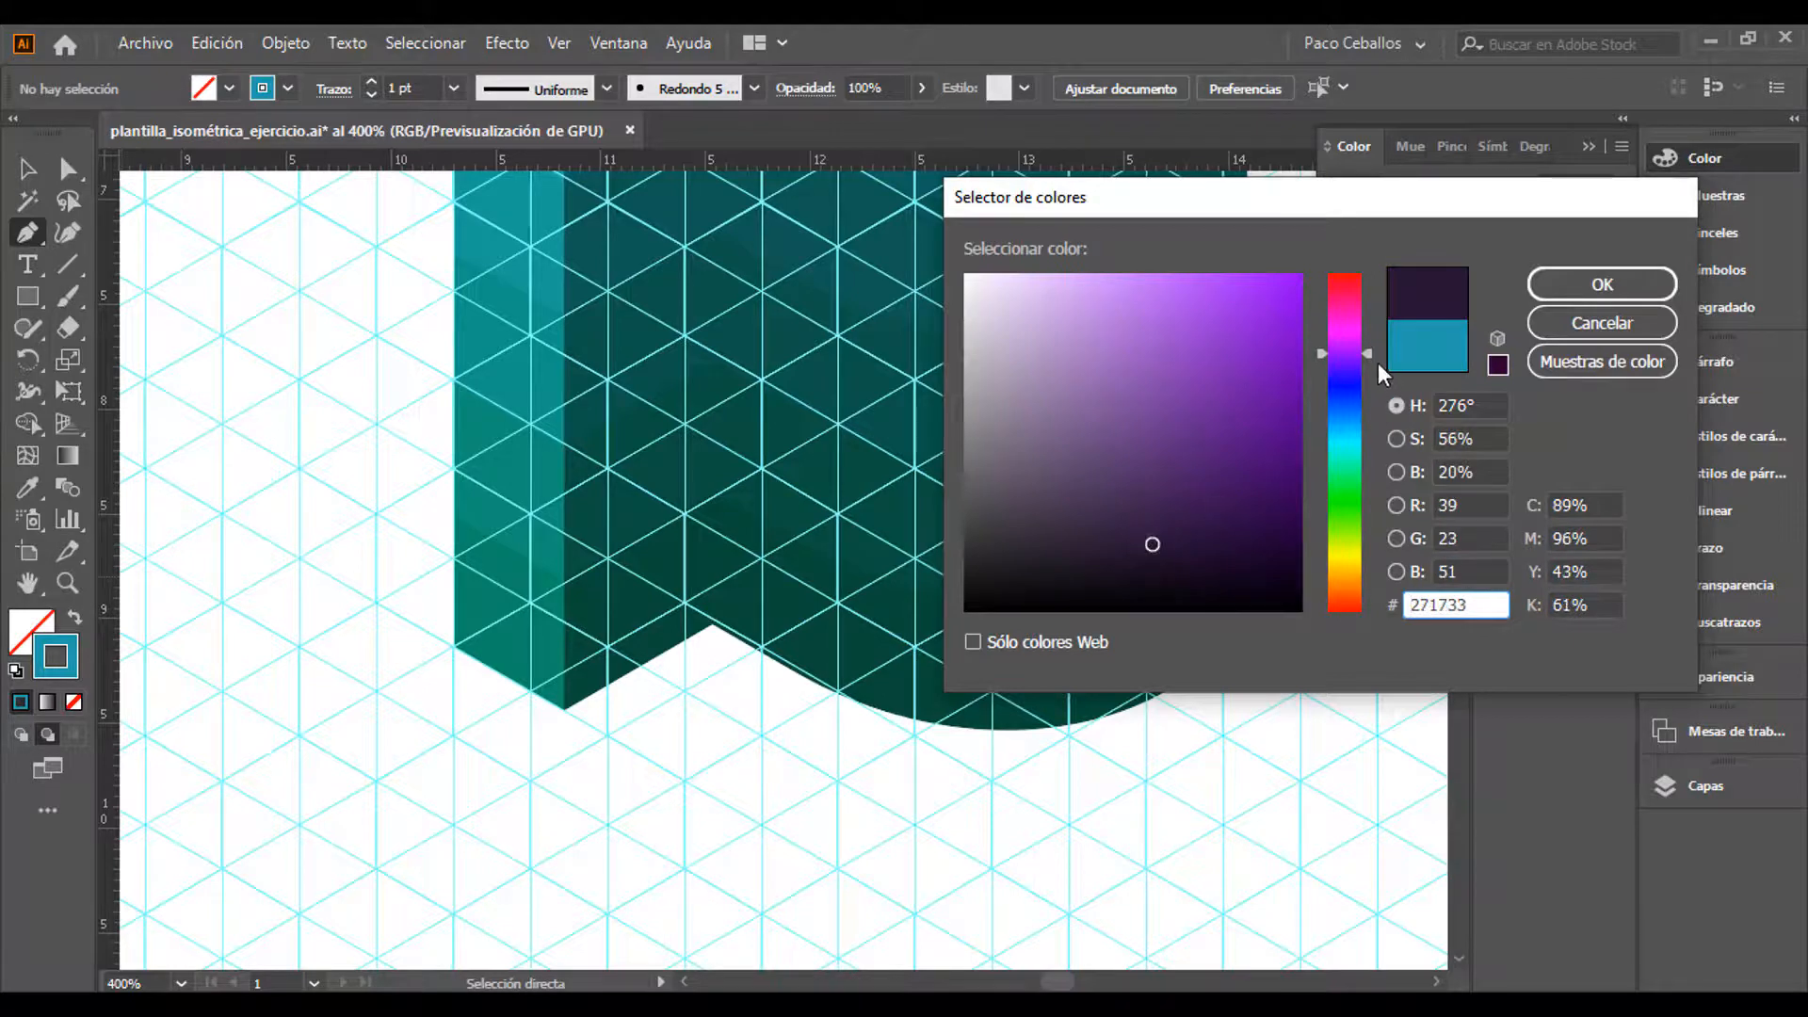
{"action": "left_click_drag", "start_coordinate": [1370, 372], "coordinate": [1367, 354]}
{"action": "left_click", "coordinate": [1170, 565]}
{"action": "left_click_drag", "start_coordinate": [1169, 565], "coordinate": [1159, 538]}
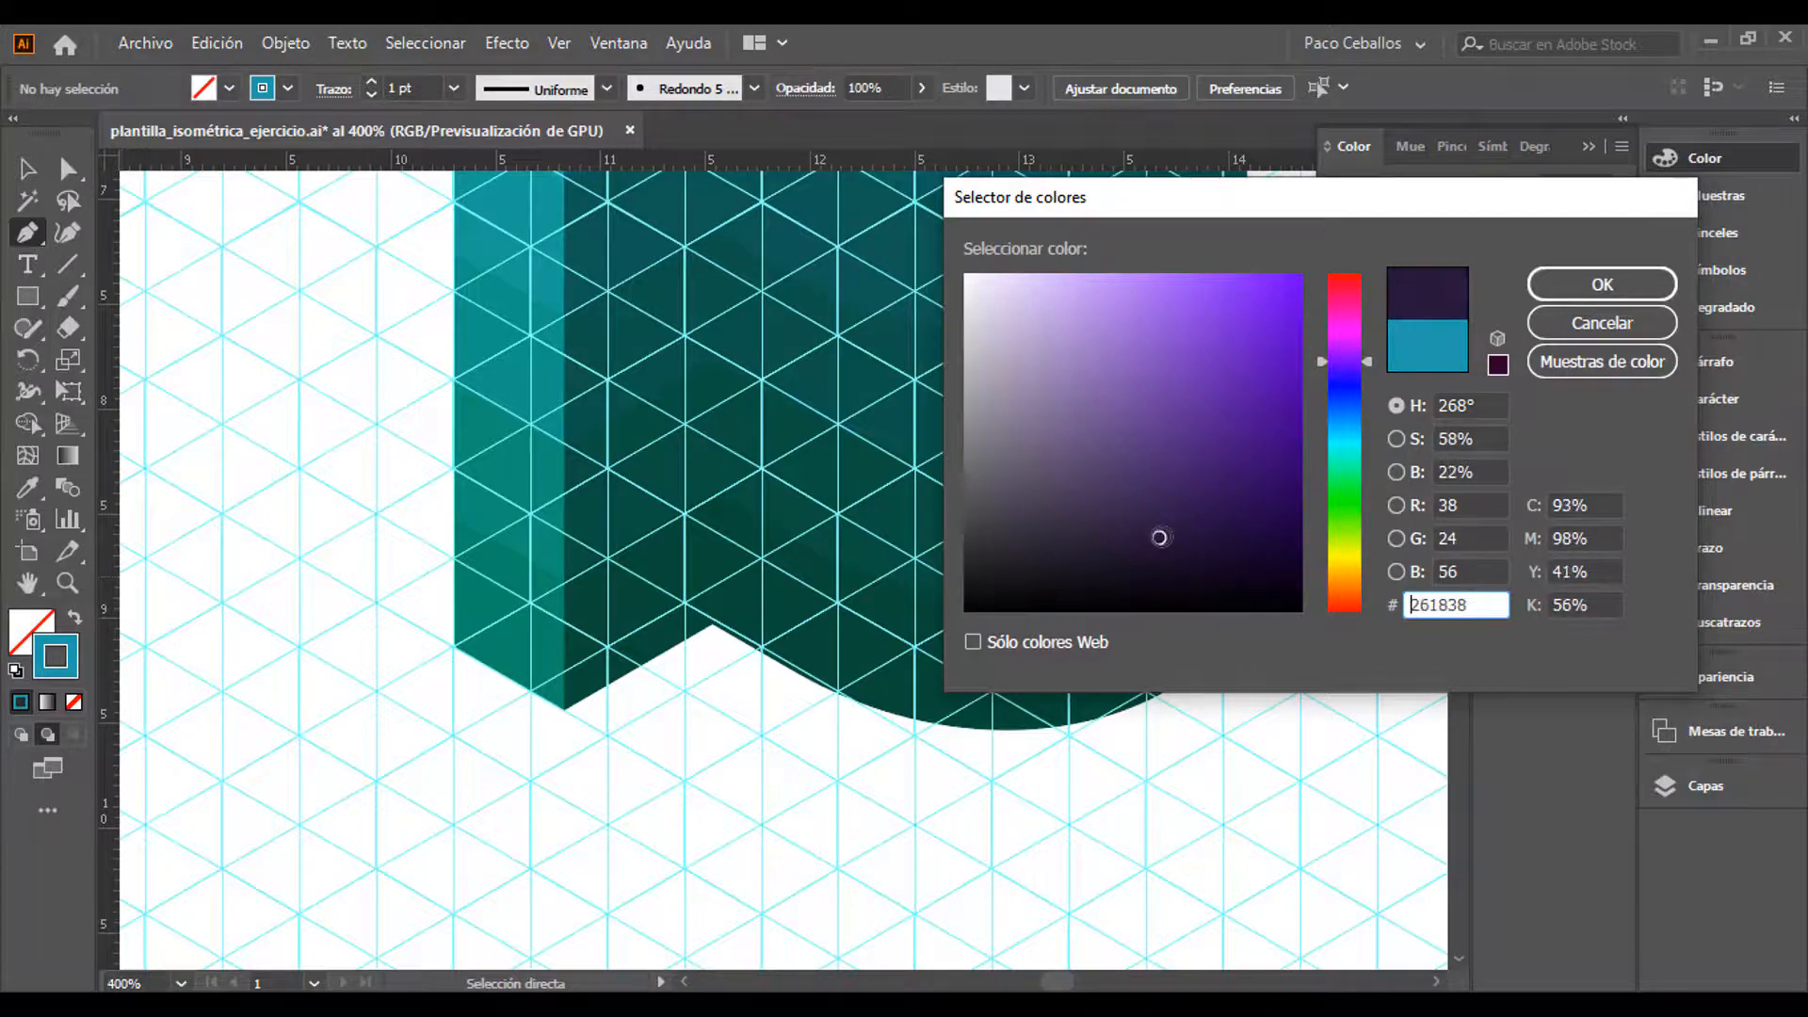
{"action": "left_click", "coordinate": [1601, 283]}
{"action": "key", "text": "ctrl+minus"}
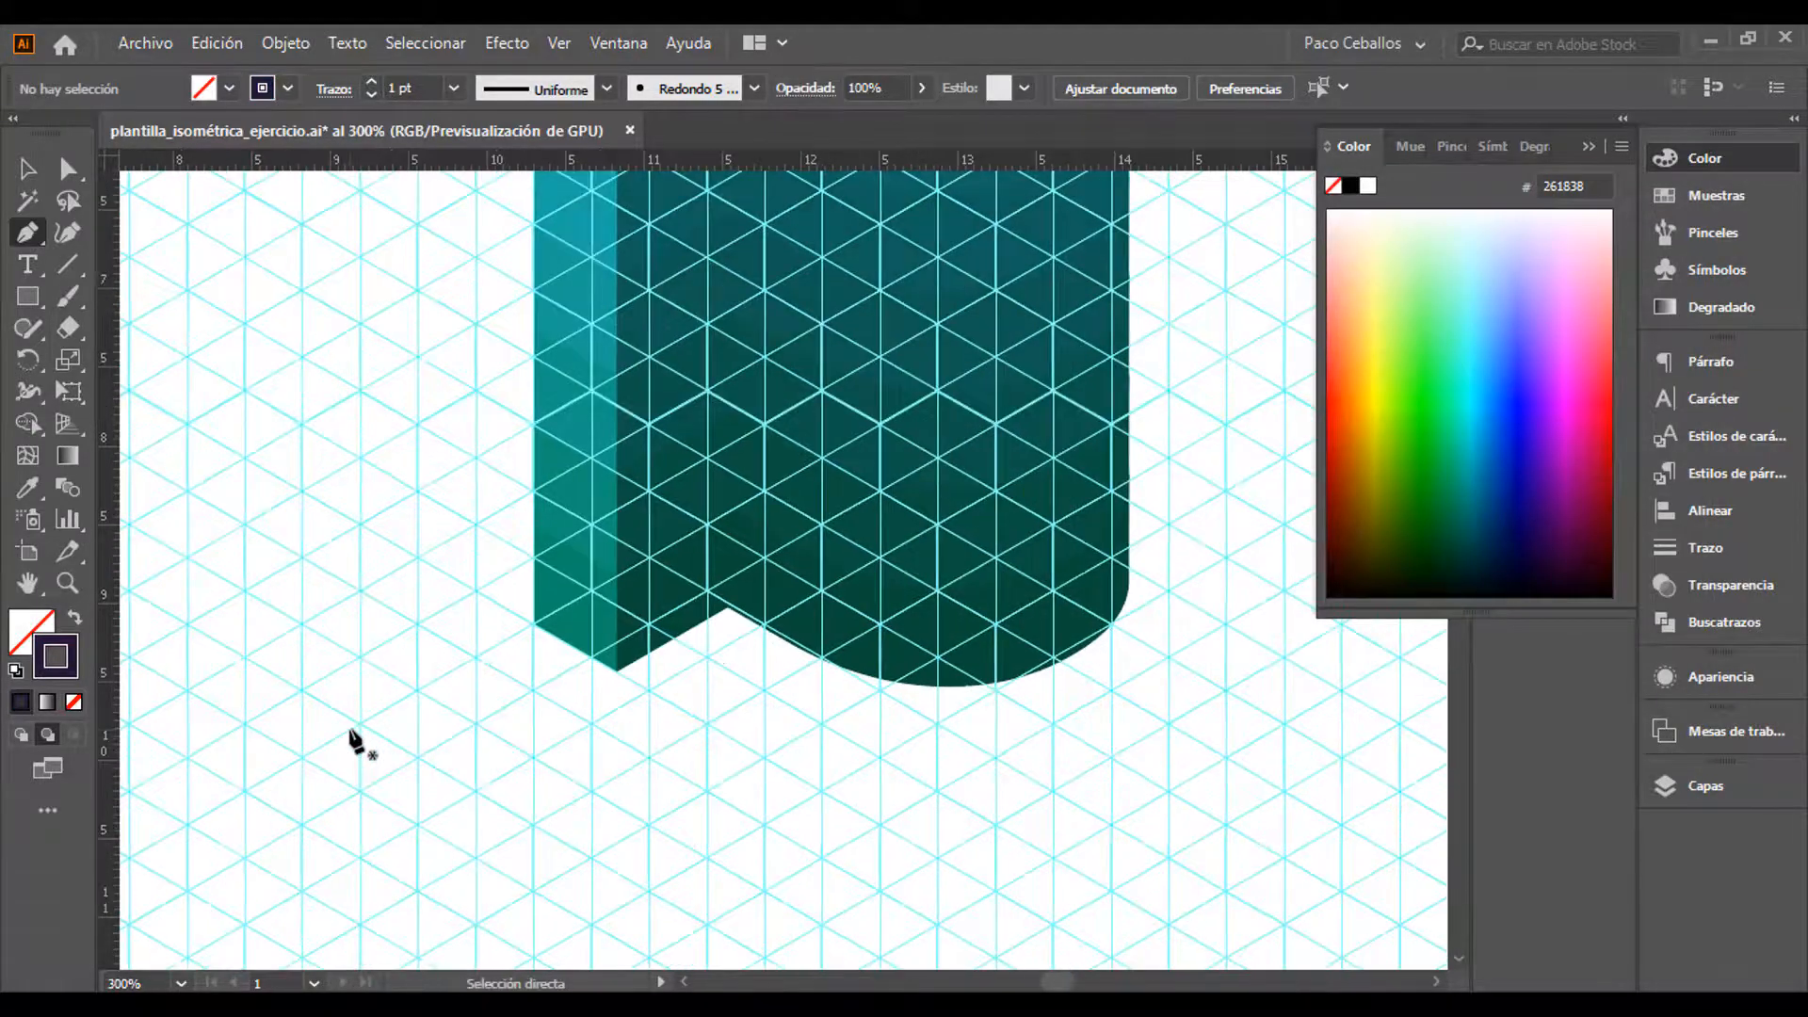
Draw a closed isometric rhombus about 8 cm wide and 4.7 cm high around the tower's base, and swap its stroke colour into the fill
{"action": "key", "text": "ctrl+minus"}
{"action": "left_click_drag", "start_coordinate": [695, 650], "coordinate": [591, 689]}
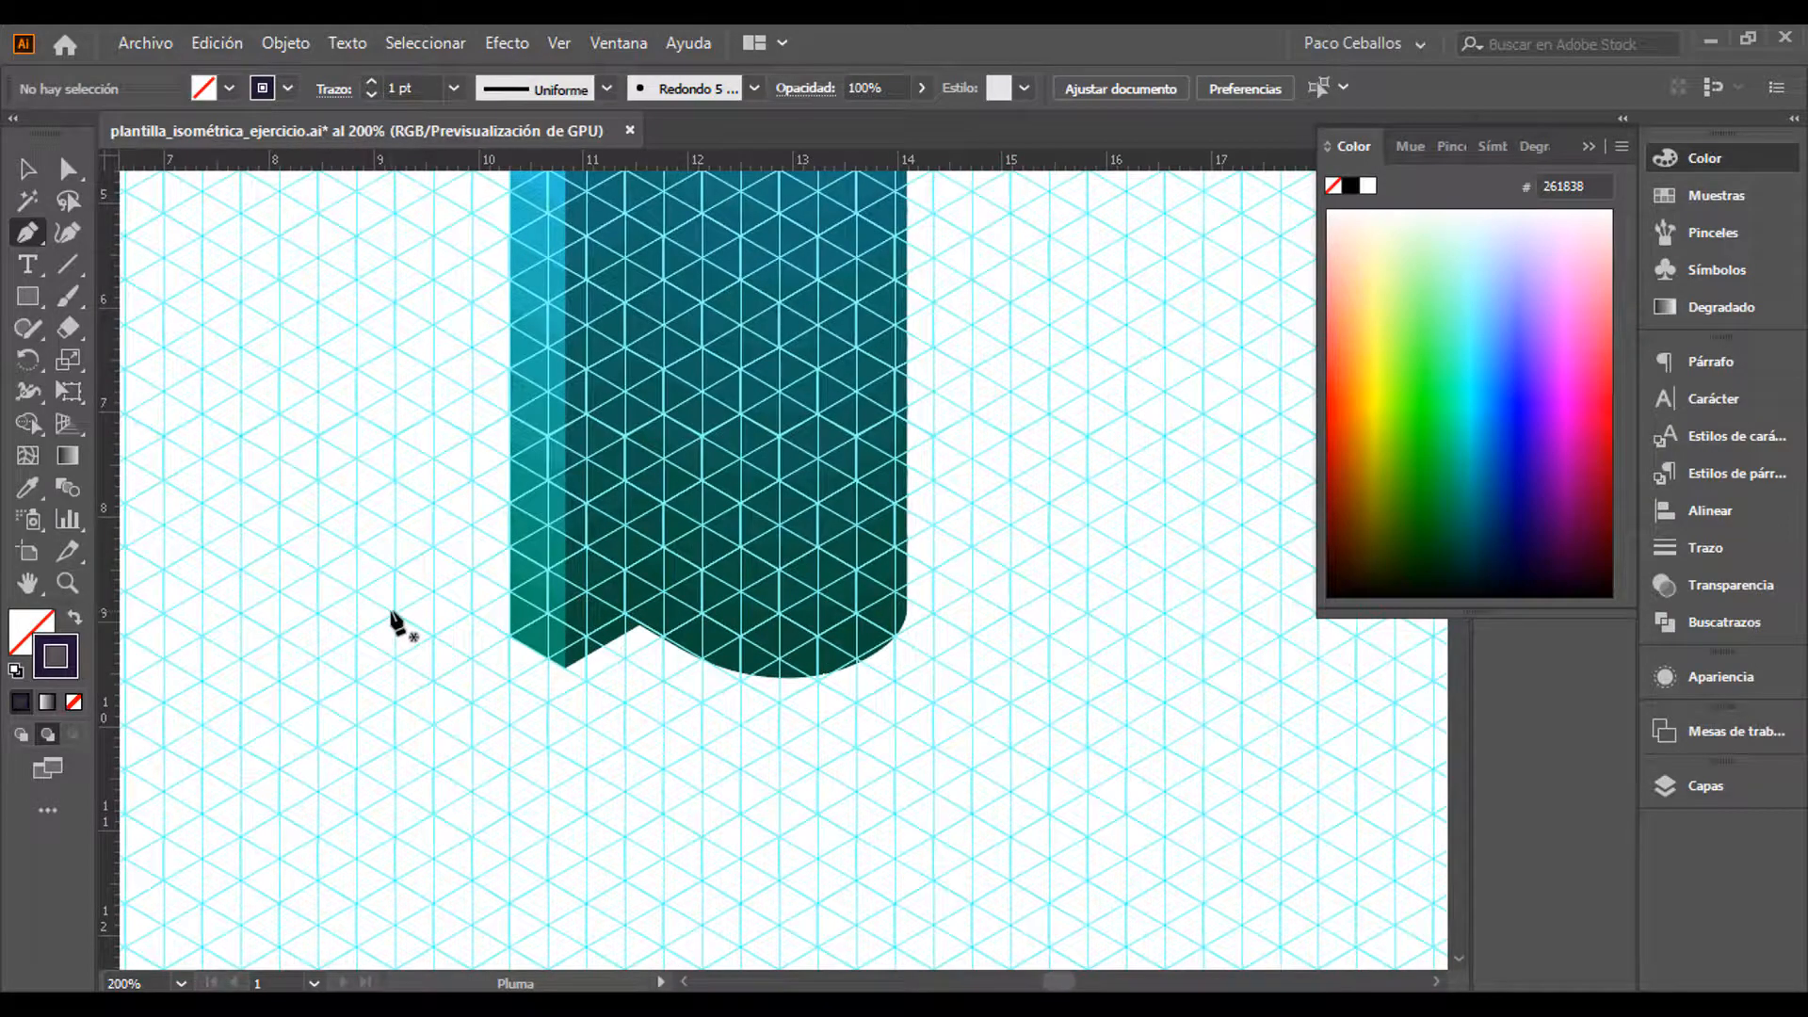
{"action": "left_click", "coordinate": [391, 613]}
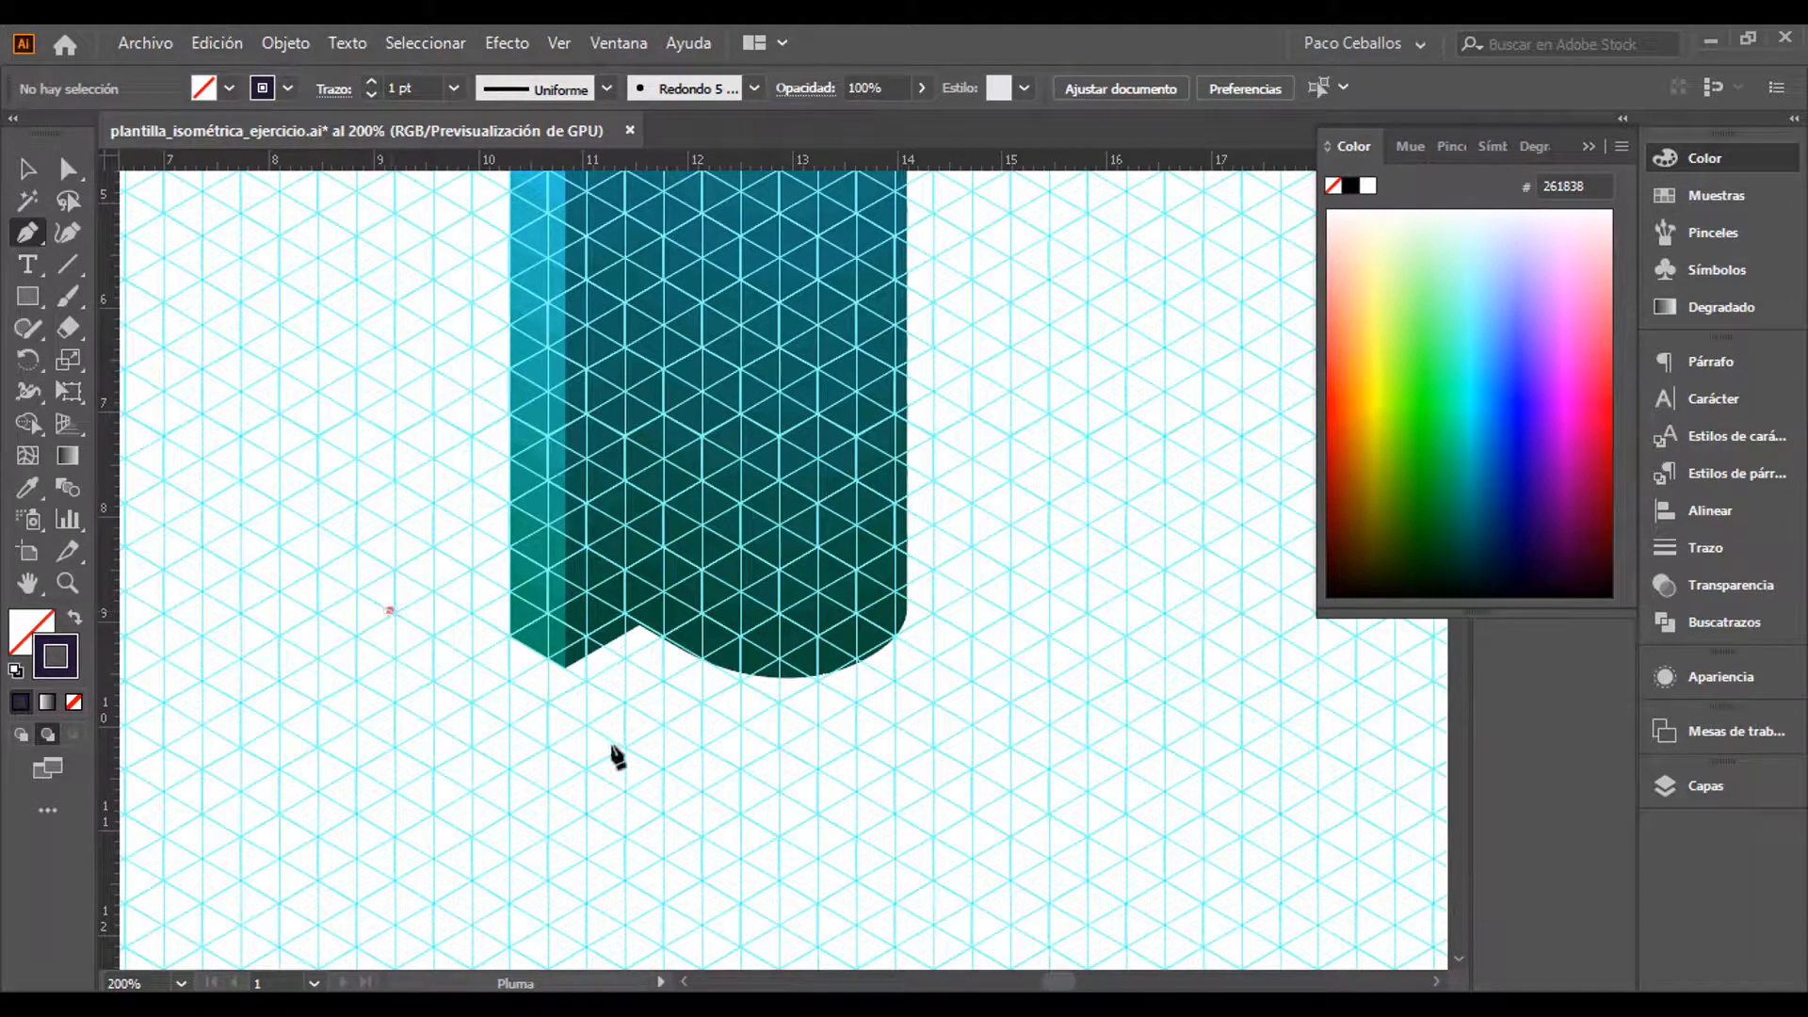
{"action": "left_click", "coordinate": [856, 883]}
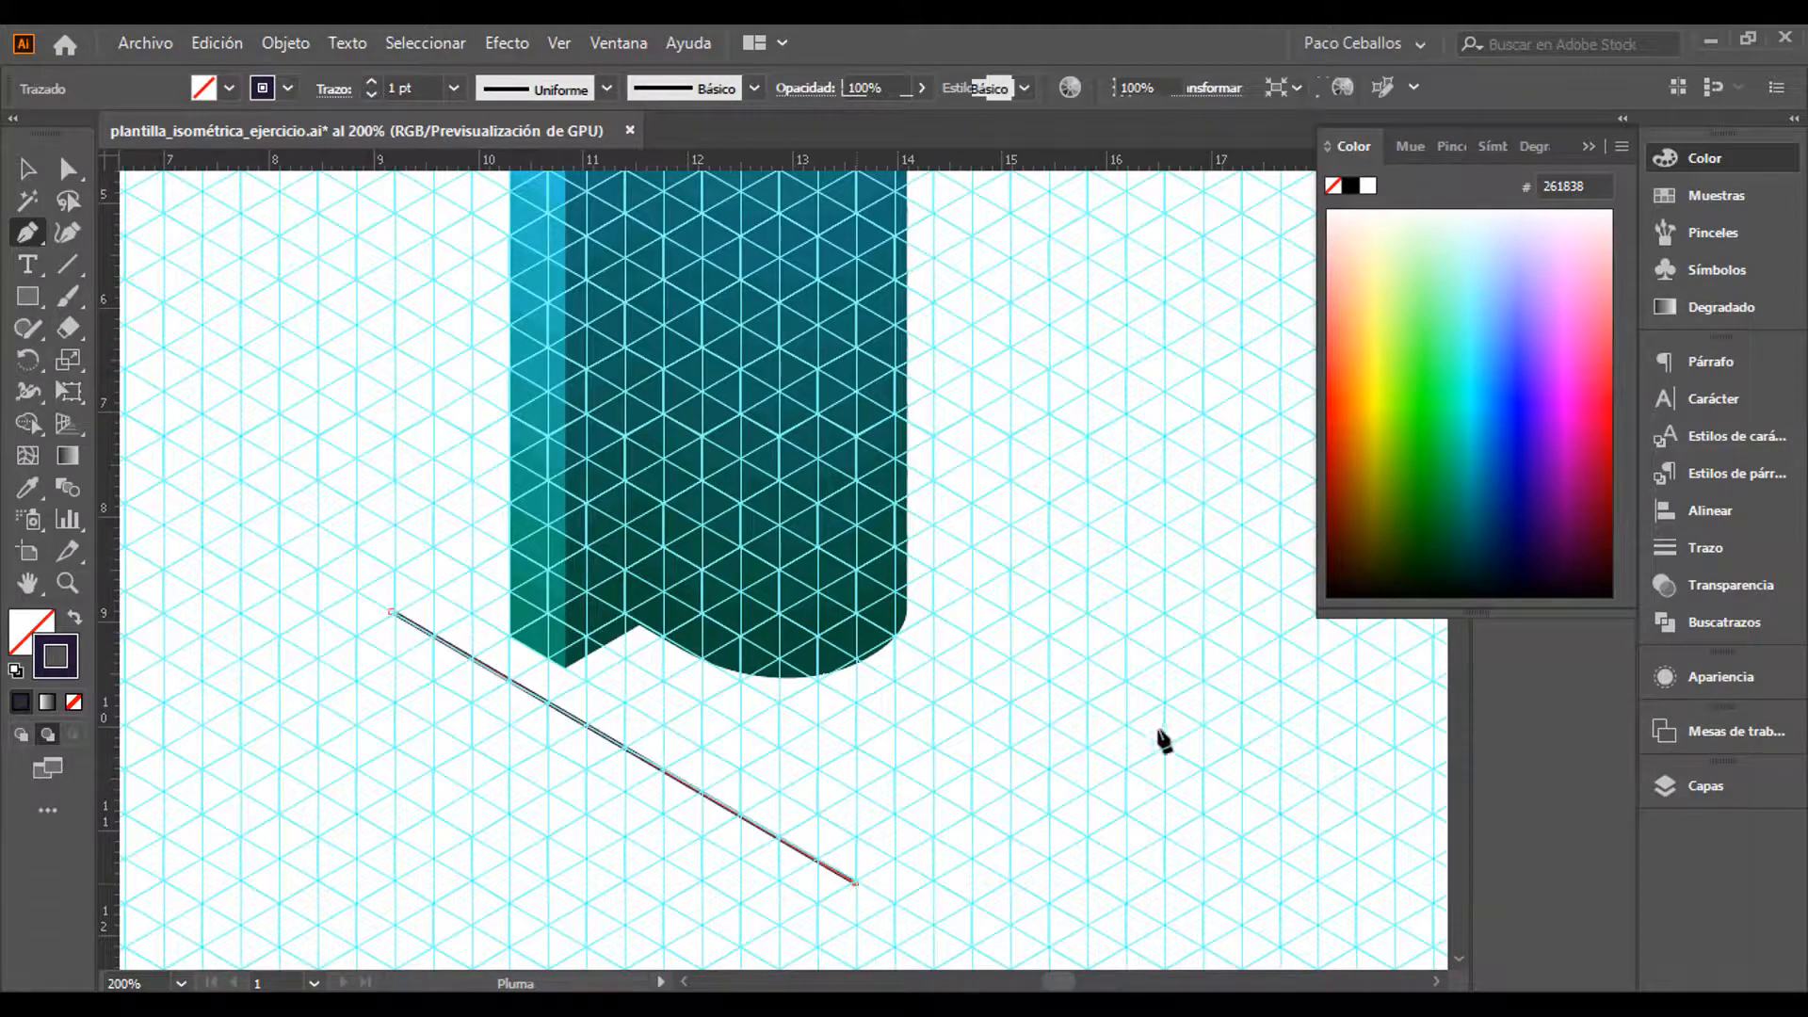
{"action": "left_click", "coordinate": [1242, 659]}
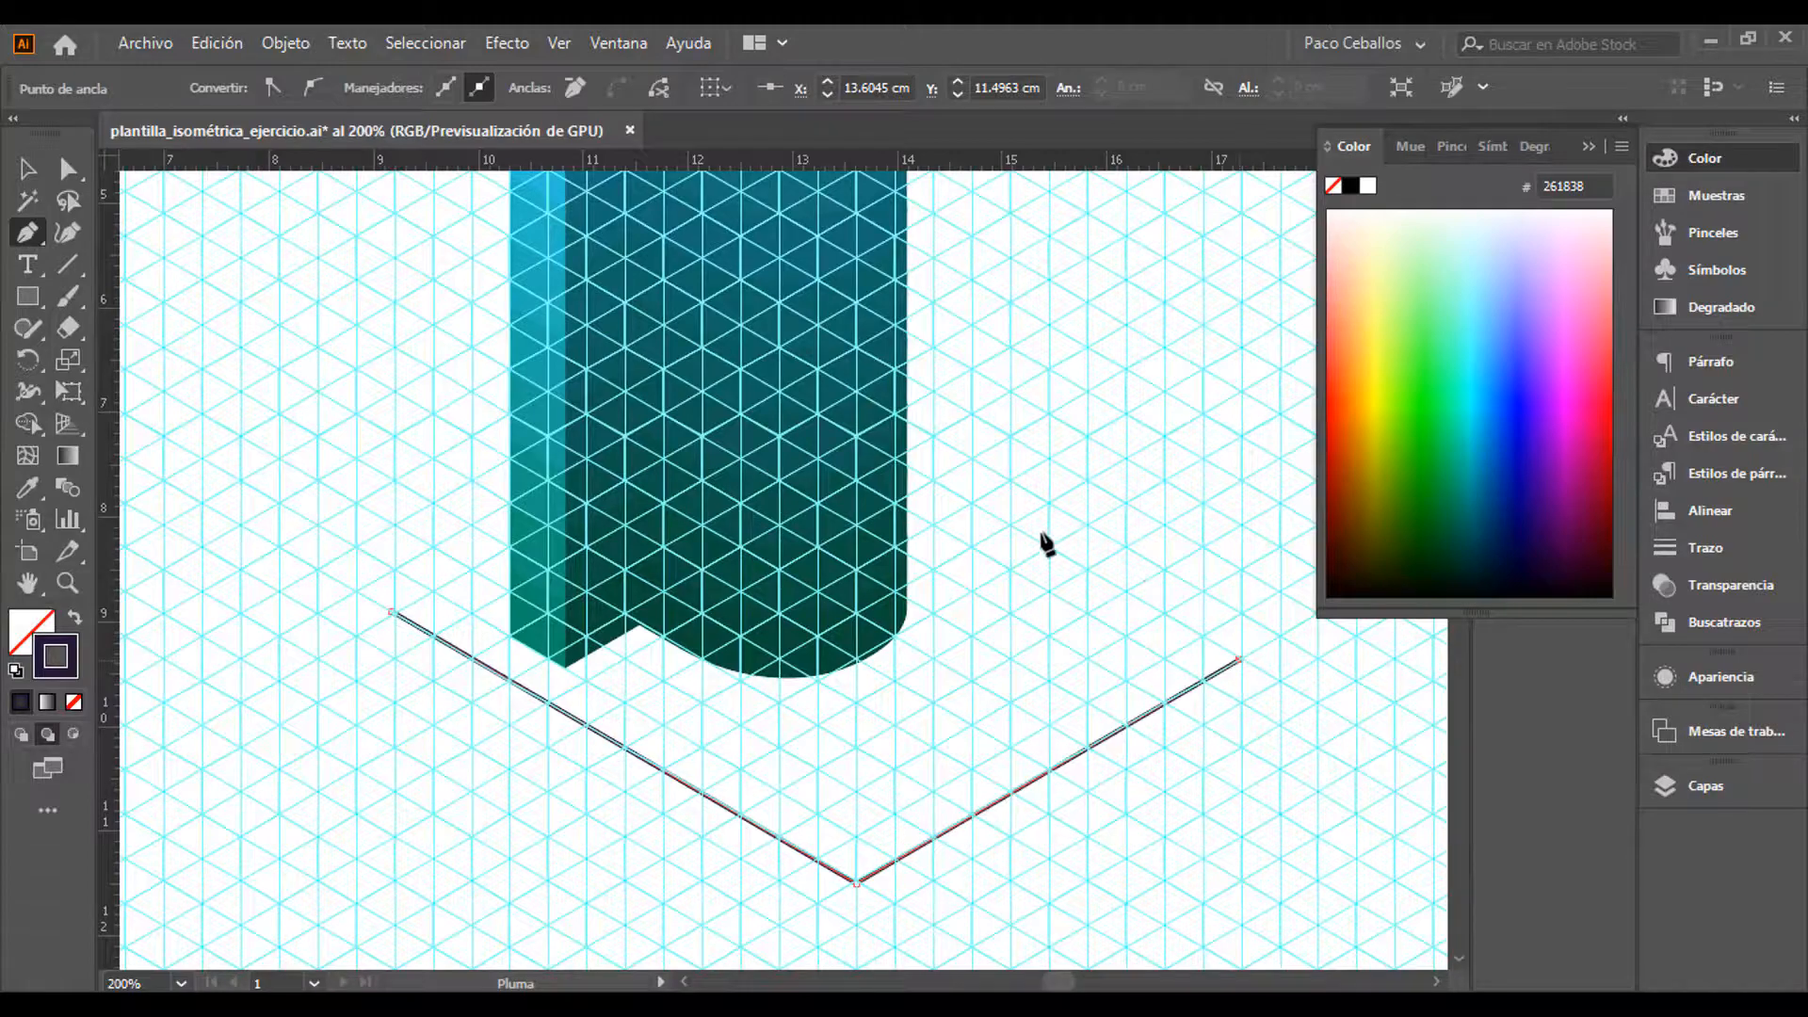
{"action": "left_click", "coordinate": [778, 389]}
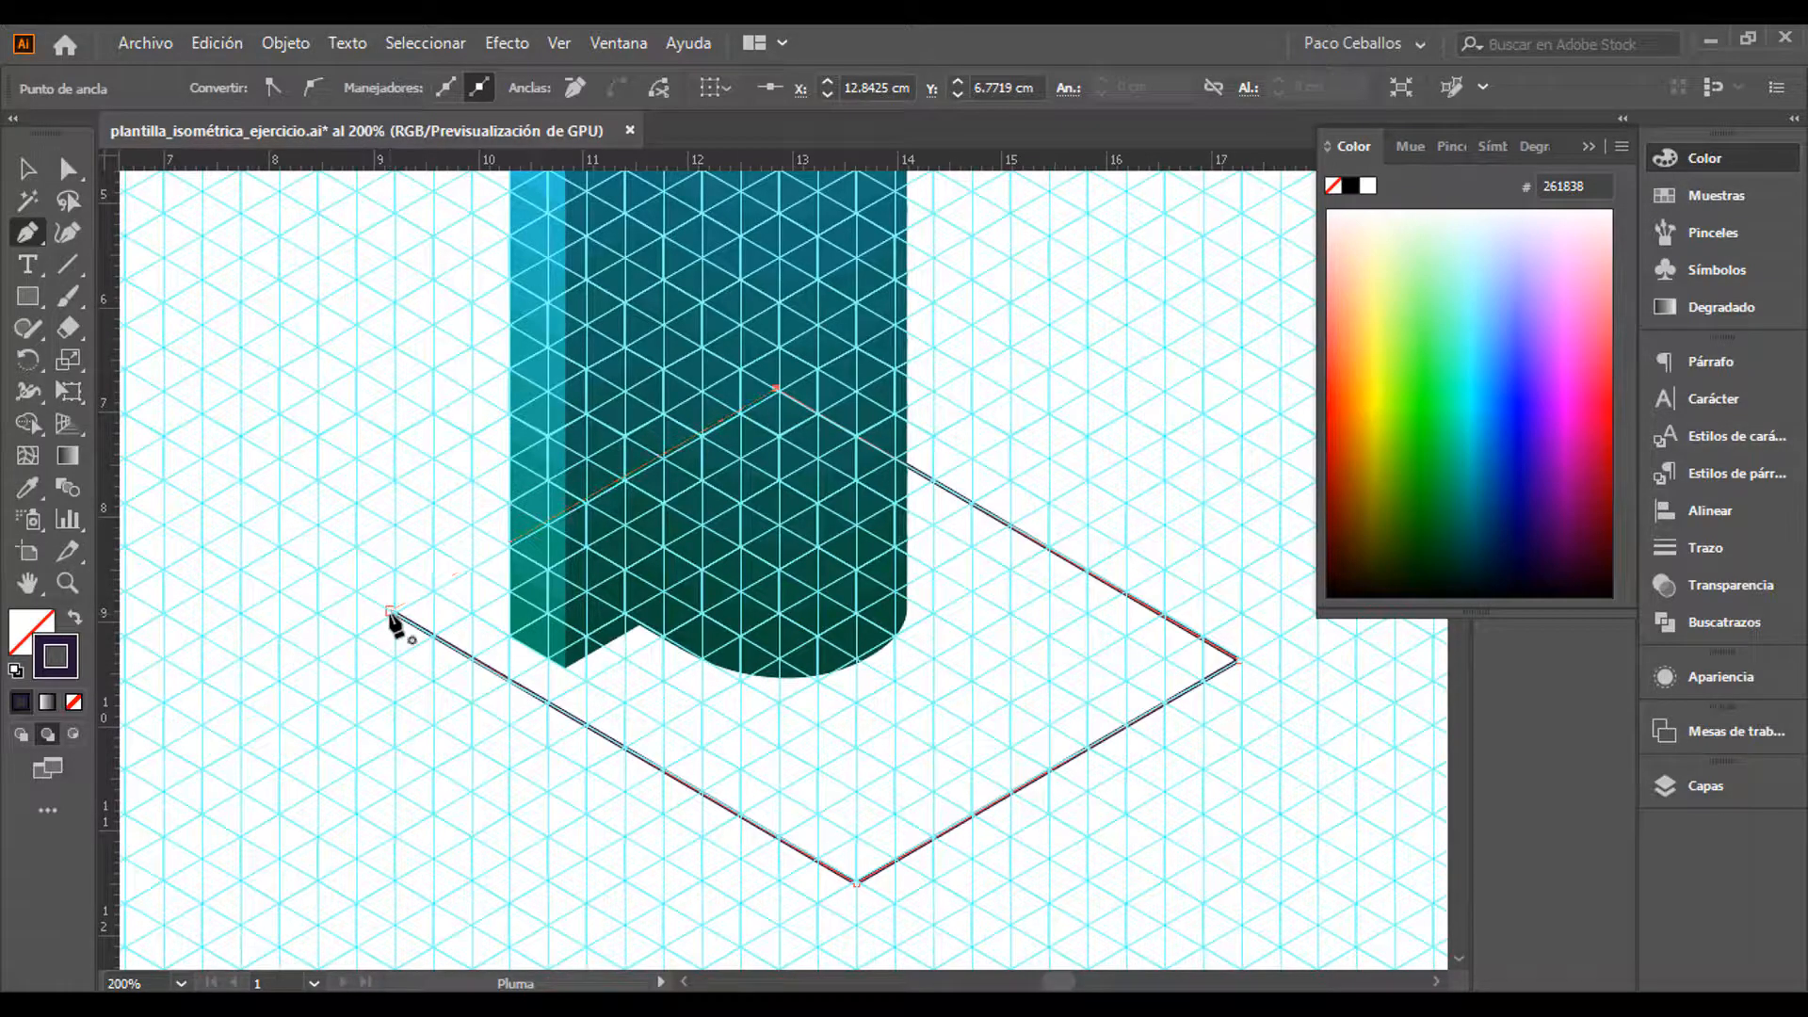
{"action": "left_click", "coordinate": [403, 607]}
{"action": "key", "text": "shift+x"}
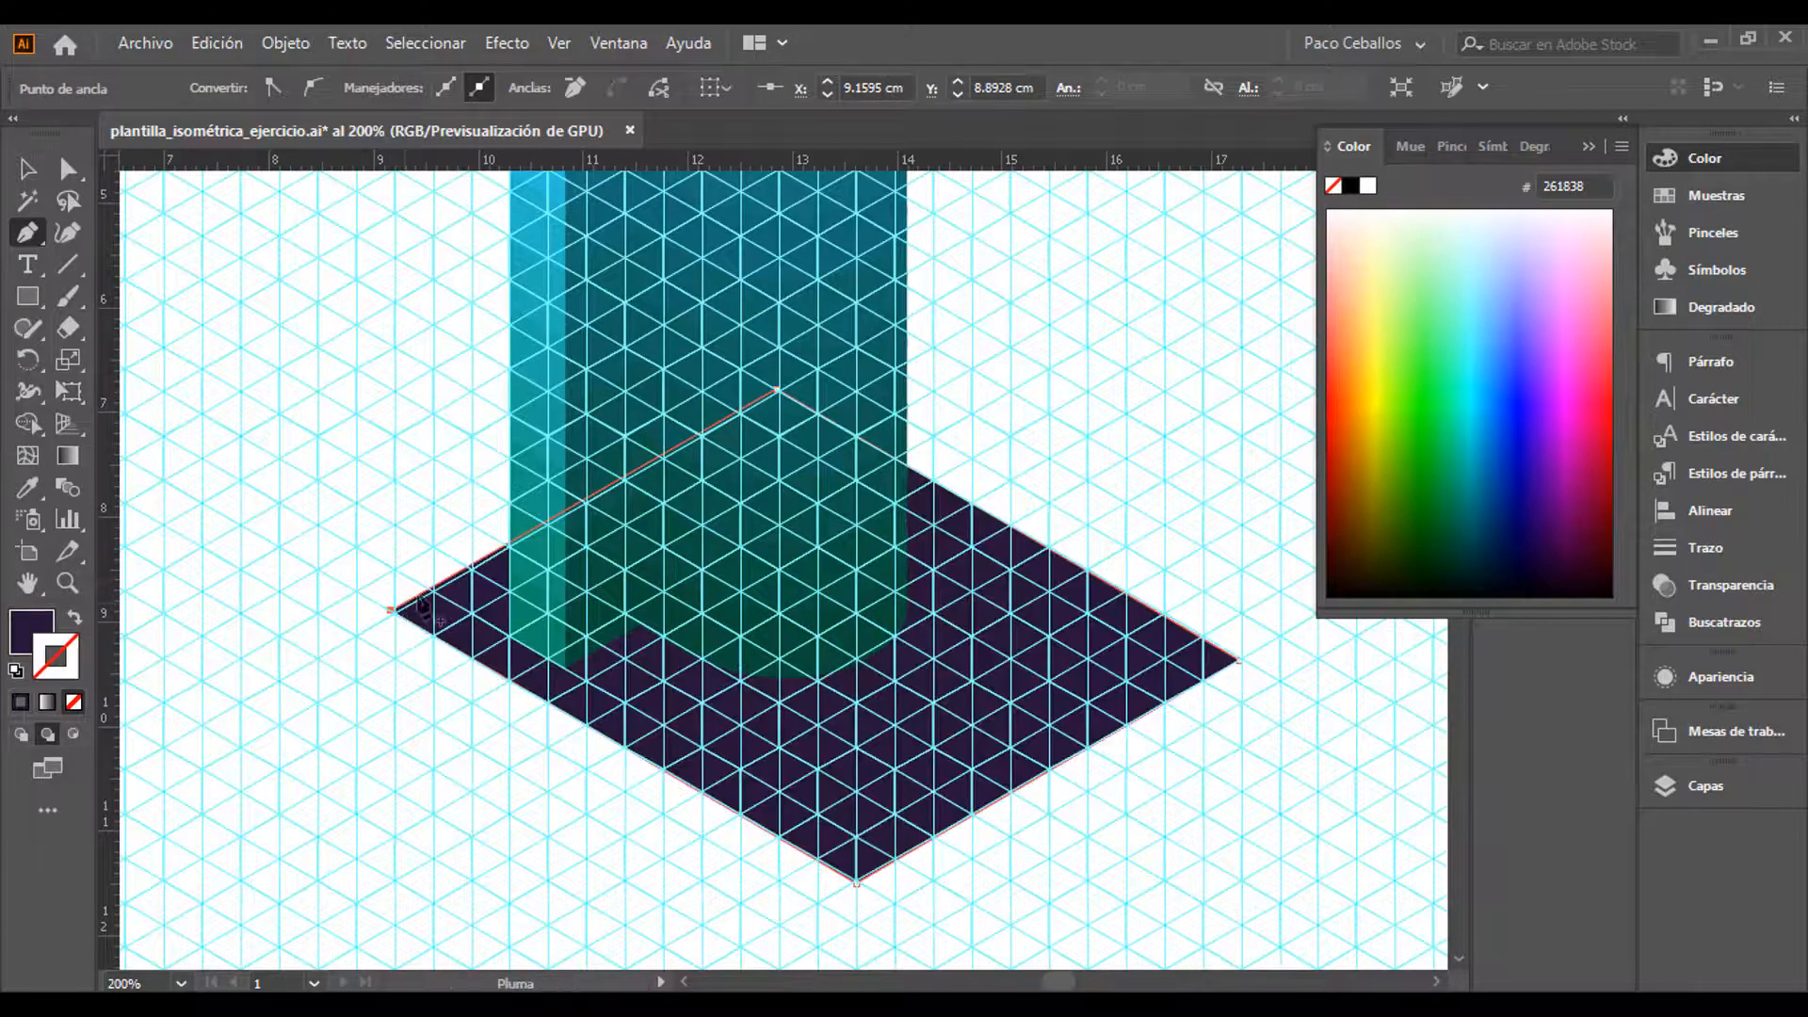
Move the base rhombus's left corner exactly onto the nearest isometric grid intersection
{"action": "left_click", "coordinate": [67, 168]}
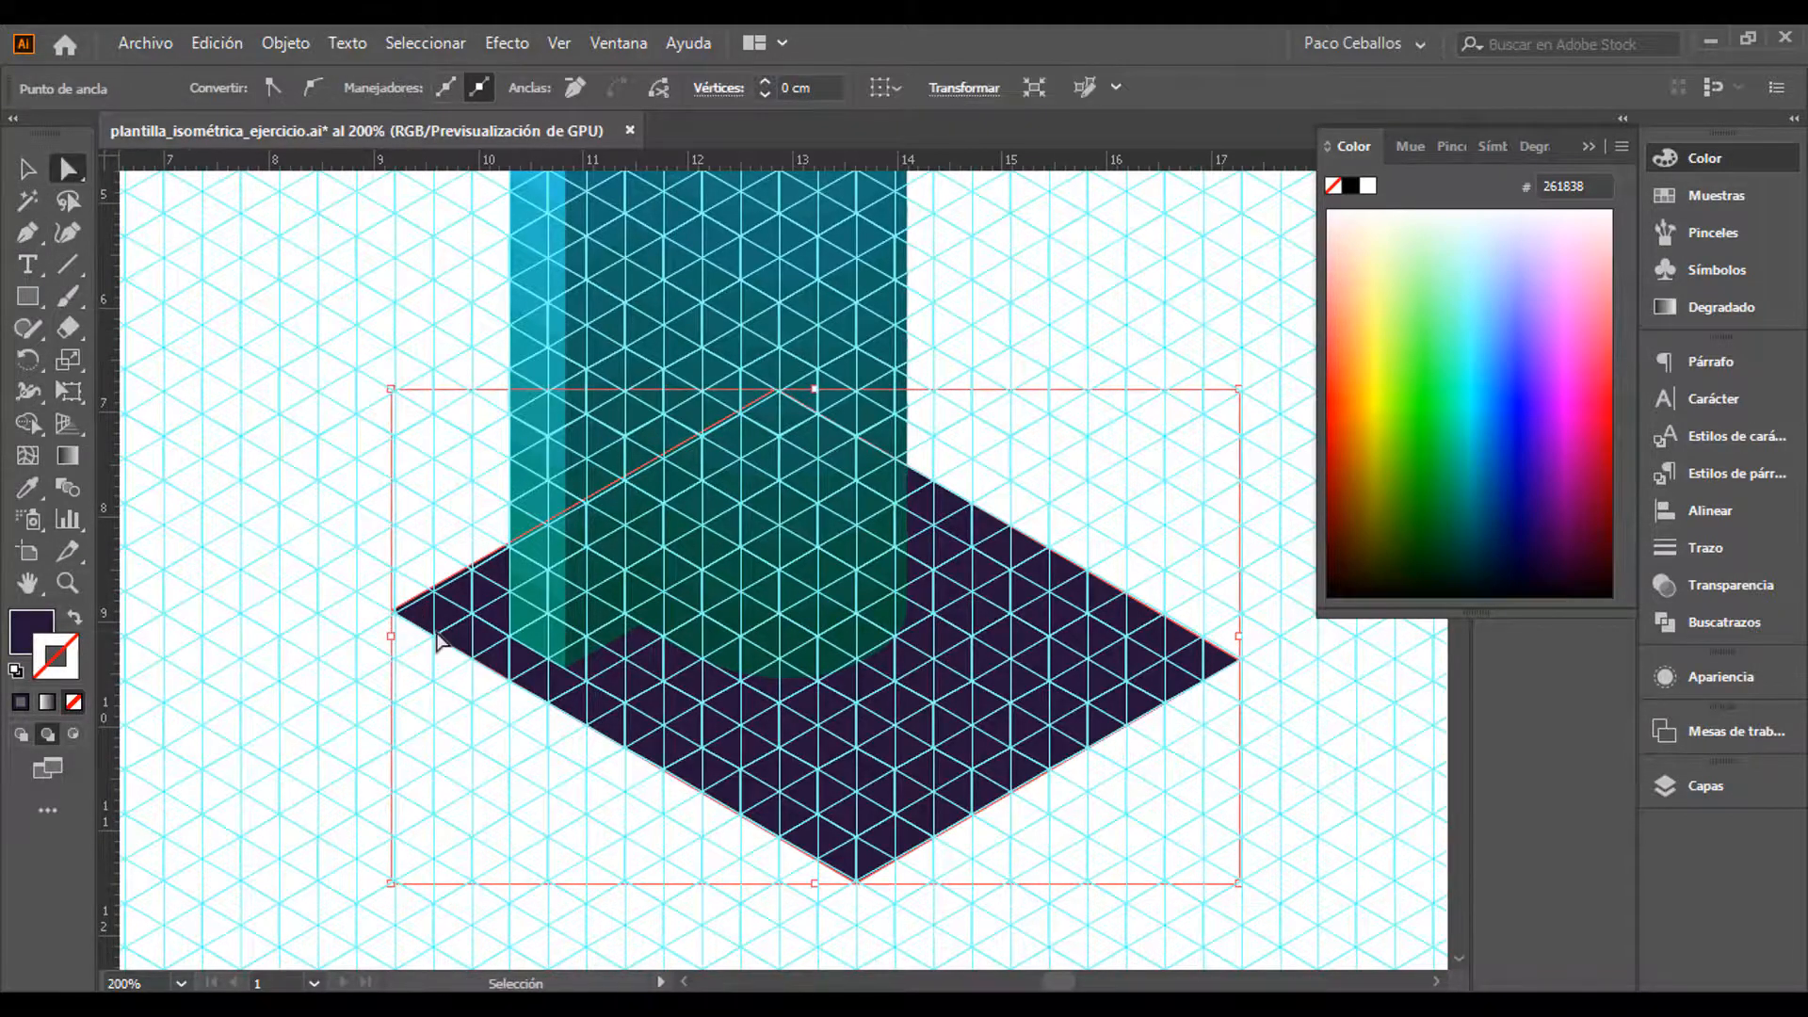
{"action": "key", "text": "ctrl+plus"}
{"action": "key", "text": "ctrl+plus"}
{"action": "key", "text": "ctrl+plus"}
{"action": "key", "text": "ctrl+plus"}
{"action": "key", "text": "ctrl+plus"}
{"action": "key", "text": "ctrl+plus"}
{"action": "key", "text": "ctrl+plus"}
{"action": "key", "text": "ctrl+plus"}
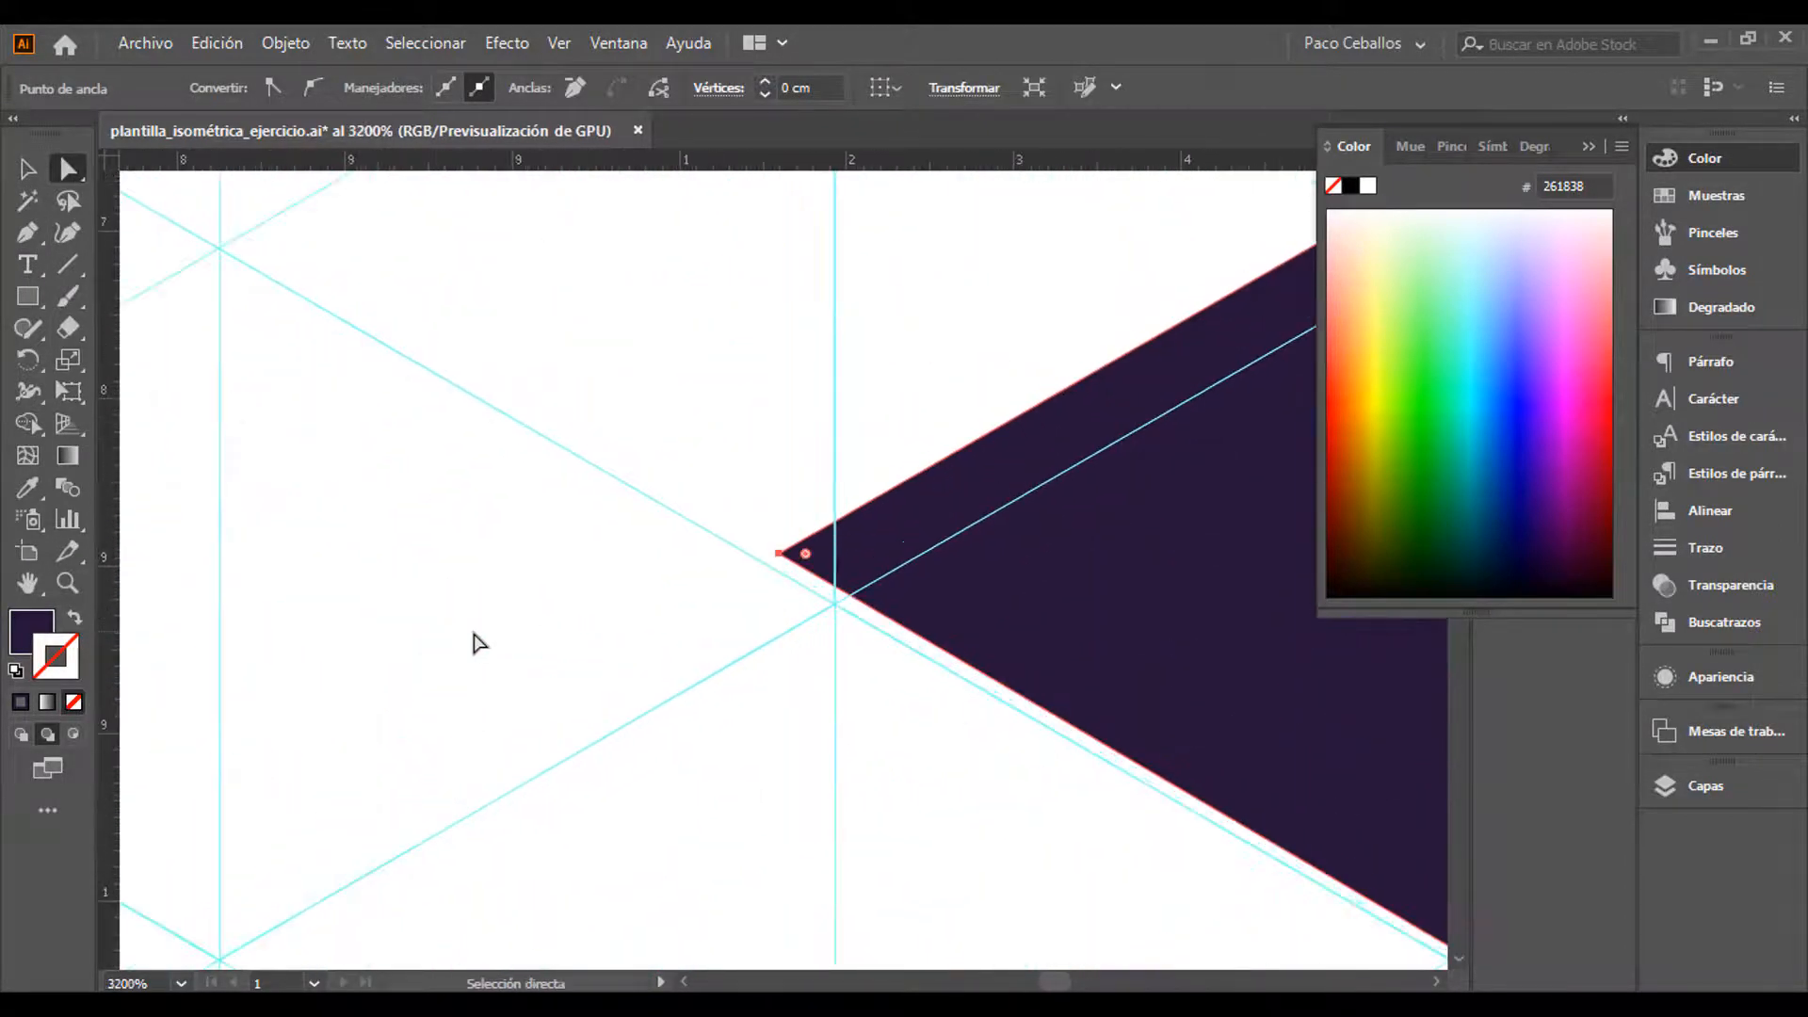
{"action": "left_click_drag", "start_coordinate": [782, 555], "coordinate": [377, 435]}
{"action": "key", "text": "ctrl+minus"}
{"action": "key", "text": "ctrl+minus"}
{"action": "key", "text": "ctrl+minus"}
{"action": "key", "text": "ctrl+minus"}
{"action": "key", "text": "ctrl+minus"}
{"action": "key", "text": "ctrl+minus"}
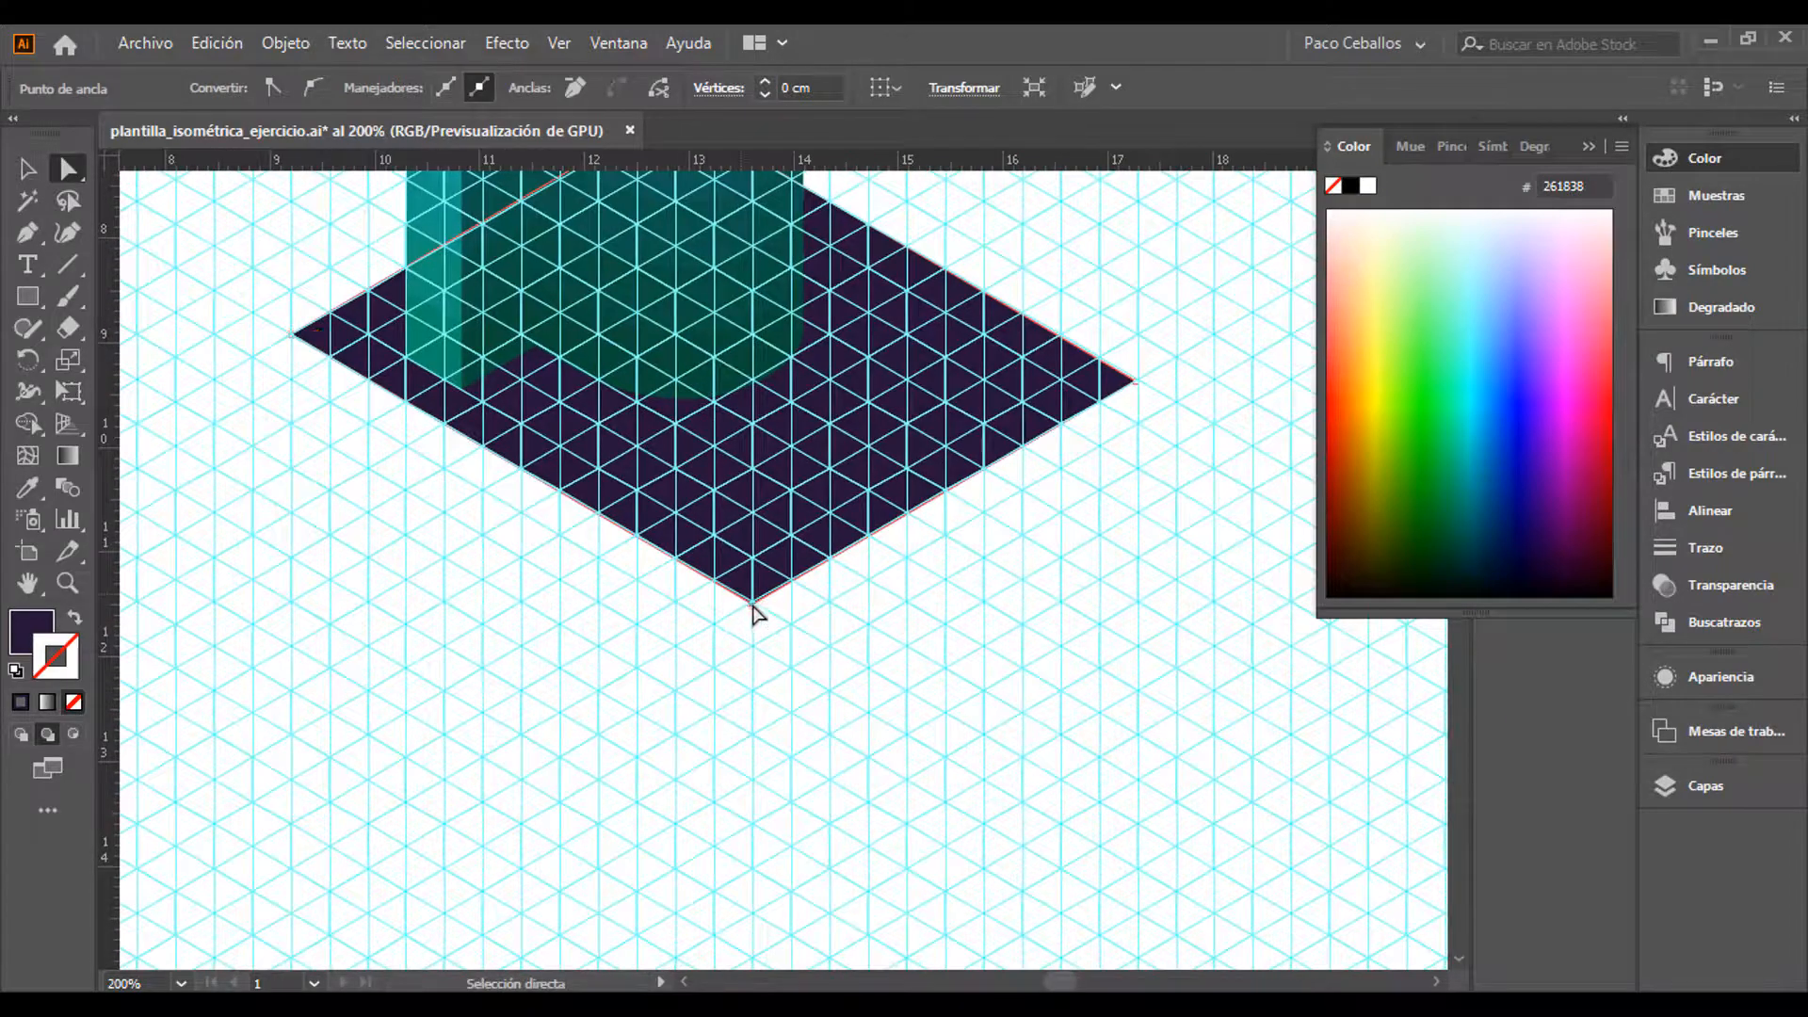
Move the base rhombus's front corner up onto the nearest isometric grid intersection
{"action": "key", "text": "ctrl+plus"}
{"action": "key", "text": "ctrl+plus"}
{"action": "key", "text": "ctrl+plus"}
{"action": "key", "text": "ctrl+plus"}
{"action": "key", "text": "ctrl+plus"}
{"action": "key", "text": "ctrl+plus"}
{"action": "key", "text": "ctrl+plus"}
{"action": "key", "text": "ctrl+plus"}
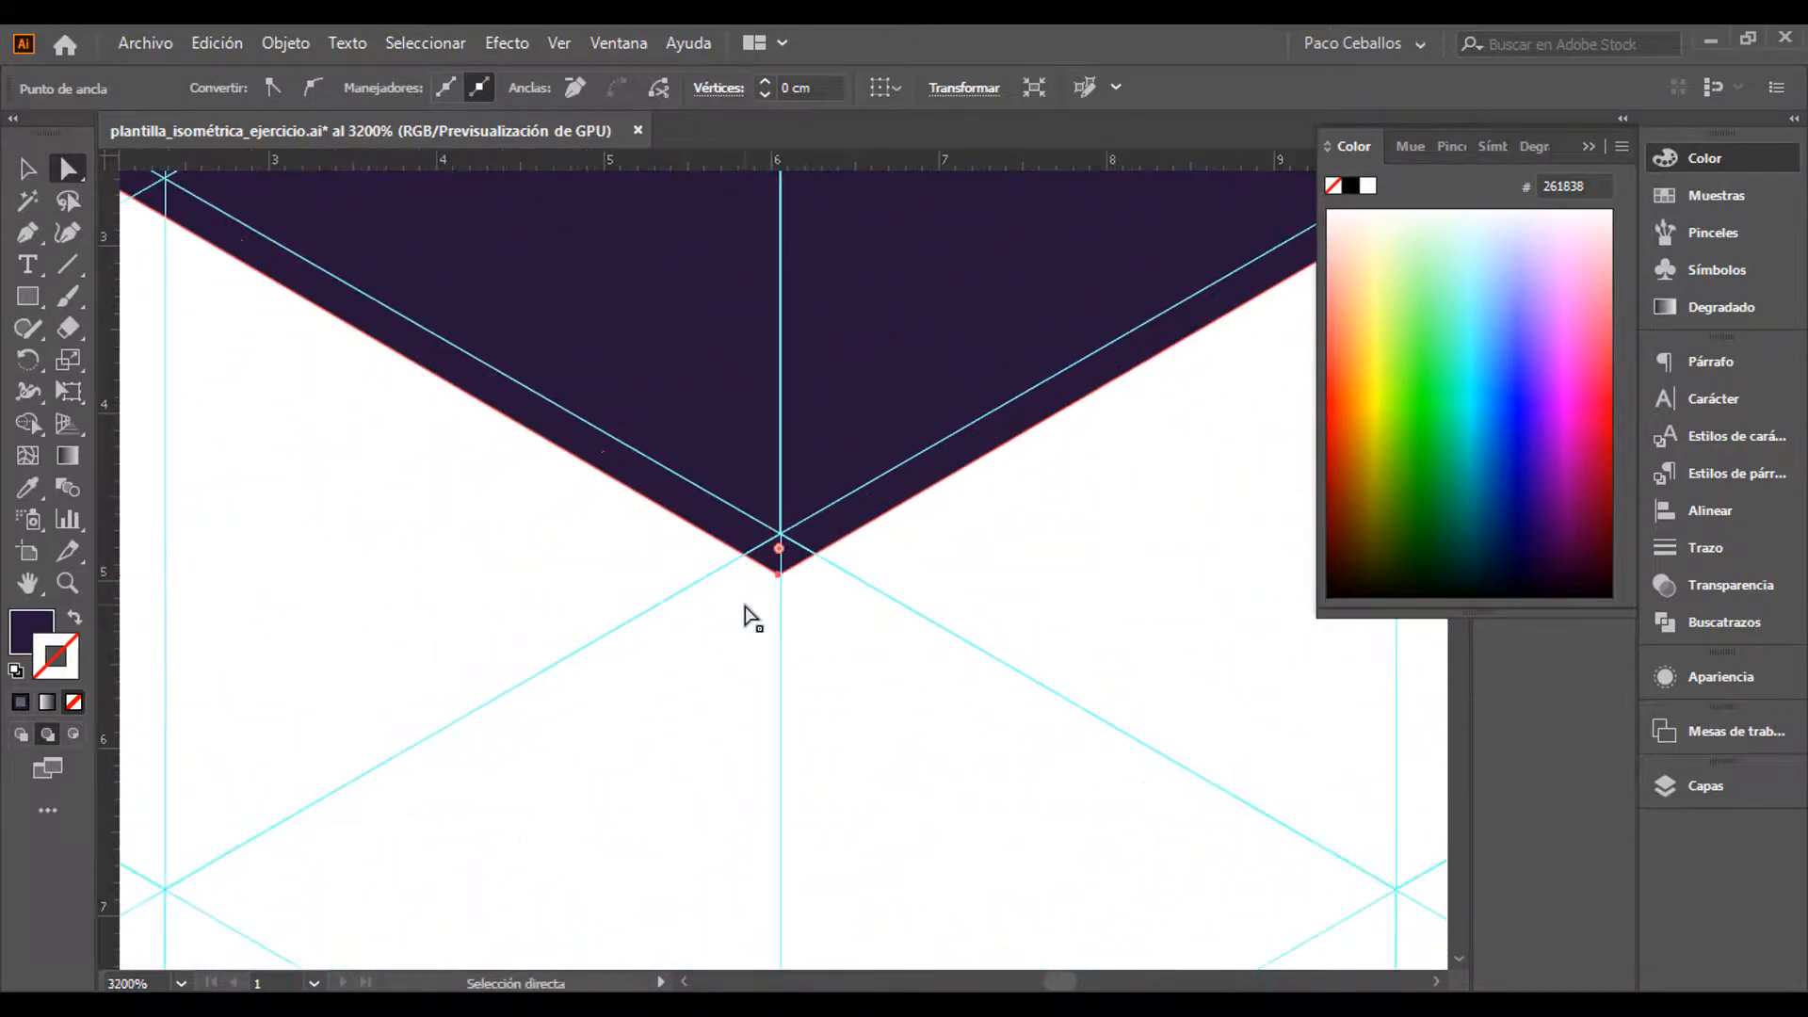
{"action": "left_click_drag", "start_coordinate": [778, 575], "coordinate": [779, 536]}
{"action": "key", "text": "ctrl+minus"}
{"action": "key", "text": "ctrl+minus"}
{"action": "key", "text": "ctrl+minus"}
{"action": "key", "text": "ctrl+minus"}
{"action": "key", "text": "ctrl+minus"}
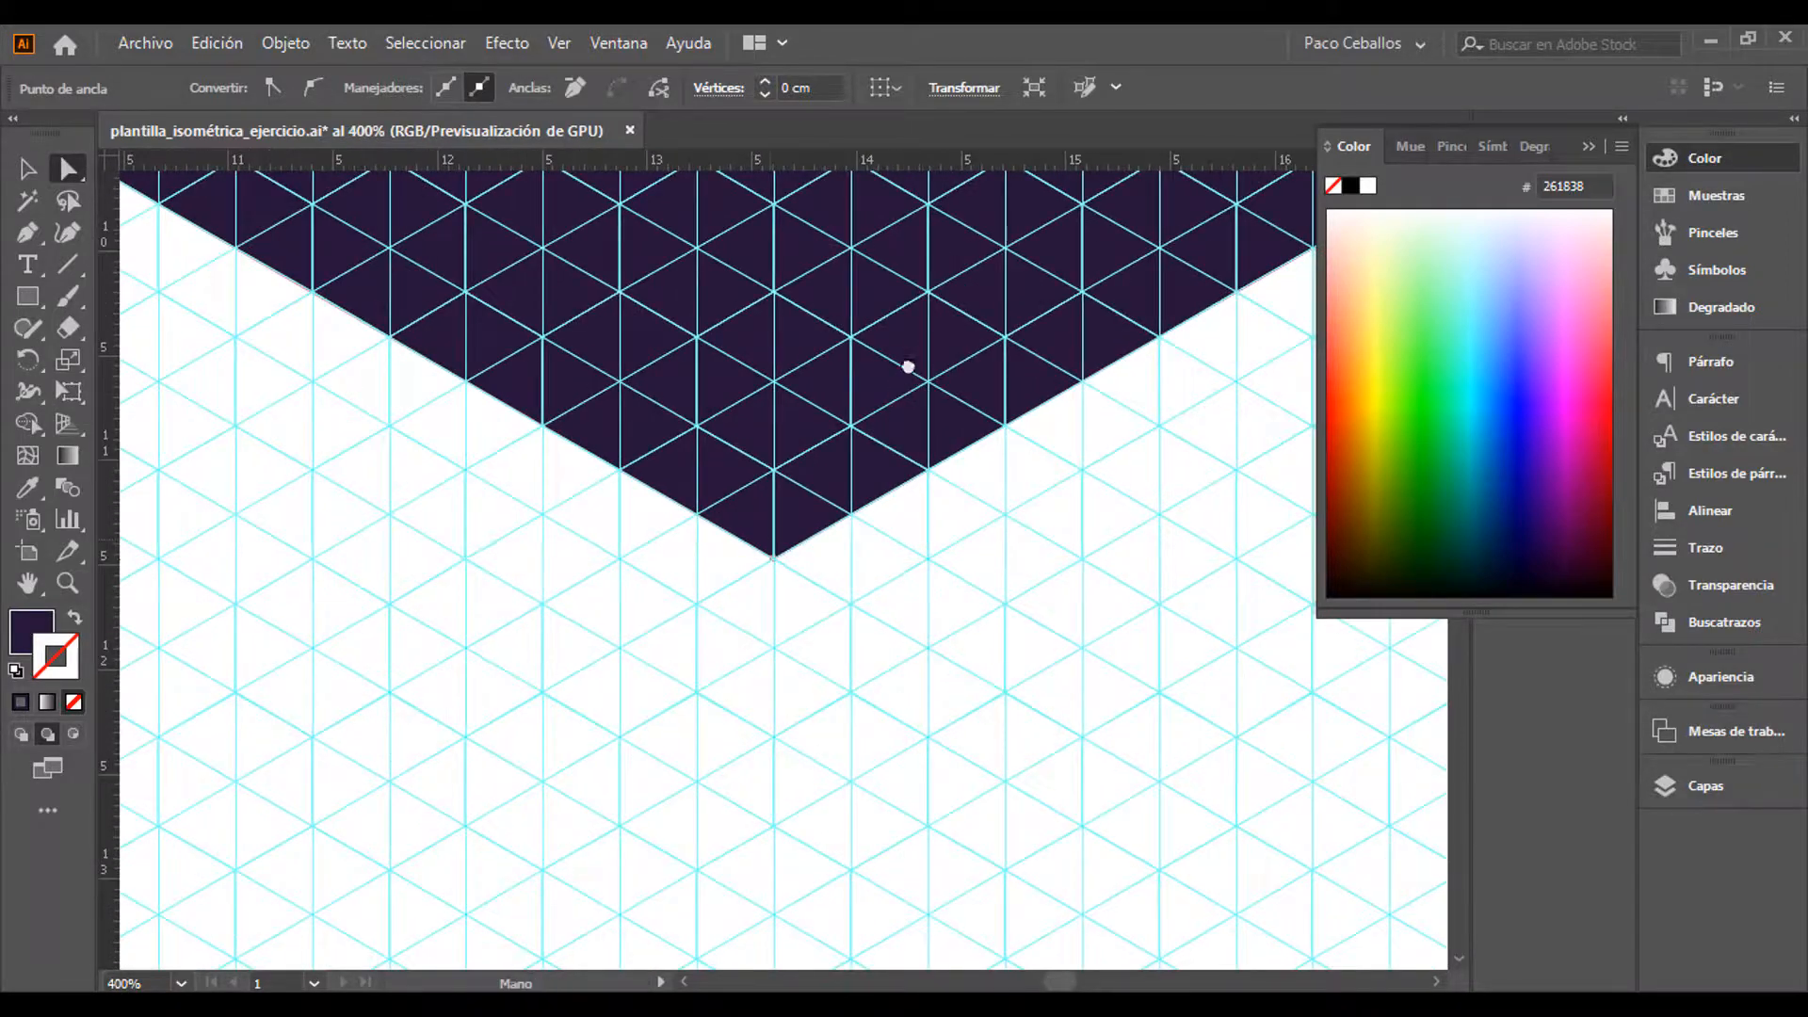
Move the base rhombus's right corner onto the nearest isometric grid intersection
{"action": "left_click_drag", "start_coordinate": [908, 368], "coordinate": [407, 635]}
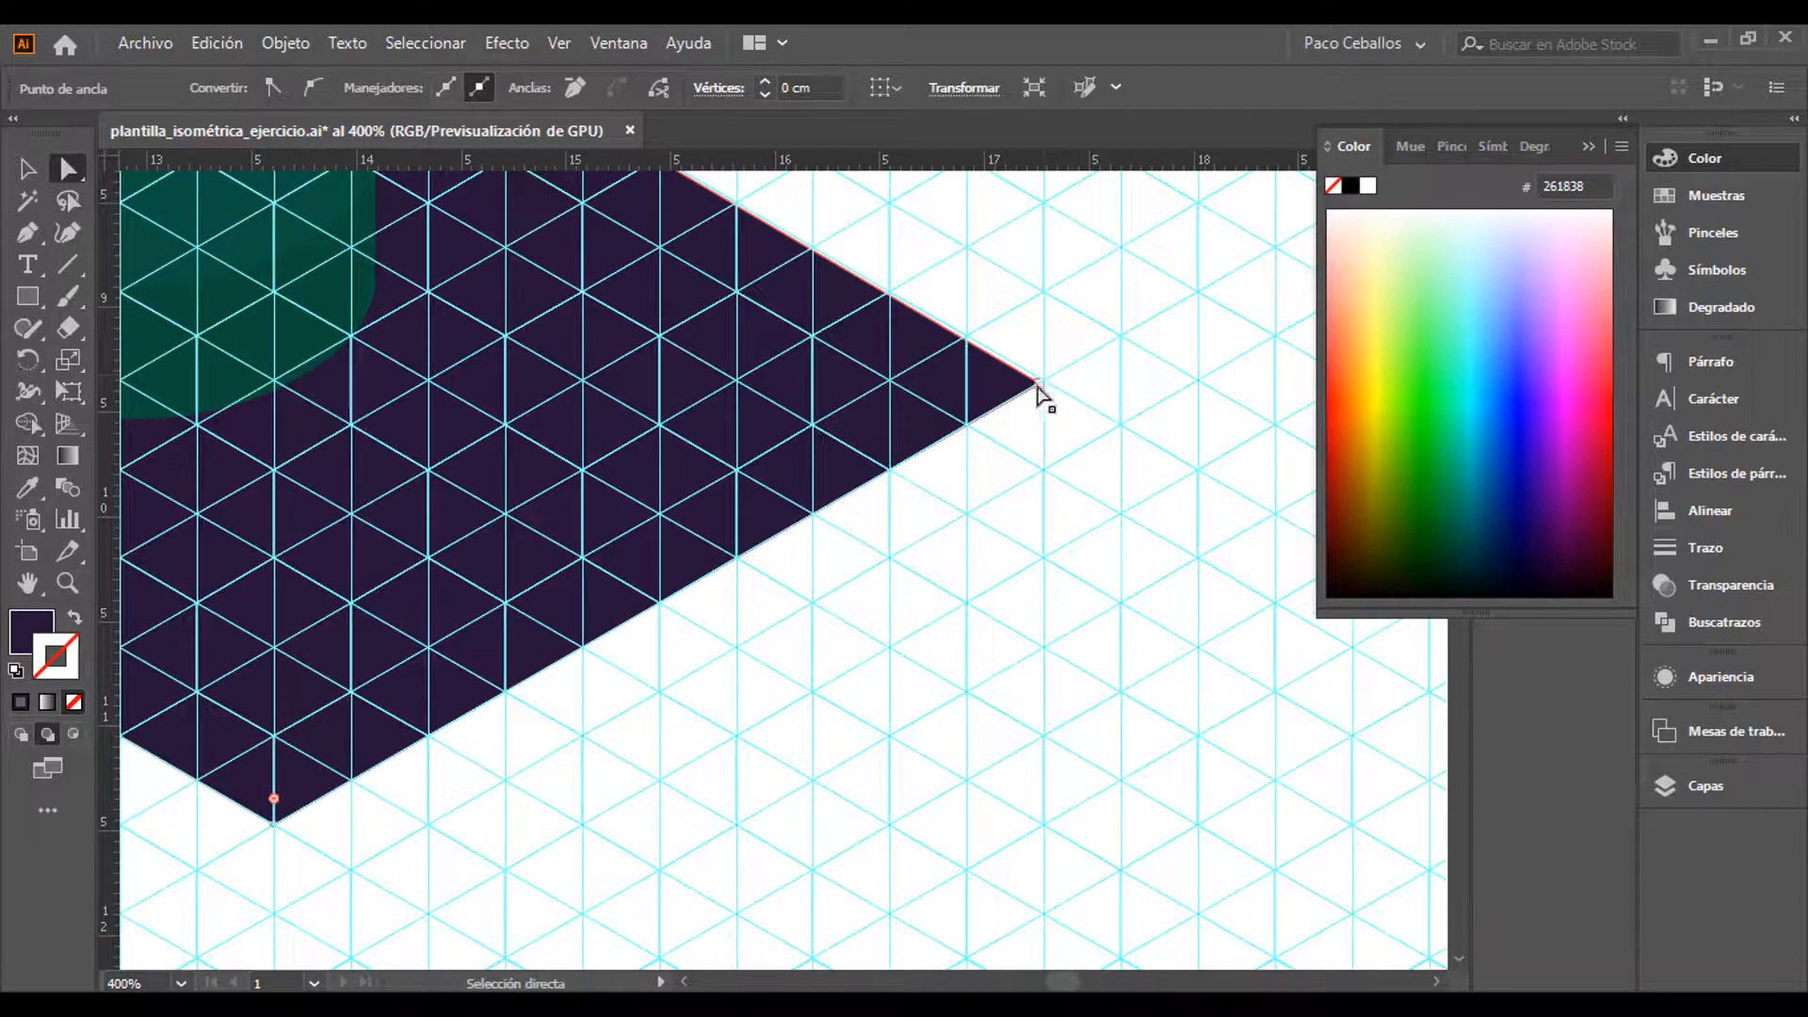
{"action": "key", "text": "v"}
{"action": "key", "text": "ctrl+plus"}
{"action": "key", "text": "ctrl+plus"}
{"action": "key", "text": "ctrl+plus"}
{"action": "key", "text": "ctrl+plus"}
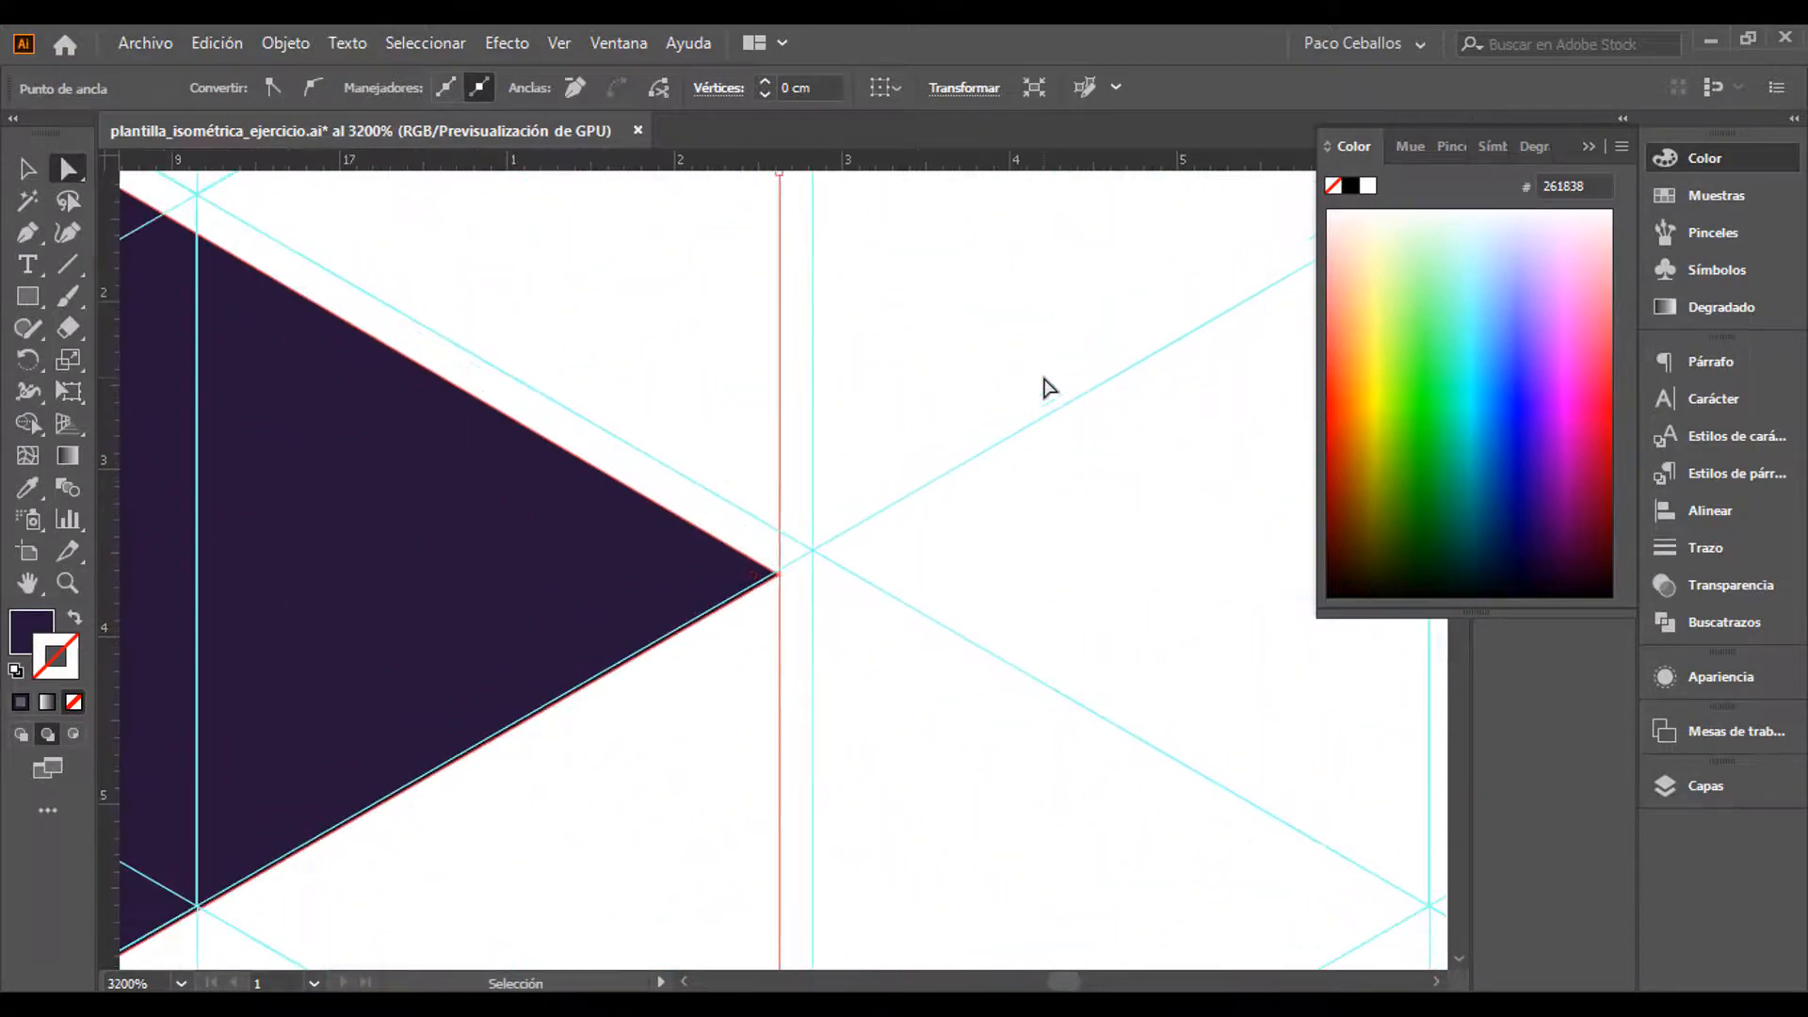
{"action": "key", "text": "a"}
{"action": "left_click_drag", "start_coordinate": [778, 577], "coordinate": [813, 551]}
{"action": "key", "text": "ctrl+minus"}
{"action": "key", "text": "ctrl+minus"}
{"action": "key", "text": "ctrl+minus"}
{"action": "key", "text": "ctrl+minus"}
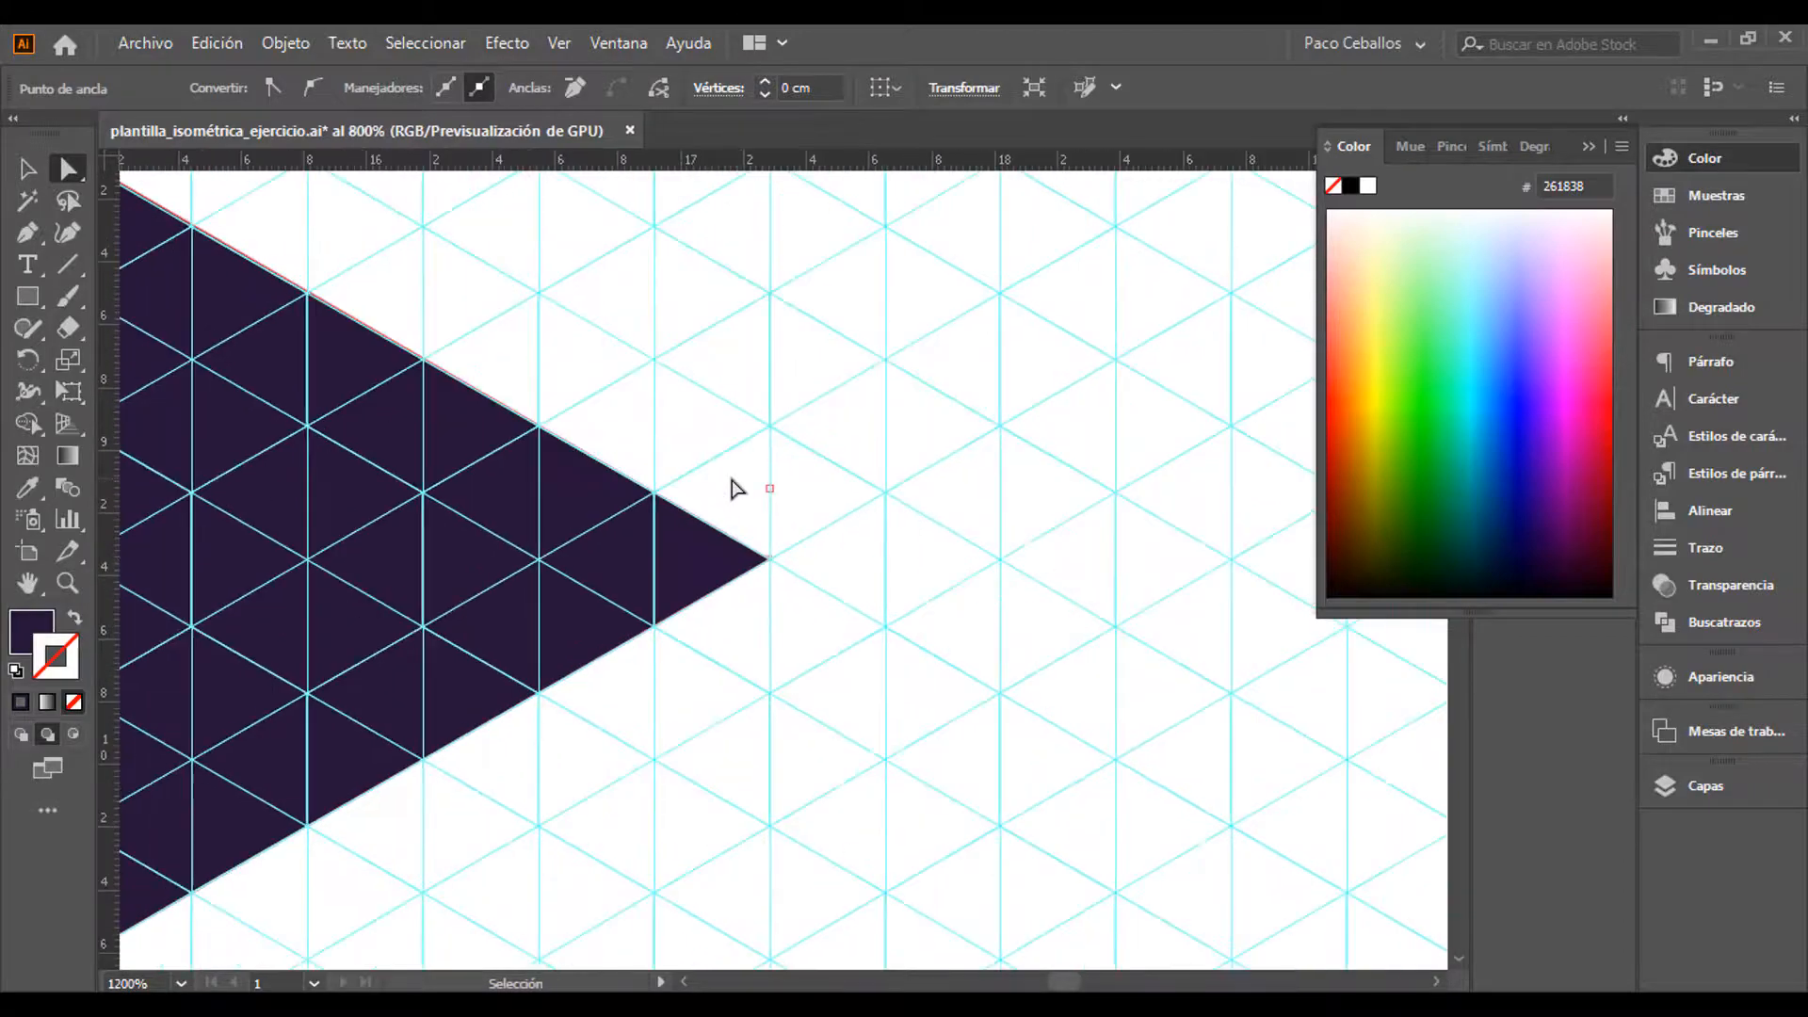
Try to move the base rhombus's rear corner, behind the tower, onto the nearest grid intersection
{"action": "key", "text": "space"}
{"action": "left_click_drag", "start_coordinate": [367, 404], "coordinate": [920, 655]}
{"action": "left_click_drag", "start_coordinate": [287, 224], "coordinate": [771, 527]}
{"action": "left_click_drag", "start_coordinate": [787, 458], "coordinate": [1197, 618]}
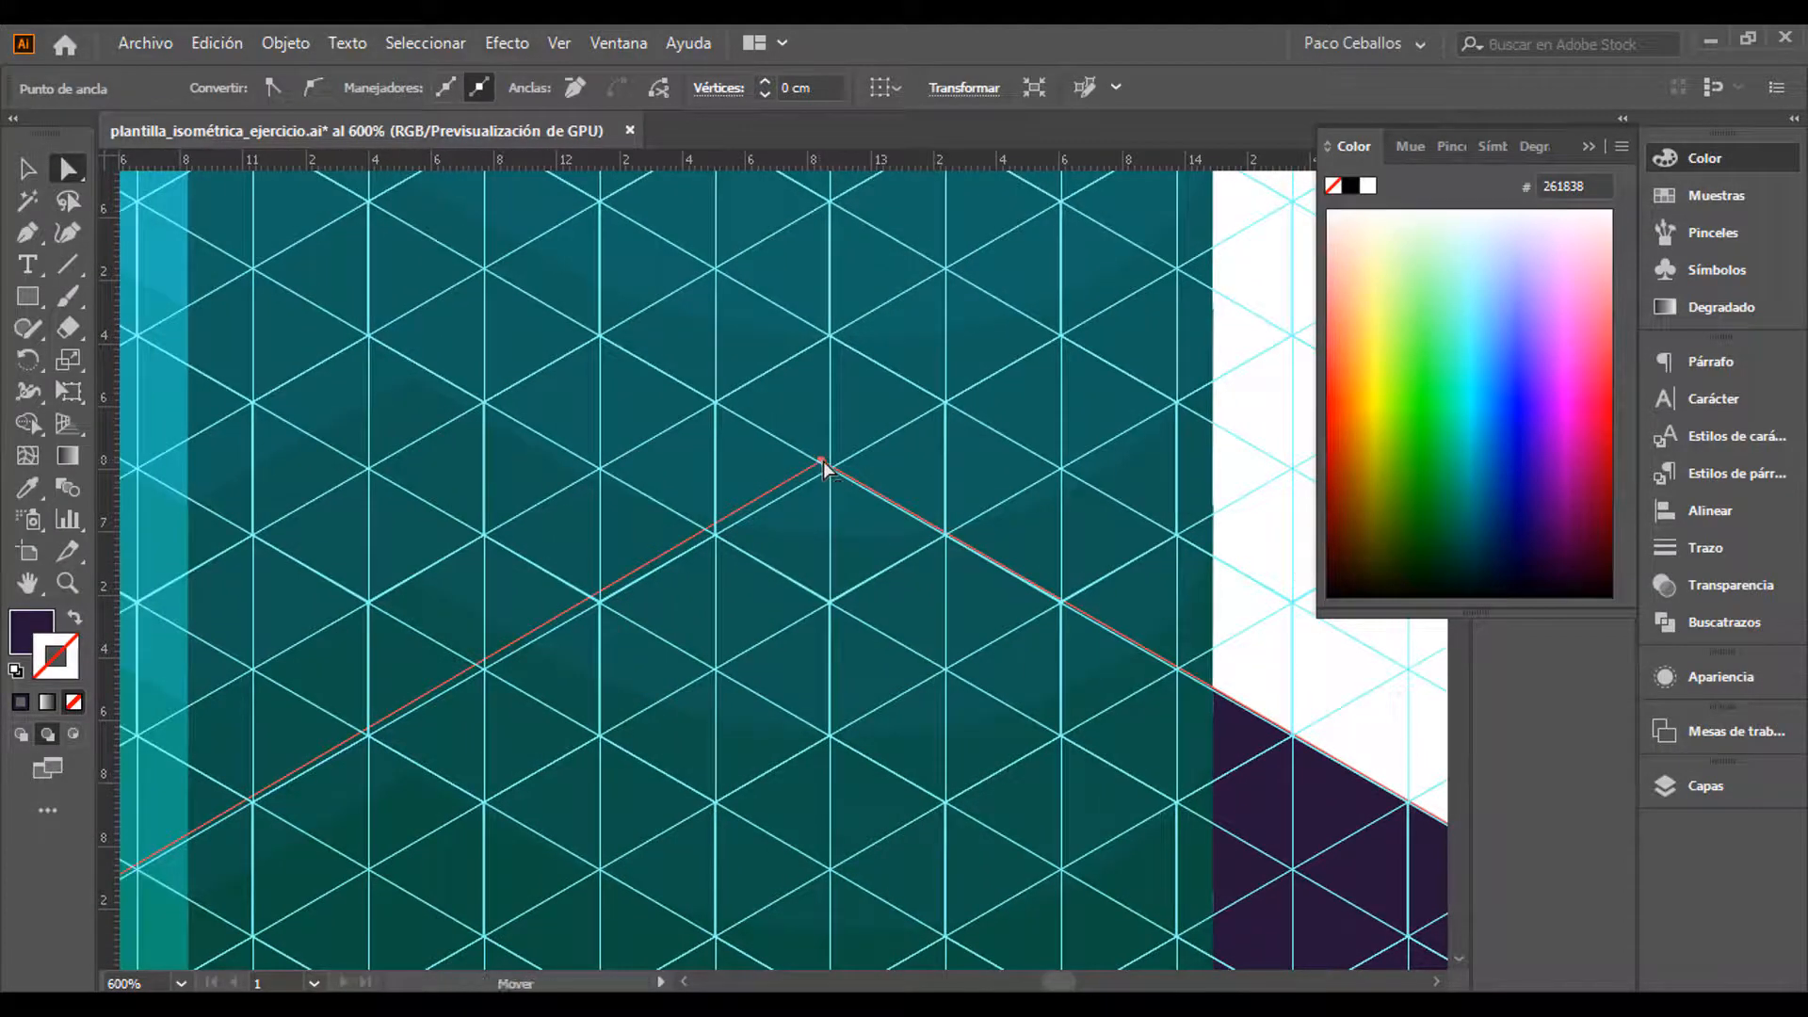
{"action": "key", "text": "ctrl+plus"}
{"action": "key", "text": "ctrl+plus"}
{"action": "key", "text": "ctrl+plus"}
{"action": "key", "text": "ctrl+plus"}
{"action": "key", "text": "ctrl+plus"}
{"action": "left_click", "coordinate": [737, 575]}
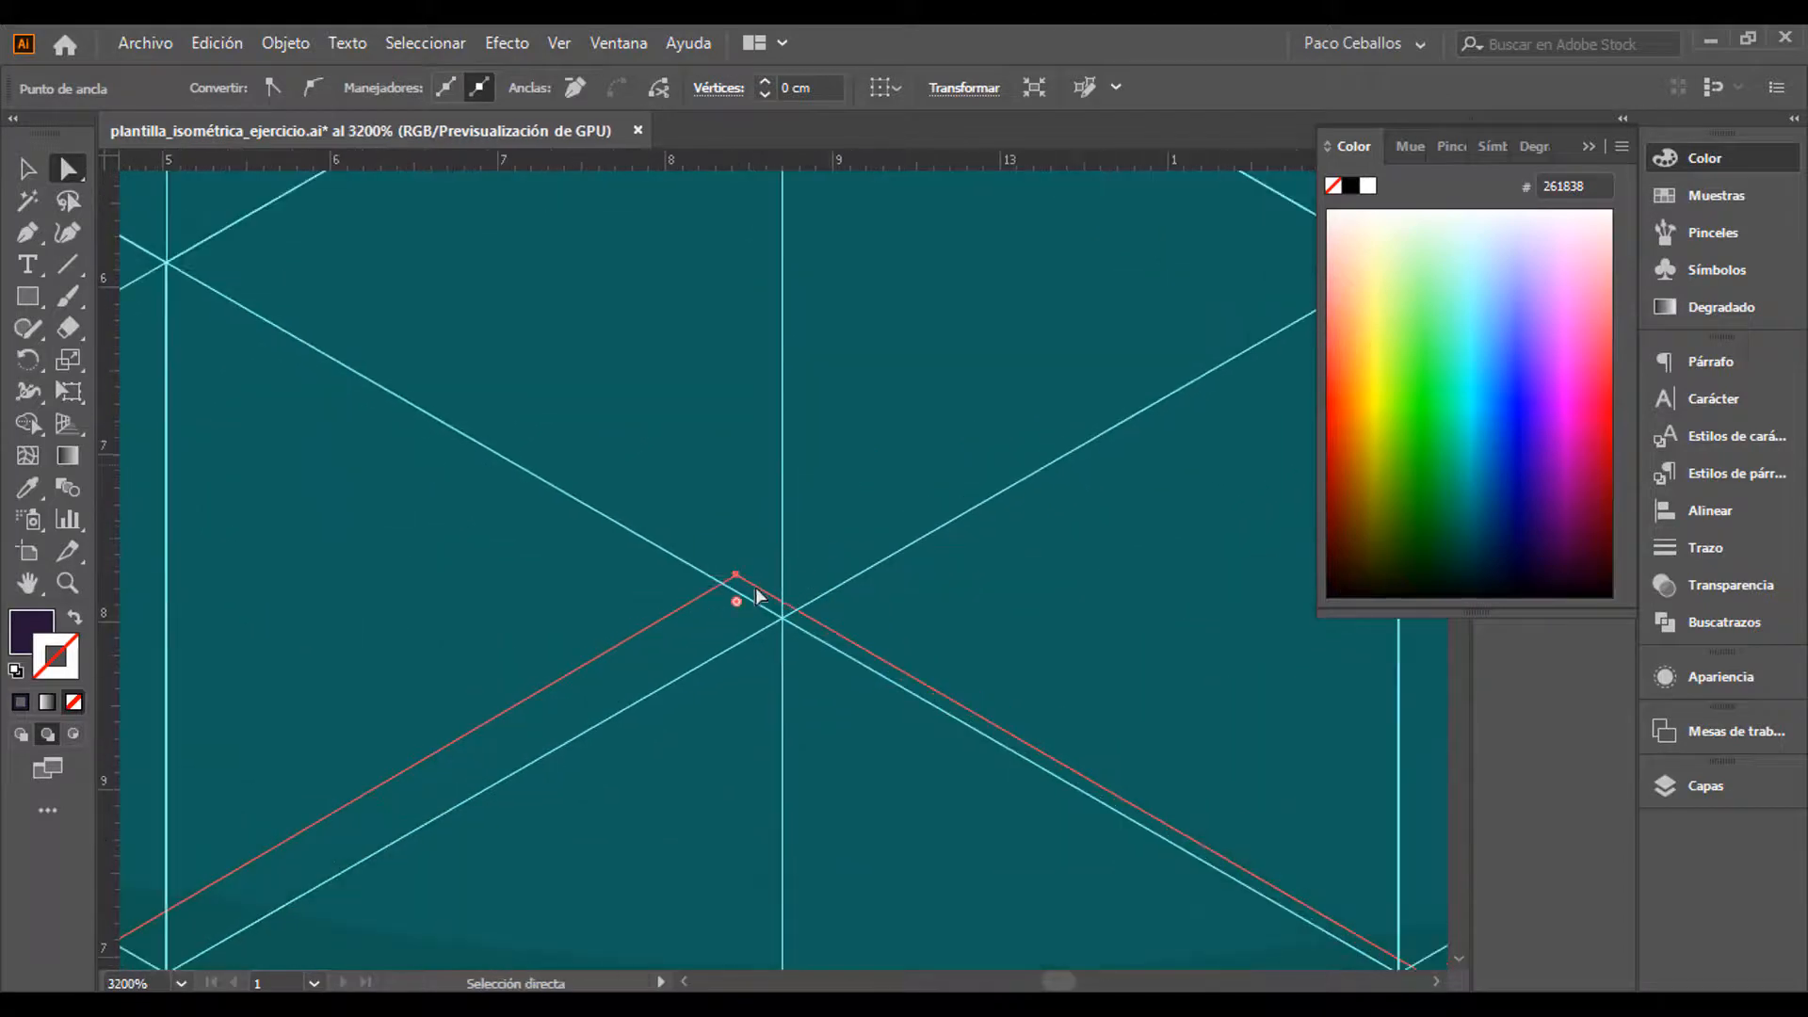
{"action": "left_click_drag", "start_coordinate": [737, 575], "coordinate": [781, 618]}
{"action": "left_click", "coordinate": [857, 658]}
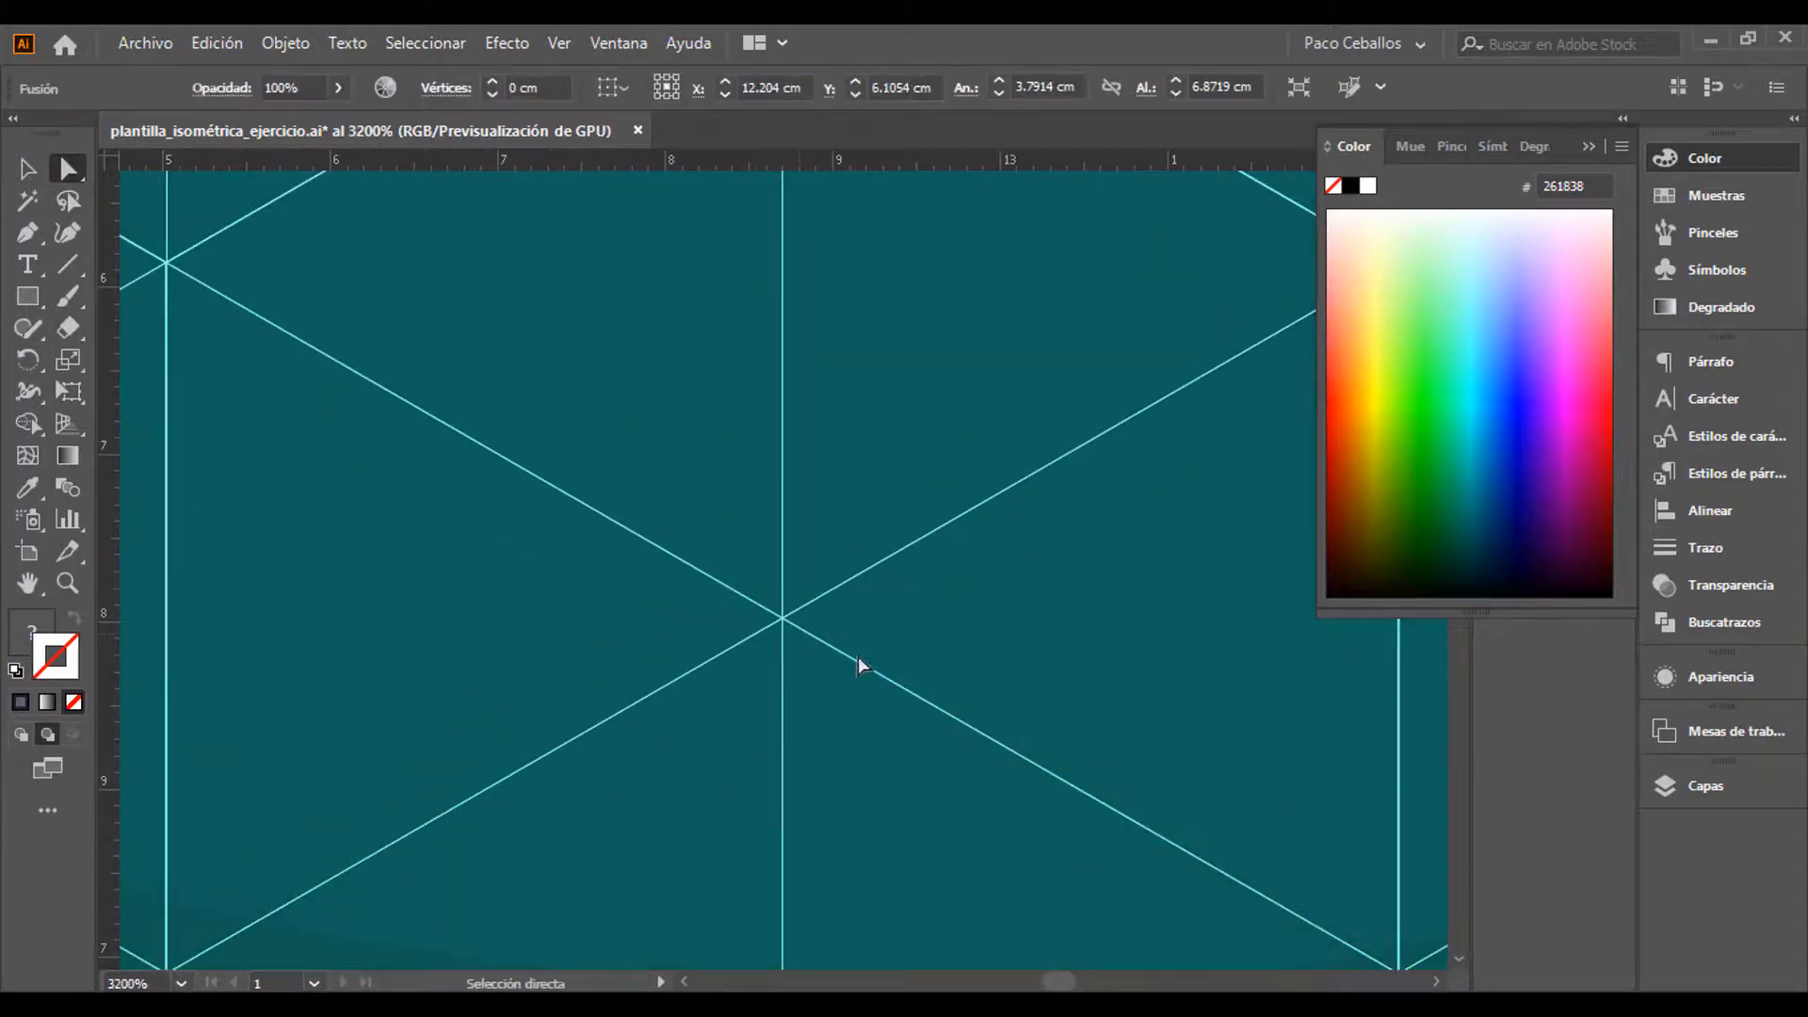
Undo the accidental move of the blended tower and return to the base rhombus's rear corner
{"action": "left_click_drag", "start_coordinate": [971, 722], "coordinate": [328, 353]}
{"action": "key", "text": "ctrl+z"}
{"action": "key", "text": "ctrl+minus"}
{"action": "key", "text": "ctrl+minus"}
{"action": "key", "text": "ctrl+minus"}
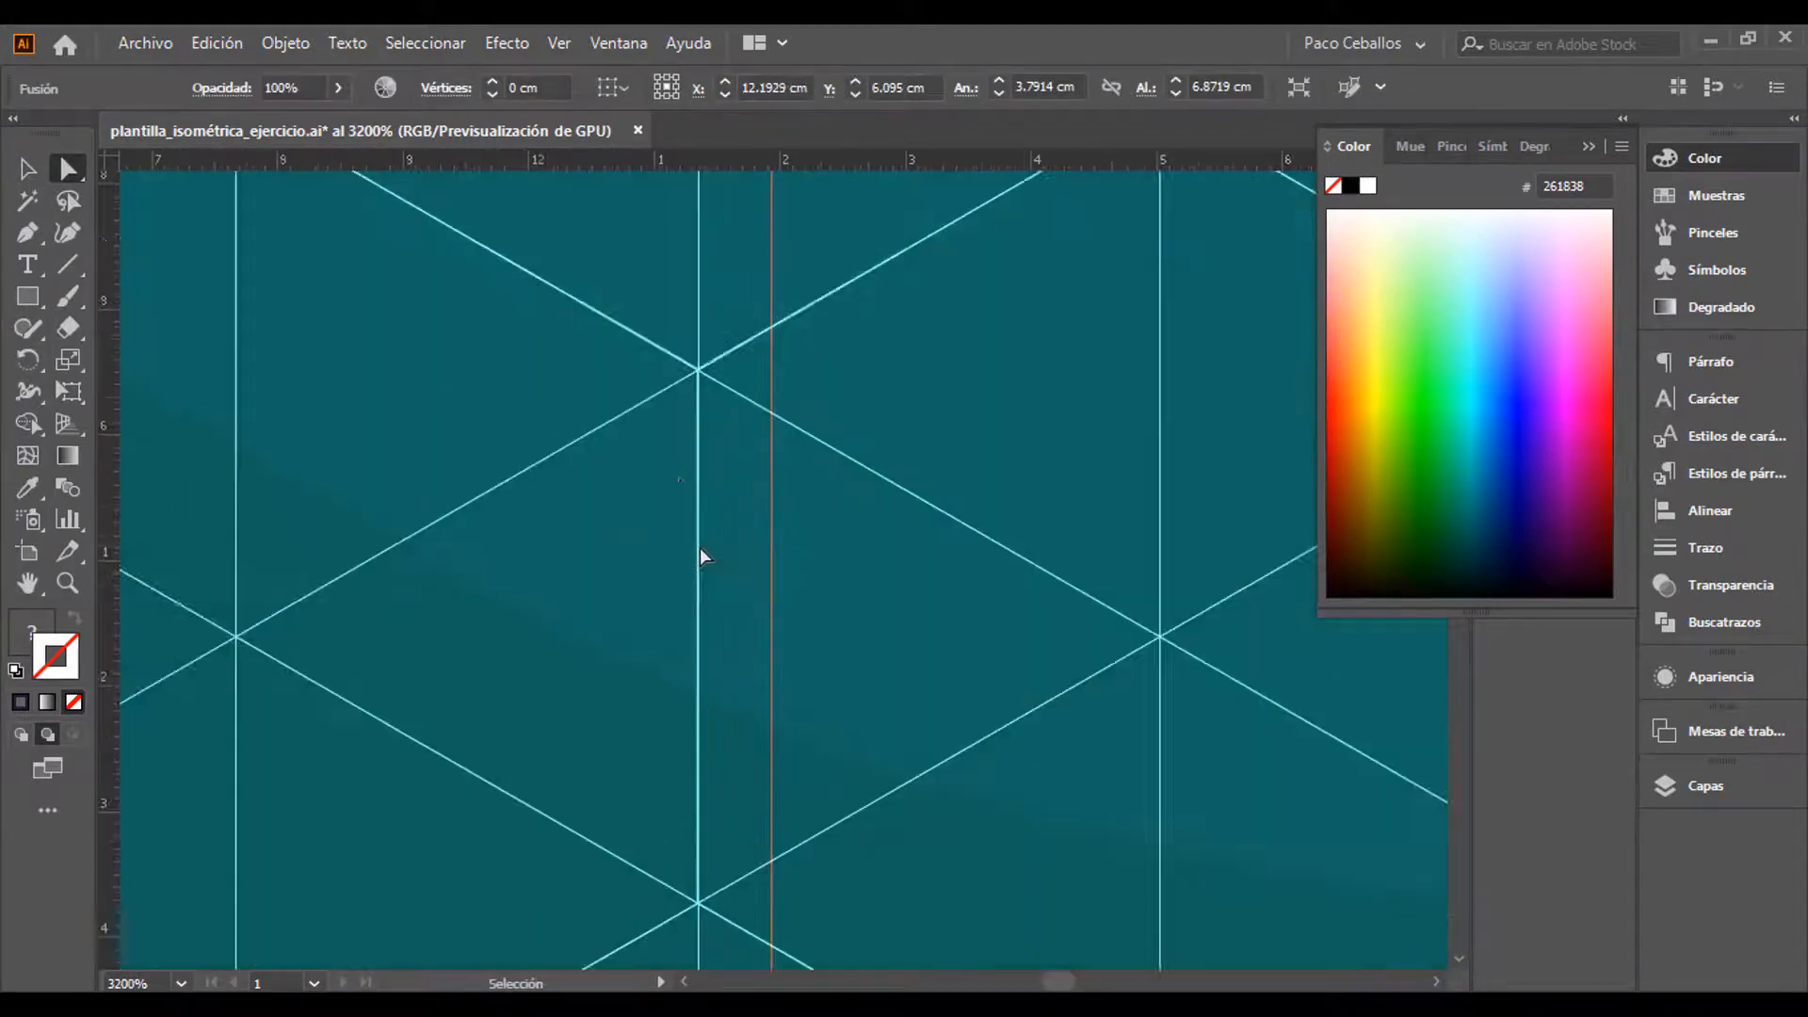
{"action": "left_click_drag", "start_coordinate": [728, 588], "coordinate": [122, 283]}
{"action": "left_click_drag", "start_coordinate": [1174, 711], "coordinate": [762, 206]}
{"action": "left_click", "coordinate": [975, 924]}
{"action": "left_click_drag", "start_coordinate": [1067, 747], "coordinate": [1422, 962]}
{"action": "left_click_drag", "start_coordinate": [127, 254], "coordinate": [715, 613]}
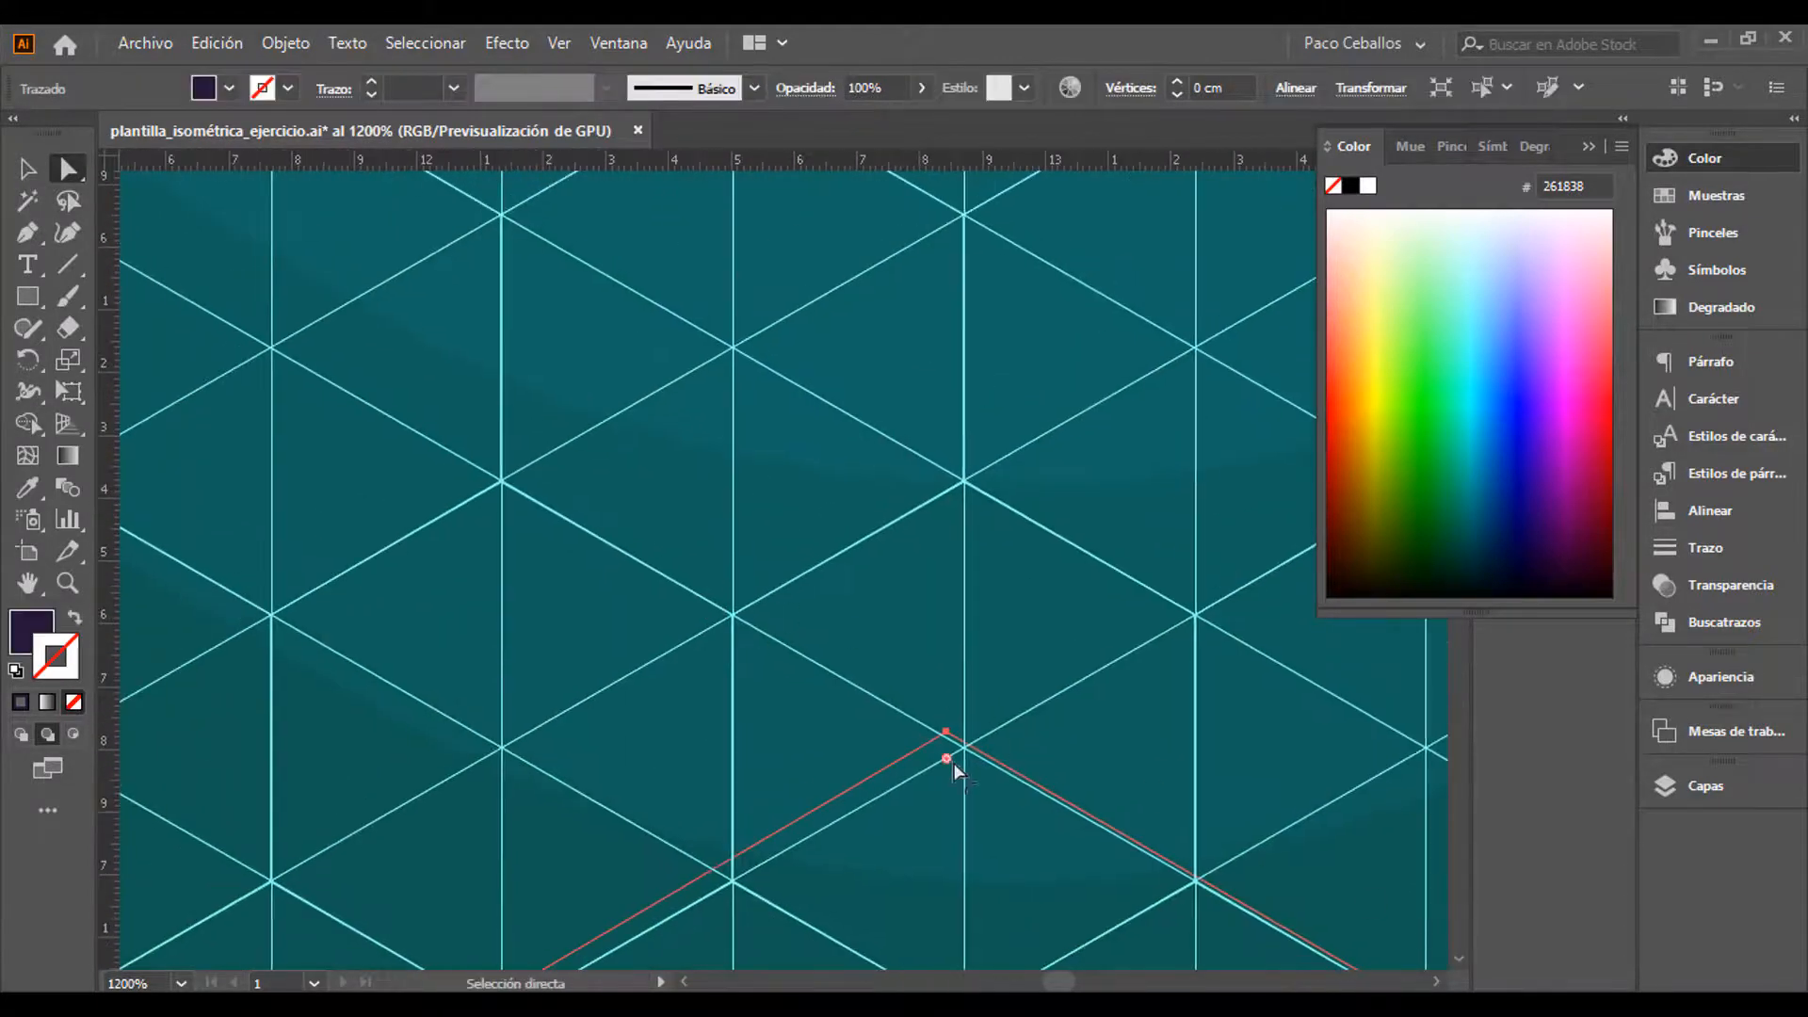
Select the base rhombus's rear anchor point and snap it onto the nearest isometric grid intersection
{"action": "left_click", "coordinate": [947, 734]}
{"action": "scroll", "coordinate": [949, 739], "scroll_direction": "up", "scroll_amount": 10}
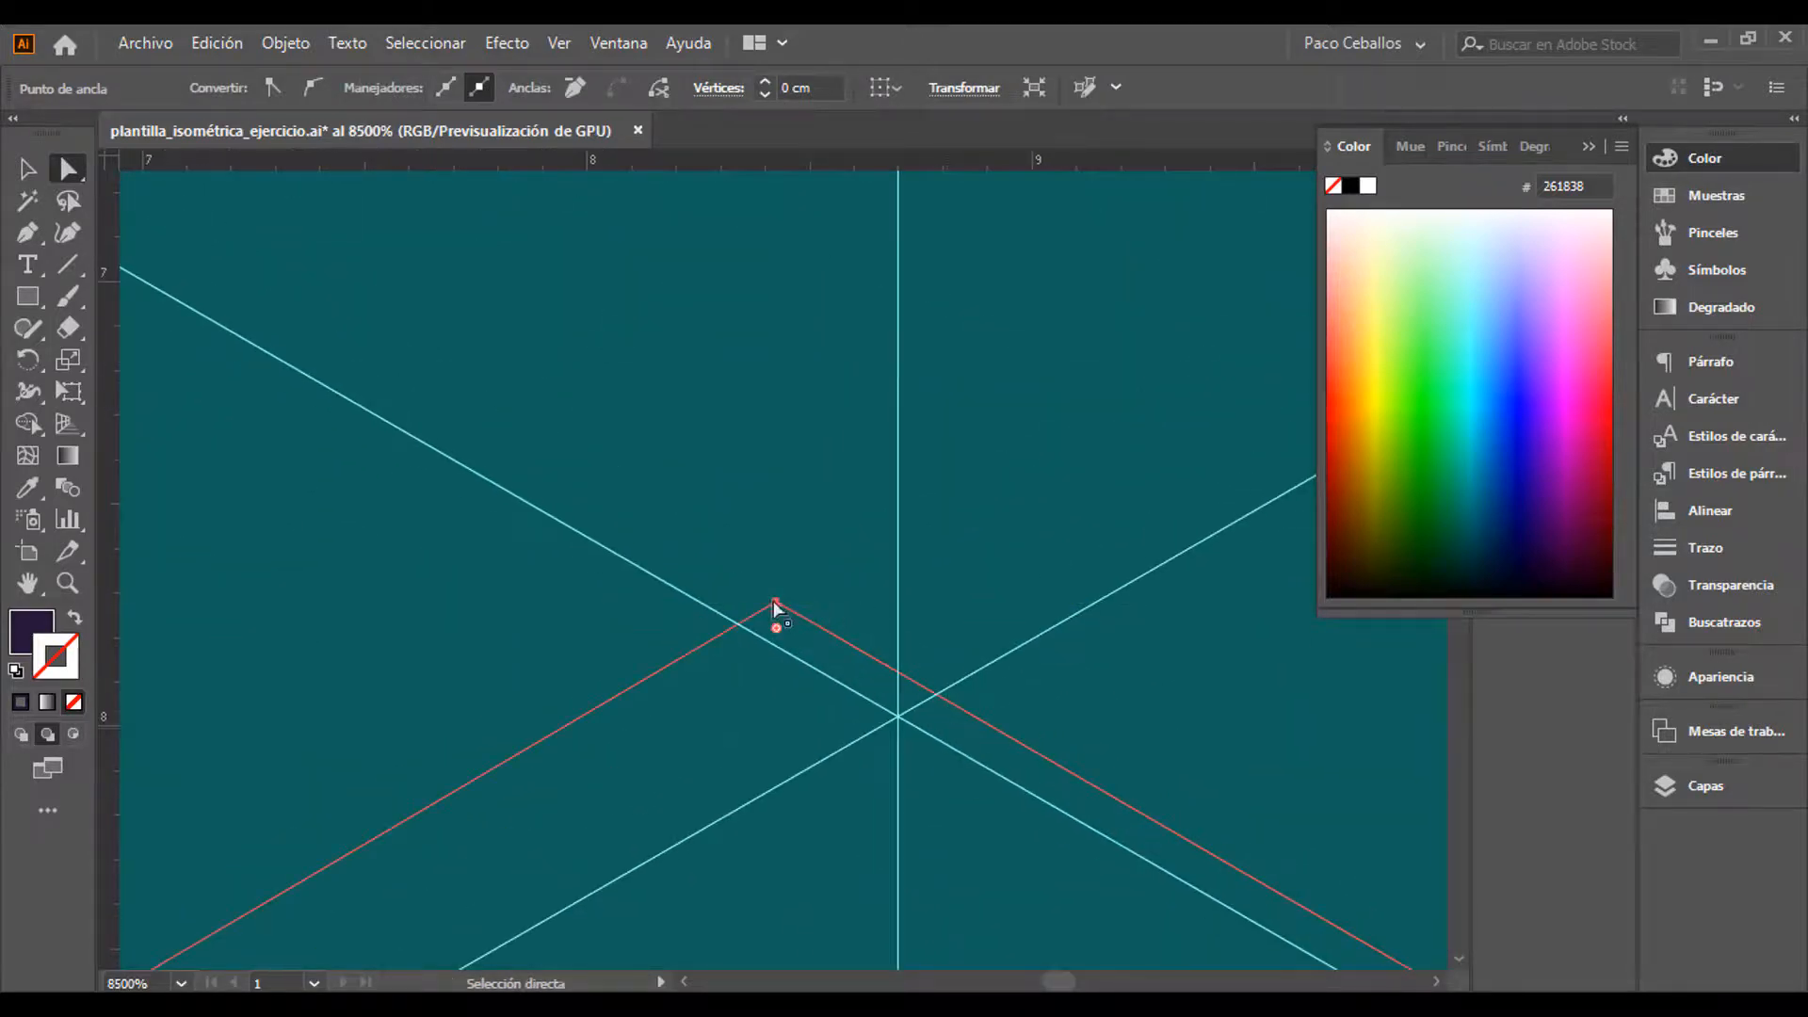
{"action": "left_click_drag", "start_coordinate": [776, 601], "coordinate": [893, 716]}
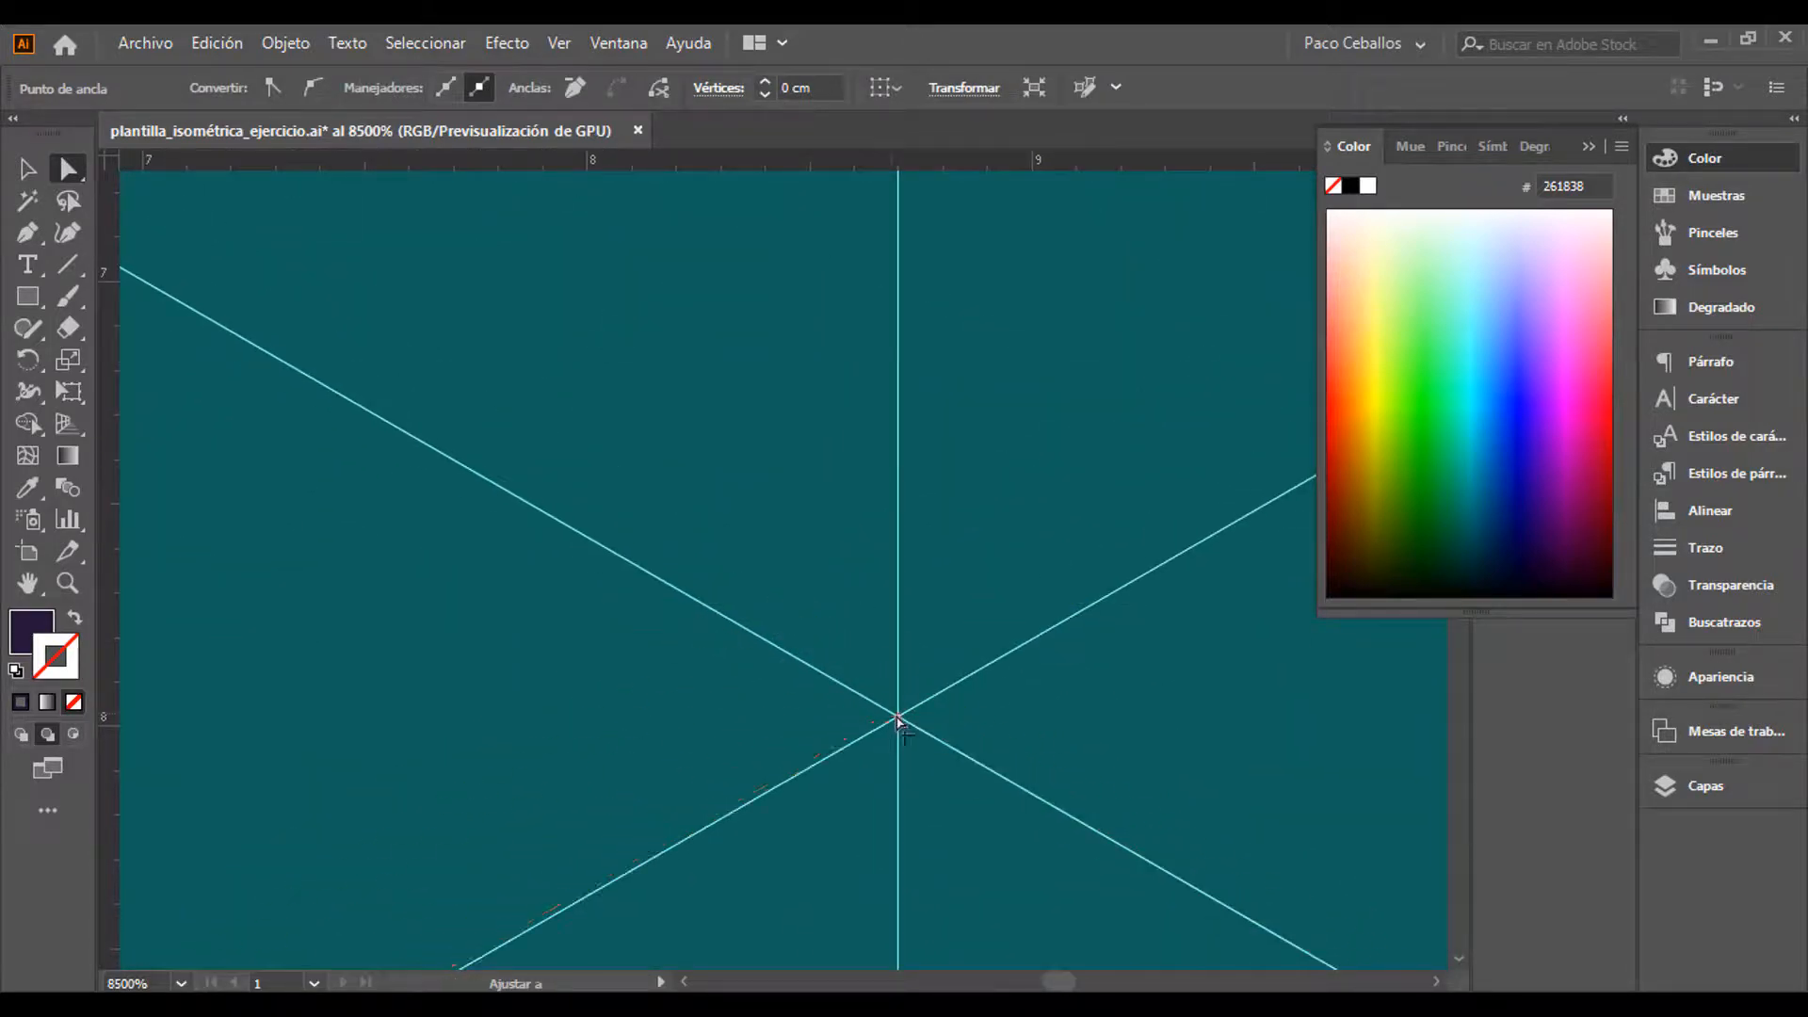
{"action": "scroll", "coordinate": [850, 748], "scroll_direction": "down", "scroll_amount": 5}
{"action": "scroll", "coordinate": [849, 748], "scroll_direction": "down", "scroll_amount": 8}
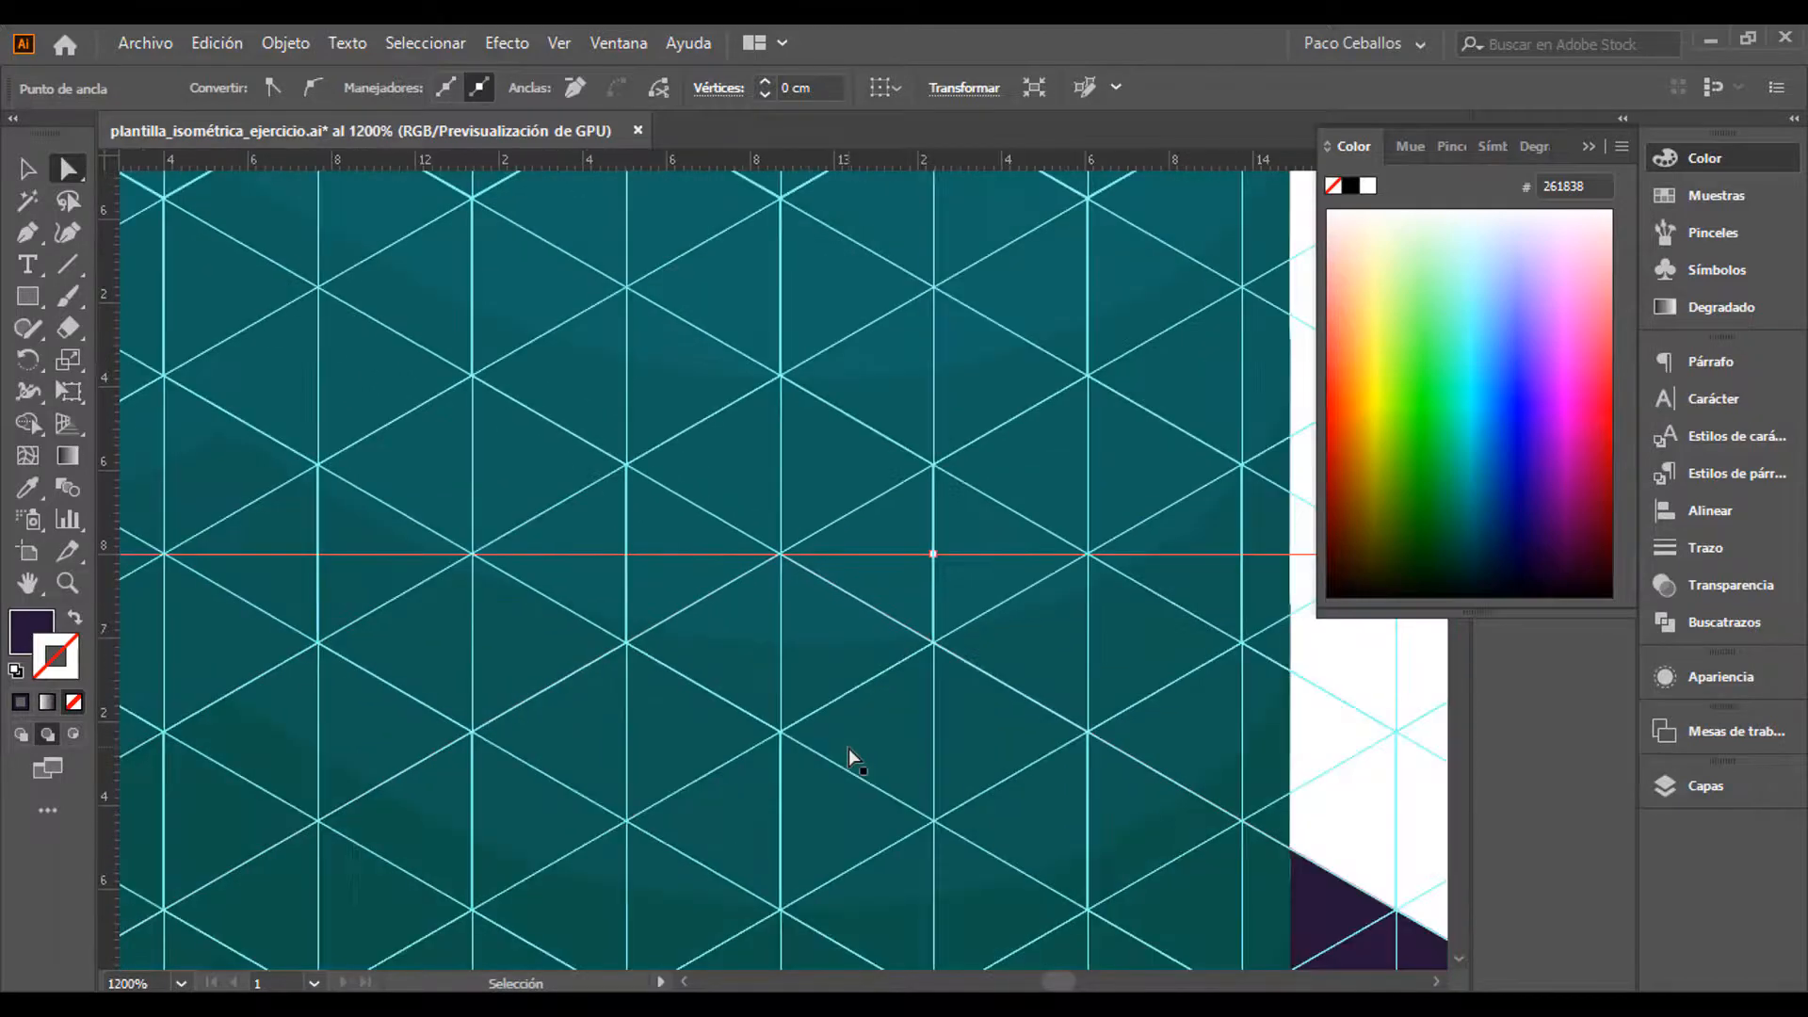
{"action": "scroll", "coordinate": [849, 748], "scroll_direction": "up", "scroll_amount": 1}
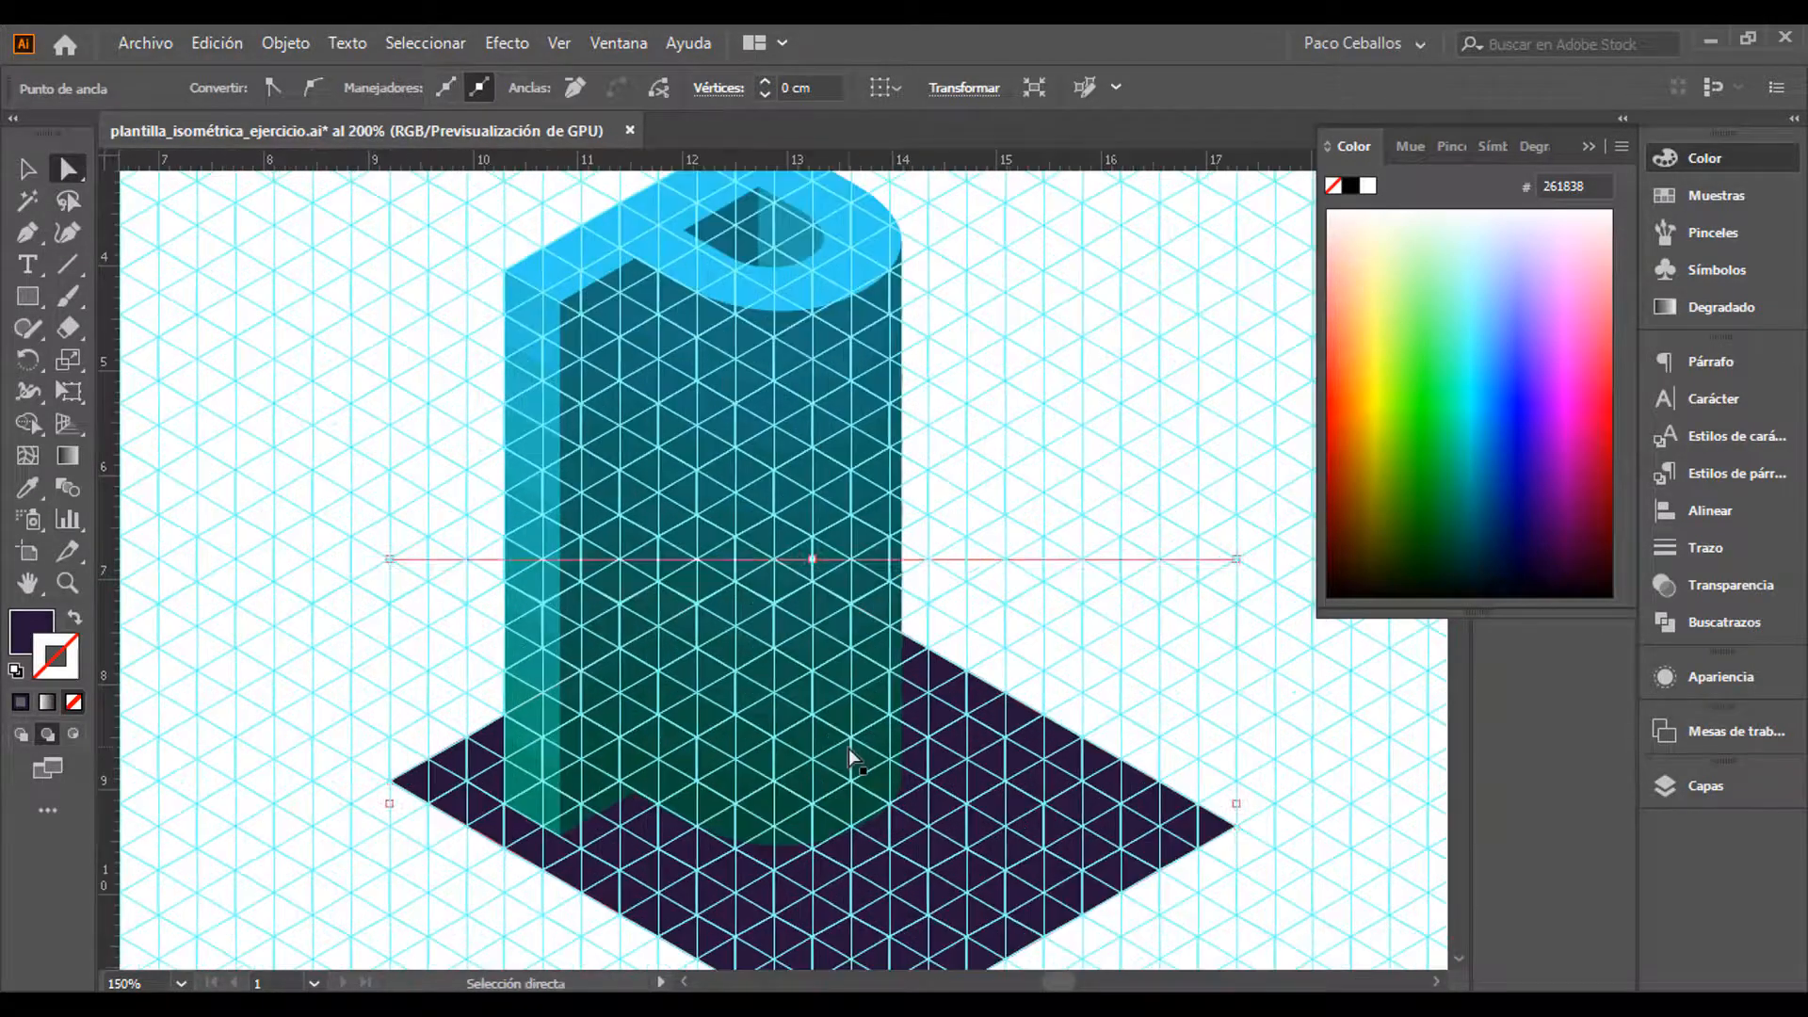
Darken the base rhombus's fill colour to #161021
{"action": "left_click", "coordinate": [23, 170]}
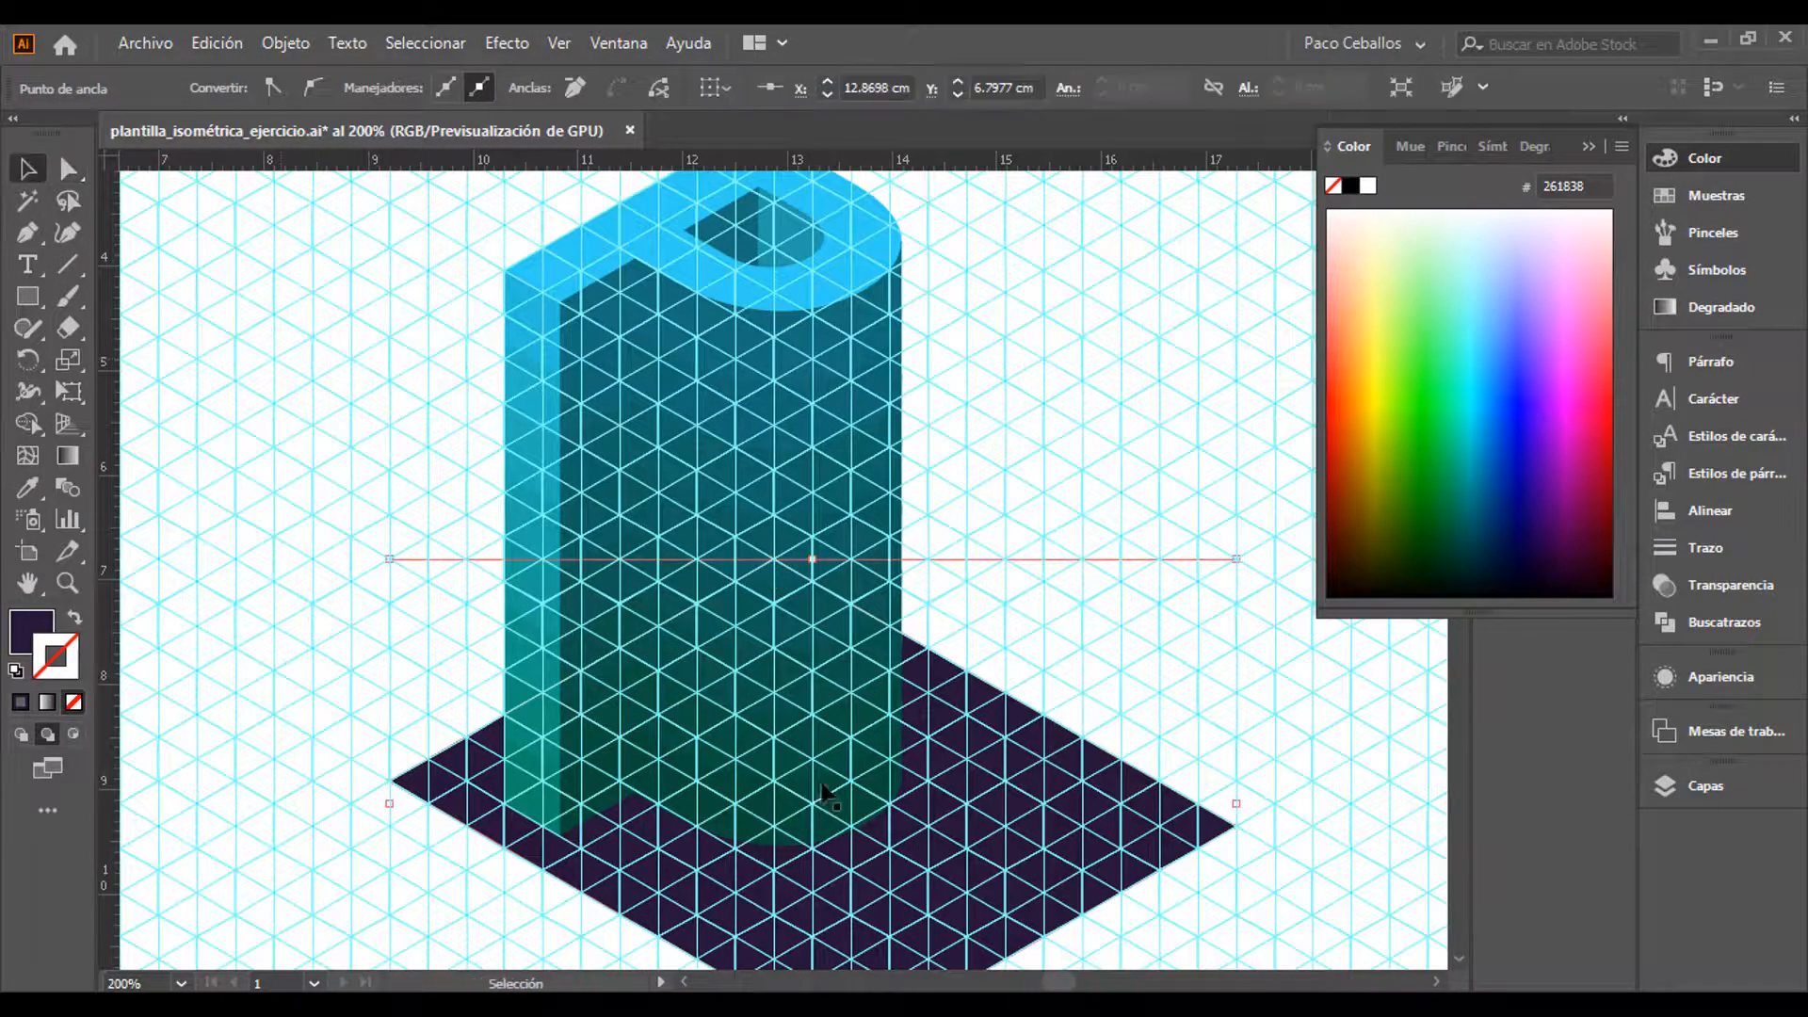
{"action": "double_click", "coordinate": [31, 633]}
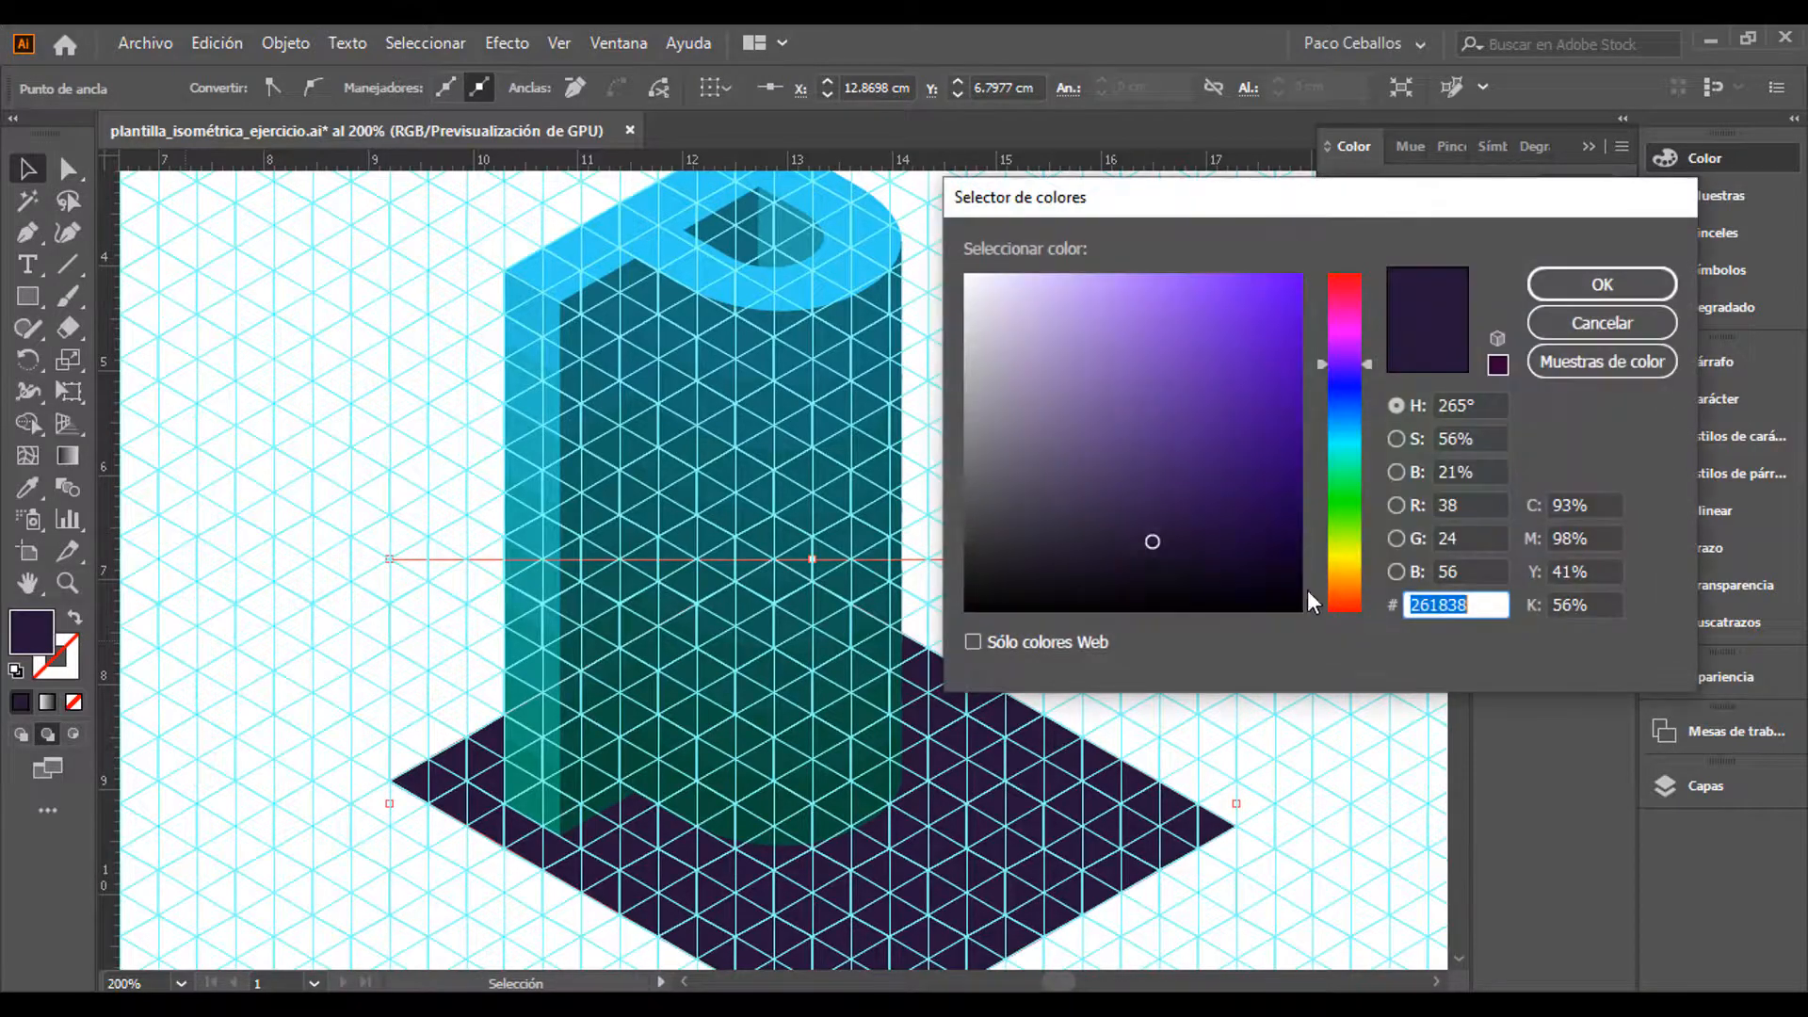
{"action": "left_click", "coordinate": [1152, 568]}
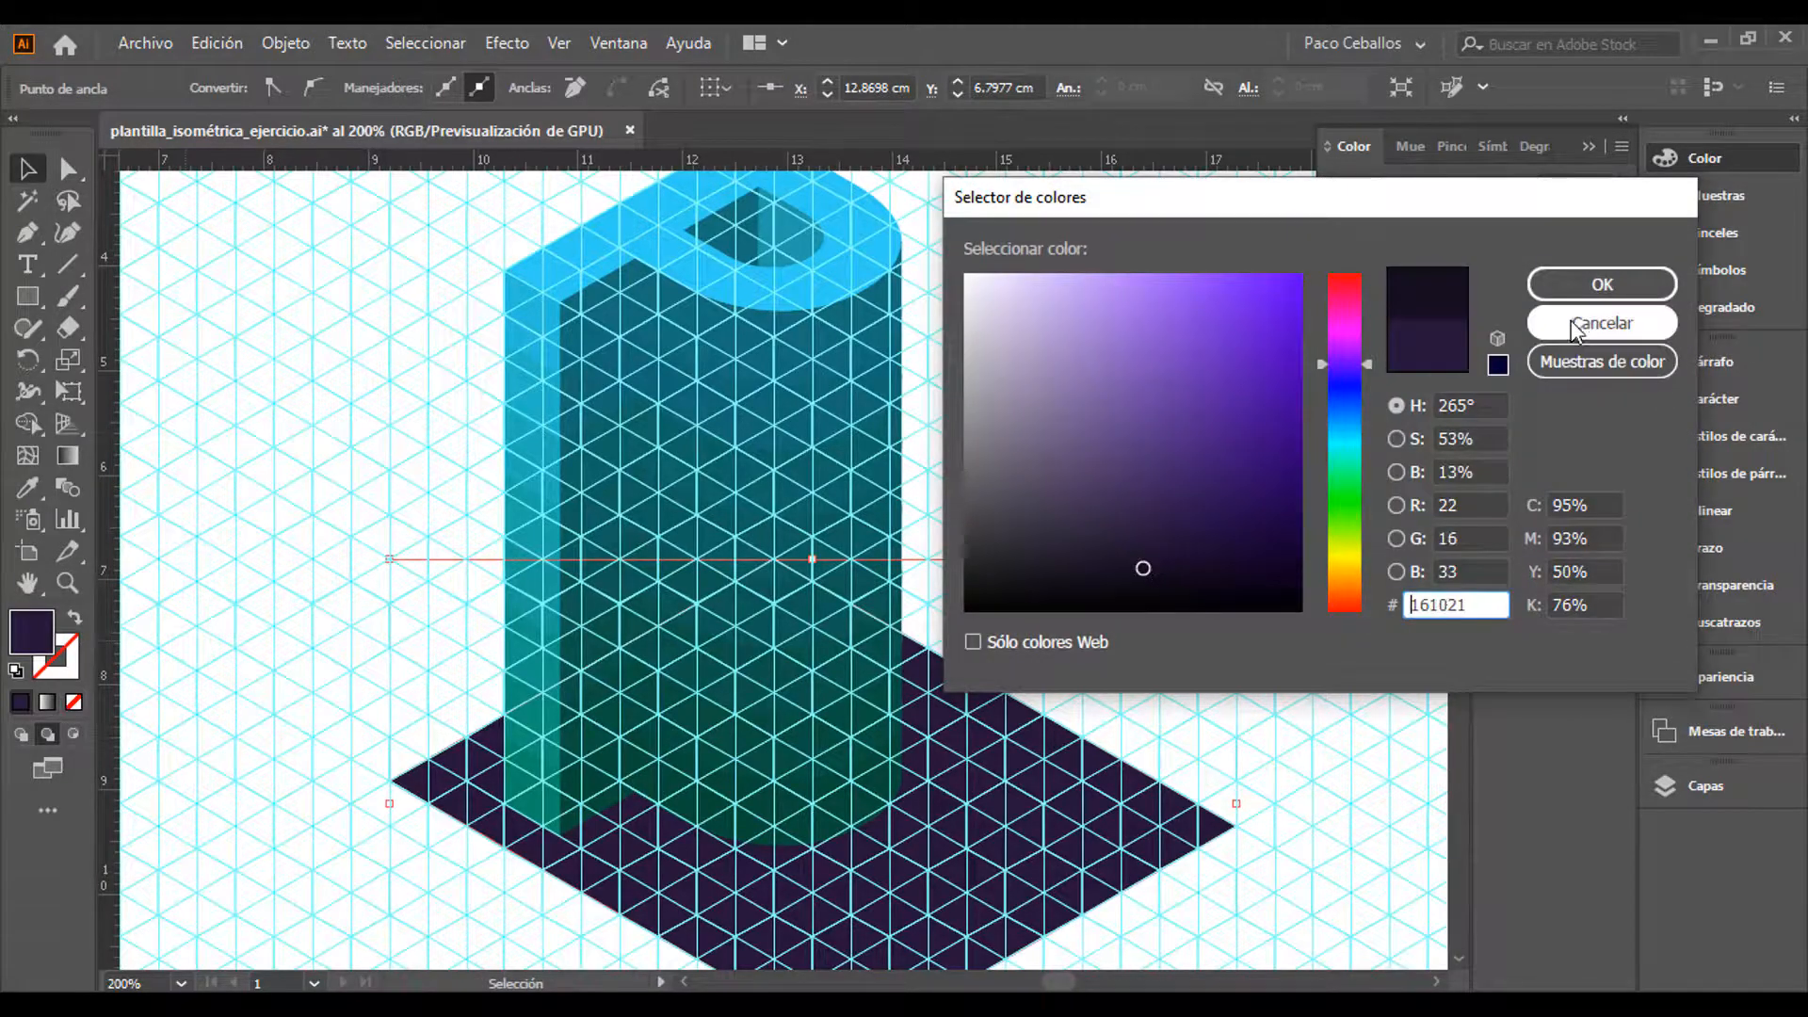
{"action": "left_click", "coordinate": [1601, 284]}
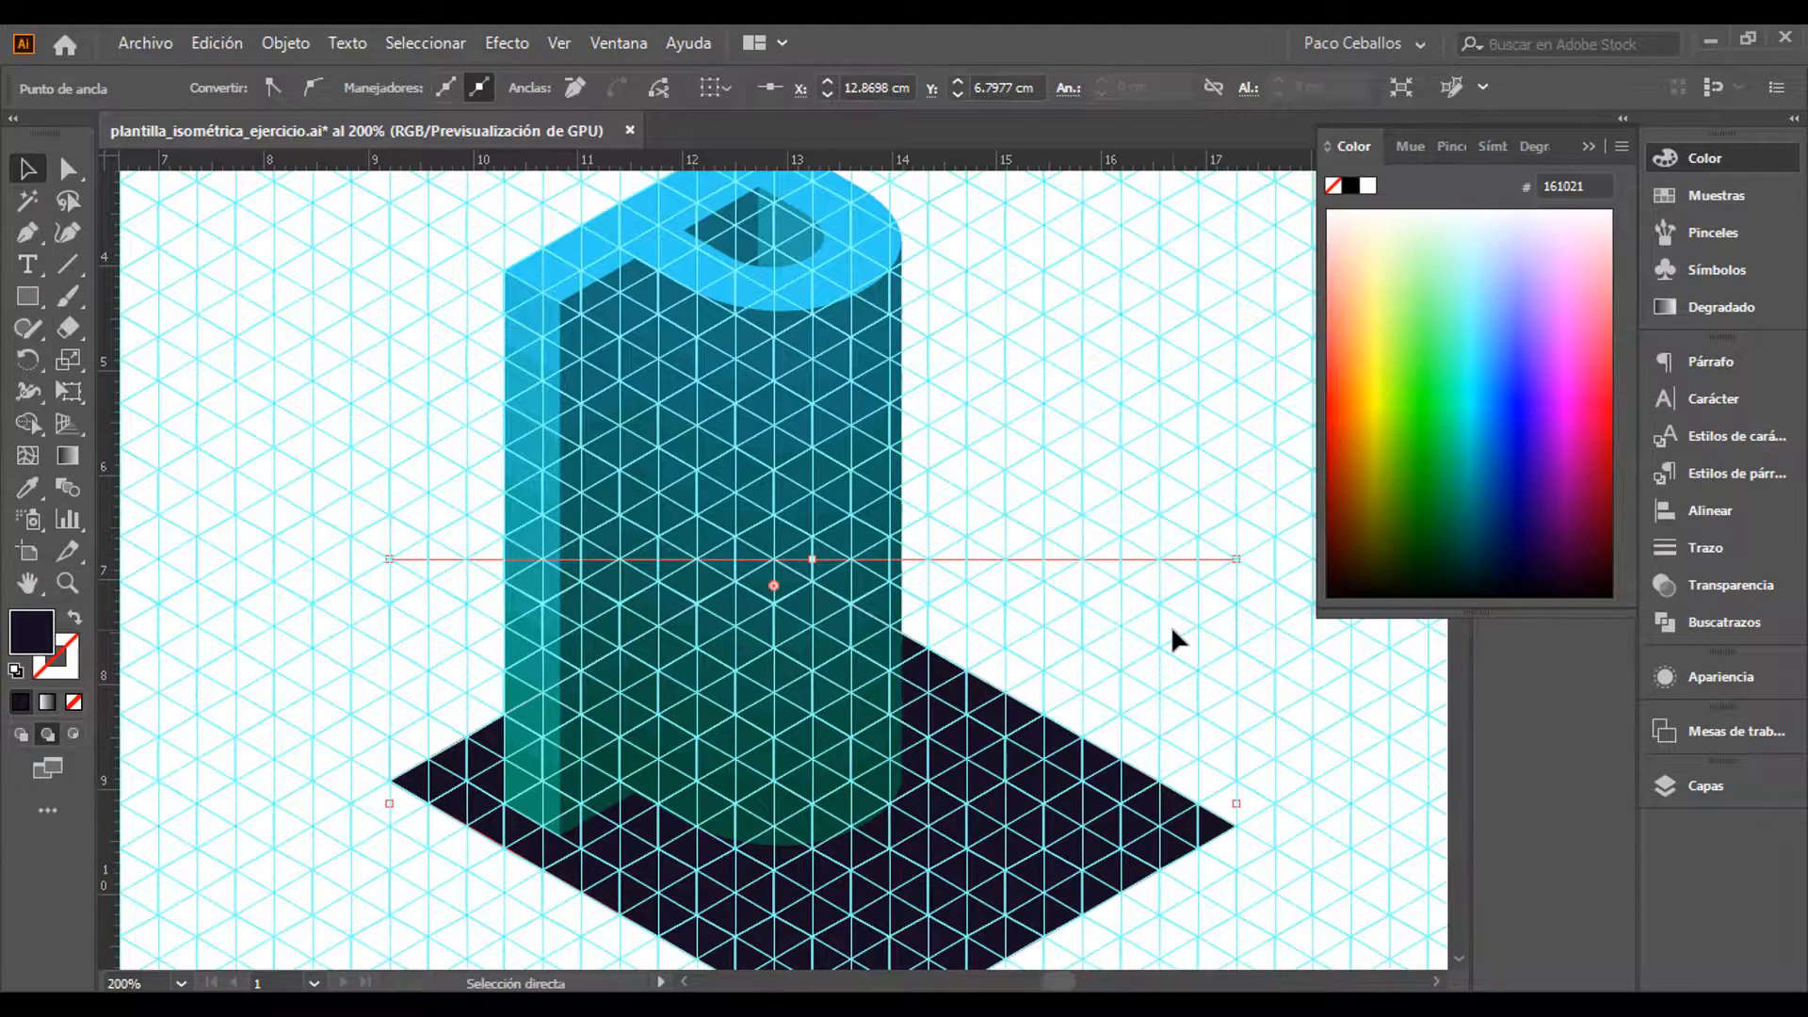
Hide the isometric grid guides and deselect the base
{"action": "key", "text": "ctrl+;"}
{"action": "left_click_drag", "start_coordinate": [999, 450], "coordinate": [1033, 298]}
{"action": "left_click", "coordinate": [1120, 332]}
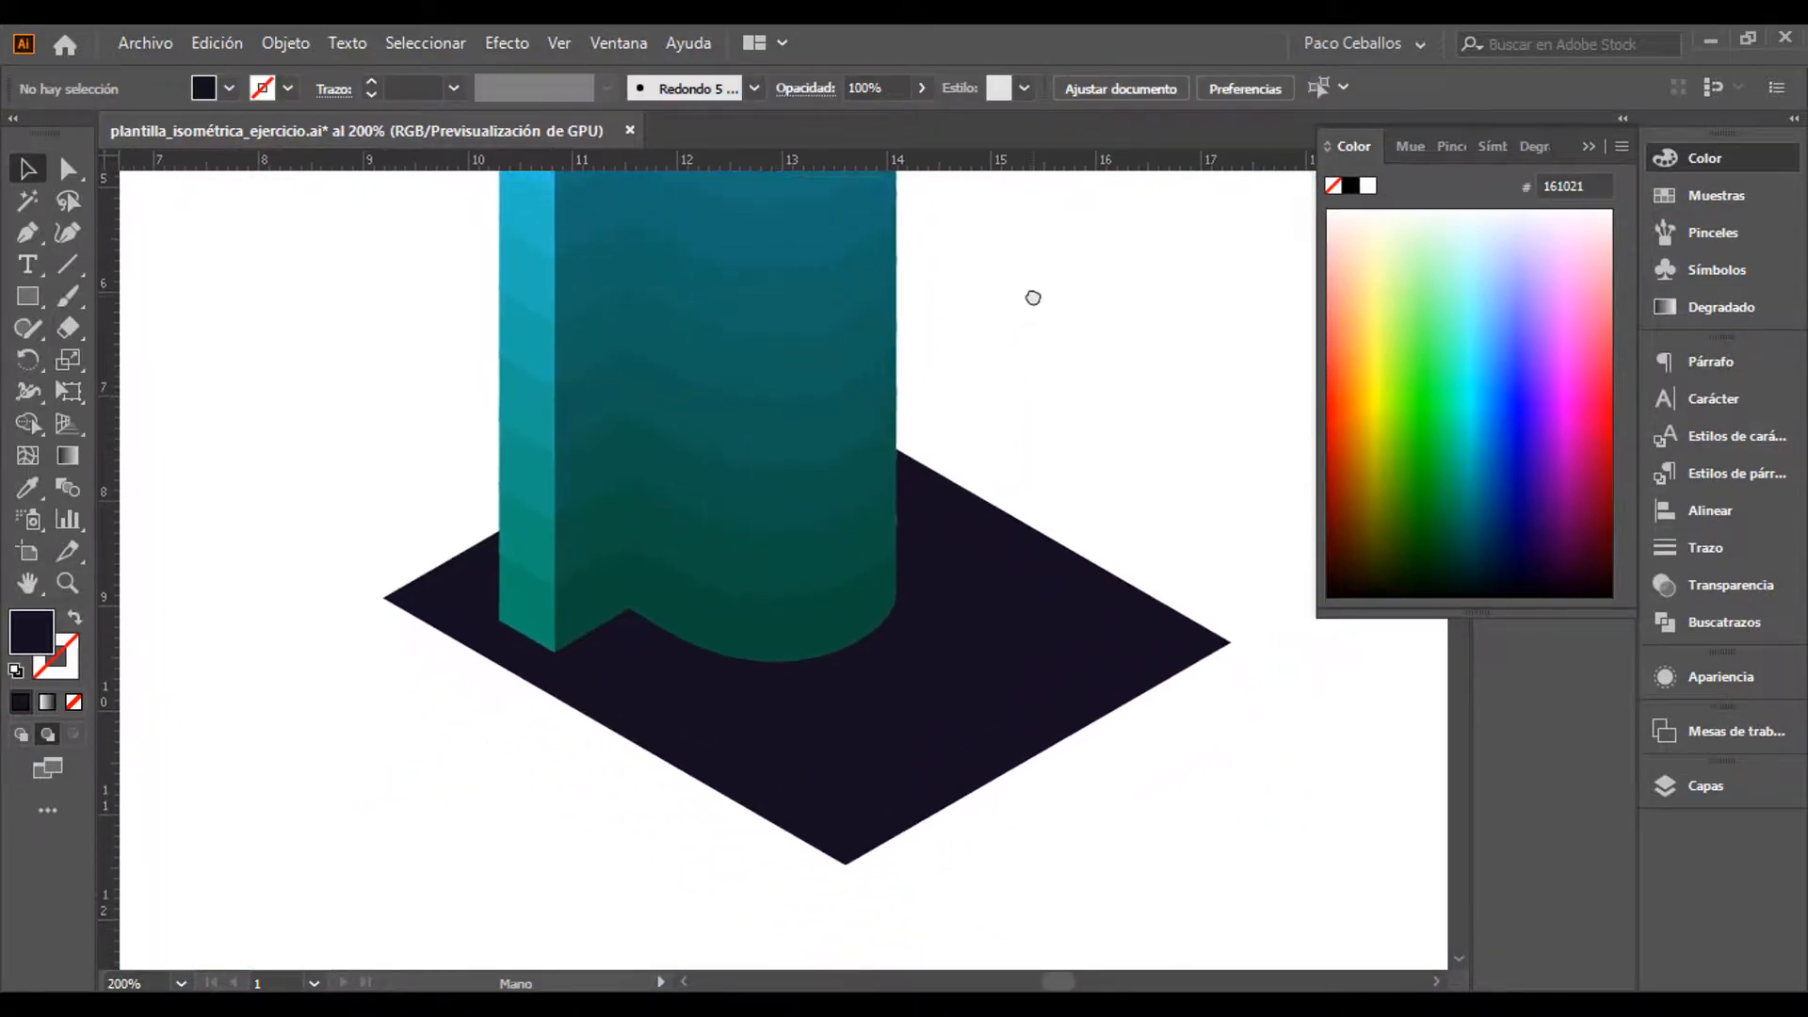
Select the base rhombus and give it a solid colour stroke
{"action": "left_click", "coordinate": [1041, 626]}
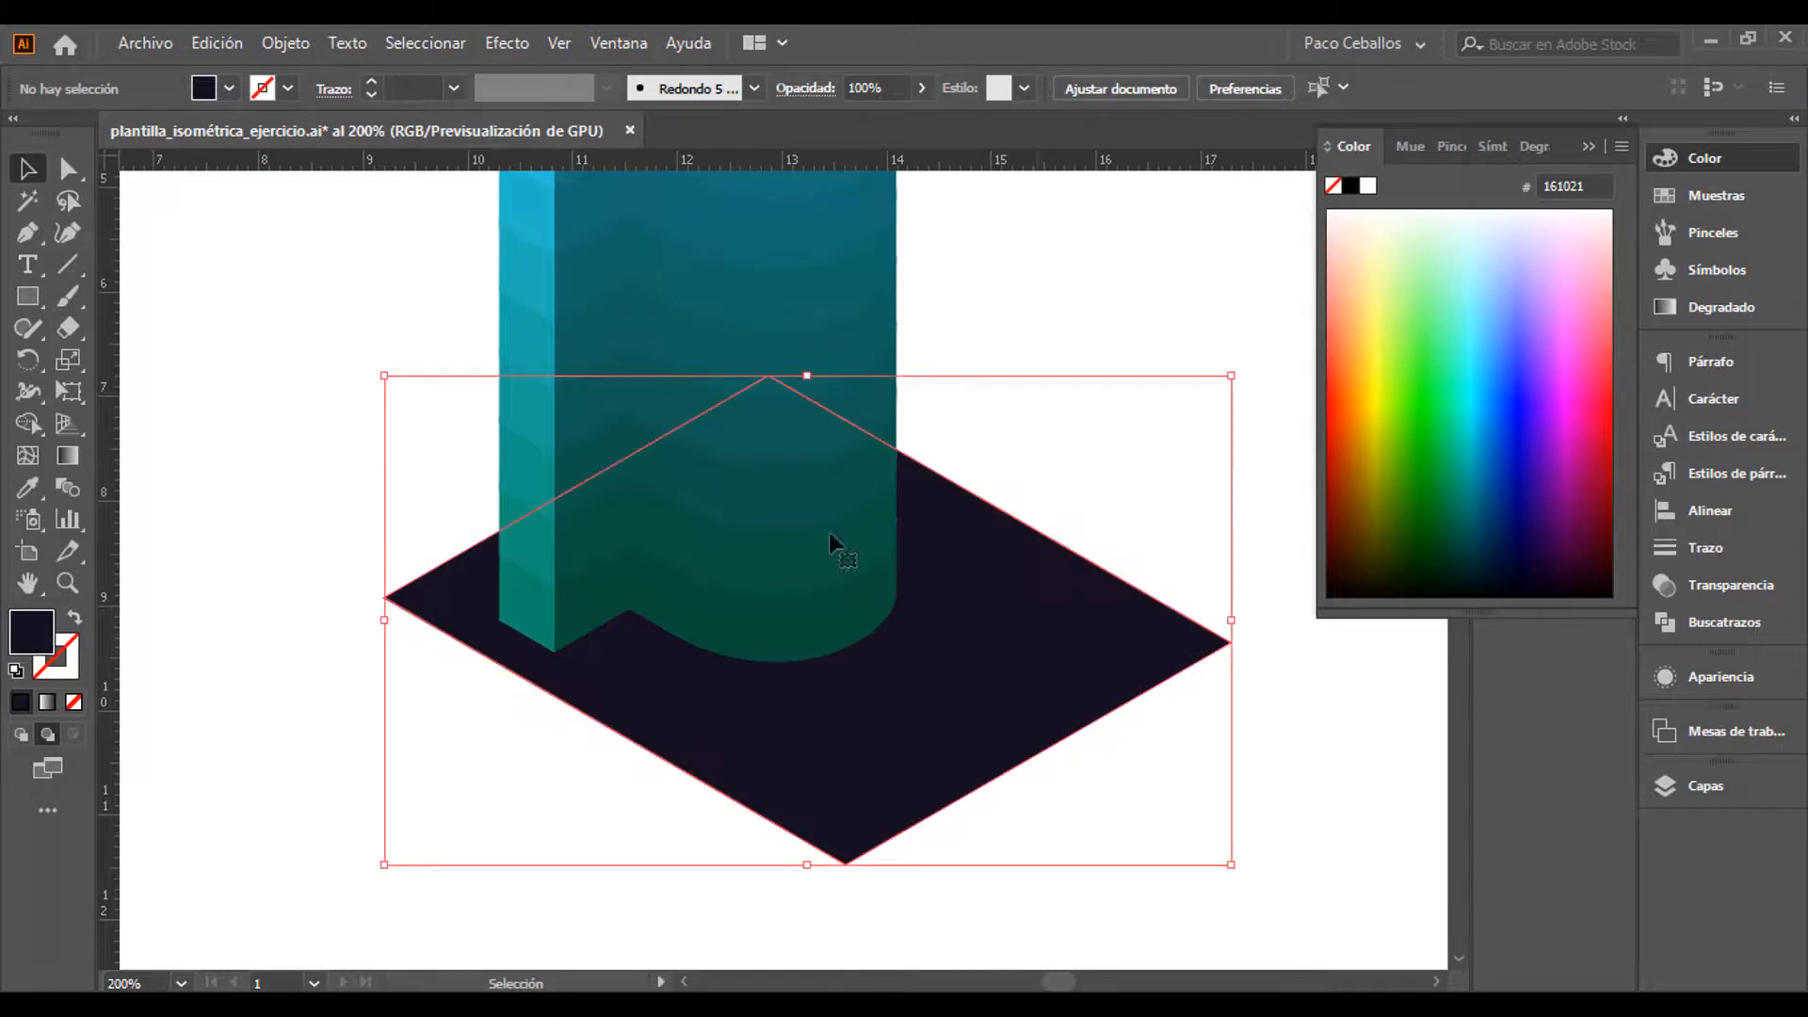
{"action": "left_click", "coordinate": [72, 668]}
{"action": "left_click", "coordinate": [21, 701]}
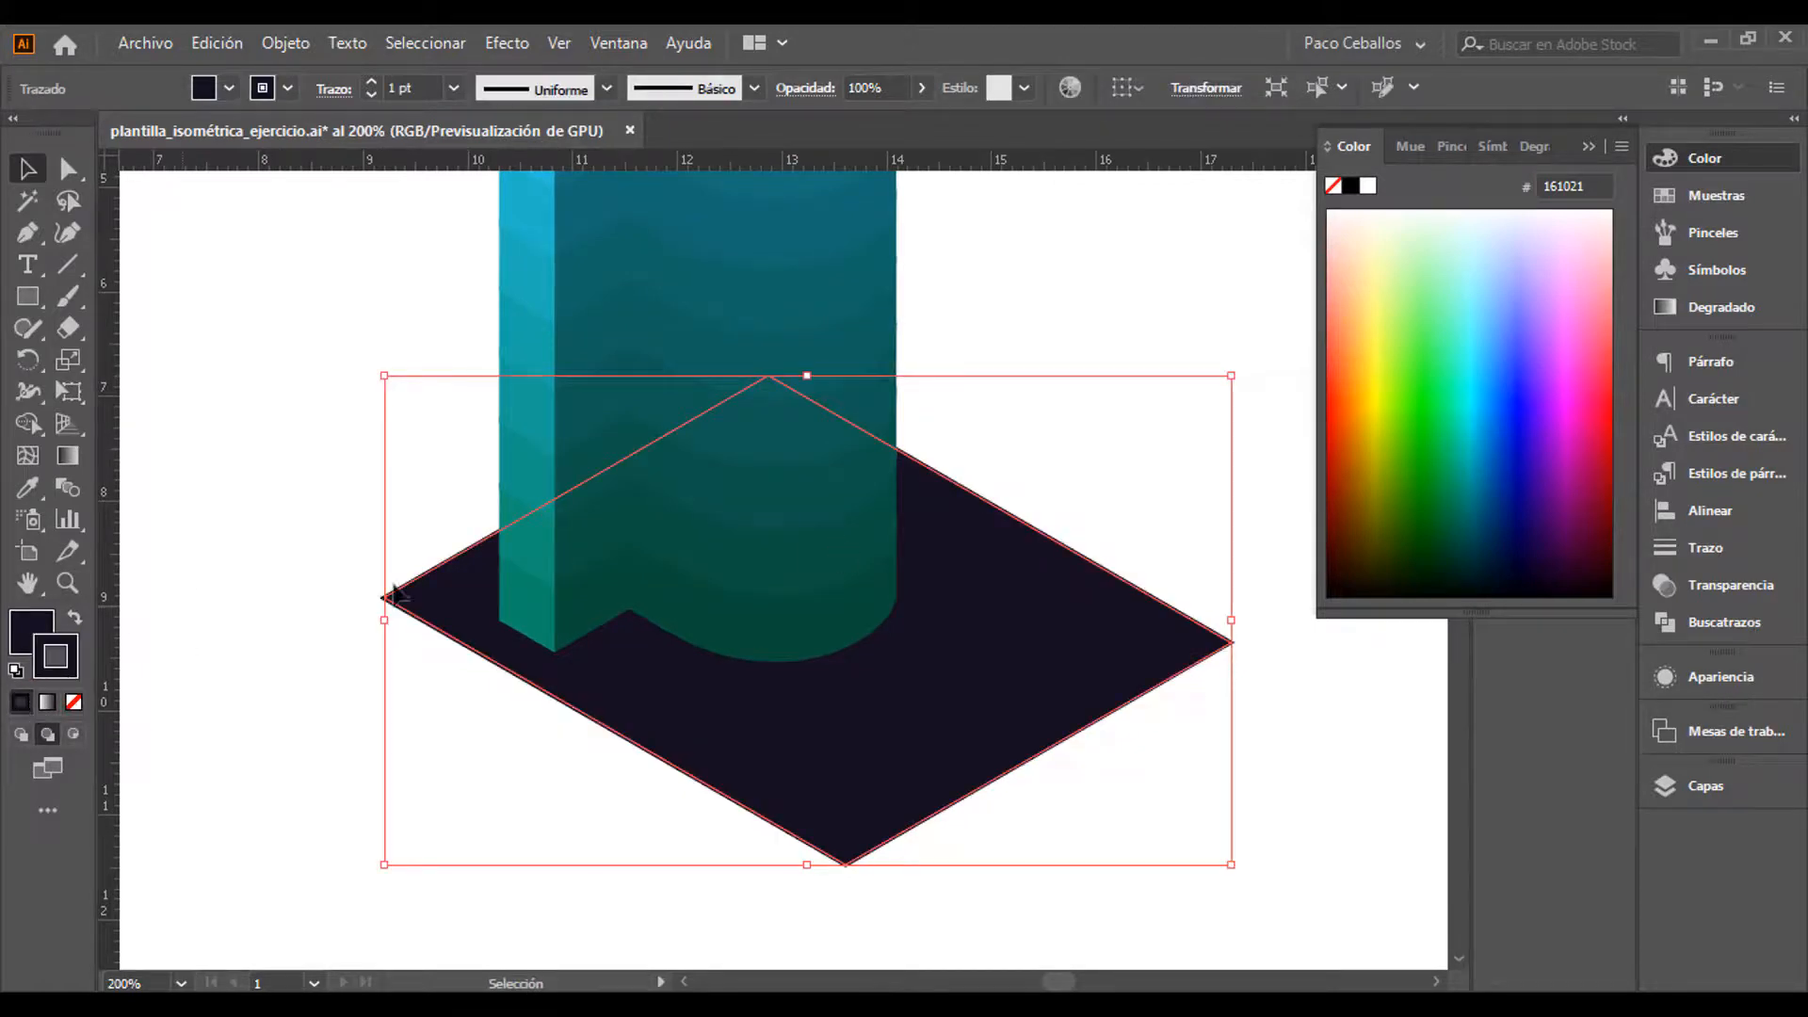
Set the base's stroke weight to 0.5 pt and align the stroke to the inside of the path
{"action": "left_click", "coordinate": [1701, 549]}
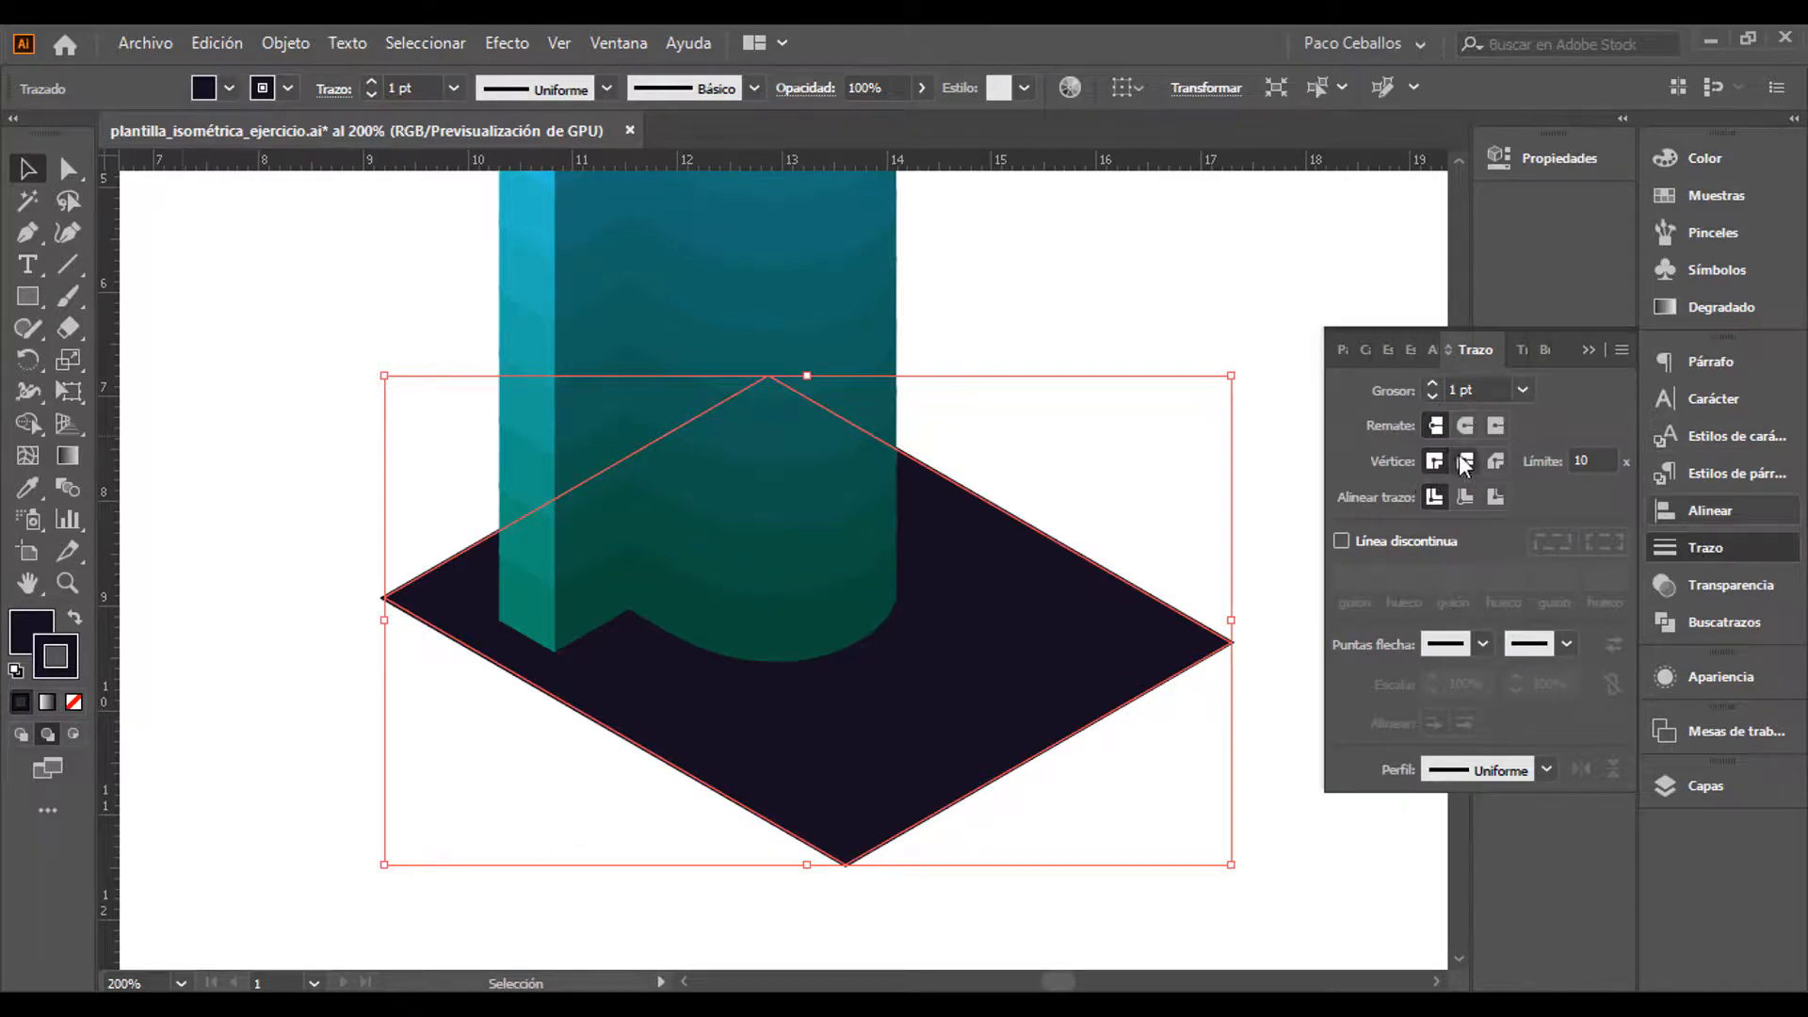
{"action": "left_click", "coordinate": [1523, 390]}
{"action": "left_click_drag", "start_coordinate": [1613, 503], "coordinate": [1616, 450]}
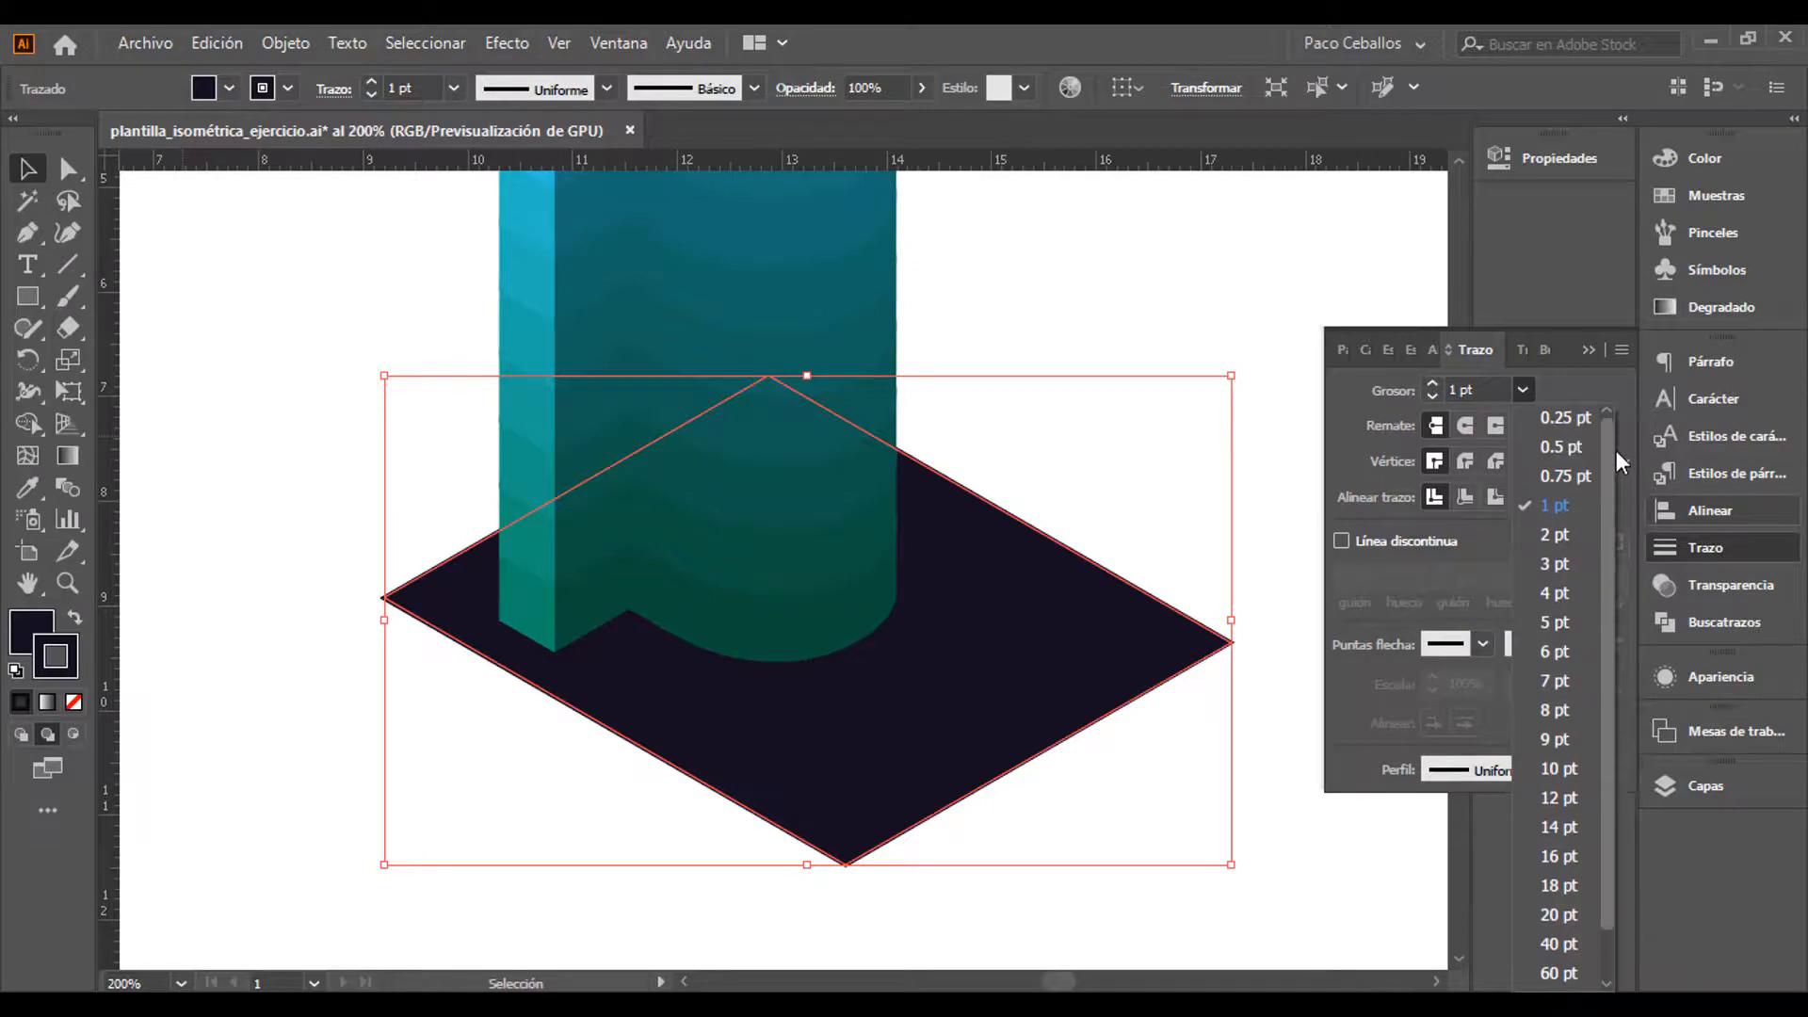
{"action": "left_click", "coordinate": [1556, 448]}
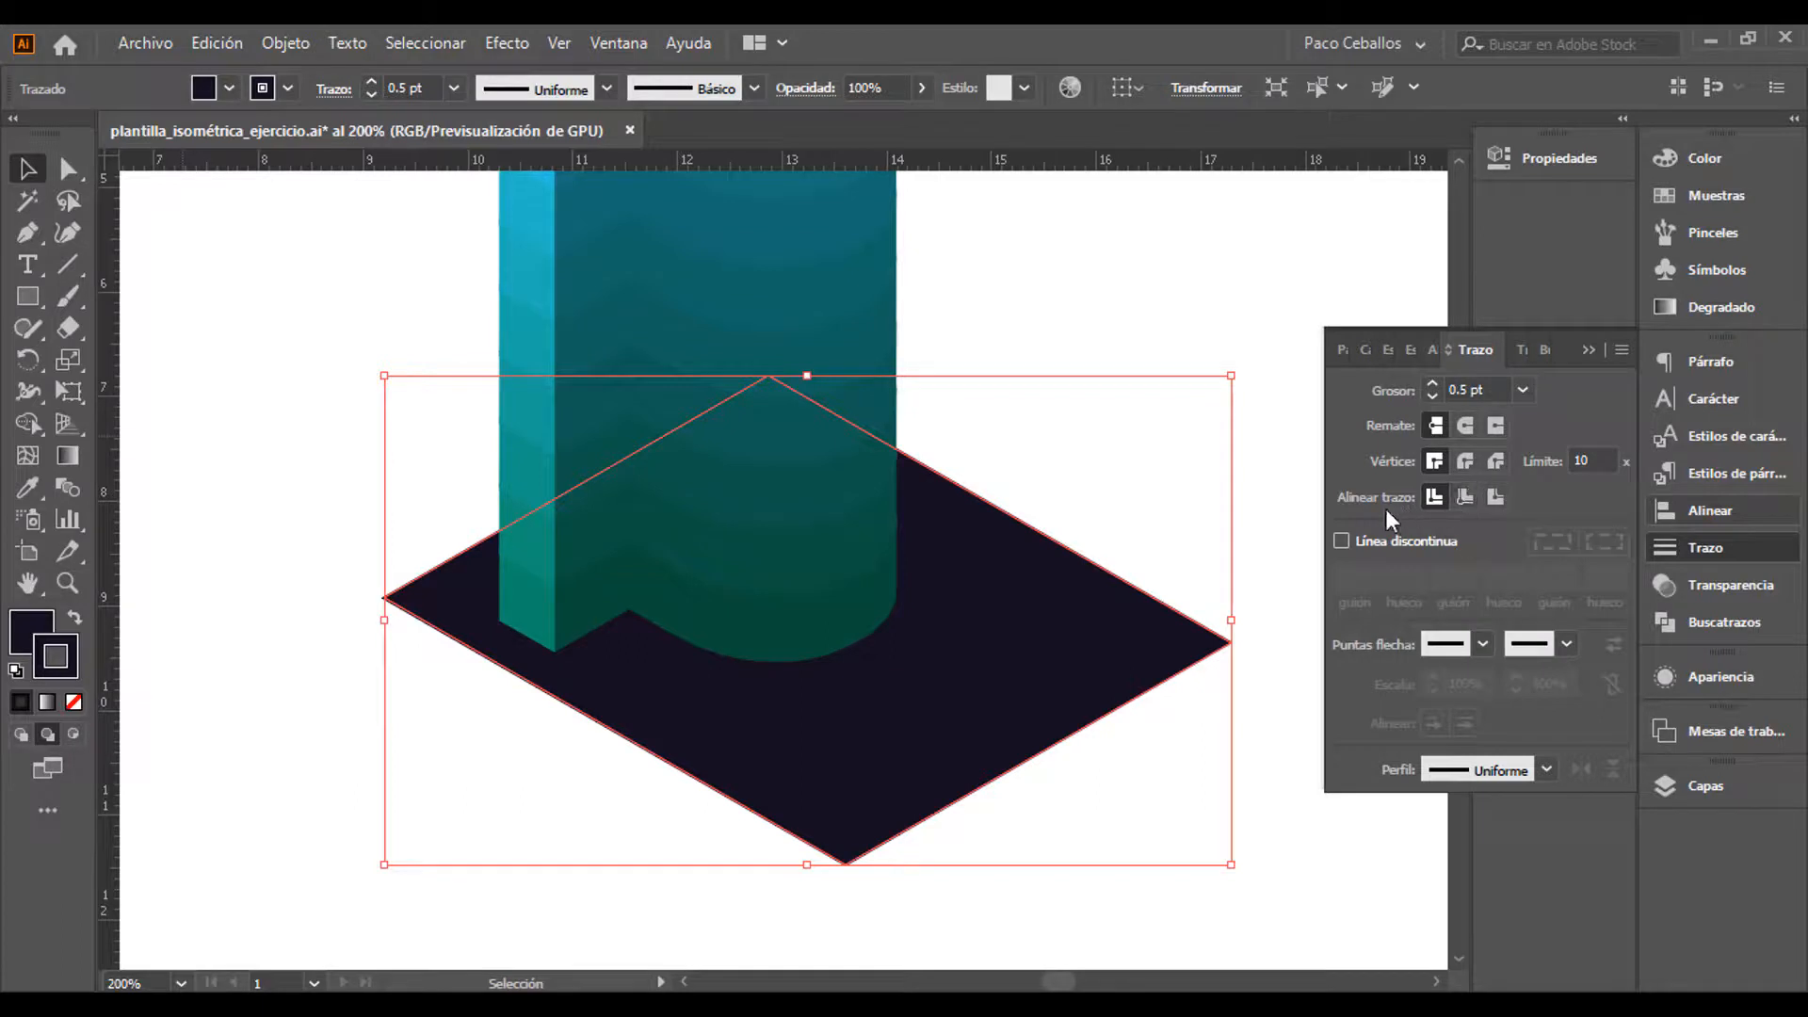
{"action": "left_click", "coordinate": [1464, 499]}
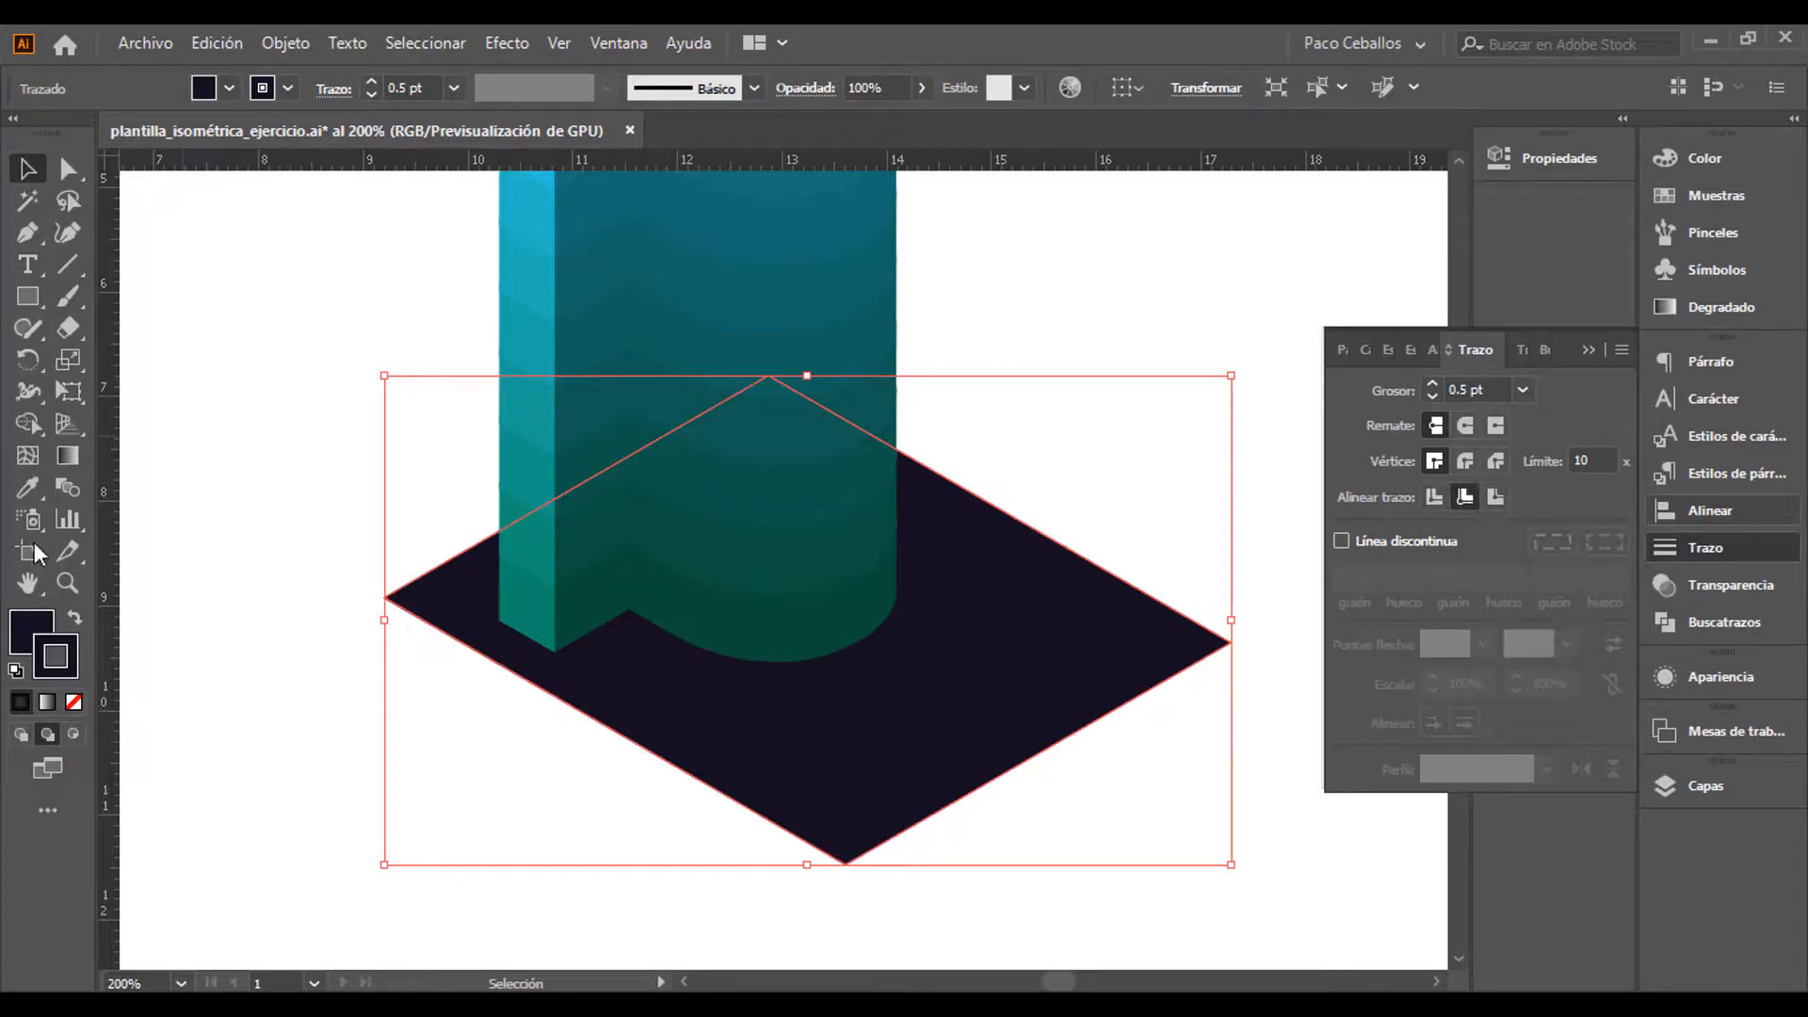
Change the base rhombus's stroke colour to light grey #B7B7B7 and deselect the base
{"action": "double_click", "coordinate": [73, 660]}
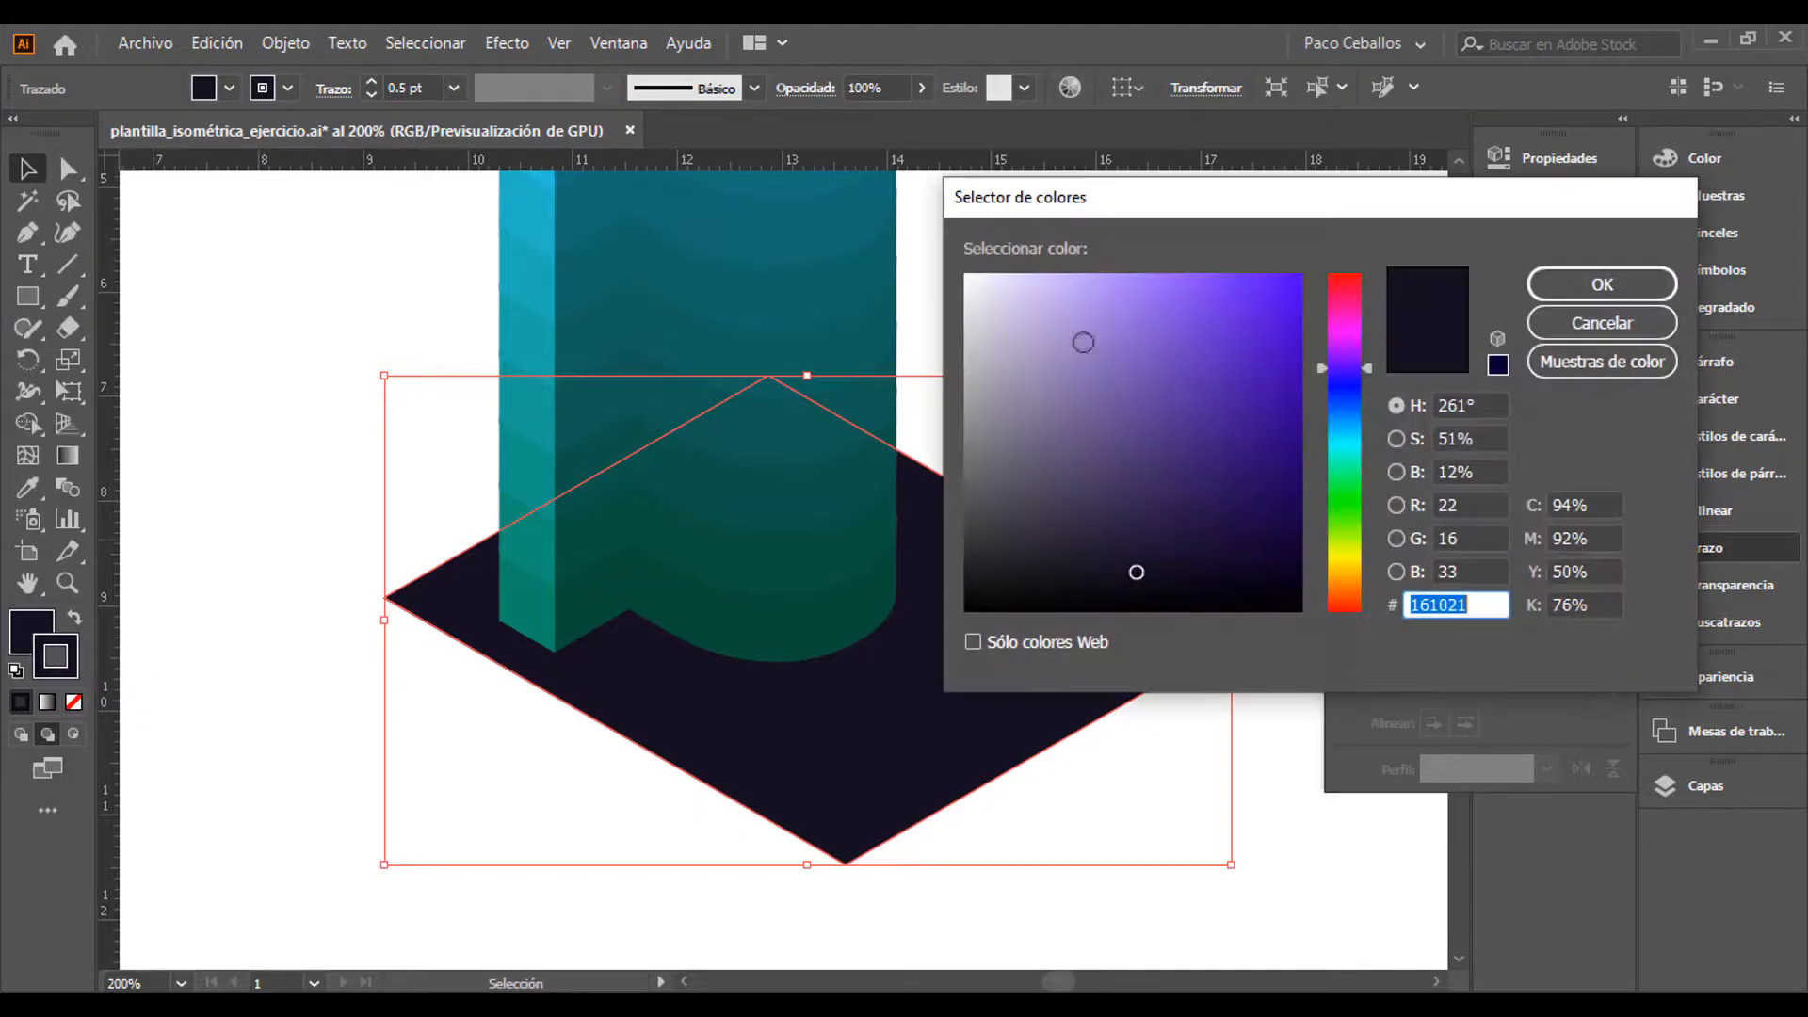
{"action": "left_click", "coordinate": [967, 358]}
{"action": "left_click_drag", "start_coordinate": [967, 358], "coordinate": [954, 368]}
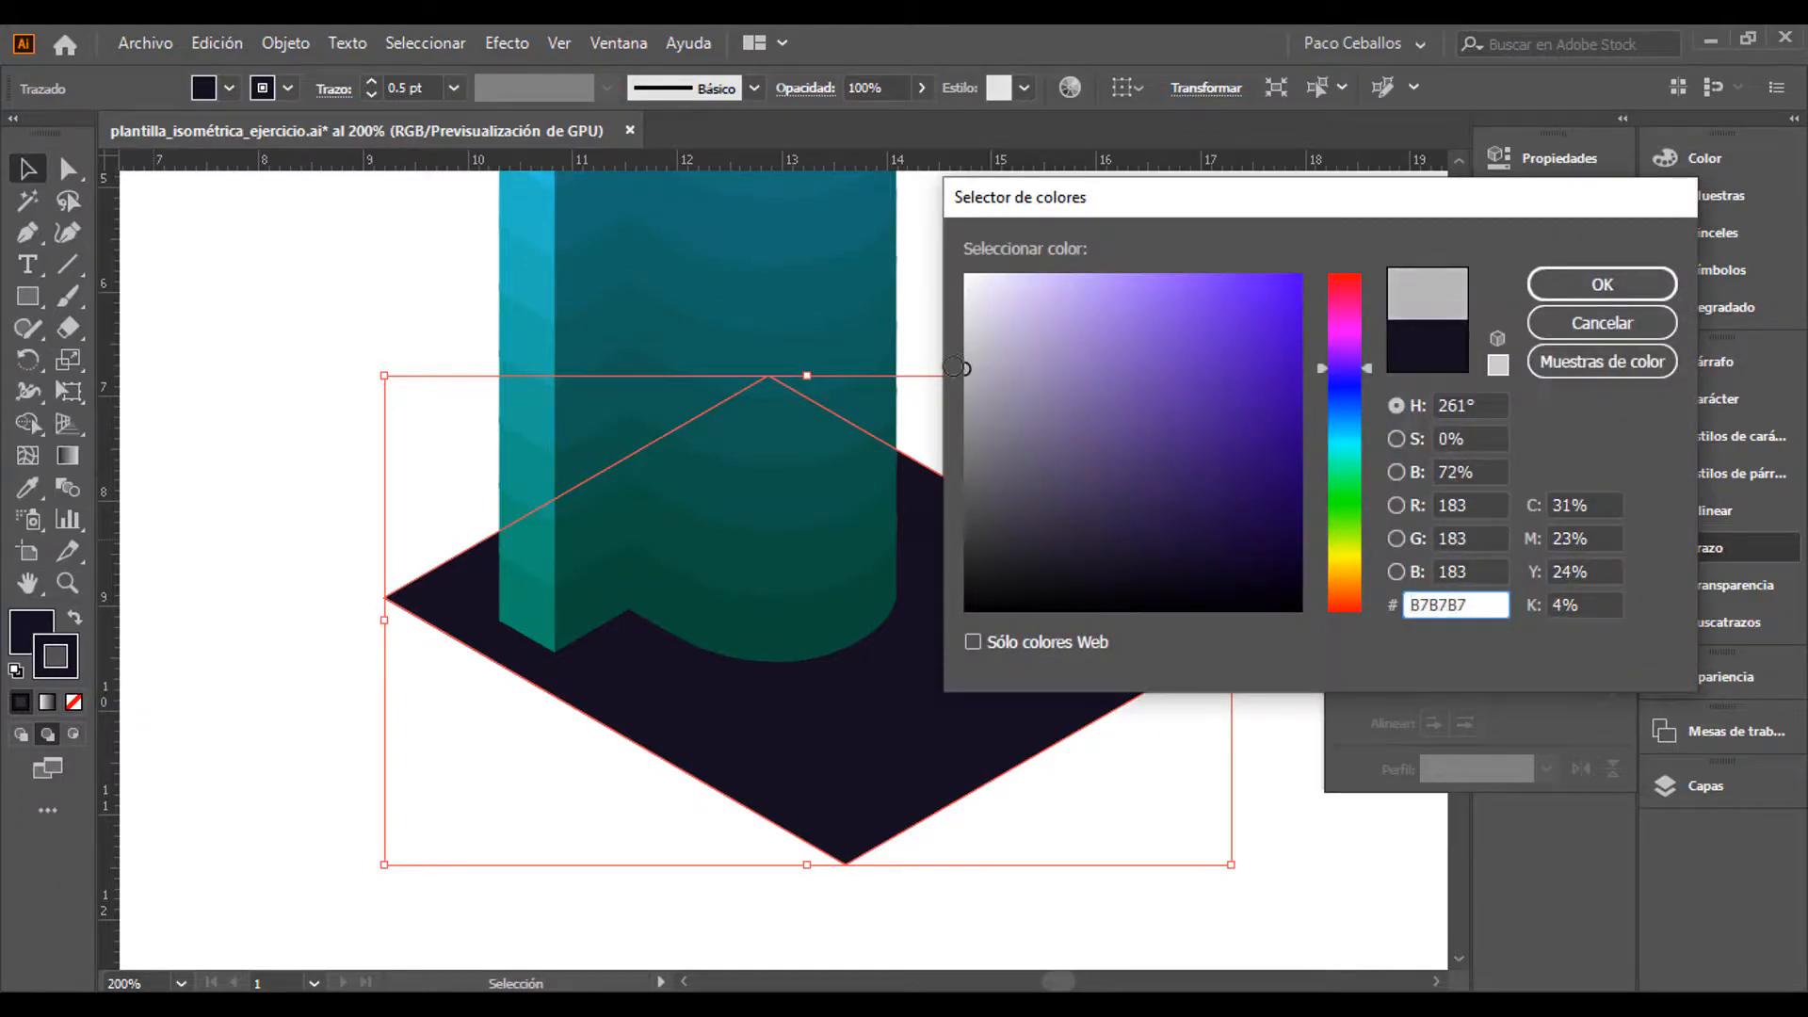
{"action": "left_click", "coordinate": [1602, 284]}
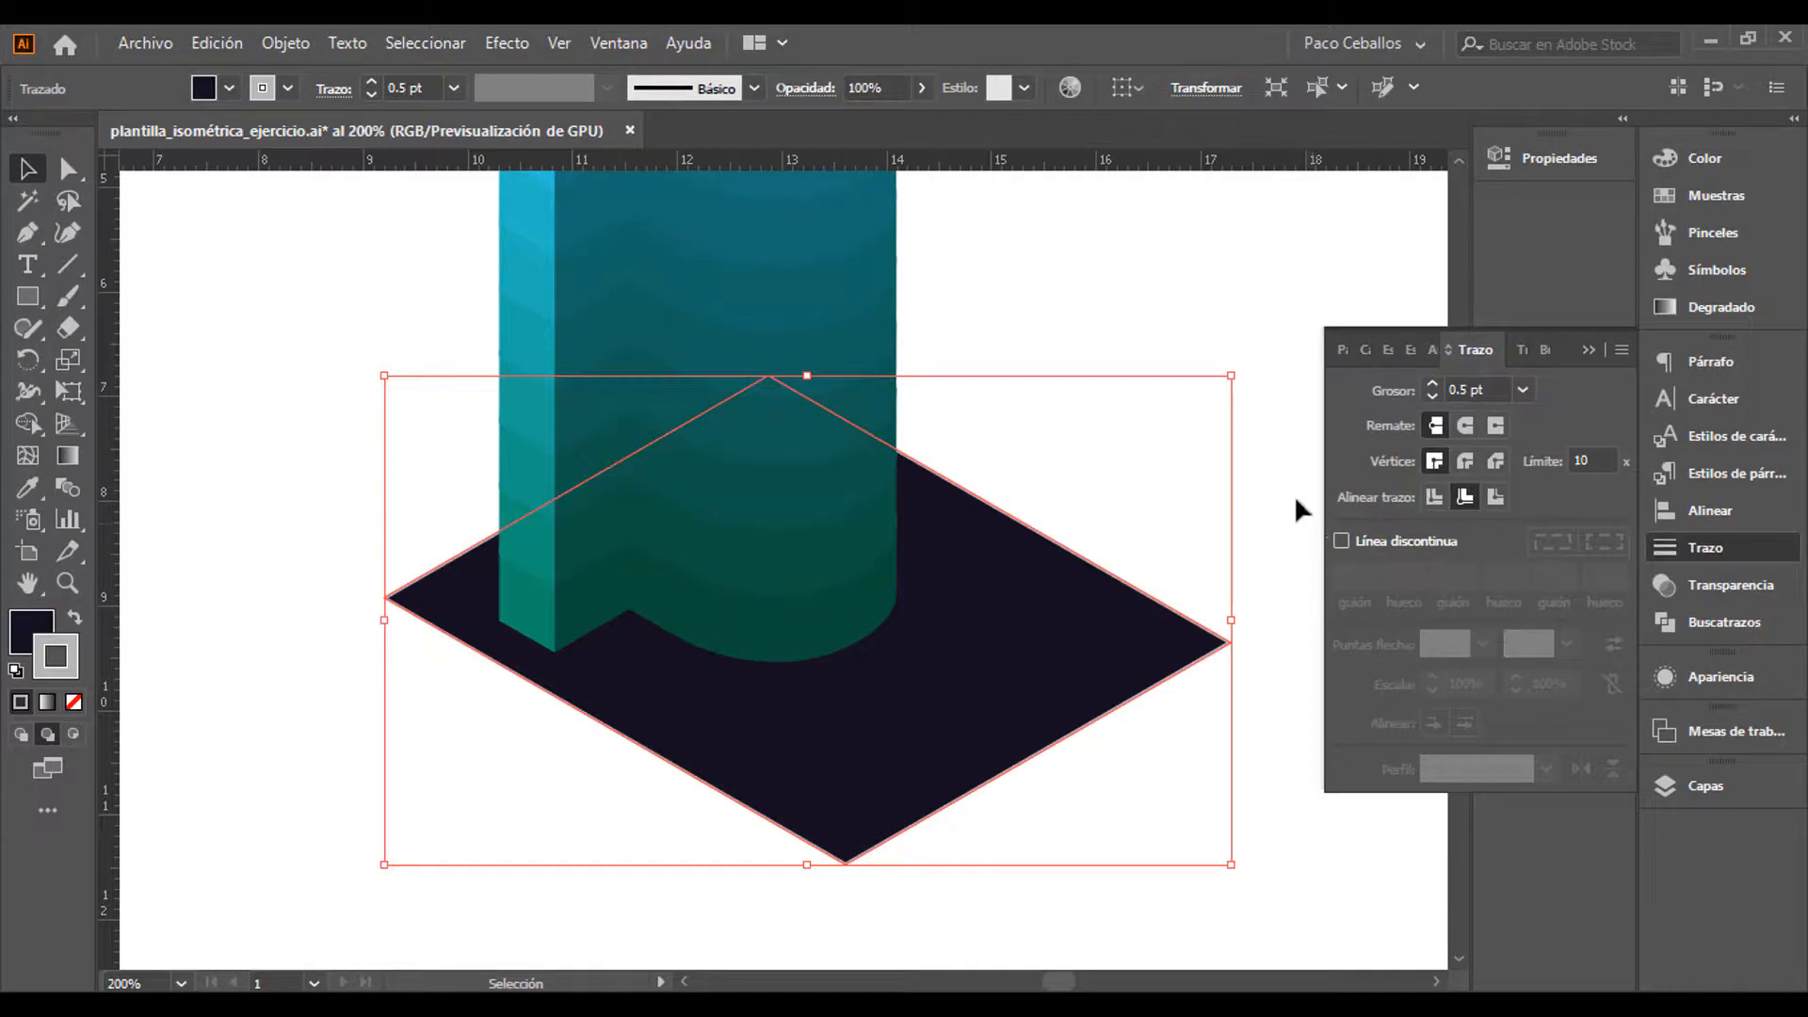
{"action": "left_click", "coordinate": [1294, 495]}
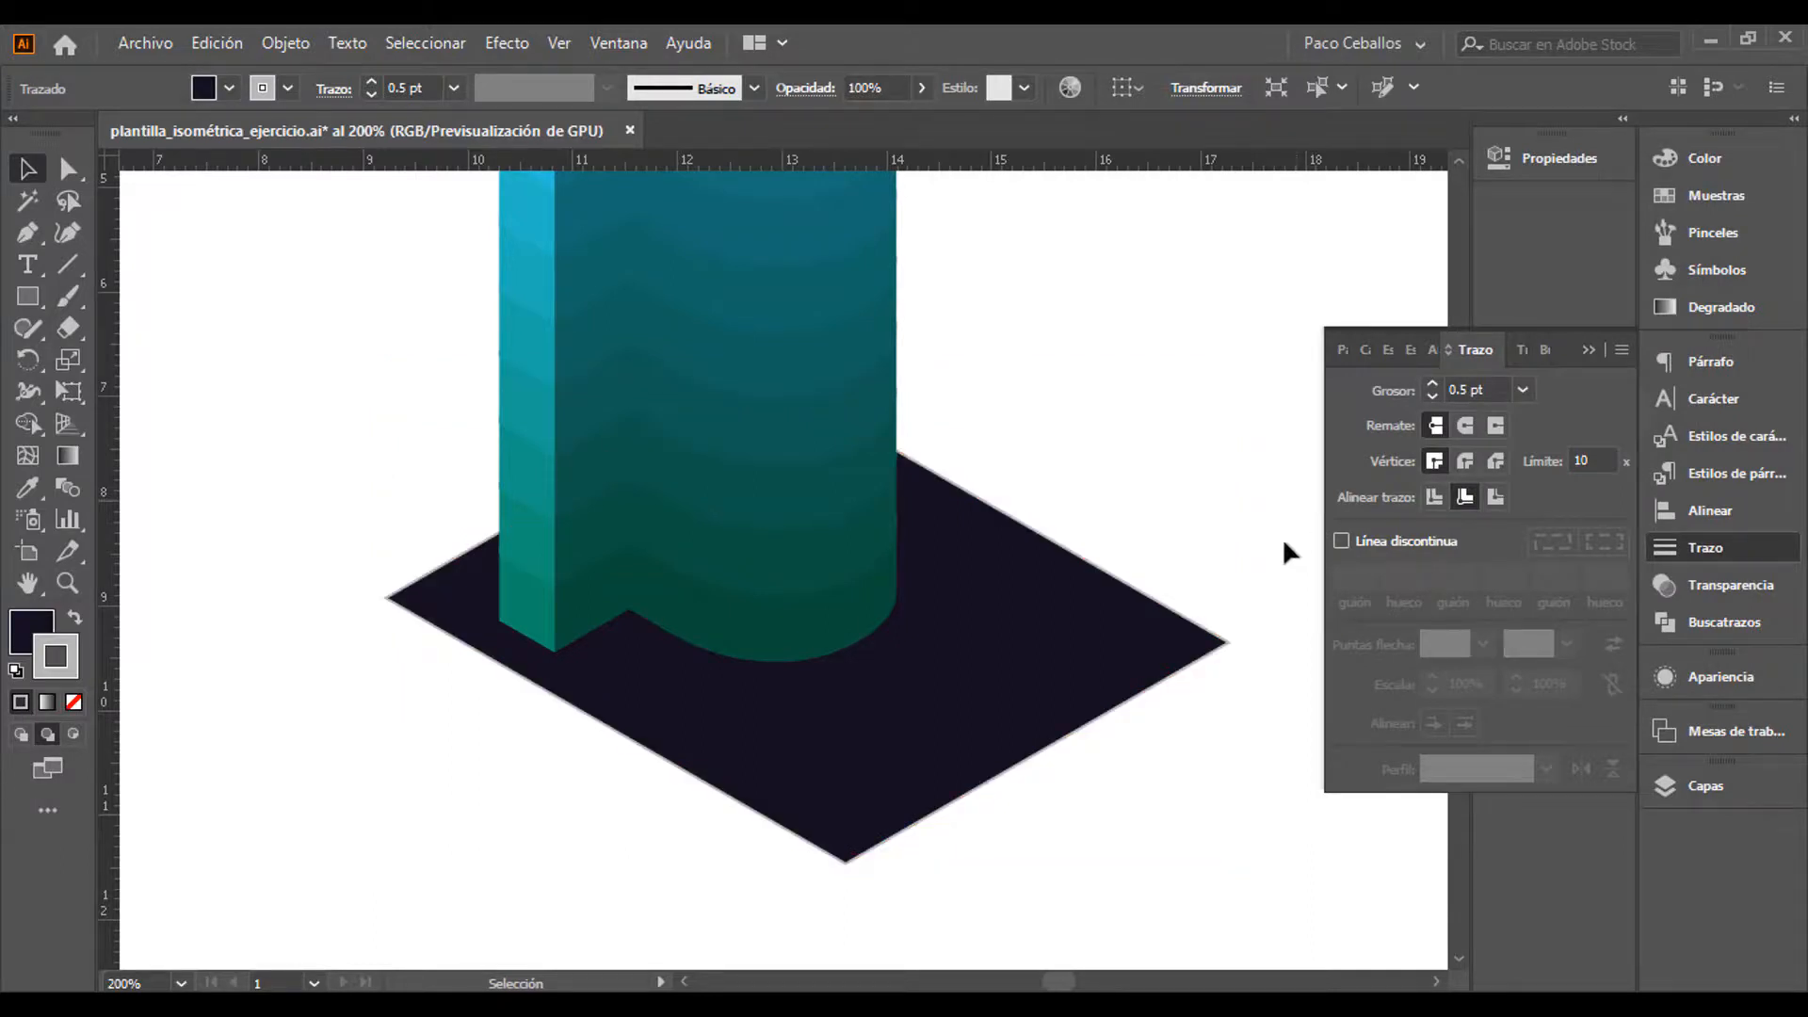
Set the base rhombus's stroke weight to 1 pt and deselect it
{"action": "left_click", "coordinate": [1216, 654]}
{"action": "left_click", "coordinate": [1521, 389]}
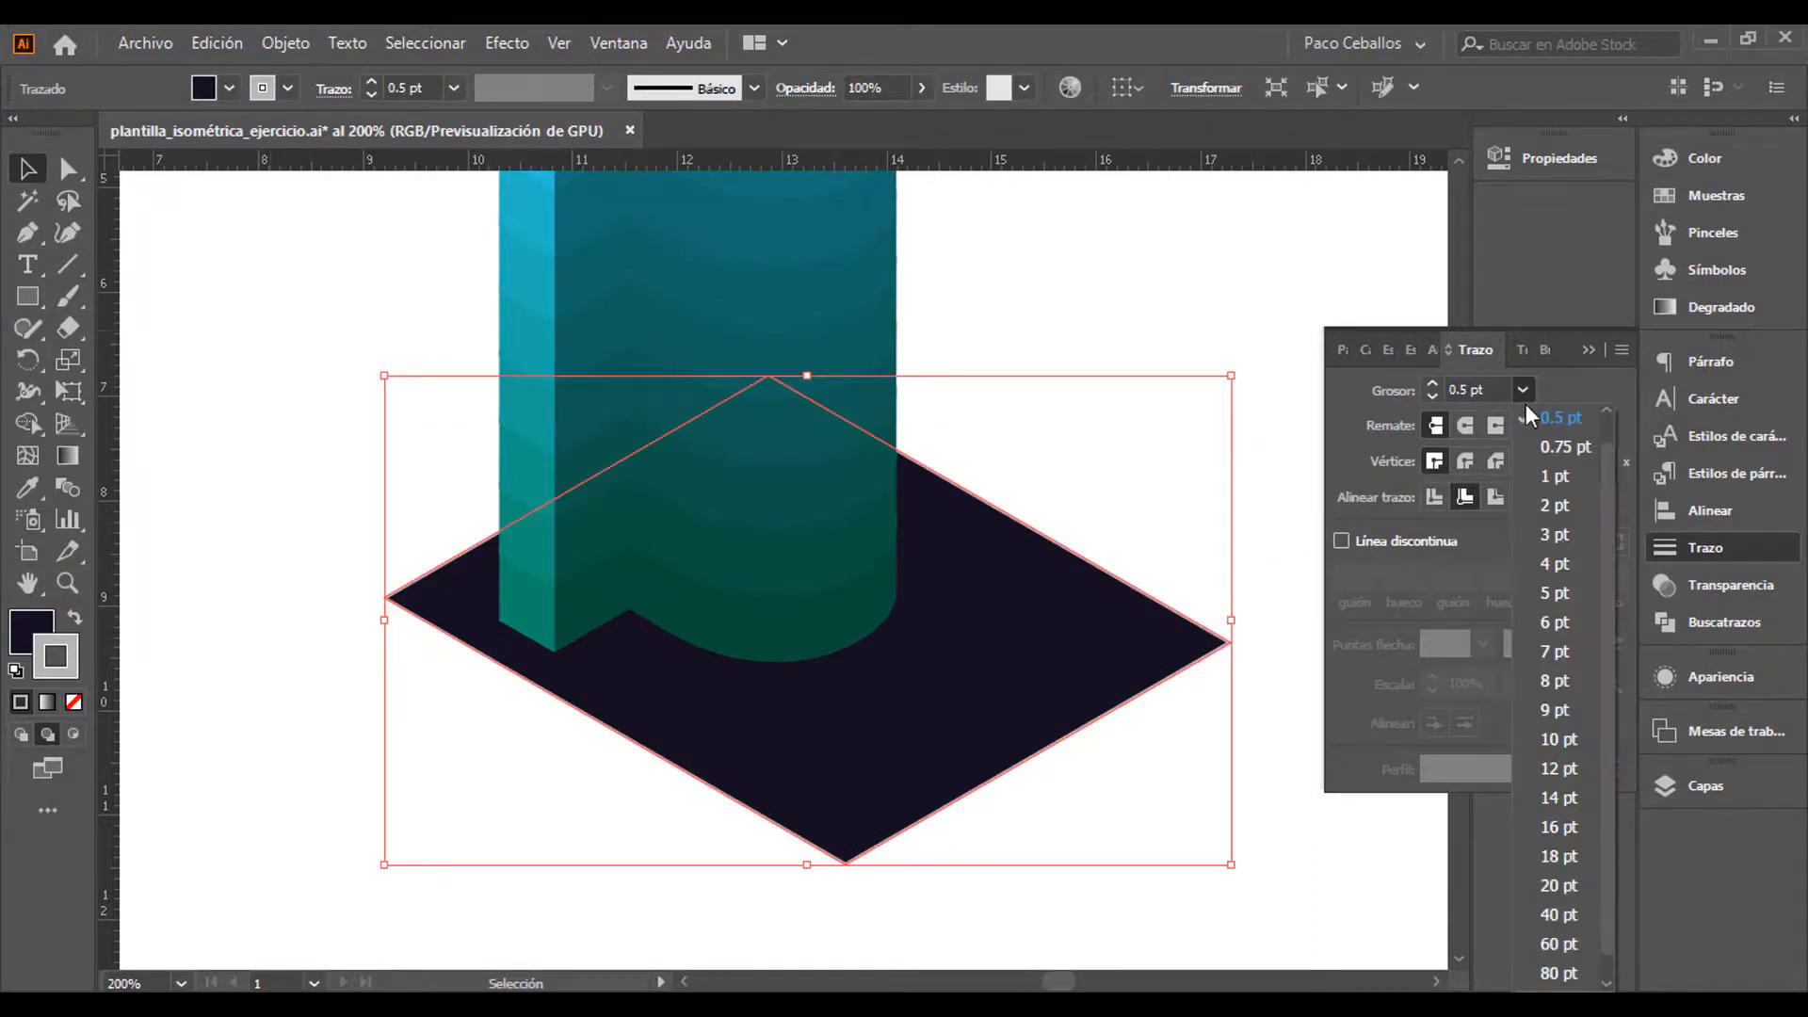
{"action": "left_click", "coordinate": [1559, 473]}
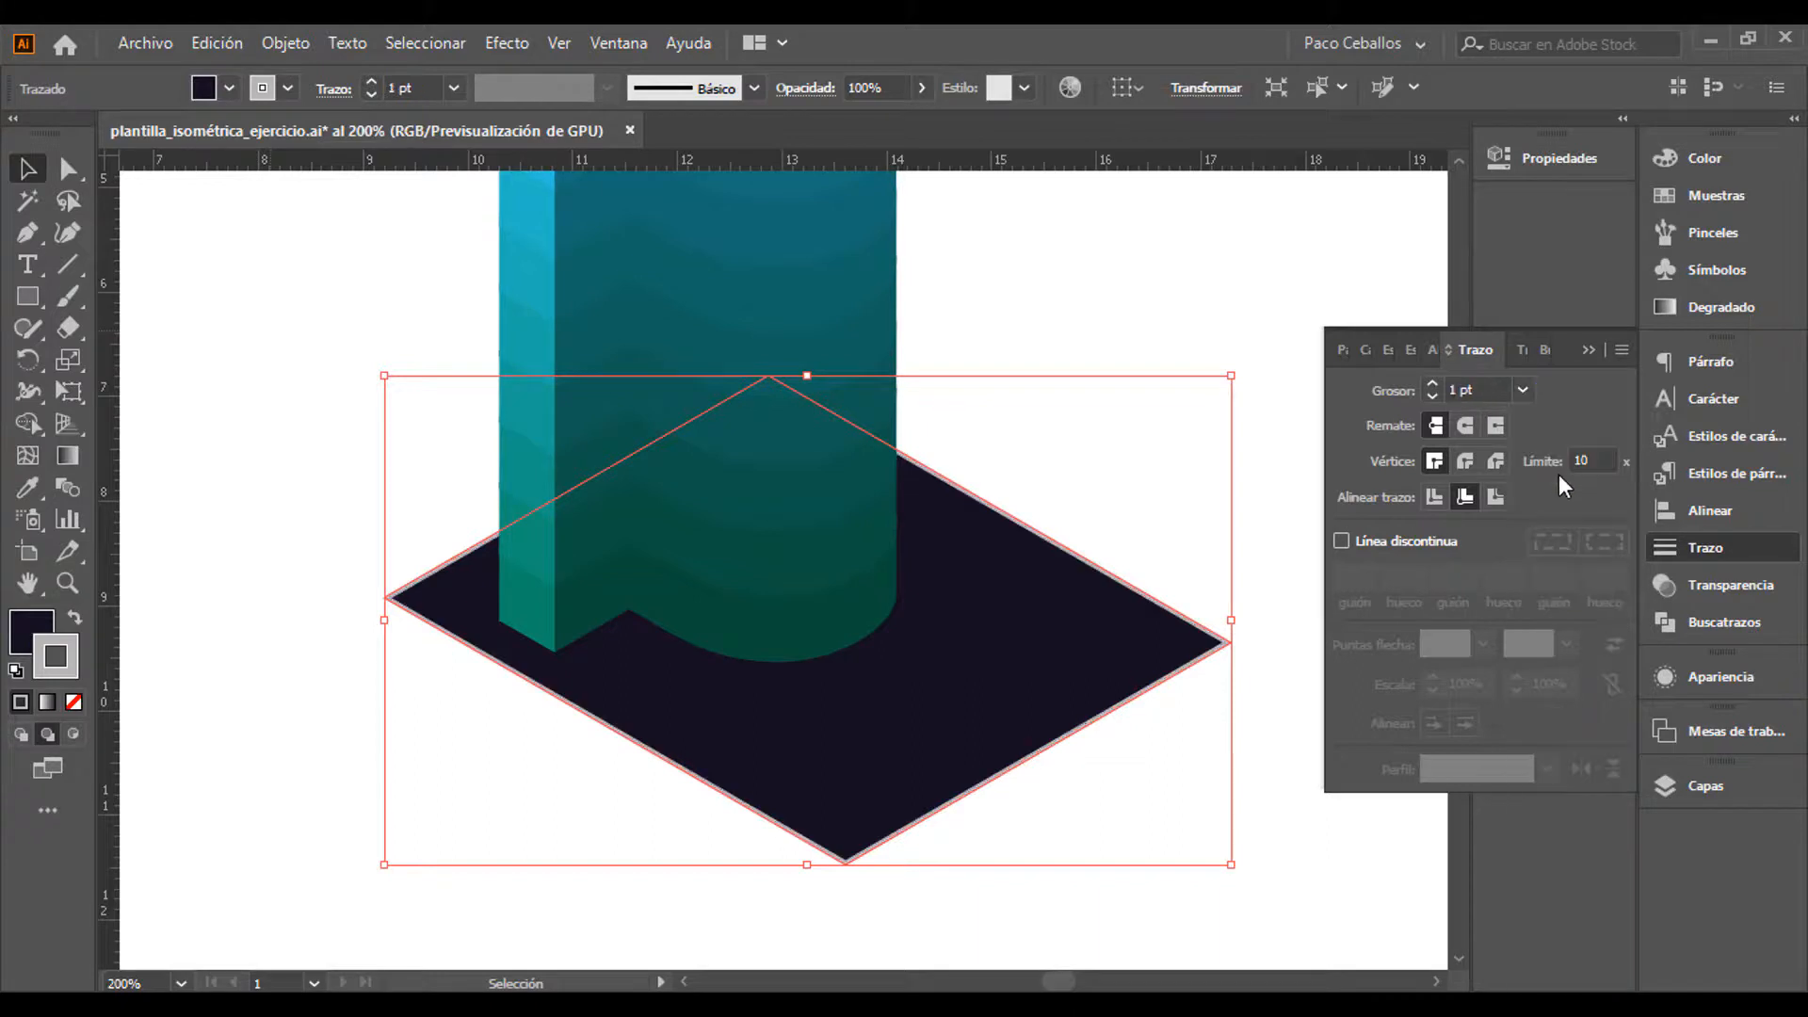
{"action": "left_click", "coordinate": [1175, 517]}
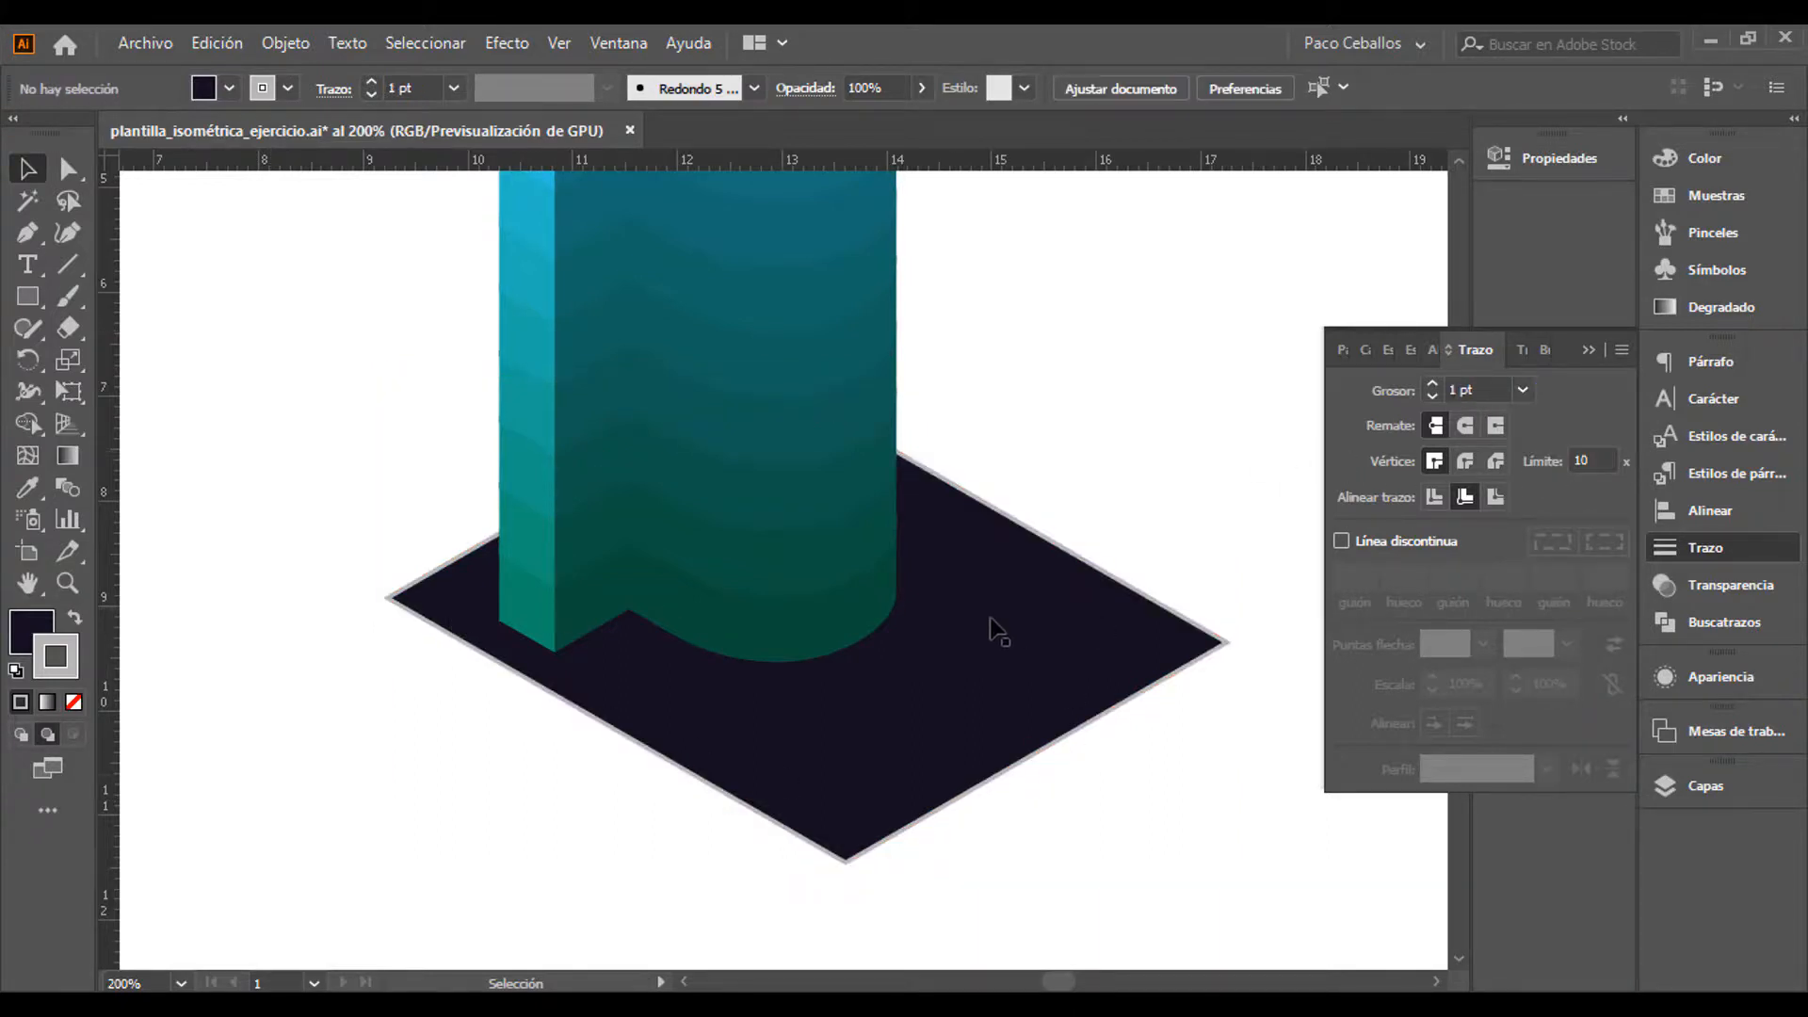
Select the base rhombus, set its stroke weight to 0.75 pt and deselect it
{"action": "key", "text": "ctrl+plus"}
{"action": "key", "text": "ctrl+plus"}
{"action": "key", "text": "ctrl+plus"}
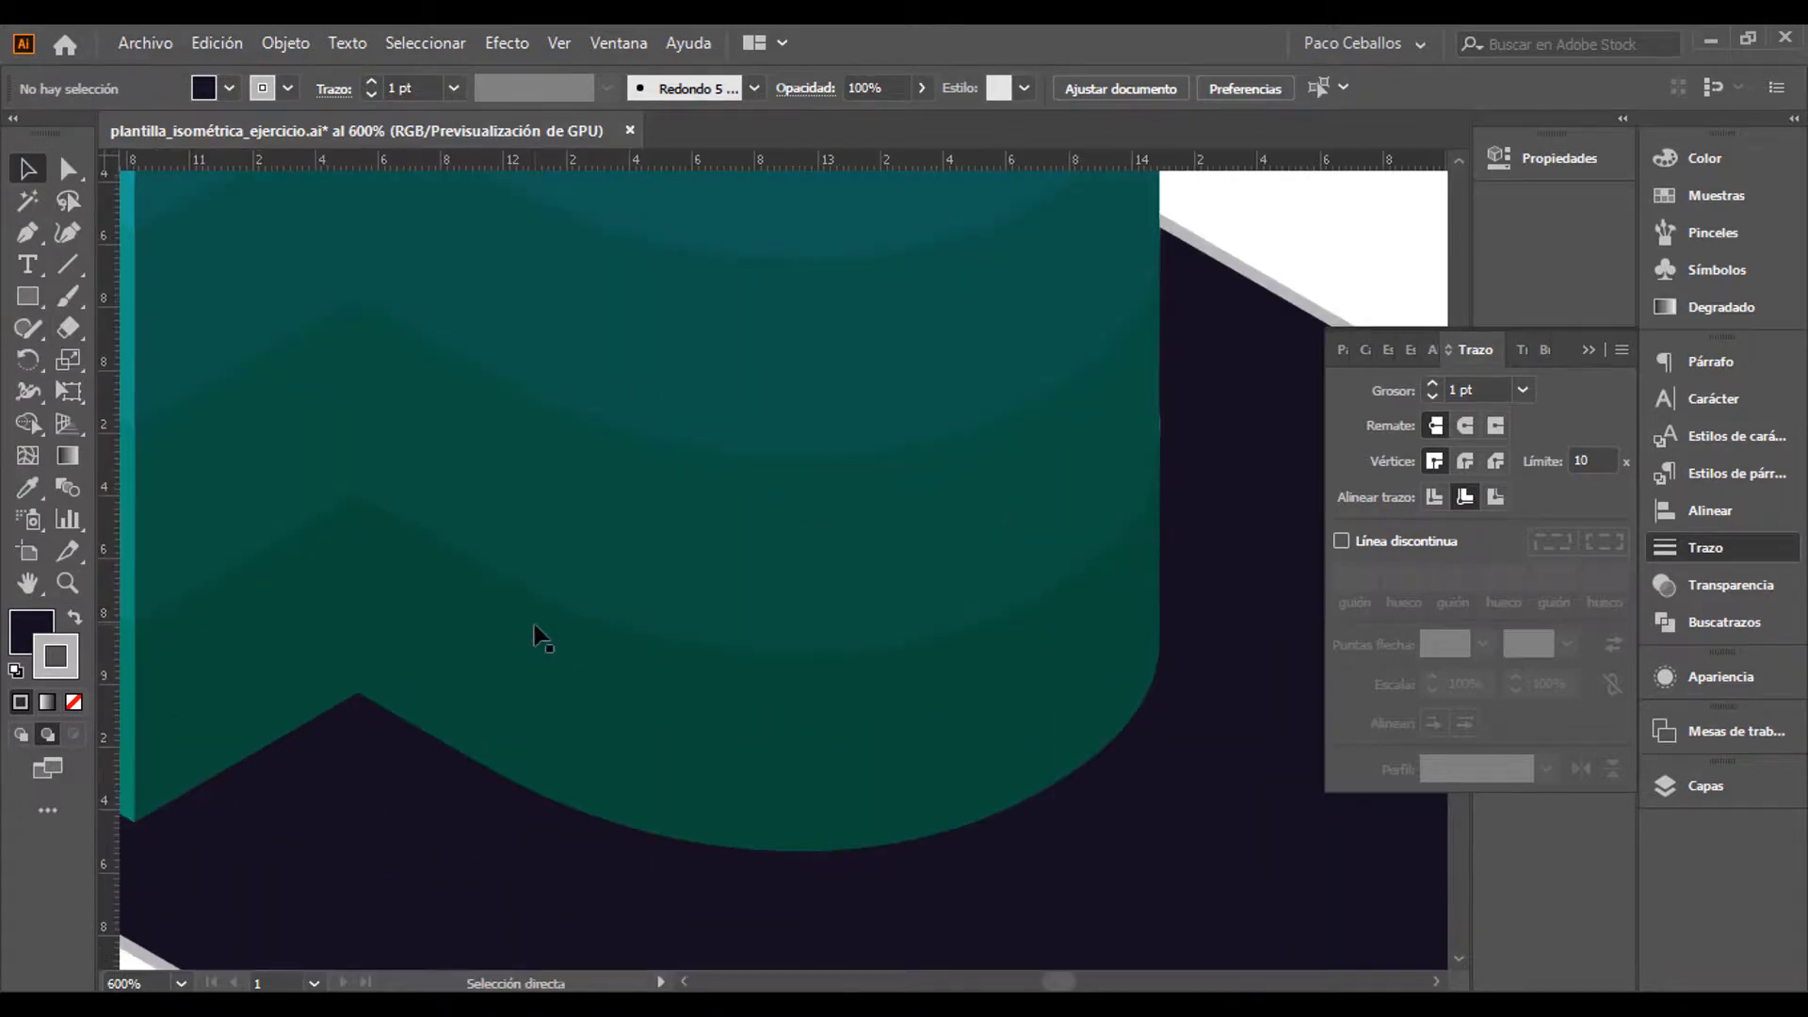
{"action": "key", "text": "ctrl+minus"}
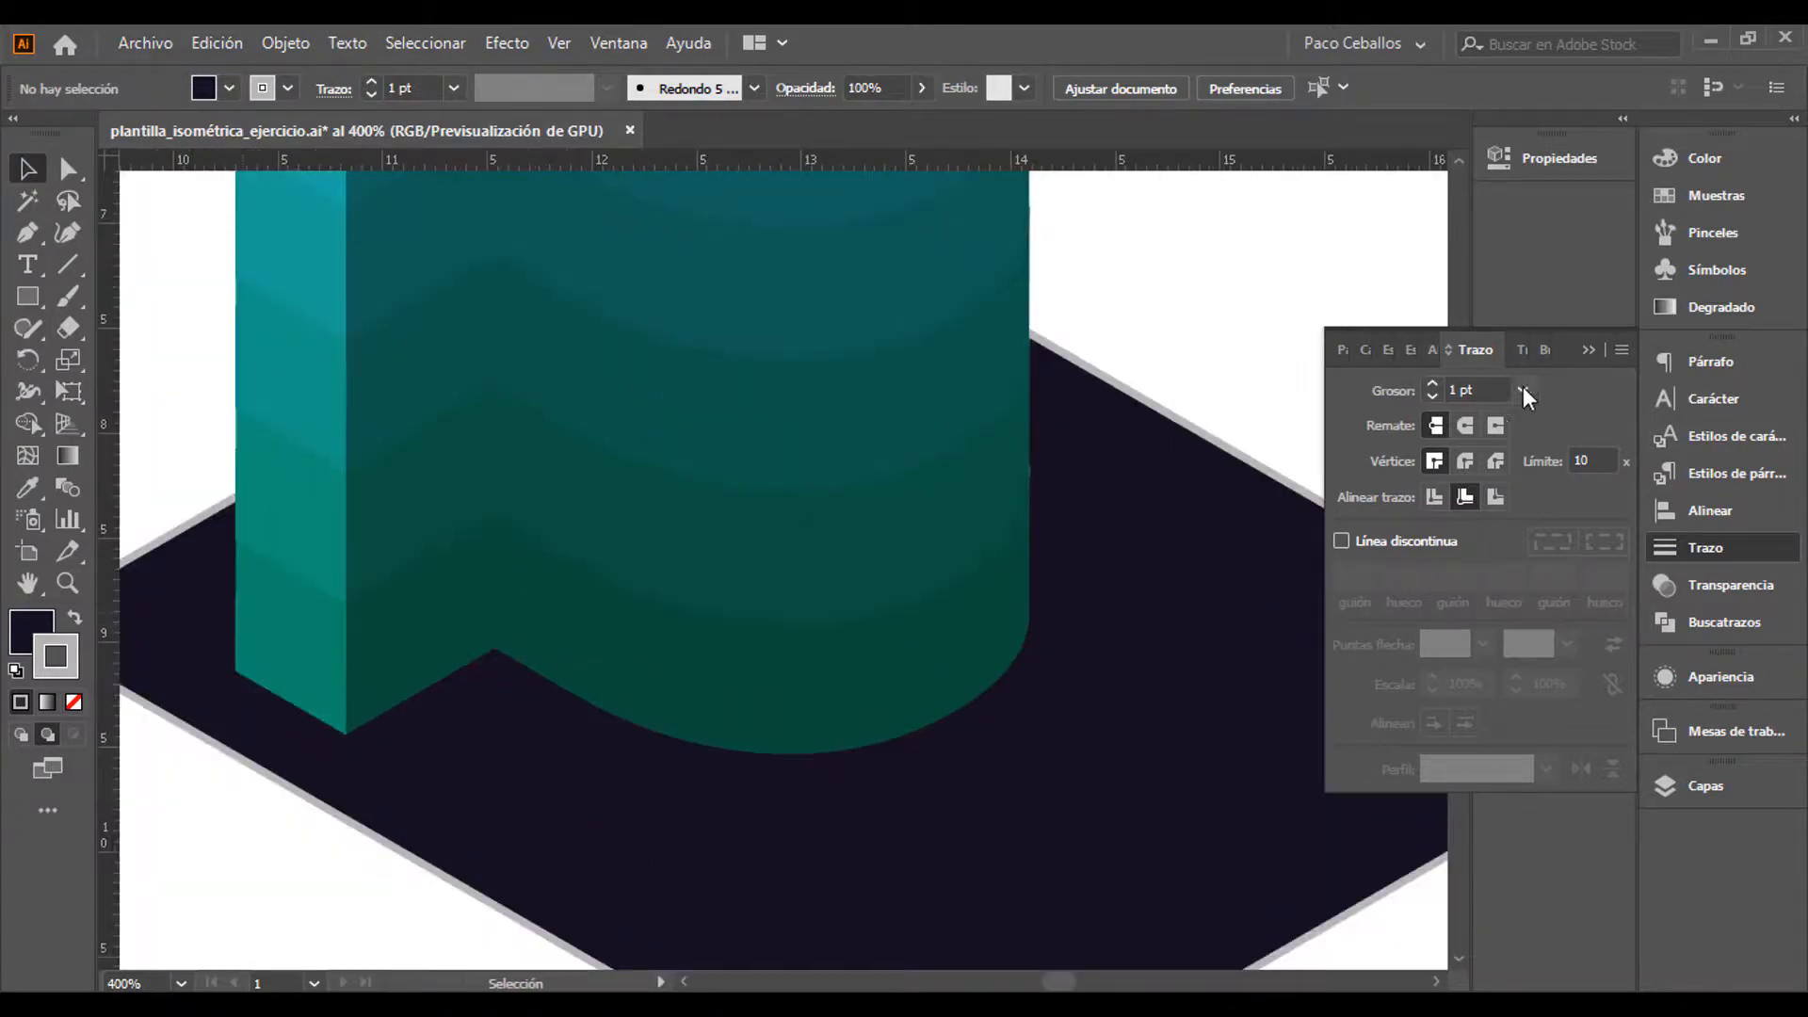
{"action": "left_click", "coordinate": [1523, 390]}
{"action": "left_click", "coordinate": [1562, 426]}
{"action": "left_click", "coordinate": [1192, 476]}
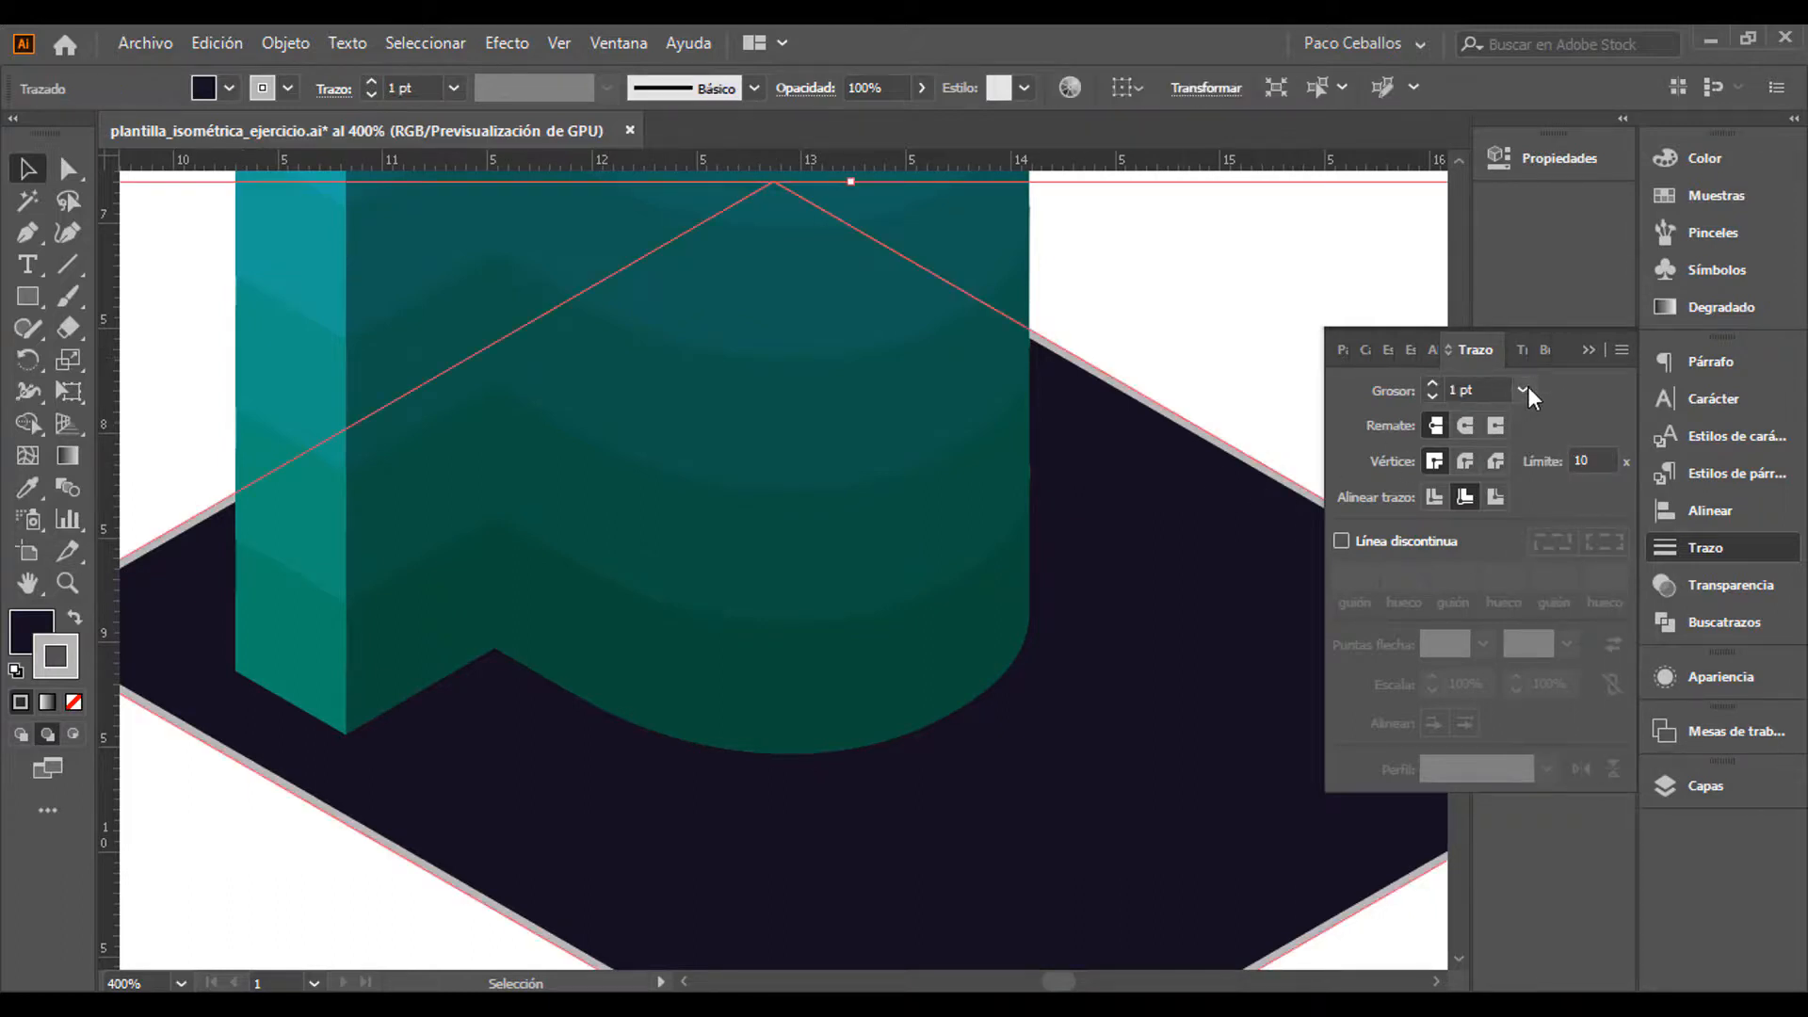
{"action": "left_click", "coordinate": [1523, 390]}
{"action": "left_click", "coordinate": [1562, 425]}
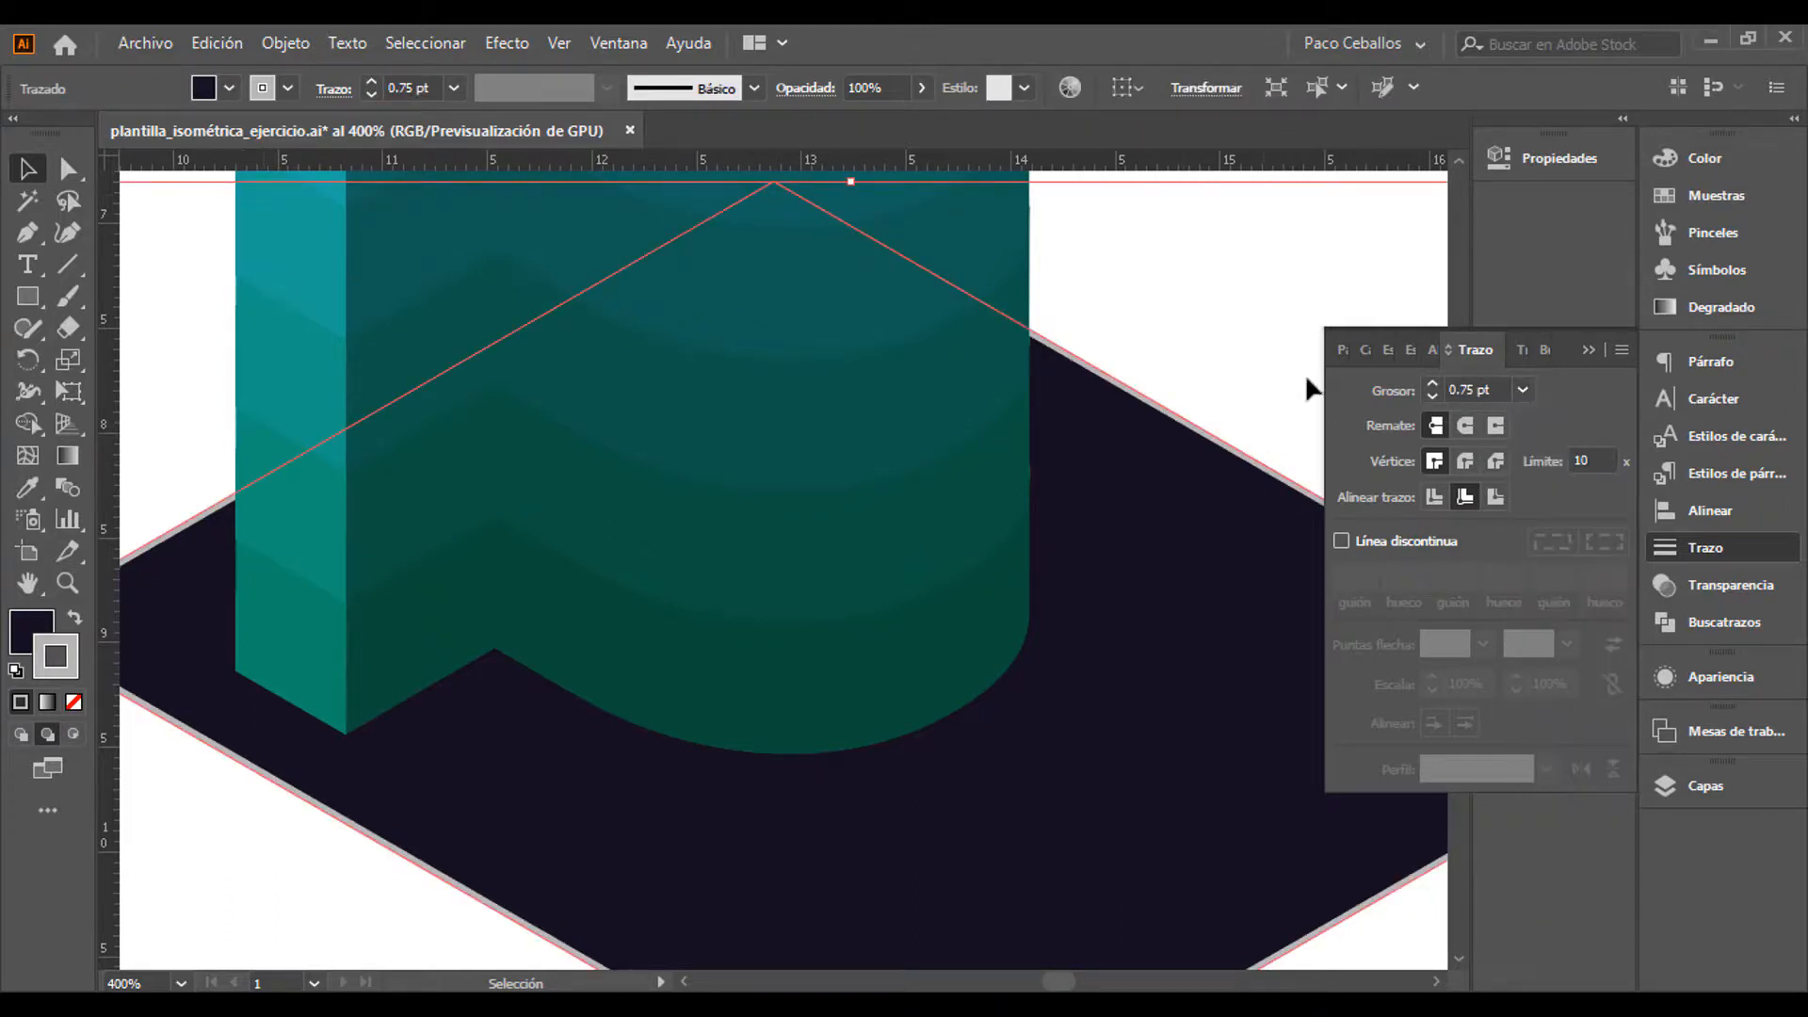
{"action": "left_click", "coordinate": [1256, 342]}
Show the isometric grid guides over the tower and its base
{"action": "key", "text": "ctrl+1"}
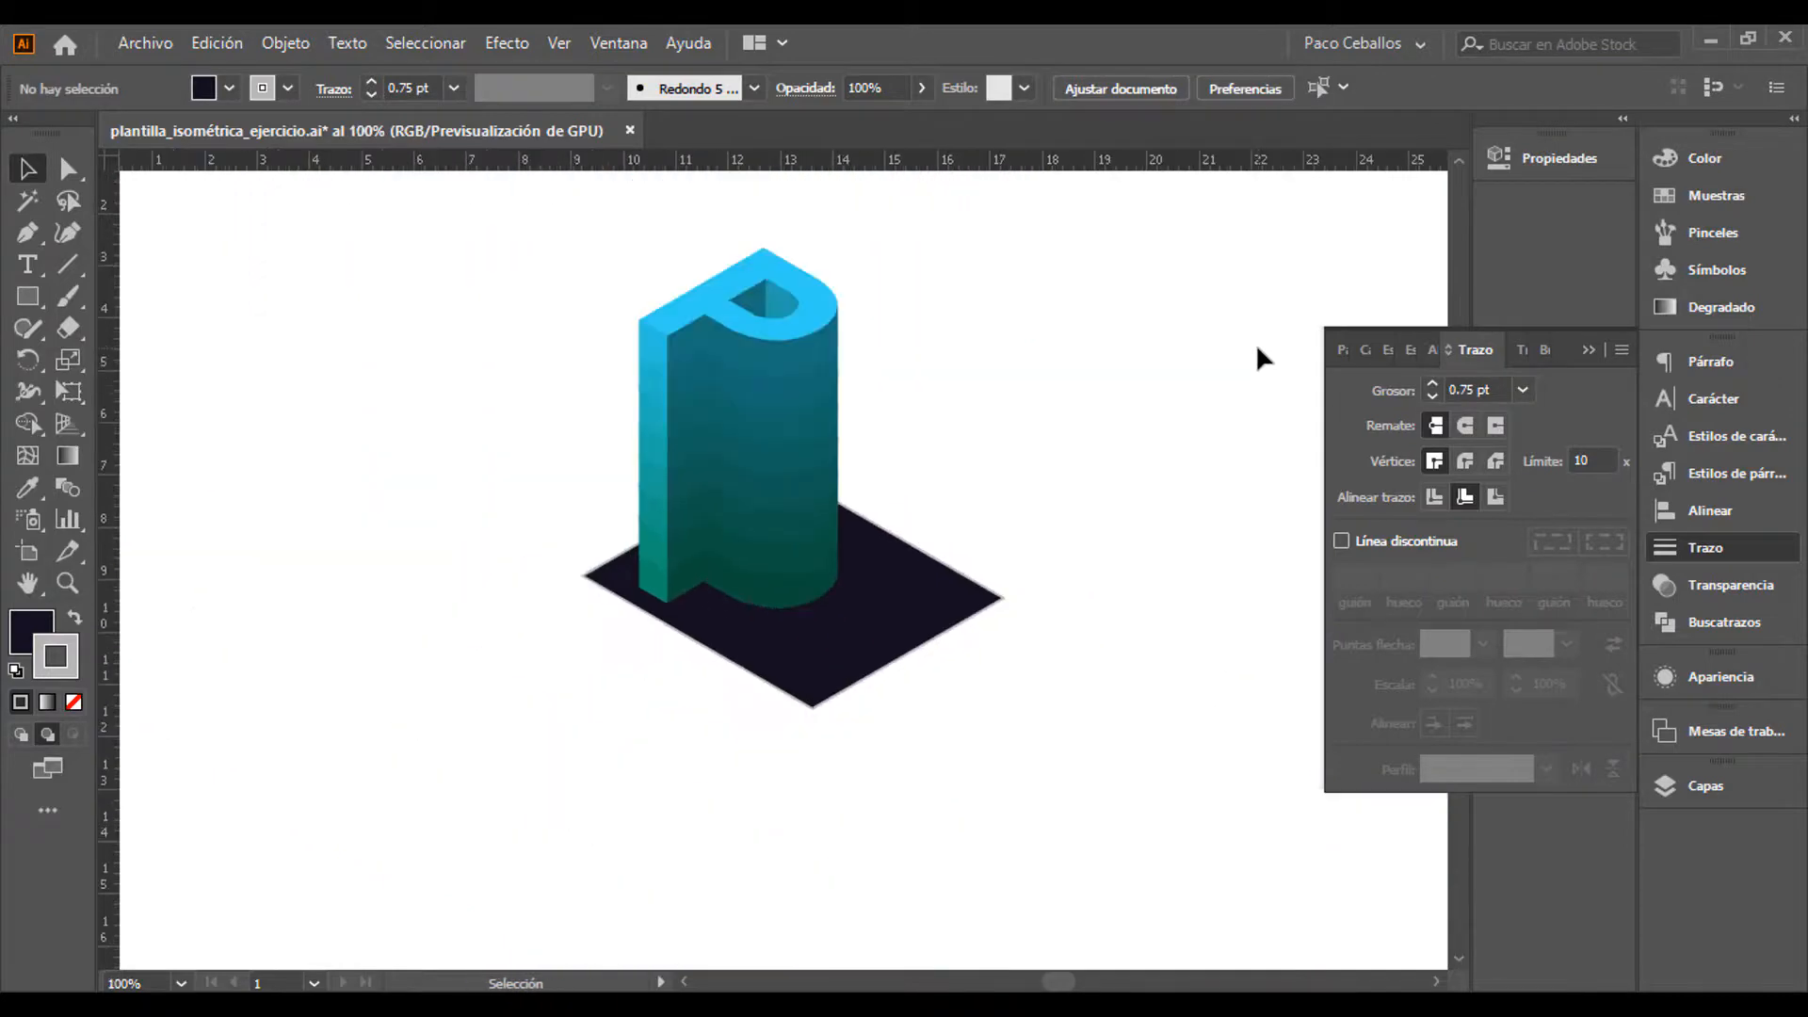
{"action": "key", "text": "ctrl+semicolon"}
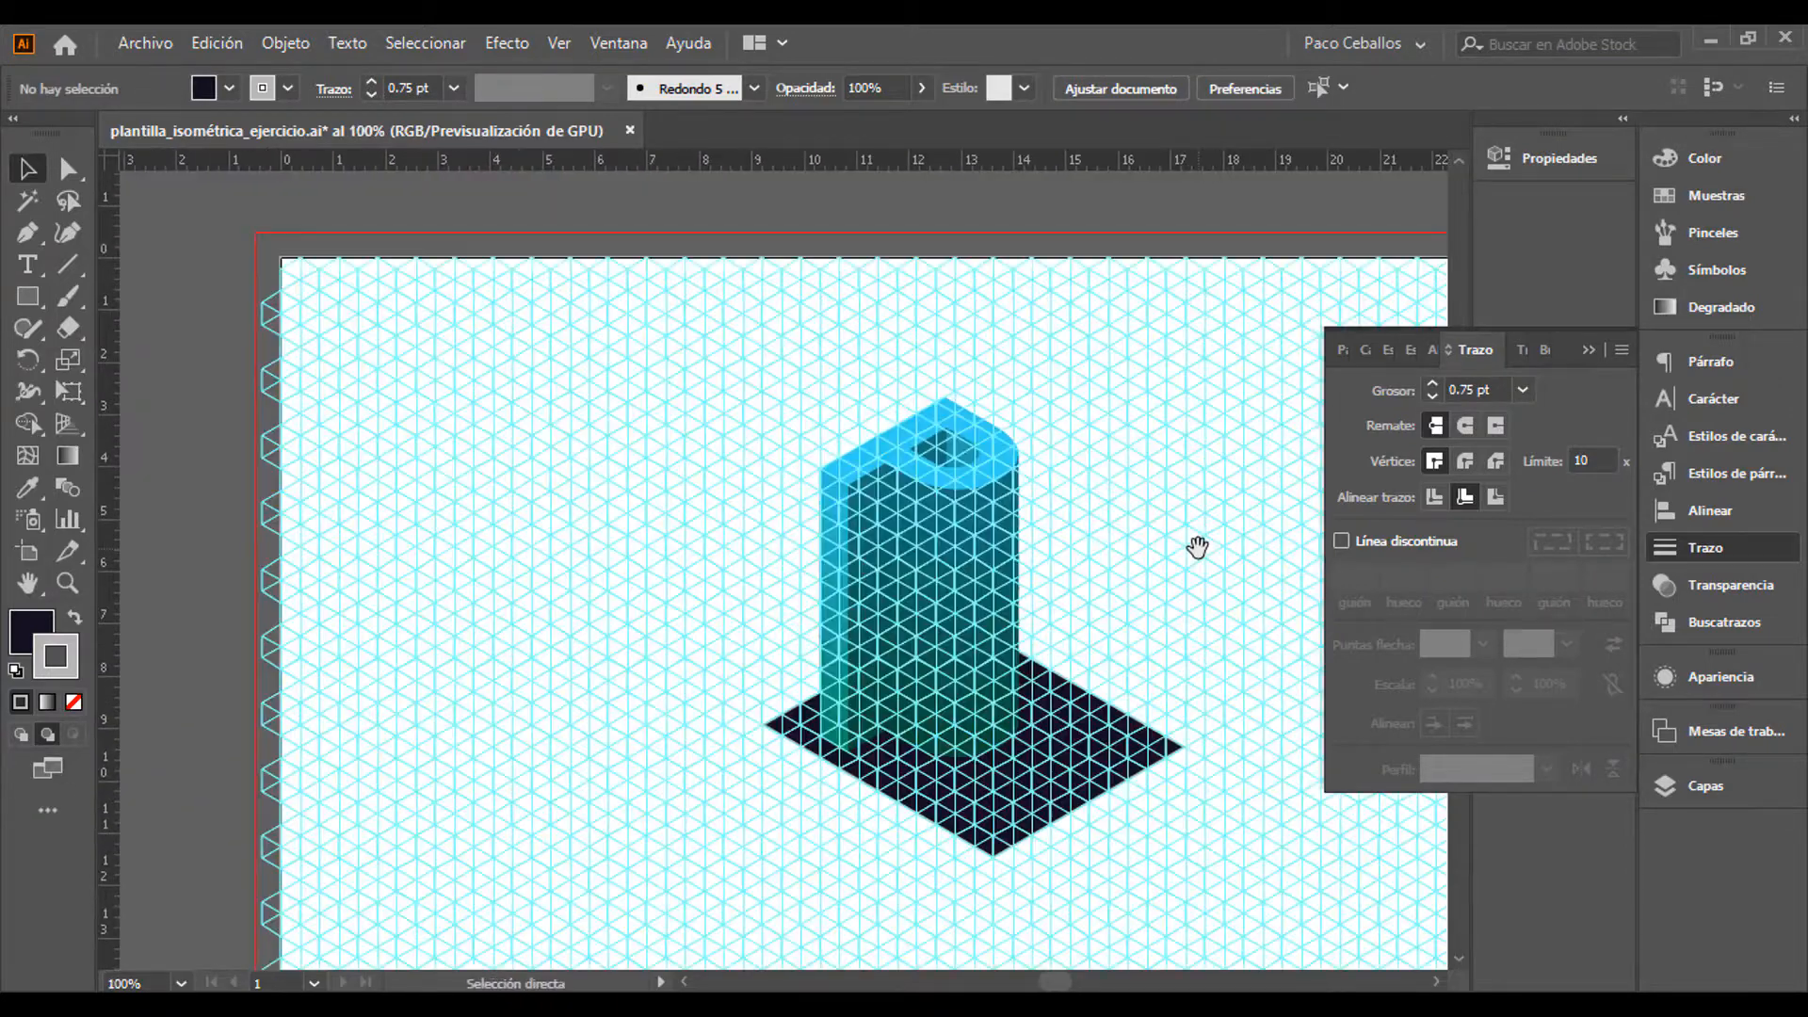
{"action": "key", "text": "ctrl+plus"}
{"action": "key", "text": "ctrl+plus"}
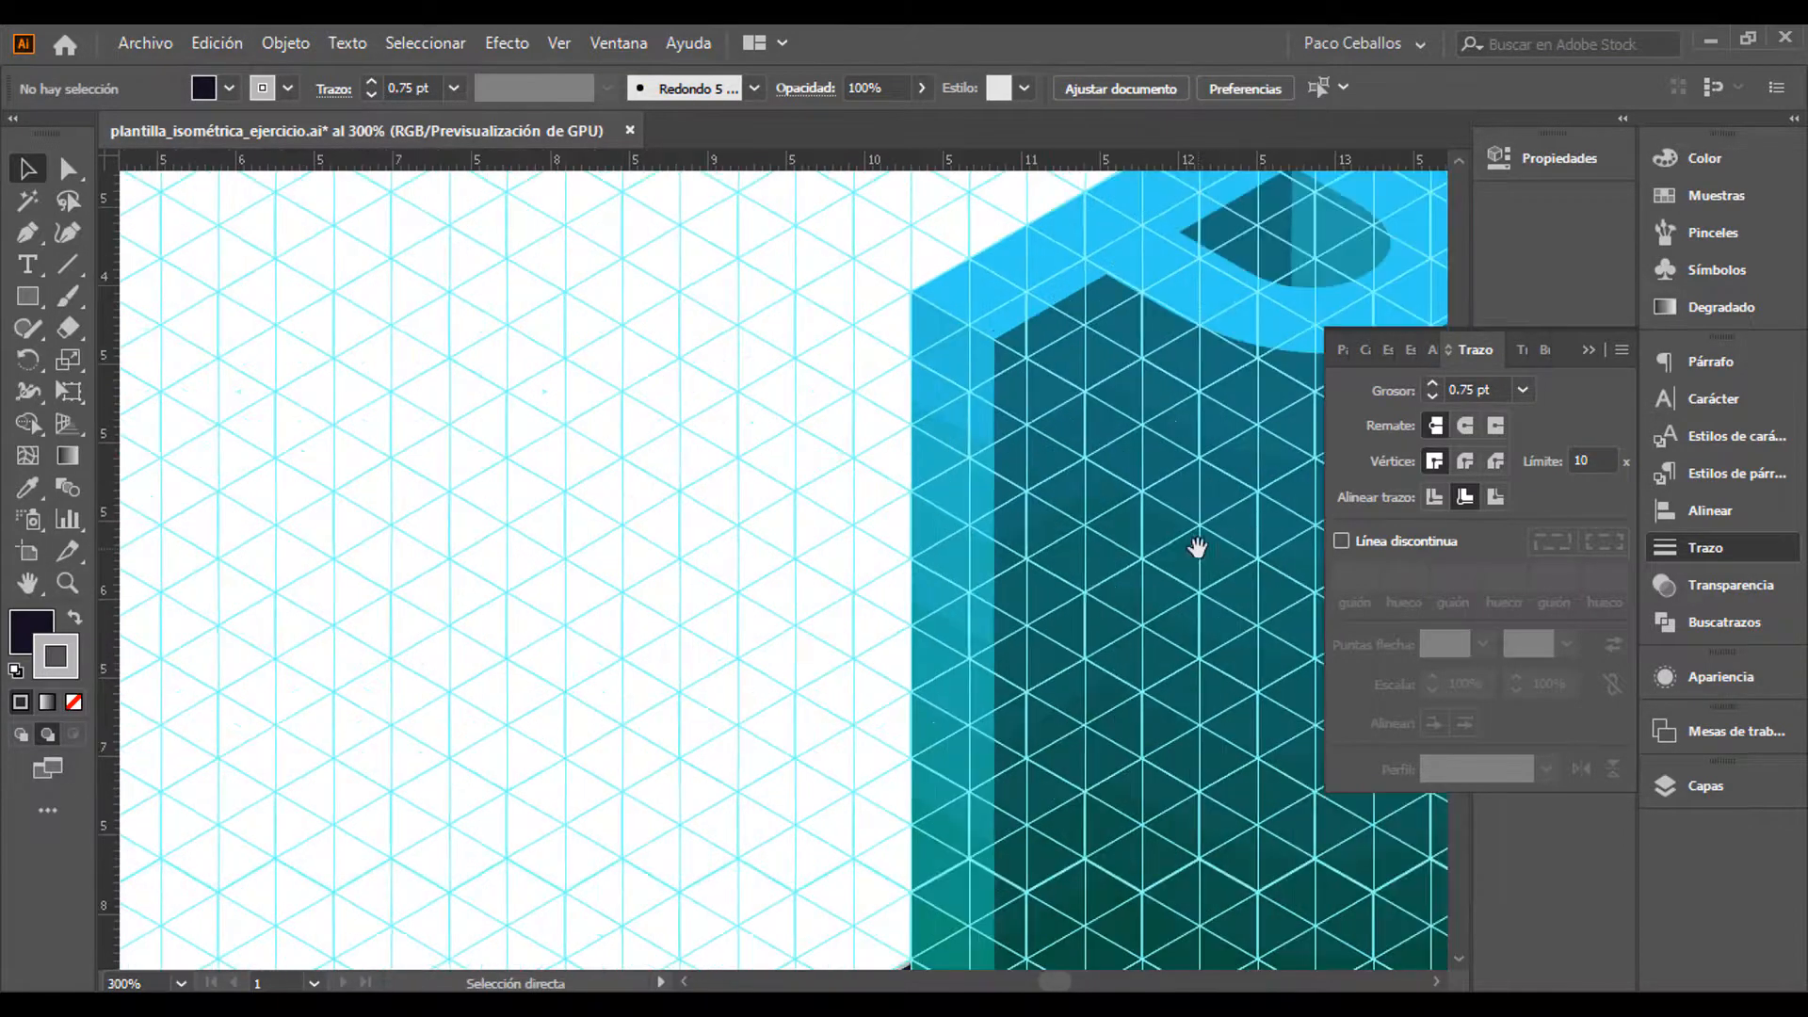
{"action": "left_click_drag", "start_coordinate": [1198, 548], "coordinate": [664, 289]}
{"action": "left_click_drag", "start_coordinate": [749, 429], "coordinate": [1133, 717]}
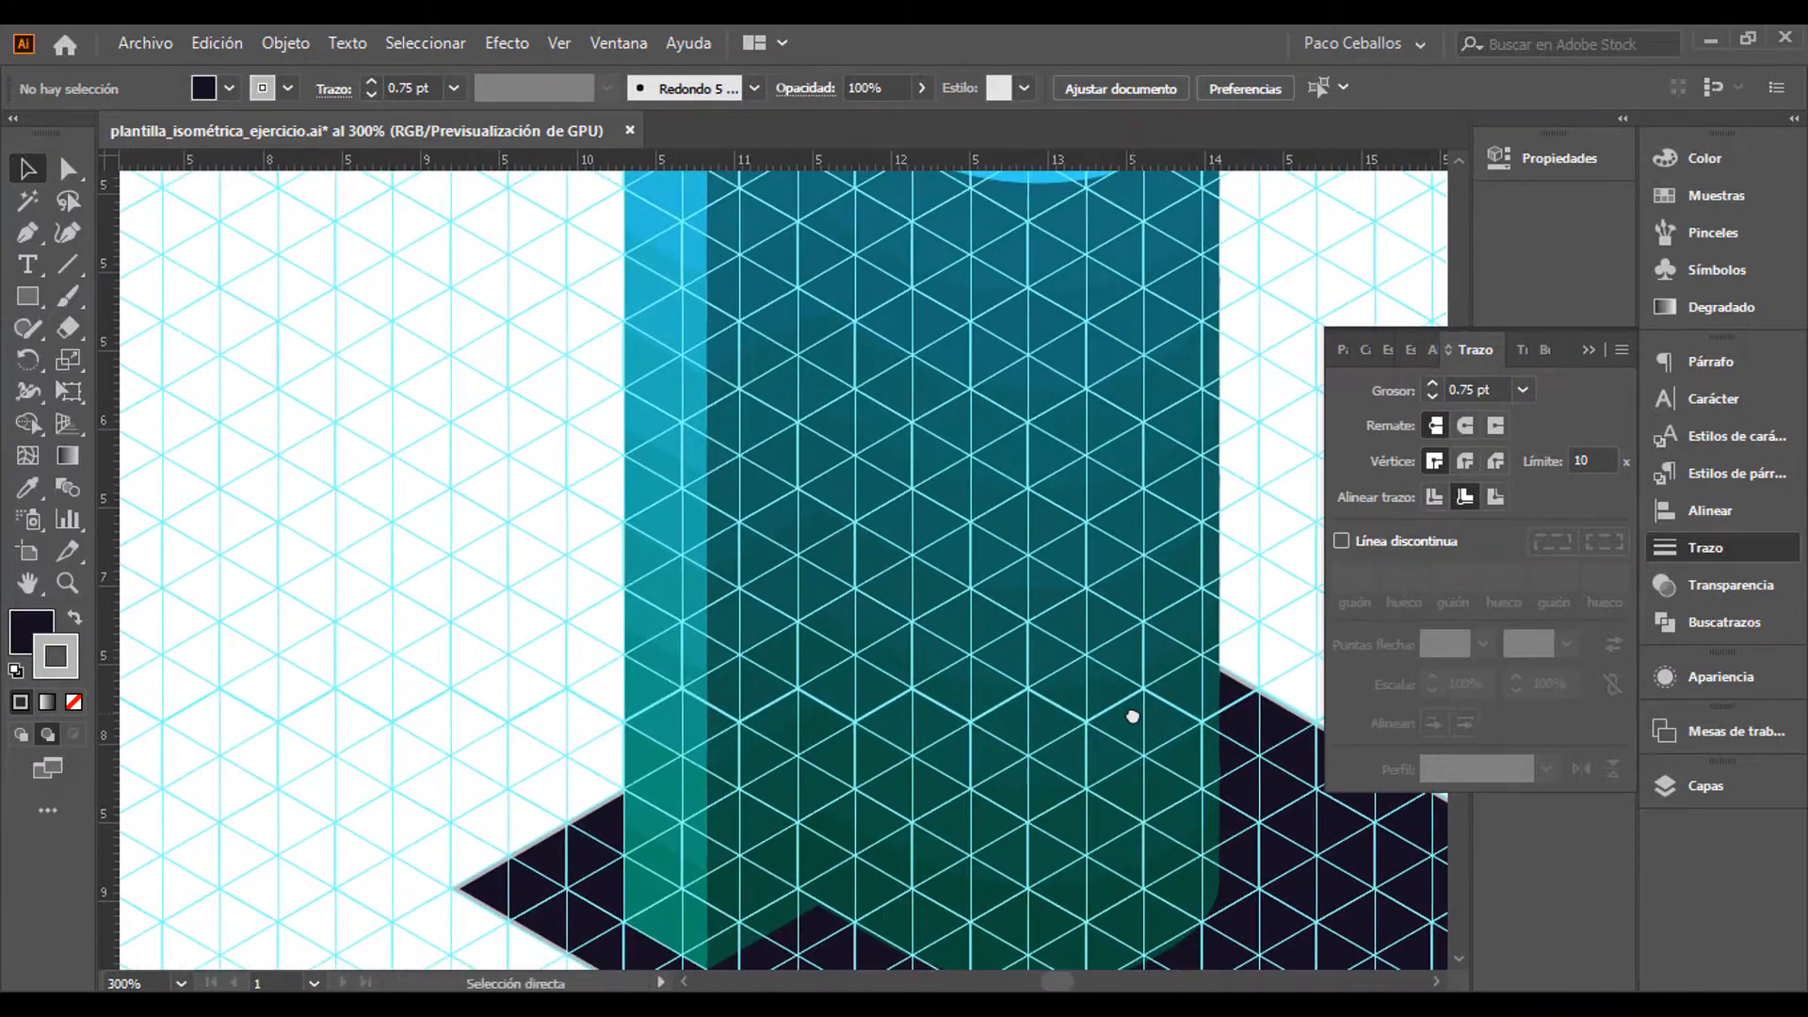
{"action": "key", "text": "ctrl+minus"}
{"action": "key", "text": "ctrl+minus"}
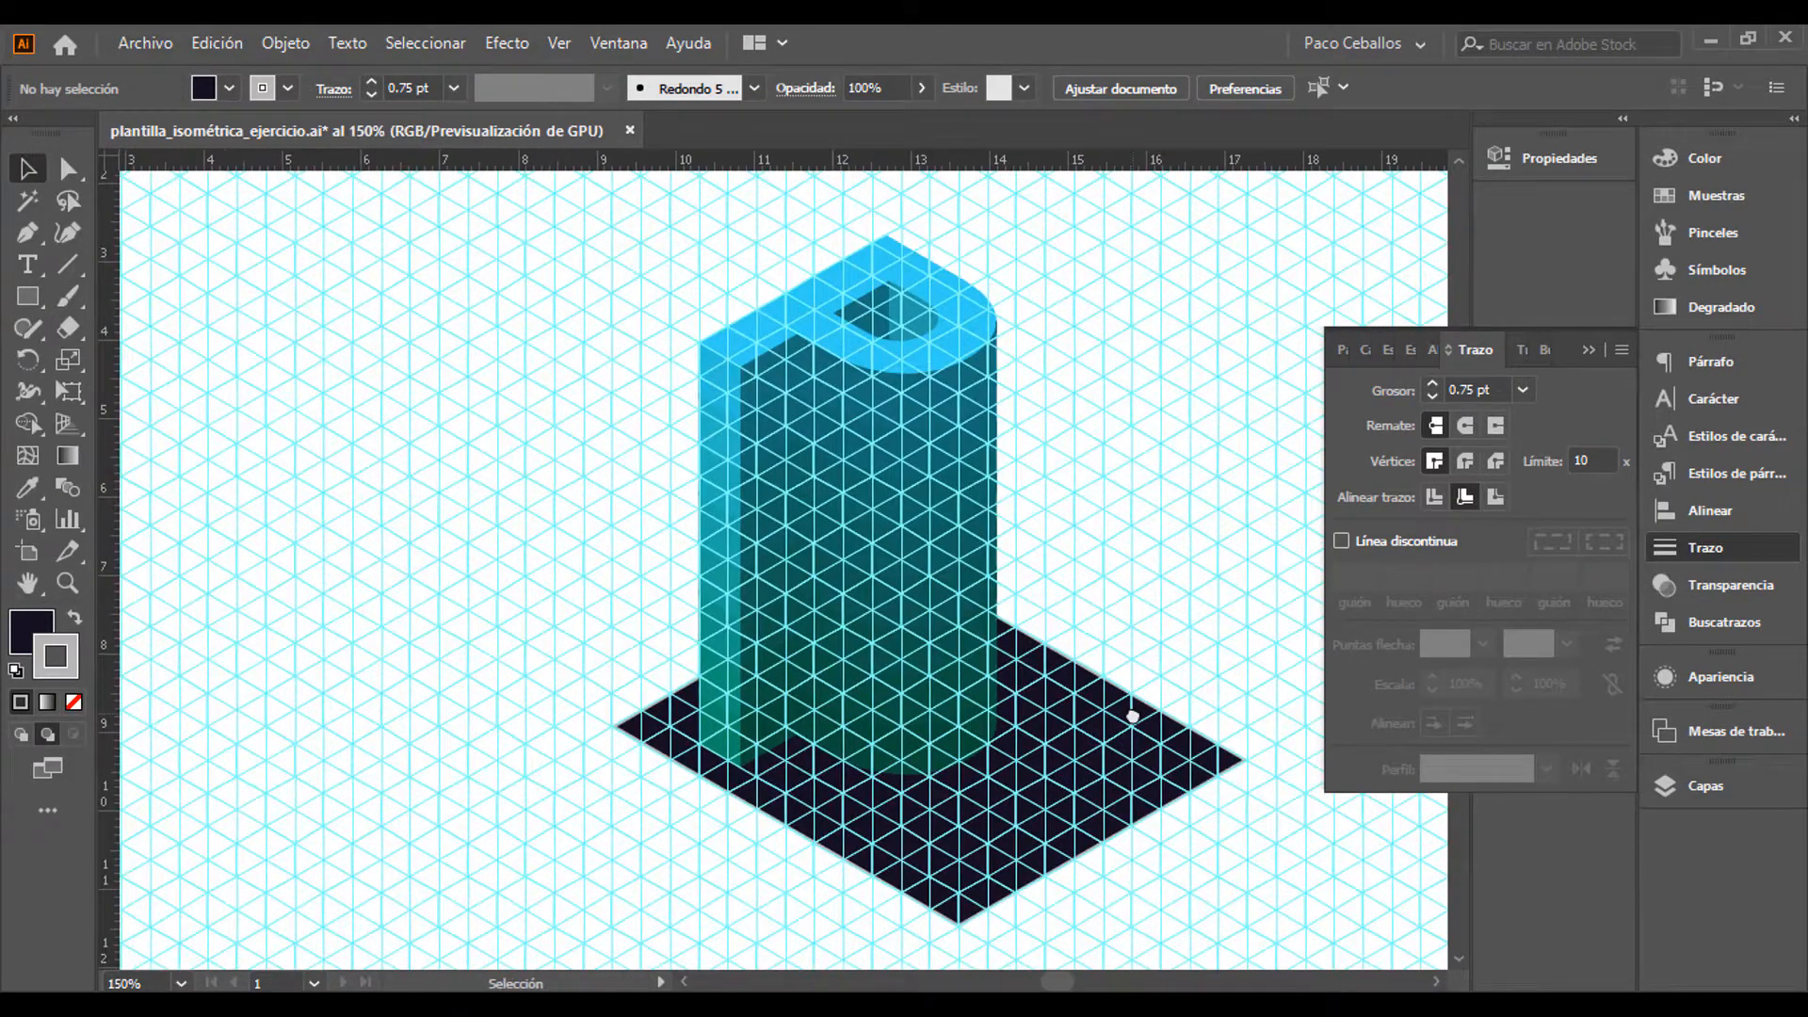
{"action": "scroll", "coordinate": [1133, 715], "scroll_direction": "down", "scroll_amount": 2}
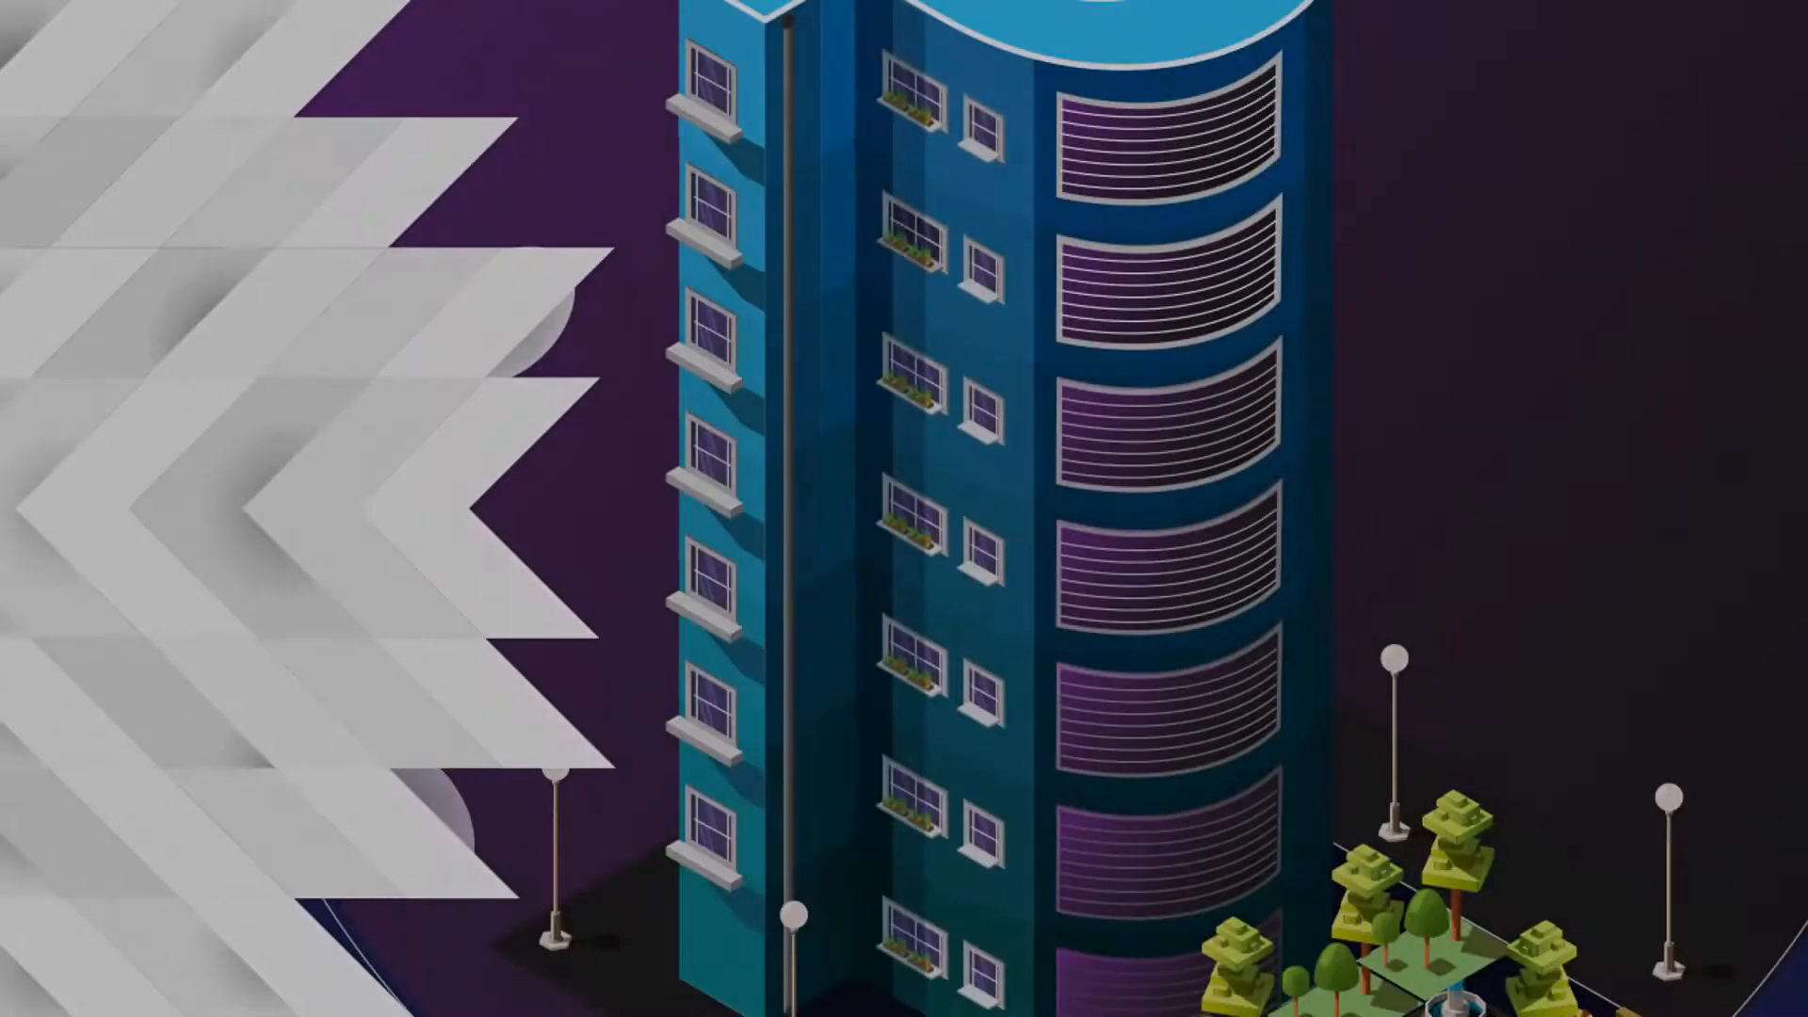